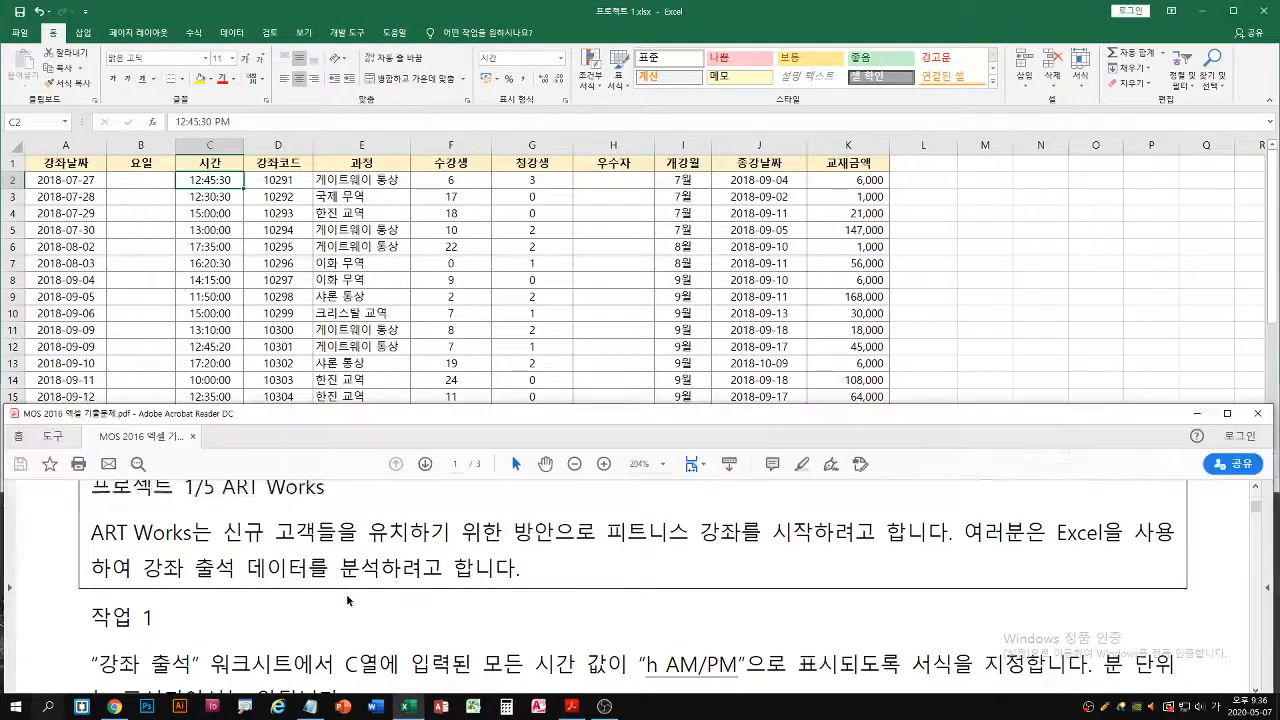
Read task 1 in the exam PDF, covering the time format required for column C of the 강좌 출석 worksheet
scroll(383, 594, "down", 3)
left_click(540, 293)
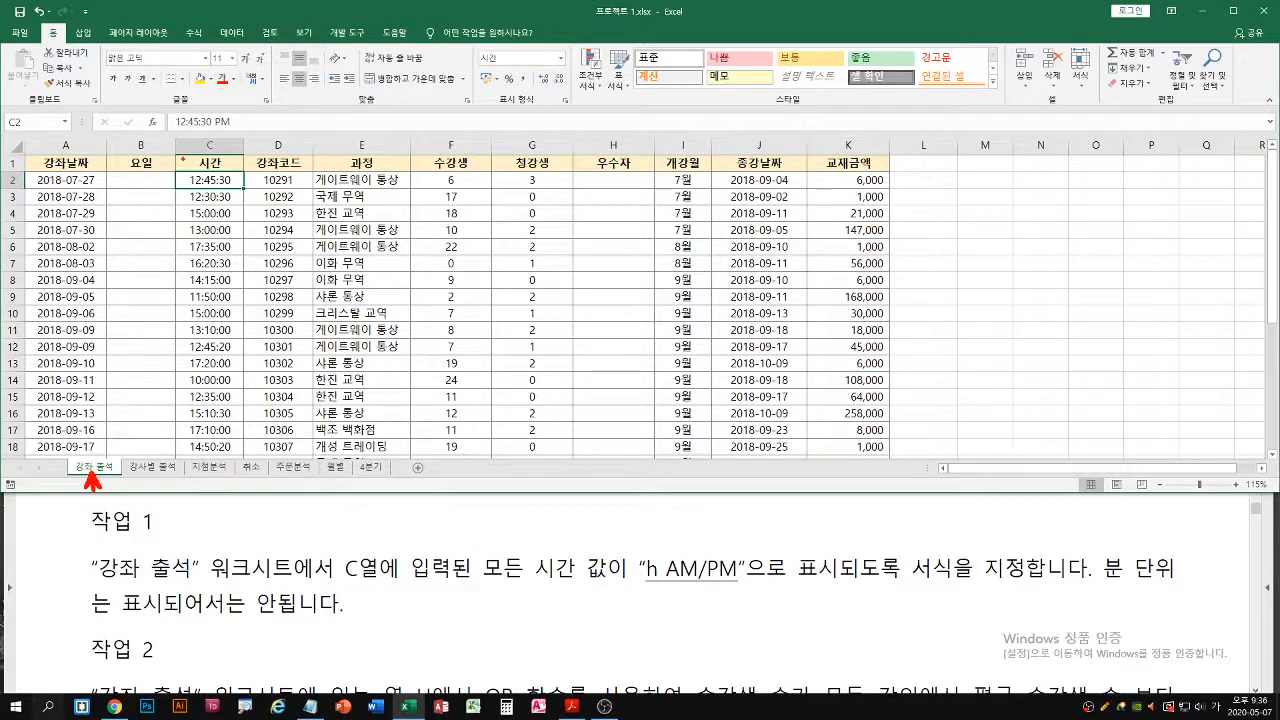
mouse_move(174, 170)
left_mouse_down()
mouse_move(234, 288)
mouse_move(246, 455)
left_mouse_up()
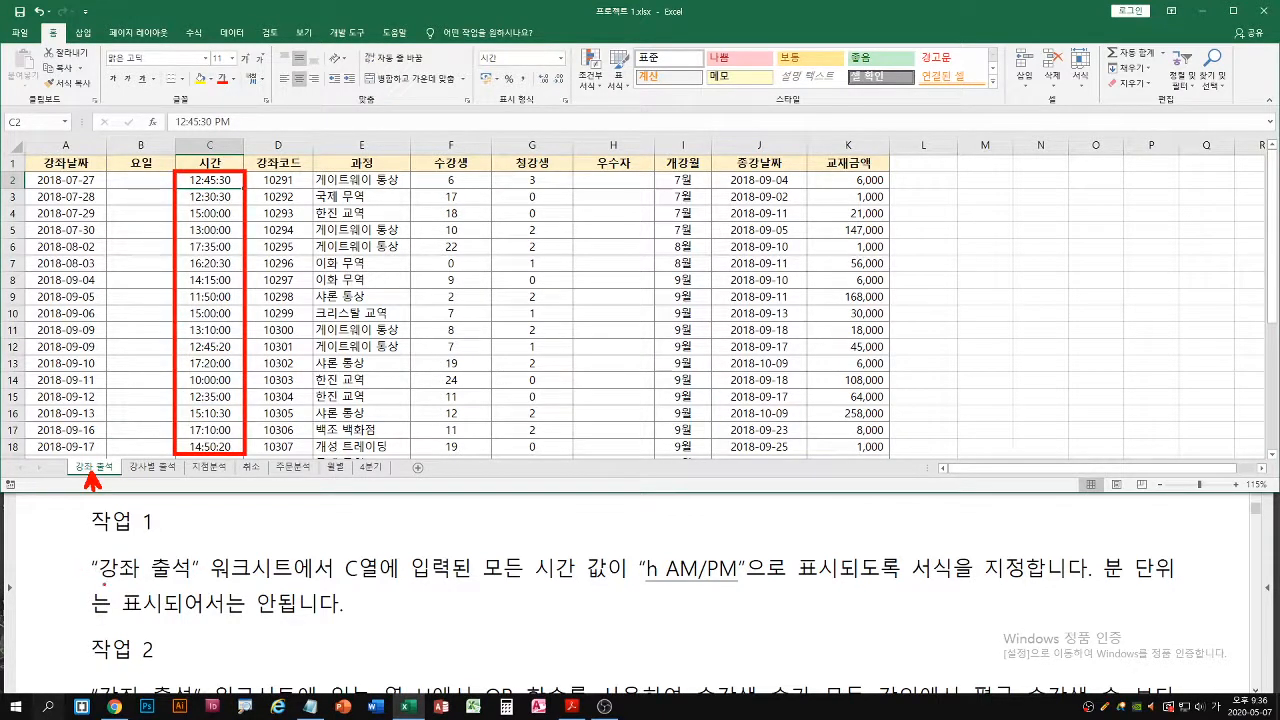
left_click_drag(348, 587, 604, 583)
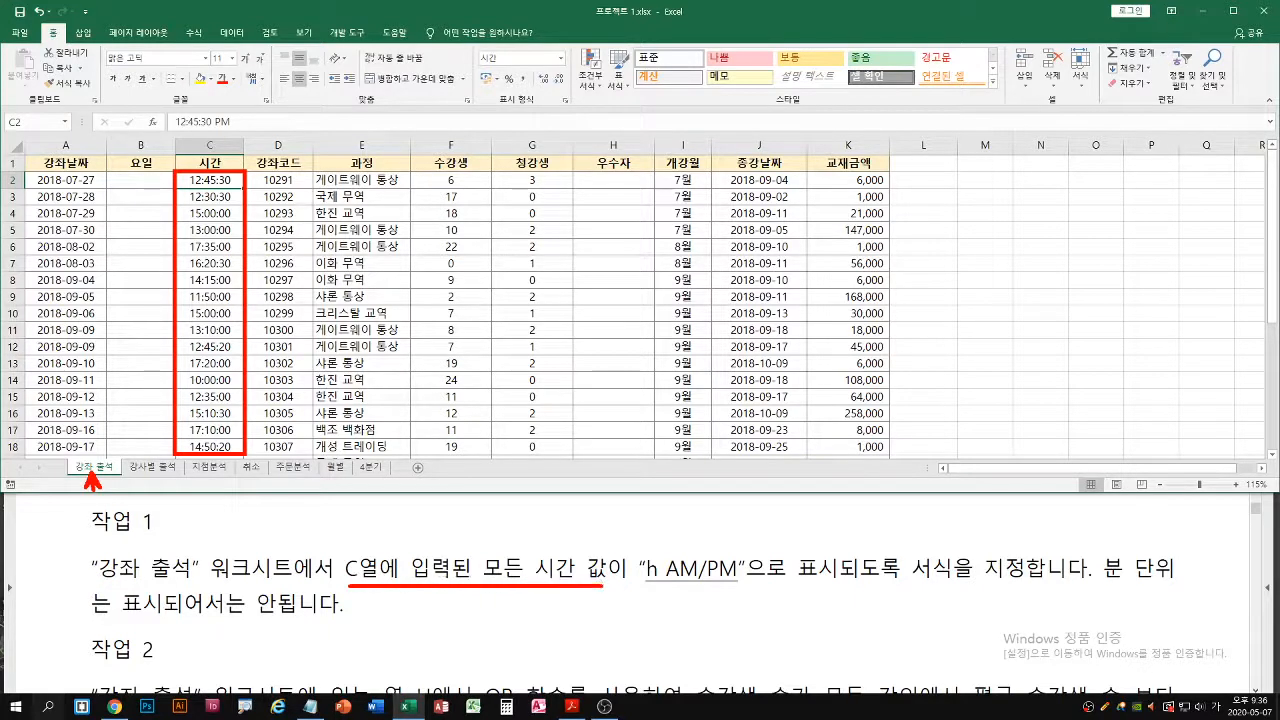
left_click_drag(213, 180, 213, 422)
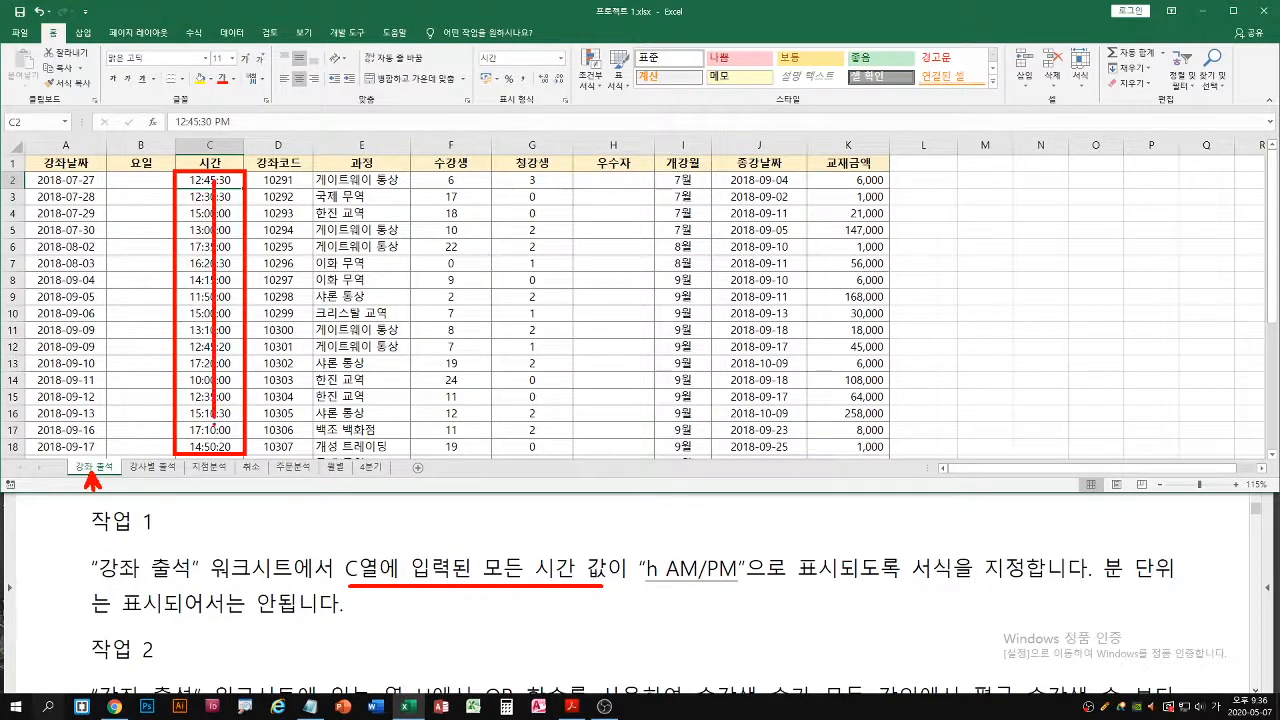
key("Escape")
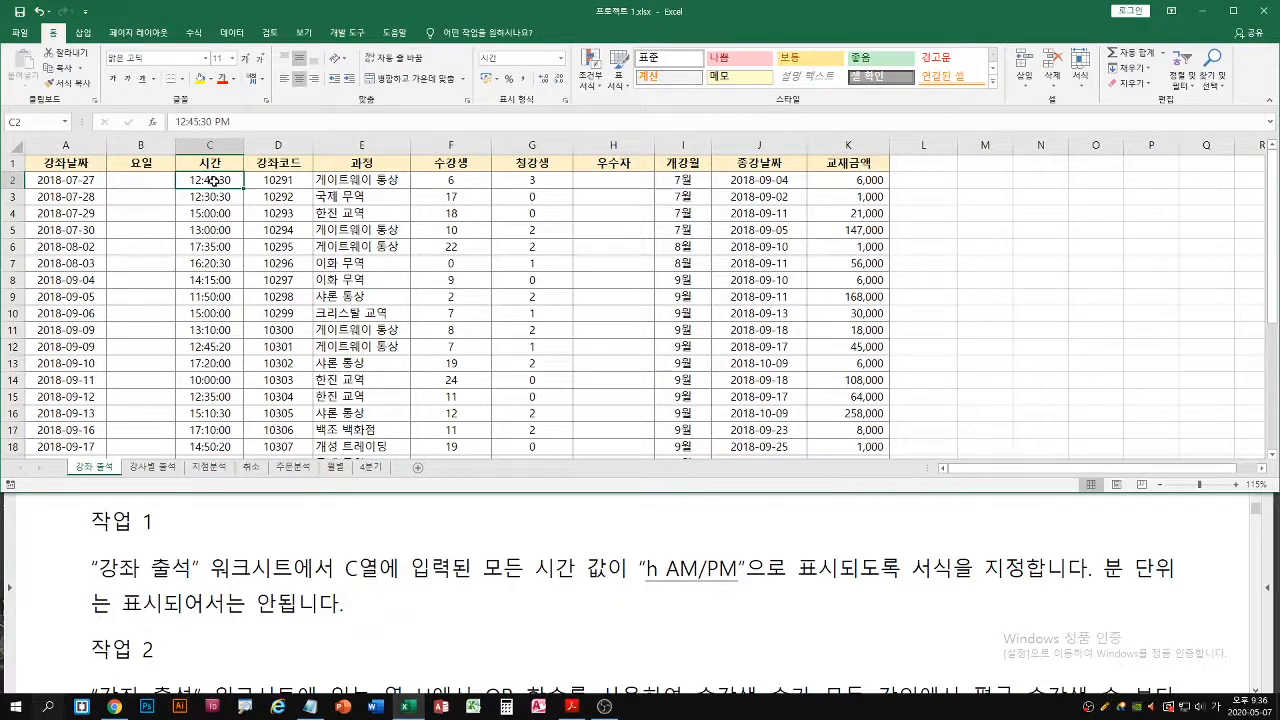
Select all time values in column C of the 강좌 출석 worksheet, from C2 to C31
key("ctrl+shift+Down")
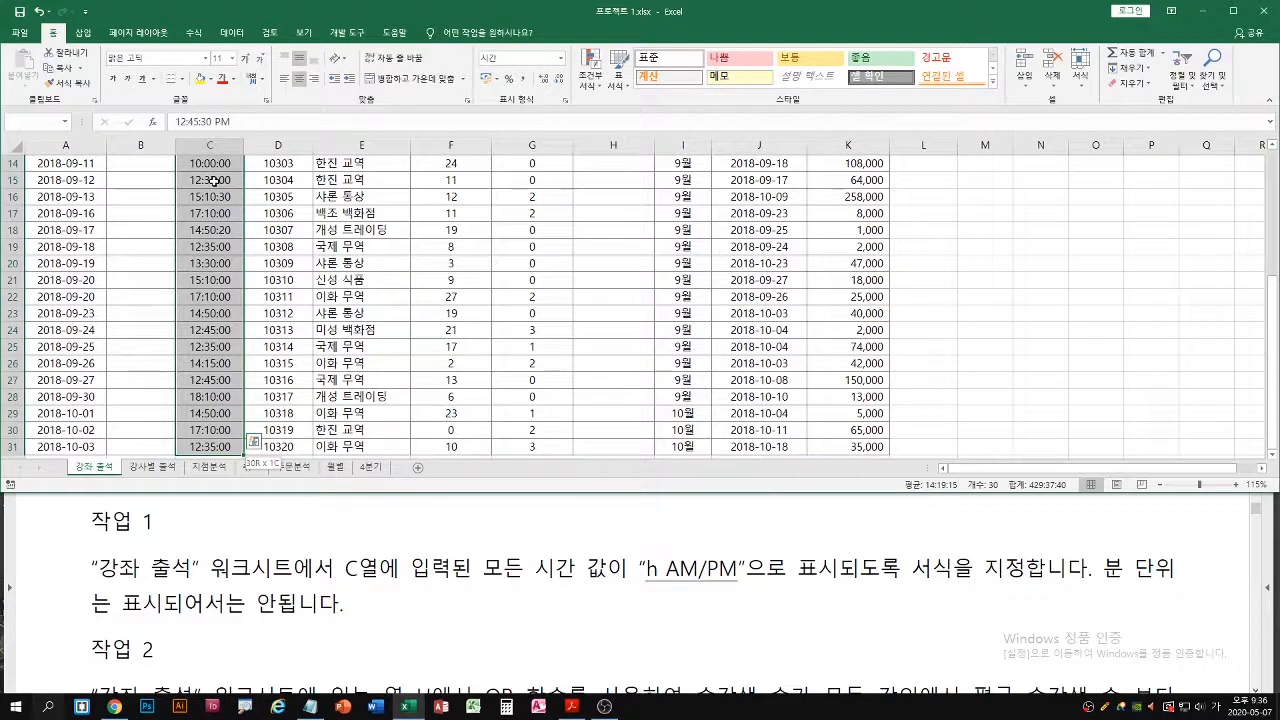
scroll(380, 180, "up", 5)
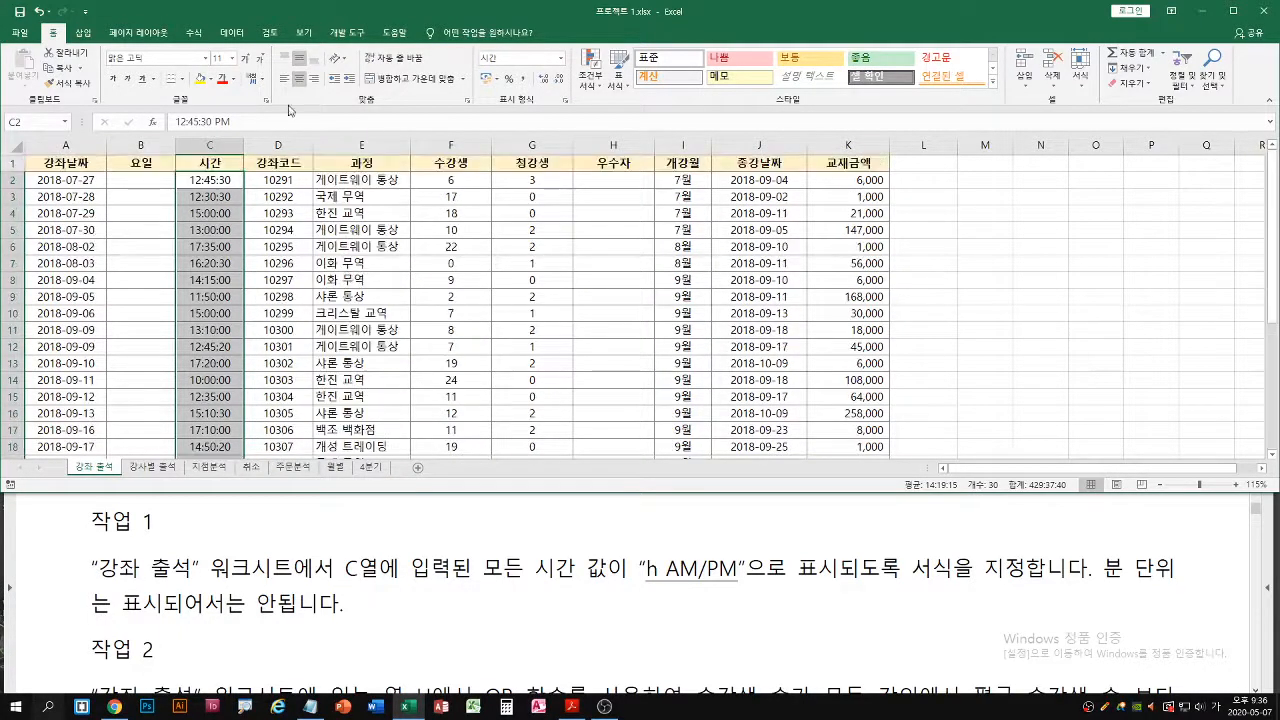
double_click(392, 16)
left_click(209, 180)
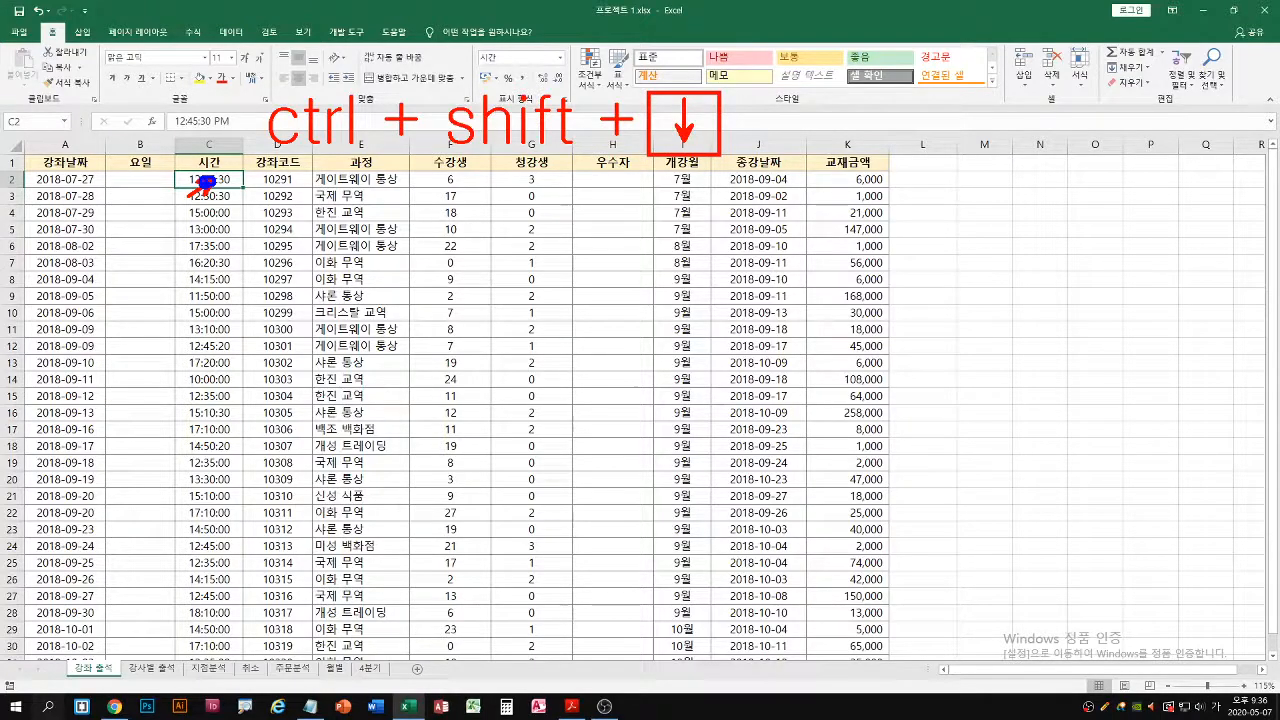
key("ctrl+shift+Down")
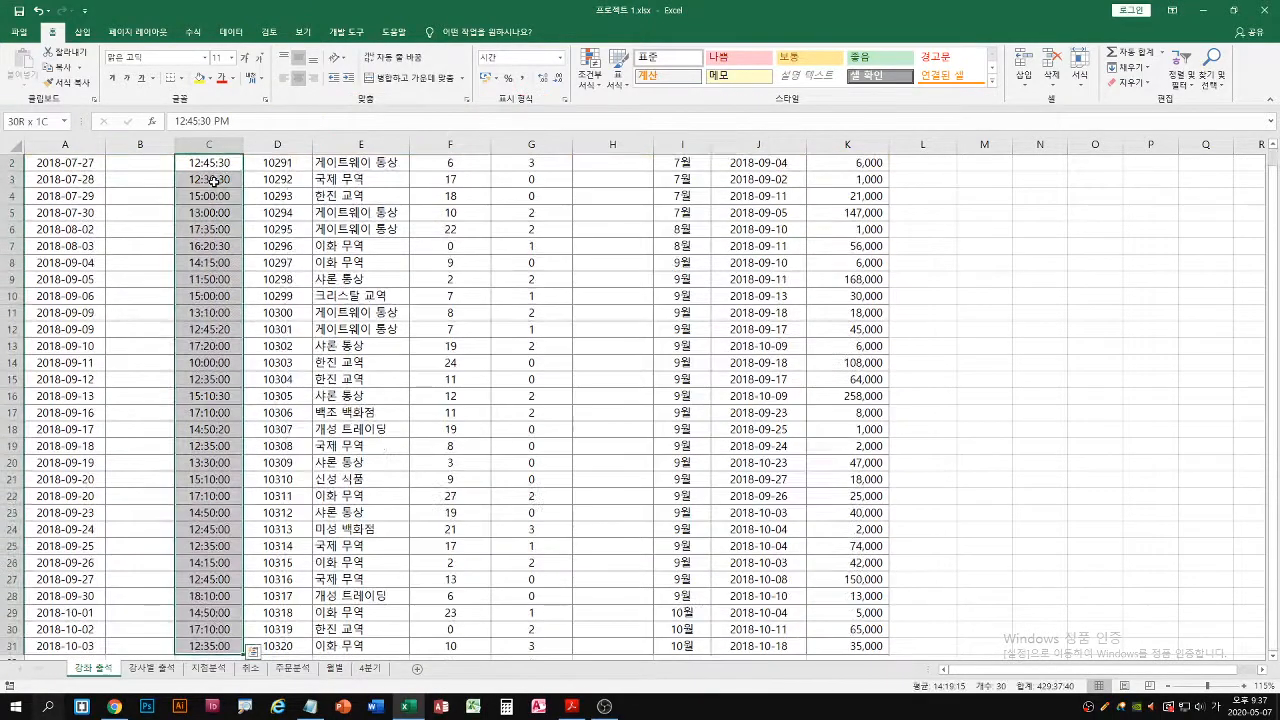
scroll(200, 355, "up", 1)
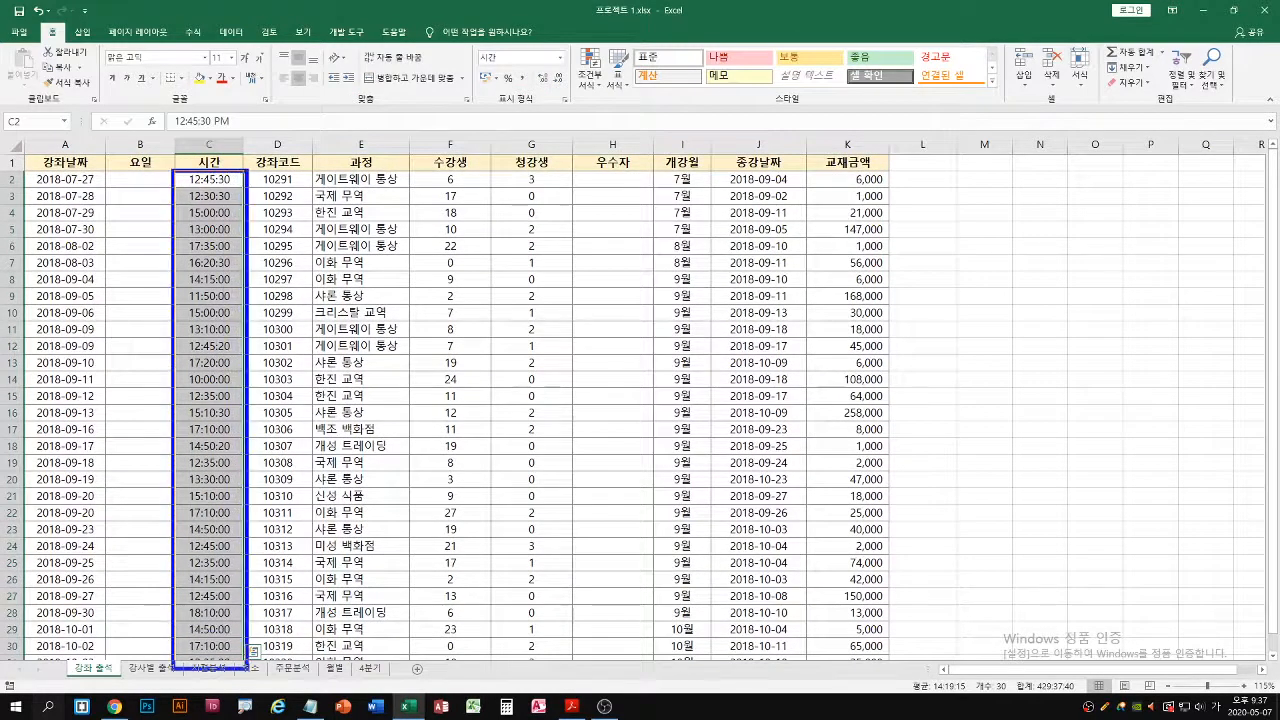
double_click(521, 16)
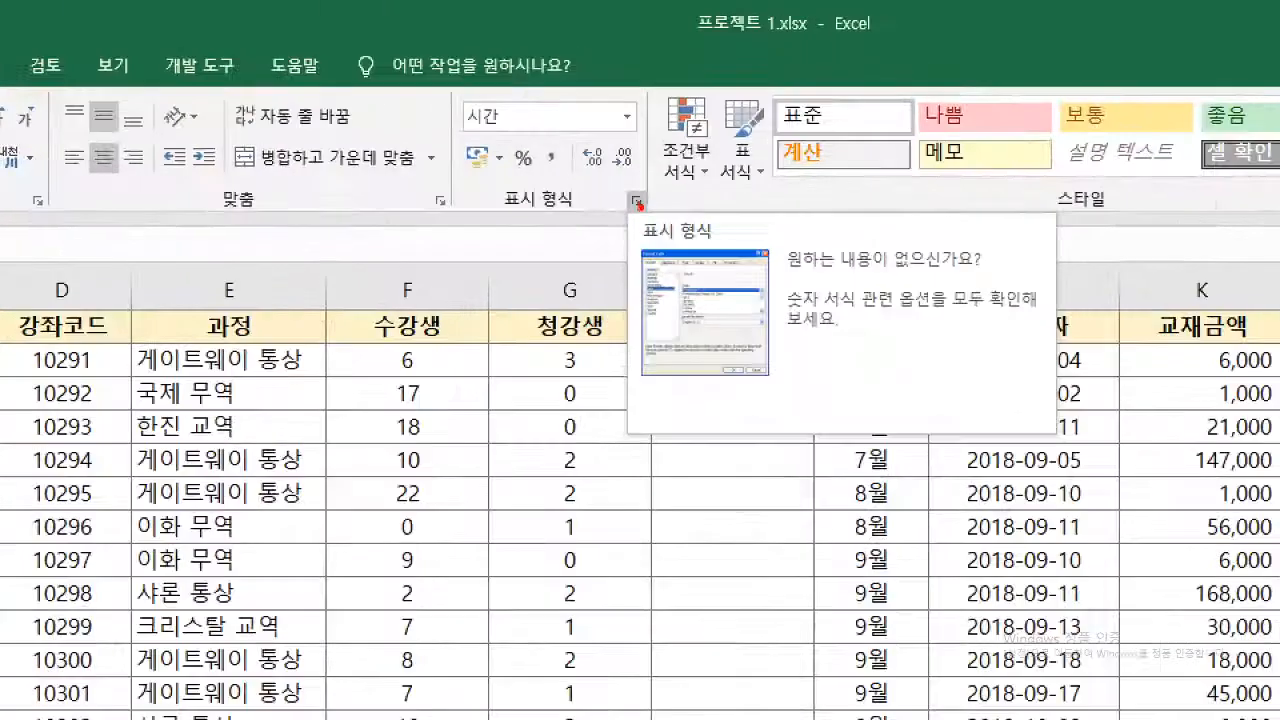
Open the cell number format settings for the selected times and choose the custom category (사용자 지정)
left_click(637, 205)
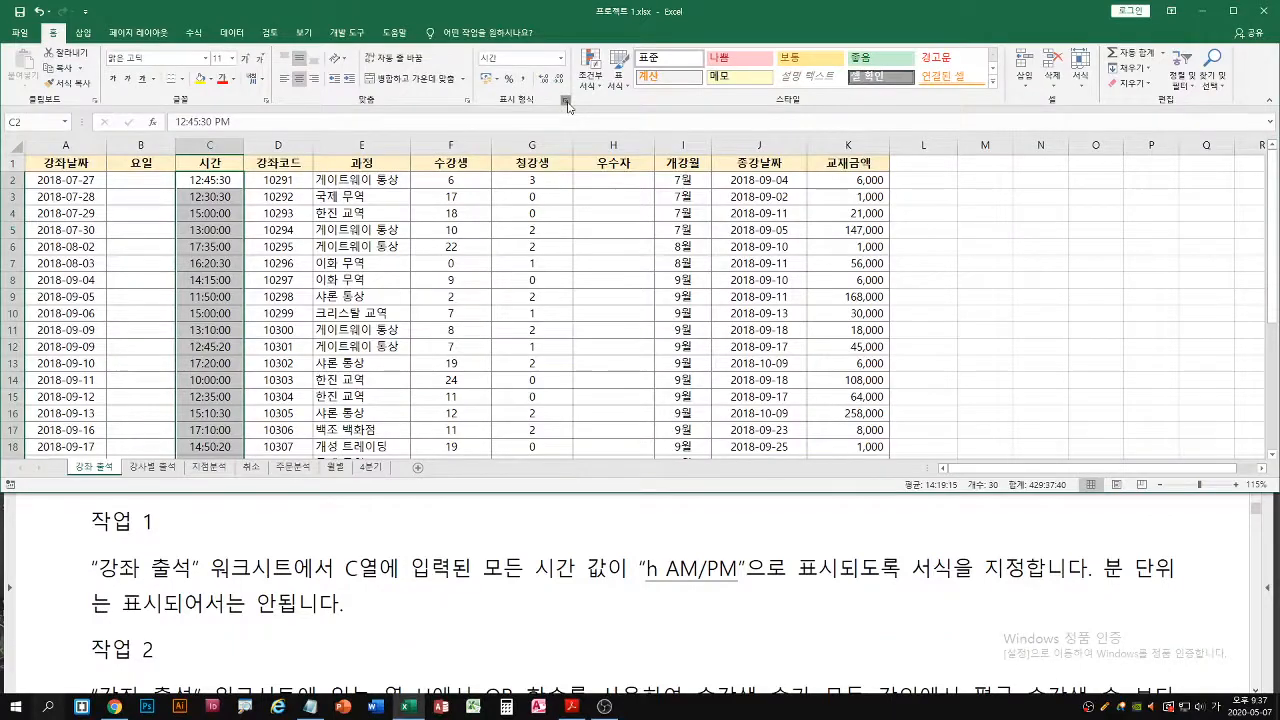
left_click(565, 101)
left_click_drag(471, 148, 350, 150)
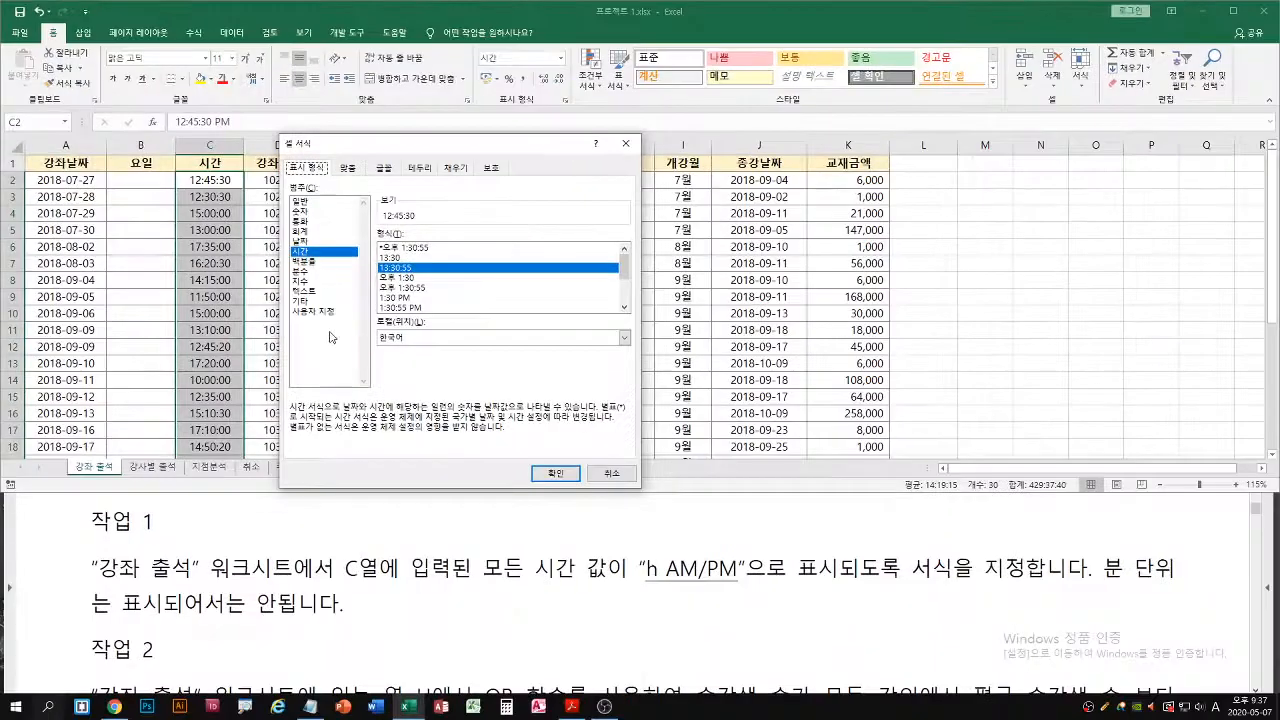
left_click(640, 584)
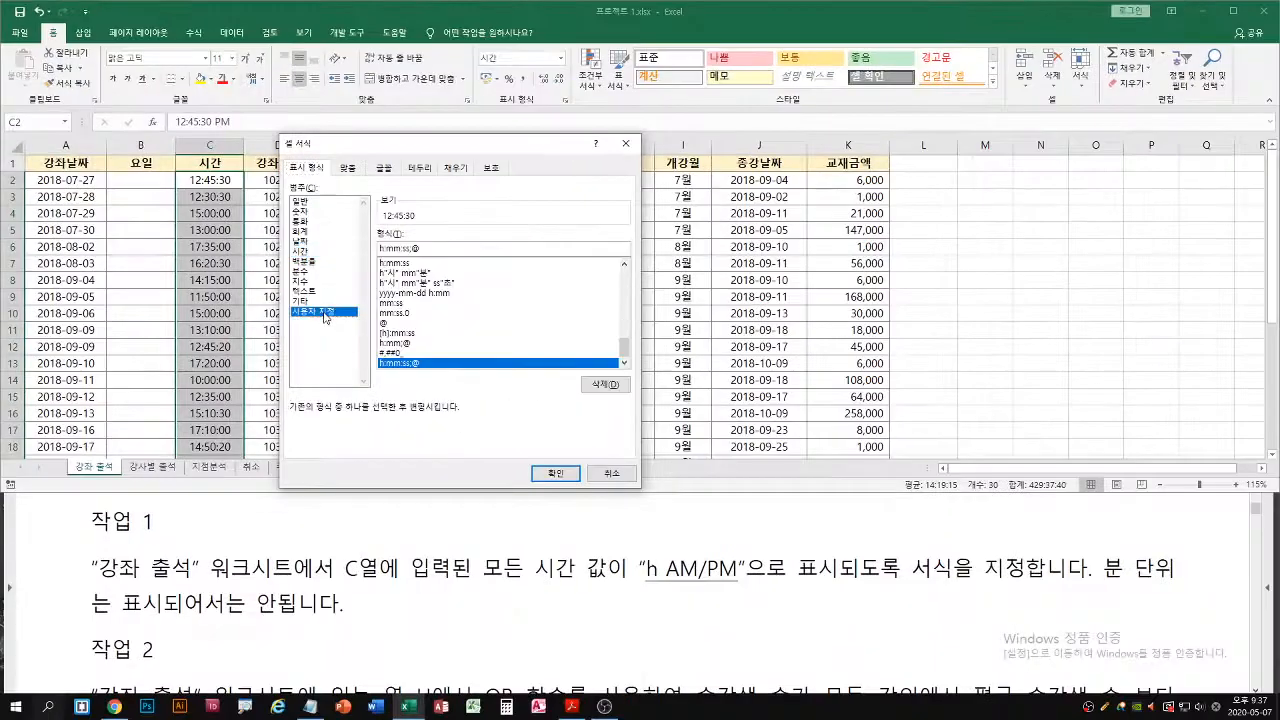
Replace the custom format code with h AM/PM and apply it to the selected time values
left_click_drag(434, 248, 367, 246)
type("h")
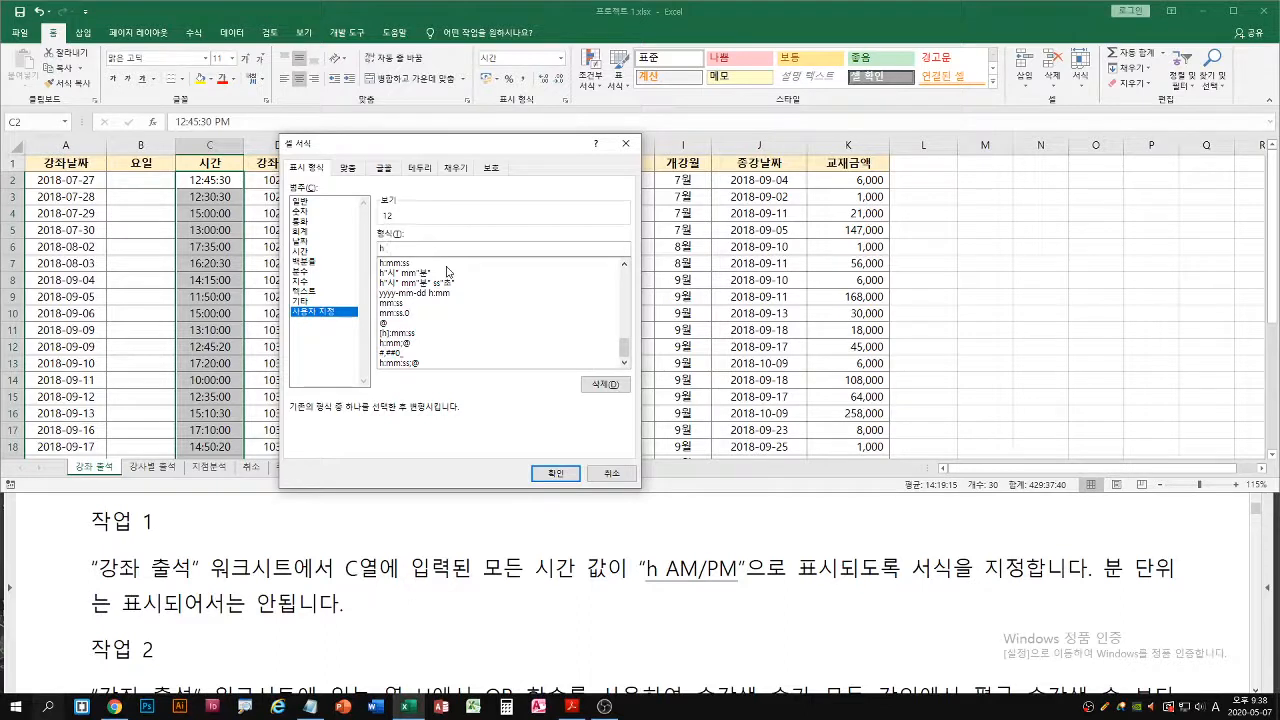
type(" AM/PM")
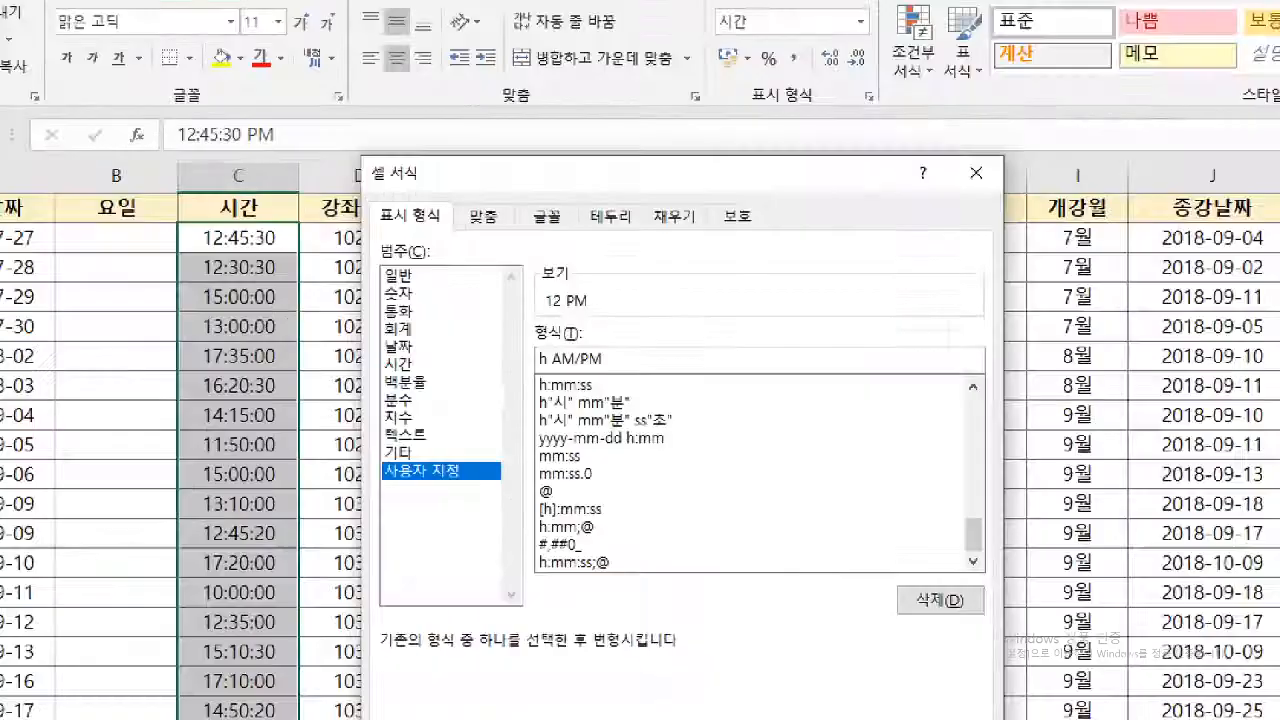
left_click(555, 405)
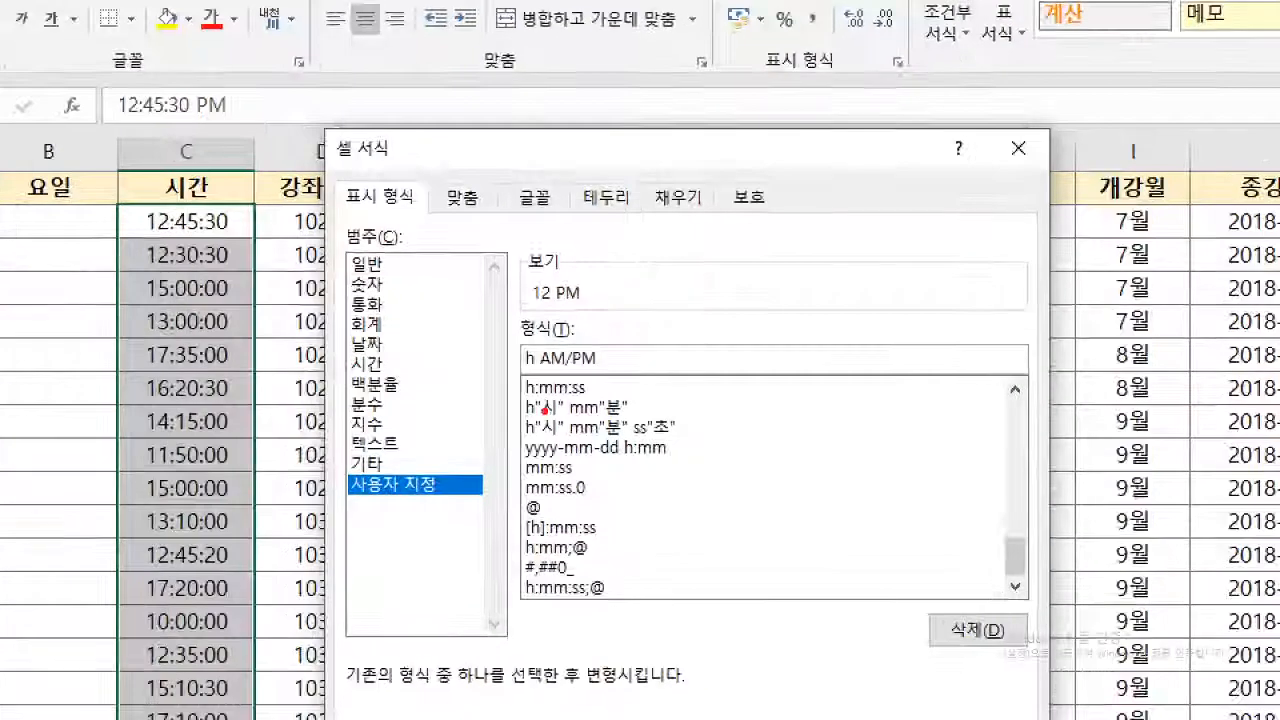
key("b")
left_click_drag(535, 397, 597, 397)
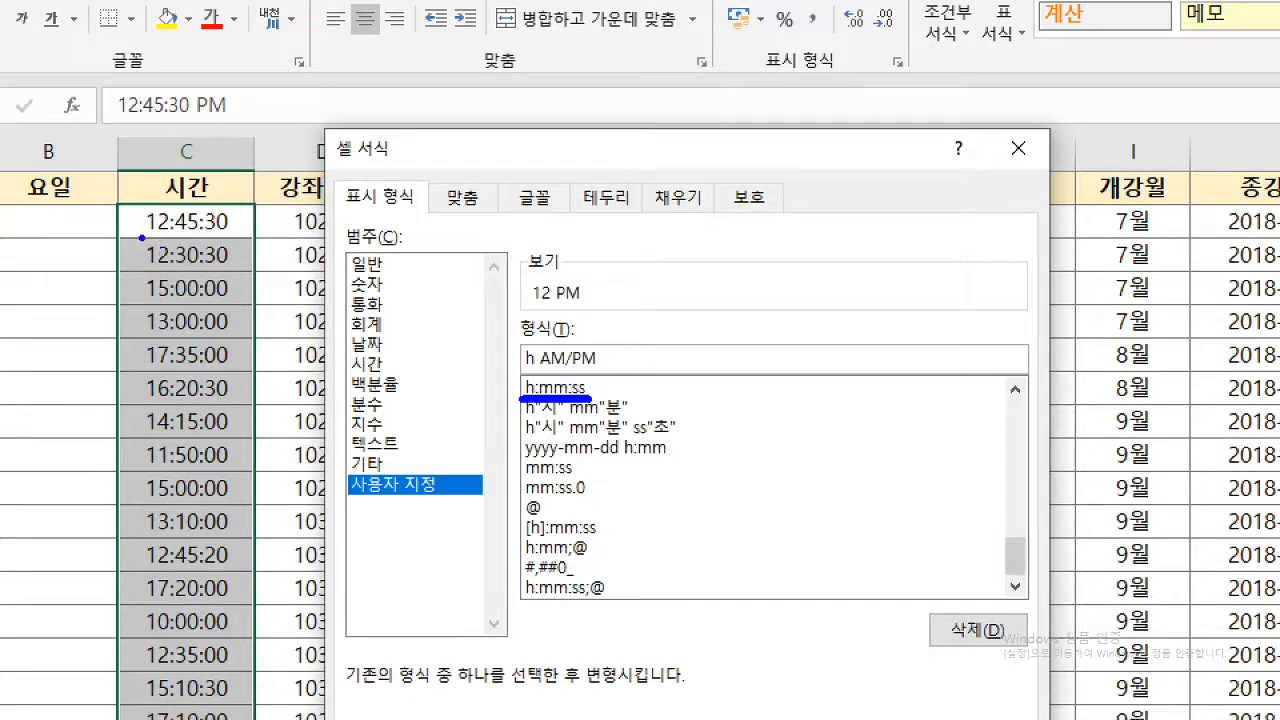
left_click_drag(142, 237, 240, 237)
key("r")
left_click_drag(522, 372, 597, 372)
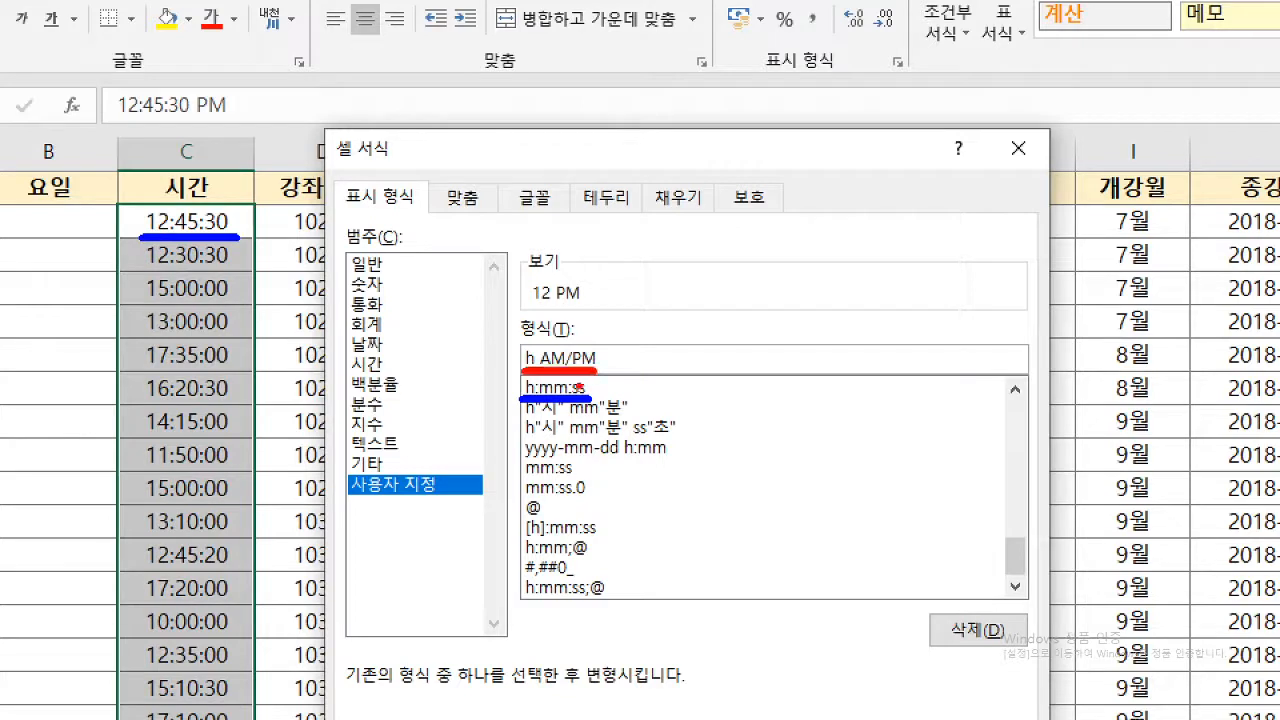
left_click_drag(600, 374, 615, 404)
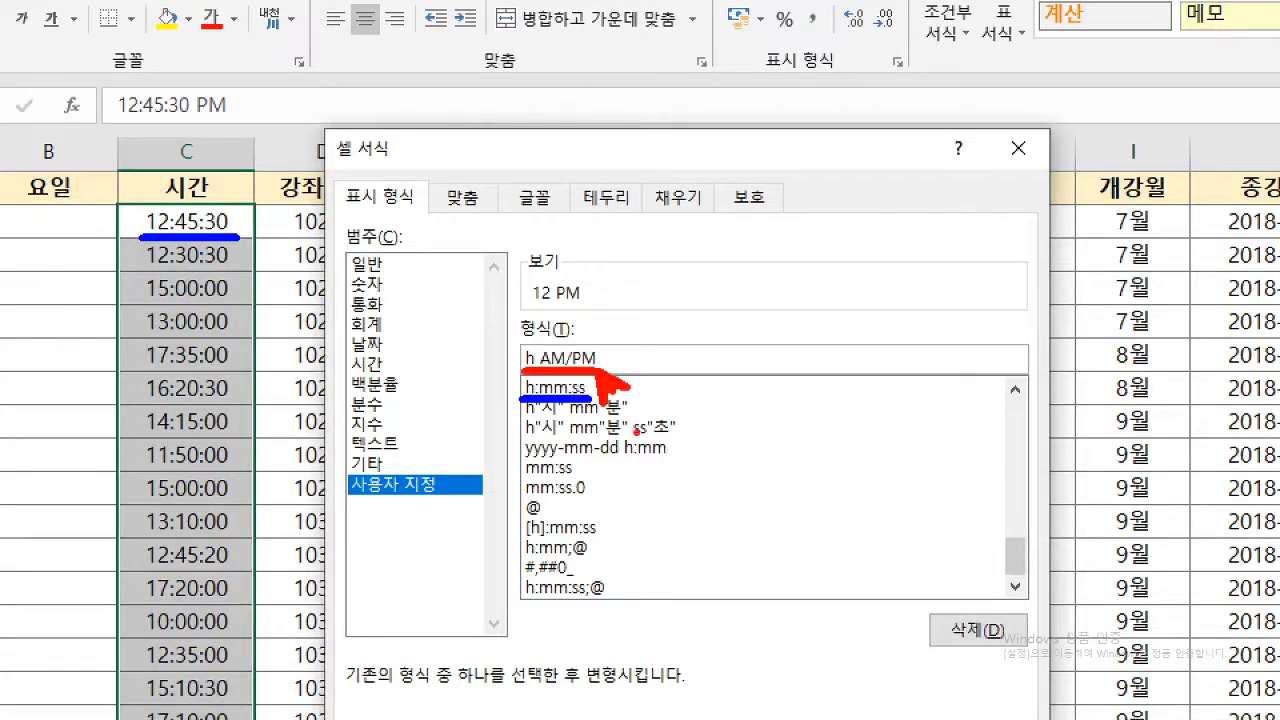
key("Escape")
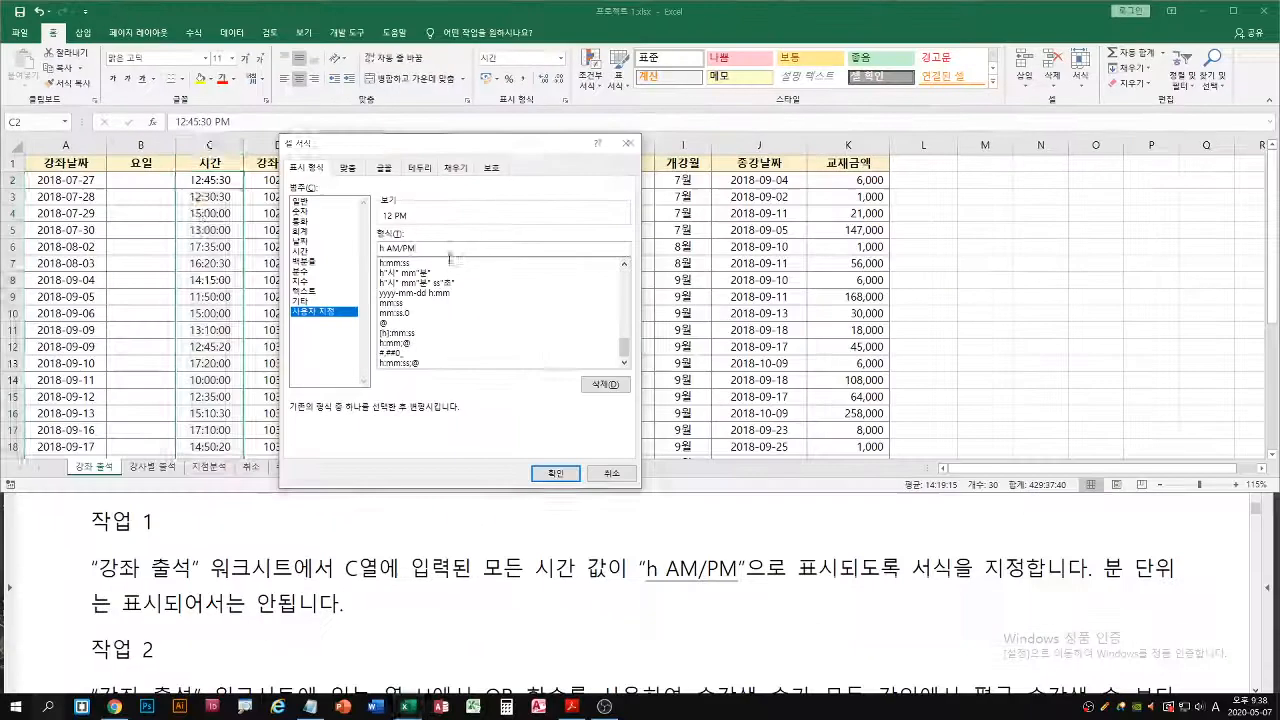
left_click(566, 474)
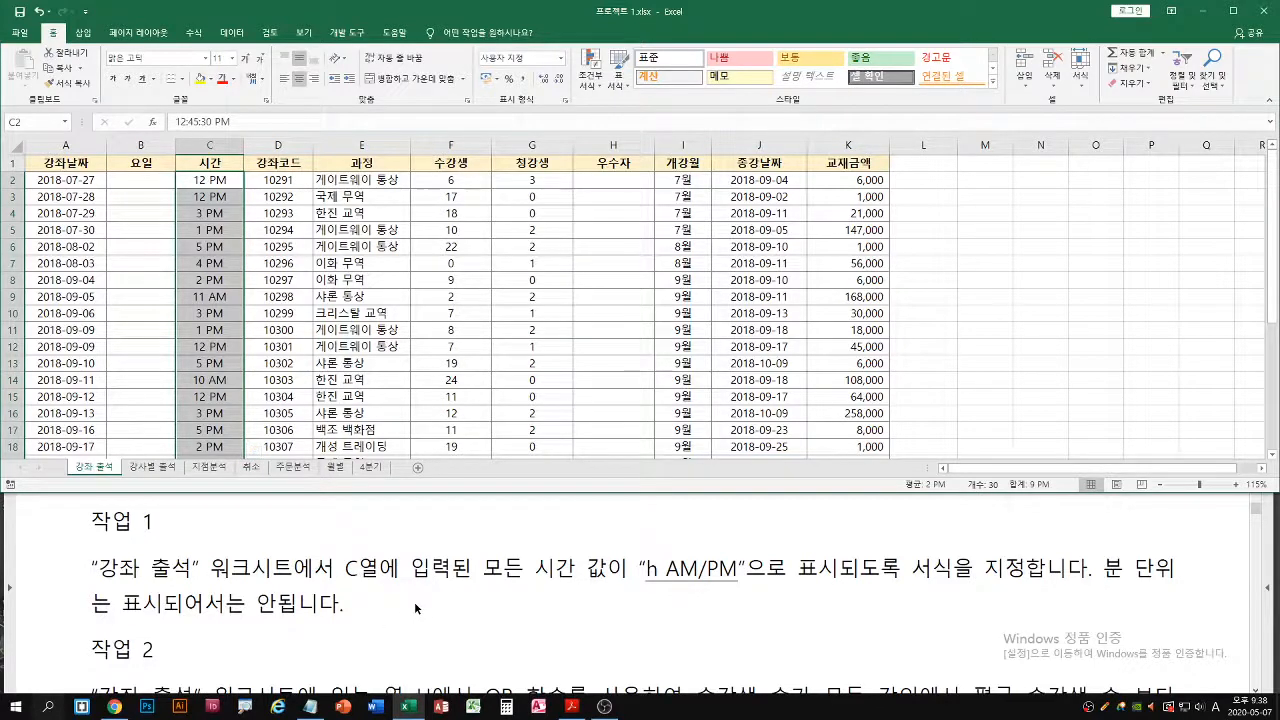
Read task 2 in the exam PDF, examining both OR conditions and the TRUE/FALSE results required in column H
left_click(414, 601)
scroll(432, 596, "down", 2)
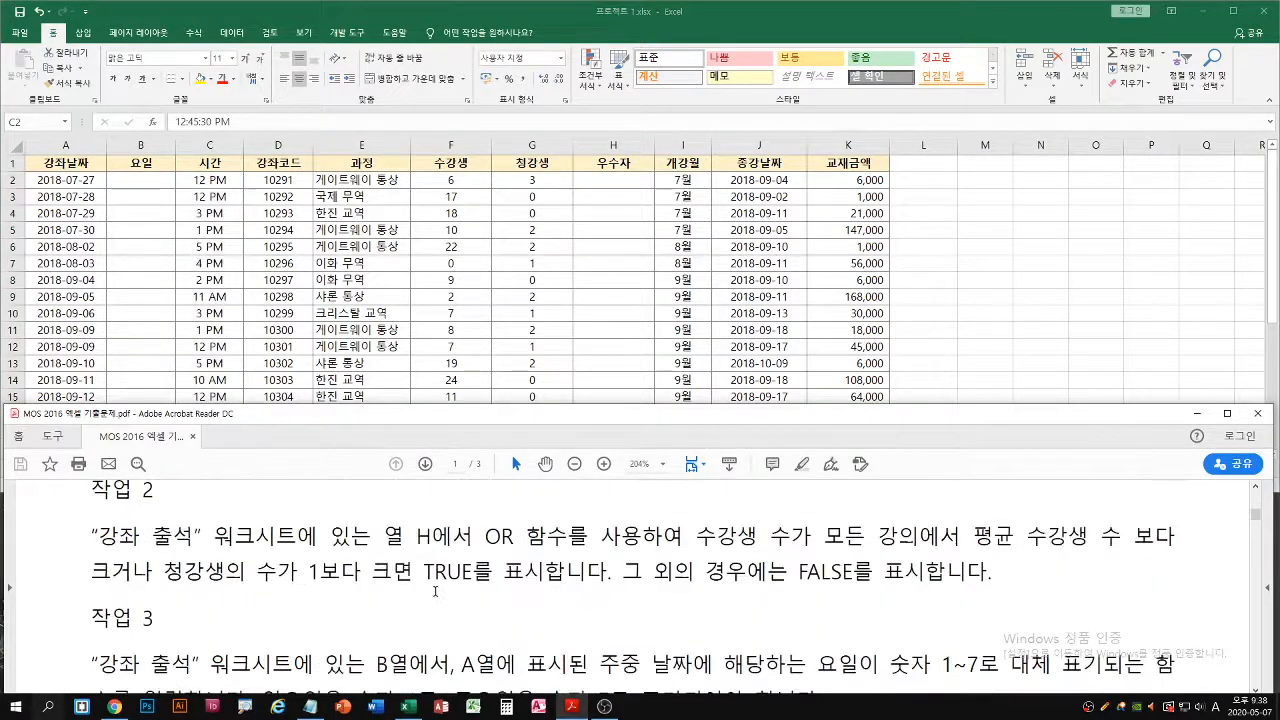
scroll(435, 591, "up", 2)
left_click(440, 338)
left_click(342, 545)
scroll(358, 547, "down", 1)
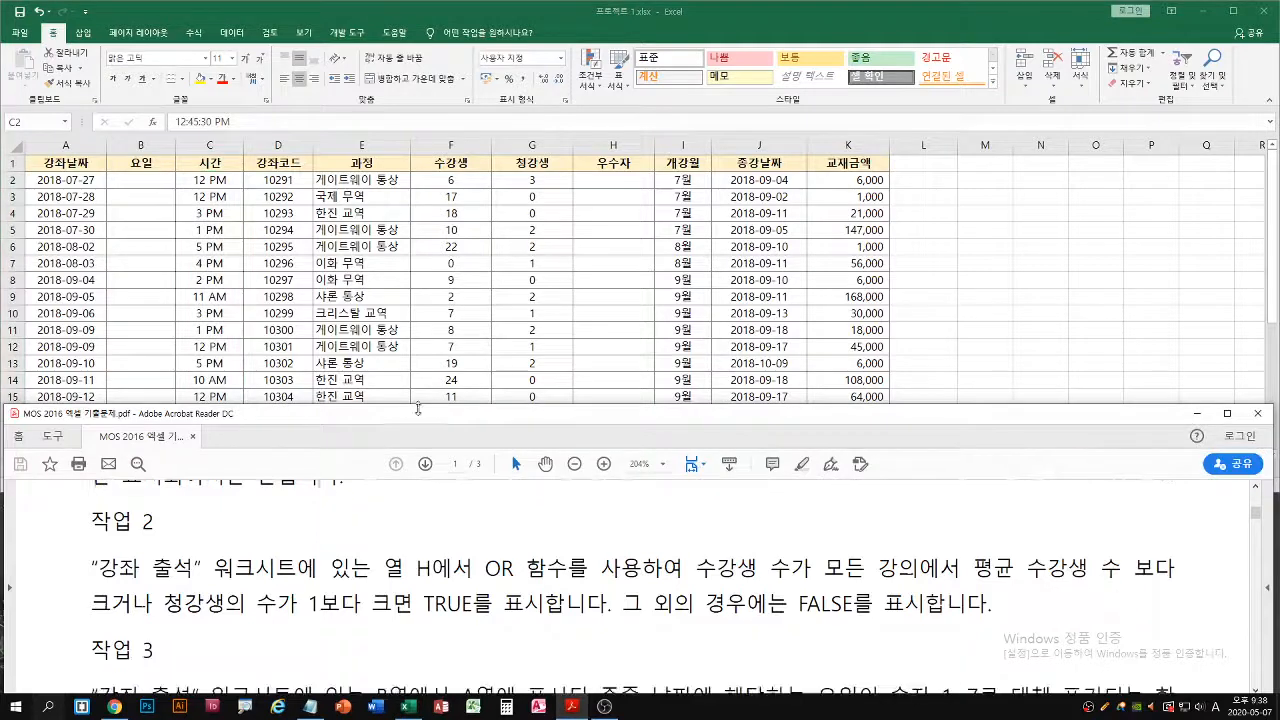
left_click(422, 379)
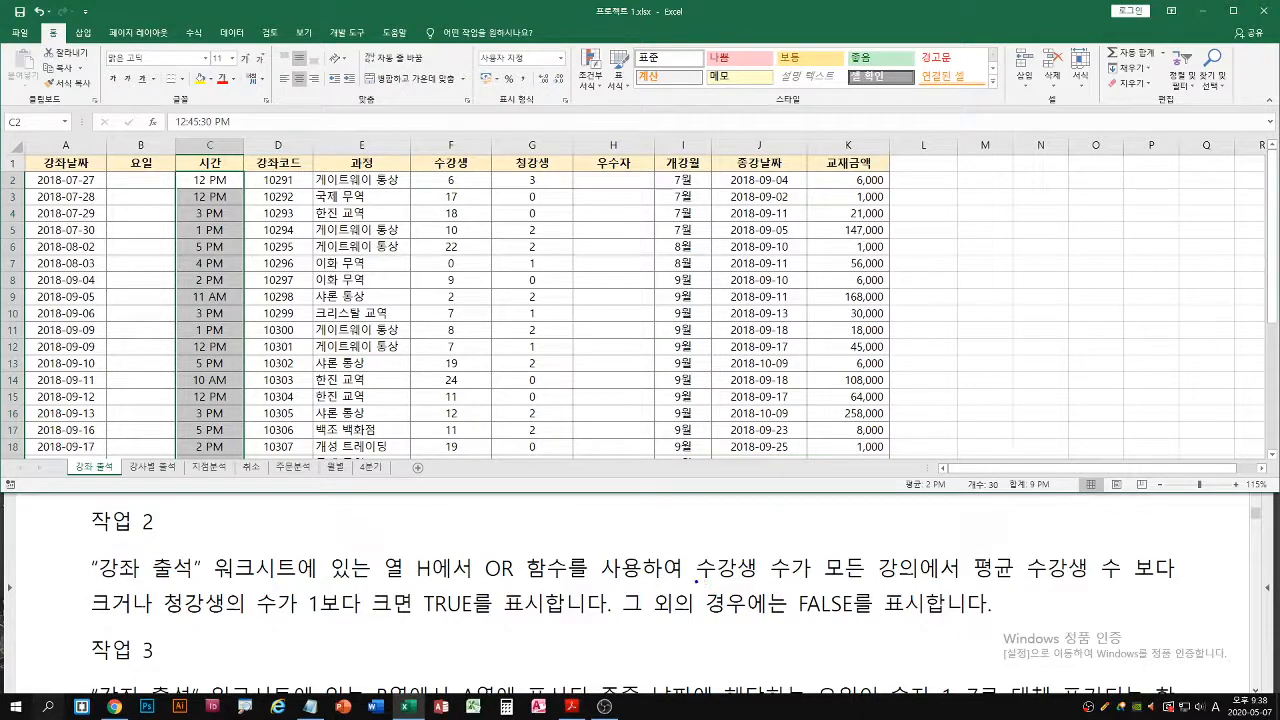
left_click_drag(692, 580, 1175, 578)
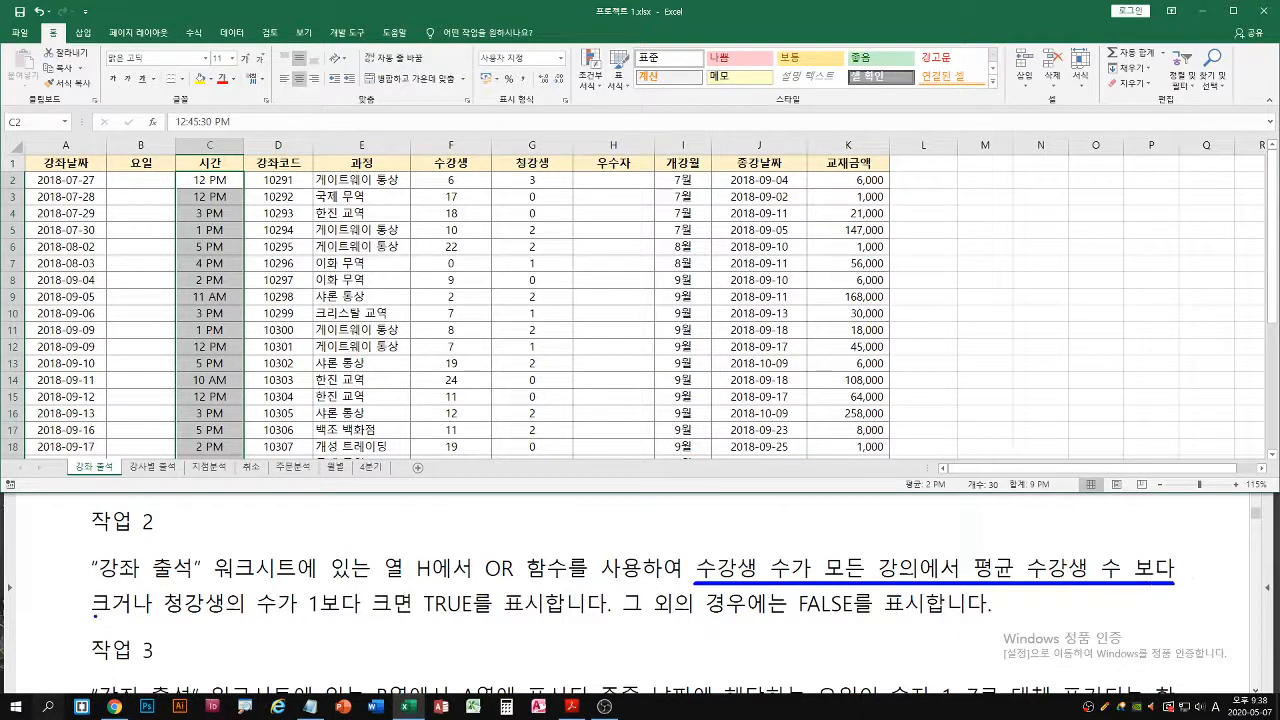
left_click_drag(94, 617, 148, 617)
left_click_drag(168, 614, 408, 612)
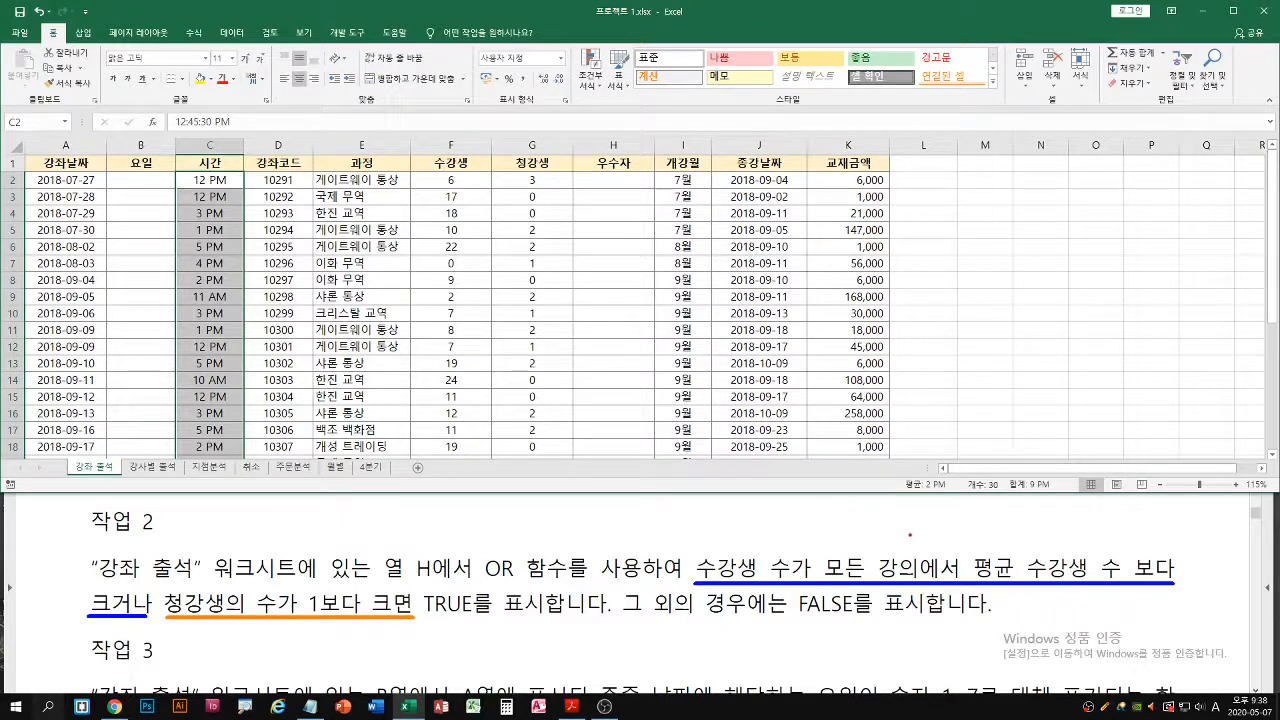
mouse_move(912, 535)
left_mouse_down()
mouse_move(906, 547)
mouse_move(918, 525)
mouse_move(928, 550)
left_mouse_up()
mouse_move(259, 629)
left_mouse_down()
mouse_move(268, 636)
mouse_move(254, 646)
mouse_move(256, 621)
mouse_move(280, 640)
left_mouse_up()
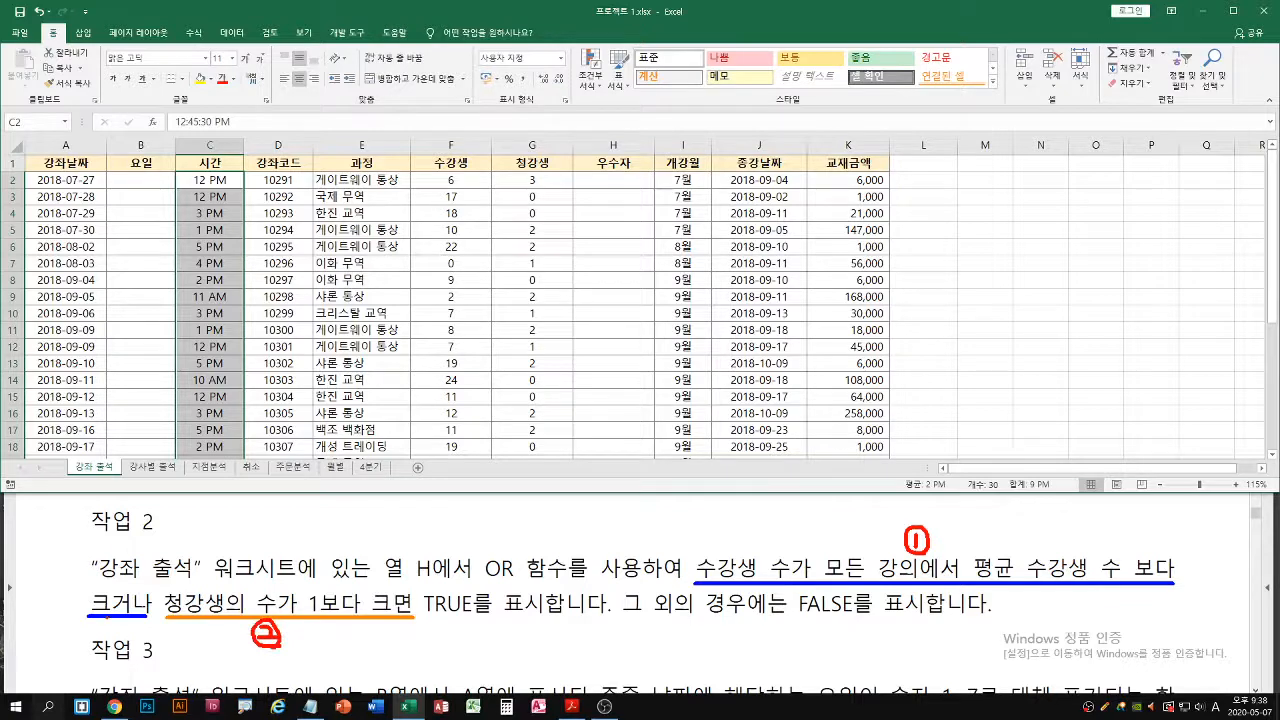
key("g")
left_click_drag(113, 616, 152, 616)
left_click_drag(430, 616, 474, 616)
left_click_drag(797, 611, 852, 613)
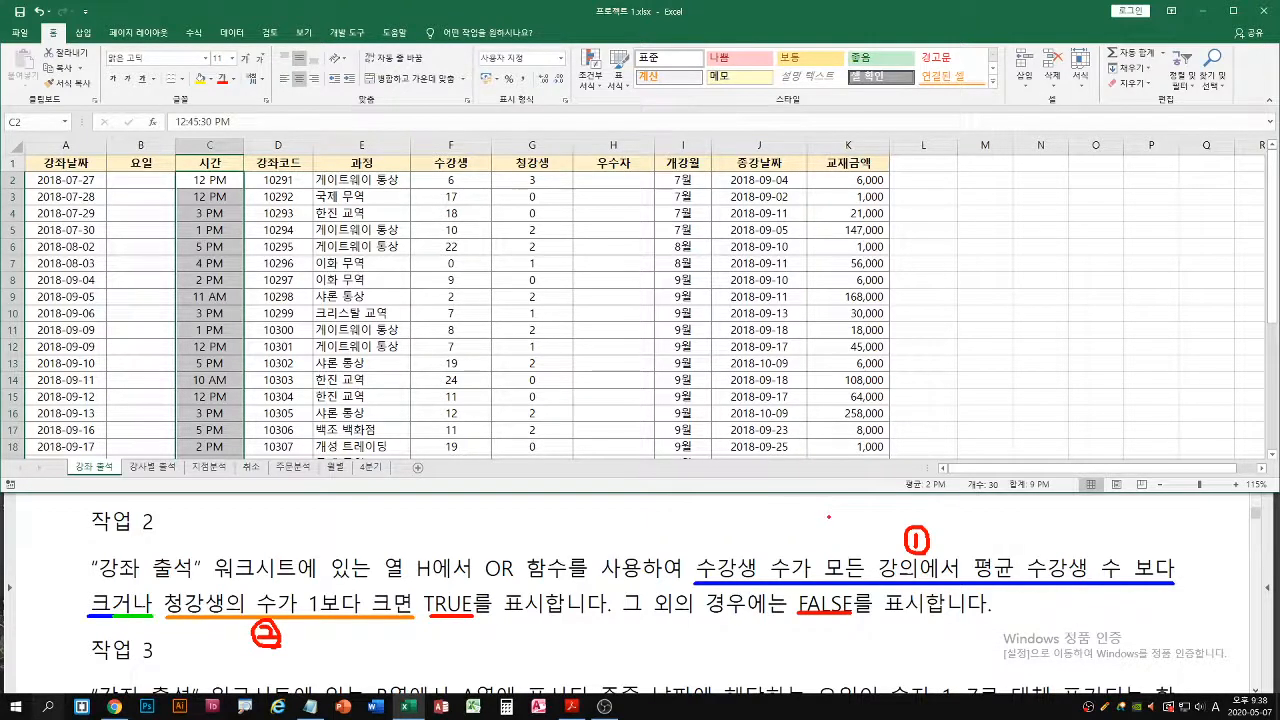
key("Escape")
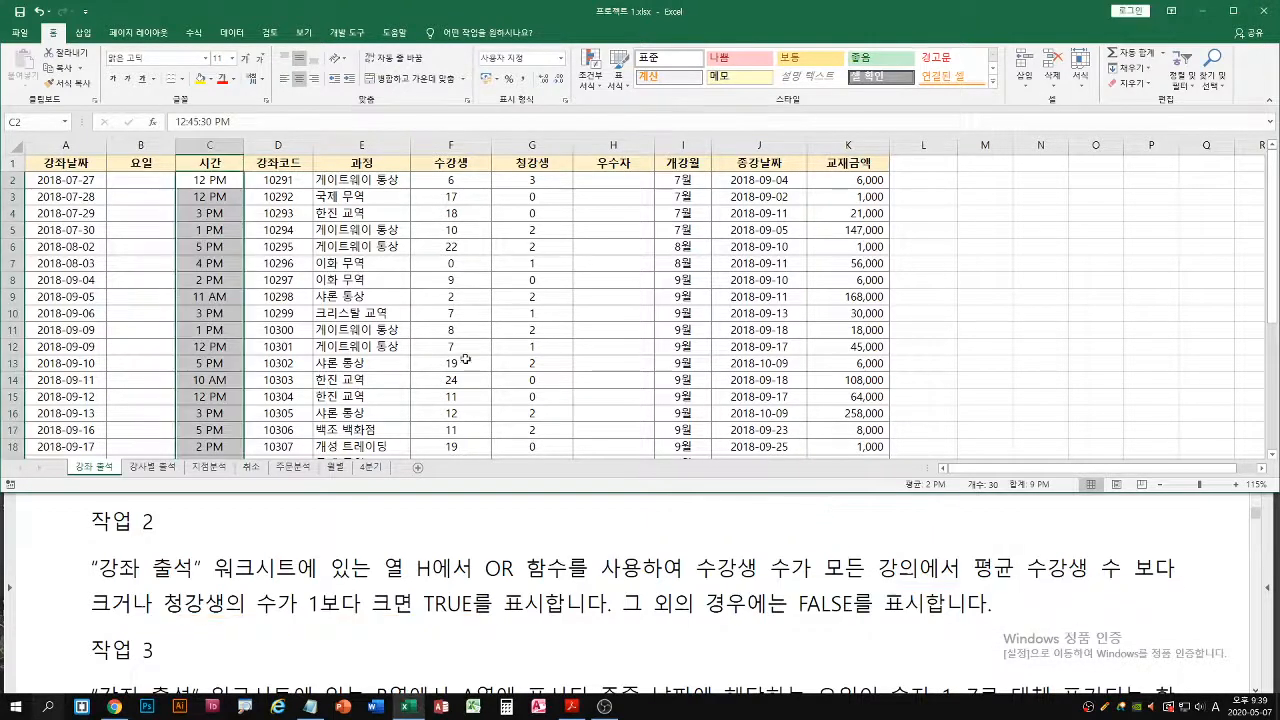
Start an OR formula in cell H2 and open its function arguments dialog, placed clear of the 수강생 and 청강생 data in row 2
left_click(621, 183)
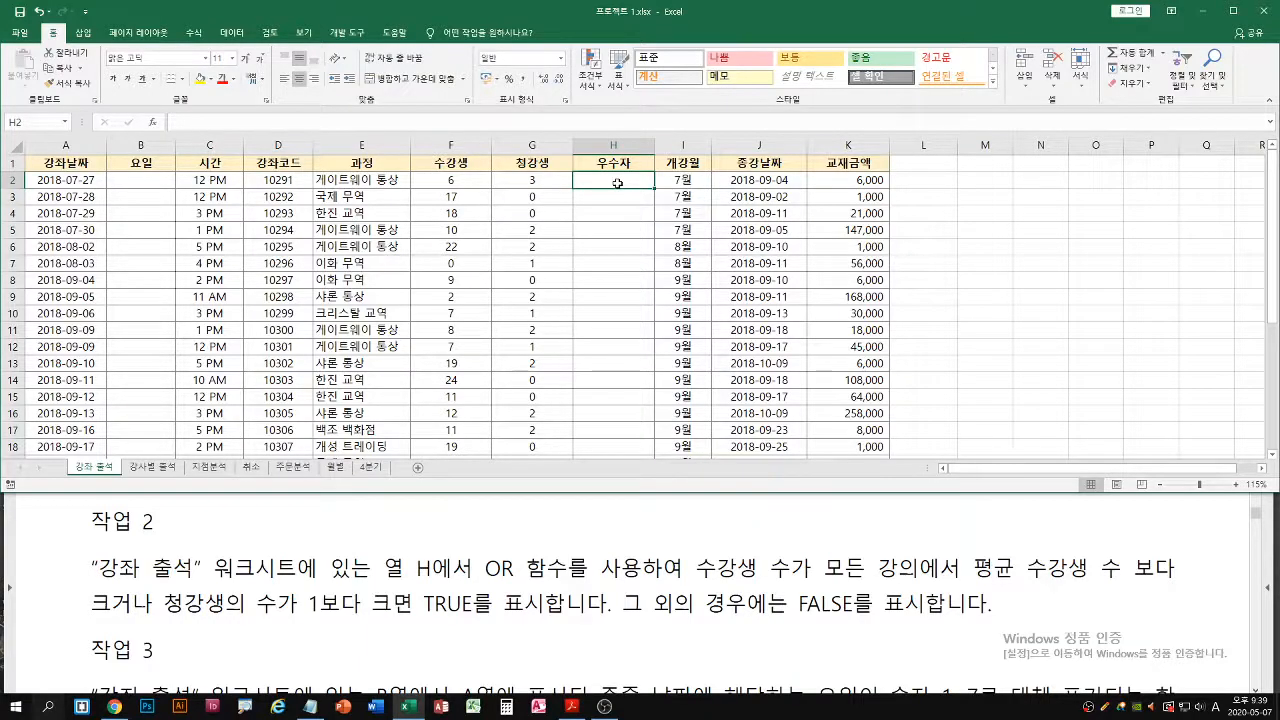
type("=or")
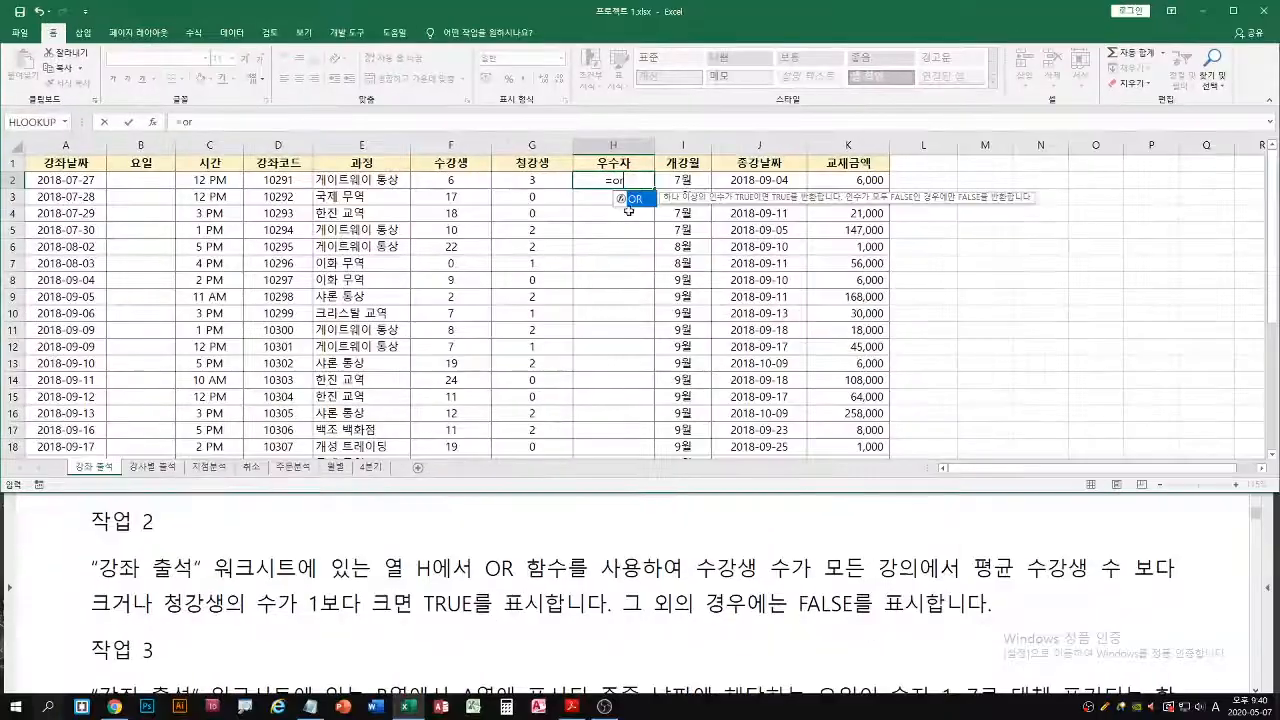
double_click(636, 199)
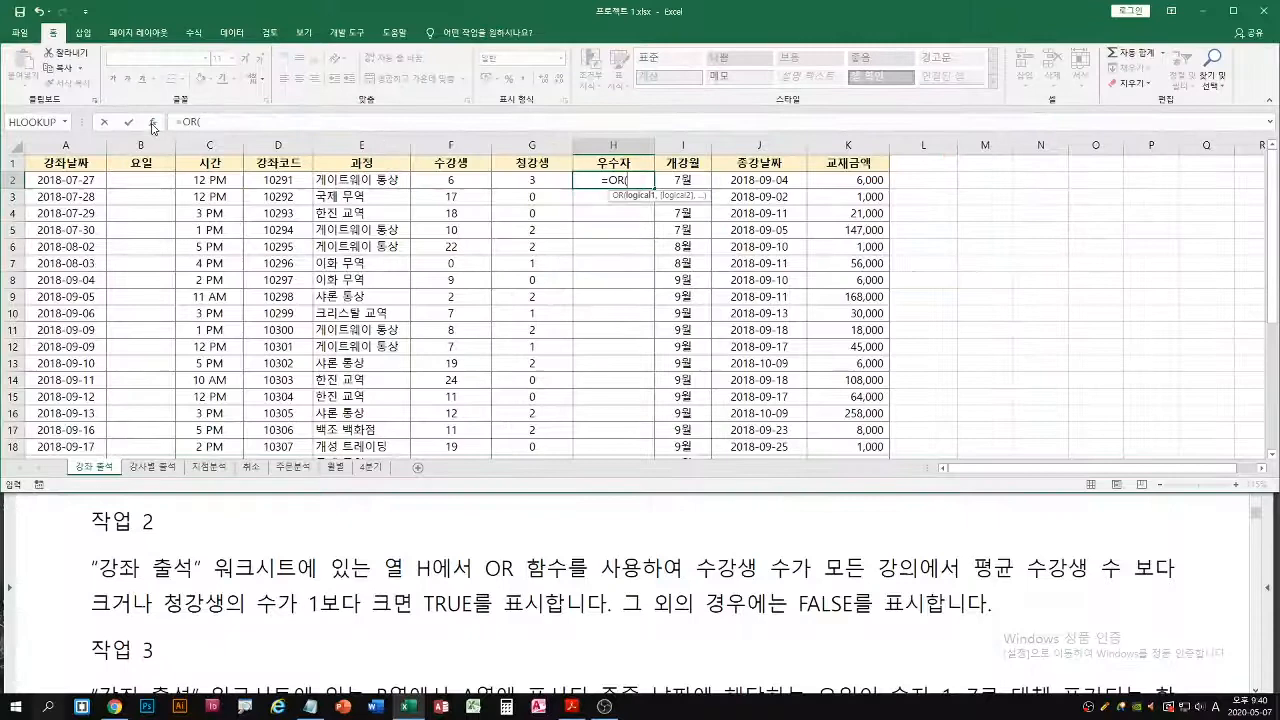
left_click(165, 244)
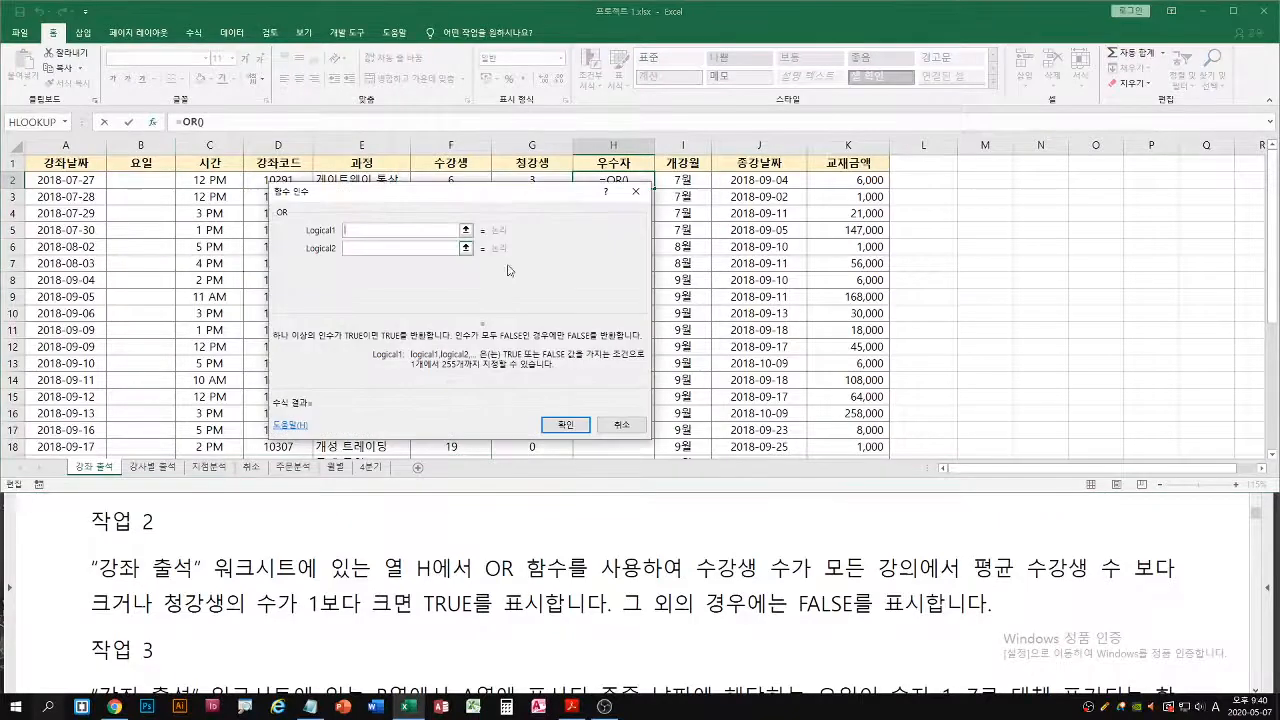
left_click_drag(520, 193, 710, 231)
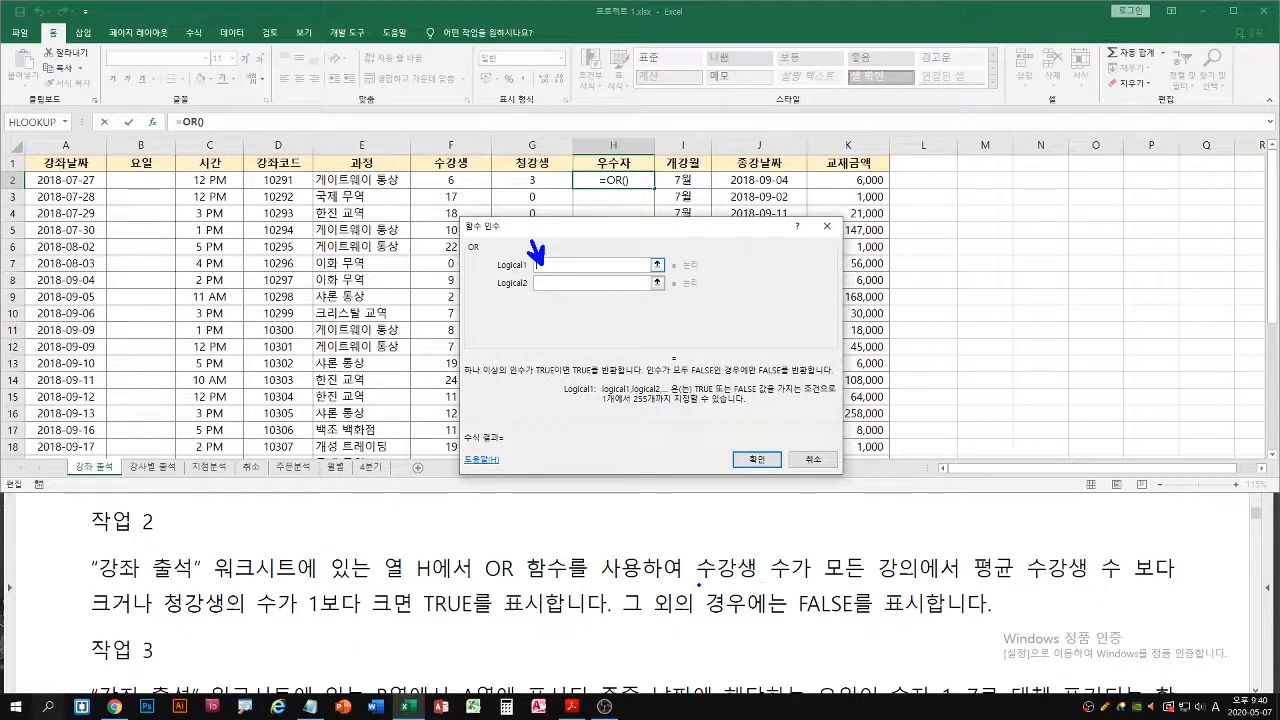
Start the first OR condition by referencing the 수강생 count in F2 followed by a greater-than operator
left_click_drag(700, 585, 1166, 585)
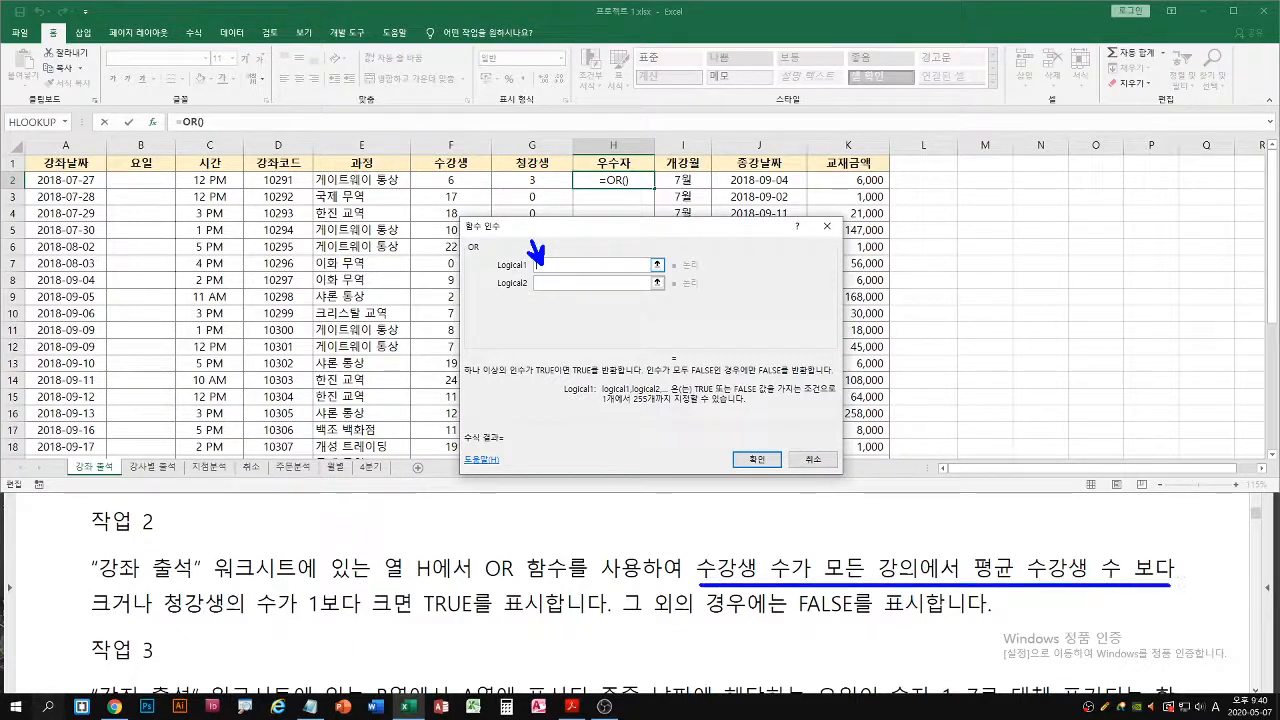
left_click_drag(86, 616, 144, 615)
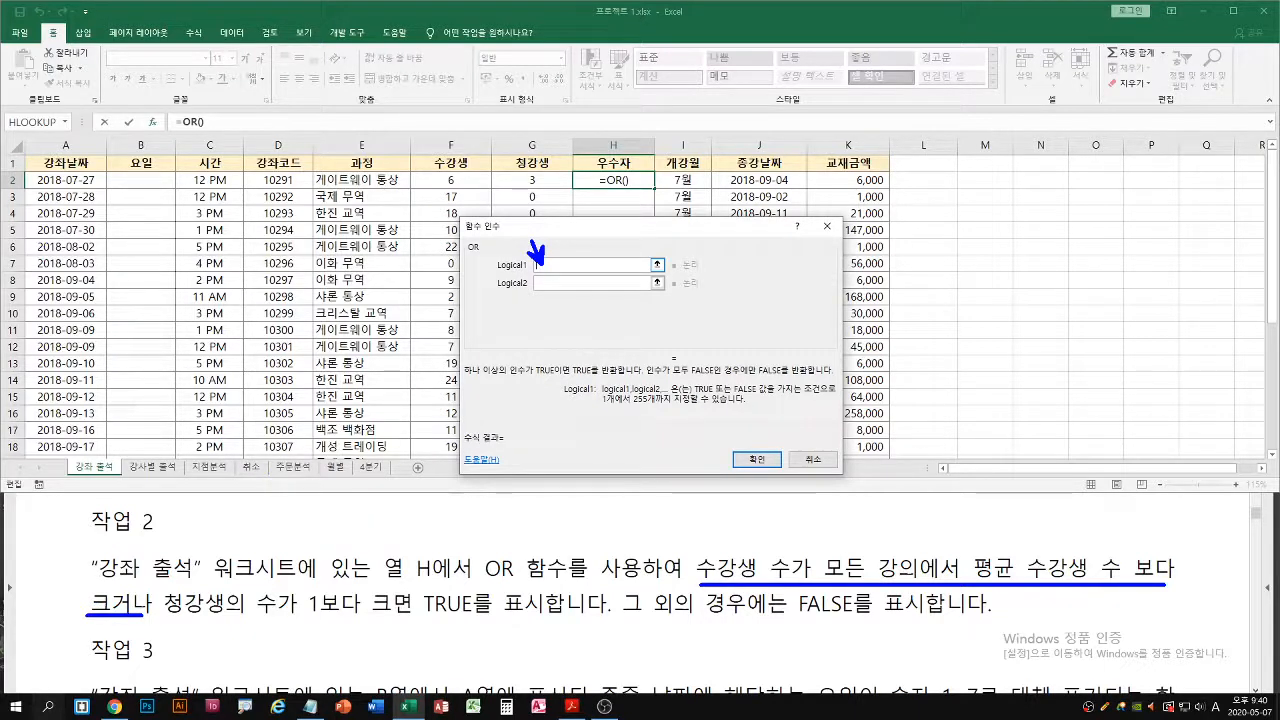
left_click_drag(22, 187, 698, 187)
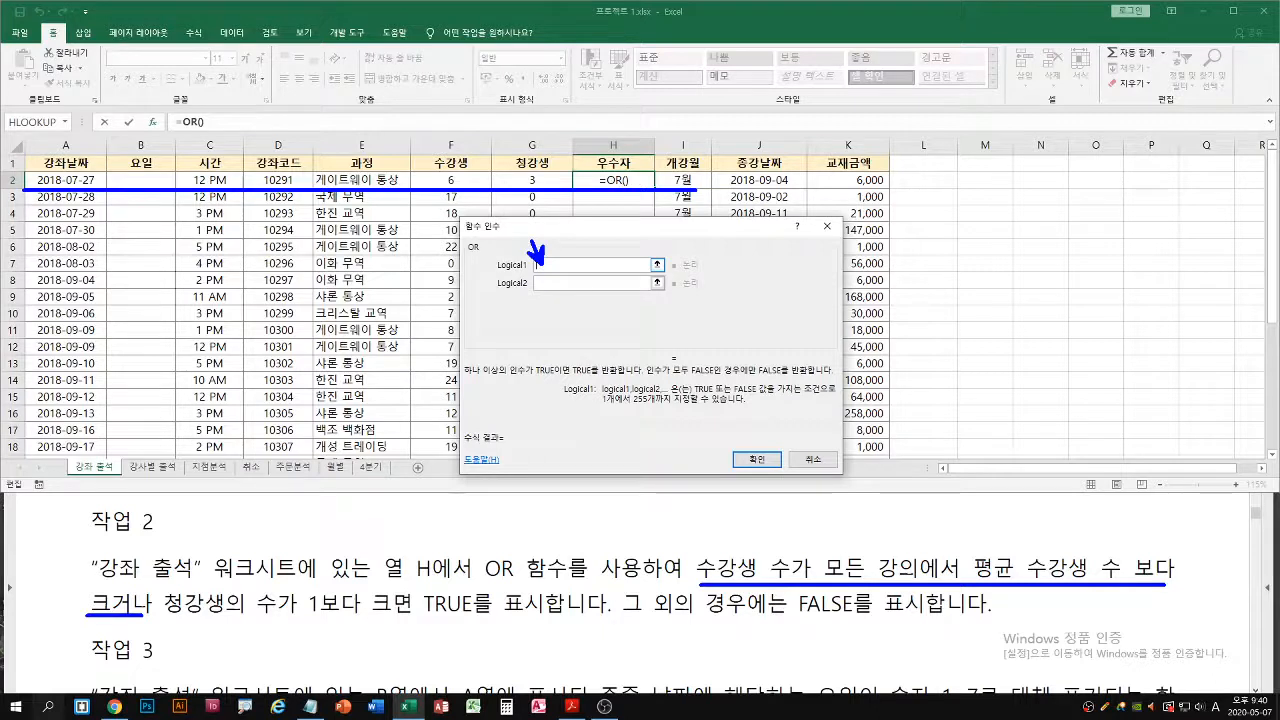
left_click_drag(428, 195, 444, 183)
key("Escape")
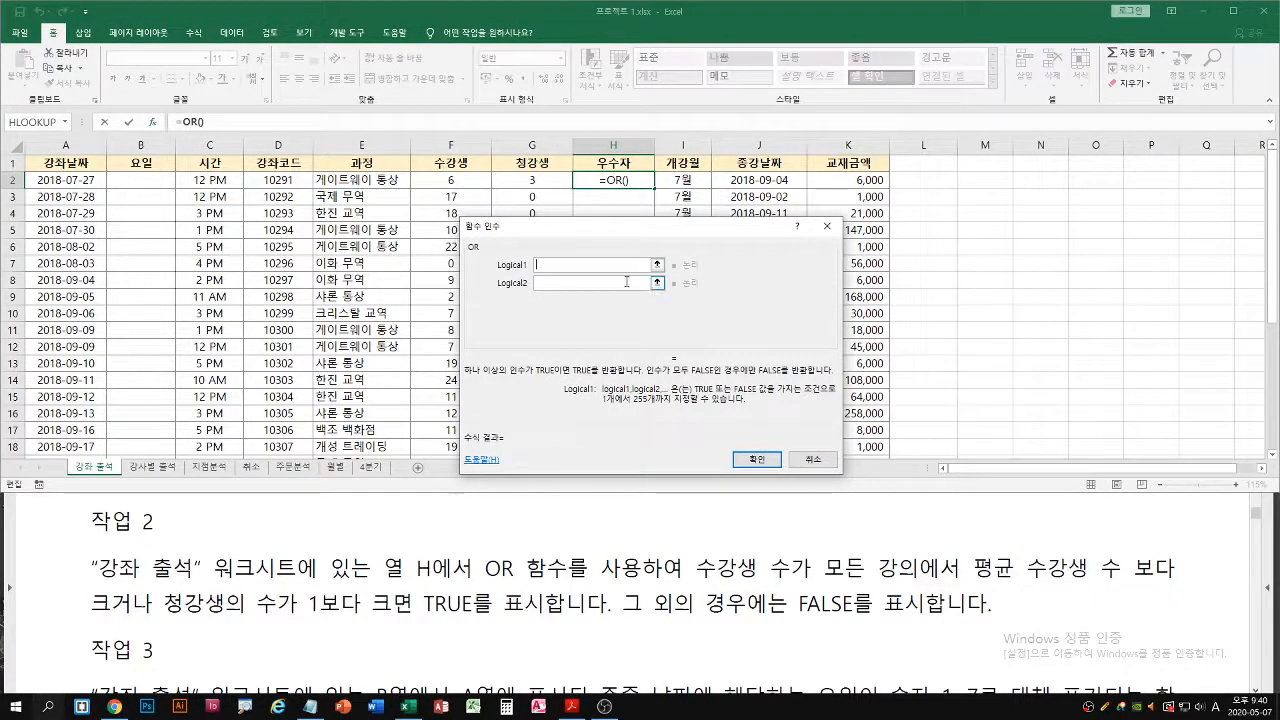
left_click(450, 182)
key("ctrl+2")
left_click_drag(453, 179, 438, 191)
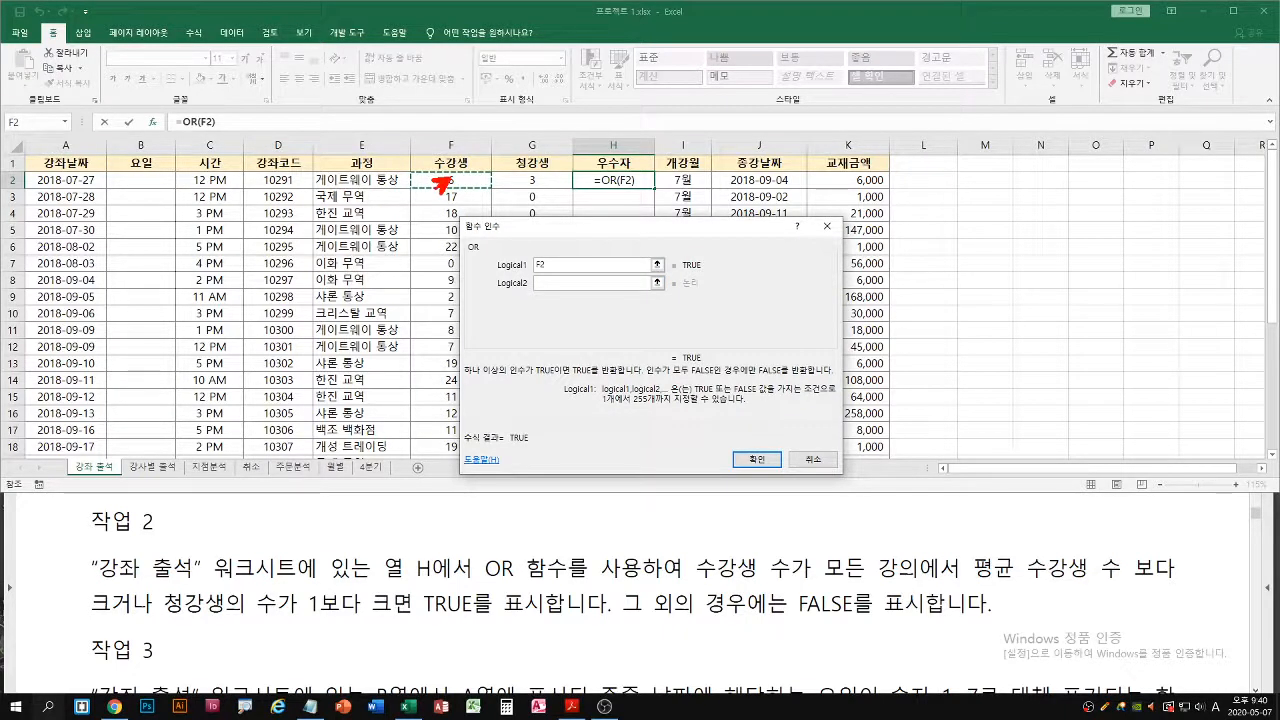
key("Escape")
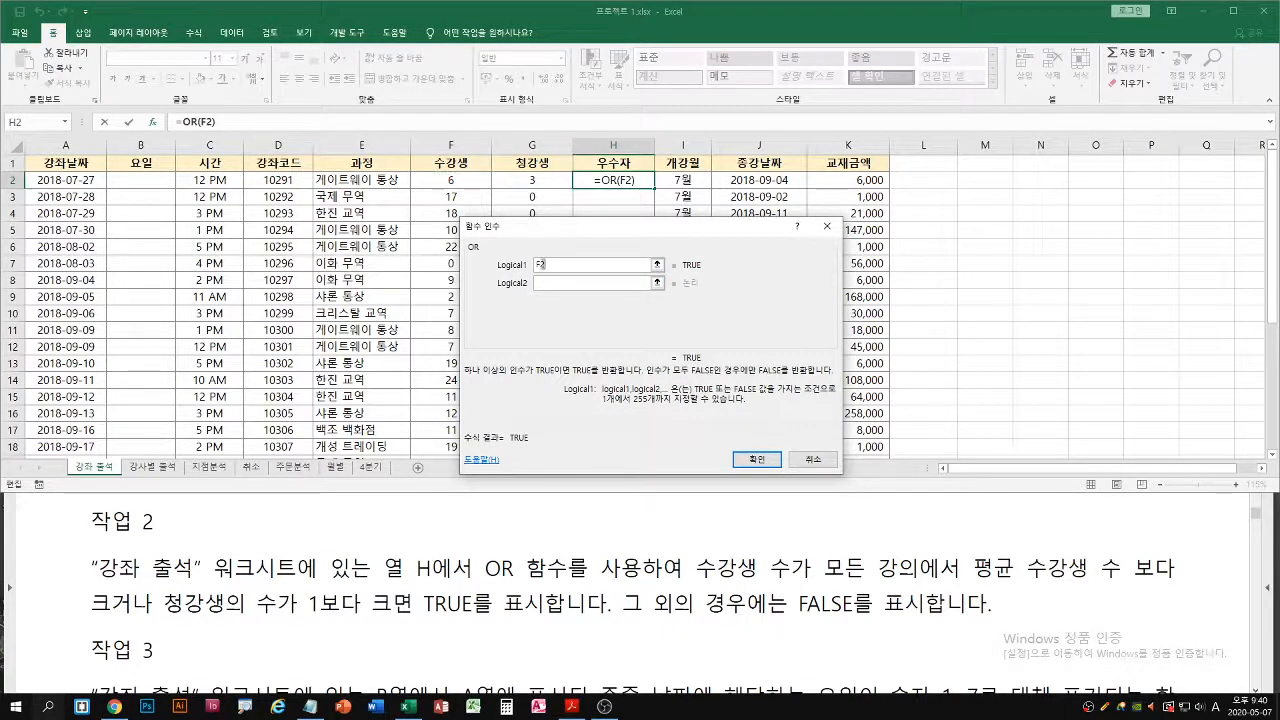
type(">")
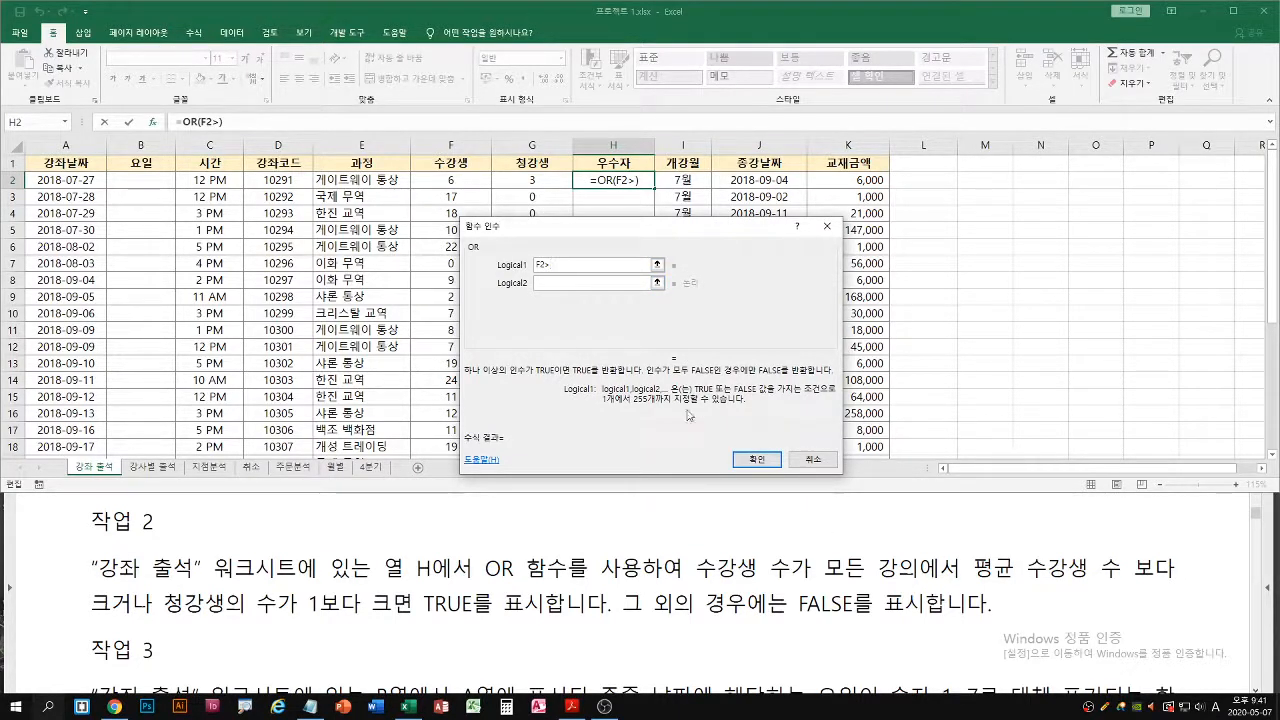
Move the arguments dialog clear of column G and extend the first condition with the average function over F2:F31
left_click_drag(570, 231, 632, 226)
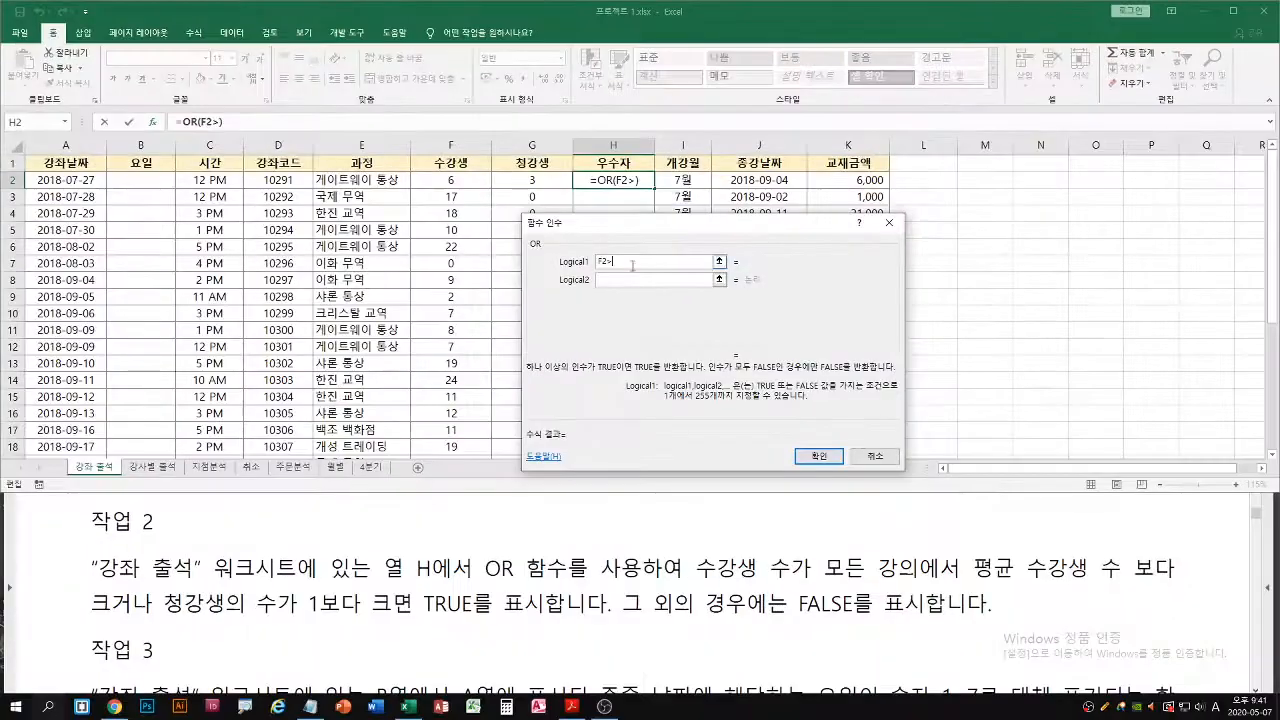
type("average")
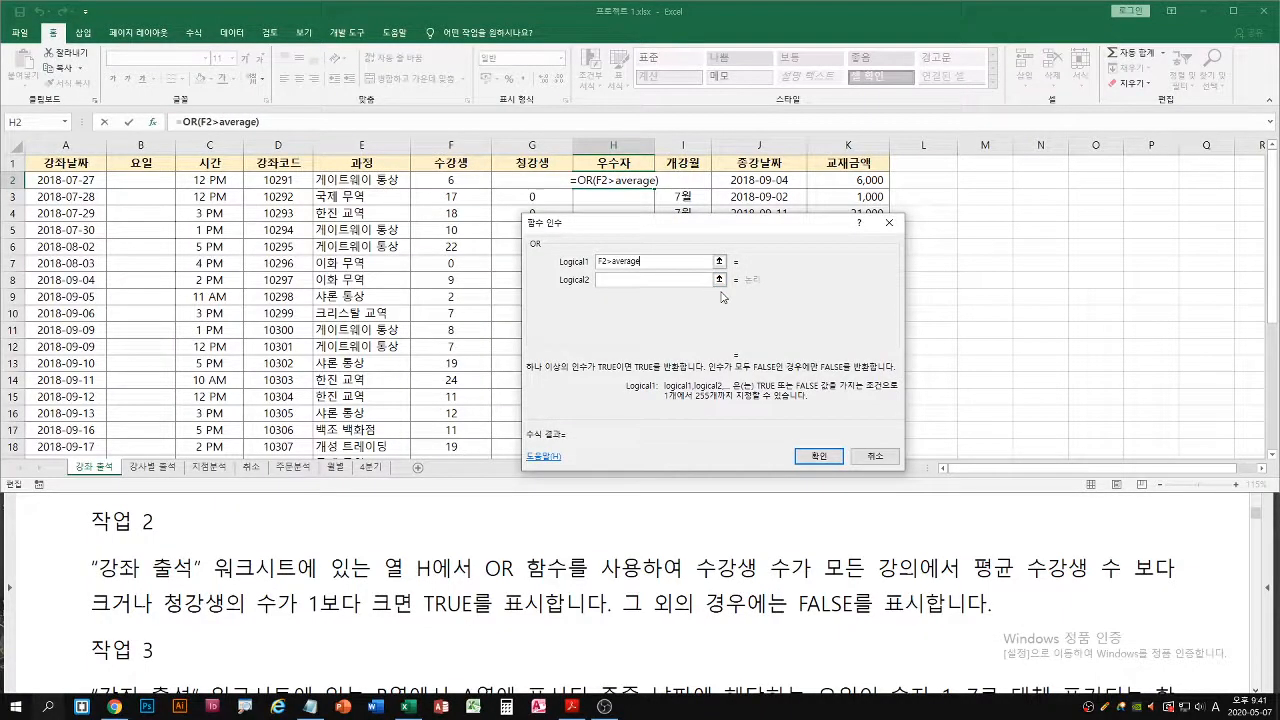
type("(")
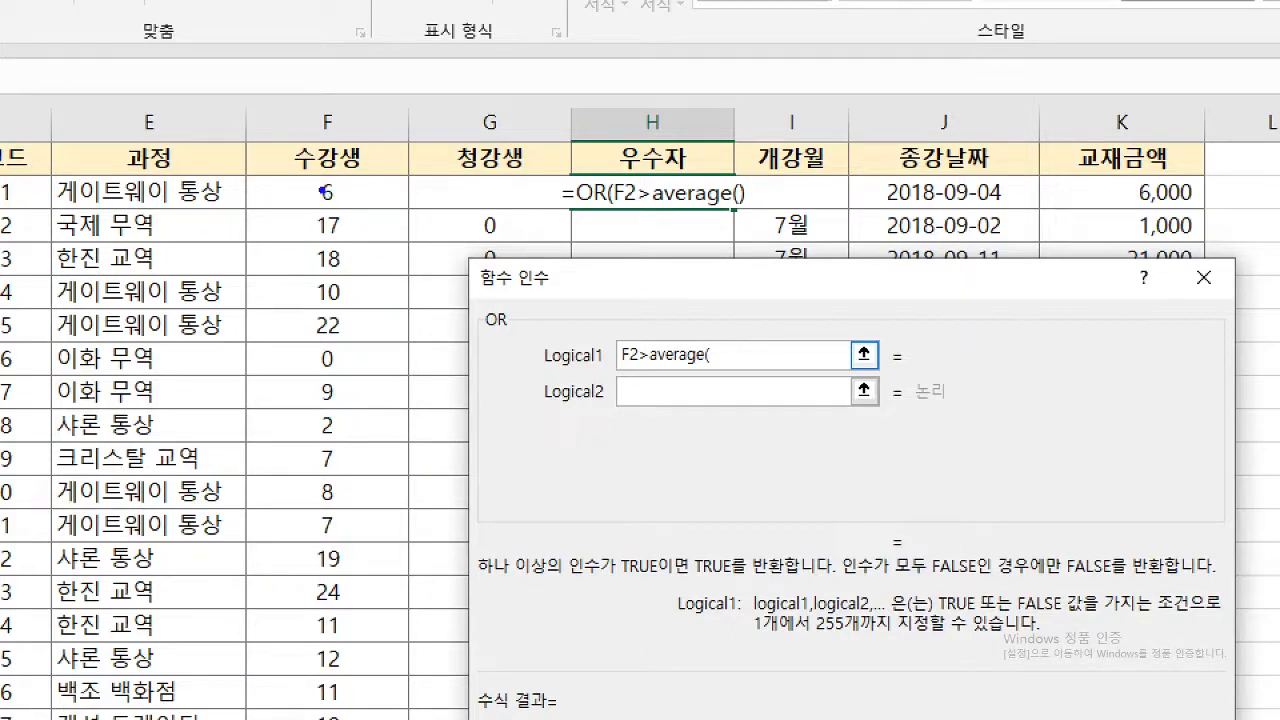
mouse_move(323, 189)
left_mouse_down()
mouse_move(345, 192)
mouse_move(340, 450)
mouse_move(368, 435)
left_mouse_up()
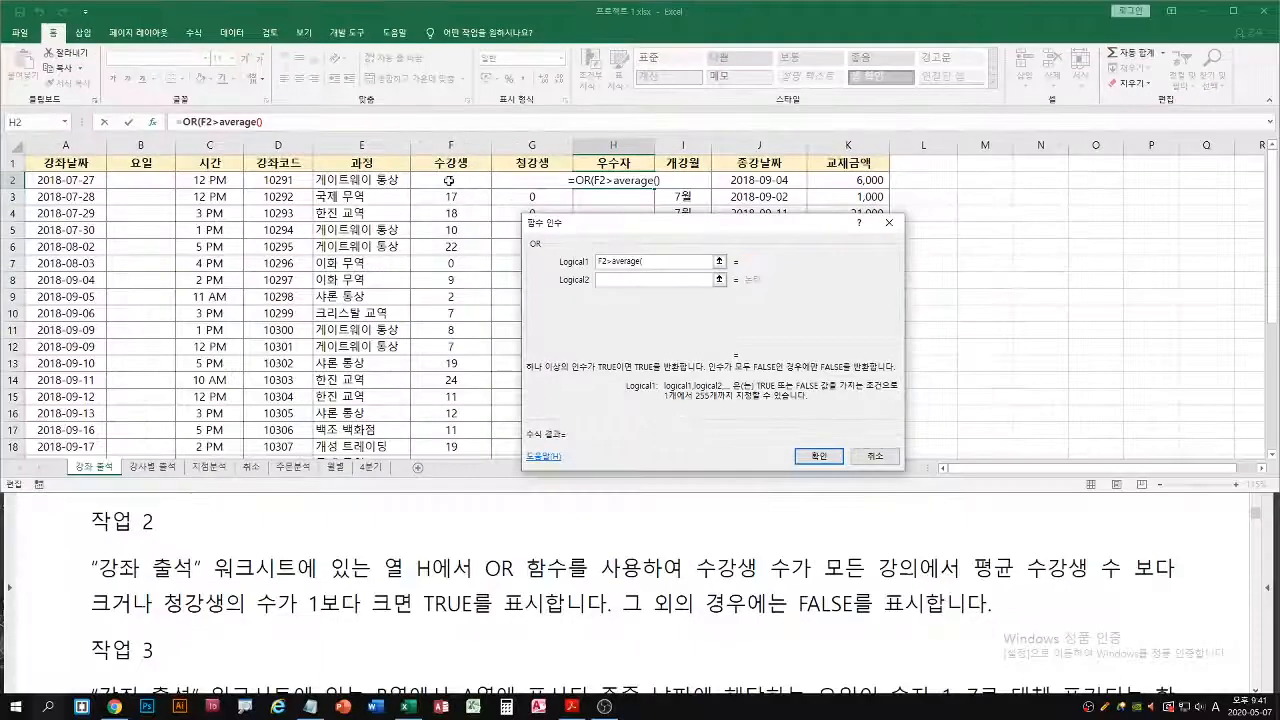
left_click(327, 192)
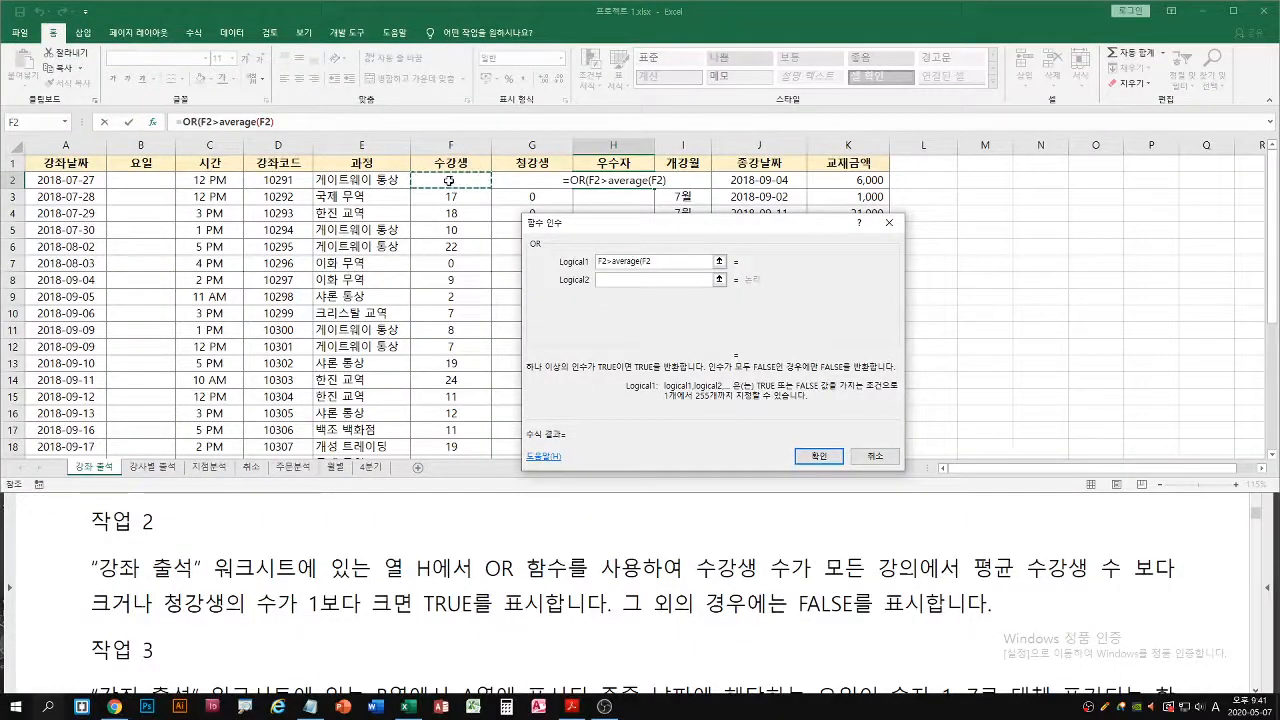
key("ctrl+shift+Down")
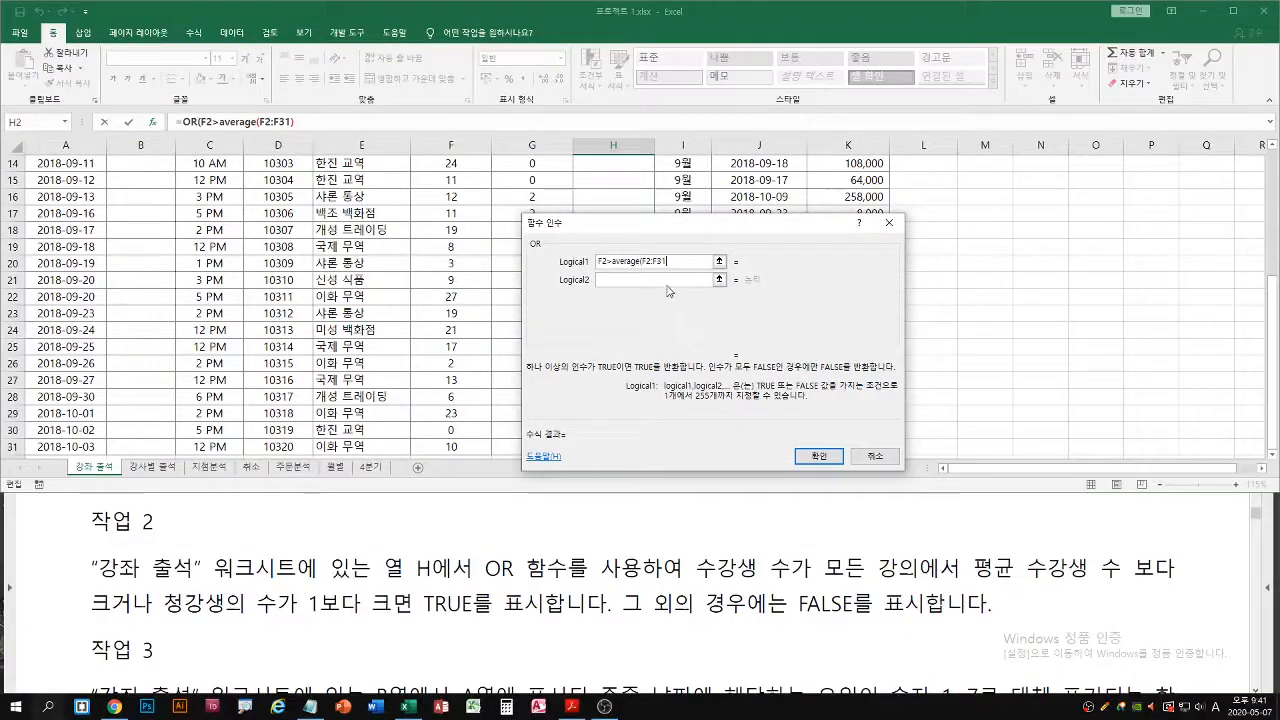
Make the average range in the first condition fully absolute as $F$2:$F$31
key("F4")
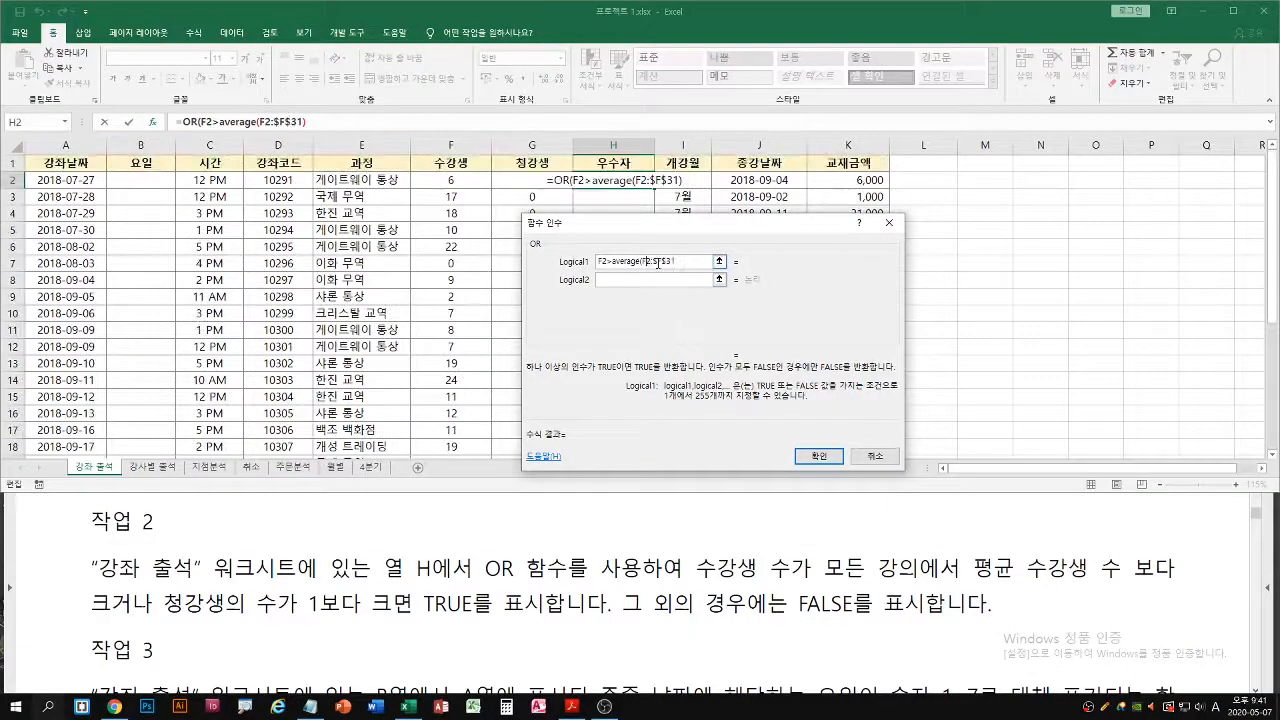
double_click(652, 262)
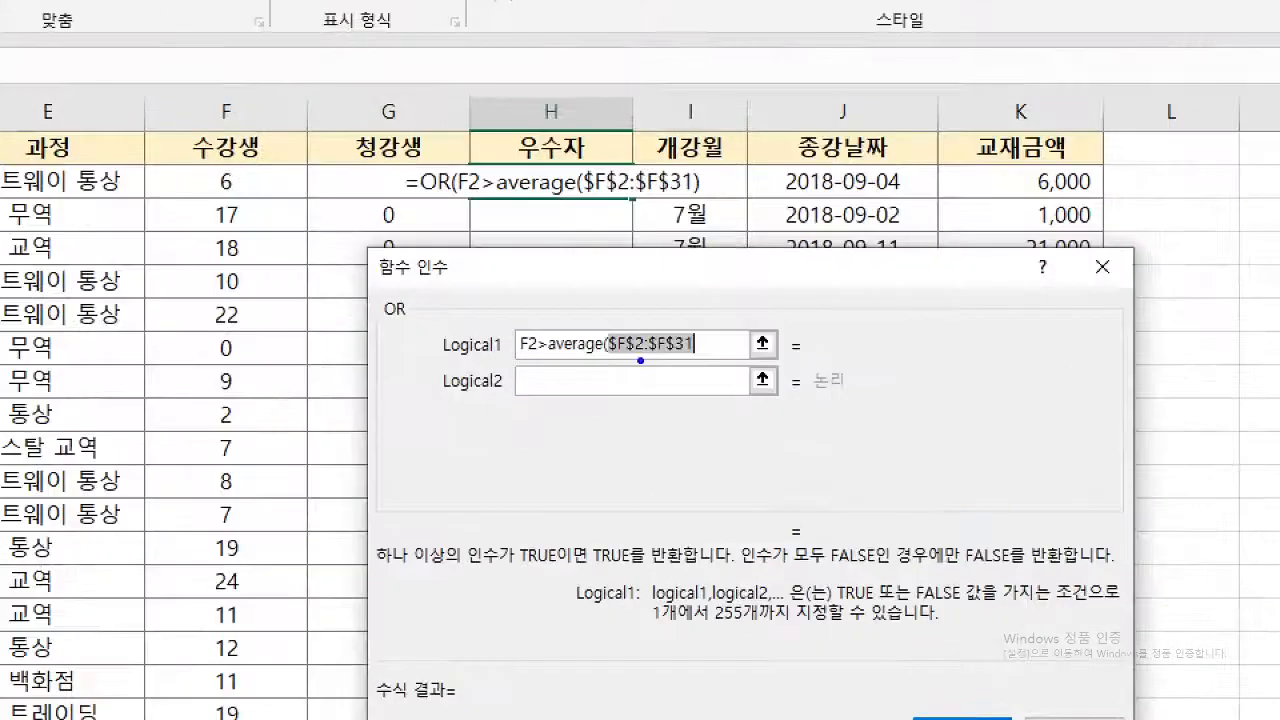
left_click_drag(611, 358, 696, 358)
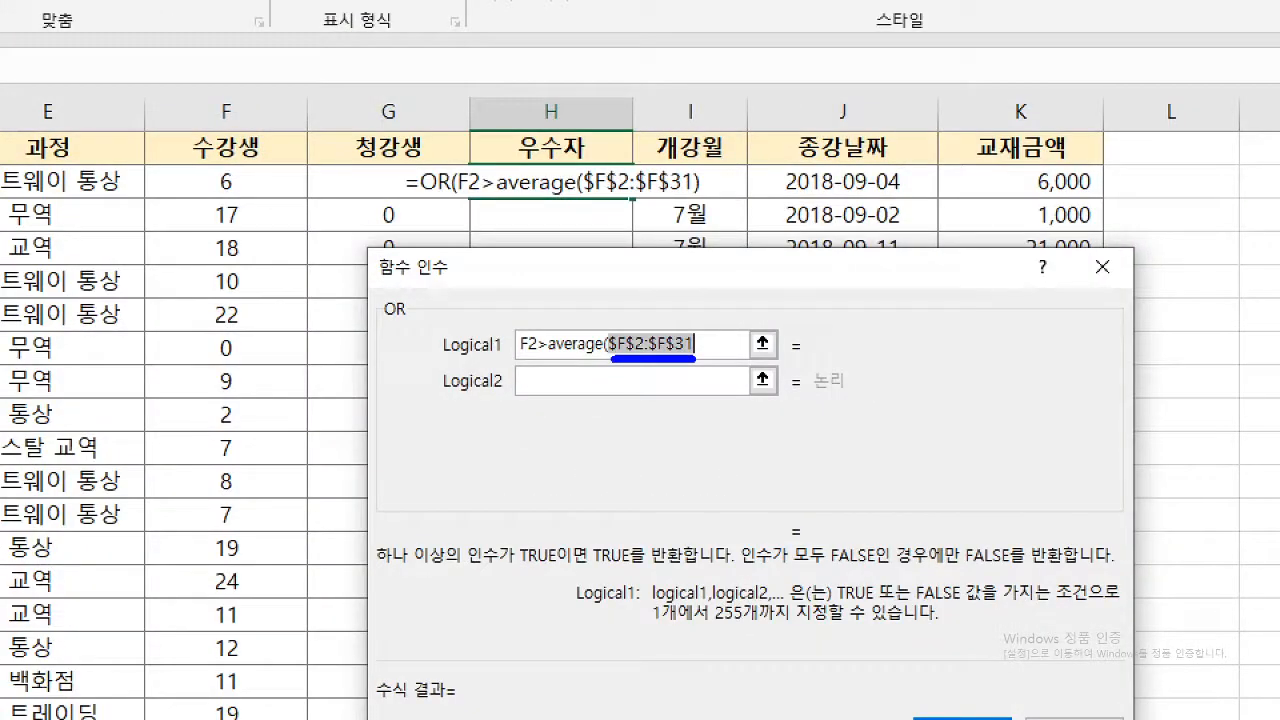
mouse_move(624, 199)
left_mouse_down()
mouse_move(631, 256)
mouse_move(646, 246)
left_mouse_up()
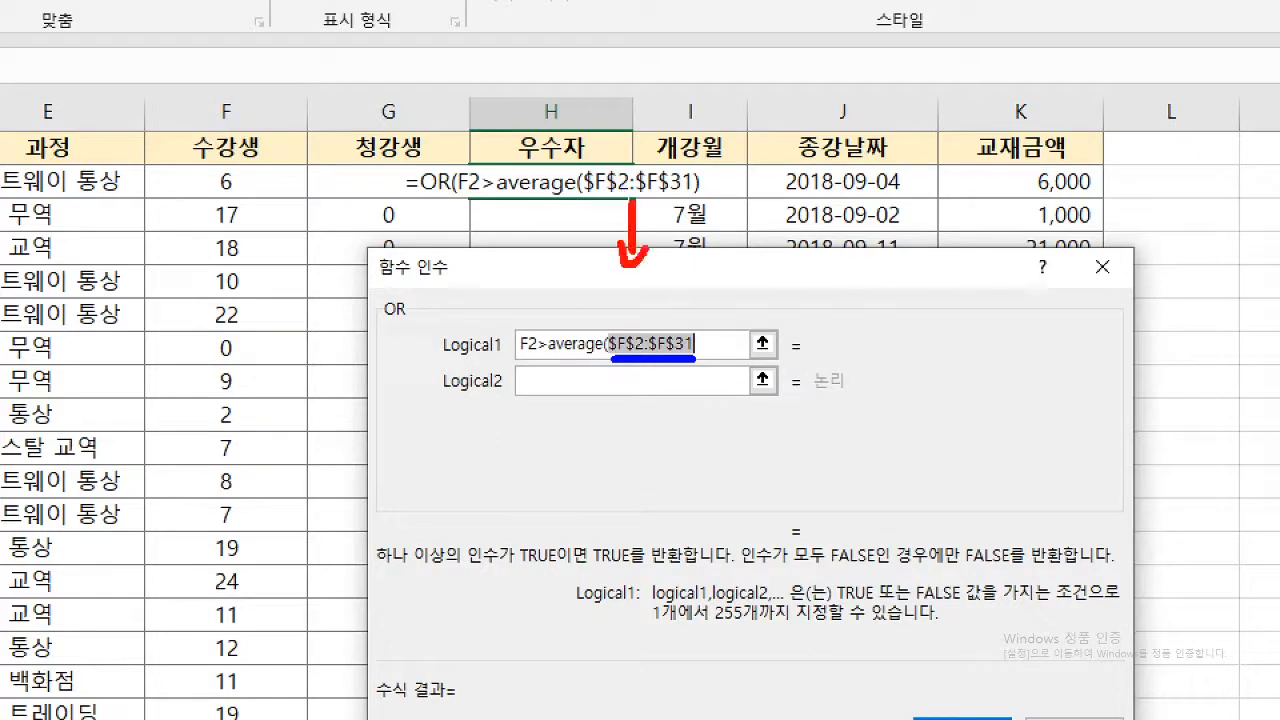
left_click_drag(625, 196, 637, 206)
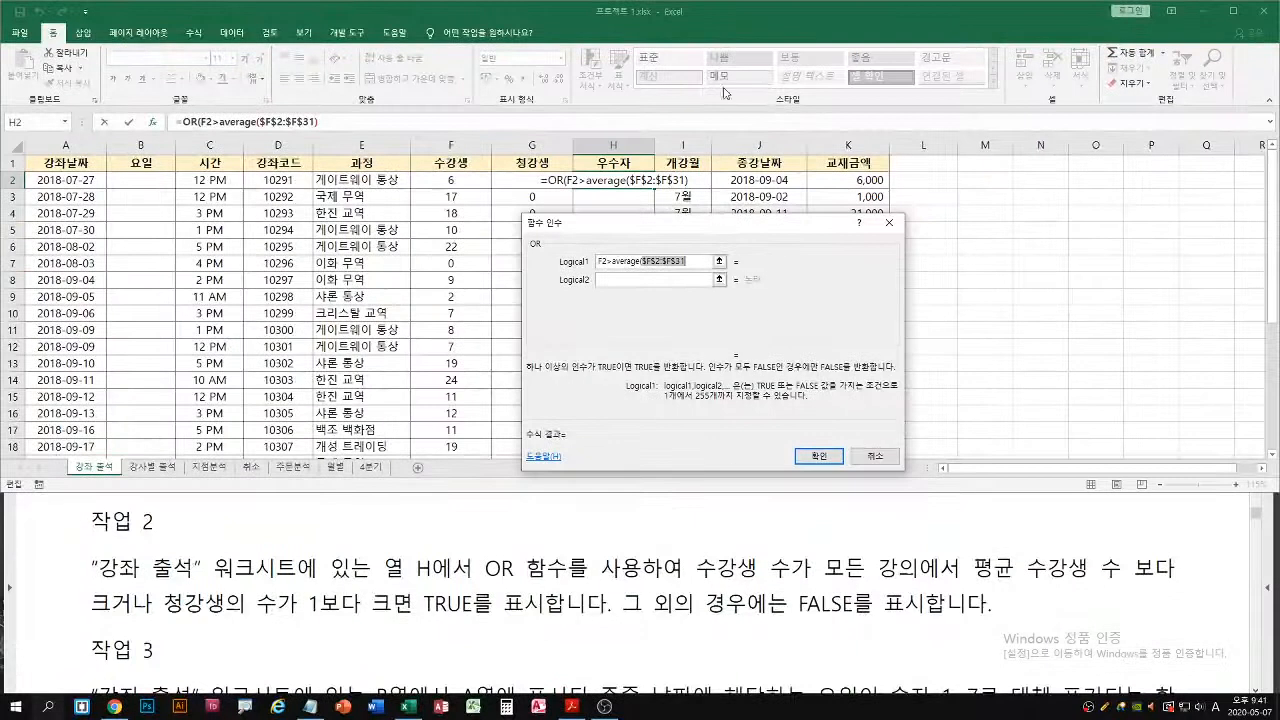
Examine the end of the 수강생 data in column F to check how far the average range must extend
scroll(503, 337, "down", 3)
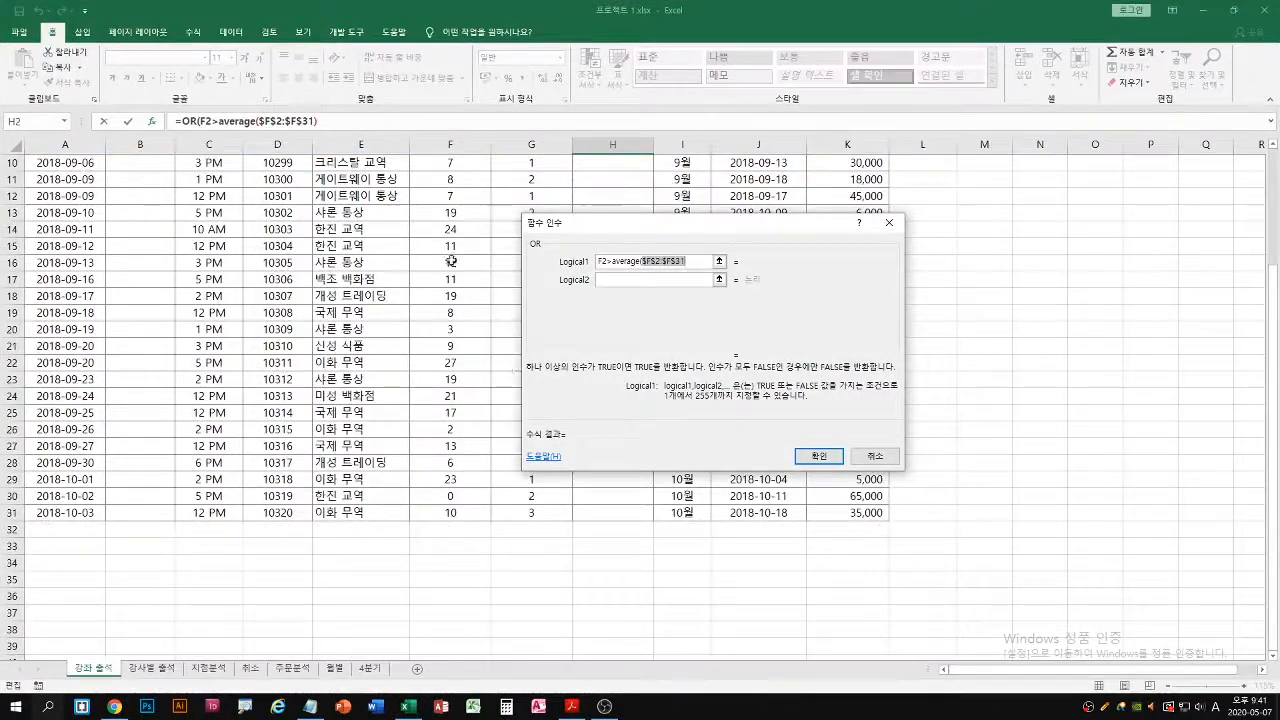
mouse_move(412, 153)
left_mouse_down()
mouse_move(491, 518)
mouse_move(463, 548)
left_mouse_up()
left_click_drag(455, 545, 470, 545)
mouse_move(465, 562)
left_mouse_down()
mouse_move(465, 582)
mouse_move(476, 580)
left_mouse_up()
key("r")
mouse_move(470, 535)
left_mouse_down()
mouse_move(457, 545)
mouse_move(473, 545)
left_mouse_up()
mouse_move(478, 550)
left_mouse_down()
mouse_move(460, 566)
mouse_move(480, 569)
left_mouse_up()
key("Escape")
Close the average function's parenthesis to complete the first condition as F2>average($F$2:$F$31)
left_click(688, 261)
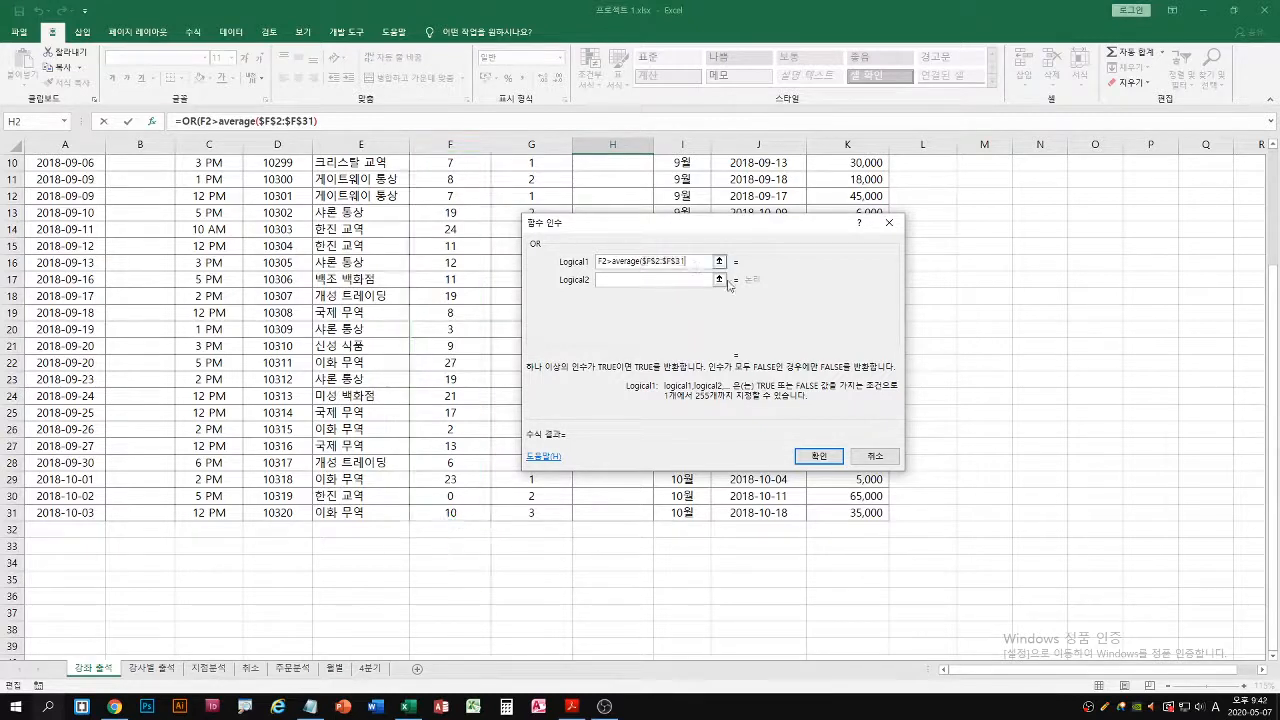
type(")")
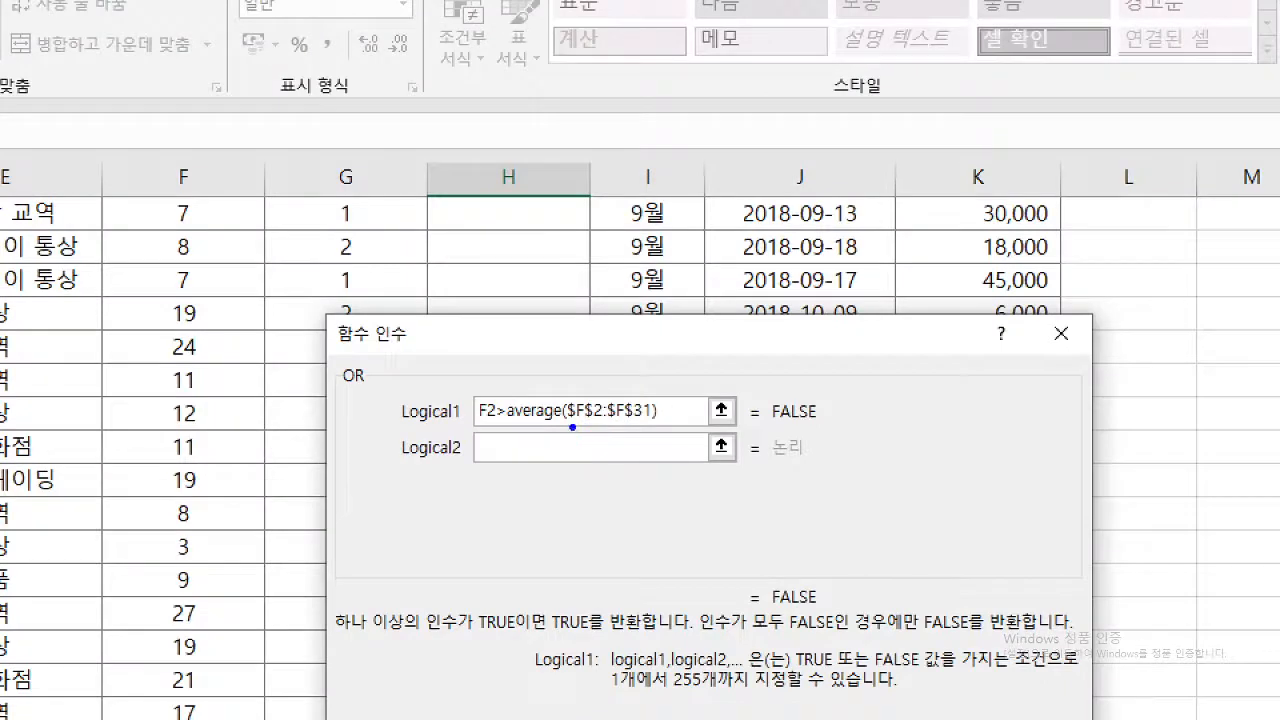
left_click_drag(572, 427, 648, 425)
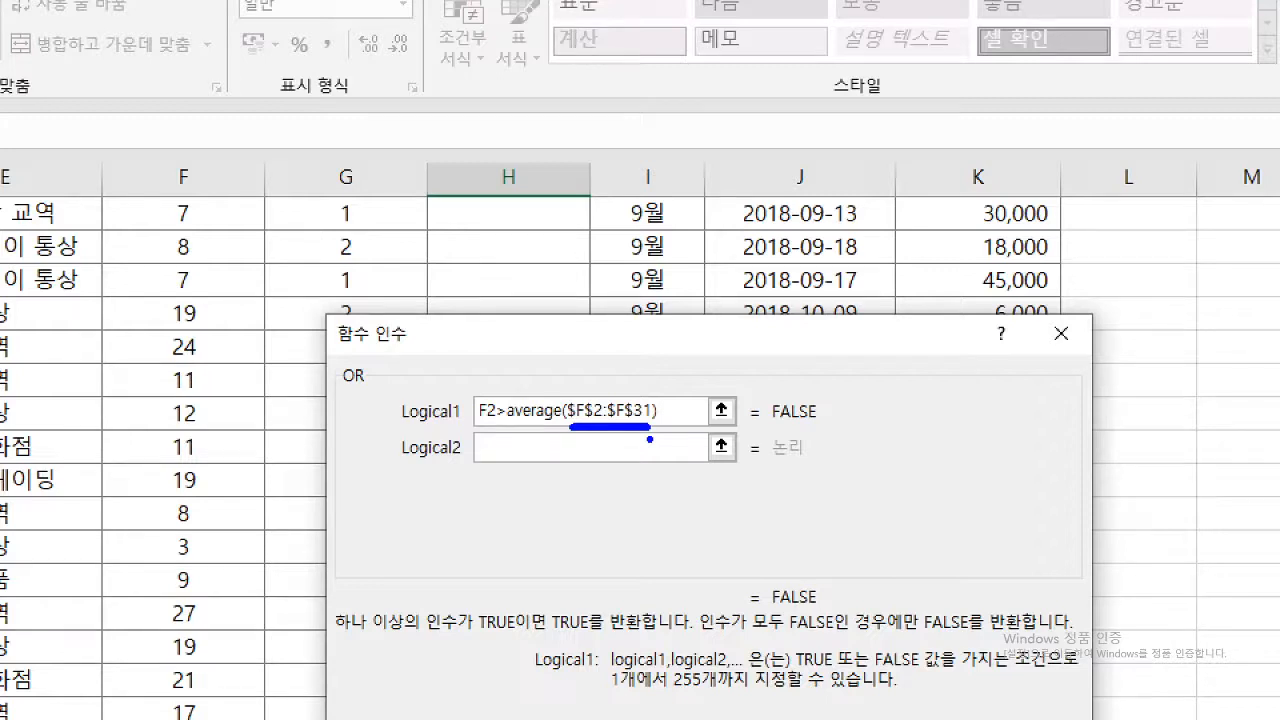
key("r")
left_click_drag(480, 425, 497, 424)
left_click_drag(466, 426, 677, 430)
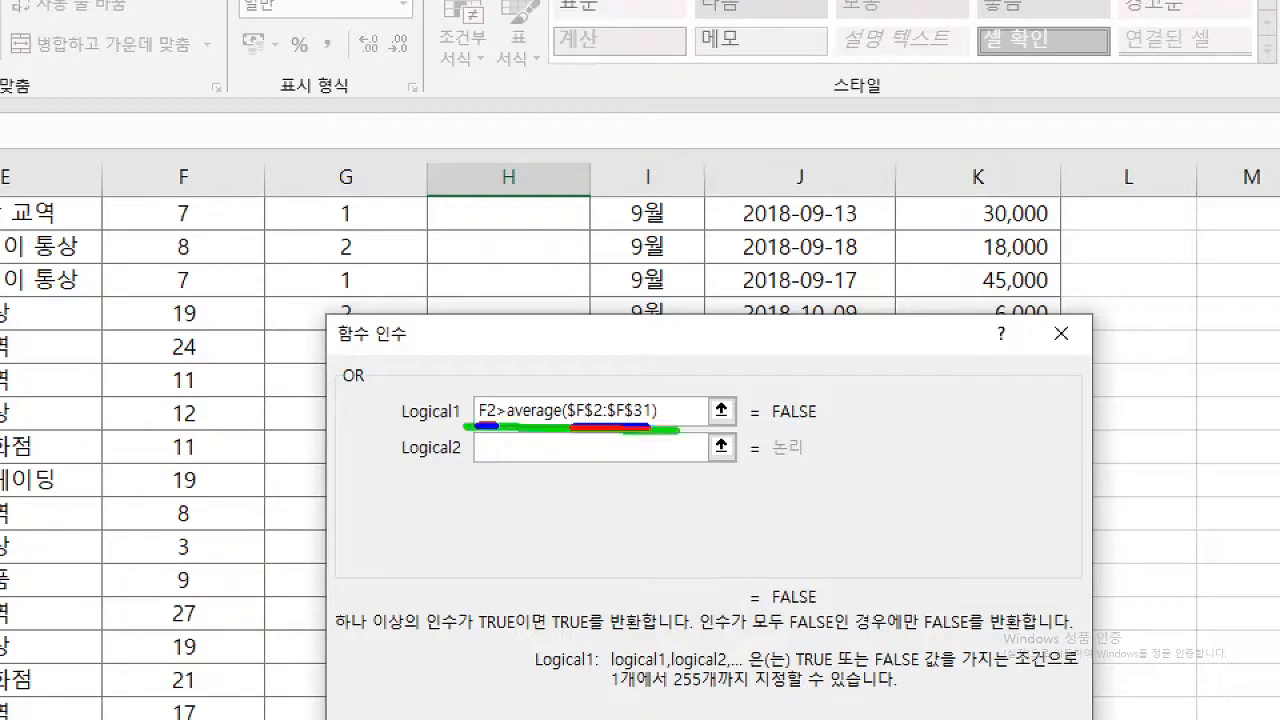
key("Escape")
Set the second OR condition to G2>1, following the task's 청강생 requirement
left_click(640, 278)
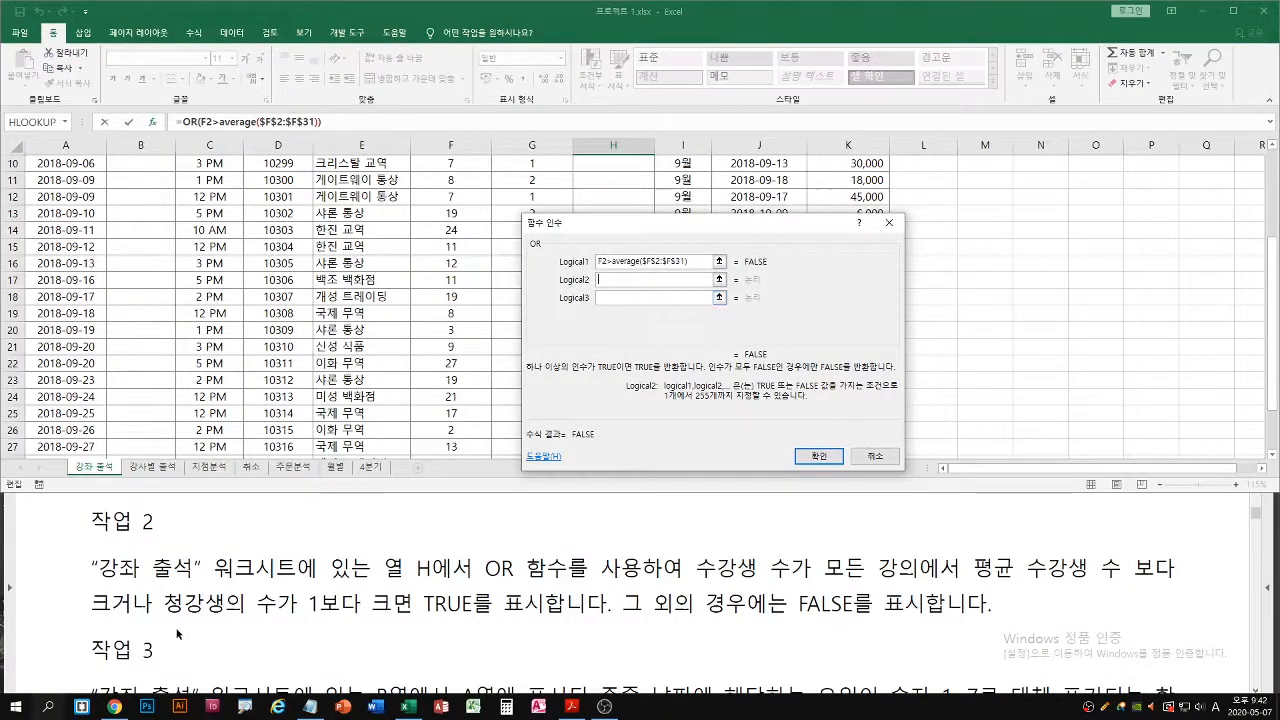
left_click_drag(164, 620, 410, 620)
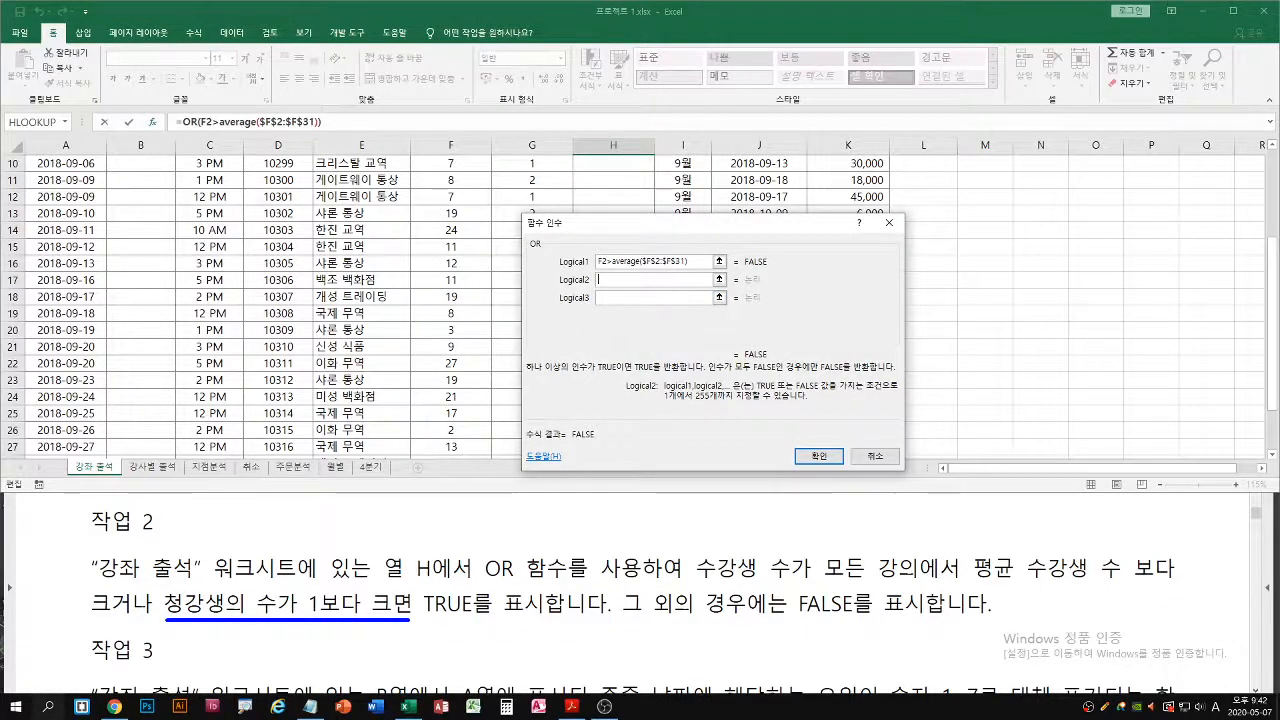
key("Escape")
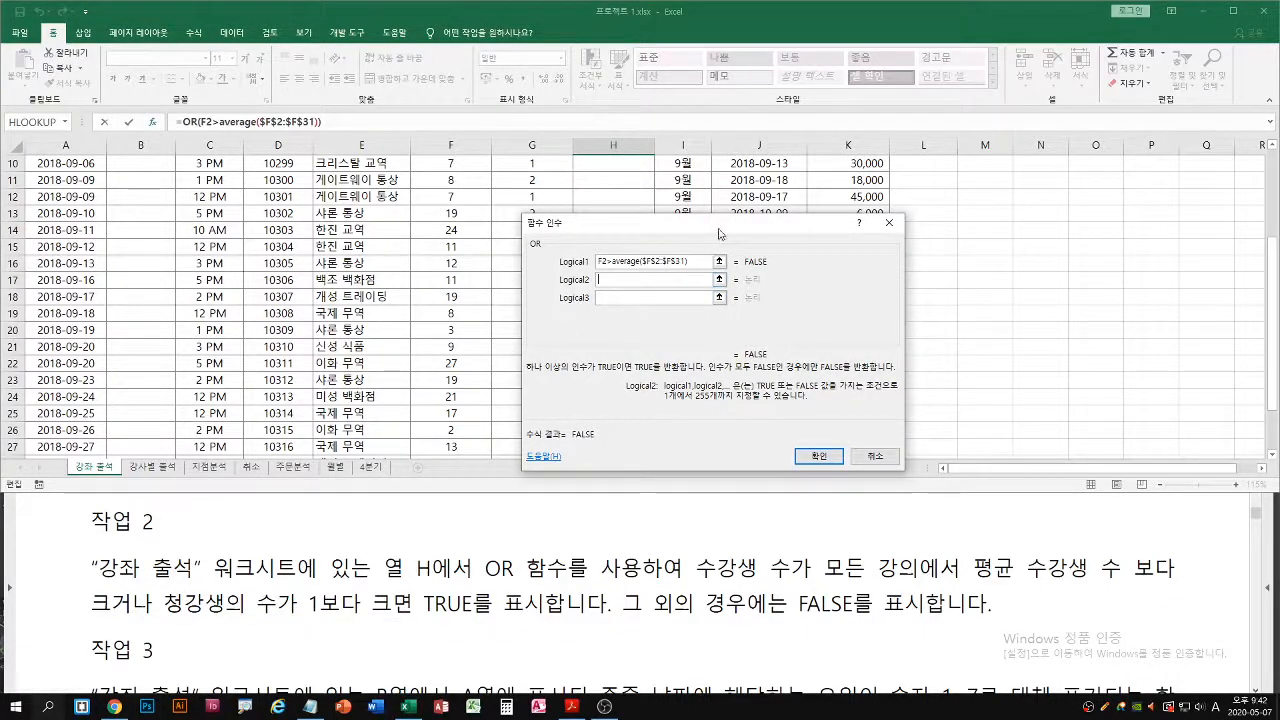
left_click_drag(721, 228, 878, 227)
scroll(631, 280, "up", 3)
left_click(515, 181)
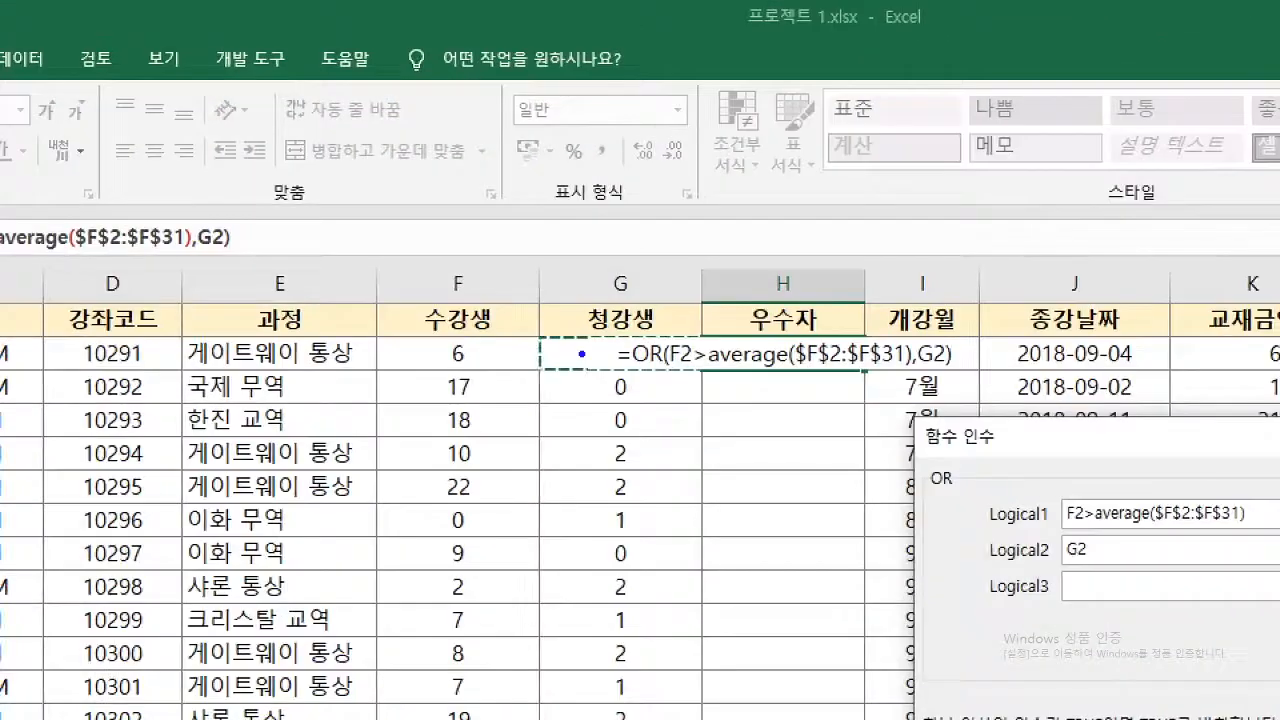
mouse_move(581, 354)
left_mouse_down()
mouse_move(597, 367)
mouse_move(604, 350)
left_mouse_up()
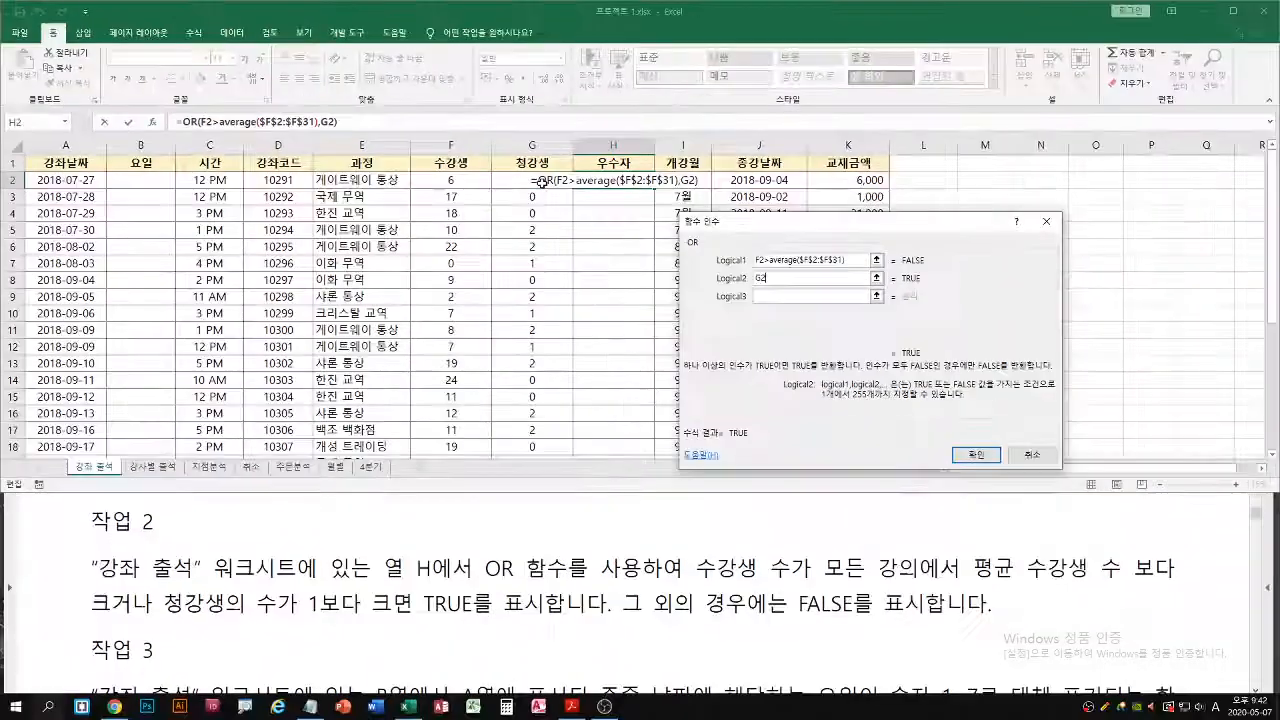
type(">1")
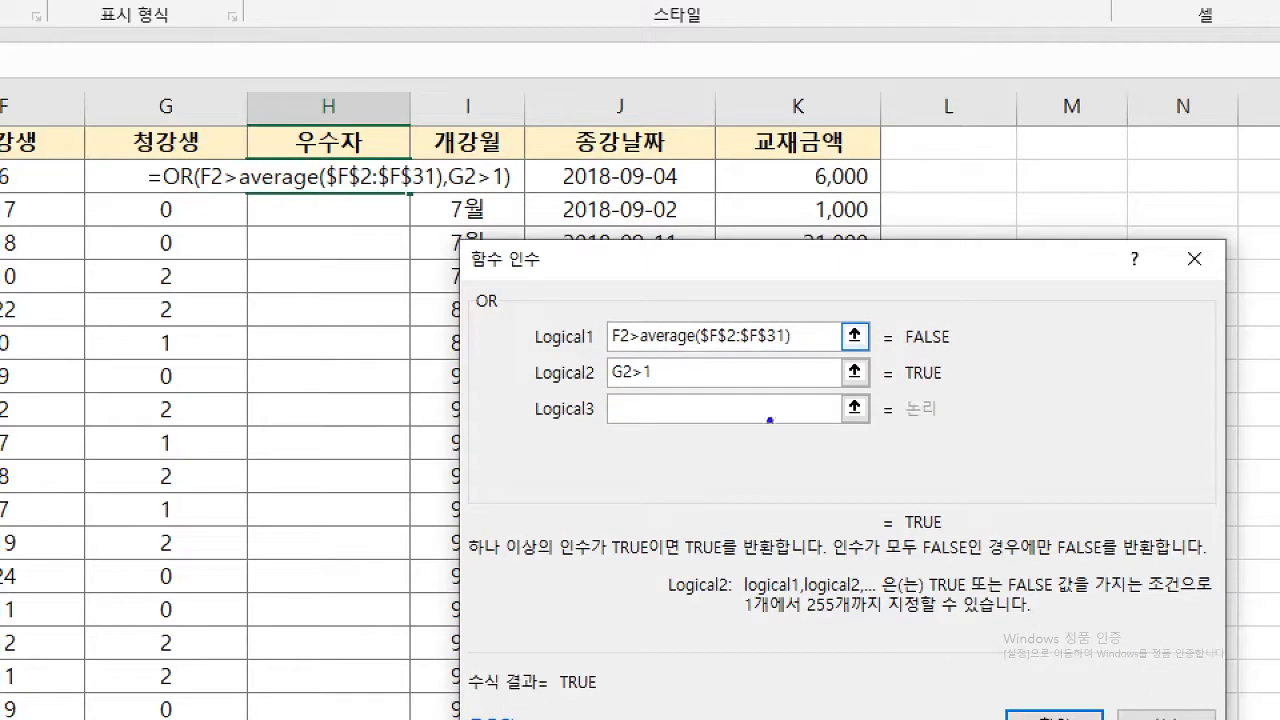
Check how both conditions and the overall OR evaluate, and enter the completed formula in H2
mouse_move(646, 479)
left_mouse_down()
mouse_move(668, 492)
mouse_move(648, 508)
mouse_move(700, 481)
mouse_move(706, 493)
left_mouse_up()
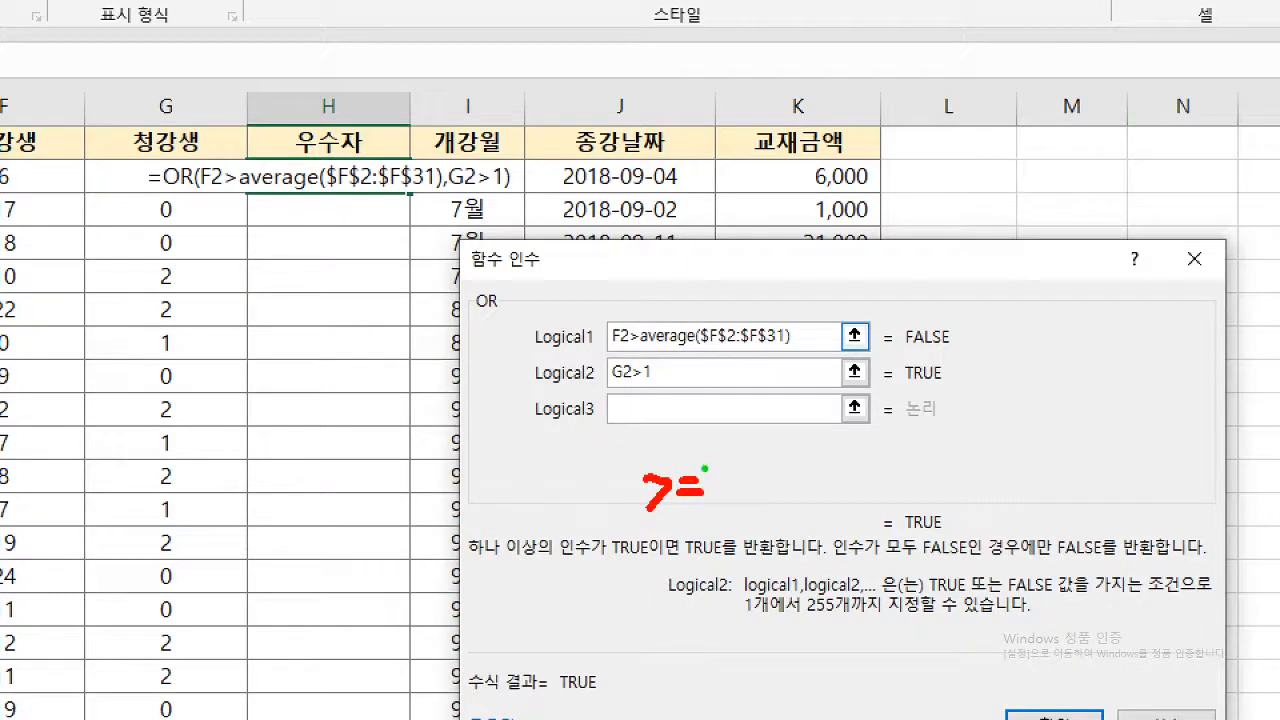
mouse_move(700, 464)
left_mouse_down()
mouse_move(642, 520)
mouse_move(702, 509)
left_mouse_up()
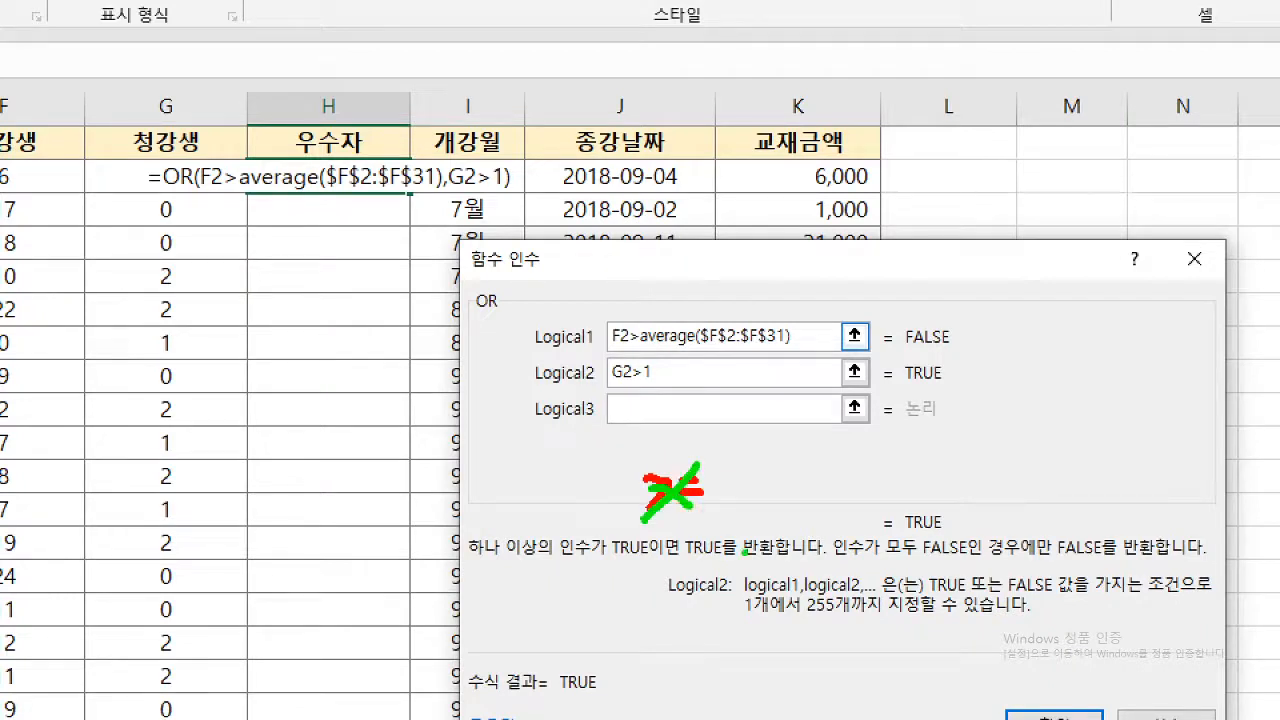
key("r")
key("e")
key("b")
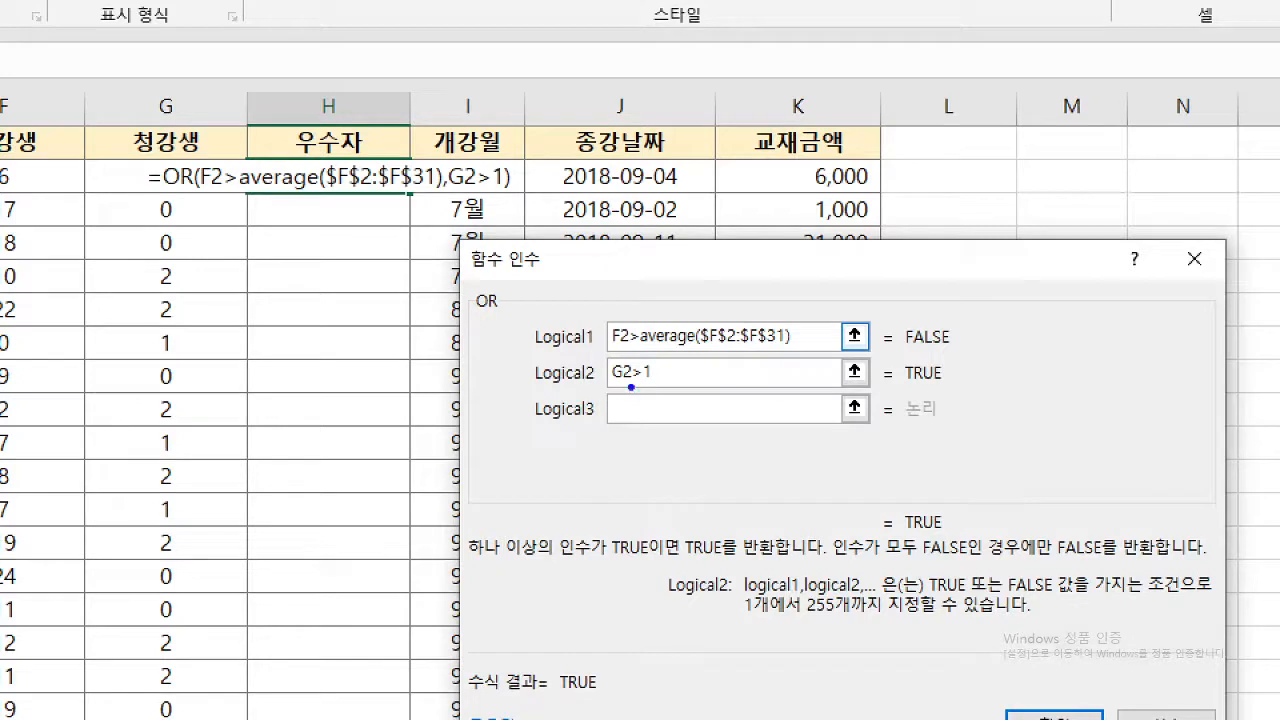
left_click_drag(611, 390, 660, 389)
key("g")
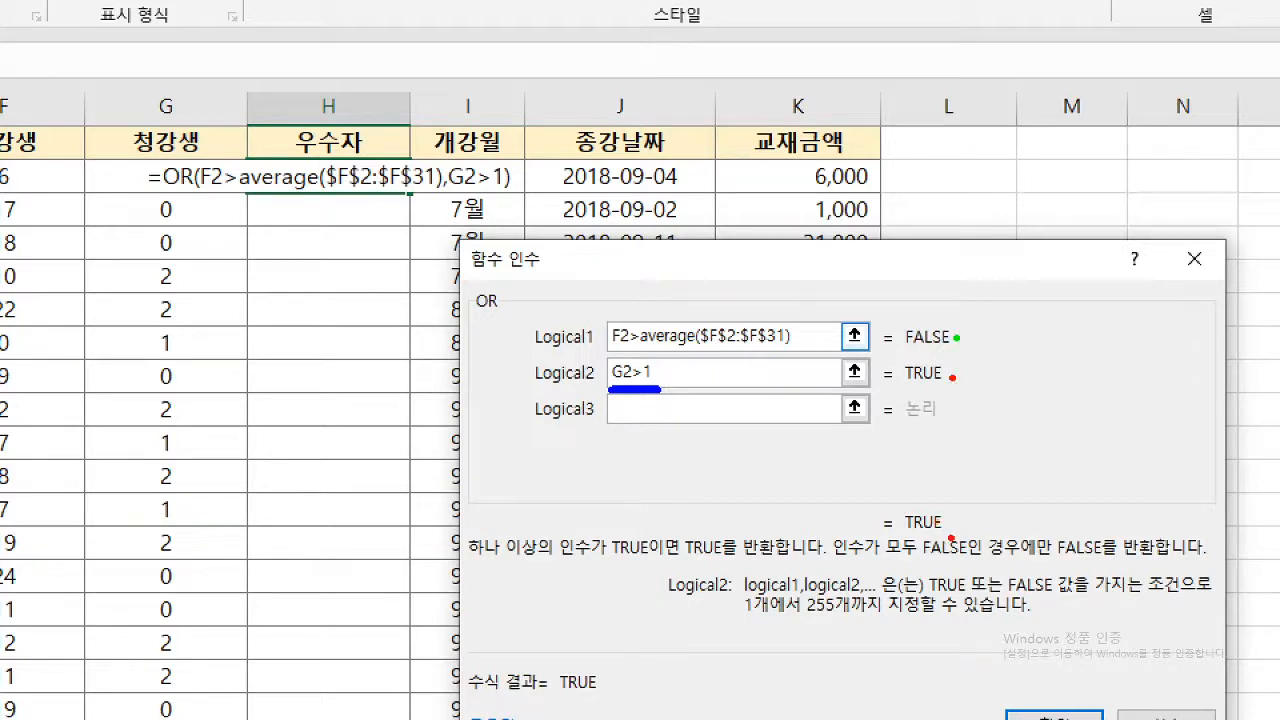
mouse_move(954, 538)
left_mouse_down()
mouse_move(894, 539)
mouse_move(962, 499)
mouse_move(938, 525)
mouse_move(945, 547)
left_mouse_up()
key("e")
mouse_move(458, 563)
left_mouse_down()
mouse_move(768, 568)
mouse_move(742, 566)
left_mouse_up()
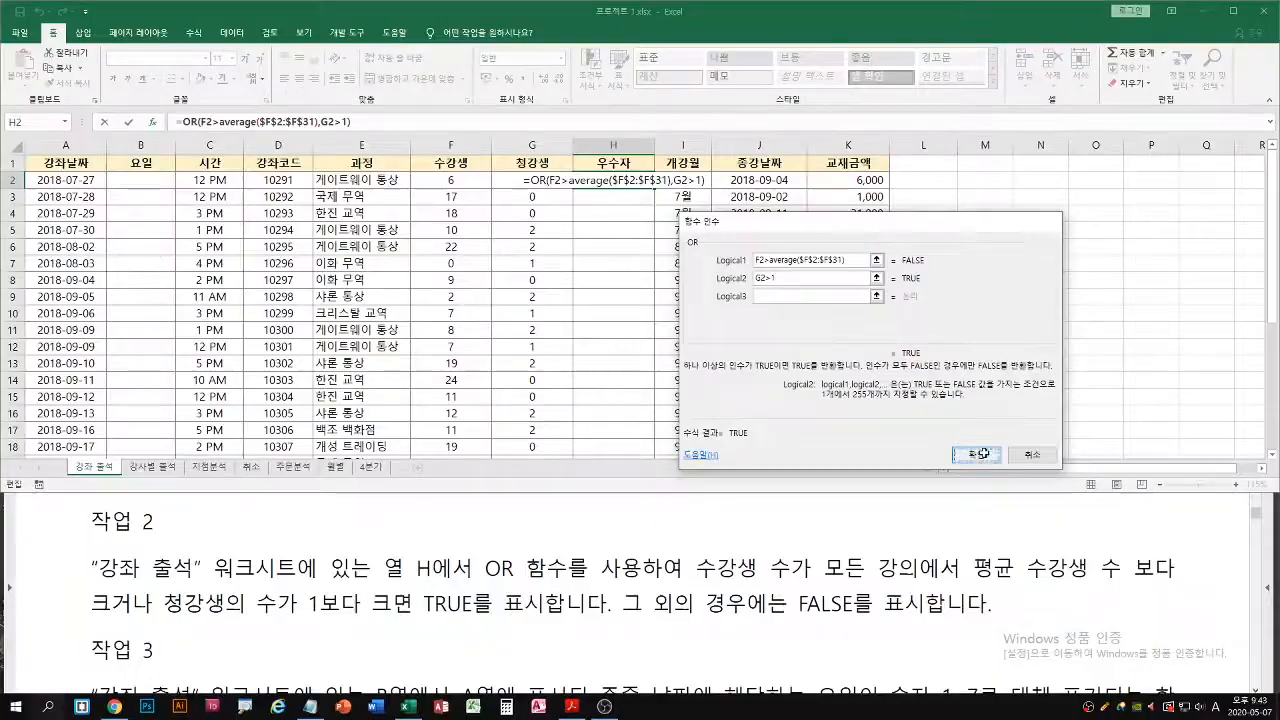
left_click(1055, 716)
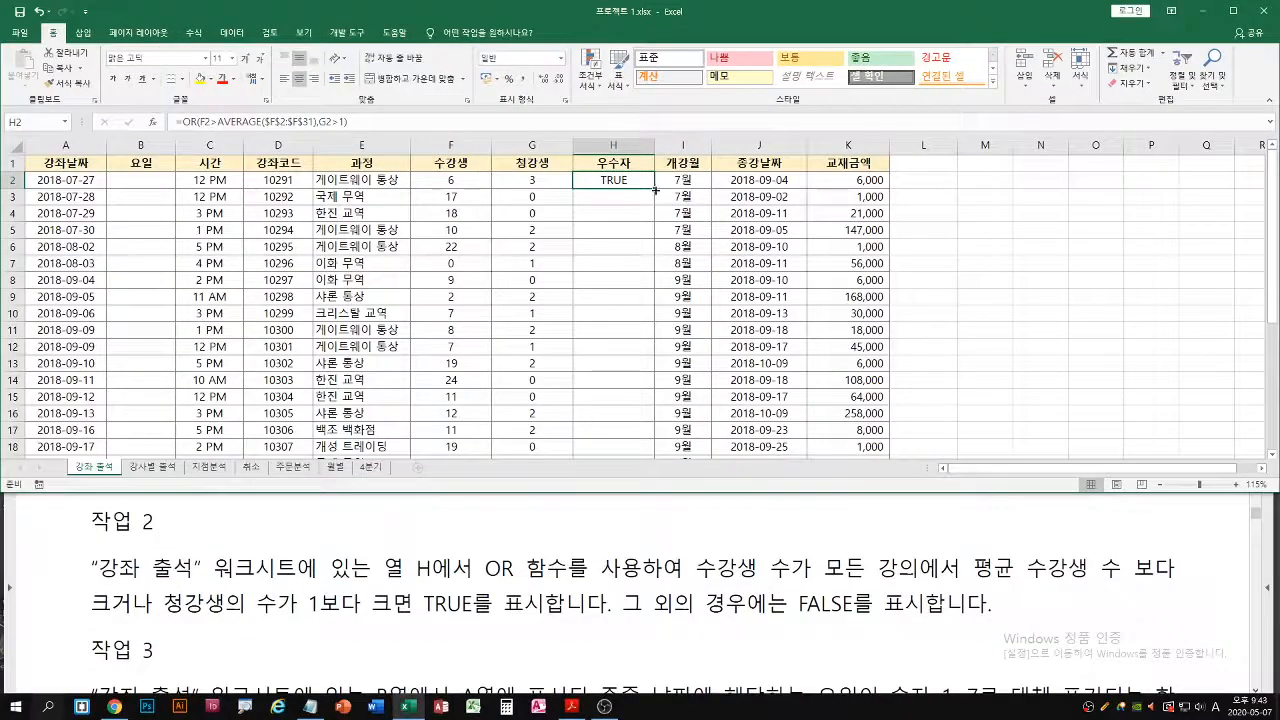
Fill the OR formula in H2 down the 우수자 column and review the function arguments of H2
double_click(650, 353)
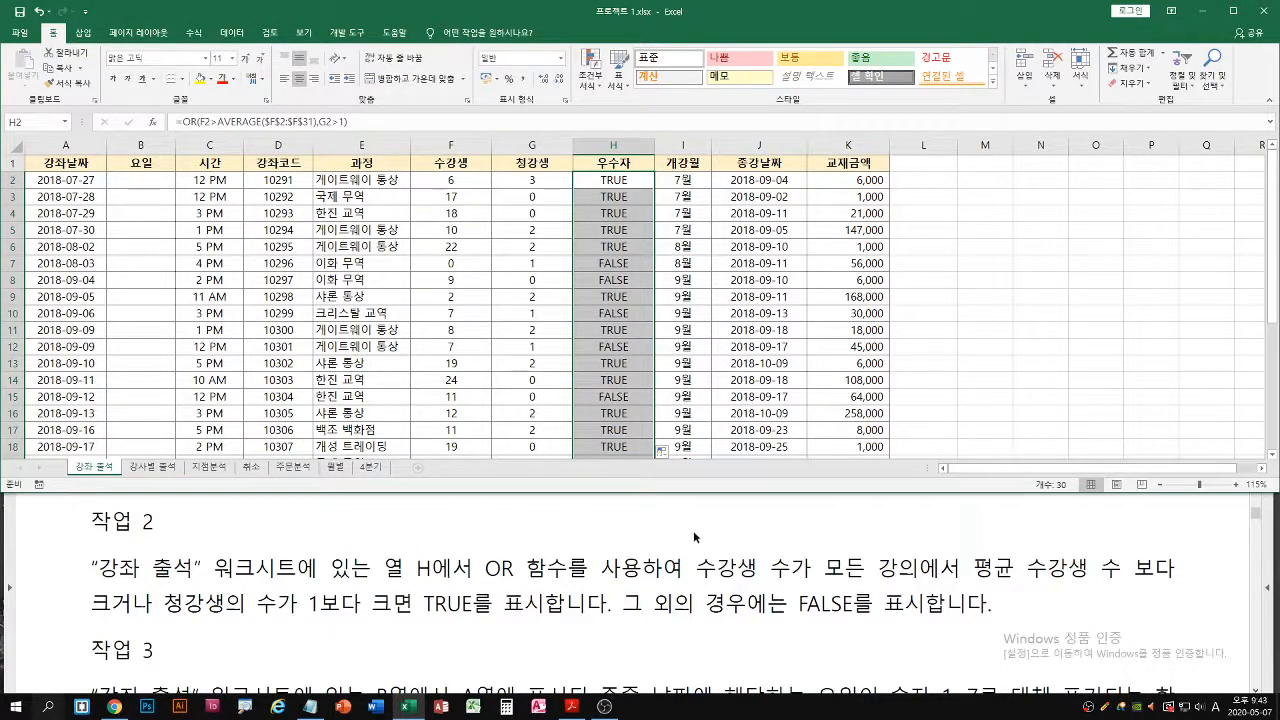
left_click(611, 182)
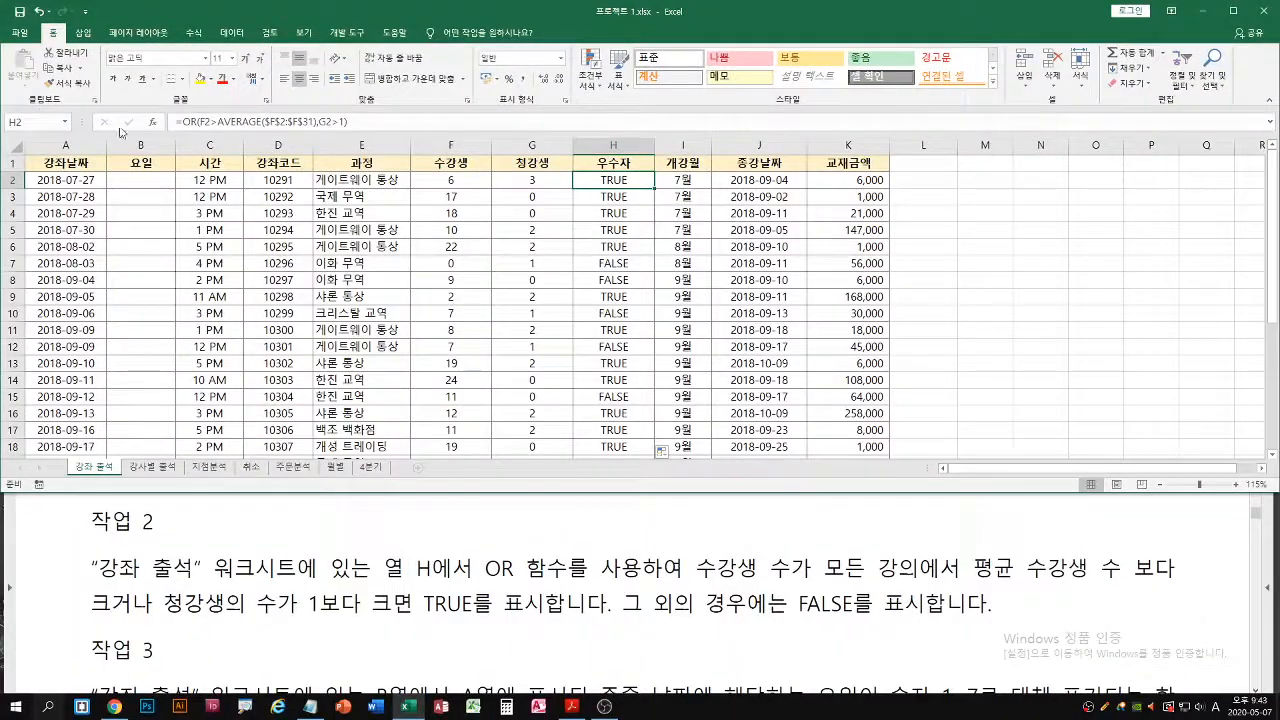
key("shift+F3")
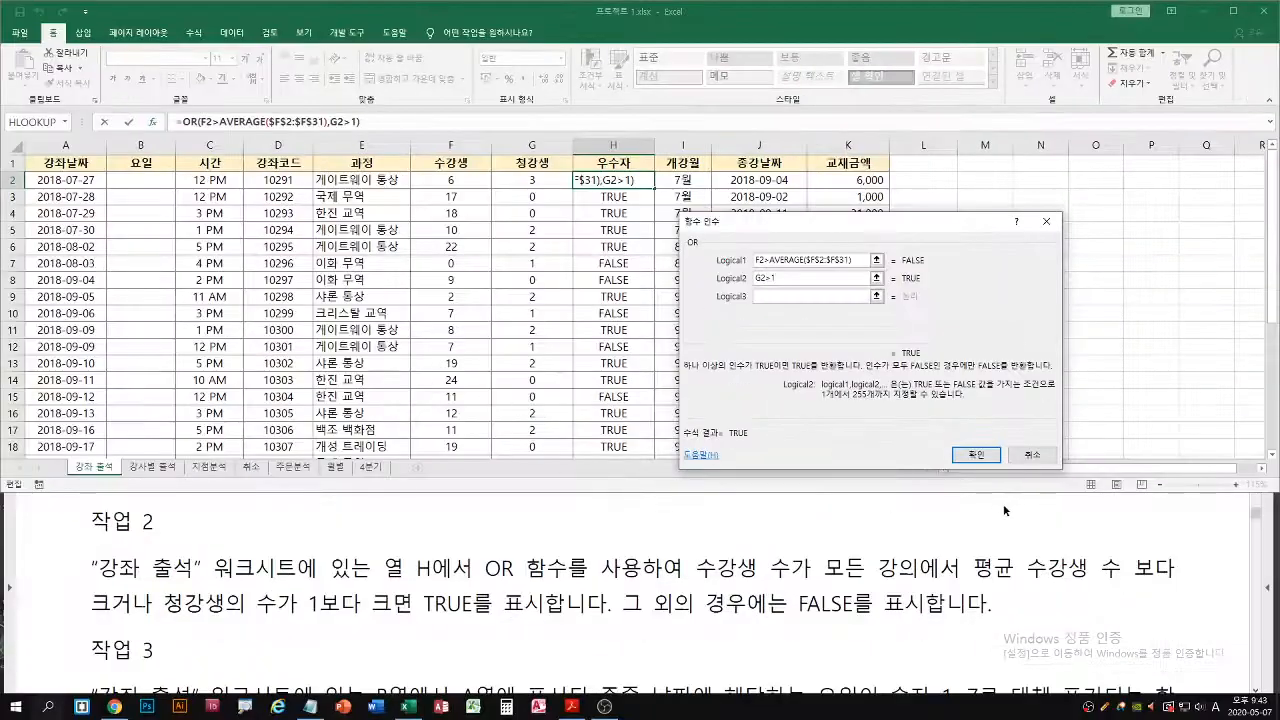
left_click(989, 718)
Read 작업 3 in the exam PDF in Acrobat Reader, and return to Excel at cell B2 of the 요일 column
left_click(323, 567)
scroll(328, 590, "down", 3)
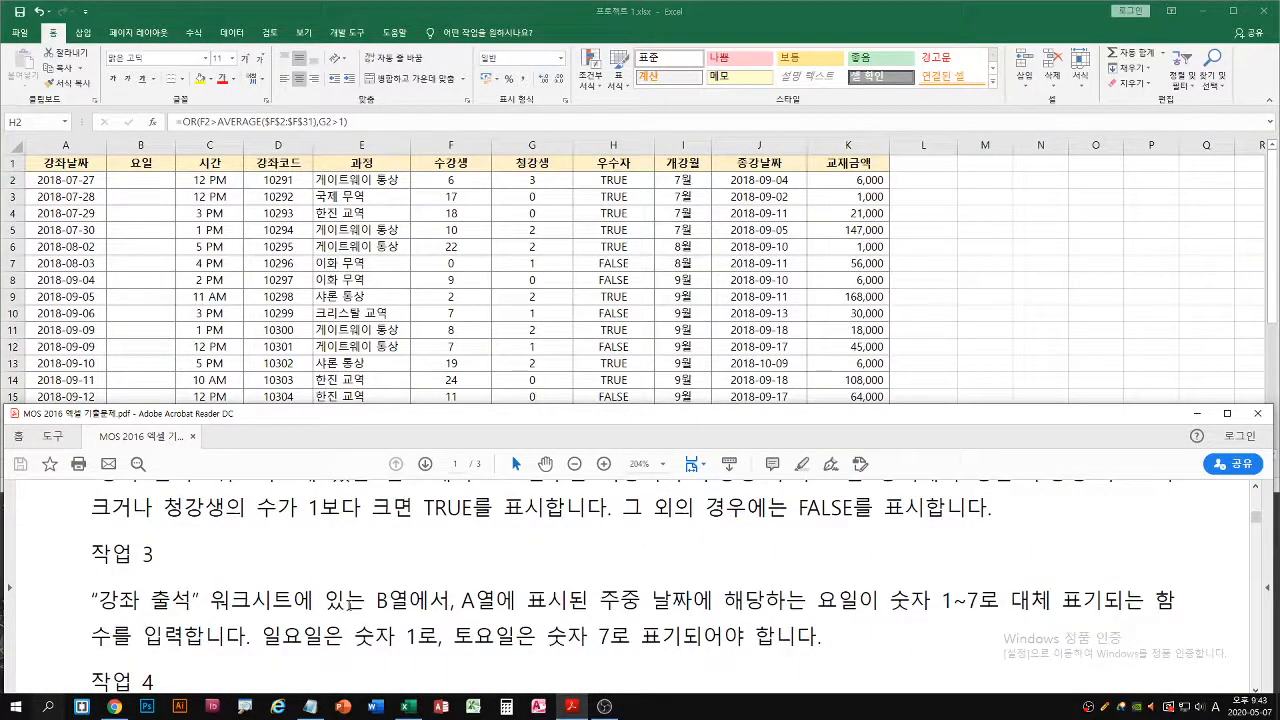
scroll(427, 600, "down", 1)
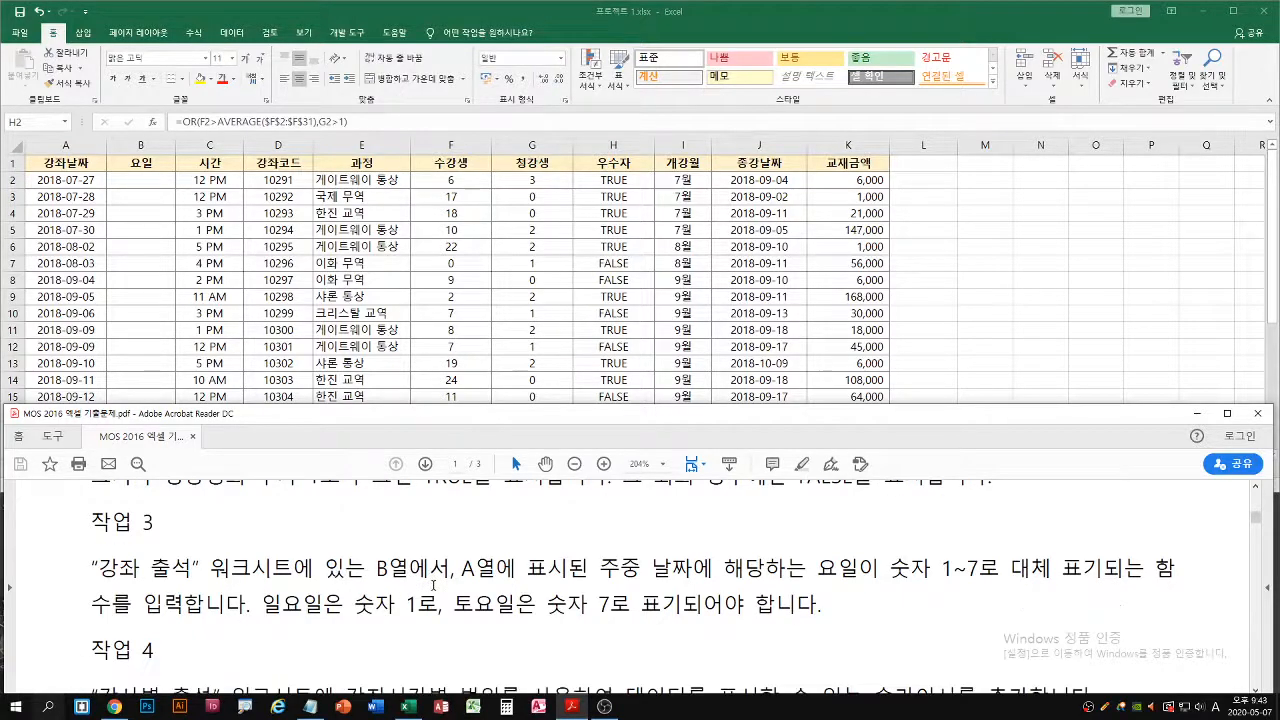
left_click(575, 302)
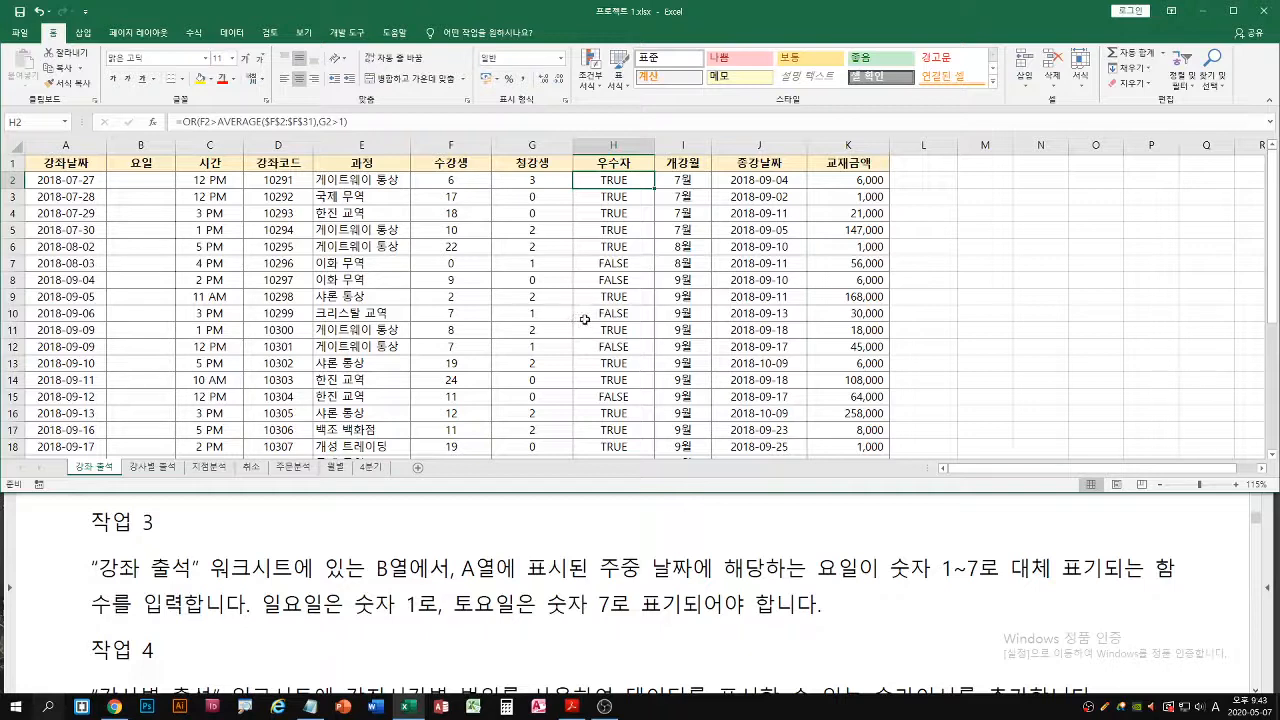
left_click(133, 185)
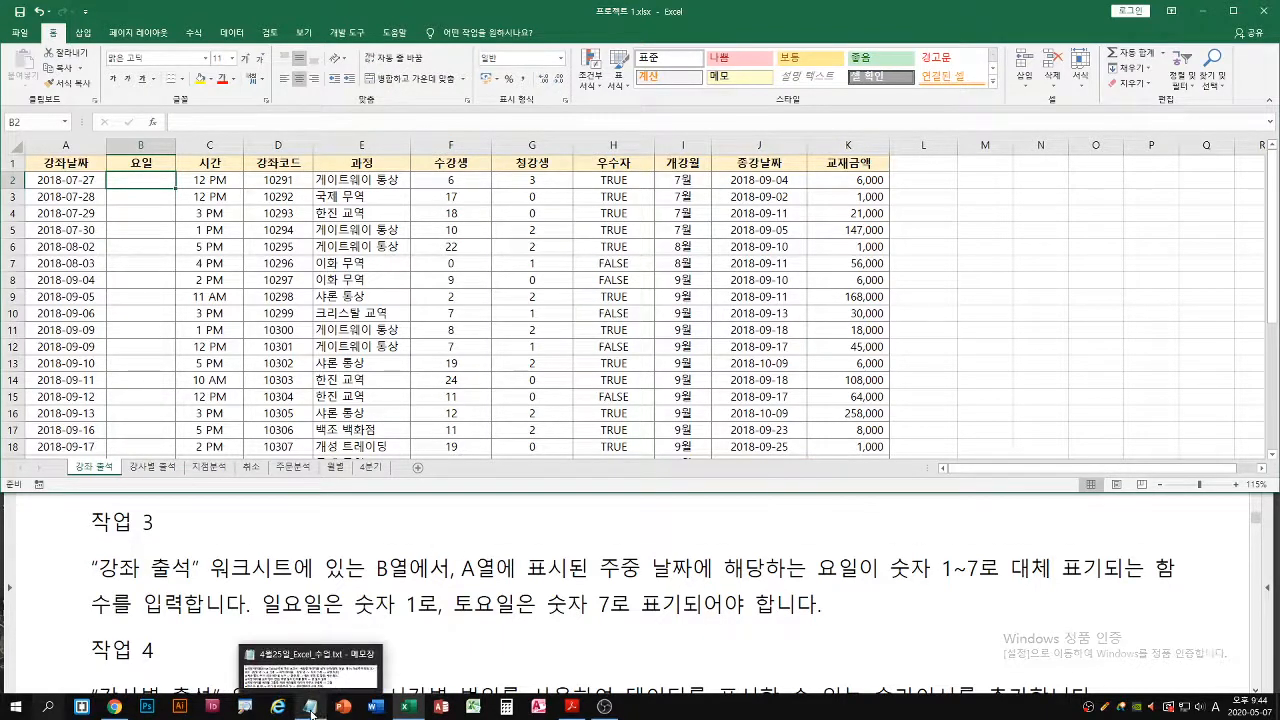
Look up the weekday function's syntax in the 4월25일_Excel_수업.txt notes in Notepad
left_click(311, 713)
scroll(410, 607, "up", 10)
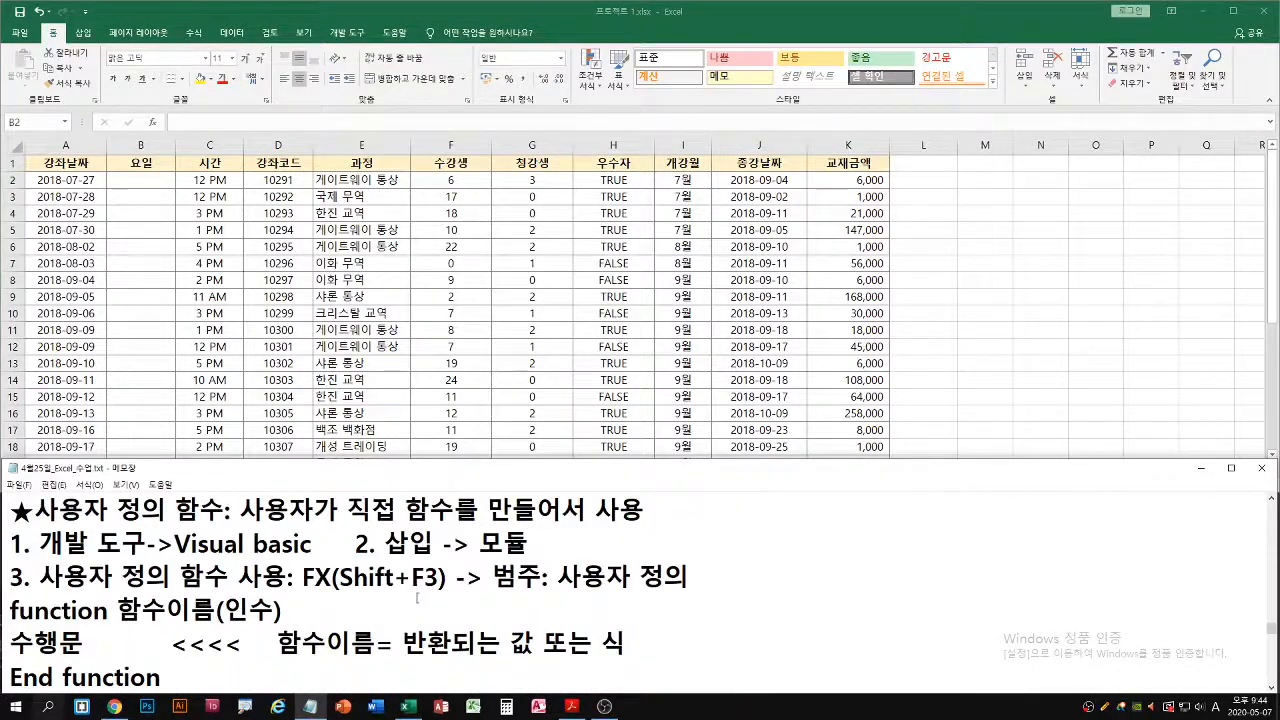
scroll(449, 611, "up", 10)
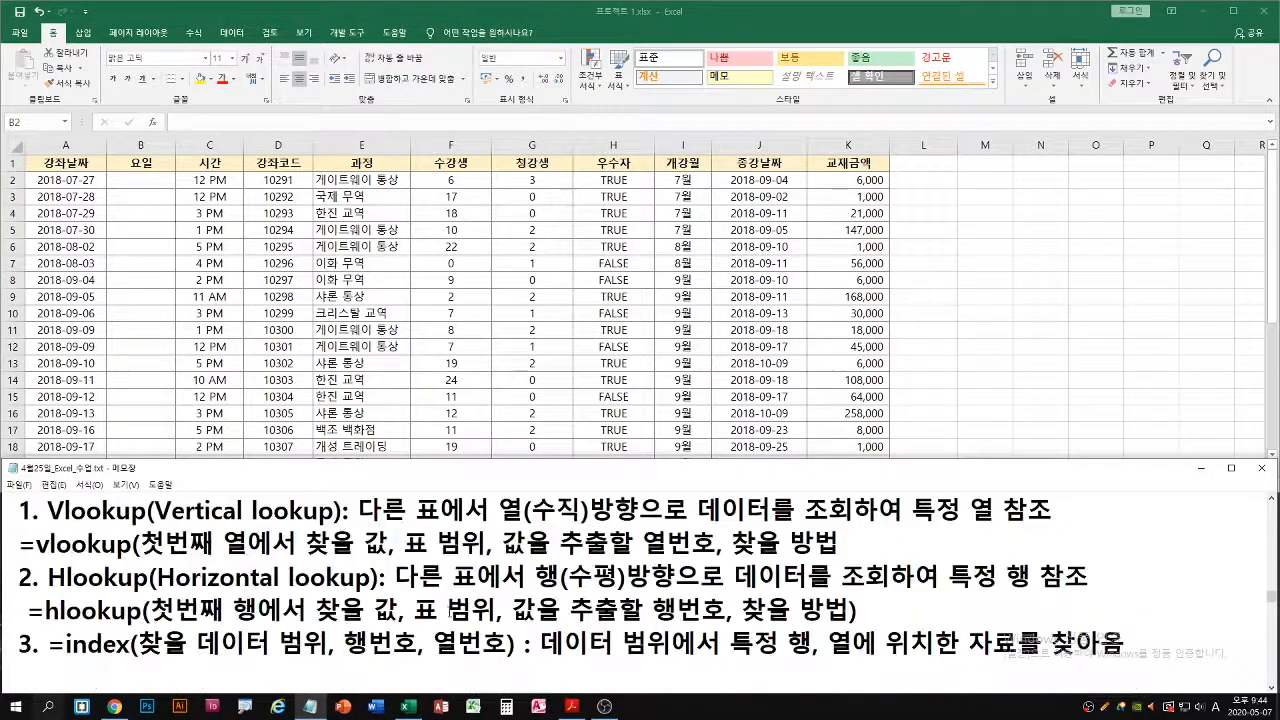
scroll(452, 613, "down", 1)
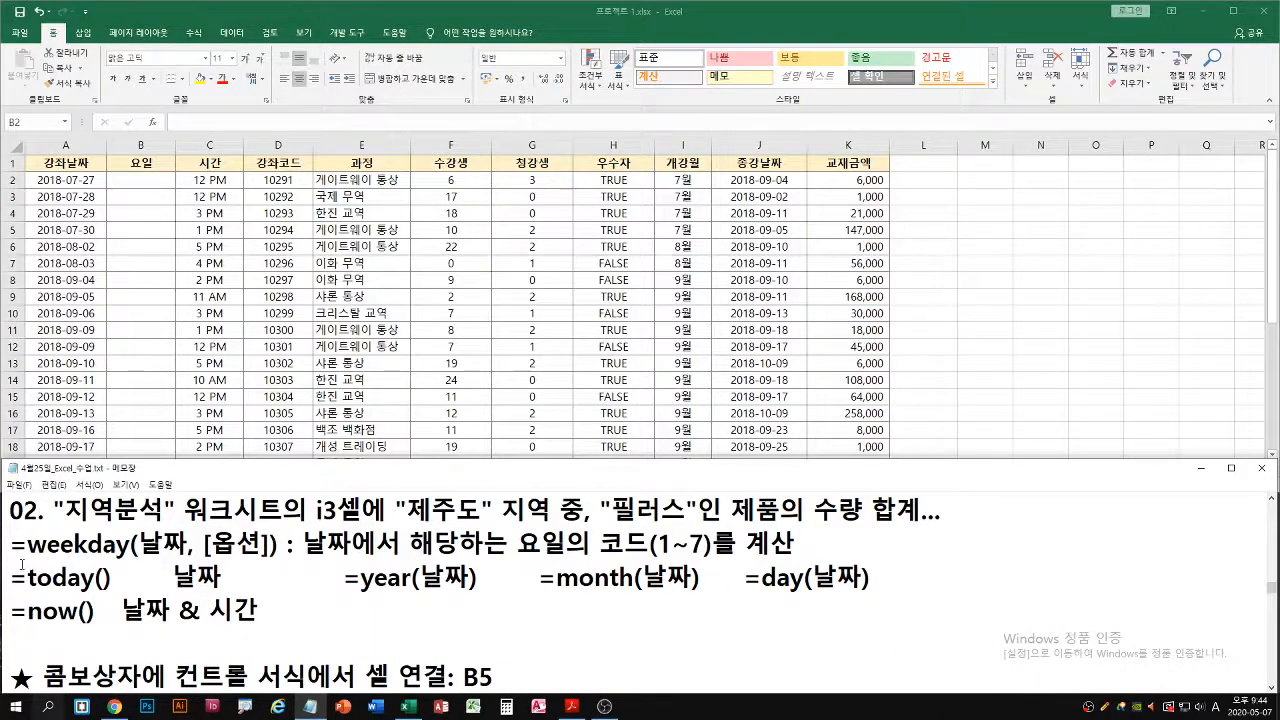
key("ctrl+2")
left_click_drag(9, 562, 280, 563)
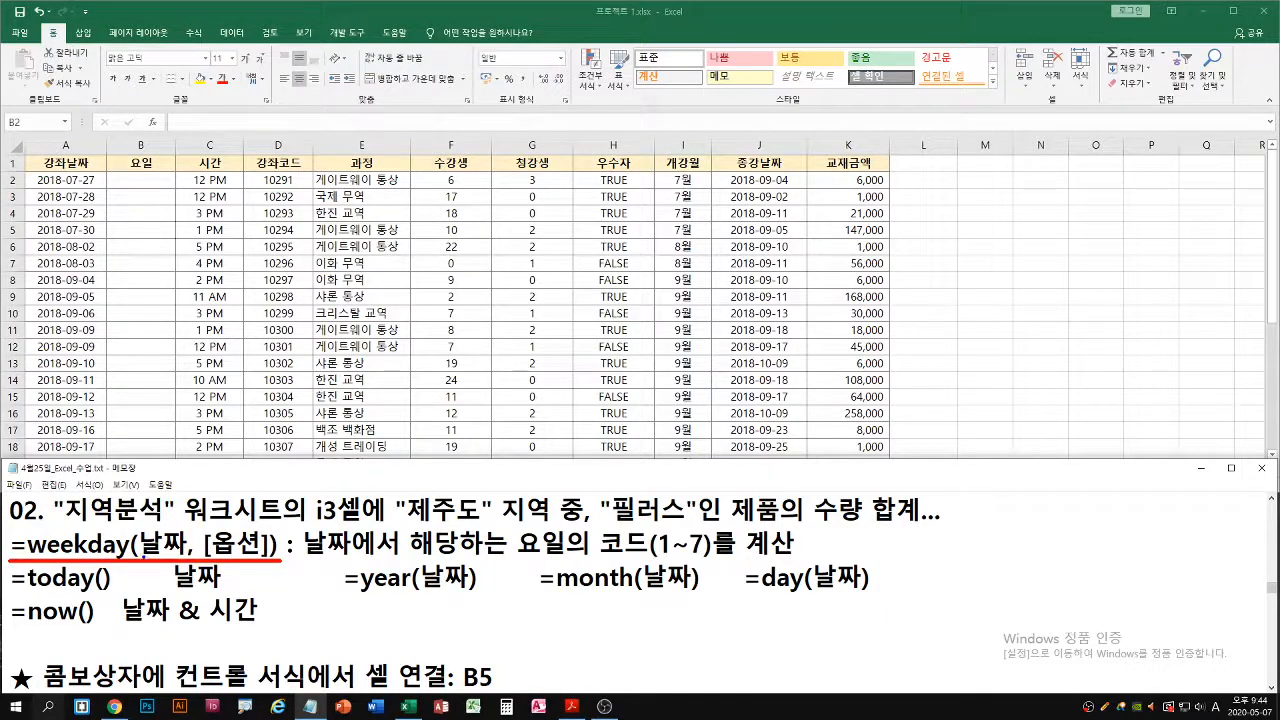
left_click_drag(142, 556, 174, 556)
key("Escape")
Back in Excel, enter =WEEKDAY(A2) in B2 and fill it down the 요일 column
left_click(128, 192)
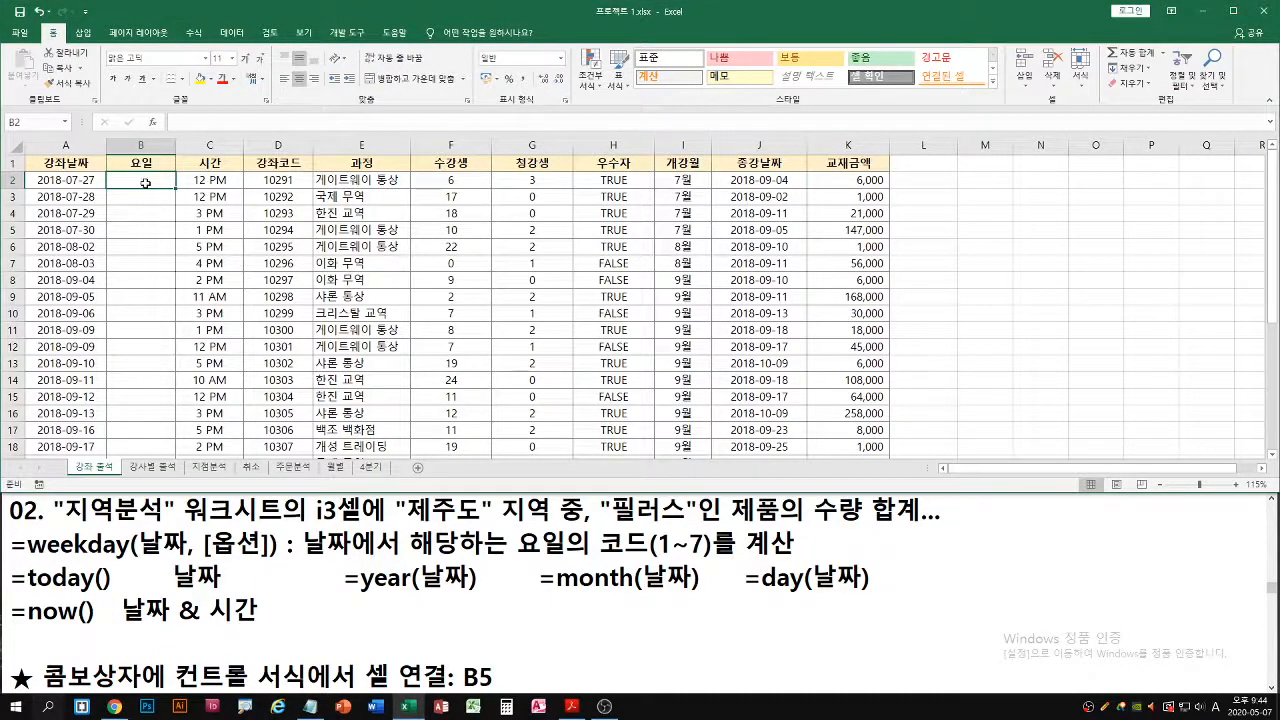
type("=wee")
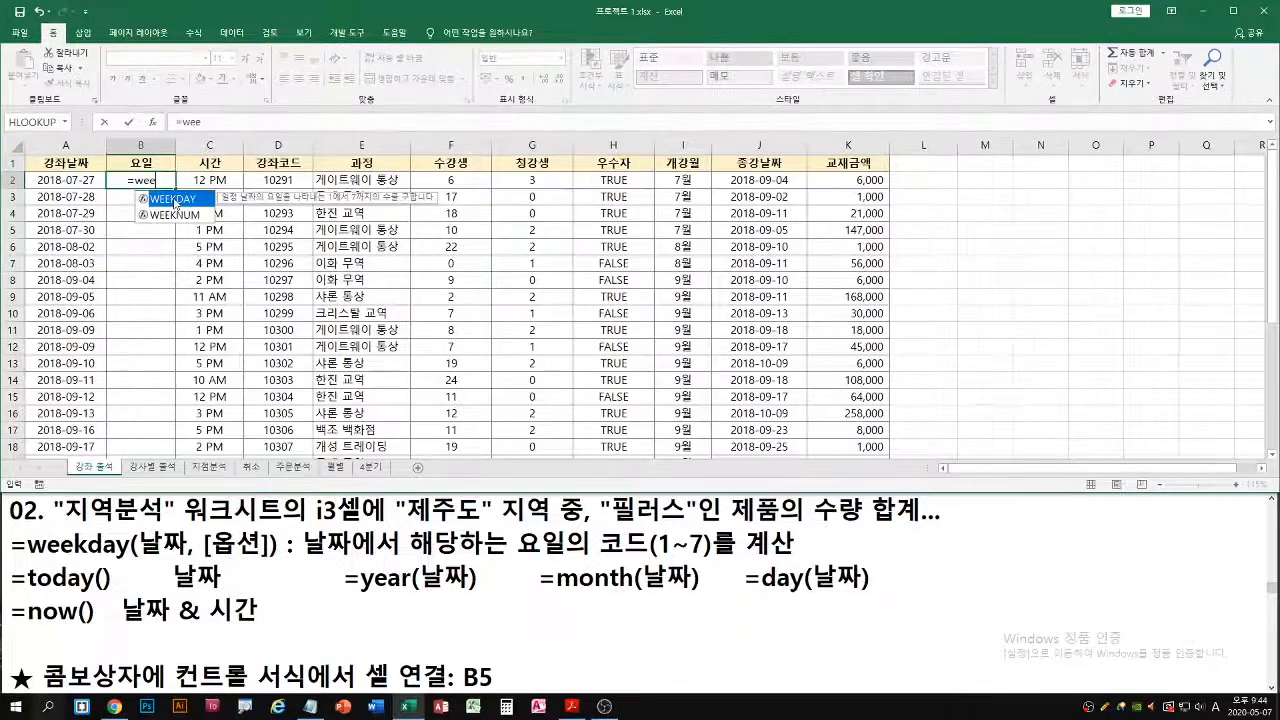
double_click(174, 204)
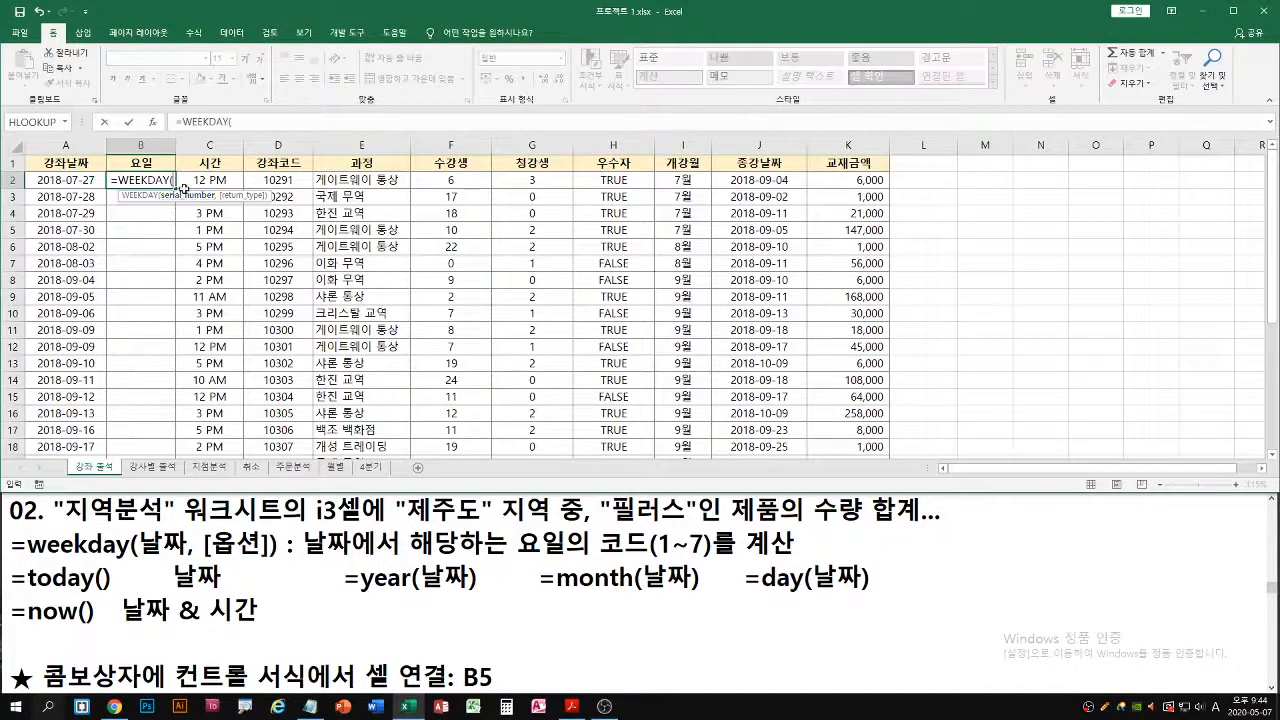
left_click(70, 180)
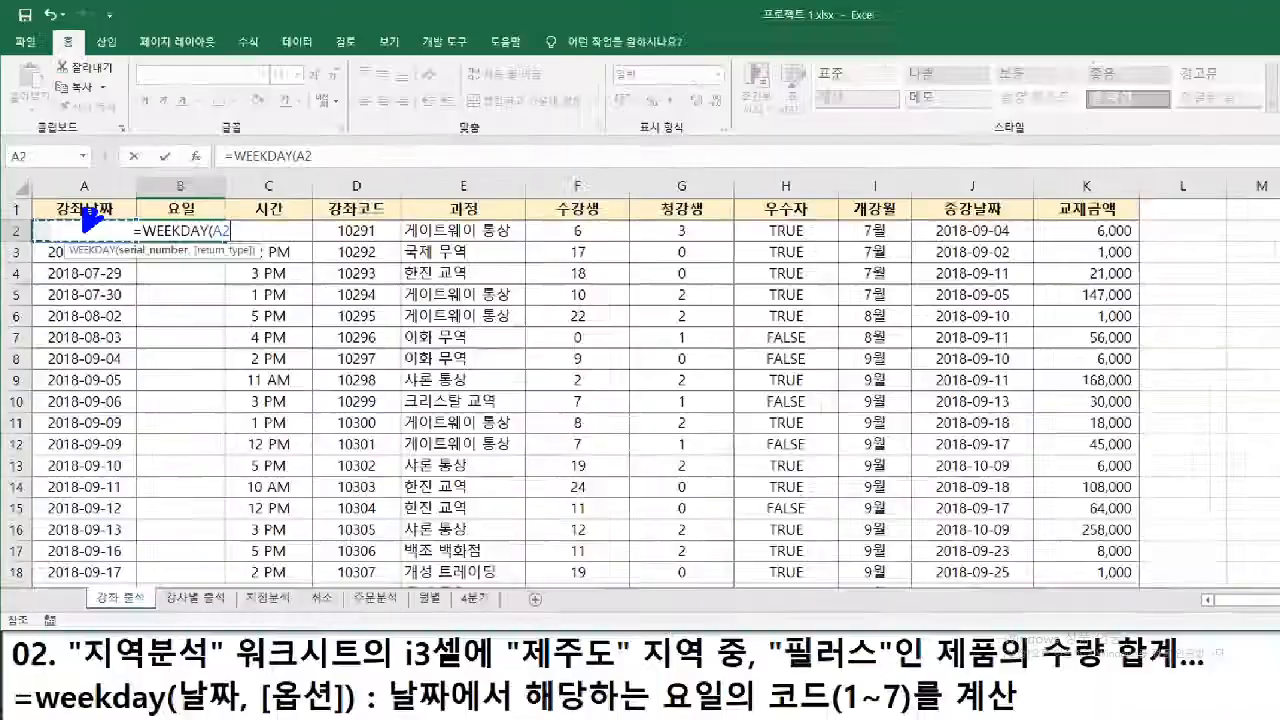
key("Return")
double_click(147, 180)
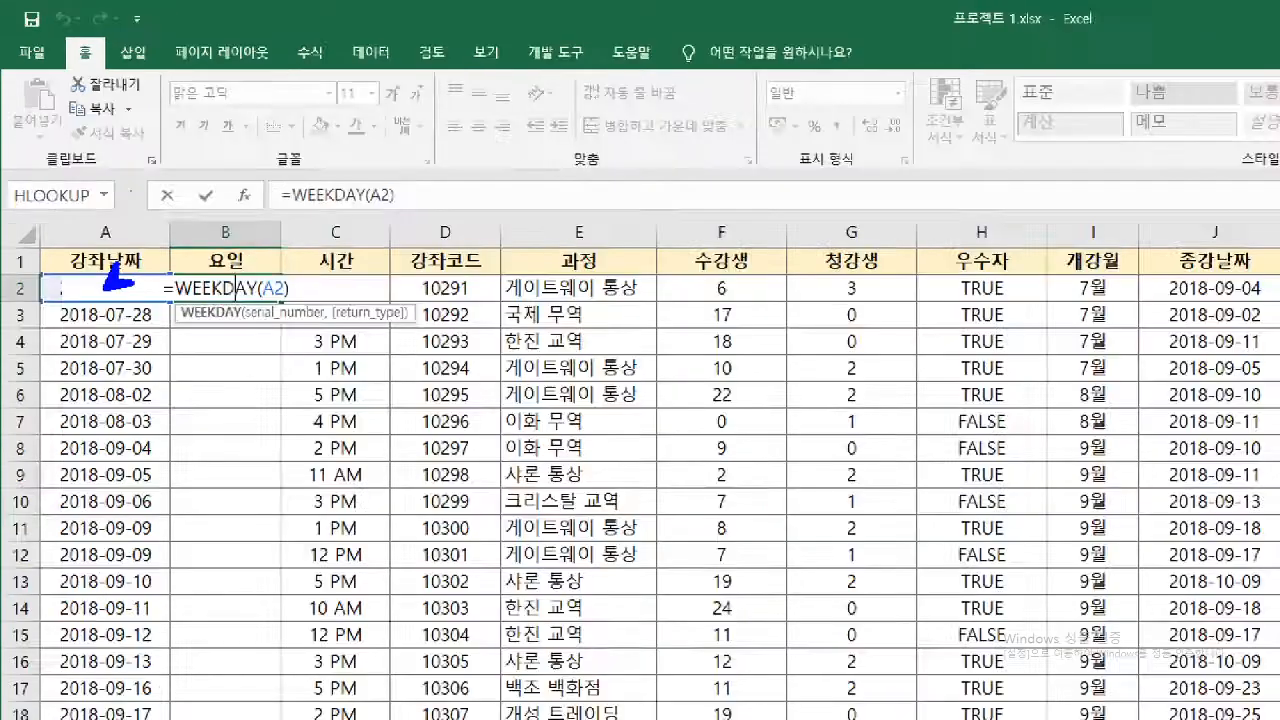
key("Return")
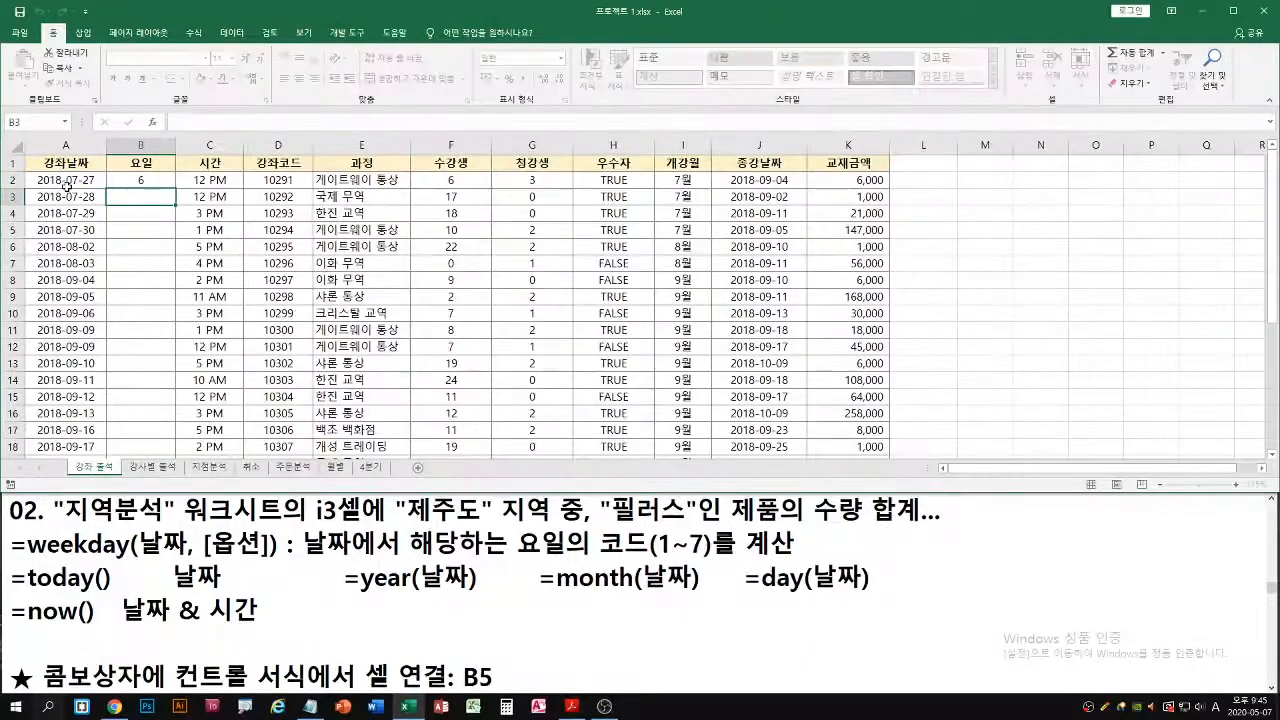
left_click(153, 182)
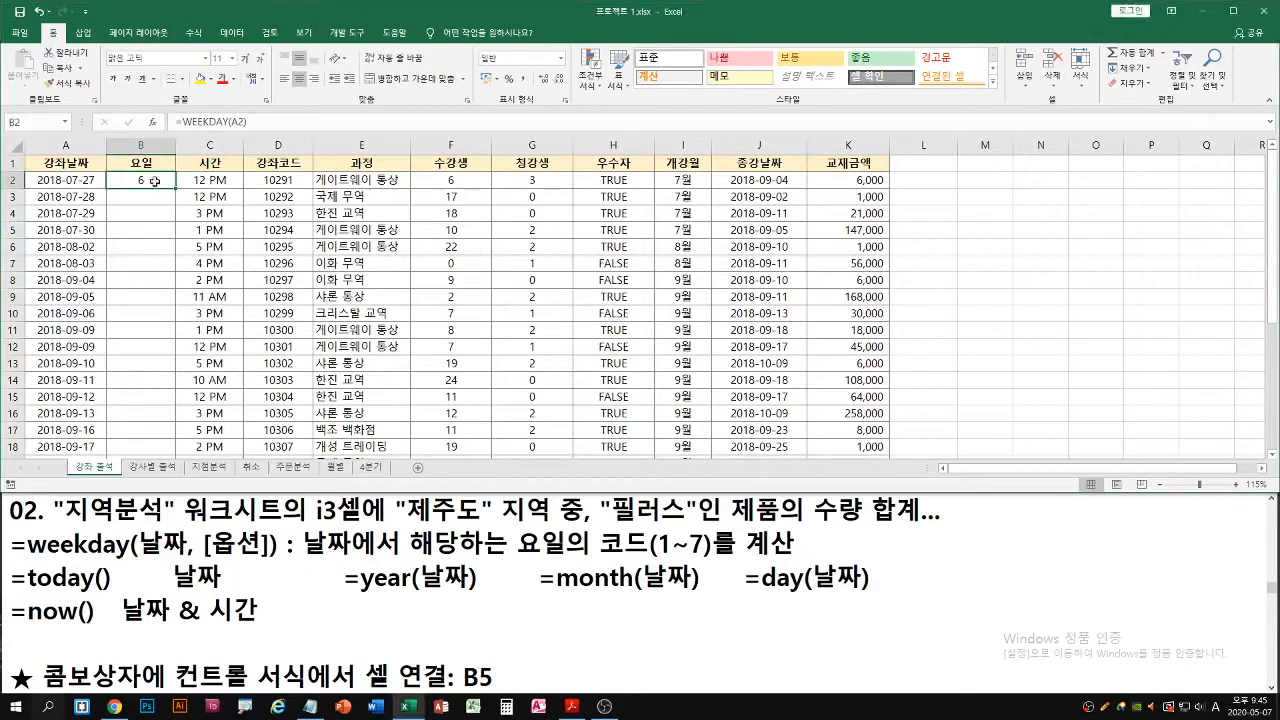
double_click(175, 187)
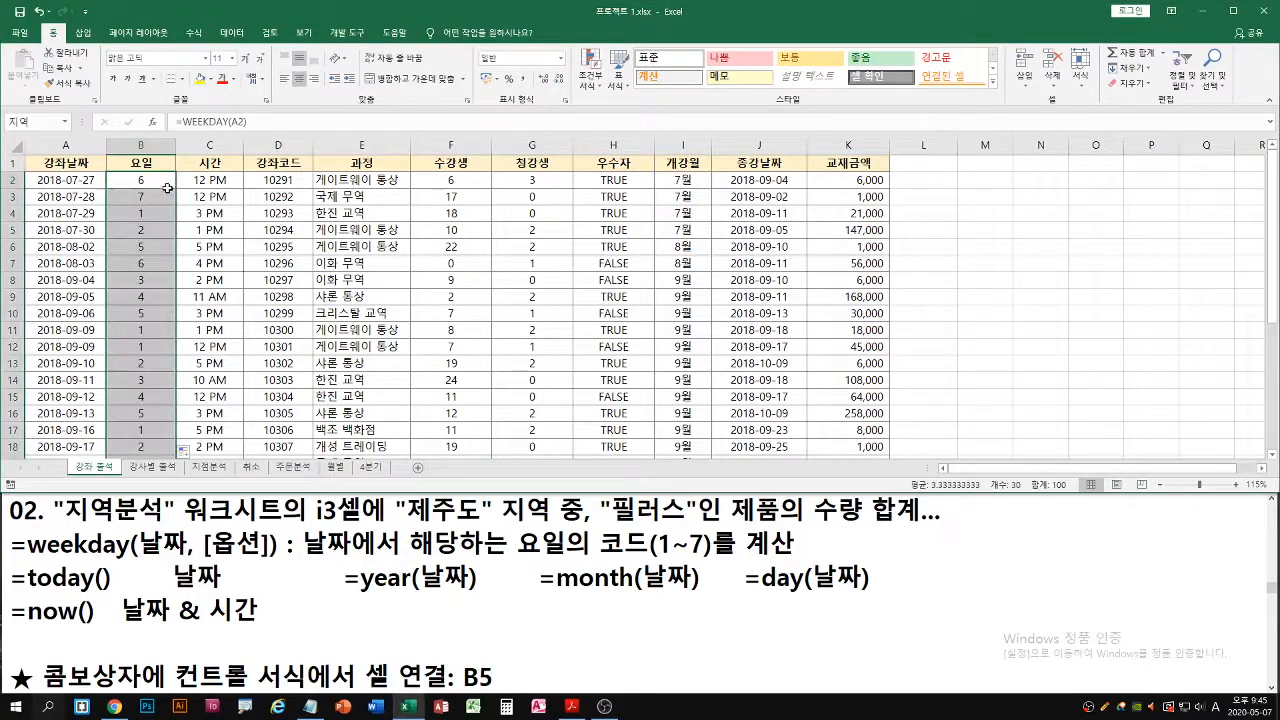
Examine the return_type options of the WEEKDAY formula in B2 without adding the optional argument
double_click(157, 181)
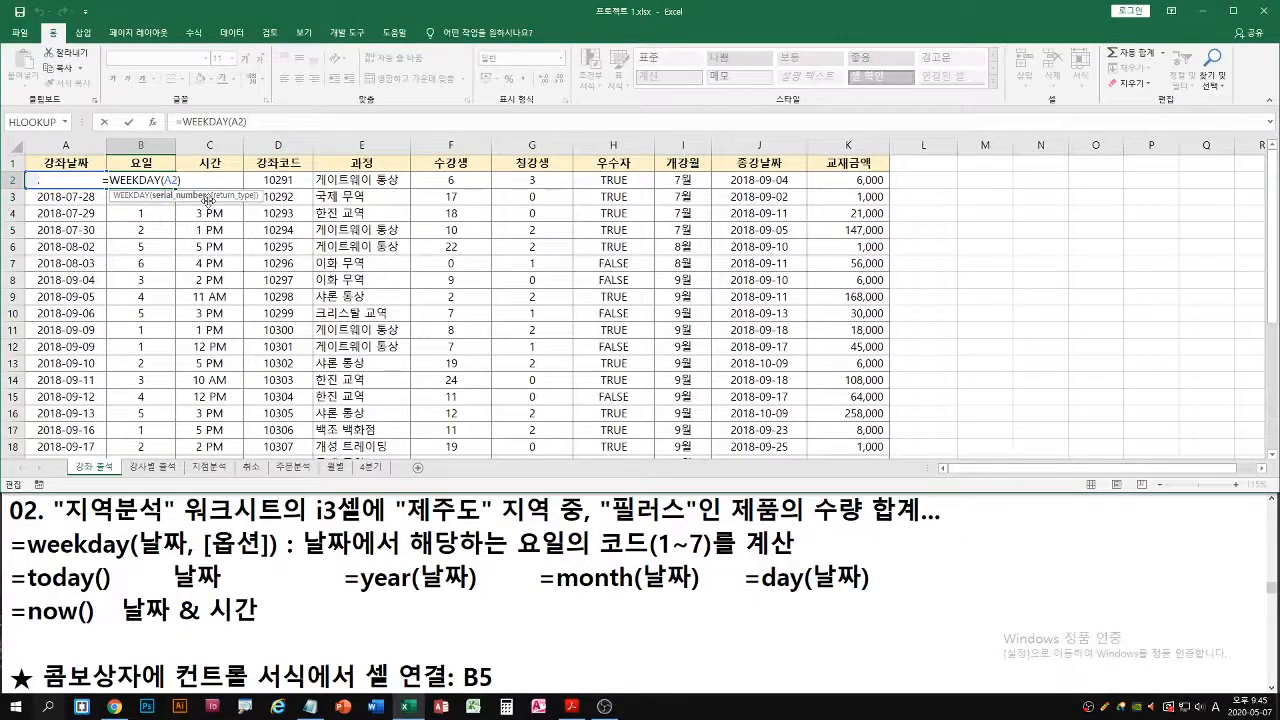
type(",")
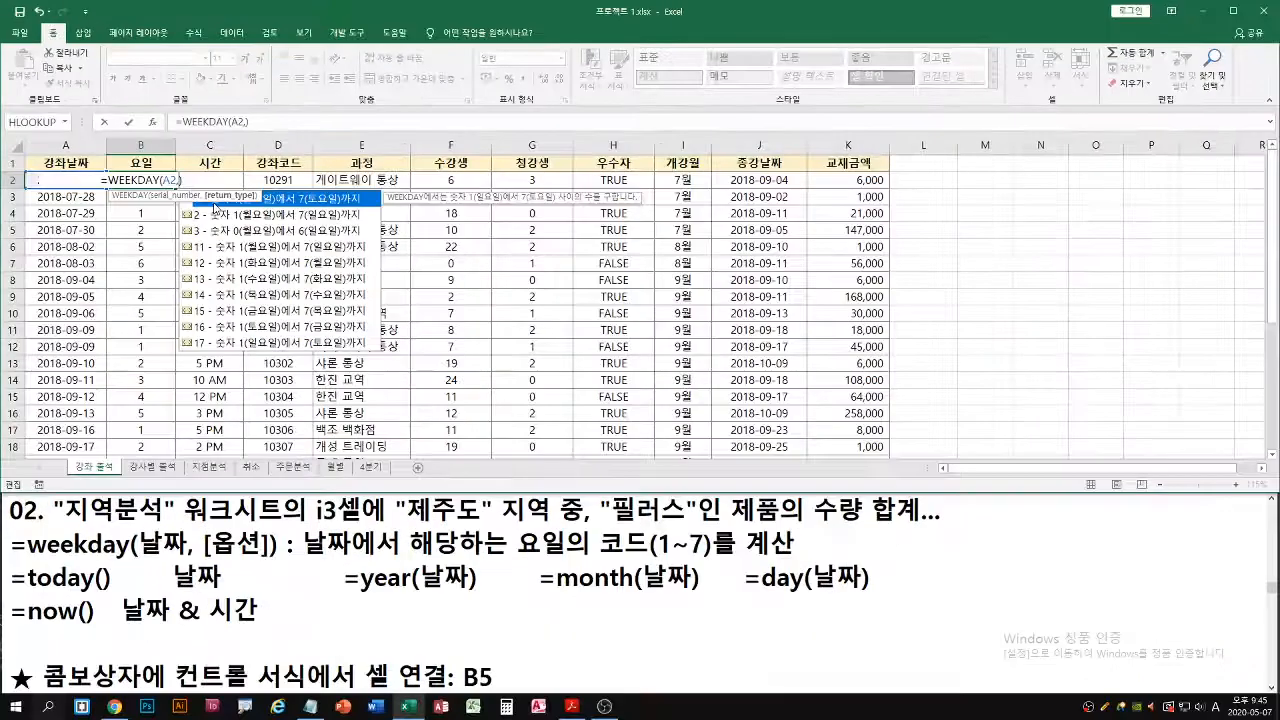
key("BackSpace")
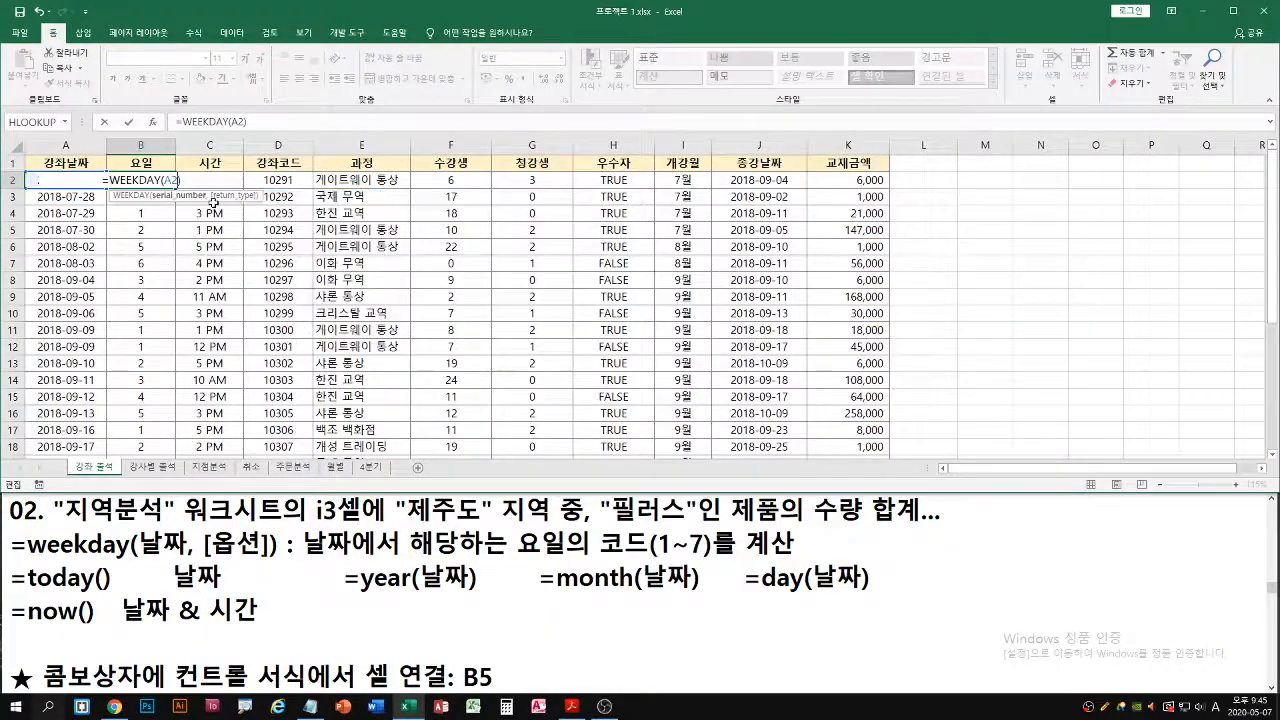
key("Return")
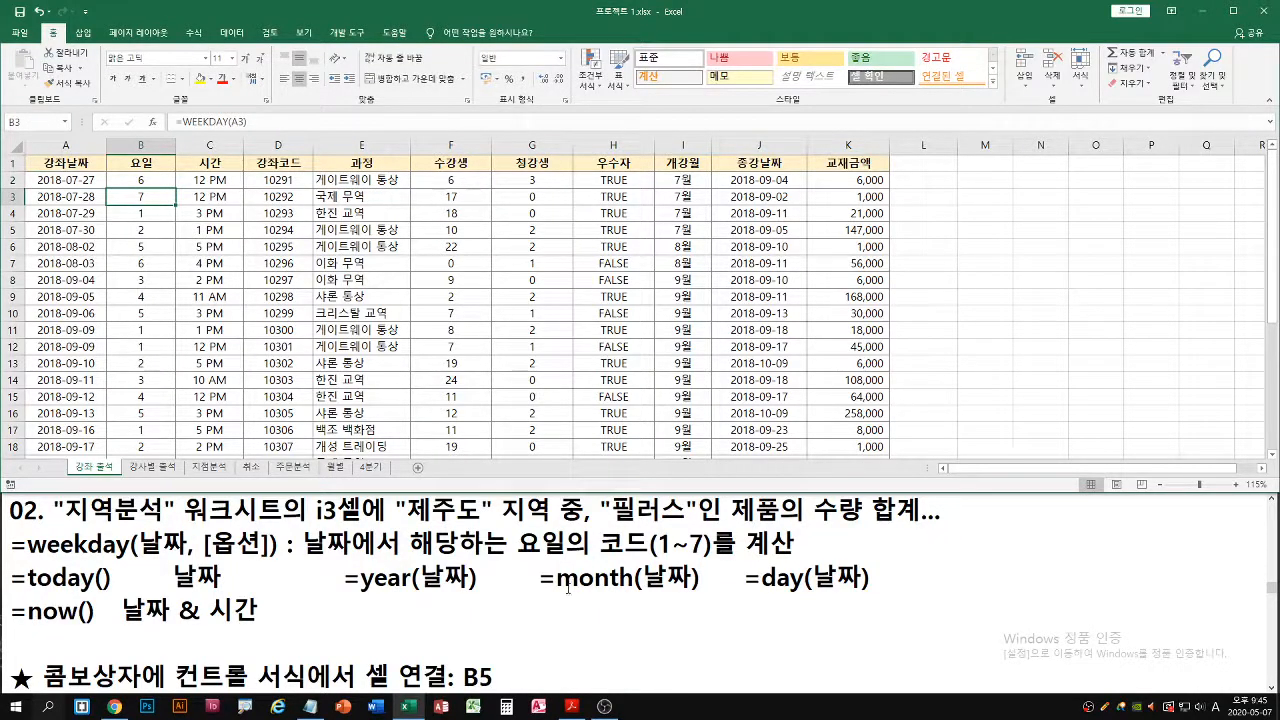
Read 작업 4 in the exam PDF and open the 강사별 출석 worksheet in Excel
left_click(571, 706)
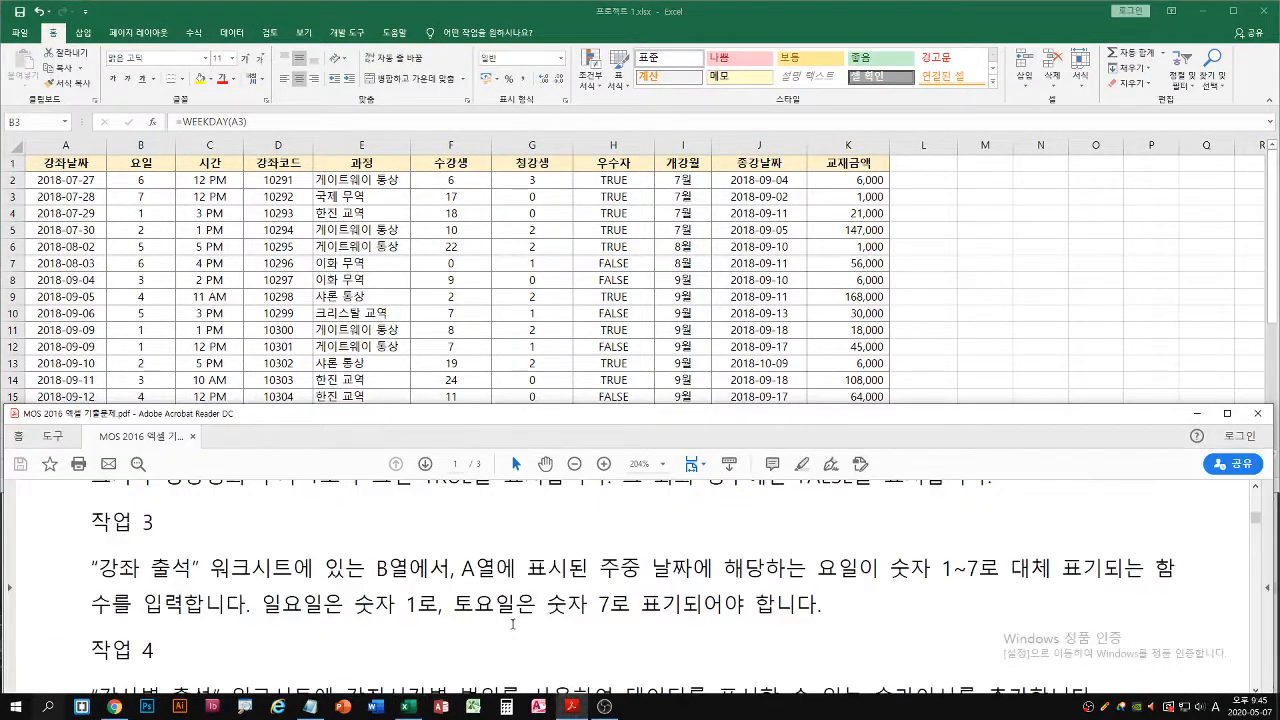
scroll(512, 624, "down", 2)
scroll(515, 615, "down", 1)
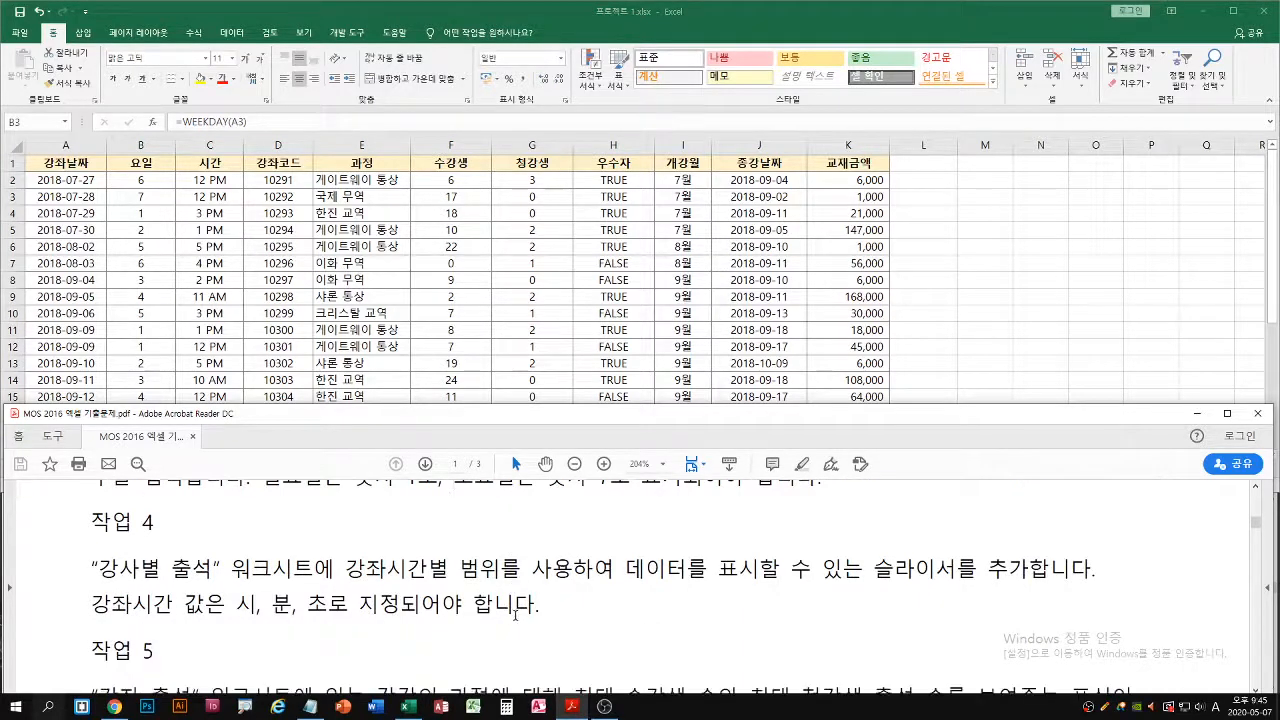
left_click(592, 302)
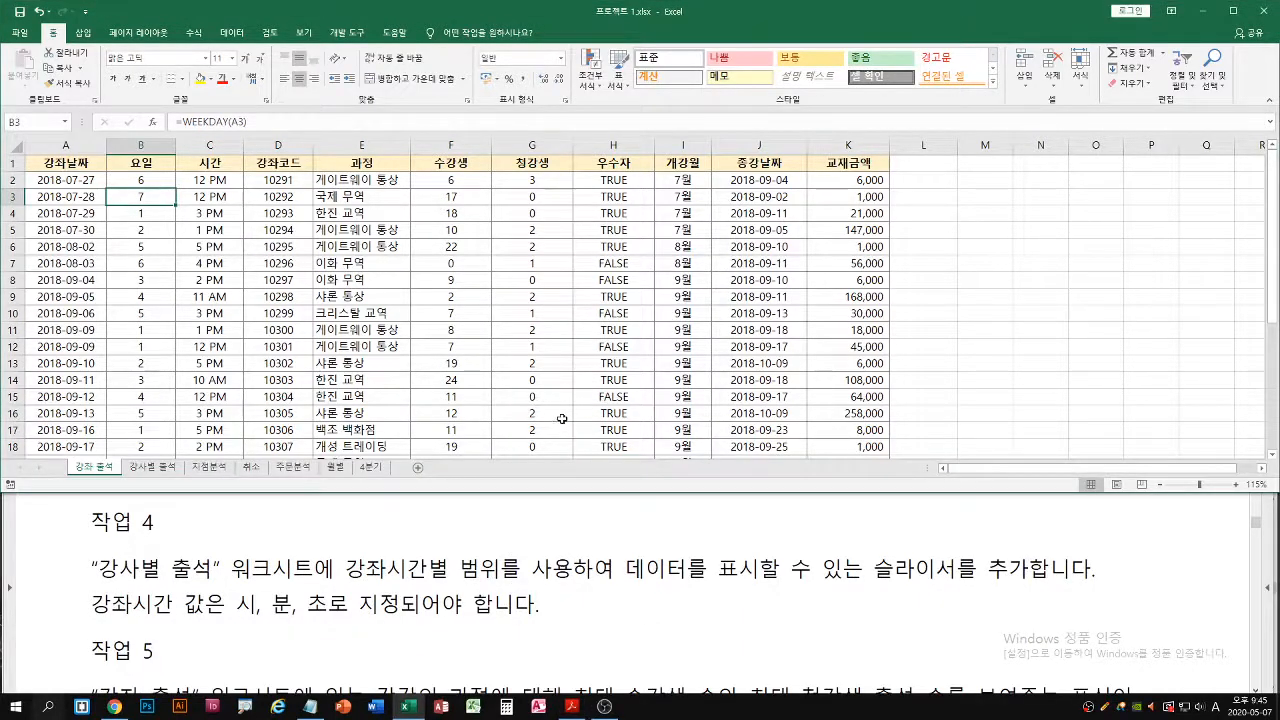
left_click(155, 467)
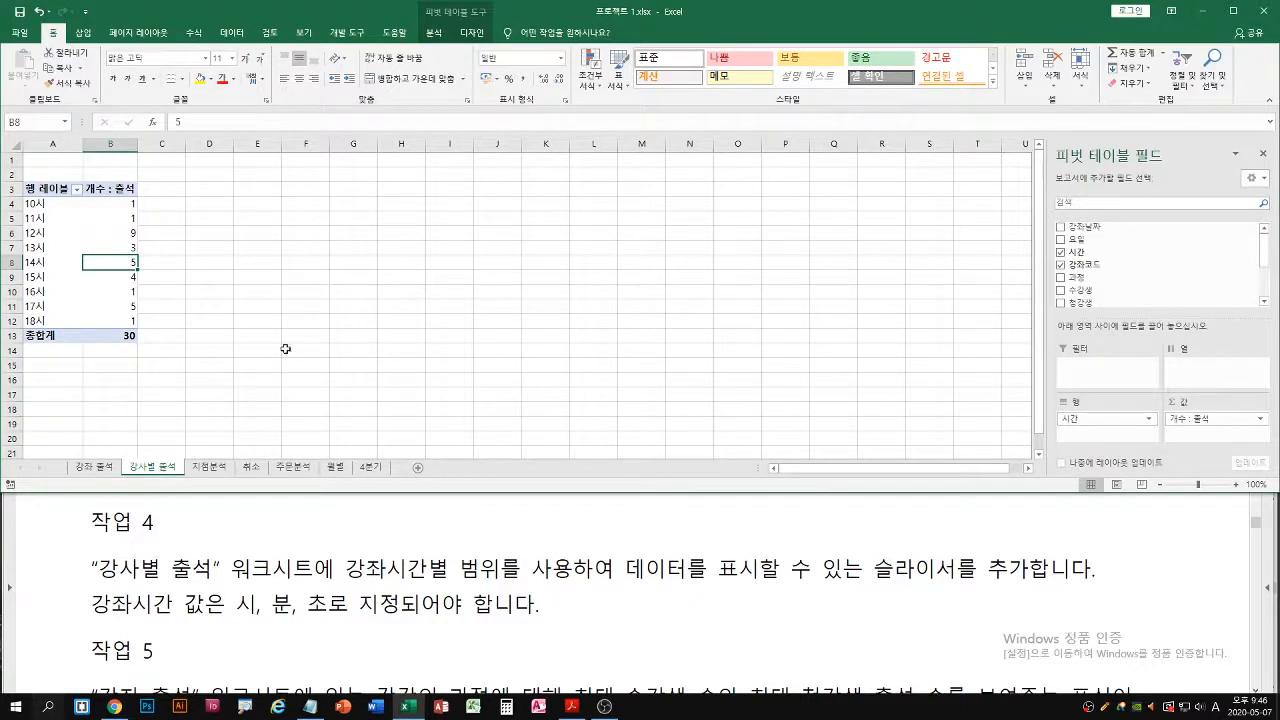
Select value cell B7 inside the pivot table and bring up the pivot table analysis tools
left_click(293, 261)
left_click(103, 247)
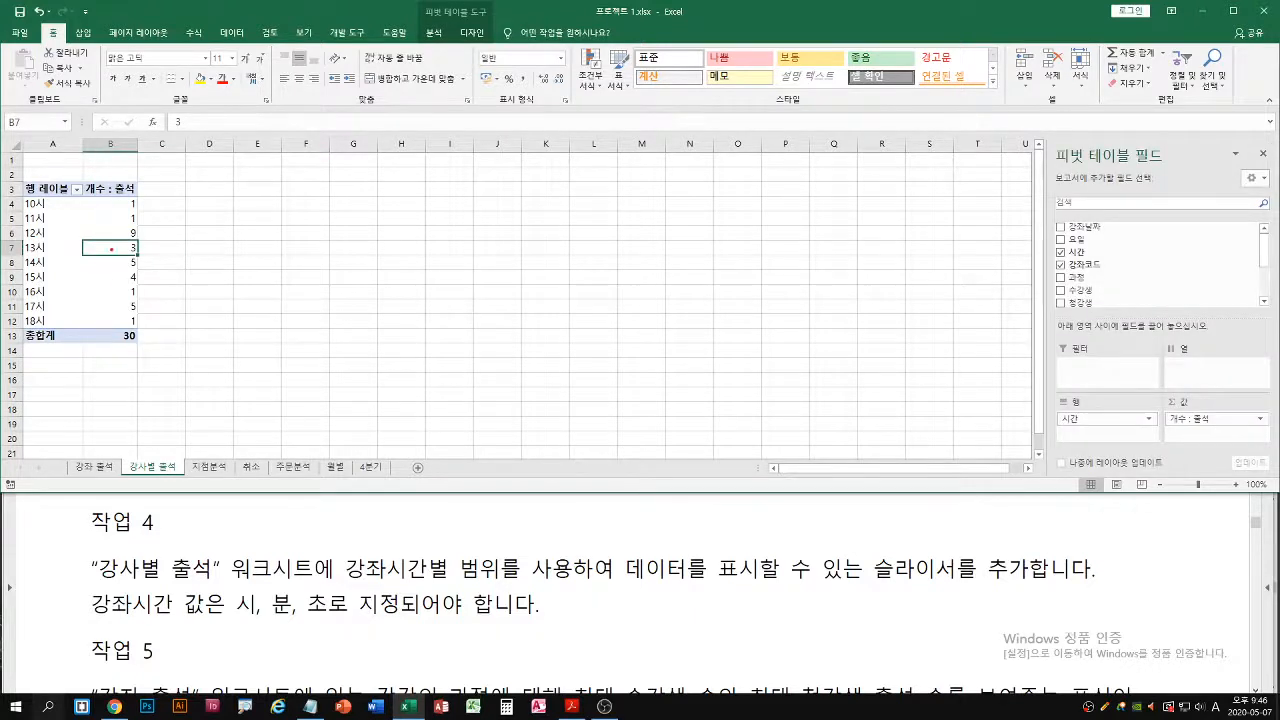
left_click_drag(104, 265, 128, 246)
mouse_move(415, 3)
left_mouse_down()
mouse_move(454, 40)
mouse_move(498, 44)
left_mouse_up()
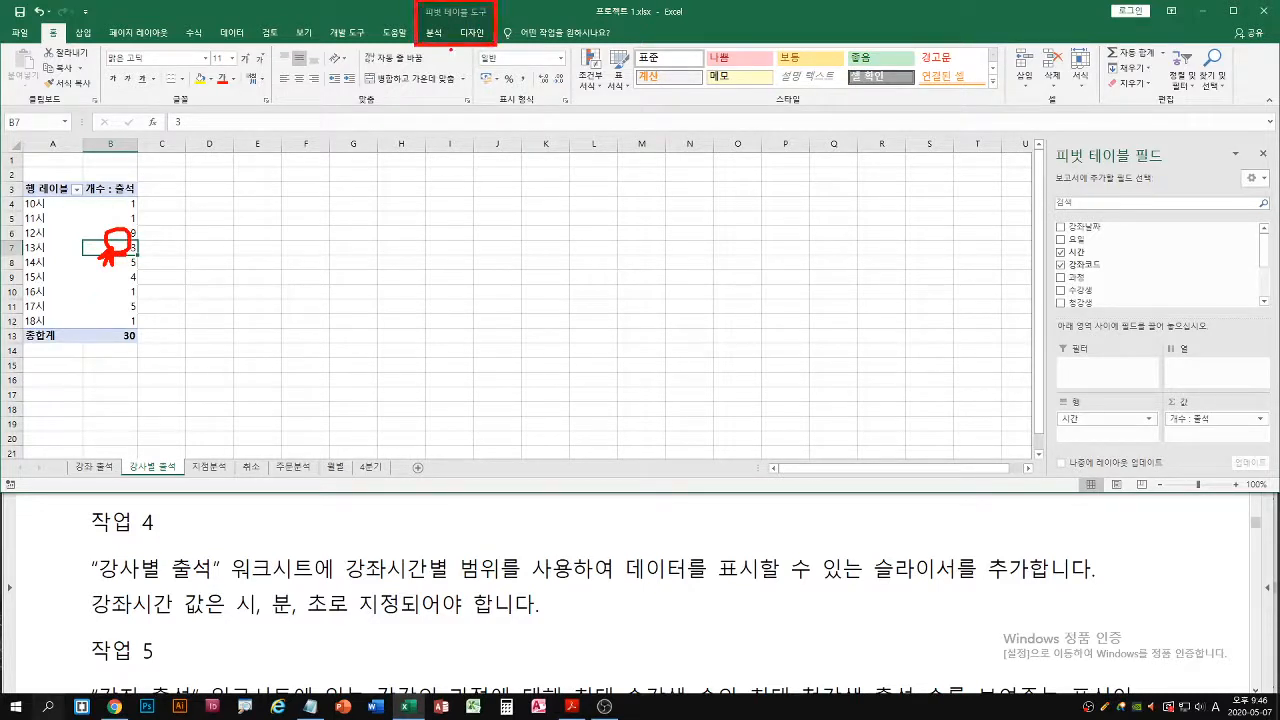
key("Escape")
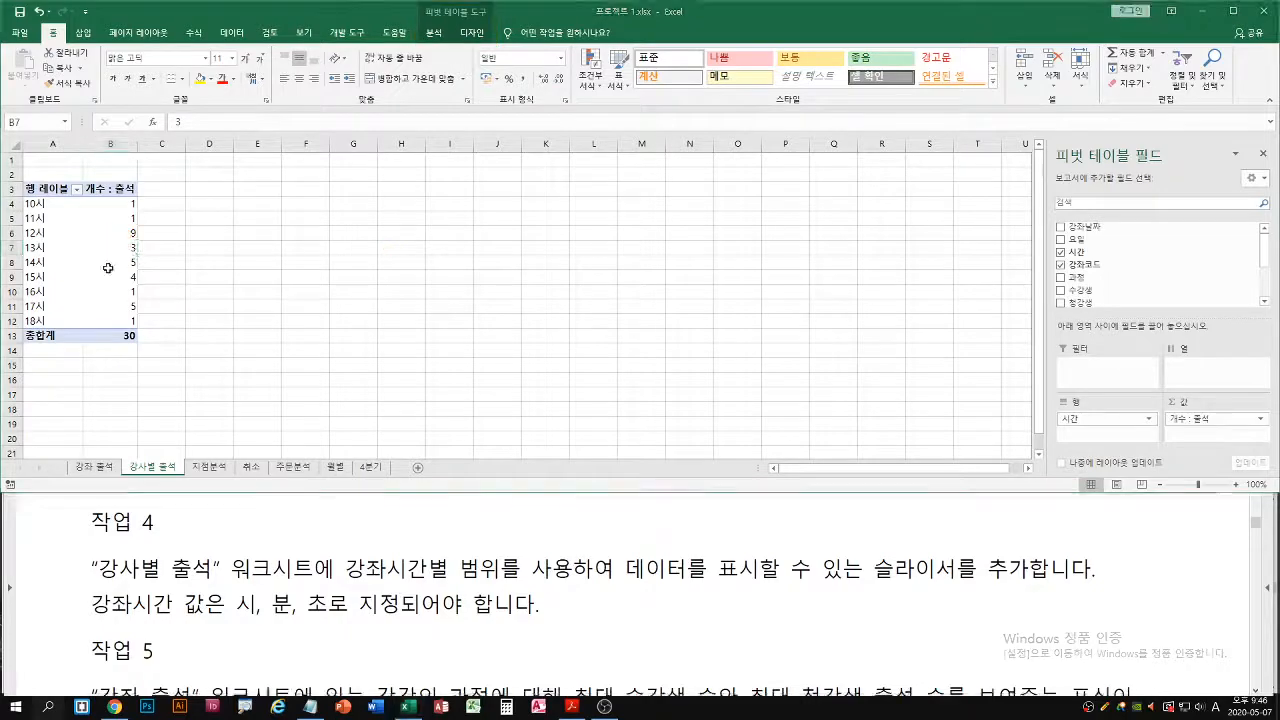
left_click(433, 32)
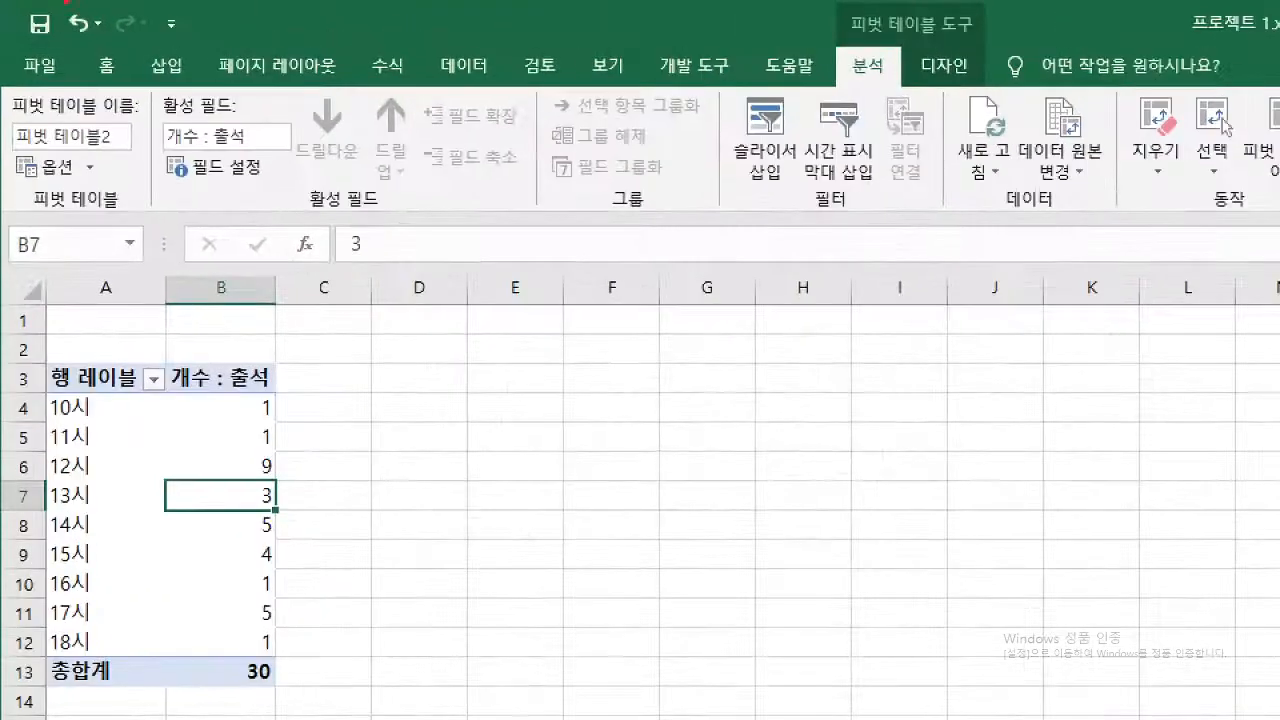
left_click_drag(867, 72, 893, 108)
left_click_drag(754, 116, 710, 146)
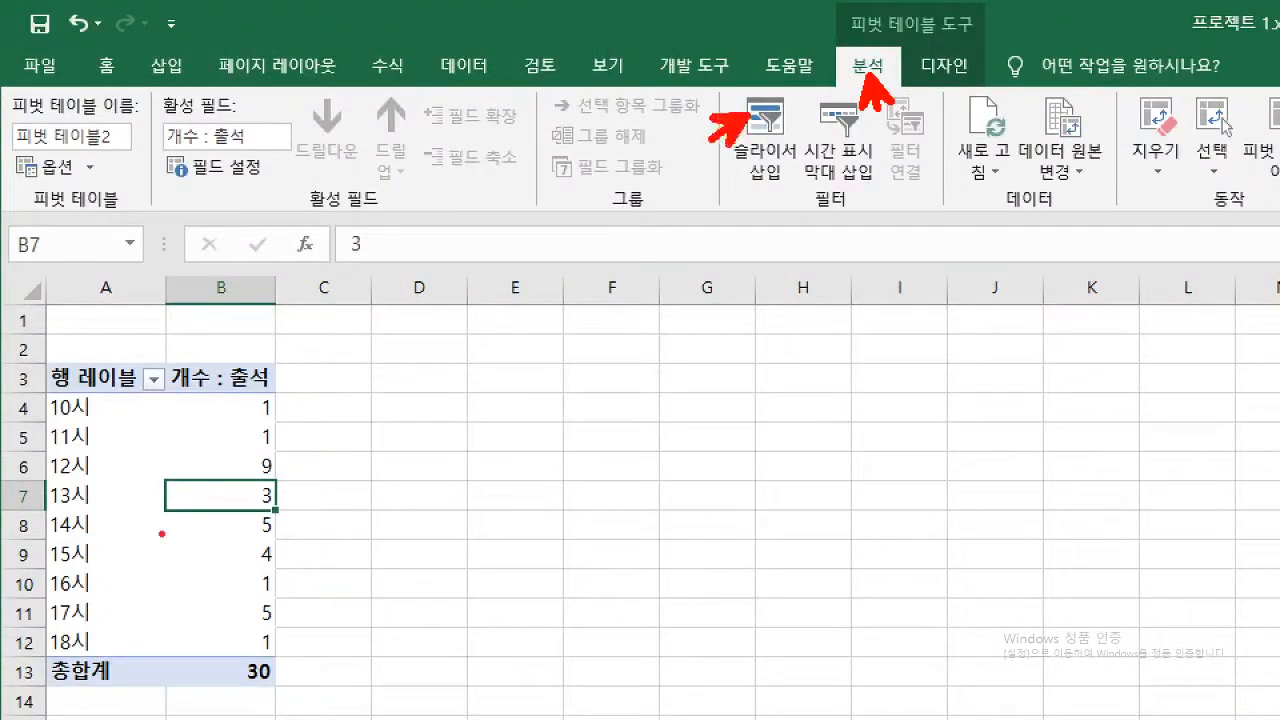
left_click_drag(213, 489, 258, 556)
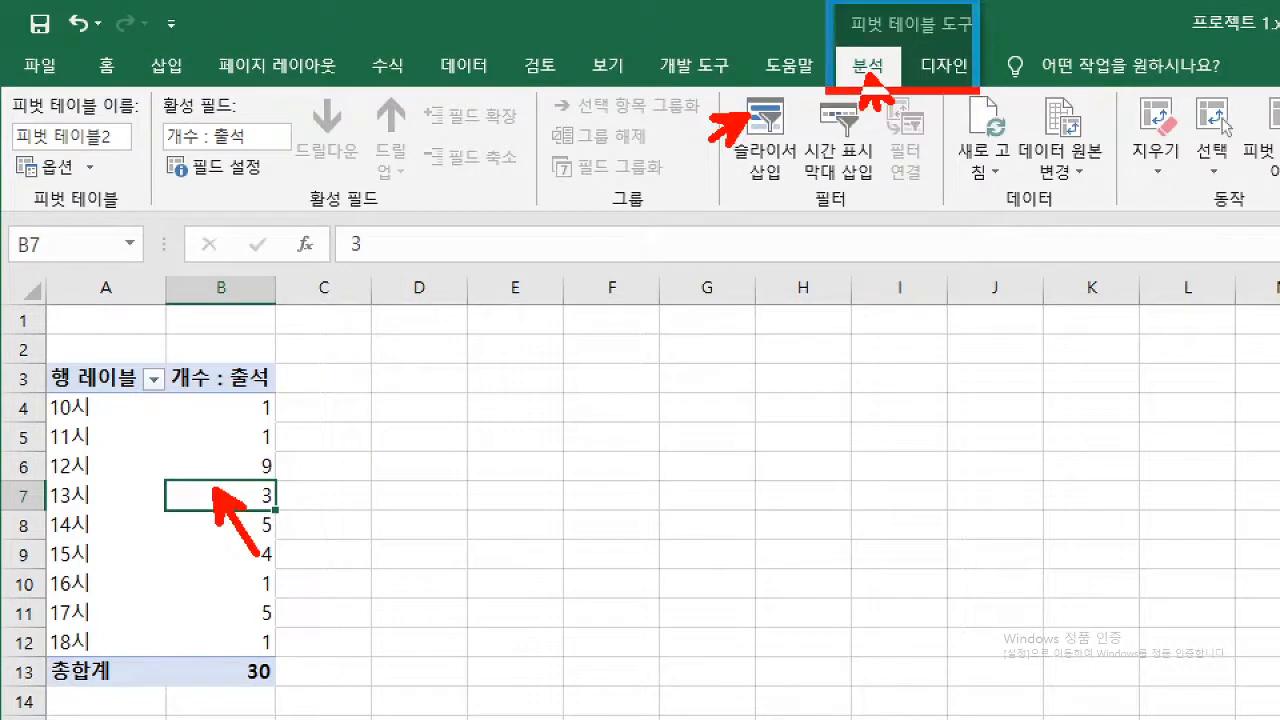
mouse_move(716, 90)
left_mouse_down()
mouse_move(812, 209)
mouse_move(812, 190)
left_mouse_up()
left_click_drag(765, 196, 780, 234)
key("Escape")
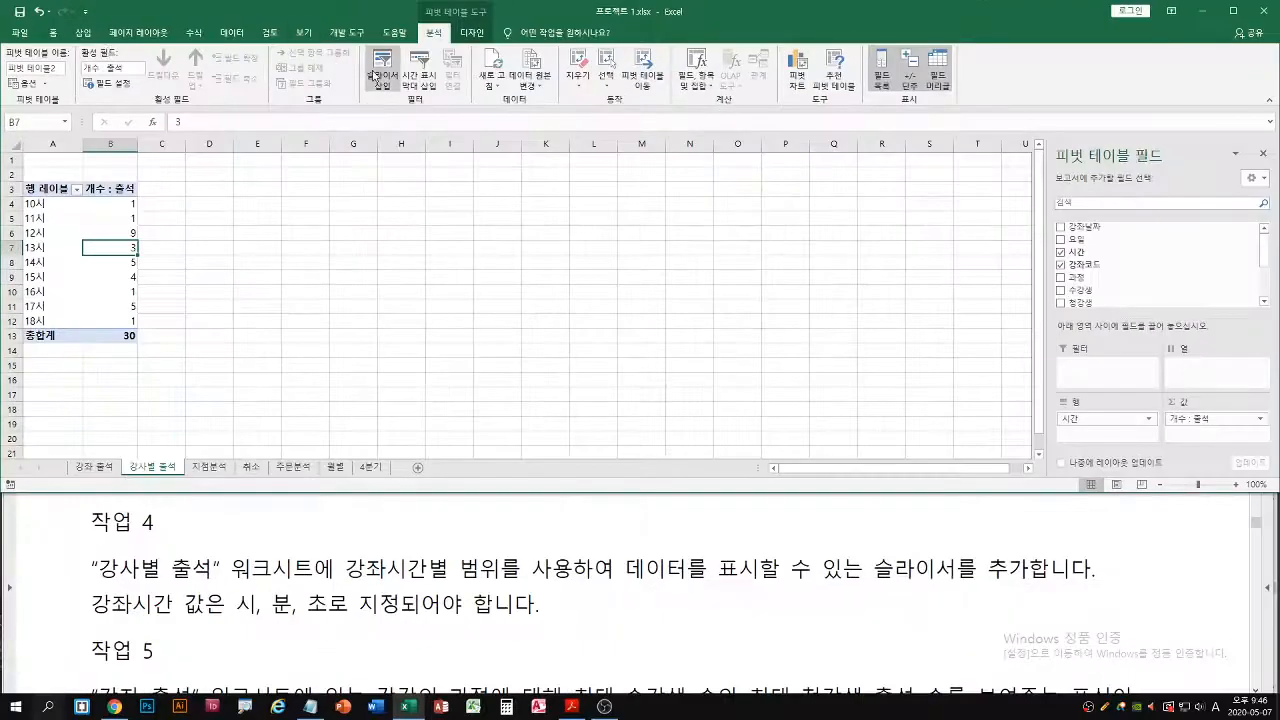
Insert a slicer for the 시간 field of the pivot table
left_click(381, 80)
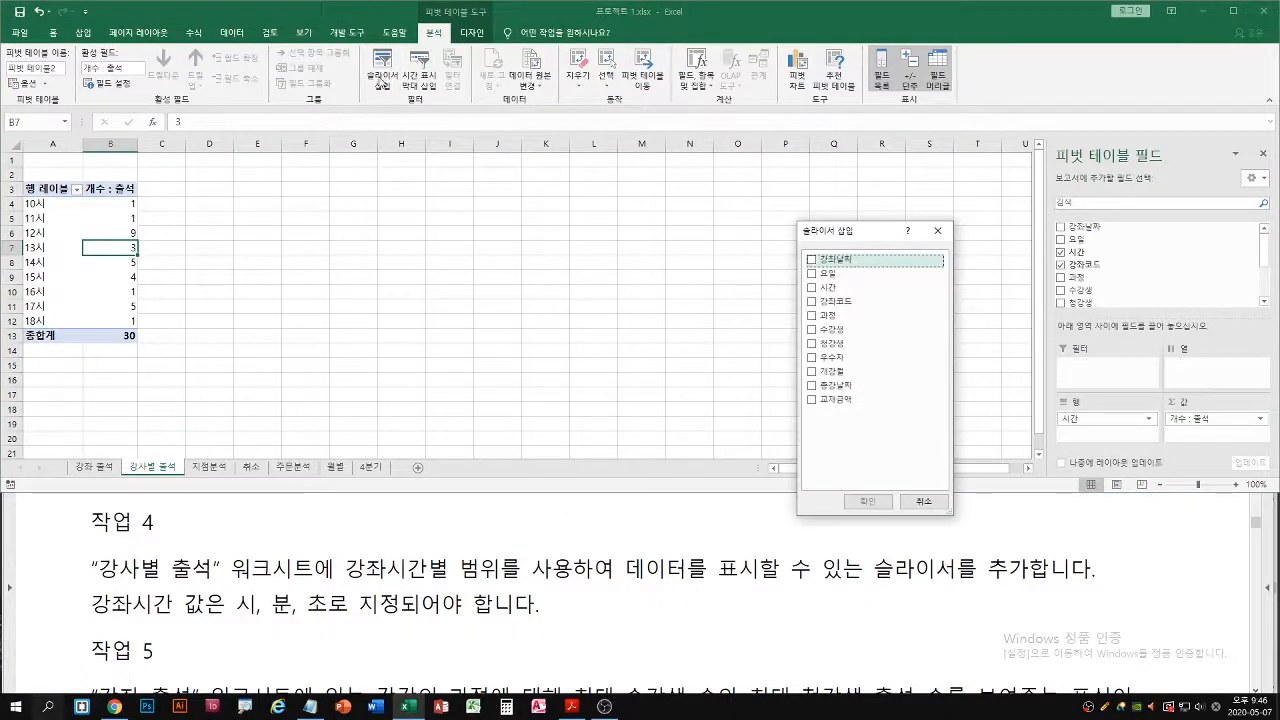
left_click_drag(845, 232, 379, 172)
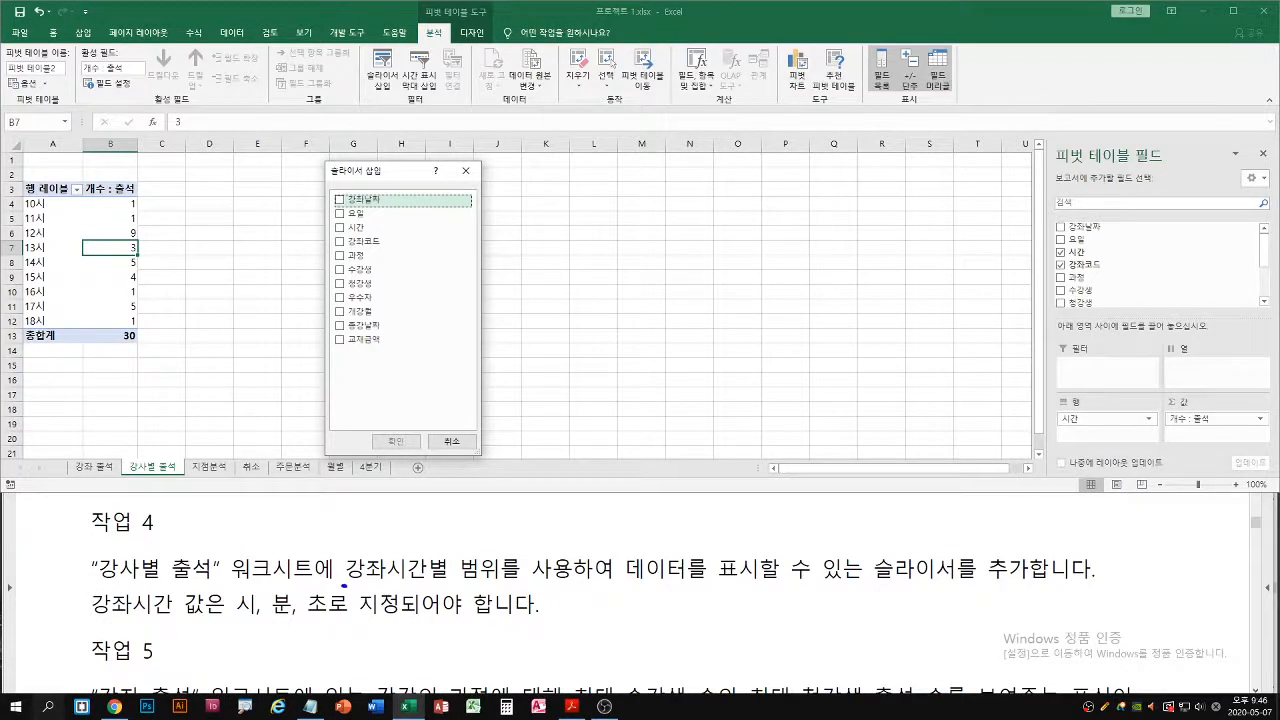
left_click_drag(344, 587, 1008, 587)
left_click(92, 617)
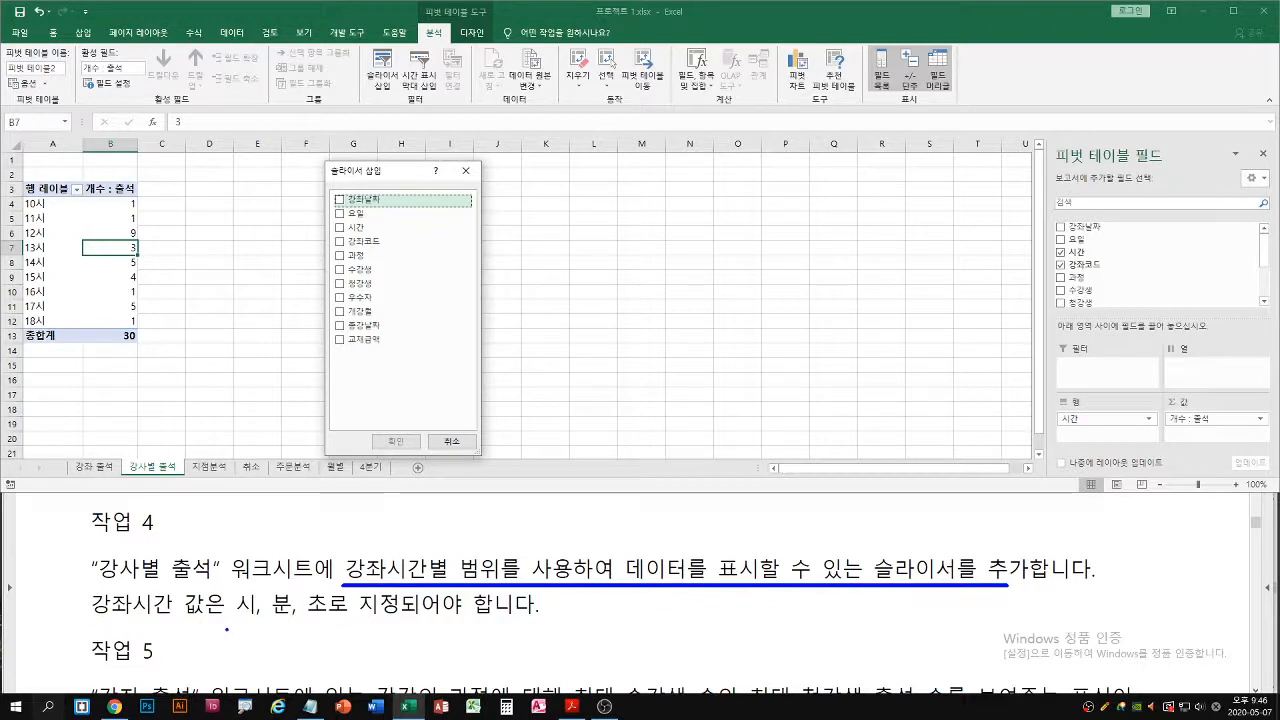
left_click_drag(236, 619, 414, 620)
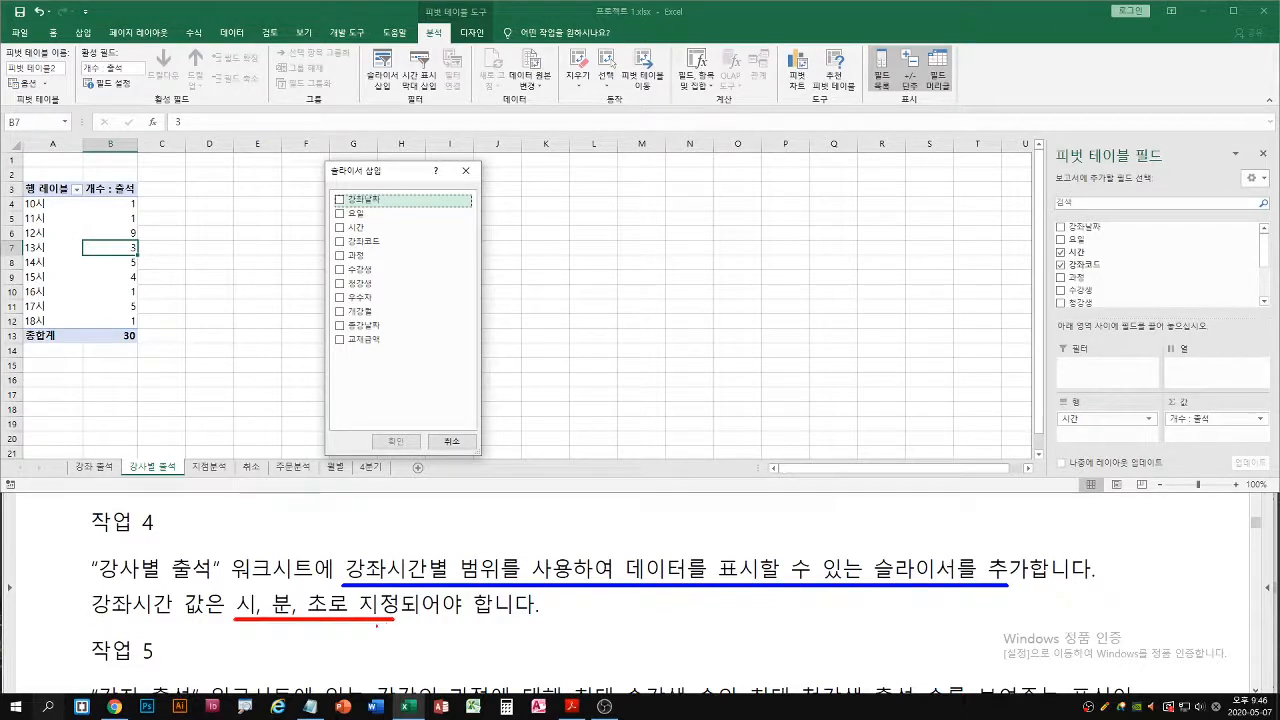
key("Escape")
left_click(339, 229)
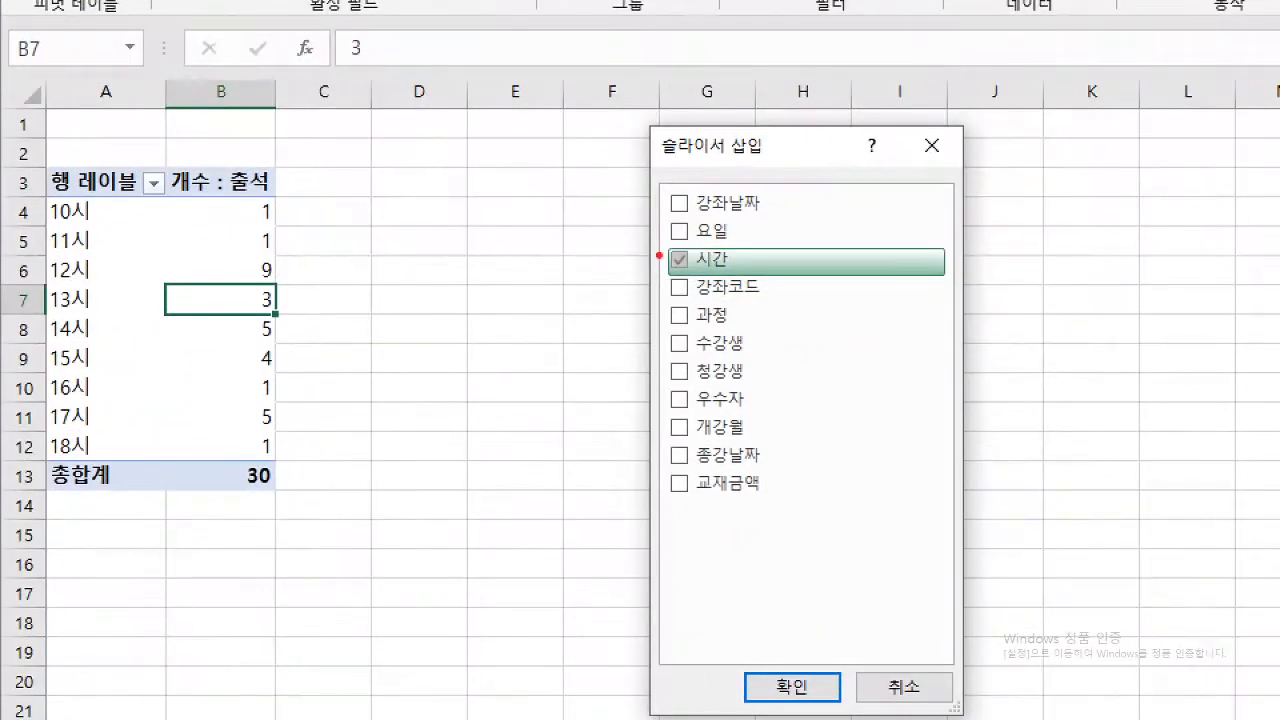
mouse_move(659, 255)
left_mouse_down()
mouse_move(682, 266)
mouse_move(700, 242)
left_mouse_up()
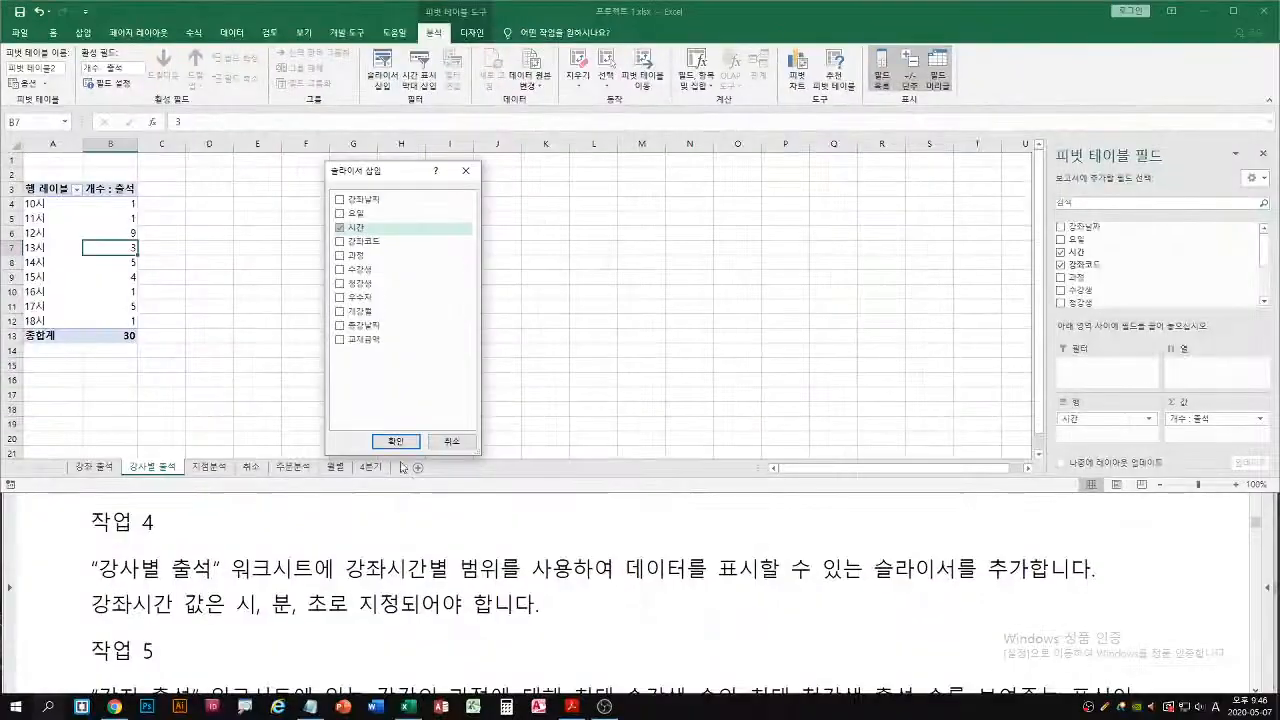
left_click(791, 687)
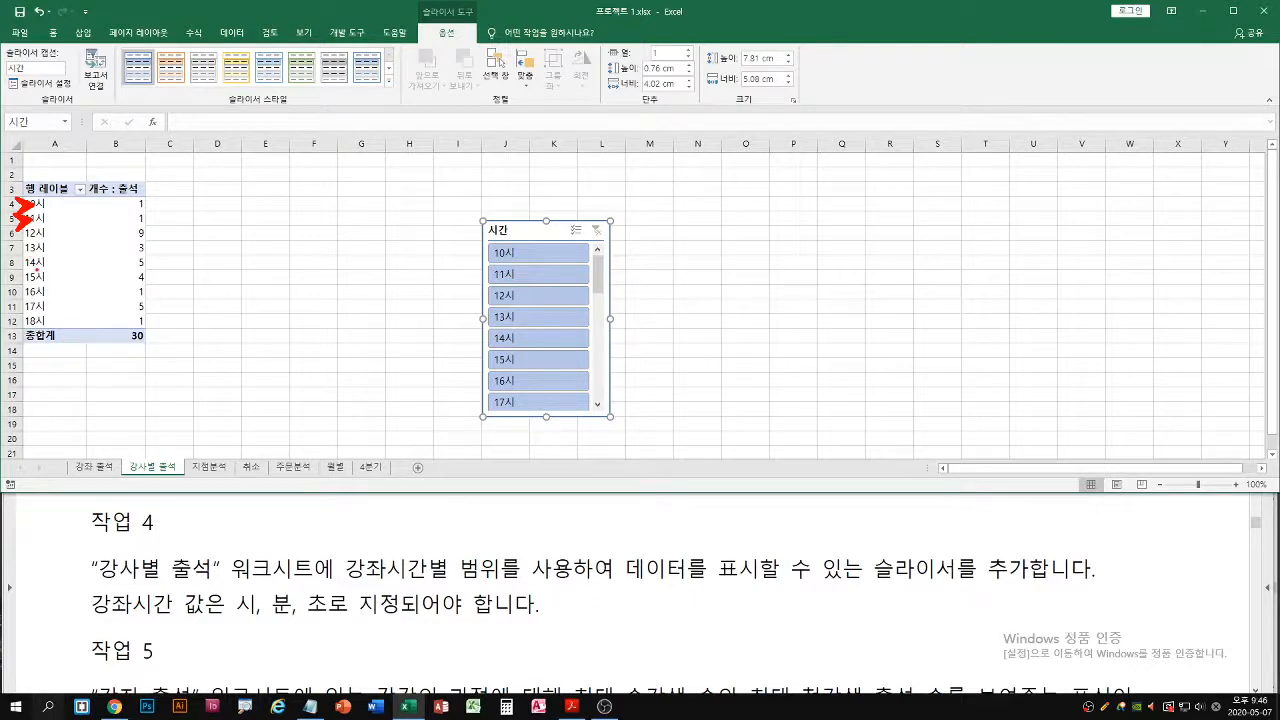
Ungroup the hour row labels in the pivot table so the 시간 values include hours, minutes and seconds
left_click(45, 219)
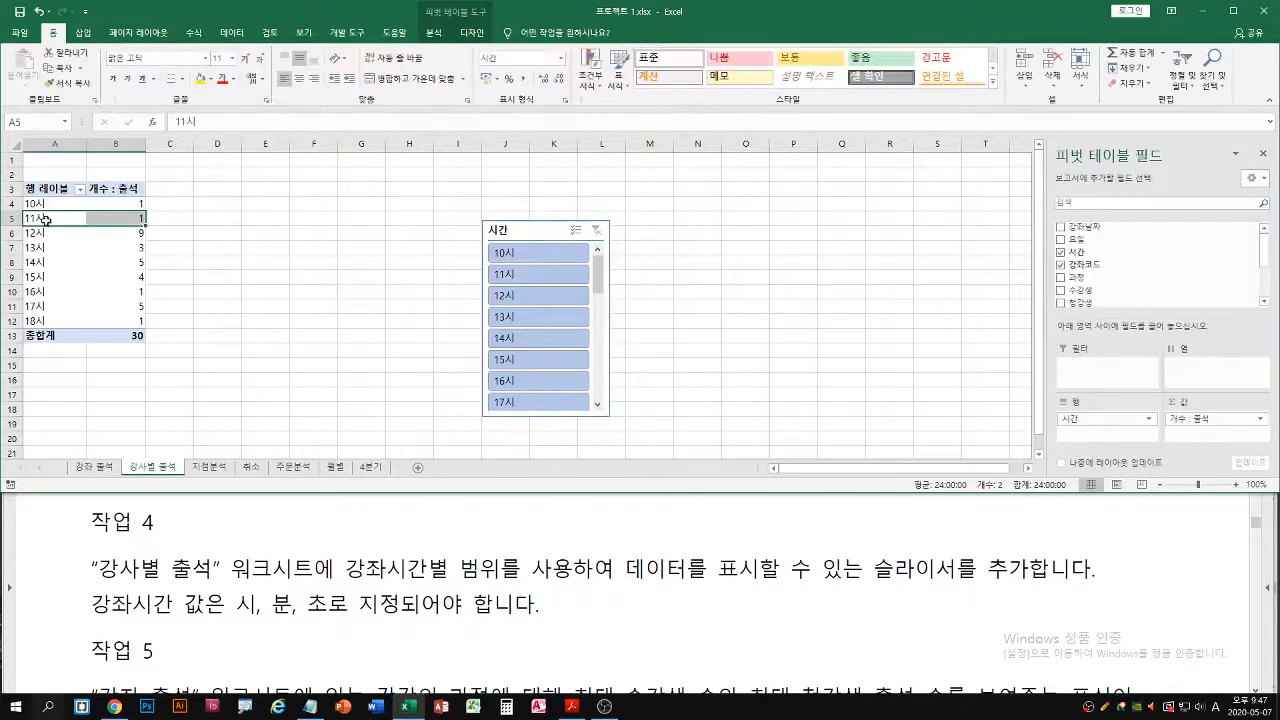
left_click(42, 218)
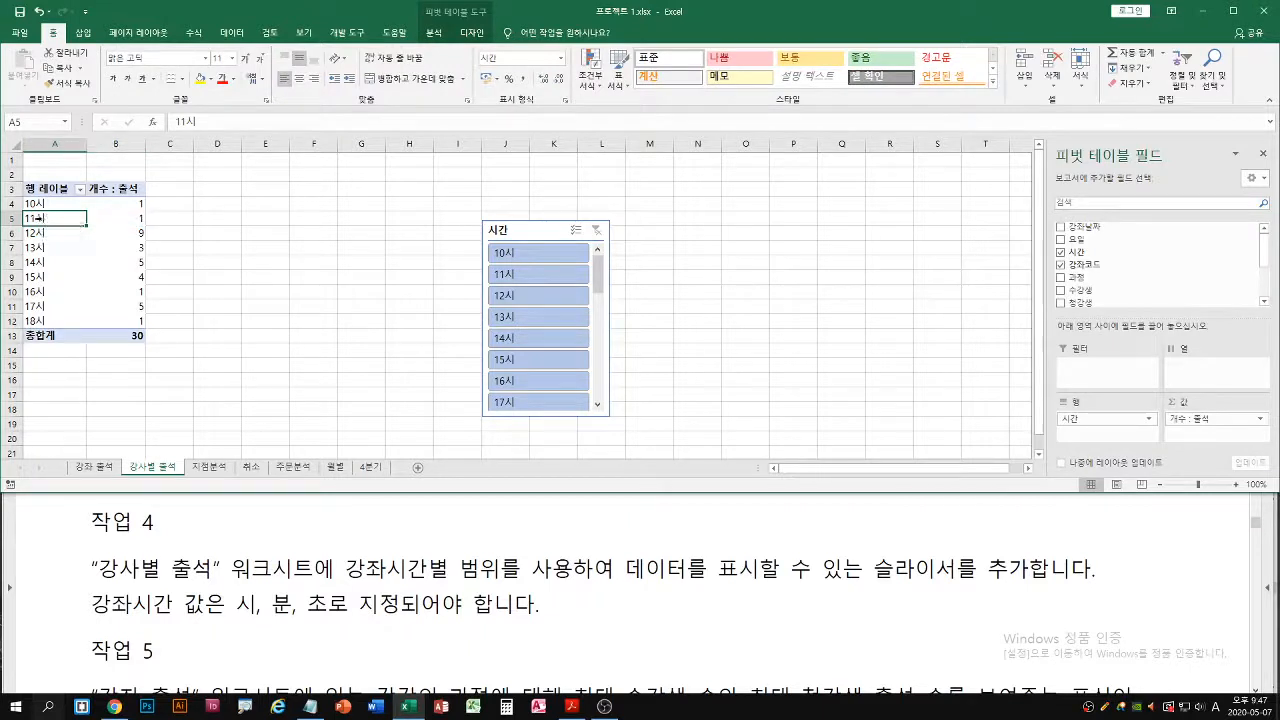
left_click(24, 218)
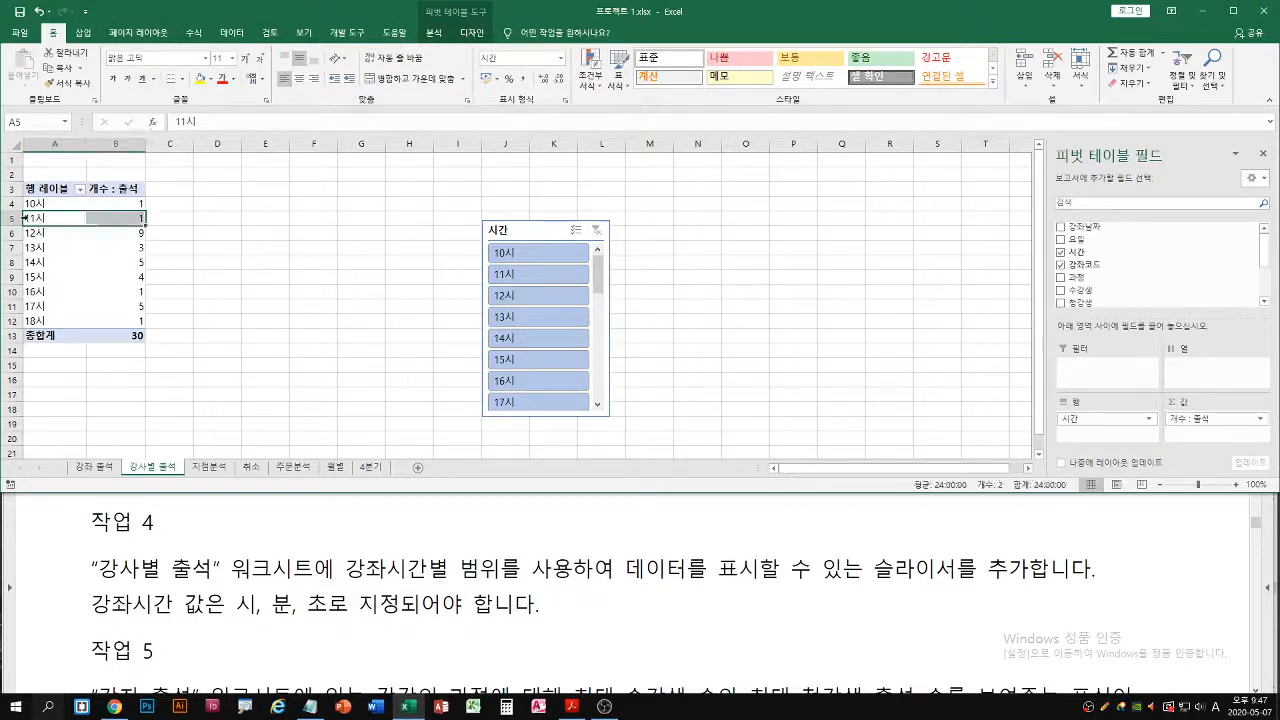
left_click(52, 234)
left_click(40, 218)
left_click(41, 218)
left_click(48, 233)
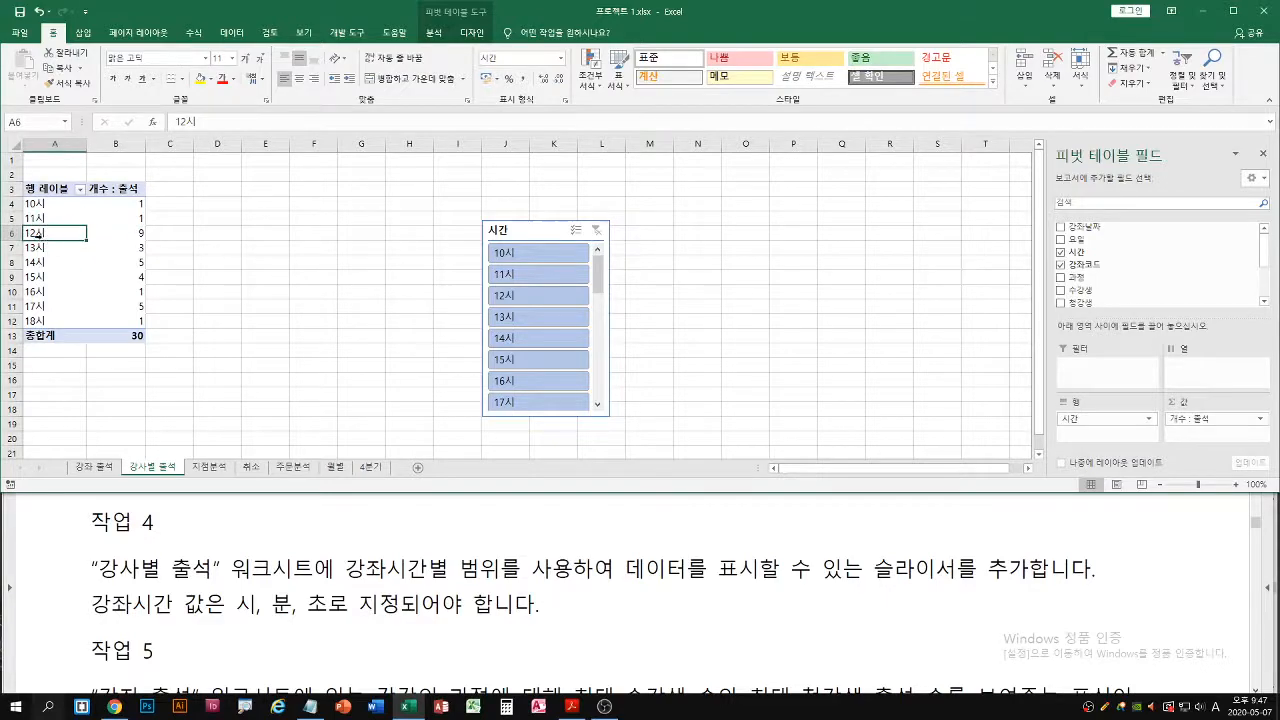
right_click(37, 236)
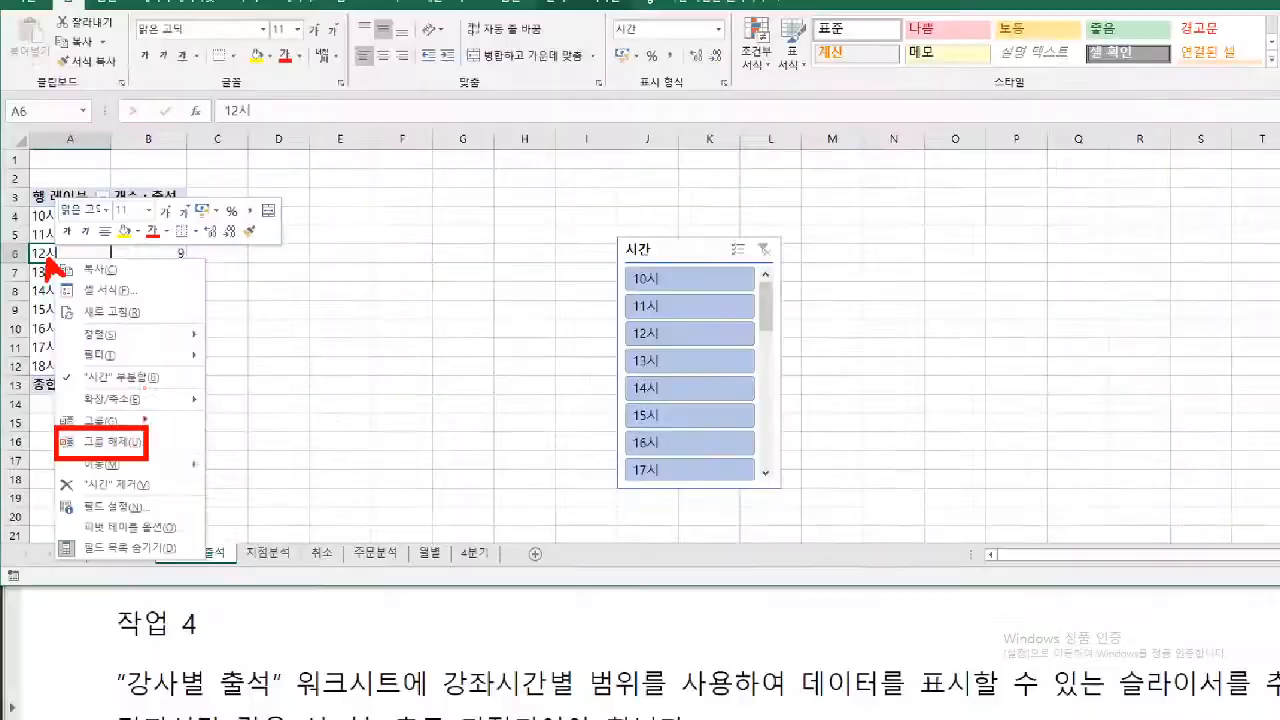
left_click(76, 227)
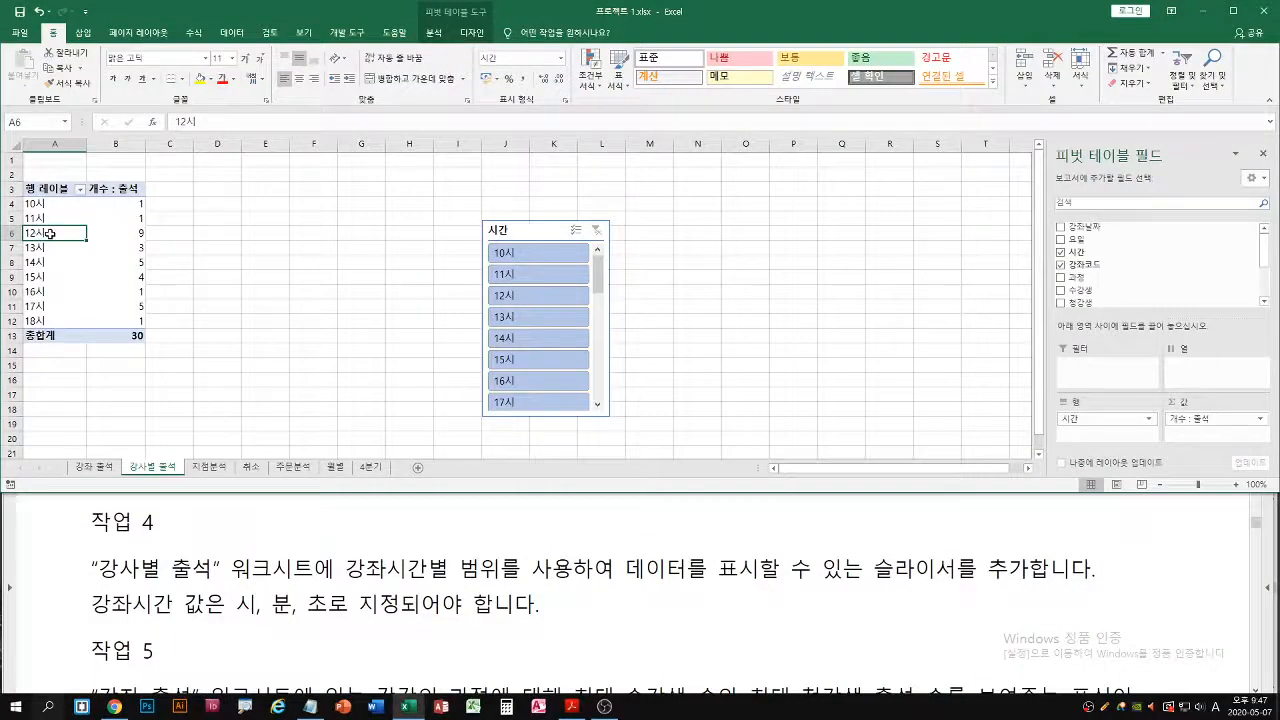
right_click(49, 233)
left_click(95, 375)
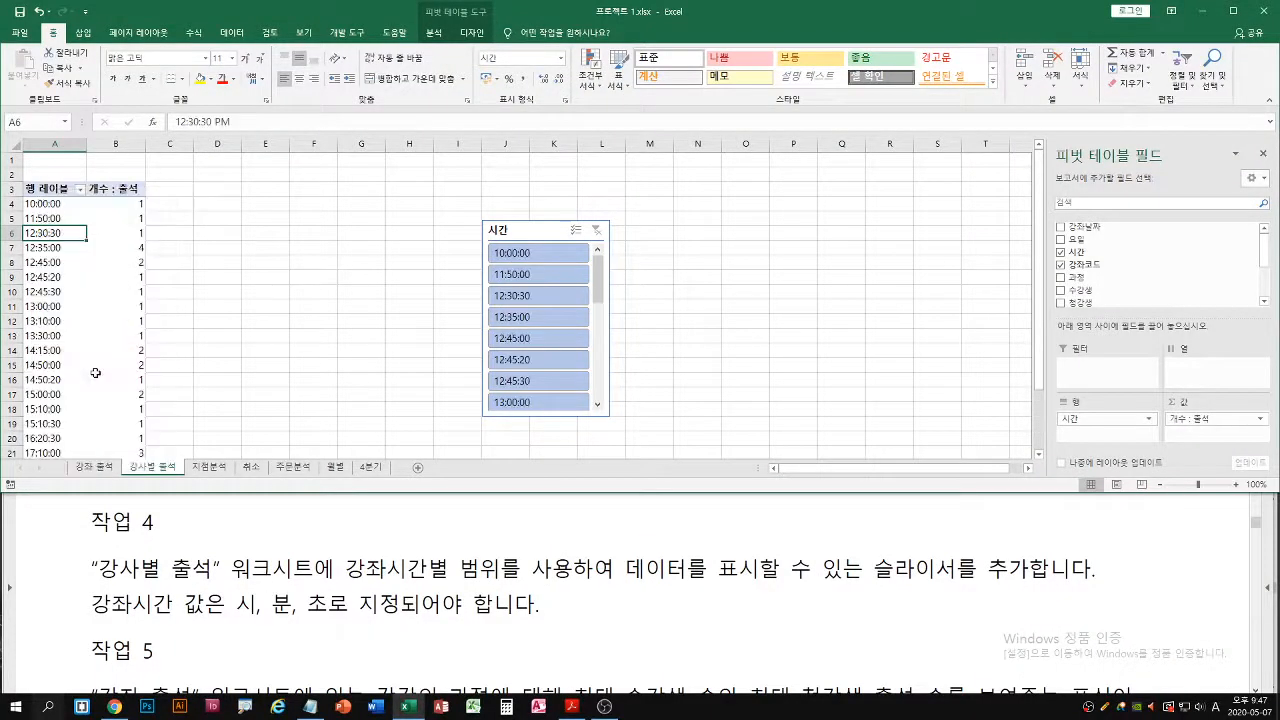
Try grouping the pivot table's time labels by 시 only, and ungroup them again
right_click(35, 233)
left_click(74, 362)
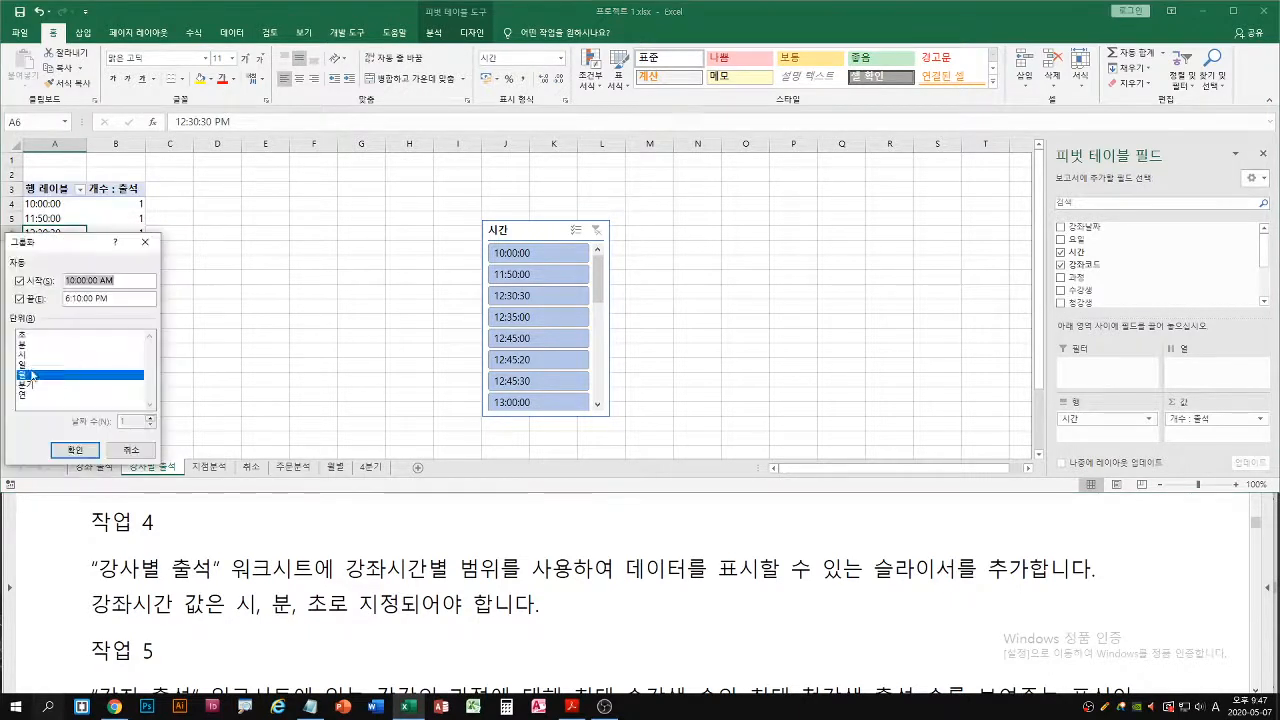
left_click(30, 375)
left_click(28, 354)
left_click(77, 449)
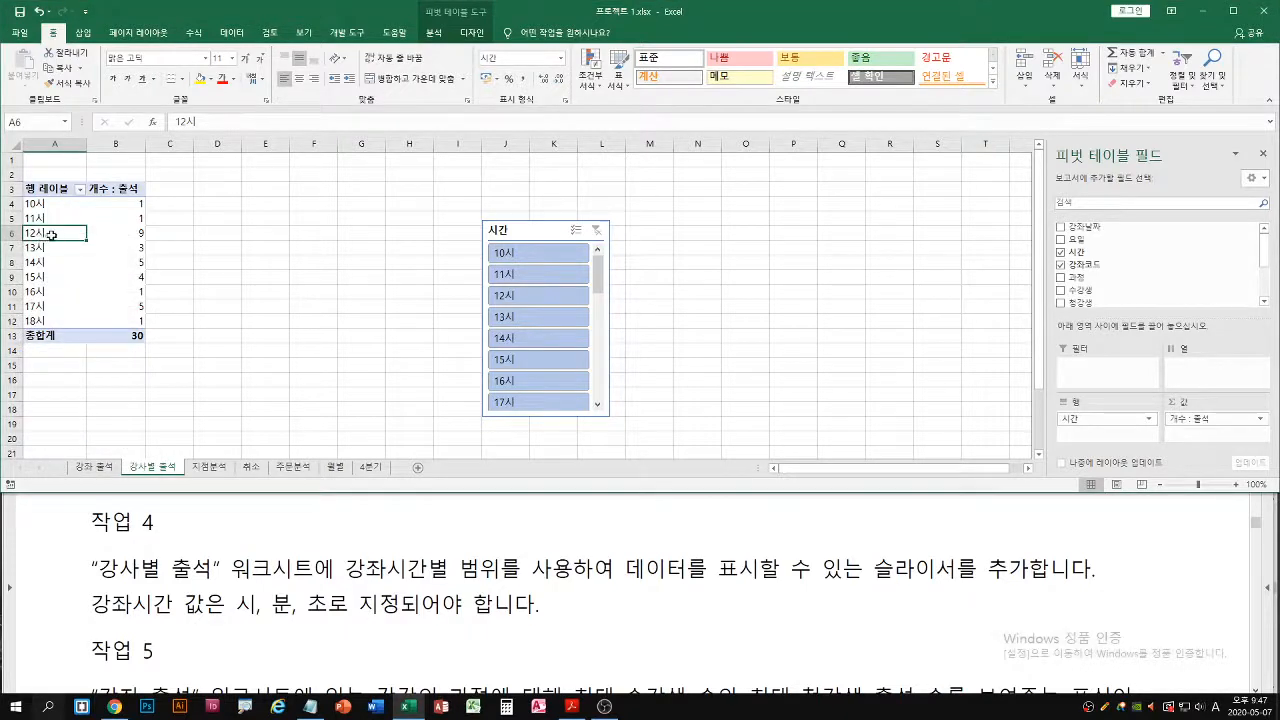
right_click(52, 236)
left_click(97, 382)
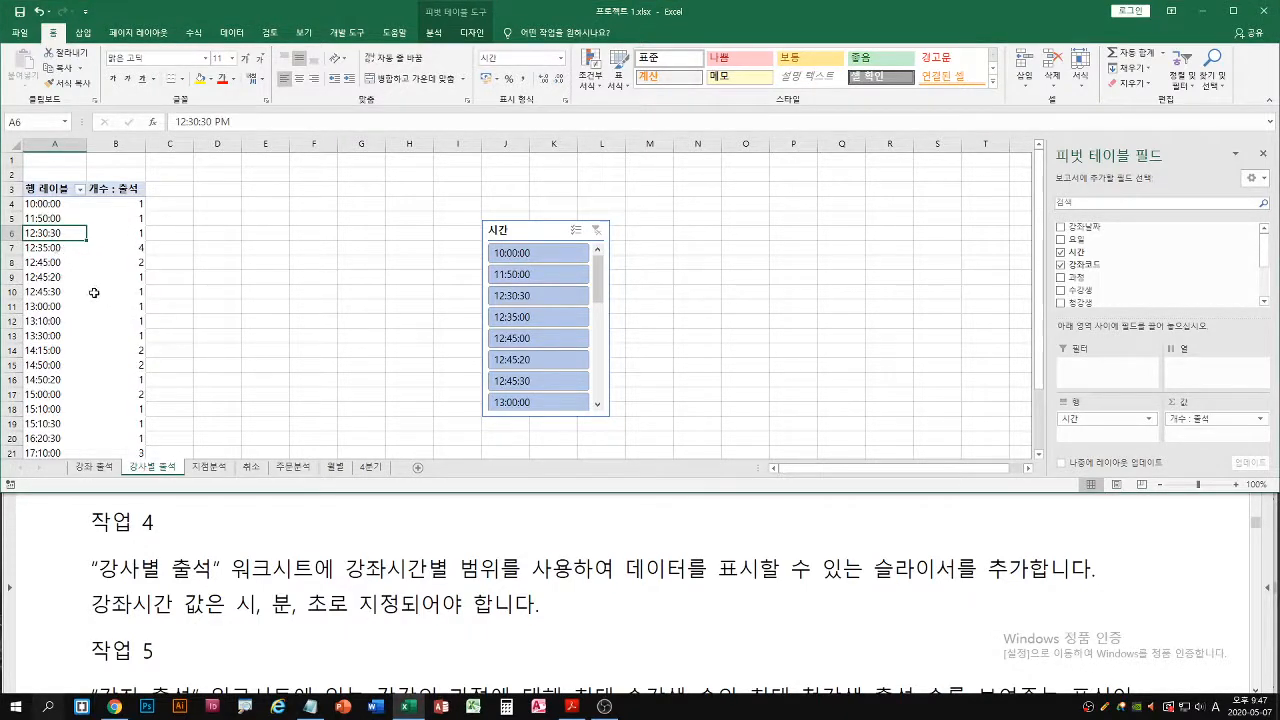
Read 작업 5 in the exam PDF for the required fields and chart type, and return to Excel
left_click(592, 645)
scroll(585, 592, "down", 3)
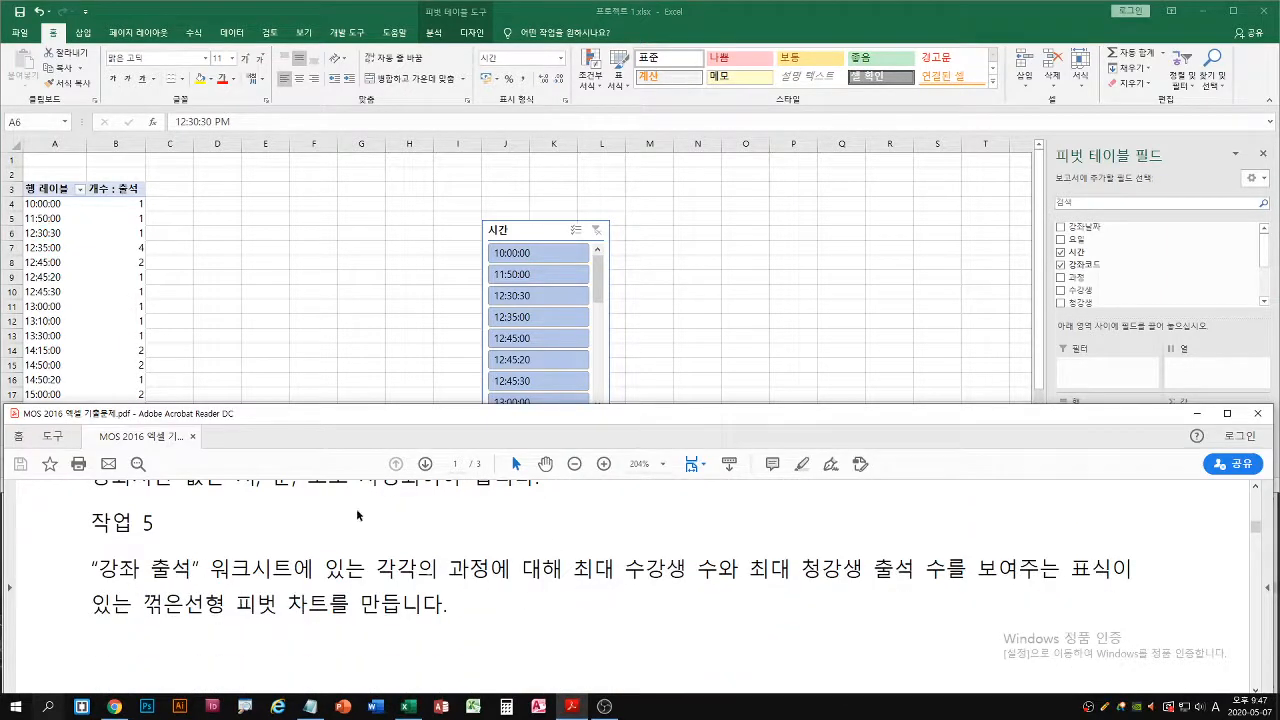
left_click(314, 294)
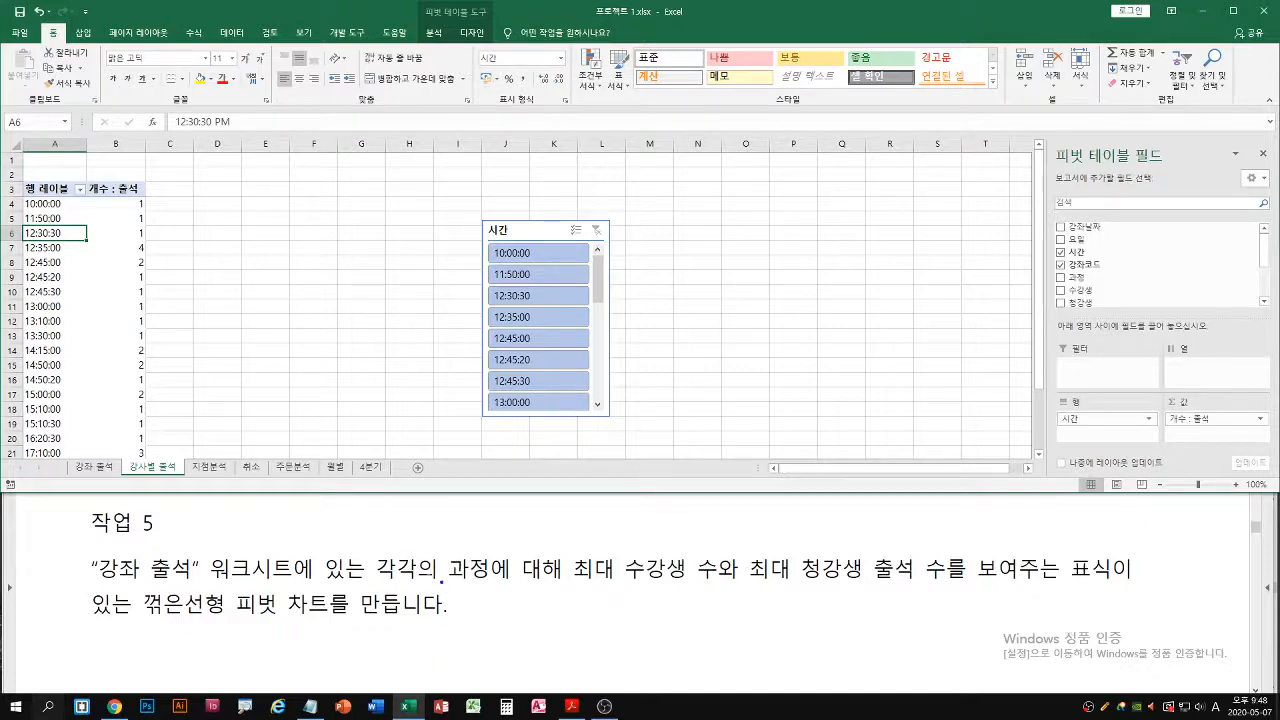
mouse_move(445, 550)
left_mouse_down()
mouse_move(484, 590)
mouse_move(718, 589)
left_mouse_up()
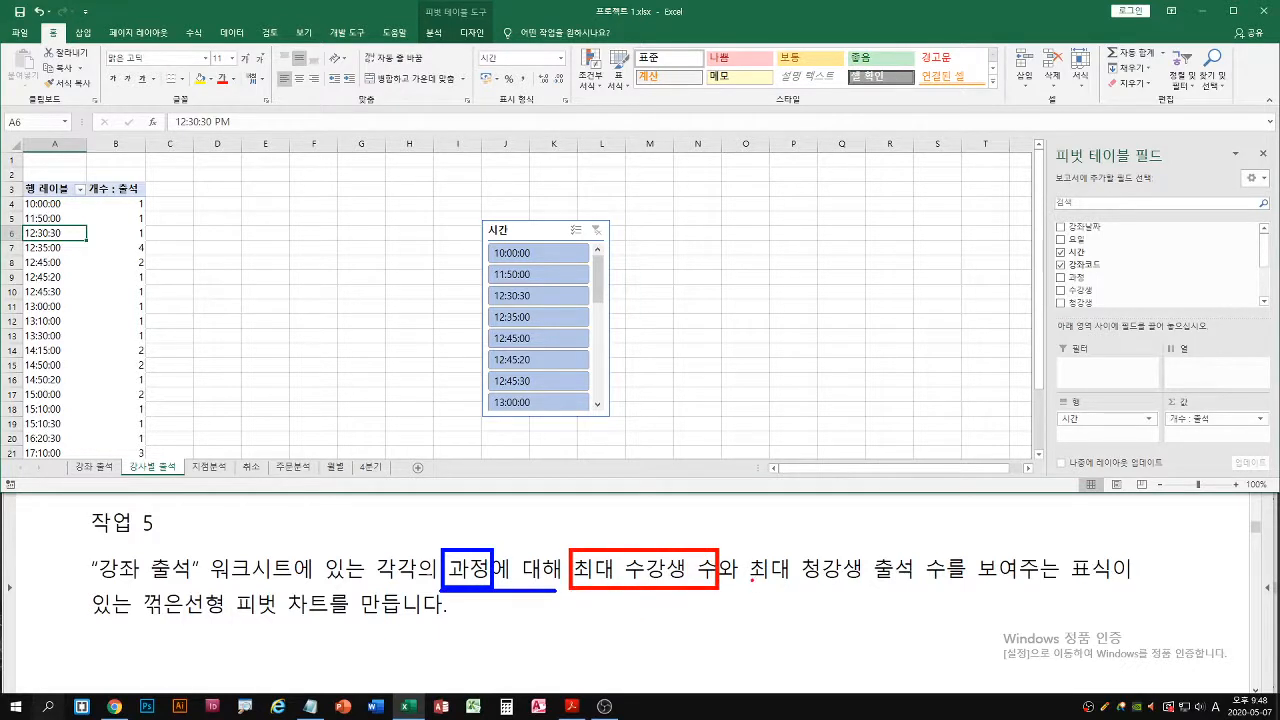
left_click_drag(748, 548, 868, 590)
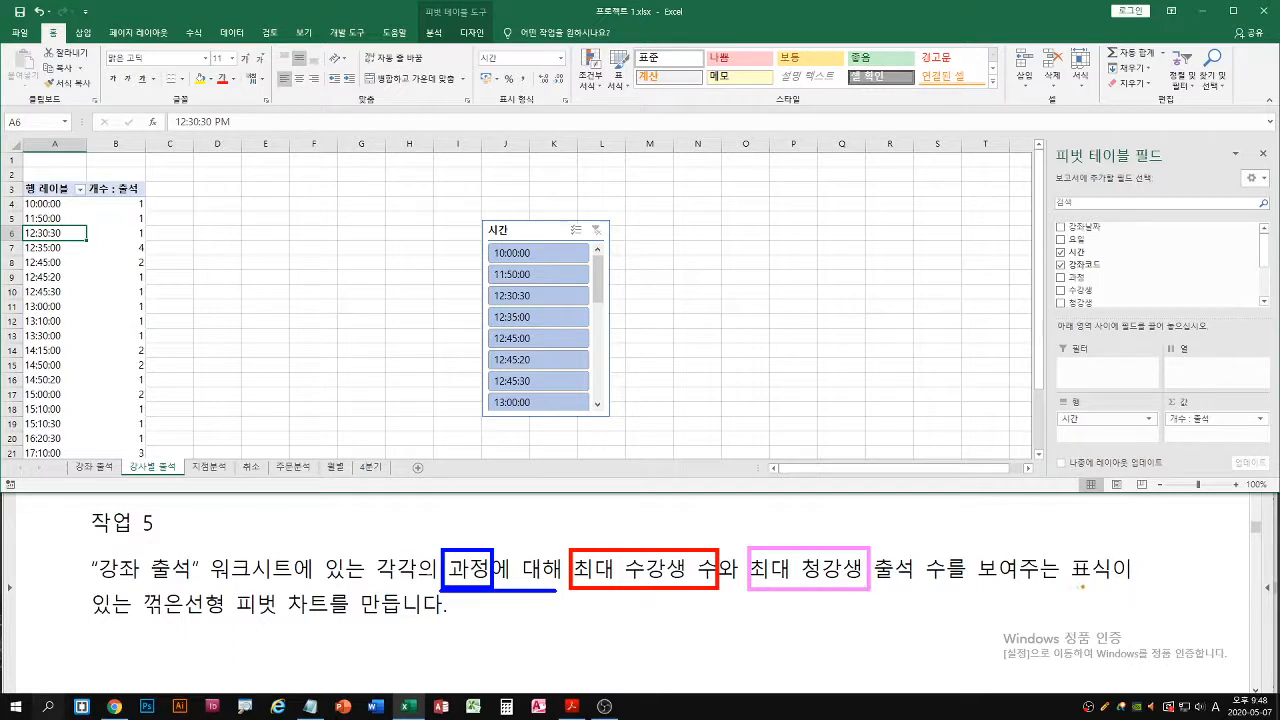
left_click_drag(1068, 583, 1158, 580)
left_click_drag(88, 619, 310, 621)
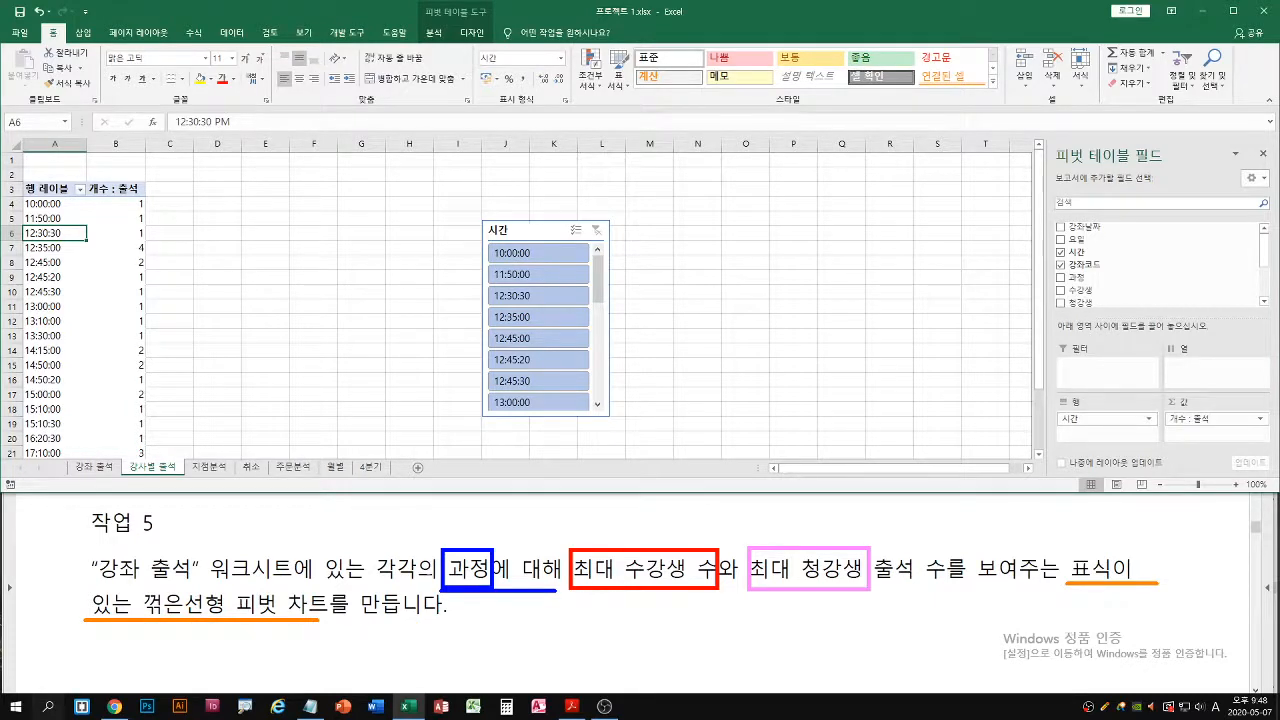
Insert a pivot chart on a new worksheet from the 강좌 출석 data range A1:K31
left_click(95, 467)
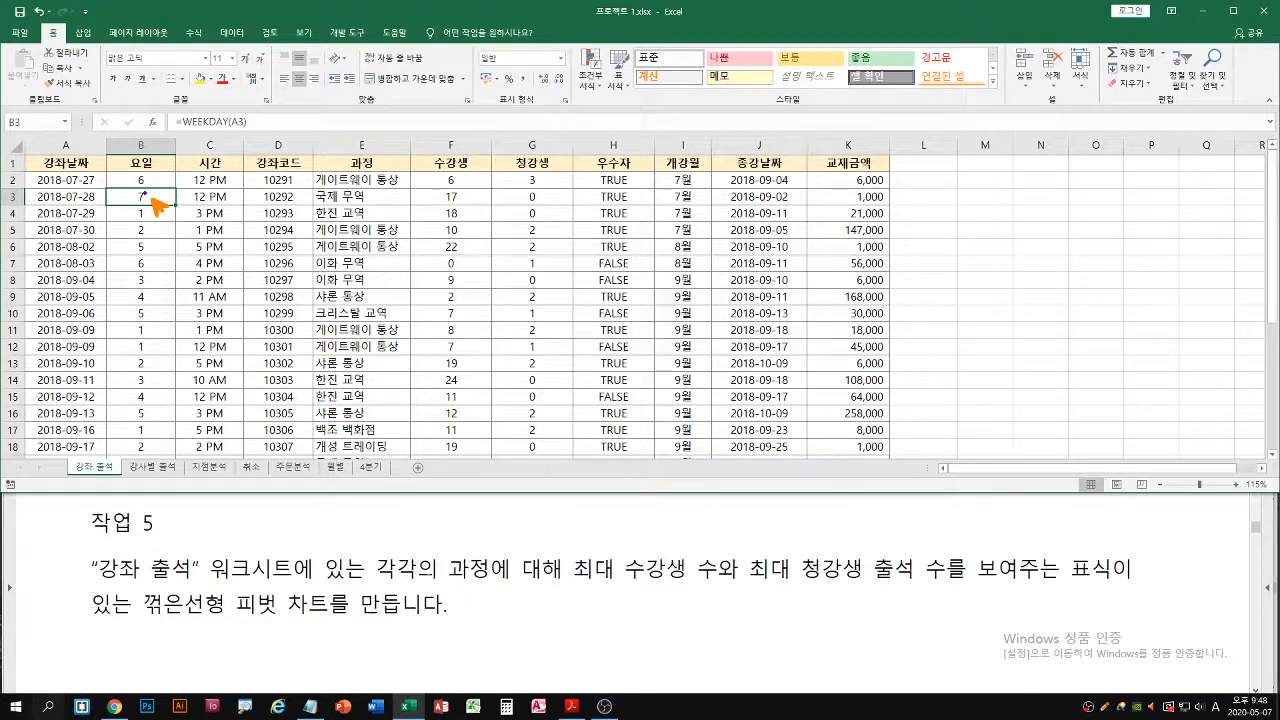
left_click(83, 32)
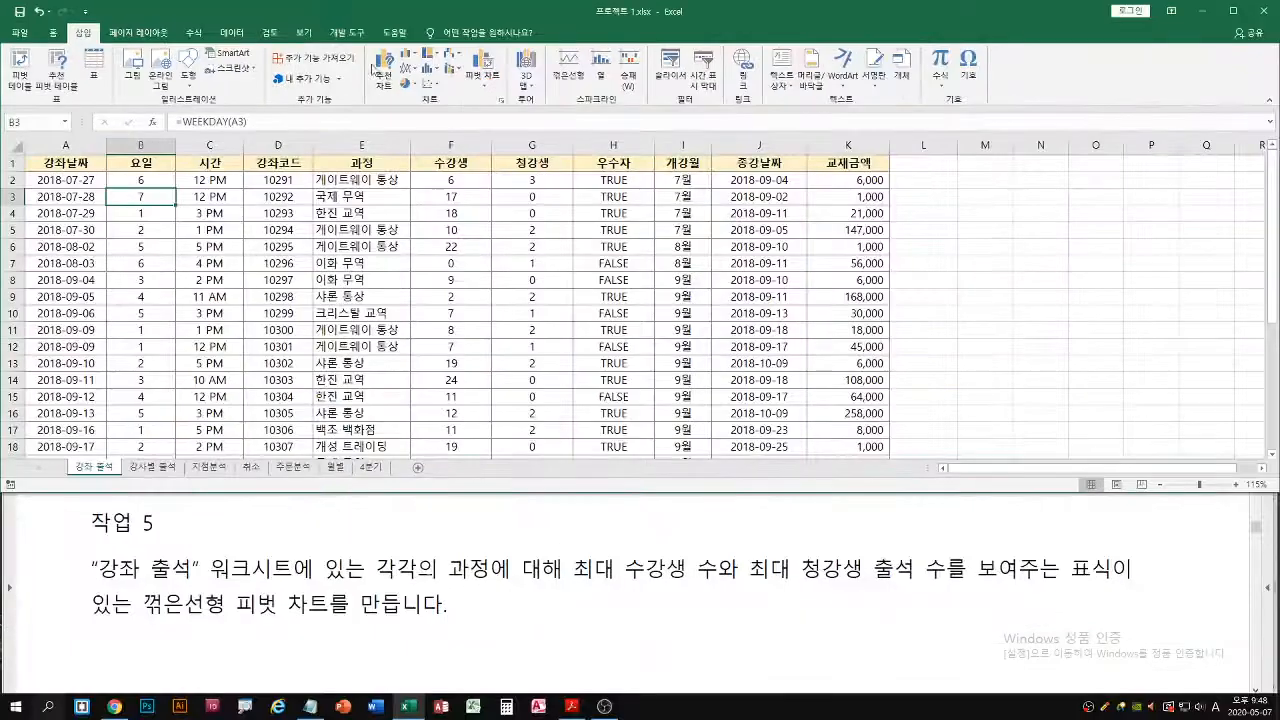
left_click(486, 89)
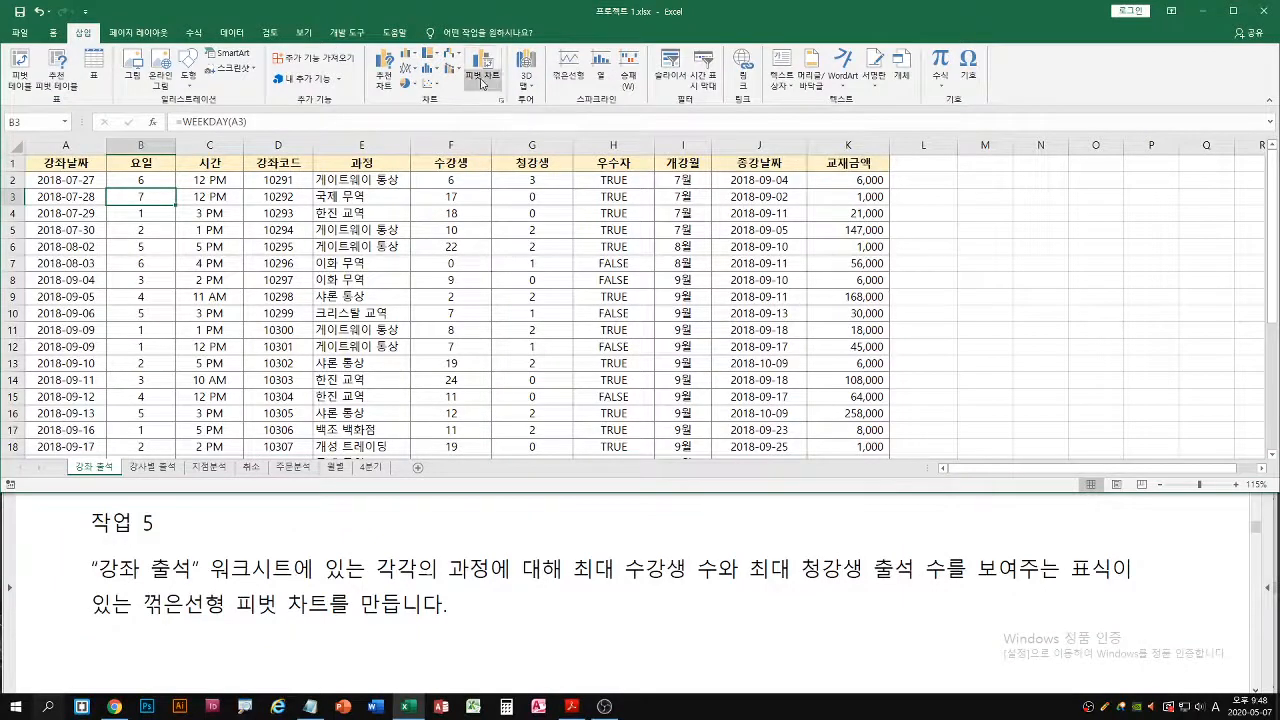
left_click(655, 160)
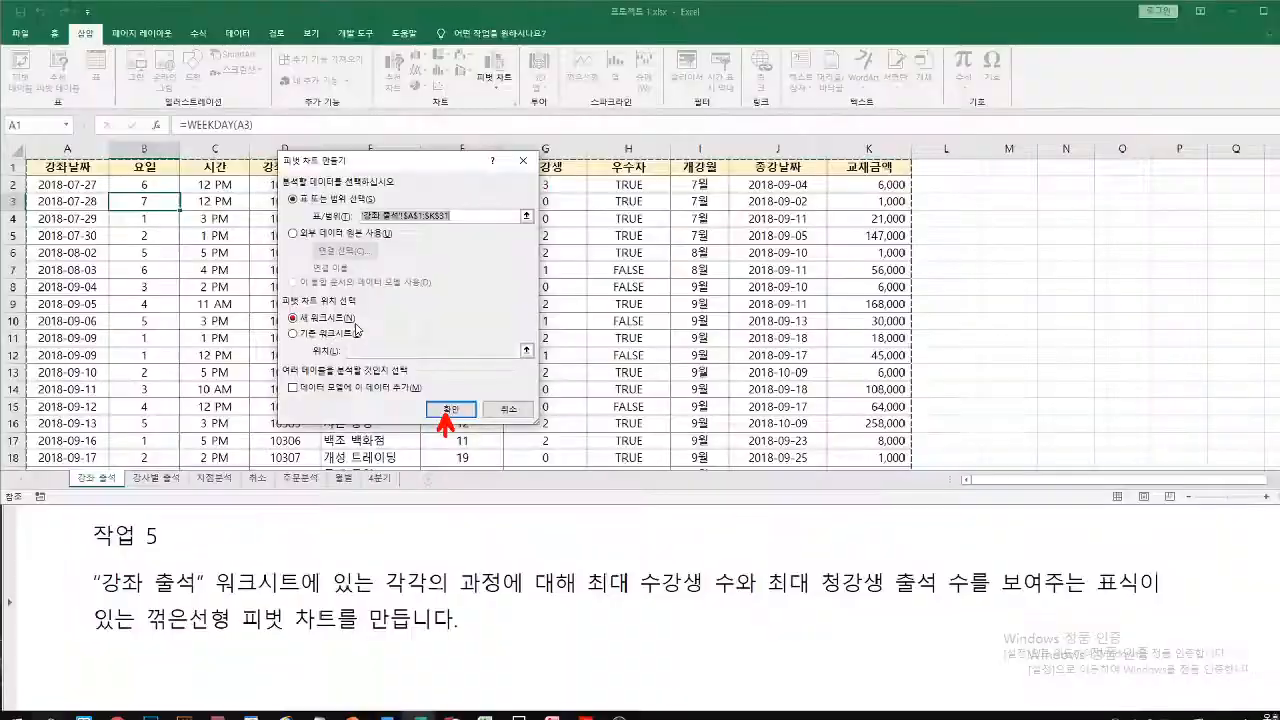
left_click(846, 537)
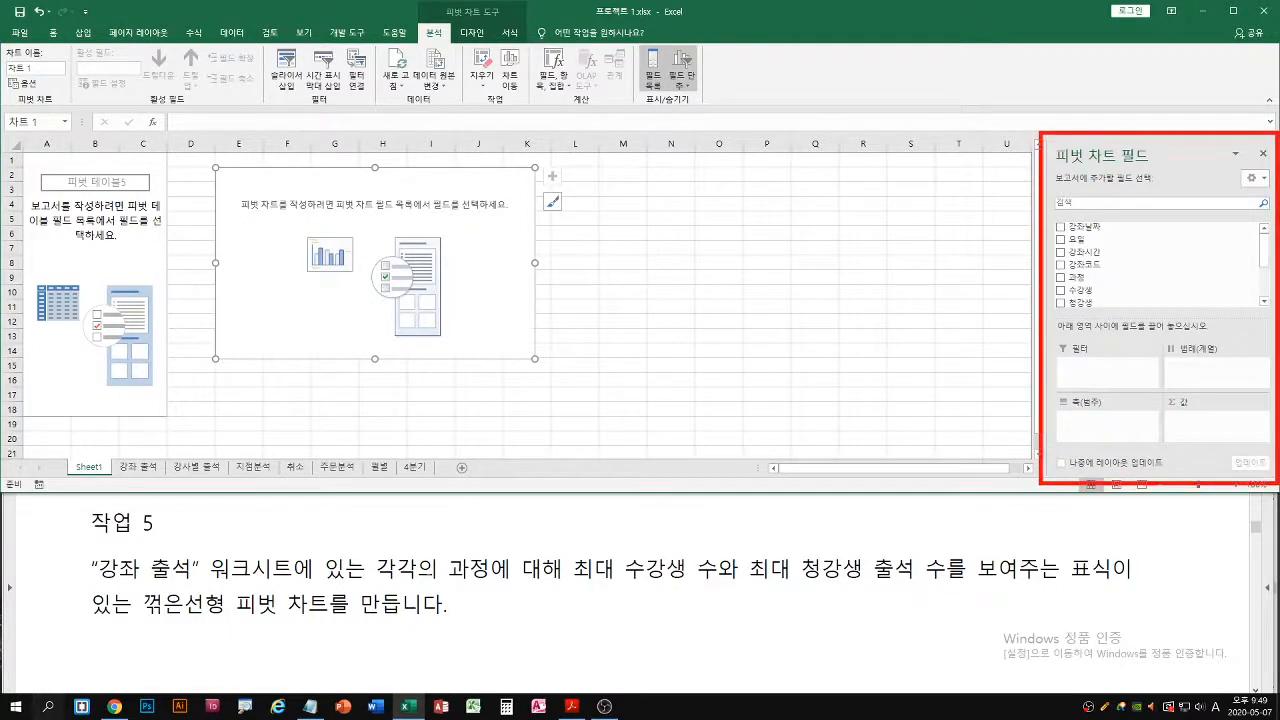
Hide the pivot chart's field list and display it again
left_click(1265, 156)
right_click(480, 250)
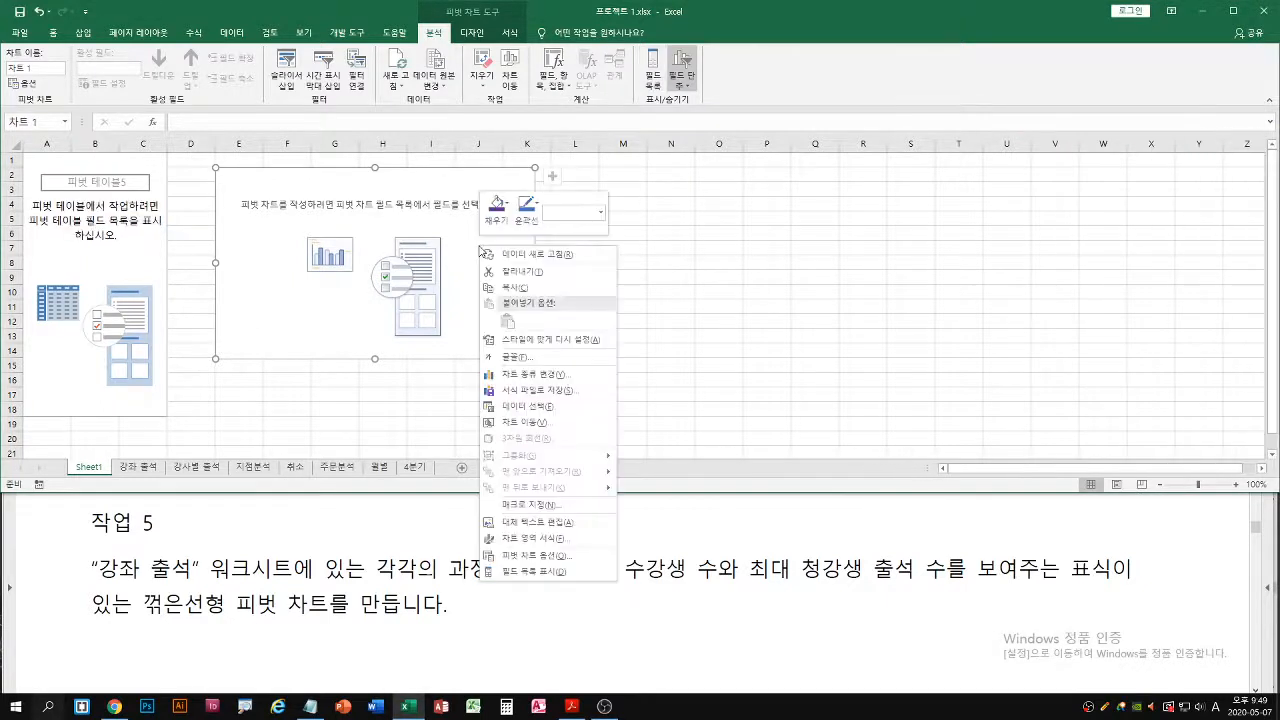
left_click(532, 571)
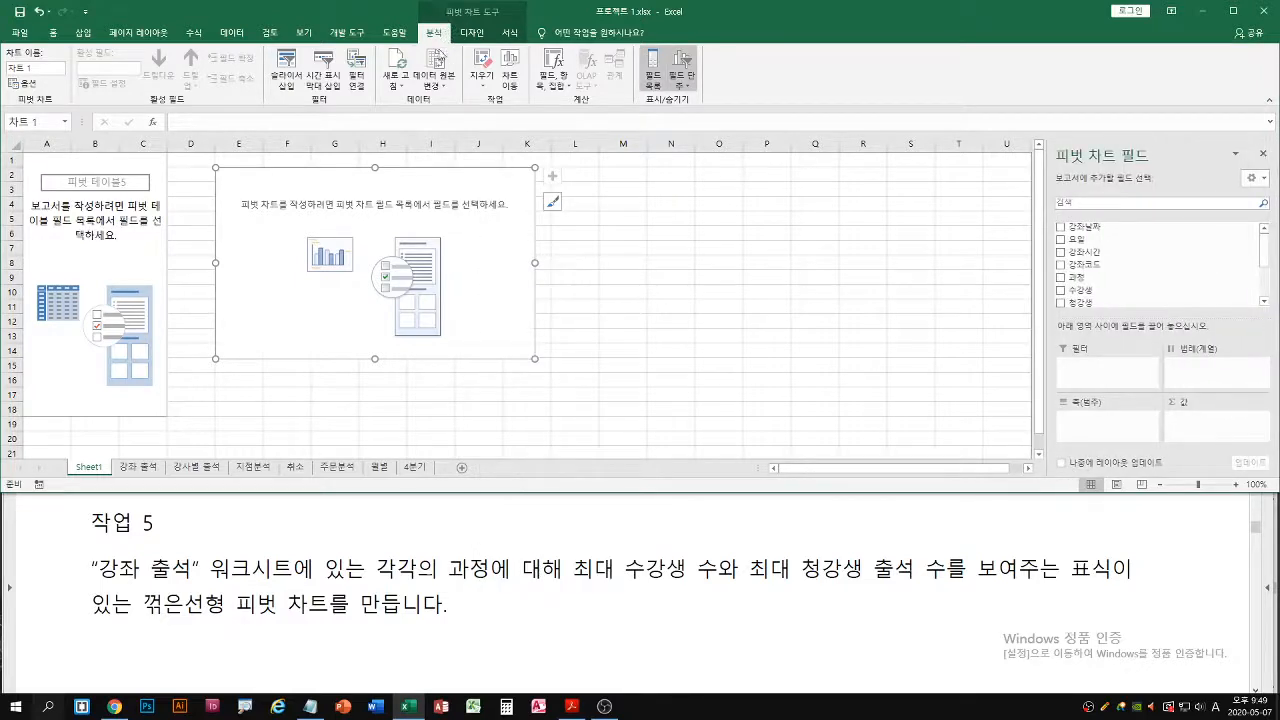
left_click(652, 75)
left_click(652, 75)
mouse_move(444, 552)
left_mouse_down()
mouse_move(490, 582)
mouse_move(688, 583)
left_mouse_up()
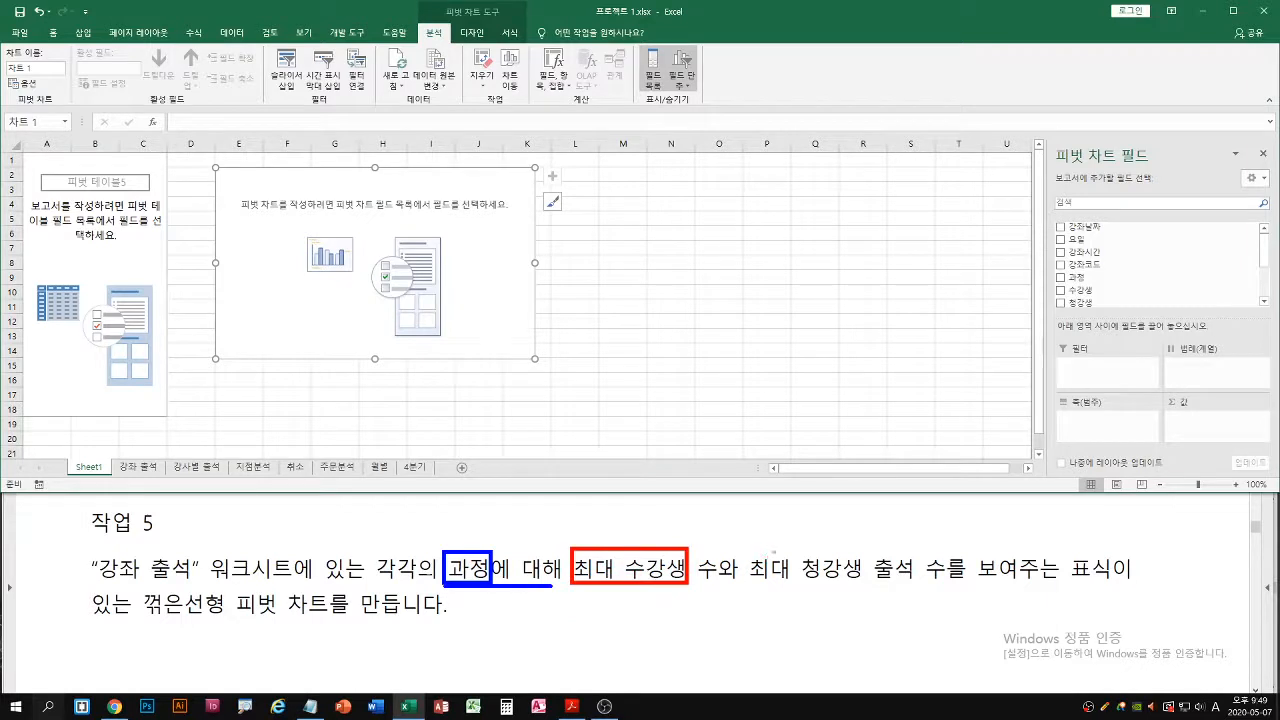
left_click_drag(745, 548, 864, 585)
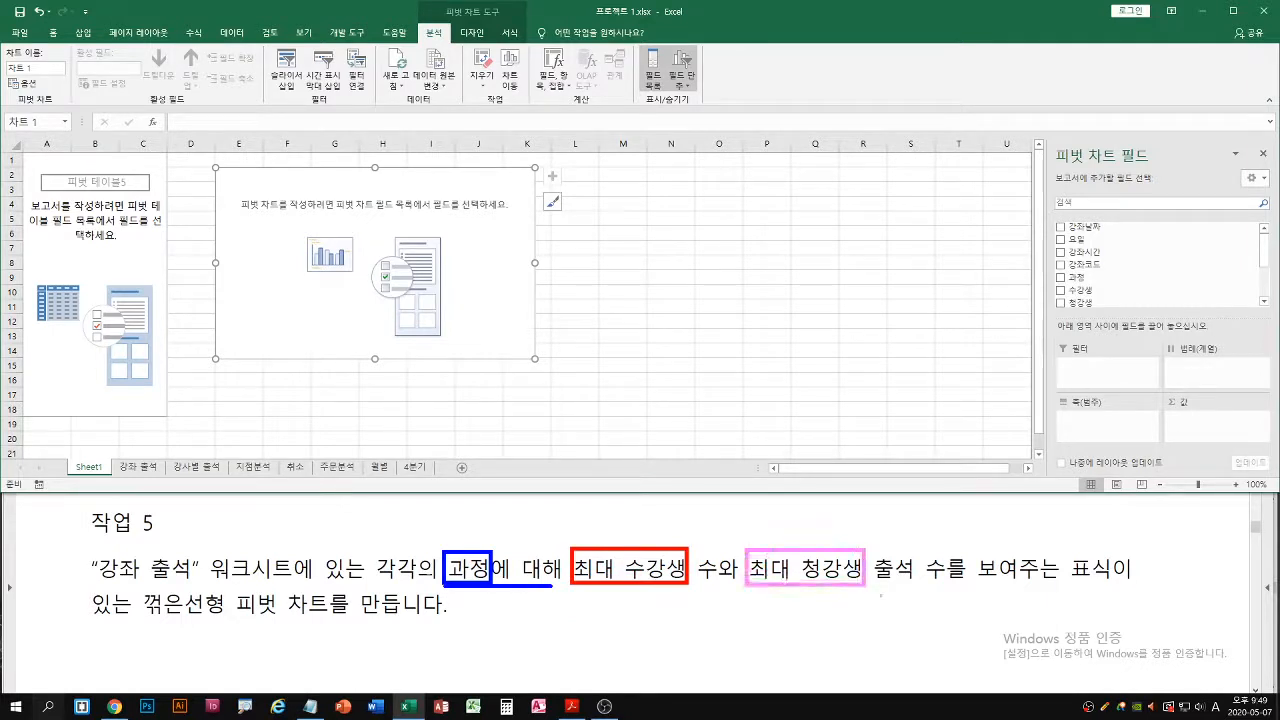
left_click_drag(1074, 585, 1147, 580)
left_click_drag(86, 624, 327, 621)
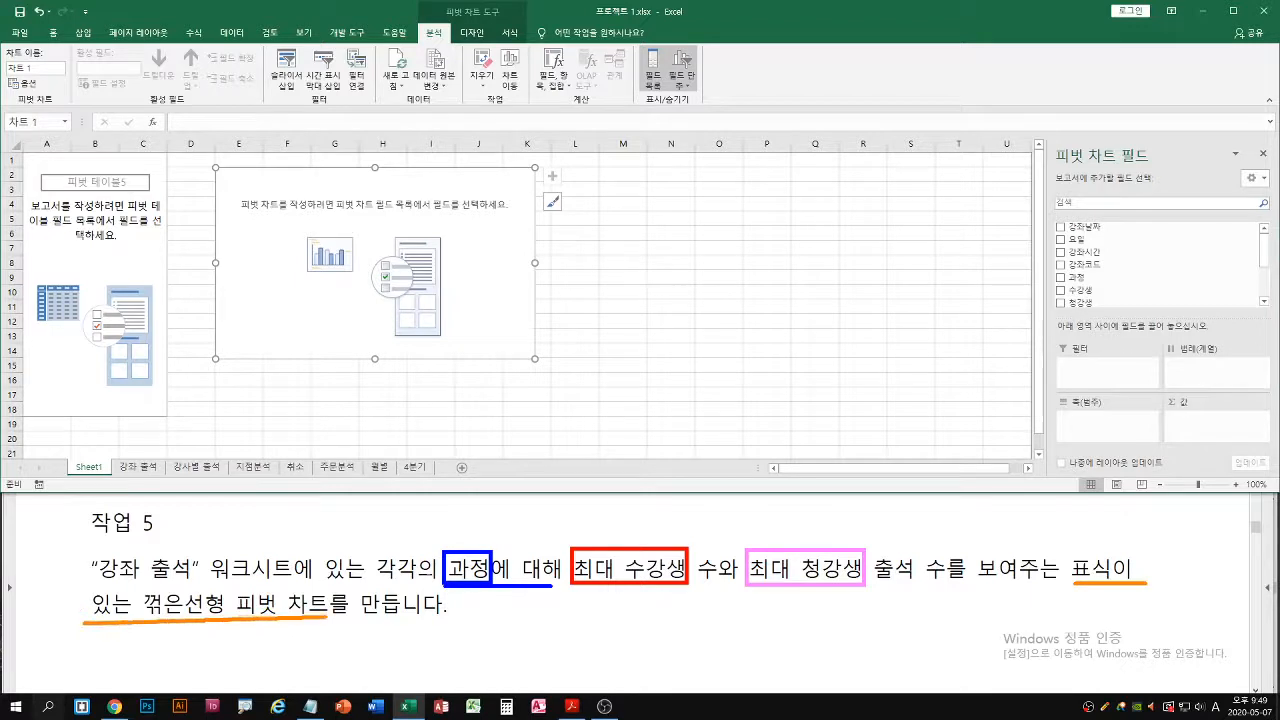
left_click_drag(495, 323, 245, 328)
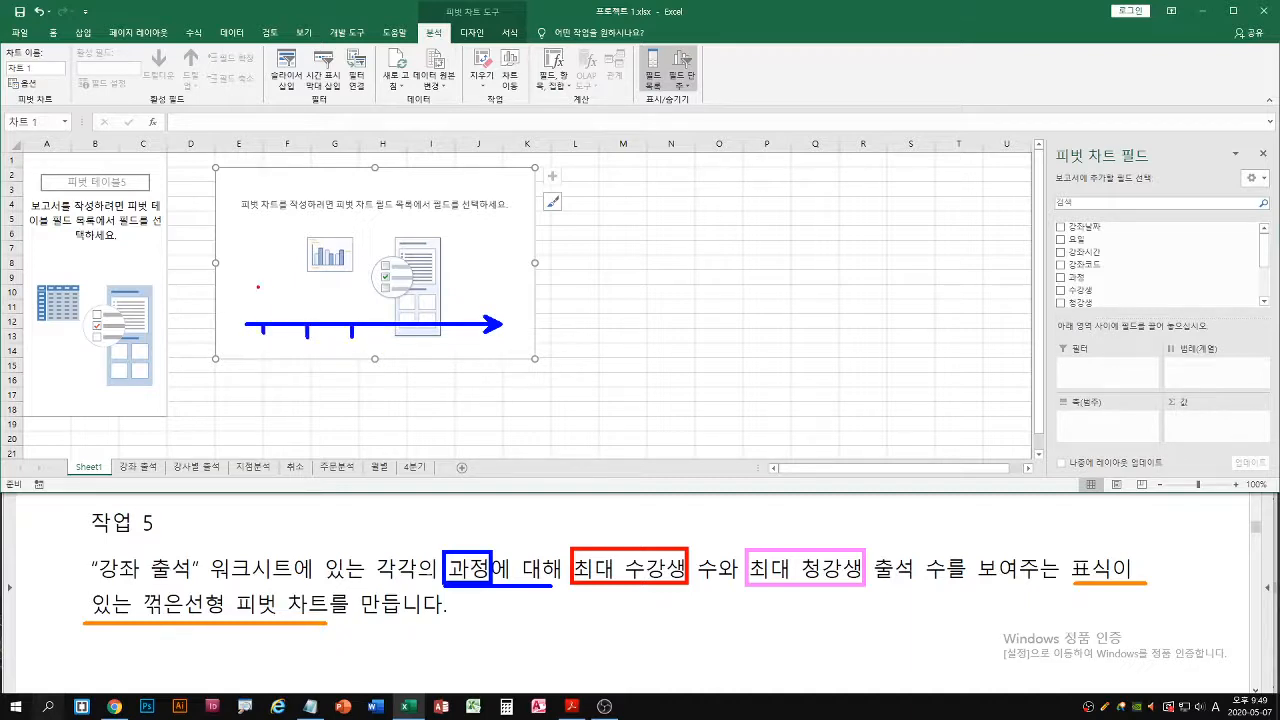
mouse_move(258, 287)
left_mouse_down()
mouse_move(271, 325)
mouse_move(285, 320)
left_mouse_up()
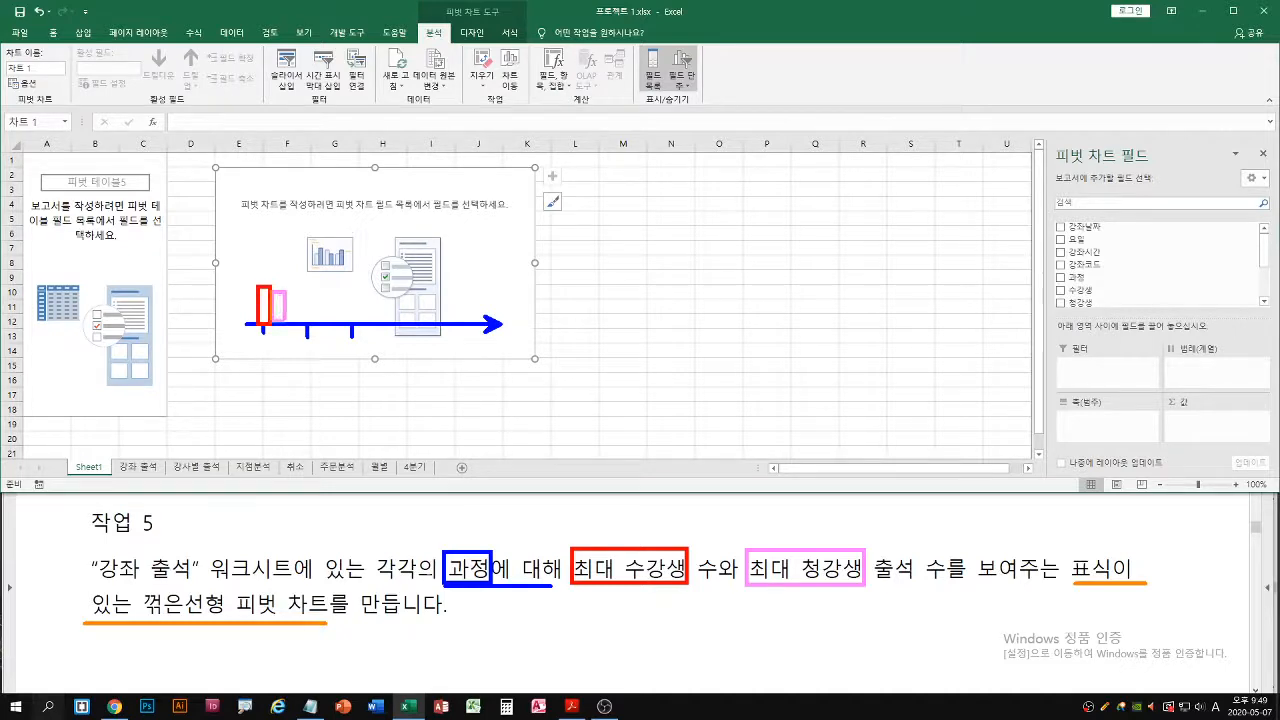
key("Escape")
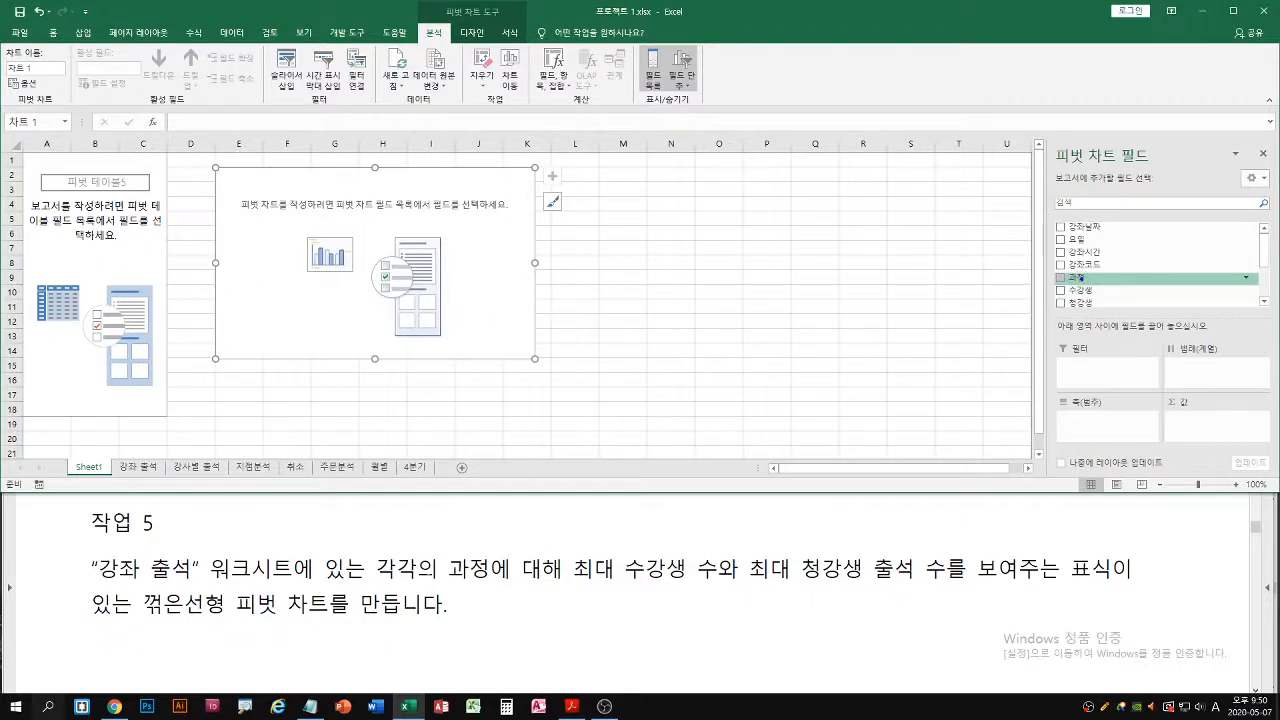
Place the 과정 field in the pivot chart's 축(범주) area
left_click_drag(1081, 277, 1080, 427)
key("Escape")
left_click_drag(1085, 277, 1104, 424)
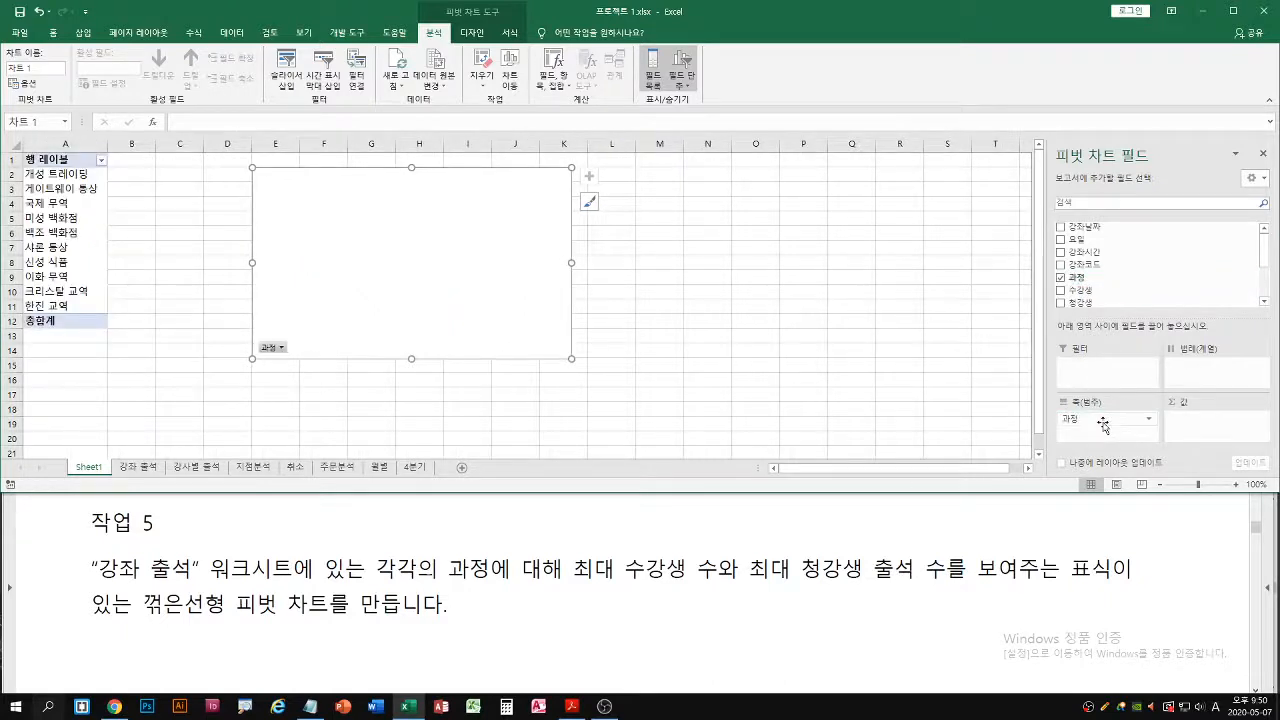
left_click_drag(1081, 277, 1080, 415)
left_click_drag(542, 318, 290, 318)
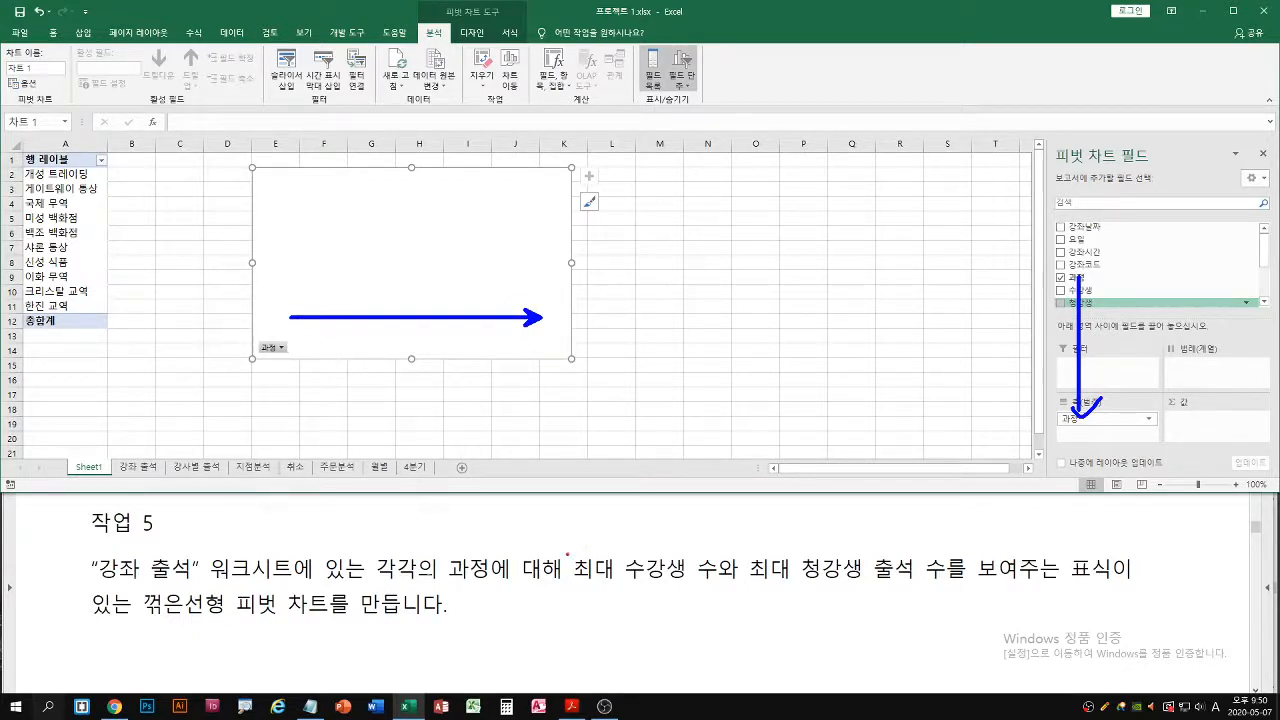
left_click_drag(569, 549, 691, 585)
key("Escape")
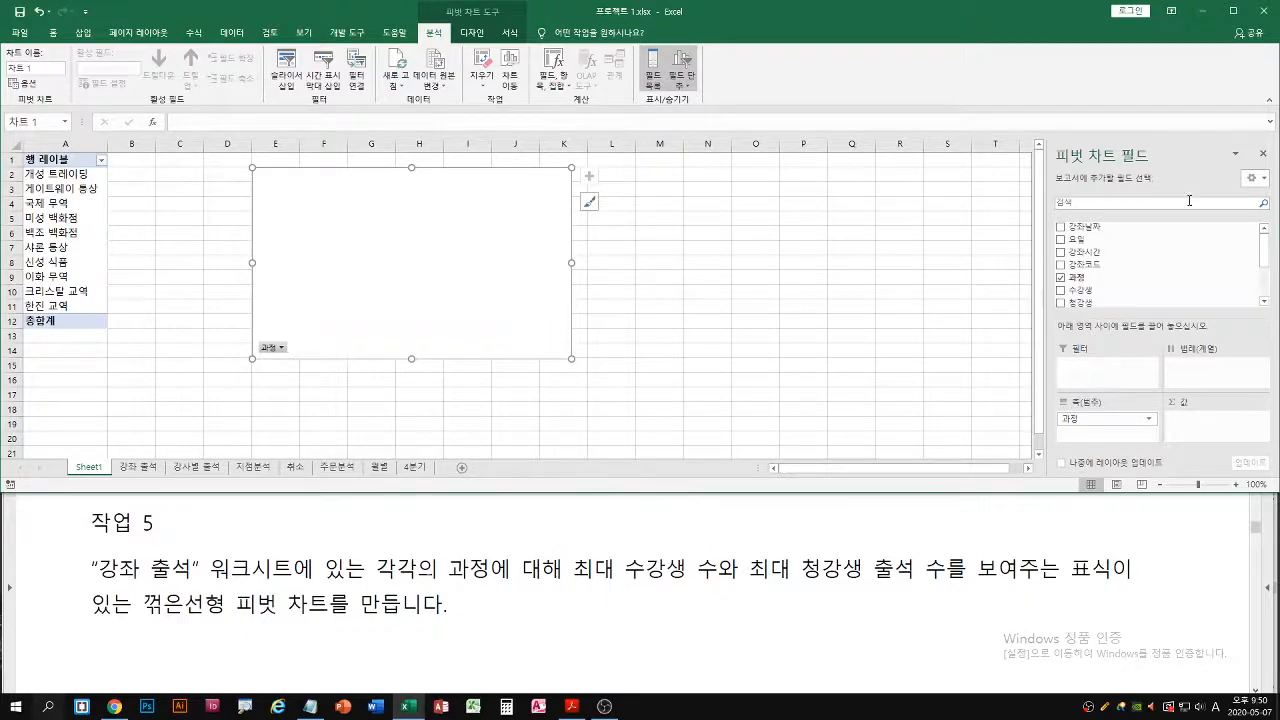
key("ctrl+1")
left_click(1028, 360)
mouse_move(906, 332)
left_mouse_down()
mouse_move(1116, 592)
mouse_move(1134, 566)
left_mouse_up()
key("Escape")
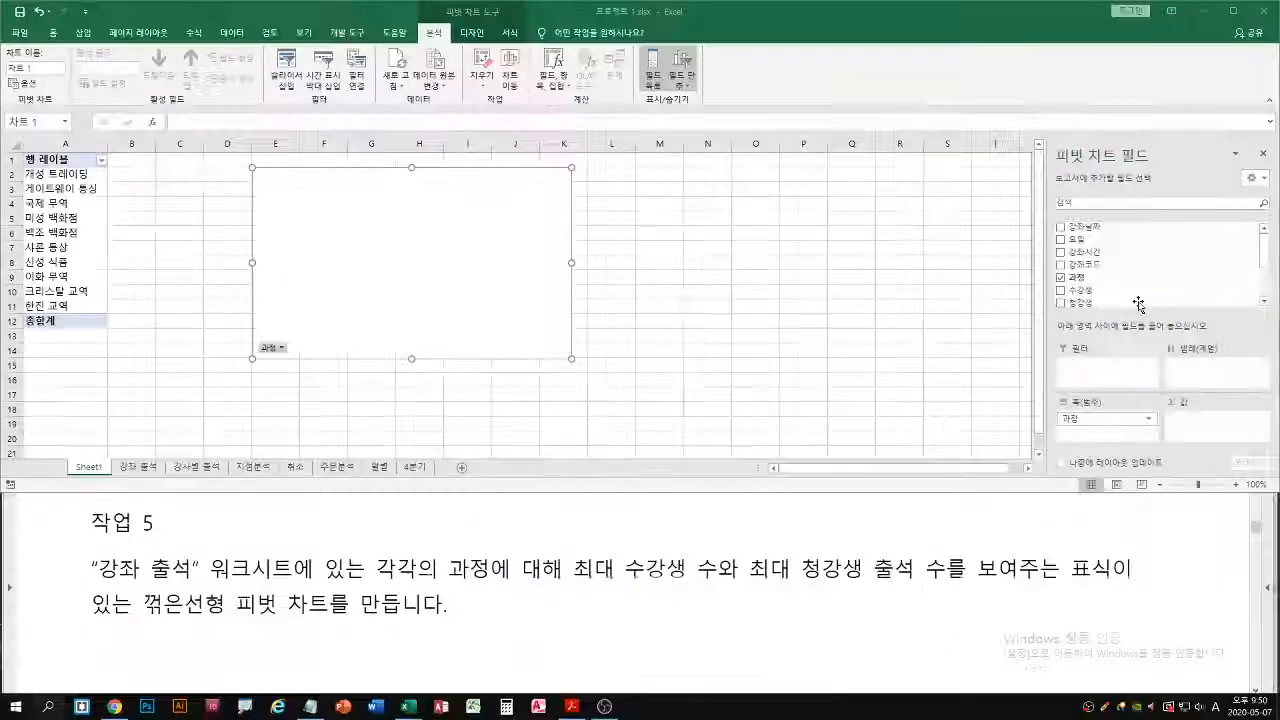
Add the 수강생 and 청강생 fields to the pivot chart's 값 area, maximizing the Excel window
left_click_drag(1089, 293, 1200, 426)
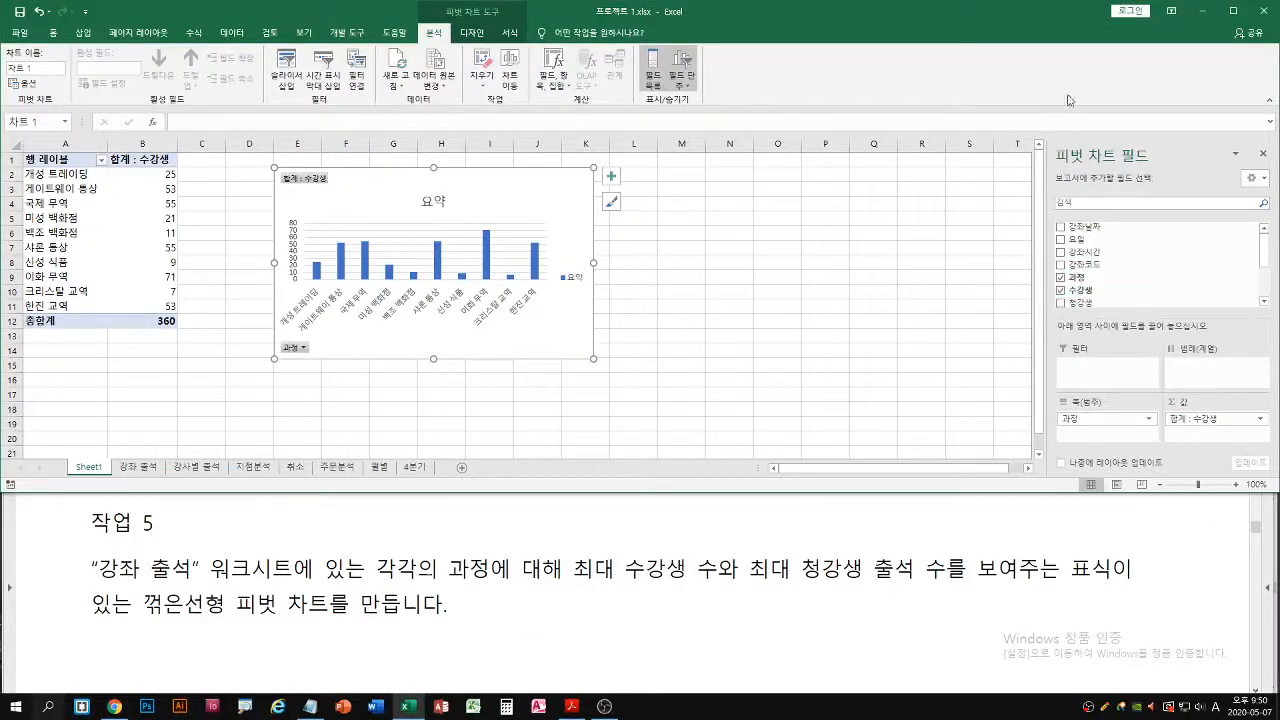
double_click(1060, 20)
left_click_drag(1085, 305, 1206, 600)
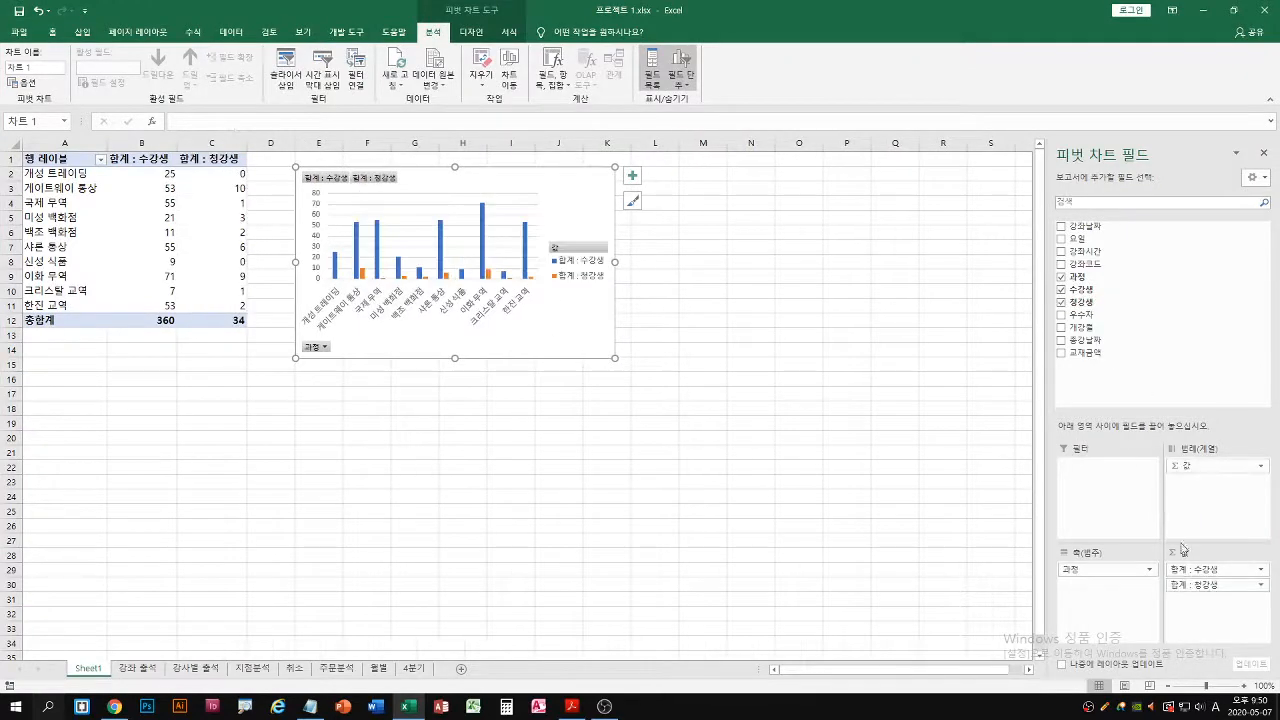
Change the 수강생 value field's summary calculation to 최대
left_click(1261, 570)
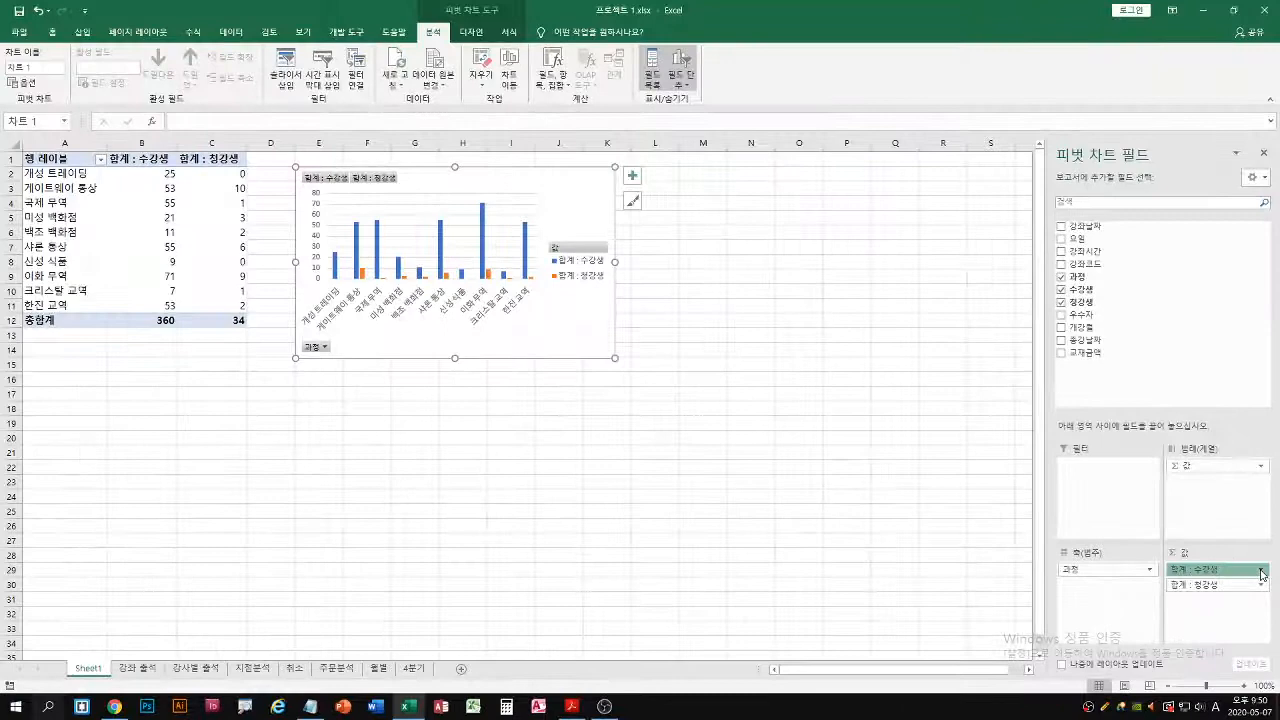
left_click(1262, 570)
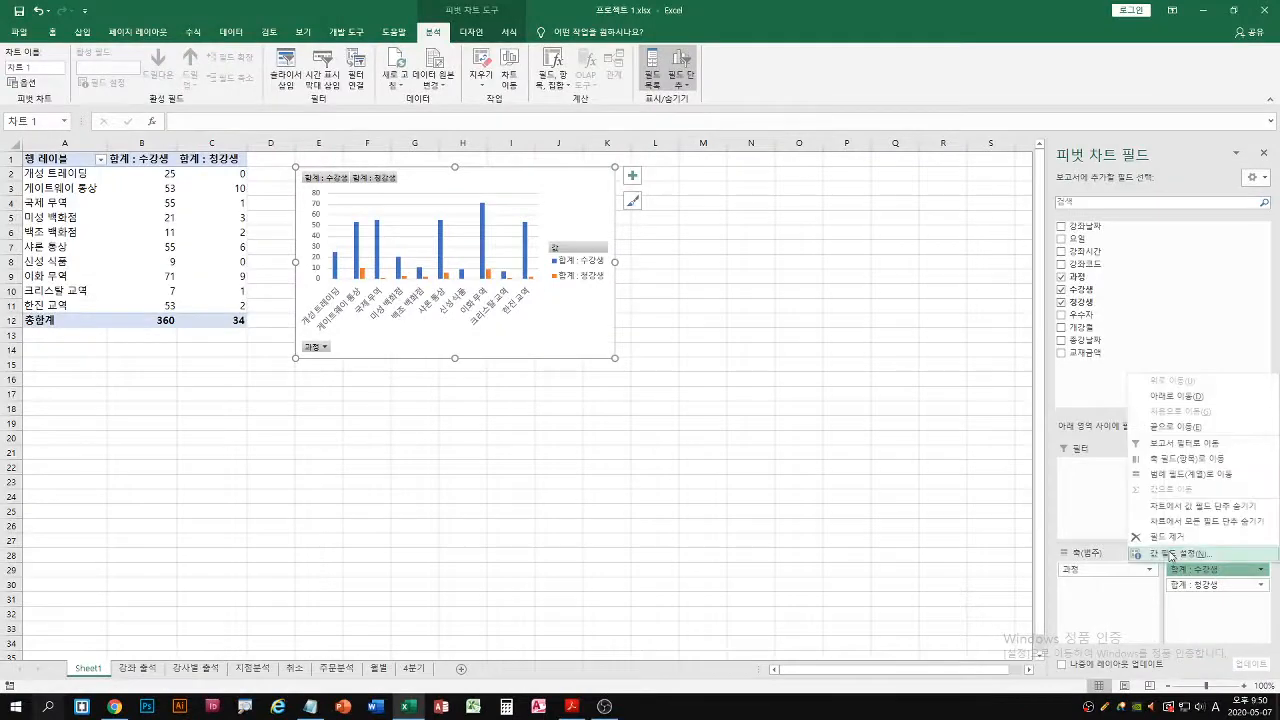
left_click(1180, 554)
left_click(293, 325)
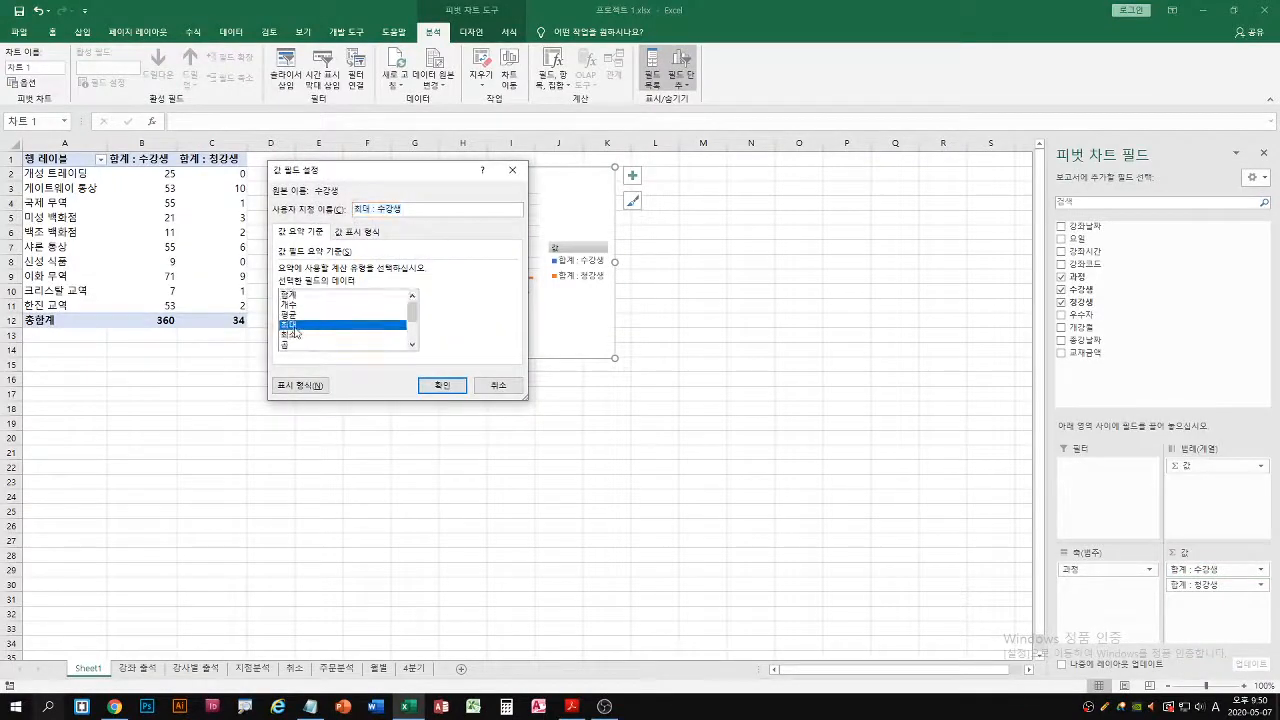
left_click(442, 385)
Summarize the 청강생 values in the pivot table by 최대값
left_click(1261, 584)
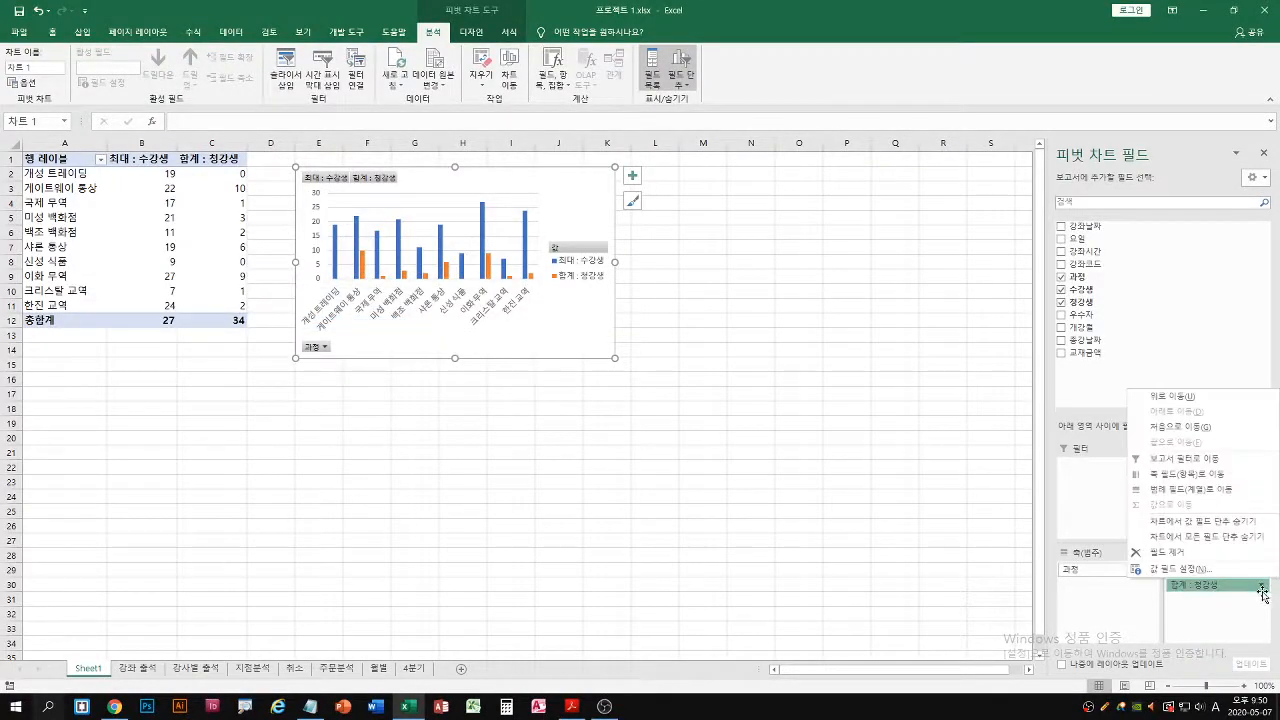
key("Escape")
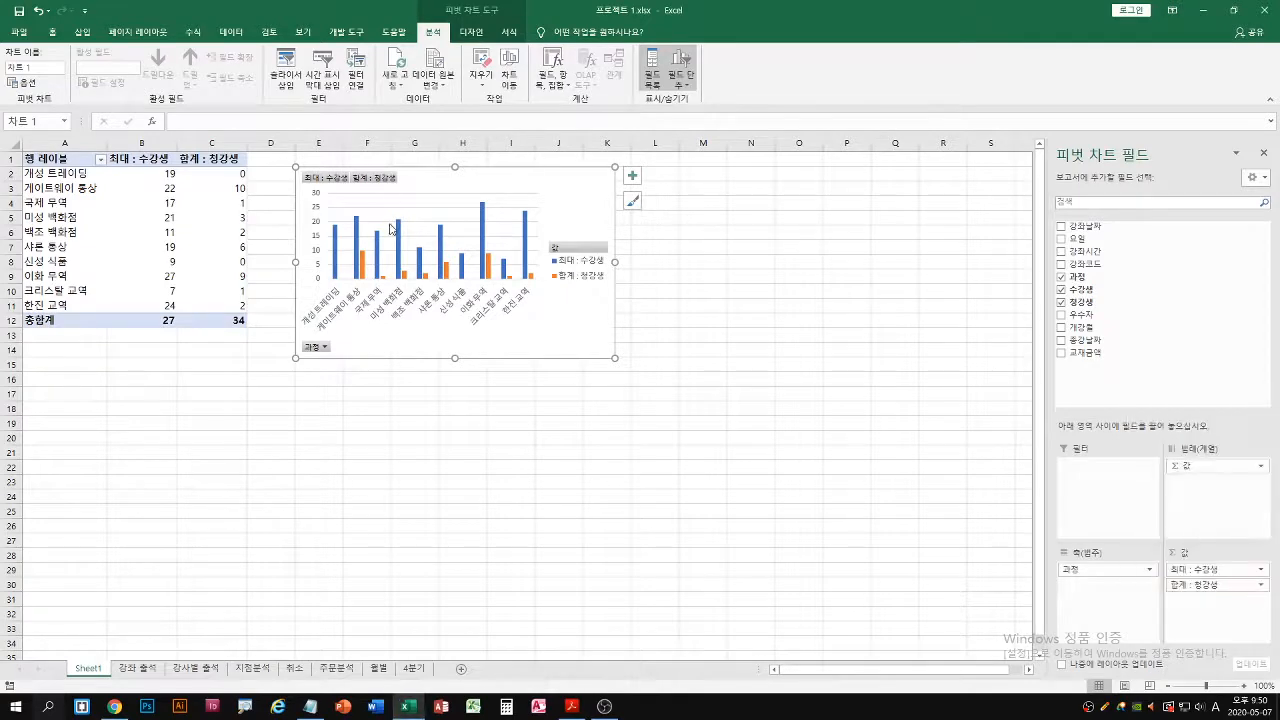
left_click(236, 188)
right_click(236, 188)
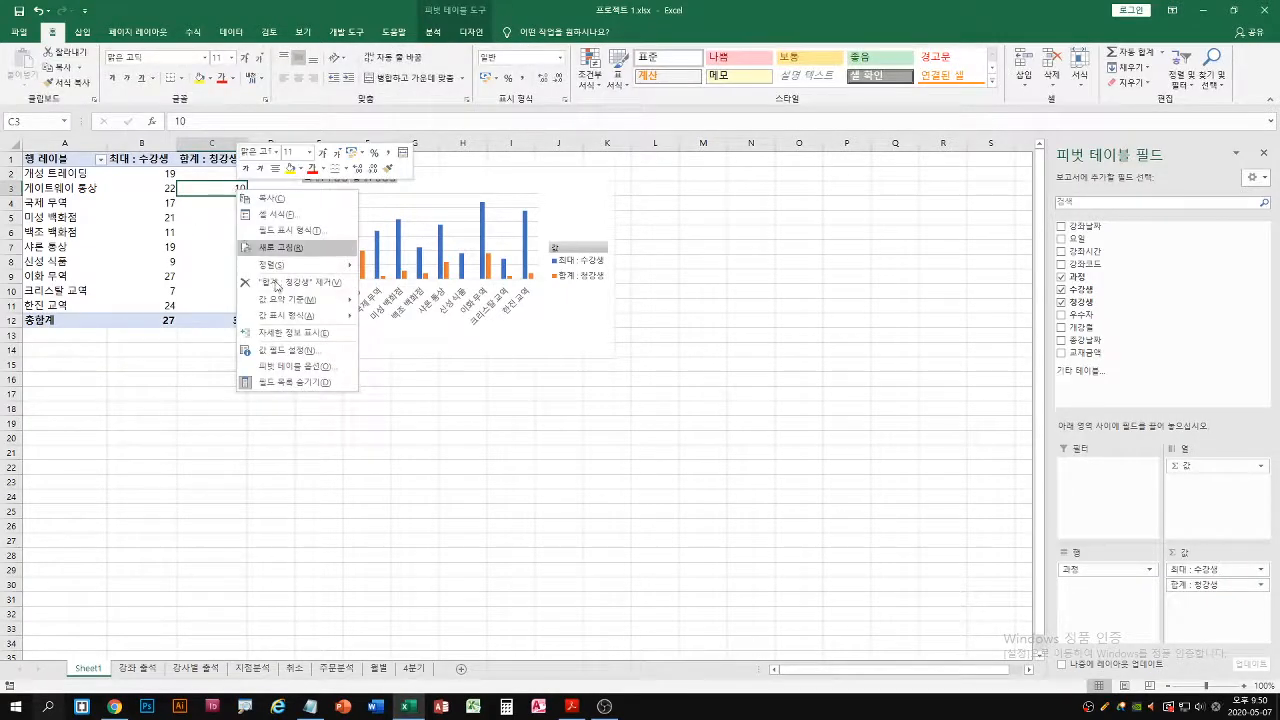
mouse_move(300, 297)
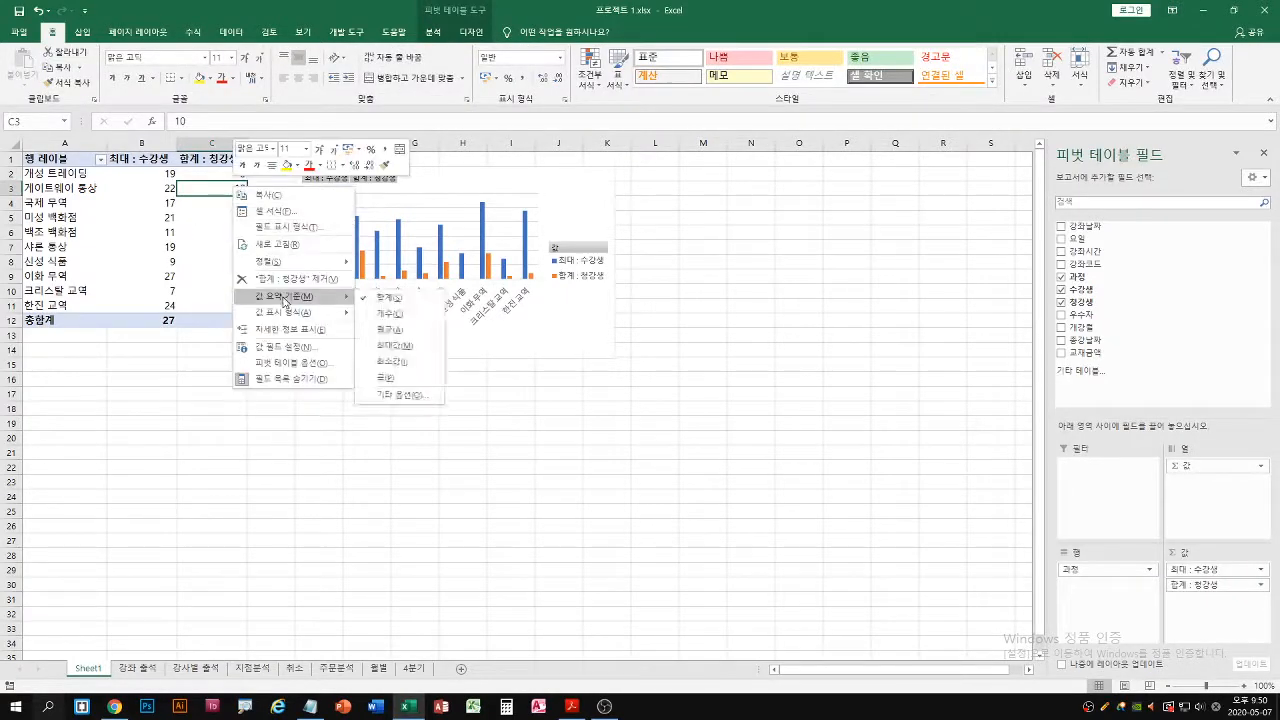
left_click(395, 348)
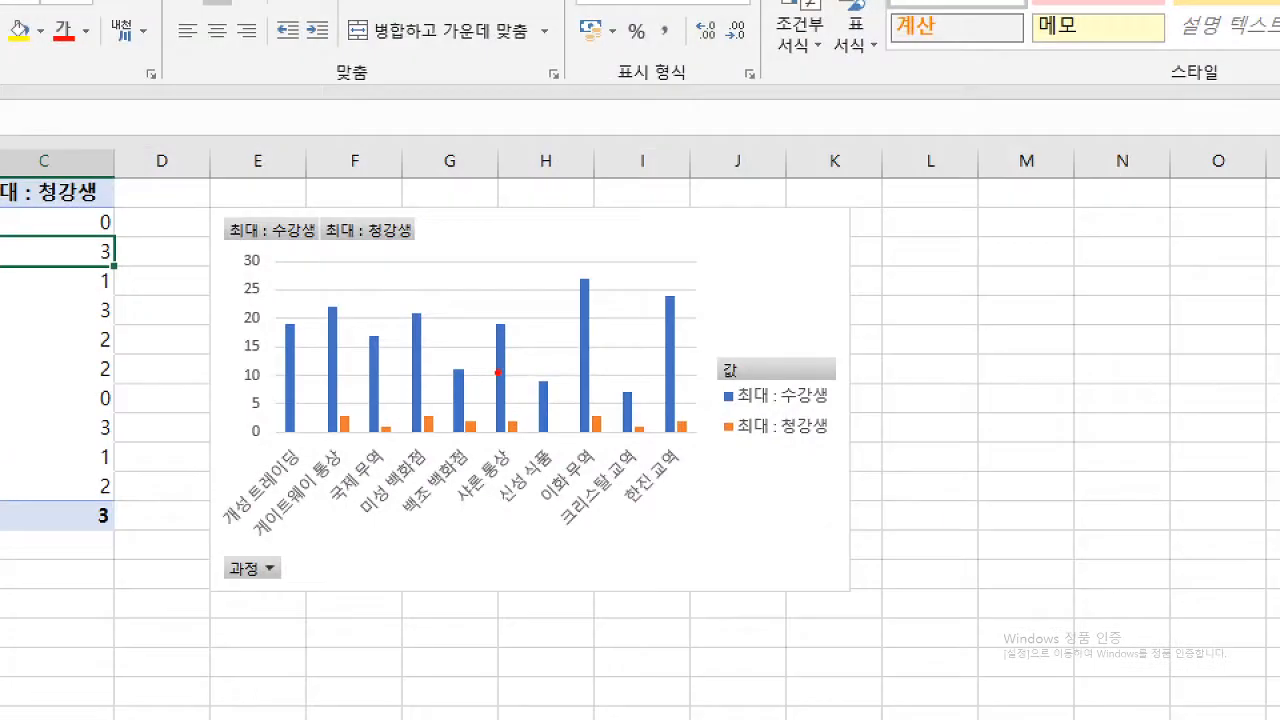
left_click_drag(773, 244, 738, 266)
left_click_drag(740, 219, 796, 240)
key("Escape")
left_click(550, 207)
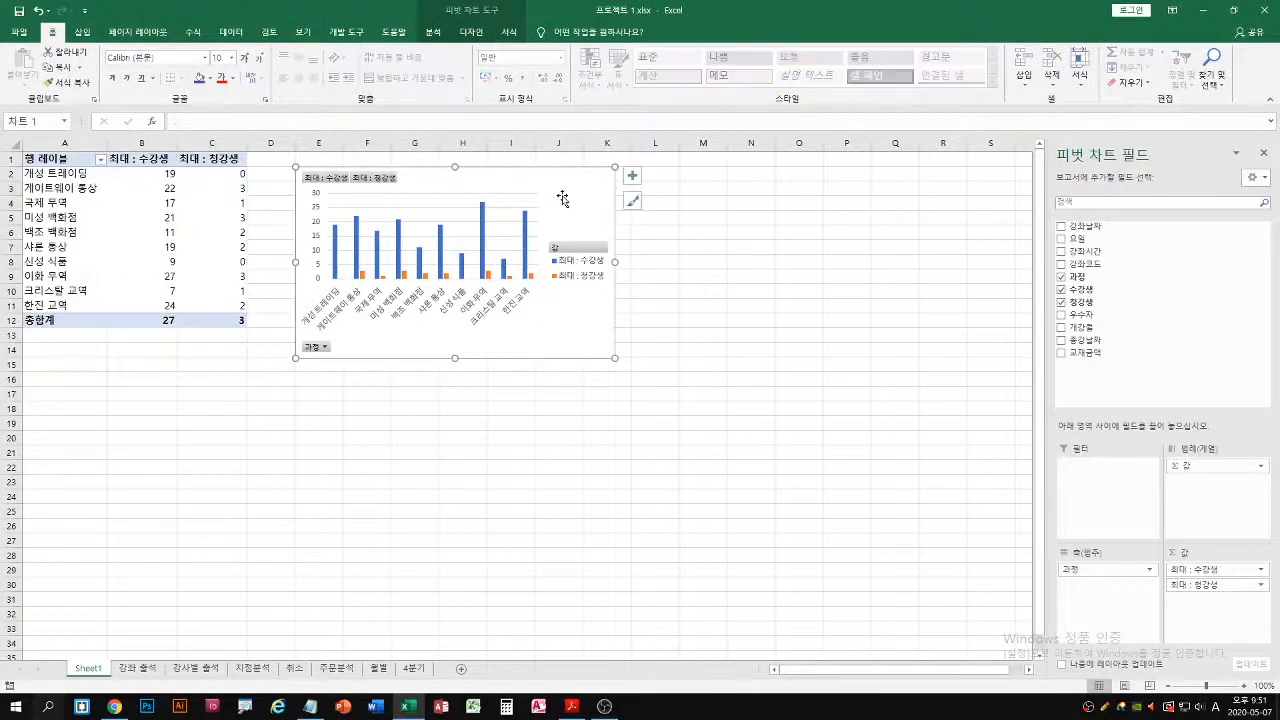
left_click(471, 32)
left_click_drag(683, 135, 703, 75)
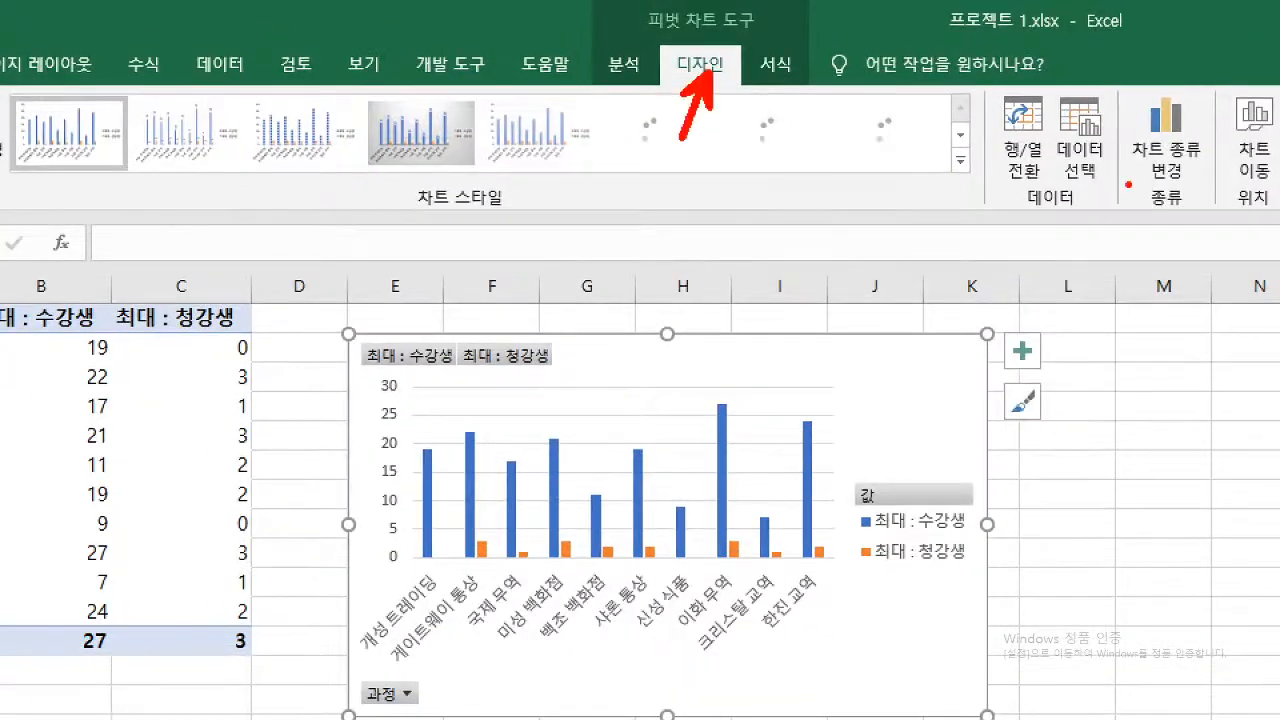
left_click_drag(1125, 195, 1145, 168)
left_click_drag(1110, 84, 1222, 200)
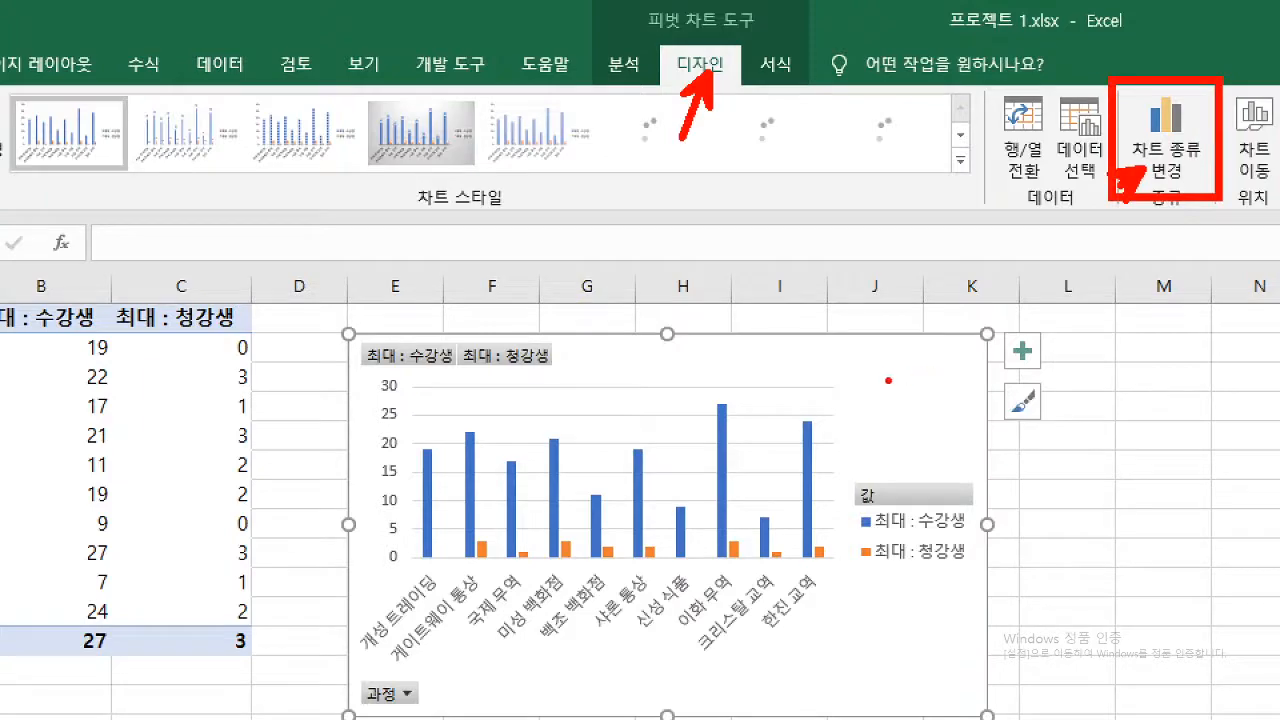
mouse_move(909, 379)
left_mouse_down()
mouse_move(902, 398)
mouse_move(910, 382)
left_mouse_up()
key("Escape")
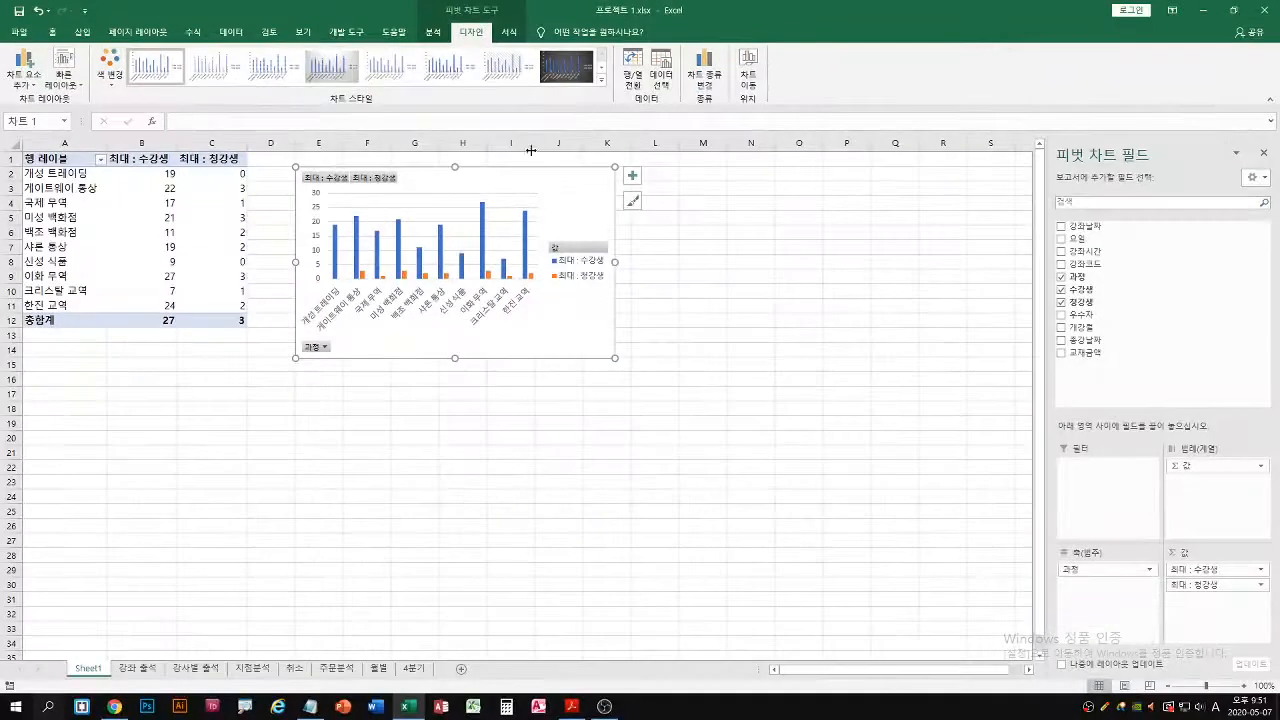
Change the pivot chart's type to 표식이 있는 꺾은선형
right_click(566, 192)
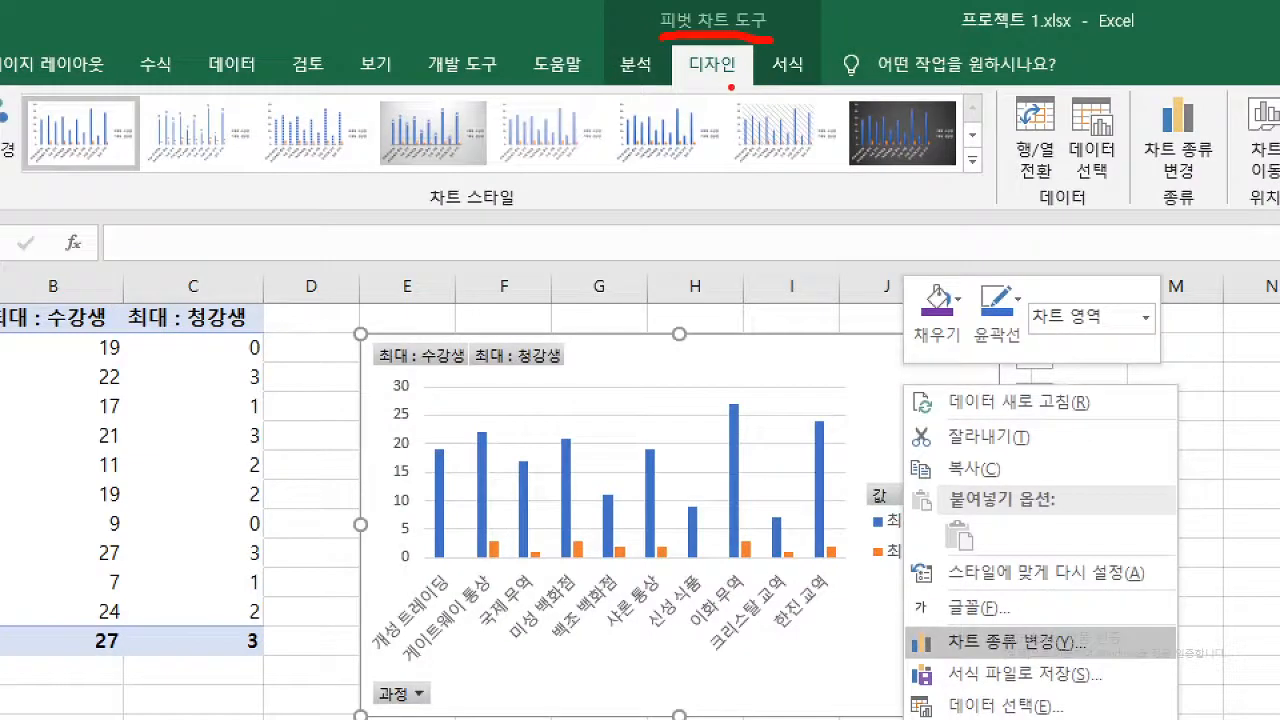
left_click_drag(686, 83, 743, 80)
left_click_drag(726, 108, 724, 74)
mouse_move(1138, 91)
left_mouse_down()
mouse_move(1211, 169)
mouse_move(1185, 171)
left_mouse_up()
key("e")
mouse_move(1135, 92)
left_mouse_down()
mouse_move(1224, 190)
mouse_move(1200, 182)
left_mouse_up()
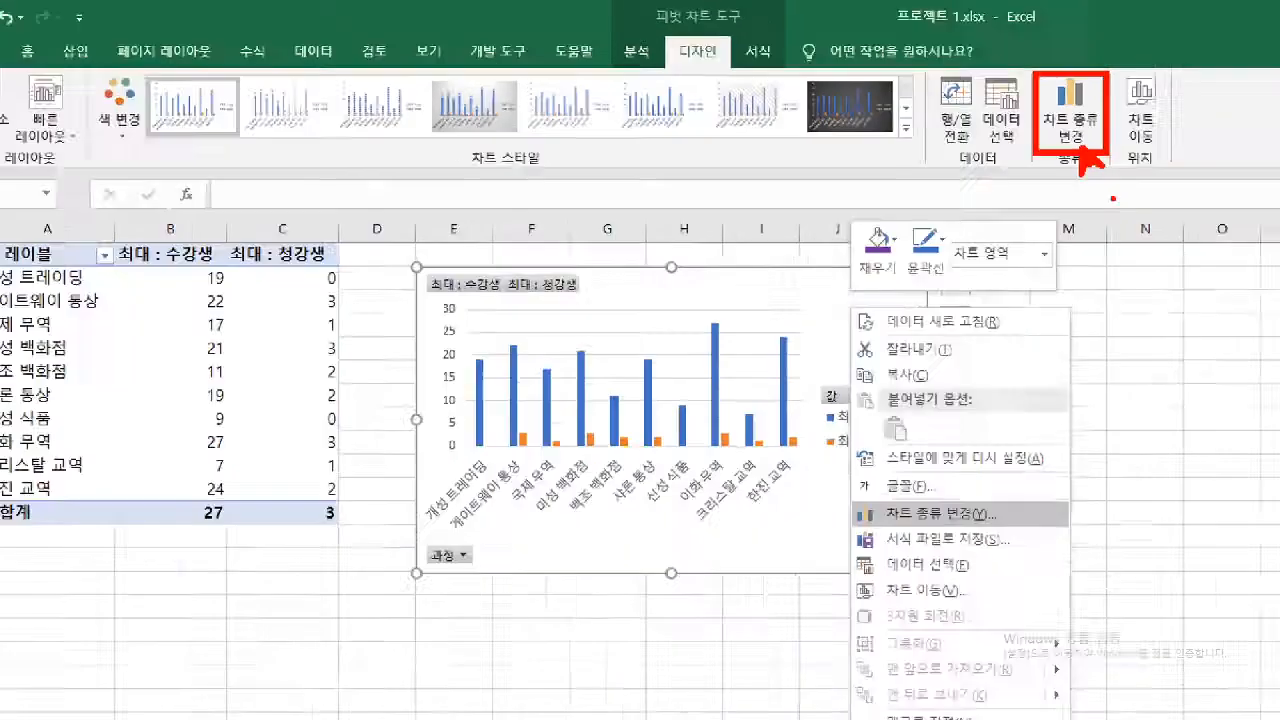
left_click(1178, 155)
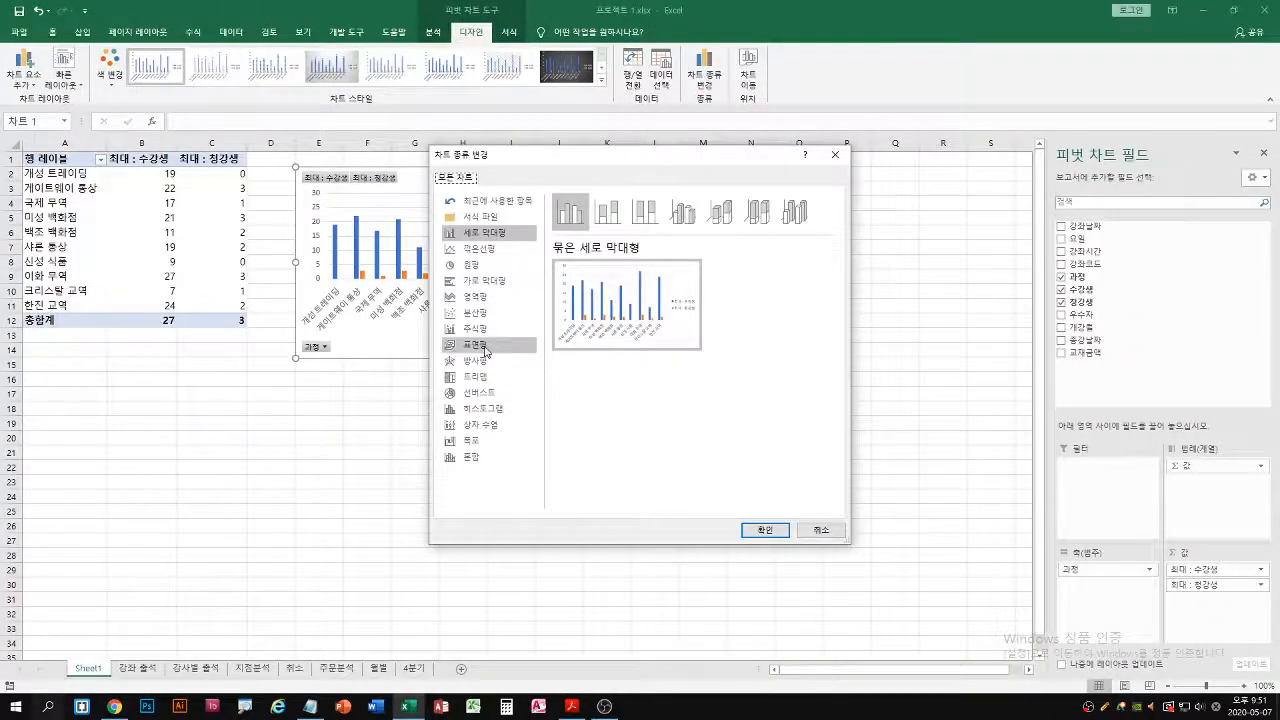
left_click(488, 252)
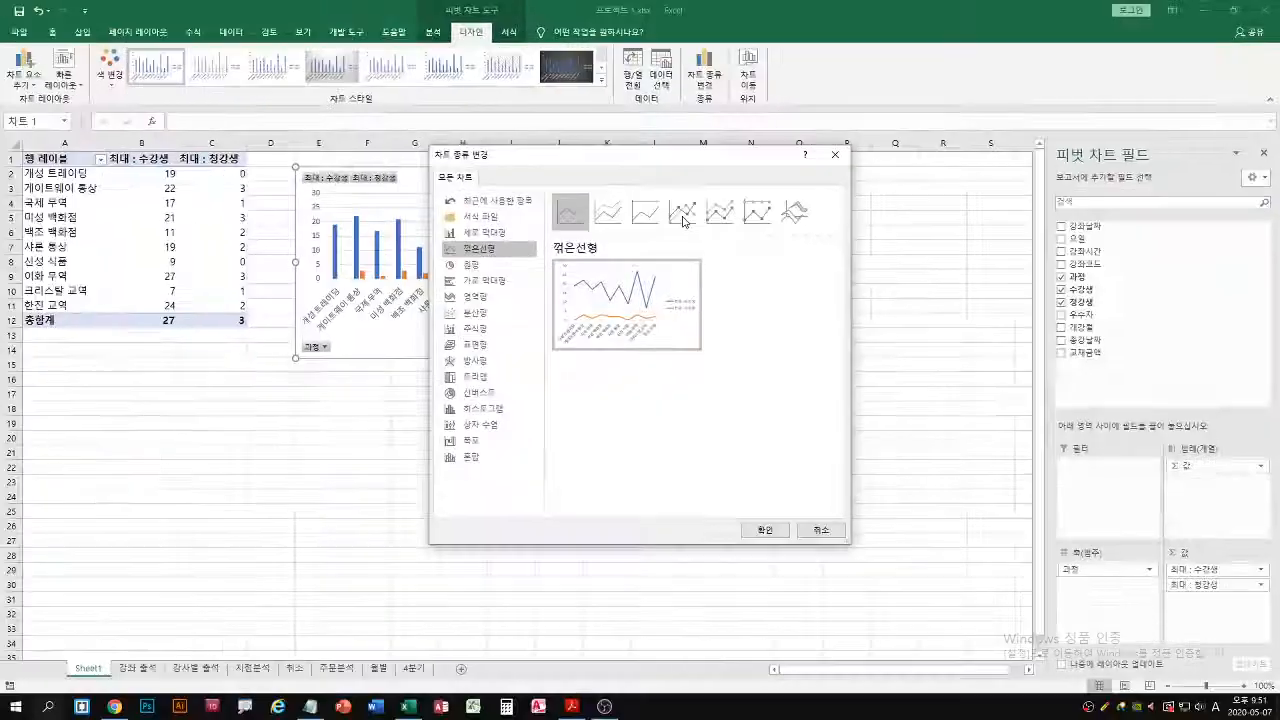
left_click(652, 392)
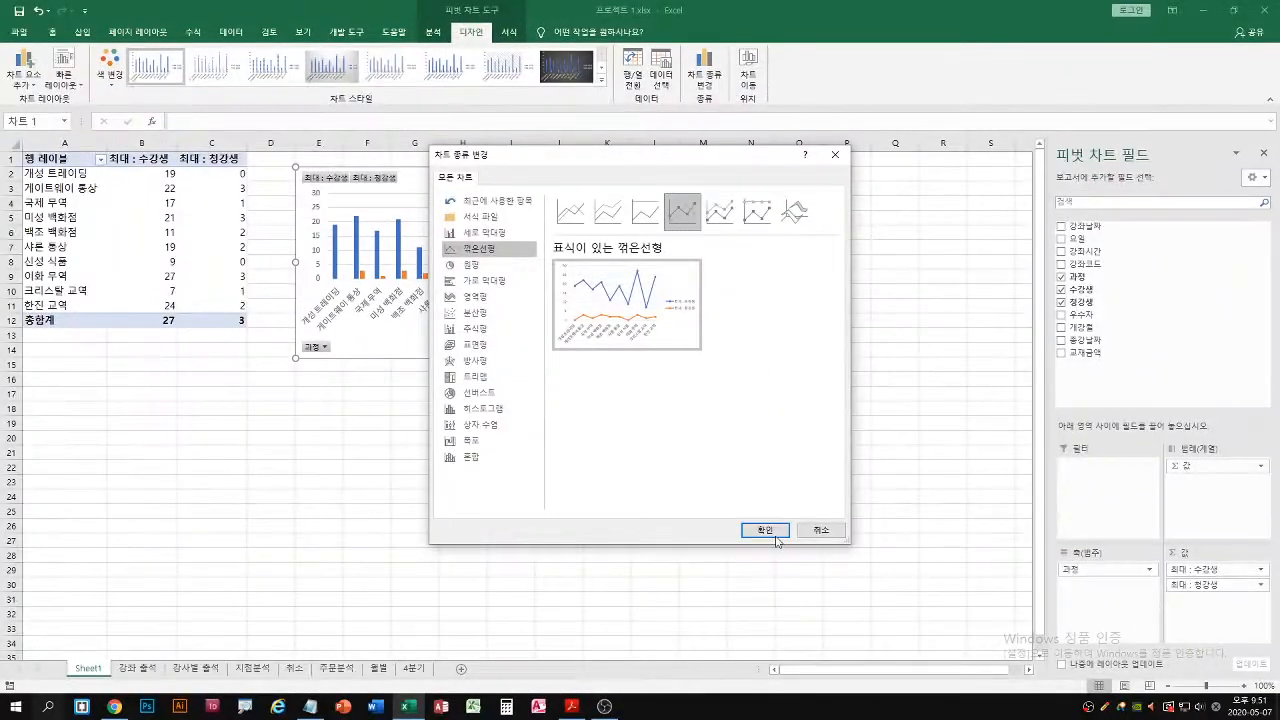
left_click(766, 533)
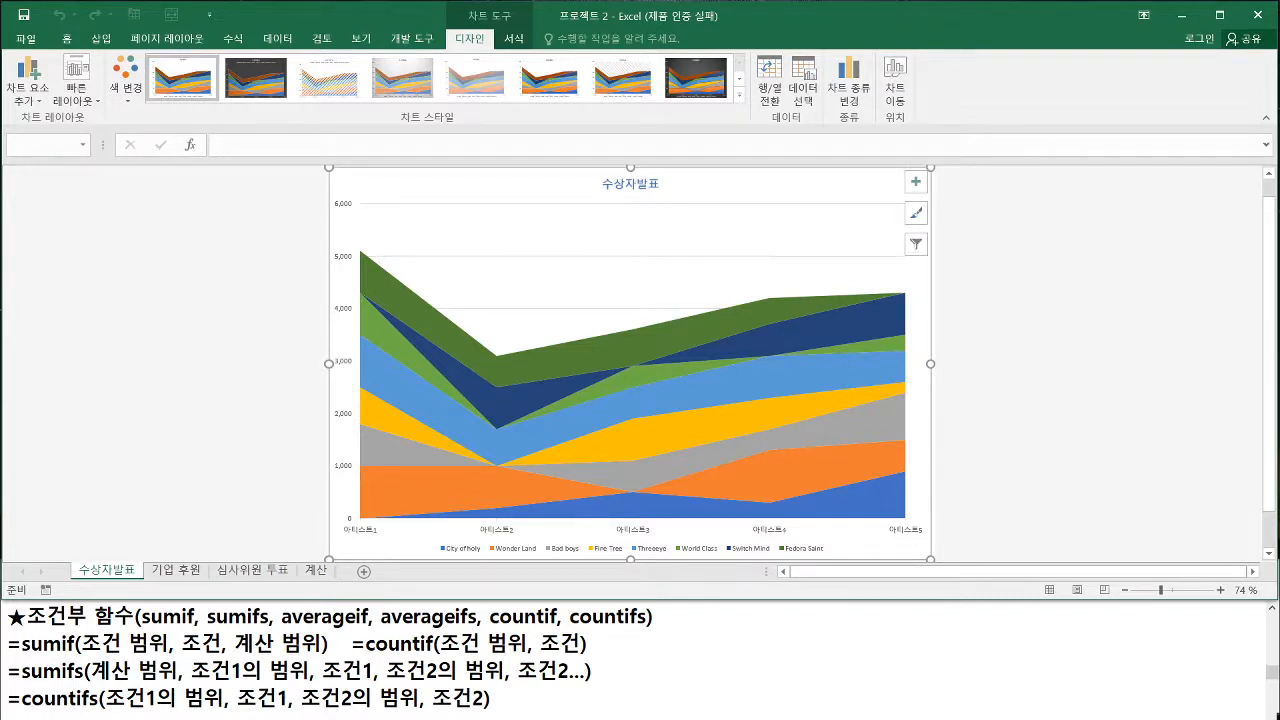
Read project 2's 작업 1 in the exam PDF, and return to the 프로젝트 2 workbook in Excel
mouse_move(637, 719)
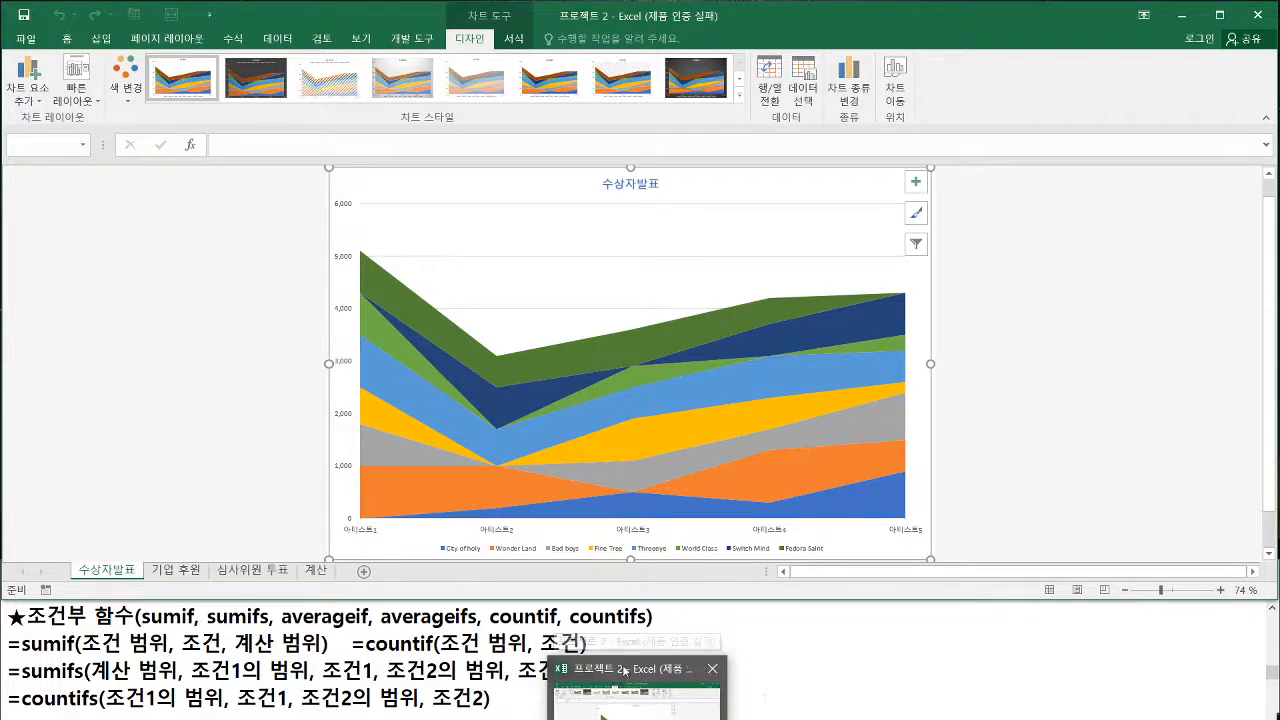
left_click(280, 448)
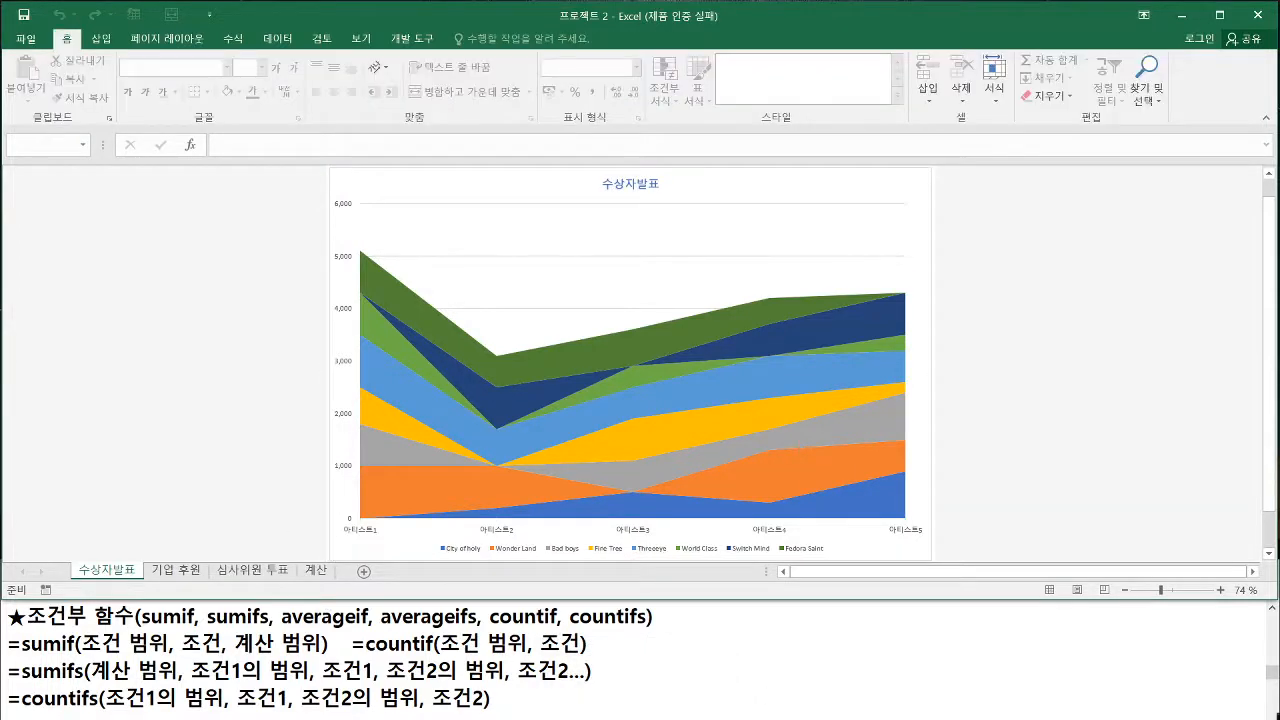
left_click(600, 719)
left_click(157, 315)
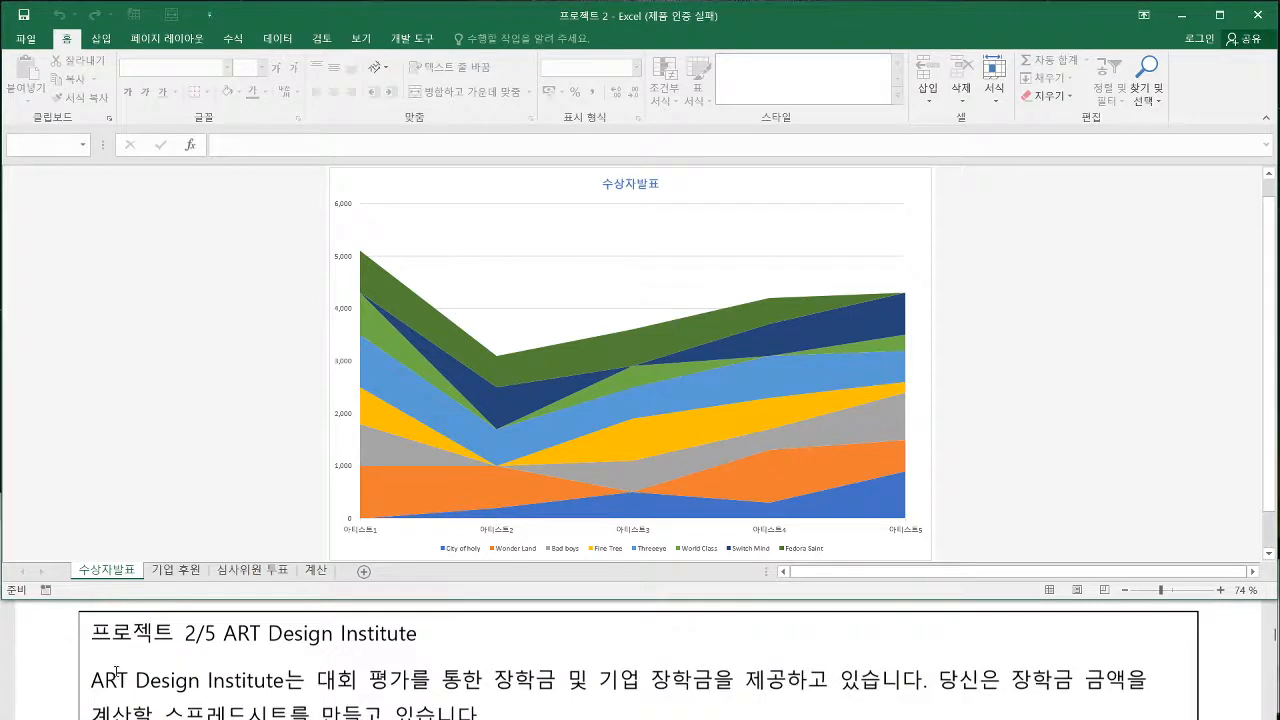
left_click(36, 664)
scroll(33, 664, "down", 2)
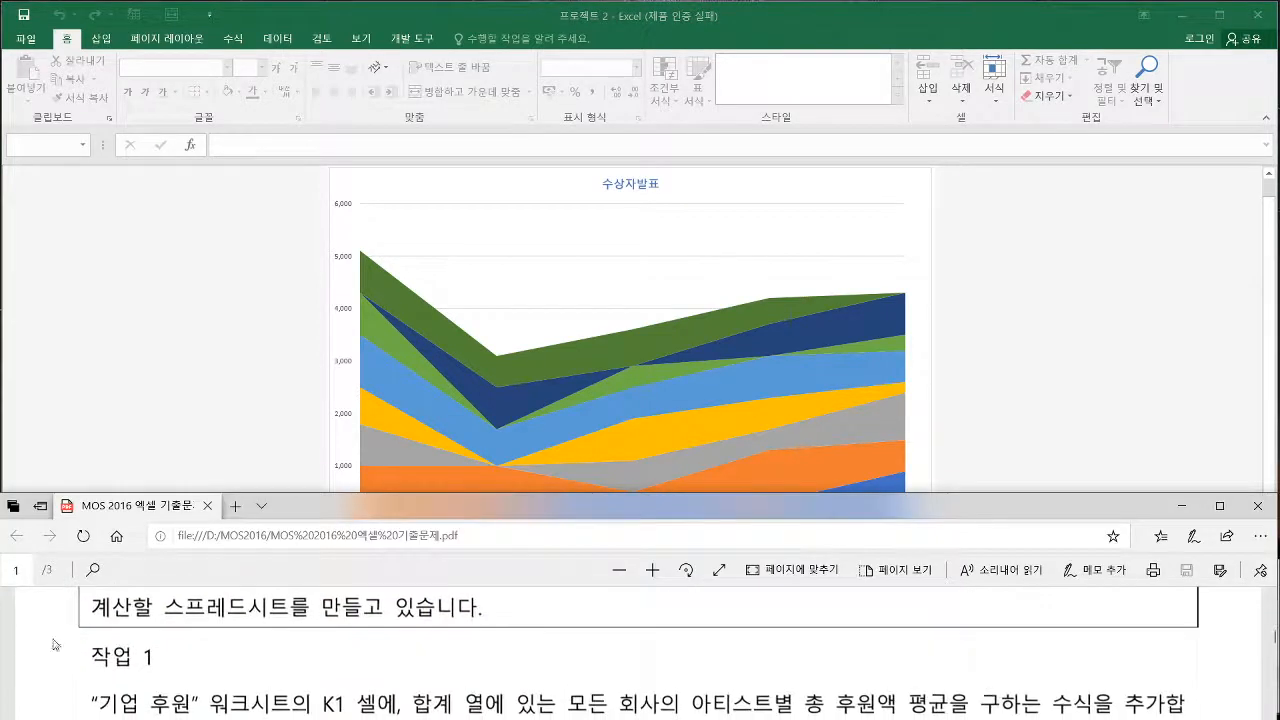
left_click(233, 366)
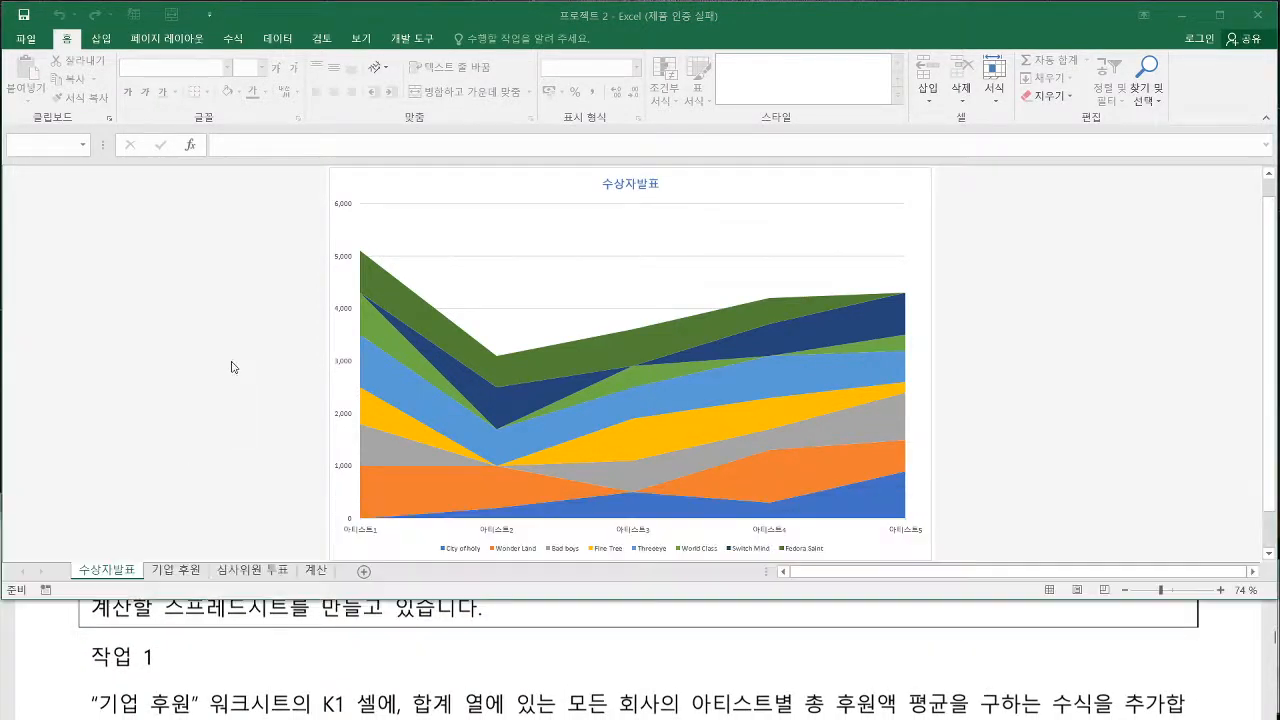
Enter an AVERAGE formula in K1 of the 기업 후원 worksheet over the 요약 row totals from 아티스트1 to 아티스트5
left_click(177, 573)
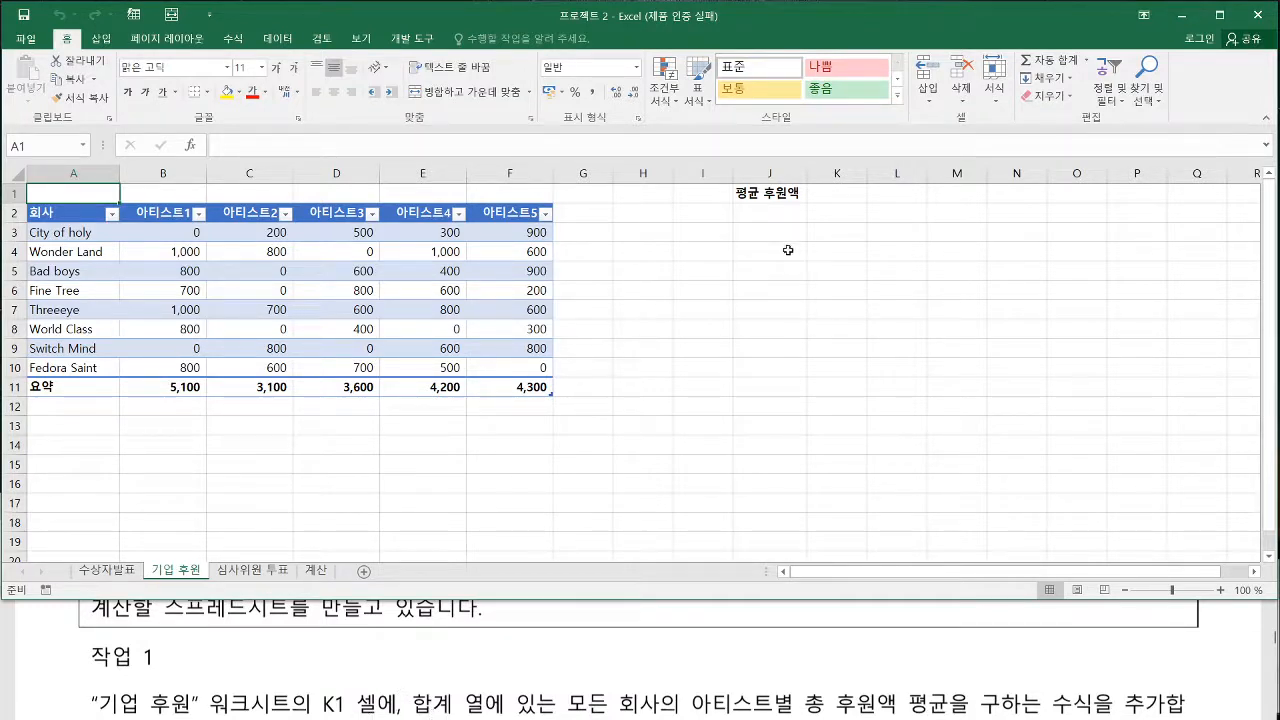
left_click(837, 194)
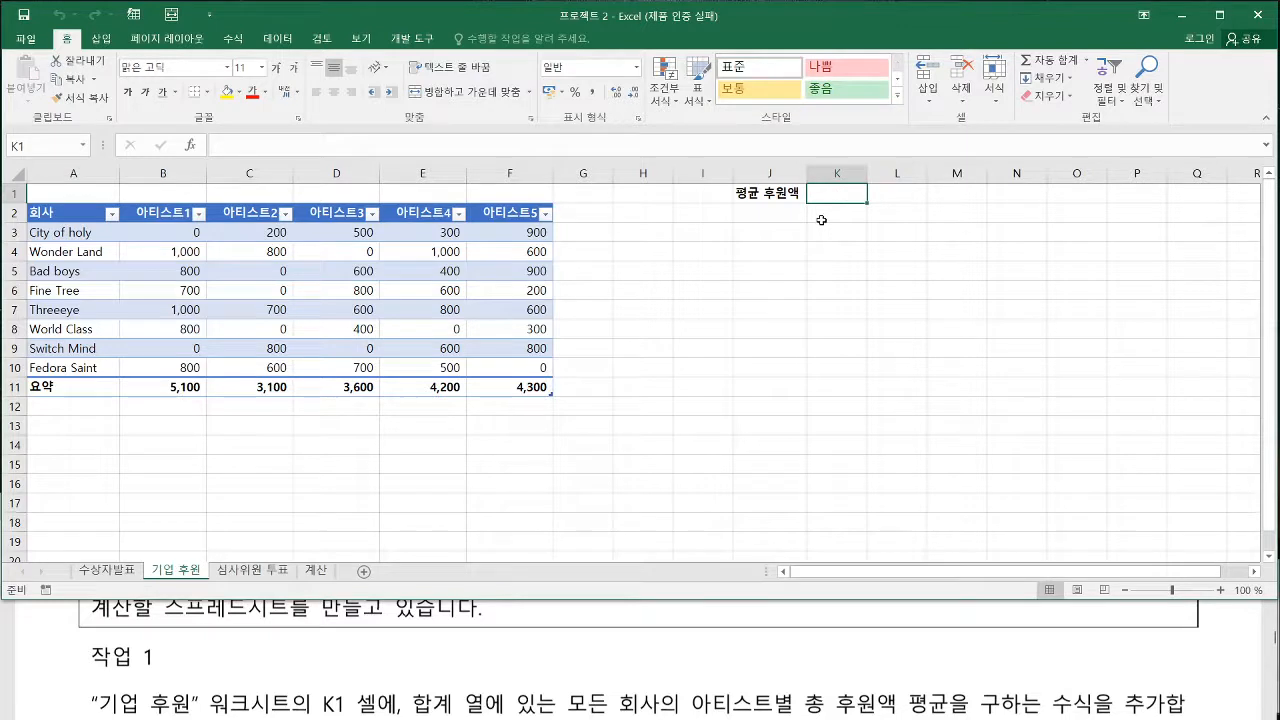
type("=")
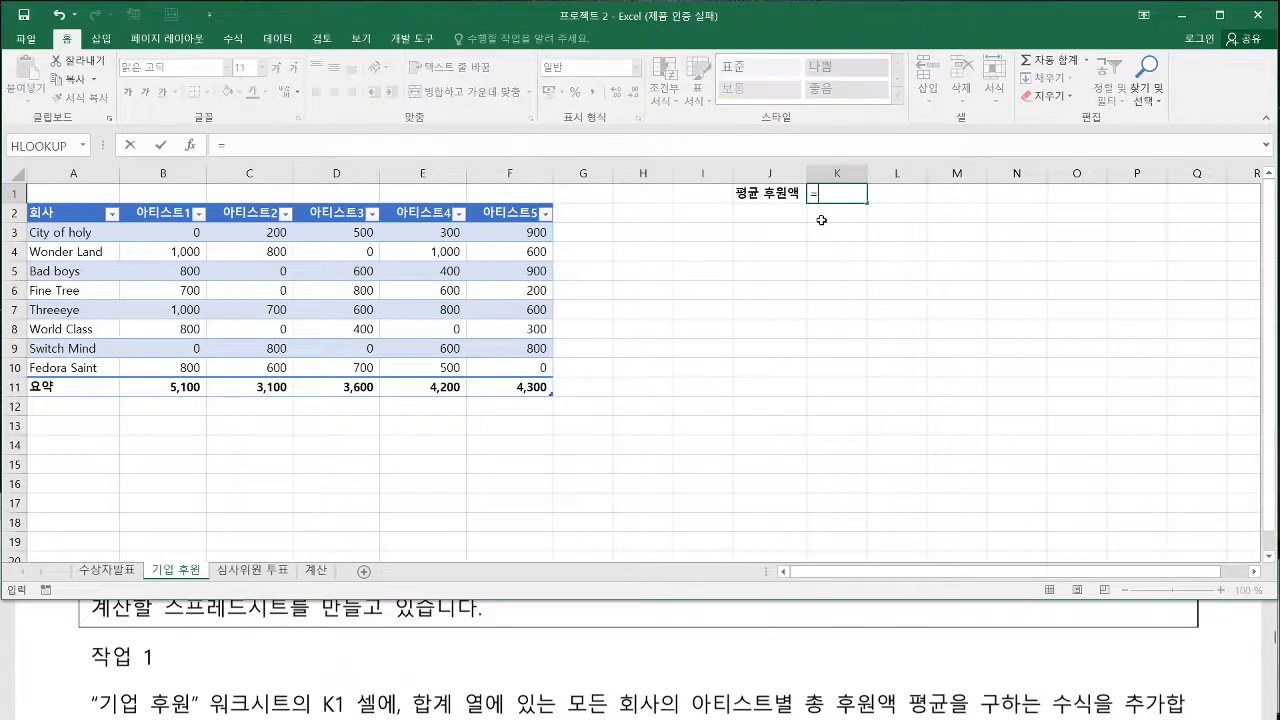
type("aver")
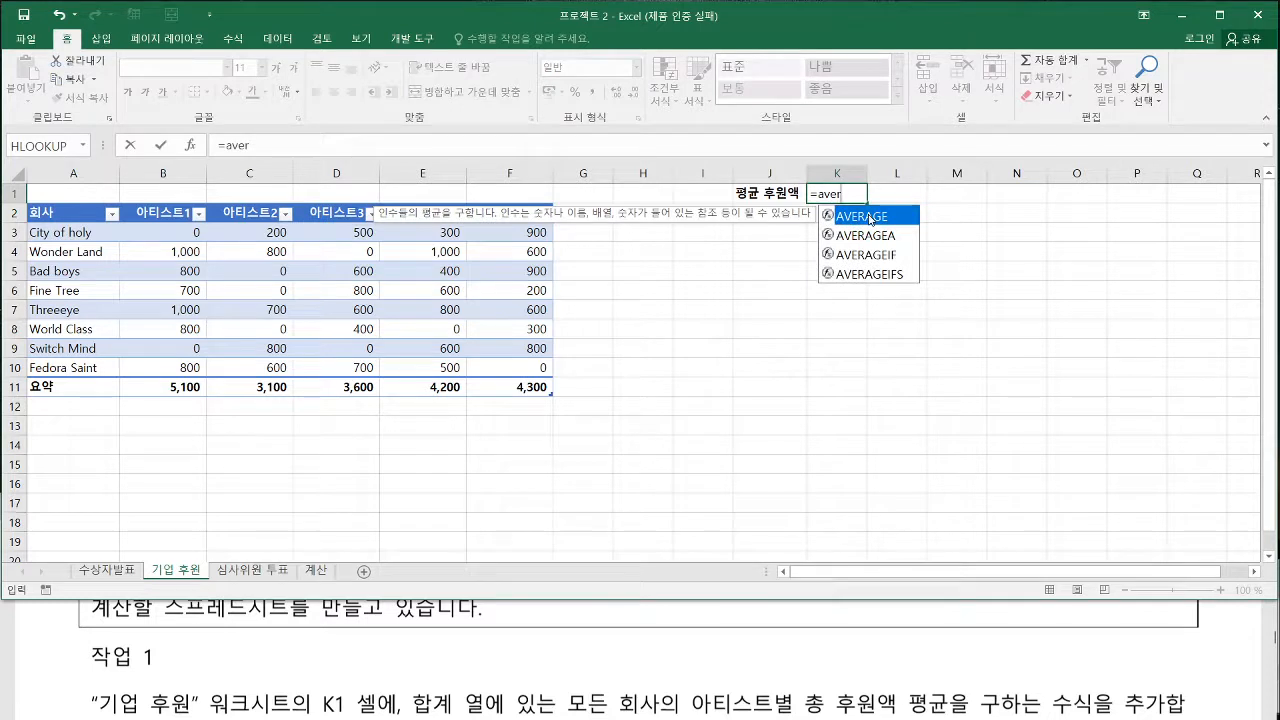
double_click(866, 216)
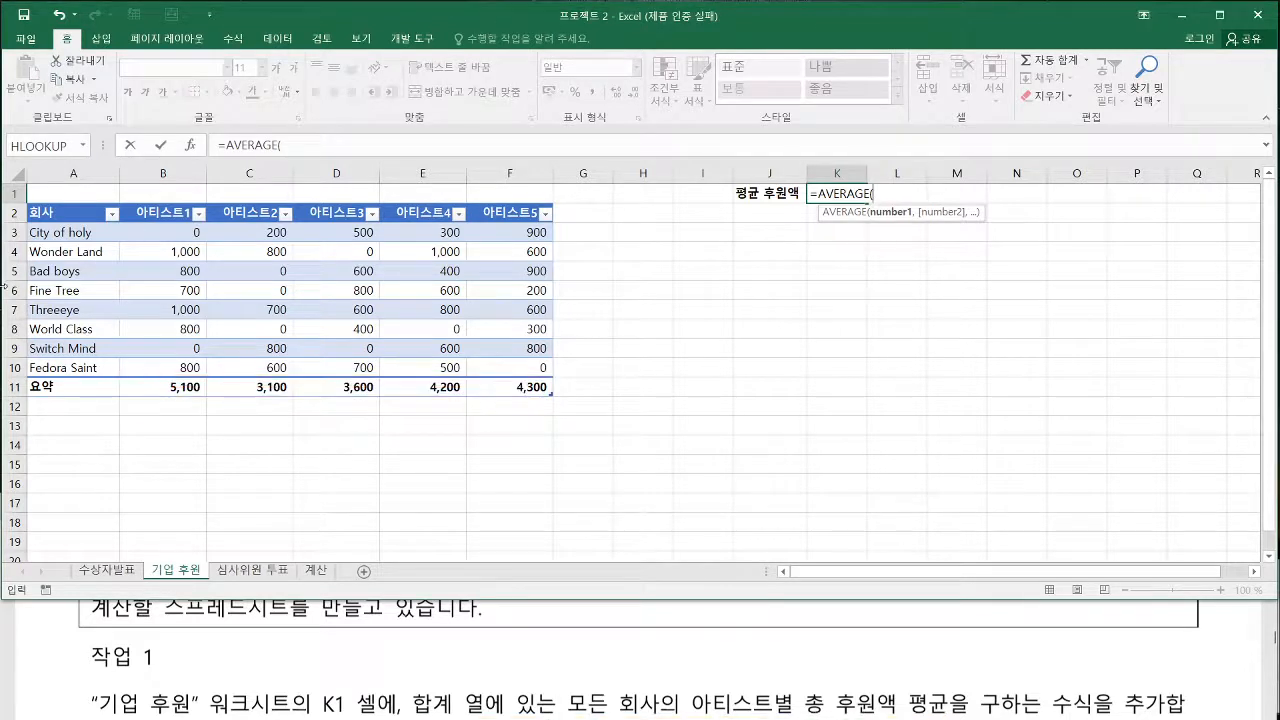
left_click_drag(175, 387, 511, 393)
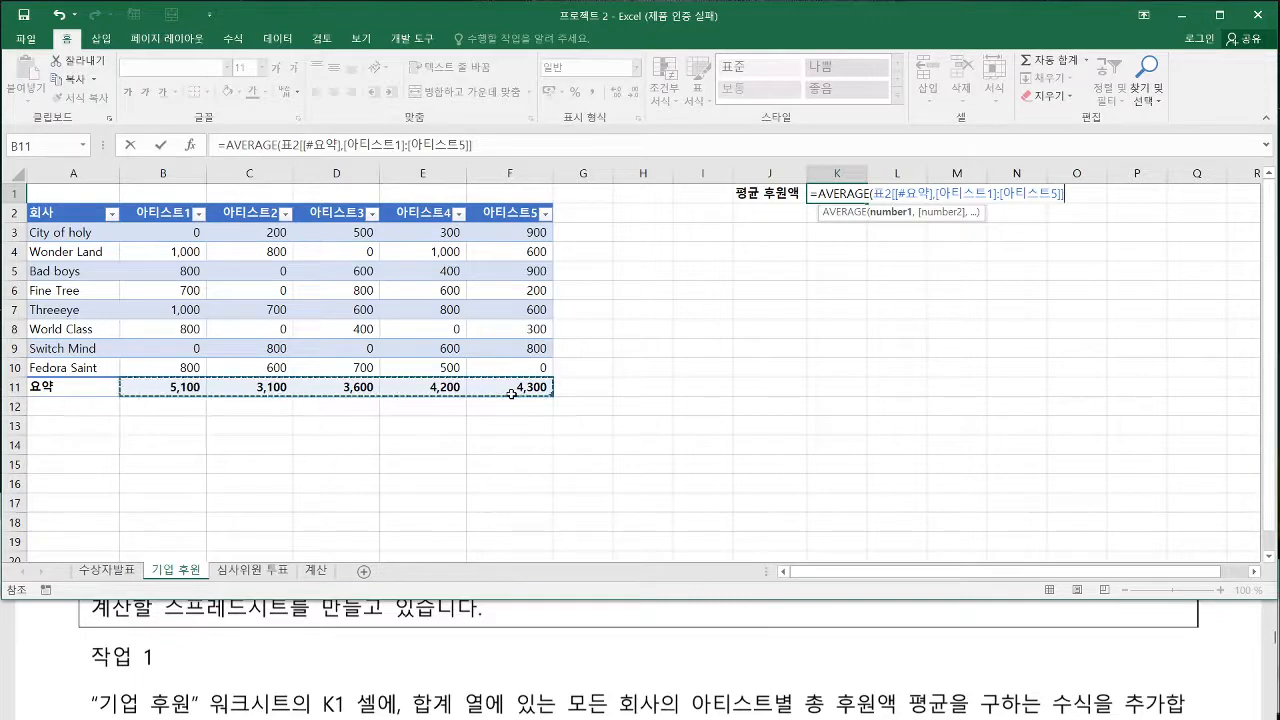
key("Return")
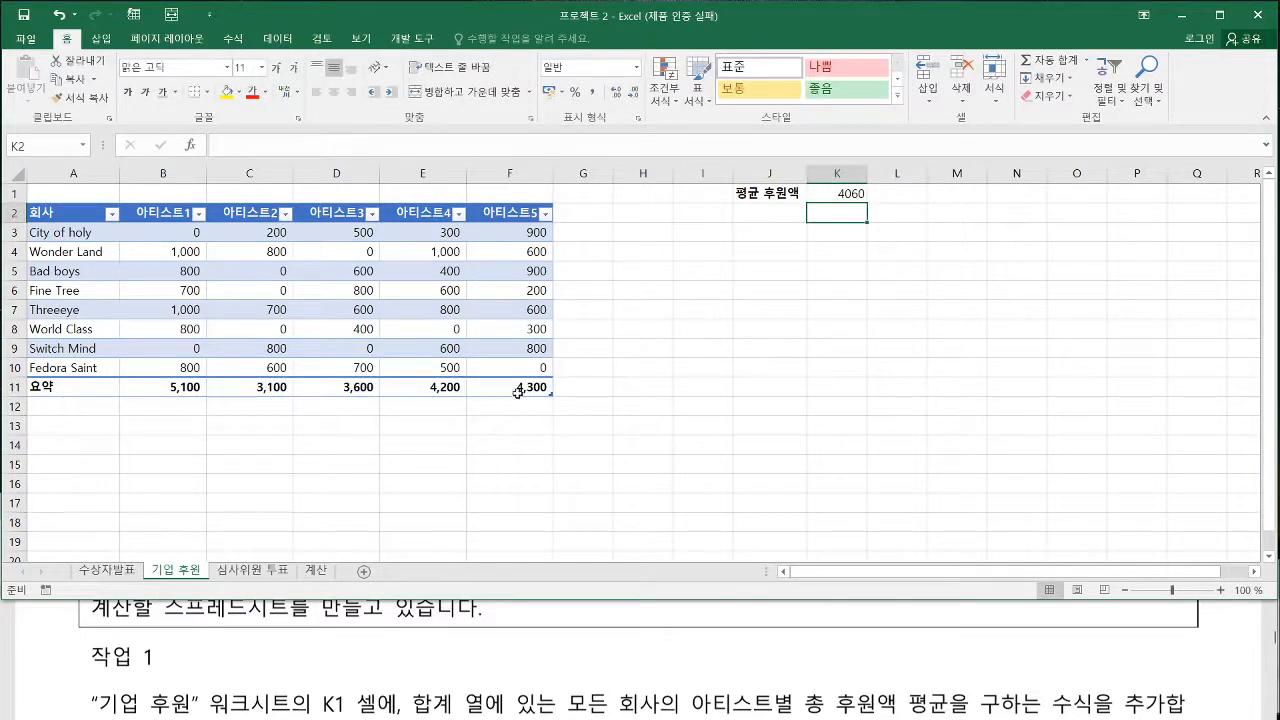
Read 작업 2 in the exam PDF and set Excel's workbook calculation to 수동, with recalculation before saving enabled
left_click(341, 654)
scroll(341, 654, "down", 3)
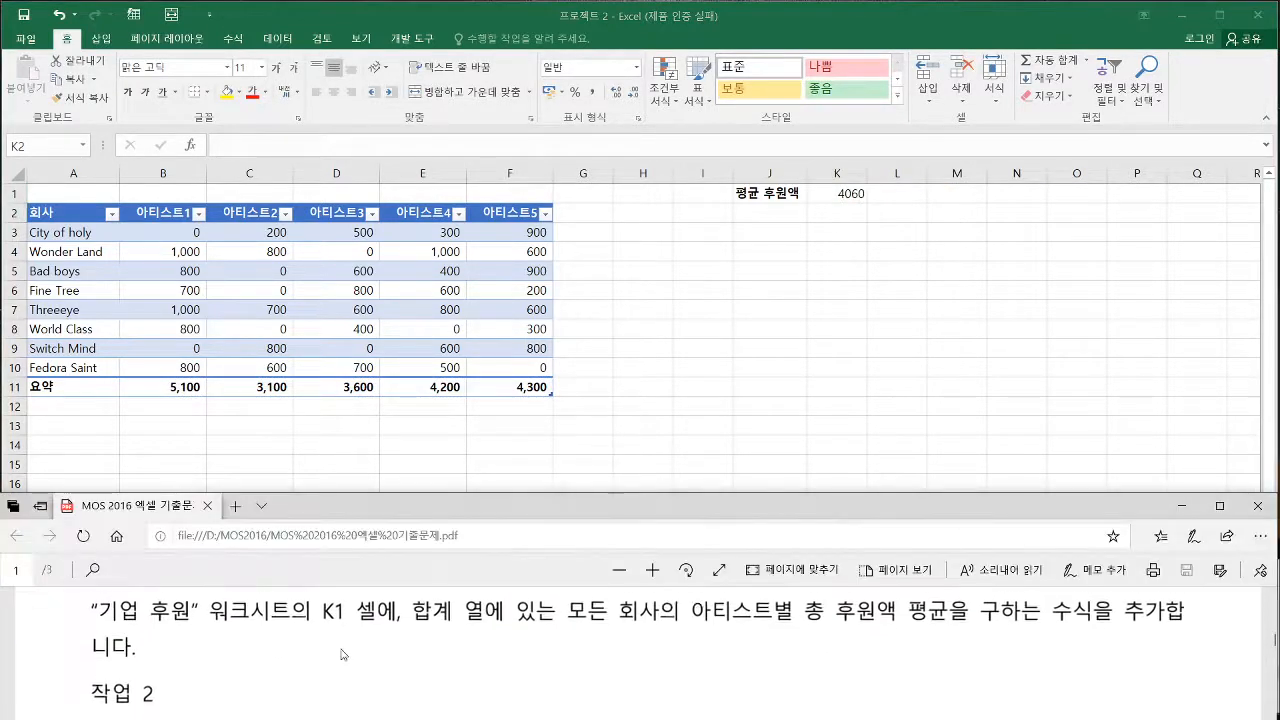
left_click(656, 338)
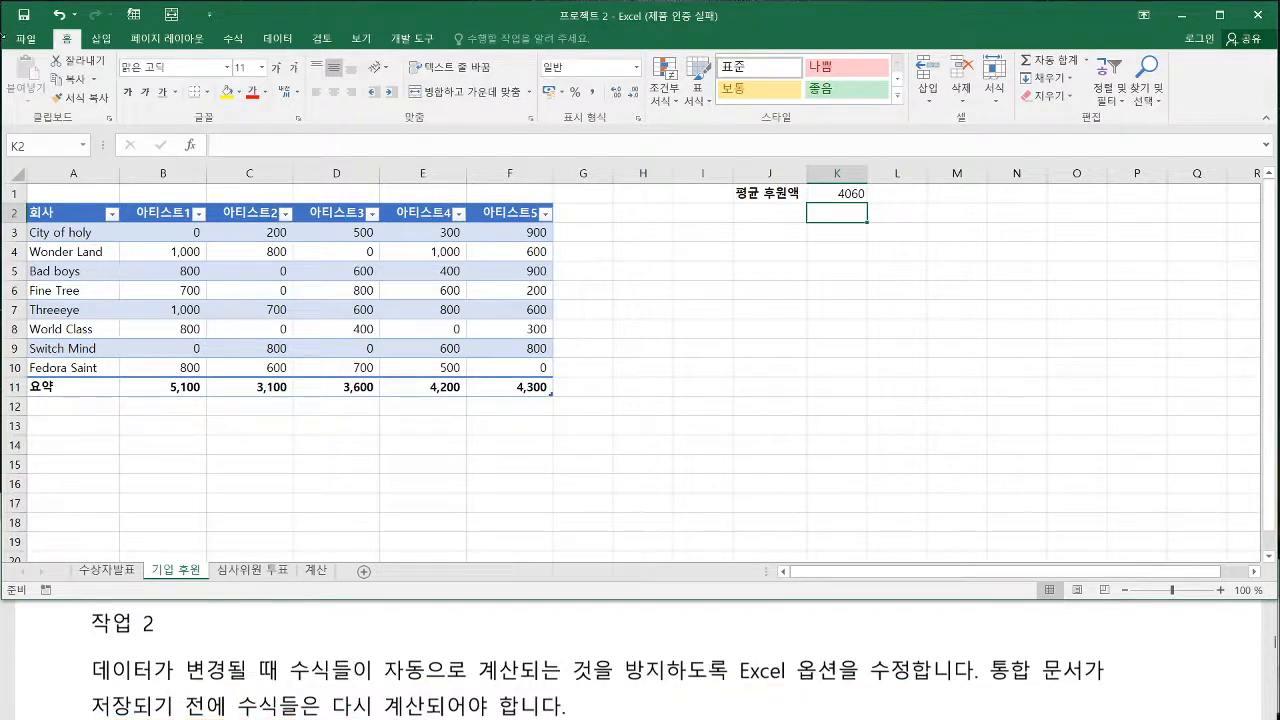
left_click(29, 42)
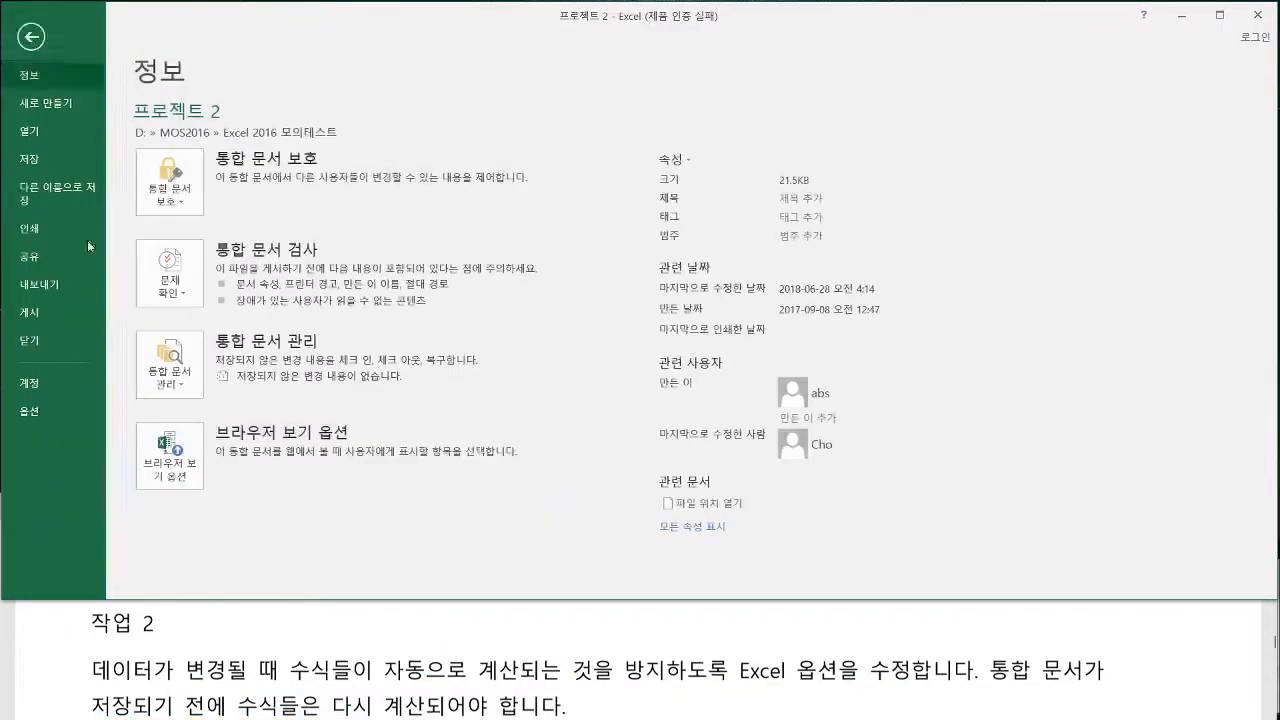
left_click(27, 412)
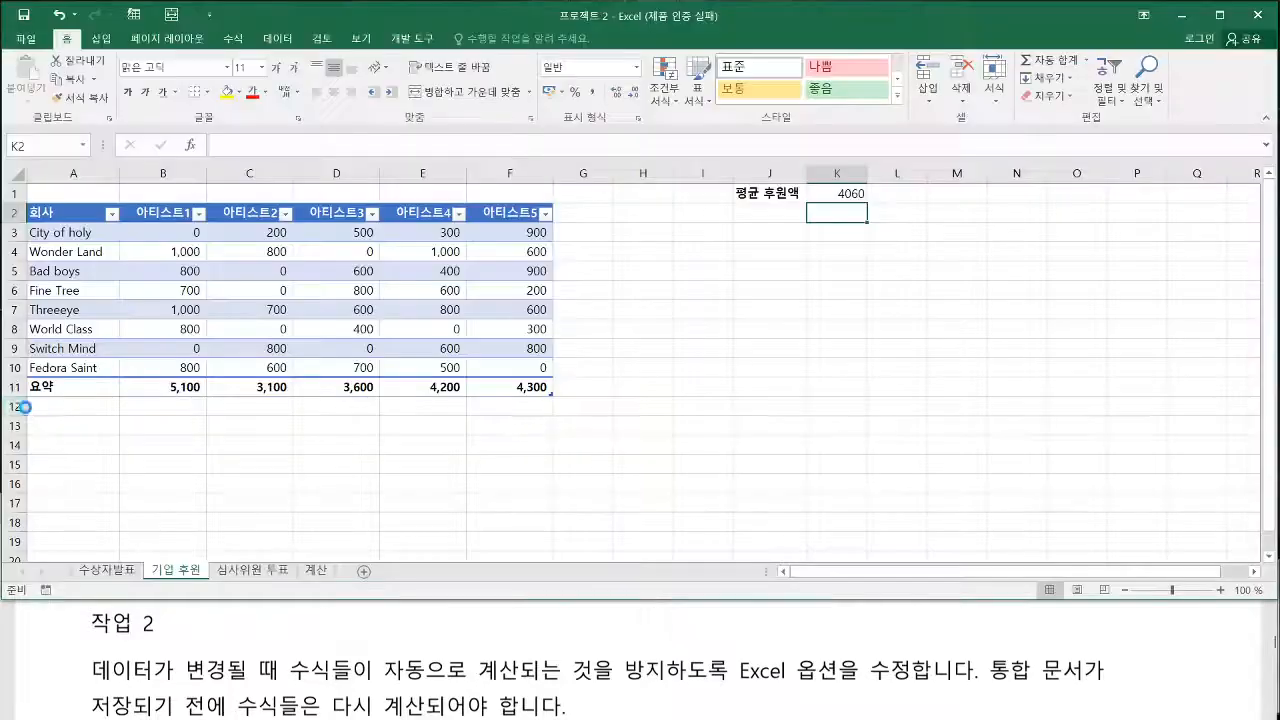
left_click(300, 66)
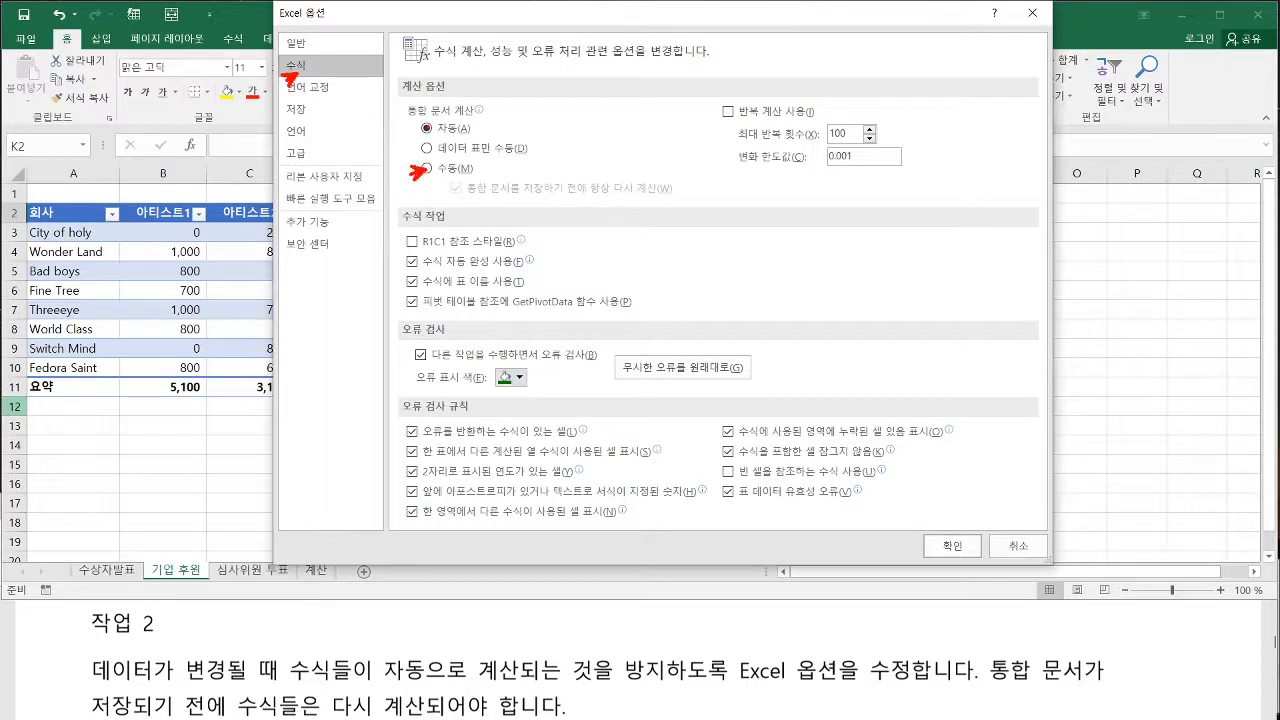
left_click(428, 168)
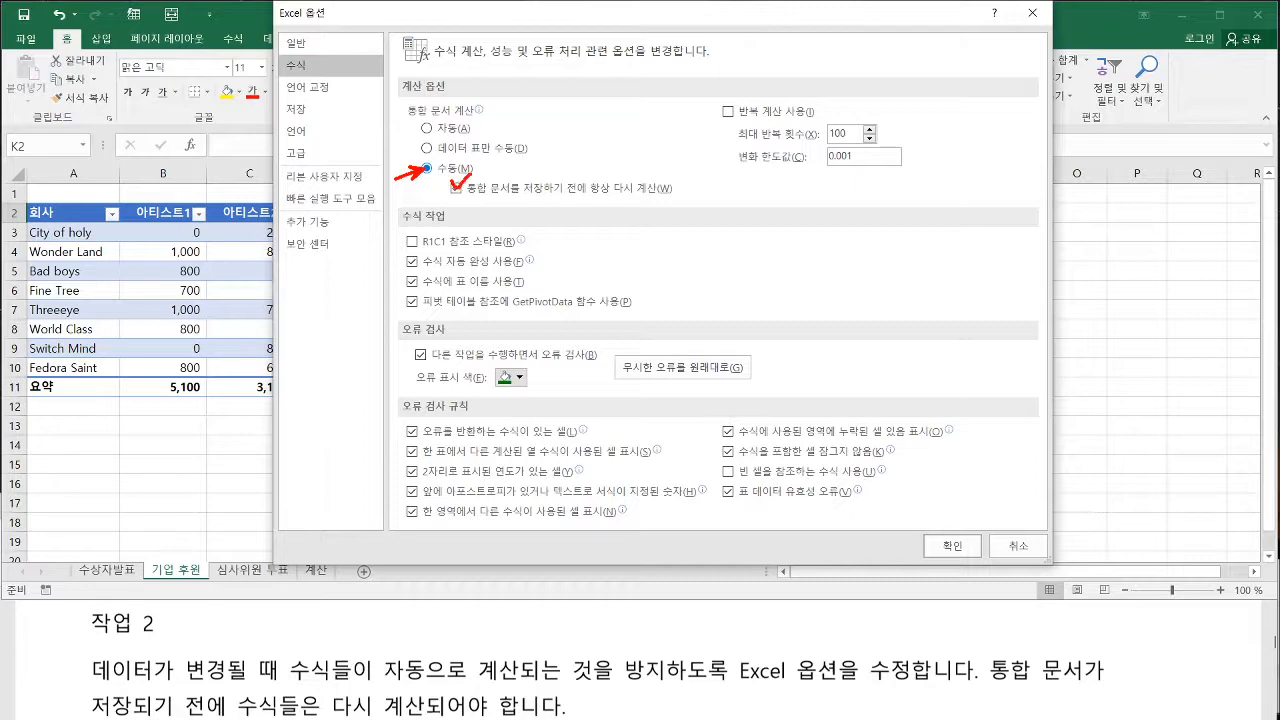
left_click(951, 547)
Read 작업 3 in the exam PDF for the conditional formatting rule's range, condition and fill colour
left_click(312, 641)
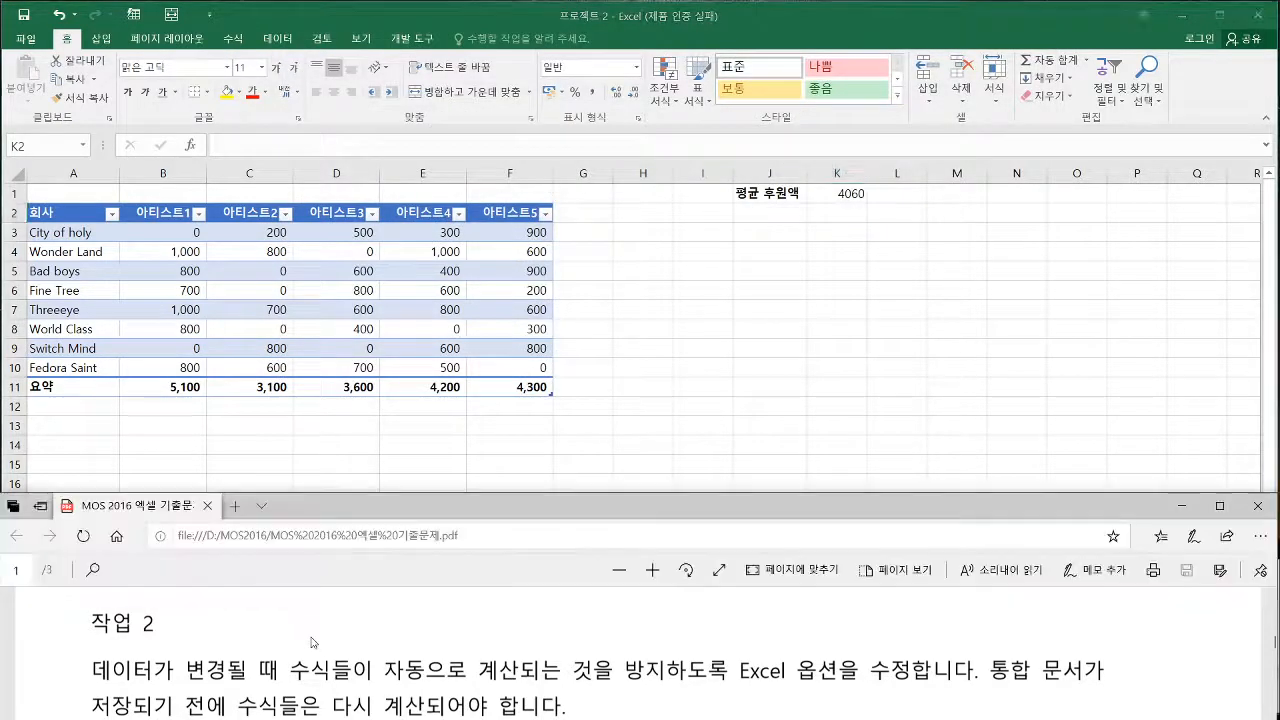
scroll(315, 640, "down", 5)
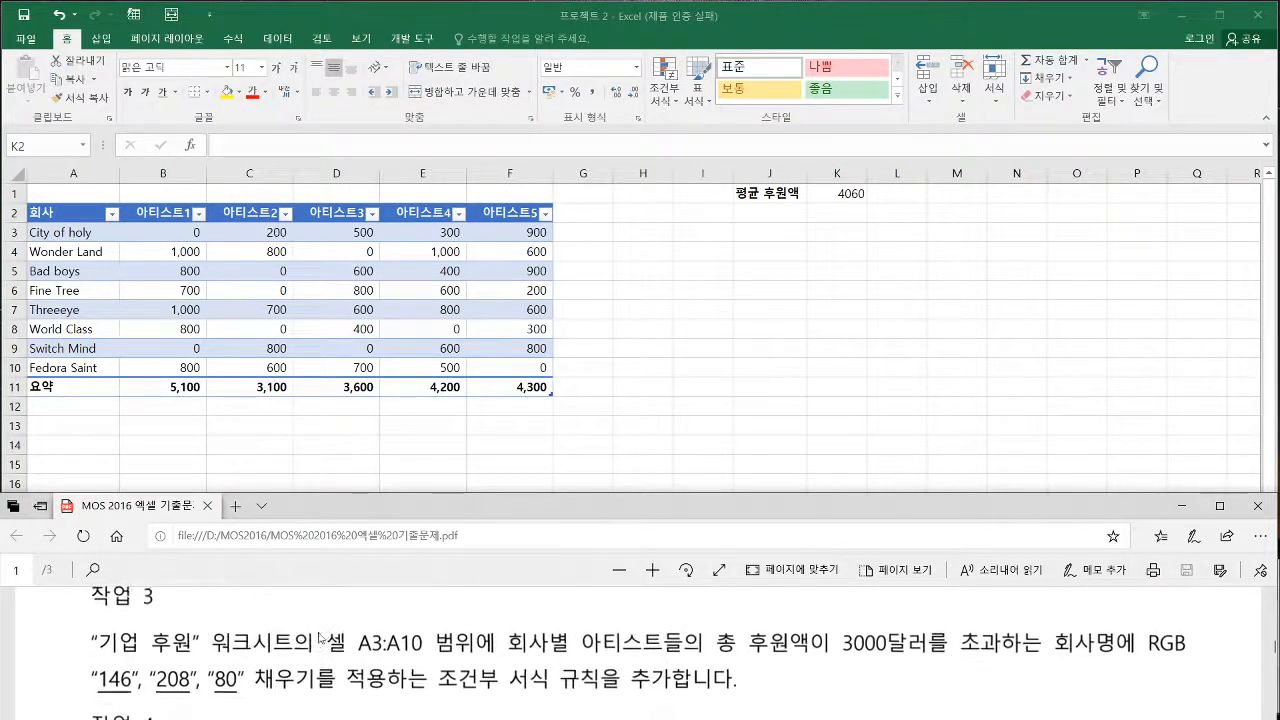
left_click(720, 413)
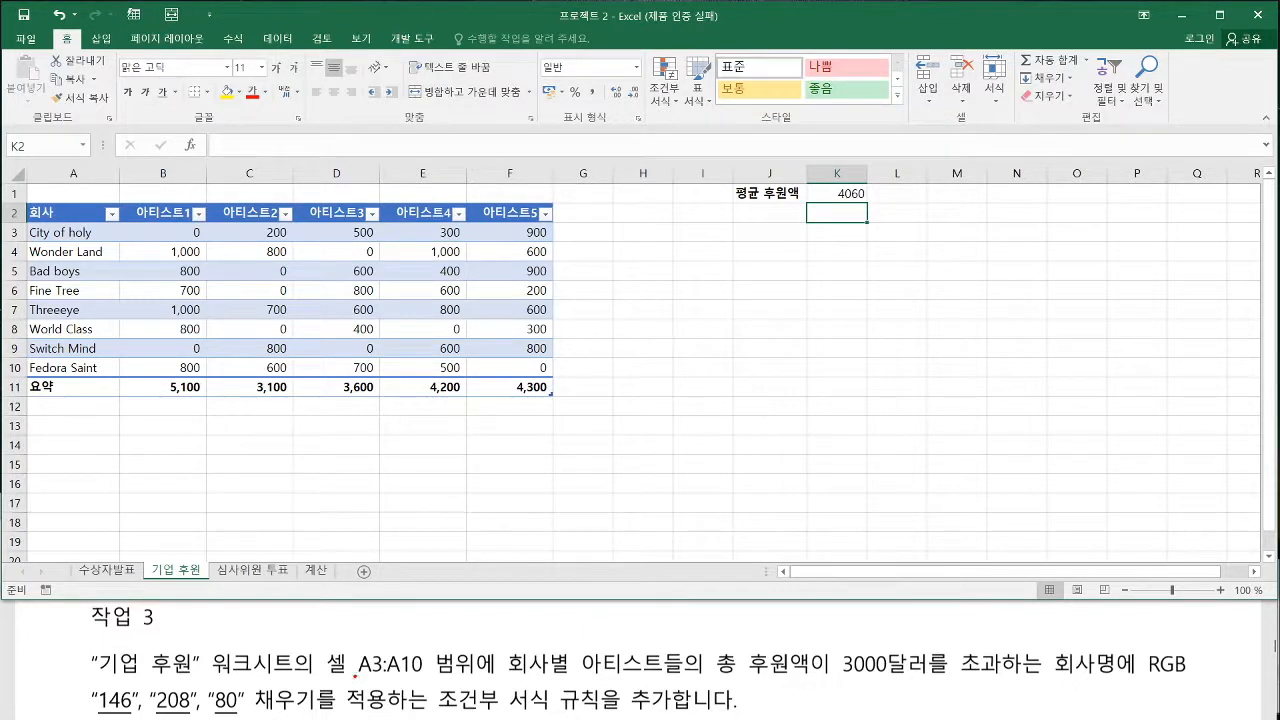
left_click_drag(355, 676, 428, 677)
left_click_drag(330, 673, 996, 679)
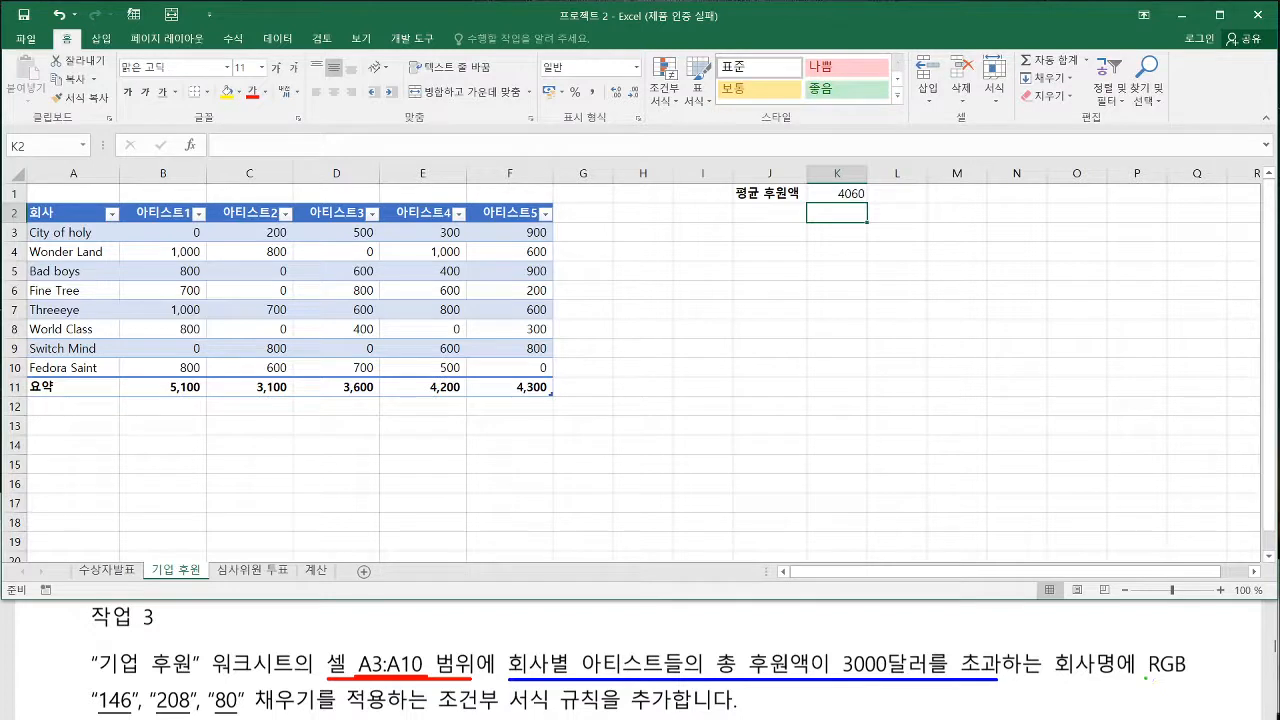
left_click_drag(1146, 677, 1192, 677)
left_click_drag(97, 716, 302, 716)
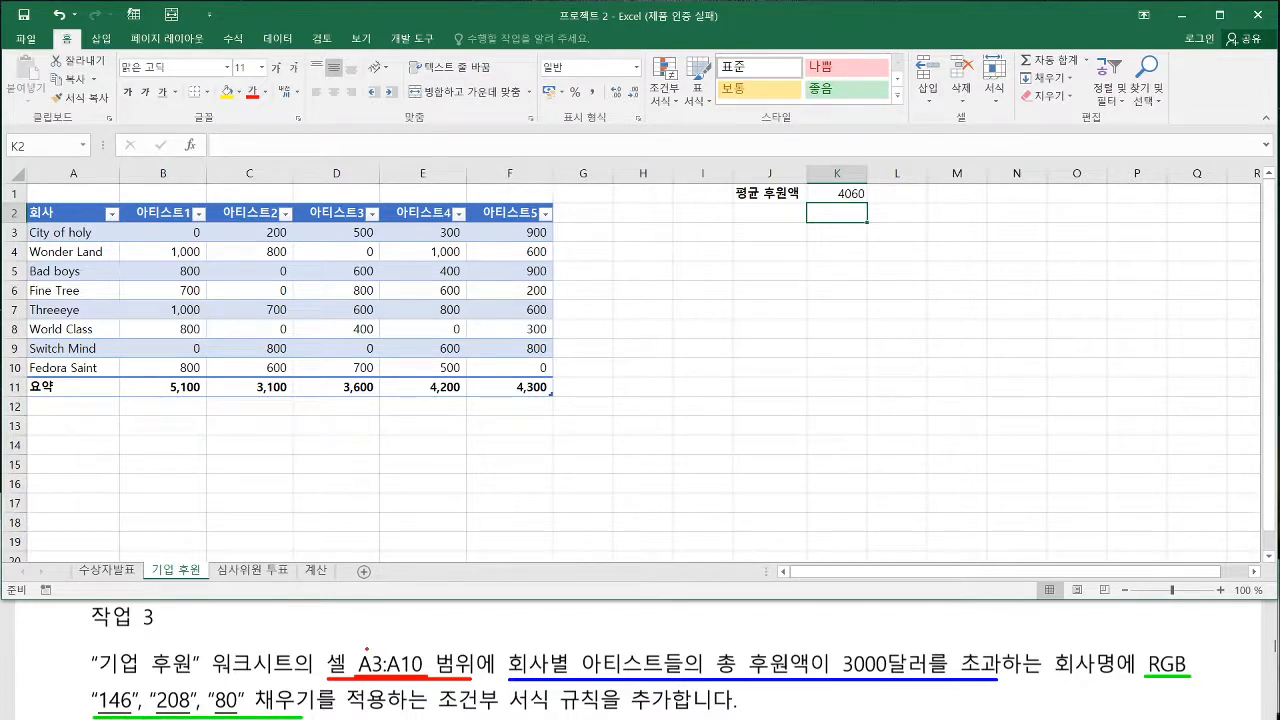
left_click_drag(352, 650, 426, 679)
left_click_drag(1055, 650, 1117, 678)
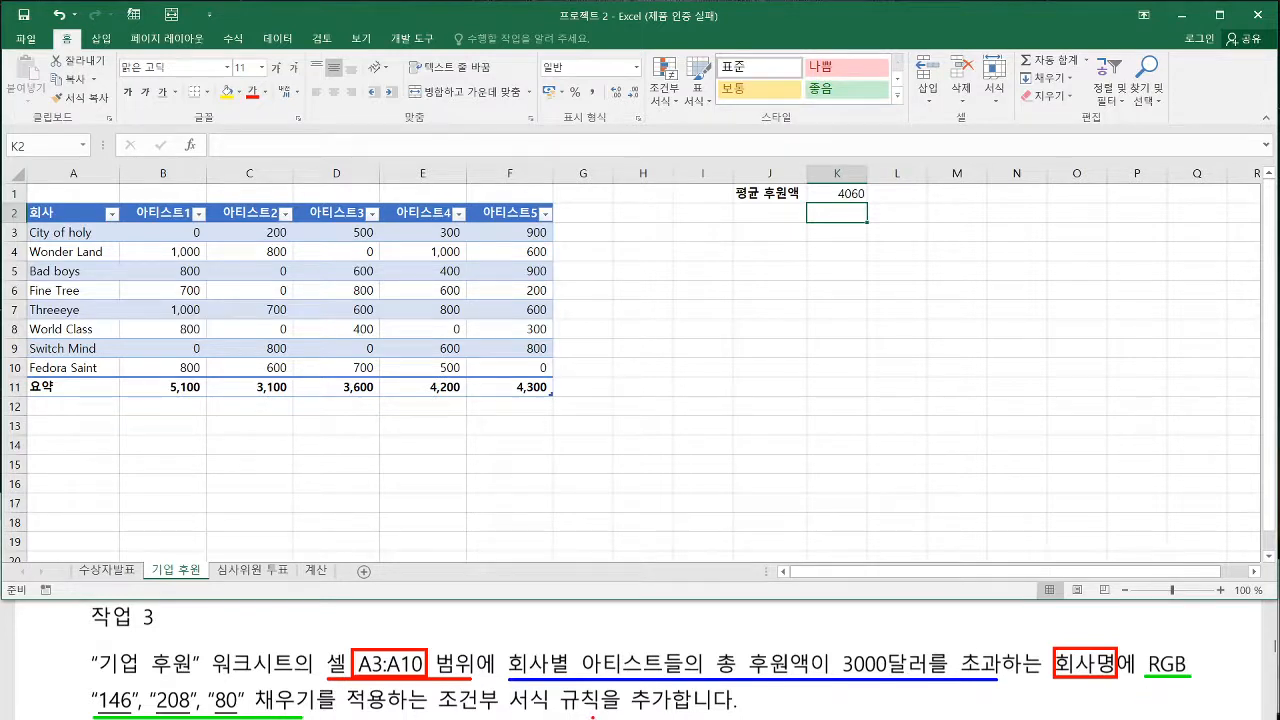
key("Escape")
Start a new conditional formatting rule for A3:A10 with the rule type 수식을 사용하여 서식을 지정할 셀 결정
left_click(75, 232)
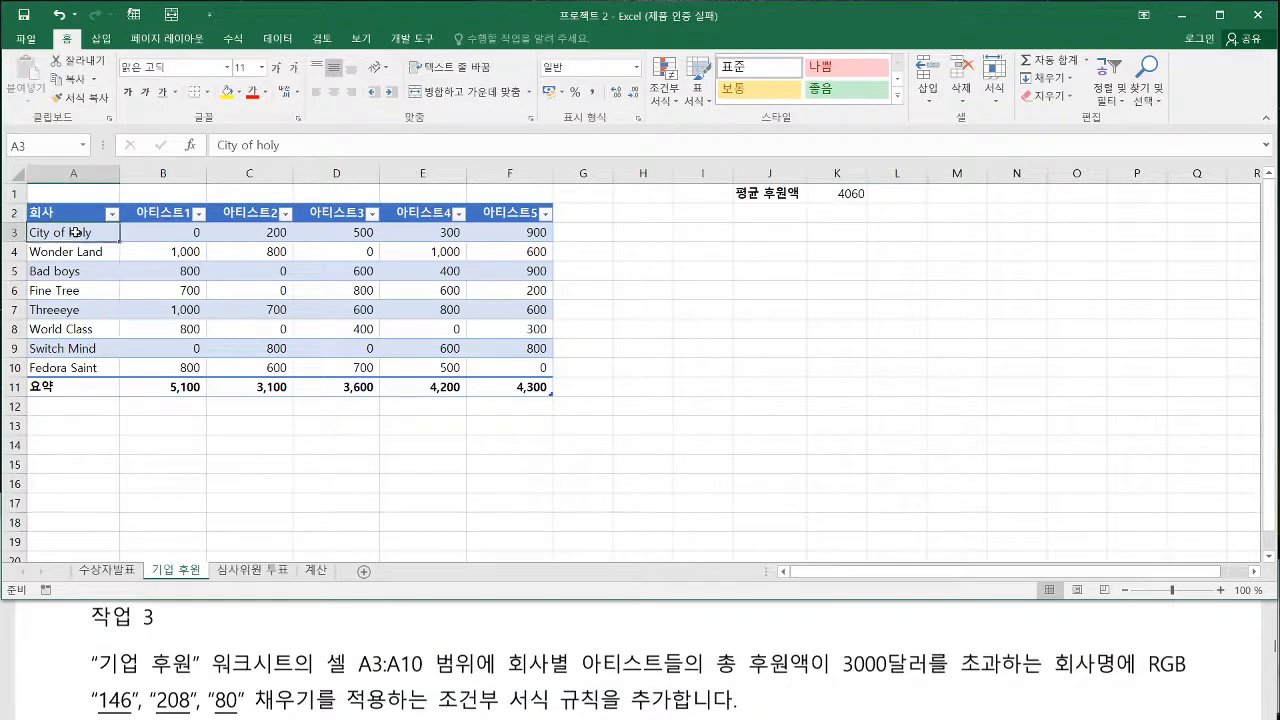
left_click_drag(75, 232, 75, 367)
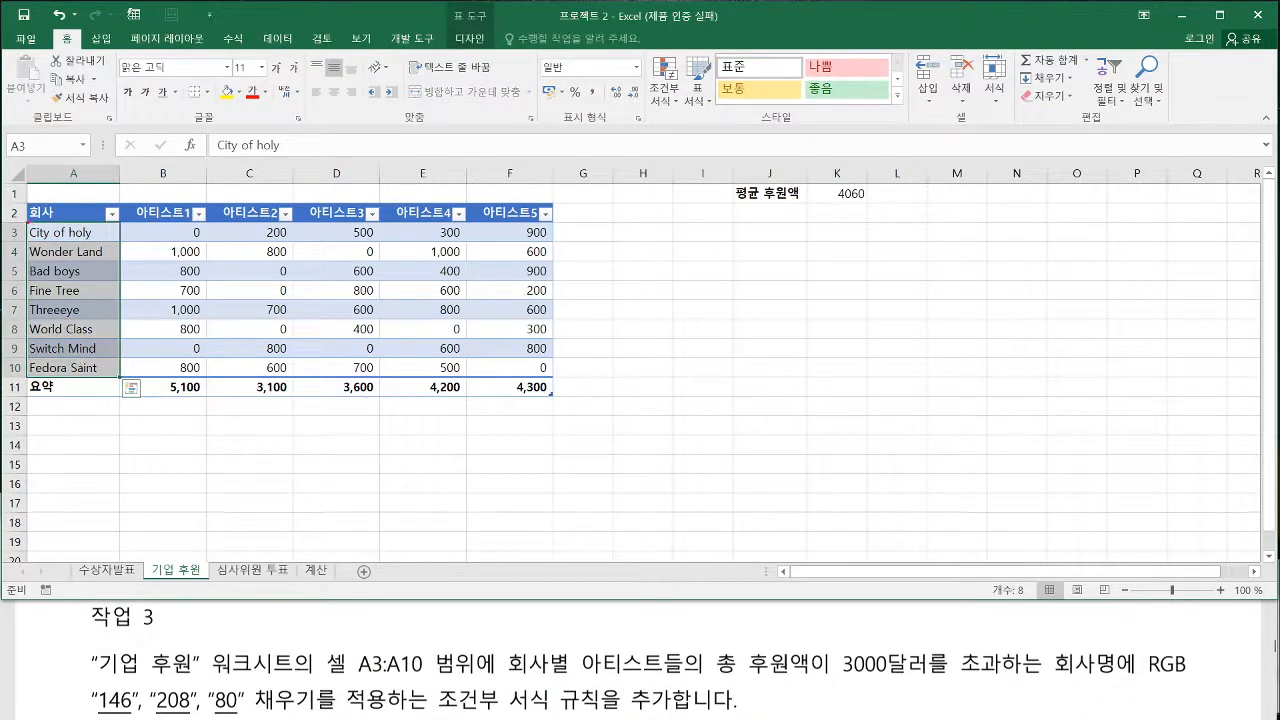
left_click_drag(28, 222, 120, 379)
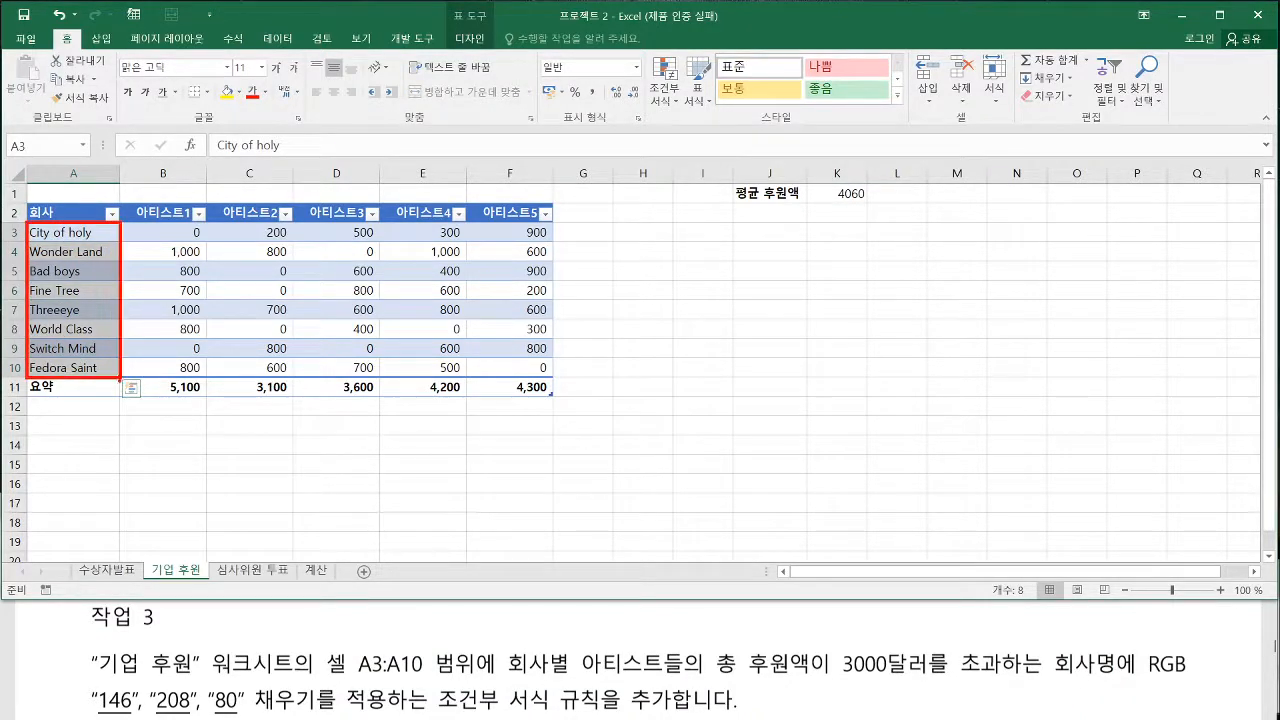
key("Escape")
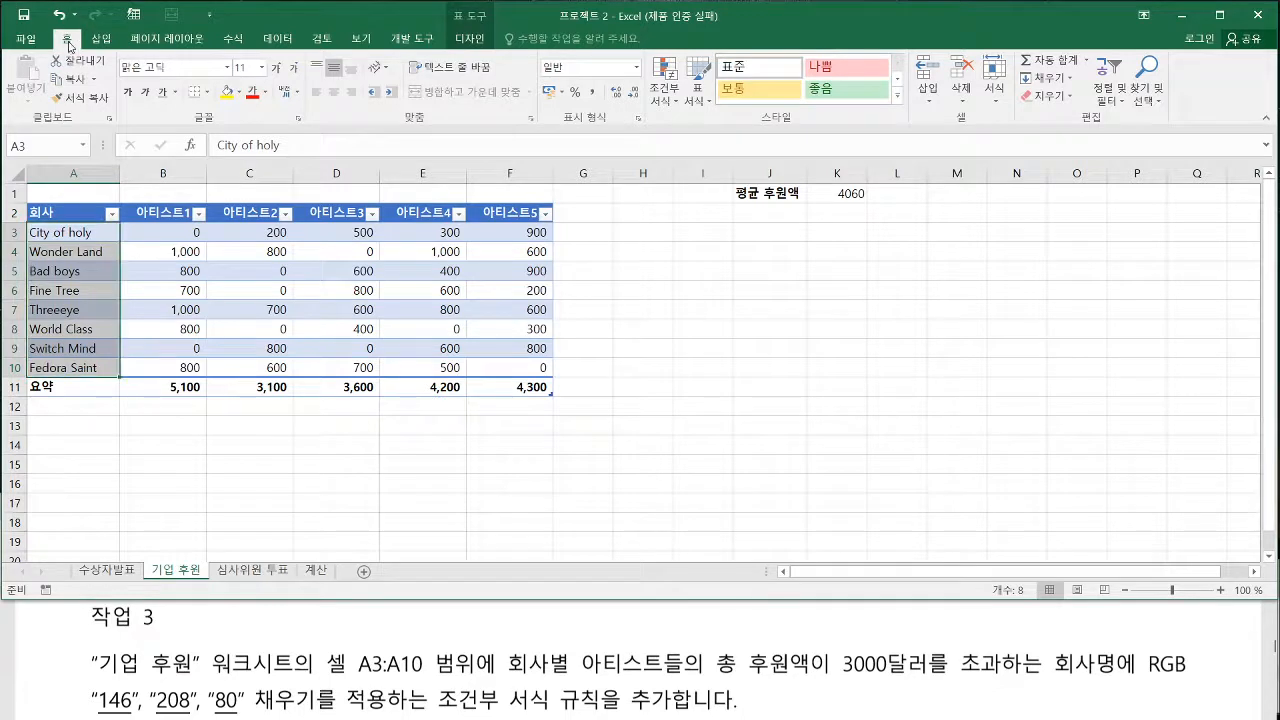
left_click(665, 85)
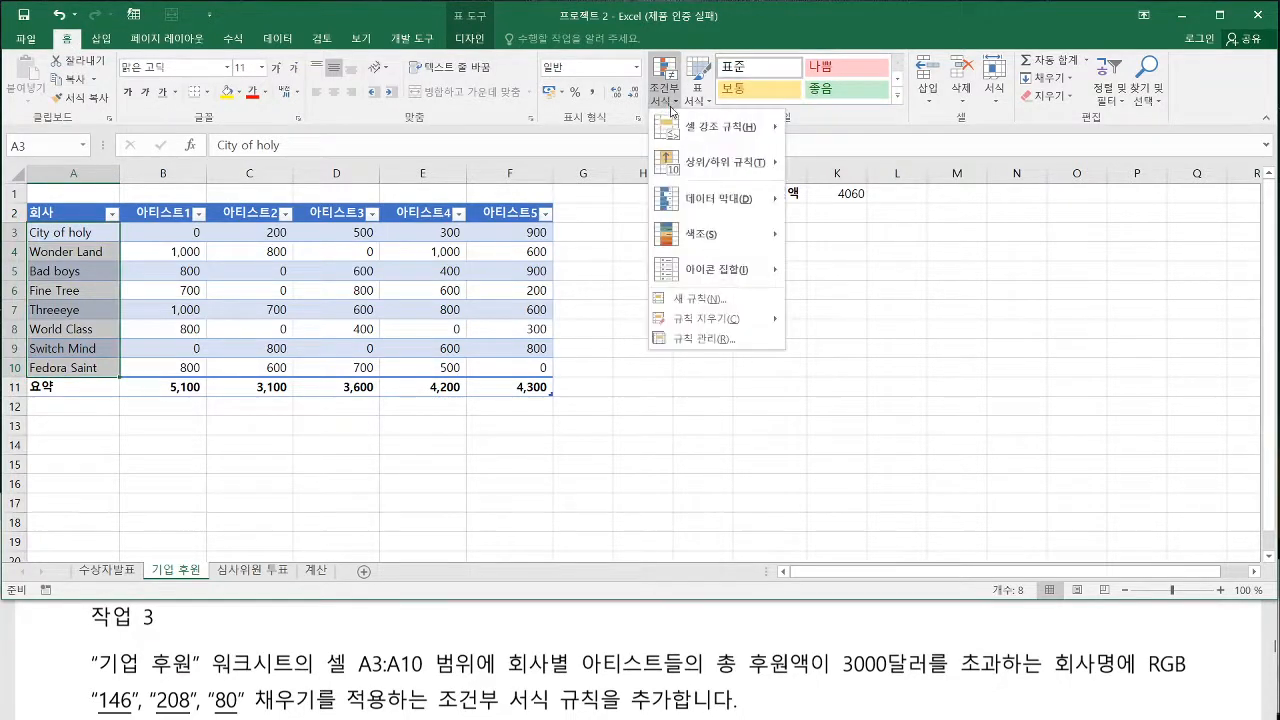
mouse_move(656, 288)
left_mouse_down()
mouse_move(729, 308)
mouse_move(711, 308)
left_mouse_up()
key("Escape")
left_click(676, 82)
left_click(690, 299)
left_click_drag(640, 327, 459, 205)
left_click(380, 333)
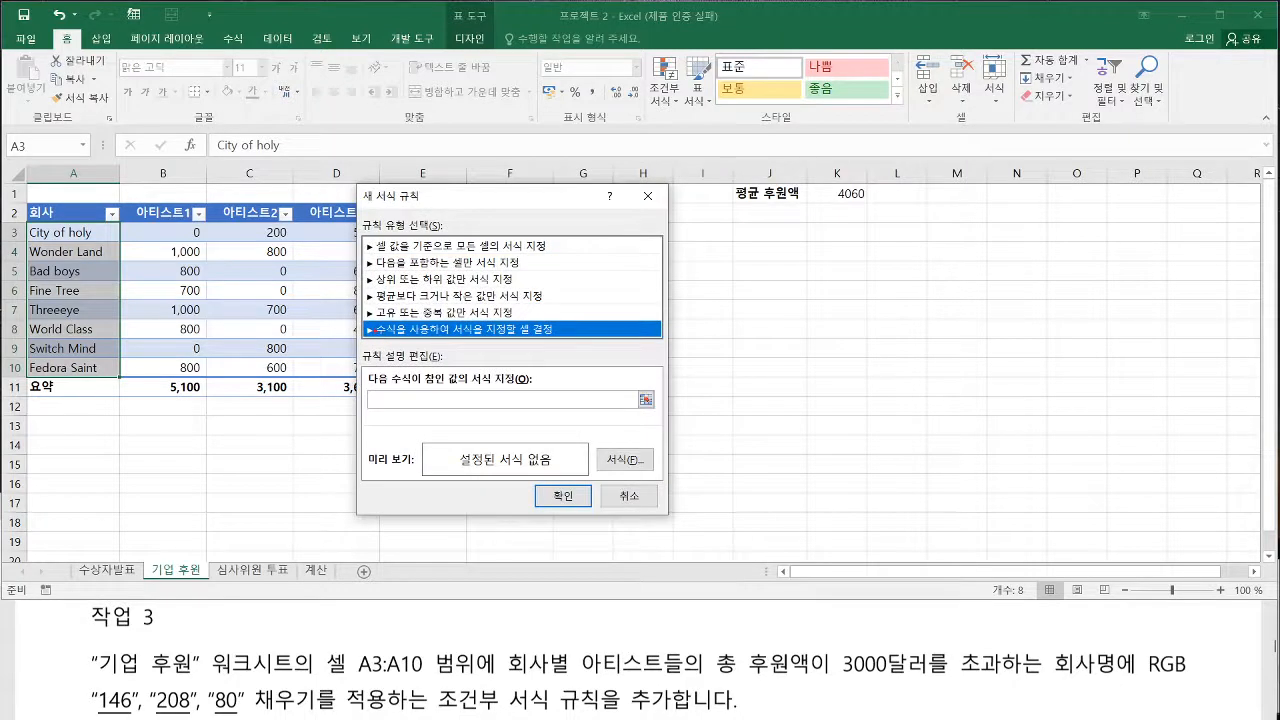
Begin the rule's formula with =sum( and the absolute range $B$3:$F$3 picked from the City of holy row
key("ctrl+2")
left_click_drag(508, 677, 998, 676)
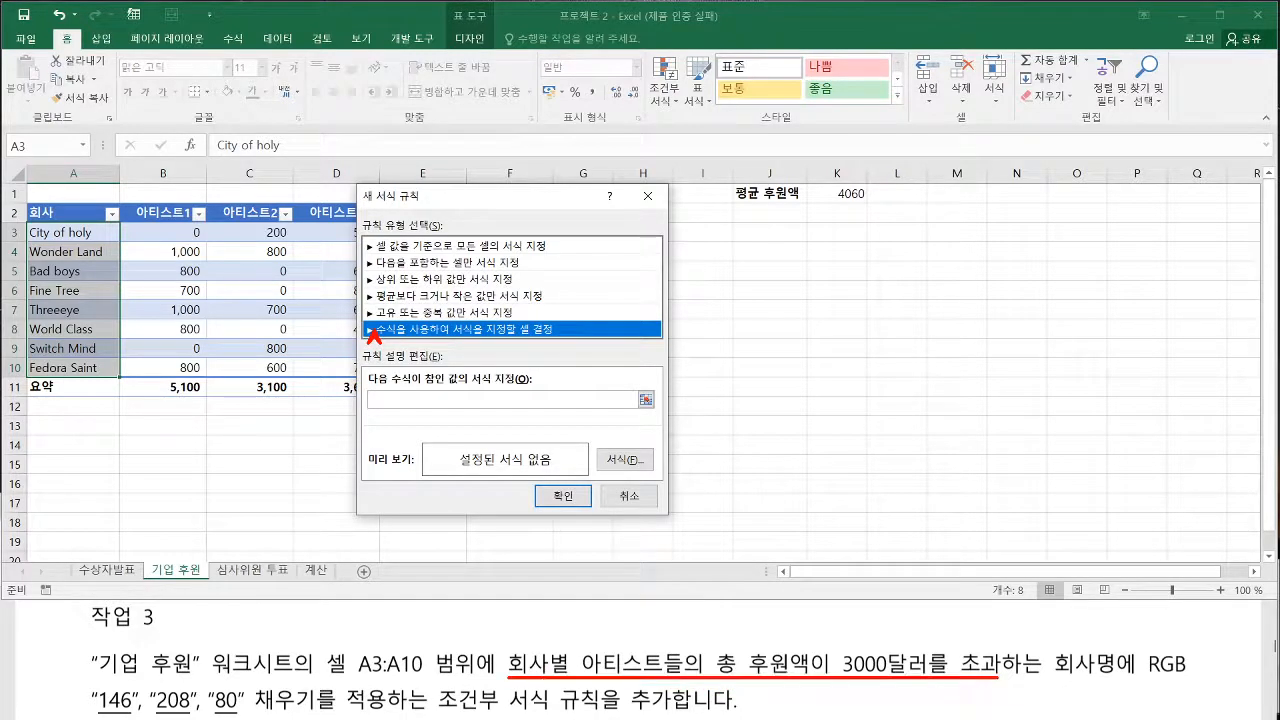
left_click_drag(392, 196, 600, 237)
left_click(592, 440)
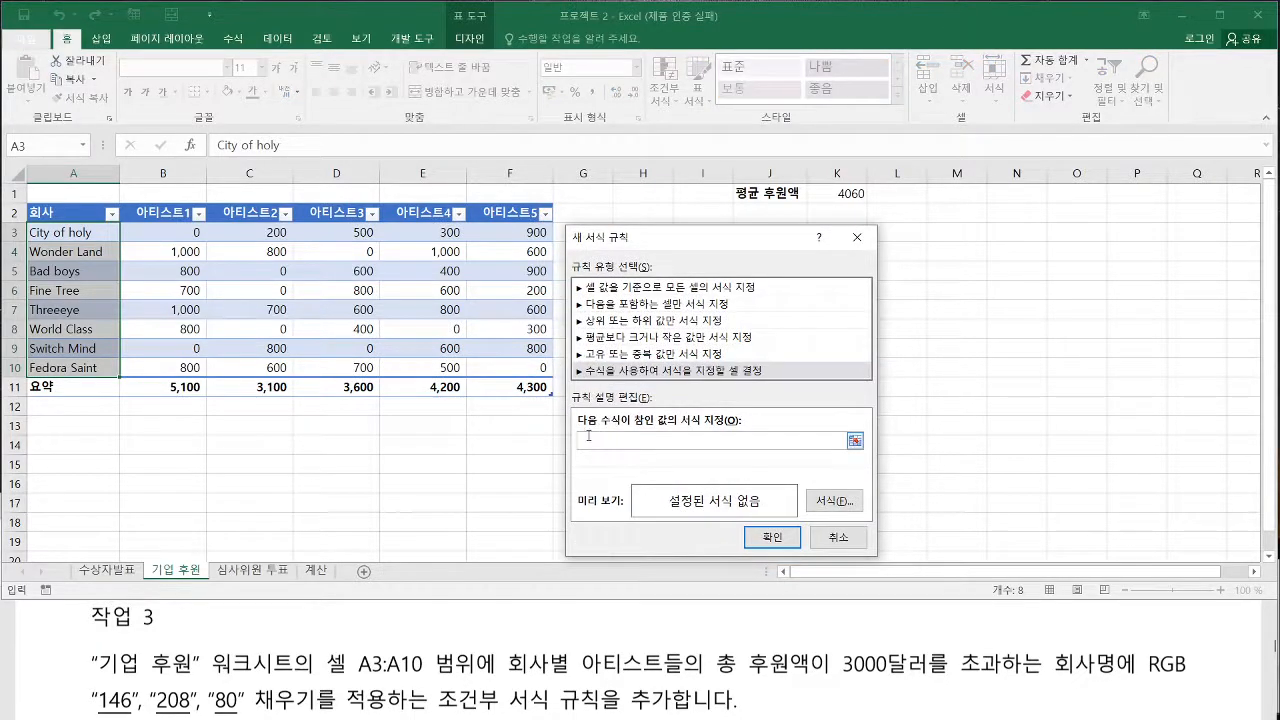
type("=sum(")
left_click_drag(168, 236, 488, 236)
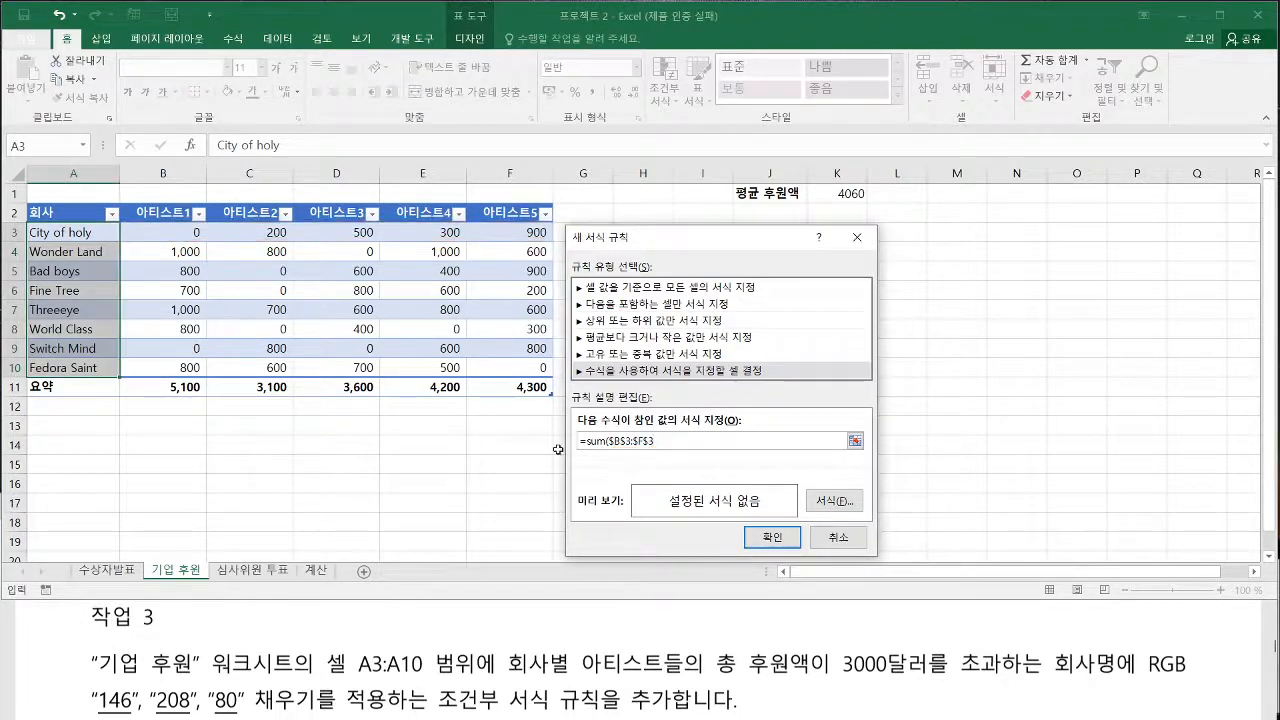
Make the range reference relative and complete the rule's formula as =sum(B3:F3)>3000
left_click_drag(609, 441, 656, 446)
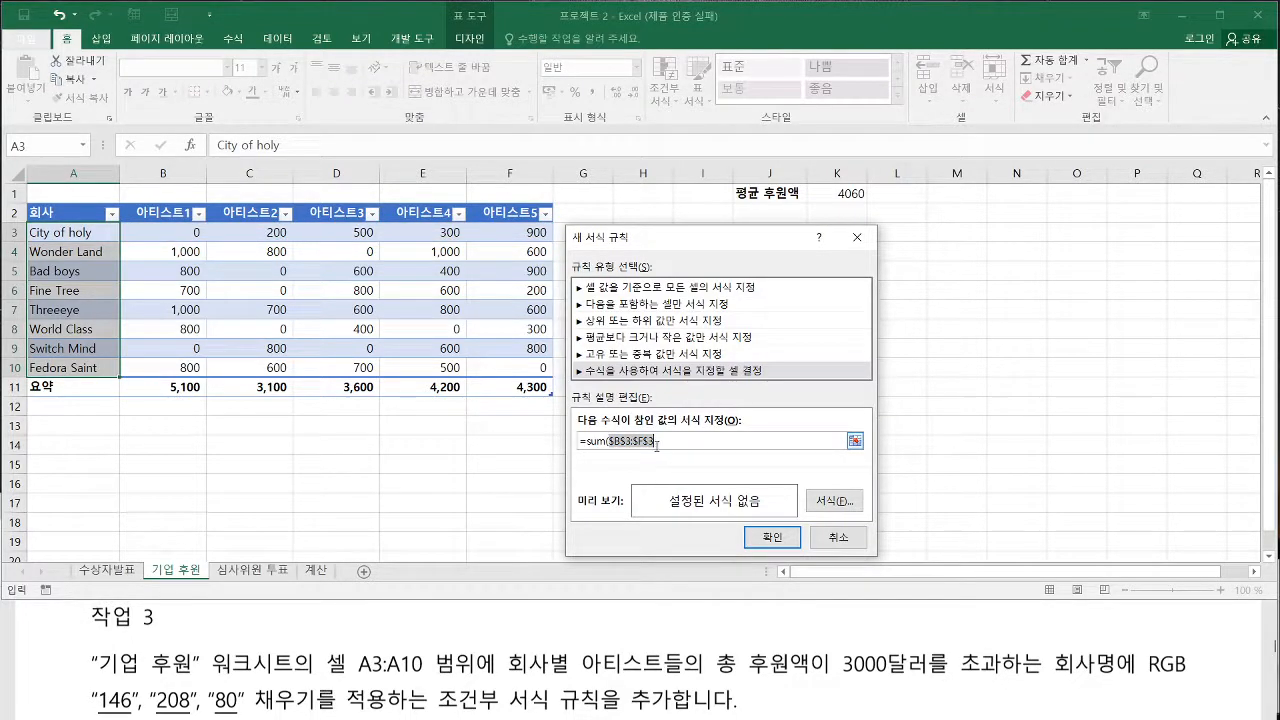
key("F4")
key("F4")
key("F4")
mouse_move(72, 250)
left_mouse_down()
mouse_move(72, 237)
mouse_move(71, 304)
left_mouse_up()
left_click_drag(71, 311, 71, 325)
left_click_drag(607, 448, 629, 448)
type(")>3000")
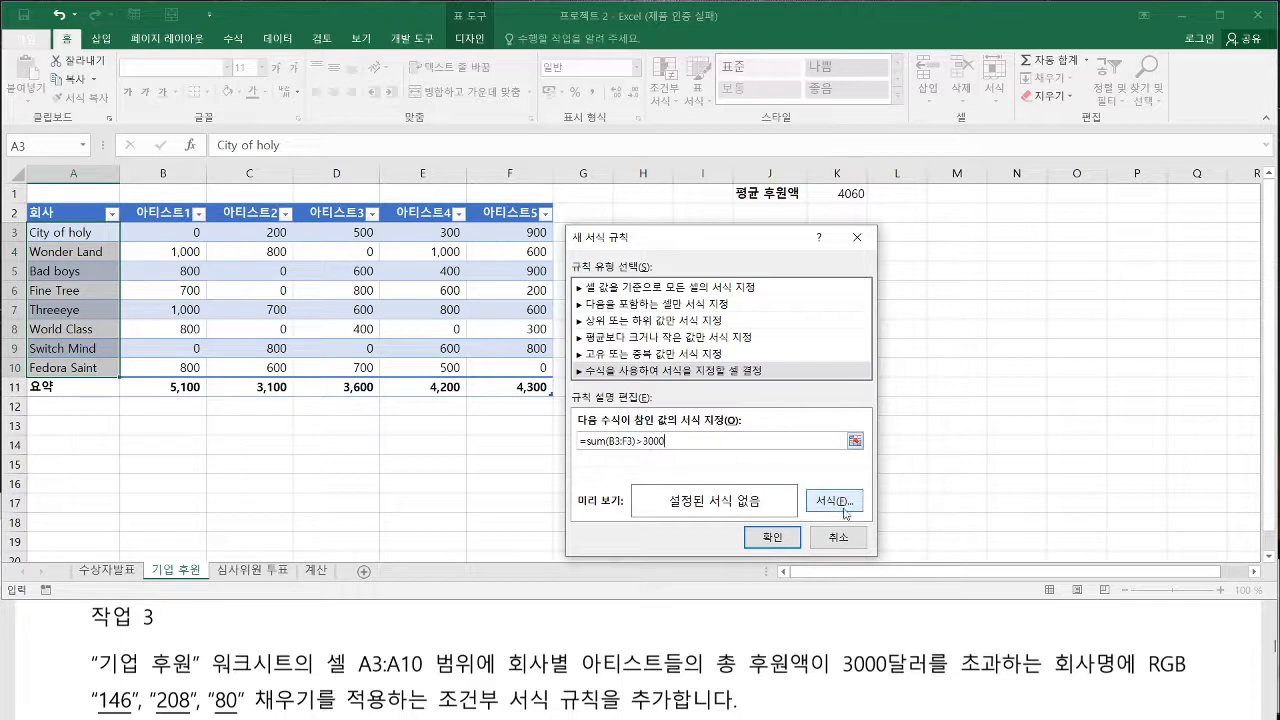
Open the custom RGB colour settings for the background fill of the new rule's format
left_click(835, 501)
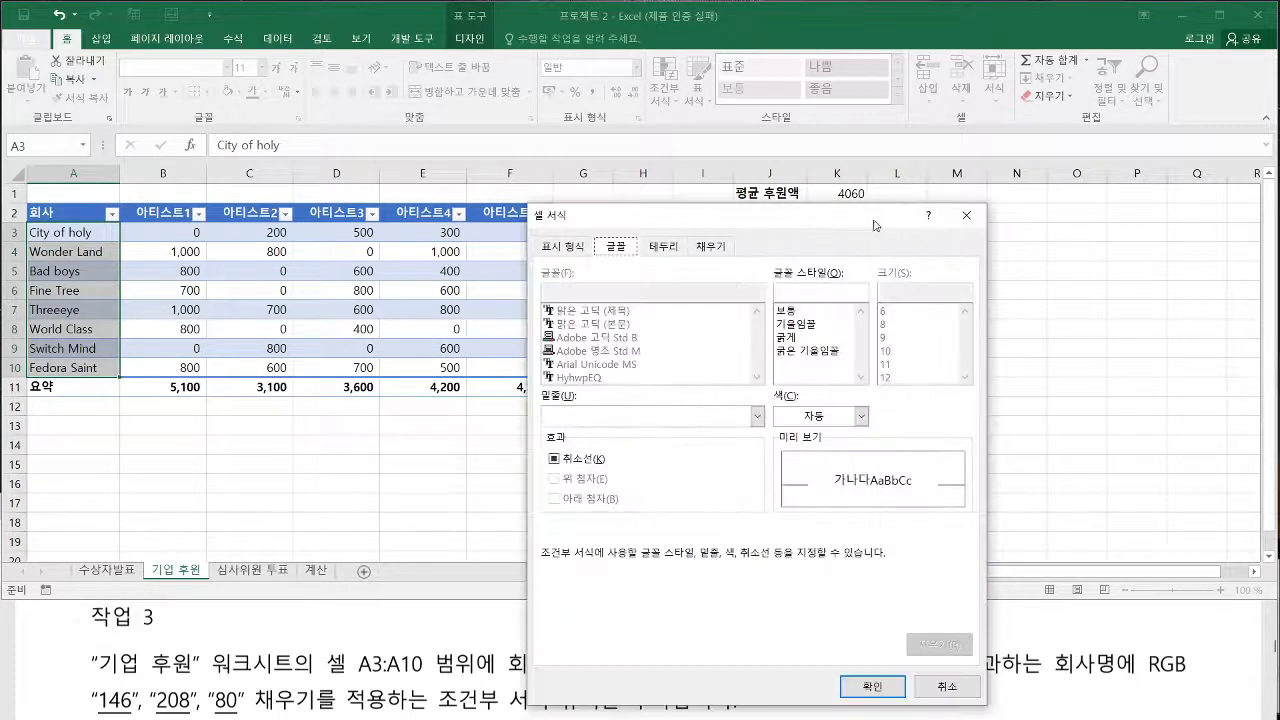
left_click_drag(874, 225, 1193, 108)
left_click(1030, 129)
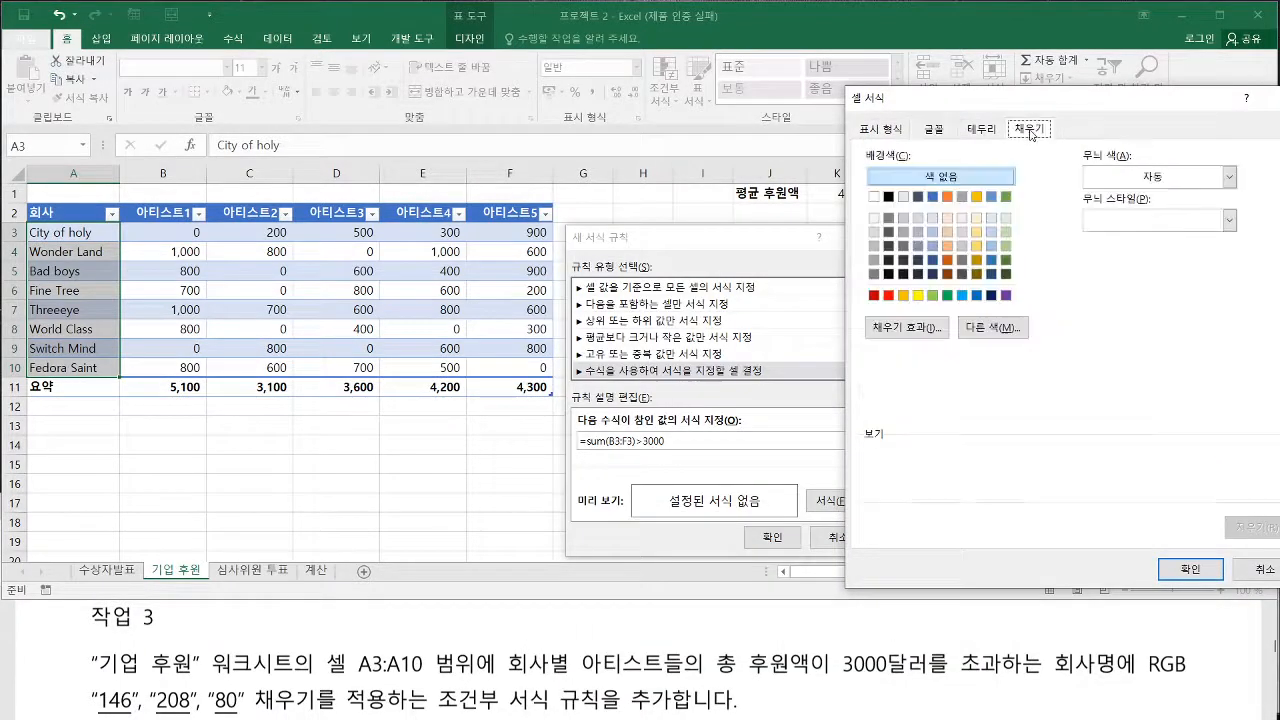
left_click(994, 329)
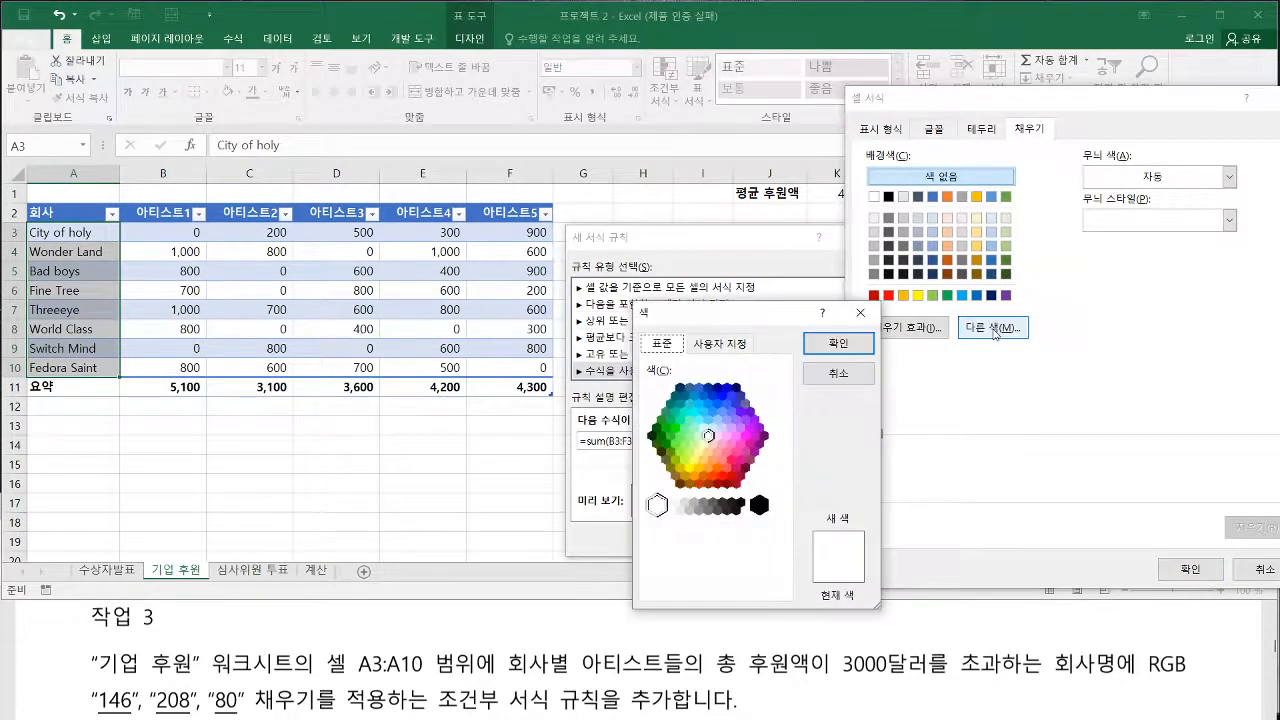
left_click_drag(745, 343, 987, 364)
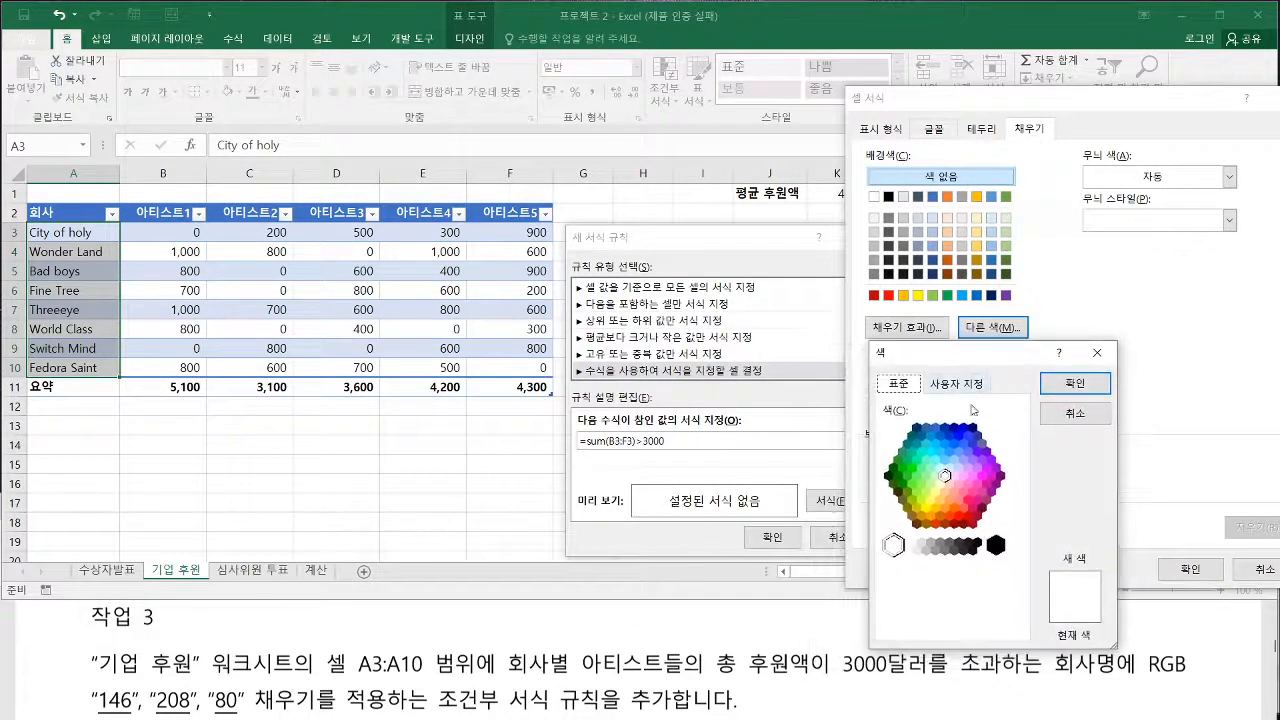
left_click(963, 384)
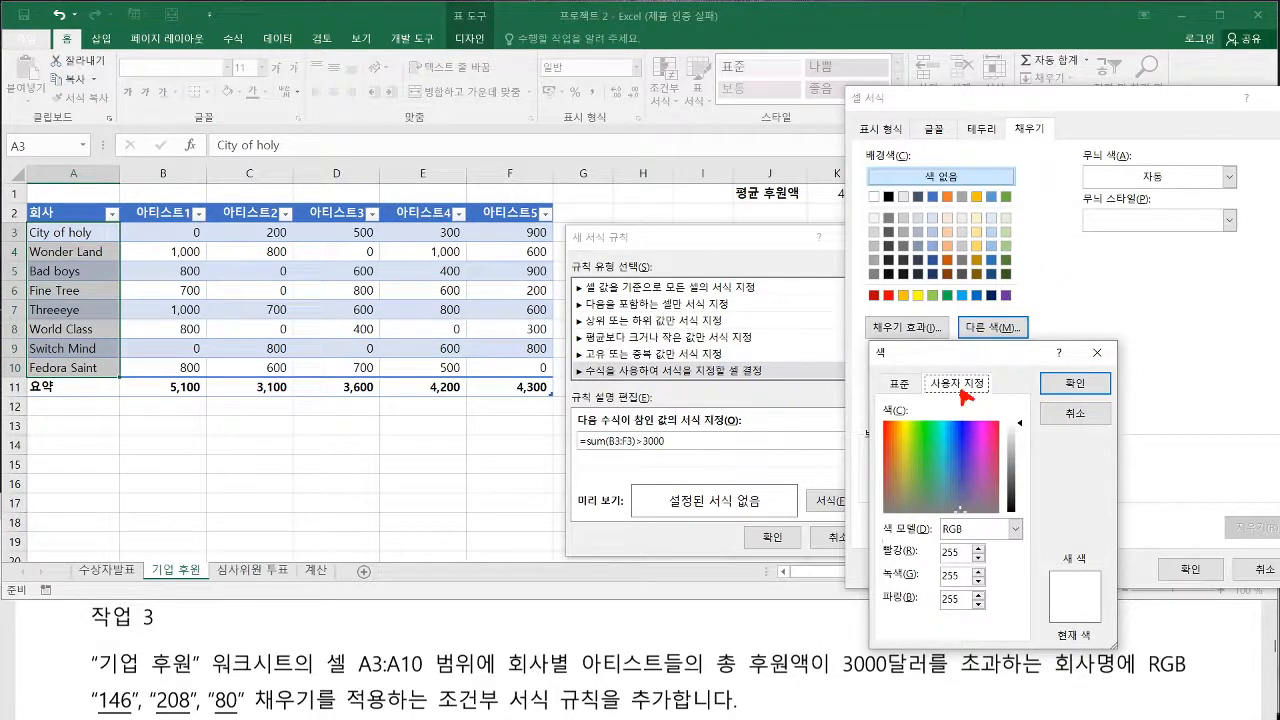
Set the rule's fill colour to RGB 146, 208, 80 and apply the conditional formatting rule to A3:A10
double_click(952, 552)
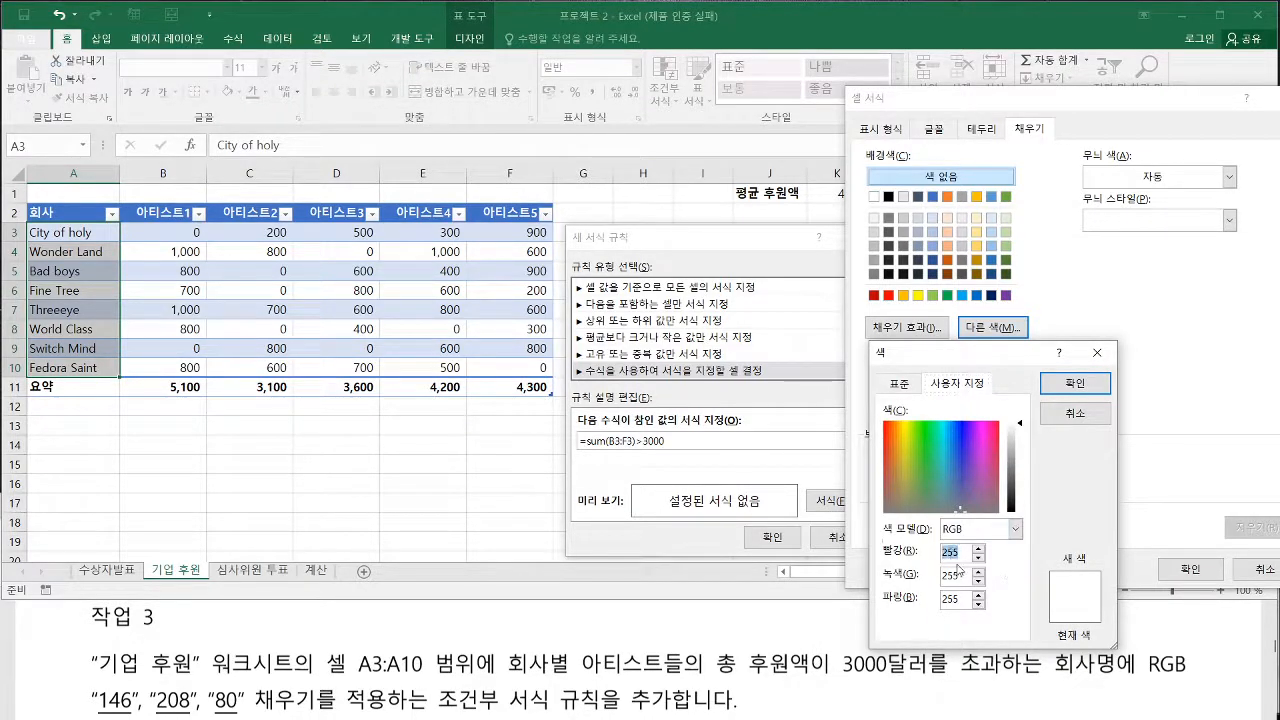
type("146")
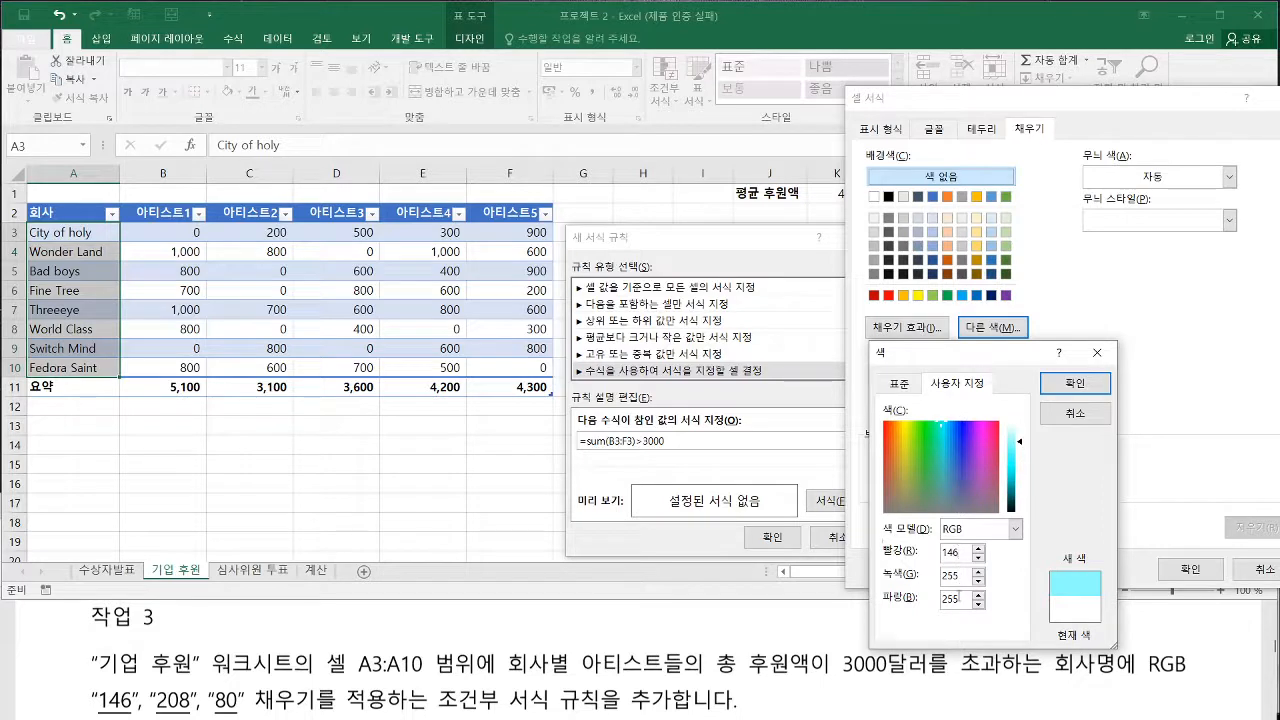
double_click(949, 577)
type("208")
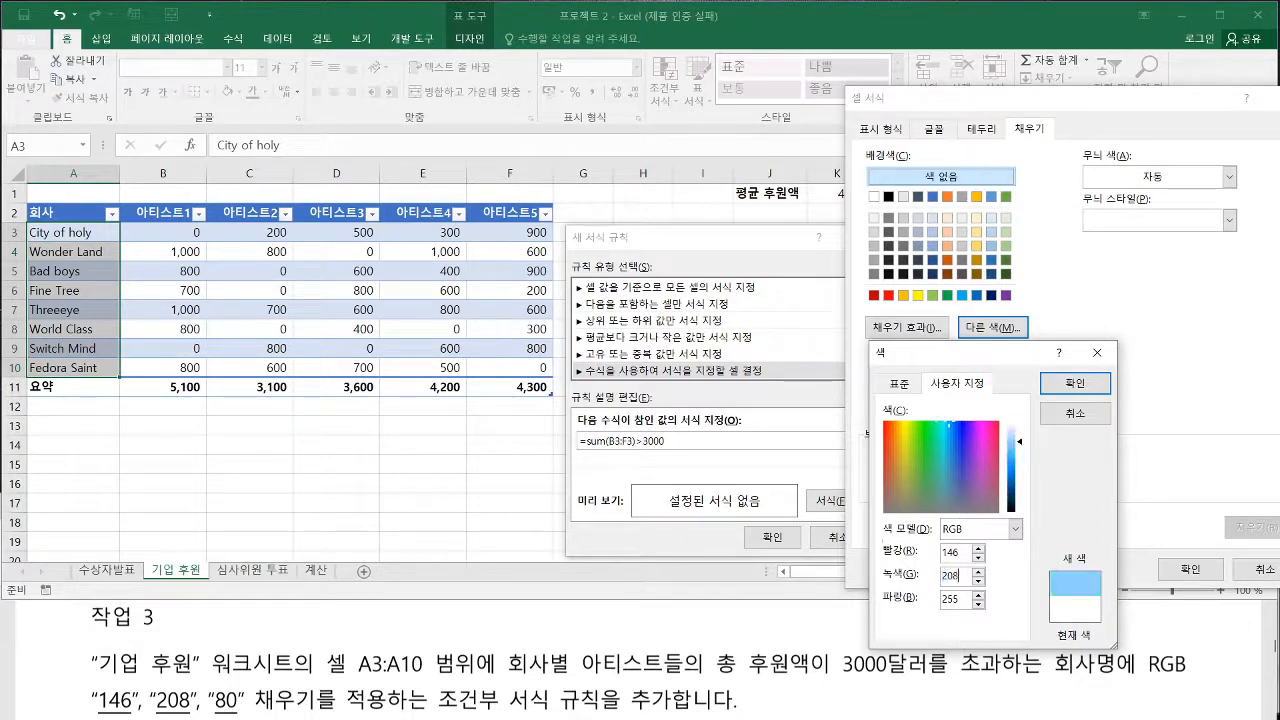
double_click(950, 599)
type("80")
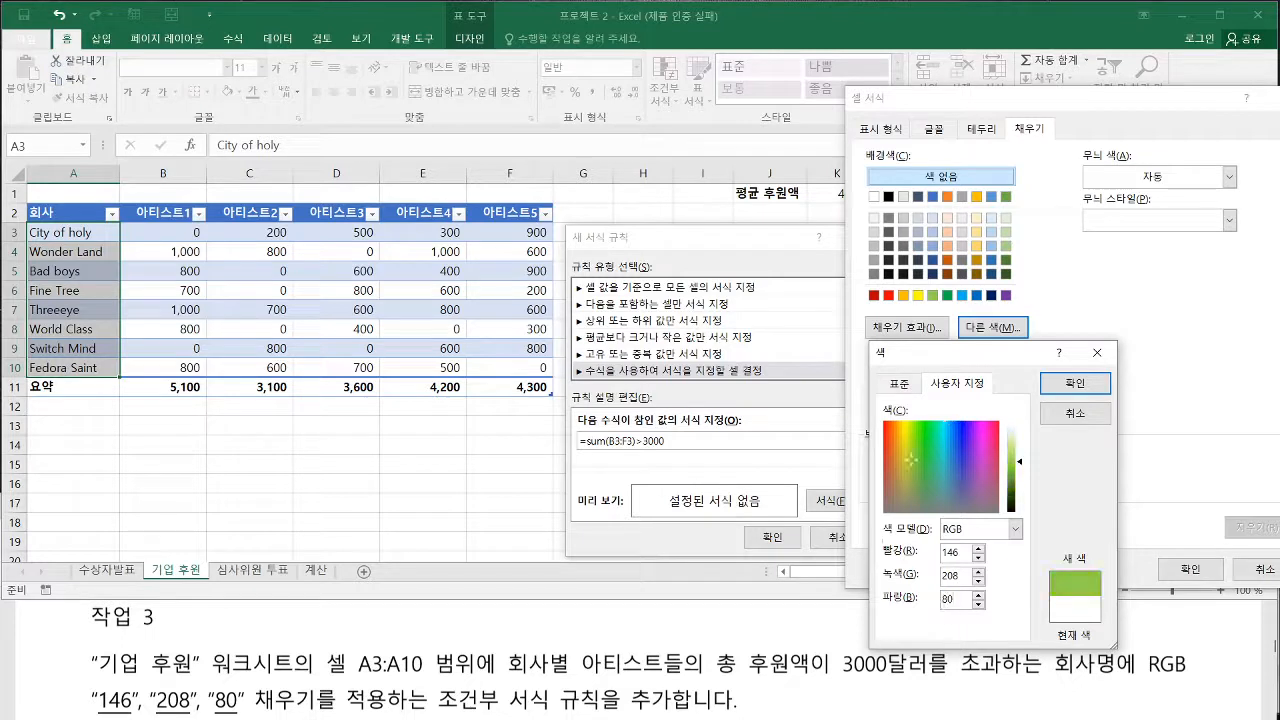
left_click(1075, 384)
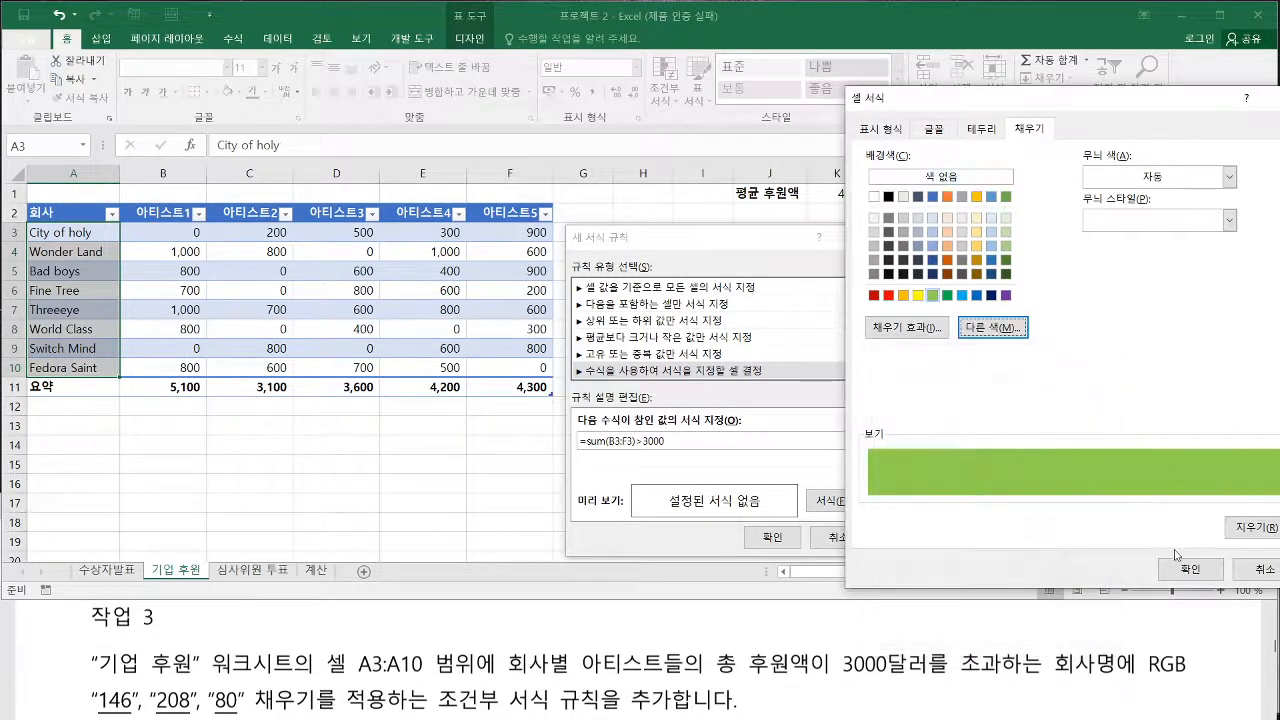
left_click(1188, 568)
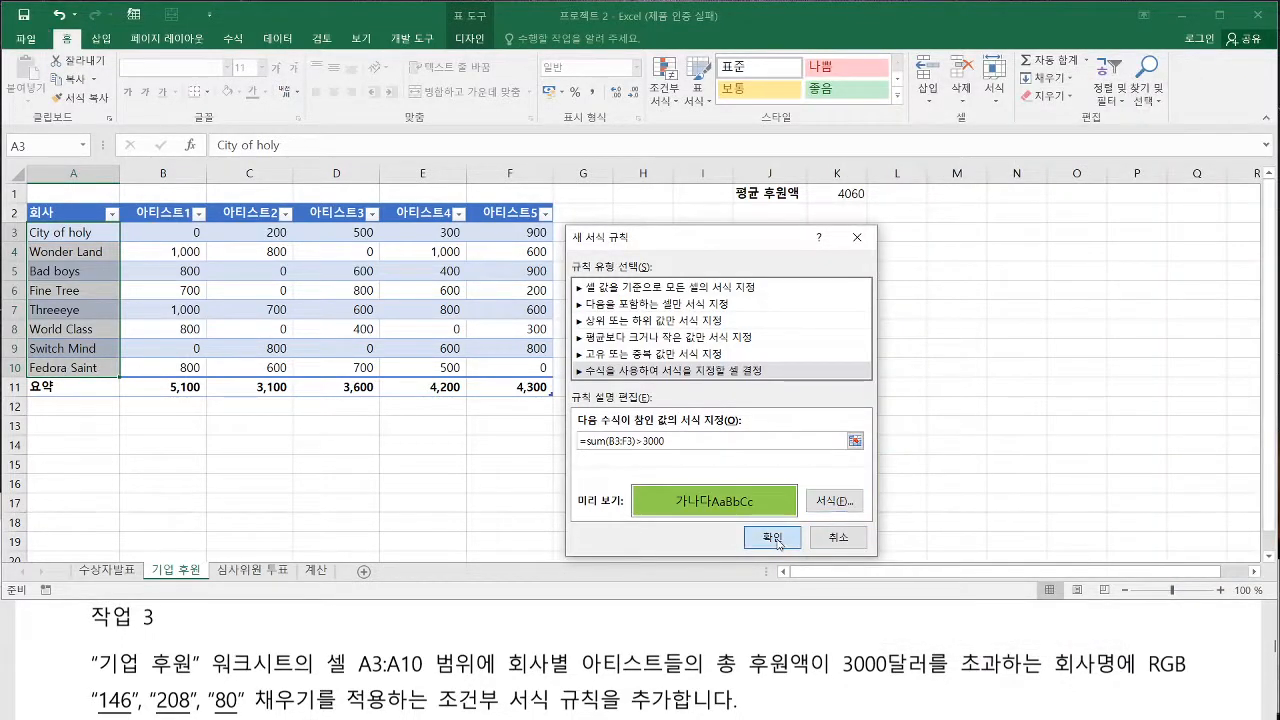
left_click(775, 538)
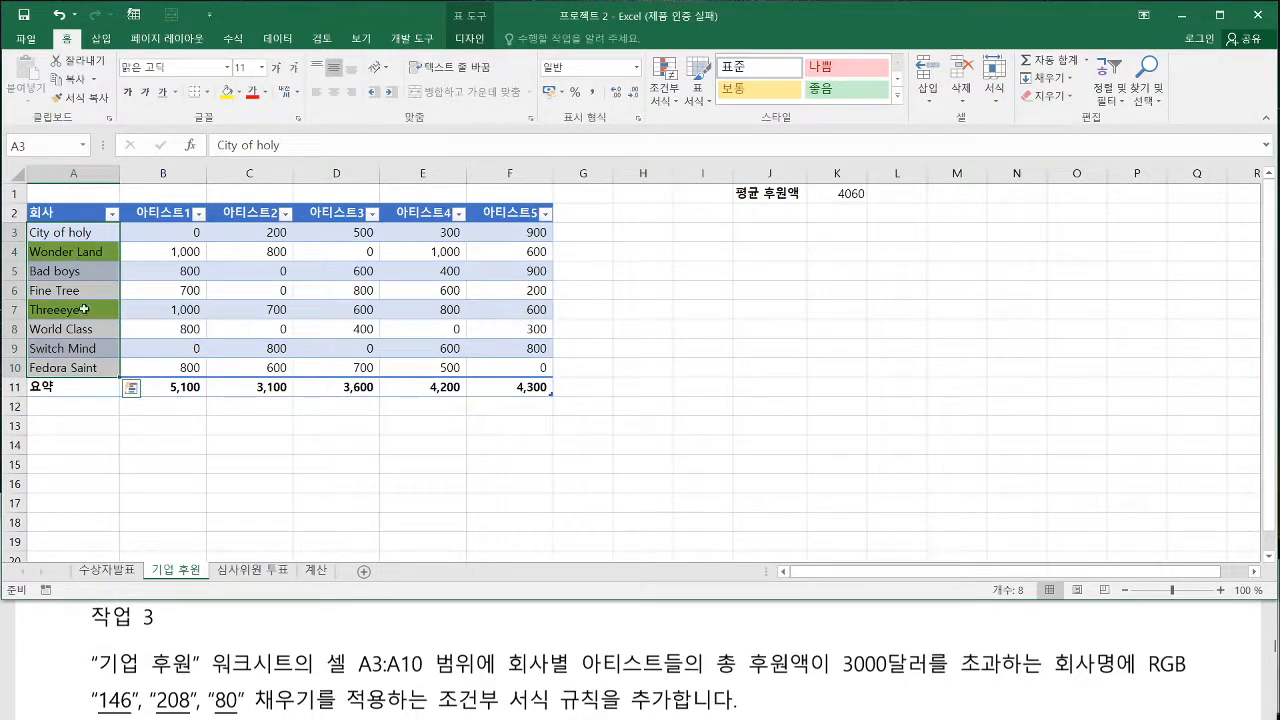
Read 작업 4 in the exam PDF and show the 수상자발표 chart sheet in the workbook
left_click(310, 636)
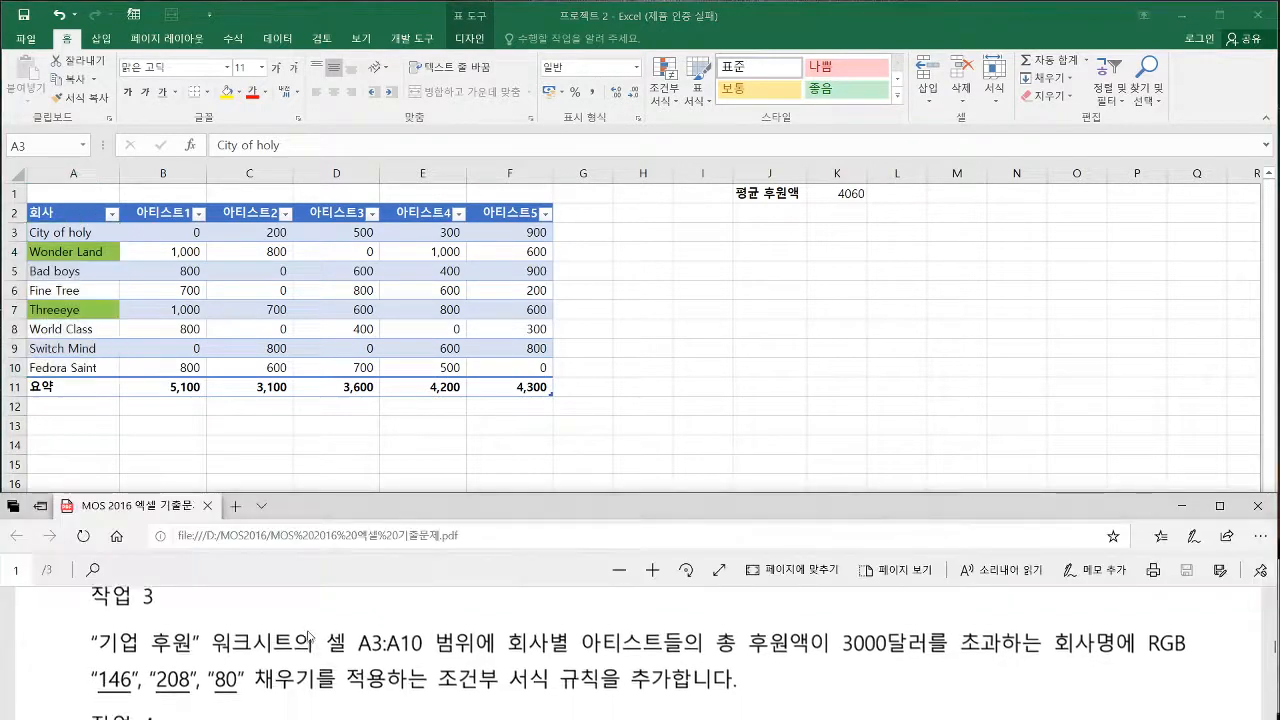
scroll(310, 636, "down", 3)
left_click(485, 430)
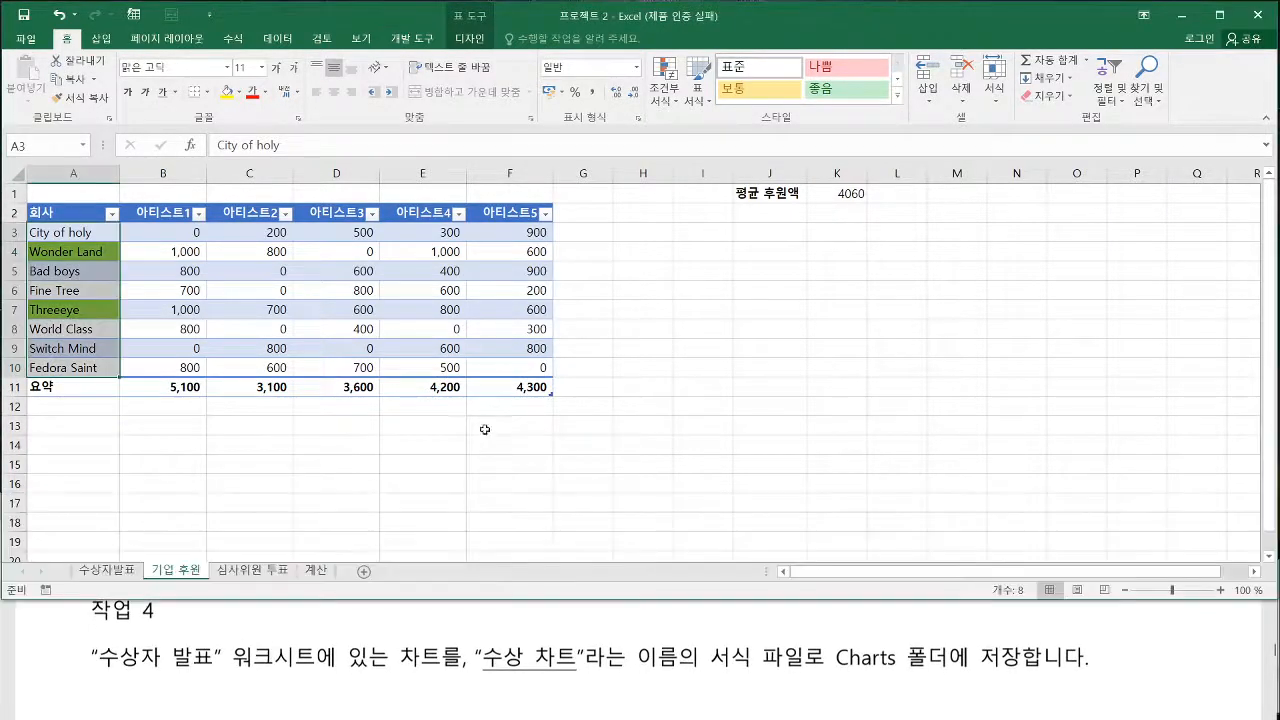
left_click(110, 570)
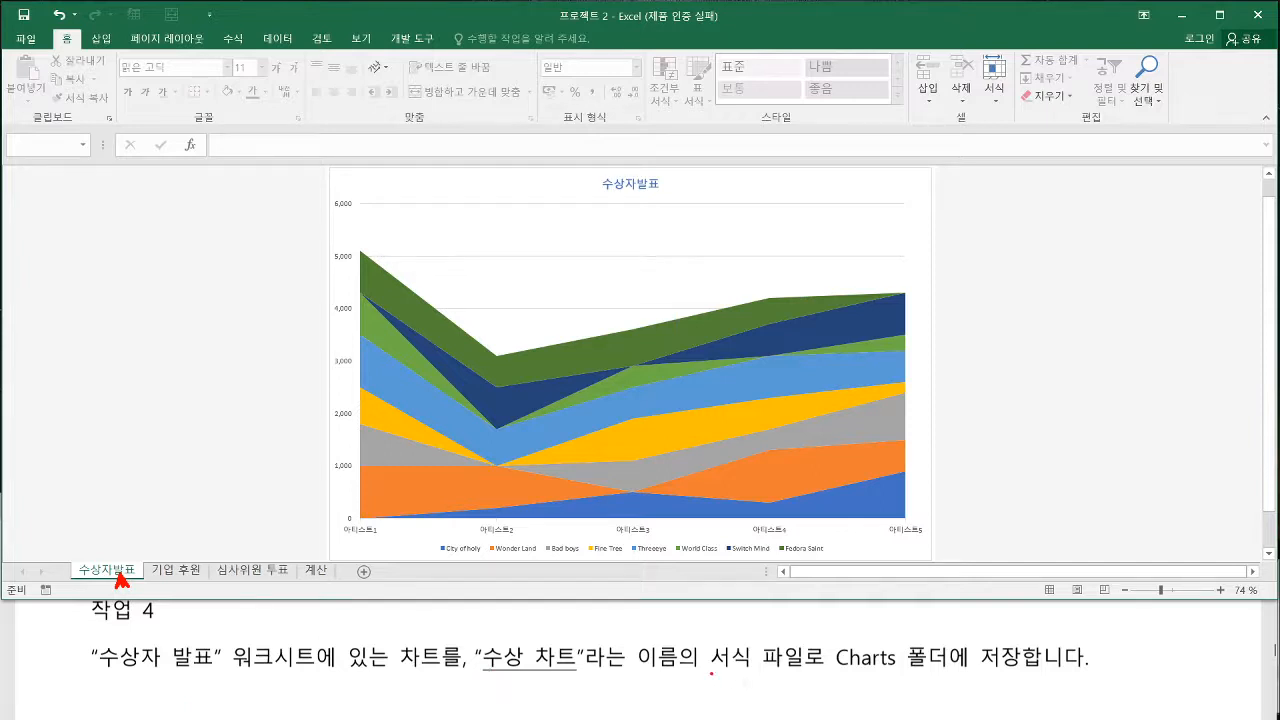
left_click_drag(711, 674, 1020, 672)
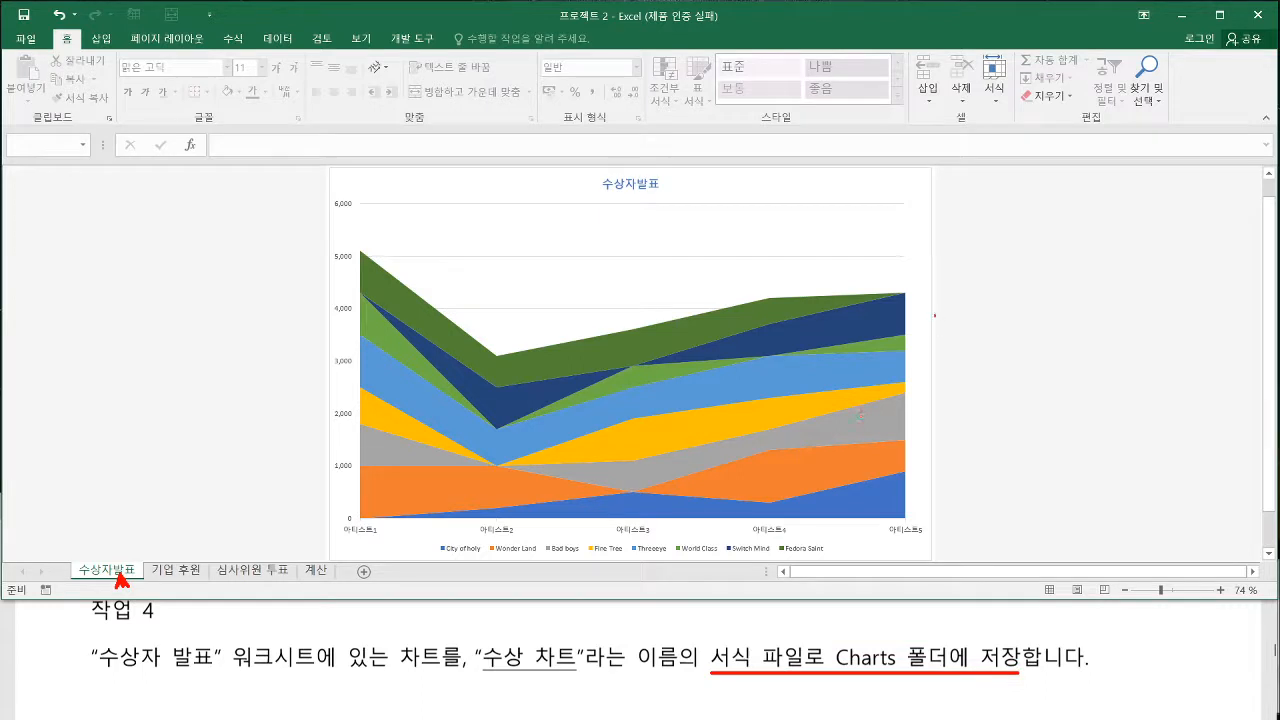
left_click_drag(878, 237, 918, 237)
key("Escape")
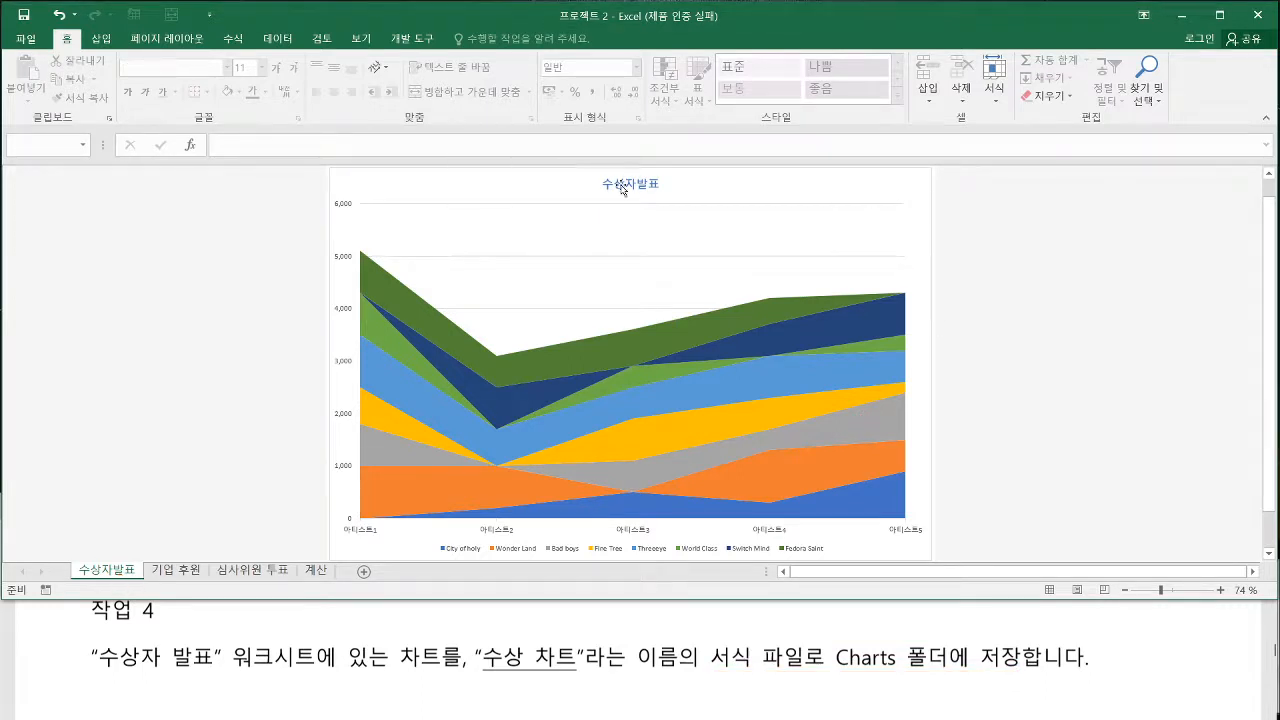
right_click(885, 234)
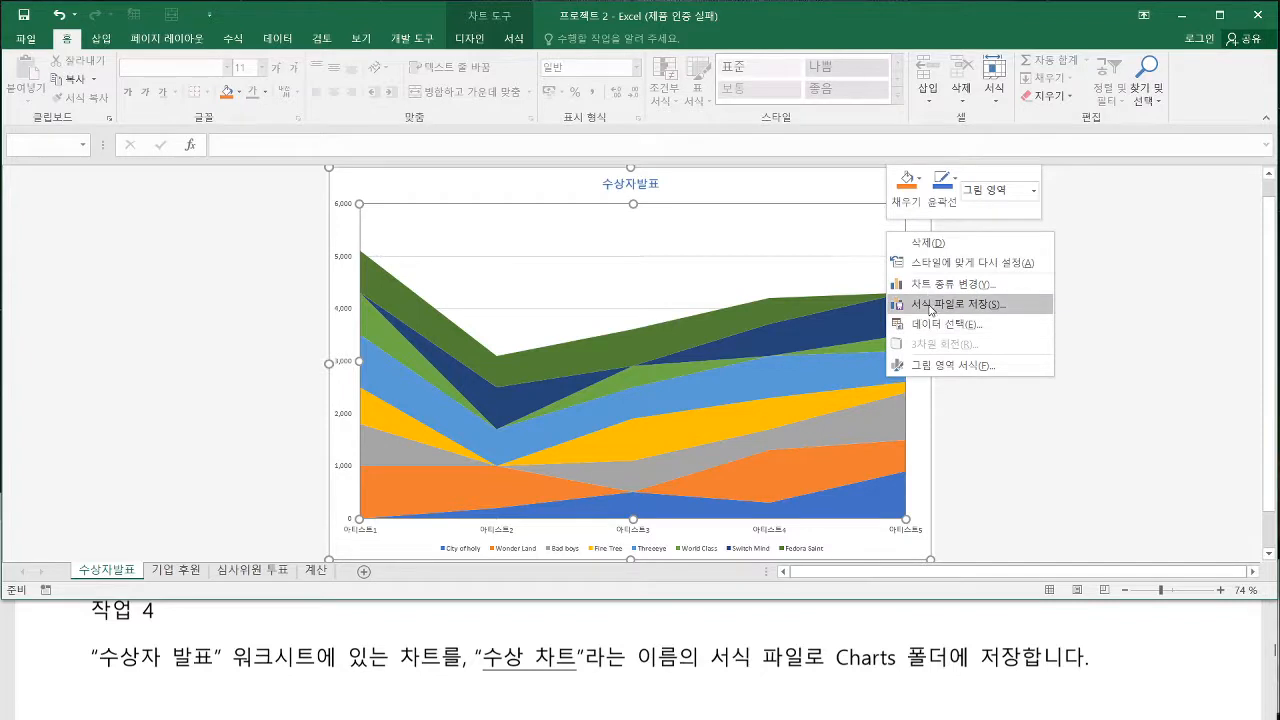
left_click_drag(918, 312, 904, 333)
left_click_drag(882, 231, 862, 249)
left_click_drag(886, 295, 1018, 317)
key("Escape")
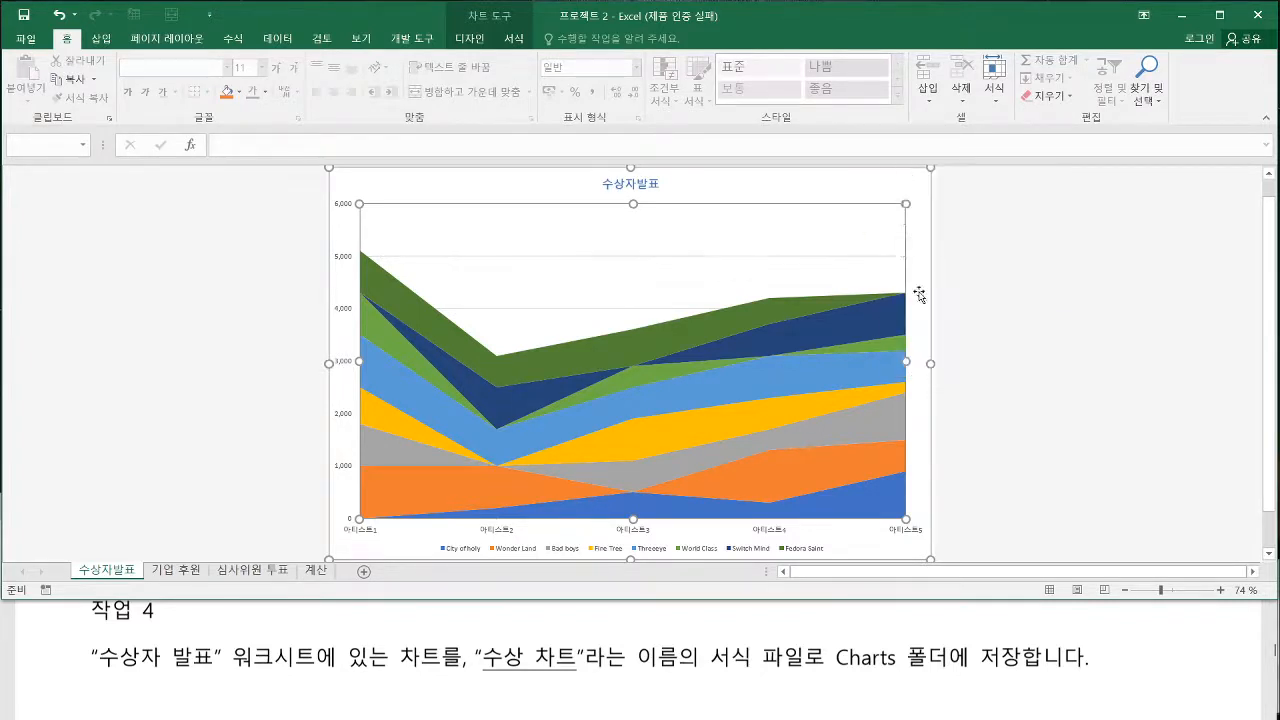
Save the 수상자발표 chart as a template named 수상 차트 in the Charts folder, replacing the existing file
right_click(879, 227)
left_click(916, 299)
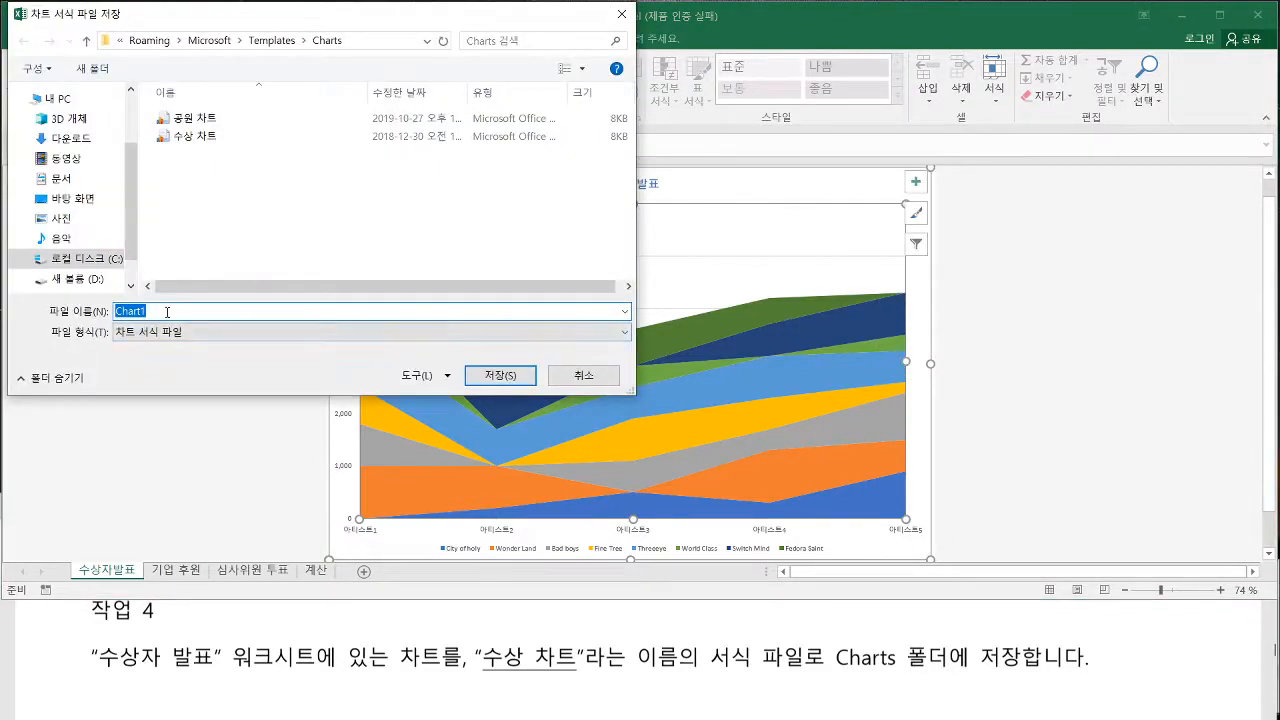
left_click_drag(312, 47, 346, 47)
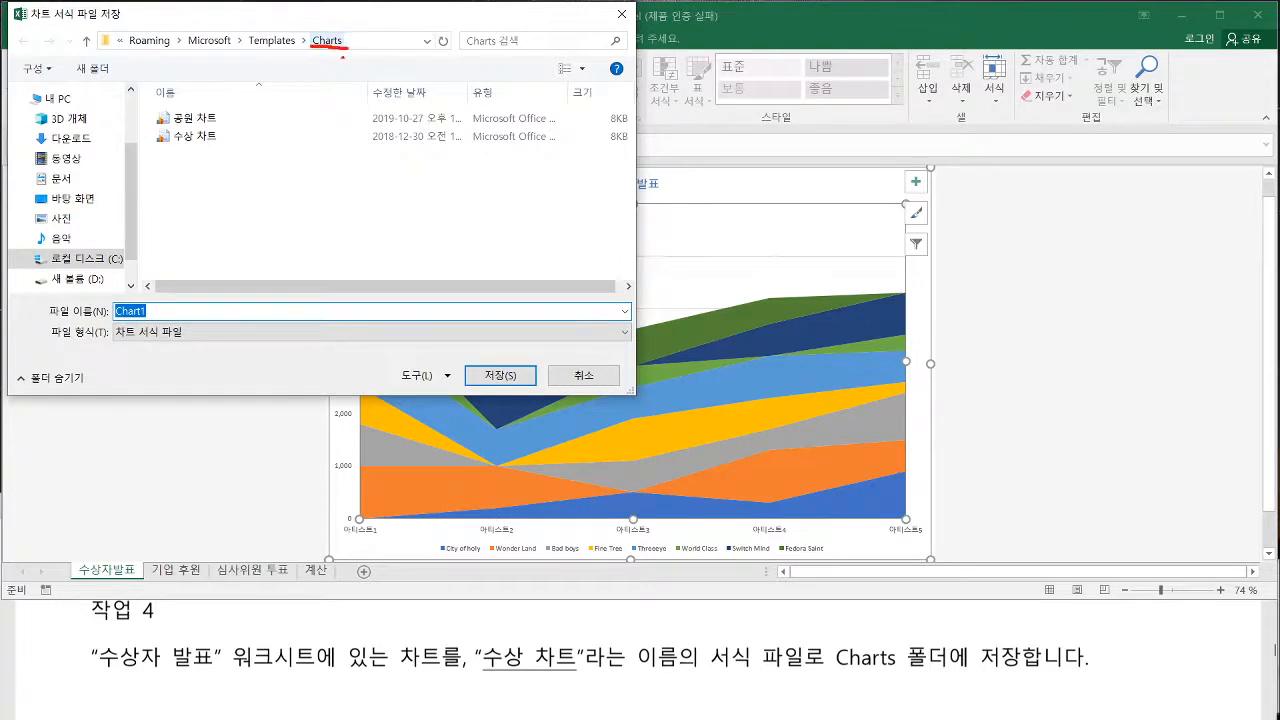
key("BackSpace")
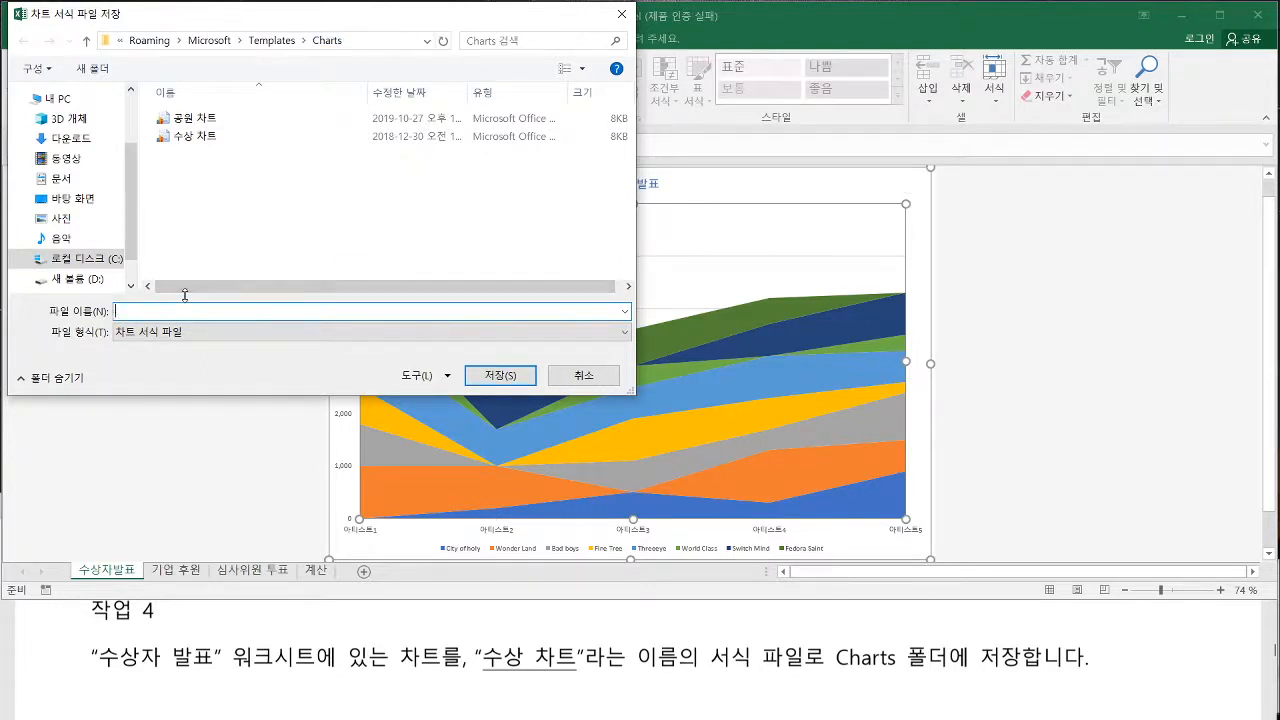
type("수상 차트")
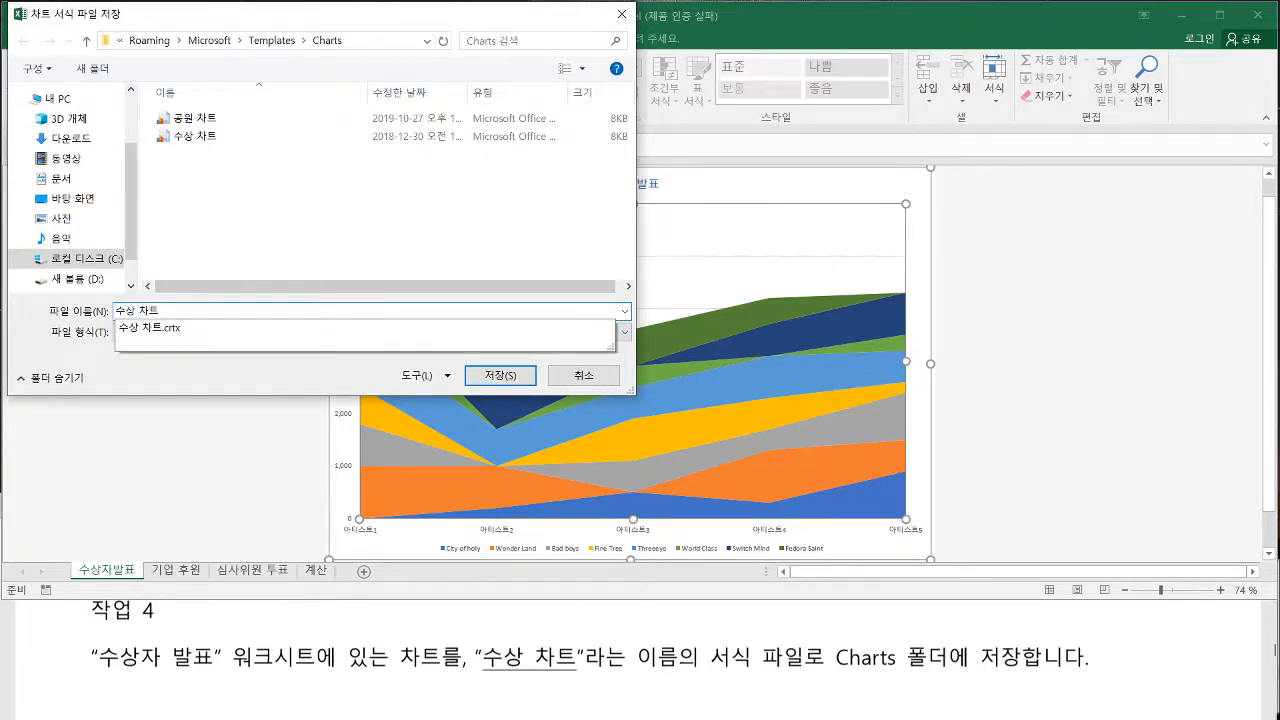
key("Return")
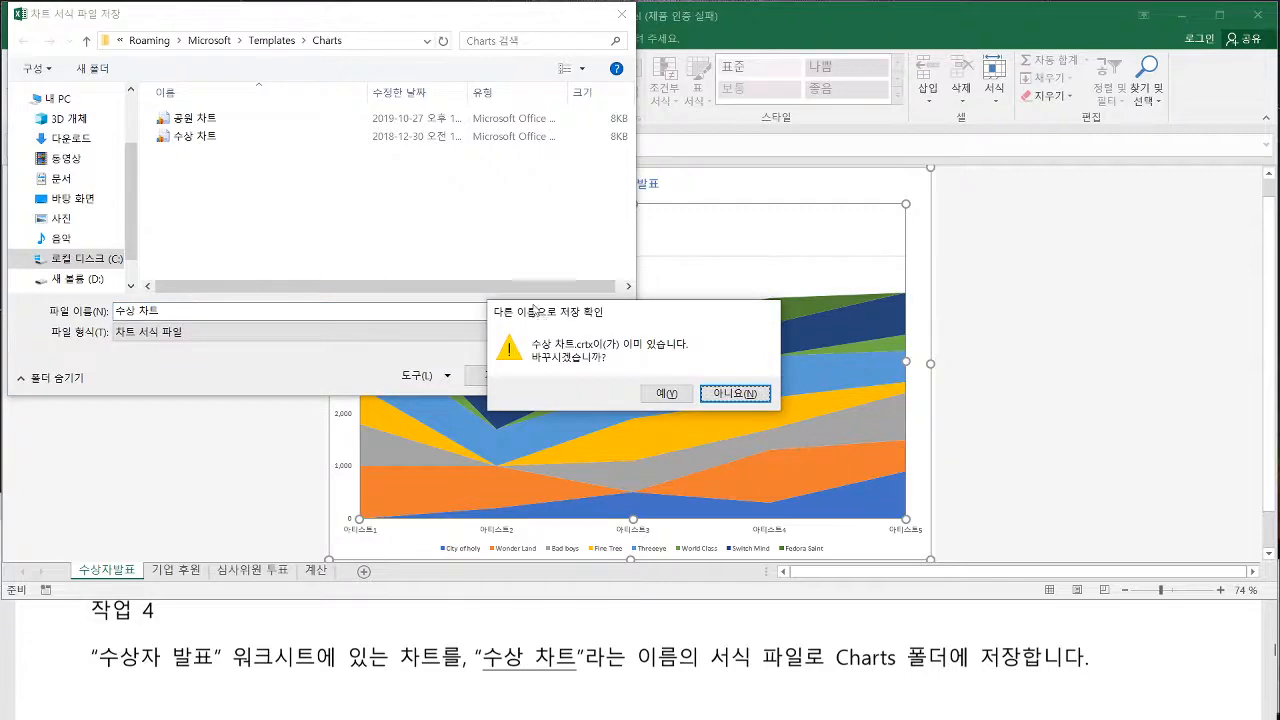
key("y")
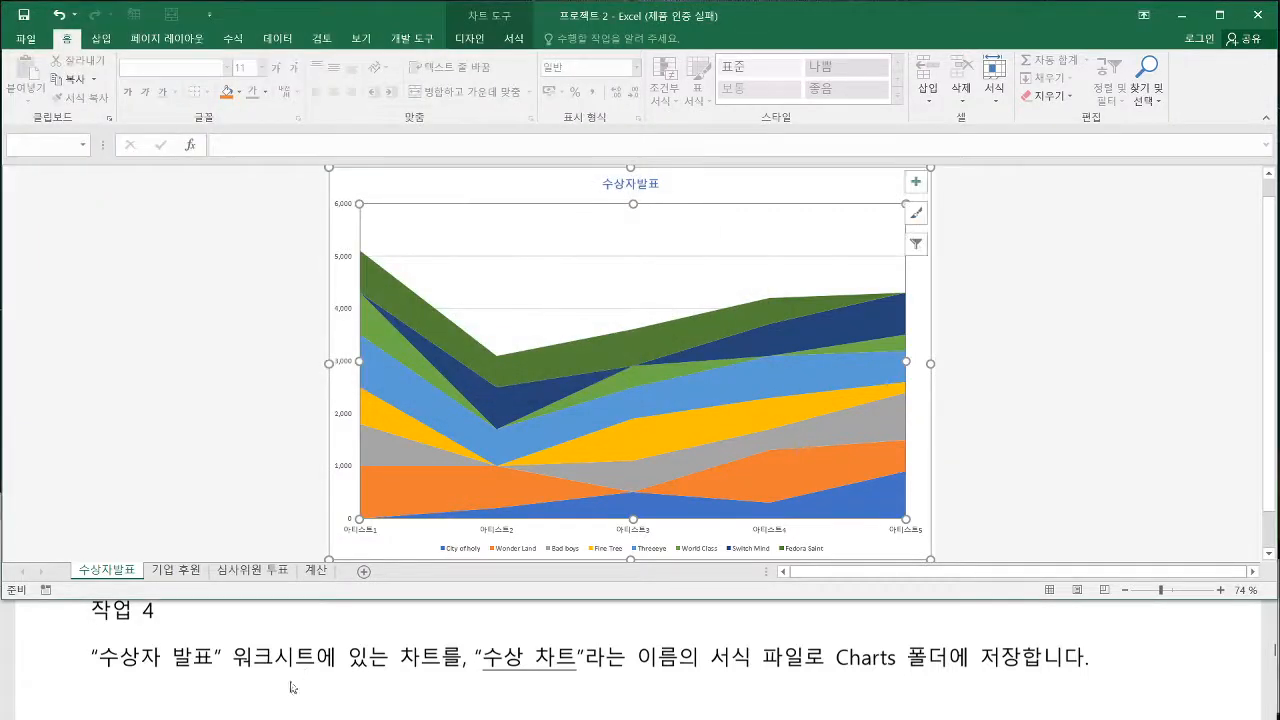
Read 작업 5 in the exam PDF and show the 심사위원 투표 worksheet in the workbook
left_click(292, 687)
scroll(255, 697, "down", 5)
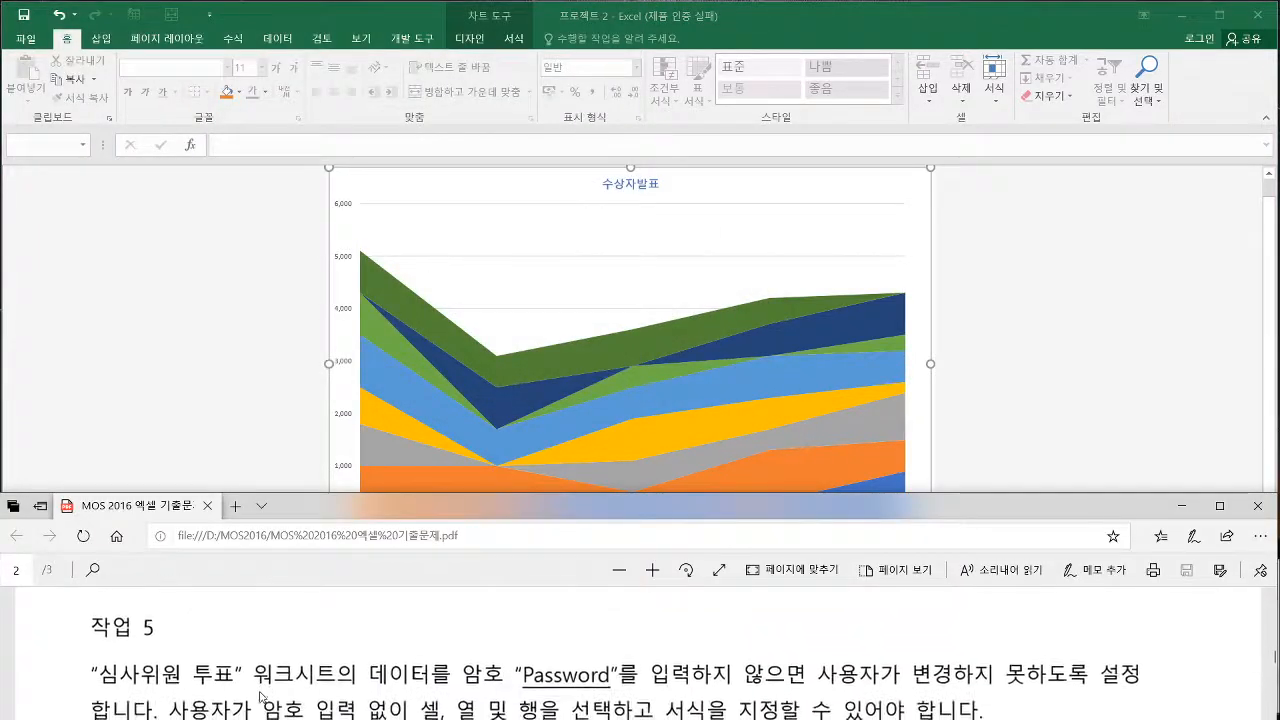
left_click(235, 354)
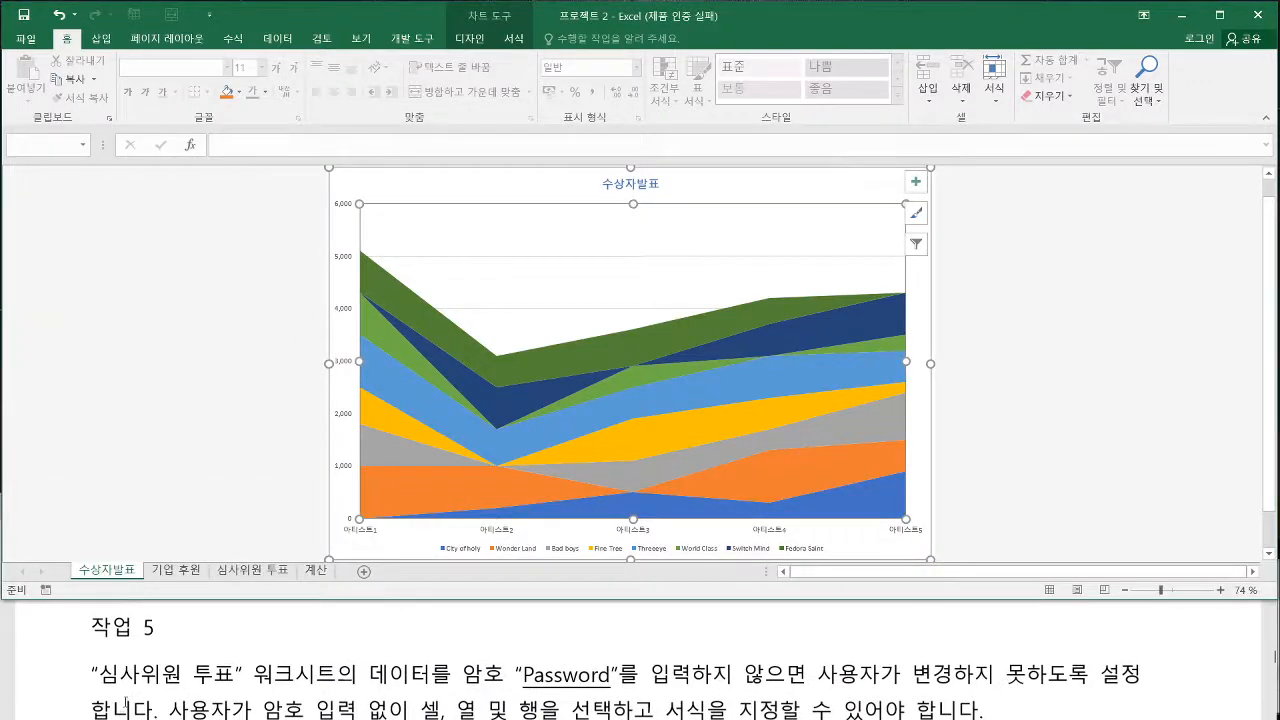
left_click(255, 574)
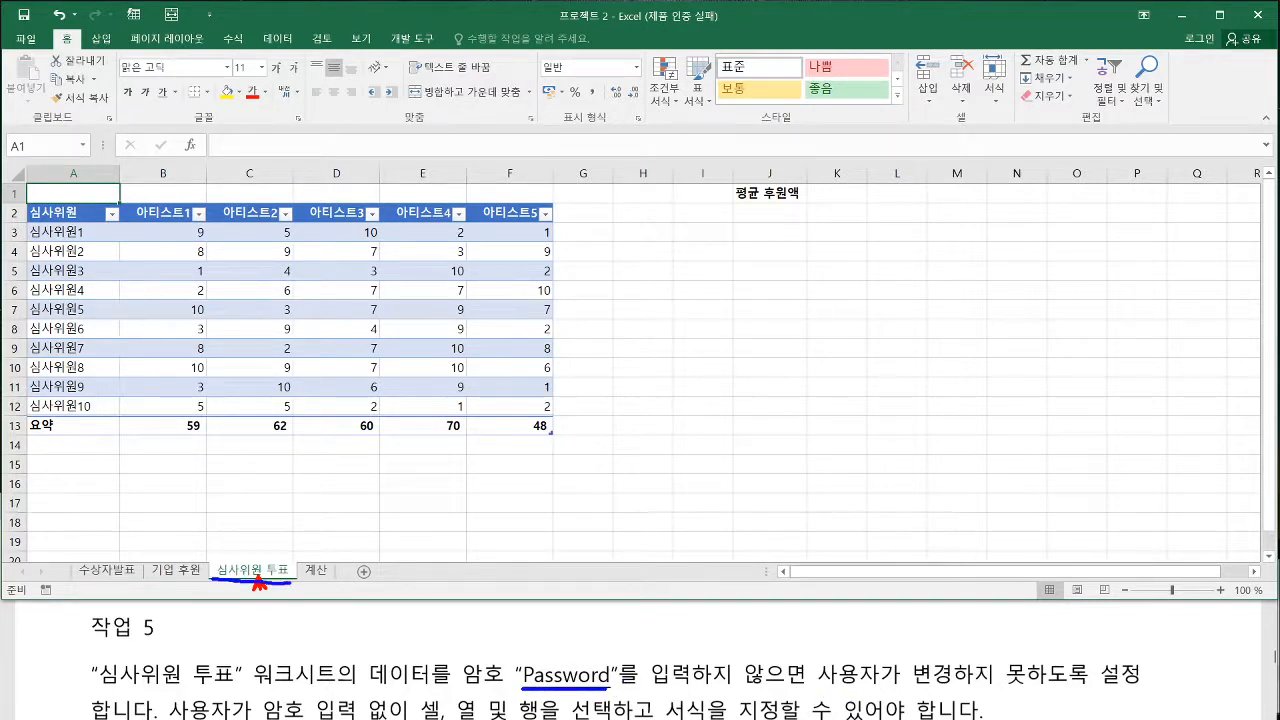
left_click(782, 290)
type("ㅁㄴㅇㄹㄴㅁㅇㄹ")
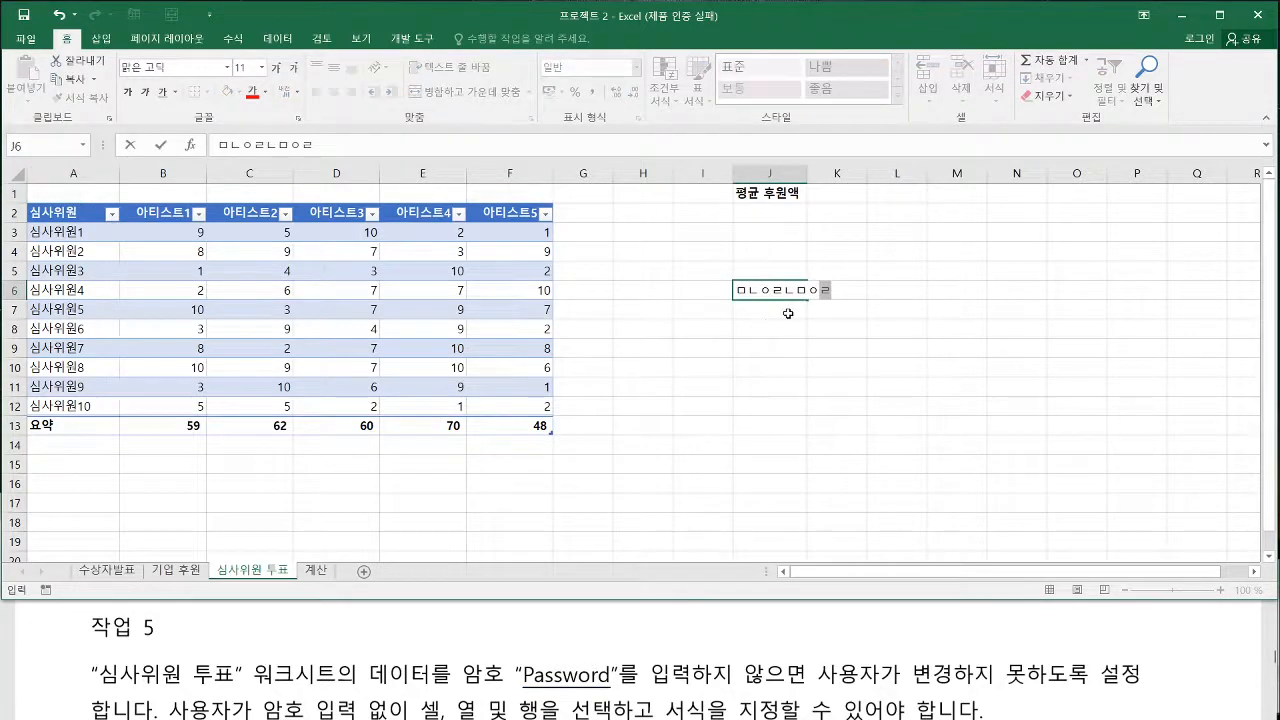
key("Escape")
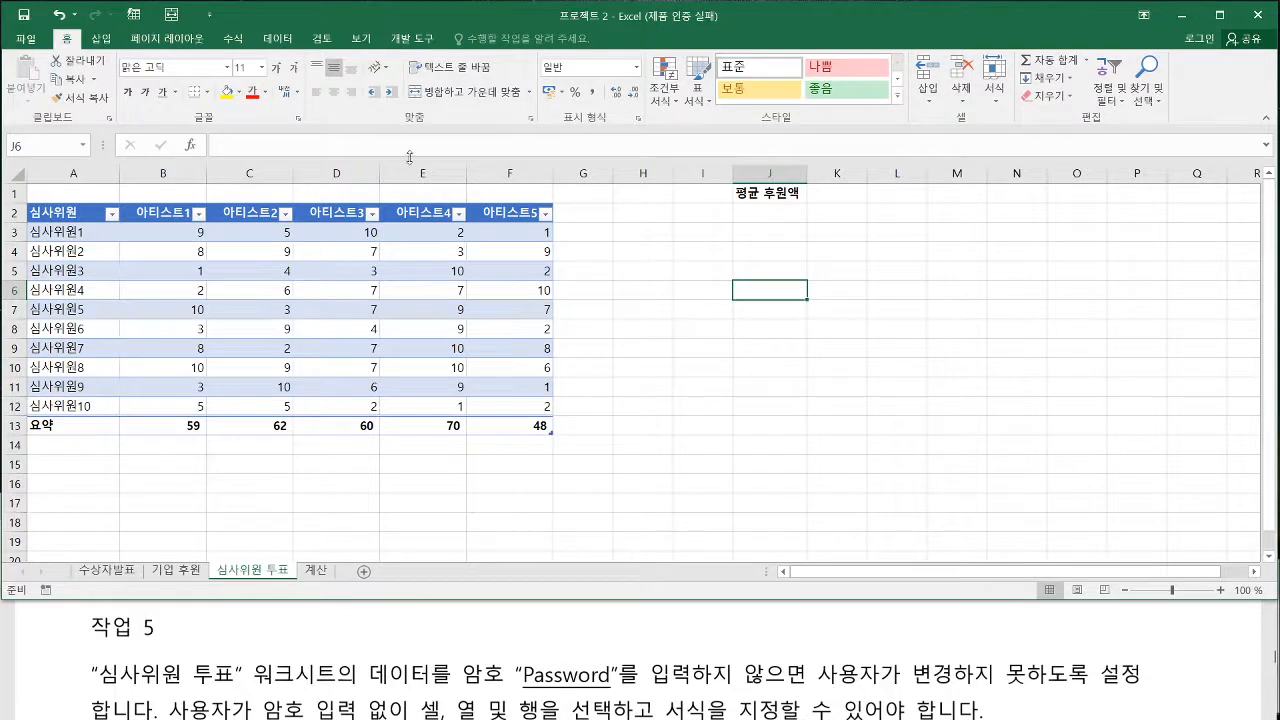
Start protecting the 심사위원 투표 sheet, additionally allowing 셀 서식, 열 서식 and 행 서식
left_click(324, 40)
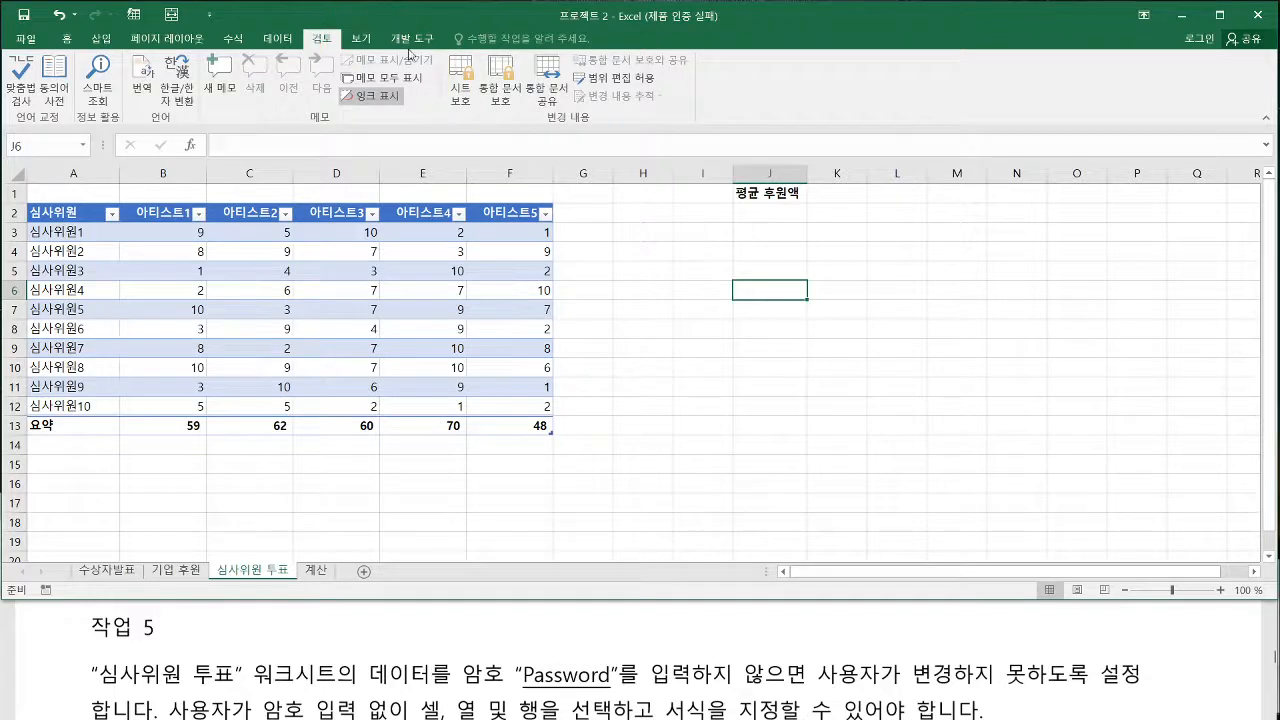
left_click(460, 80)
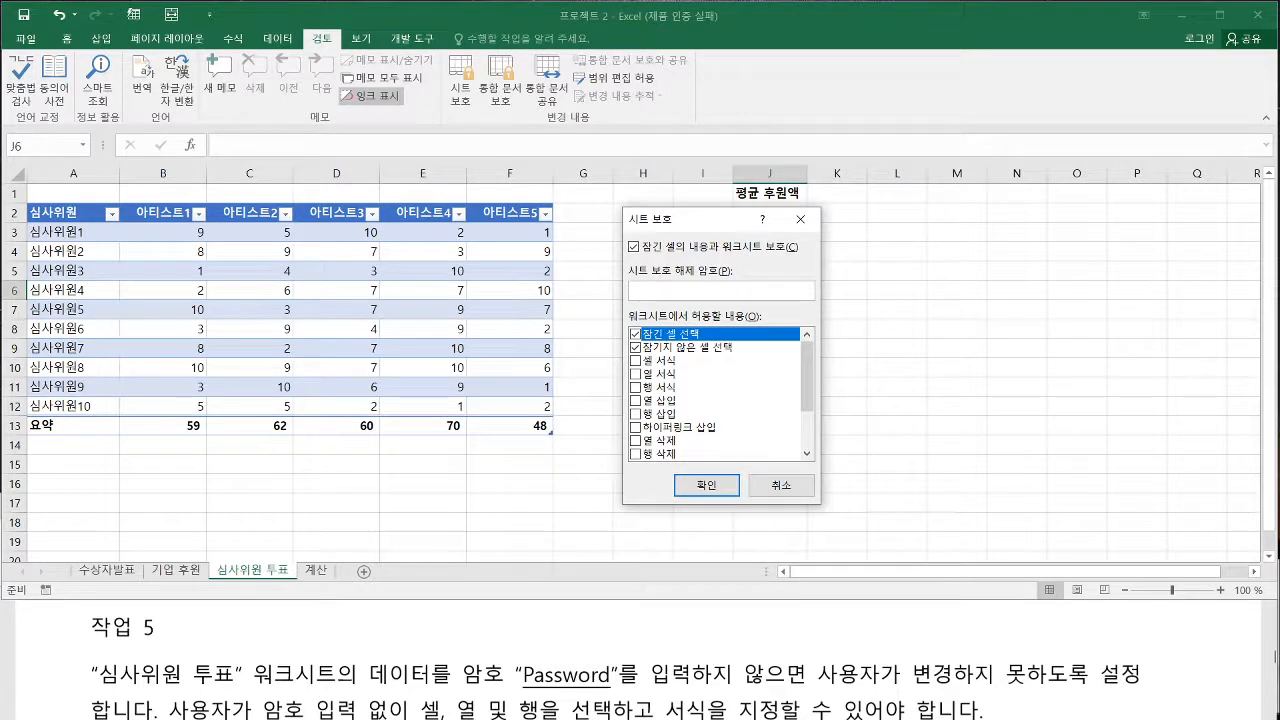
left_click(635, 360)
left_click(636, 373)
left_click(636, 387)
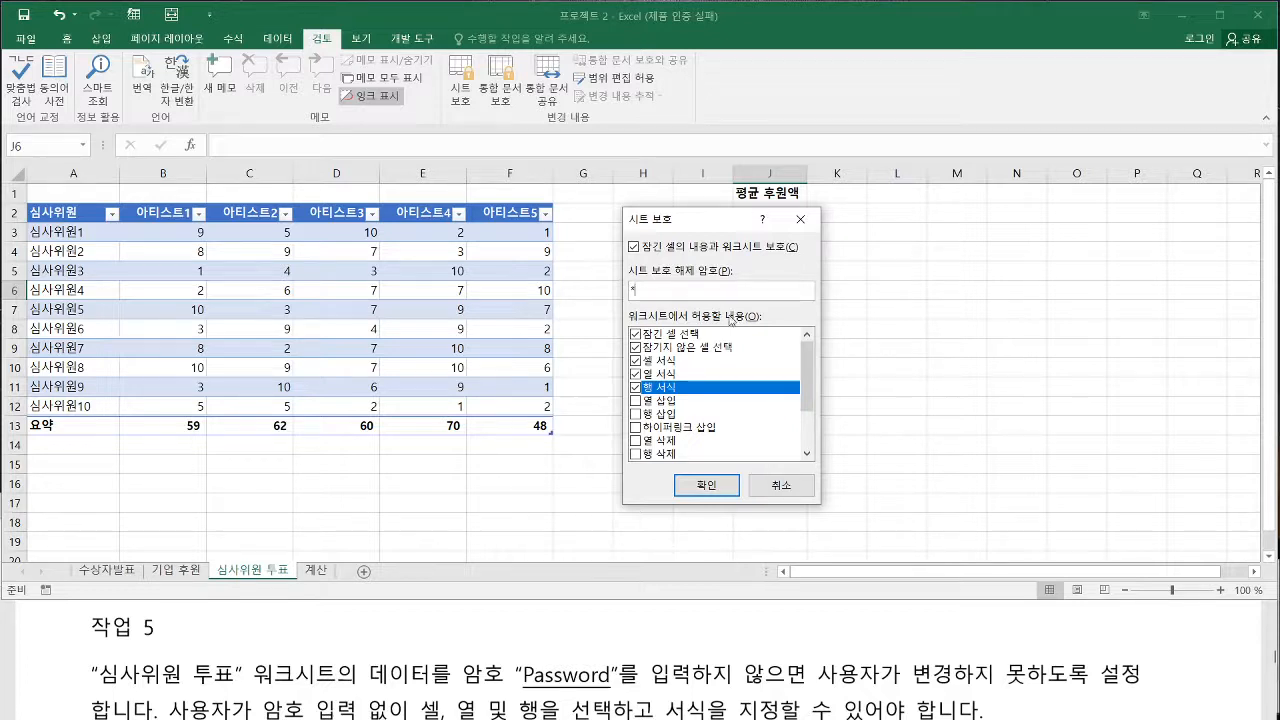
Try to protect the 심사위원 투표 sheet with the unprotect password given in 작업 5, including its confirmation entry
type("assword")
left_click(706, 485)
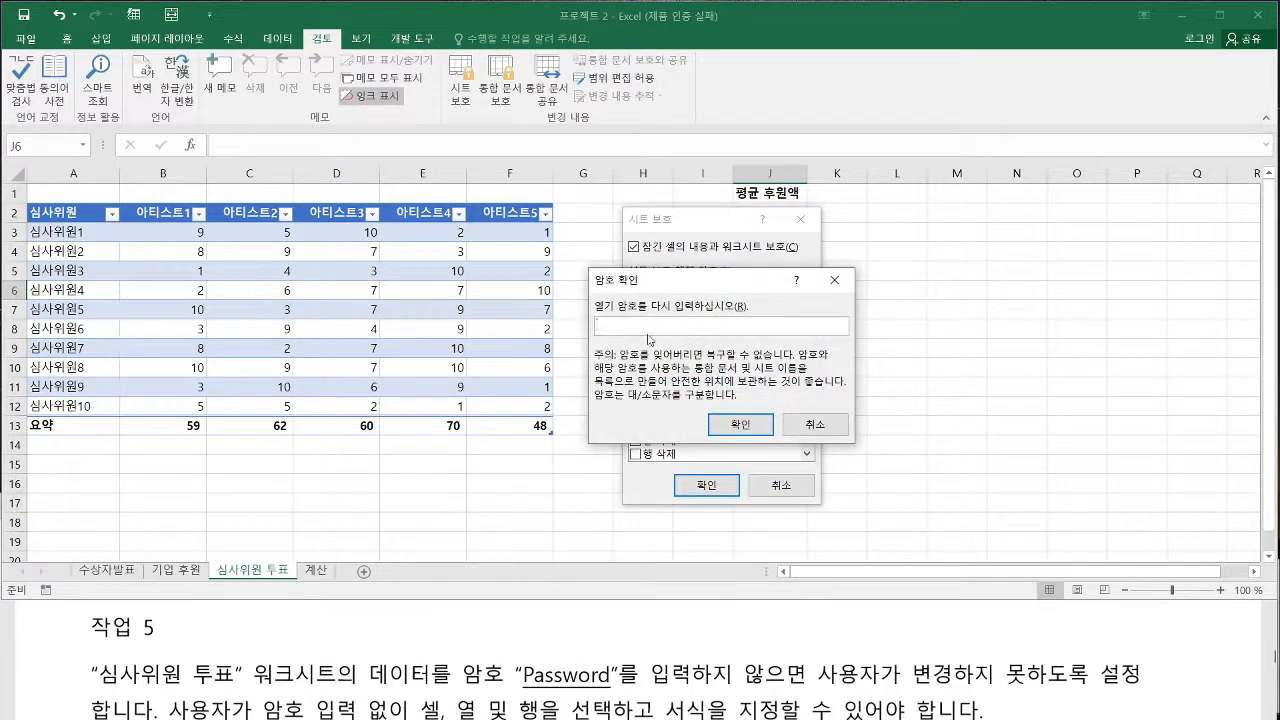
type("Passwor")
left_click(712, 428)
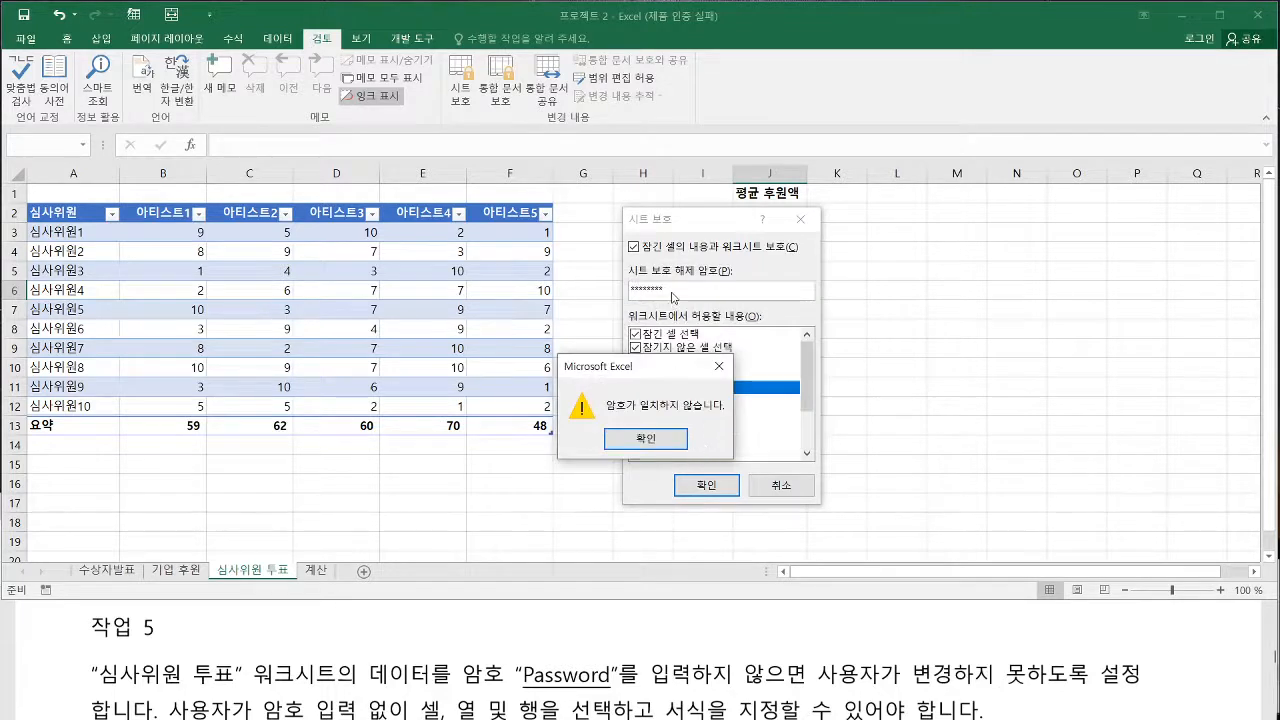
key("Return")
Enter the sheet's unprotect password from 작업 5 again, re-enter it for confirmation and apply the protection
type("P")
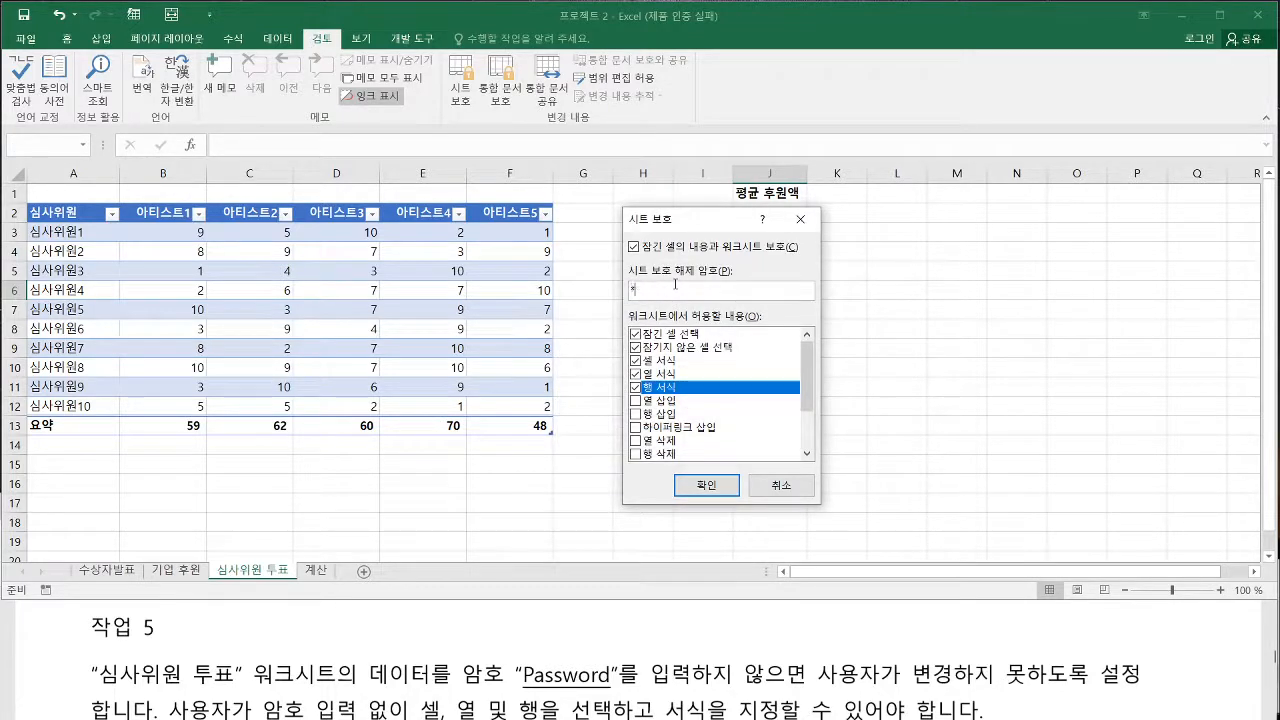
type("assword")
left_click(706, 485)
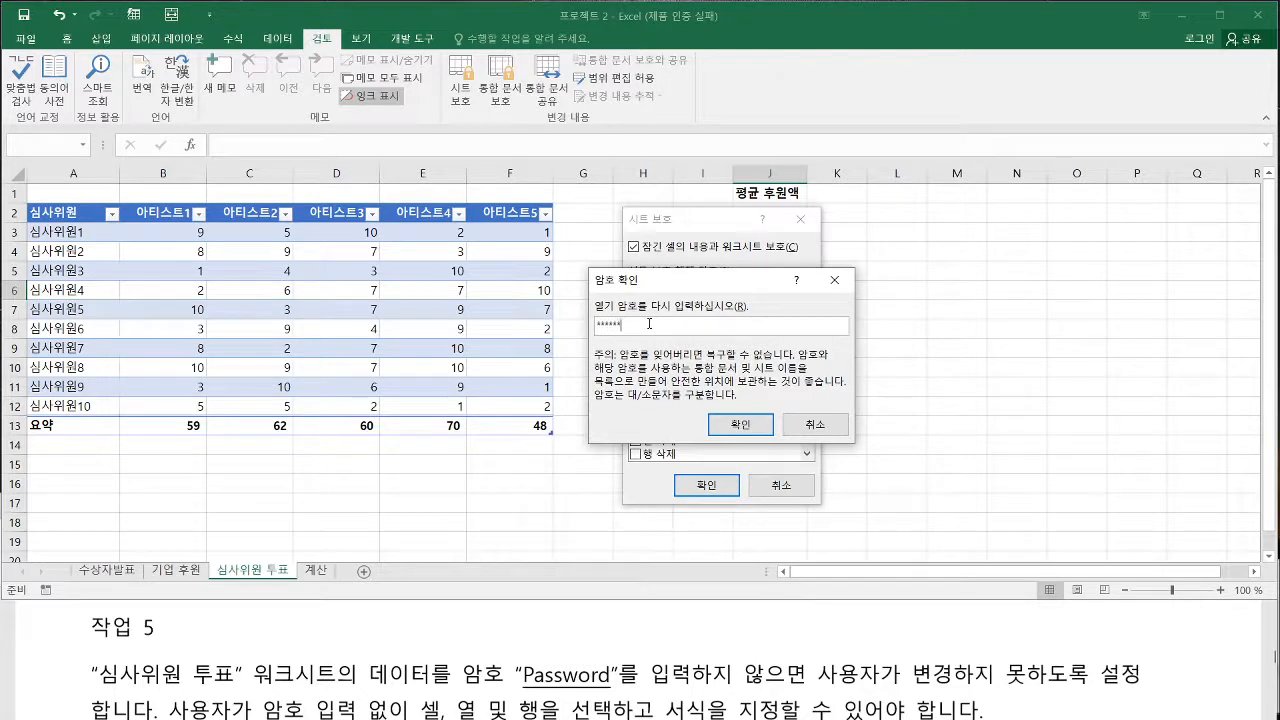
type("Password")
left_click(740, 424)
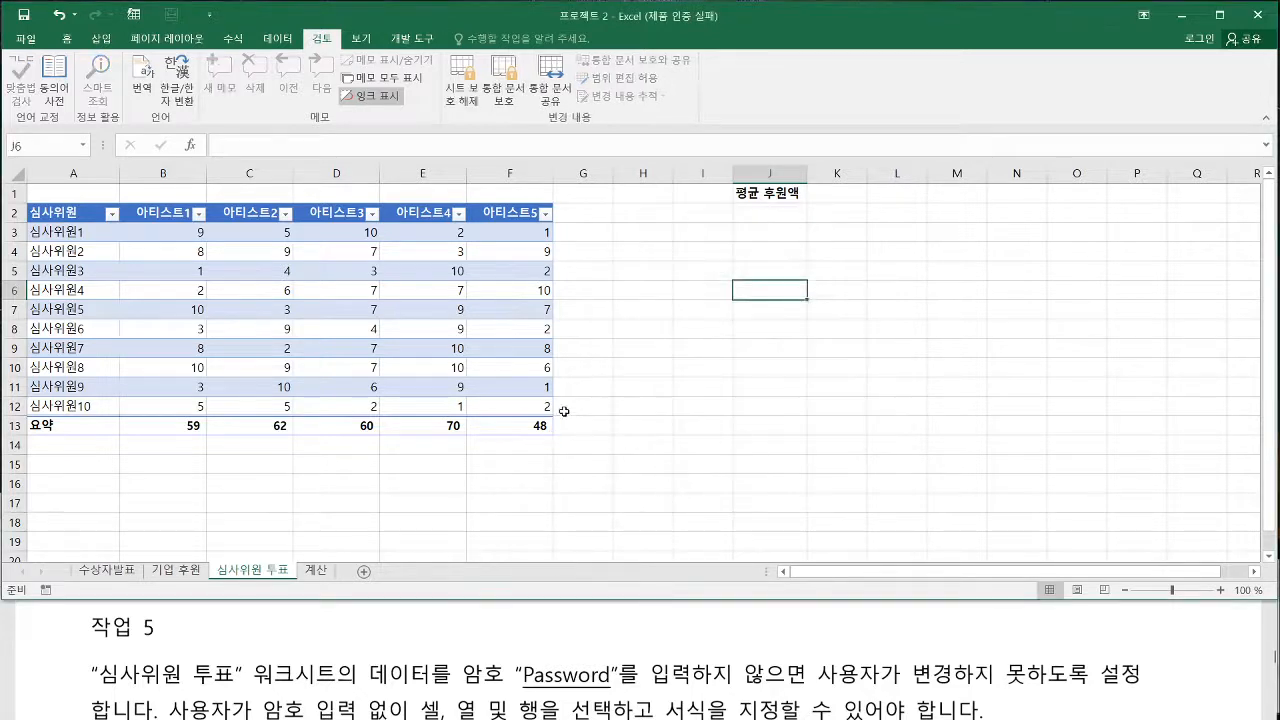
Test the sheet protection by trying to edit cell H6 and checking the commands available for that cell, column H and row 3
double_click(642, 292)
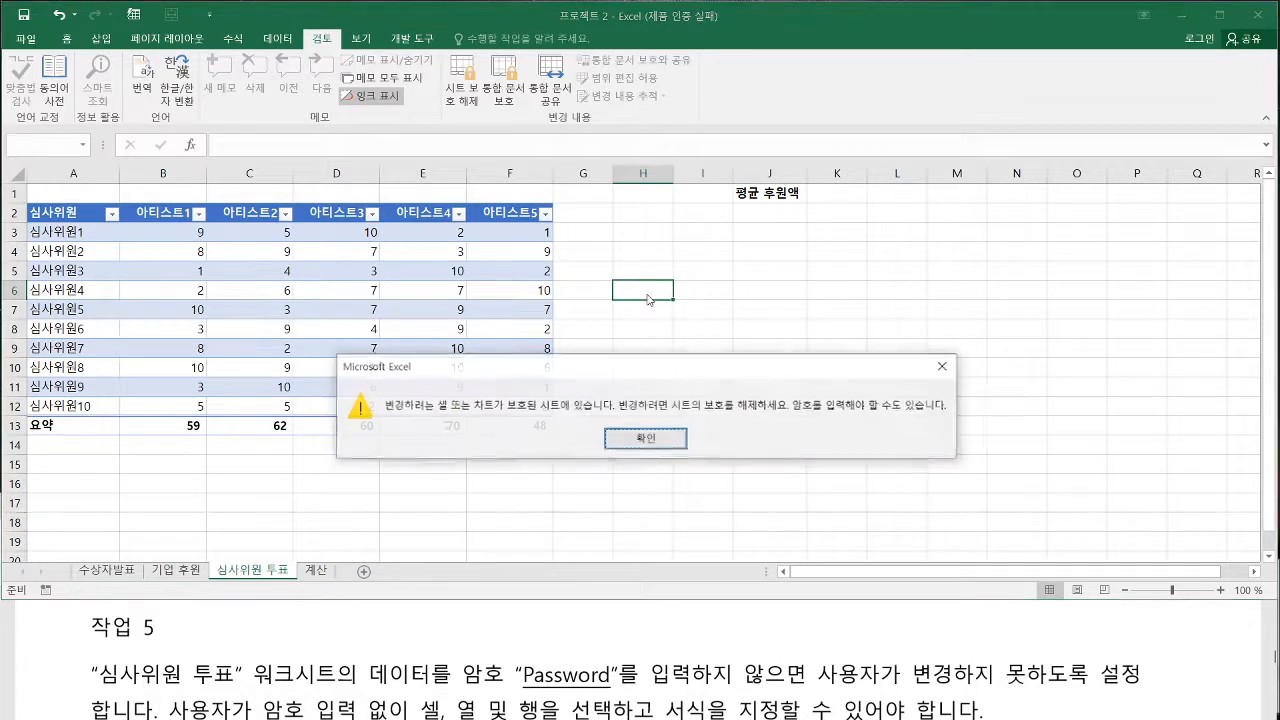
key("Return")
right_click(640, 293)
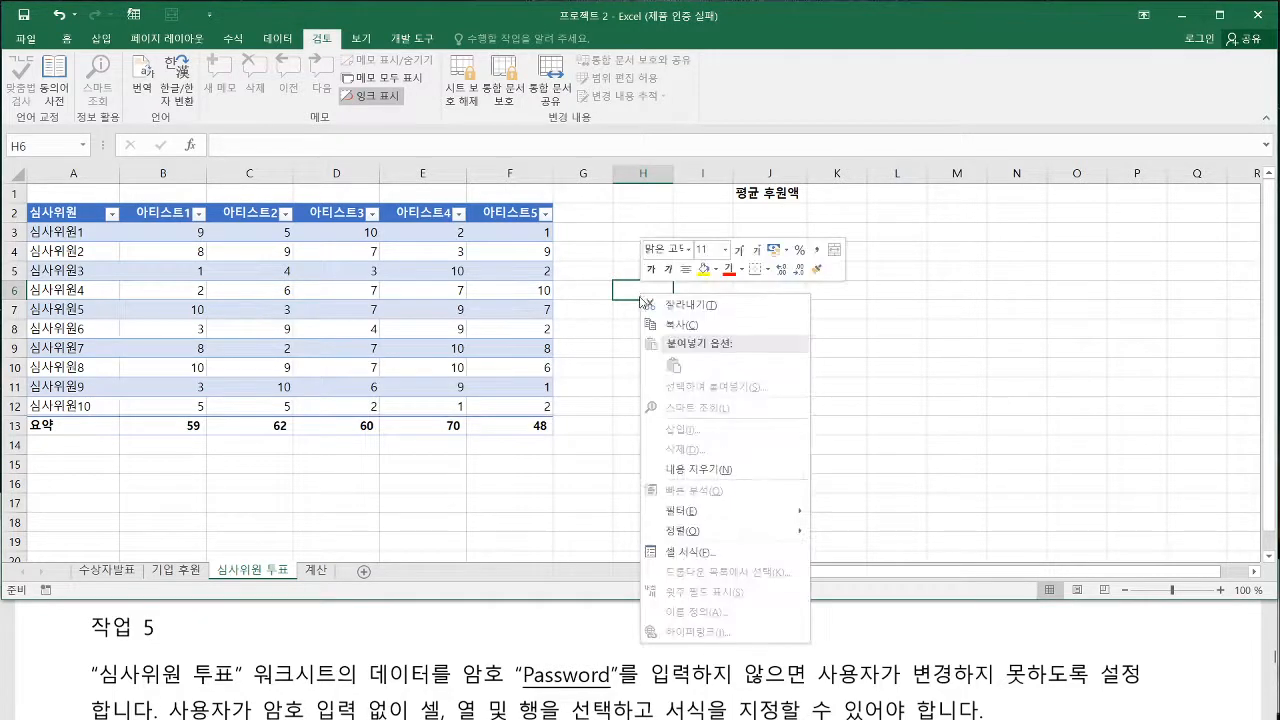
left_click(642, 172)
right_click(644, 174)
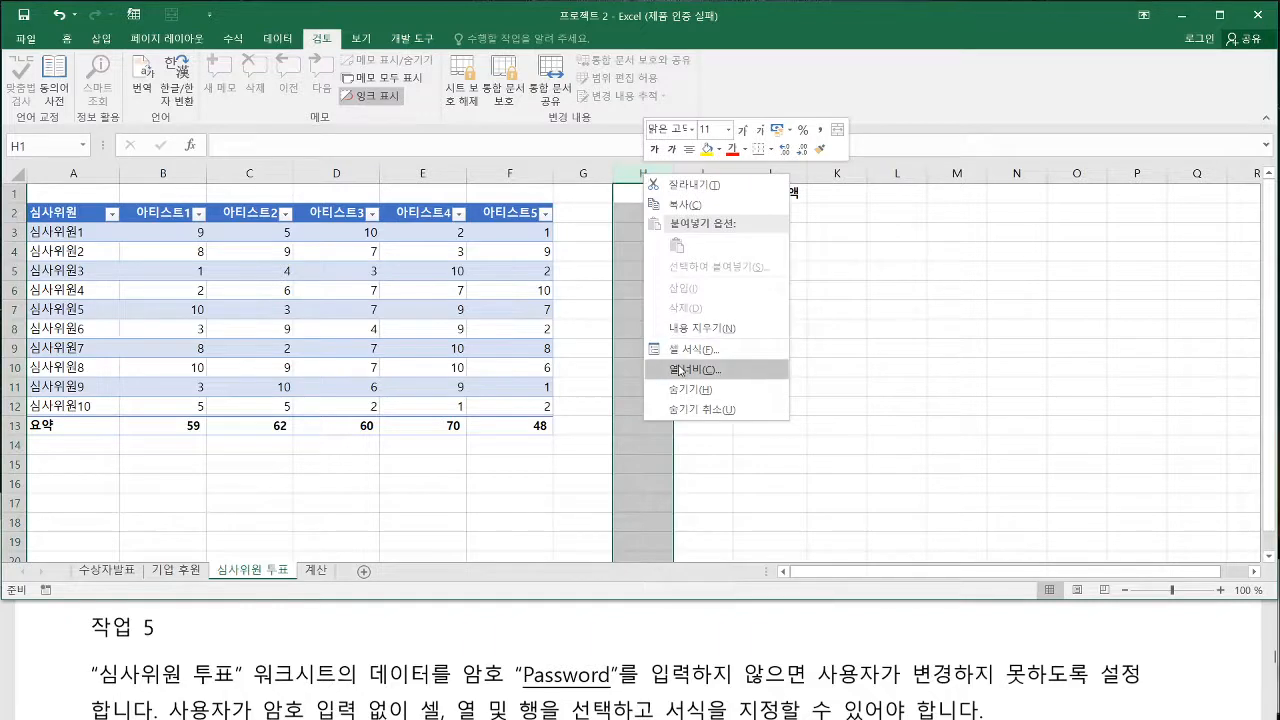
left_click(13, 232)
right_click(13, 232)
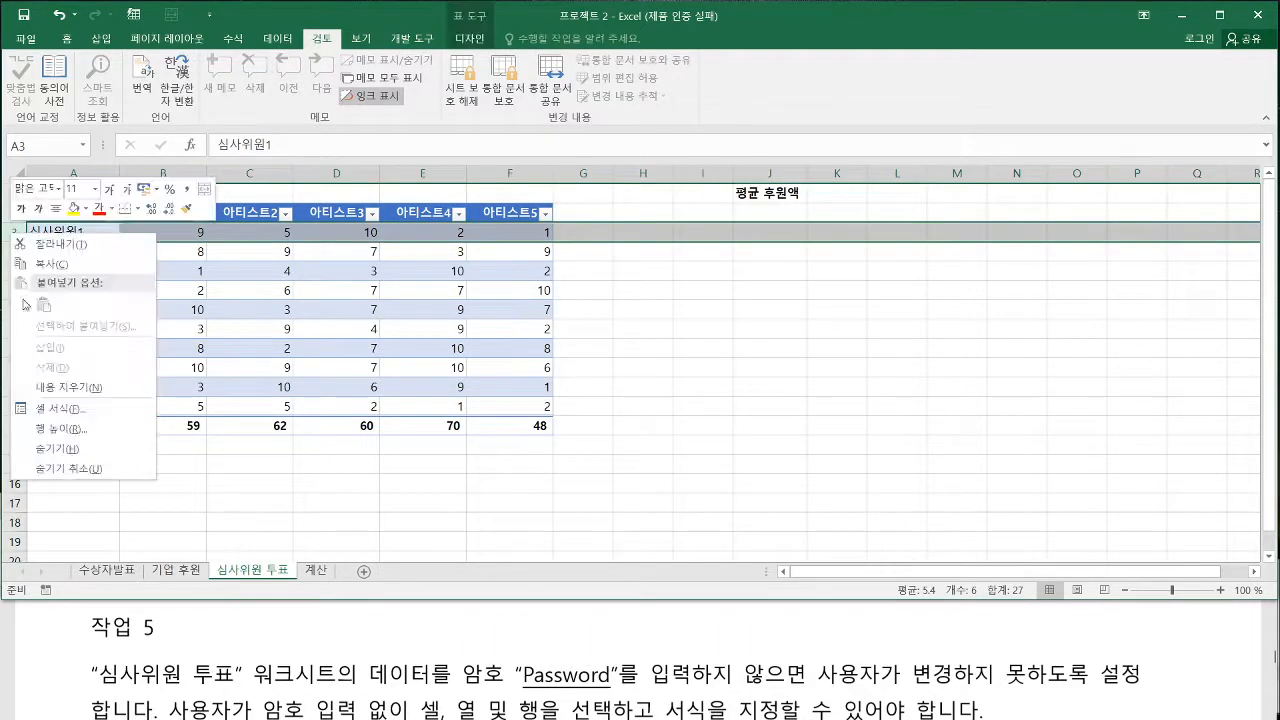
left_click(601, 345)
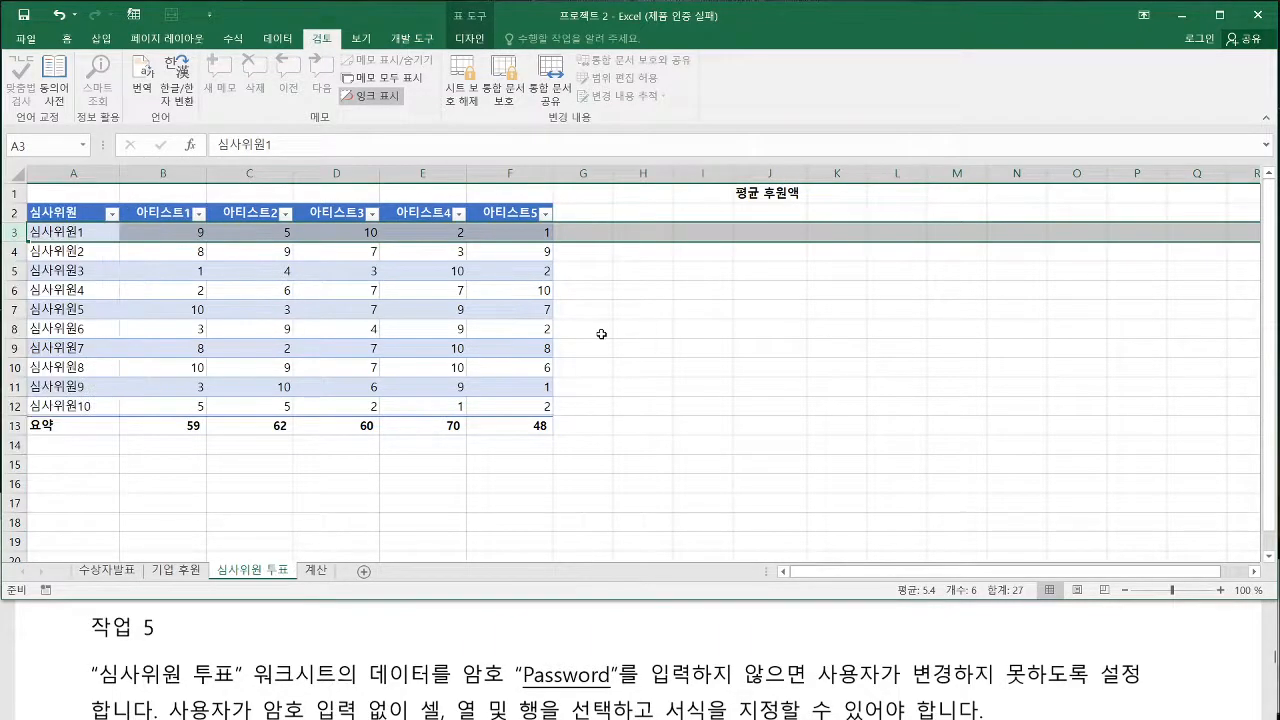
left_click(601, 334)
Show the 프로젝트 3/5 ART Traders section in the exam PDF and close the 프로젝트 2 workbook
left_click(403, 651)
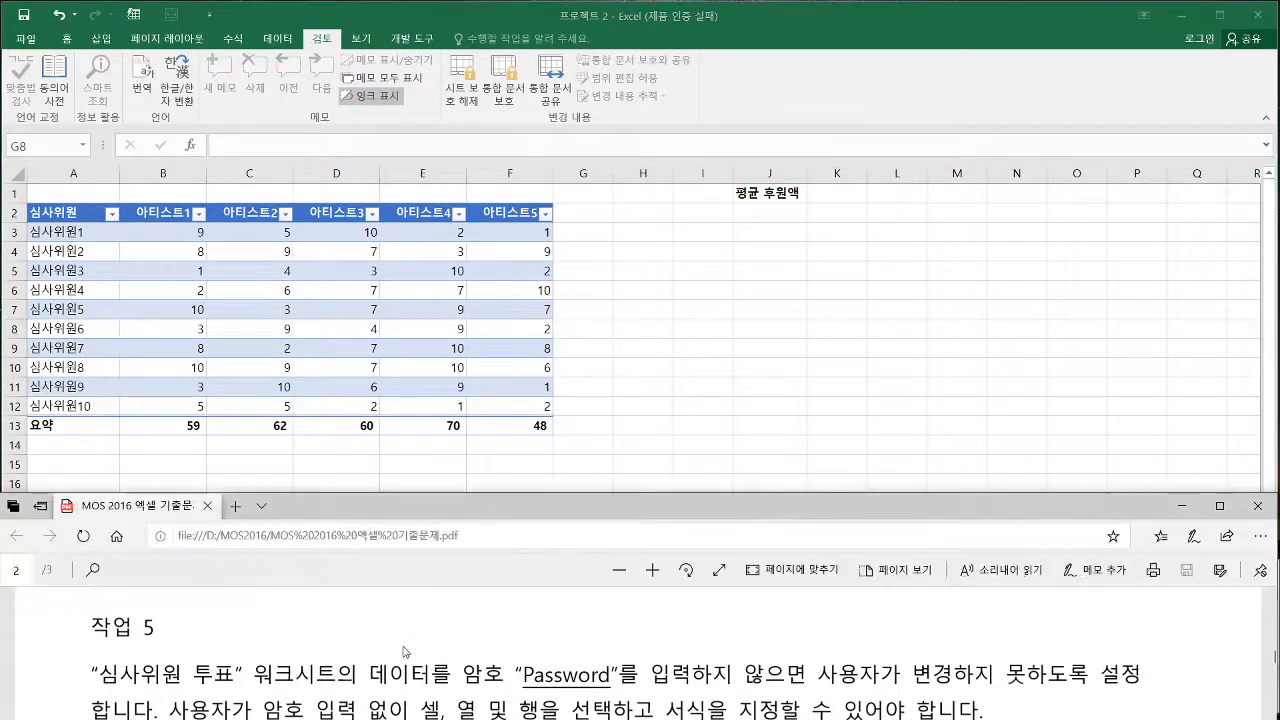
scroll(403, 651, "up", 5)
left_click(691, 420)
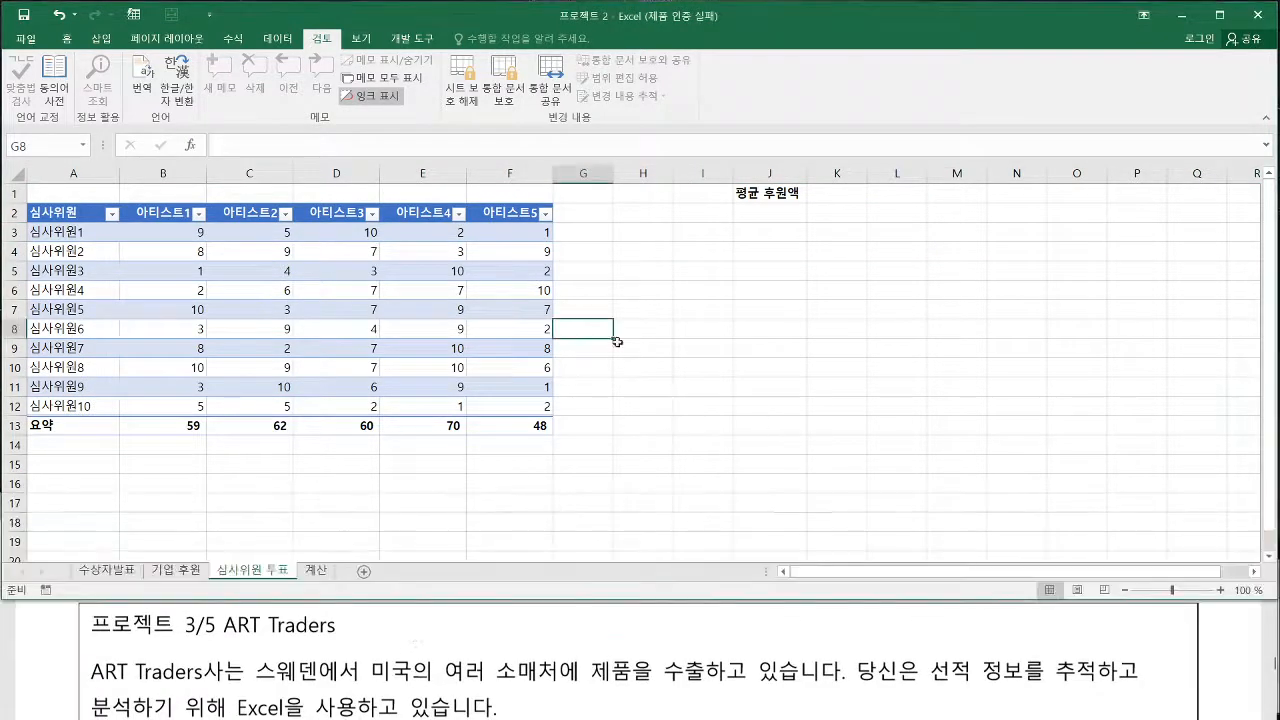
left_click(25, 38)
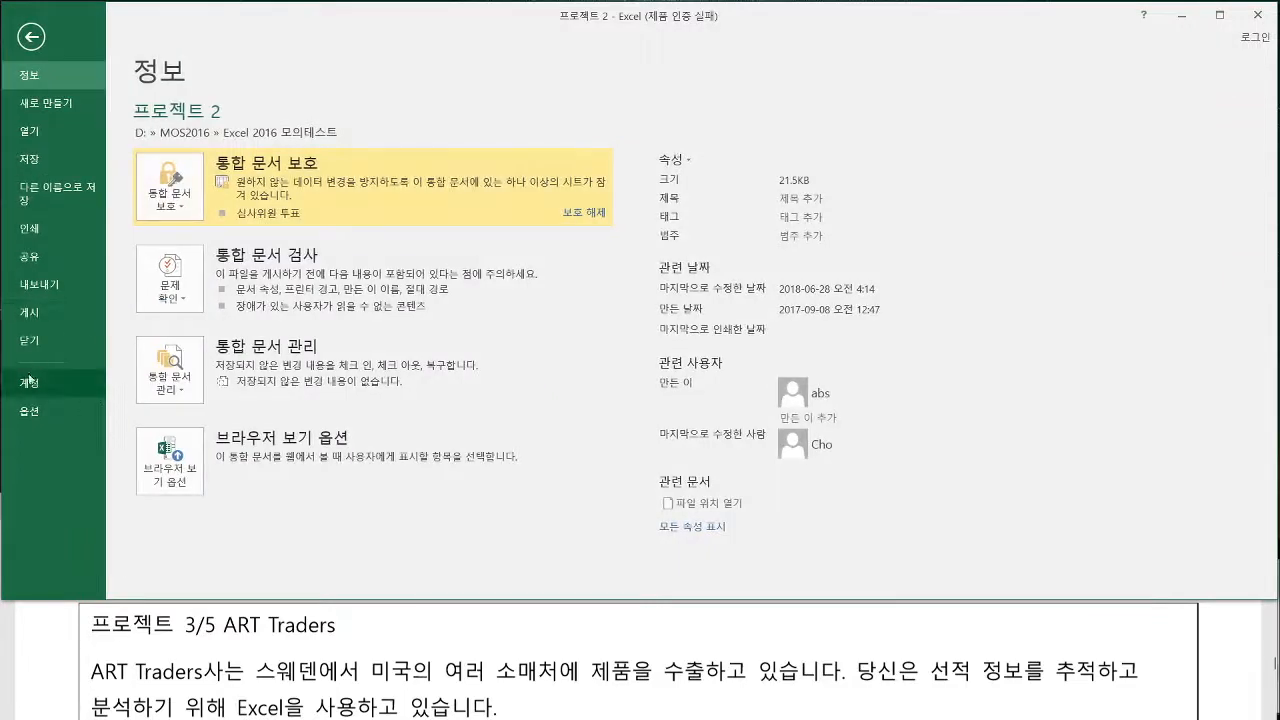
left_click(29, 340)
left_click(645, 410)
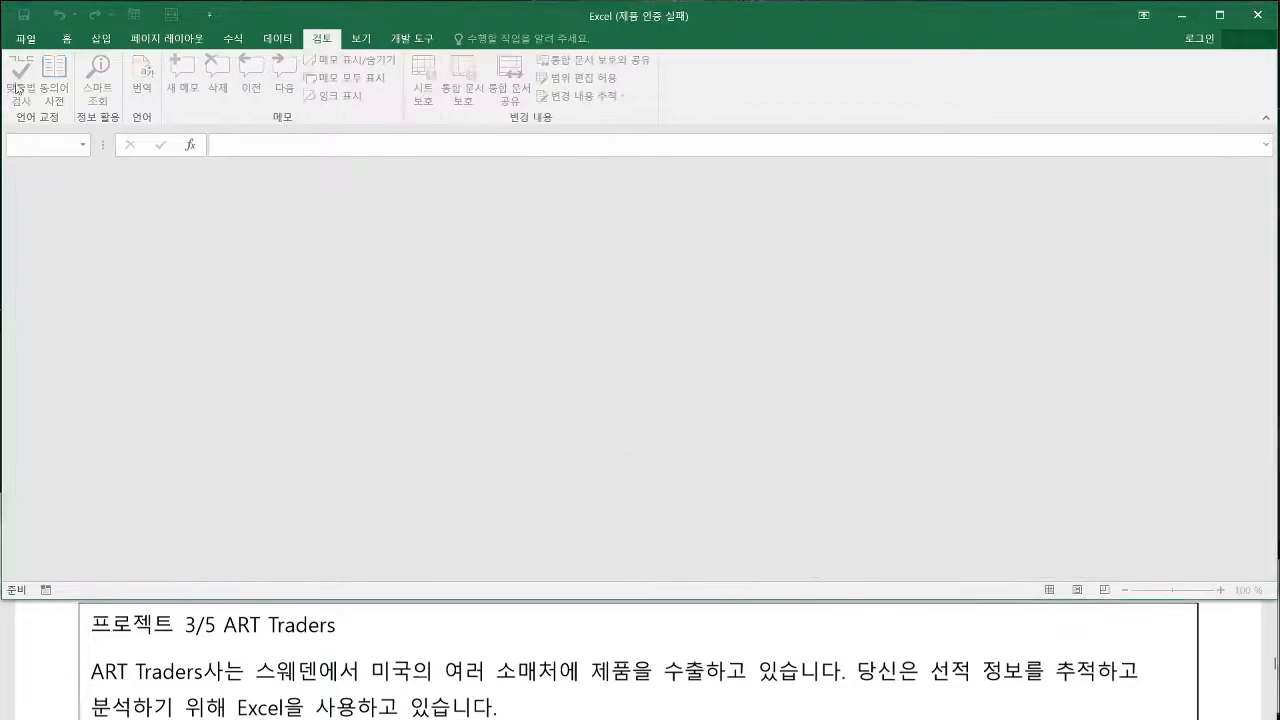
Browse for the 프로젝트 3 workbook and open it
left_click(25, 38)
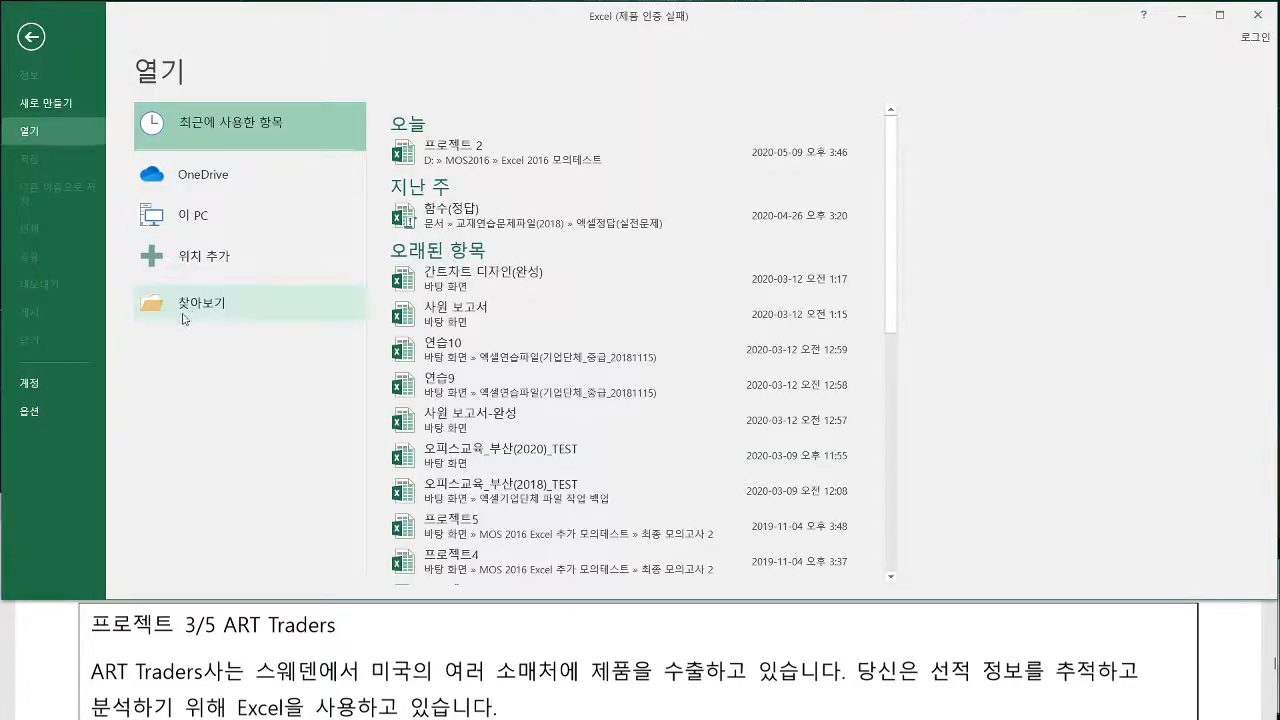
left_click(183, 319)
double_click(247, 187)
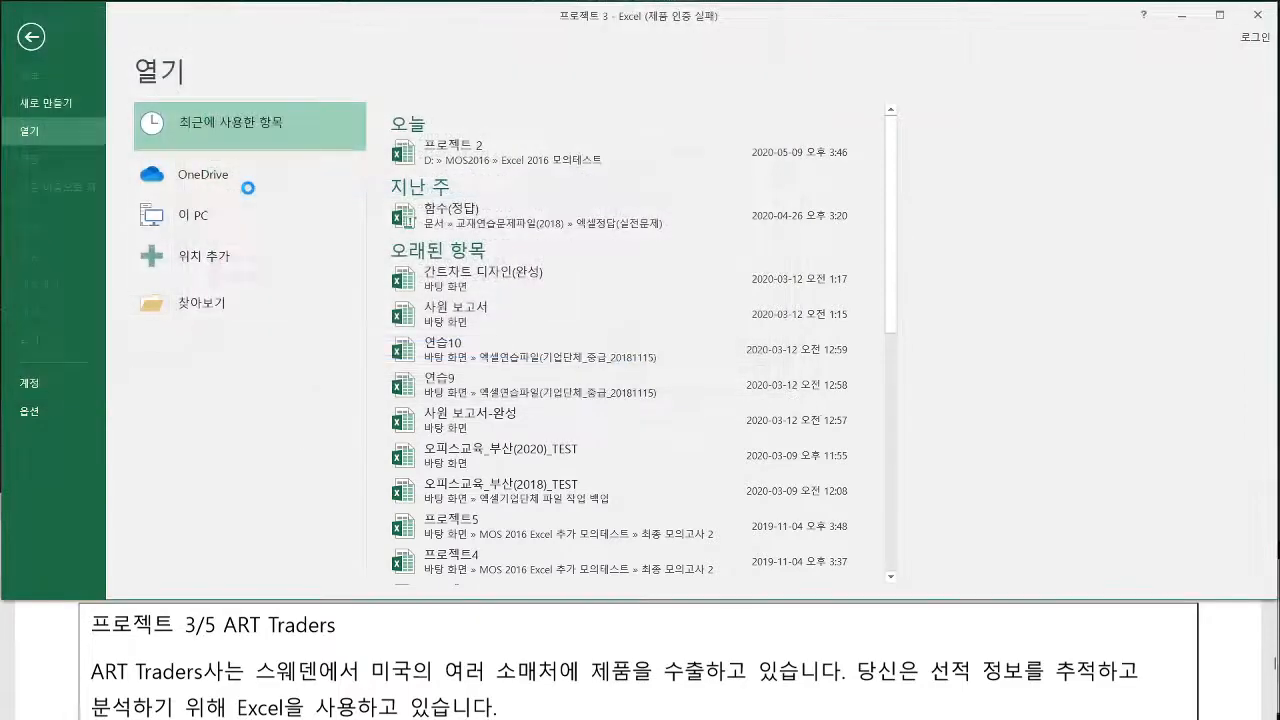
Read 작업 1 of 프로젝트 3 in the exam PDF and show the 미국선적 worksheet in the workbook
left_click(348, 625)
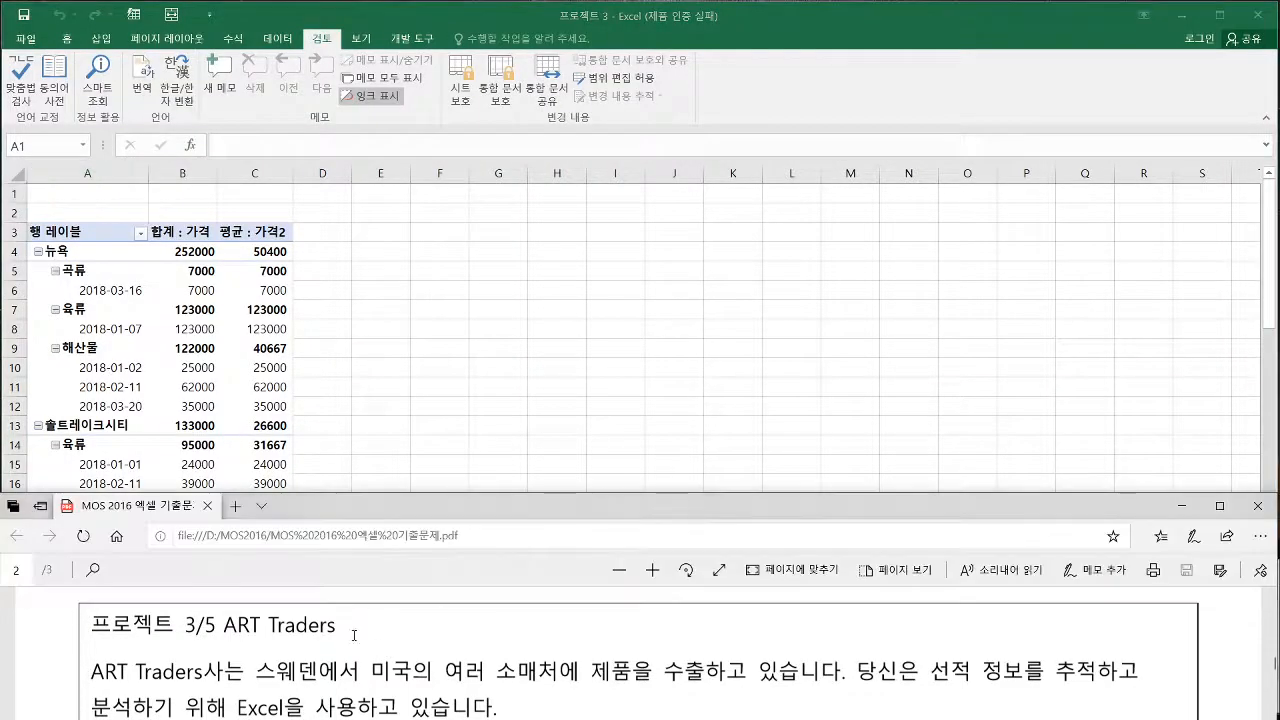
scroll(348, 640, "down", 3)
scroll(364, 612, "up", 1)
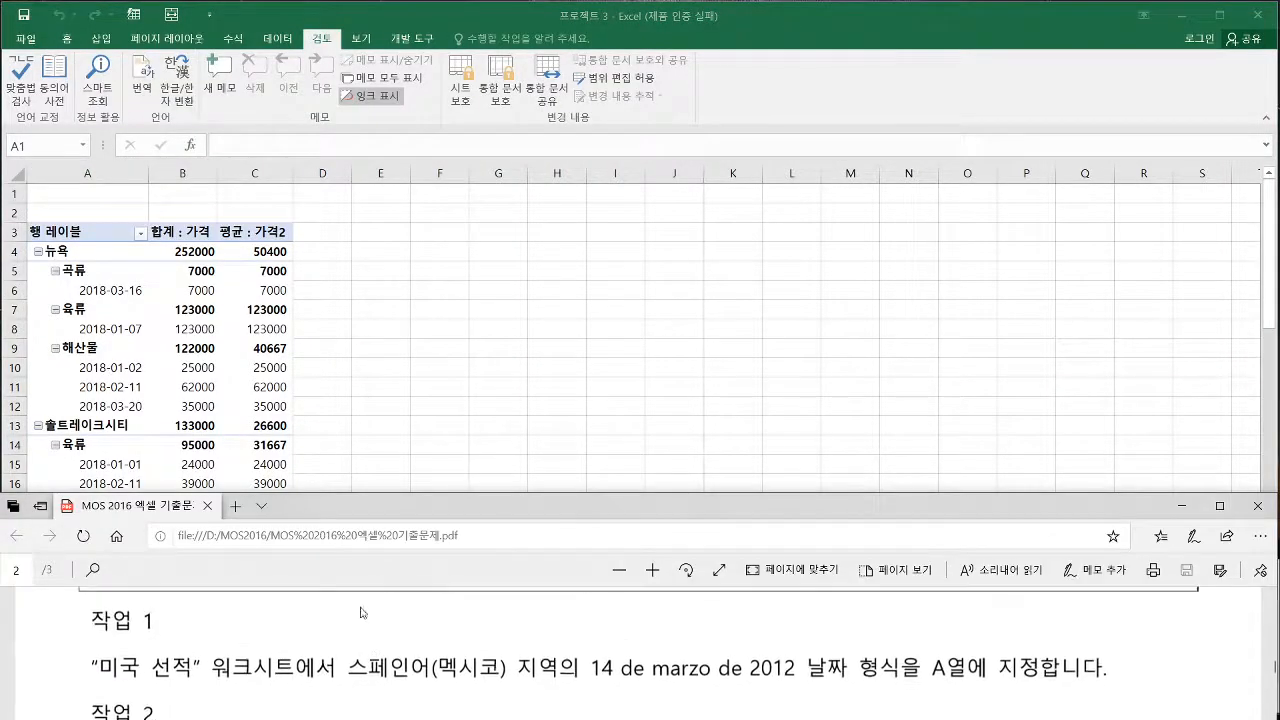
left_click(456, 434)
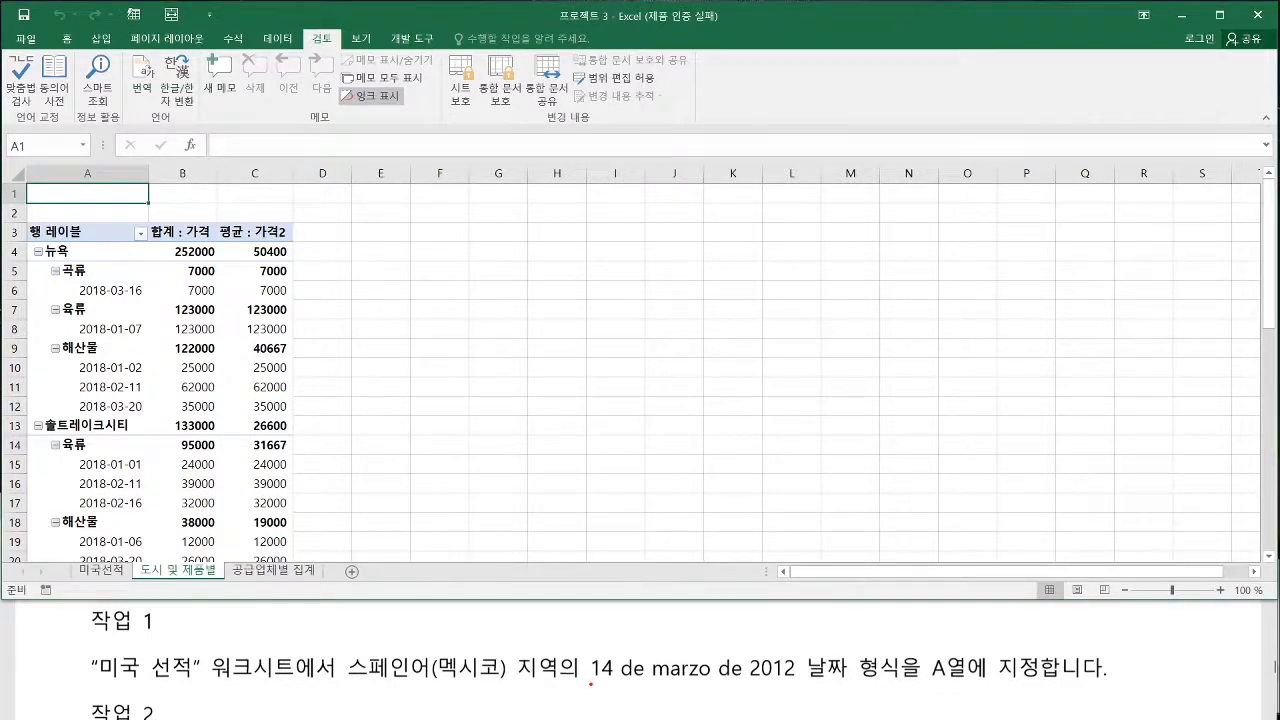
left_click_drag(591, 684, 1048, 686)
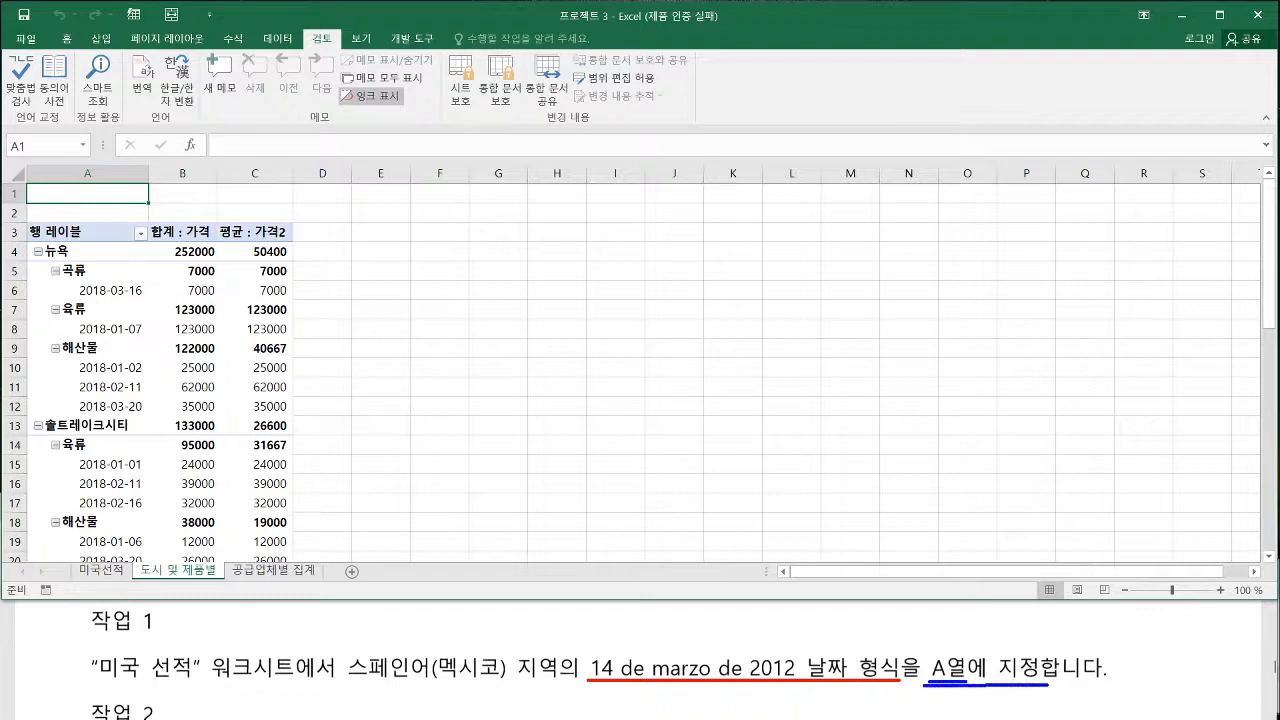
key("Escape")
left_click(104, 573)
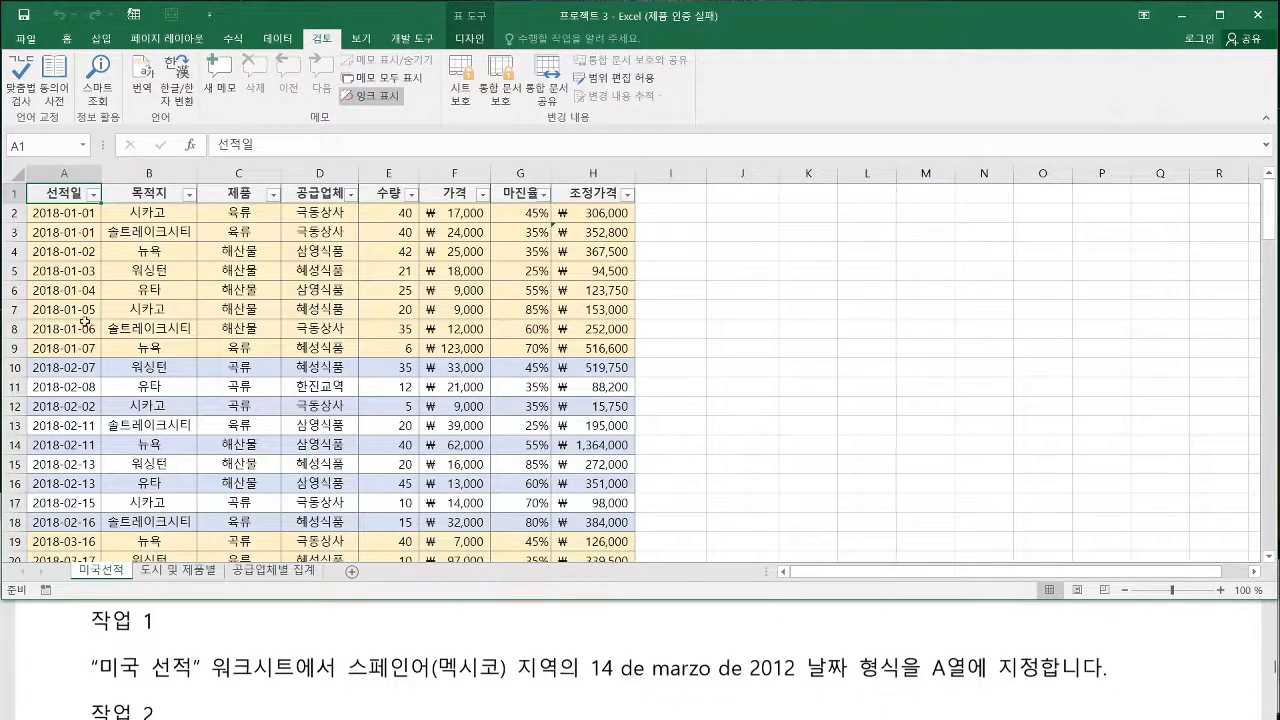
For column A of 미국선적, choose the 날짜 number format category with the locale 스페인어(멕시코)
left_click(64, 172)
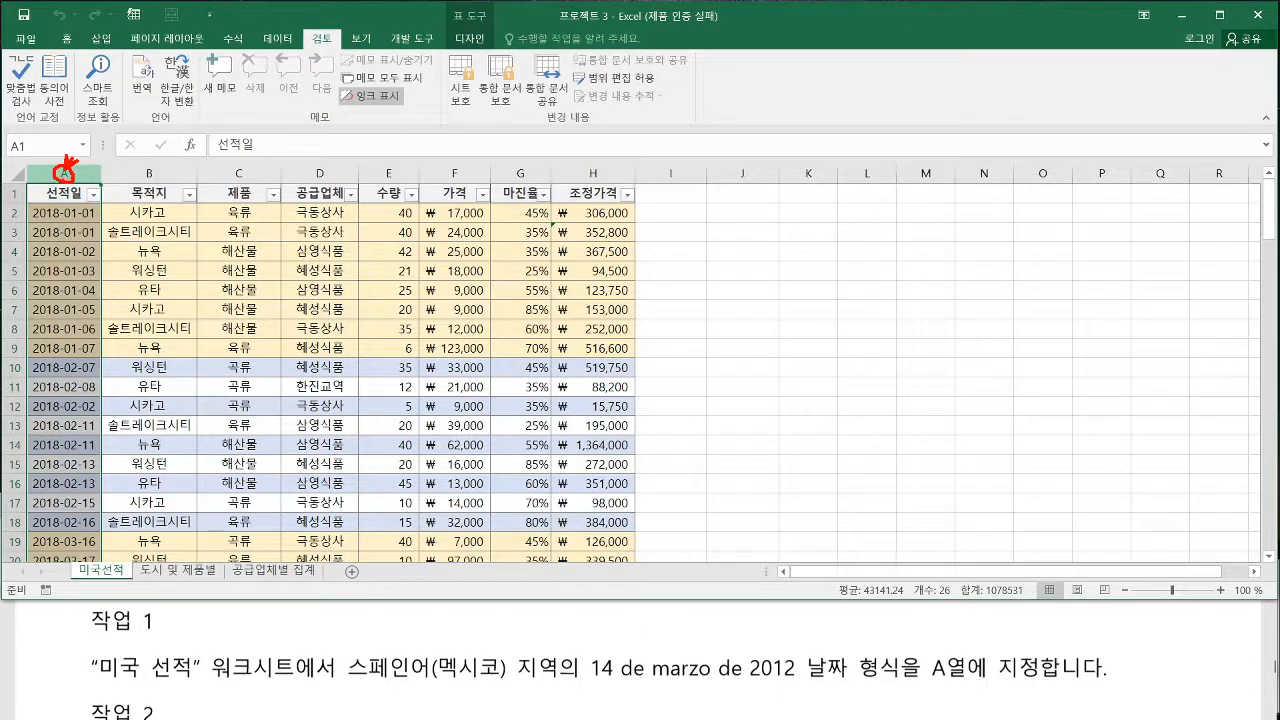
left_click(66, 38)
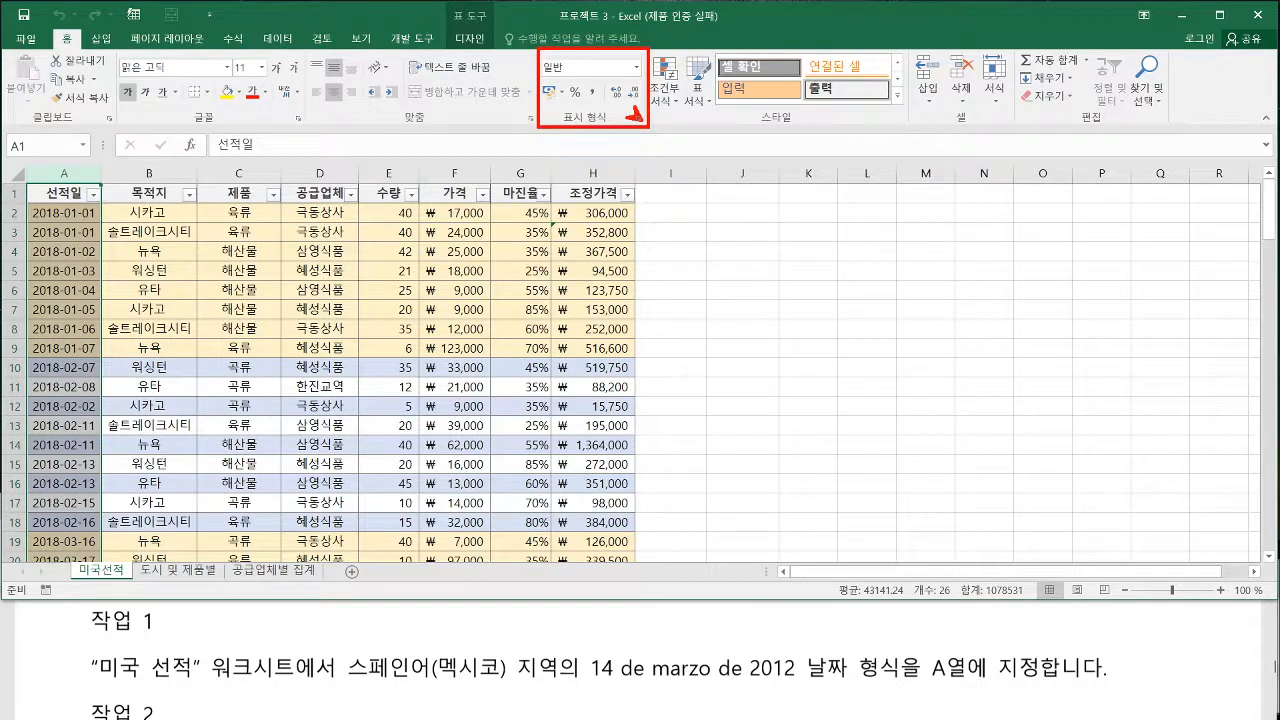
left_click(633, 116)
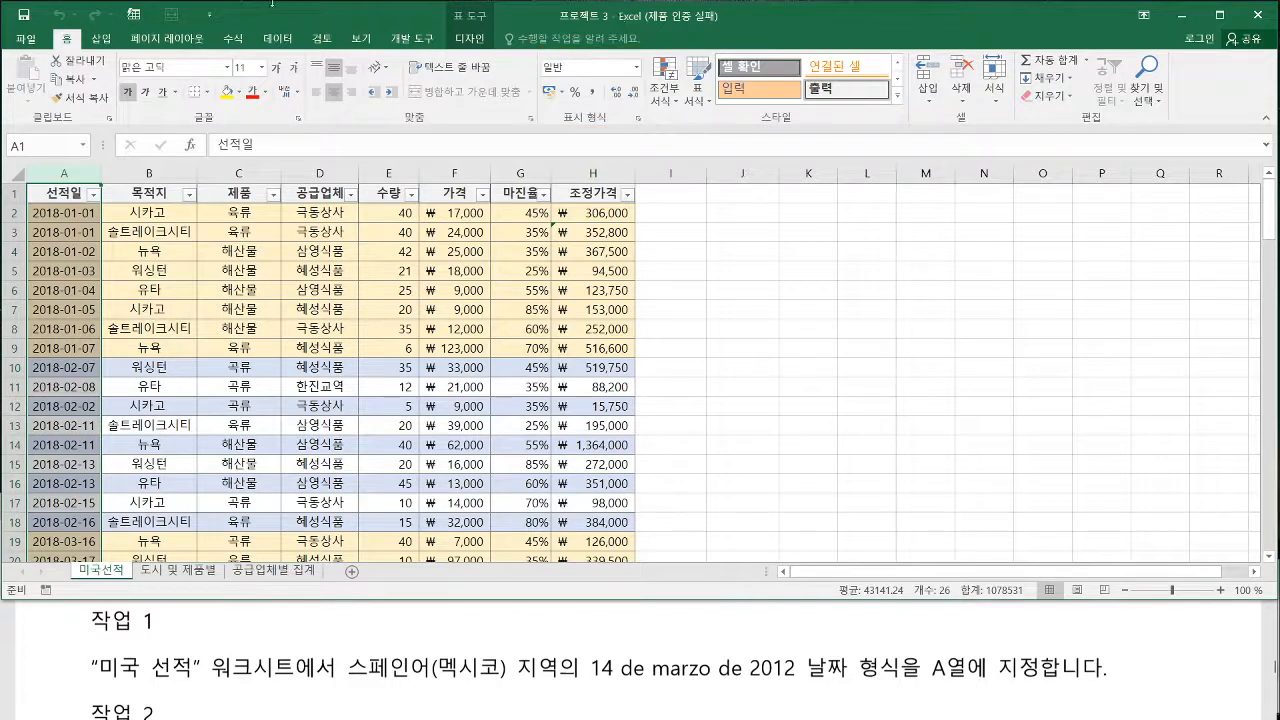
left_click(636, 118)
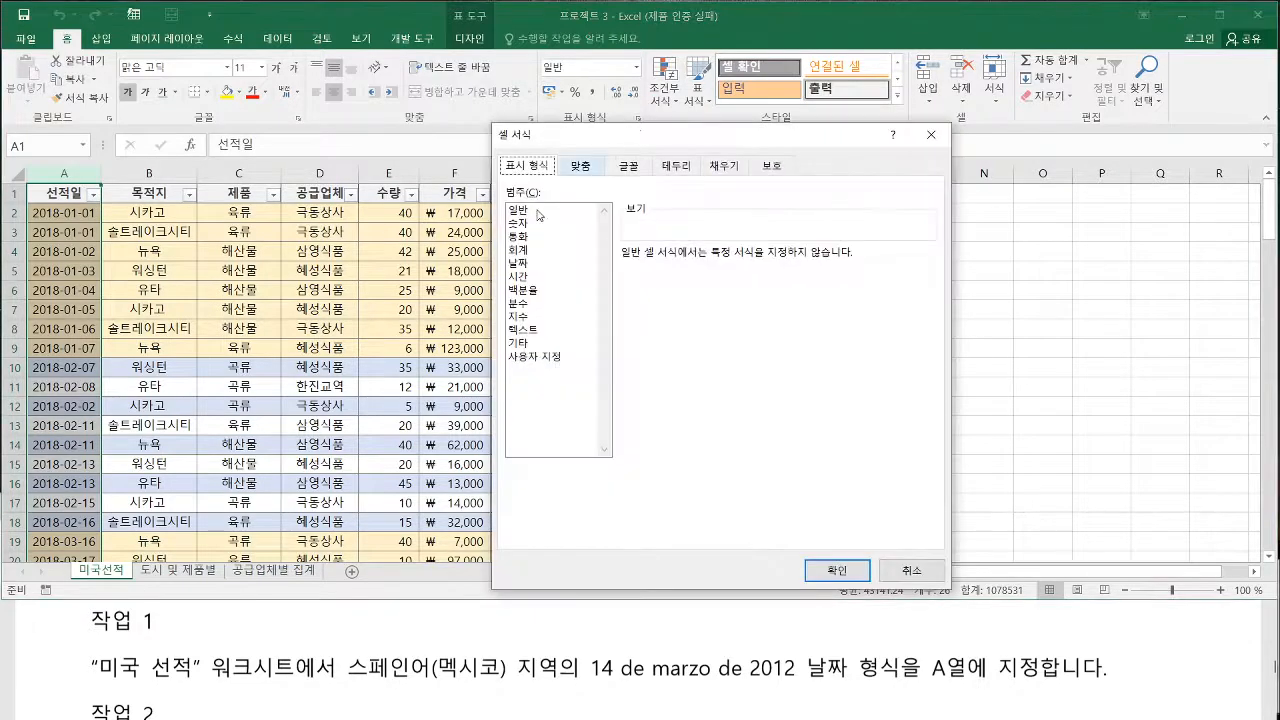
left_click(519, 262)
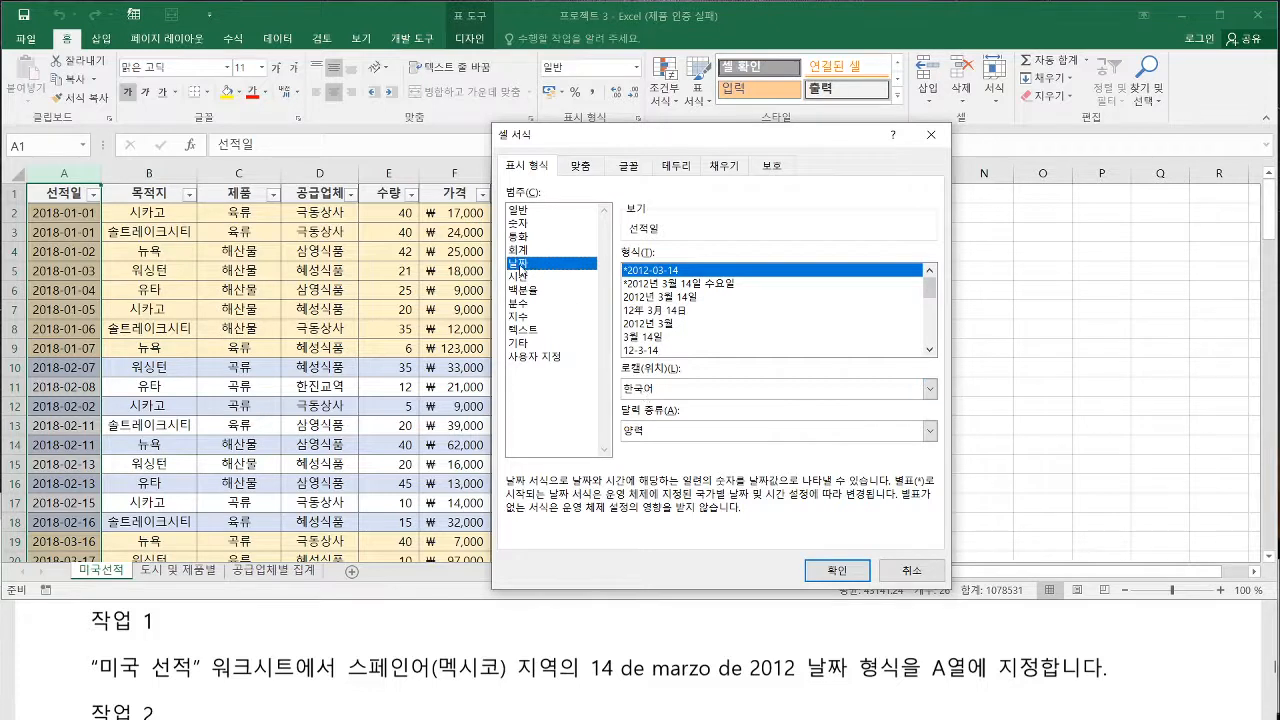
left_click(929, 388)
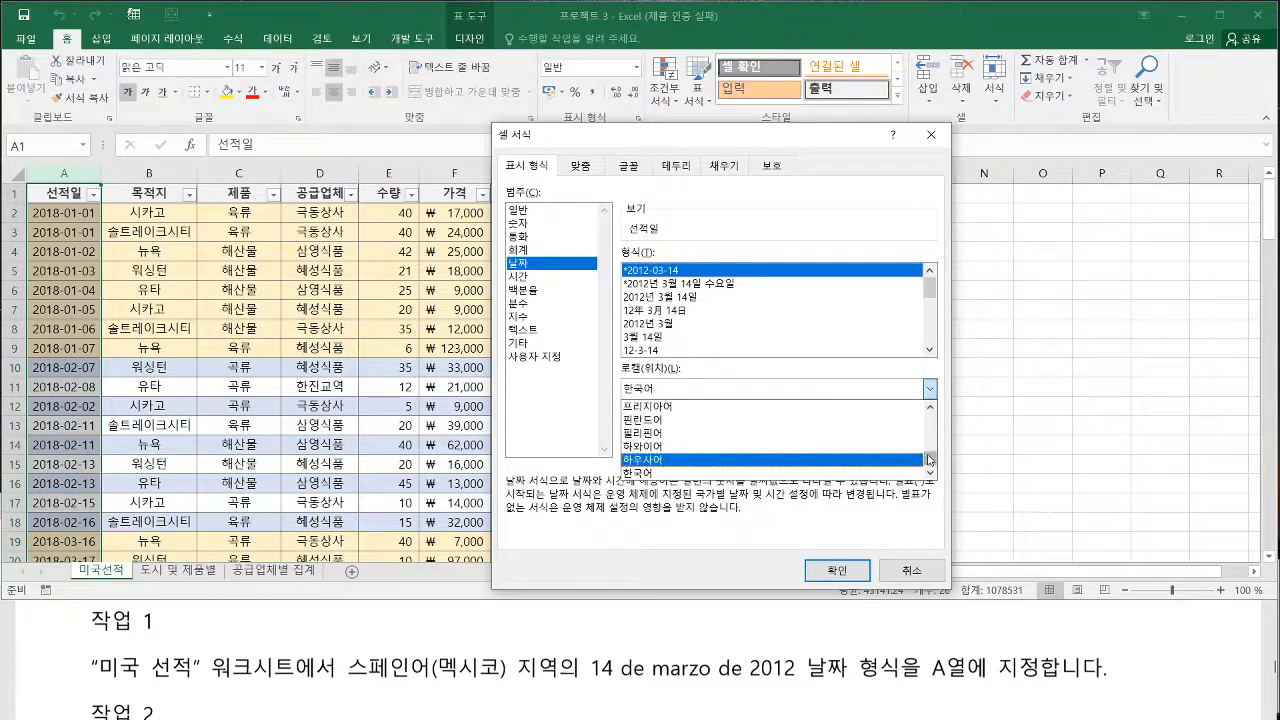
left_click_drag(929, 459, 930, 435)
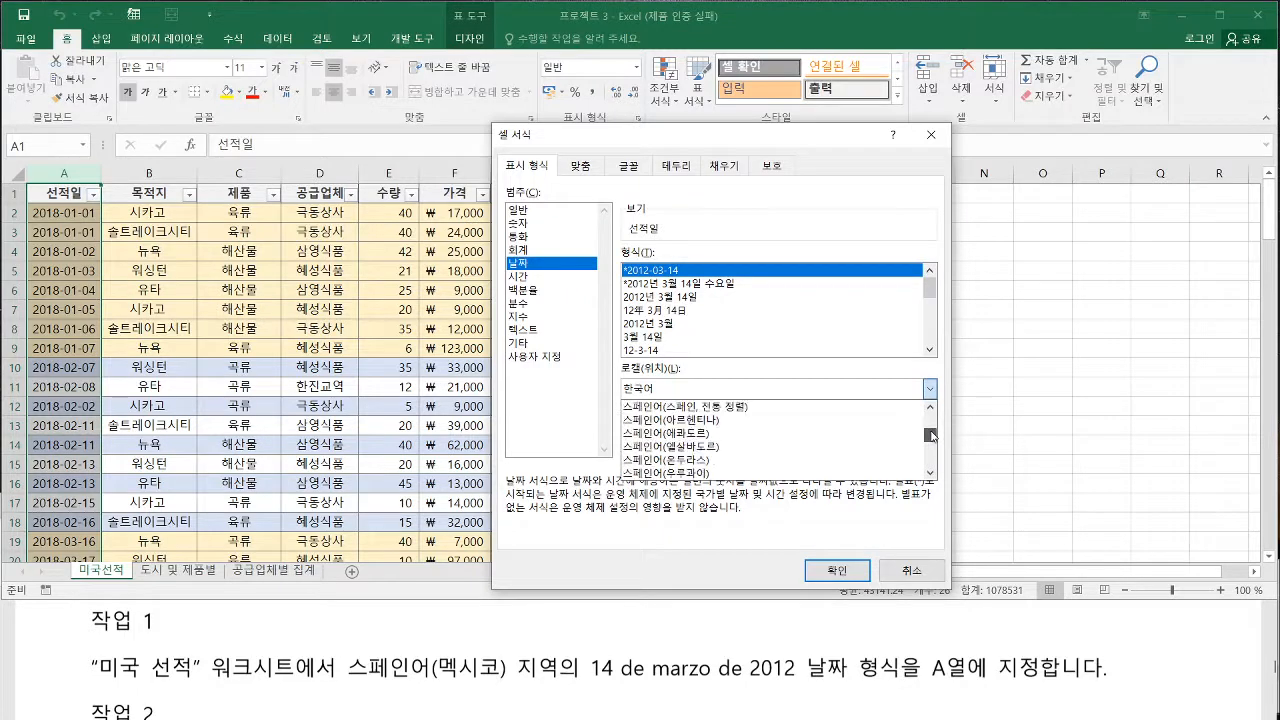
left_click(930, 407)
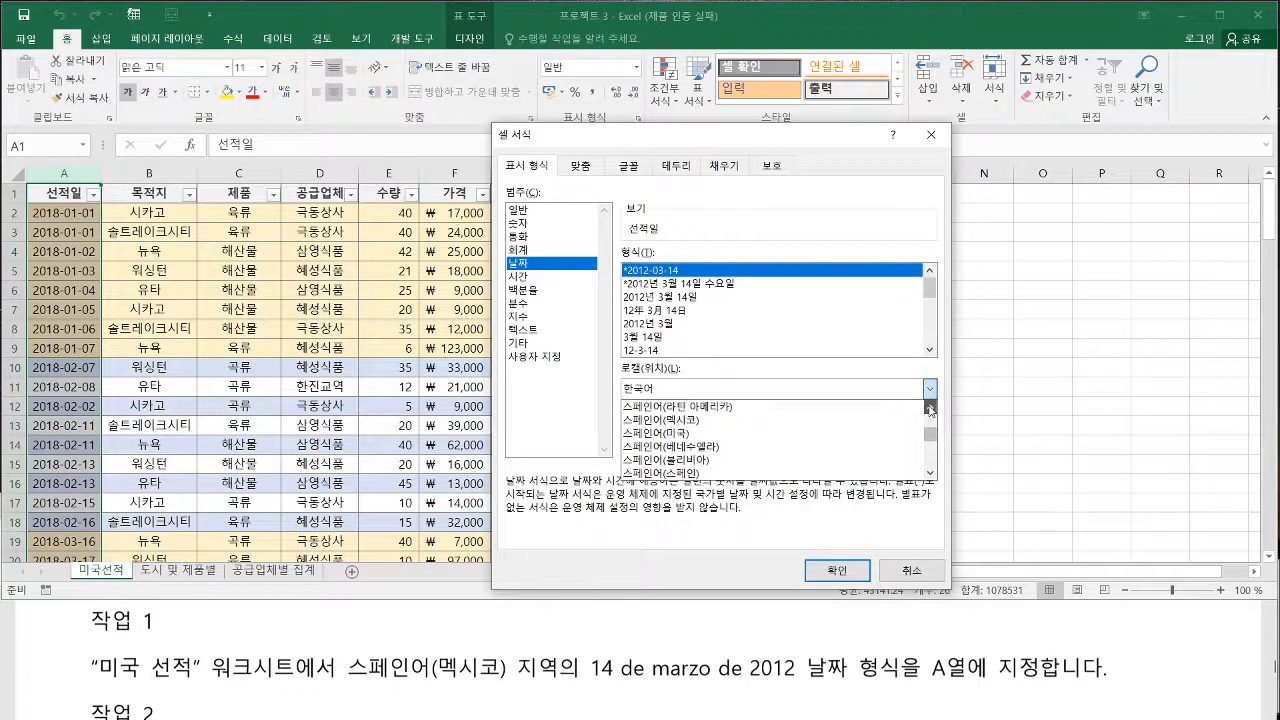
left_click(930, 407)
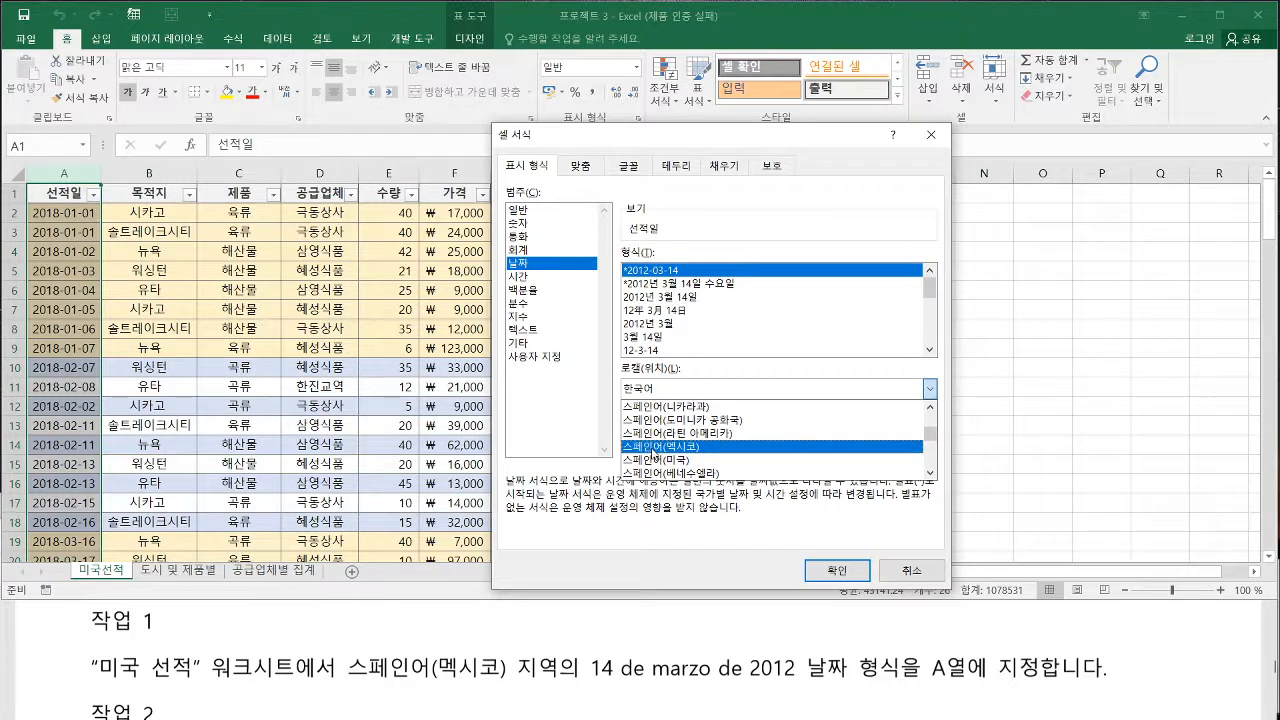
left_click(652, 447)
Apply the 14 de marzo de 2012 date format to column A and autofit the column's width
left_click(930, 330)
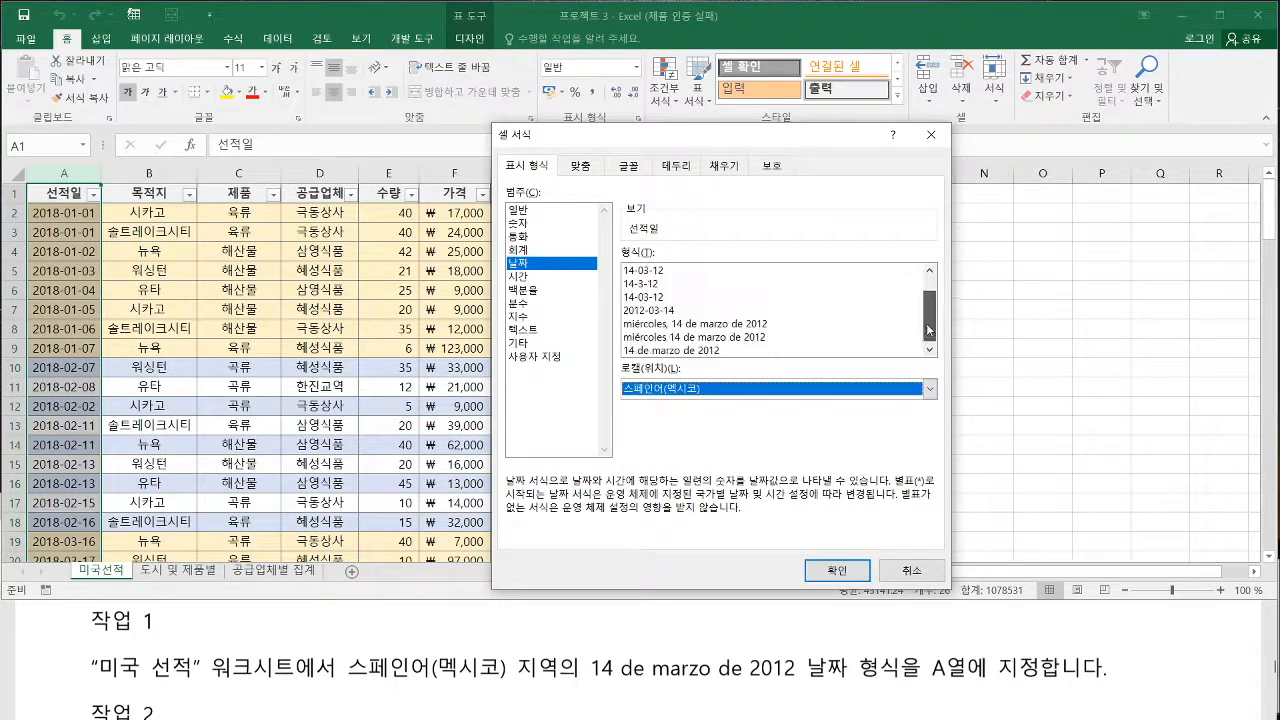
mouse_move(927, 329)
left_mouse_down()
mouse_move(927, 301)
mouse_move(927, 339)
left_mouse_up()
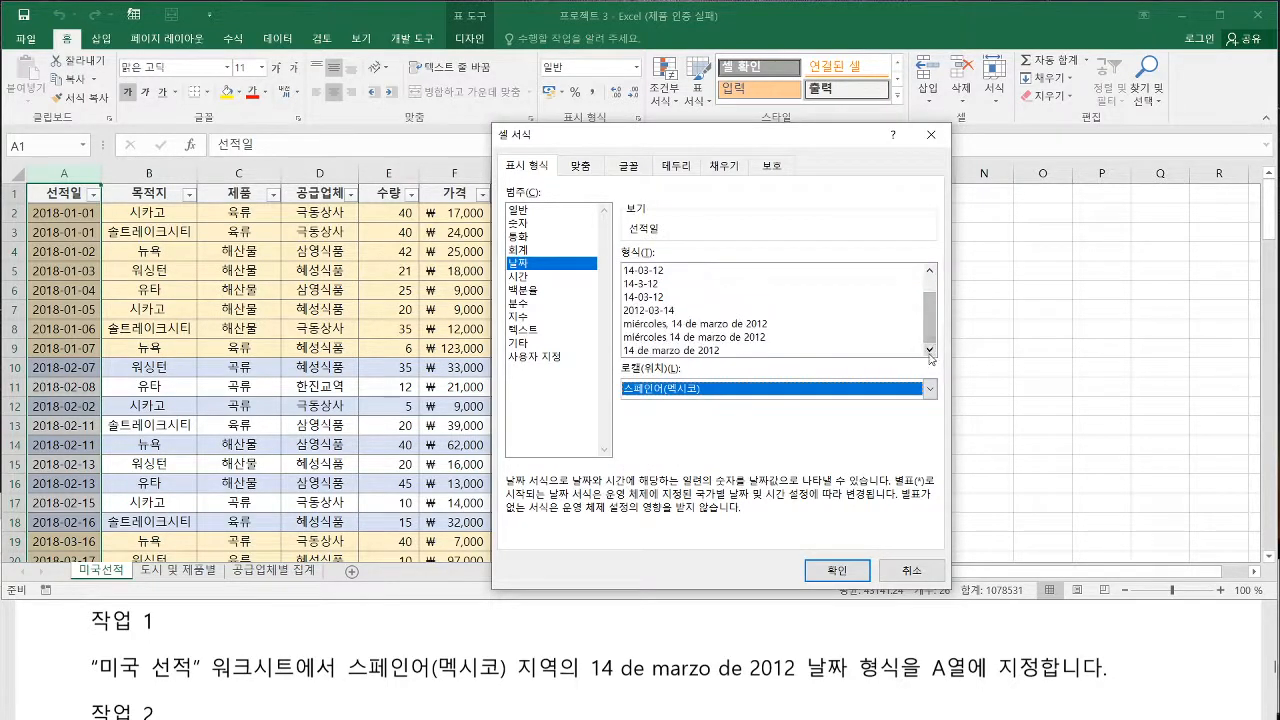
left_click(697, 351)
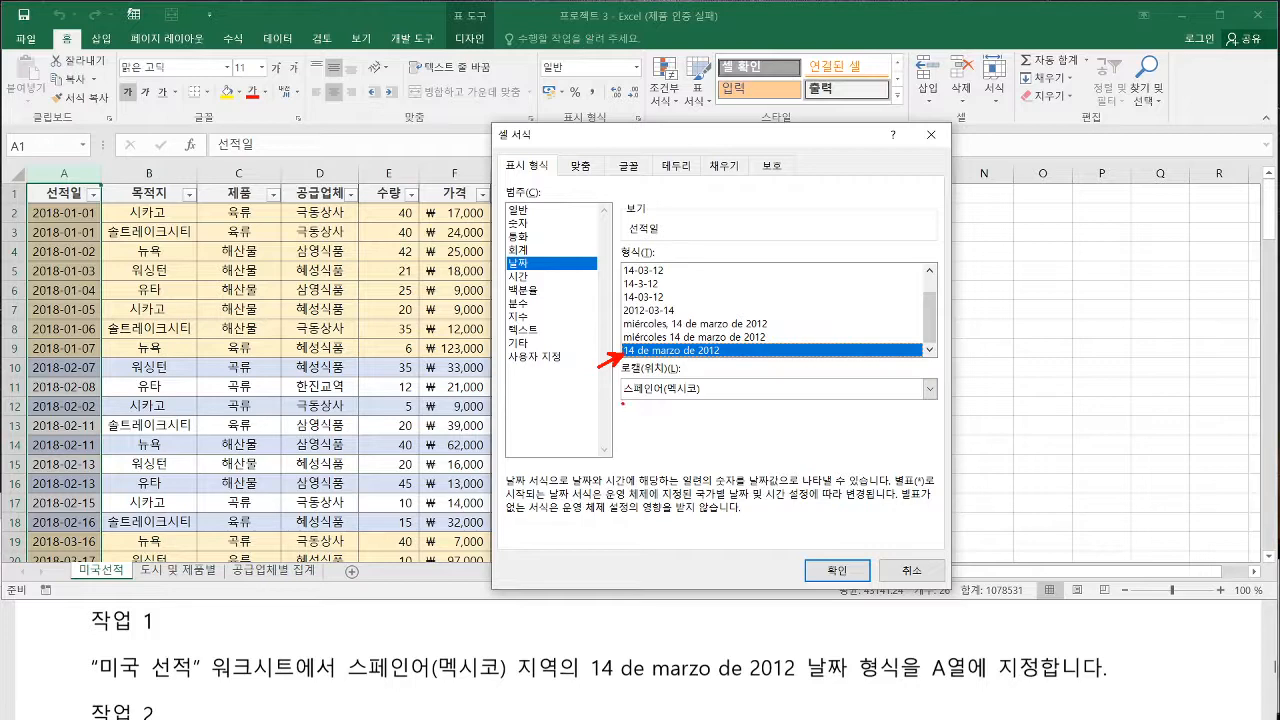
left_click(853, 572)
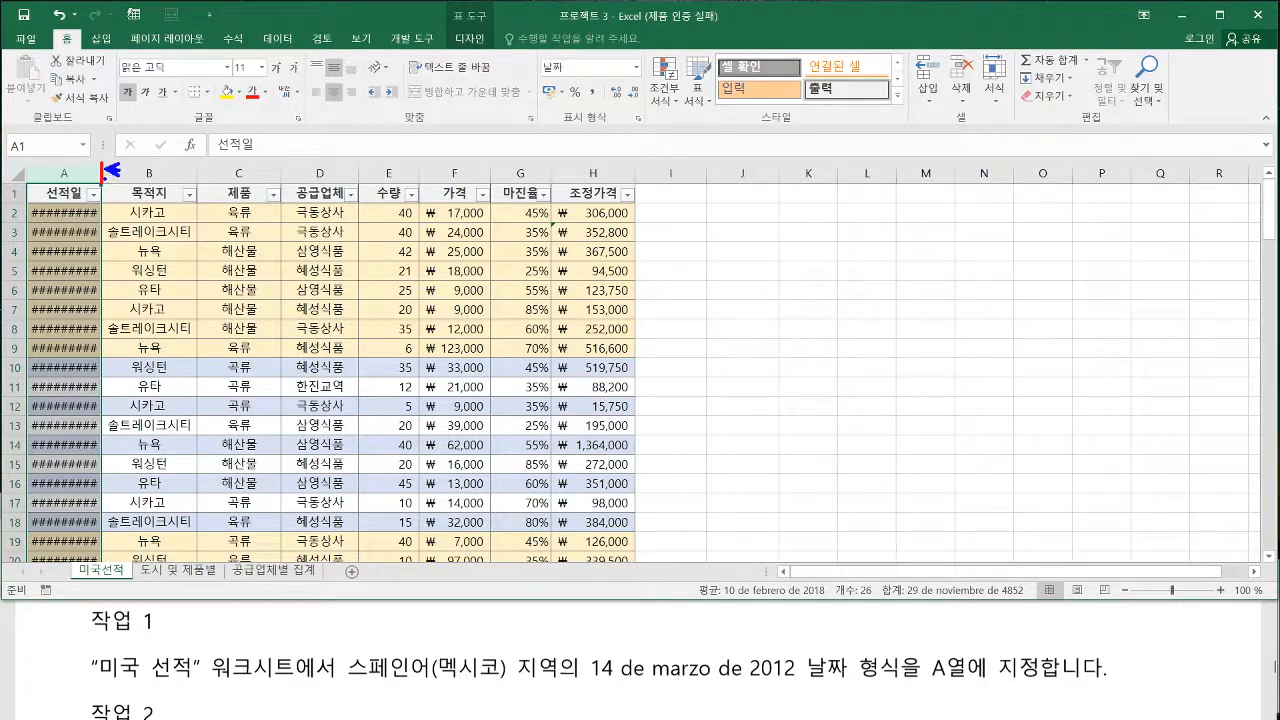
double_click(100, 173)
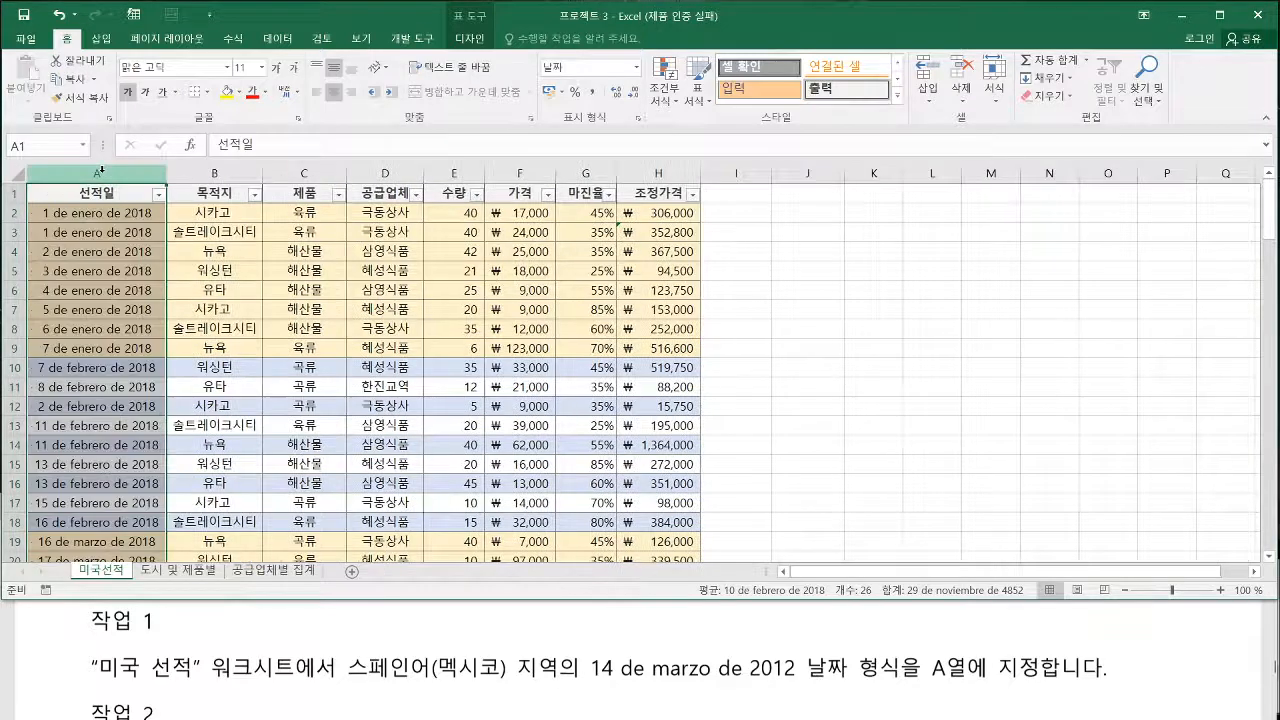
Read 작업 2 of 프로젝트 3 in the exam PDF and return to the workbook
left_click(470, 613)
scroll(470, 640, "down", 1)
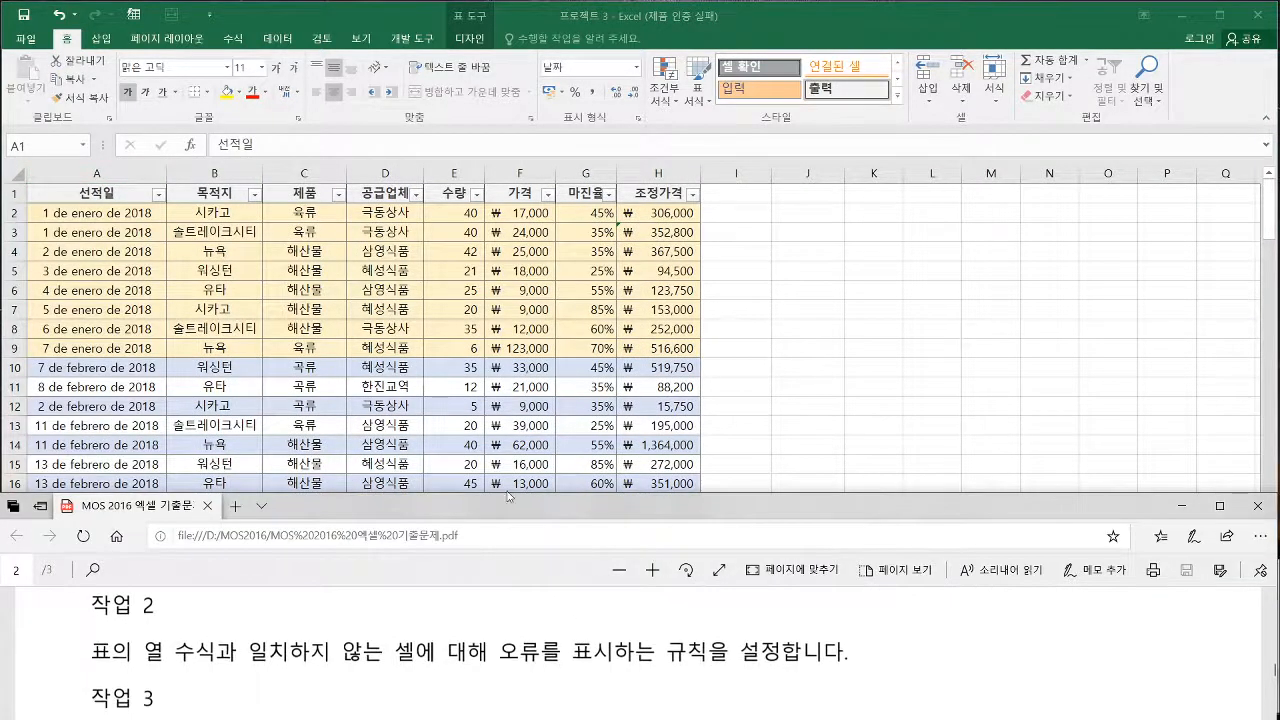
left_click(384, 401)
left_click(327, 623)
scroll(327, 630, "up", 1)
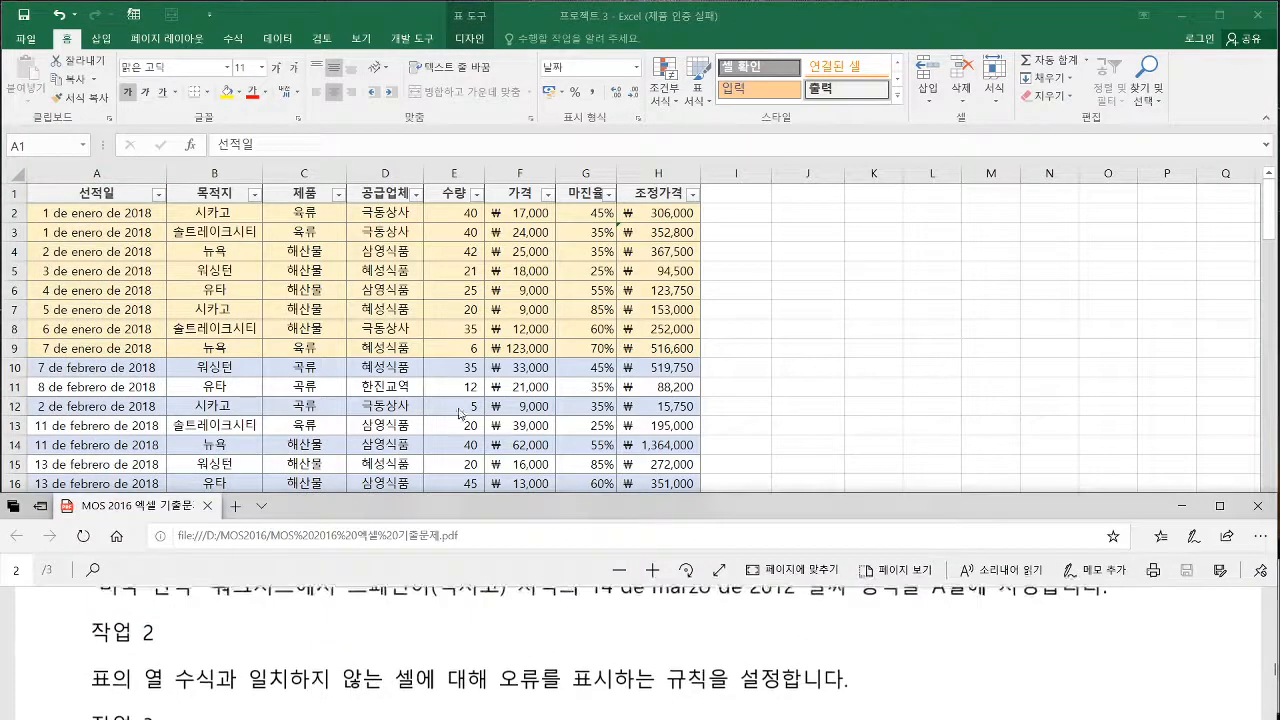
left_click(459, 413)
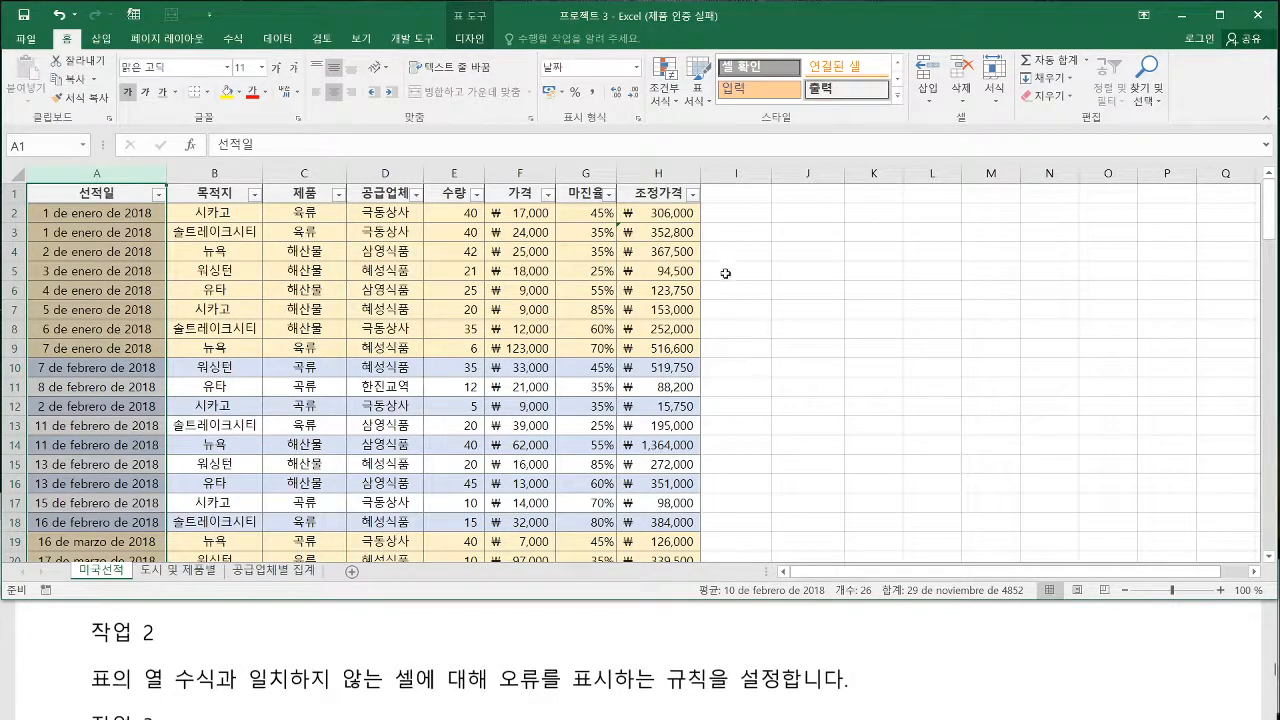
Examine the formula in H2 of the 조정가격 column and the error options offered for H3
left_click(676, 214)
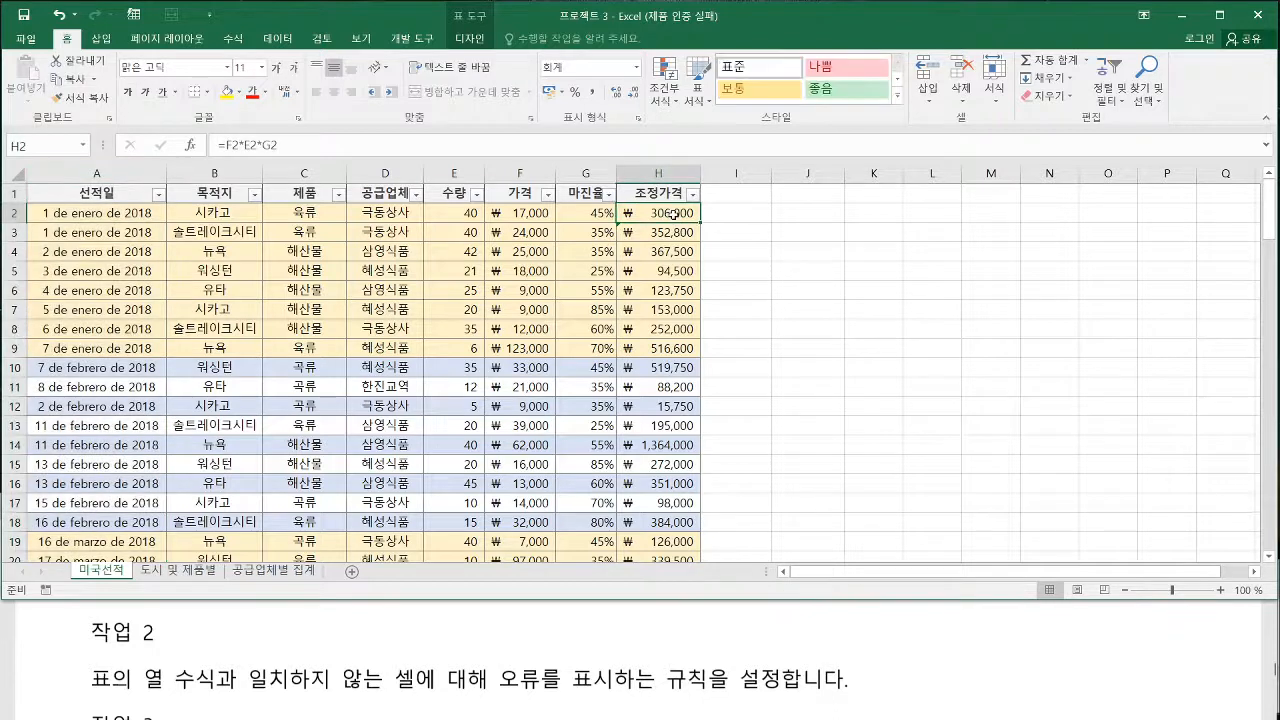
double_click(676, 214)
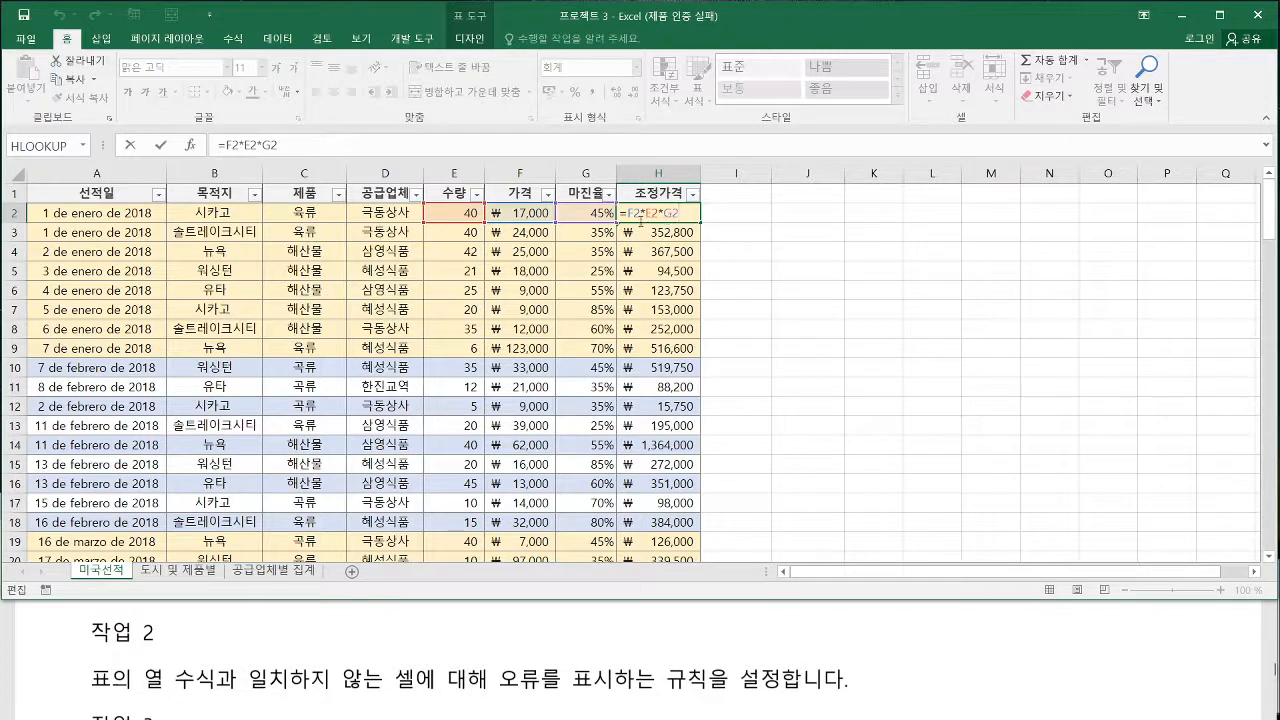
mouse_move(636, 220)
left_mouse_down()
mouse_move(684, 221)
mouse_move(700, 410)
mouse_move(716, 398)
left_mouse_up()
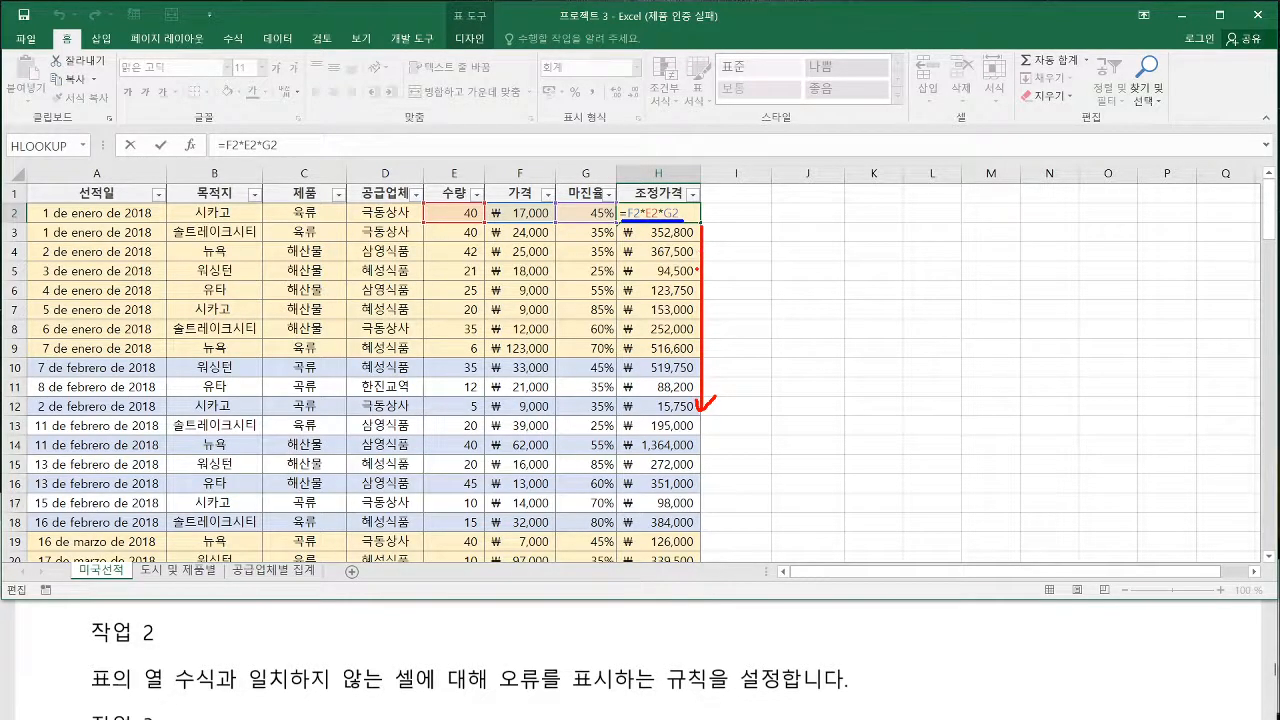
key("Return")
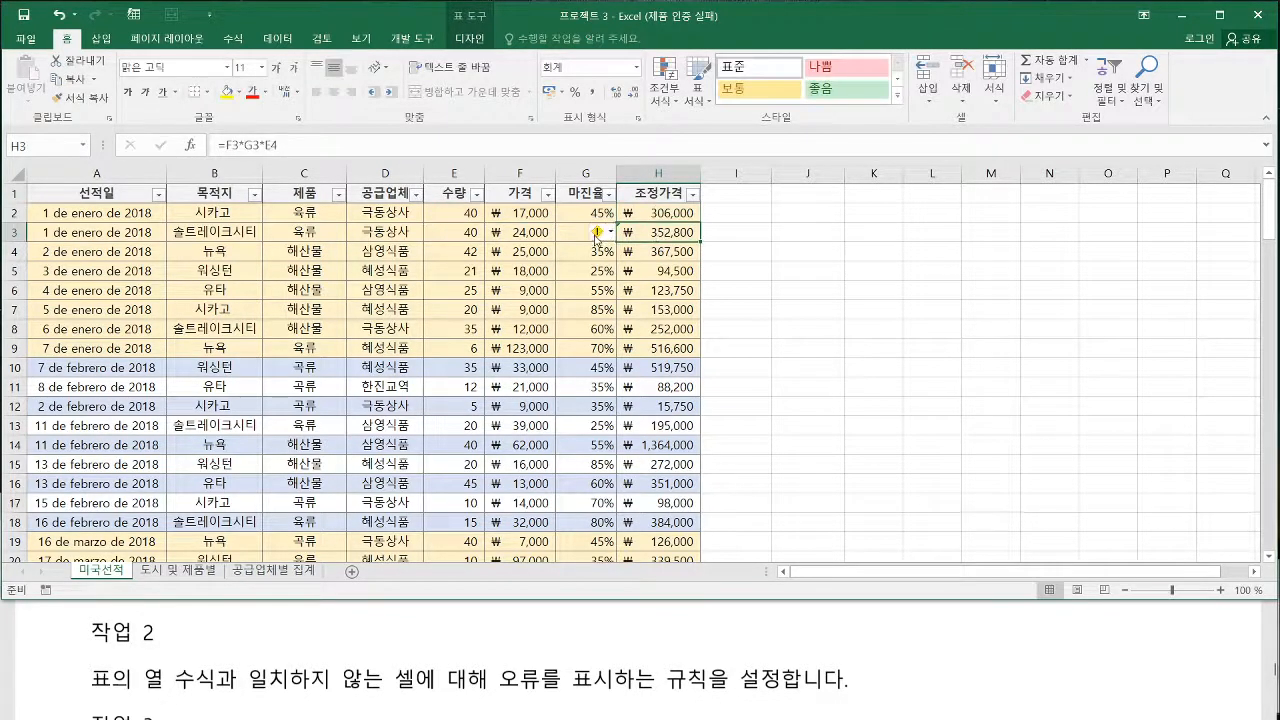
left_click(598, 235)
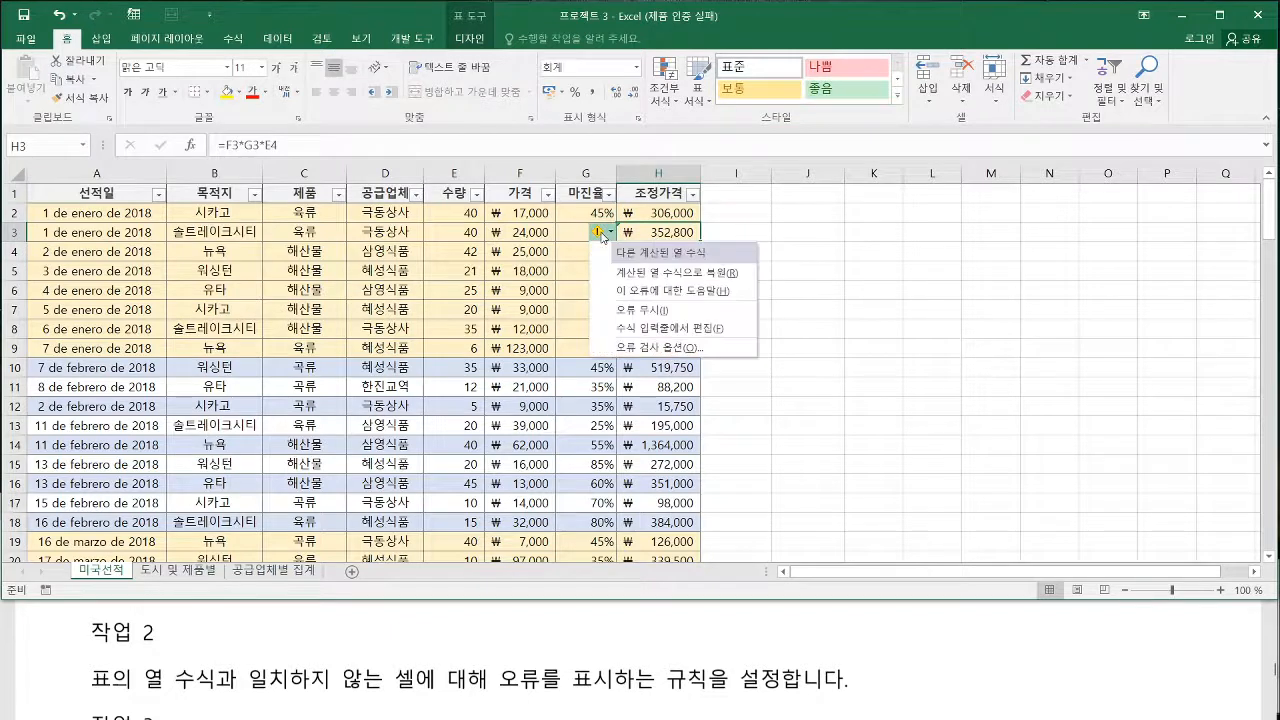
left_click(662, 250)
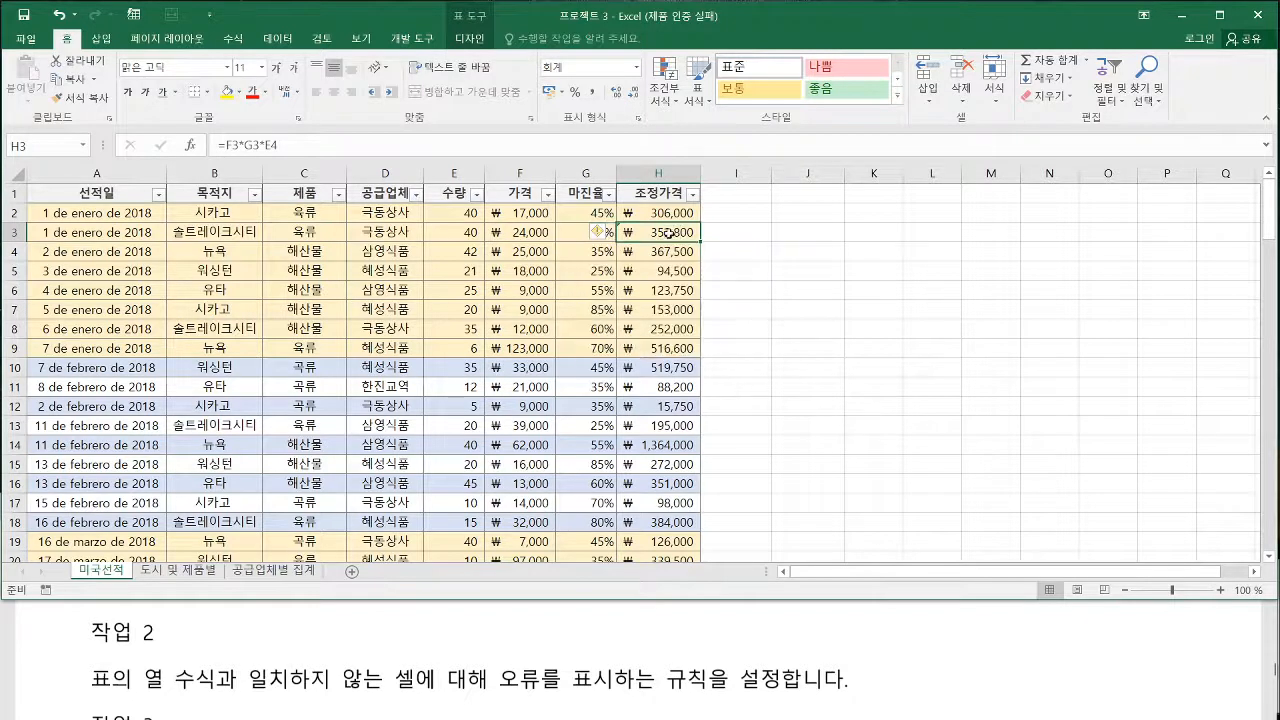
Compare the cell references in the H3 and H2 formulas and review the error options for H3
double_click(665, 231)
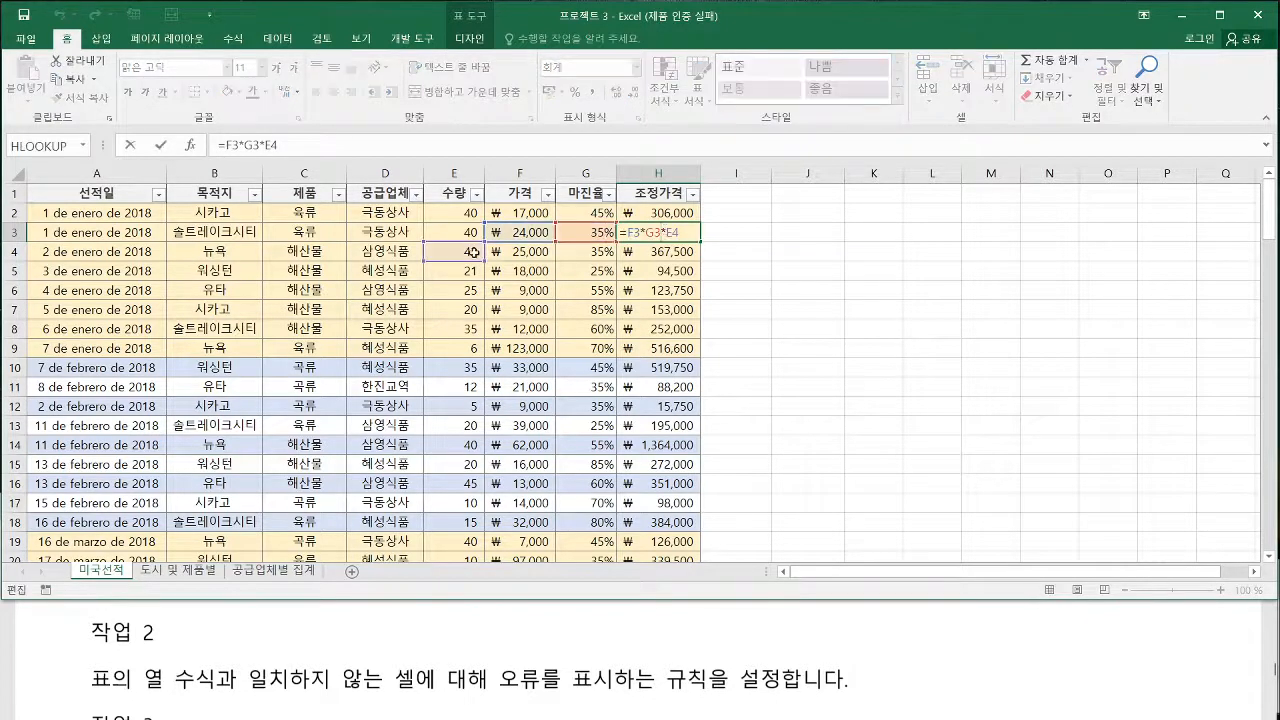
left_click(663, 213)
double_click(663, 213)
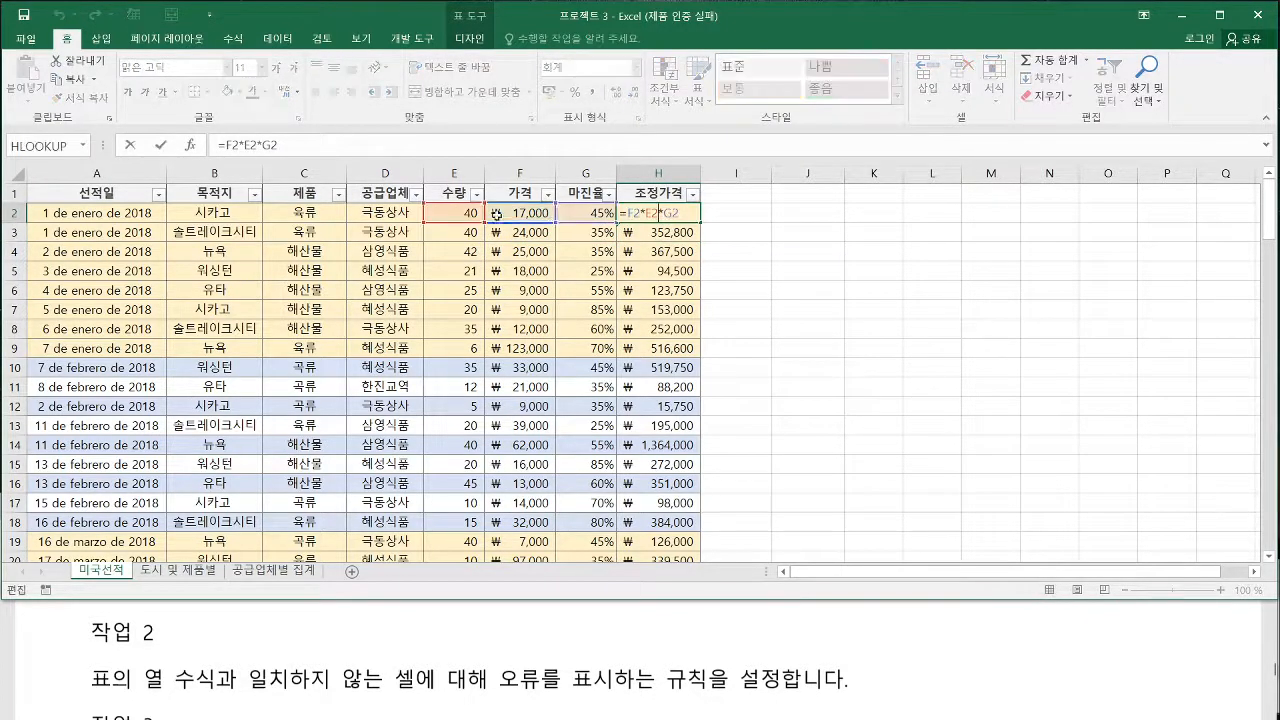
left_click(647, 233)
double_click(647, 233)
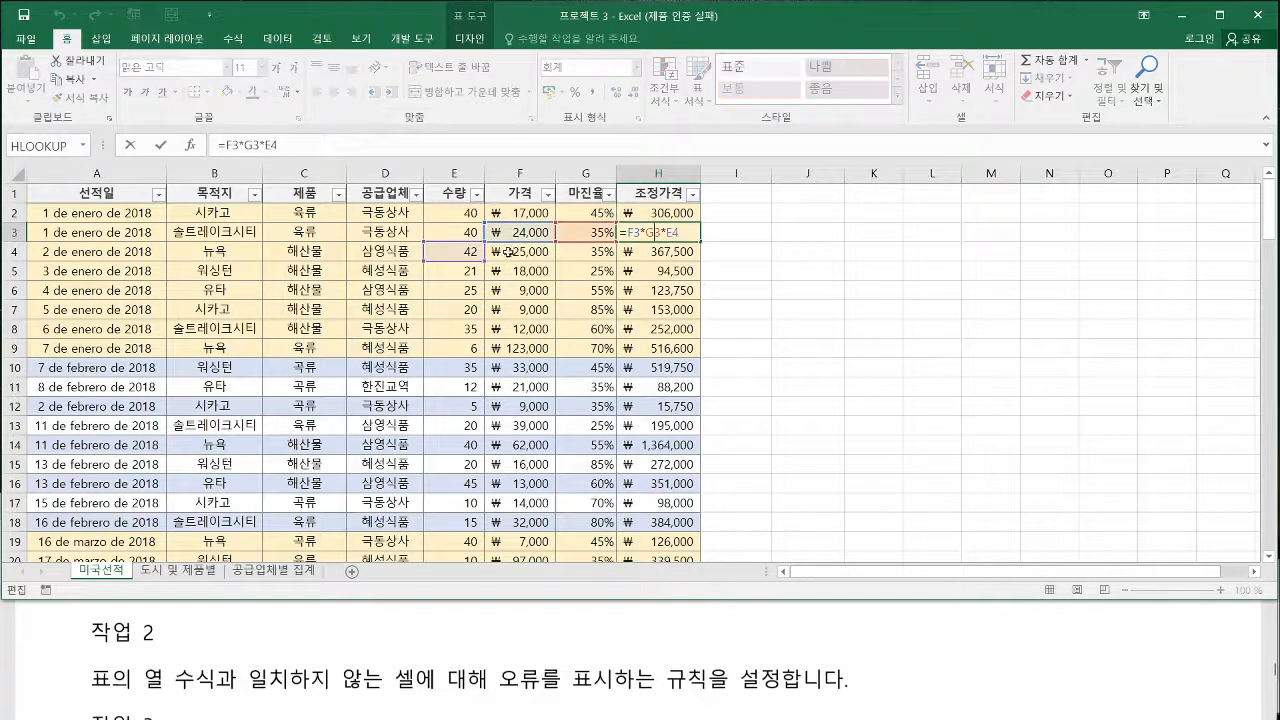
key("Escape")
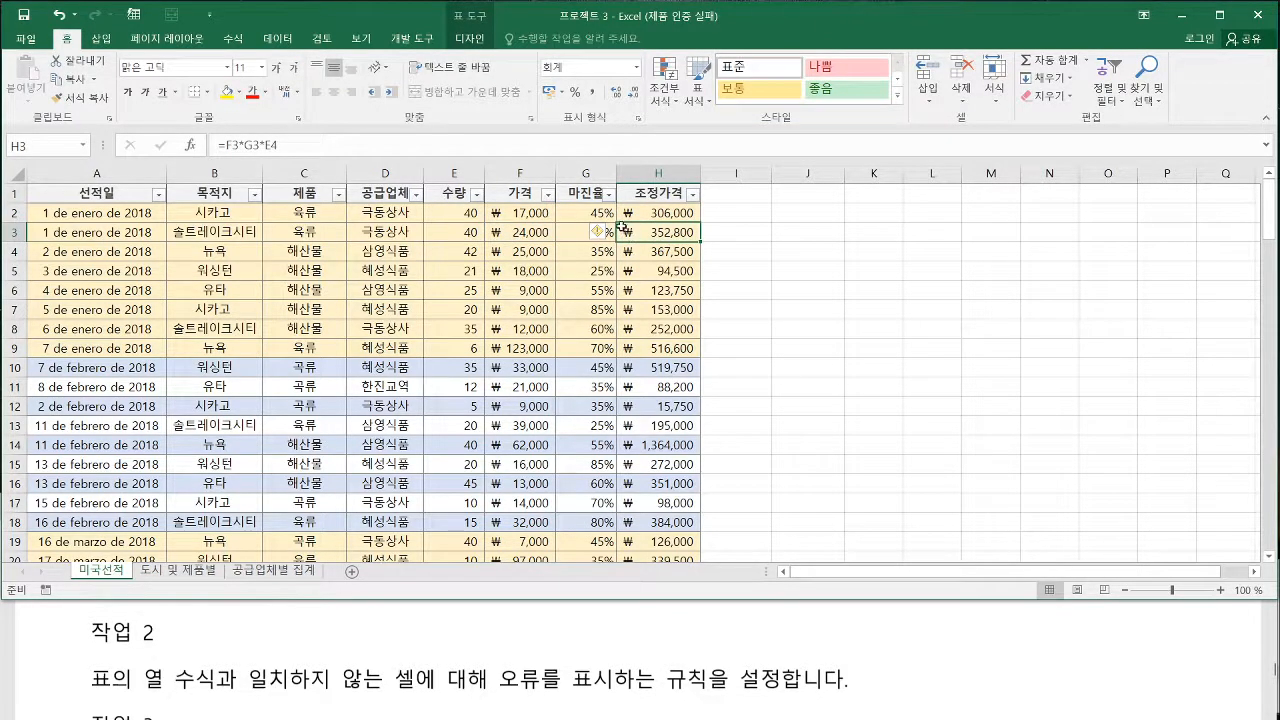
left_click(604, 233)
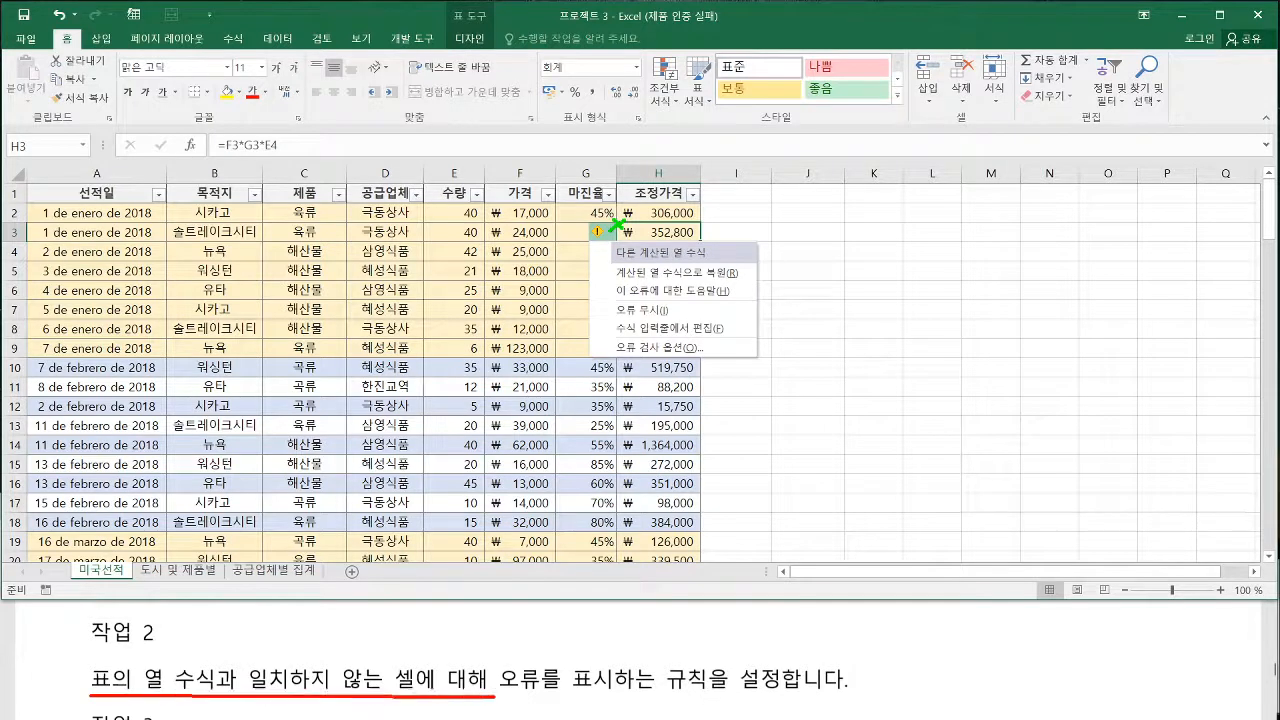
left_click_drag(676, 702, 772, 694)
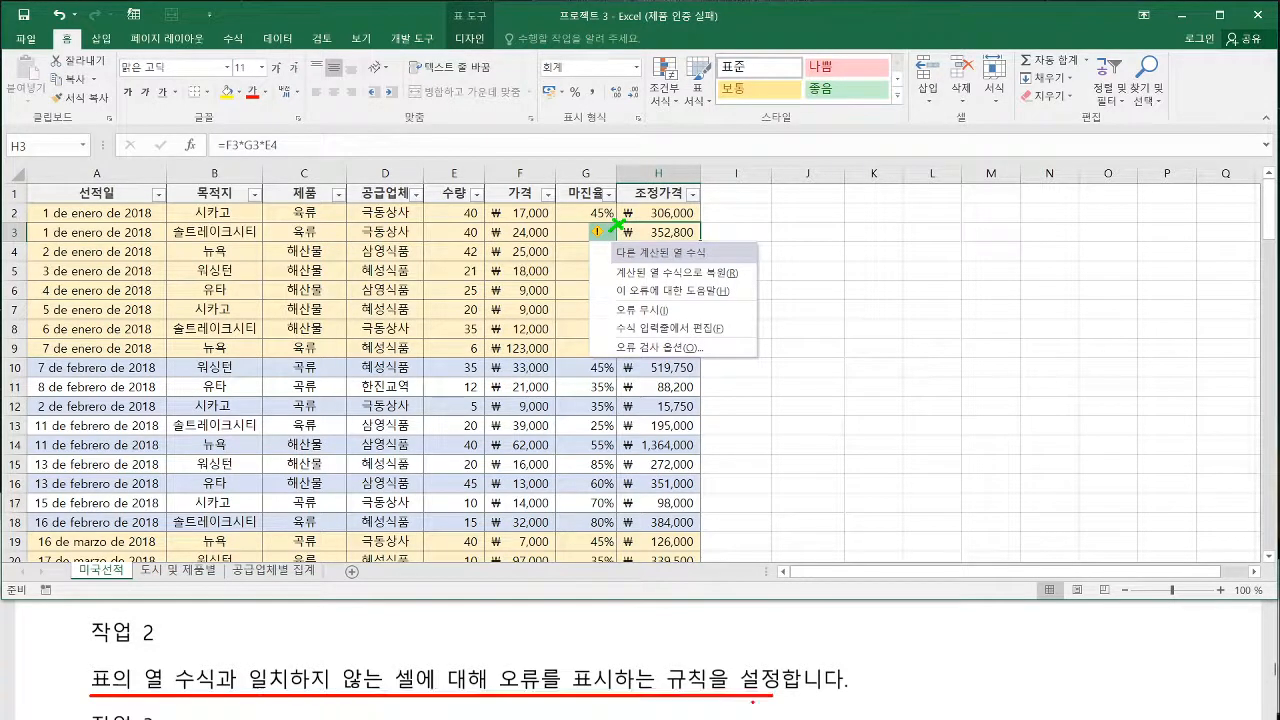
key("Escape")
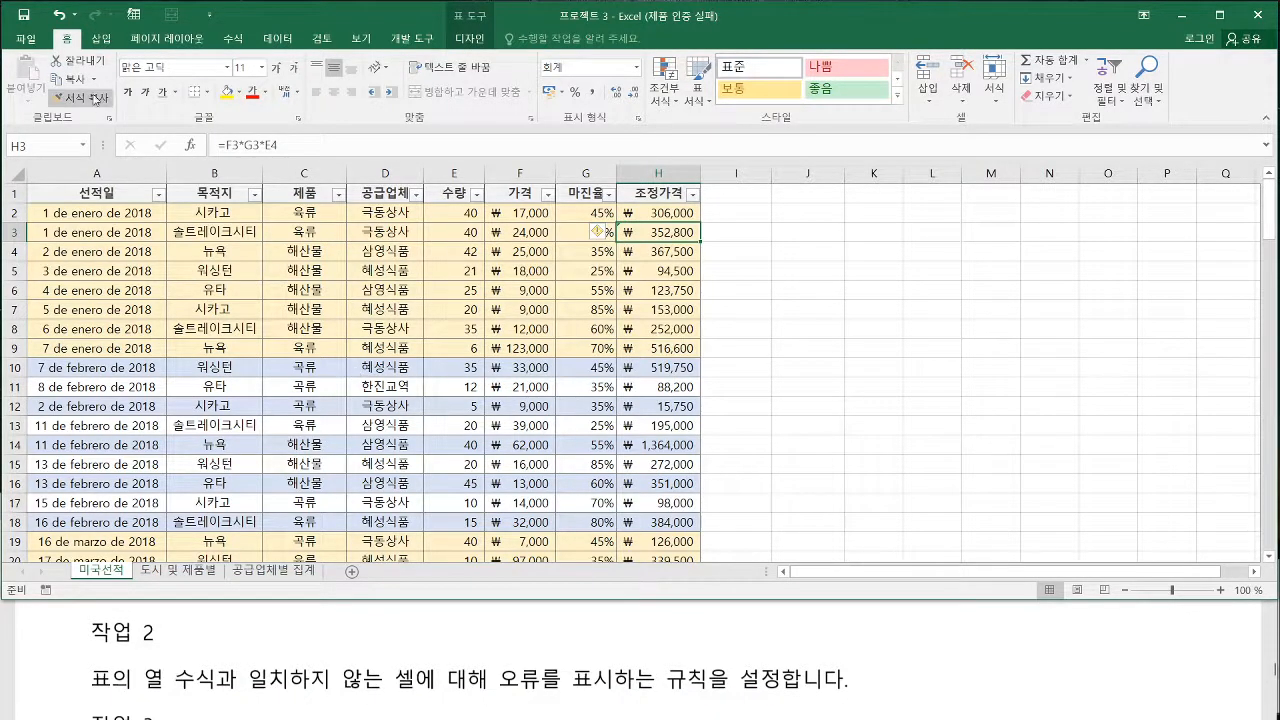
In the Excel formula options, enable the error-checking rule 한 표에서 다른 계산된 열 수식이 사용된 셀 표시
left_click(28, 44)
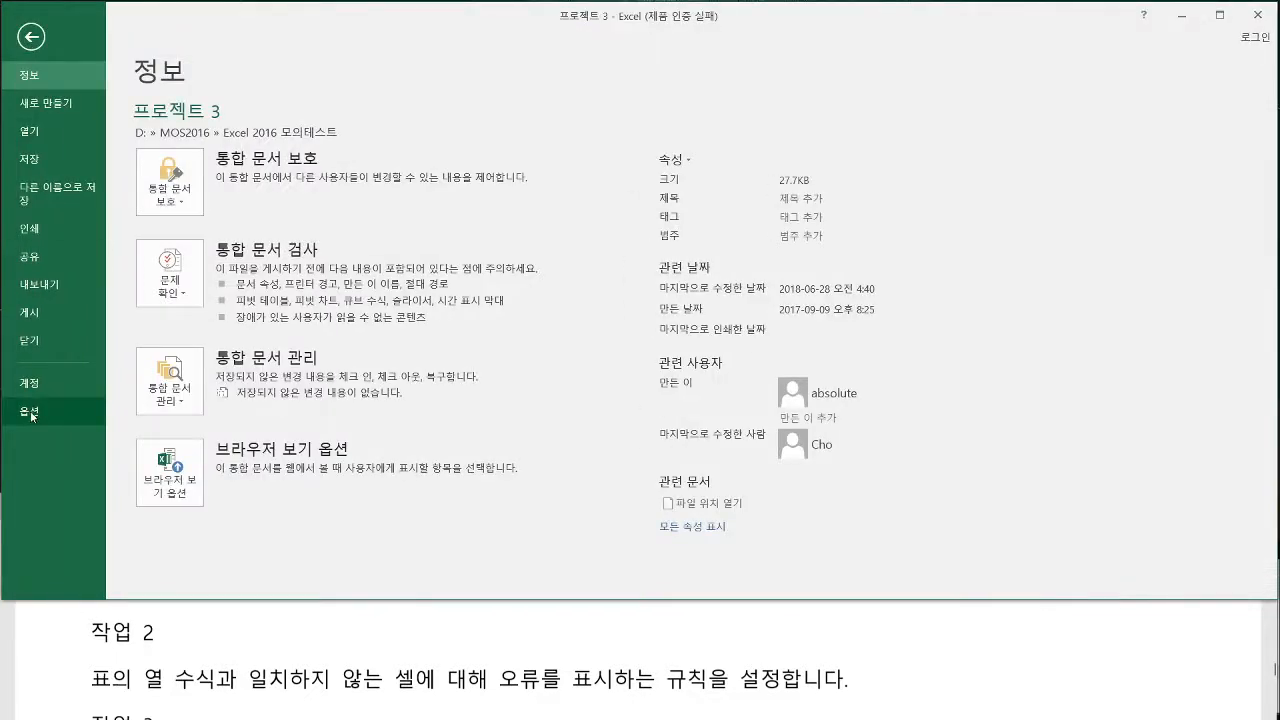
left_click(32, 409)
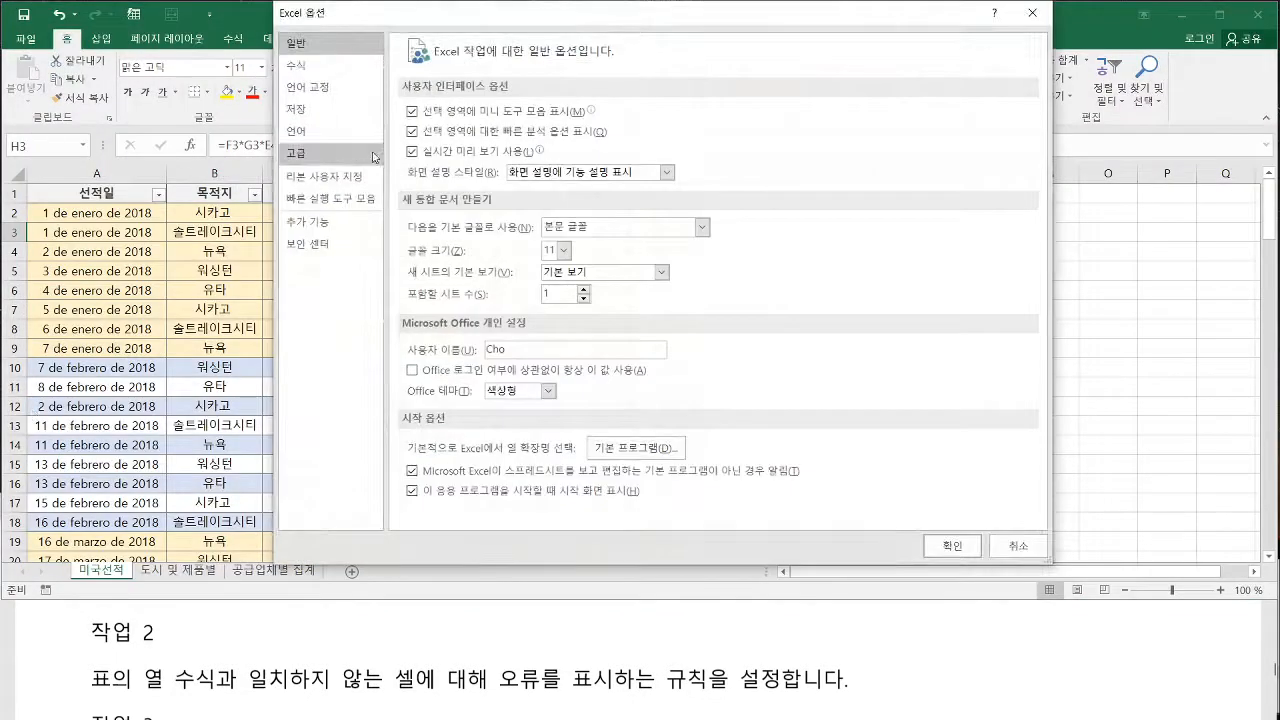
left_click(298, 68)
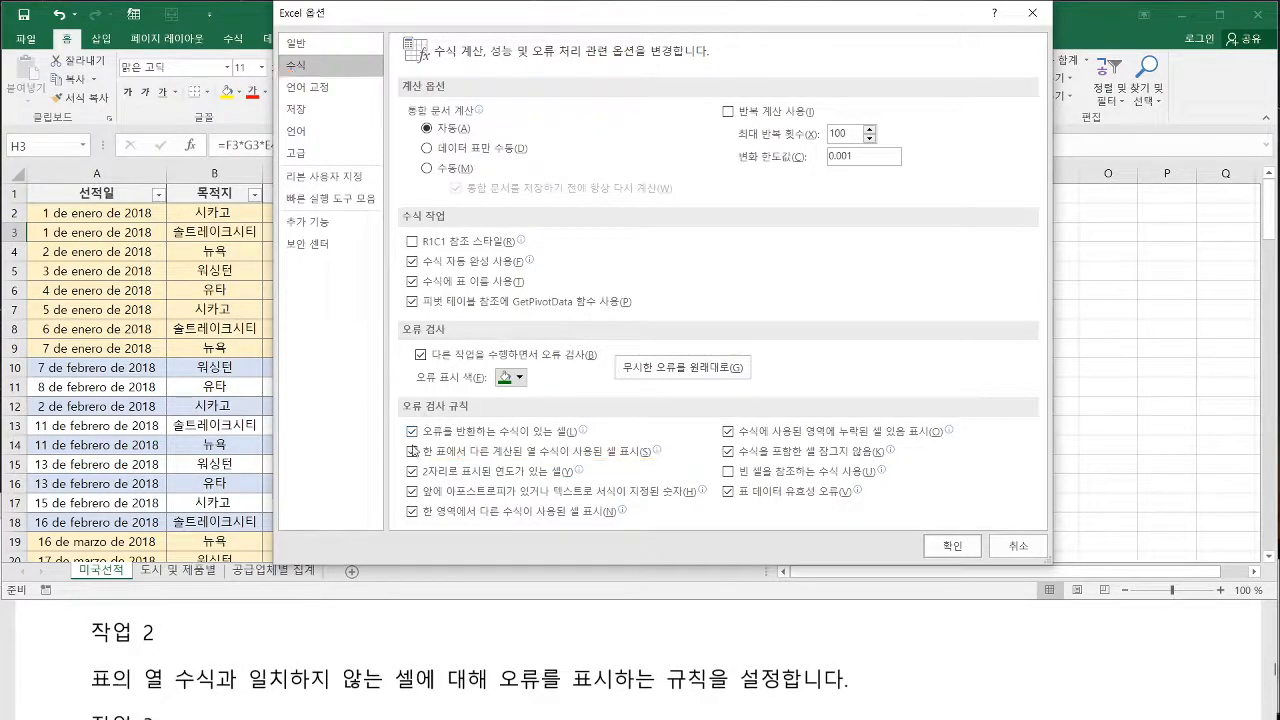
left_click(413, 452)
mouse_move(577, 453)
left_click(952, 545)
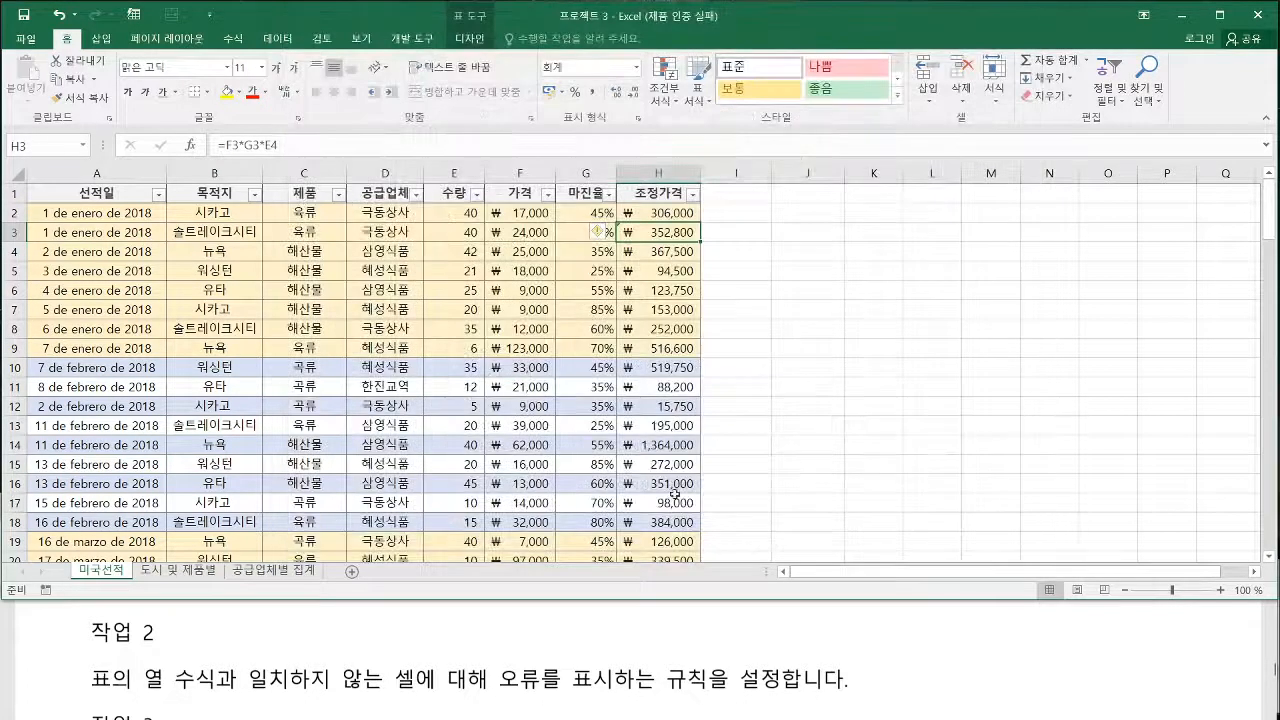
Read 작업 3 of 프로젝트 3 in the exam PDF and bring the workbook back to the front
left_click(282, 705)
scroll(277, 703, "down", 1)
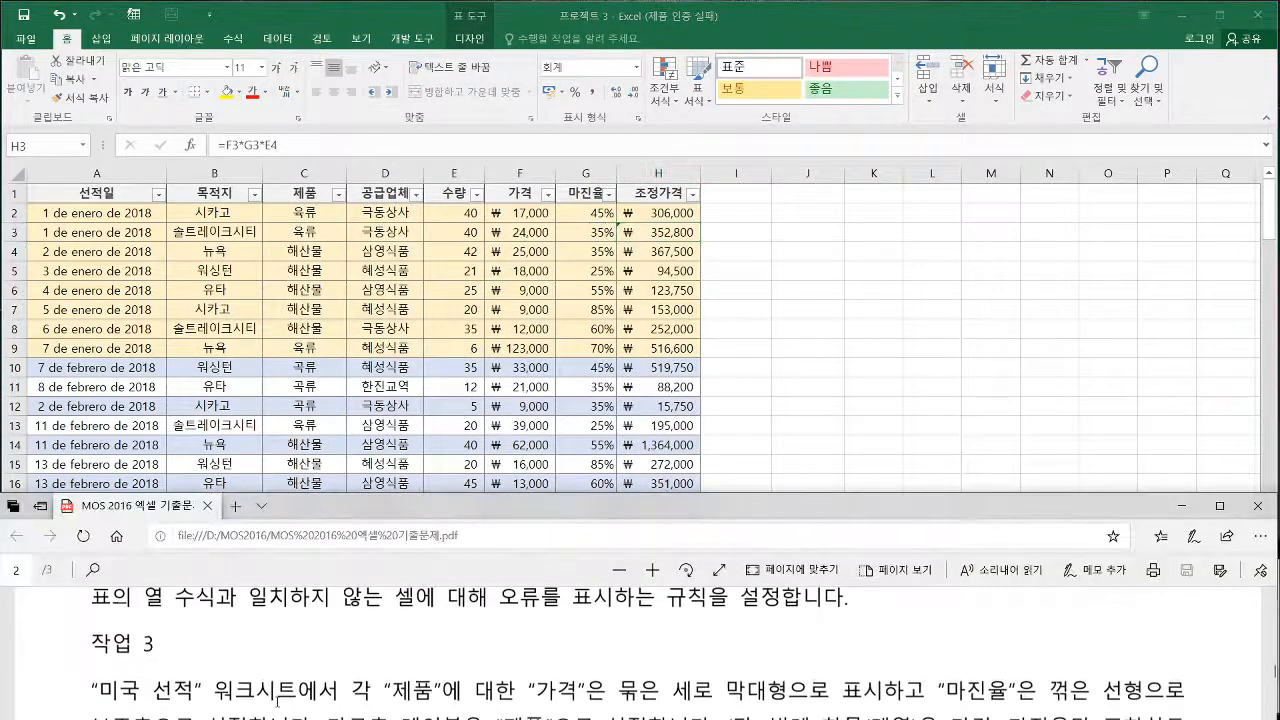
scroll(299, 684, "down", 1)
left_click(726, 414)
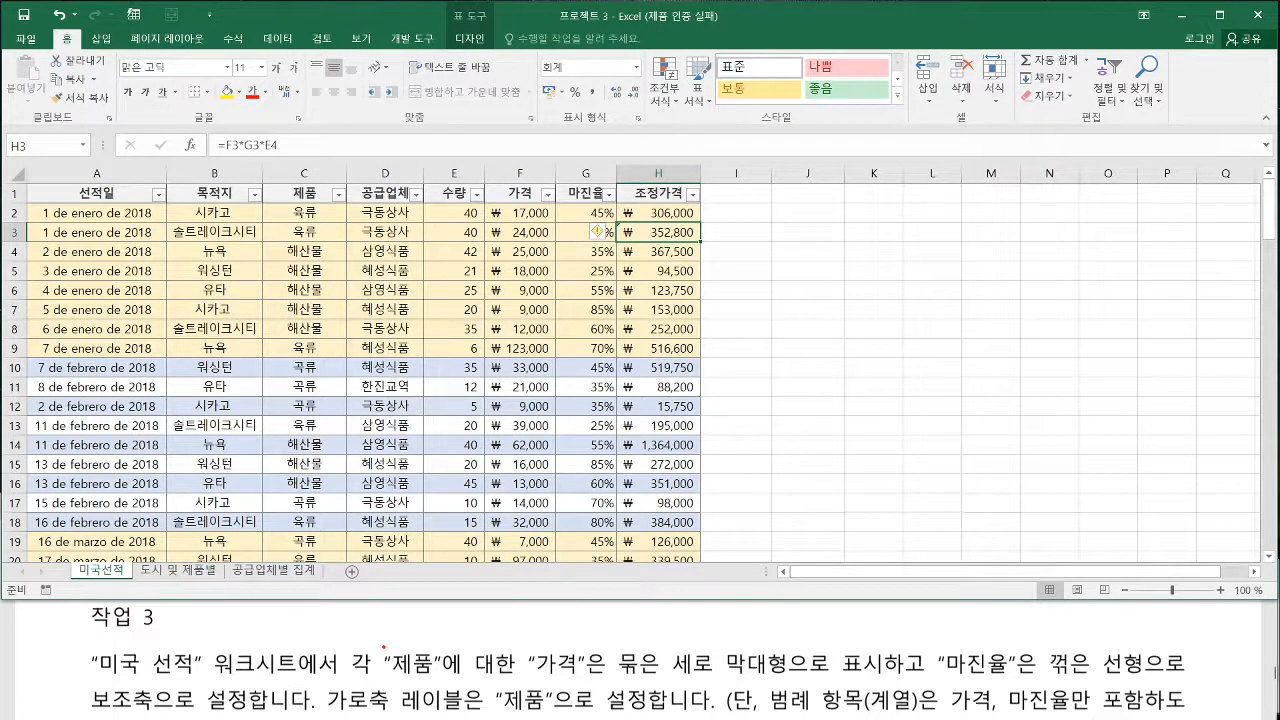
mouse_move(383, 645)
left_mouse_down()
mouse_move(432, 682)
mouse_move(512, 685)
left_mouse_up()
Insert a custom combo chart of the 제품, 가격 and 마진율 columns, with 가격 as 묶은 세로 막대형 and 마진율 as 꺾은선형 on the secondary axis
double_click(420, 16)
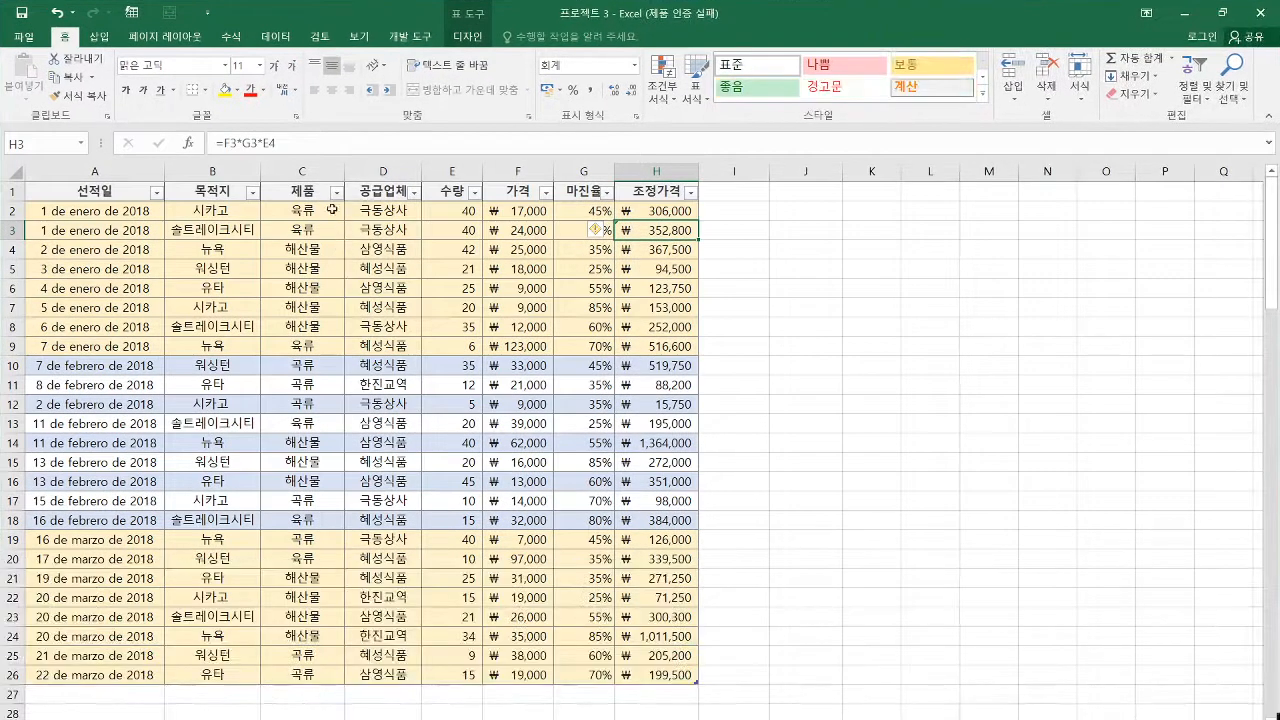
left_click_drag(305, 191, 292, 680)
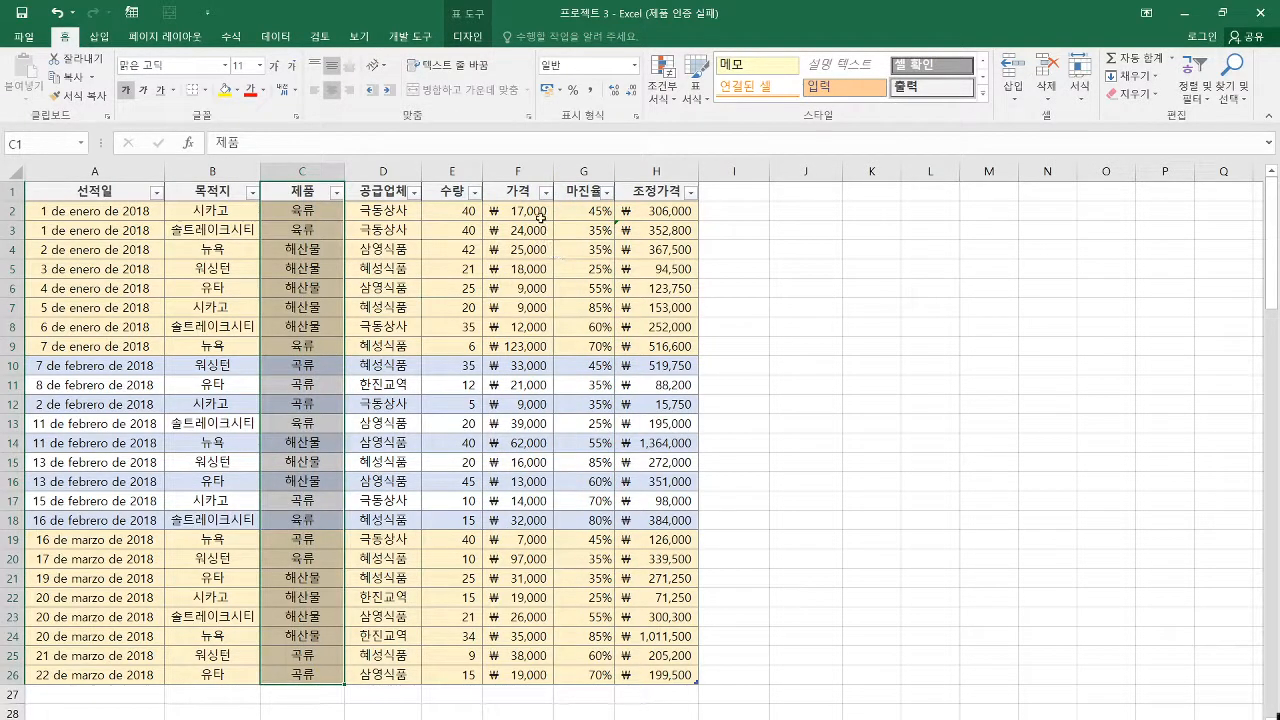
left_click_drag(522, 191, 510, 676)
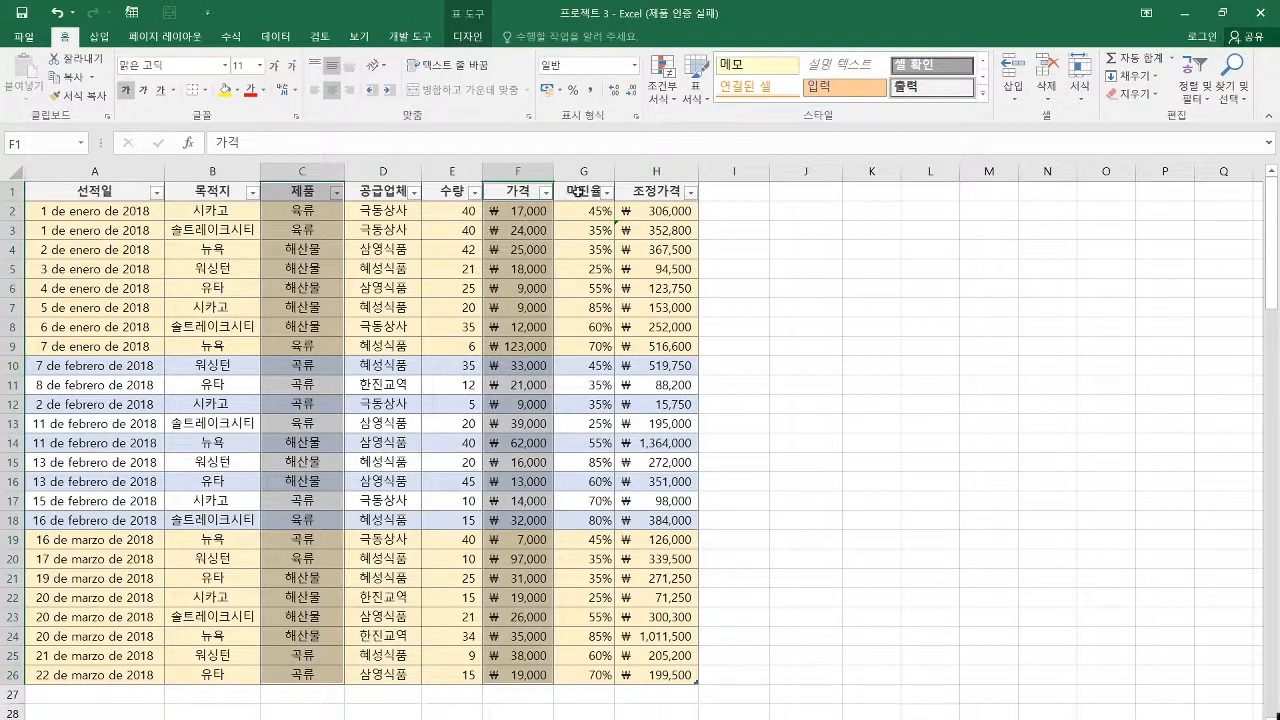
left_click_drag(575, 191, 581, 665)
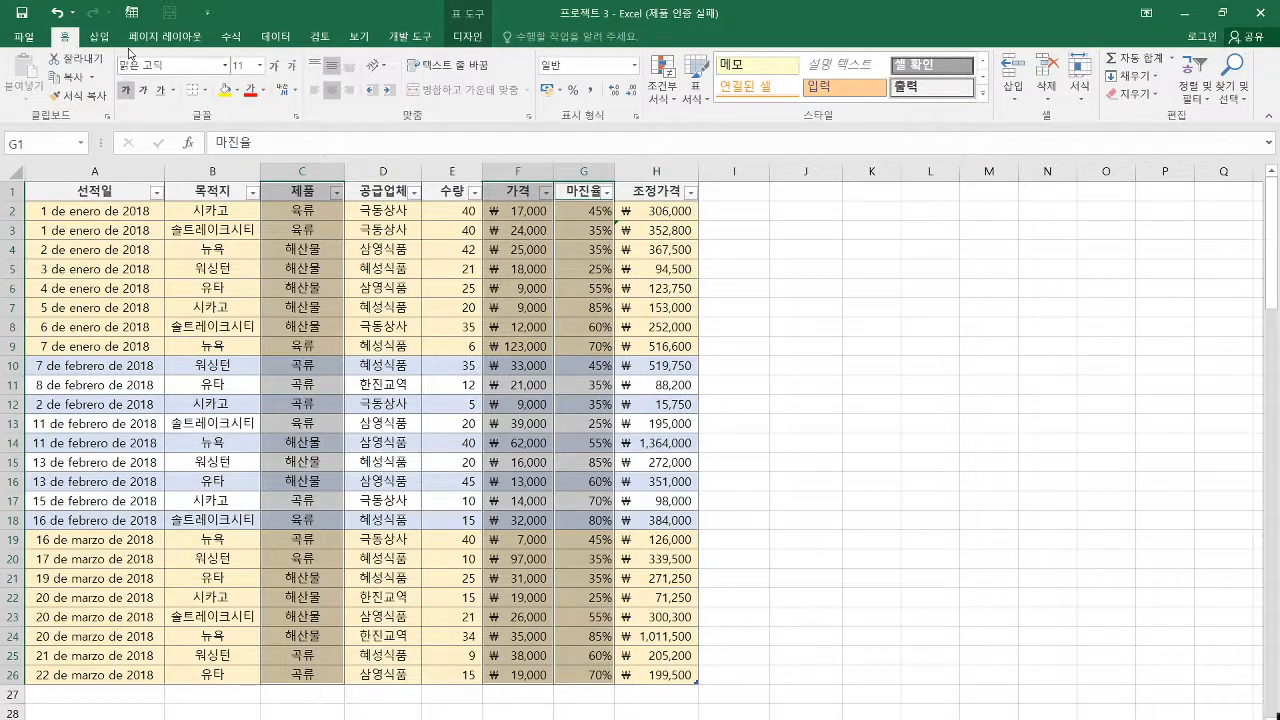
left_click(99, 37)
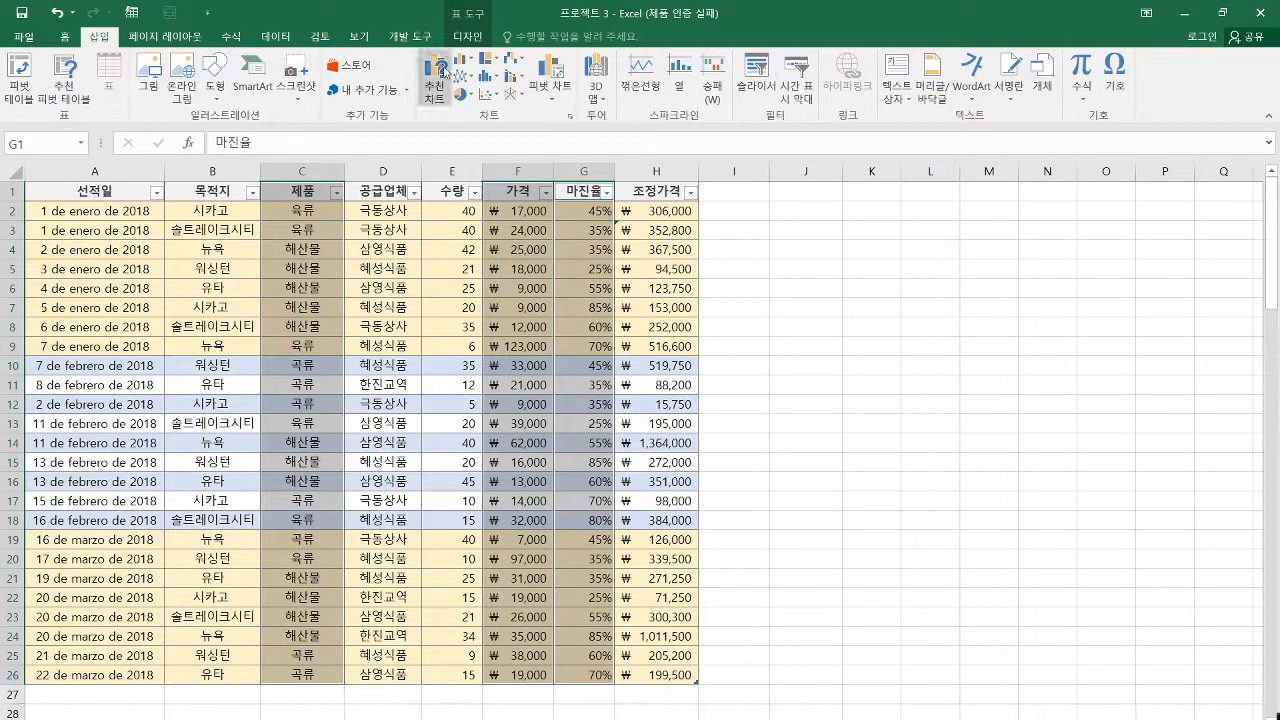
left_click(518, 77)
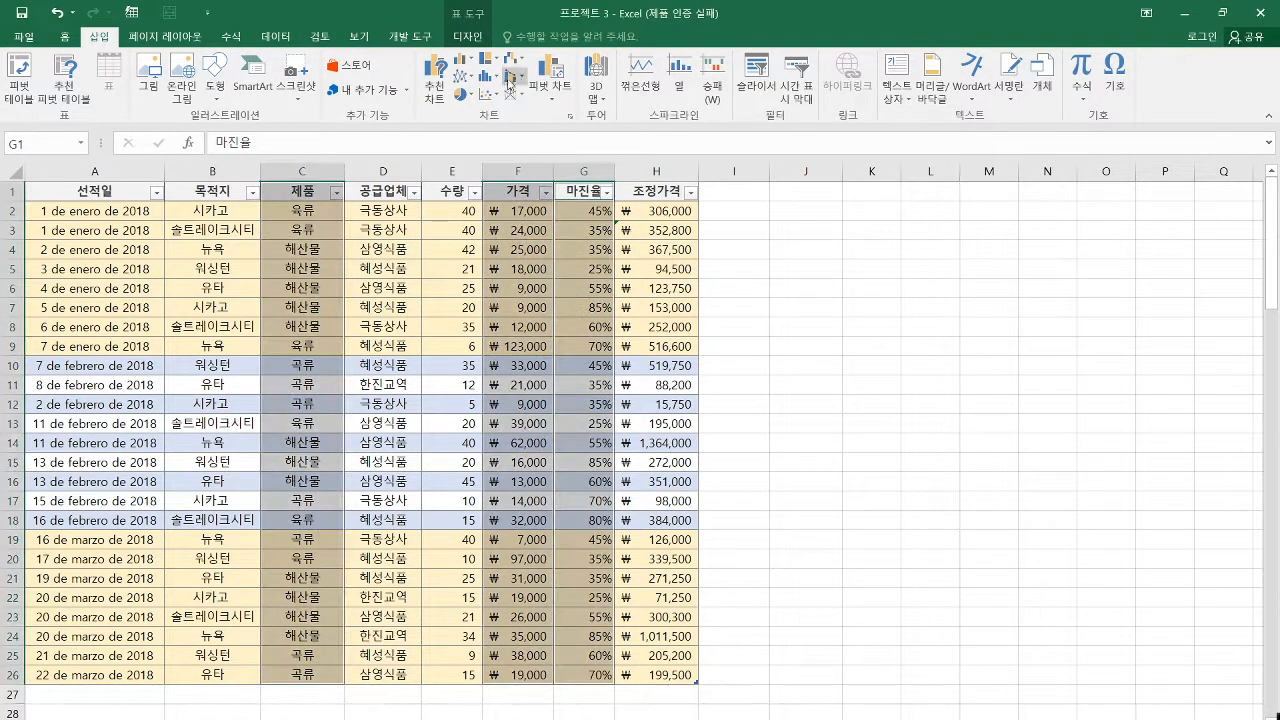
left_click(548, 164)
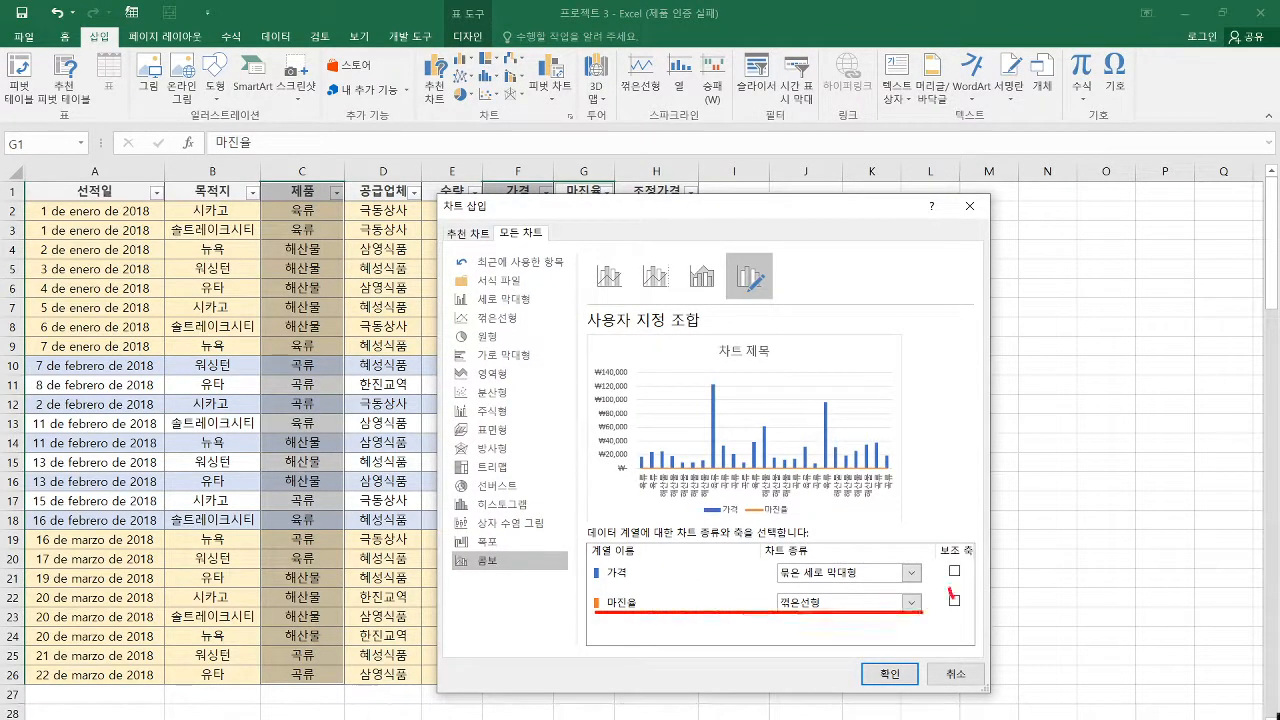
left_click(955, 601)
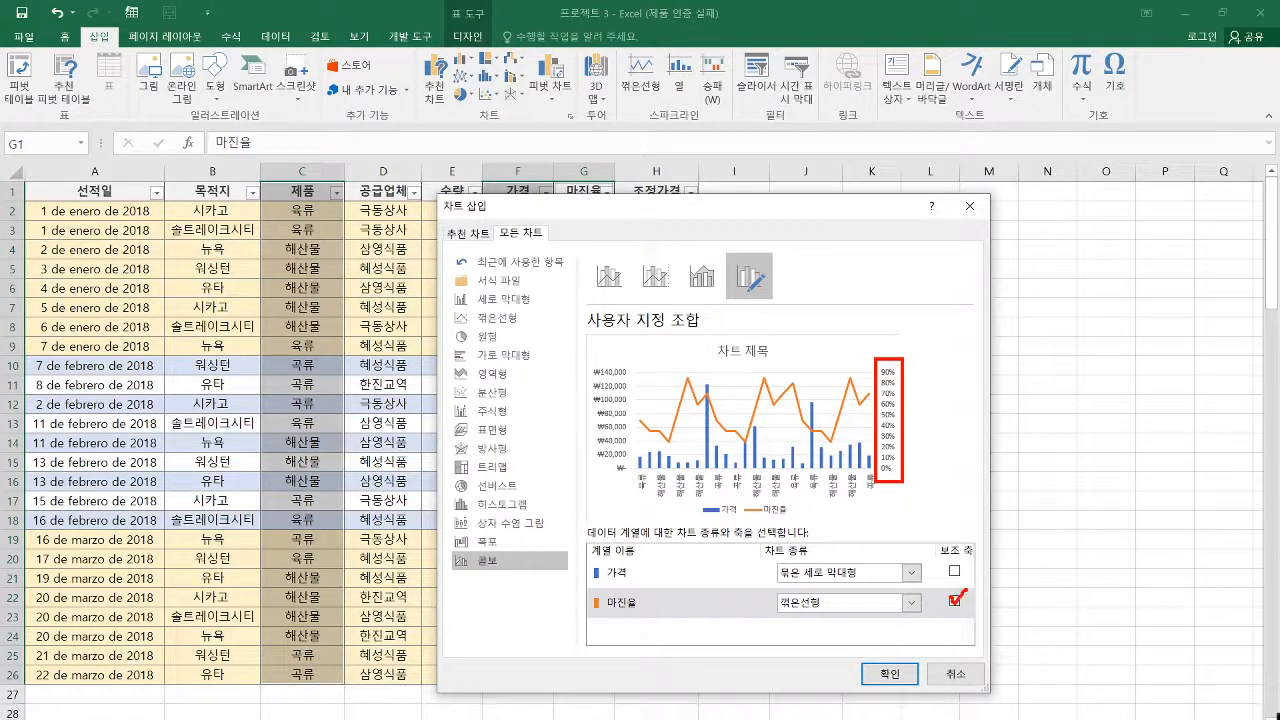
left_click(895, 673)
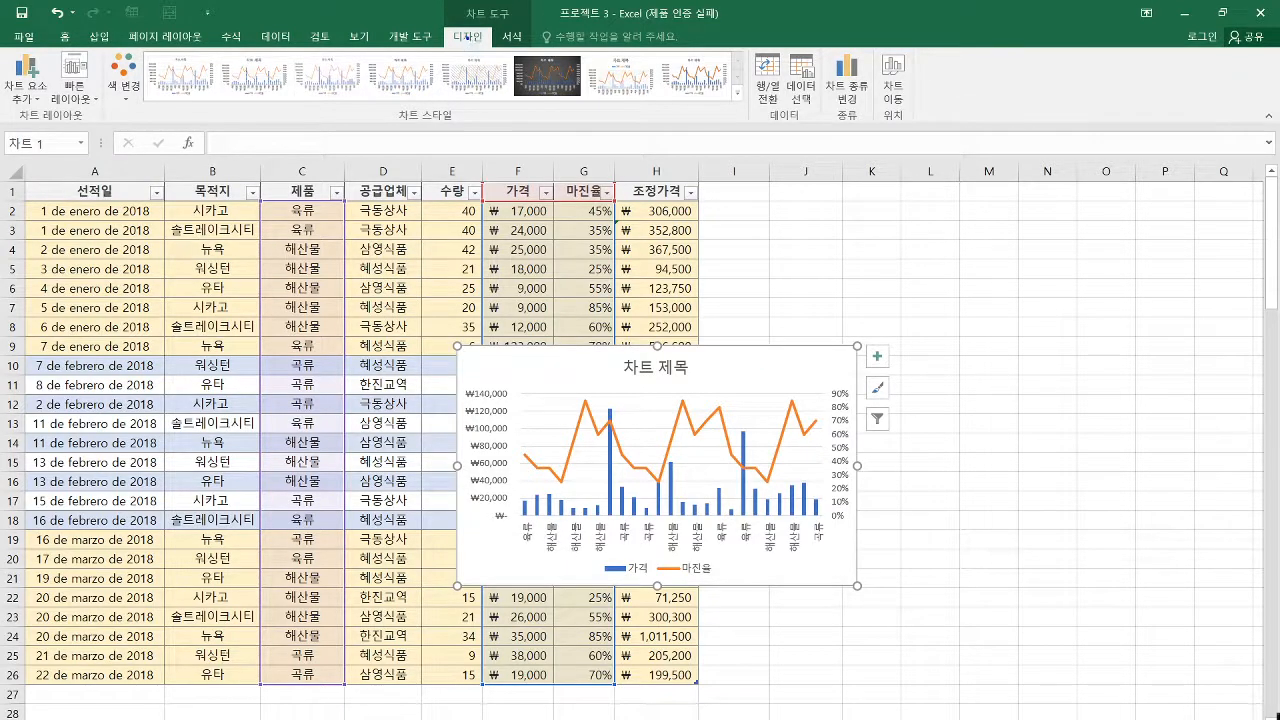
Add a primary horizontal (기본 가로) axis title to the combo chart
left_click(31, 100)
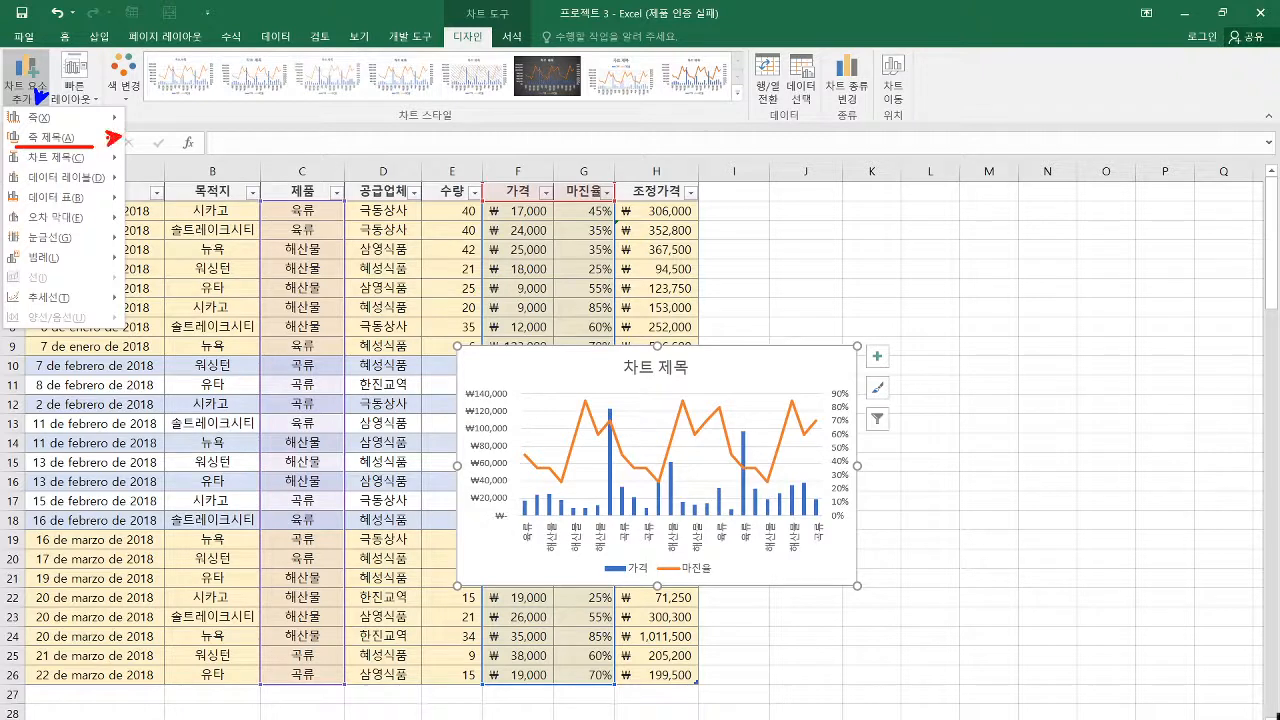
key("Escape")
left_click(29, 98)
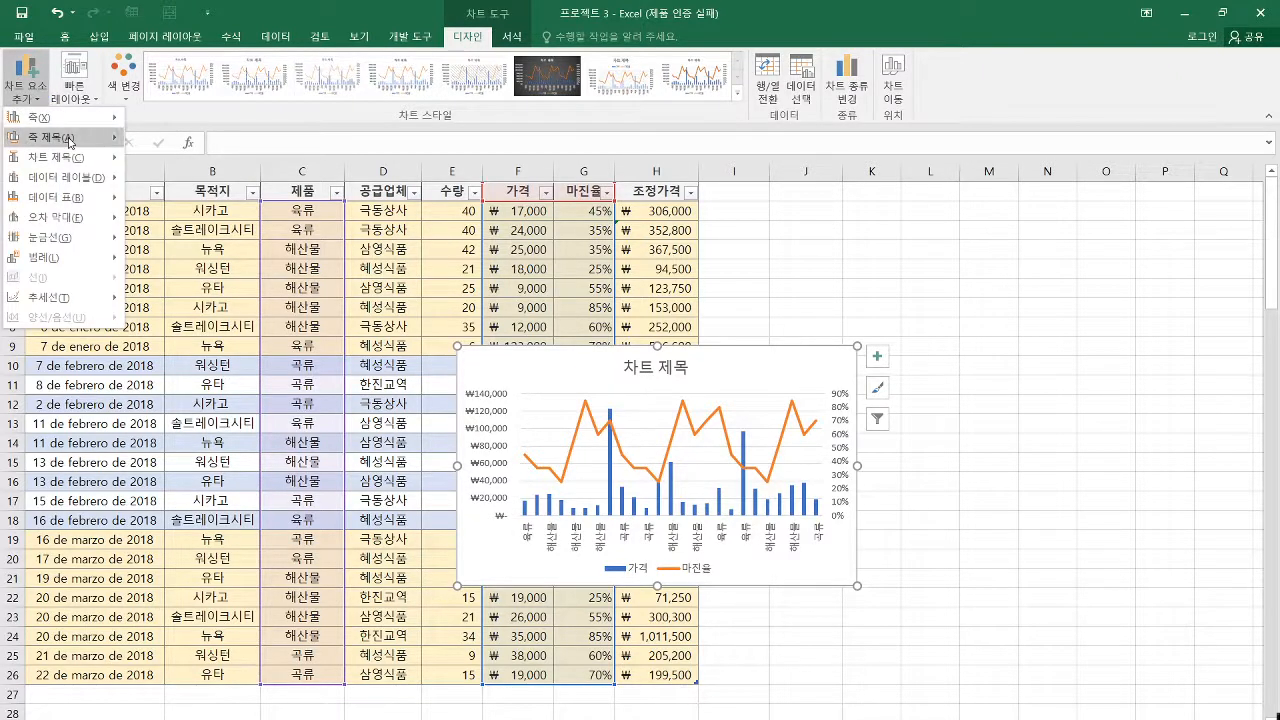
mouse_move(68, 142)
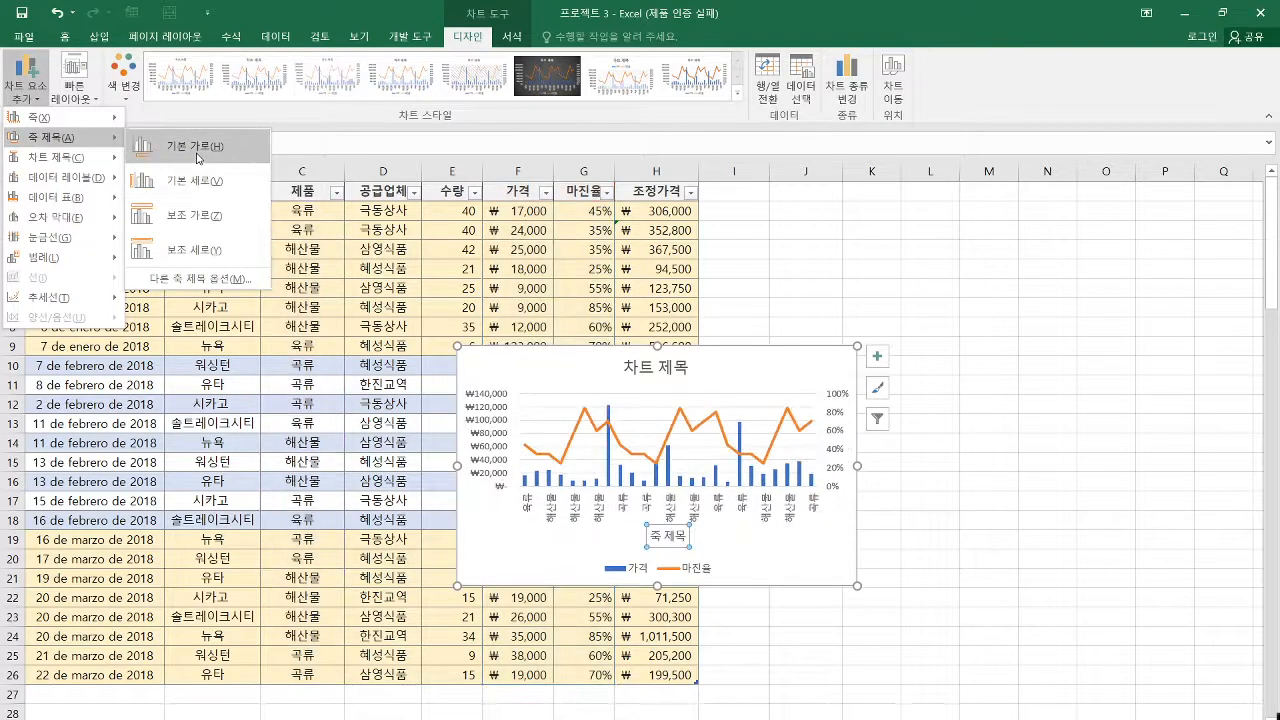
left_click(198, 157)
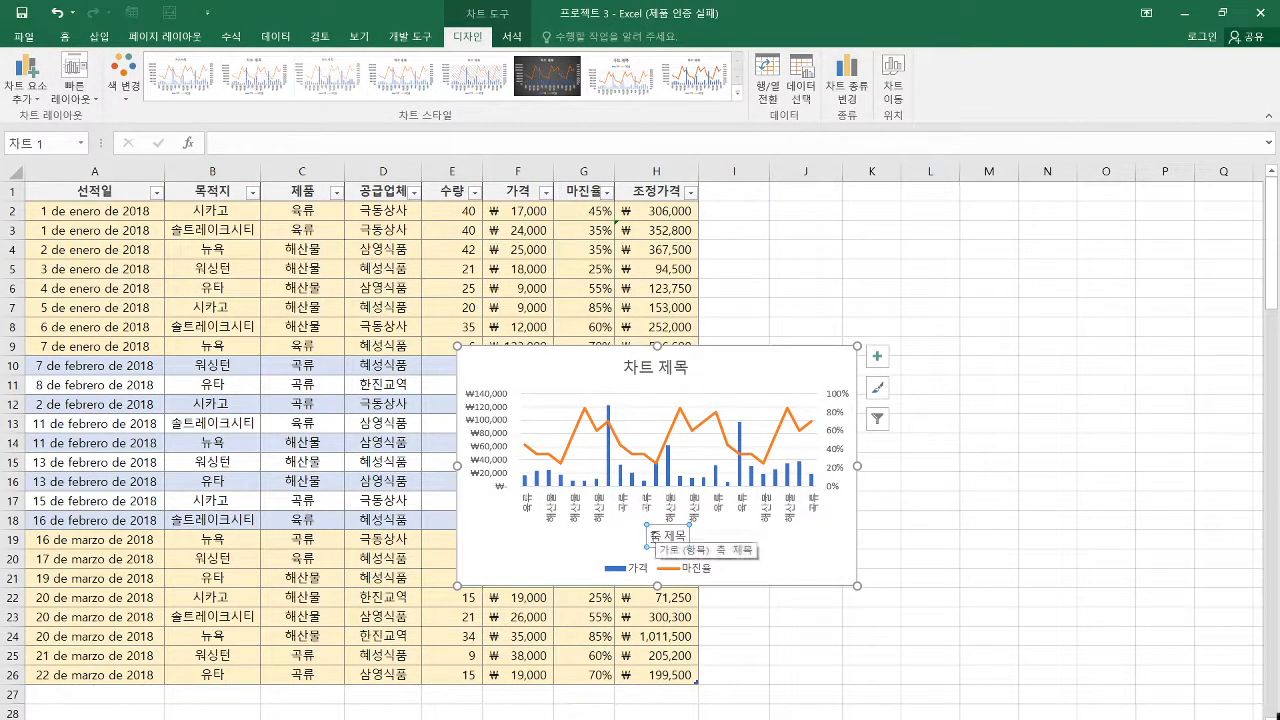
Change the combo chart's horizontal axis title text to 제품
triple_click(660, 537)
left_click(226, 140)
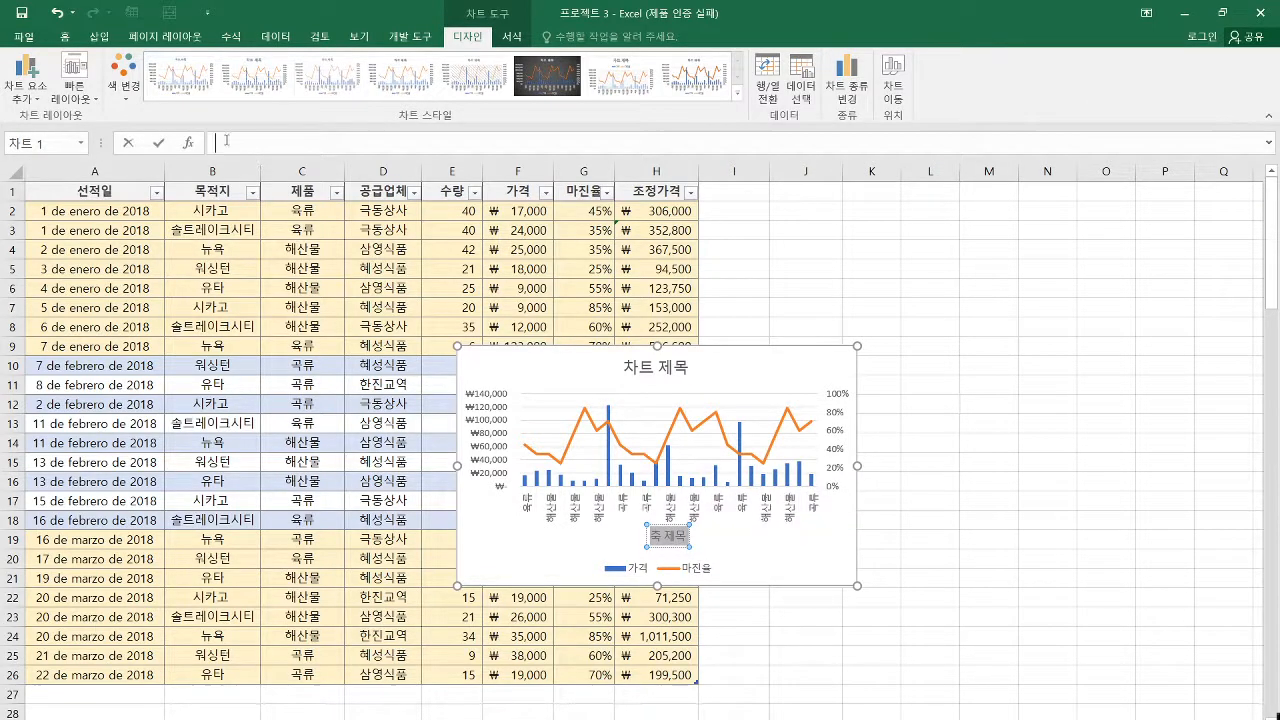
type("제목")
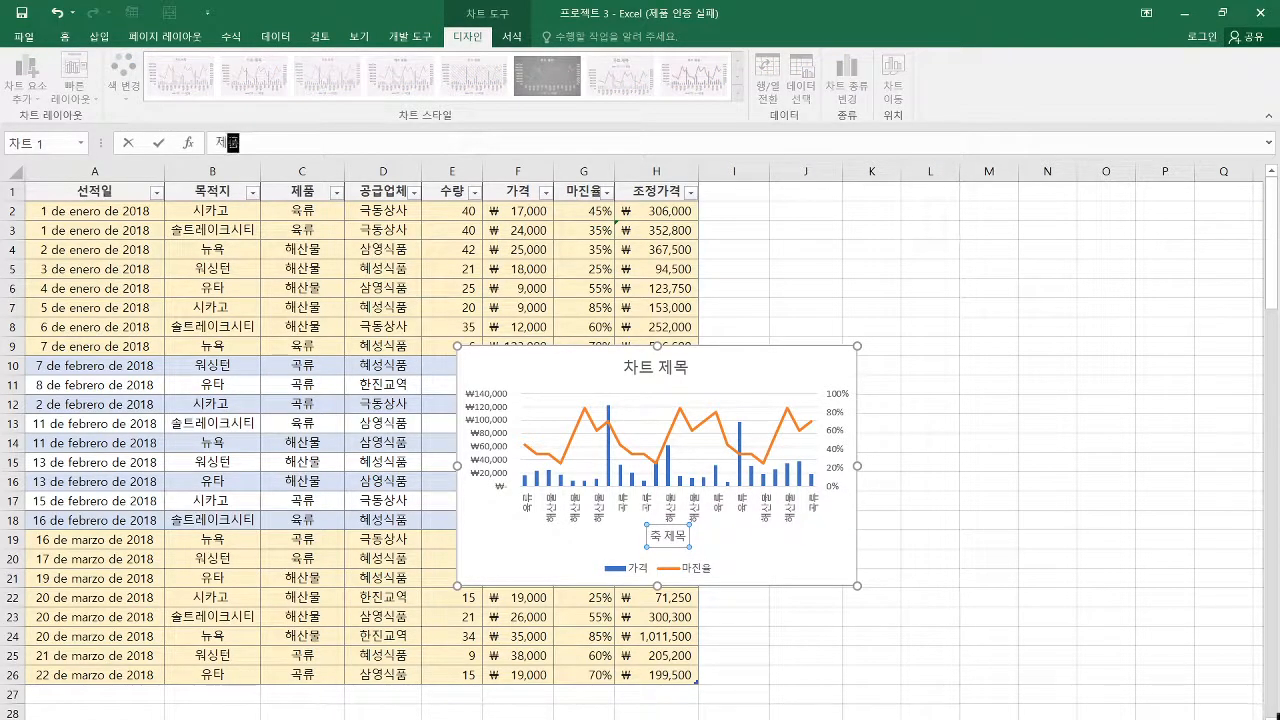
key("Return")
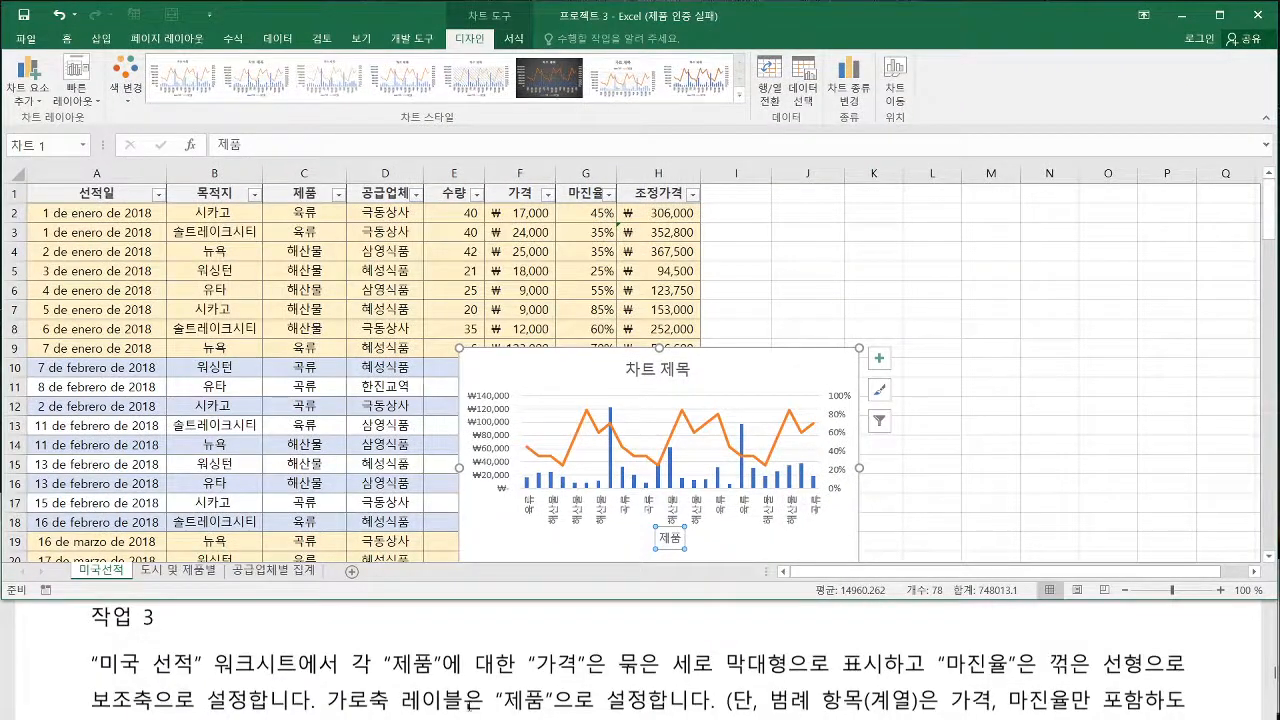
Read 작업 4 in the exam PDF and open the 도시 및 제품별 worksheet
left_click(470, 707)
scroll(474, 705, "down", 3)
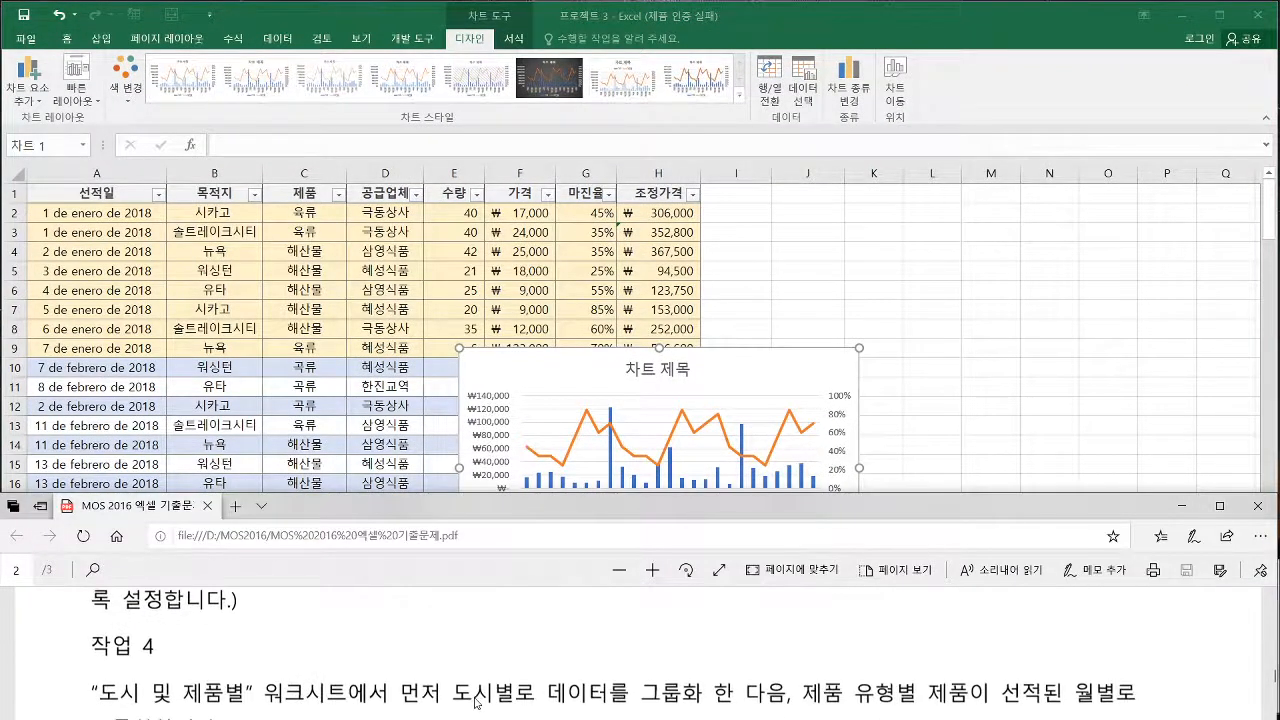
scroll(476, 702, "down", 1)
left_click(407, 363)
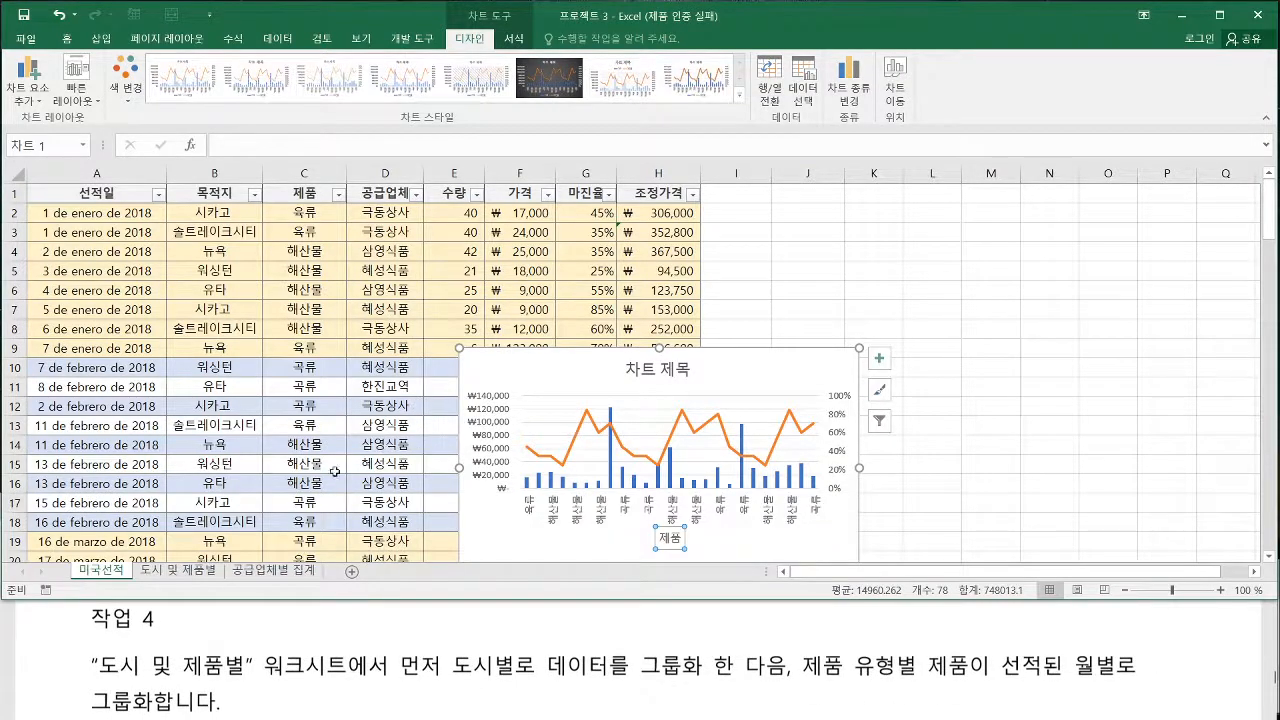
left_click(188, 577)
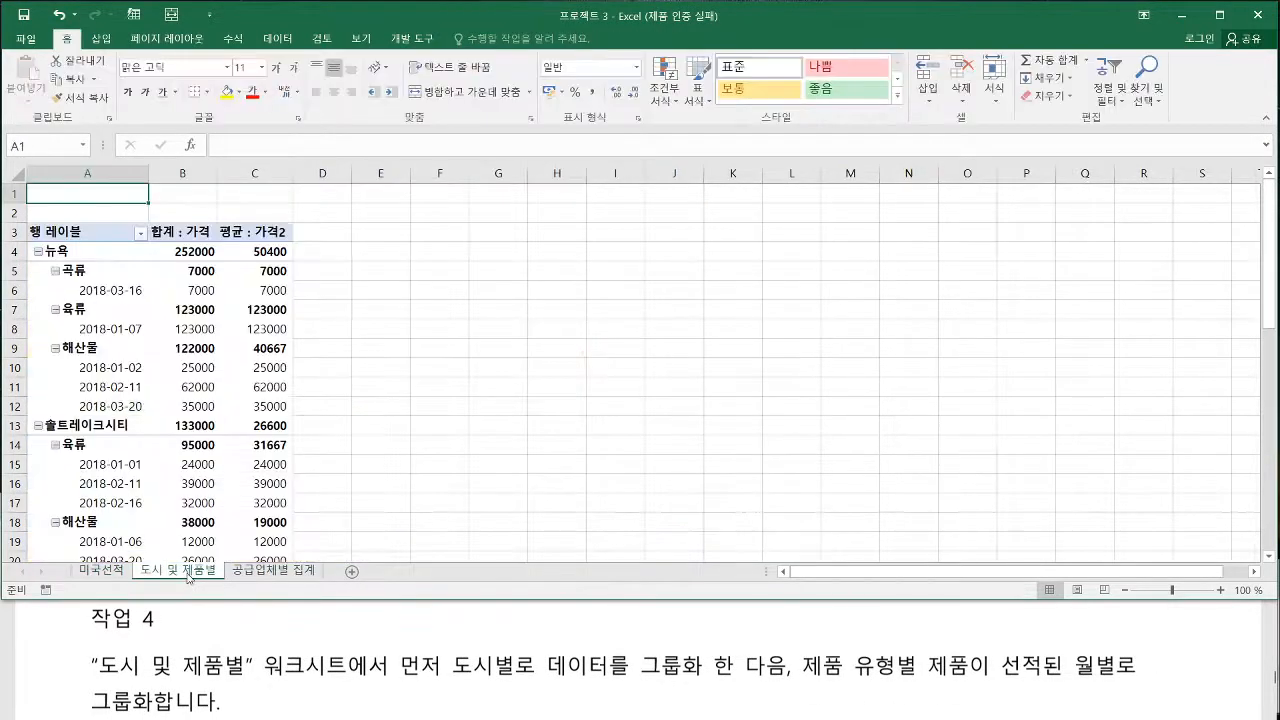
Hide the PivotTable field list and show it again for the pivot table
left_click(199, 389)
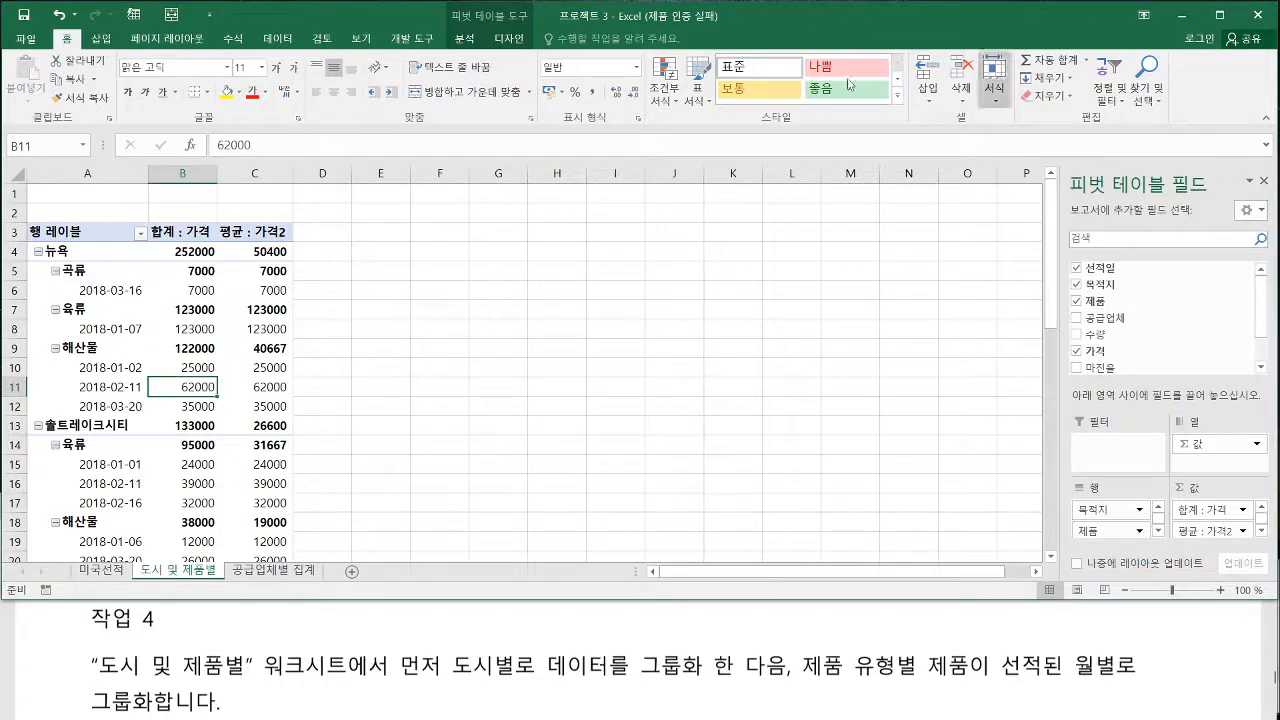
left_click(1263, 182)
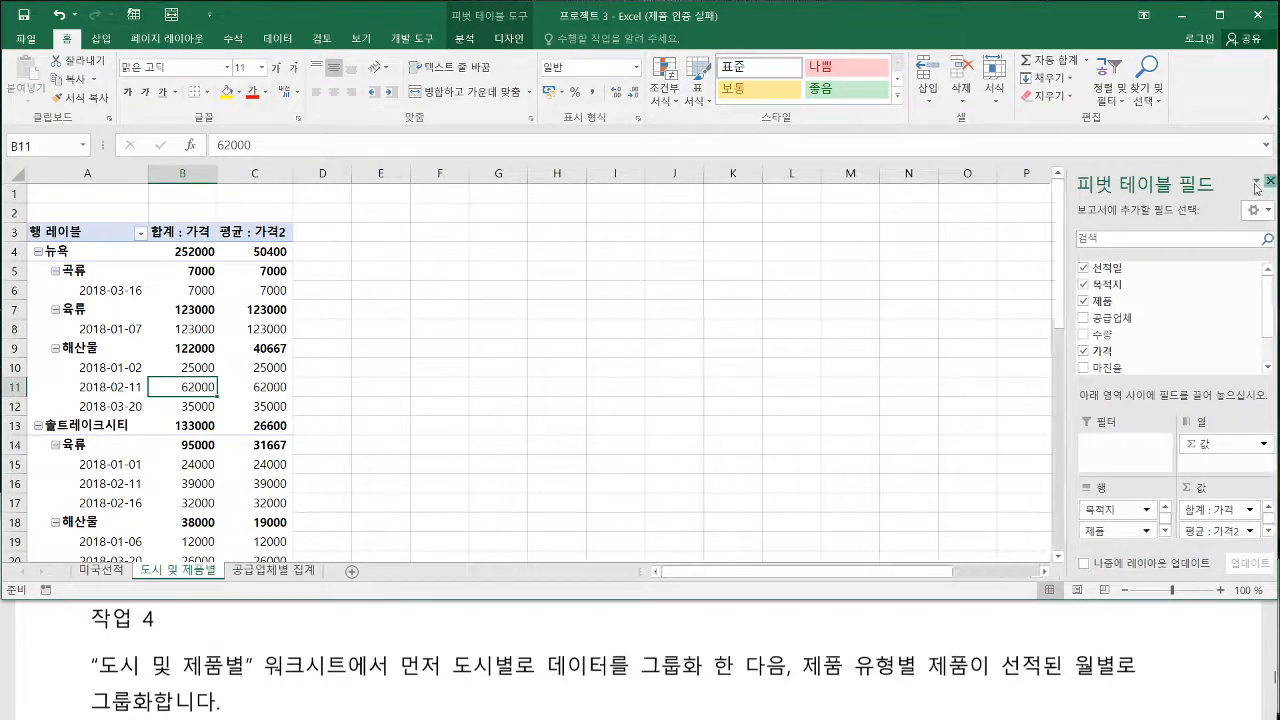
right_click(196, 386)
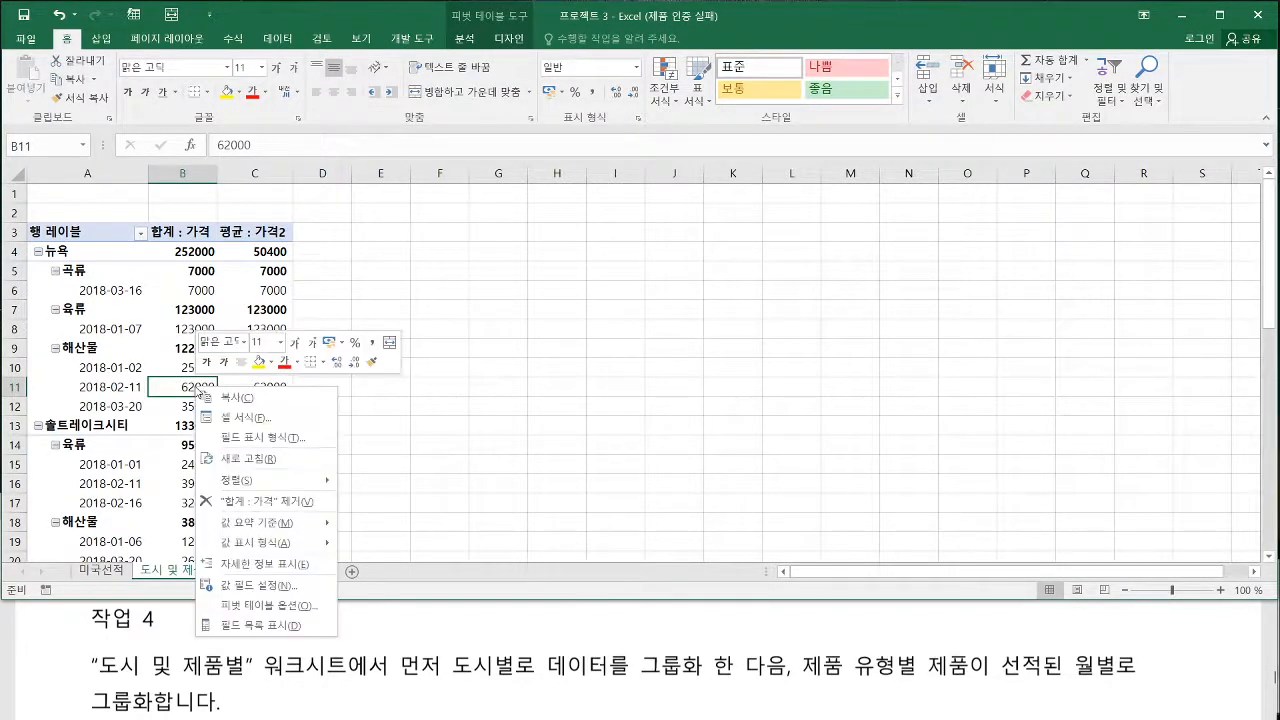
left_click(257, 626)
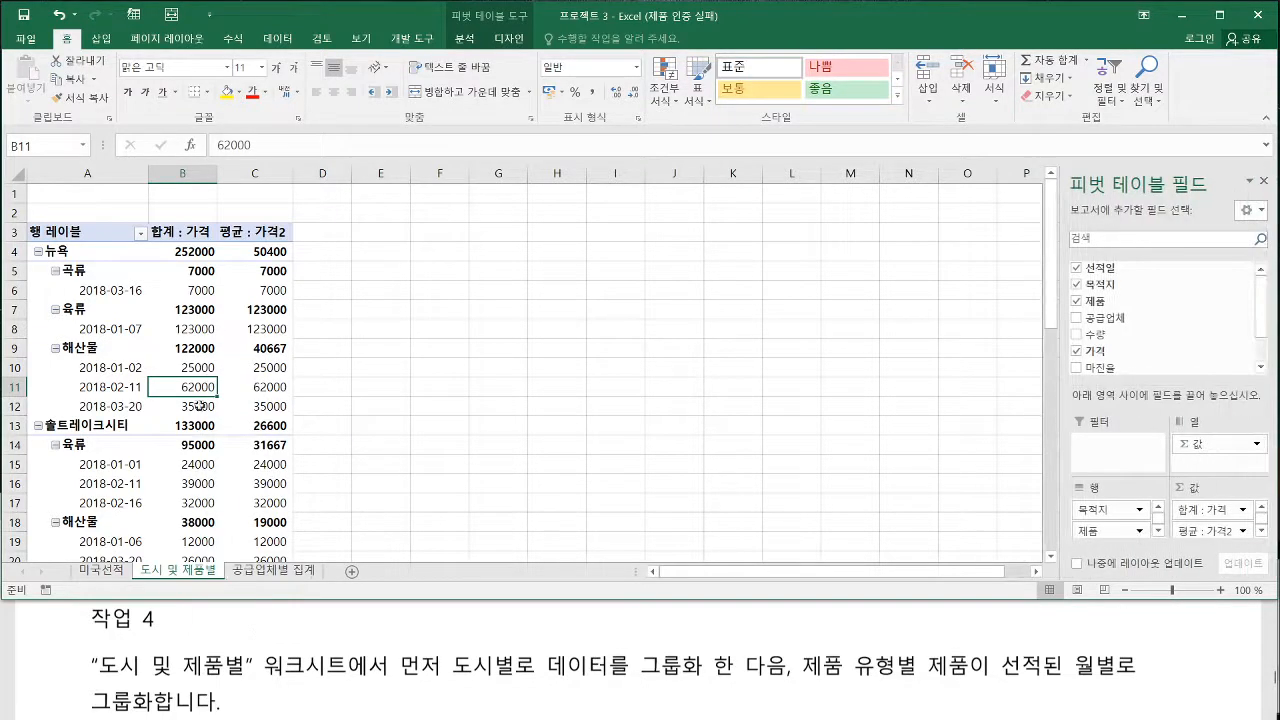
left_click(465, 40)
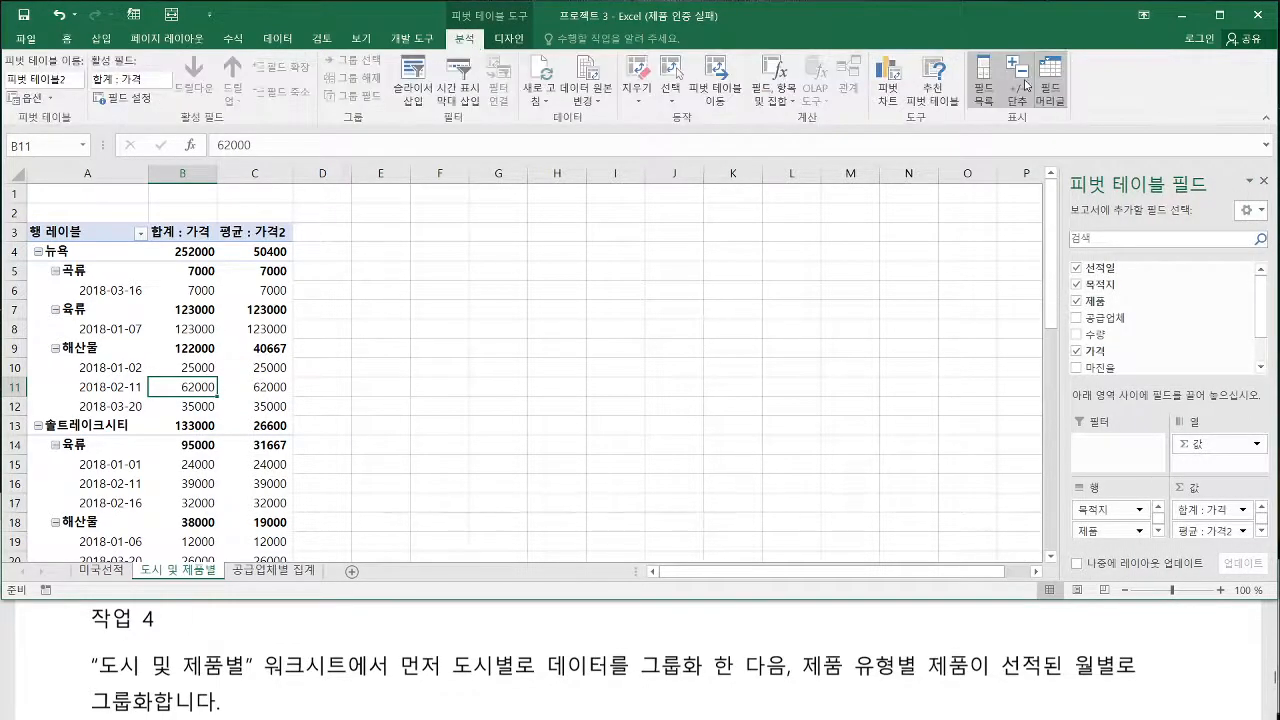
left_click(984, 84)
left_click(984, 84)
left_click(185, 366)
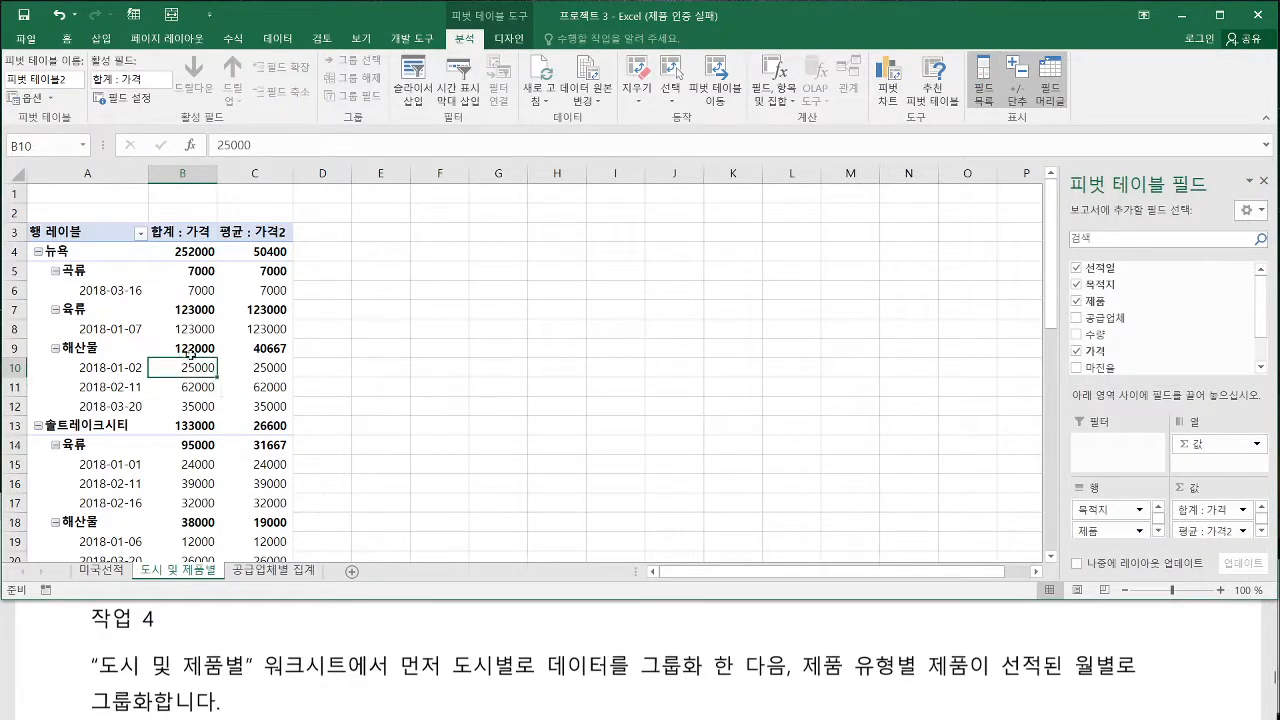
Try different orders of the pivot table's row fields and restore the order 목적지, 제품, 선적일
left_click_drag(399, 679, 702, 680)
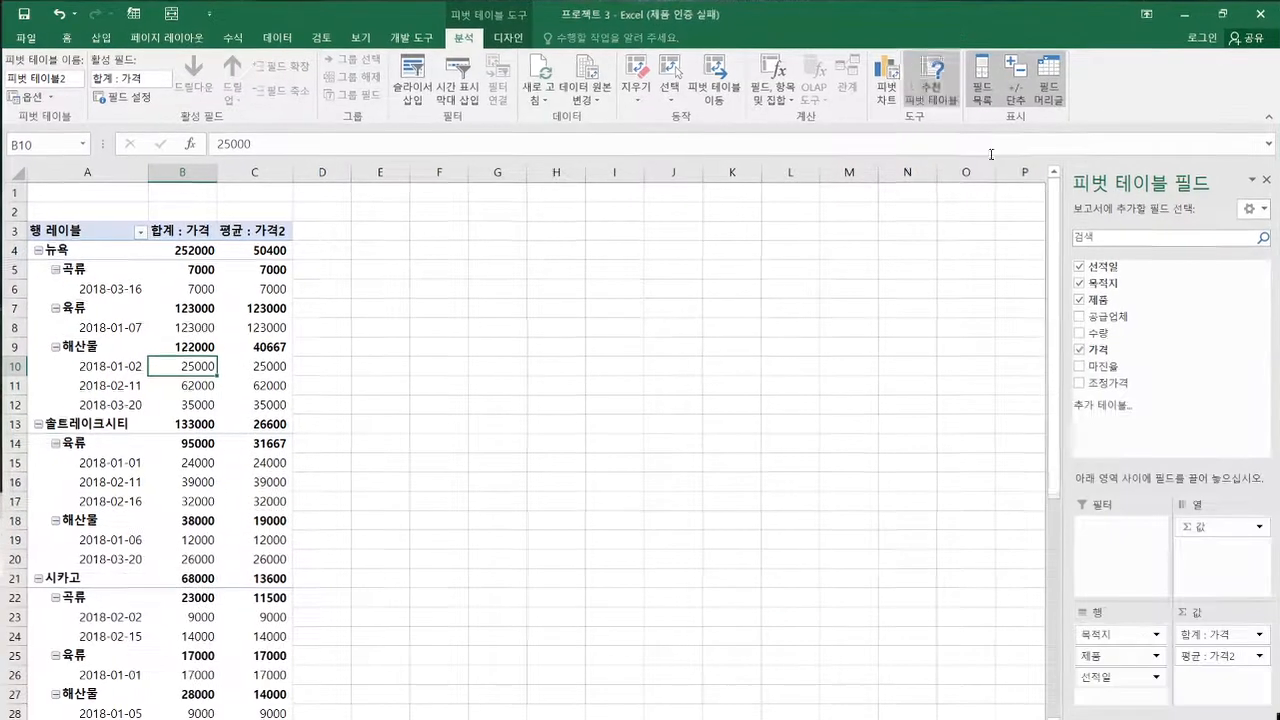
left_click(1099, 660)
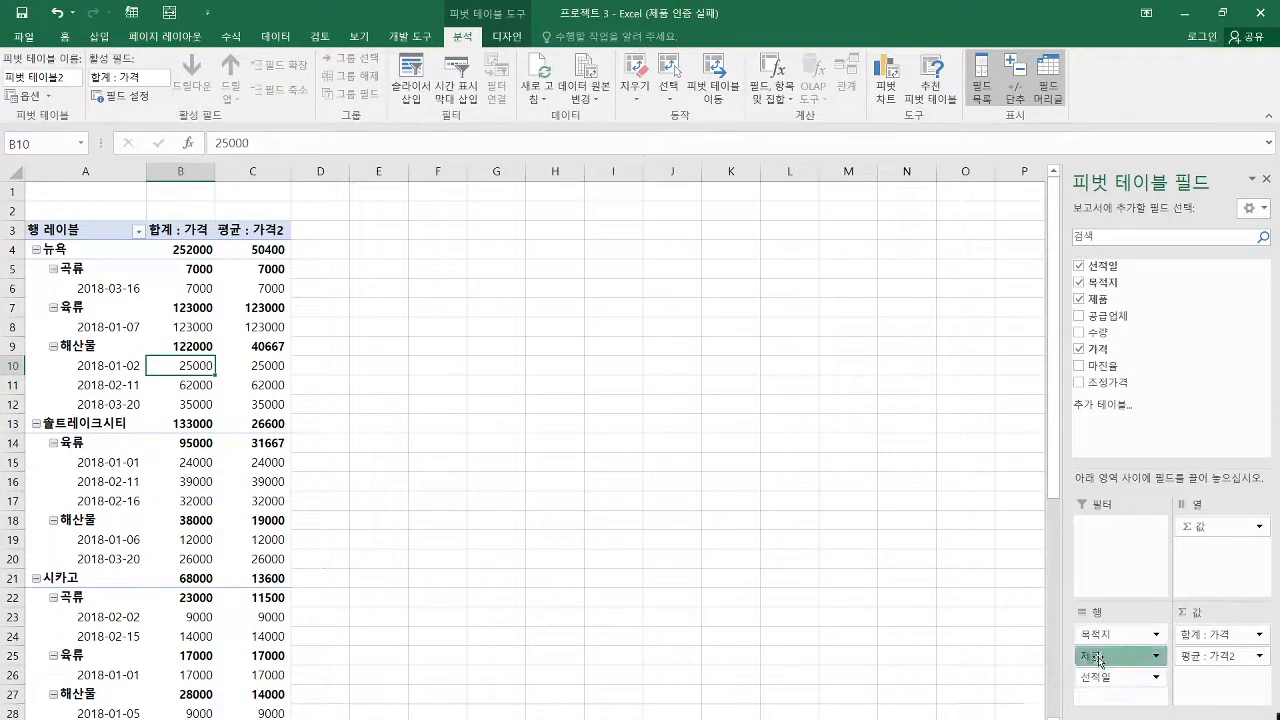
left_click_drag(1099, 660, 1099, 636)
left_click(1104, 683)
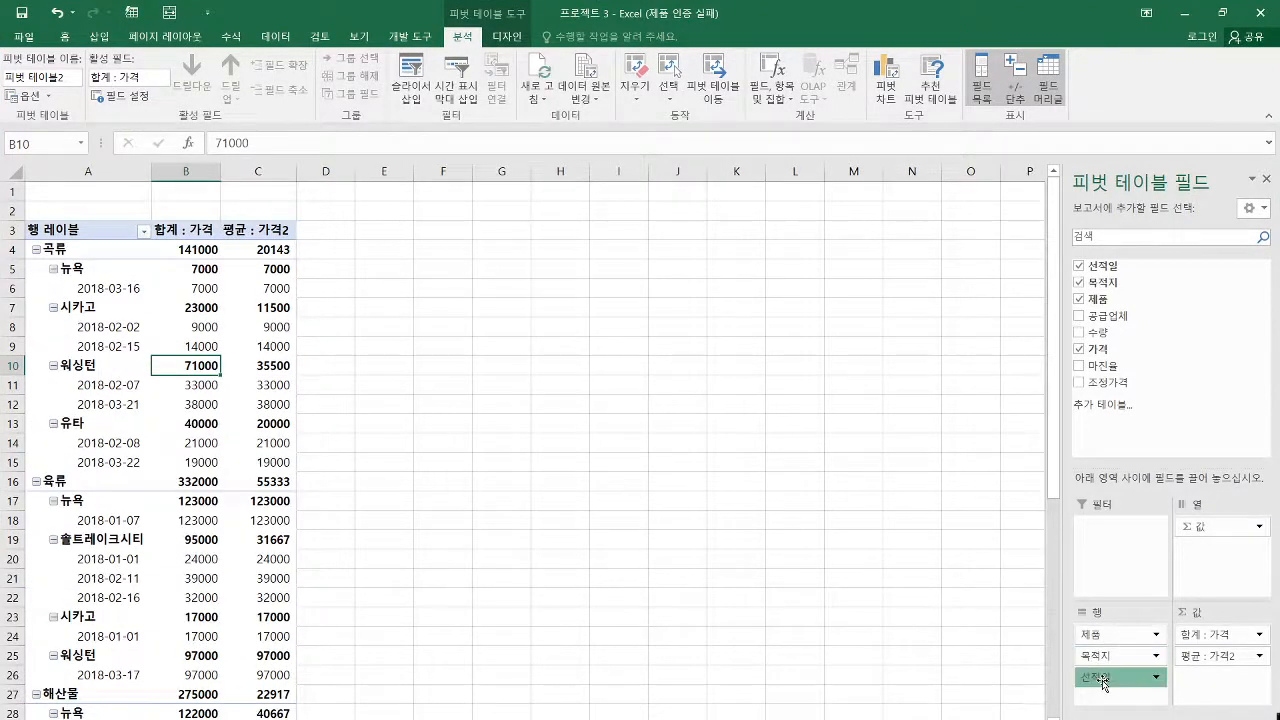
left_click_drag(1104, 683, 1093, 638)
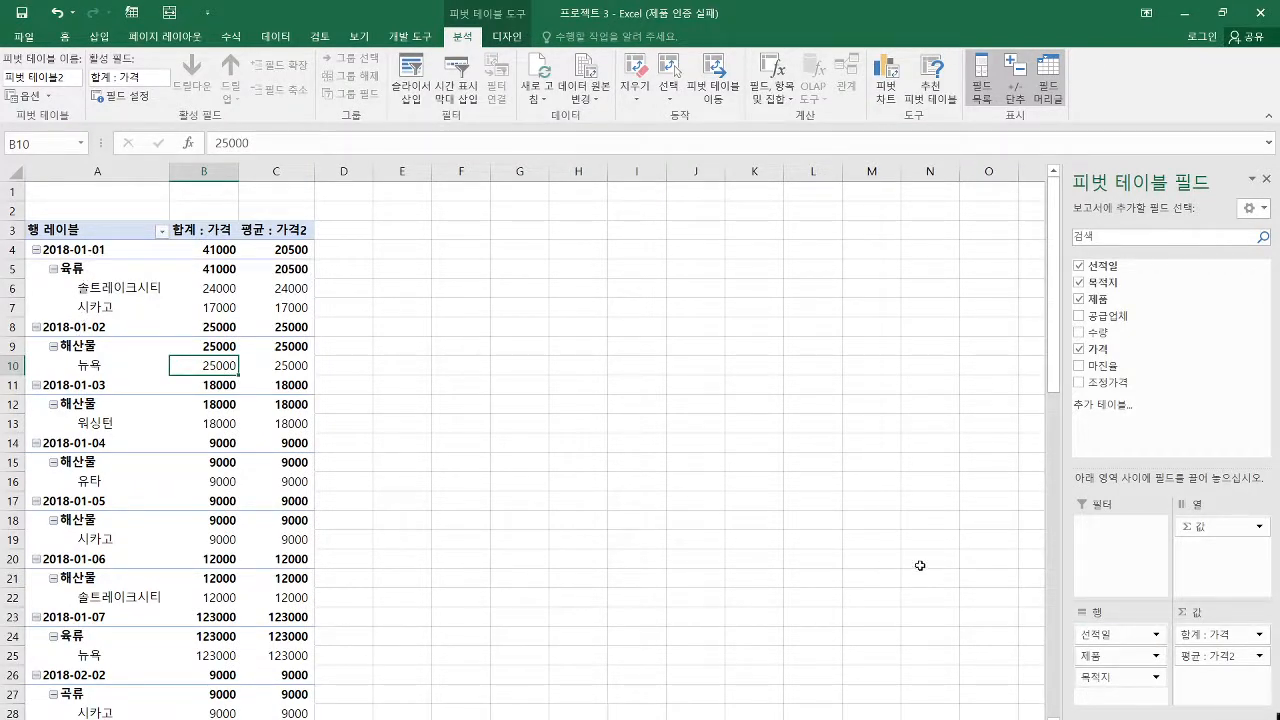
left_click_drag(1104, 684, 1105, 636)
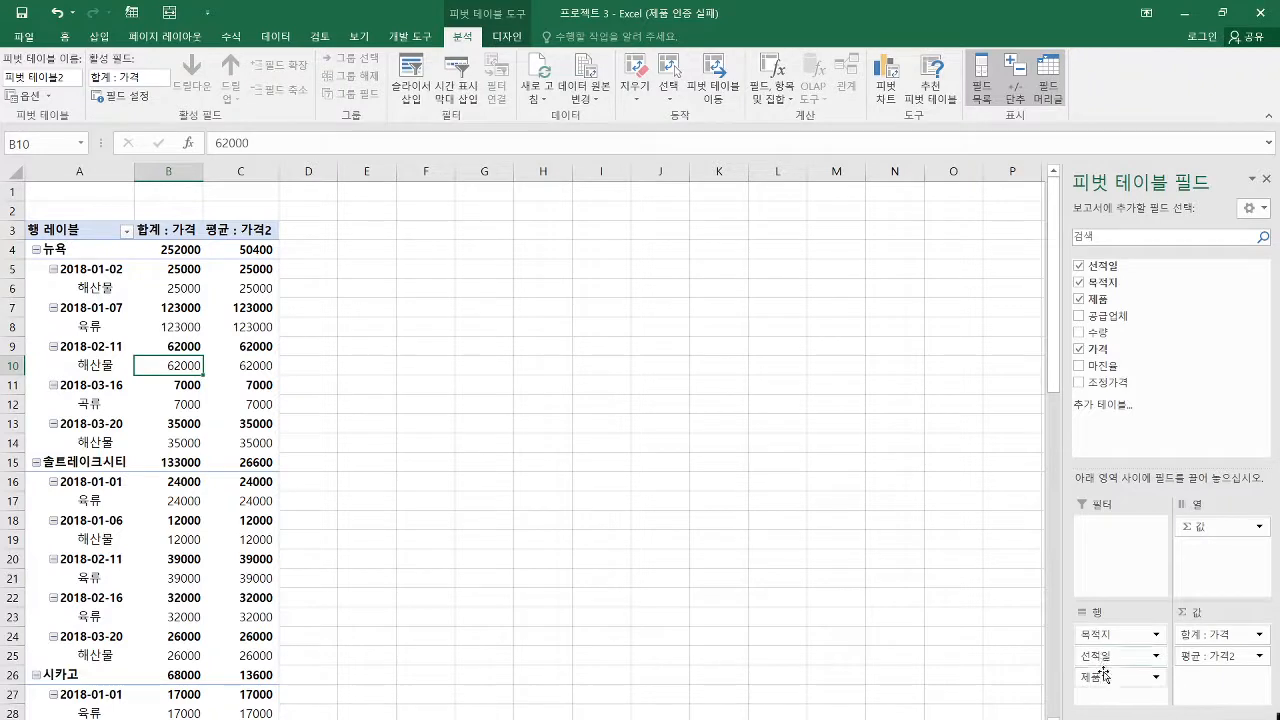
left_click_drag(1104, 679, 1106, 657)
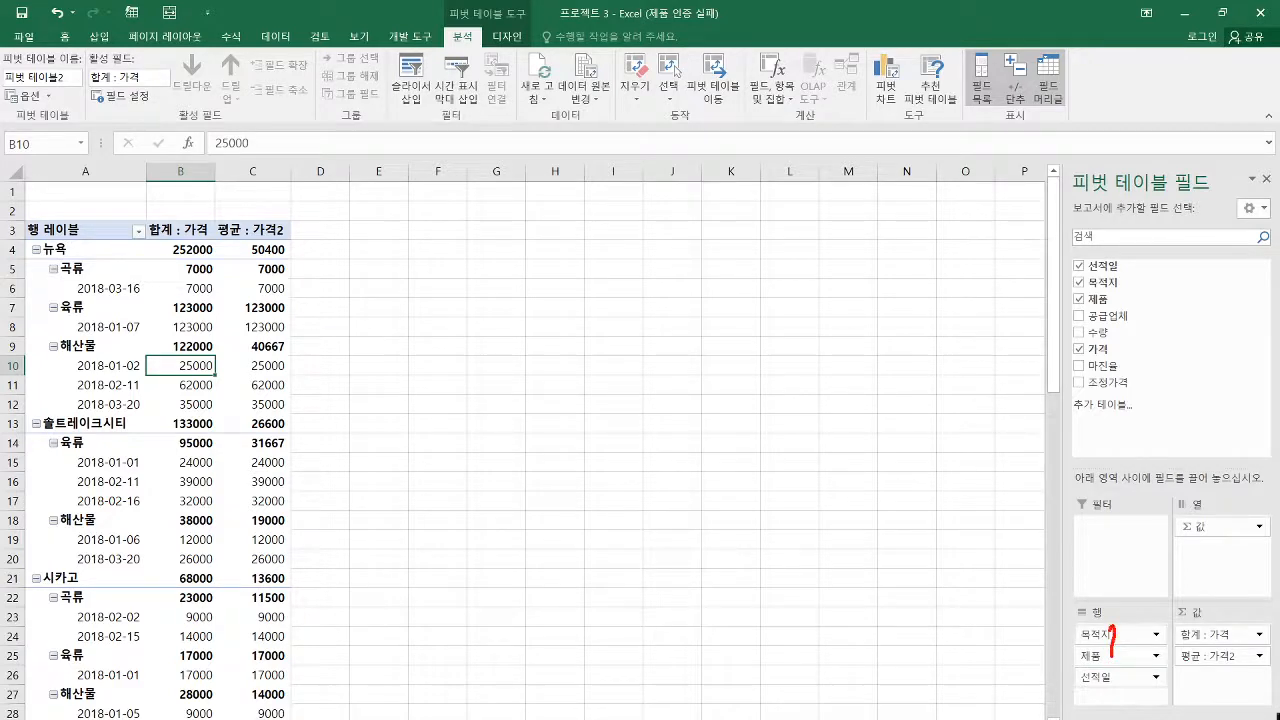
key("Escape")
mouse_move(1114, 627)
left_mouse_down()
mouse_move(1110, 660)
mouse_move(1111, 628)
left_mouse_up()
left_click(1107, 680)
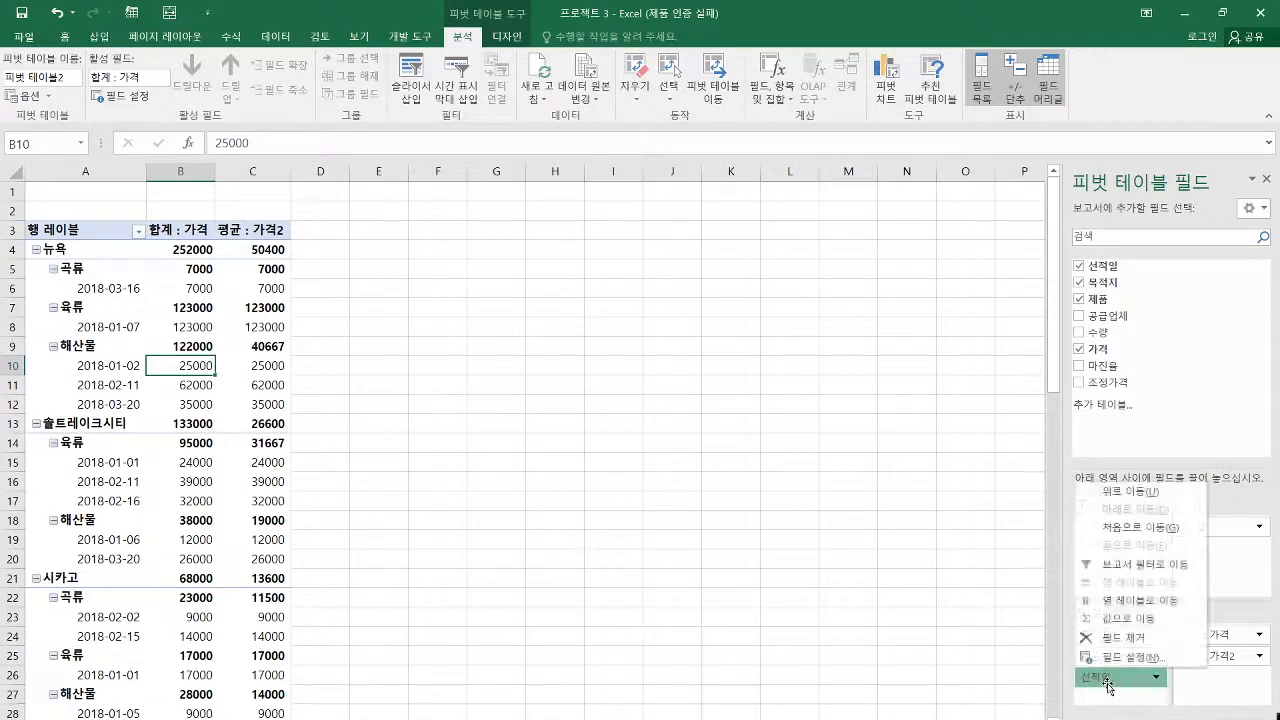
left_click(1108, 687)
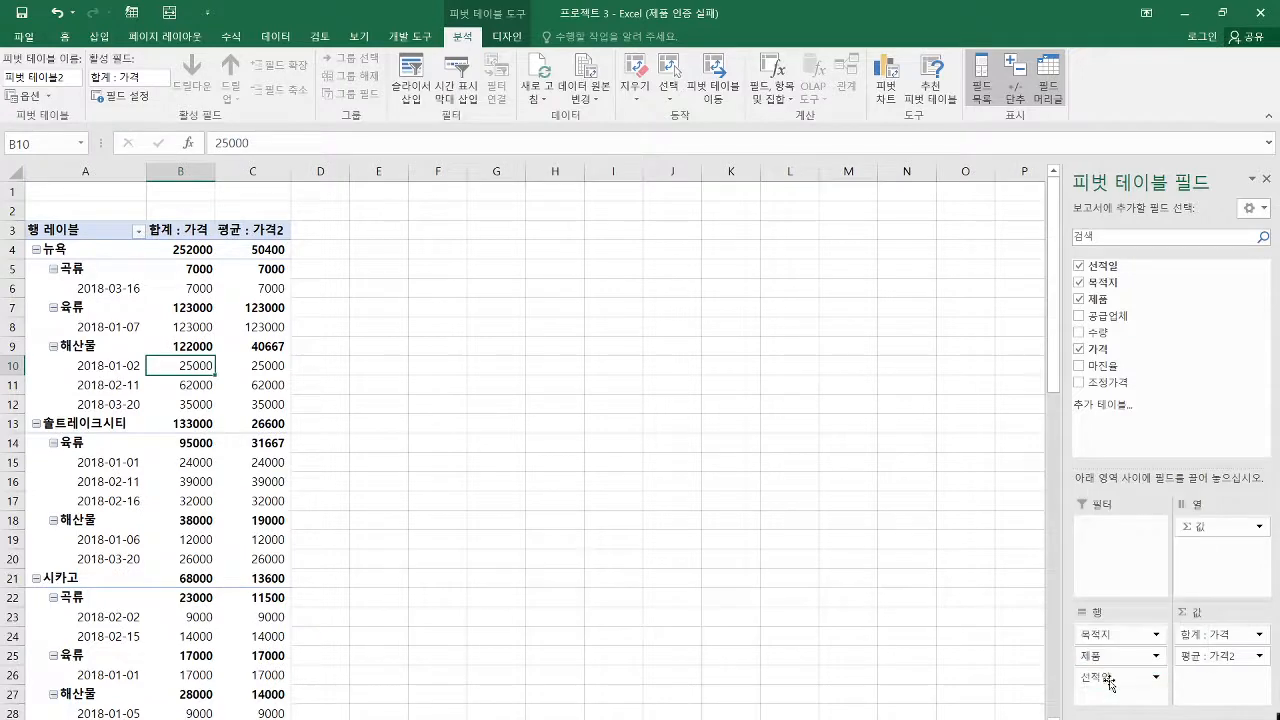
Select a 선적일 date in the pivot table rows and shrink the workbook window to reread 작업 4
left_click(104, 367)
double_click(366, 16)
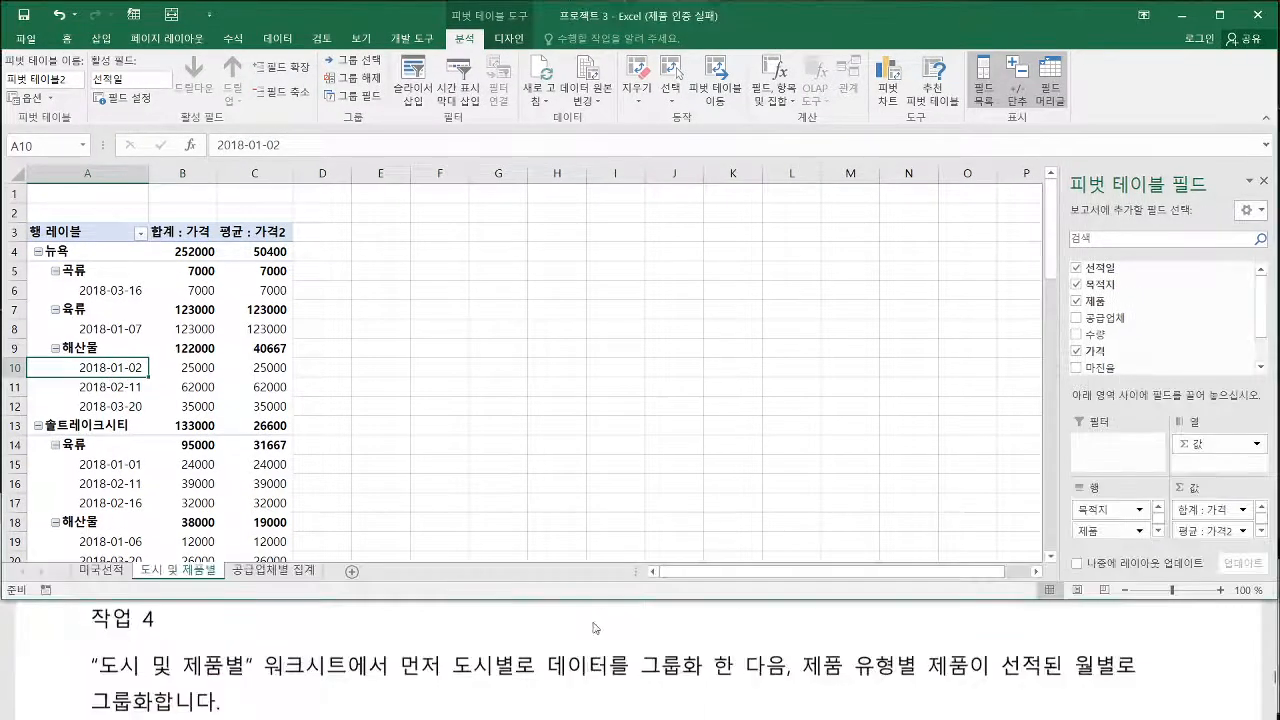
left_click_drag(999, 683, 1120, 681)
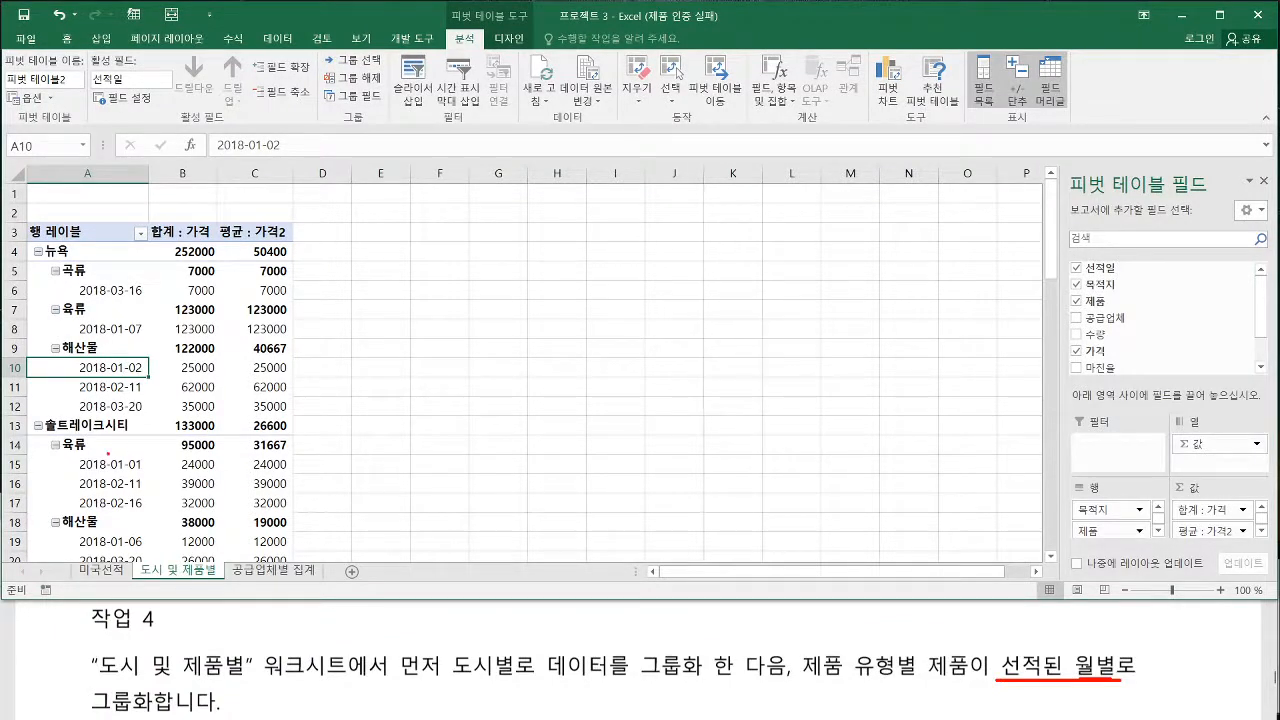
left_click_drag(136, 370, 143, 391)
key("Escape")
right_click(127, 370)
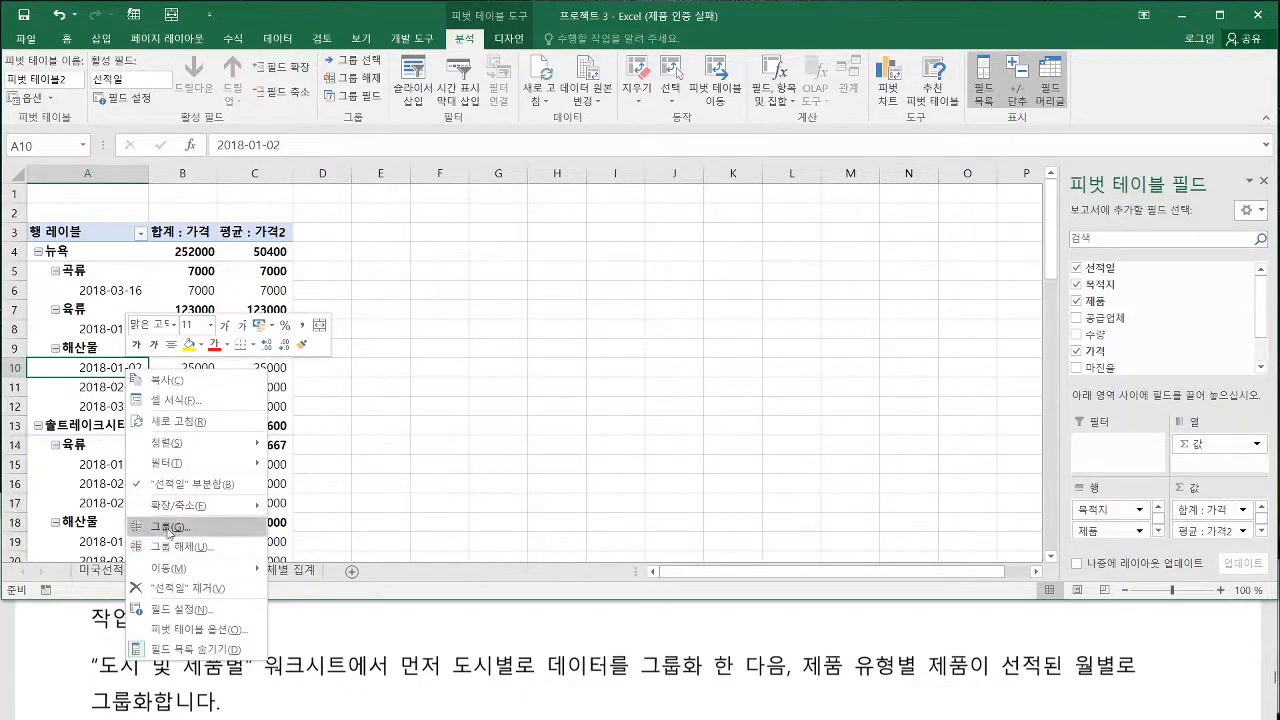
left_click(113, 371)
left_click(111, 388)
left_click(115, 371)
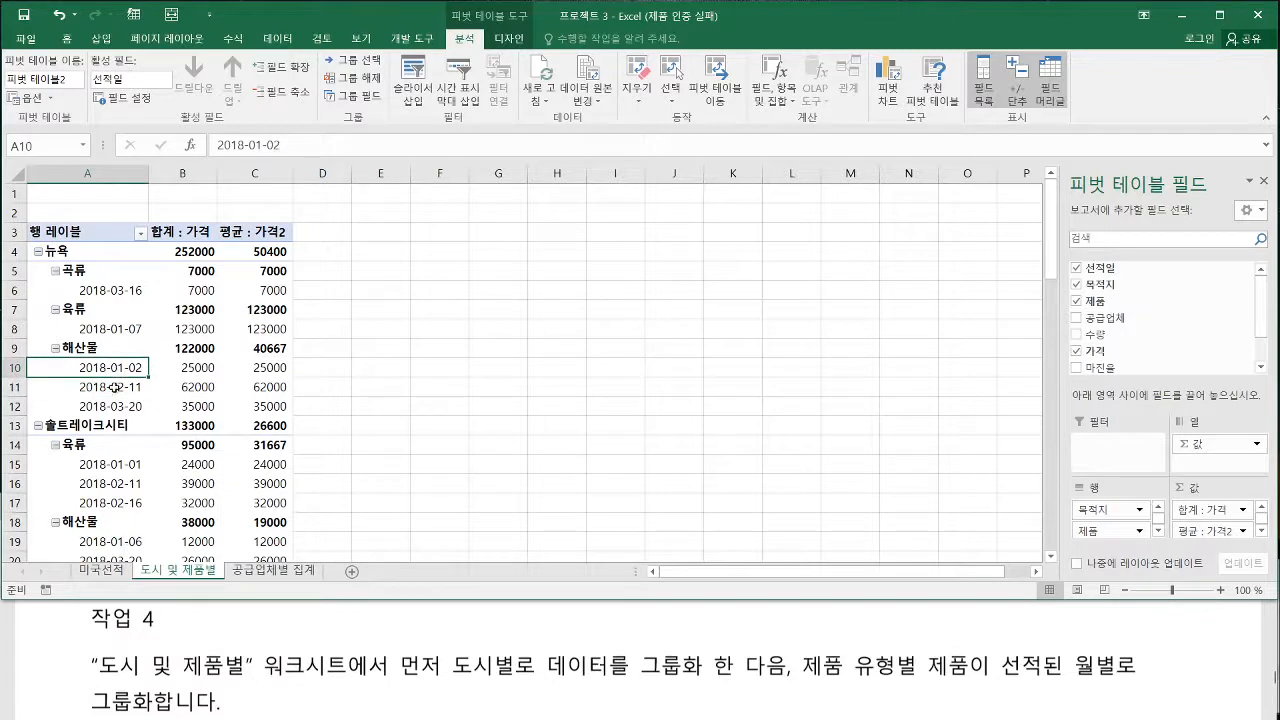
left_click(115, 387)
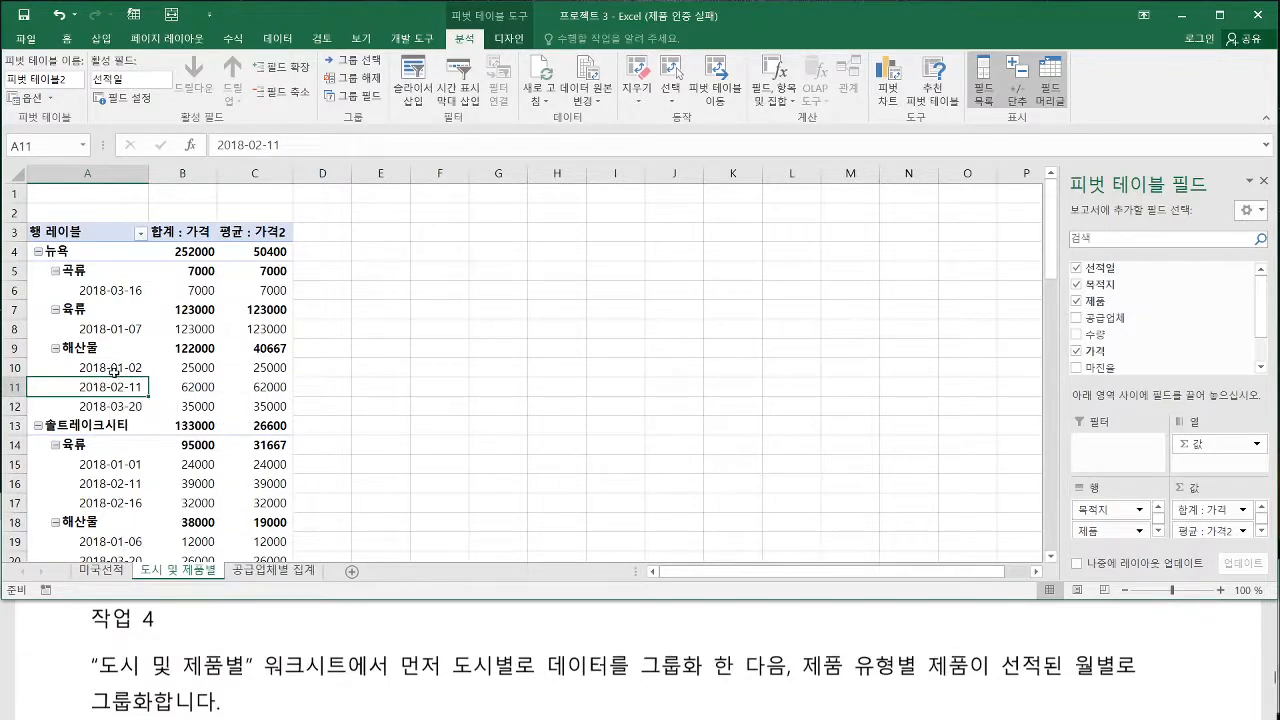
left_click(116, 368)
left_click(114, 405)
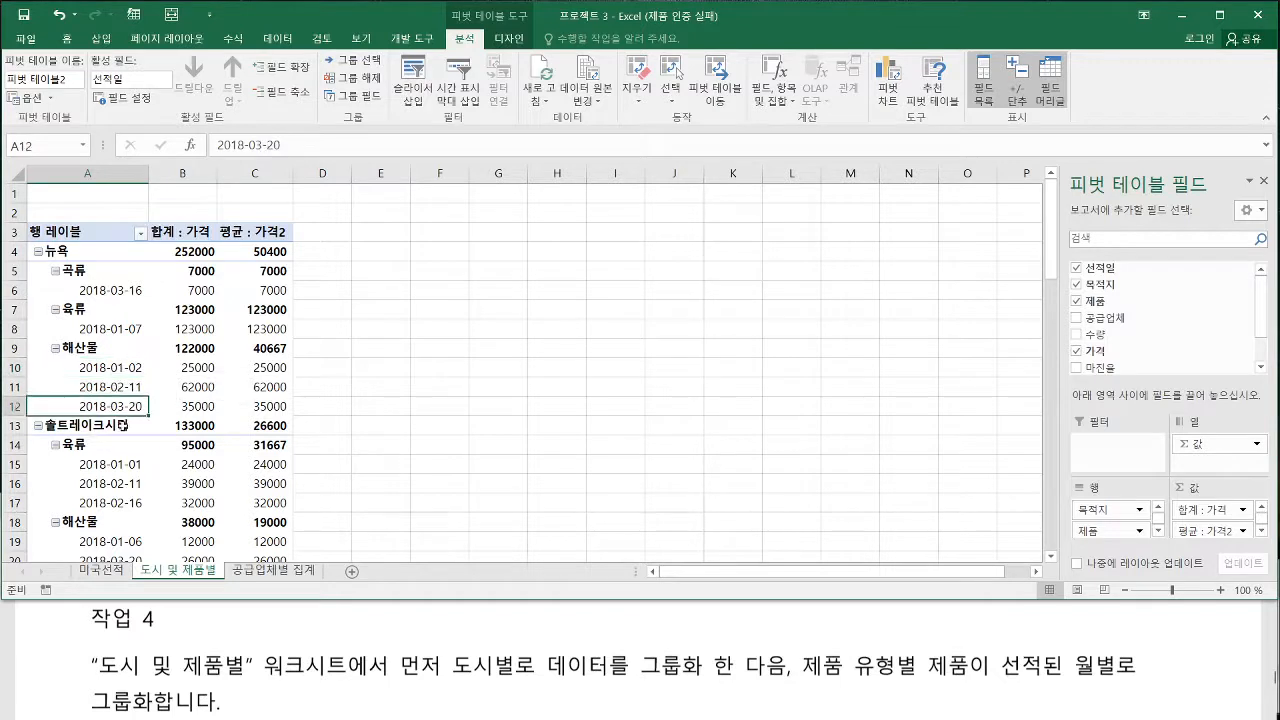
left_click(117, 390)
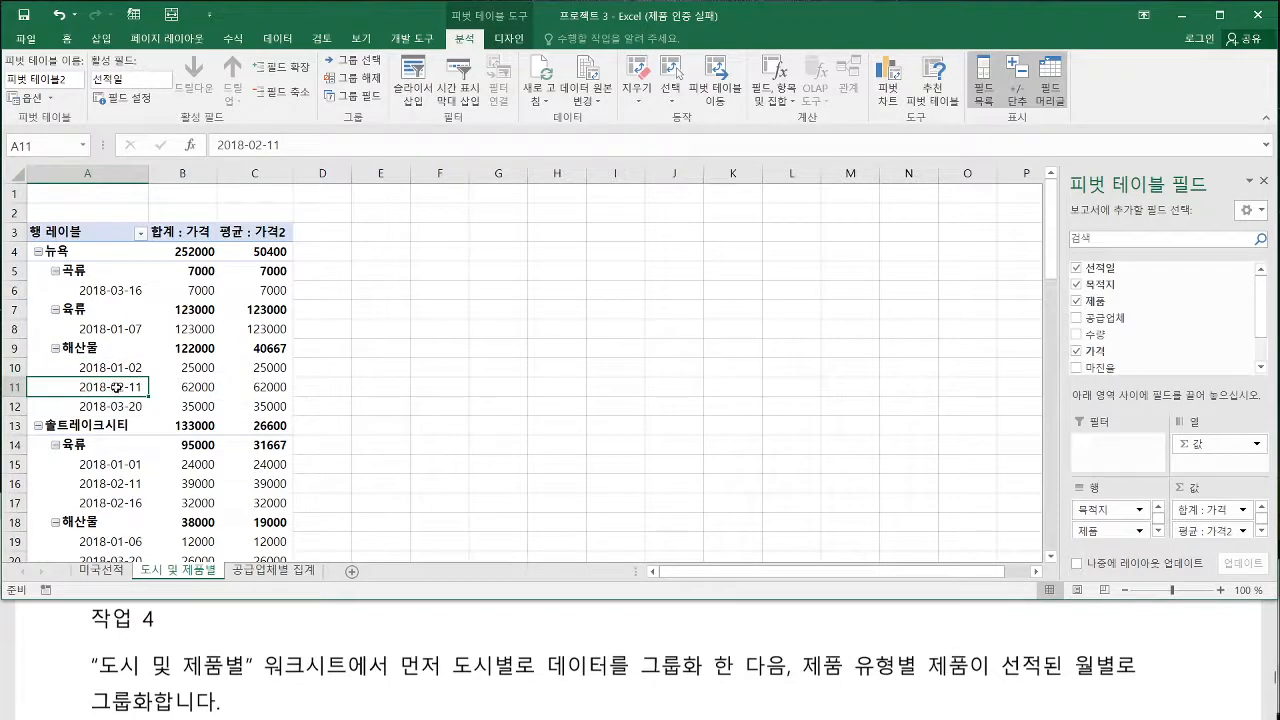
right_click(116, 389)
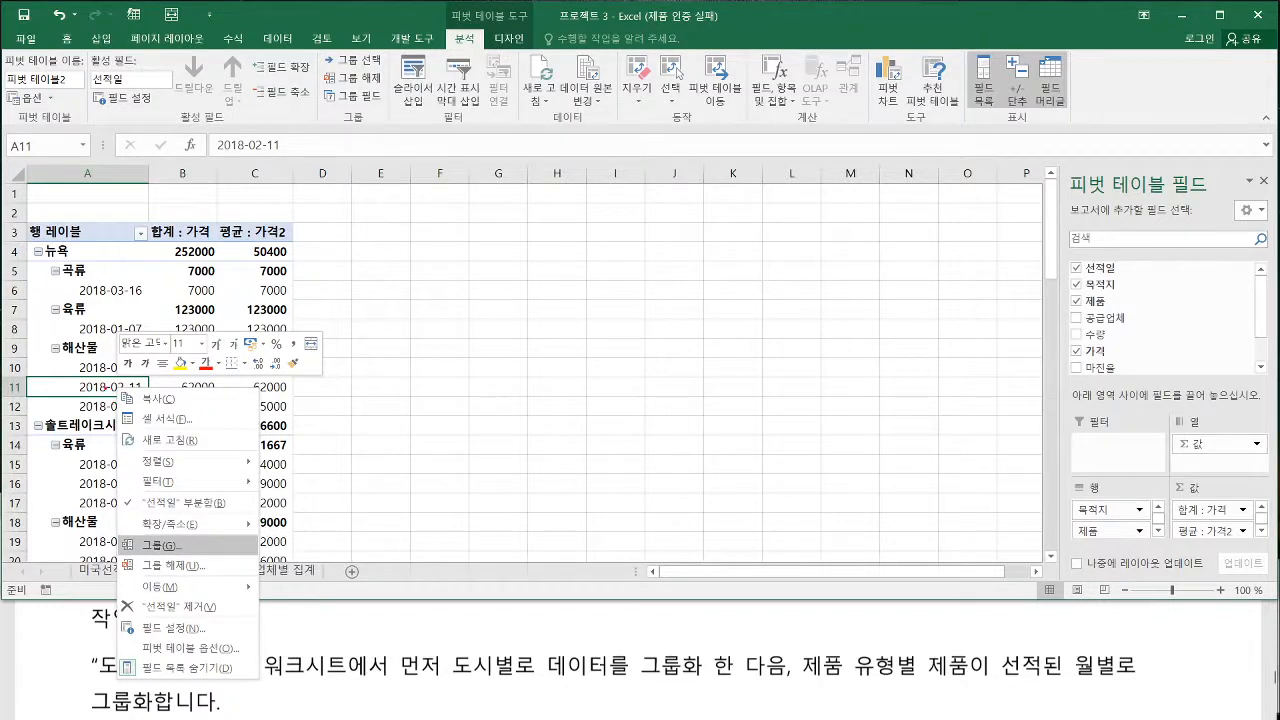
left_click_drag(119, 534, 186, 560)
key("Escape")
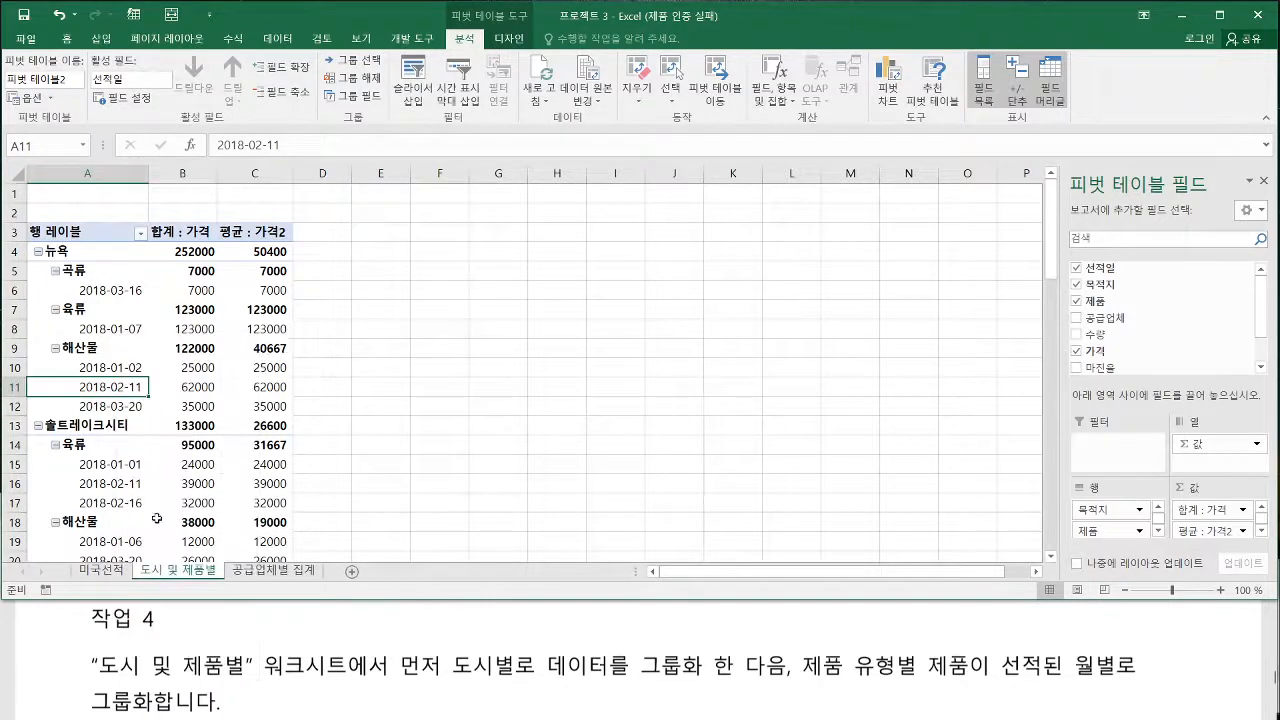
Group the 선적일 dates of the pivot table by 월 only
right_click(124, 389)
left_click(160, 547)
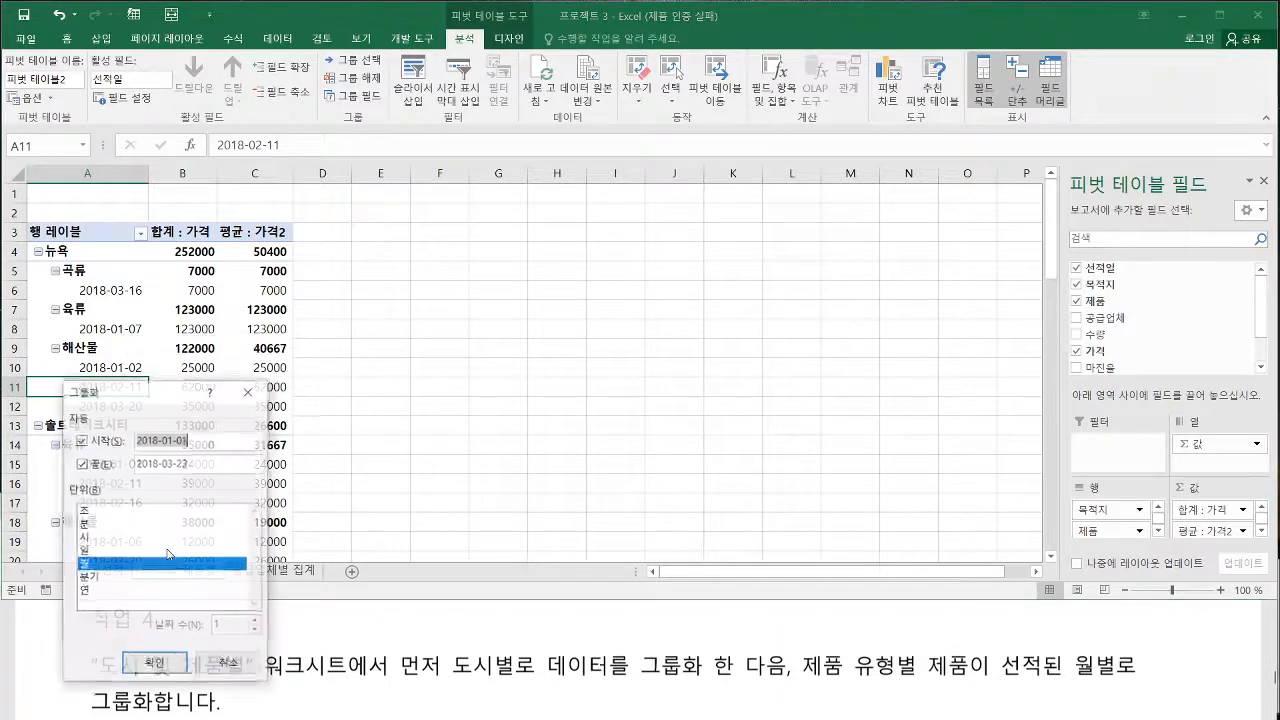
left_click_drag(186, 399, 363, 296)
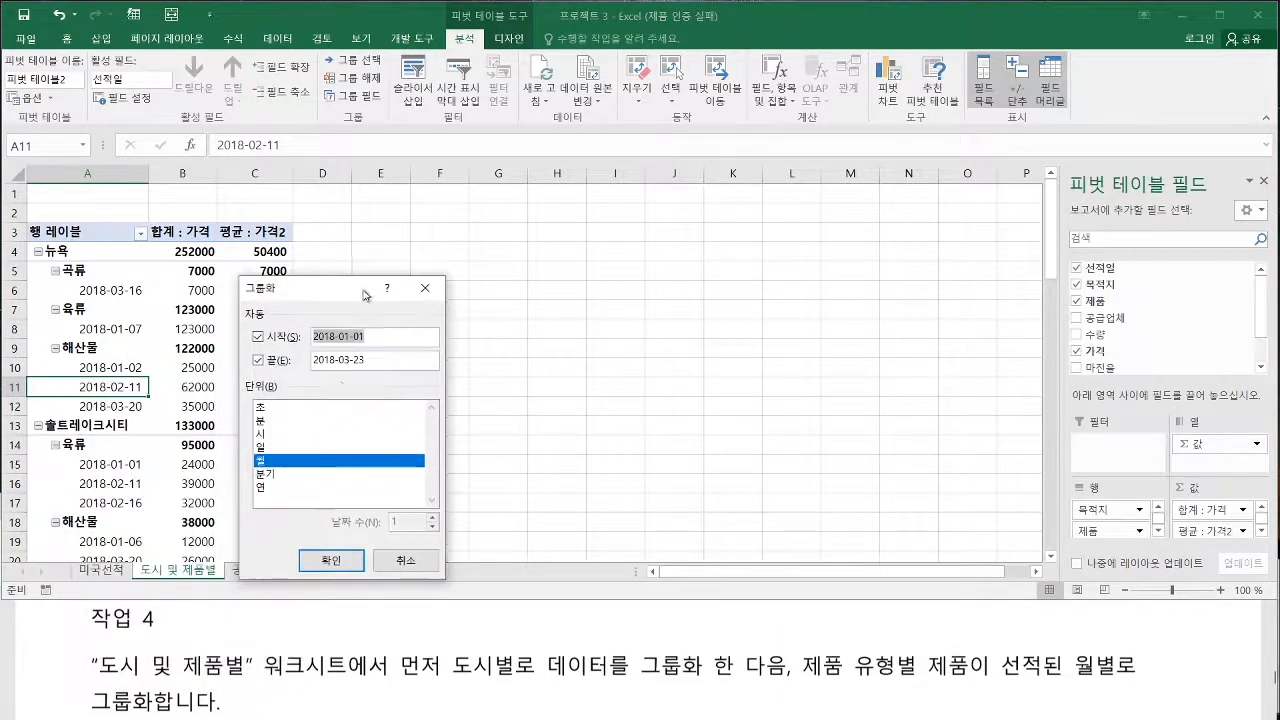
left_click(264, 462)
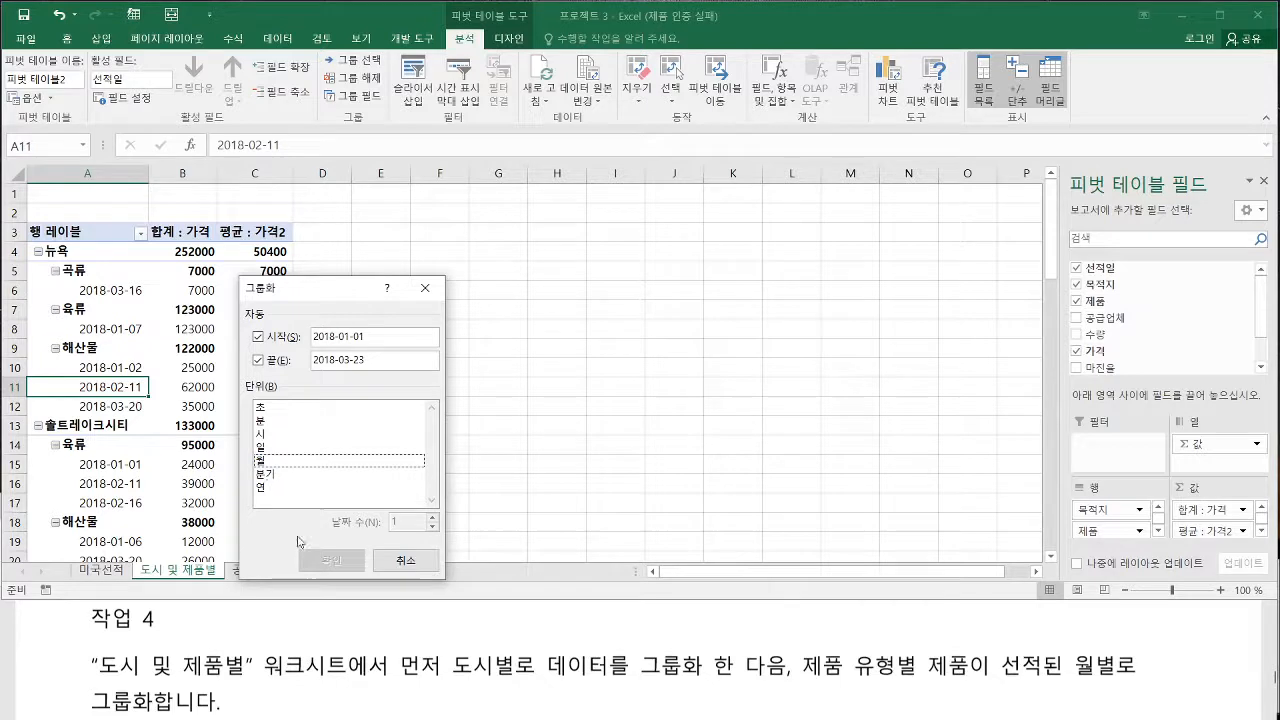
left_click(264, 462)
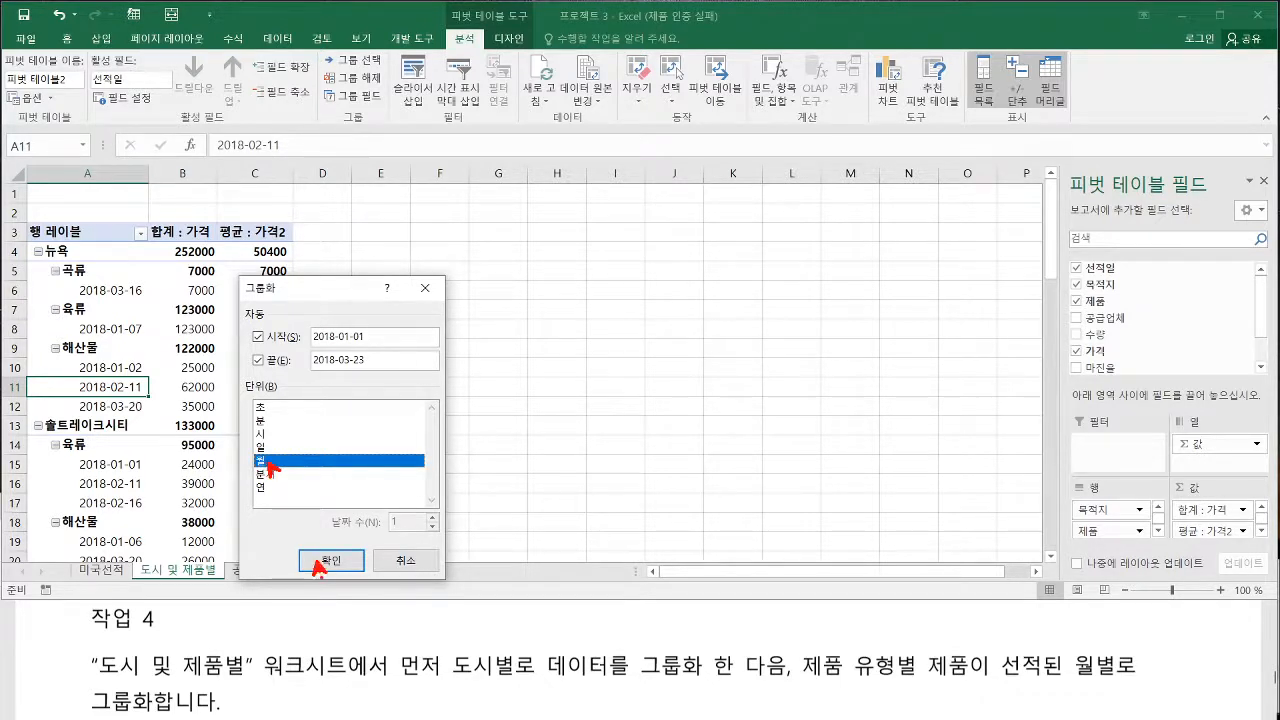
left_click(325, 562)
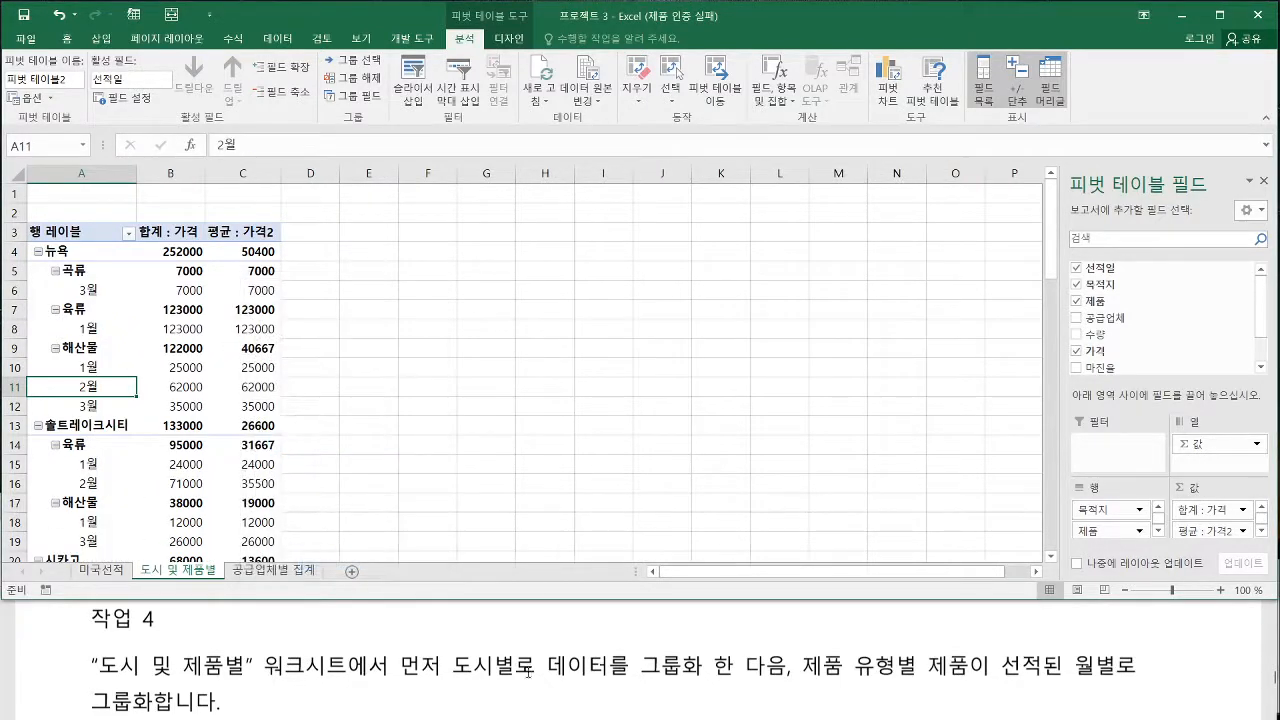
Read 작업 5 in the exam PDF
left_click(528, 673)
scroll(398, 692, "down", 3)
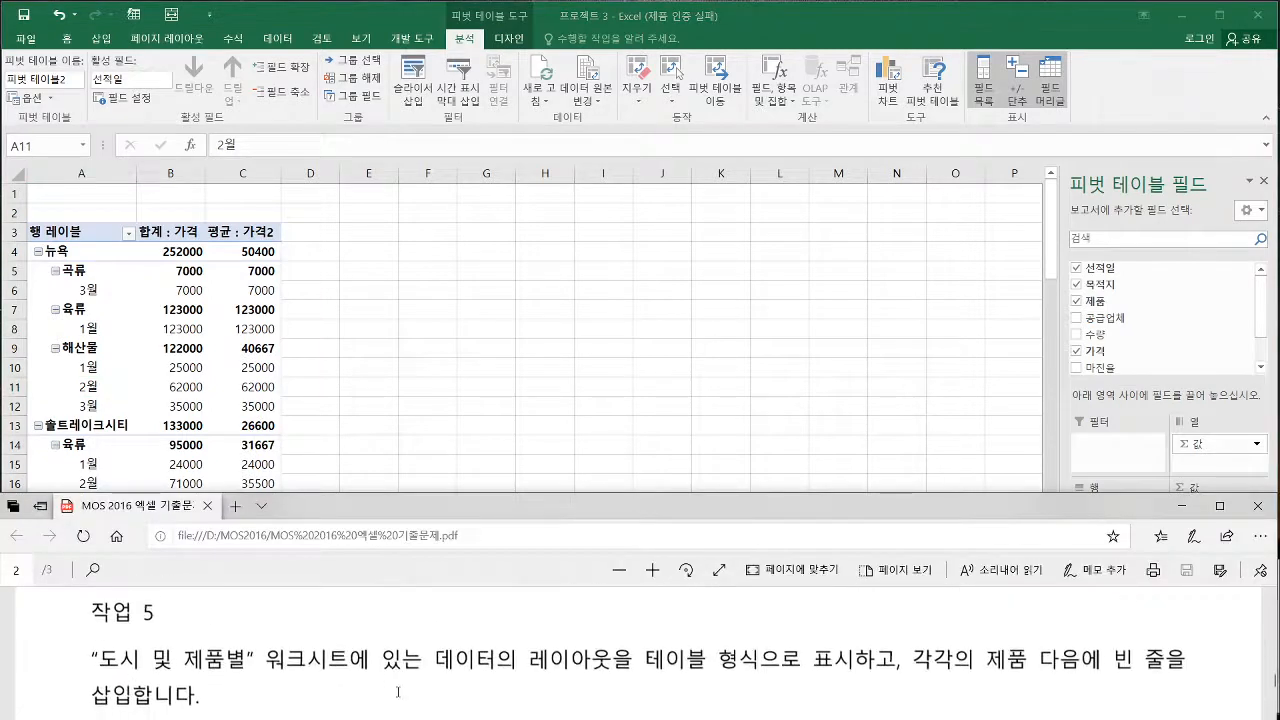
Try the outline and tabular report layouts on the 도시 및 제품별 pivot table and return to the compact layout
left_click(455, 410)
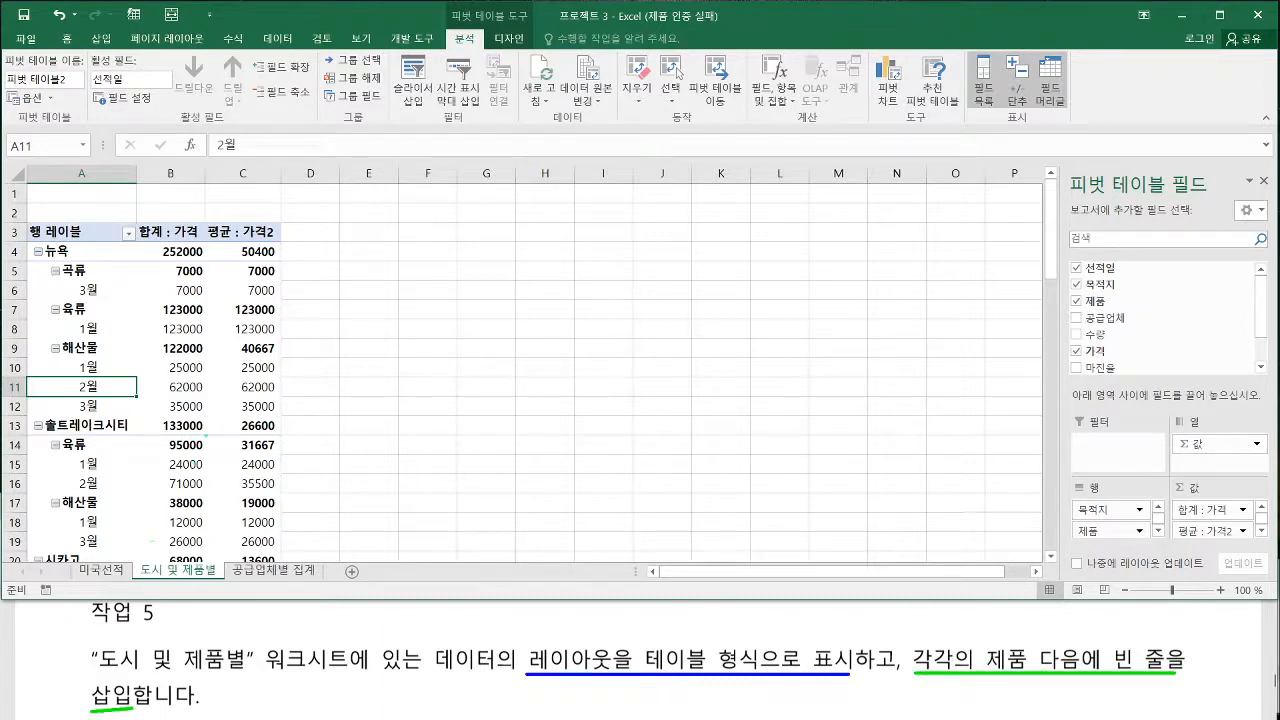
left_click(151, 382)
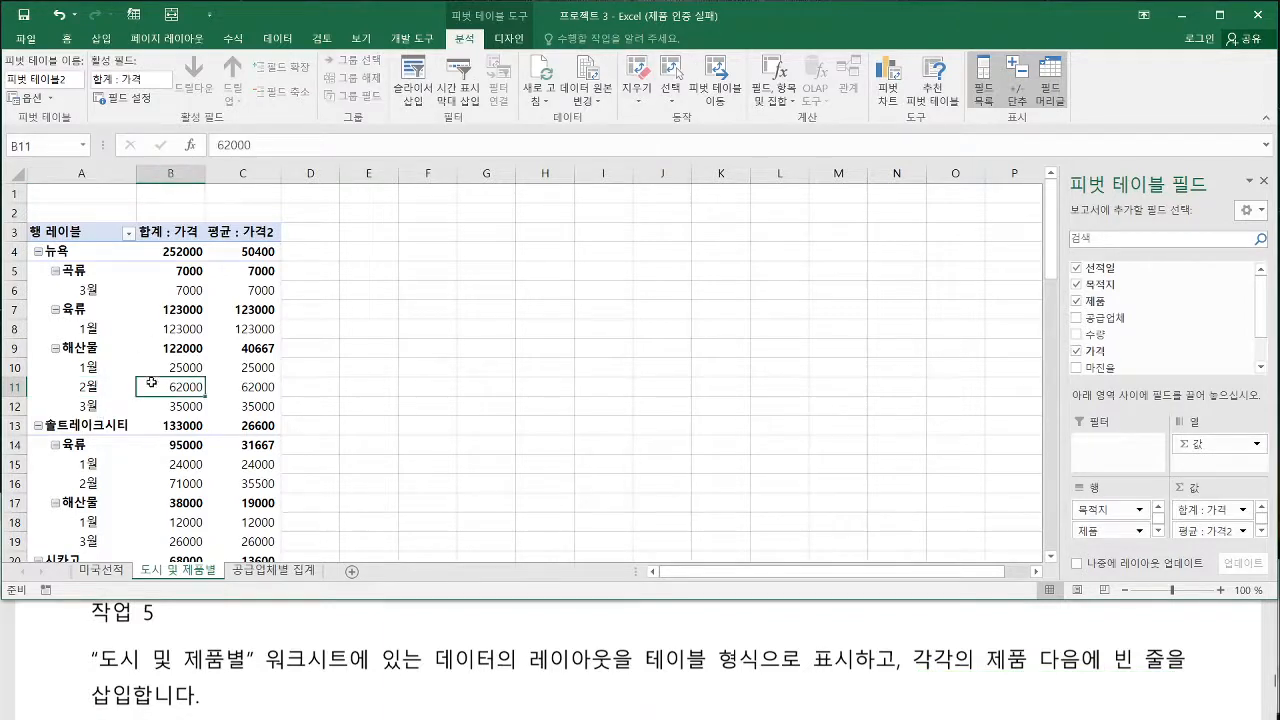
left_click(509, 42)
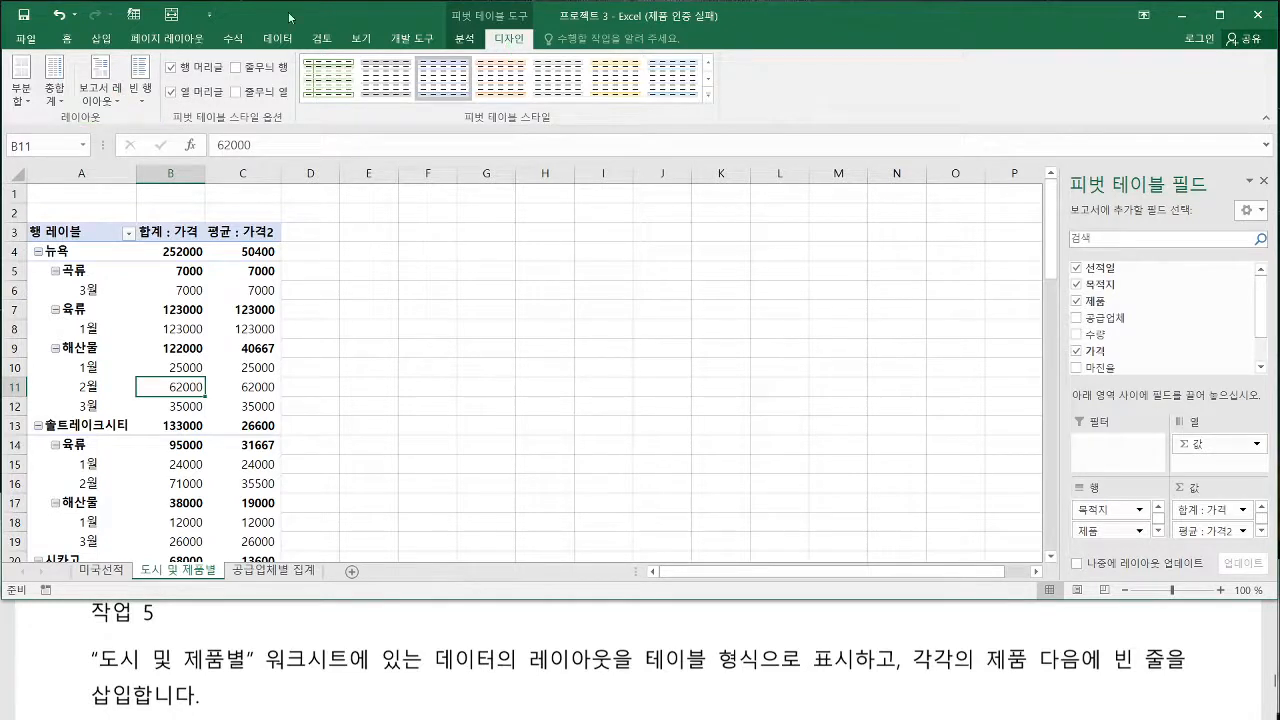
left_click(101, 90)
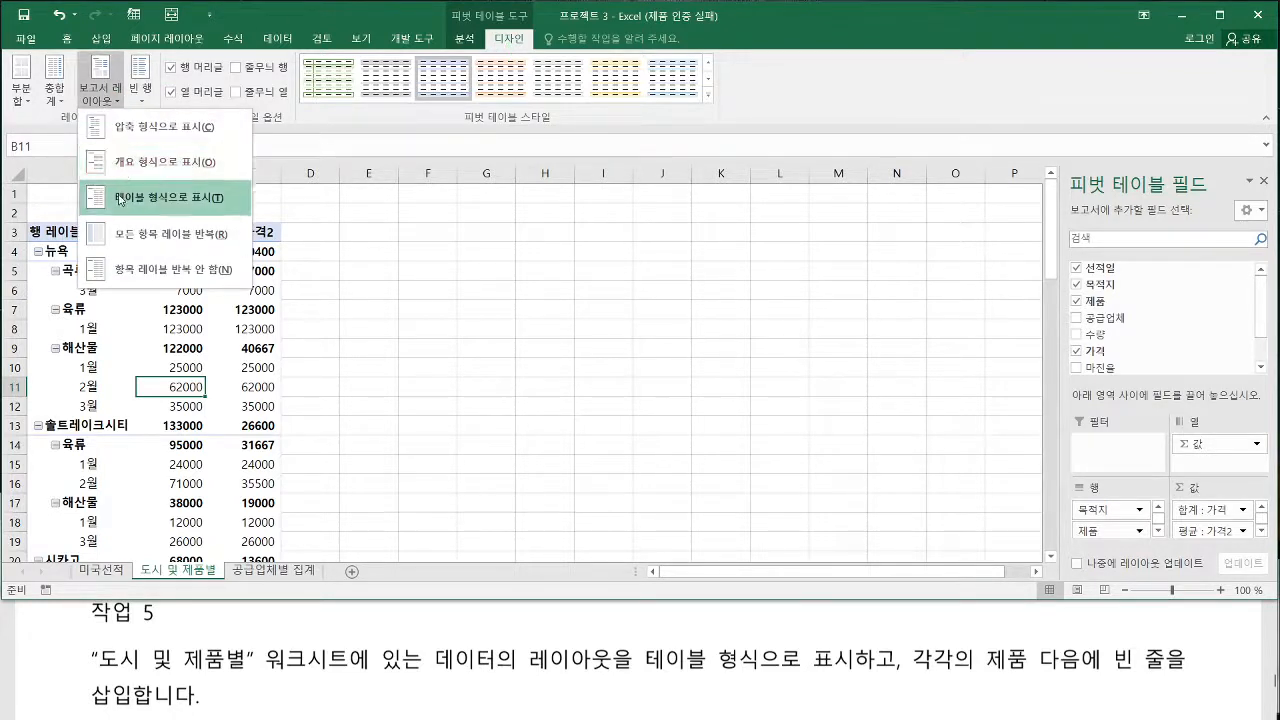
left_click(122, 163)
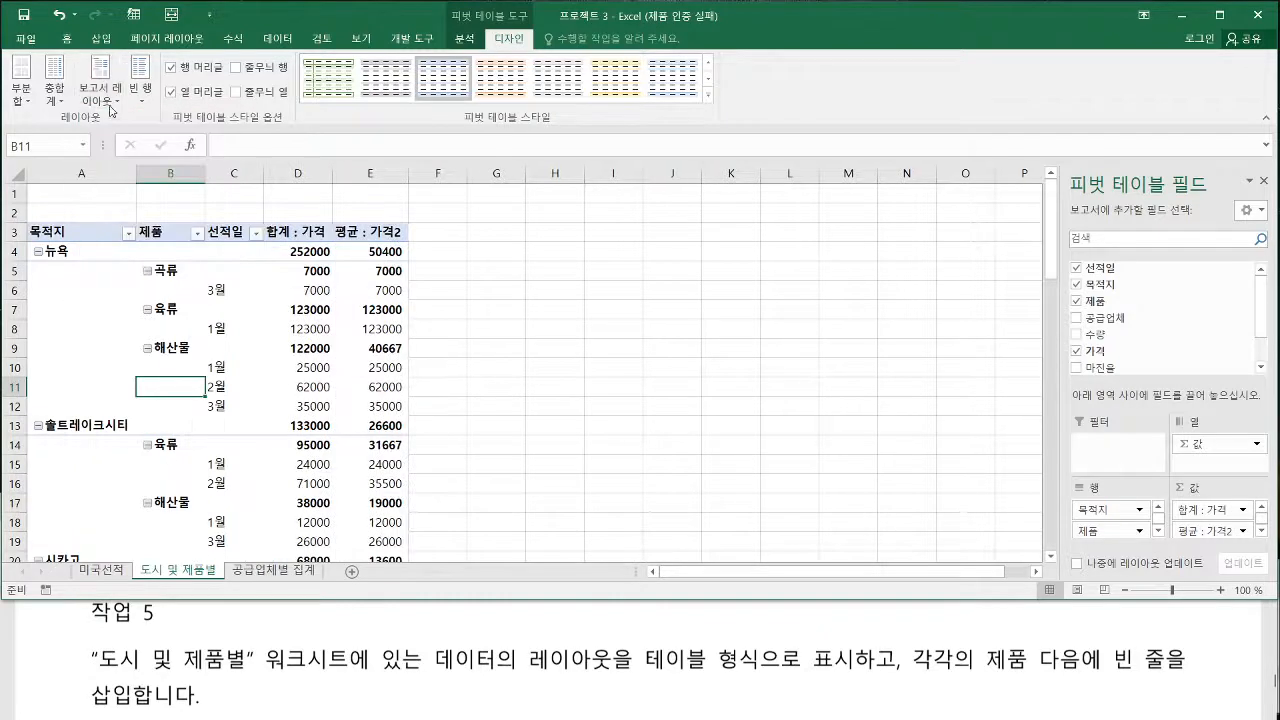
left_click(101, 90)
left_click(124, 197)
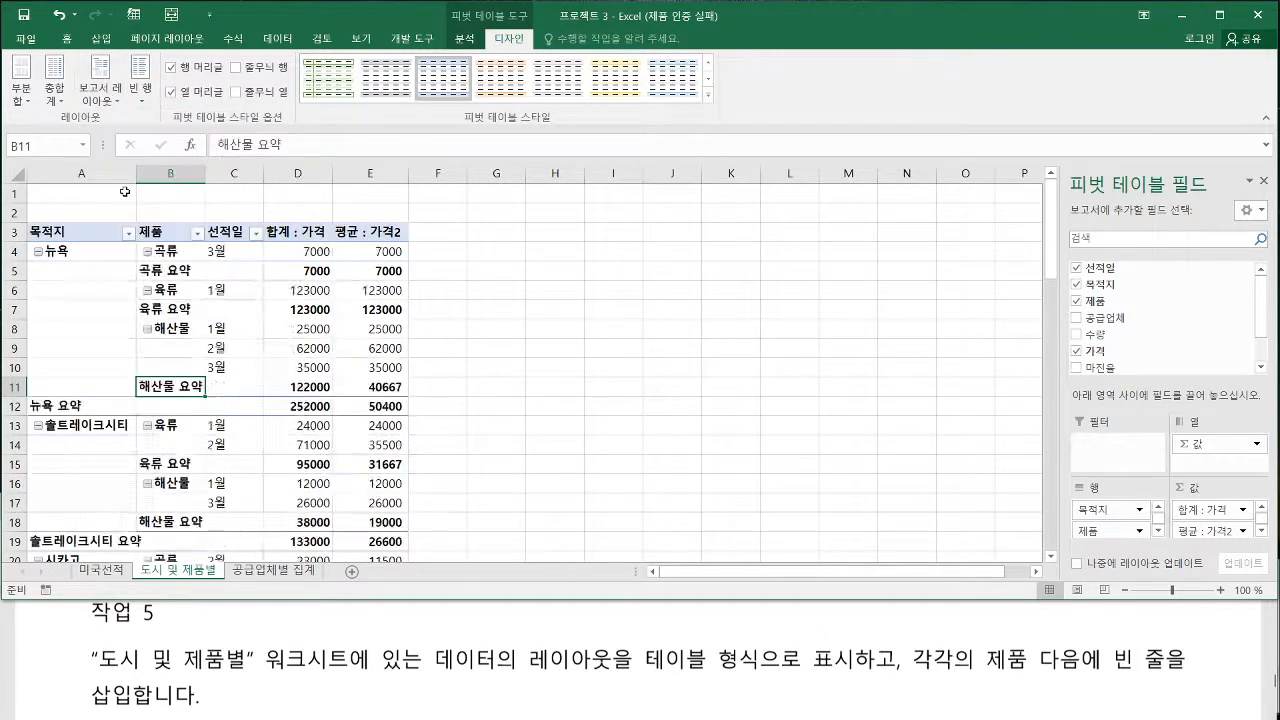
left_click(101, 90)
left_click(122, 137)
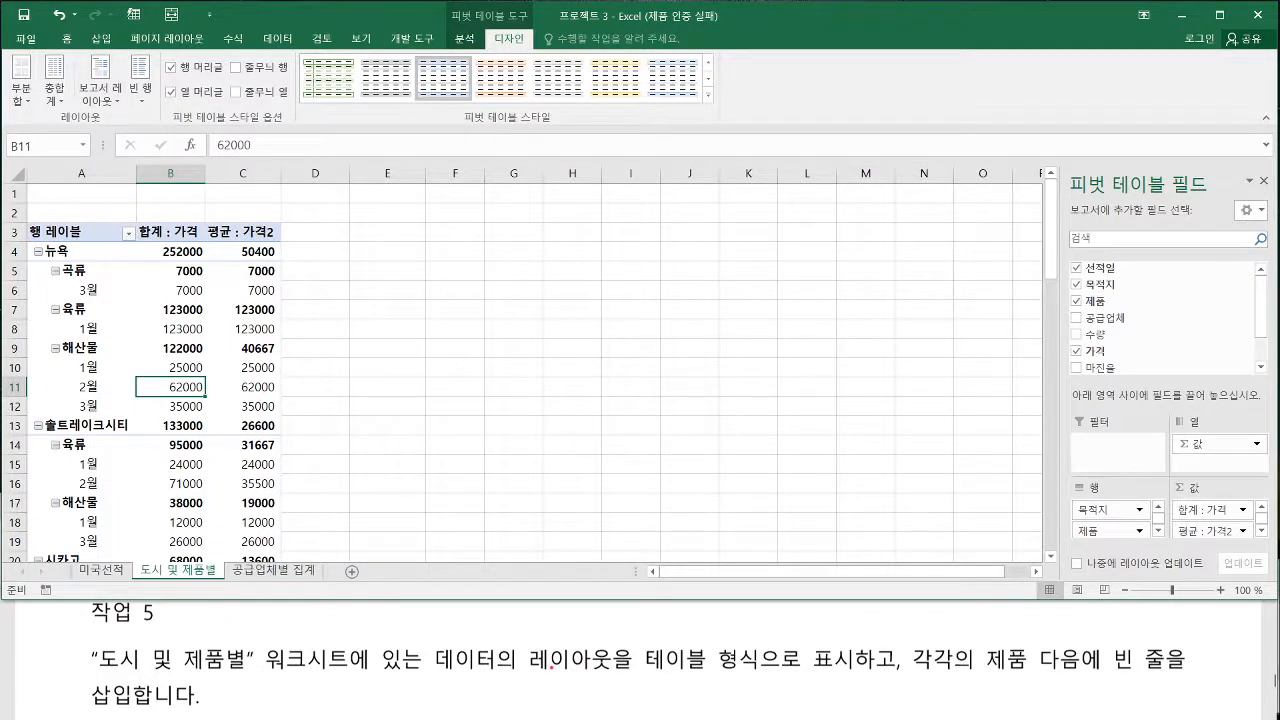
Show the 도시 및 제품별 pivot table in tabular form
left_click_drag(534, 678, 842, 675)
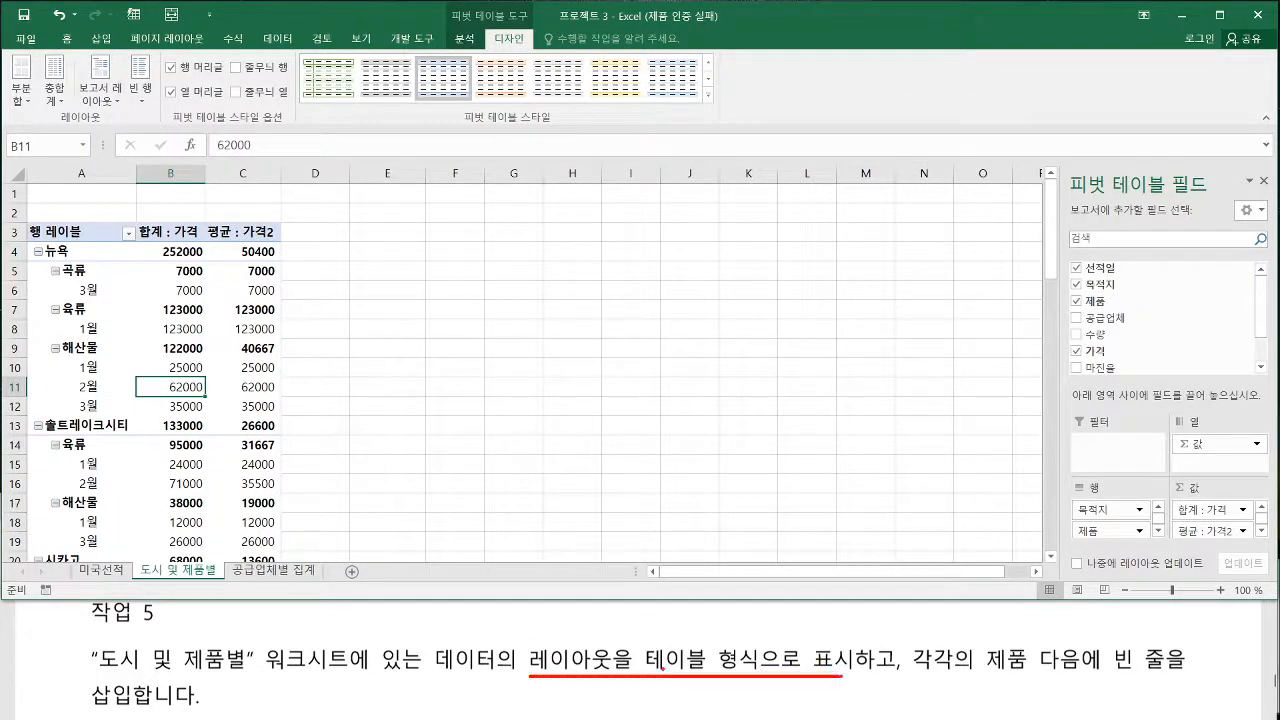
left_click_drag(648, 674, 700, 674)
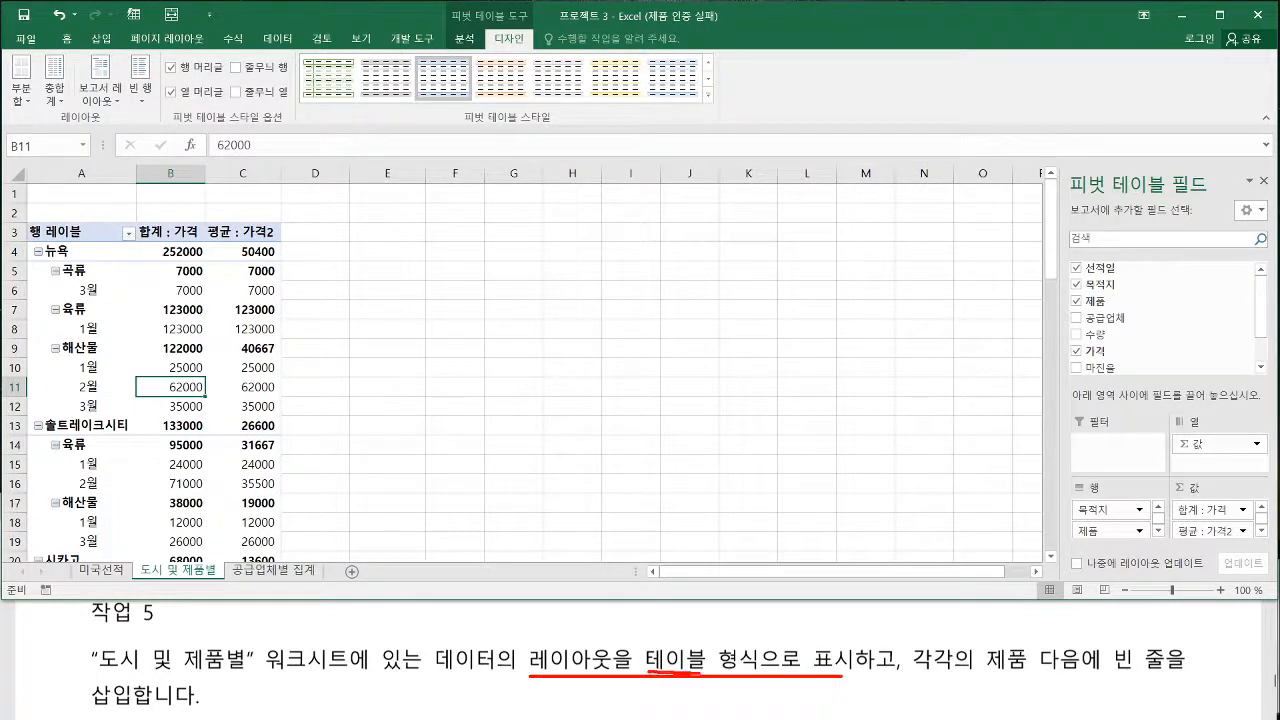
left_click(103, 98)
left_click(140, 197)
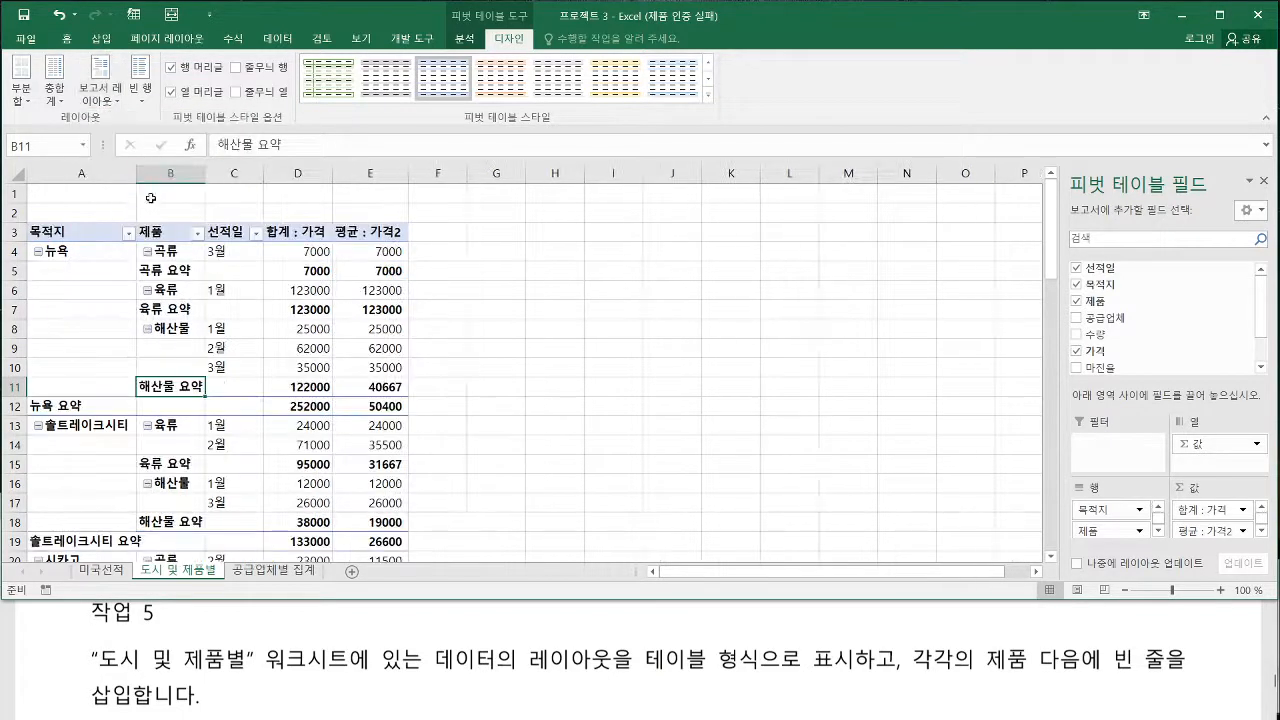
Try inserting a blank line after each item of the pivot table, and remove the blank lines again
left_click(145, 106)
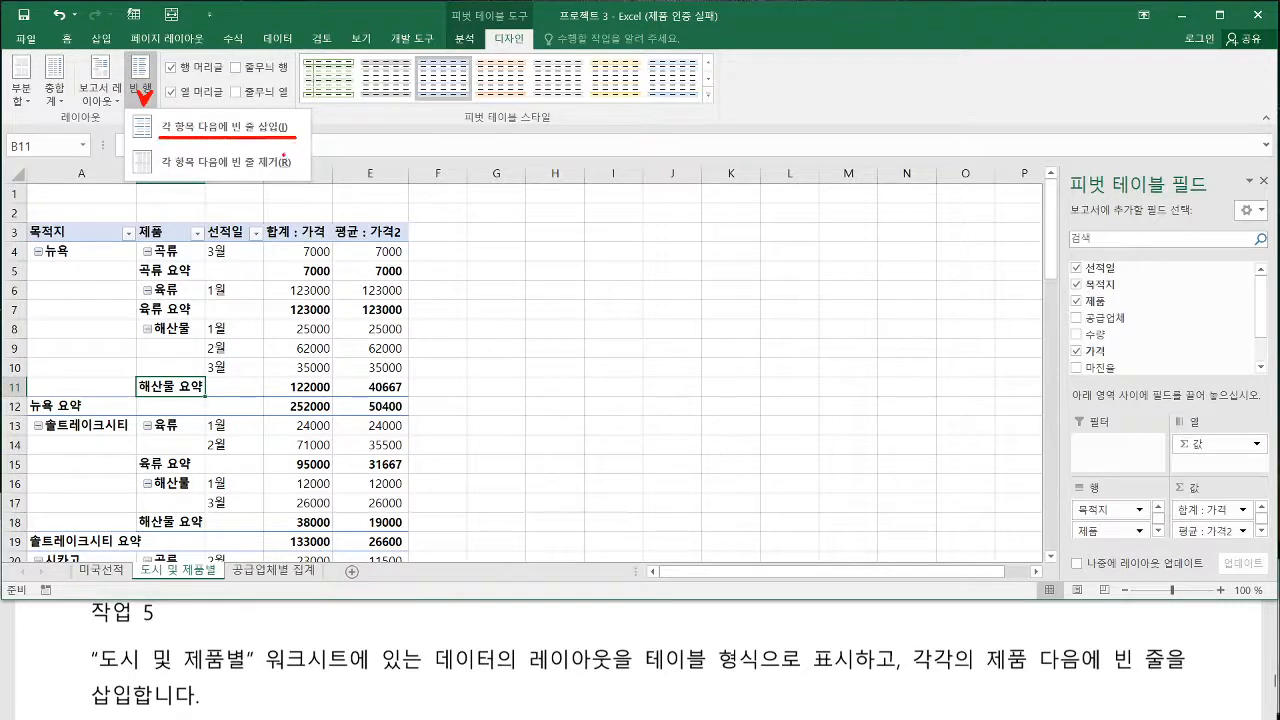
left_click(200, 127)
left_click(138, 104)
left_click(190, 130)
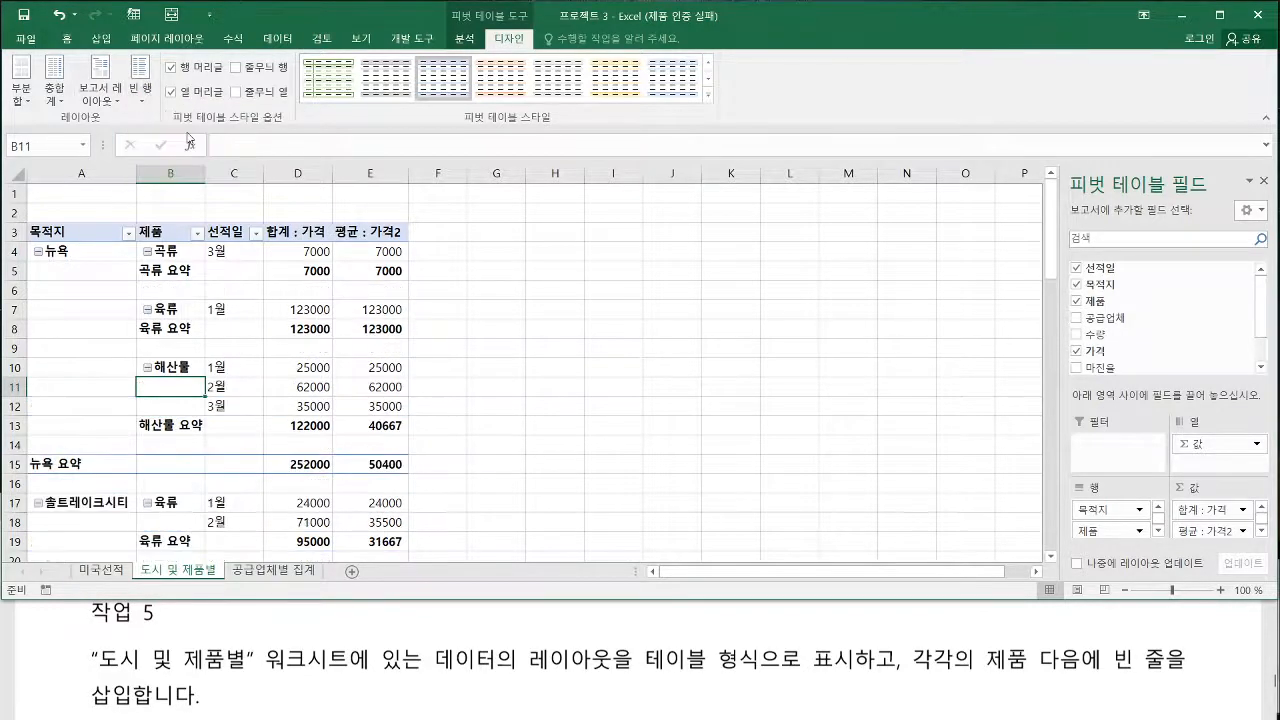
left_click(140, 92)
left_click(182, 162)
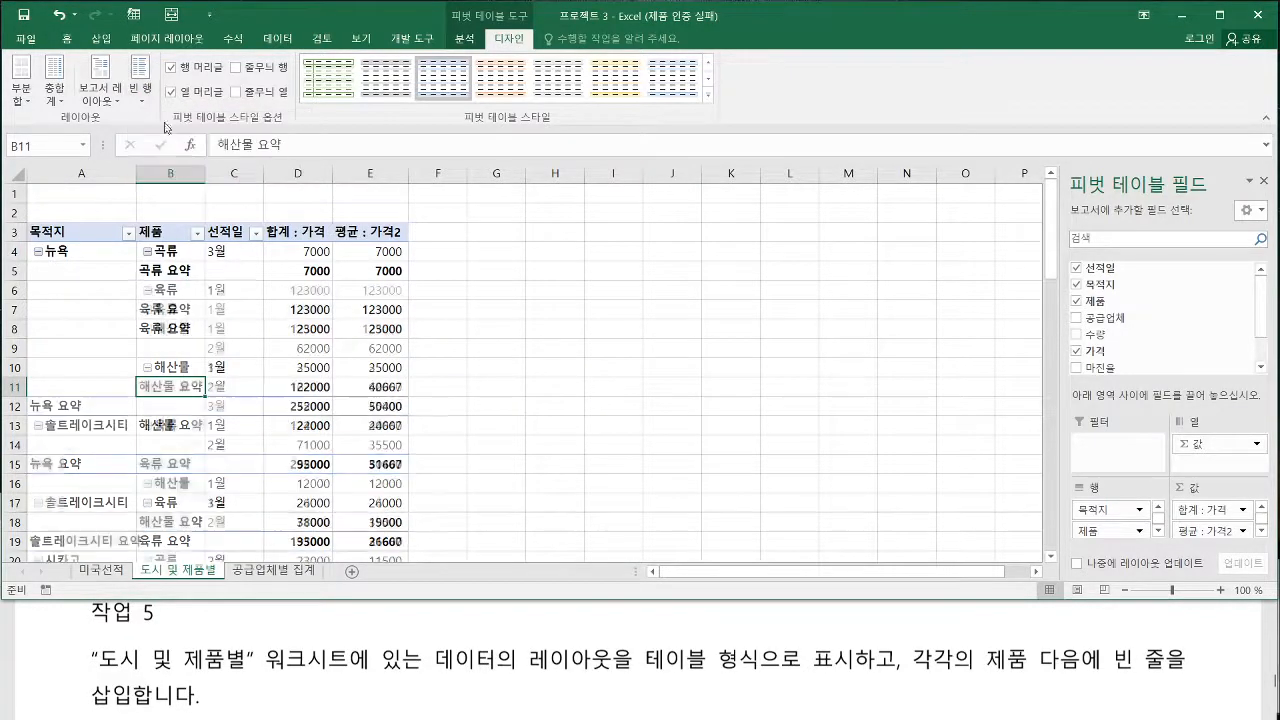
Insert a blank line after each item of the 도시 및 제품별 pivot table
left_click(150, 93)
left_click(195, 130)
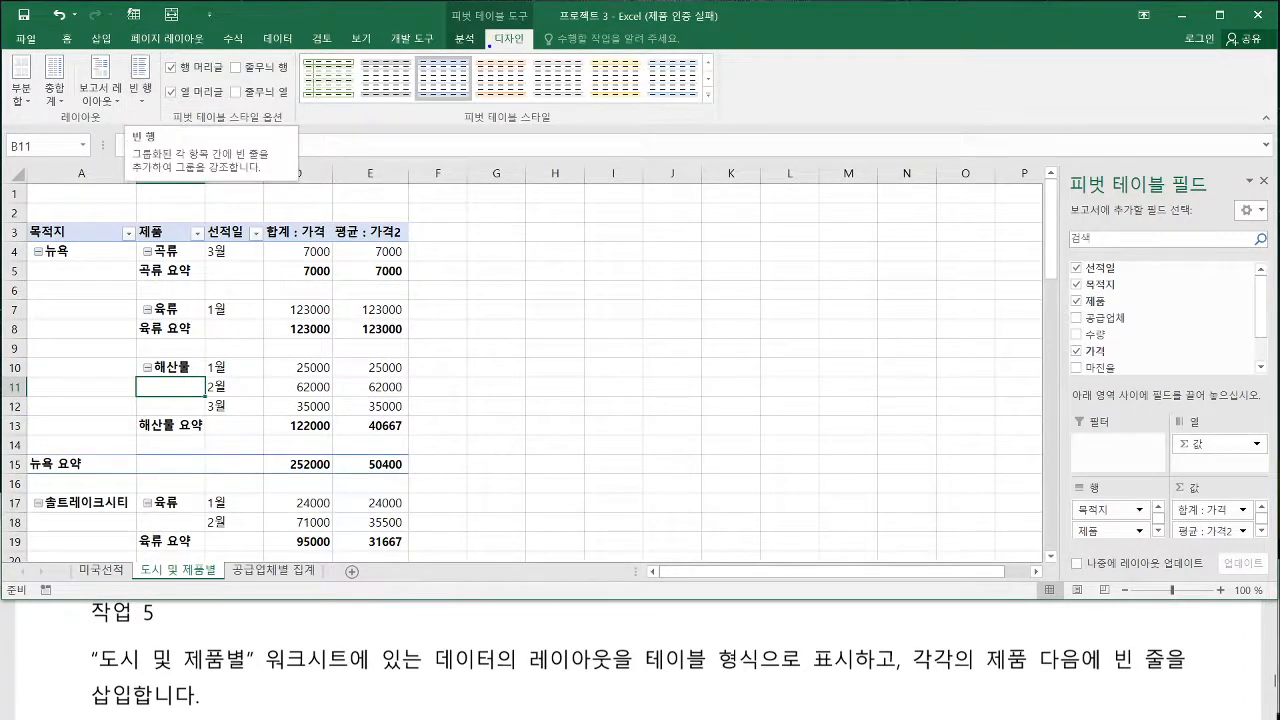
left_click_drag(113, 96, 157, 92)
key("Escape")
Read the introduction of 프로젝트 4, ART Cloud 수익, in the exam PDF
left_click(290, 615)
scroll(311, 679, "down", 3)
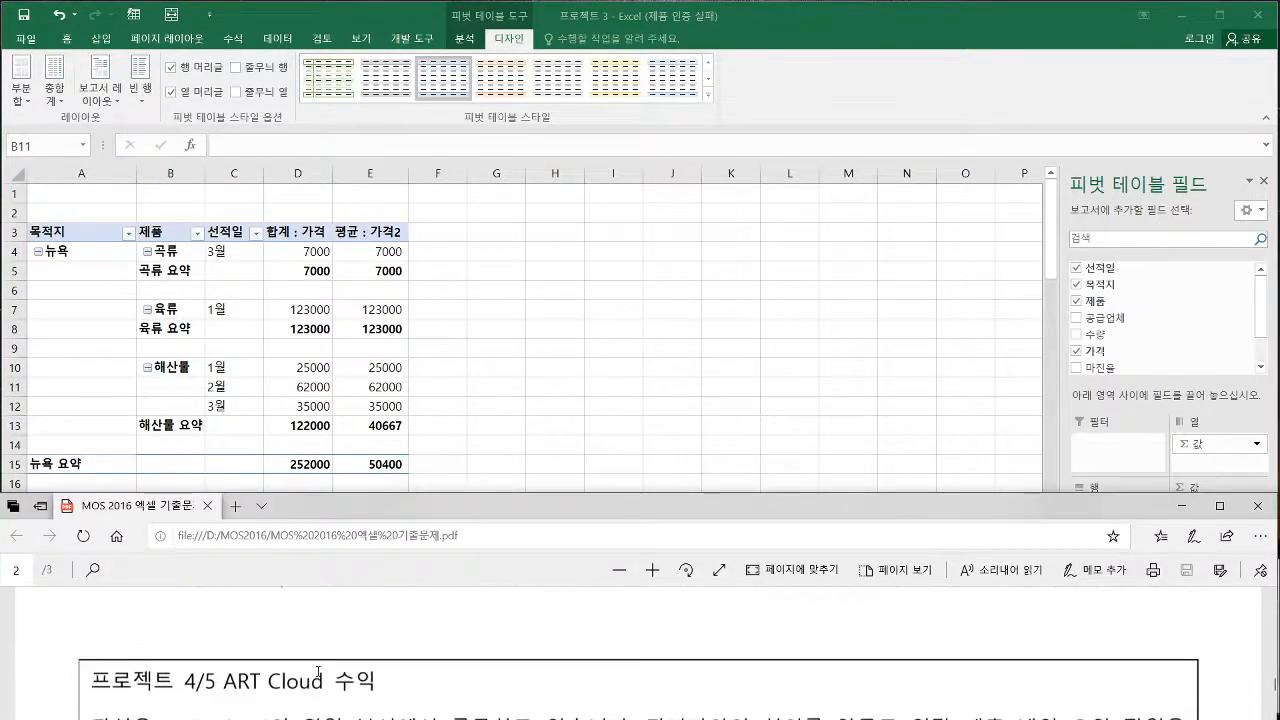
scroll(318, 672, "down", 1)
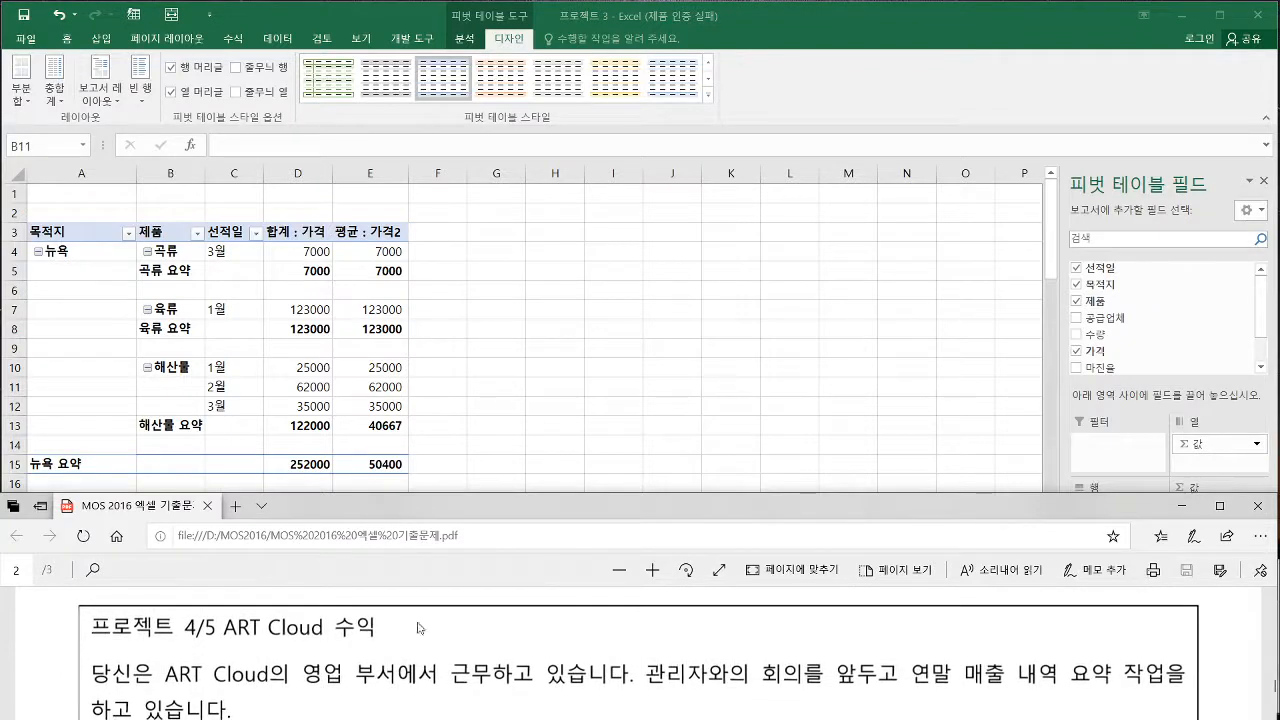
Close the 프로젝트 3 workbook and open the 프로젝트 4 workbook
left_click(340, 300)
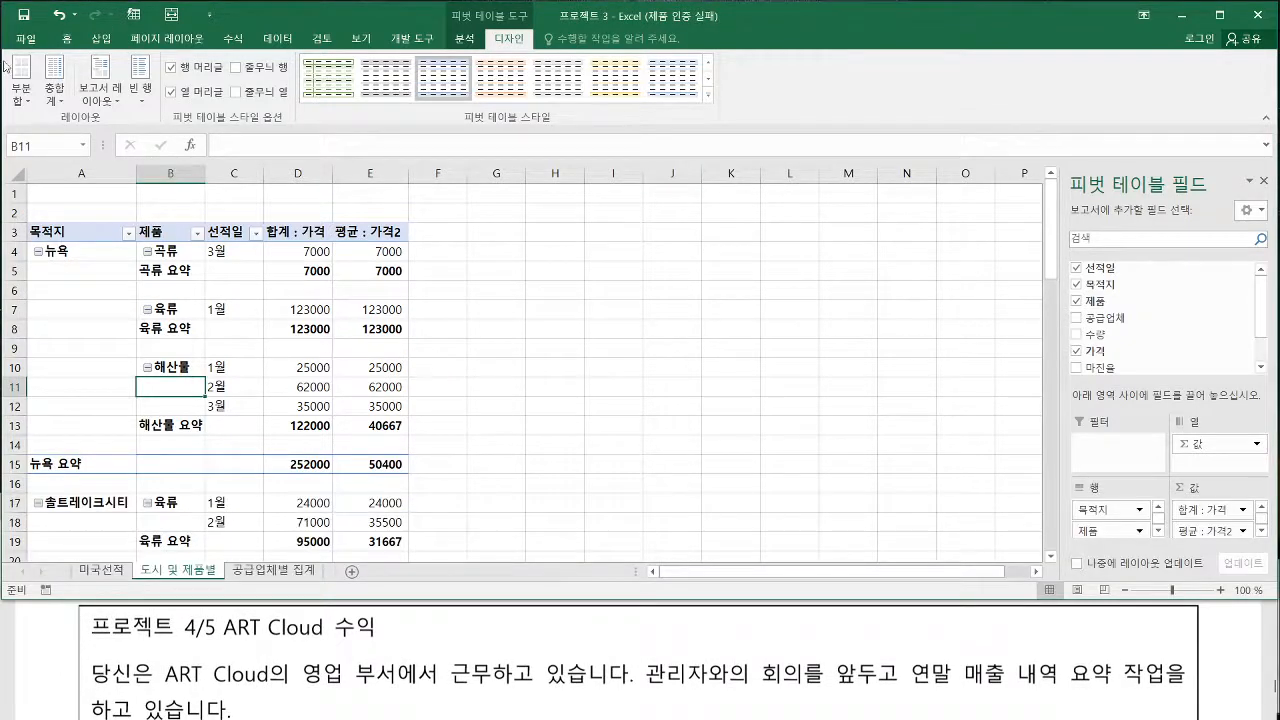
left_click(25, 38)
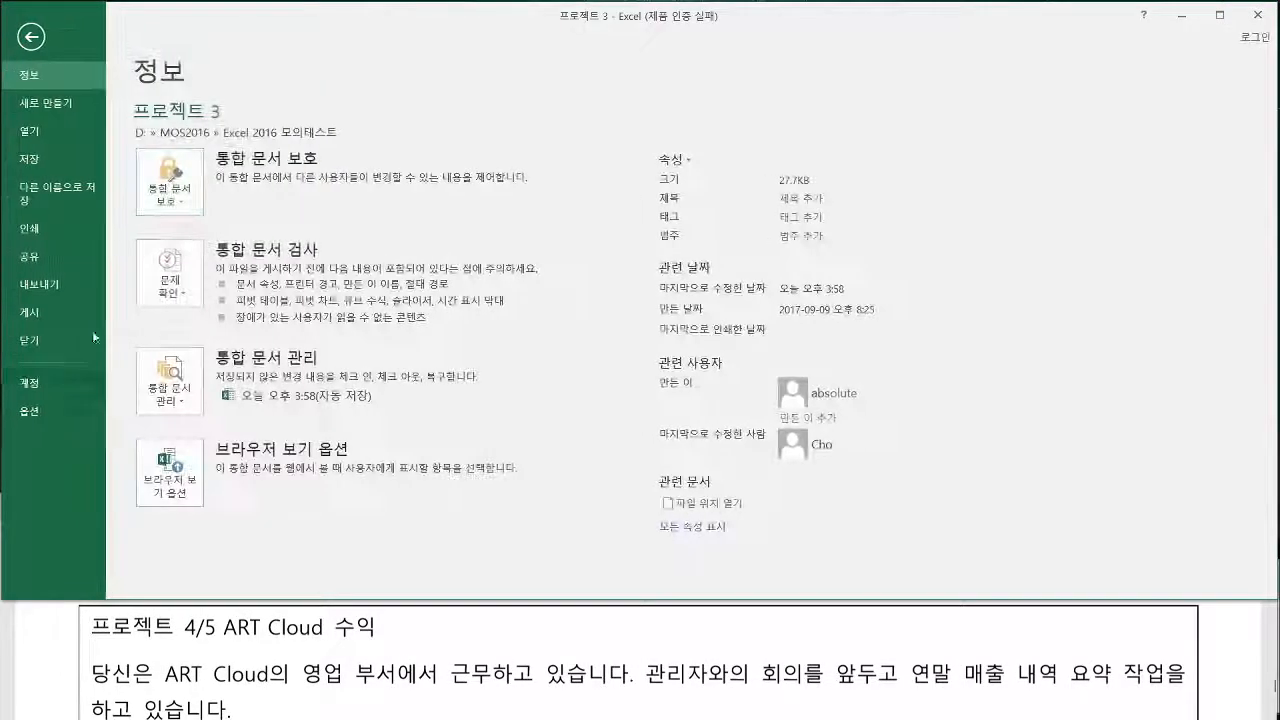
left_click(33, 350)
left_click(640, 430)
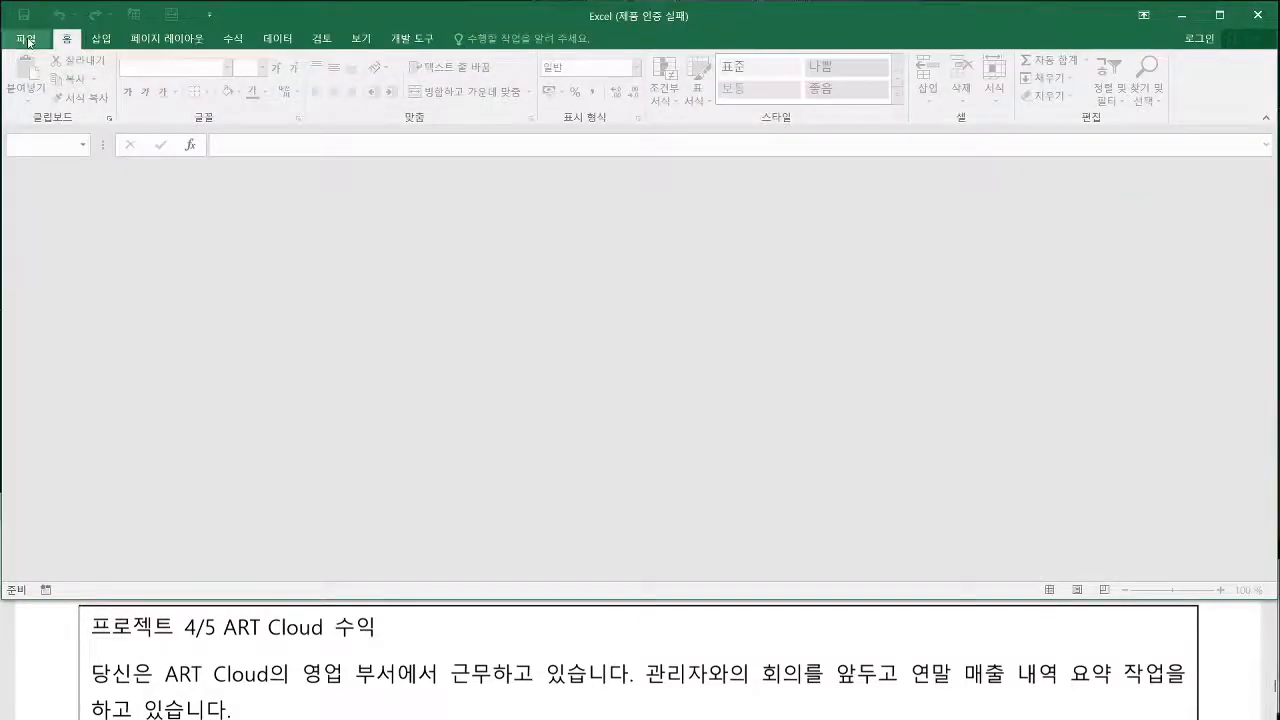
left_click(27, 40)
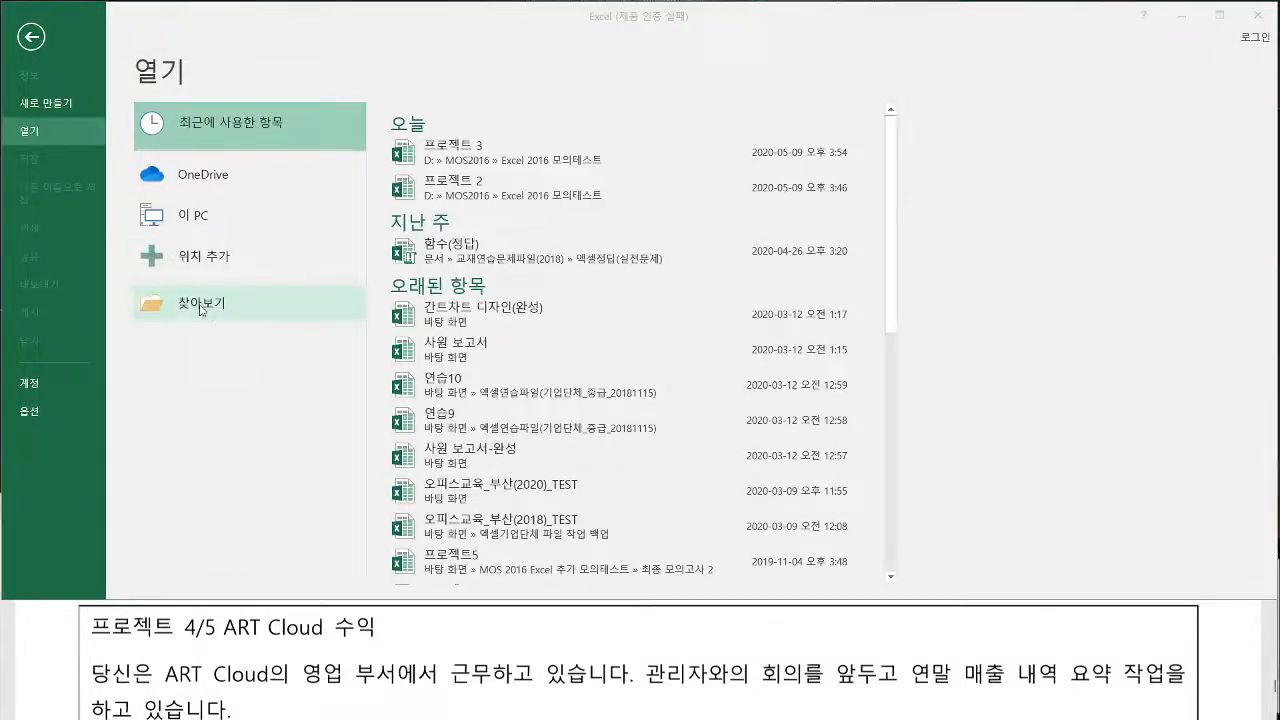
left_click(201, 310)
double_click(248, 227)
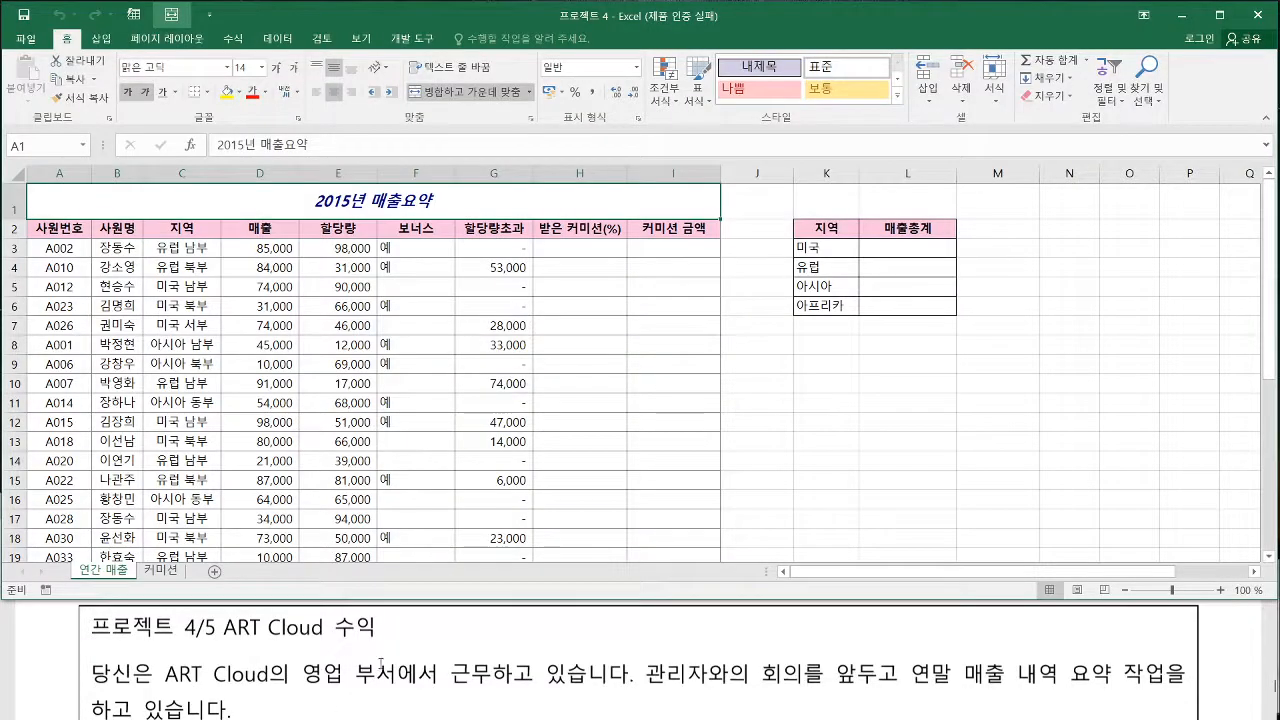
Read 작업 1 of 프로젝트 4 in the exam PDF and locate the 내제목 style in the workbook
left_click(396, 632)
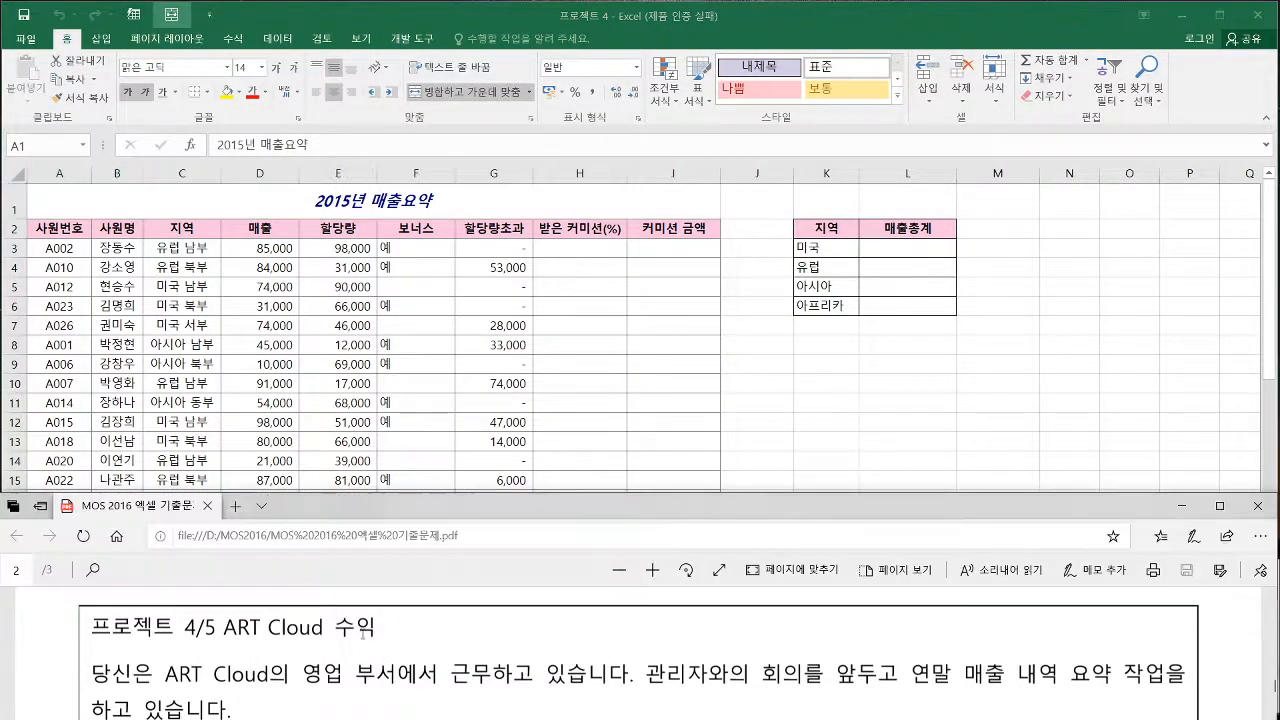
scroll(396, 632, "down", 3)
key("alt+Tab")
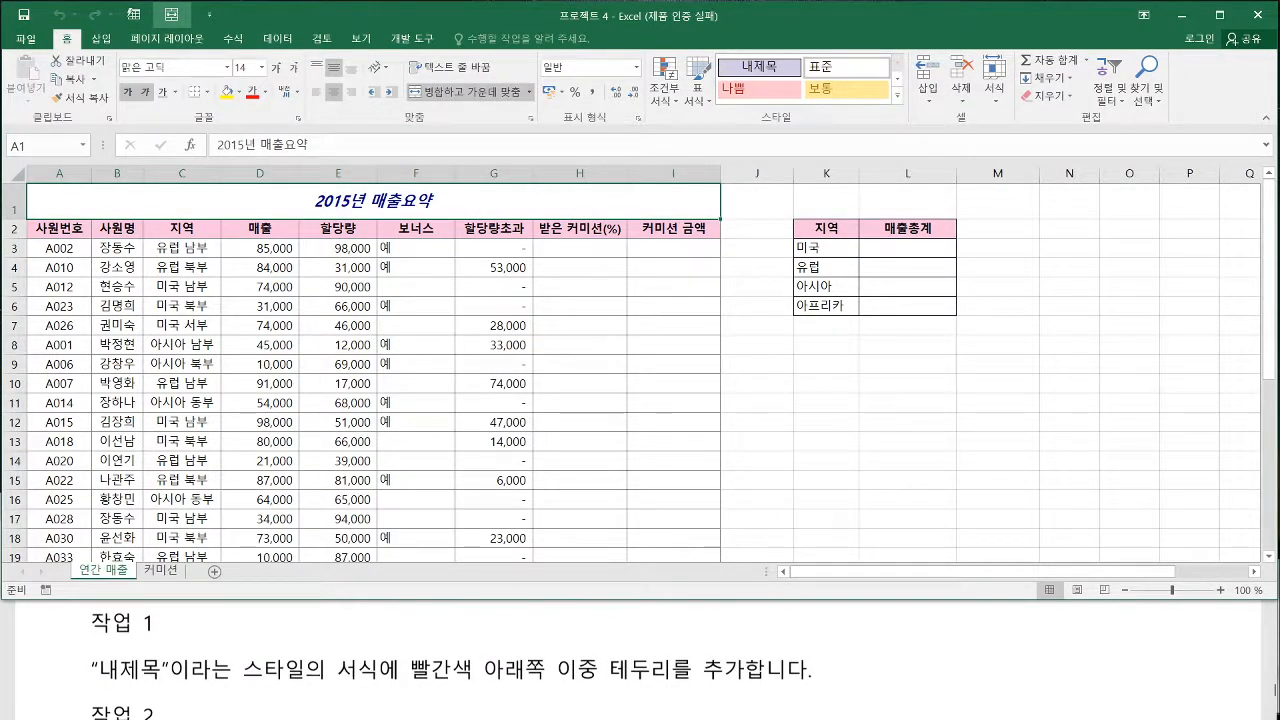
left_click_drag(100, 682, 308, 682)
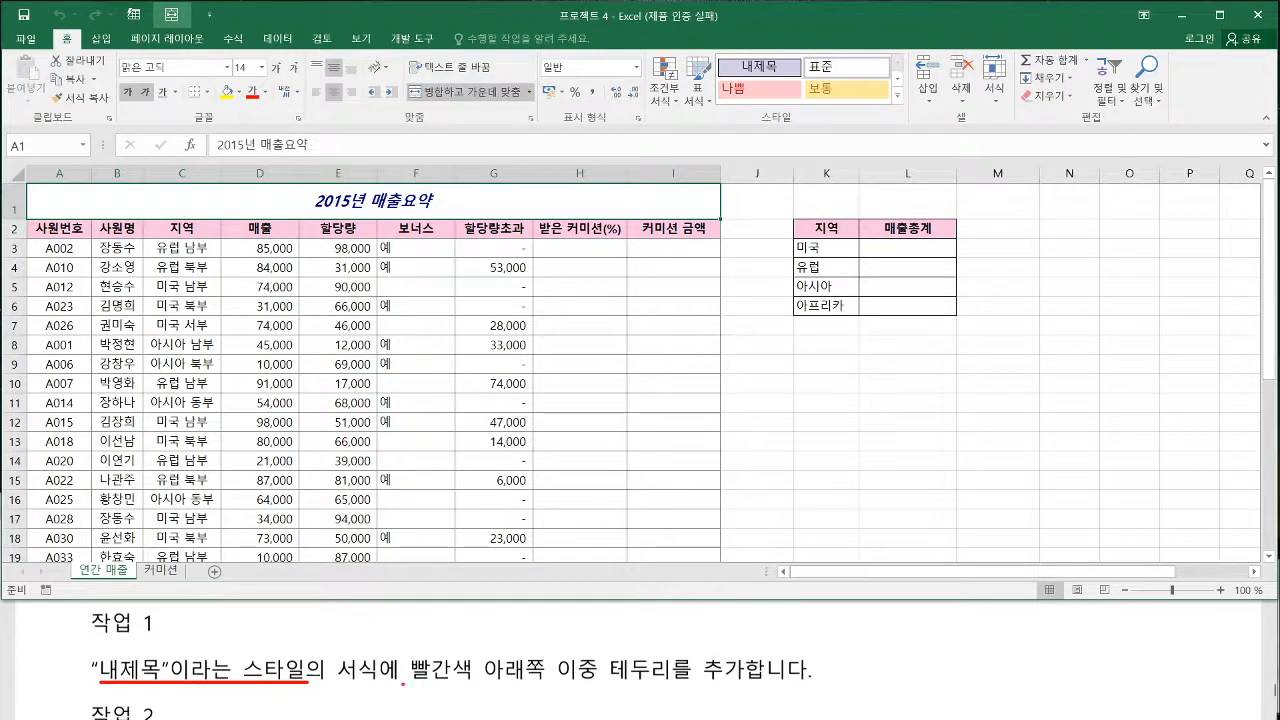
left_click_drag(403, 685, 744, 685)
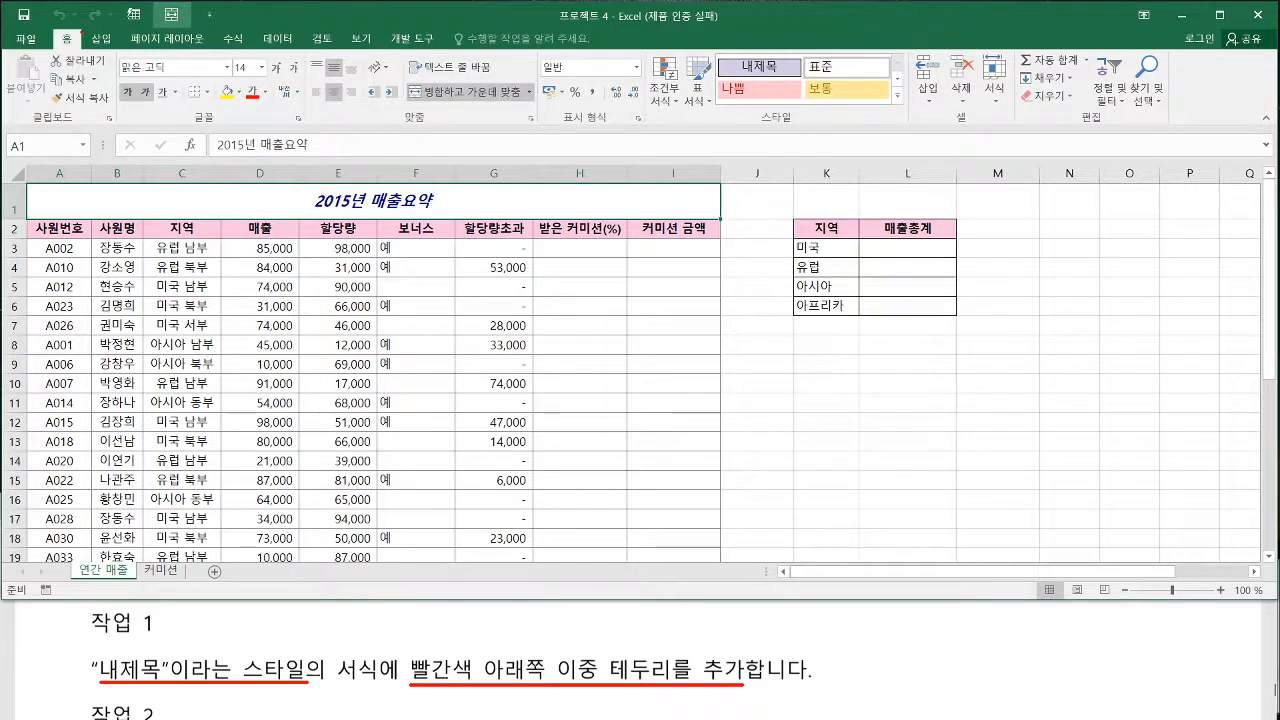
left_click_drag(55, 29, 80, 51)
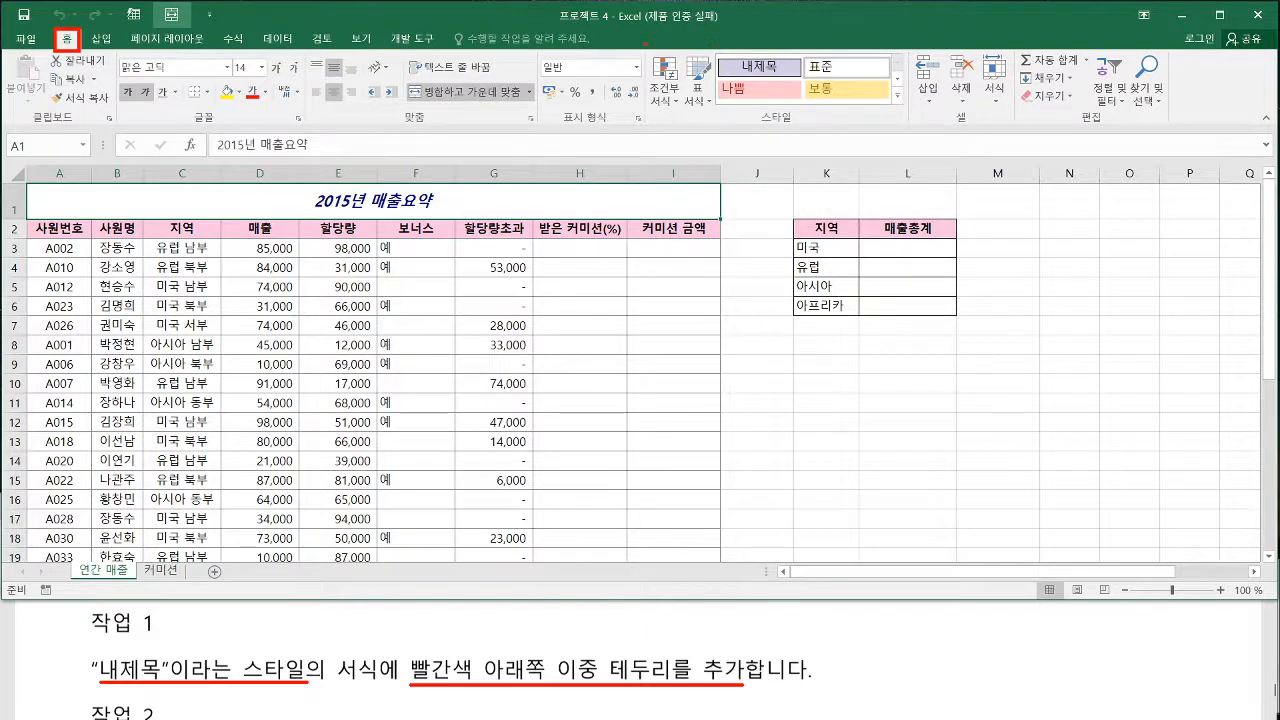
left_click_drag(645, 44, 910, 124)
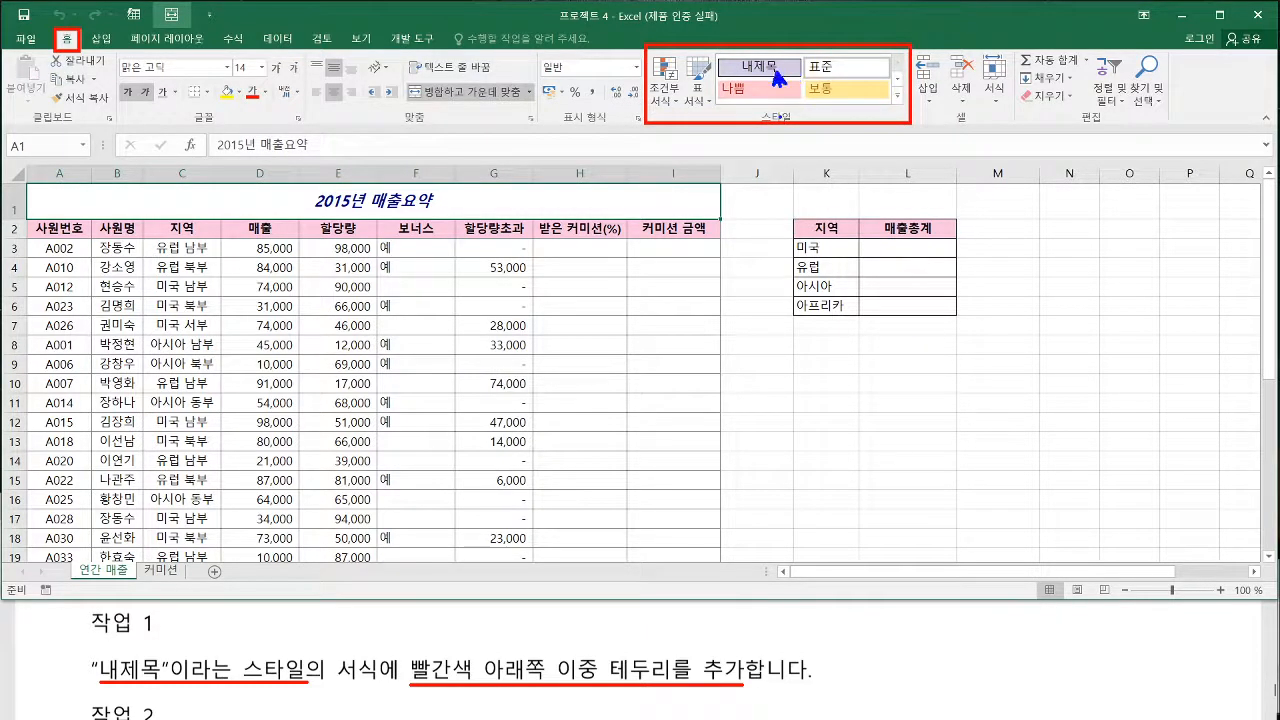
key("Escape")
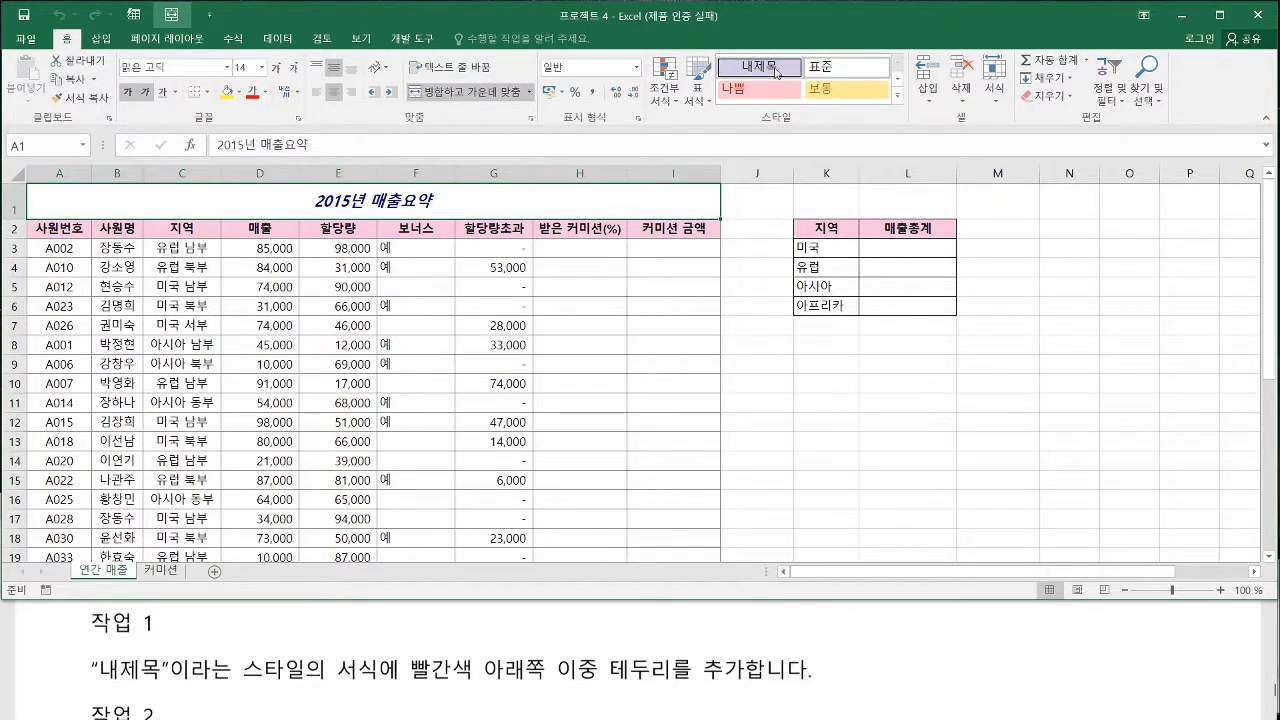
Modify the 내제목 cell style and open the border settings of its format
right_click(777, 73)
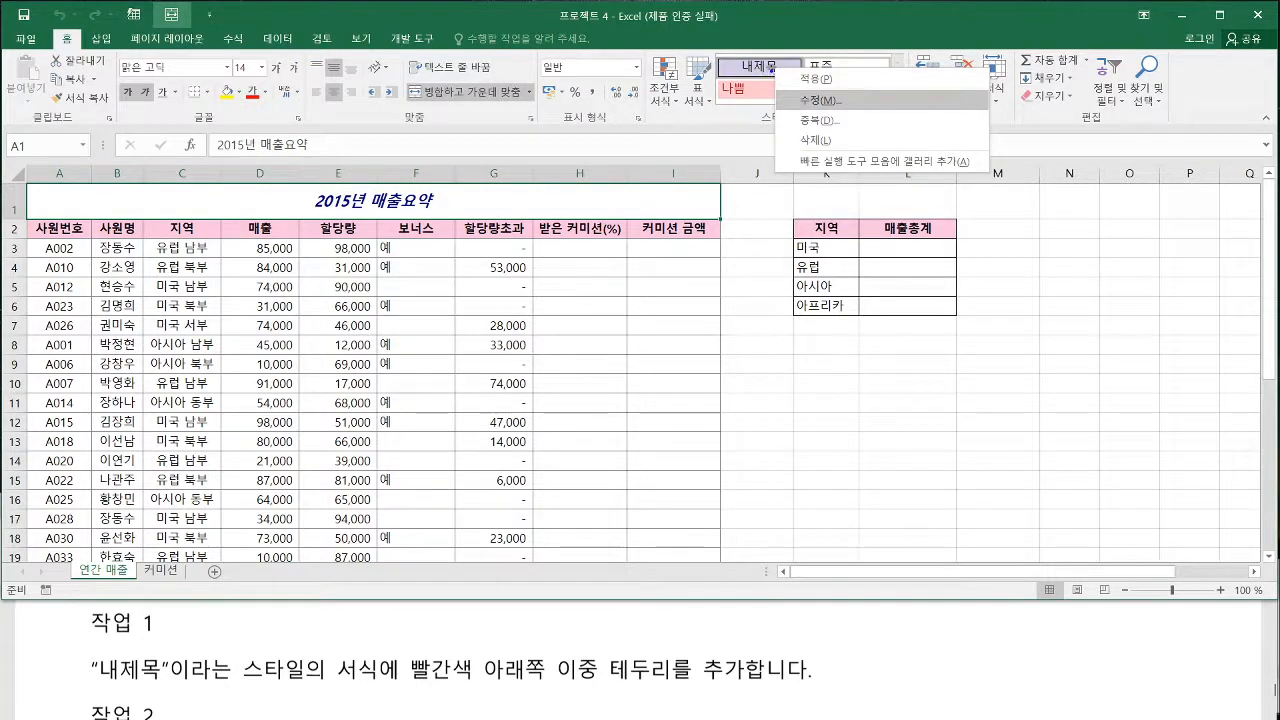
mouse_move(771, 68)
left_mouse_down()
mouse_move(763, 80)
mouse_move(838, 112)
left_mouse_up()
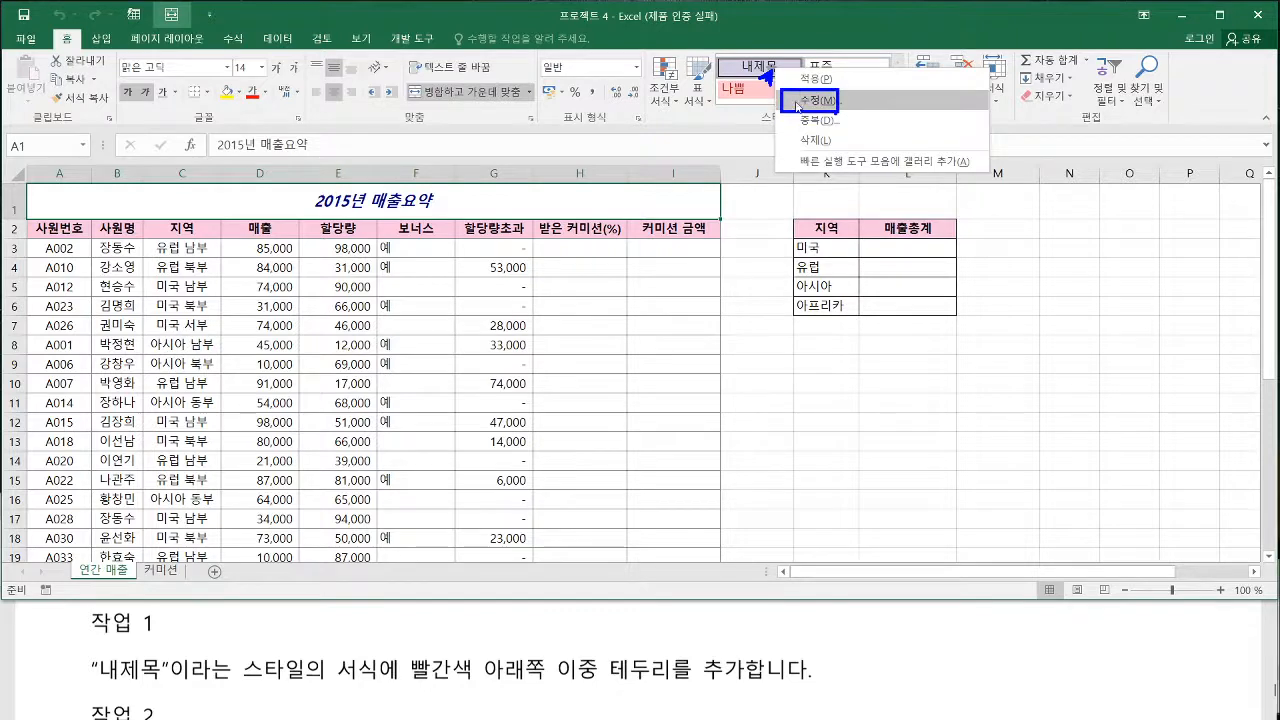
key("Escape")
right_click(776, 68)
left_click(810, 101)
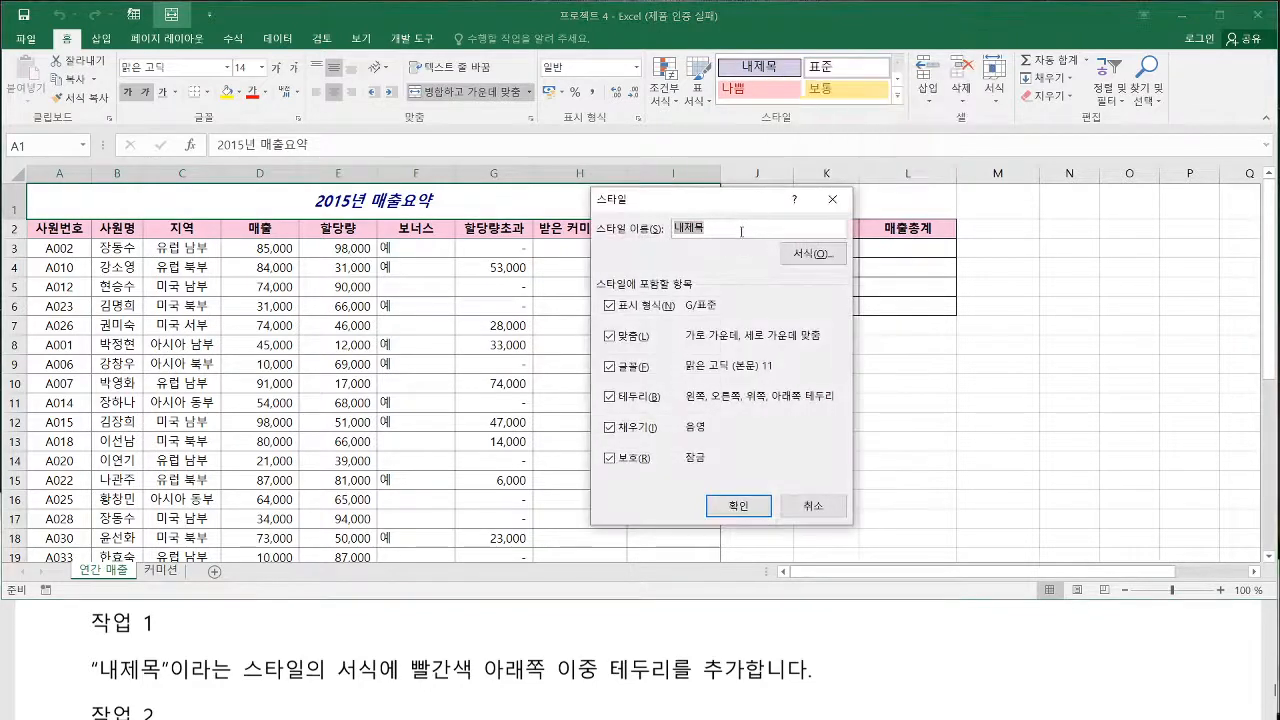
left_click(813, 255)
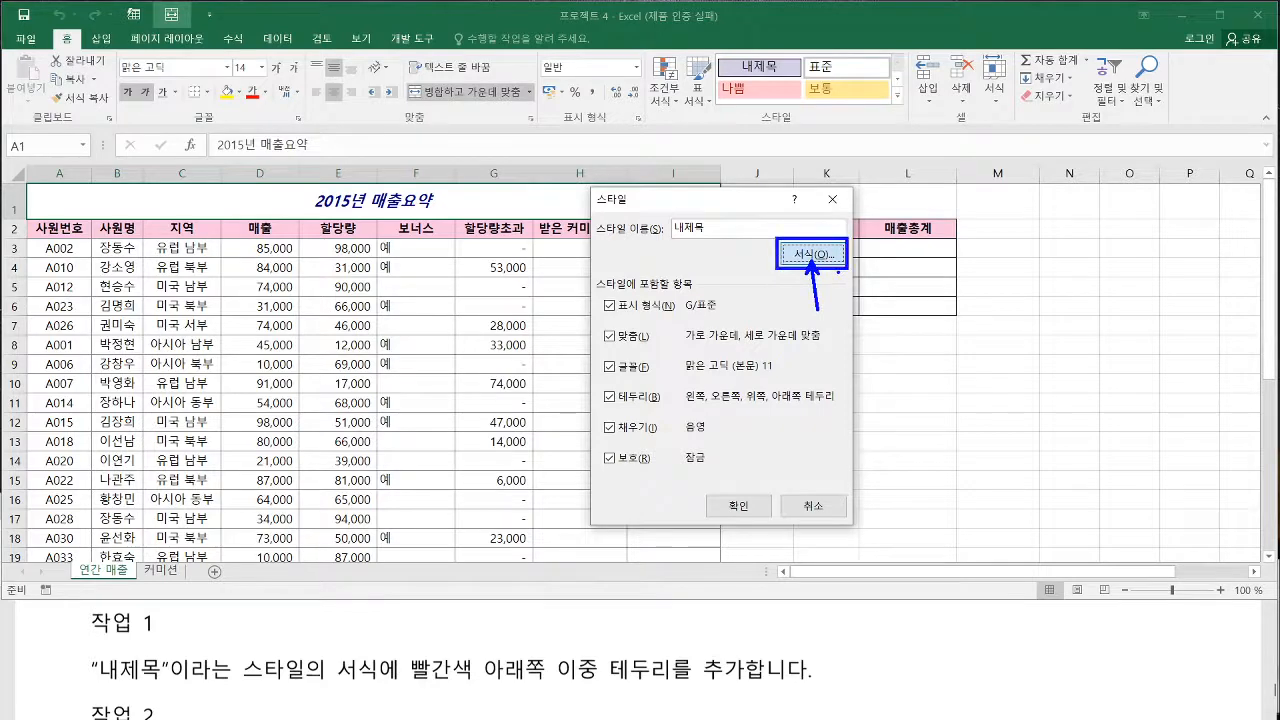
left_click(813, 255)
left_click_drag(753, 138, 388, 121)
left_click(310, 148)
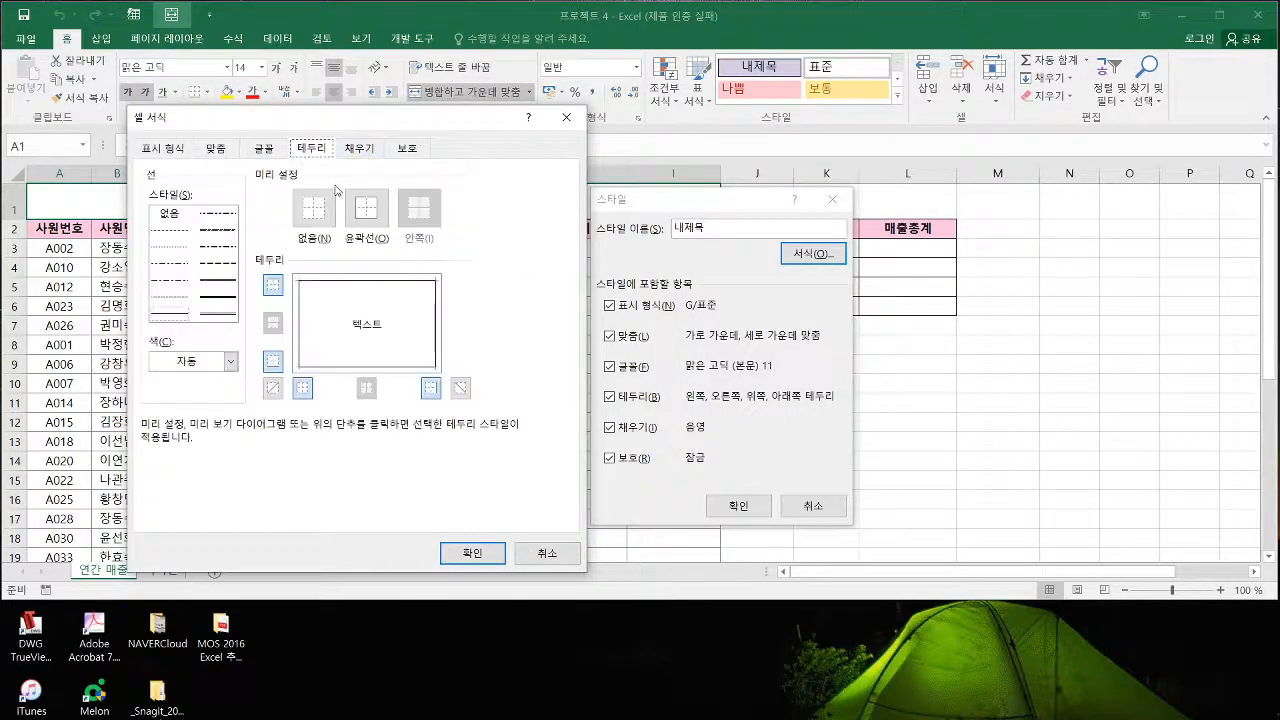
Choose the double line style for the 내제목 border, checking the 작업 1 requirement in the exam PDF
left_click(222, 317)
key("alt+Tab")
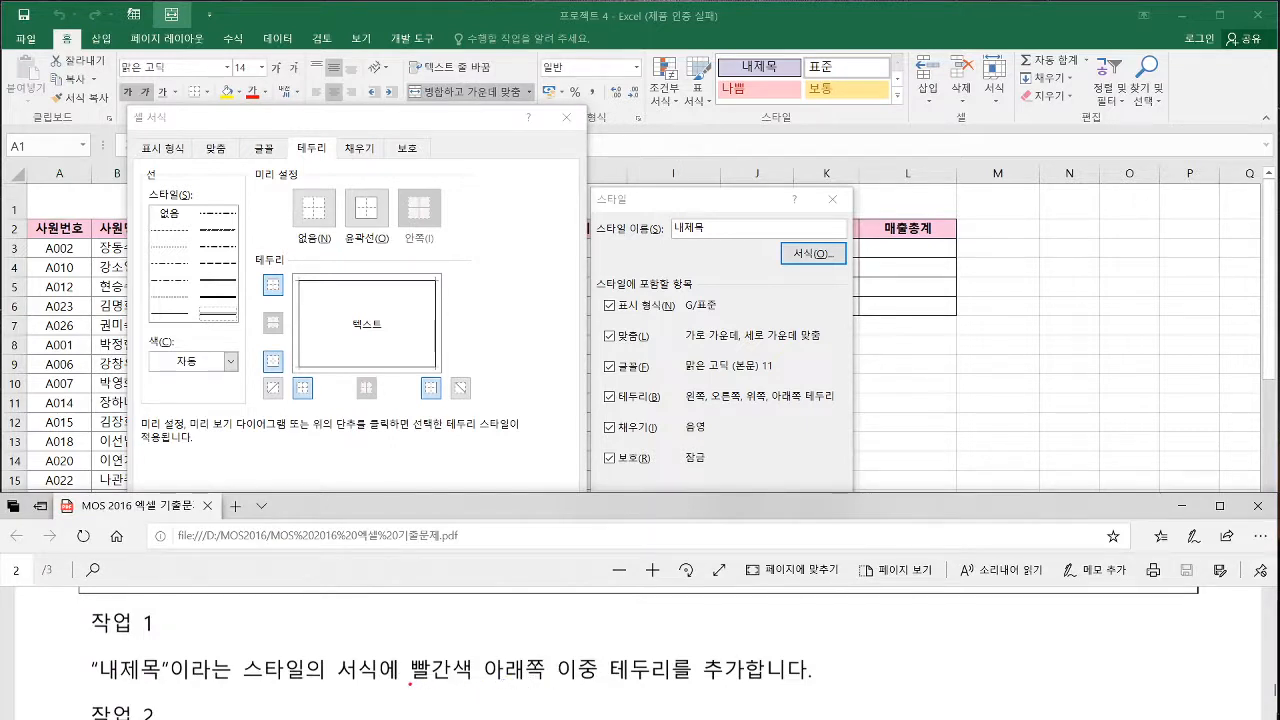
left_click_drag(410, 686, 748, 684)
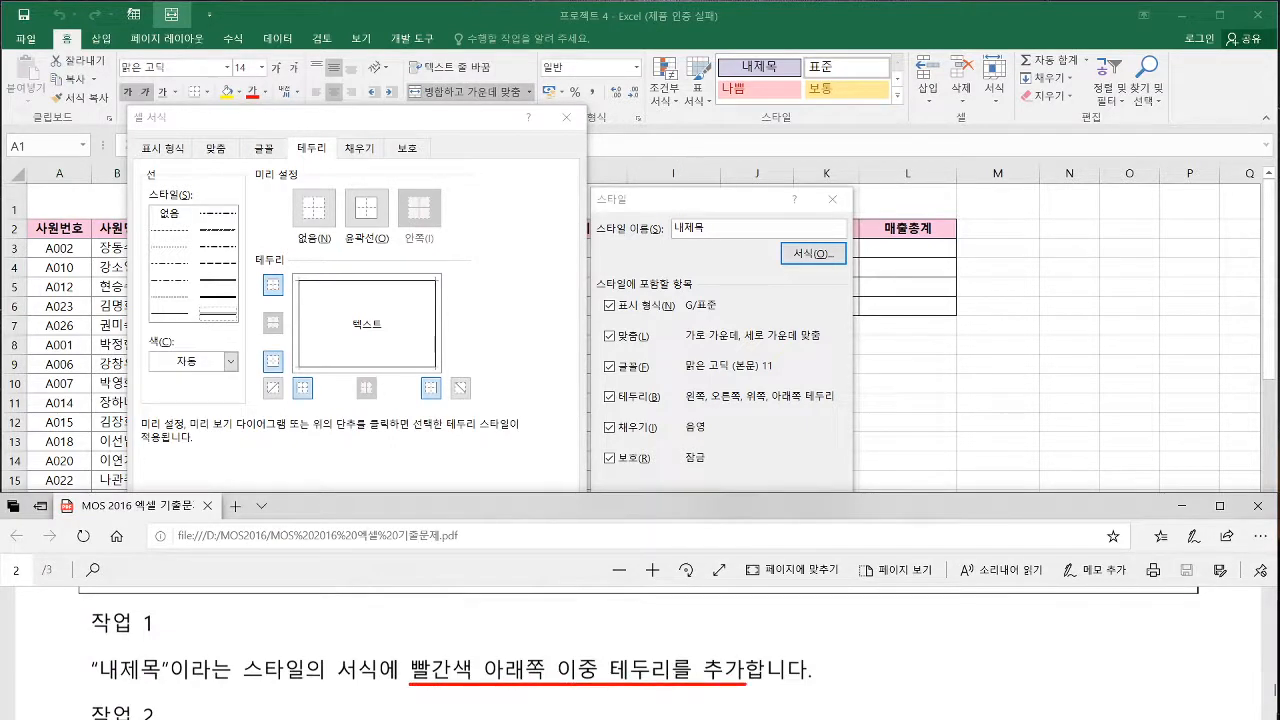
left_click_drag(199, 305, 240, 326)
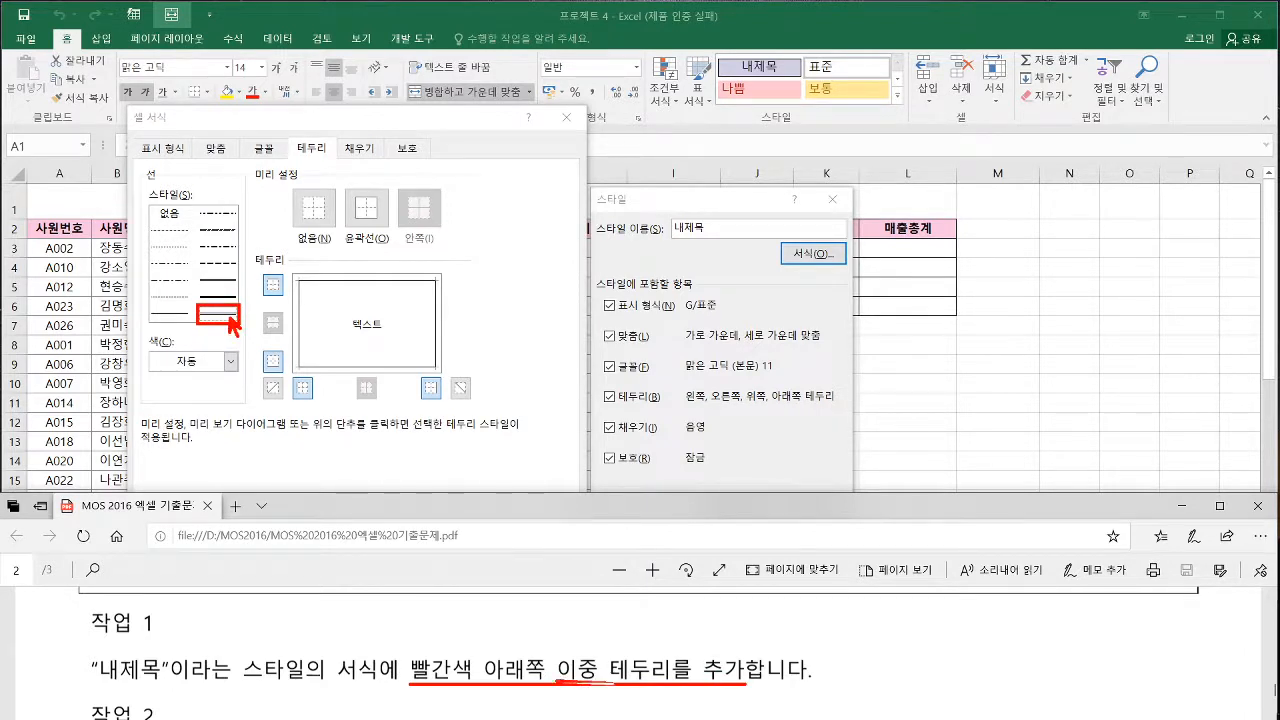
key("Escape")
Set the line colour to red, apply it to the bottom border, and save the 내제목 style
left_click(230, 361)
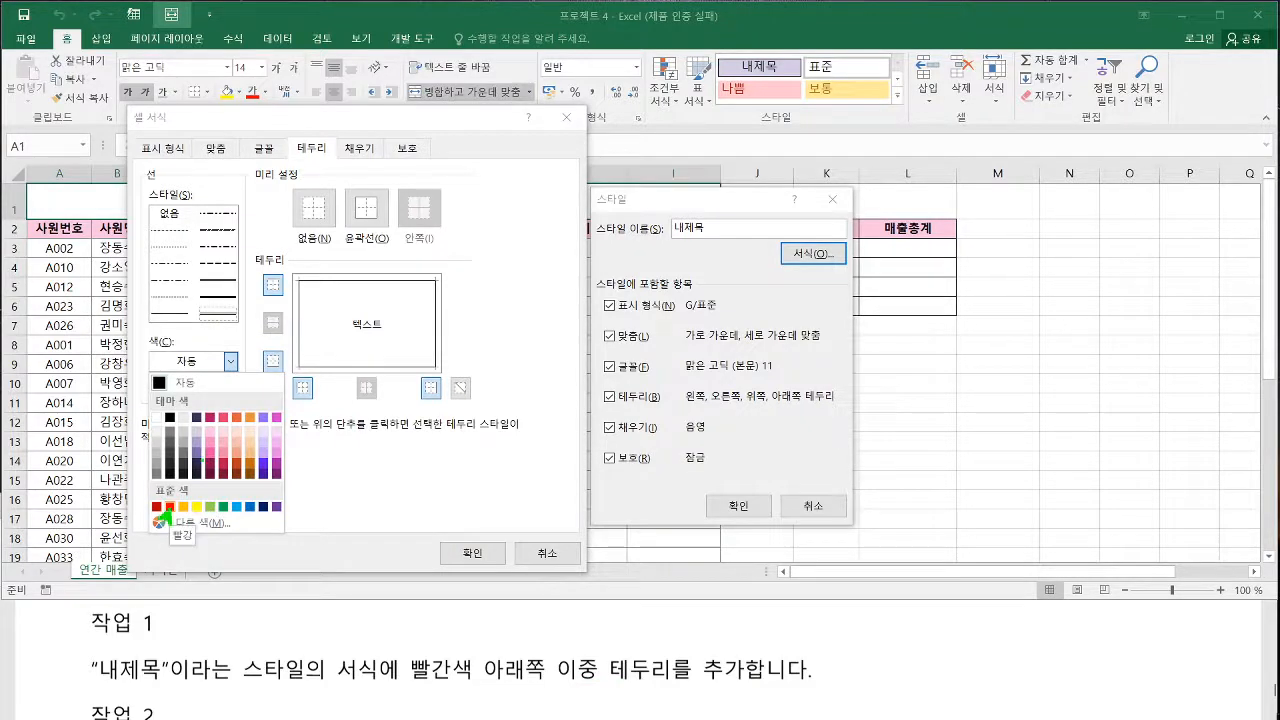
key("Escape")
left_click(231, 362)
left_click(170, 508)
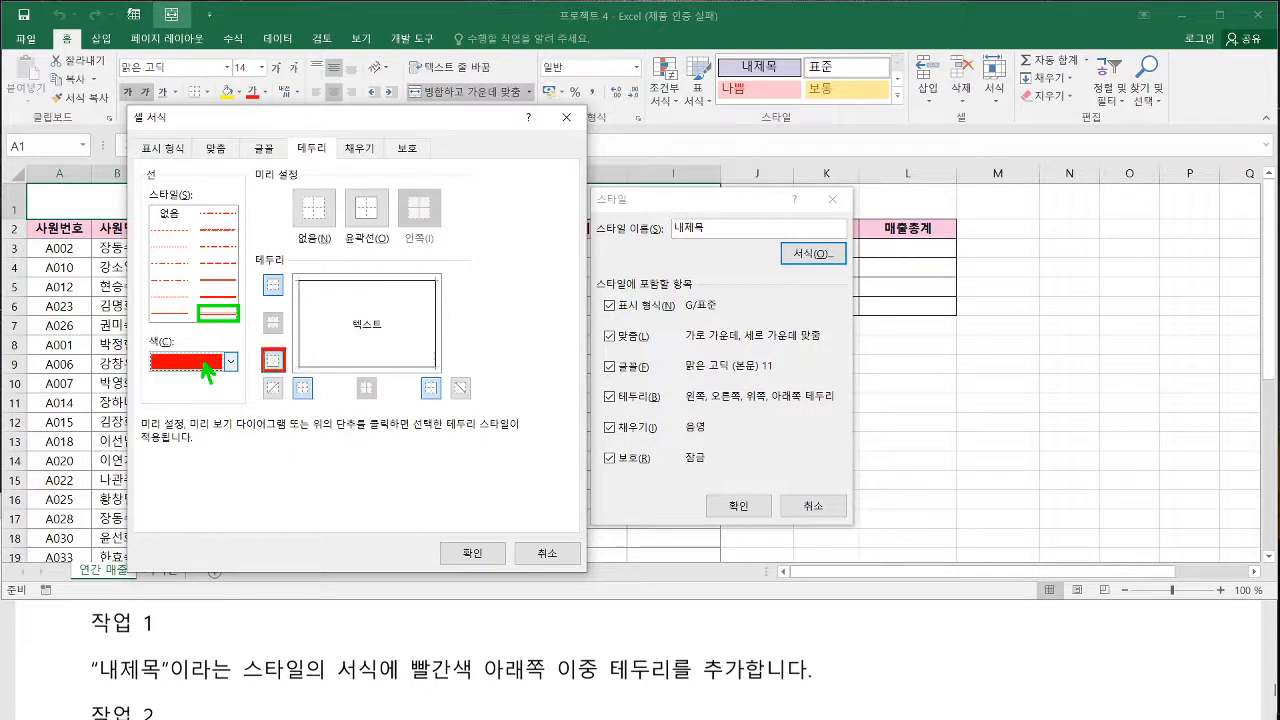
left_click(273, 360)
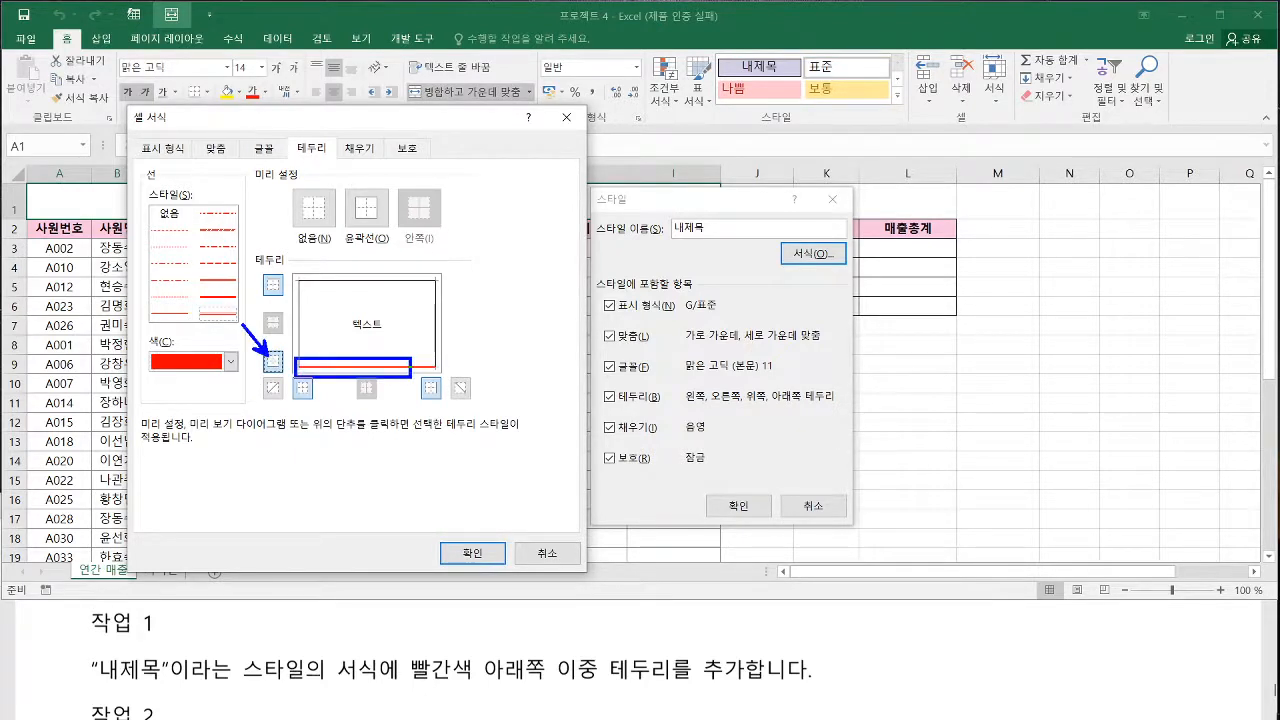
left_click(472, 553)
left_click(728, 507)
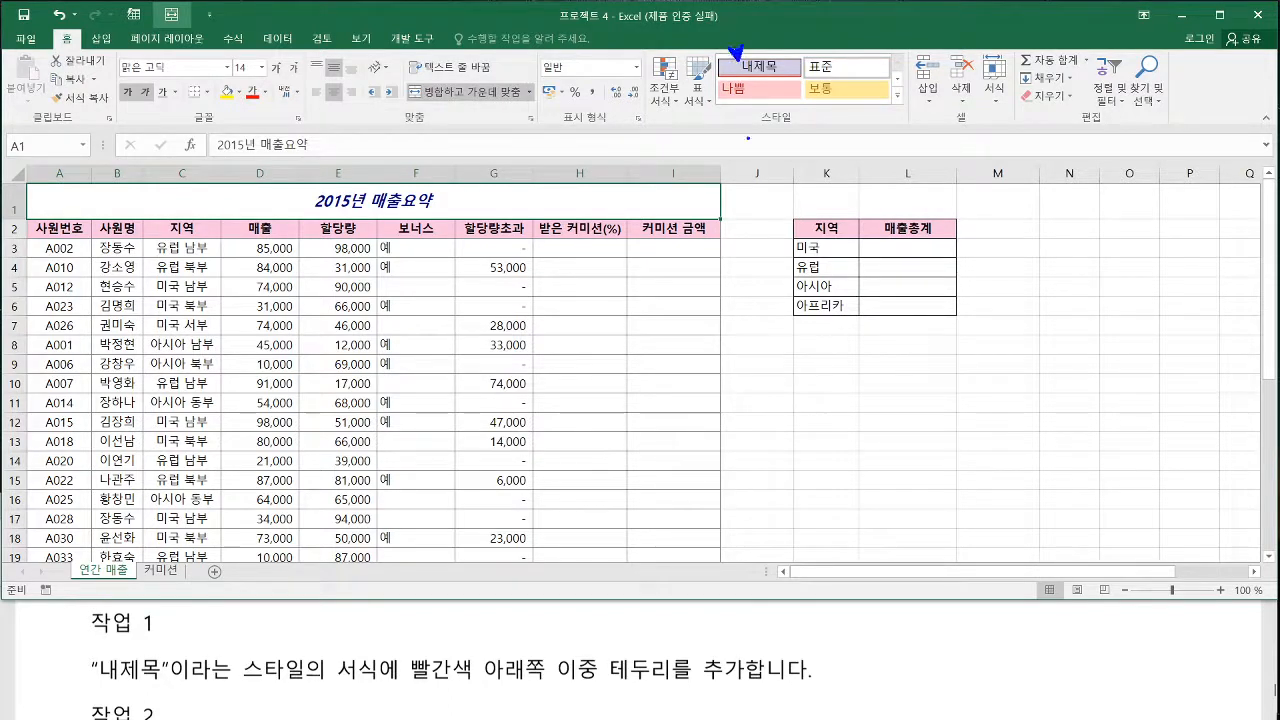
Read 작업 2 of 프로젝트 4 in the exam PDF and return to the workbook
left_click(456, 686)
scroll(462, 650, "down", 2)
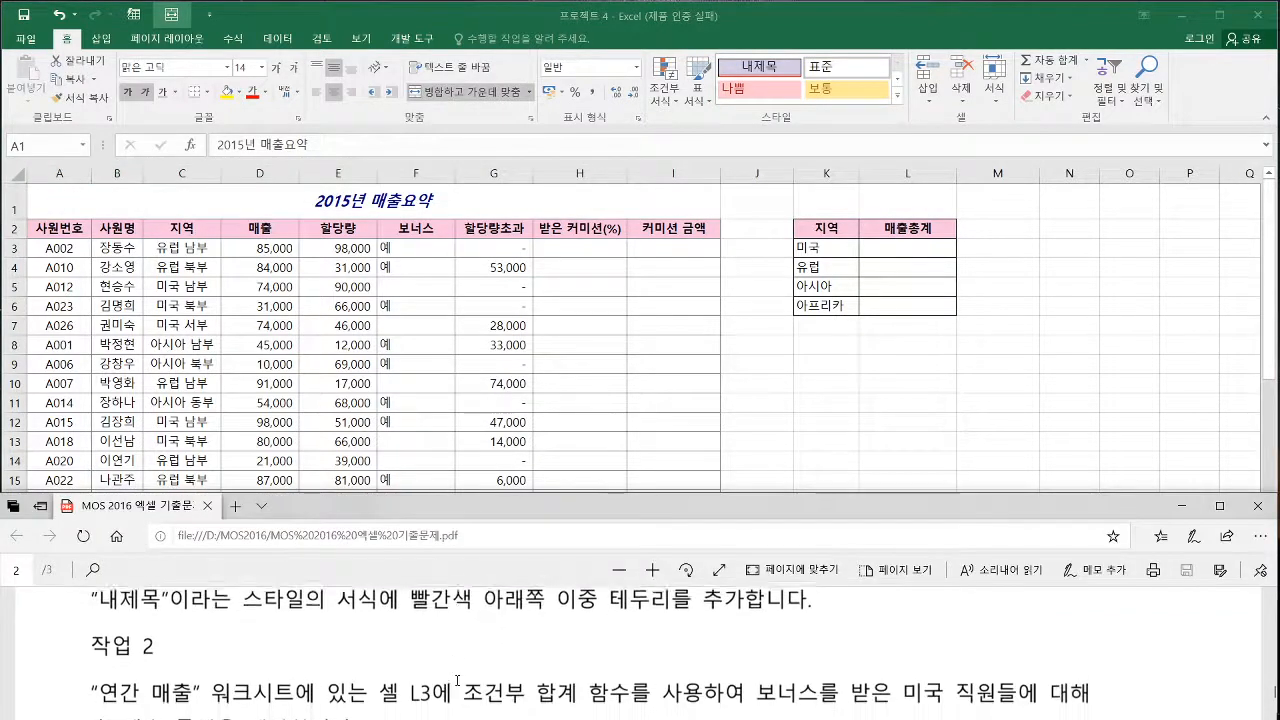
left_click(578, 391)
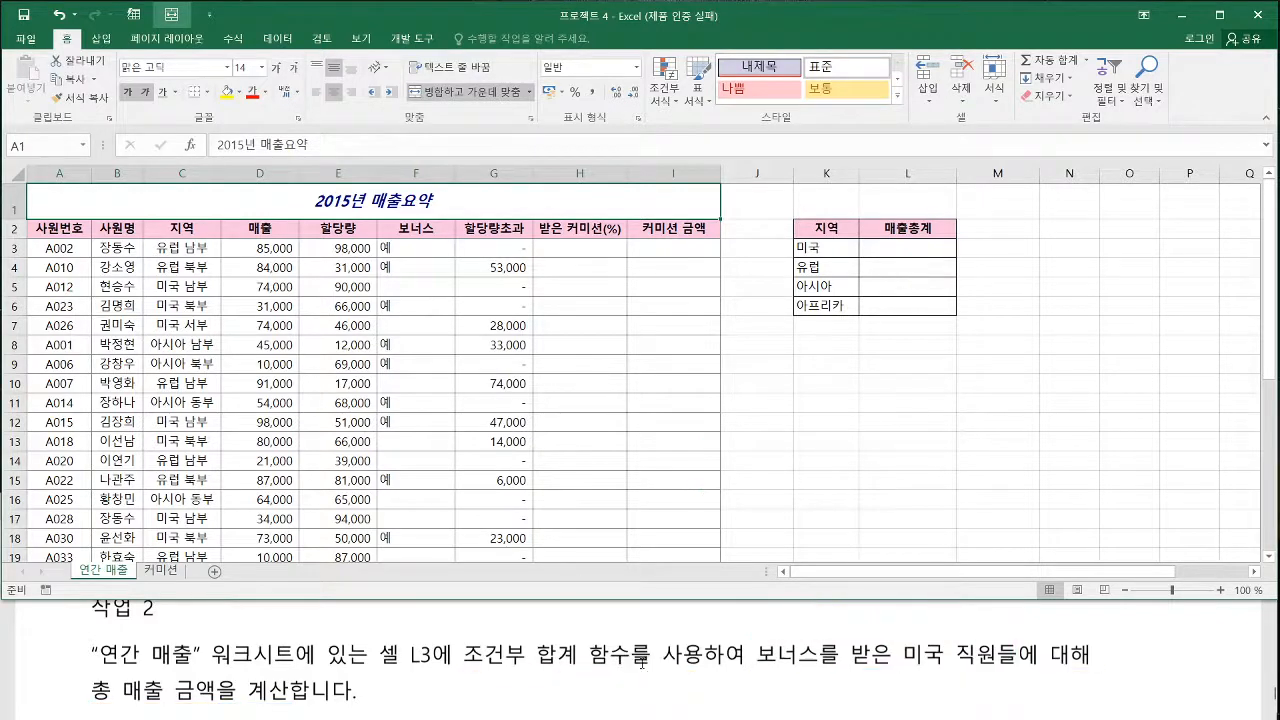
Review the SUMIFS syntax in the Notepad class notes, comparing its calculation range and condition arguments with SUMIF
left_click(150, 718)
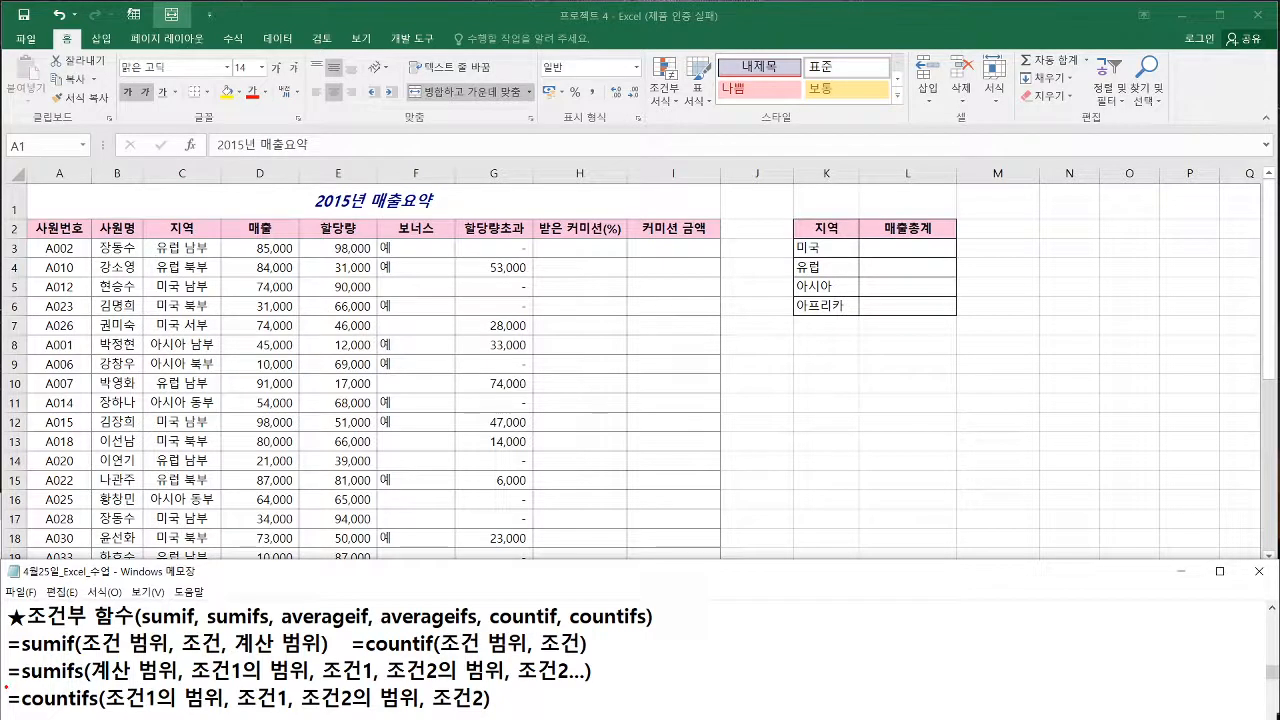
left_click_drag(6, 686, 604, 686)
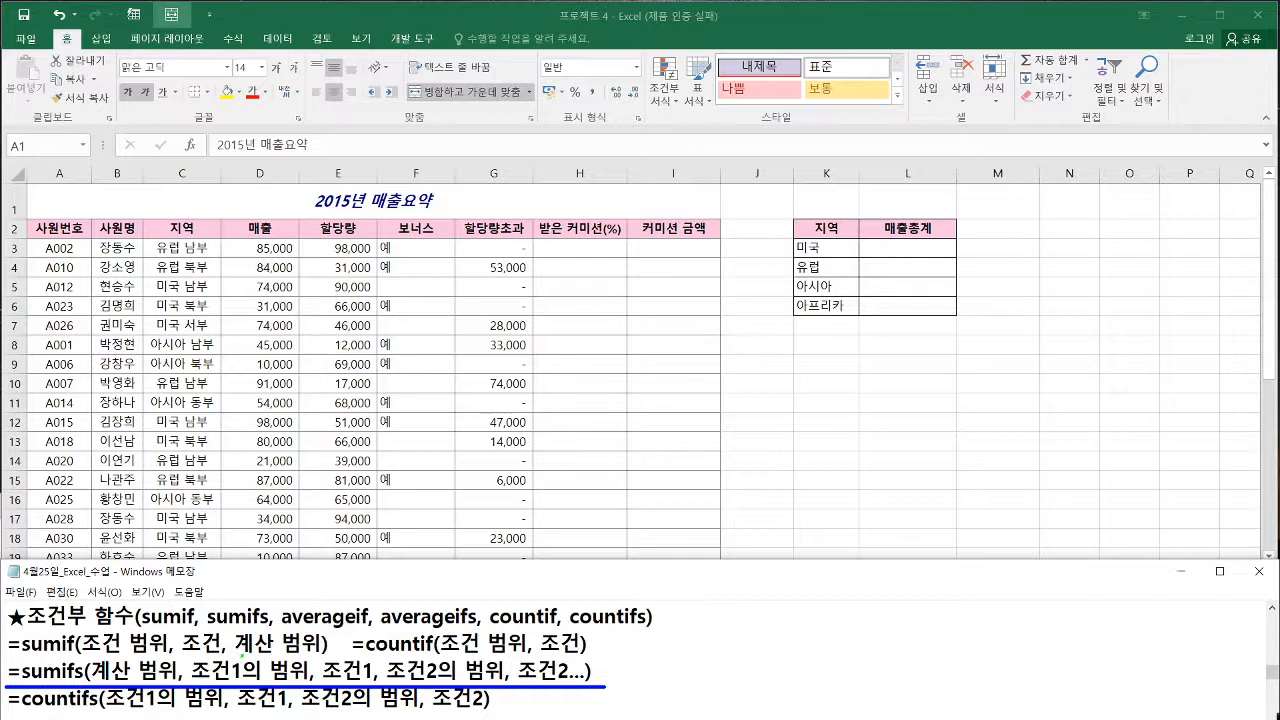
left_click_drag(97, 685, 176, 685)
left_click_drag(237, 655, 322, 655)
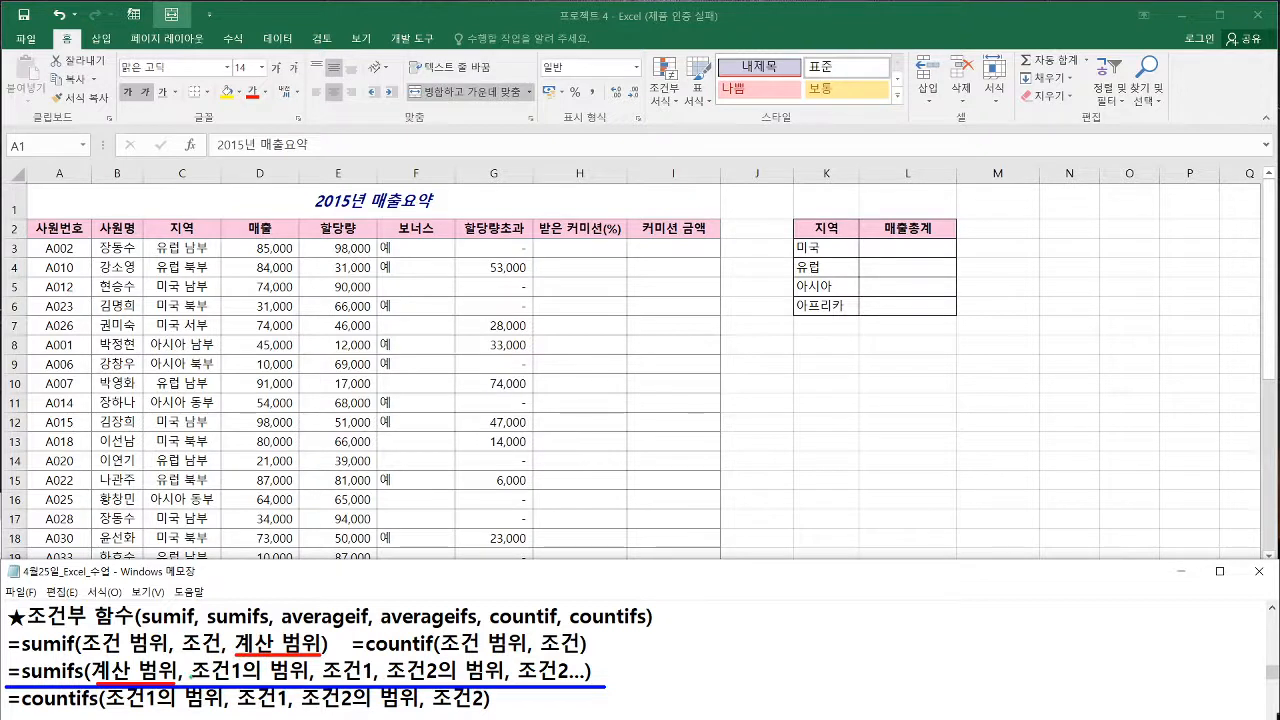
left_click_drag(193, 685, 588, 685)
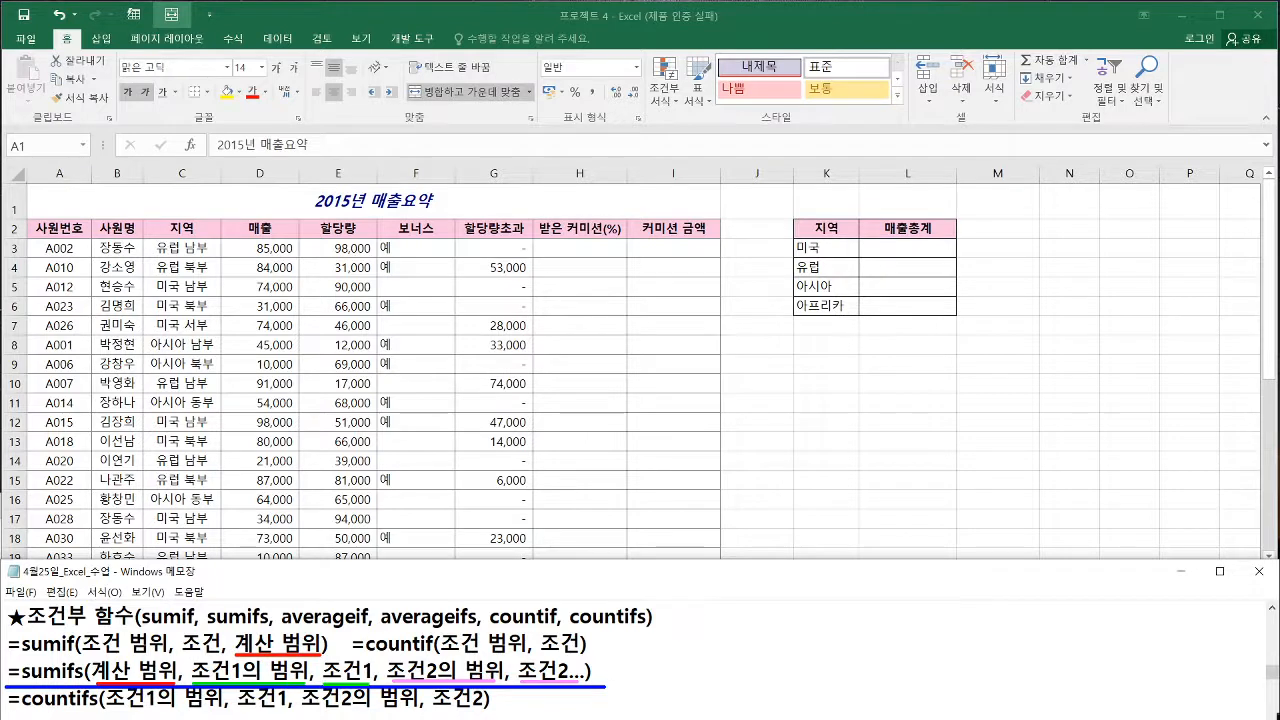
key("Escape")
Start a SUMIFS formula in cell L3 of the 연간 매출 sheet and open its function arguments, uncovering the sales data
left_click(903, 249)
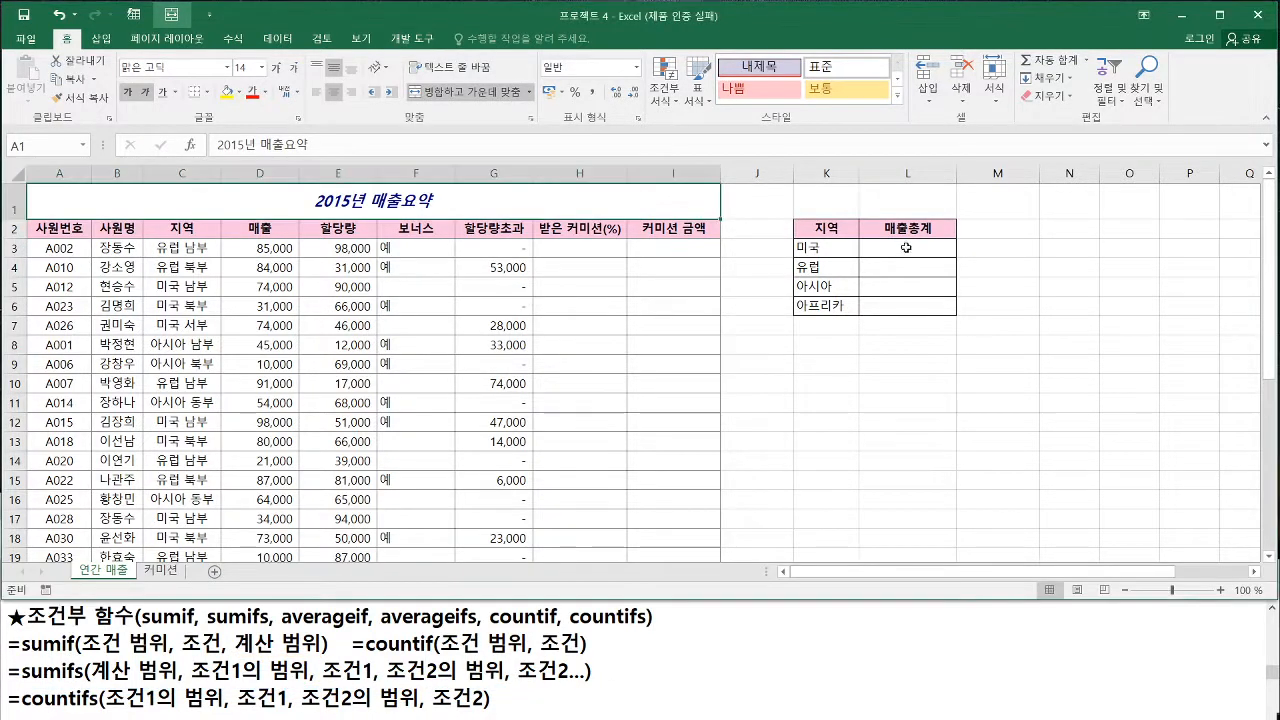
left_click(905, 247)
type("=")
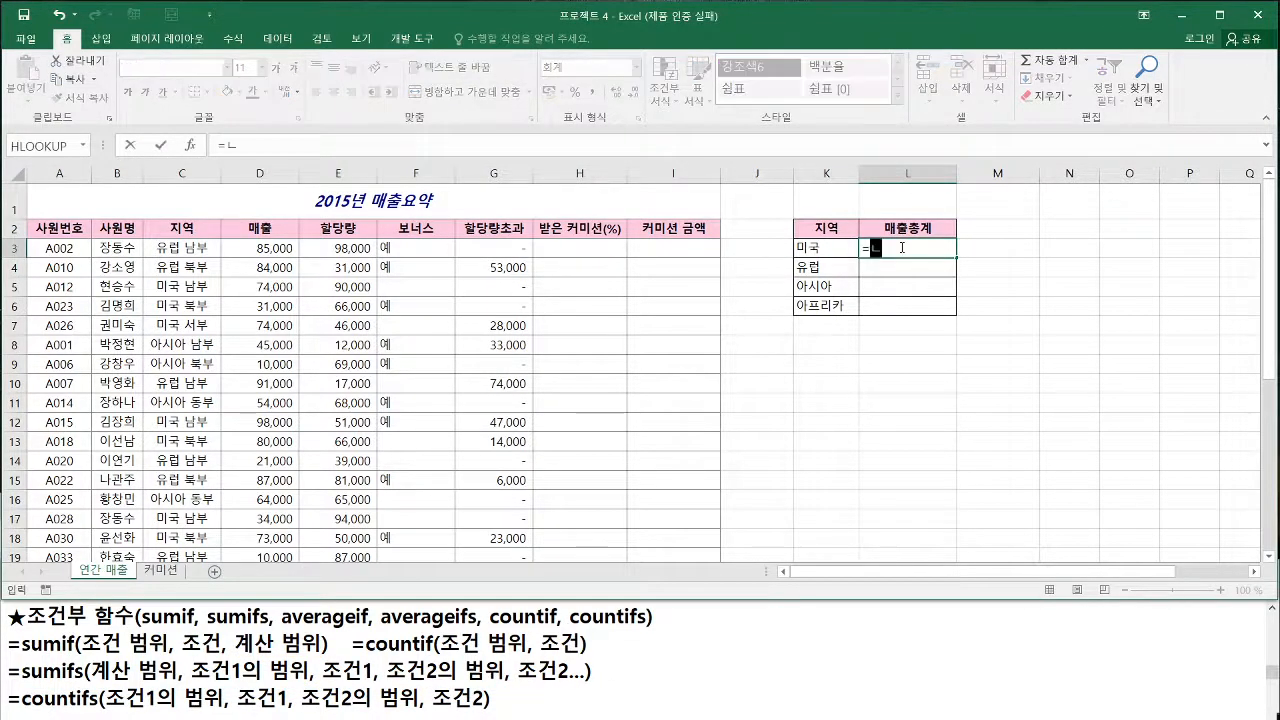
type("sumi")
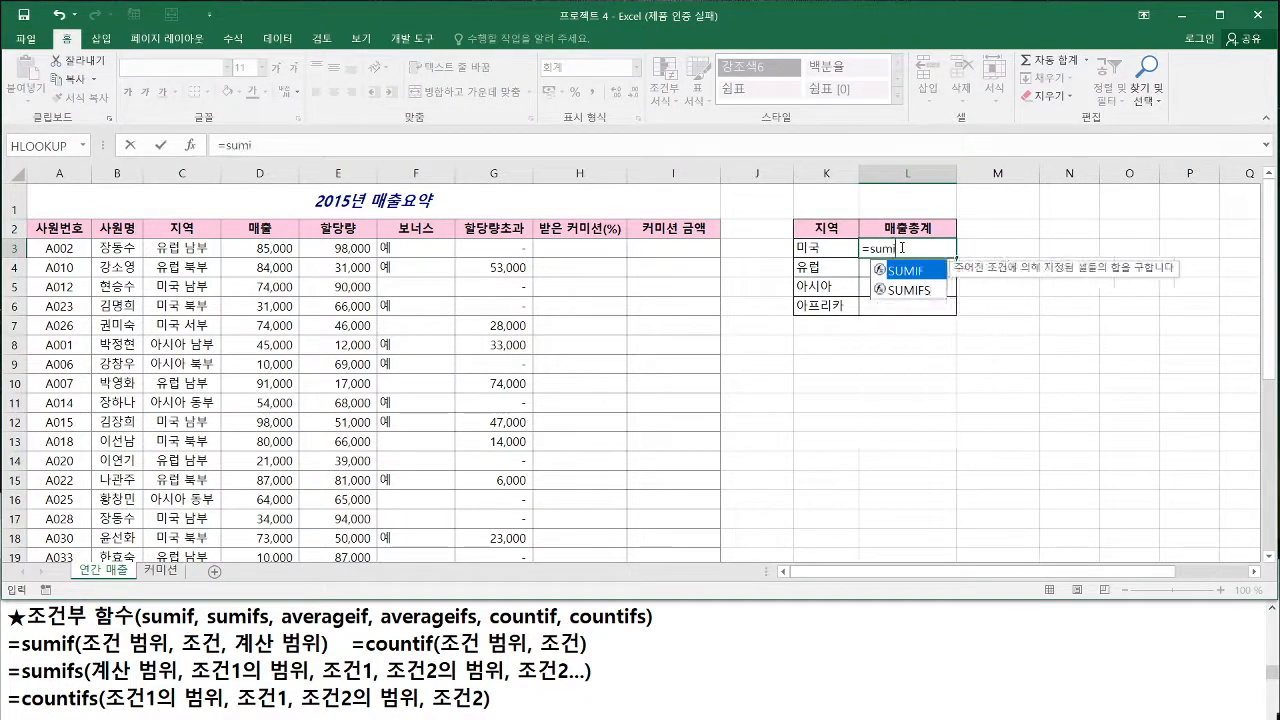
left_click(910, 291)
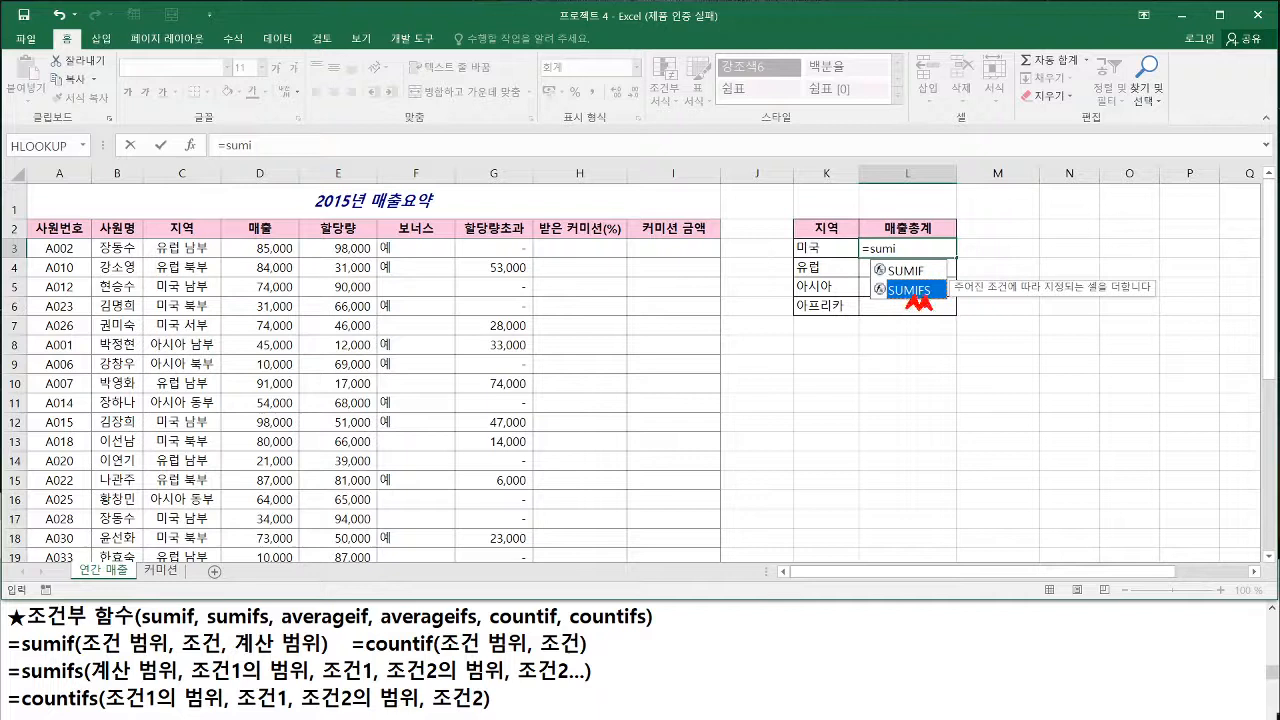
double_click(910, 291)
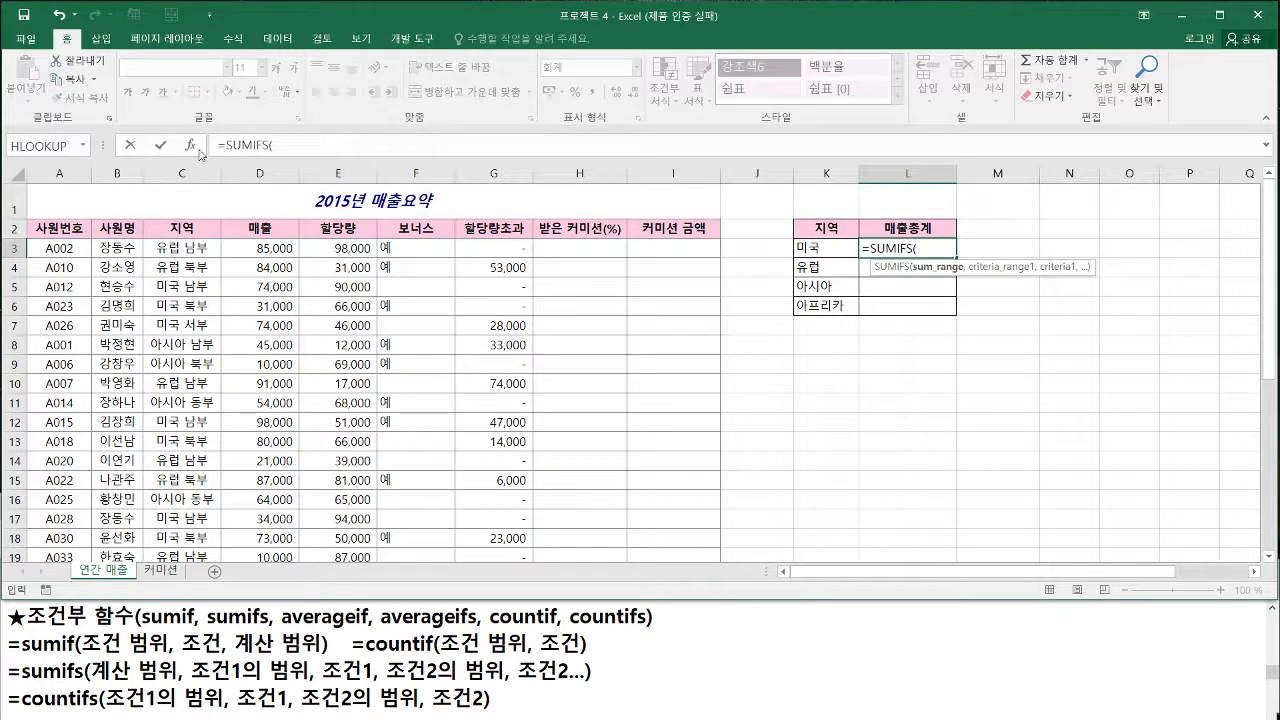
key("shift+F3")
left_click_drag(521, 211, 684, 299)
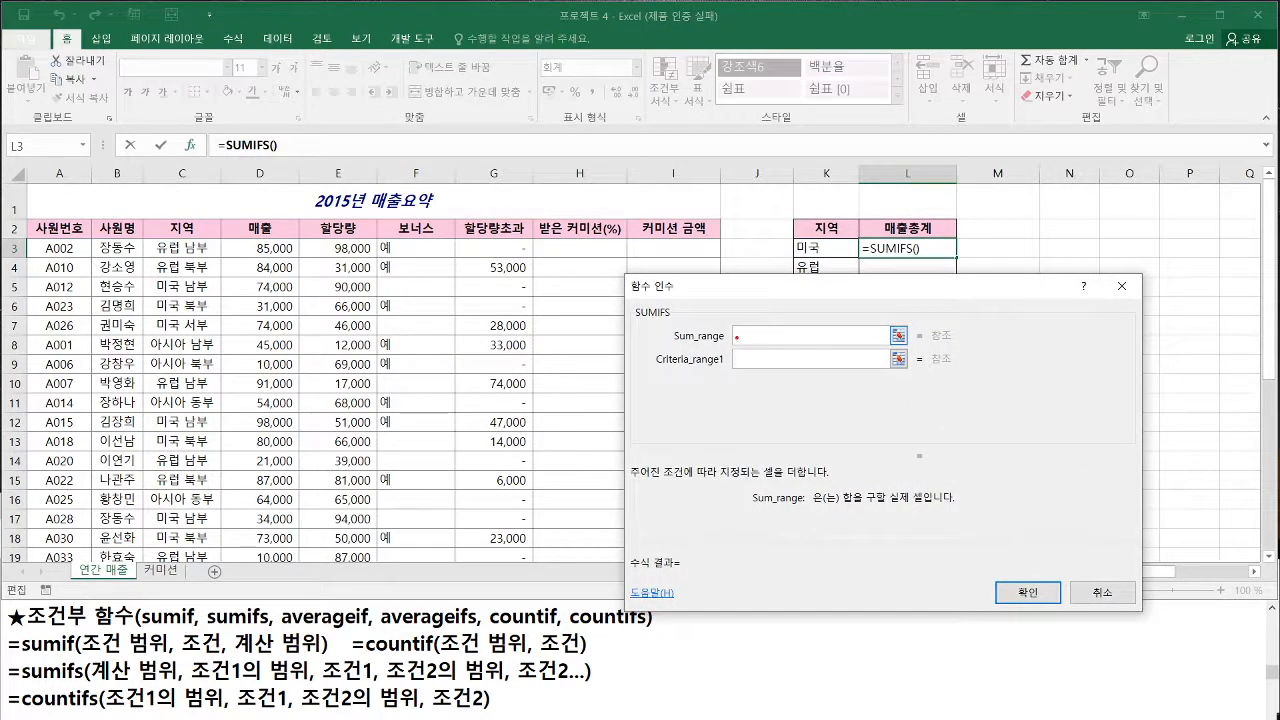
Set Sum_range to the 매출 column data from D3 down to D35, the named range 상기목표
left_click_drag(95, 682, 174, 681)
mouse_move(222, 234)
left_mouse_down()
mouse_move(300, 470)
mouse_move(298, 565)
left_mouse_up()
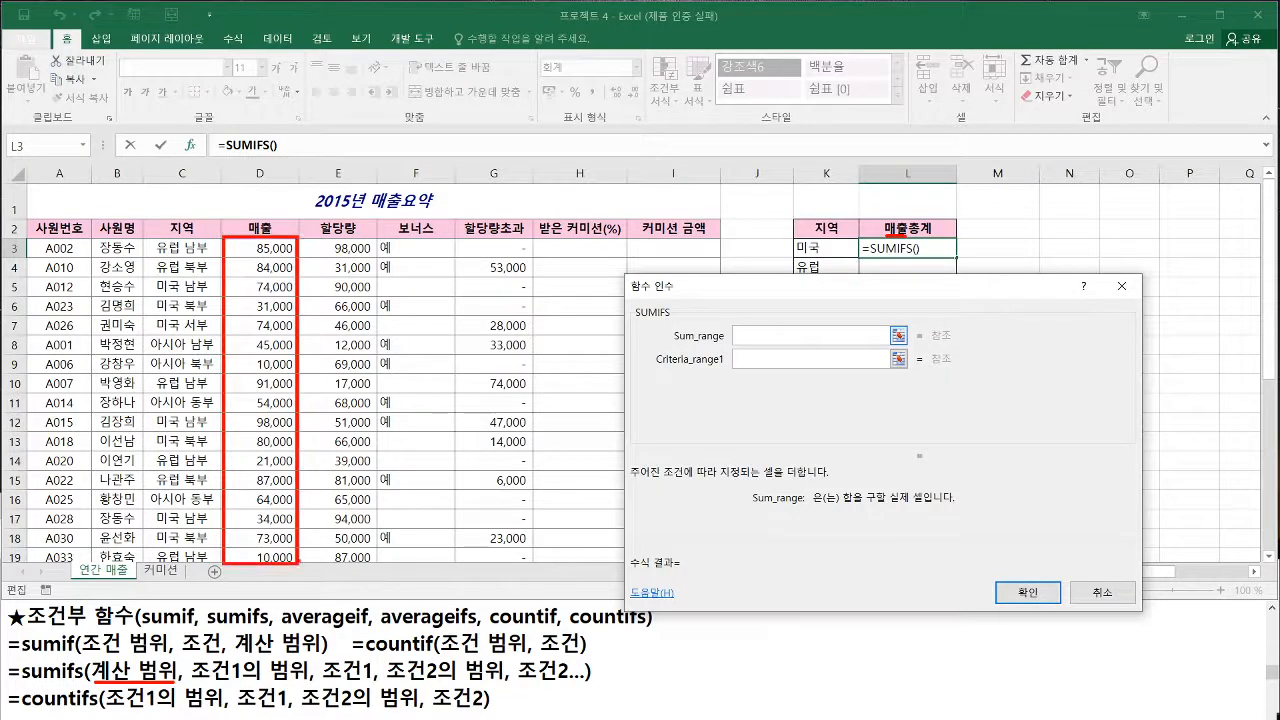
key("Escape")
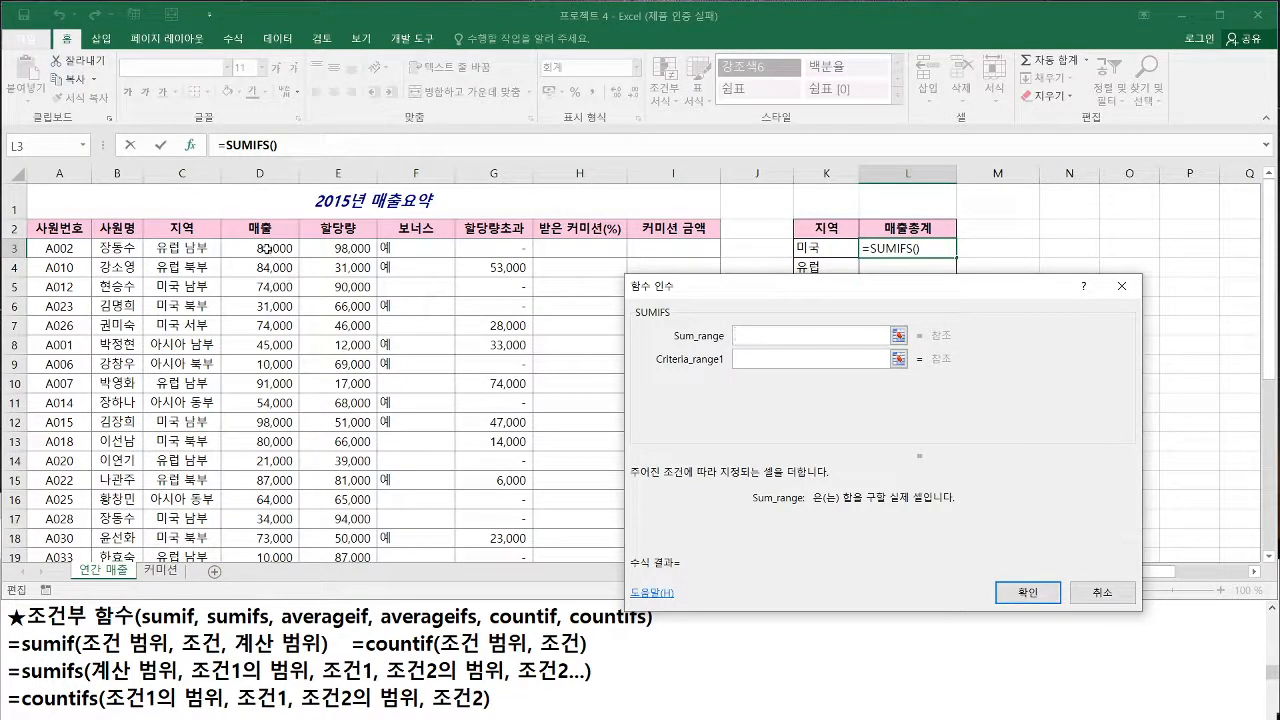
left_click(268, 248)
key("ctrl+shift+Down")
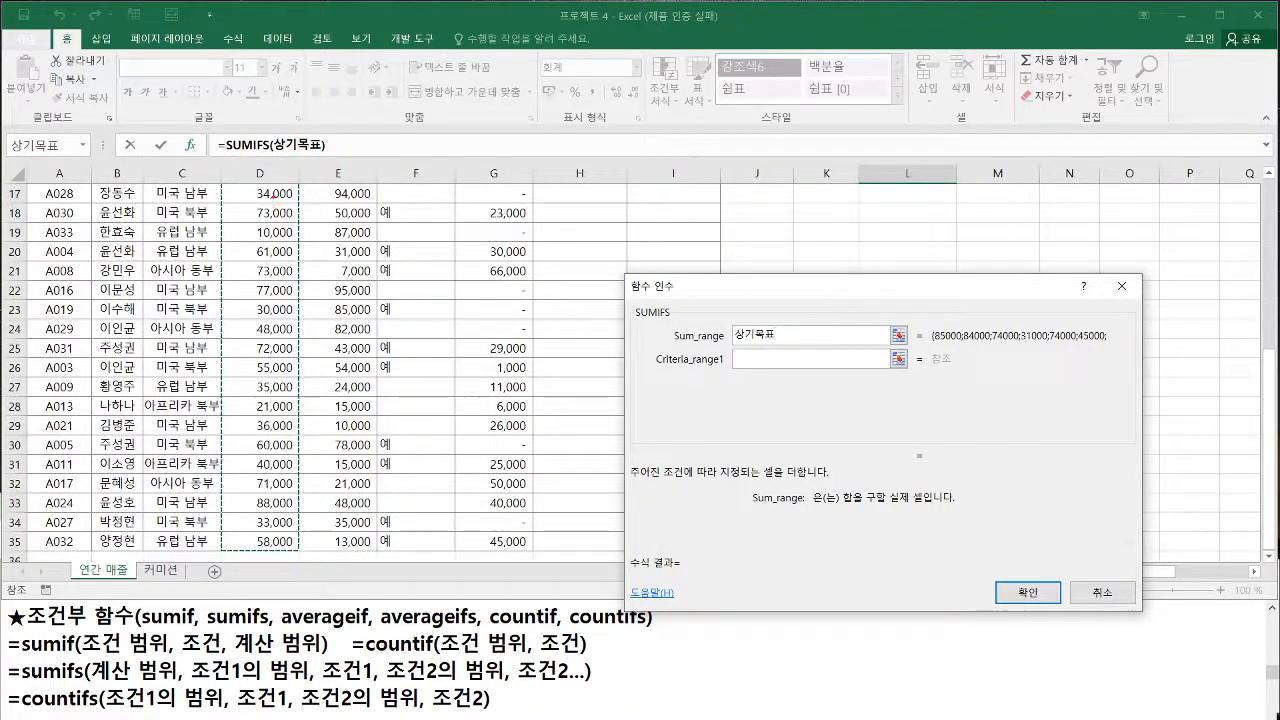
Examine how the range name 상기목표 in Sum_range corresponds to the selected 매출 column data
left_click_drag(272, 194, 268, 540)
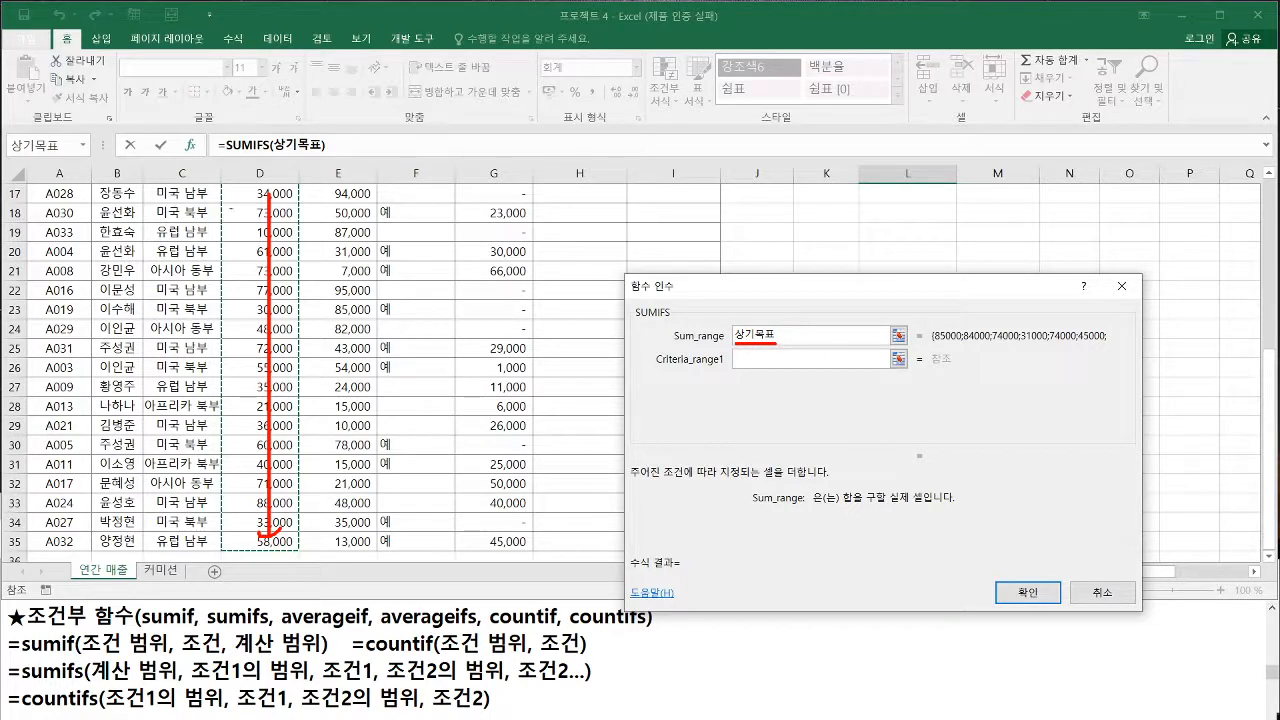
mouse_move(226, 180)
left_mouse_down()
mouse_move(316, 500)
mouse_move(295, 550)
left_mouse_up()
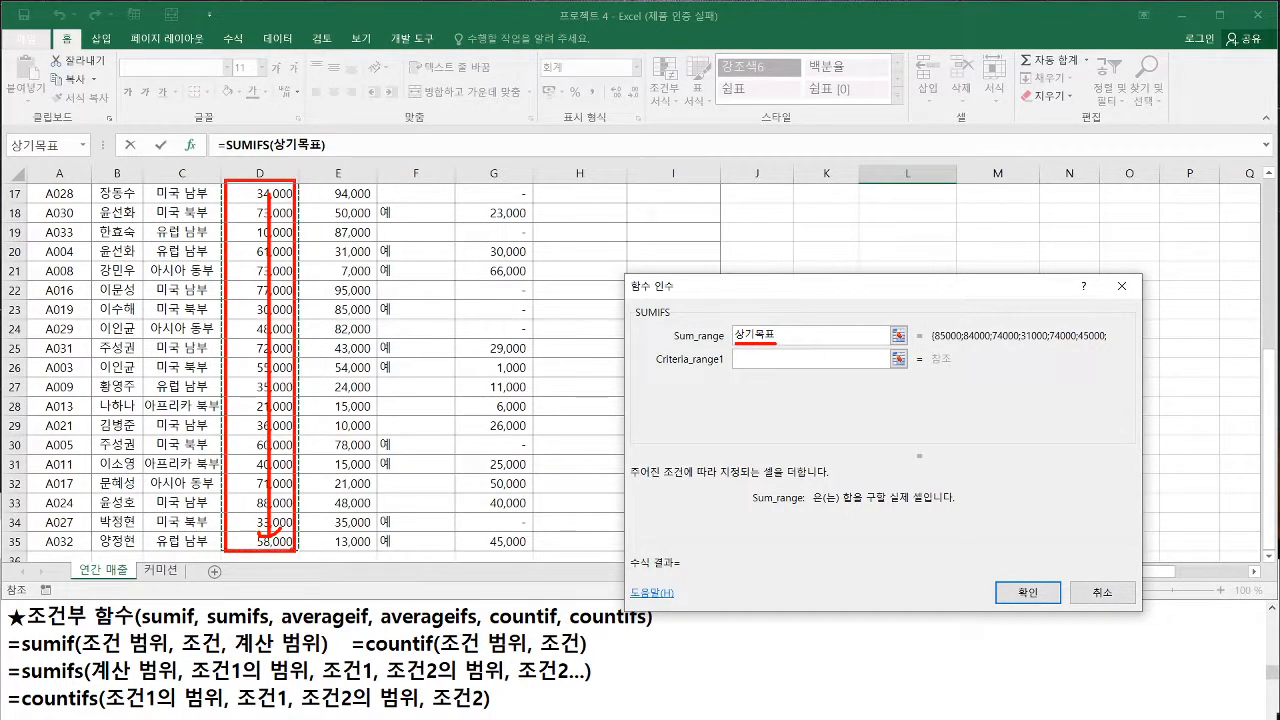
key("Escape")
left_click_drag(1272, 380, 1273, 355)
key("ctrl+2")
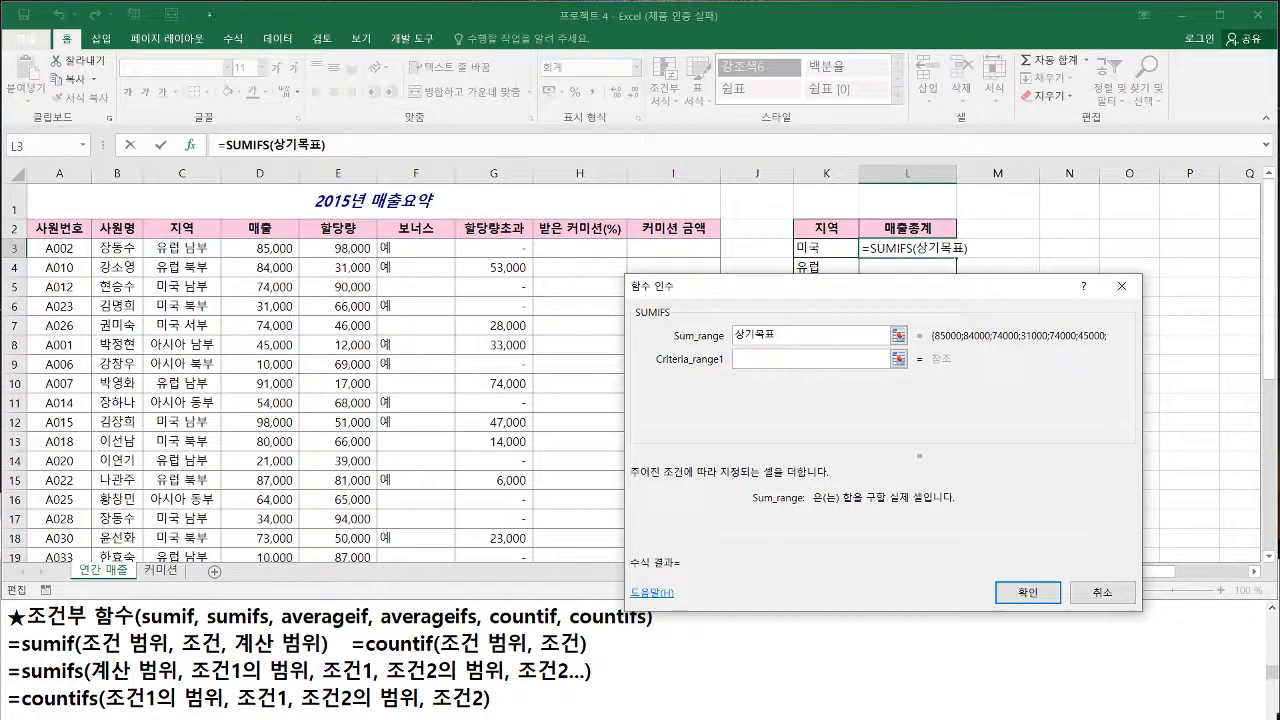
left_click_drag(220, 238, 300, 566)
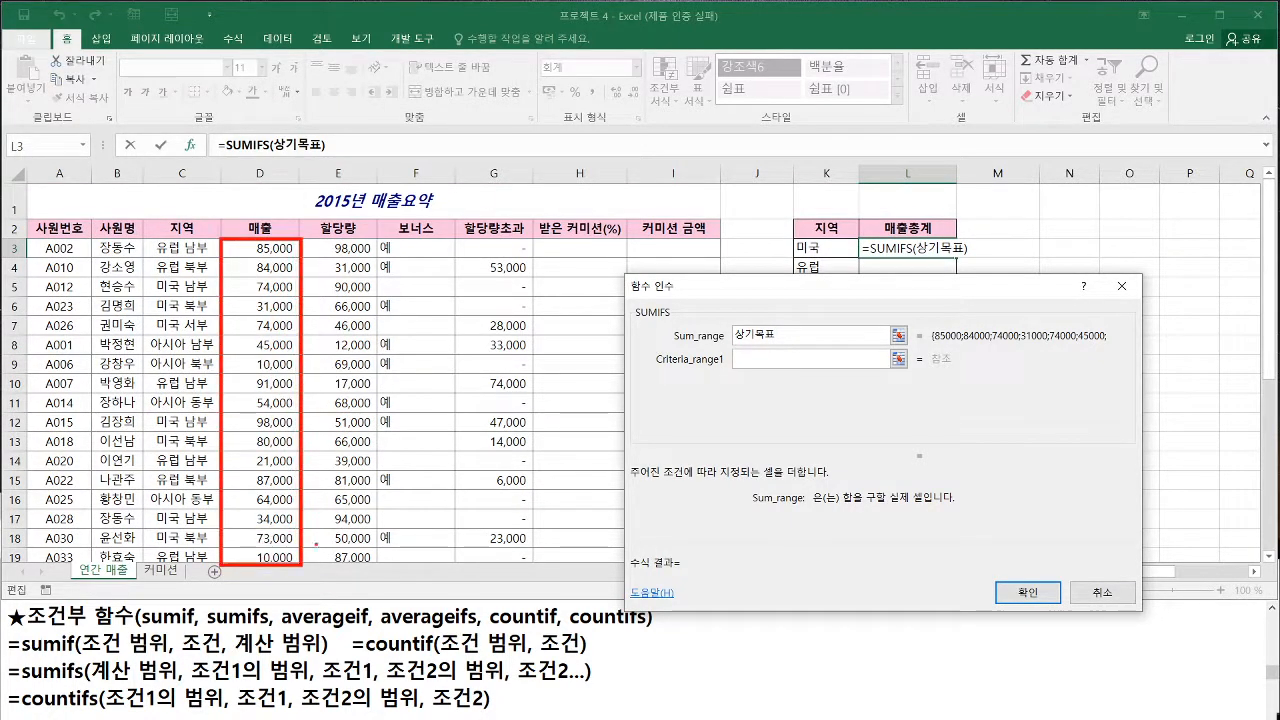
left_click_drag(733, 344, 784, 344)
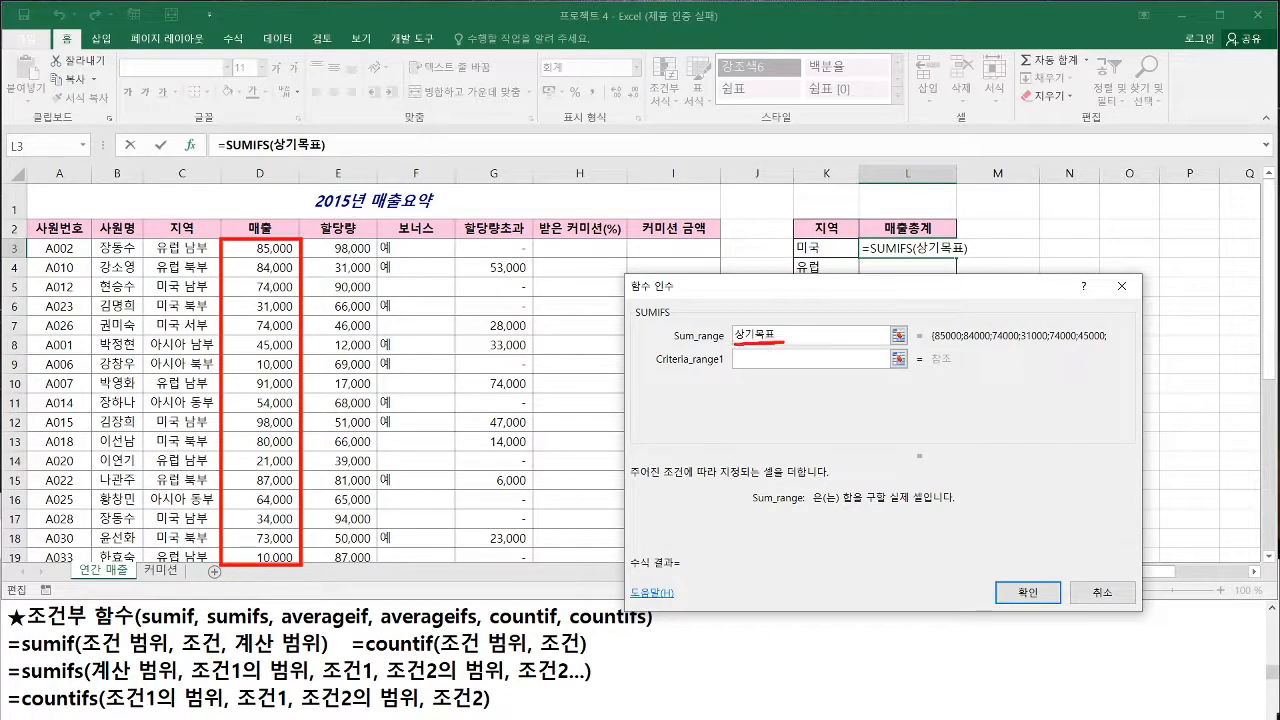
left_click_drag(266, 254, 267, 547)
mouse_move(254, 530)
left_mouse_down()
mouse_move(267, 547)
mouse_move(283, 529)
left_mouse_up()
key("Escape")
Move to the Criteria_range1 argument and examine how the 매출 and 보너스 columns correspond to Sum_range and Criteria_range1
scroll(757, 217, "down", 1)
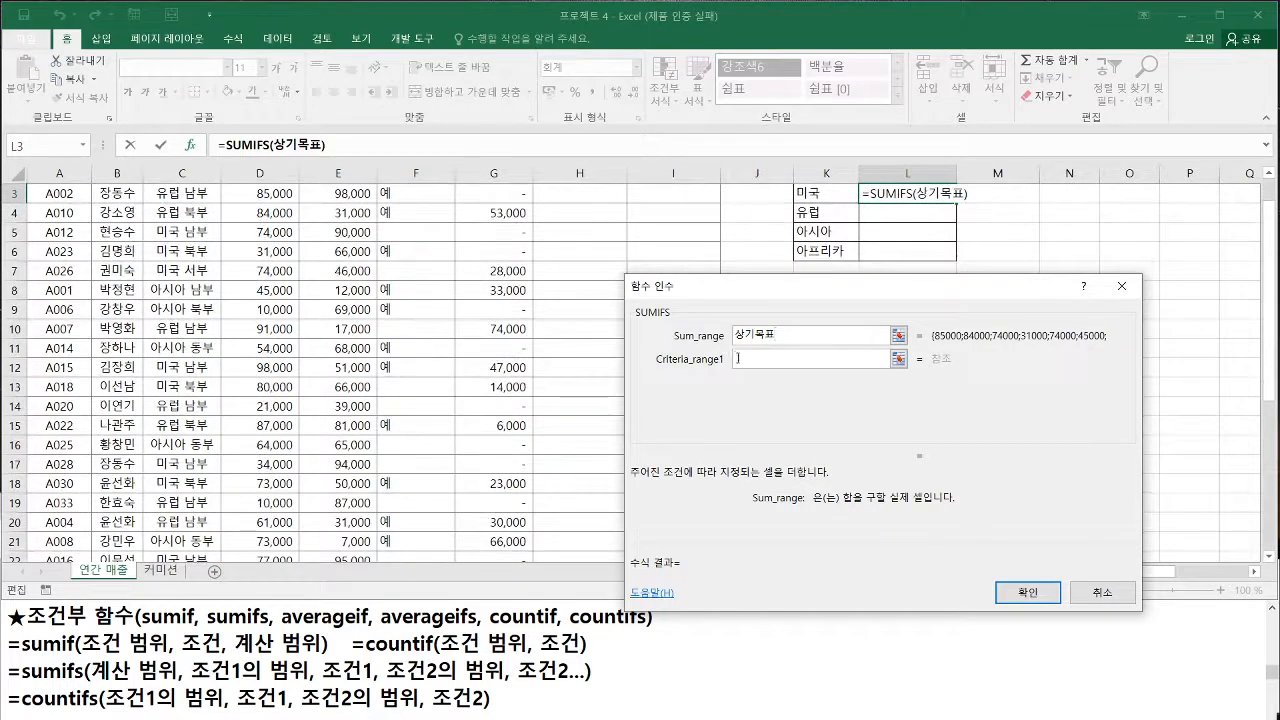
left_click(742, 360)
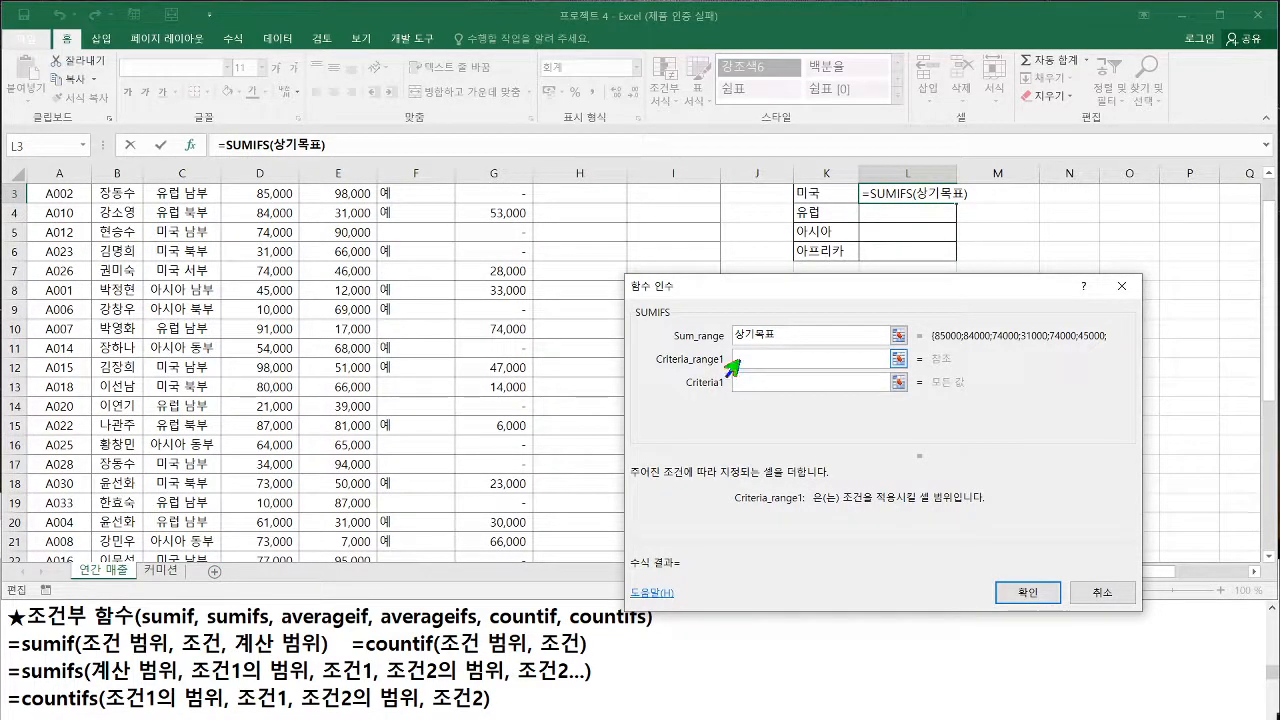
key("ctrl+2")
key("Escape")
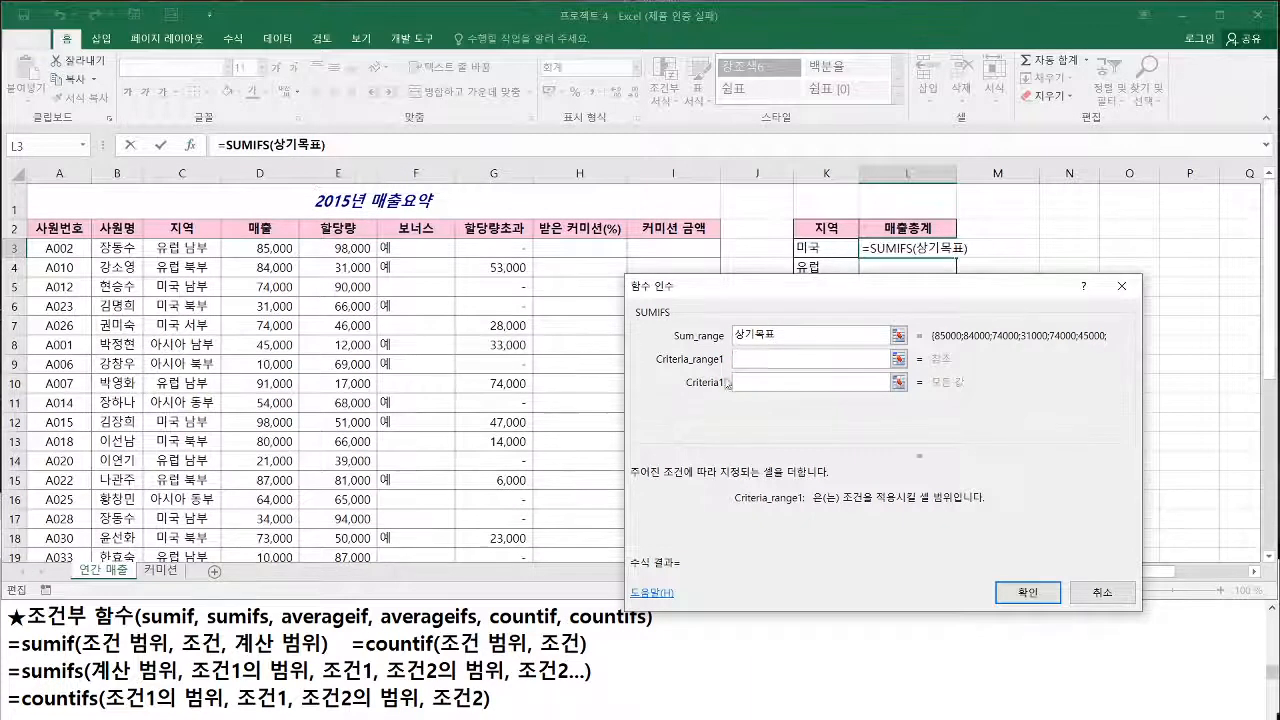
left_click_drag(658, 367, 760, 367)
left_click_drag(674, 345, 756, 345)
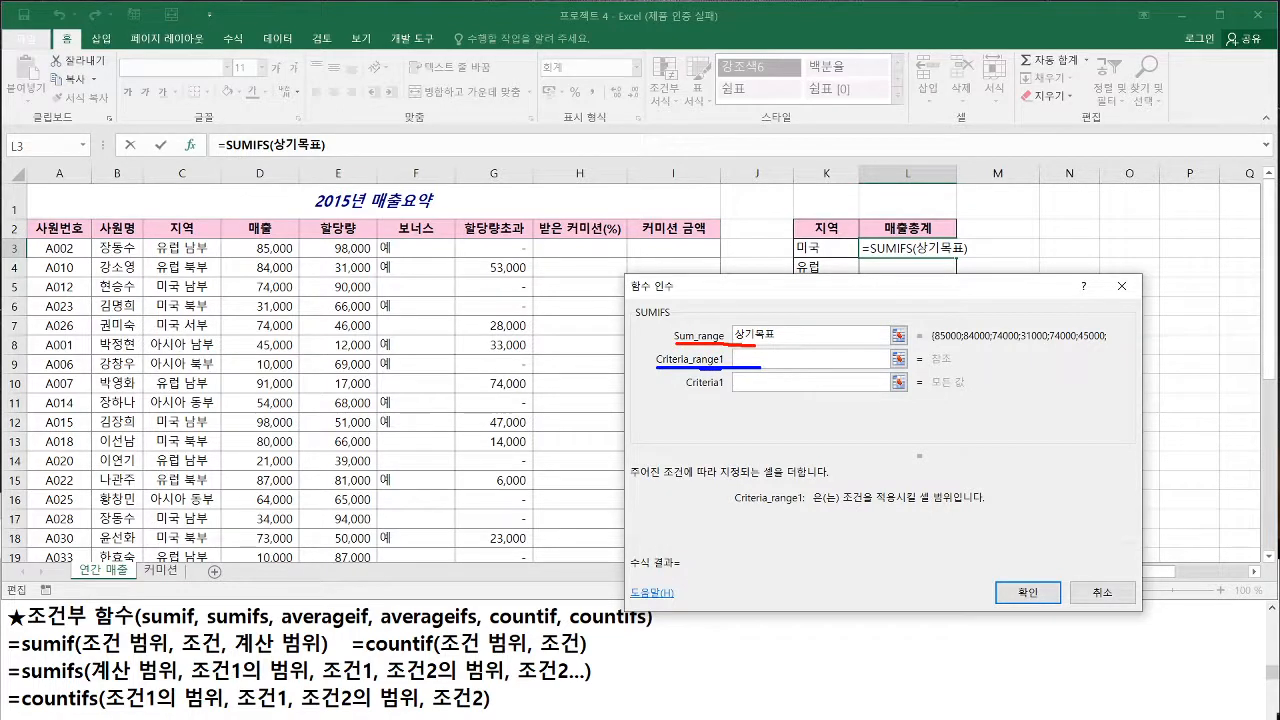
left_click_drag(221, 241, 291, 546)
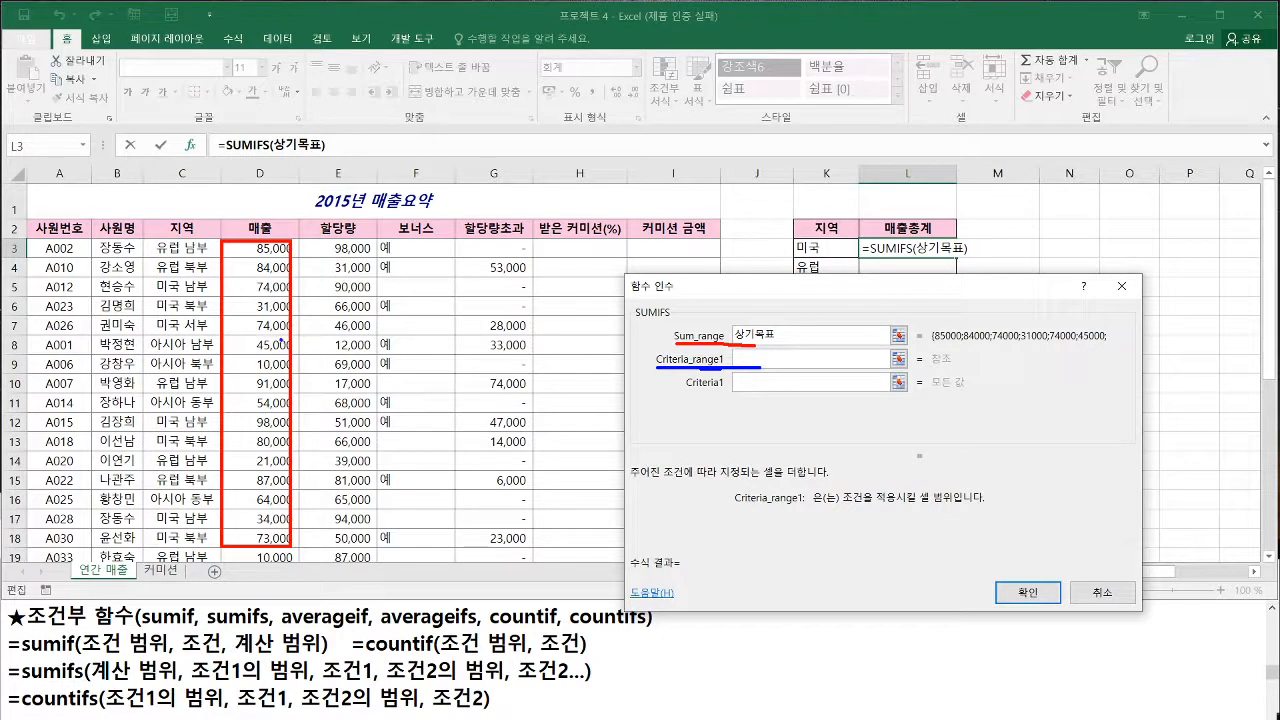
key("Escape")
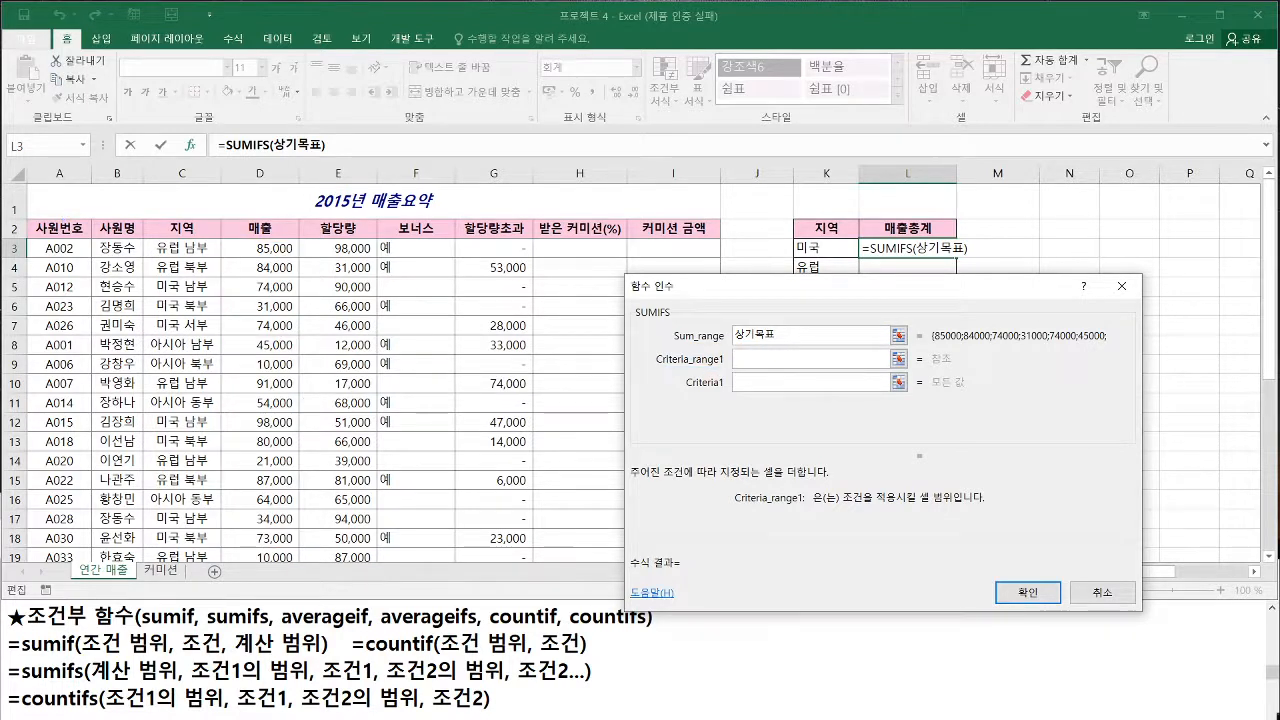
left_click_drag(380, 238, 458, 566)
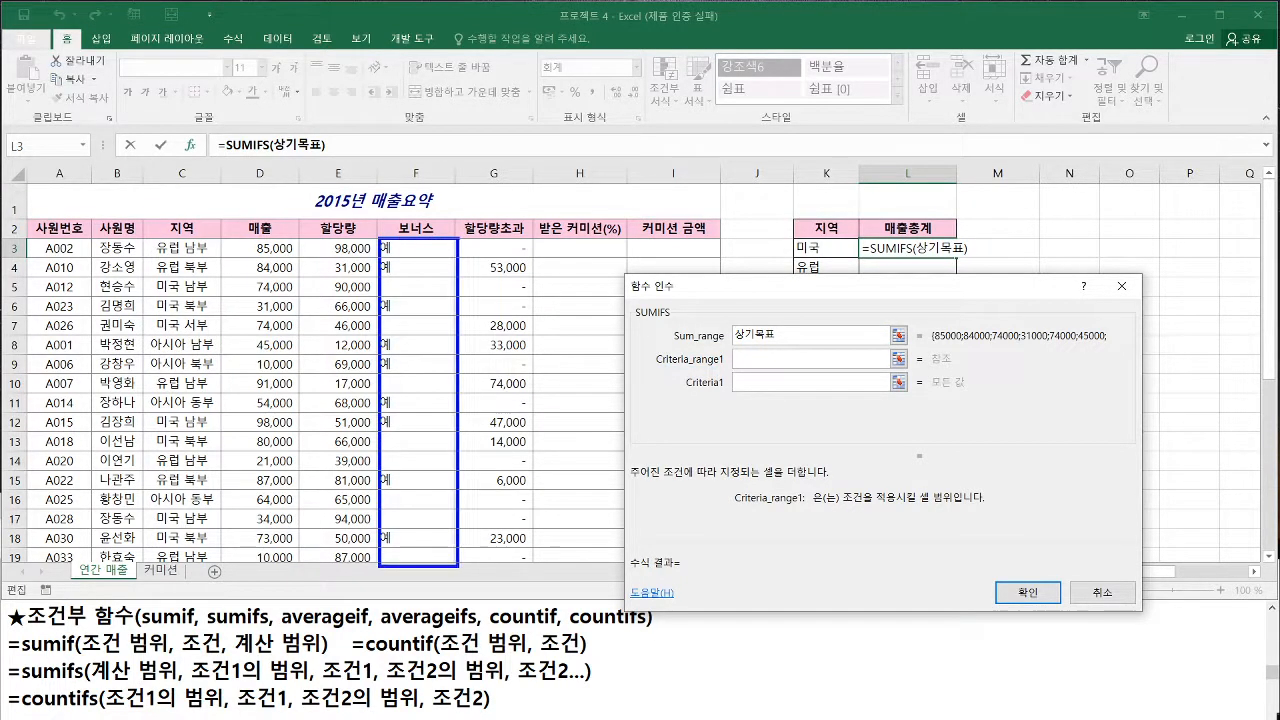
key("Escape")
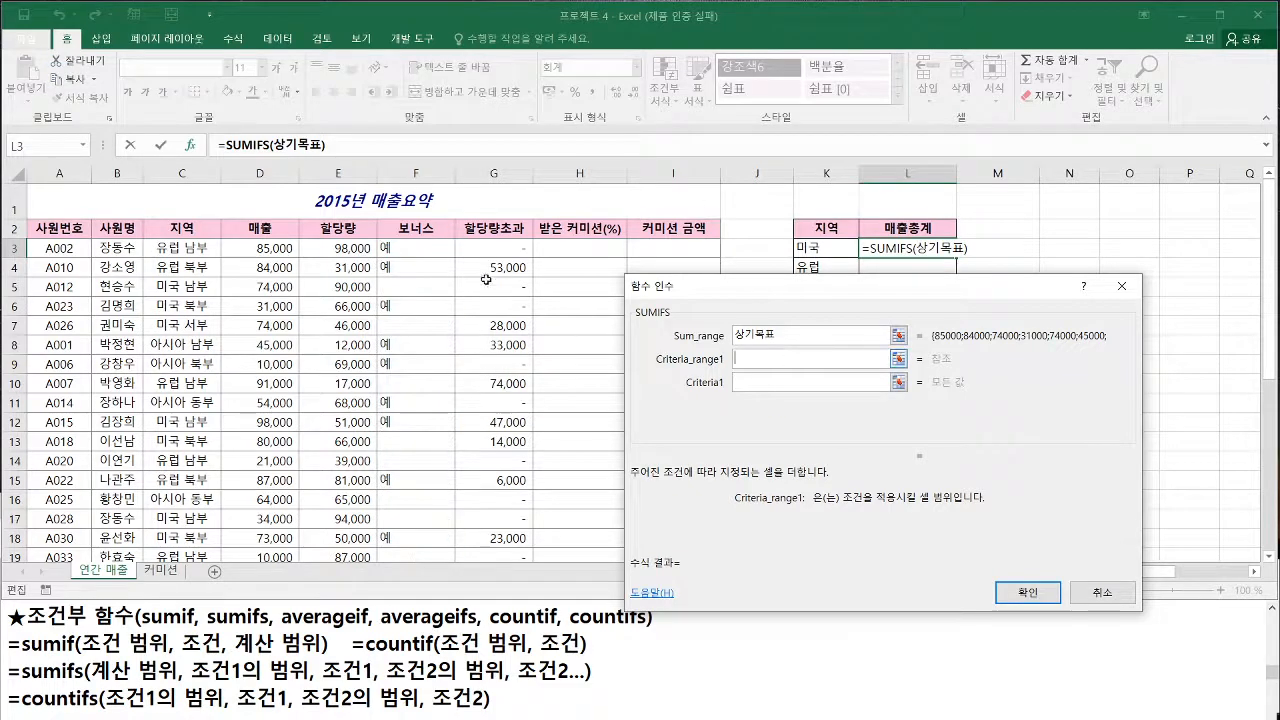
Set Criteria_range1 to the 보너스 column data, F3:F35
left_click(416, 248)
scroll(437, 418, "down", 5)
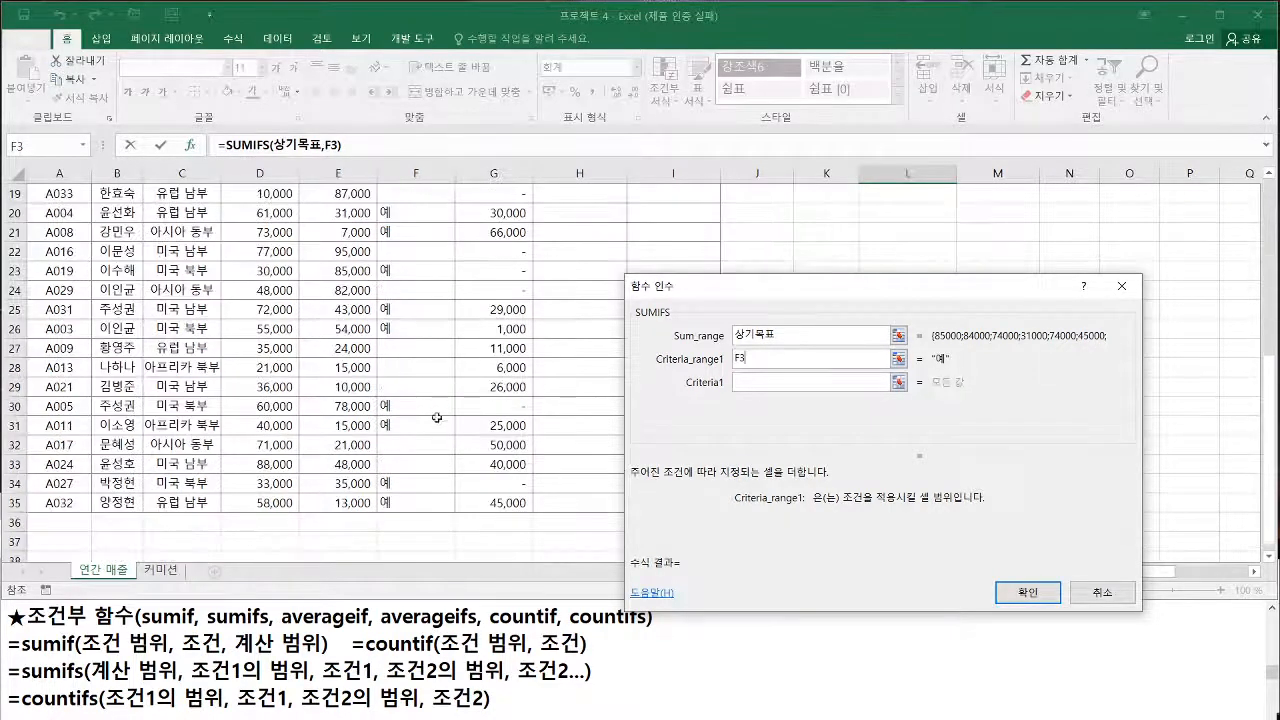
left_click(421, 504, "shift")
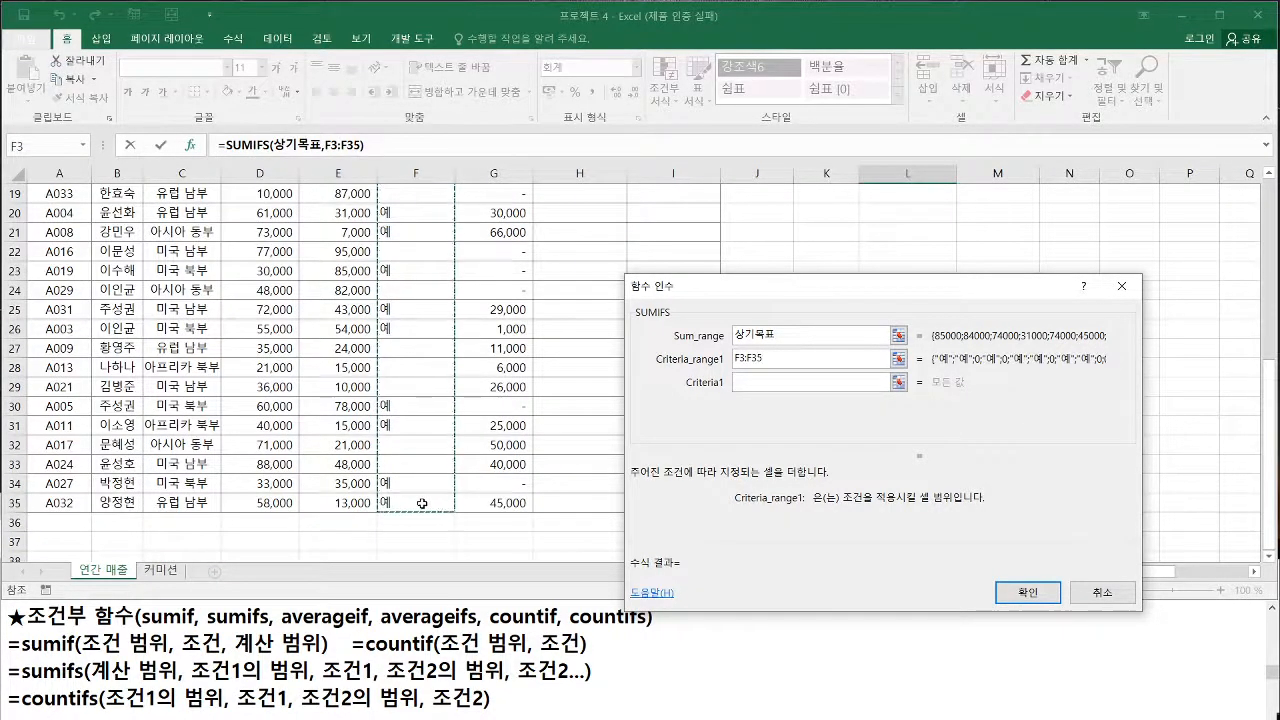
scroll(421, 504, "up", 6)
Examine how the F3:F35 reference in Criteria_range1 corresponds to the 보너스 column data and the formula in L3
left_click_drag(380, 237, 456, 572)
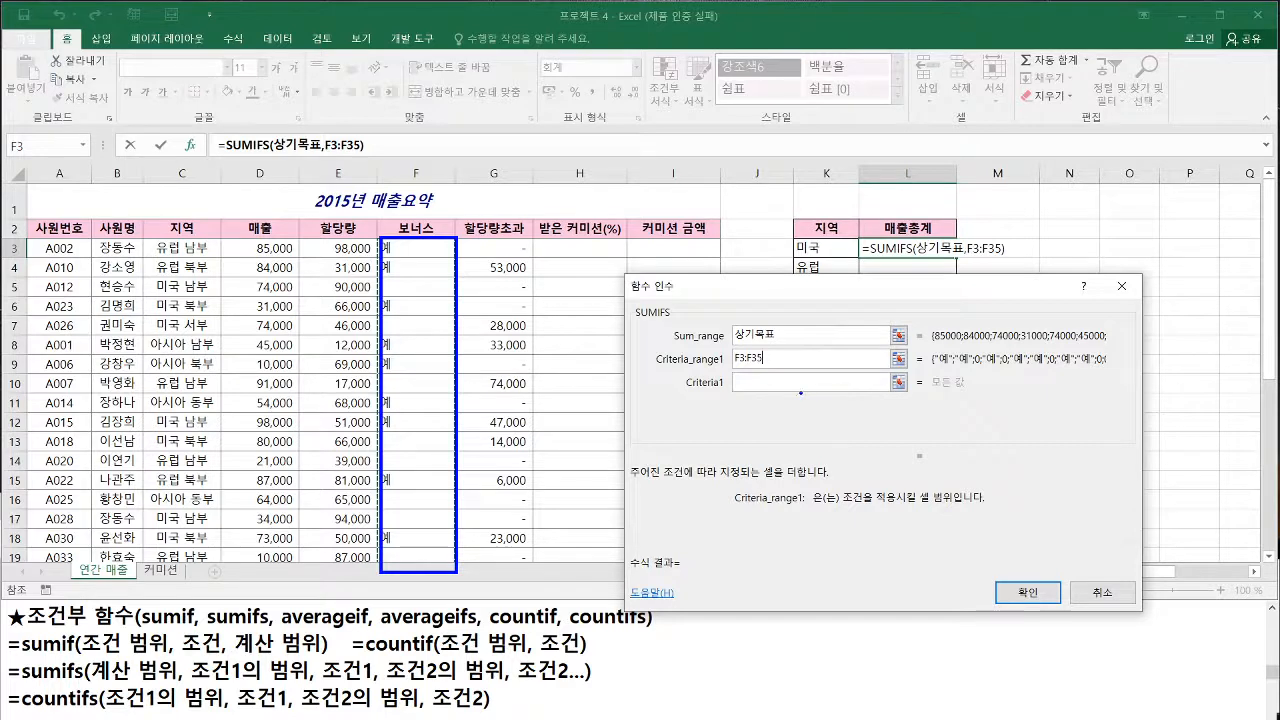
mouse_move(925, 252)
left_mouse_down()
mouse_move(906, 243)
mouse_move(956, 298)
left_mouse_up()
left_click_drag(735, 368, 758, 366)
key("b")
mouse_move(436, 574)
left_mouse_down()
mouse_move(447, 590)
mouse_move(428, 589)
left_mouse_up()
key("r")
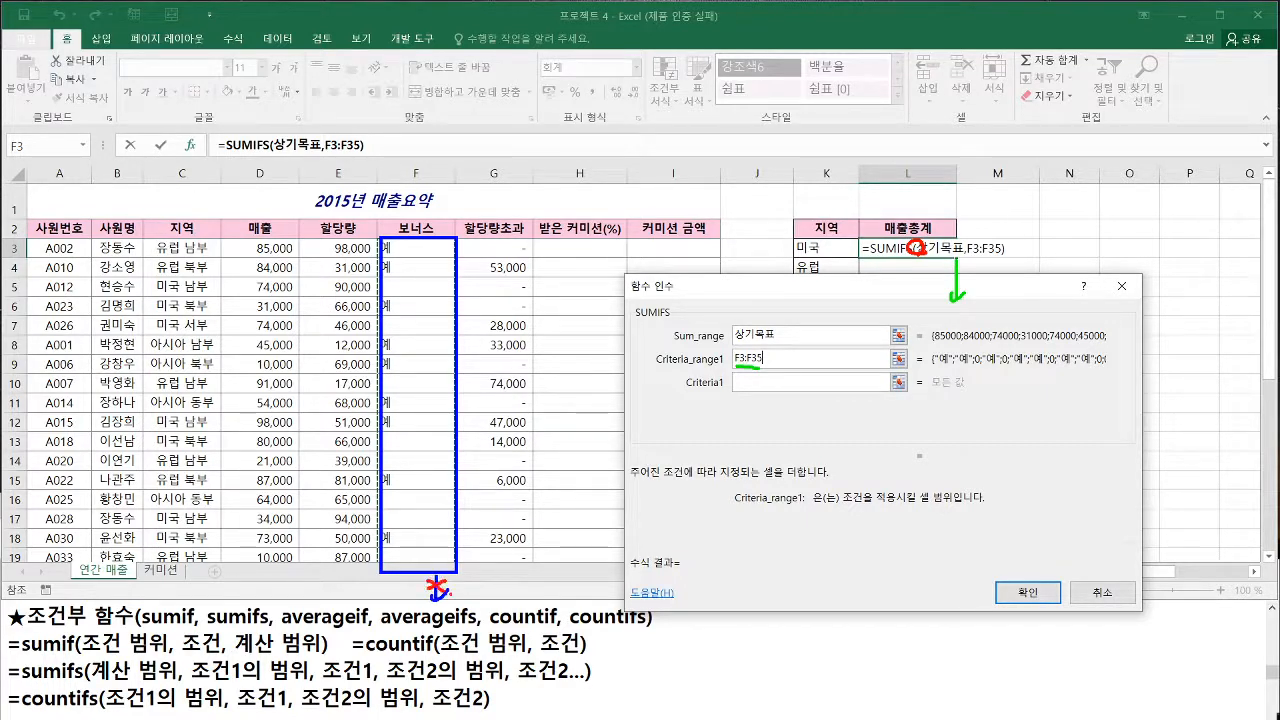
key("Escape")
scroll(889, 235, "down", 1)
scroll(889, 235, "up", 1)
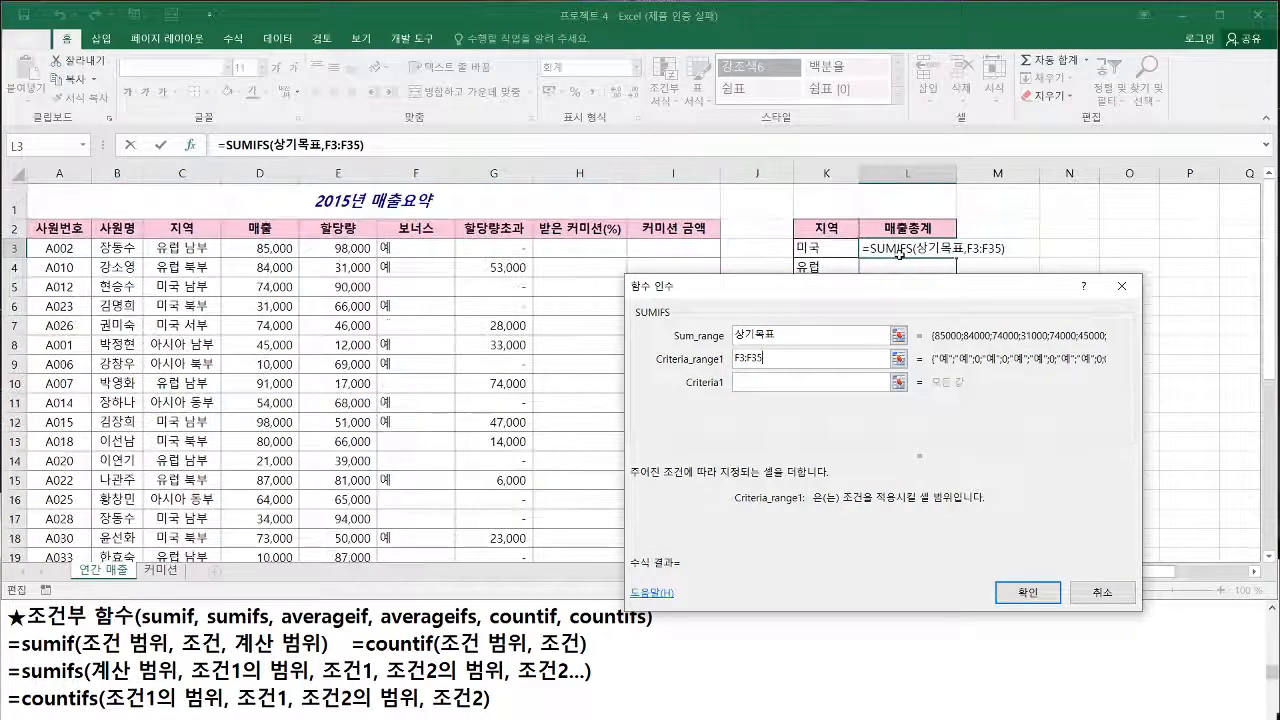
Enter 예 as Criteria1 for the 보너스 condition
left_click(748, 381)
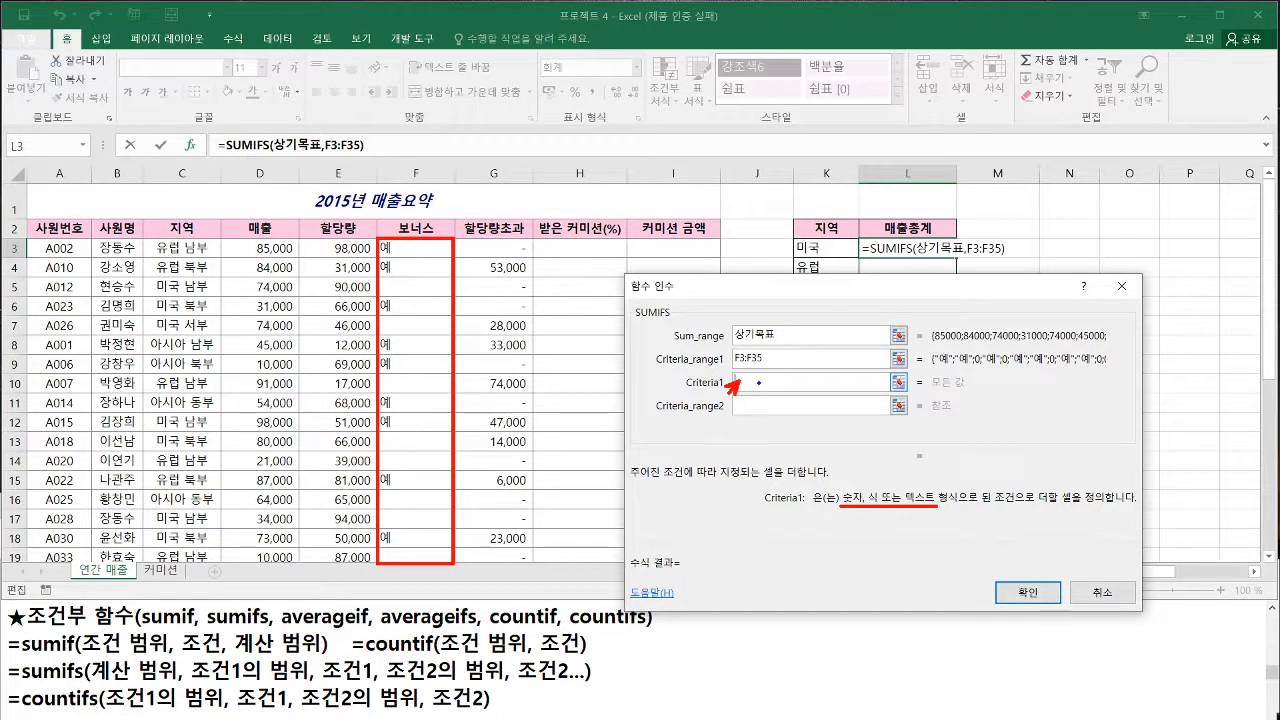
key("Escape")
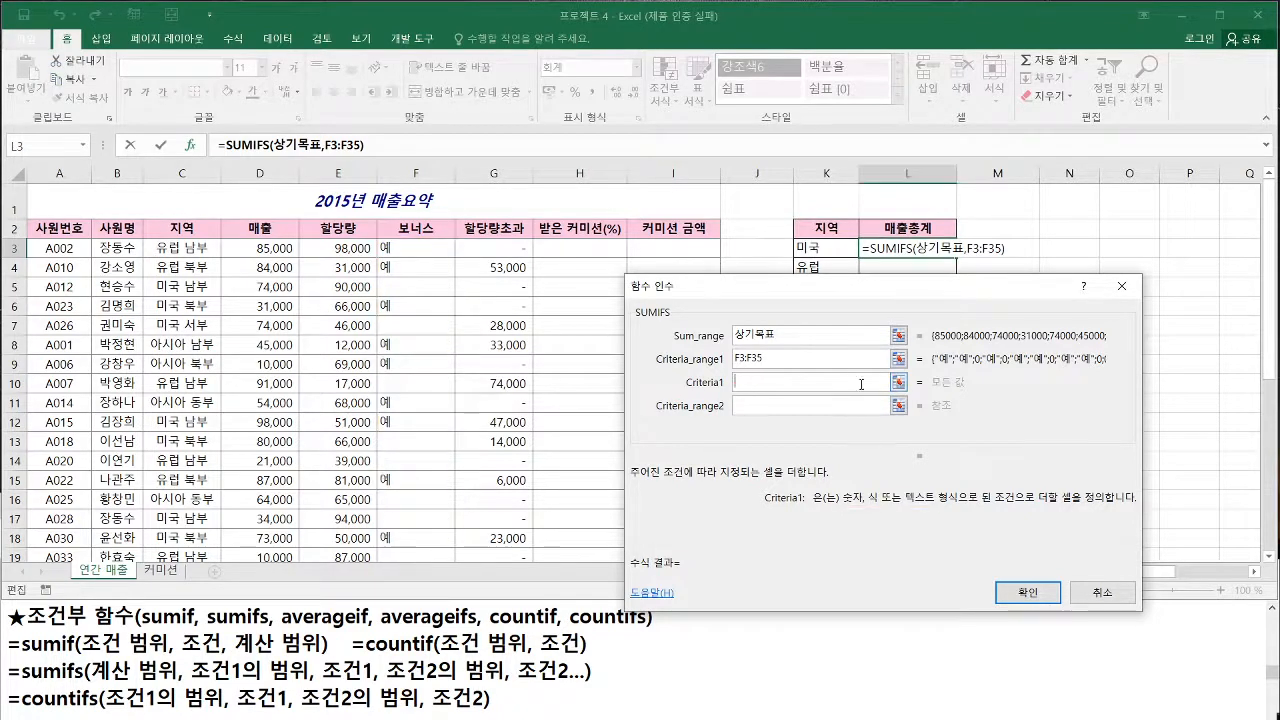
type("예")
left_click_drag(733, 389, 747, 390)
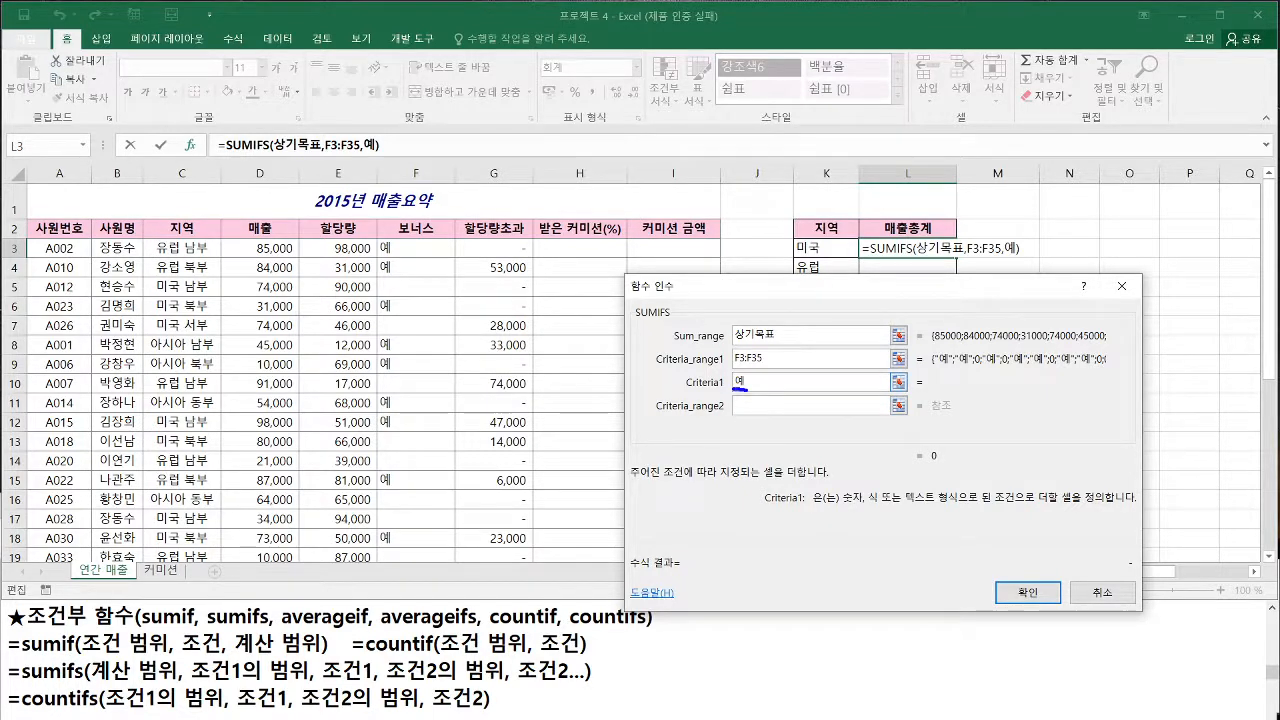
Set Criteria_range2 to the 지역 column data, C3:C35
left_click(742, 402)
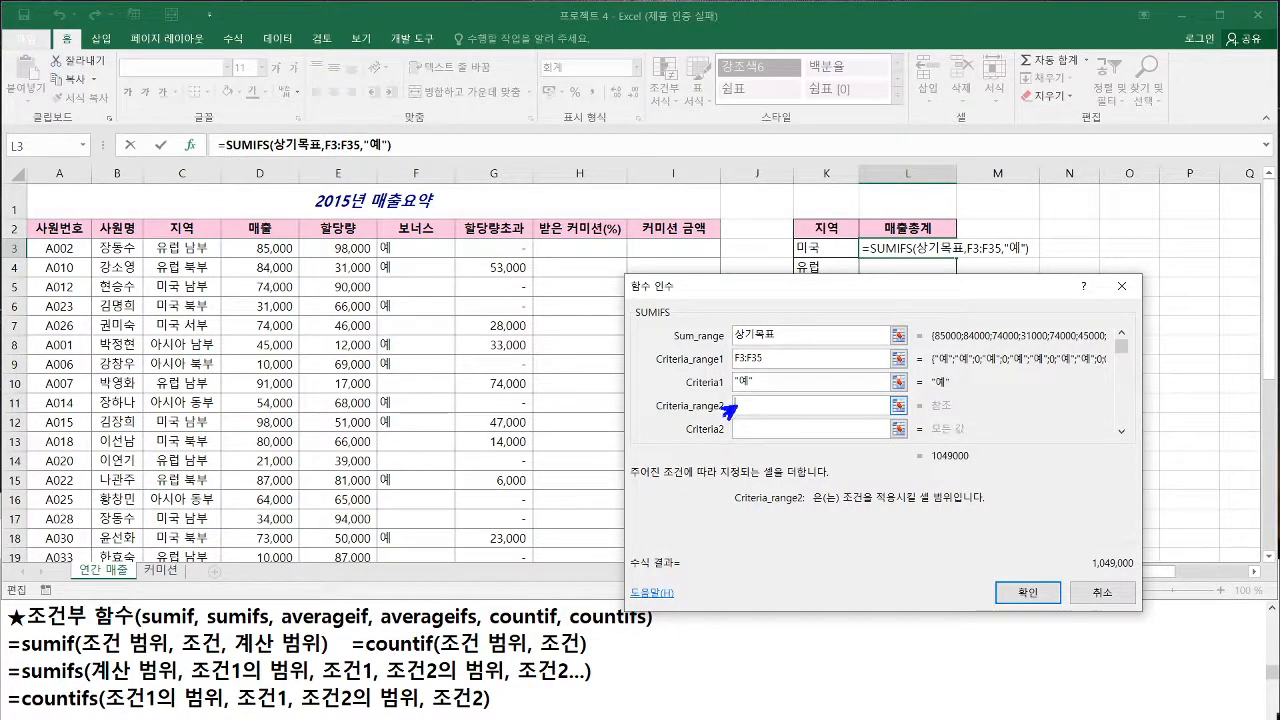
mouse_move(143, 239)
left_mouse_down()
mouse_move(182, 315)
mouse_move(223, 568)
left_mouse_up()
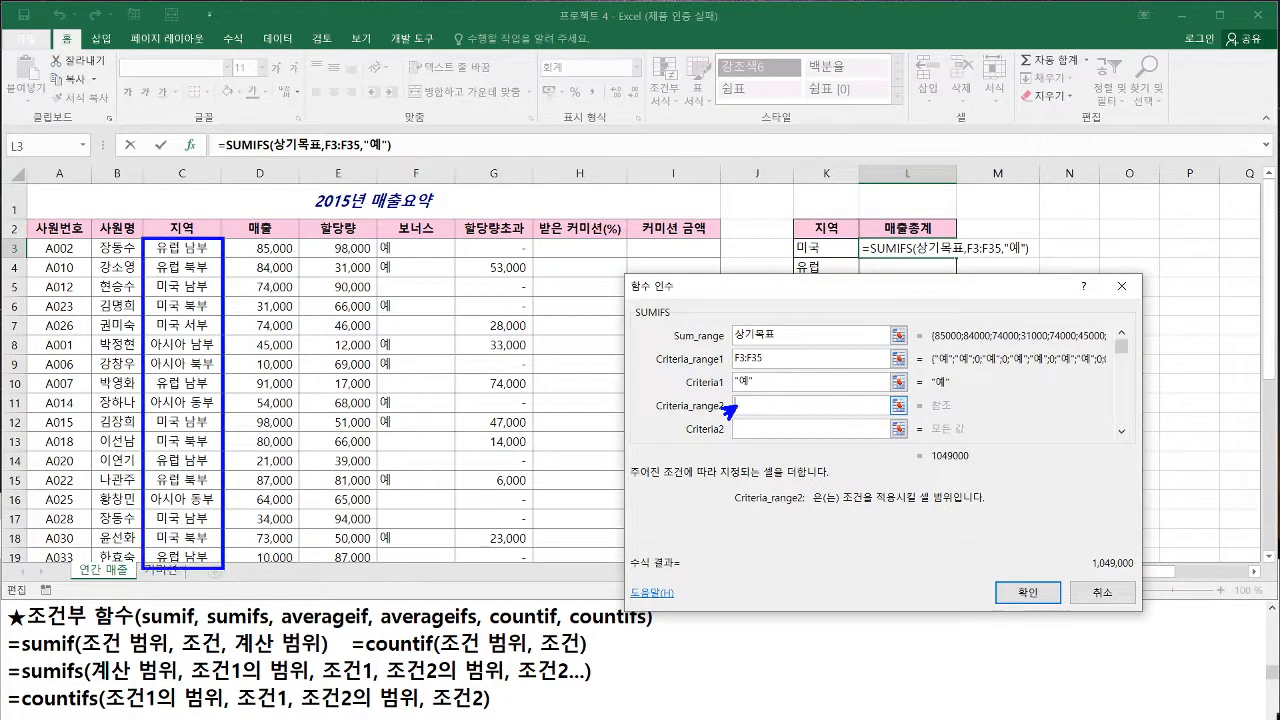
left_click_drag(658, 419, 798, 419)
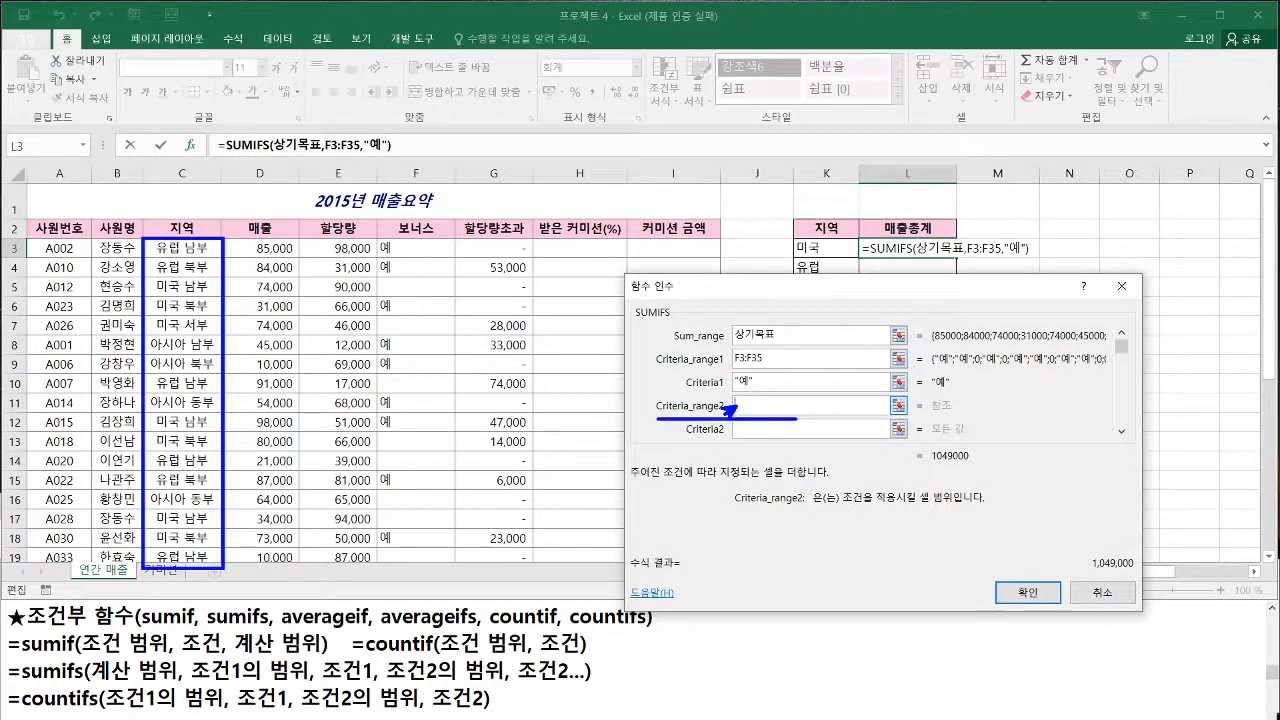
left_click_drag(392, 684, 500, 685)
key("Escape")
left_click(185, 248)
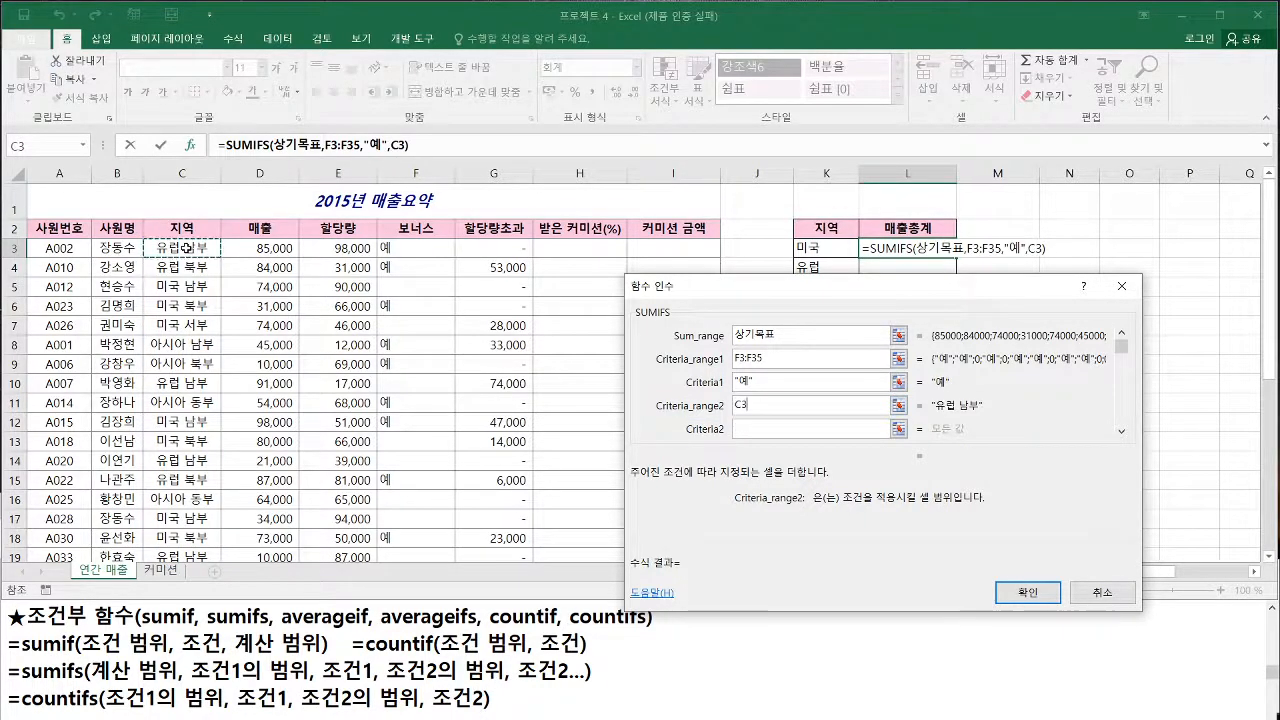
key("ctrl+shift+Down")
scroll(222, 323, "down", 3)
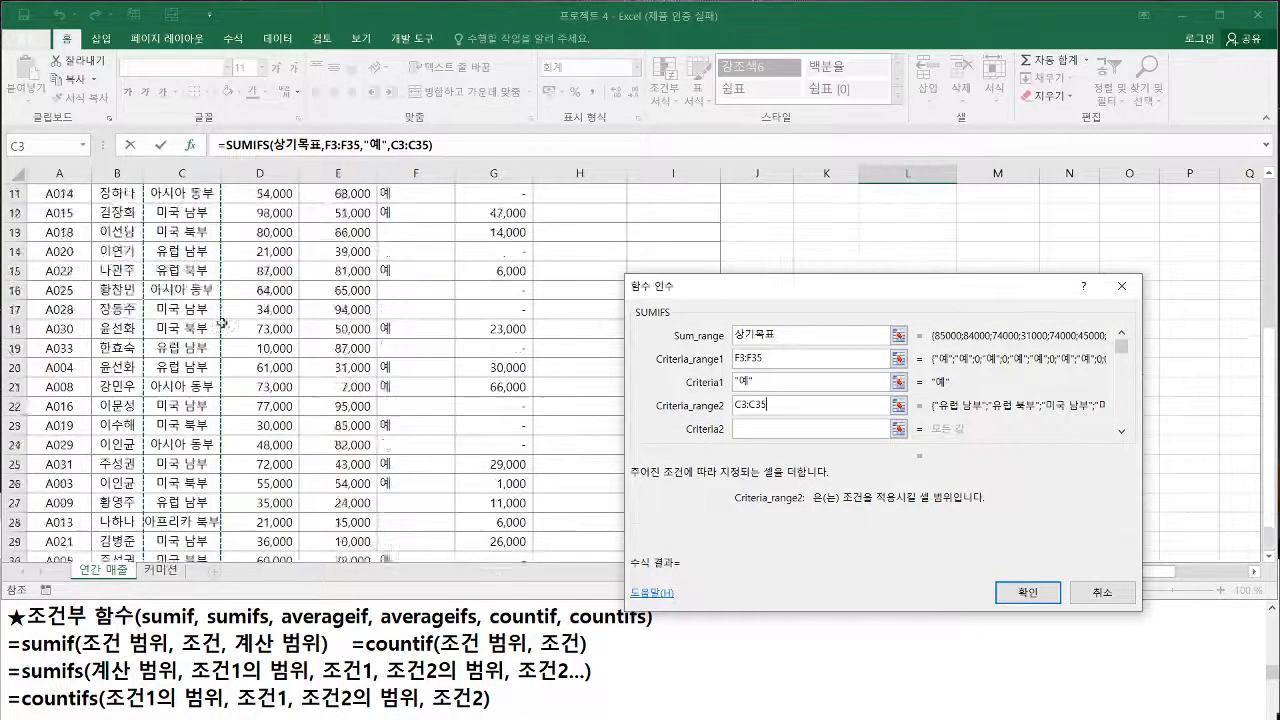
scroll(222, 323, "up", 3)
left_click_drag(144, 203, 222, 566)
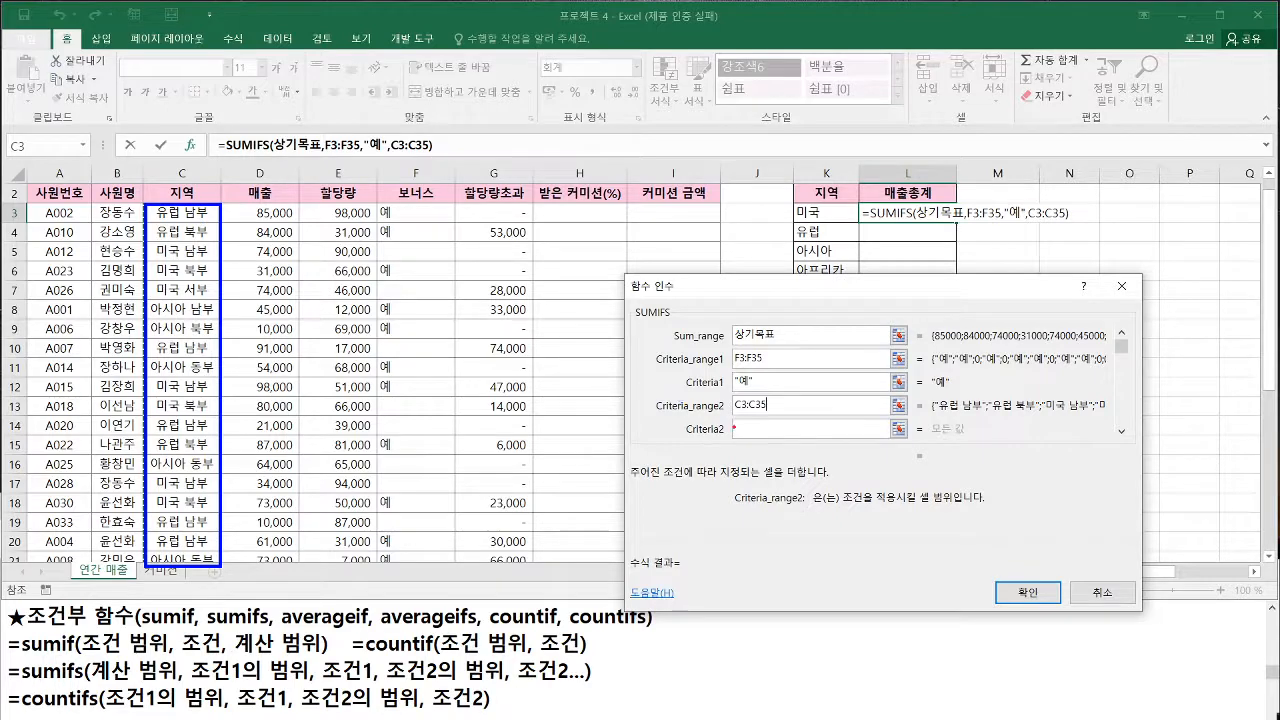
key("Escape")
Move to the Criteria2 argument and examine the 미국 entries in the 지역 column that need the * wildcard
left_click(750, 430)
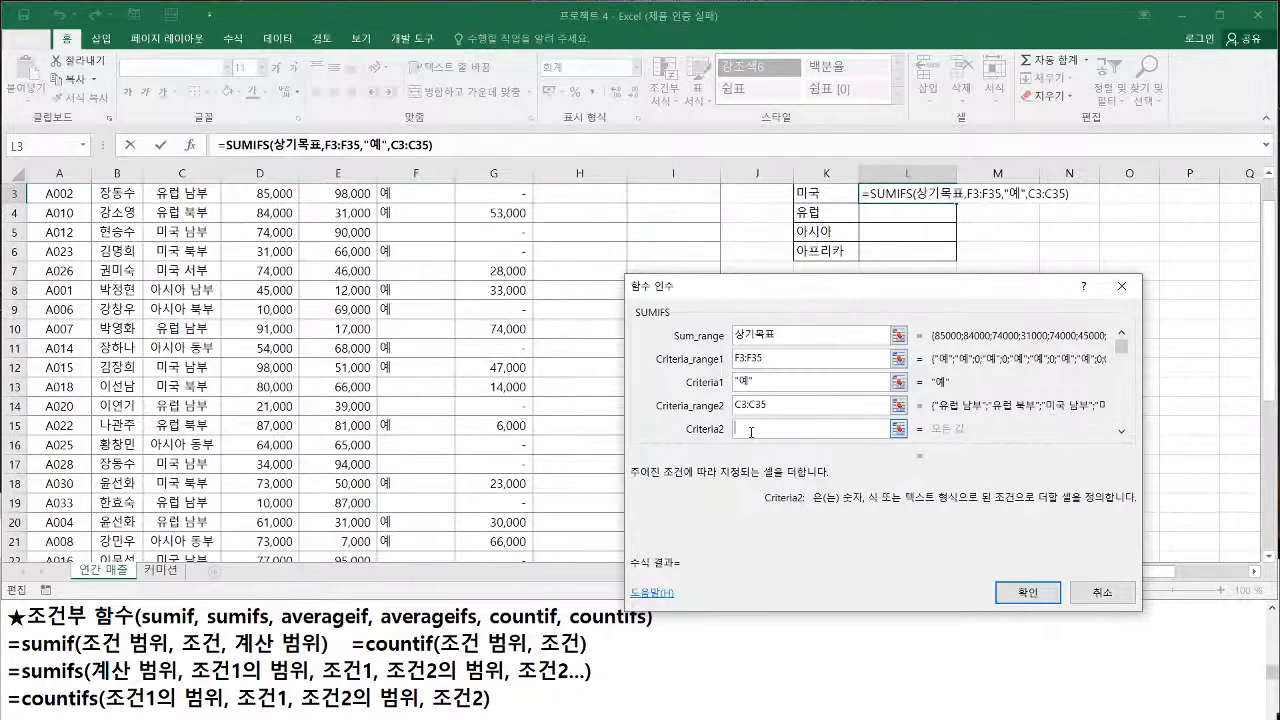
scroll(751, 432, "up", 1)
key("ctrl+2")
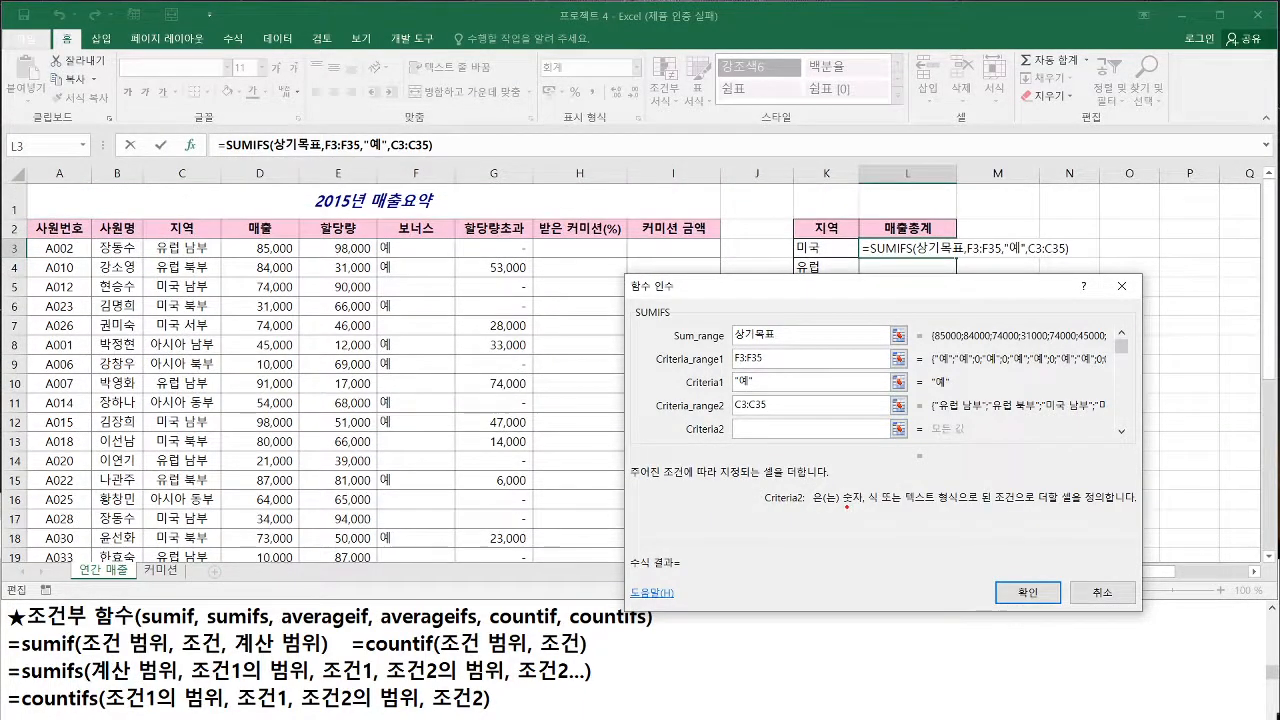
left_click_drag(845, 506, 934, 504)
key("e")
mouse_move(157, 296)
left_mouse_down()
mouse_move(212, 295)
mouse_move(210, 311)
mouse_move(162, 333)
mouse_move(212, 332)
left_mouse_up()
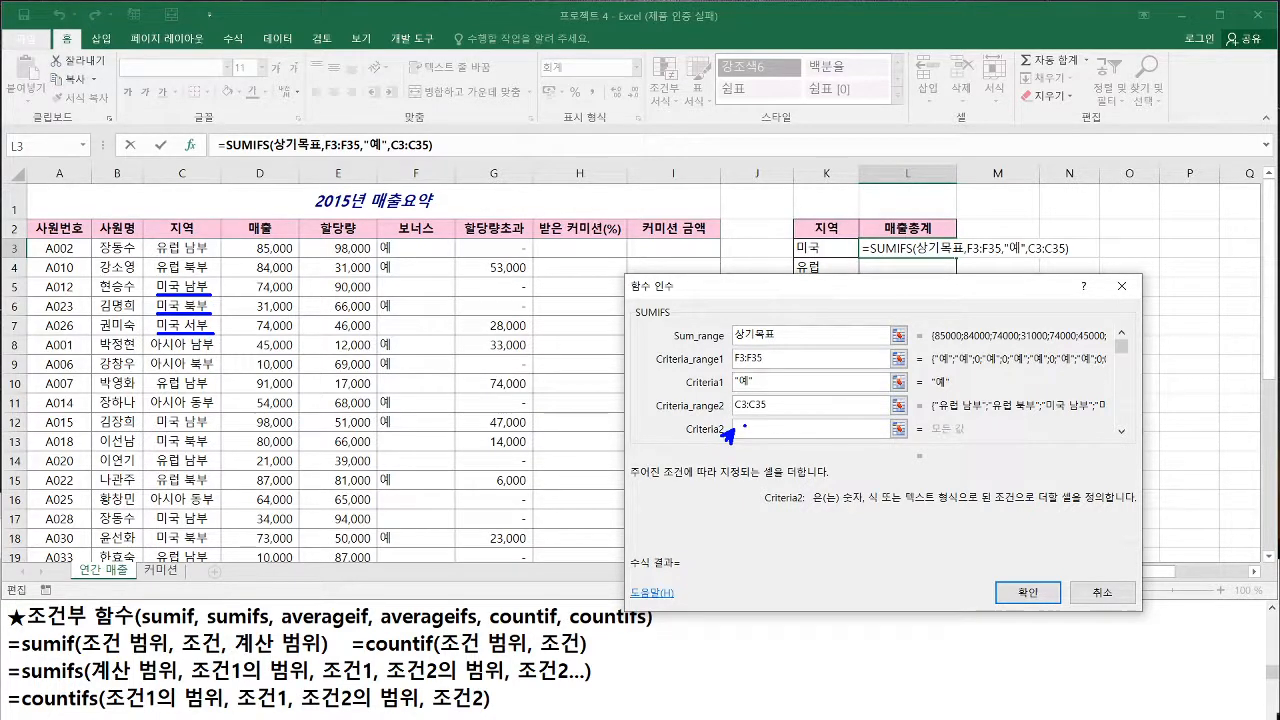
mouse_move(746, 425)
left_mouse_down()
mouse_move(747, 436)
mouse_move(756, 425)
left_mouse_up()
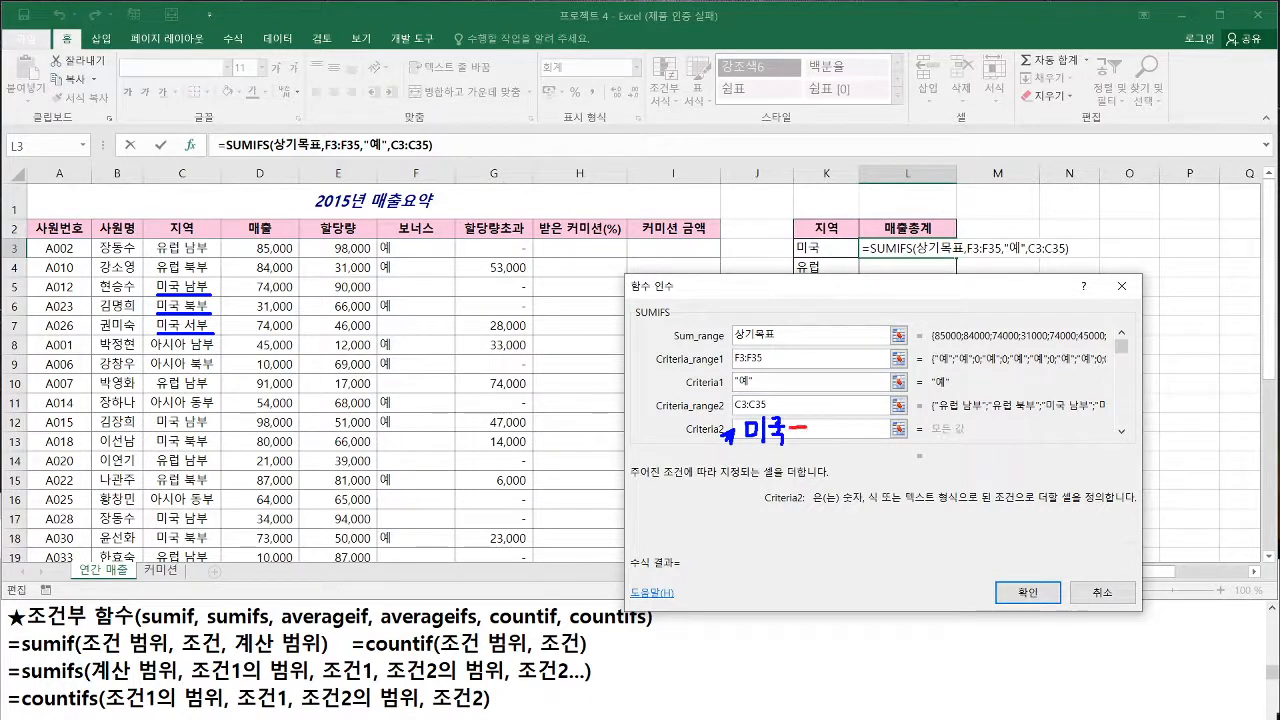
left_click_drag(791, 420, 805, 439)
mouse_move(792, 304)
left_mouse_down()
mouse_move(814, 304)
mouse_move(799, 307)
mouse_move(804, 319)
mouse_move(869, 289)
mouse_move(860, 311)
mouse_move(899, 302)
left_mouse_up()
mouse_move(886, 306)
left_mouse_down()
mouse_move(898, 315)
mouse_move(918, 299)
mouse_move(930, 320)
mouse_move(949, 310)
left_mouse_up()
left_click_drag(954, 287, 953, 311)
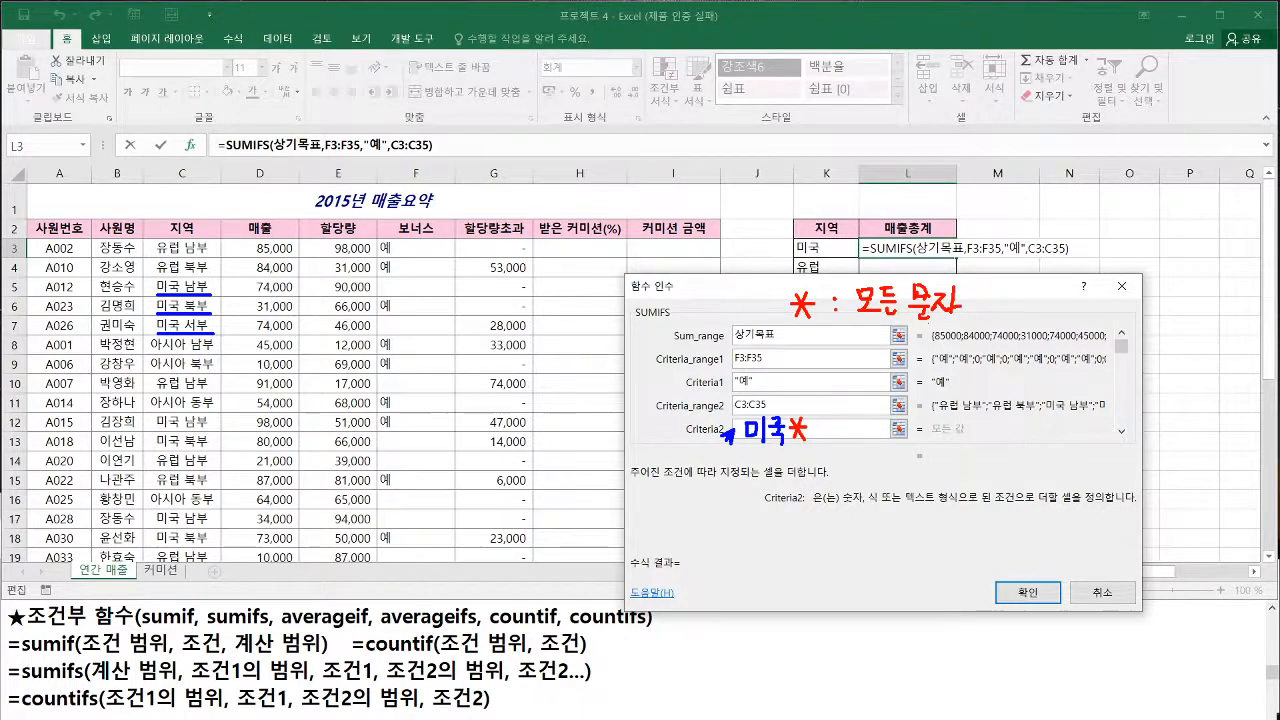
key("Escape")
Enter 미국* as Criteria2 so that every region beginning with 미국 matches
type("a")
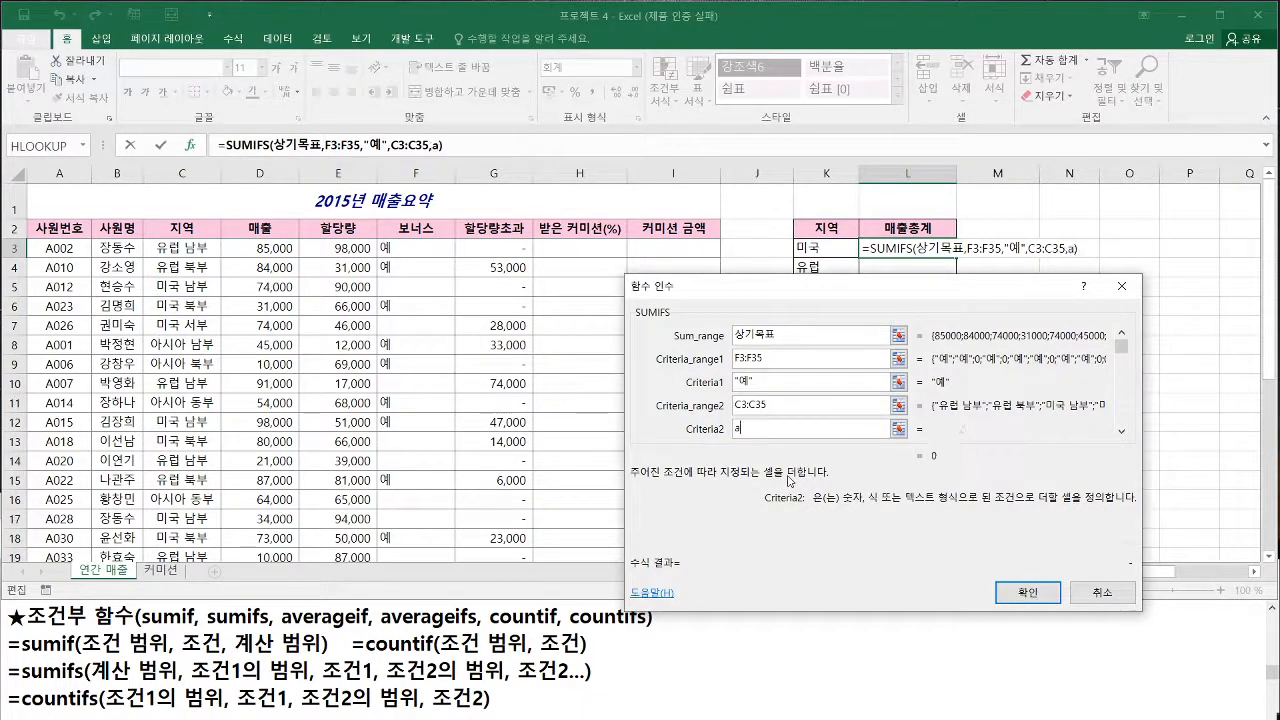
type("l")
key("BackSpace")
key("BackSpace")
type("미국*")
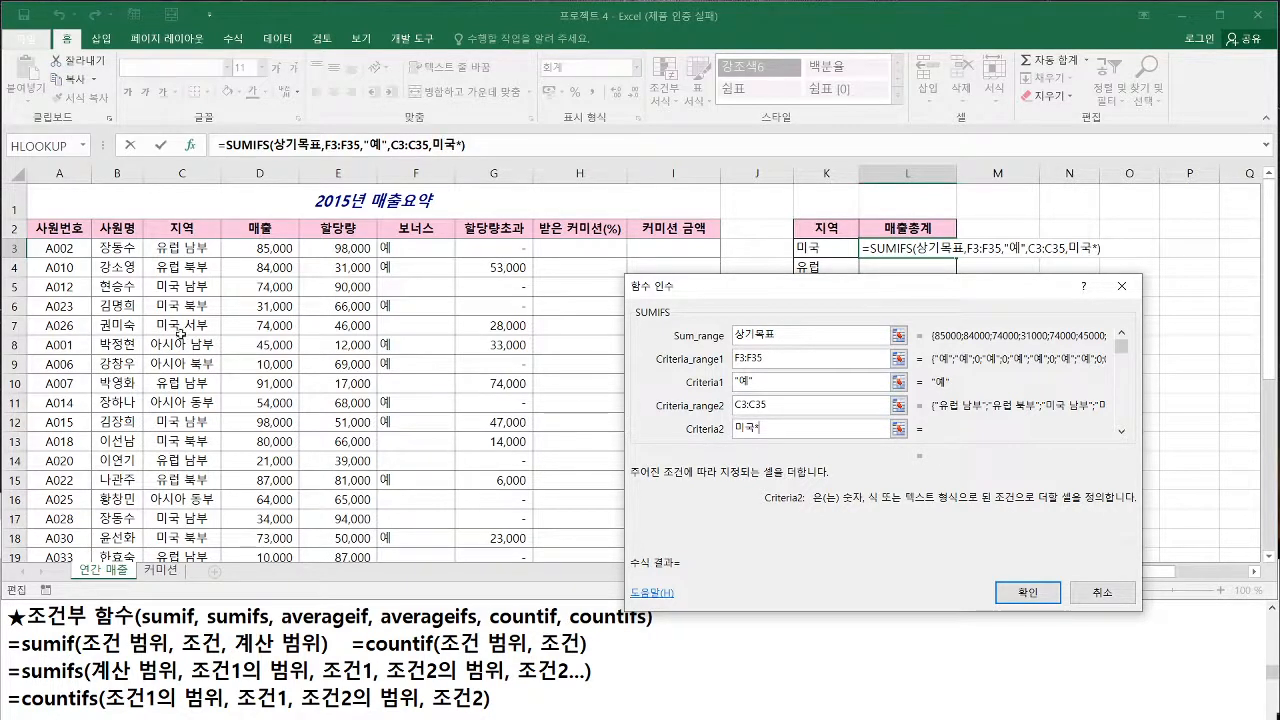
Examine the 사원명 column as a further example of matching text by its first character with the * wildcard
mouse_move(93, 239)
left_mouse_down()
mouse_move(148, 458)
mouse_move(148, 512)
left_mouse_up()
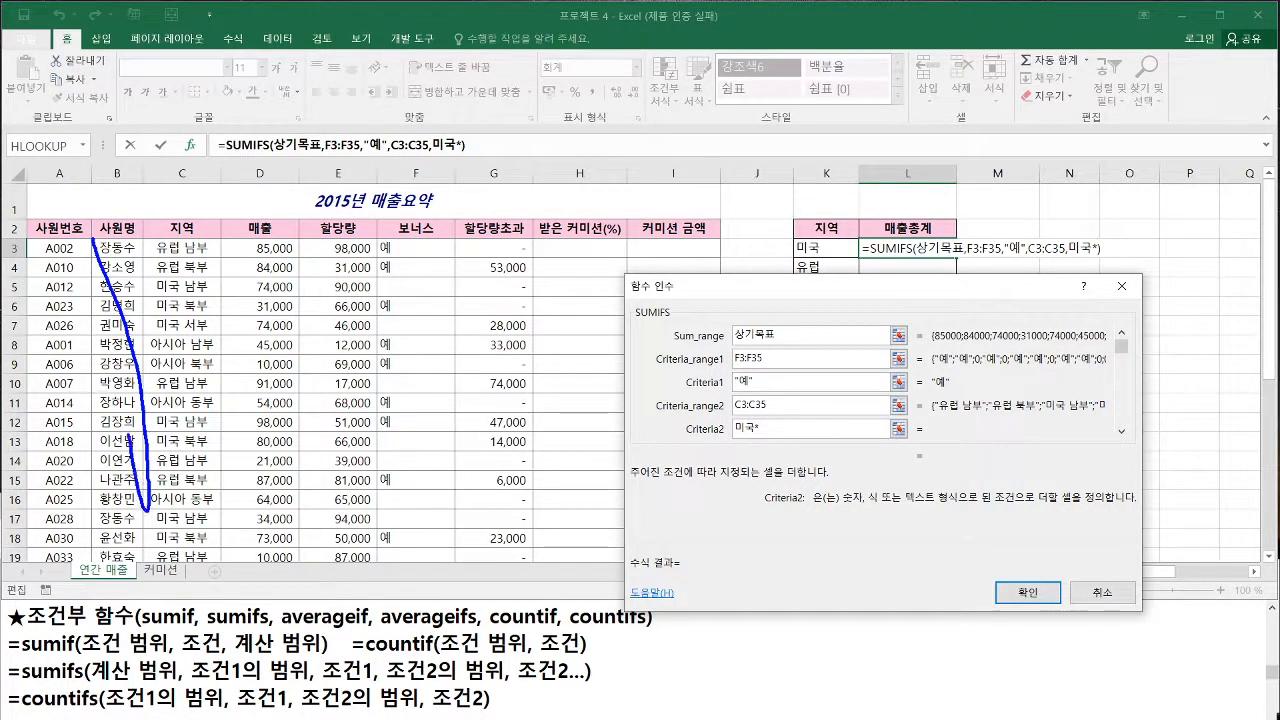
key("ctrl+z")
left_click_drag(93, 239, 143, 563)
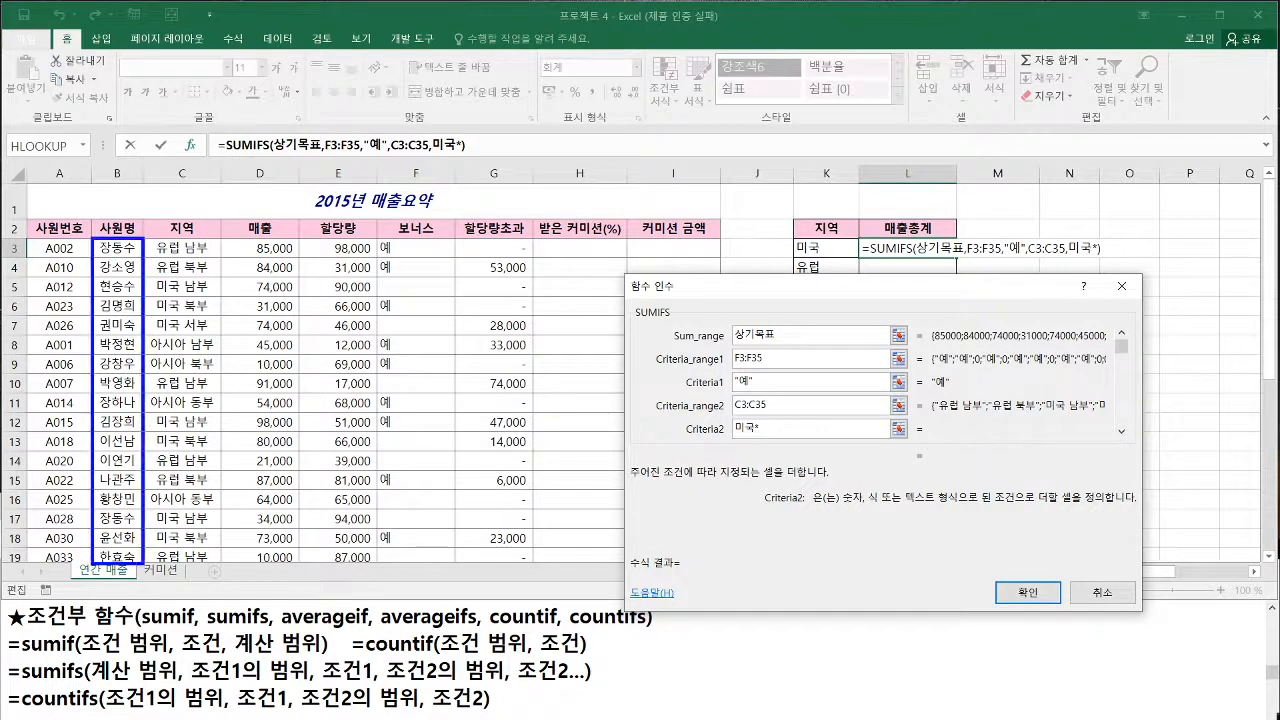
mouse_move(123, 190)
left_mouse_down()
mouse_move(120, 208)
mouse_move(146, 212)
mouse_move(134, 217)
mouse_move(183, 191)
left_mouse_up()
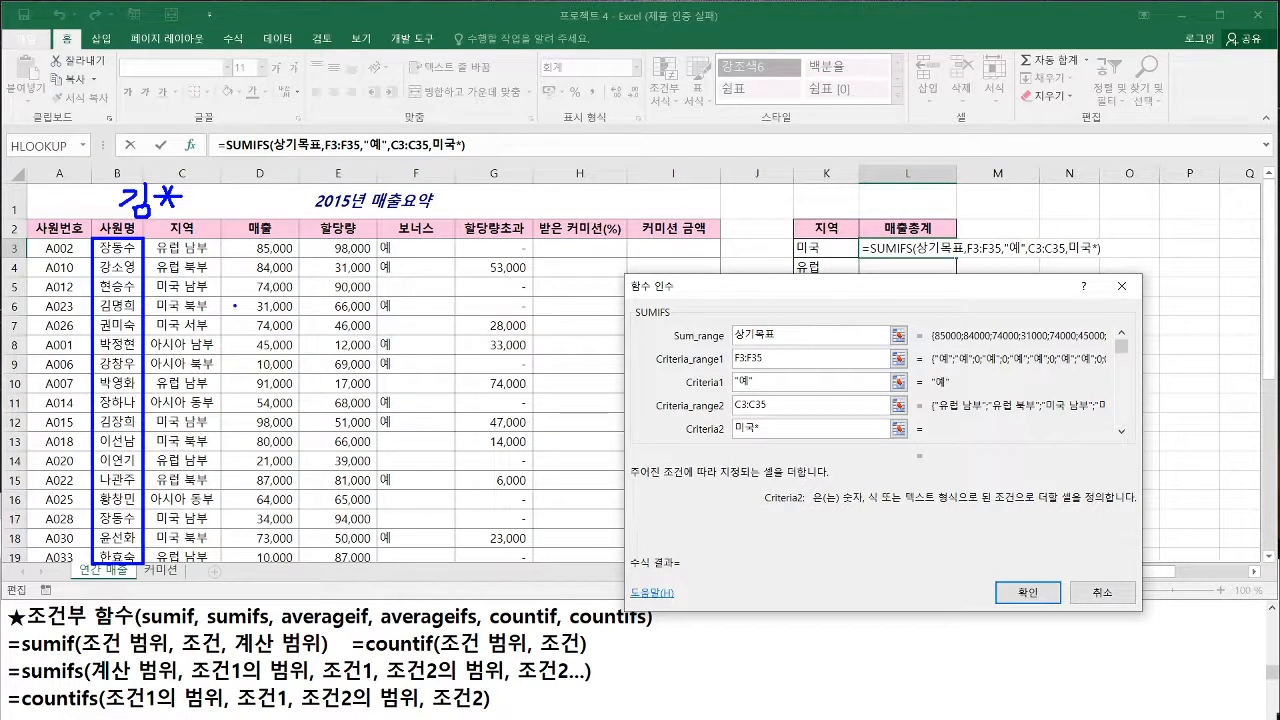
key("Escape")
Check the 미국* entry in Criteria2 and complete the SUMIFS formula in L3
key("ctrl+1")
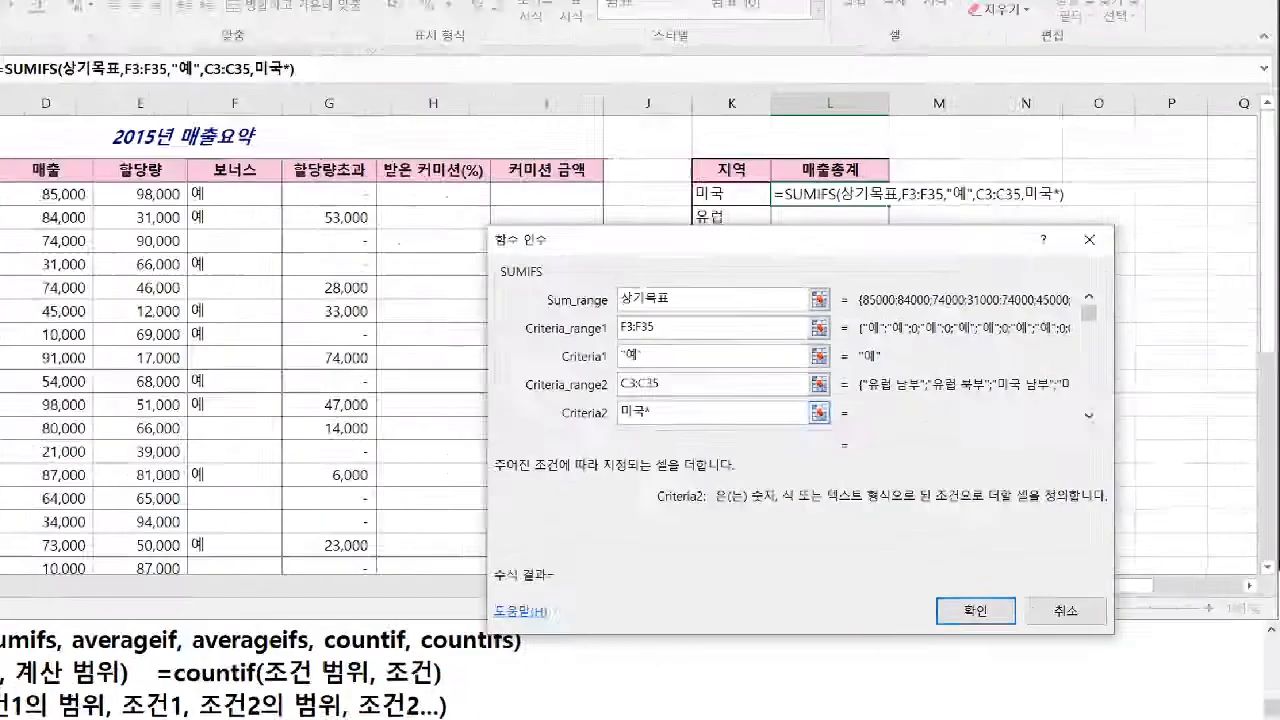
left_click(640, 400)
key("r")
left_click_drag(366, 462, 424, 463)
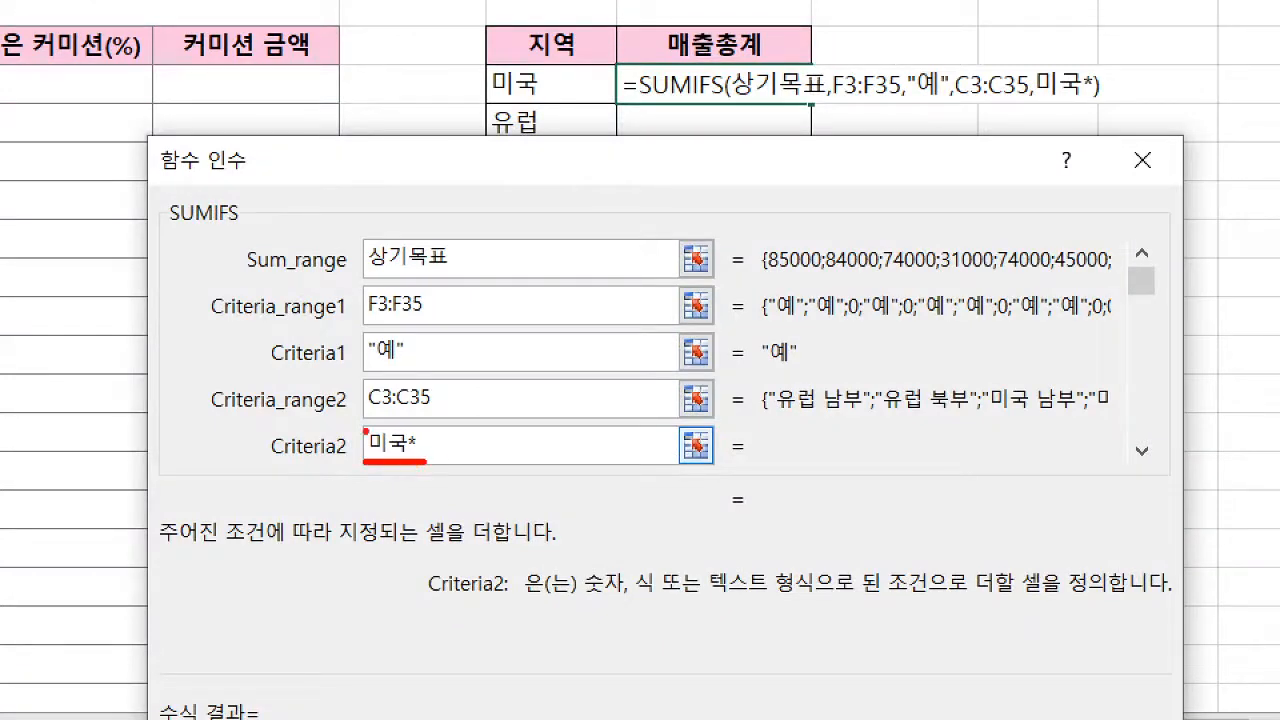
key("b")
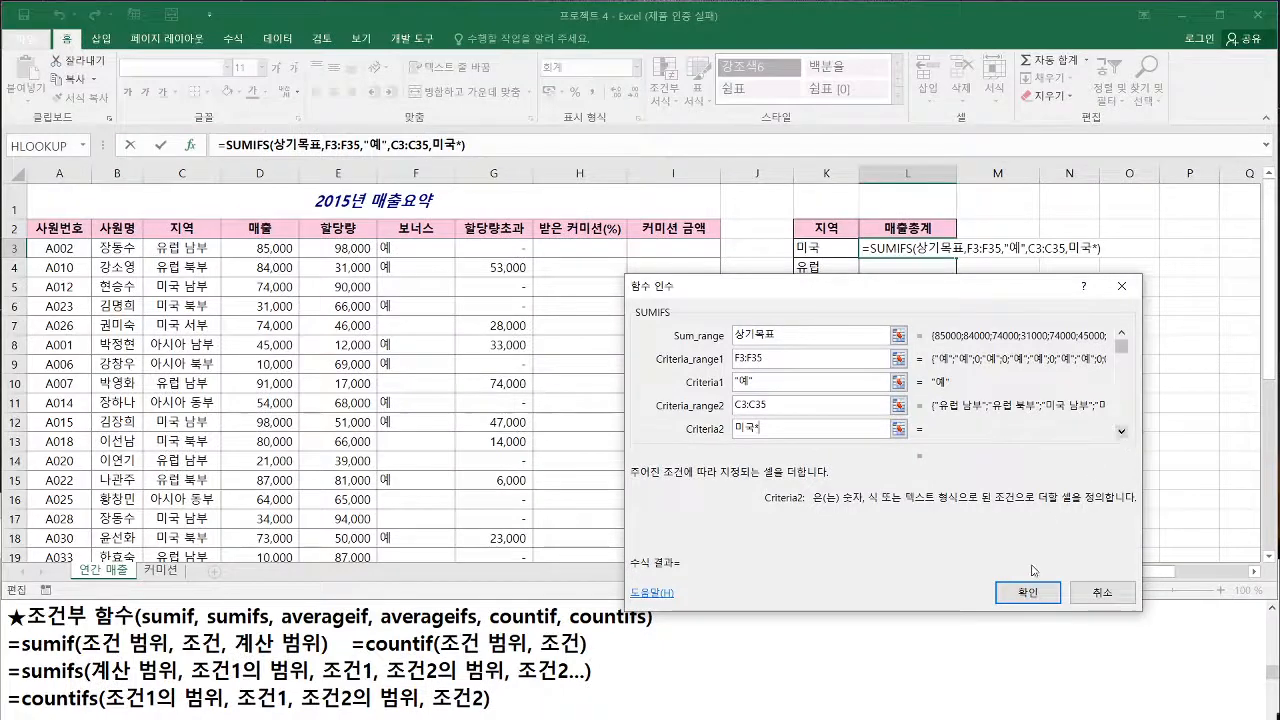
left_click(1029, 594)
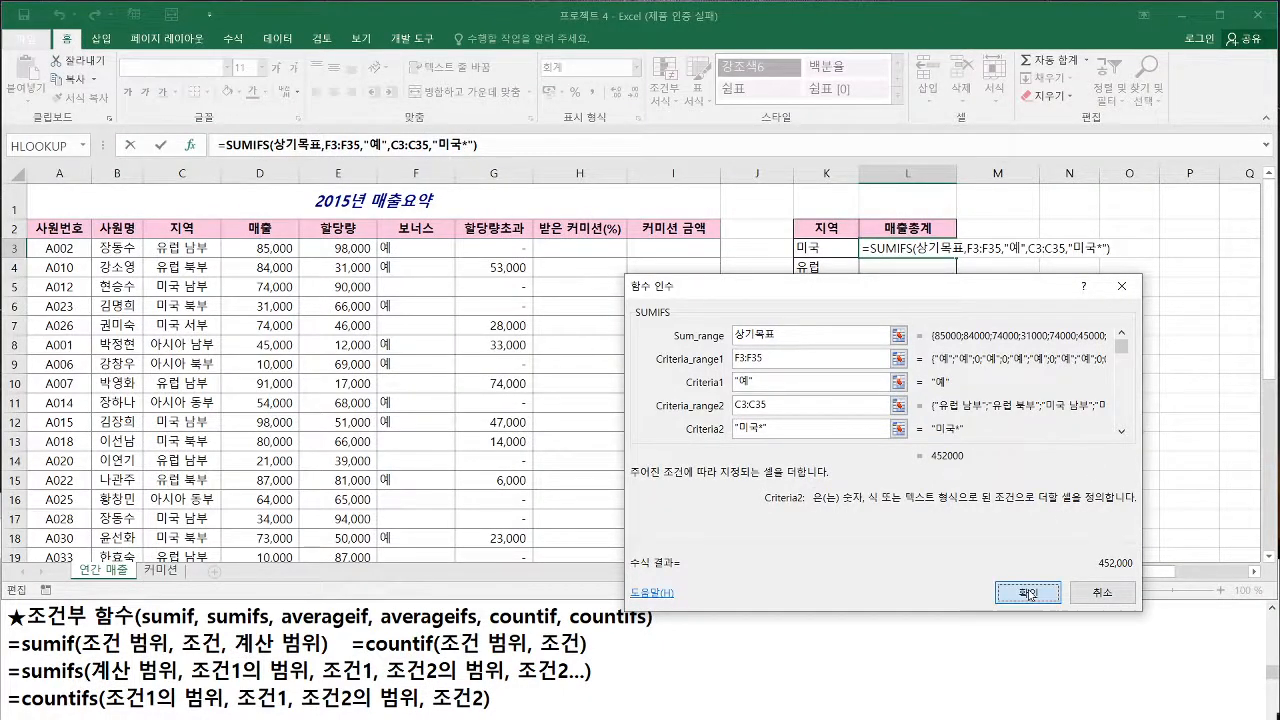
Confirm the SUMIFS arguments to enter the 미국 bonus sales total in L3
left_click(1029, 594)
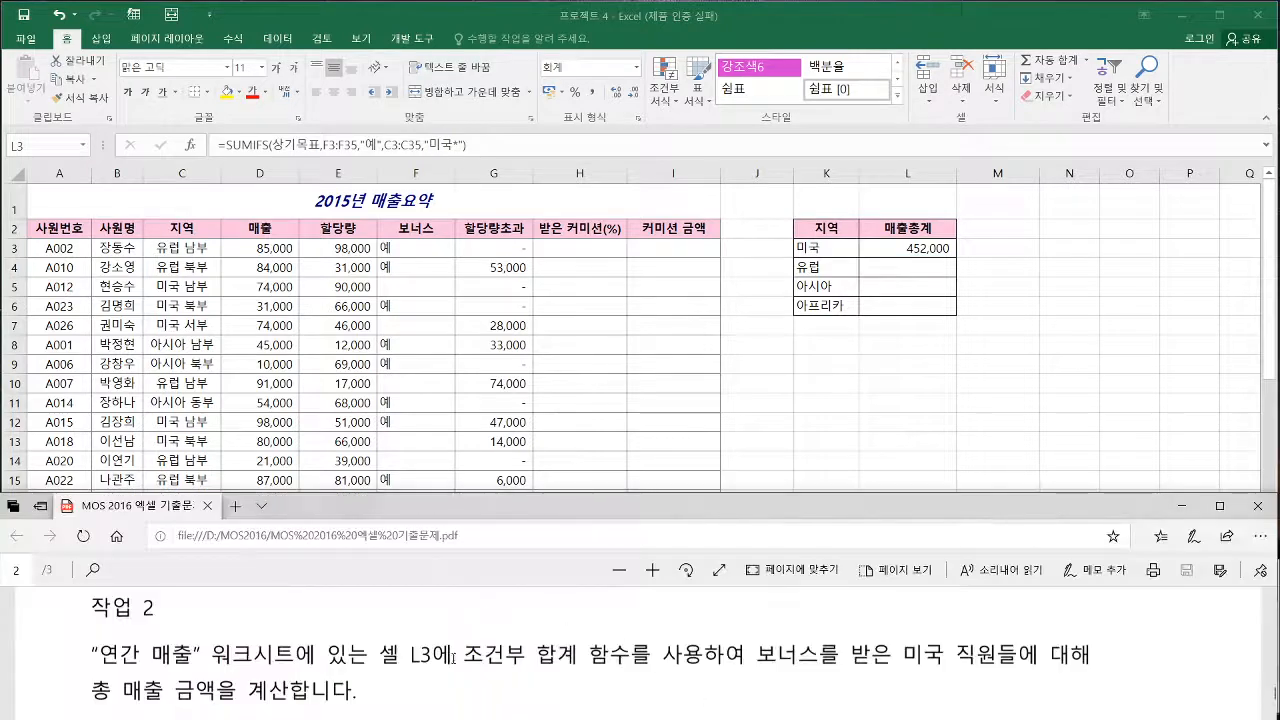
Read the 작업 3 instructions about VLOOKUP in column H and open the 커미션 sheet containing the rate table
scroll(452, 660, "down", 3)
left_click(426, 429)
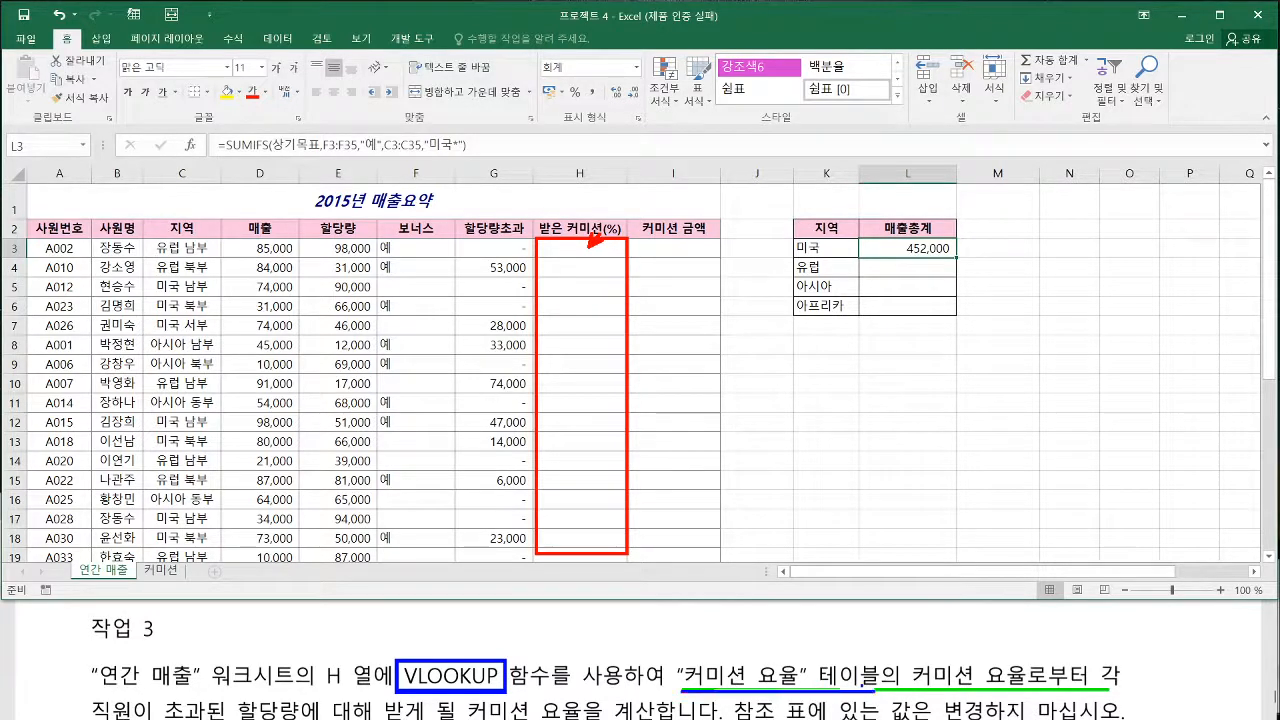
left_click(161, 571)
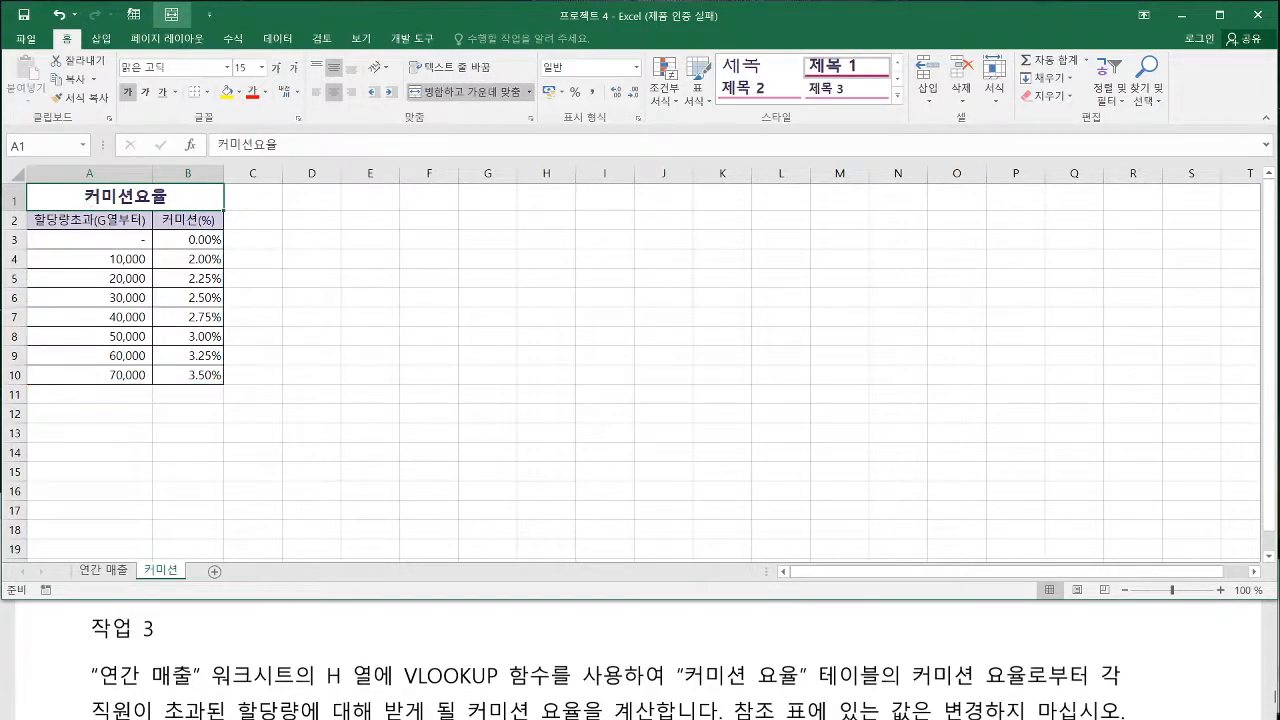
Switch to the Notepad class notes and review the Vlookup (Vertical look up) entry under 찾기/참조 함수
key("alt+Tab")
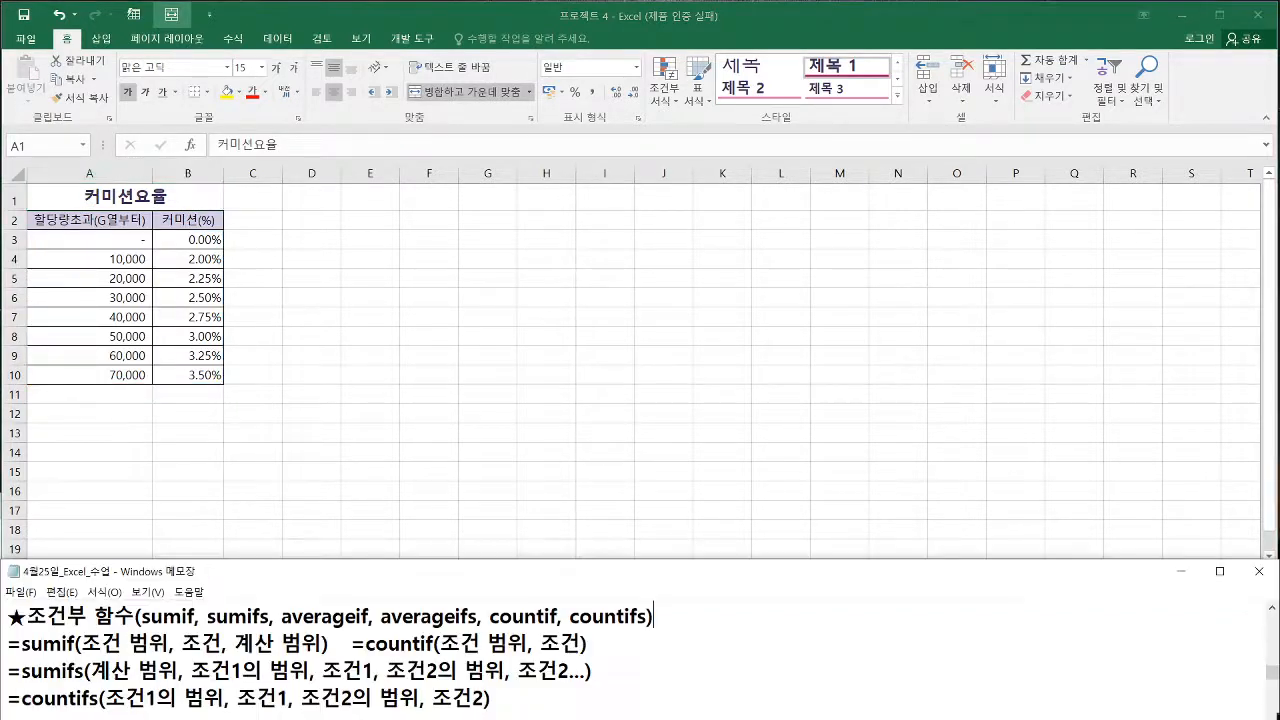
scroll(420, 690, "down", 5)
scroll(415, 697, "down", 8)
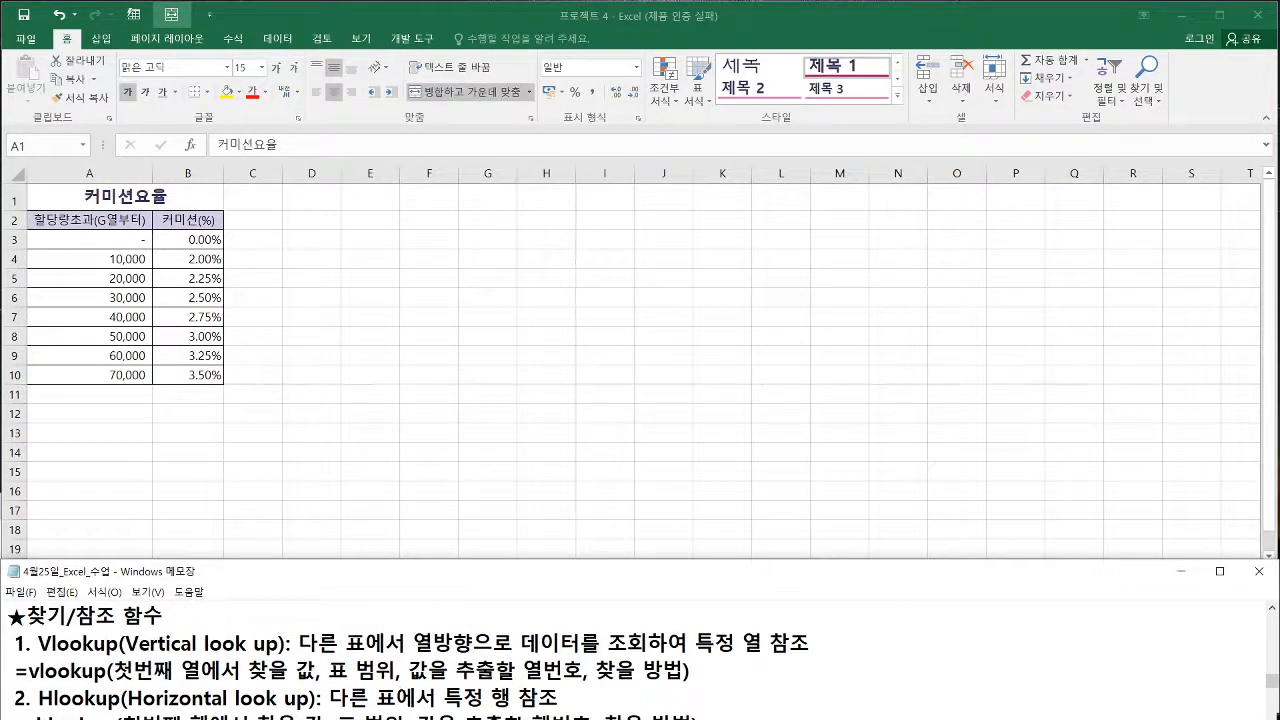
left_click_drag(44, 655, 282, 655)
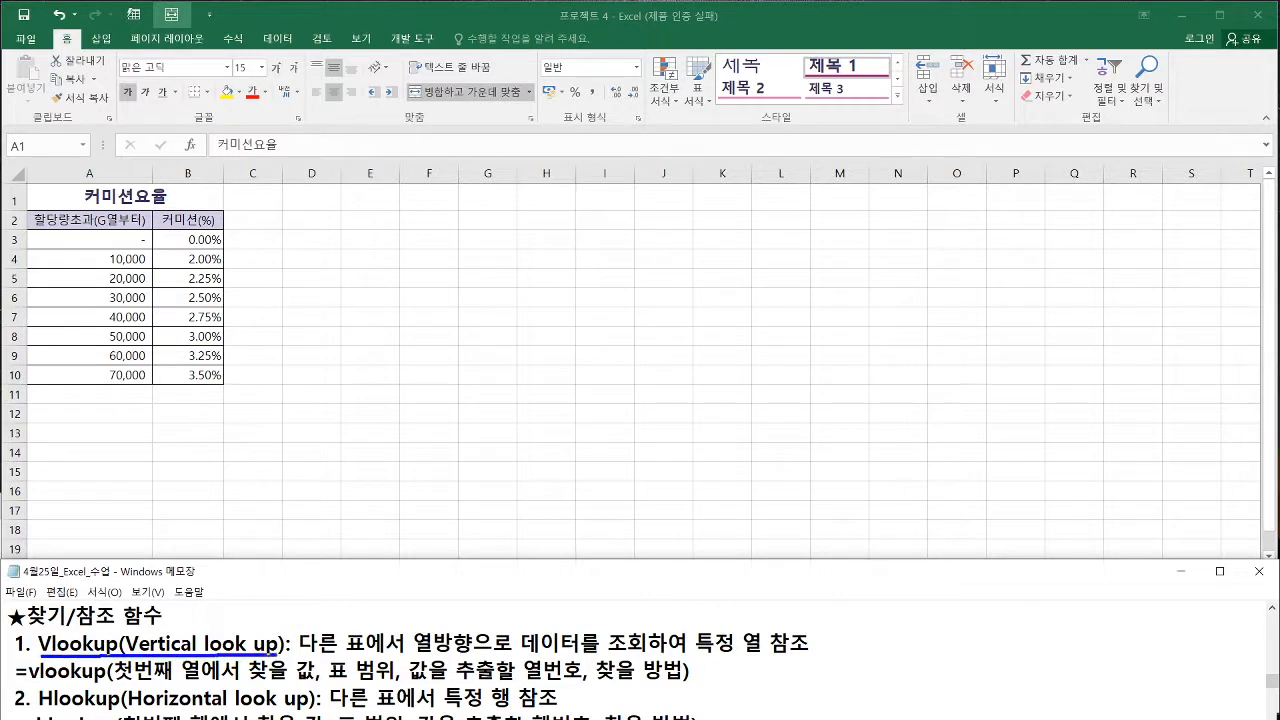
left_click_drag(129, 656, 194, 655)
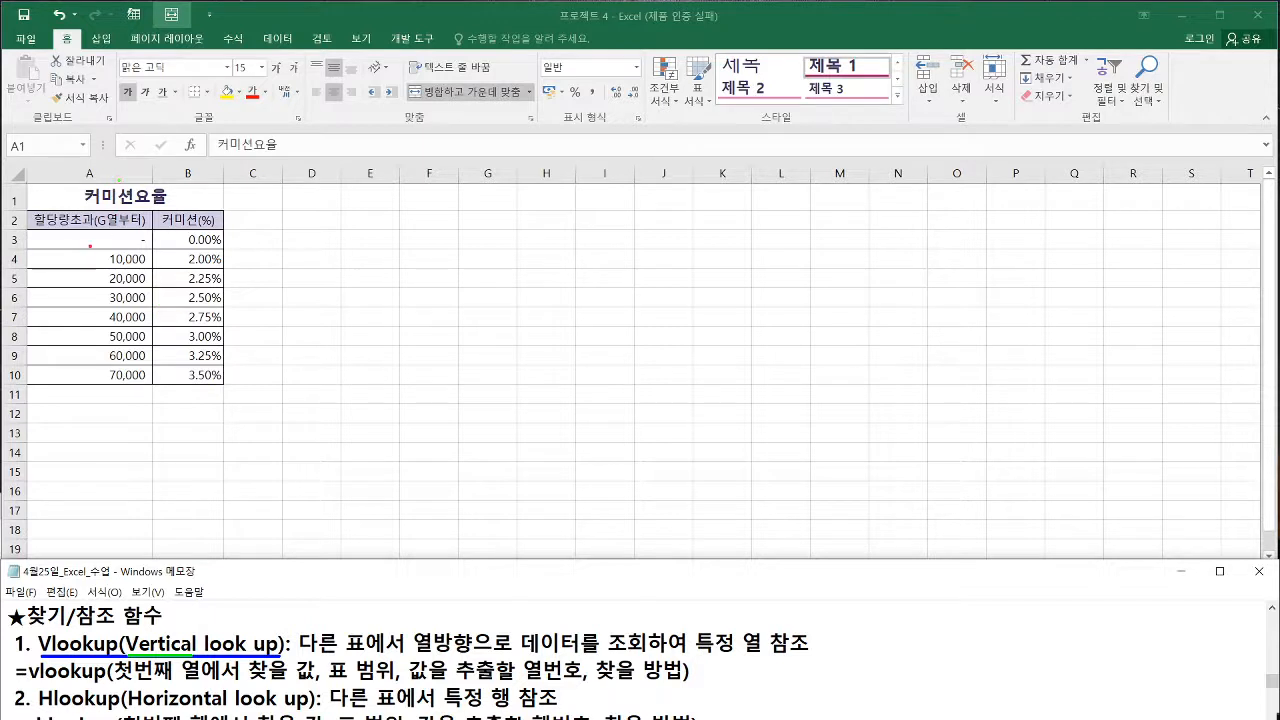
Examine the vertical layout of the 할당량초과 and 커미션(%) columns in the 커미션요율 table and return to the 연간 매출 sheet
mouse_move(90, 245)
left_mouse_down()
mouse_move(89, 330)
mouse_move(105, 328)
left_mouse_up()
key("b")
mouse_move(177, 247)
left_mouse_down()
mouse_move(174, 338)
mouse_move(188, 330)
left_mouse_up()
left_click_drag(94, 215, 184, 213)
key("b")
key("Escape")
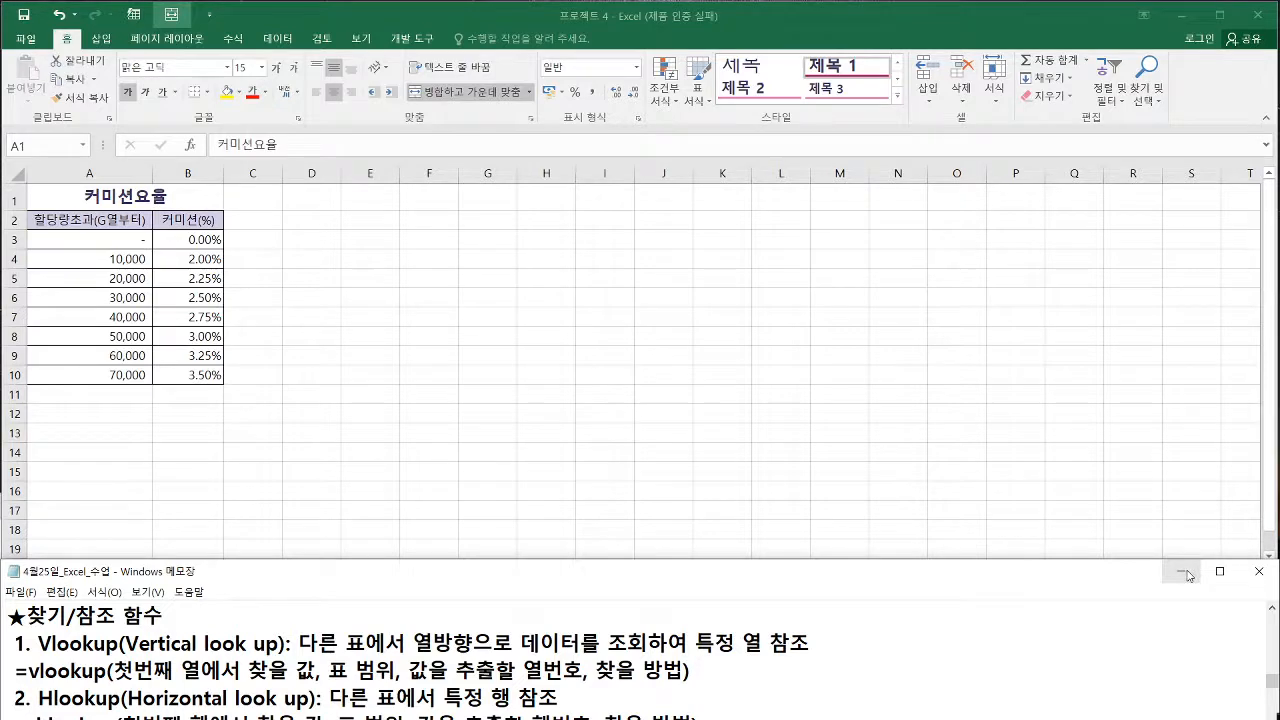
left_click(106, 570)
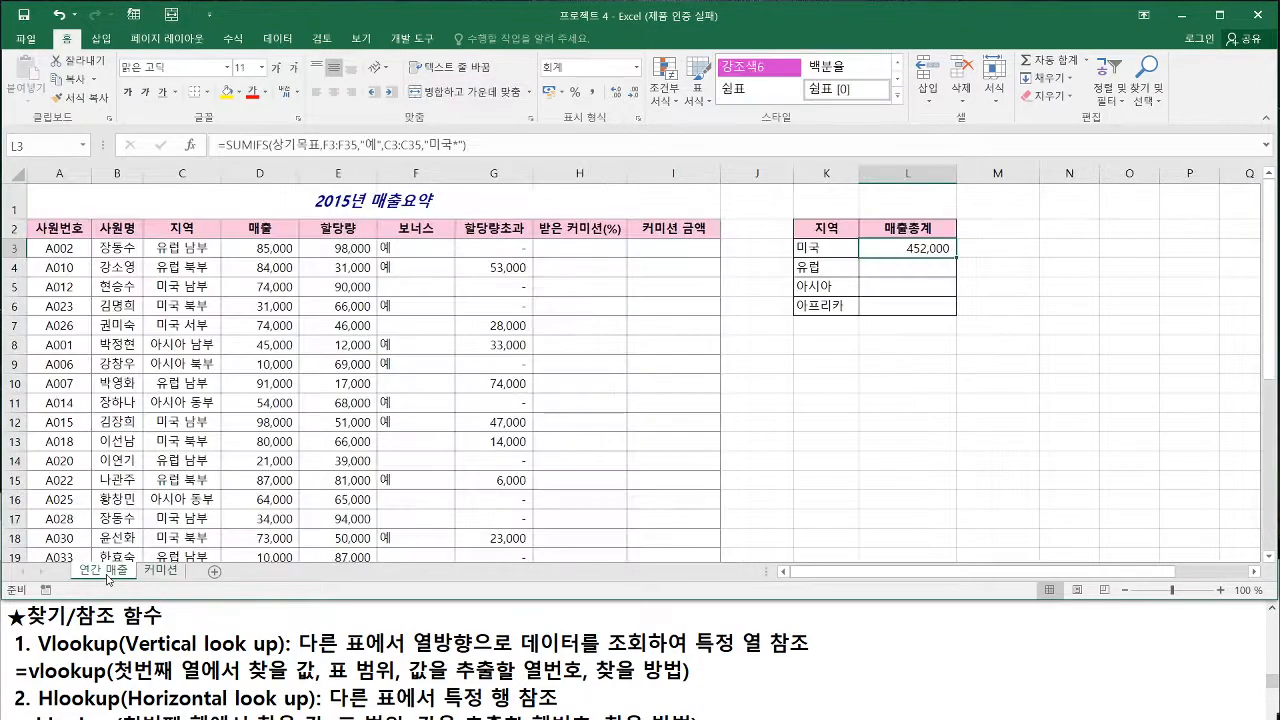
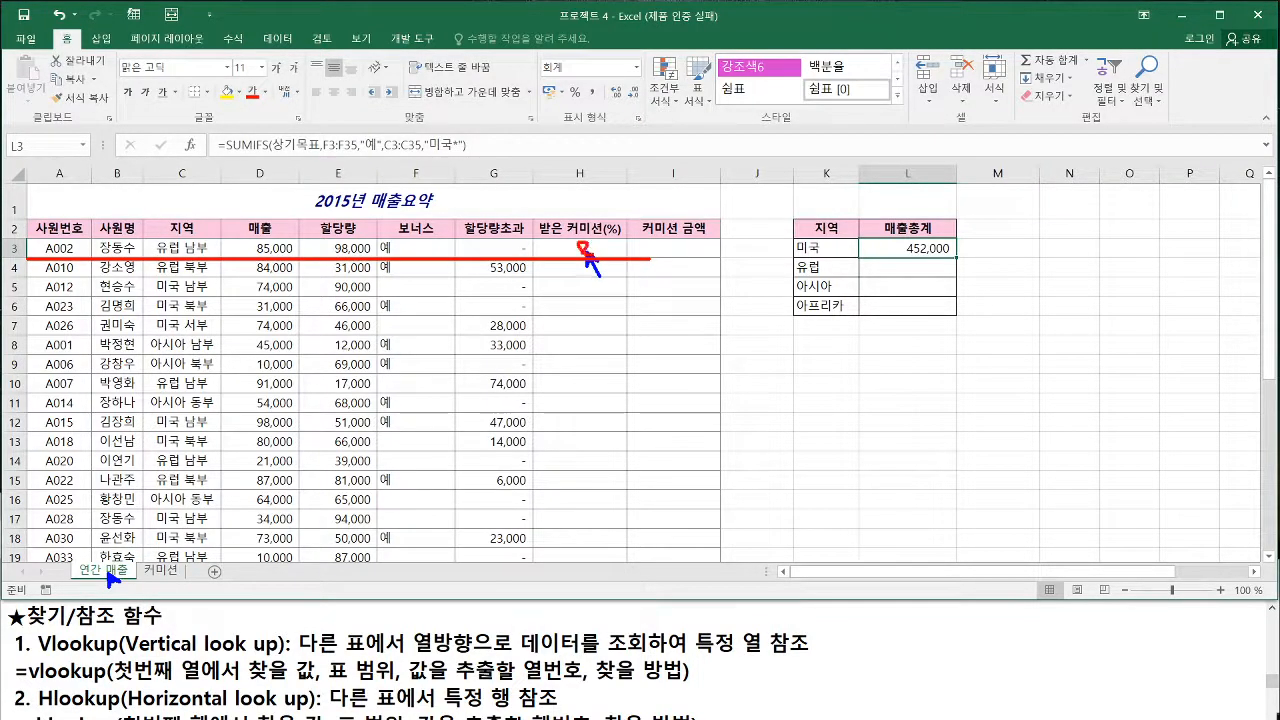
Start a VLOOKUP formula in H3 of 연간 매출 and open its function arguments
left_click(579, 249)
type("=vloo")
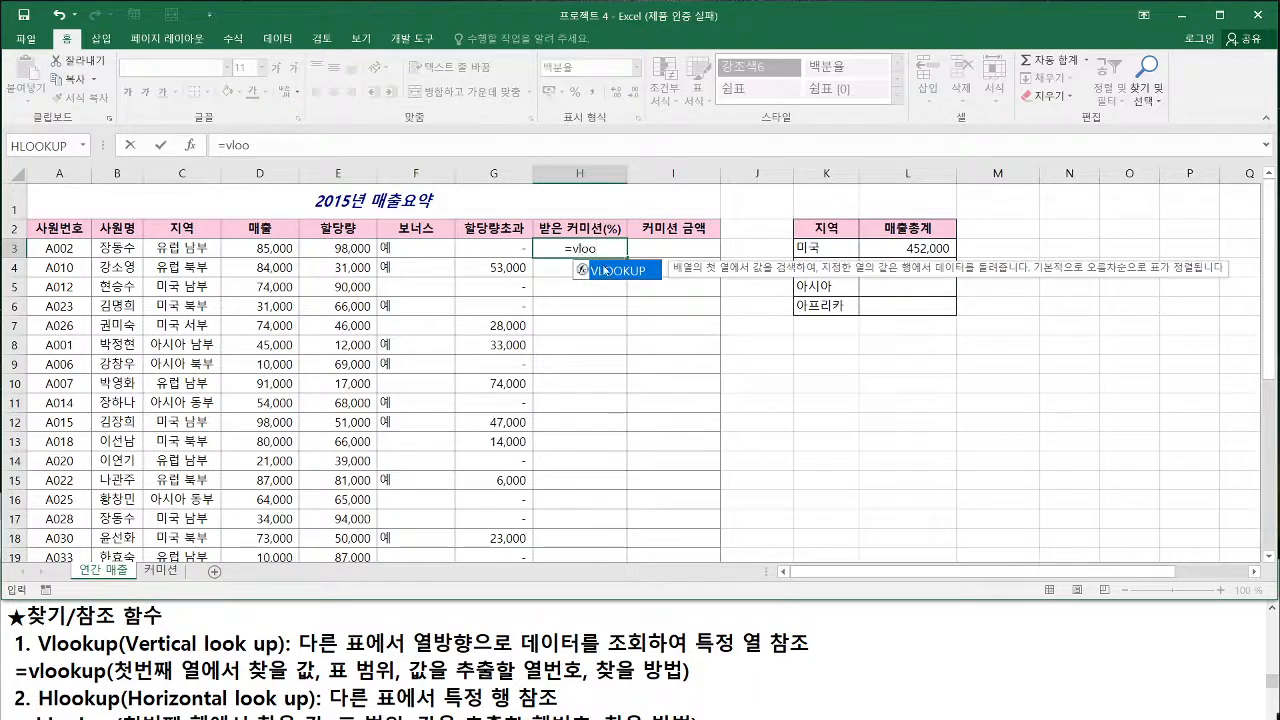
double_click(615, 271)
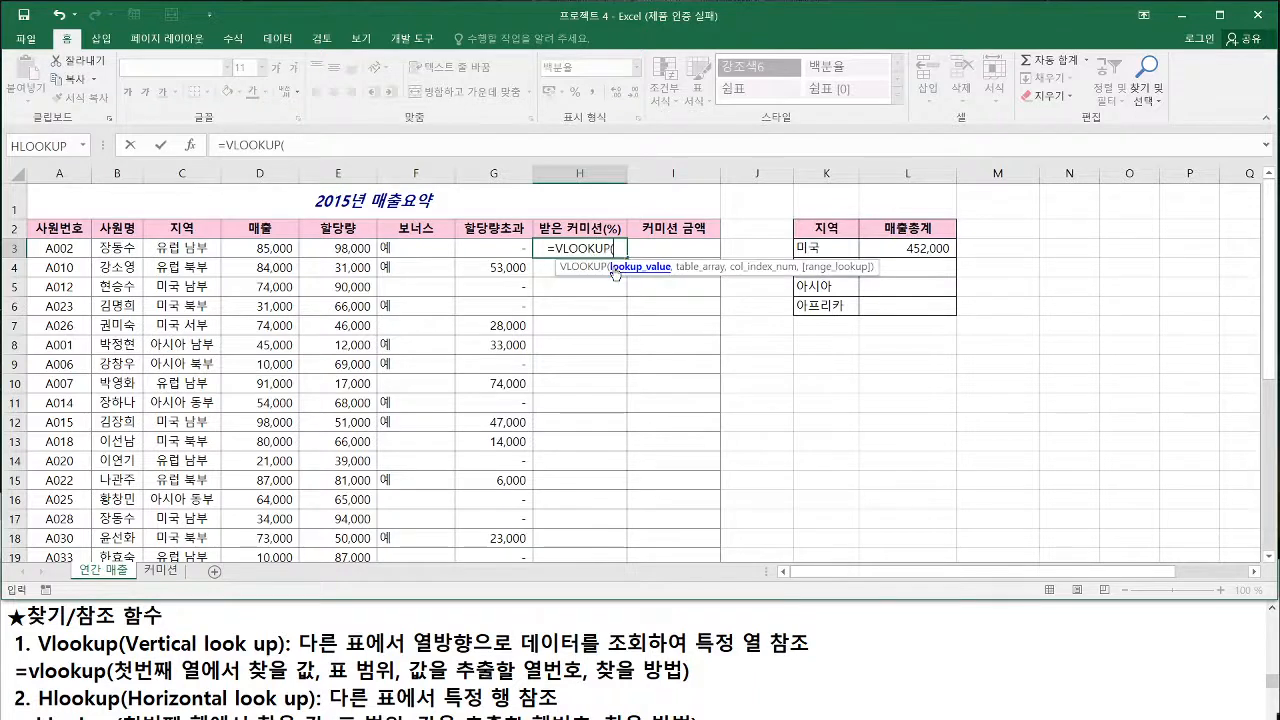
left_click(191, 147)
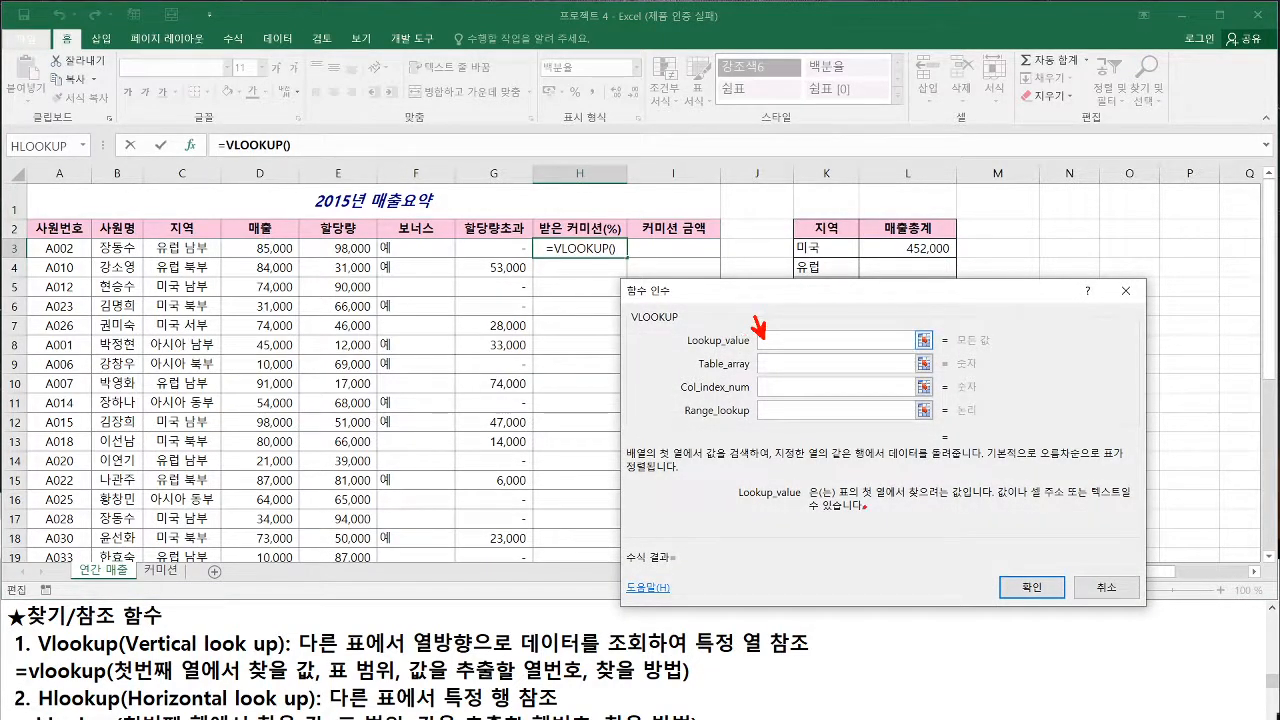
Read the Lookup_value description and examine the 커미션 sheet's rate table columns, returning to the 연간 매출 sheet
left_click_drag(863, 498, 964, 498)
left_click_drag(836, 501, 866, 500)
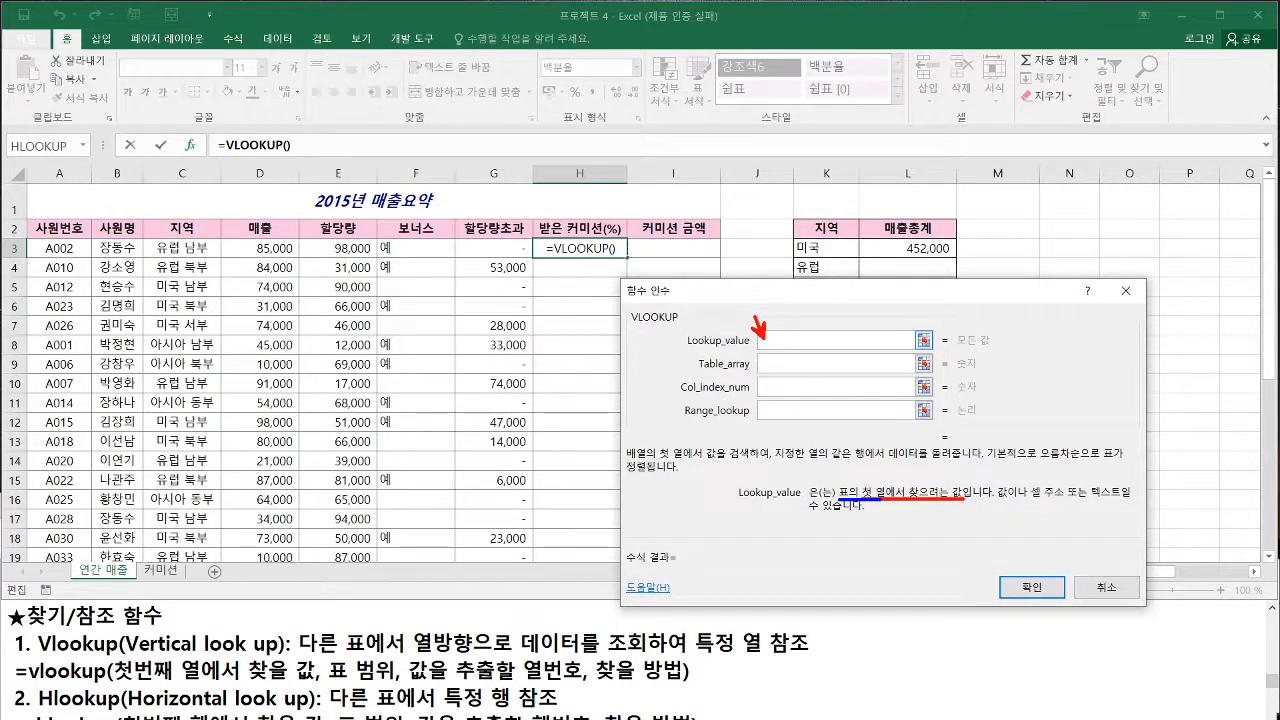
mouse_move(530, 198)
left_mouse_down()
mouse_move(498, 230)
mouse_move(519, 233)
left_mouse_up()
key("Escape")
left_click(160, 572)
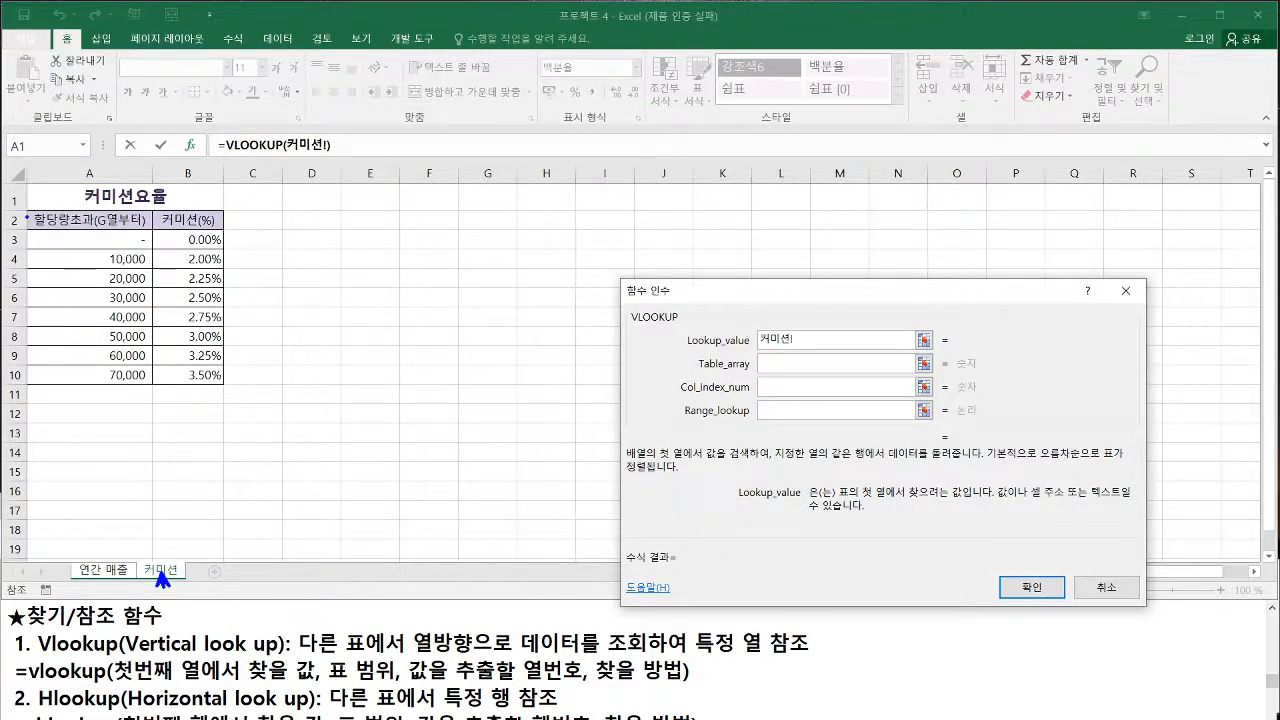
mouse_move(28, 210)
left_mouse_down()
mouse_move(229, 385)
mouse_move(153, 387)
left_mouse_up()
key("r")
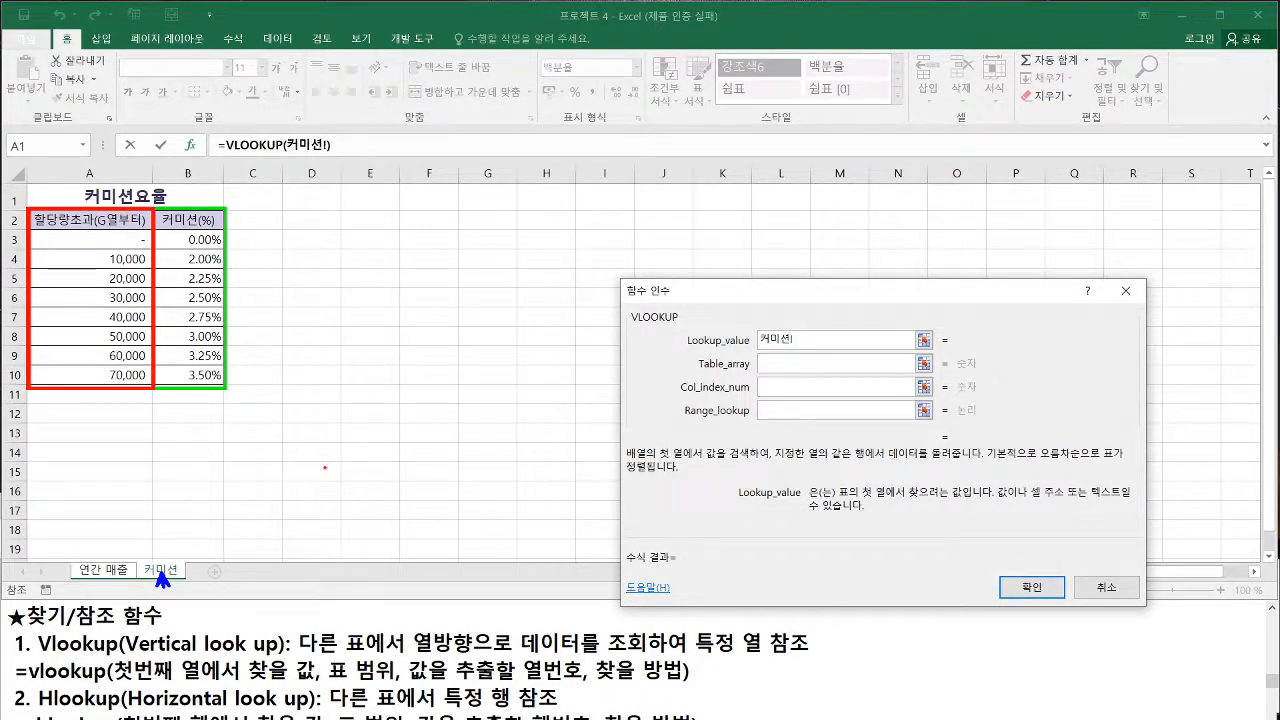
key("Escape")
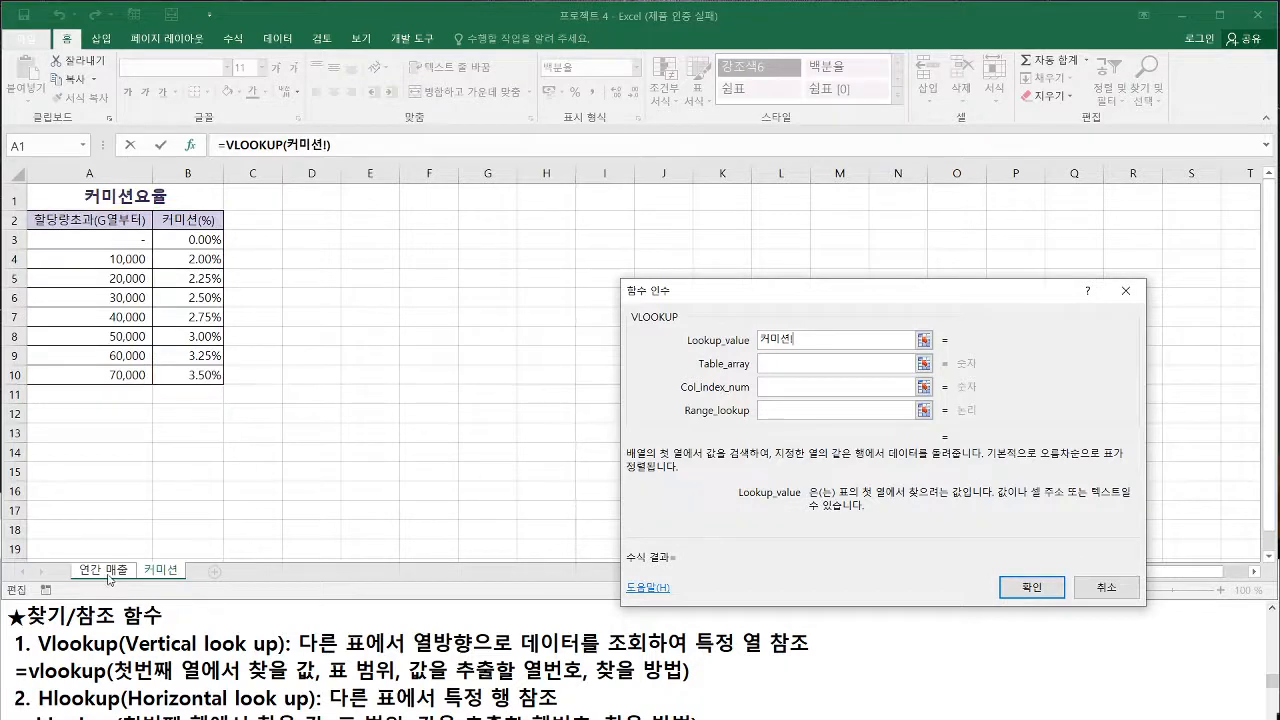
left_click(105, 571)
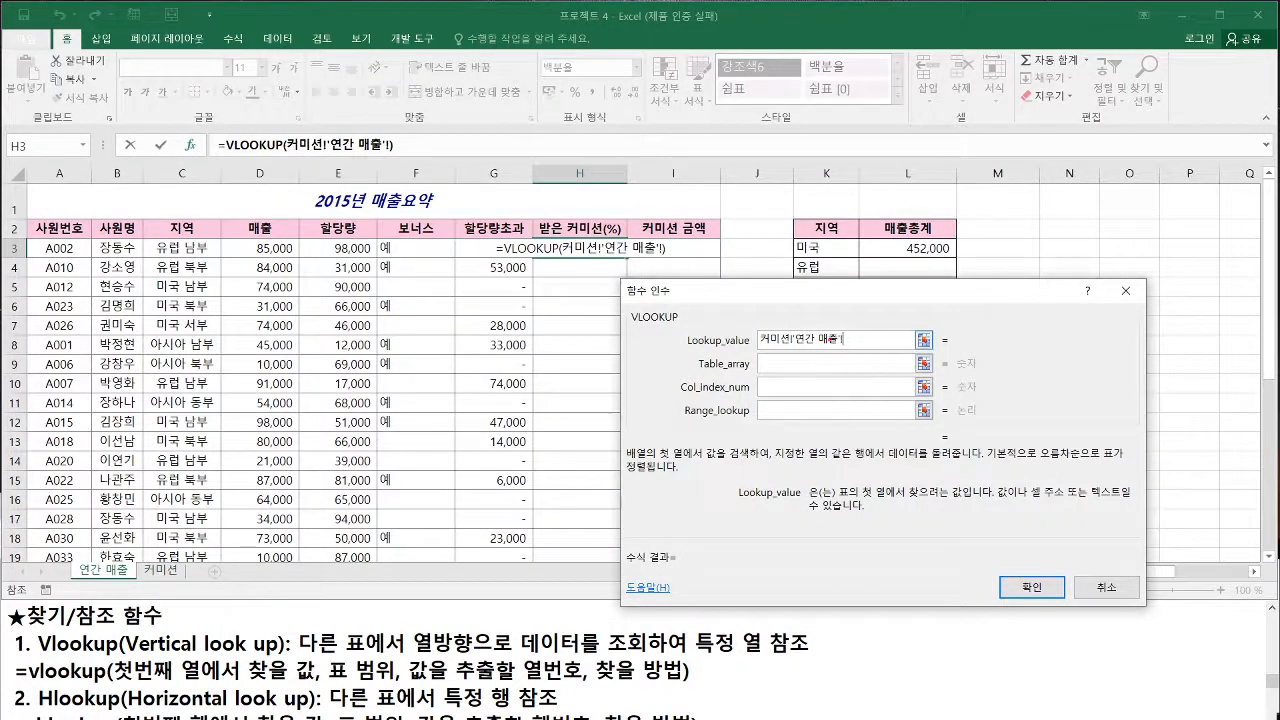
Replace the Lookup_value argument with cell G3 of the 연간 매출 sheet
mouse_move(768, 346)
left_mouse_down()
mouse_move(840, 336)
mouse_move(850, 352)
left_mouse_up()
left_click_drag(22, 260, 656, 258)
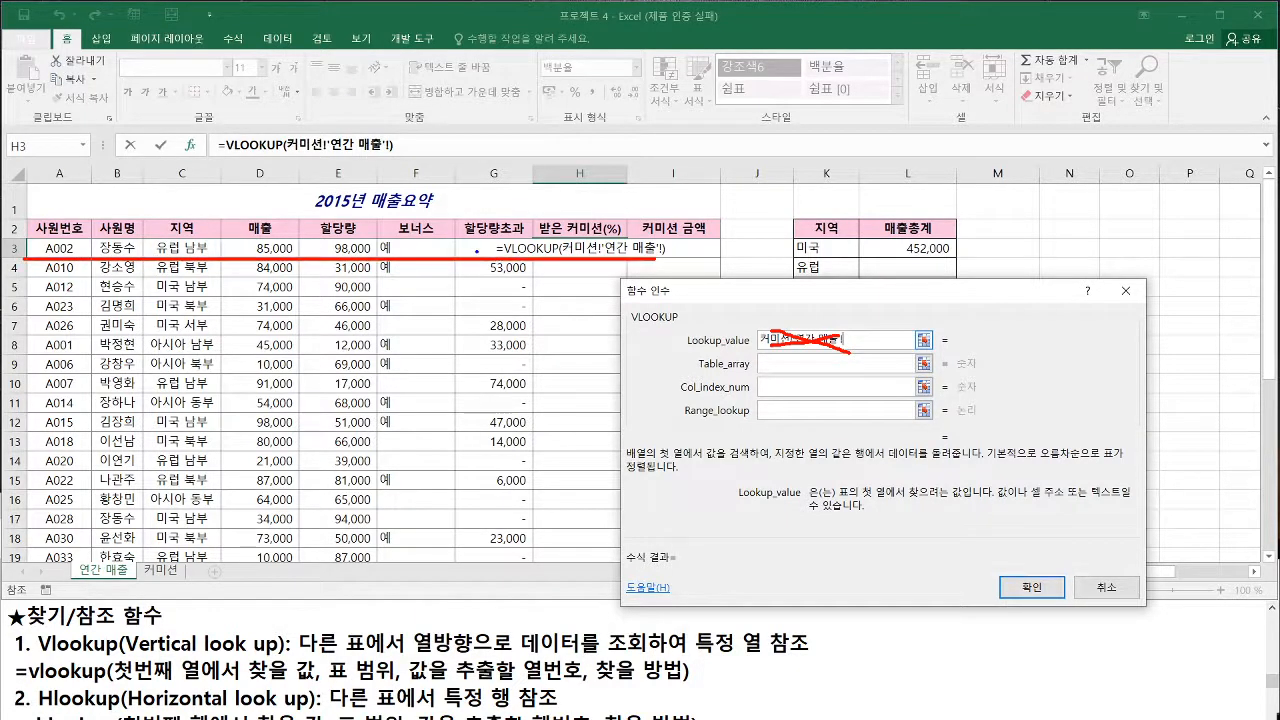
left_click_drag(500, 256, 486, 240)
key("Escape")
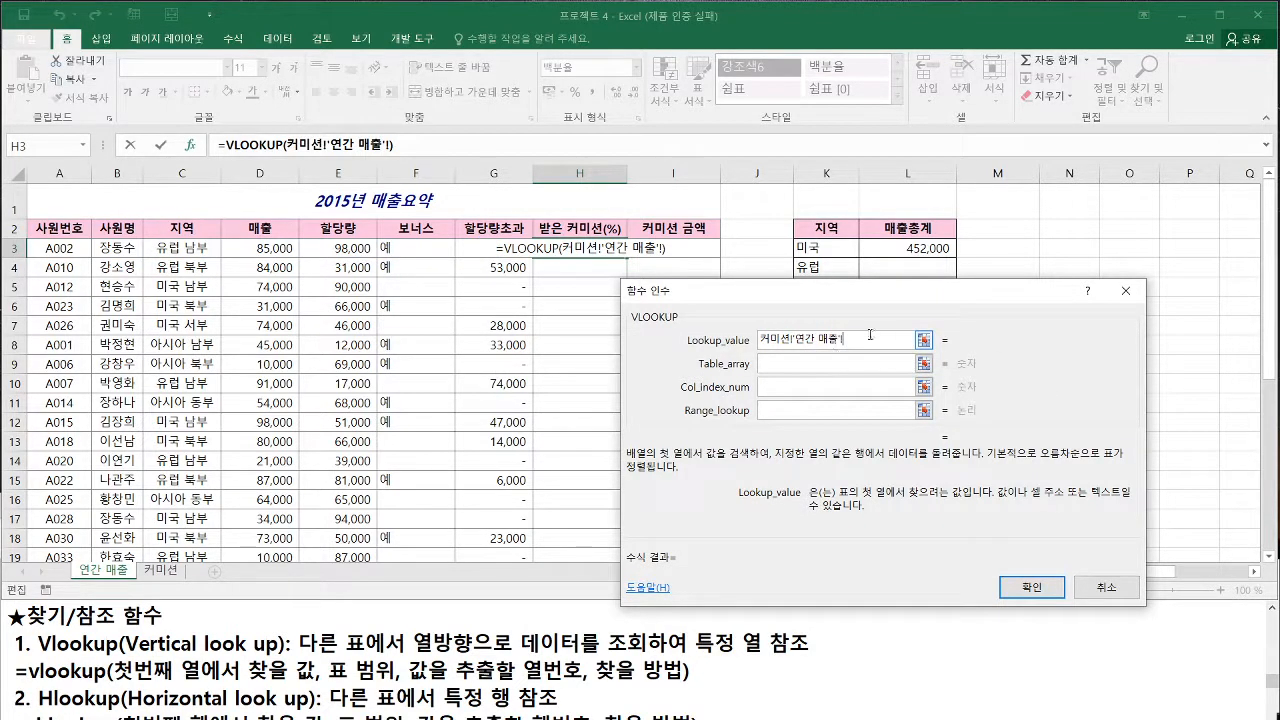
left_click_drag(869, 335, 740, 329)
left_click(486, 247)
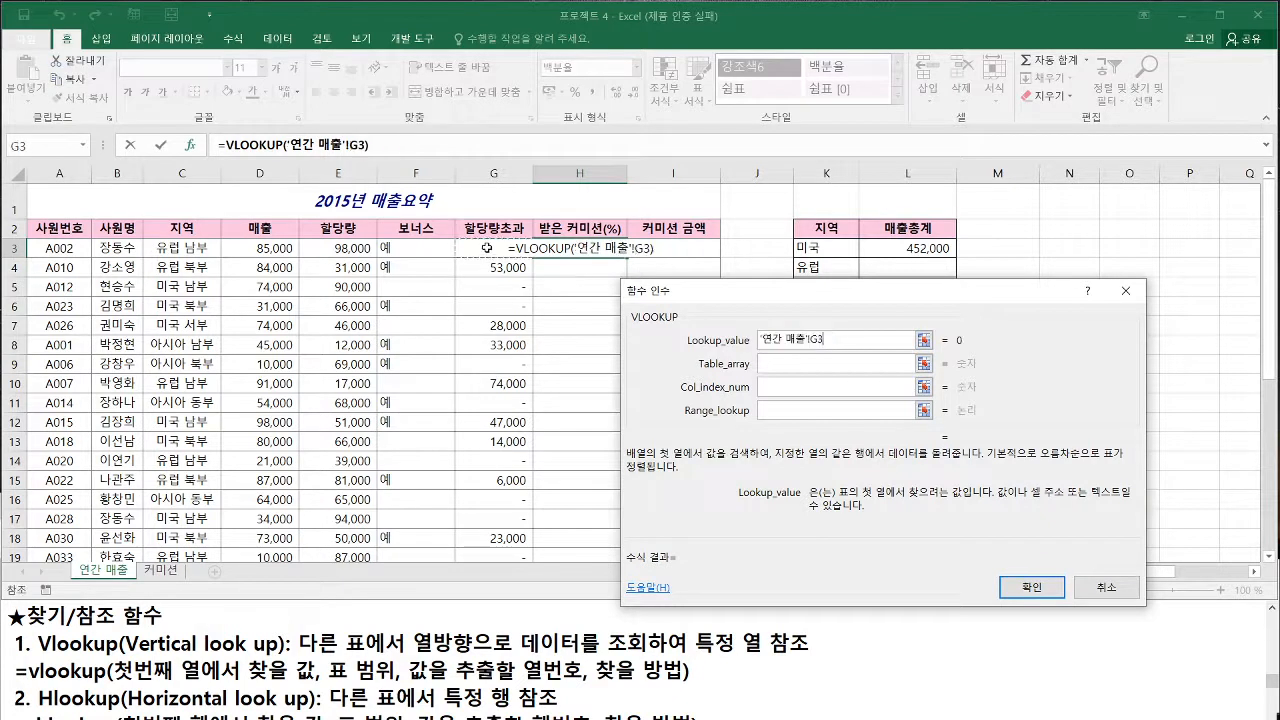
mouse_move(500, 251)
left_mouse_down()
mouse_move(504, 241)
mouse_move(503, 252)
left_mouse_up()
Set the Table_array argument to A2:B10 on the 커미션 sheet, the named range 커미션요율
left_click(782, 360)
left_click_drag(733, 380, 767, 363)
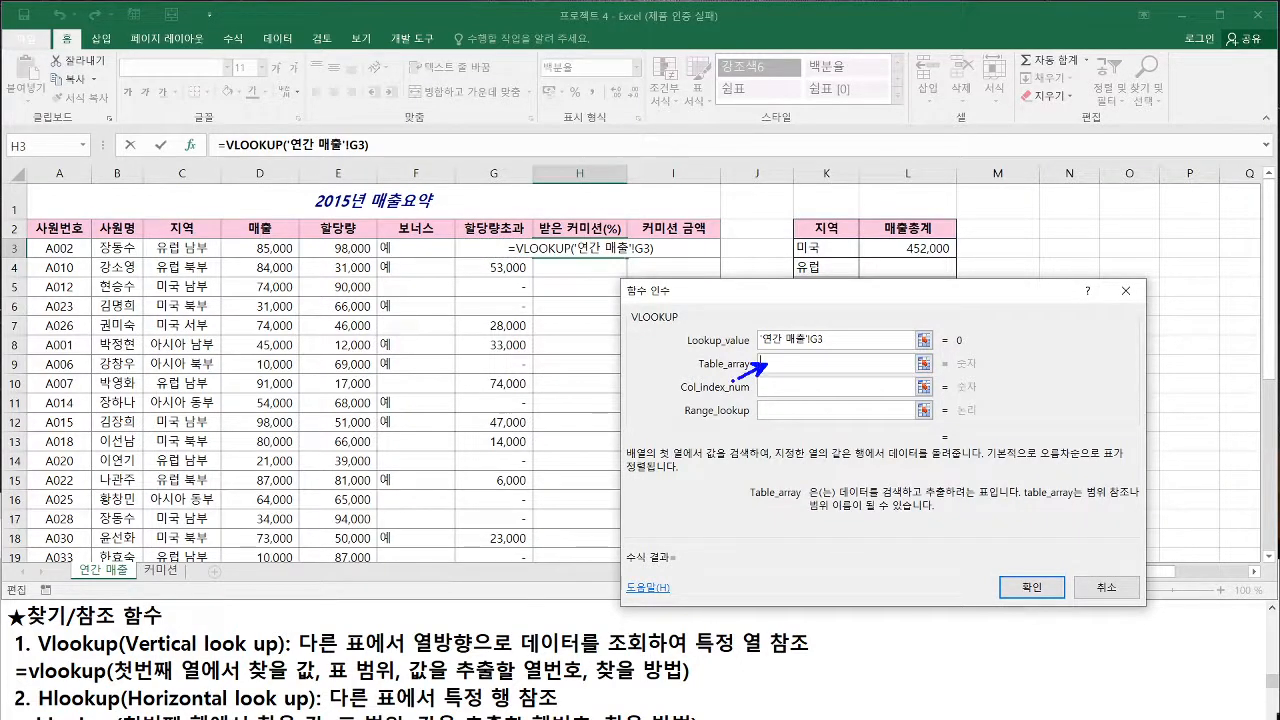
left_click_drag(838, 495, 990, 494)
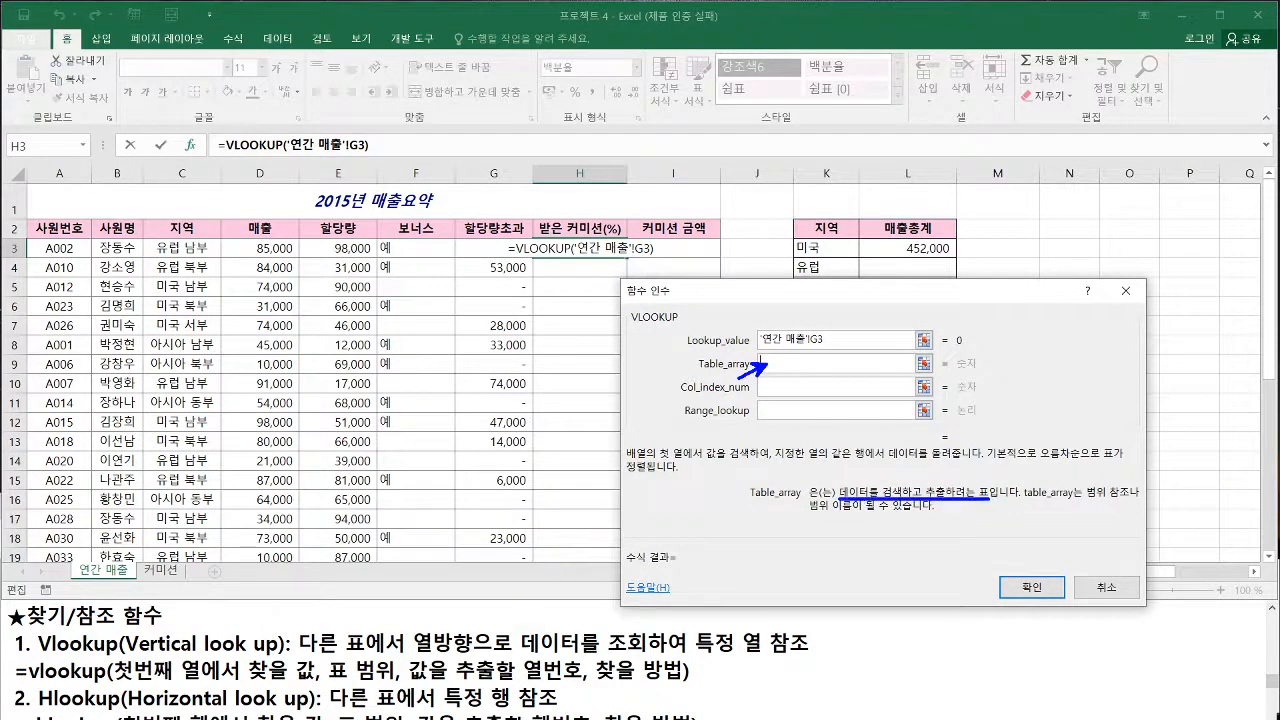
left_click_drag(179, 589, 165, 574)
key("Escape")
left_click(162, 569)
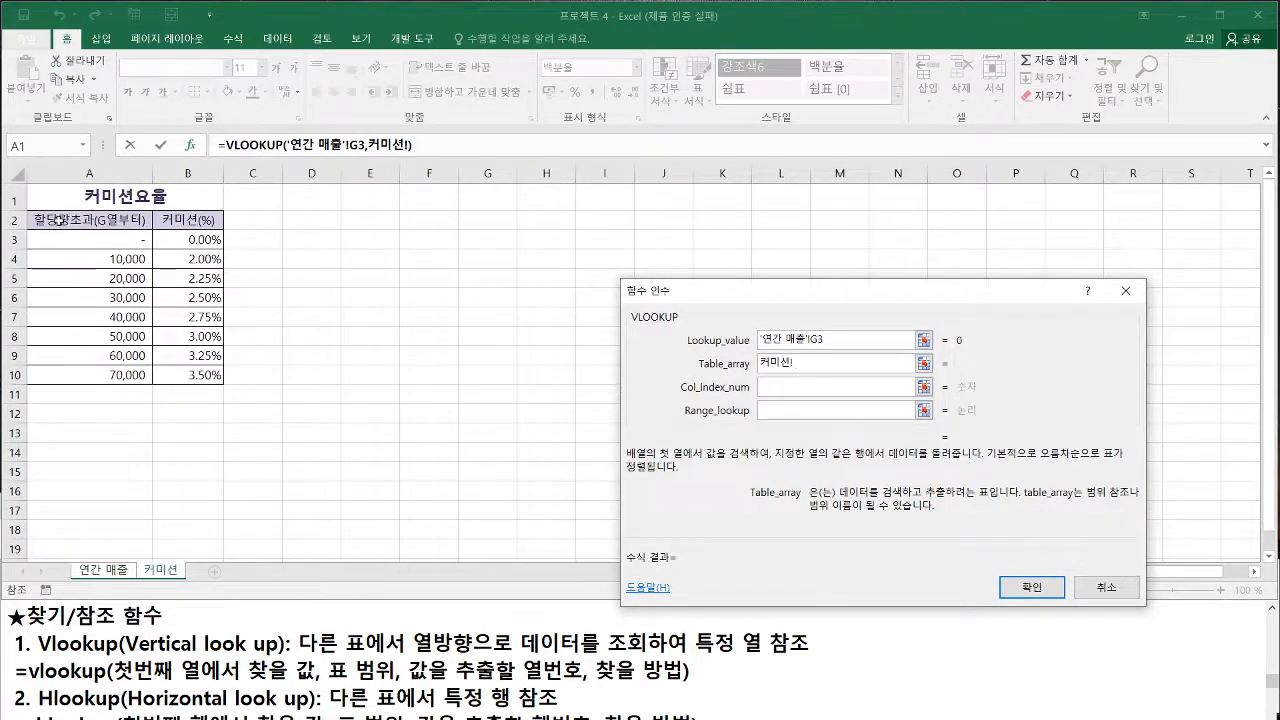
left_click_drag(52, 219, 180, 375)
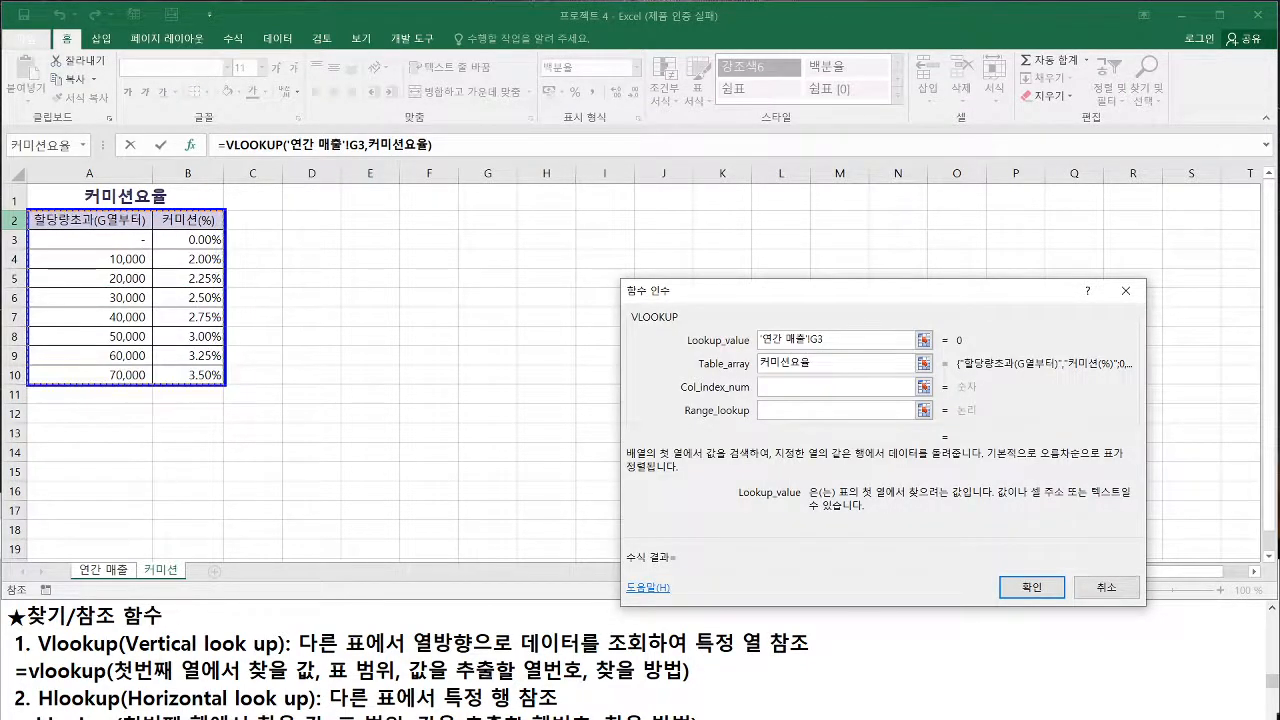
Examine how the 커미션요율 name in Table_array corresponds to the rate table on the 커미션 sheet
left_click_drag(760, 370, 810, 366)
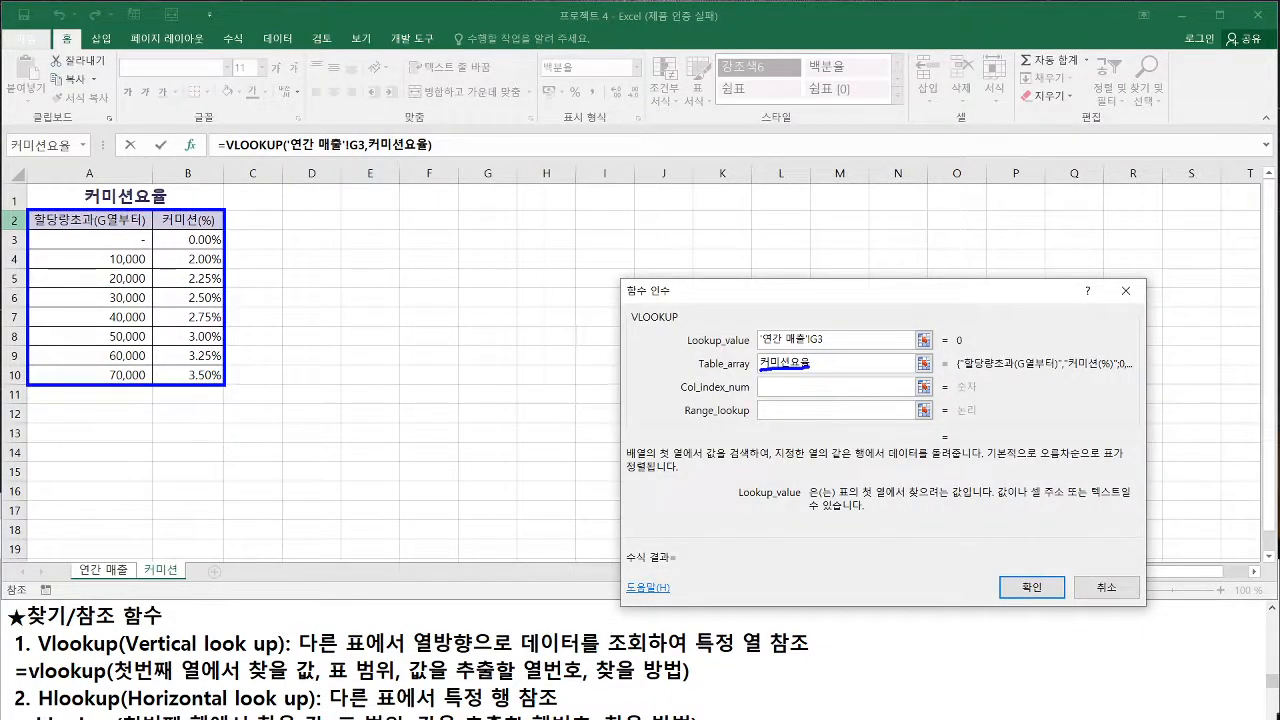
left_click_drag(48, 220, 208, 372)
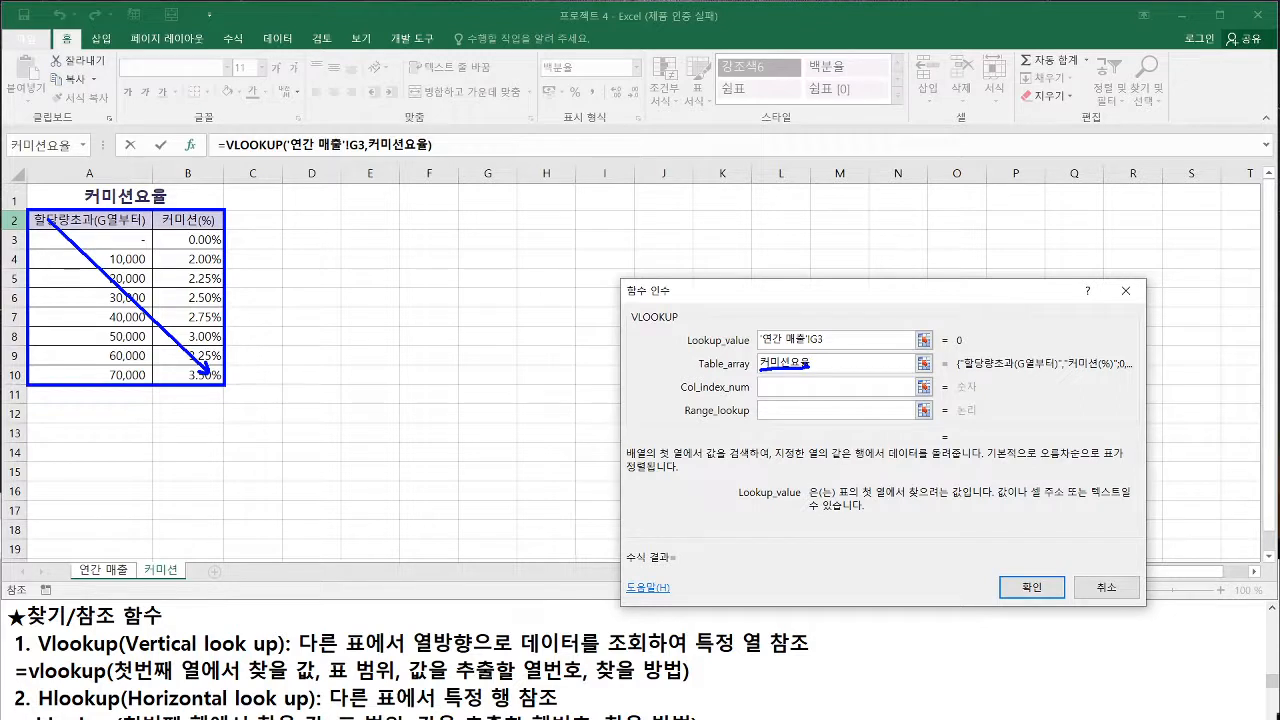
key("g")
mouse_move(759, 369)
left_mouse_down()
mouse_move(806, 368)
mouse_move(759, 369)
left_mouse_up()
key("r")
left_click_drag(138, 382, 139, 398)
left_click_drag(130, 392, 150, 394)
mouse_move(139, 401)
left_mouse_down()
mouse_move(139, 416)
mouse_move(150, 412)
mouse_move(130, 393)
mouse_move(147, 398)
left_mouse_up()
key("g")
mouse_move(148, 407)
left_mouse_down()
mouse_move(124, 415)
mouse_move(152, 414)
left_mouse_up()
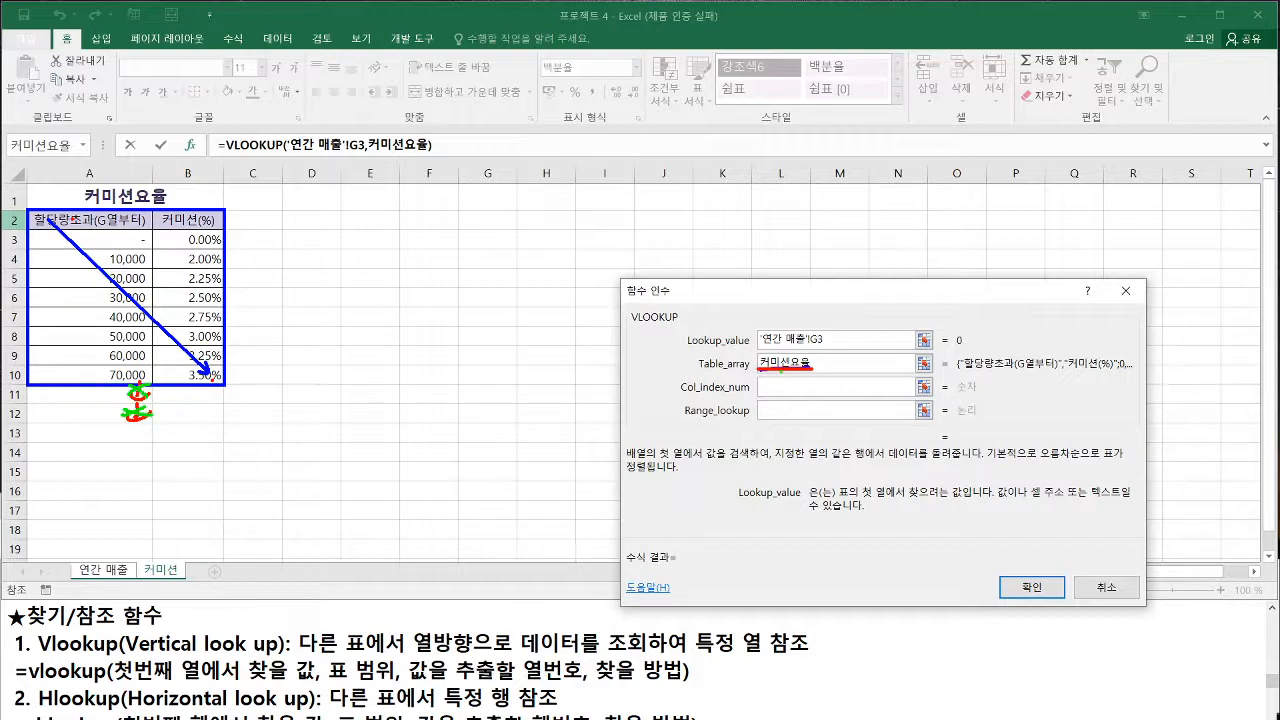
key("e")
key("b")
left_click_drag(760, 371, 811, 374)
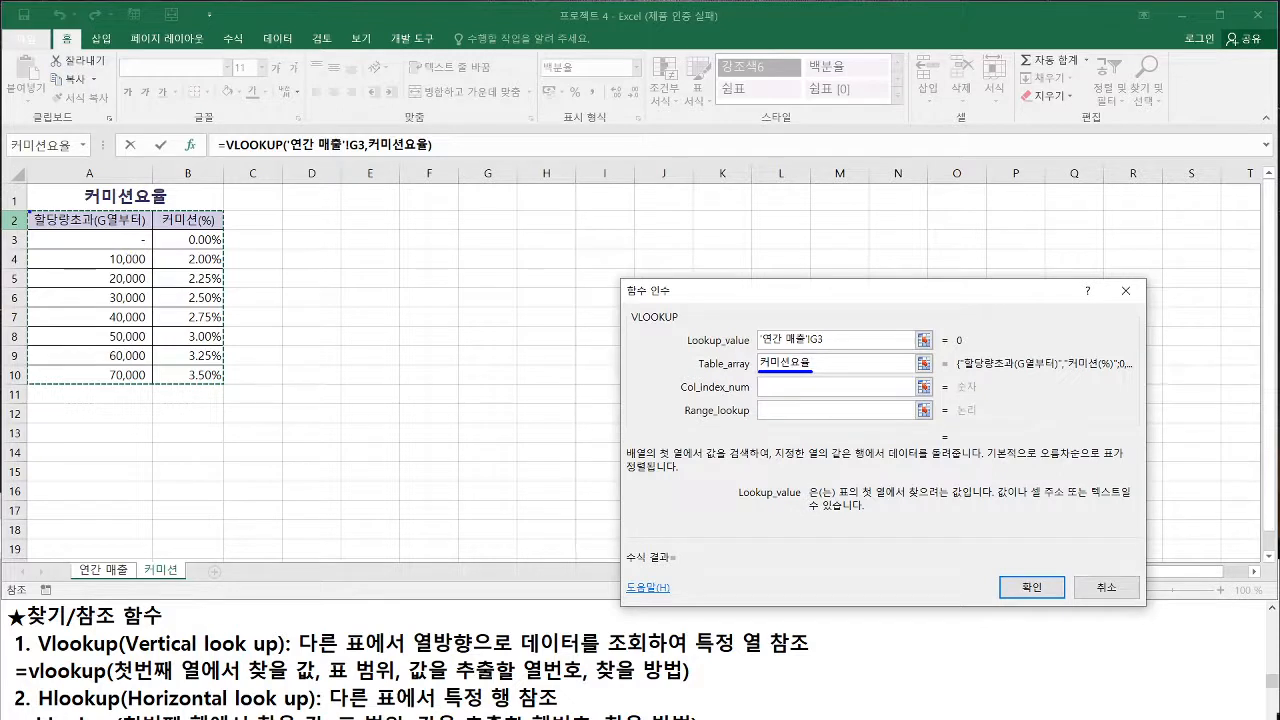
left_click_drag(28, 212, 222, 384)
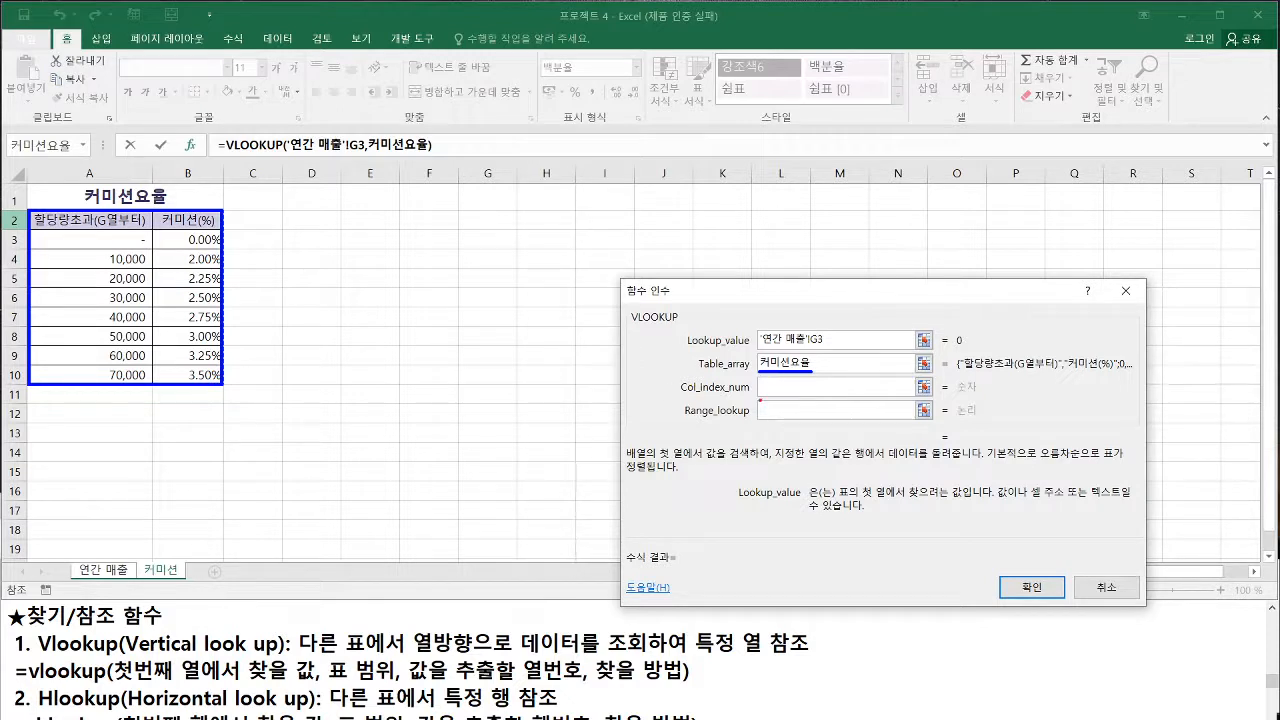
left_click_drag(751, 404, 766, 390)
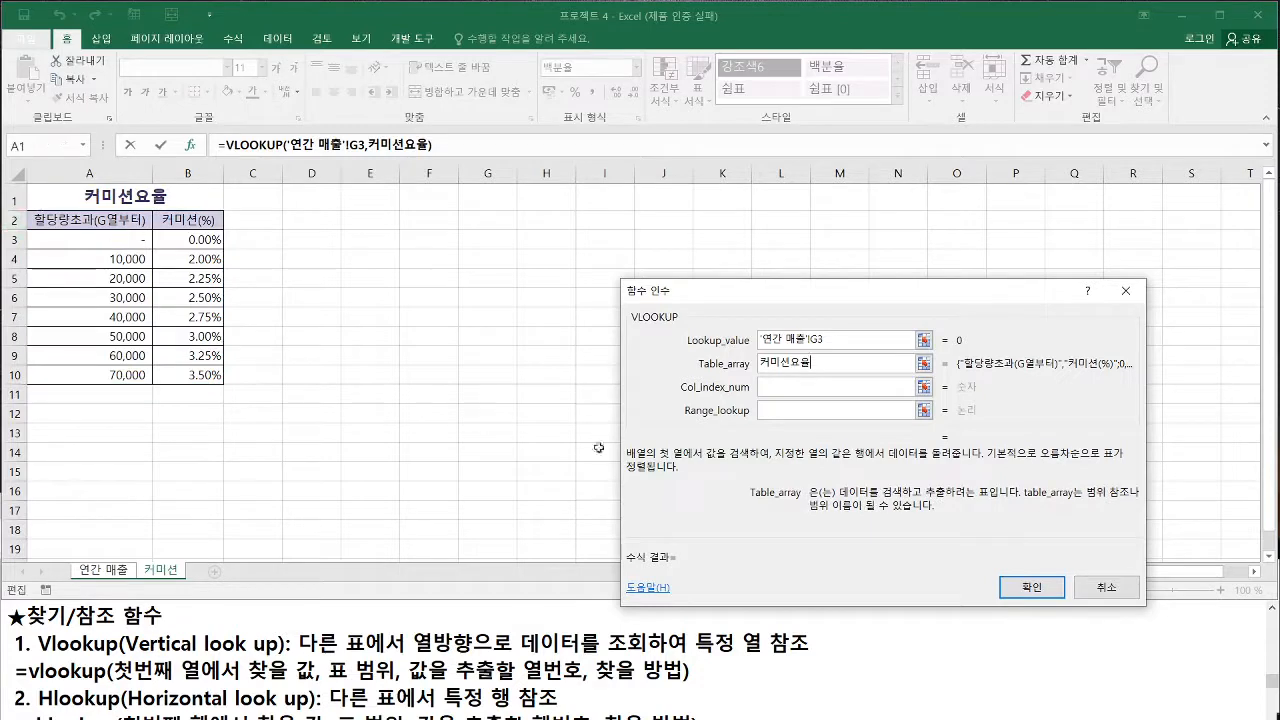
Read the Col_index_num description and check the column order of 할당량초과 and 커미션(%) in the 커미션요율 table
left_click(777, 388)
left_click_drag(751, 404, 766, 390)
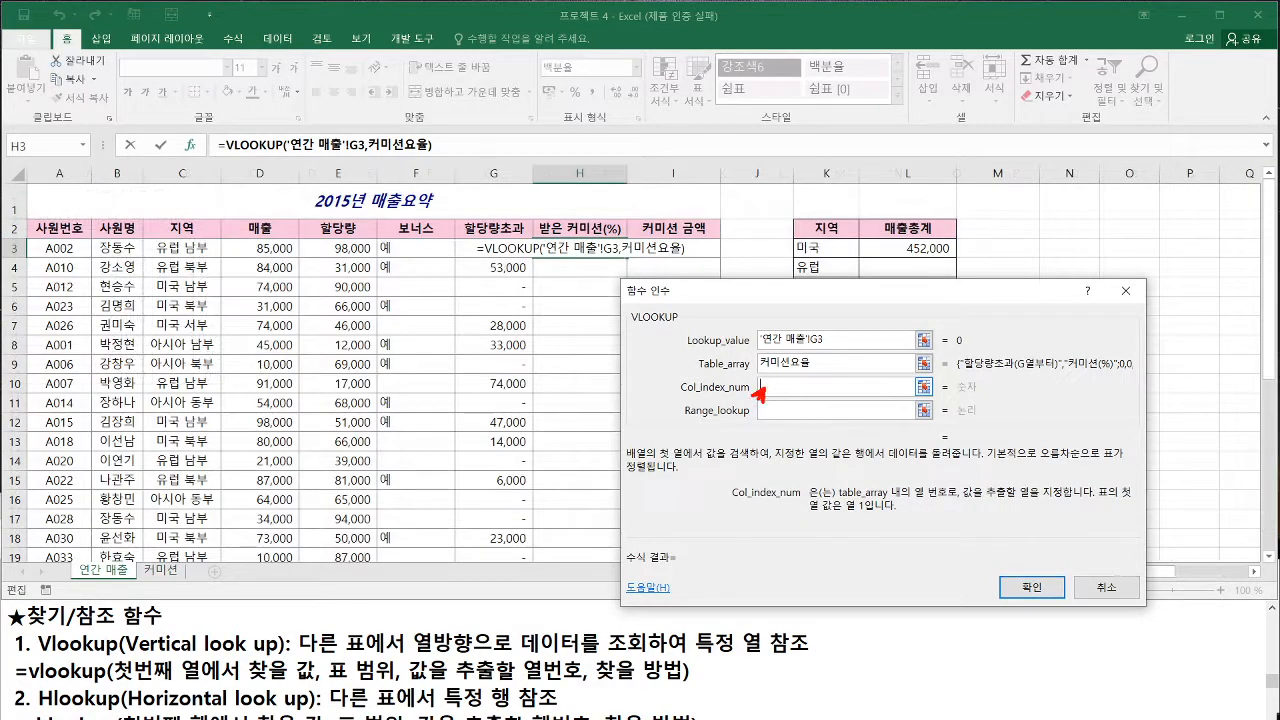
left_click_drag(912, 505, 1129, 497)
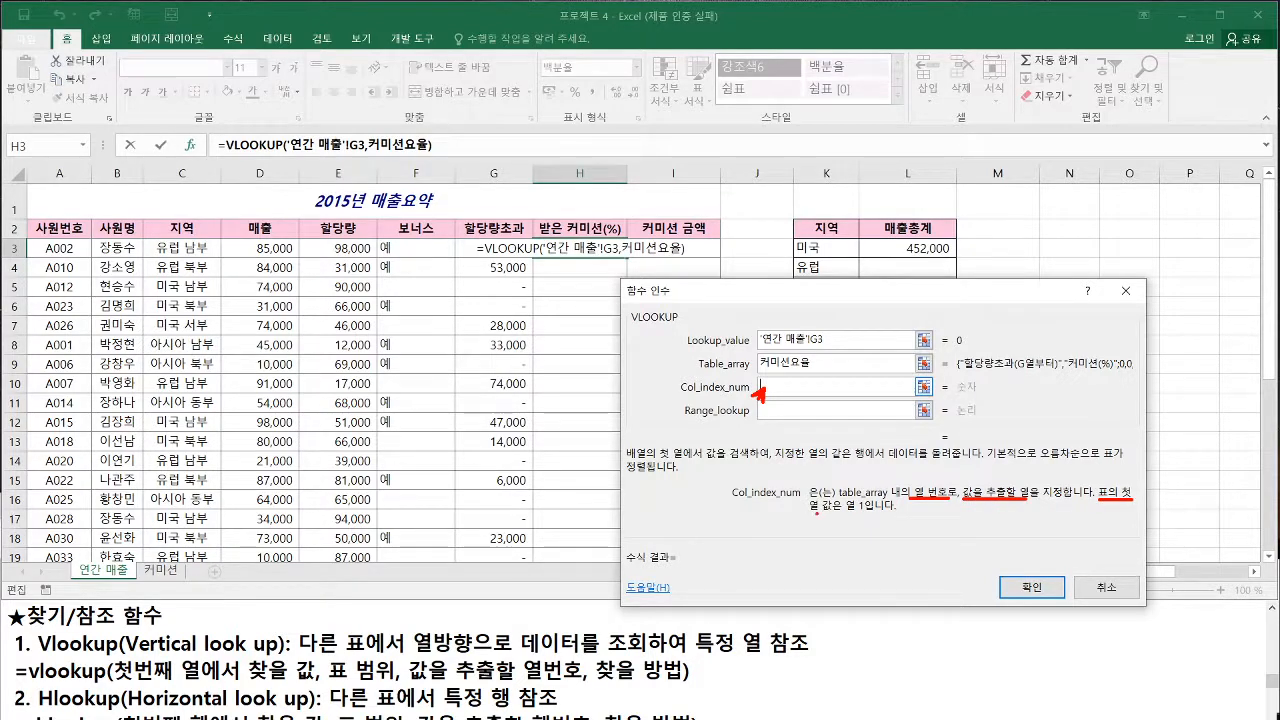
left_click_drag(812, 514, 873, 513)
key("Escape")
left_click(811, 364)
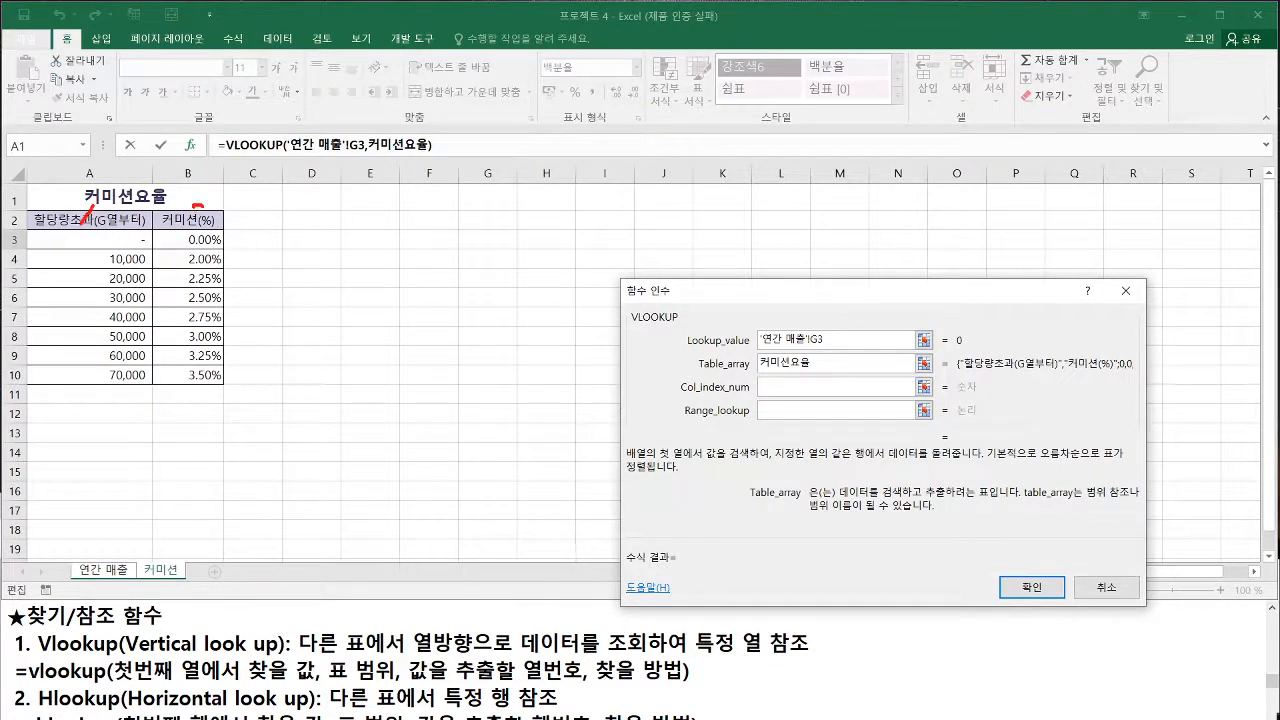
left_click_drag(203, 207, 208, 220)
left_click_drag(229, 243, 215, 272)
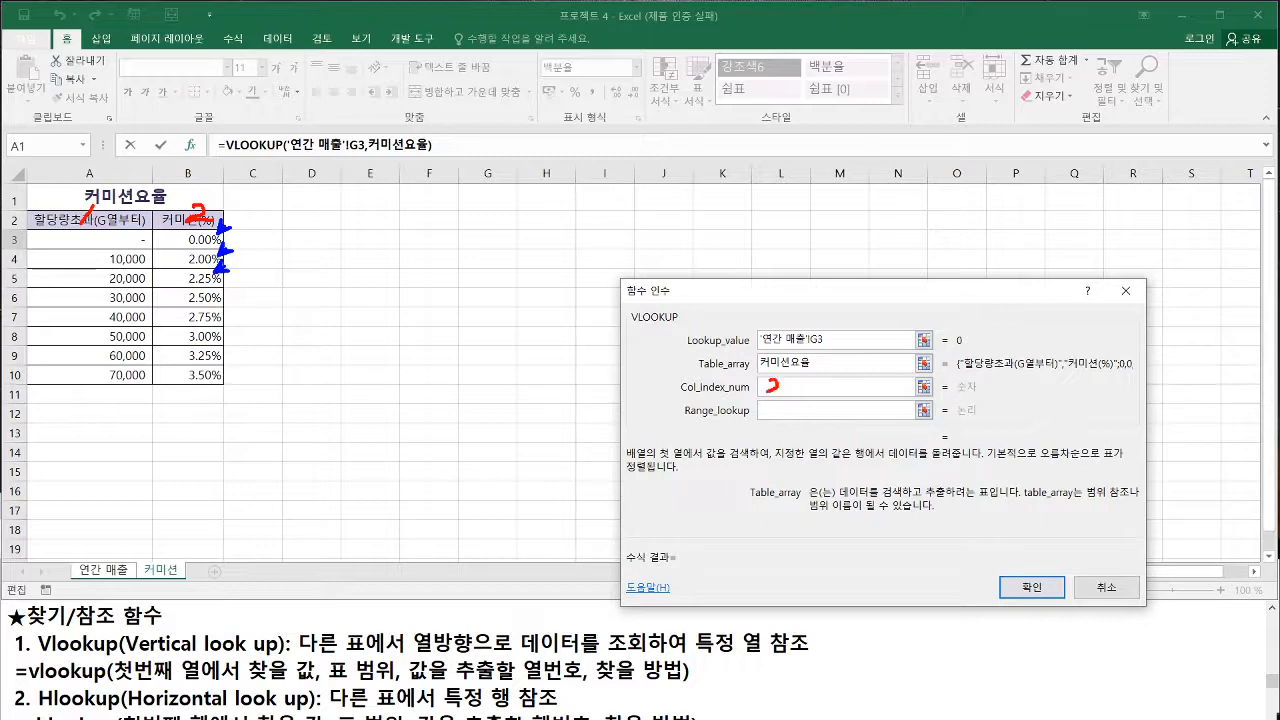
Set the VLOOKUP Col_index_num argument to 2
key("Escape")
left_click(785, 387)
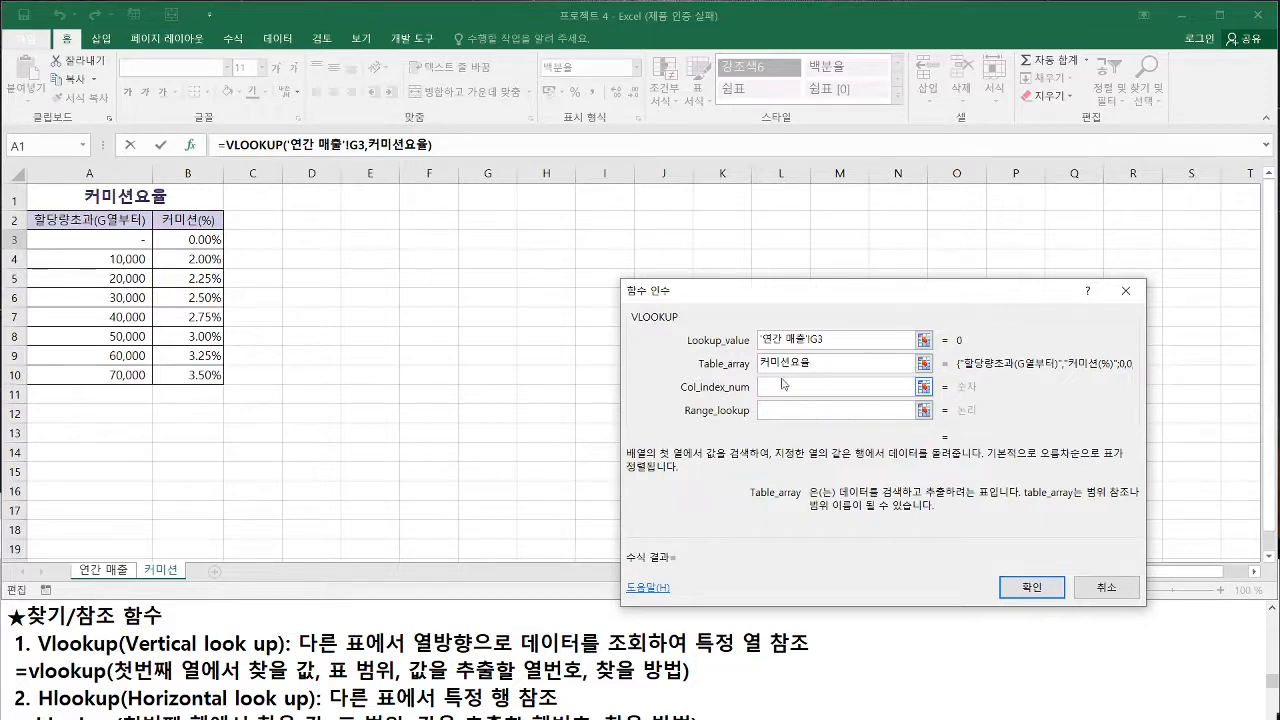
type("2")
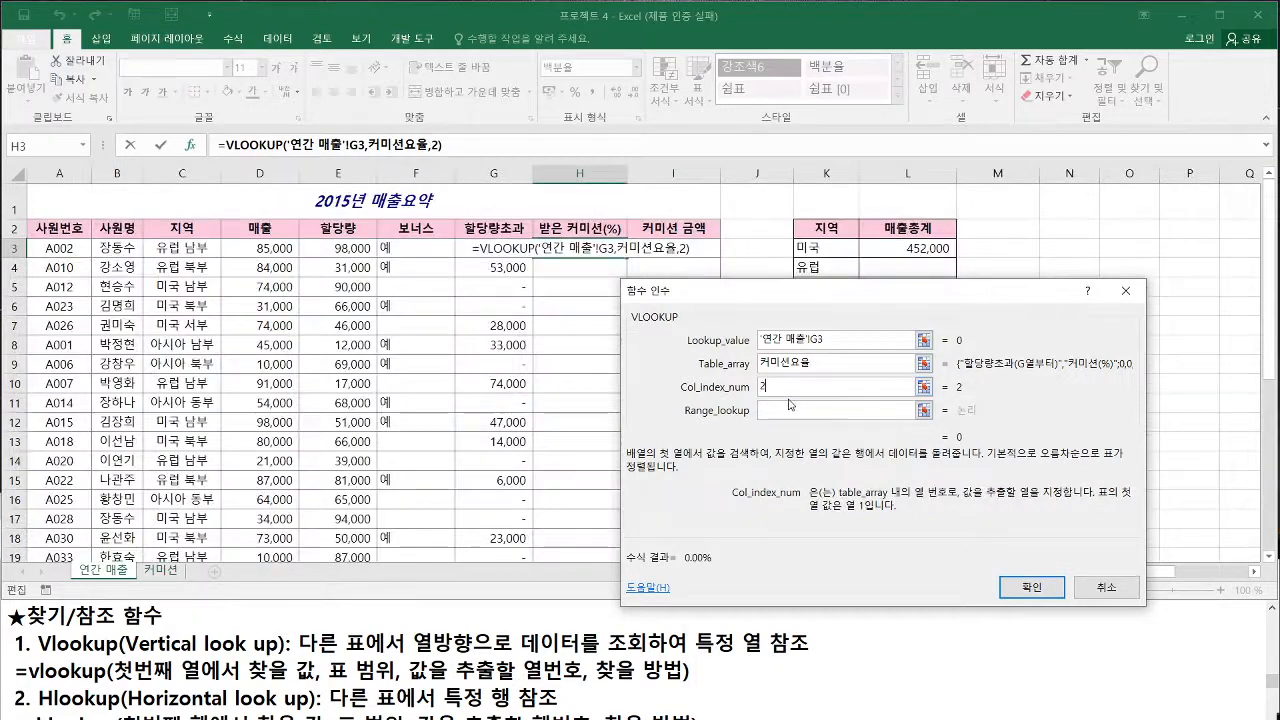
Read the Range_lookup description about FALSE for exact matches and TRUE or omission for approximate matches
left_click(767, 412)
left_click_drag(733, 427, 757, 411)
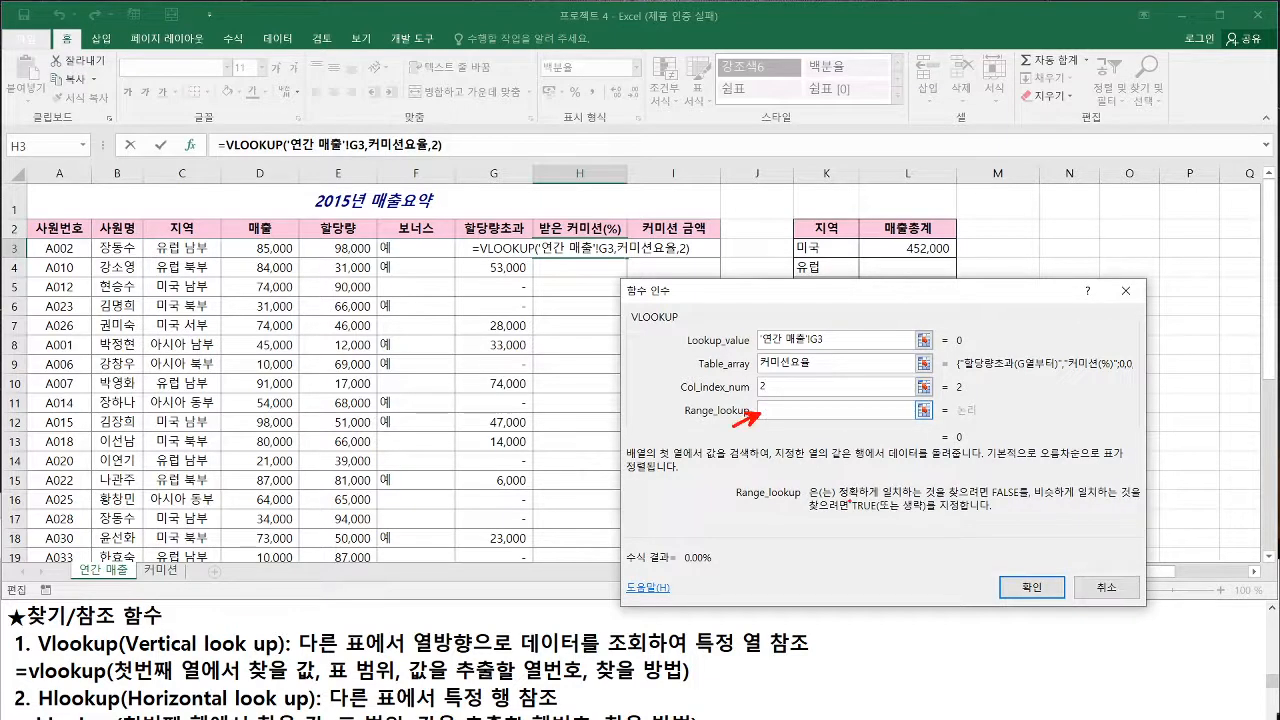
left_click_drag(842, 497, 1142, 502)
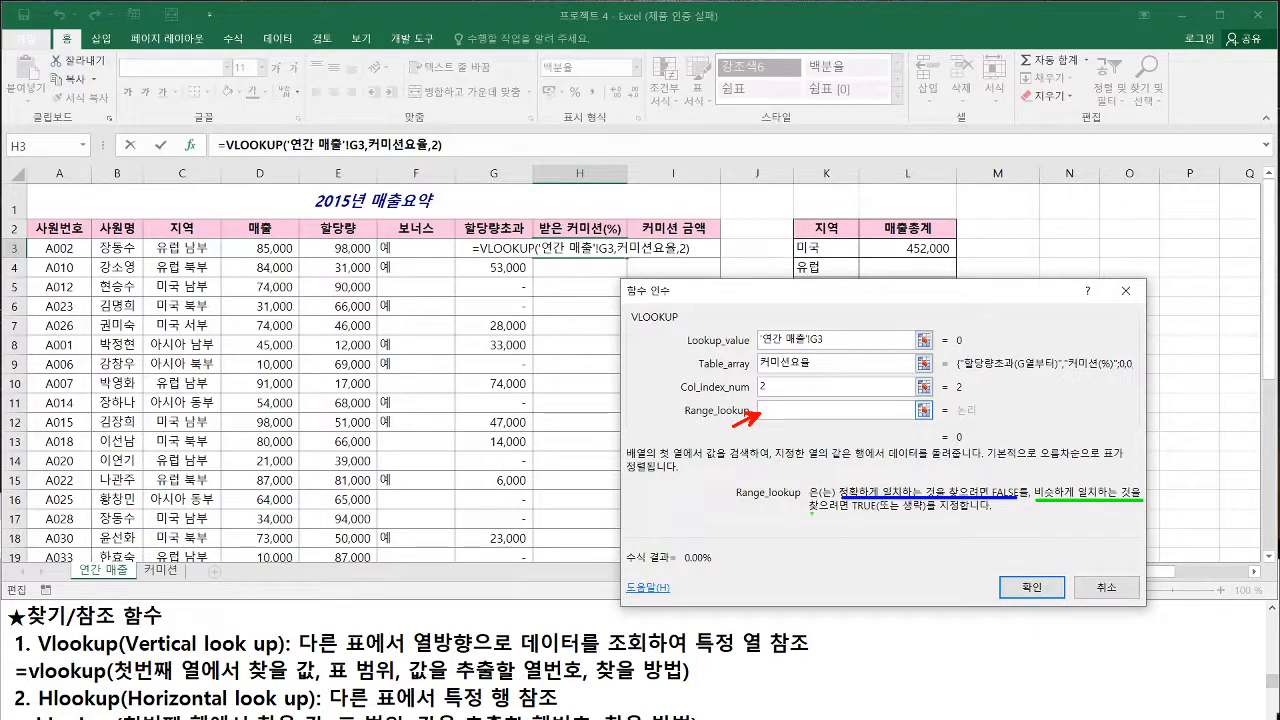
left_click_drag(806, 513, 930, 510)
key("b")
left_click_drag(1000, 474, 1002, 480)
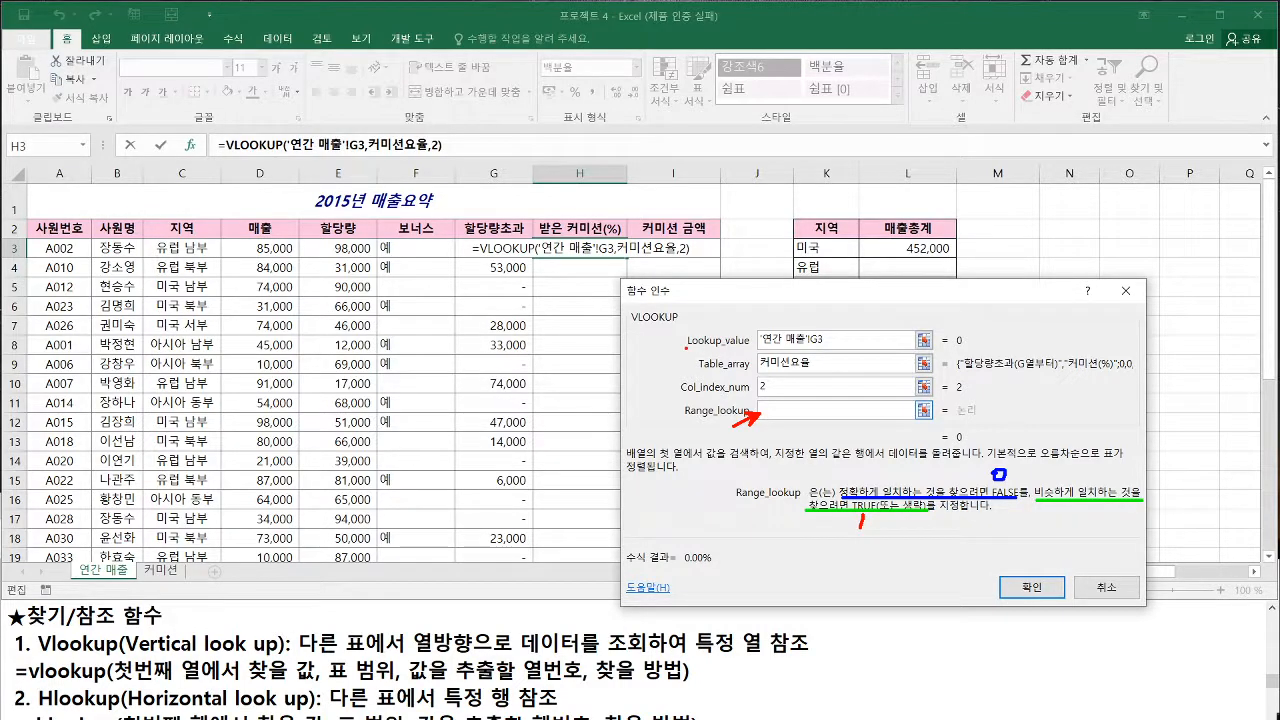
Compare the 할당량초과 values in column G with the first column of the 커미션요율 table, and return to the Range_lookup argument
left_click_drag(686, 349, 836, 346)
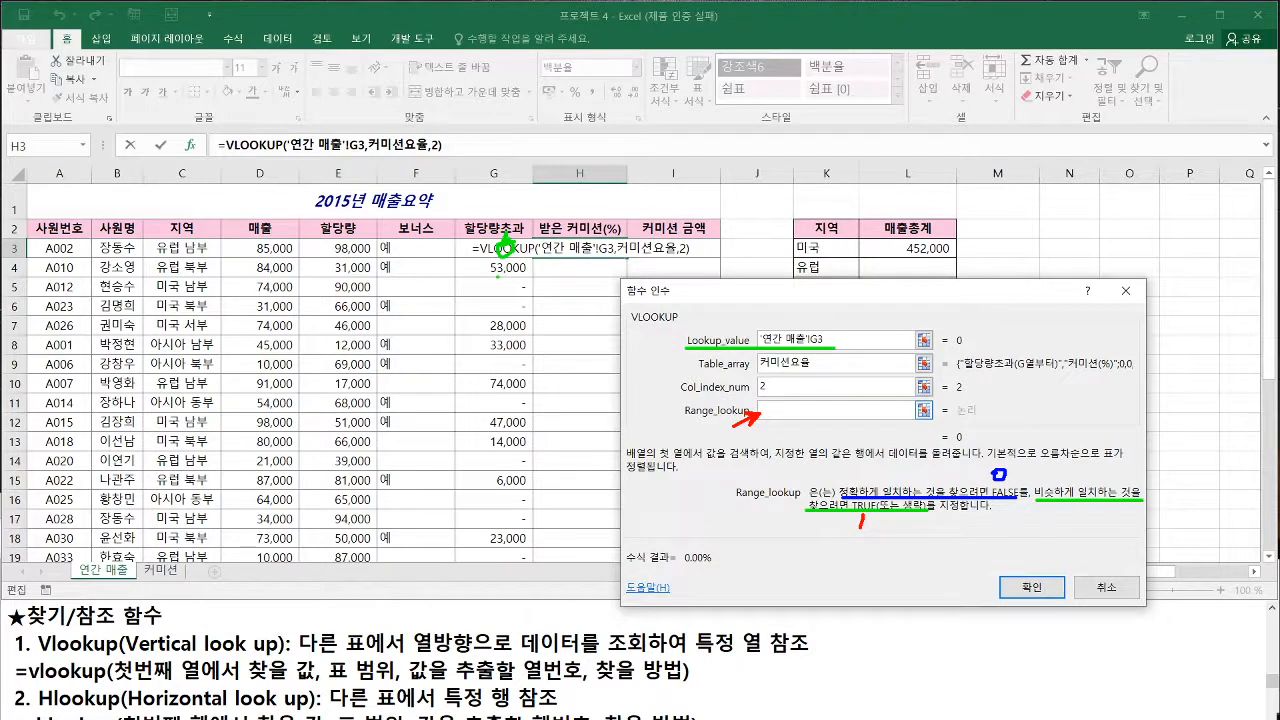
left_click_drag(493, 276, 525, 273)
left_click_drag(489, 337, 527, 339)
left_click_drag(489, 391, 537, 398)
key("Escape")
left_click(841, 366)
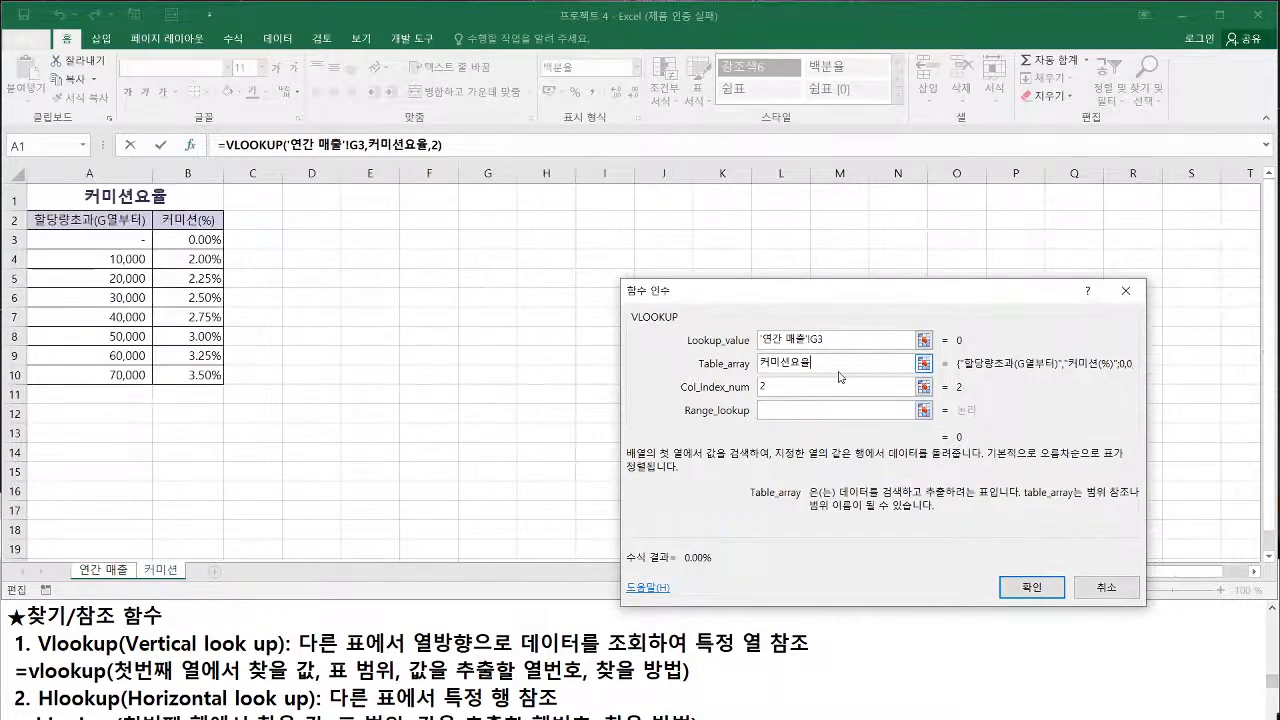
mouse_move(30, 229)
left_mouse_down()
mouse_move(228, 376)
mouse_move(154, 382)
left_mouse_up()
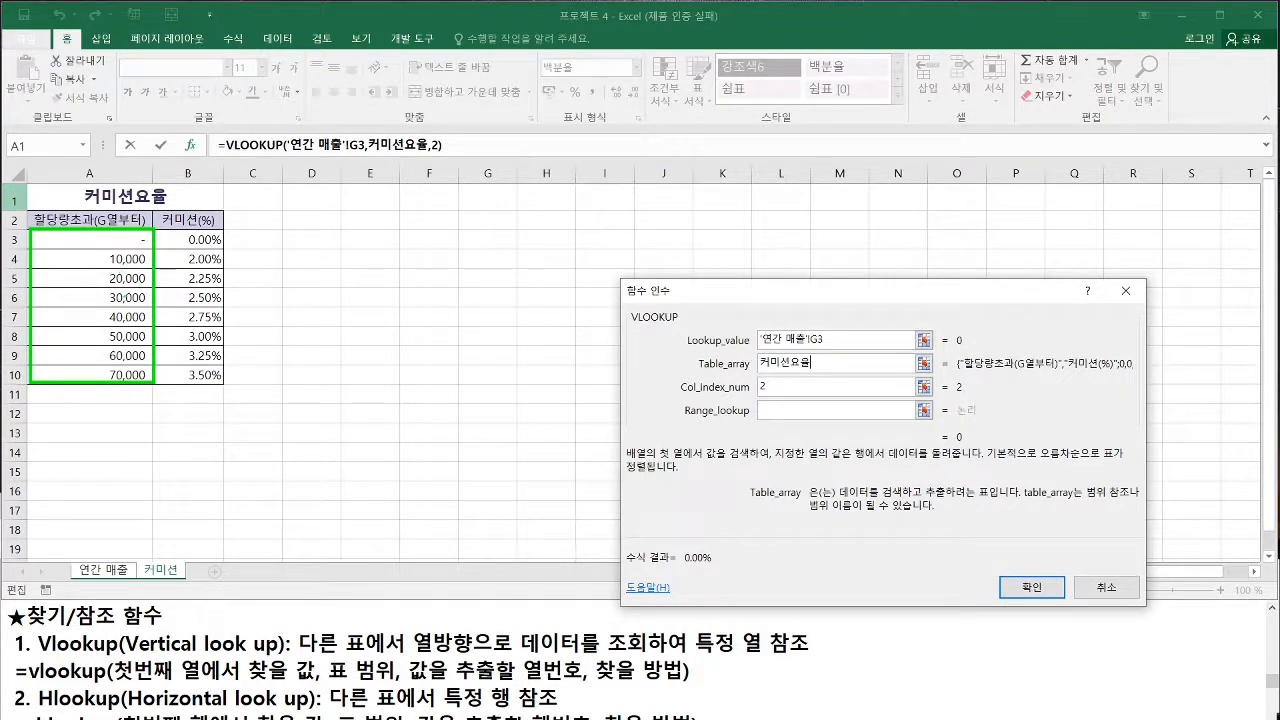
key("Escape")
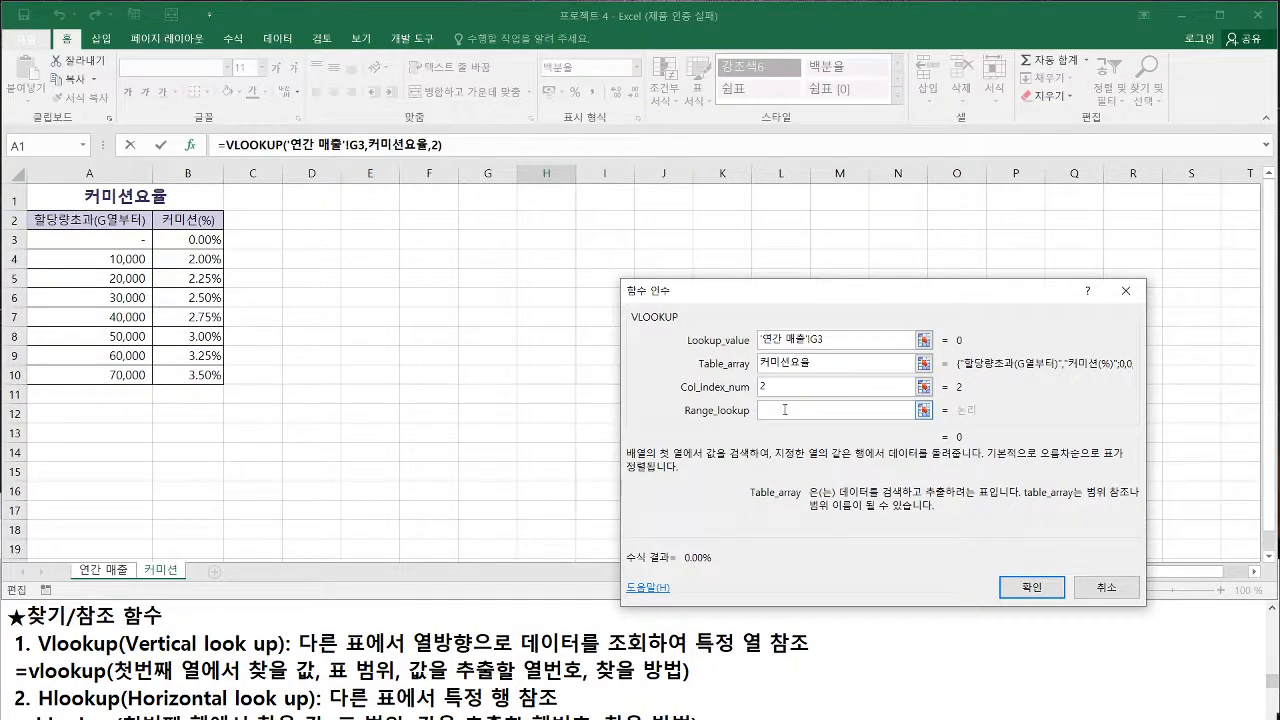
left_click(789, 411)
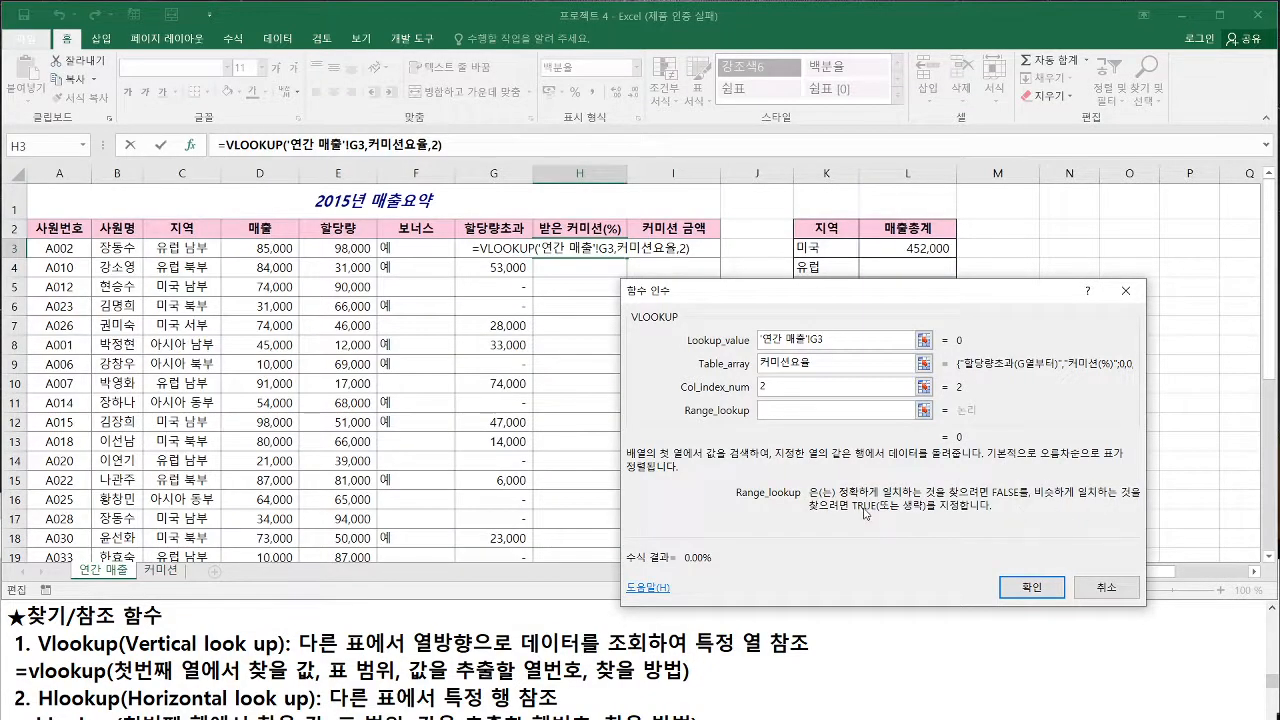
Set the VLOOKUP Range_lookup argument to 1, confirm the function in H3, and fill the formula down the 받은 커미션(%) column
type("1")
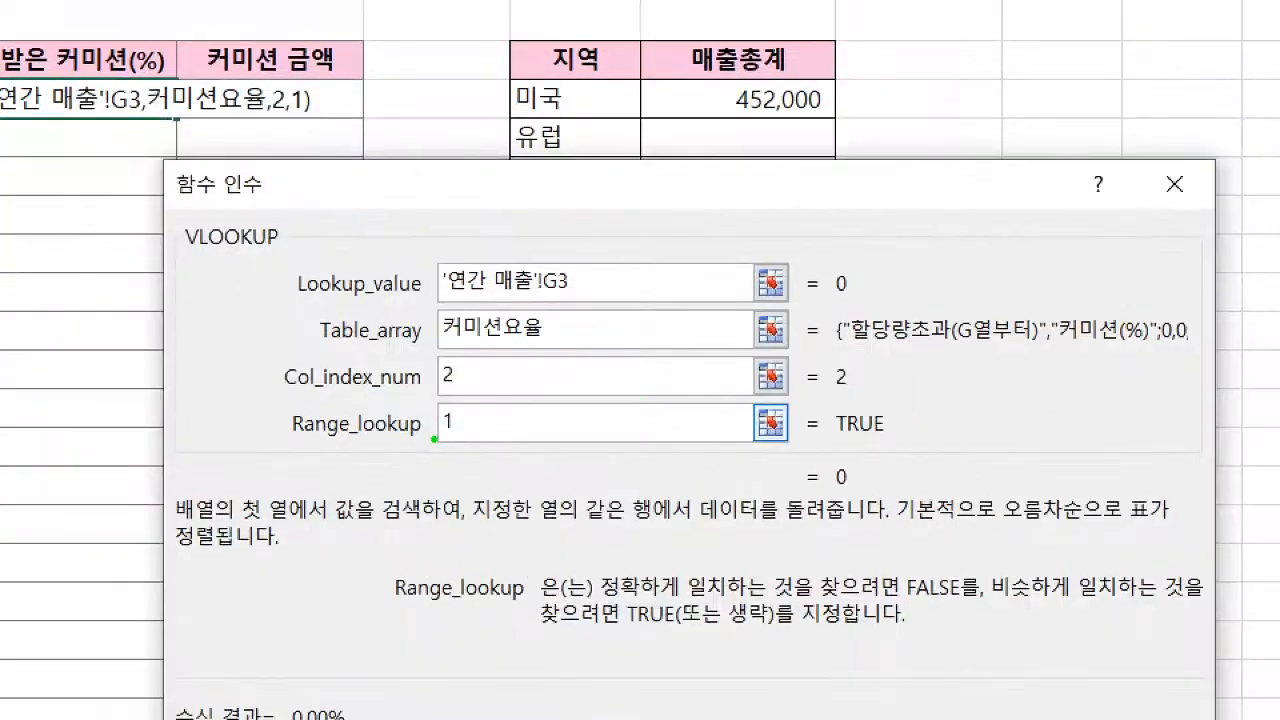
left_click_drag(434, 439, 461, 436)
left_click_drag(994, 606, 1211, 604)
left_click_drag(548, 630, 799, 636)
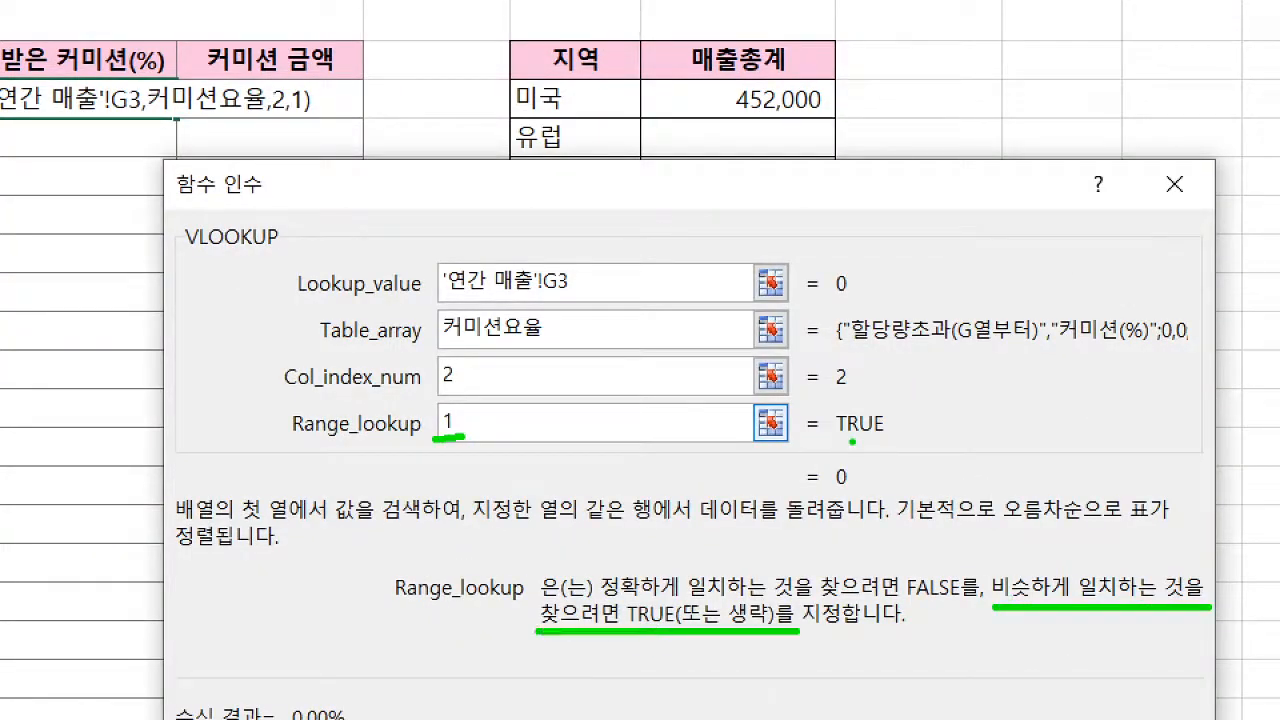
left_click_drag(838, 440, 882, 445)
left_click_drag(933, 553, 930, 562)
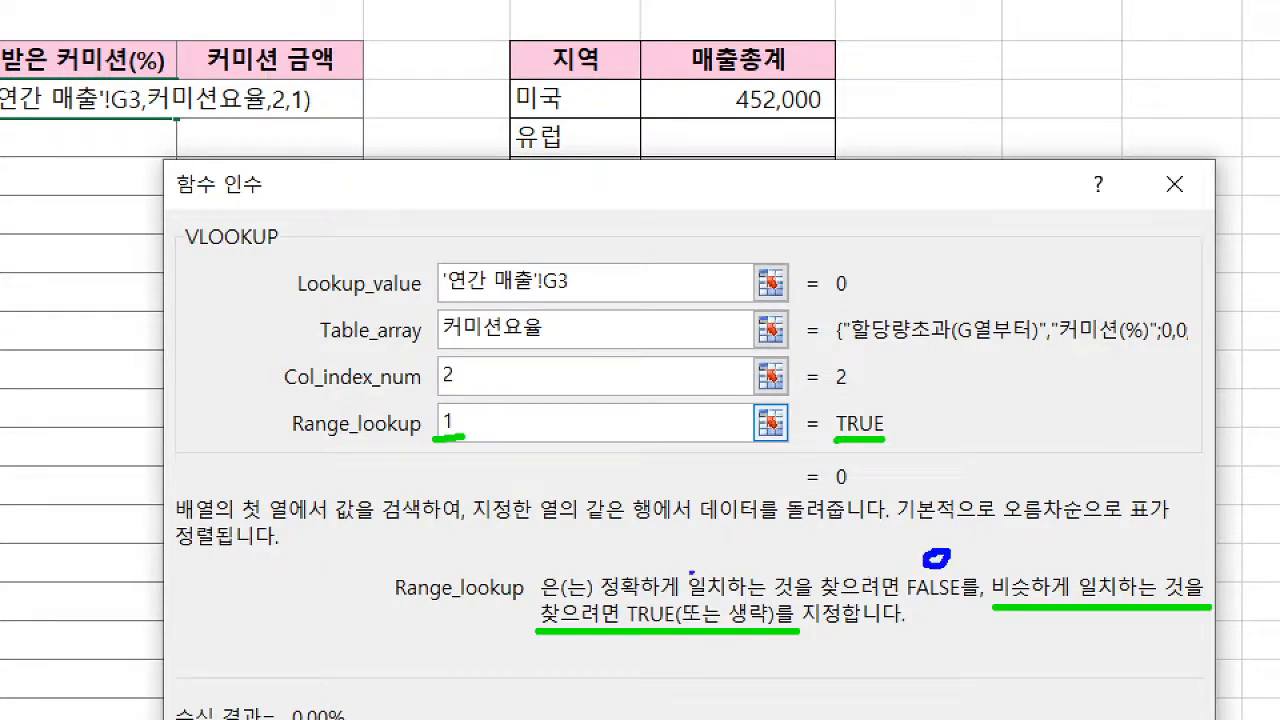
left_click_drag(442, 438, 472, 437)
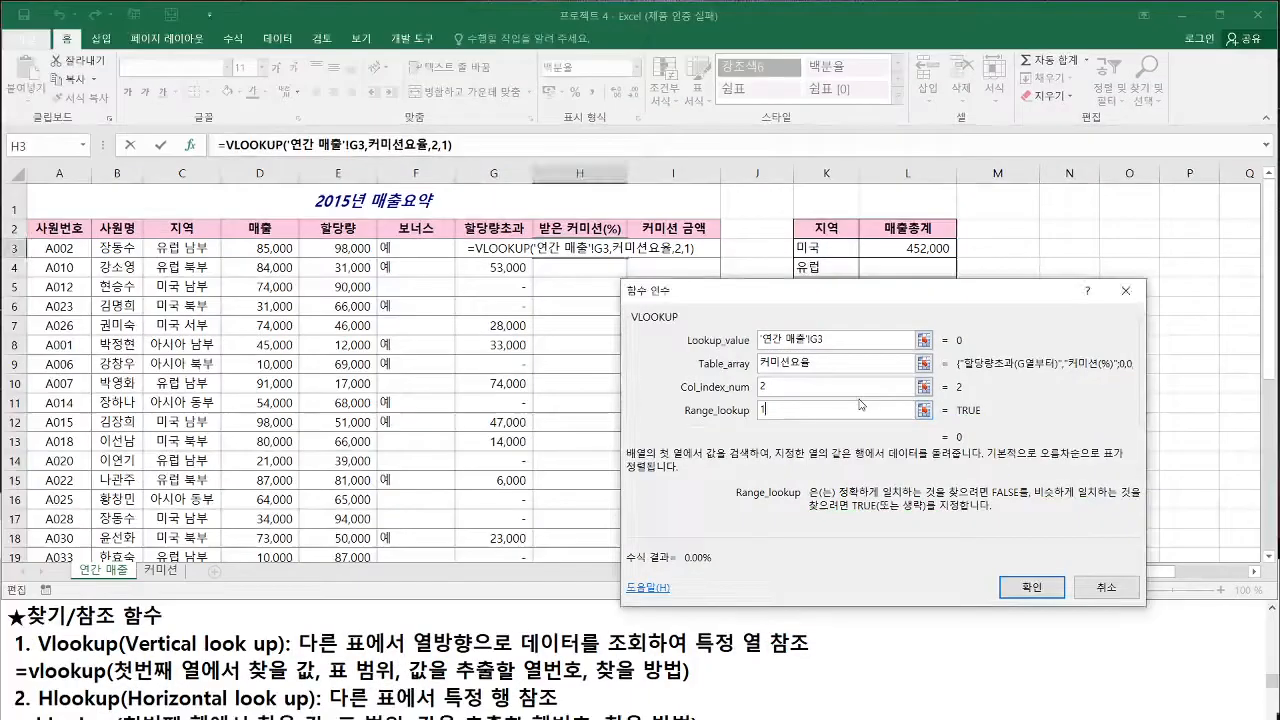
key("Return")
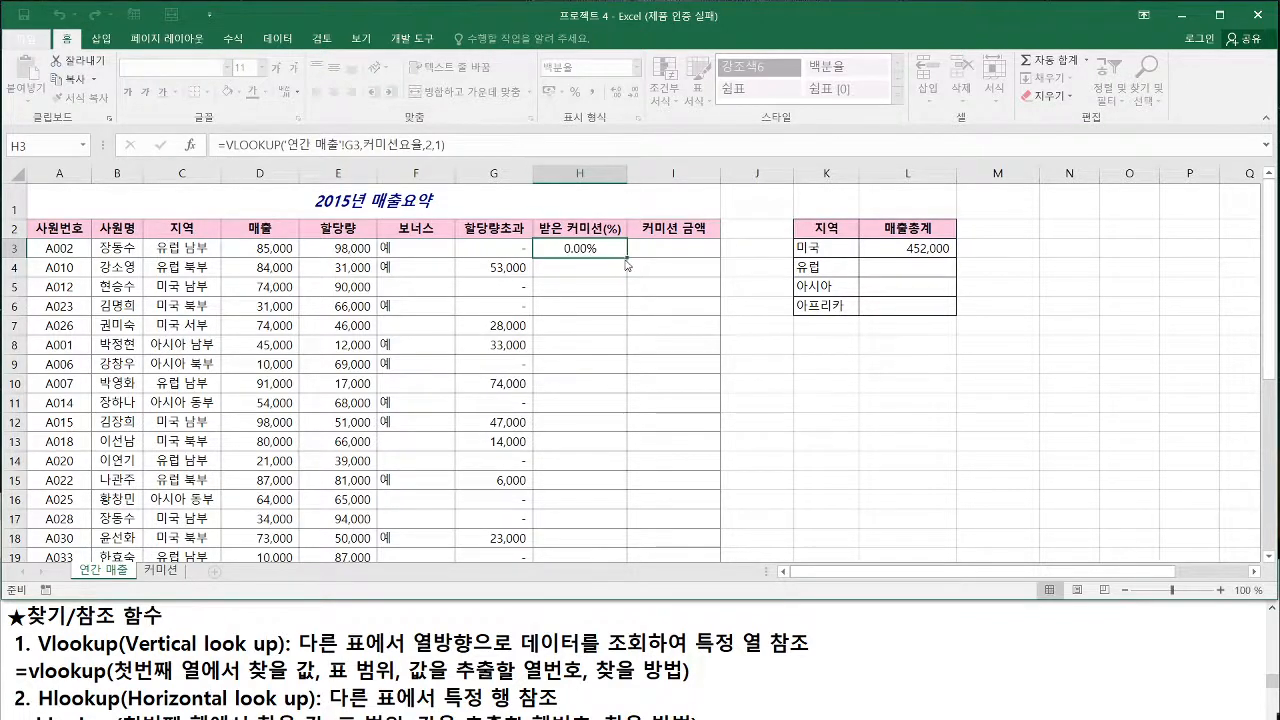
double_click(627, 257)
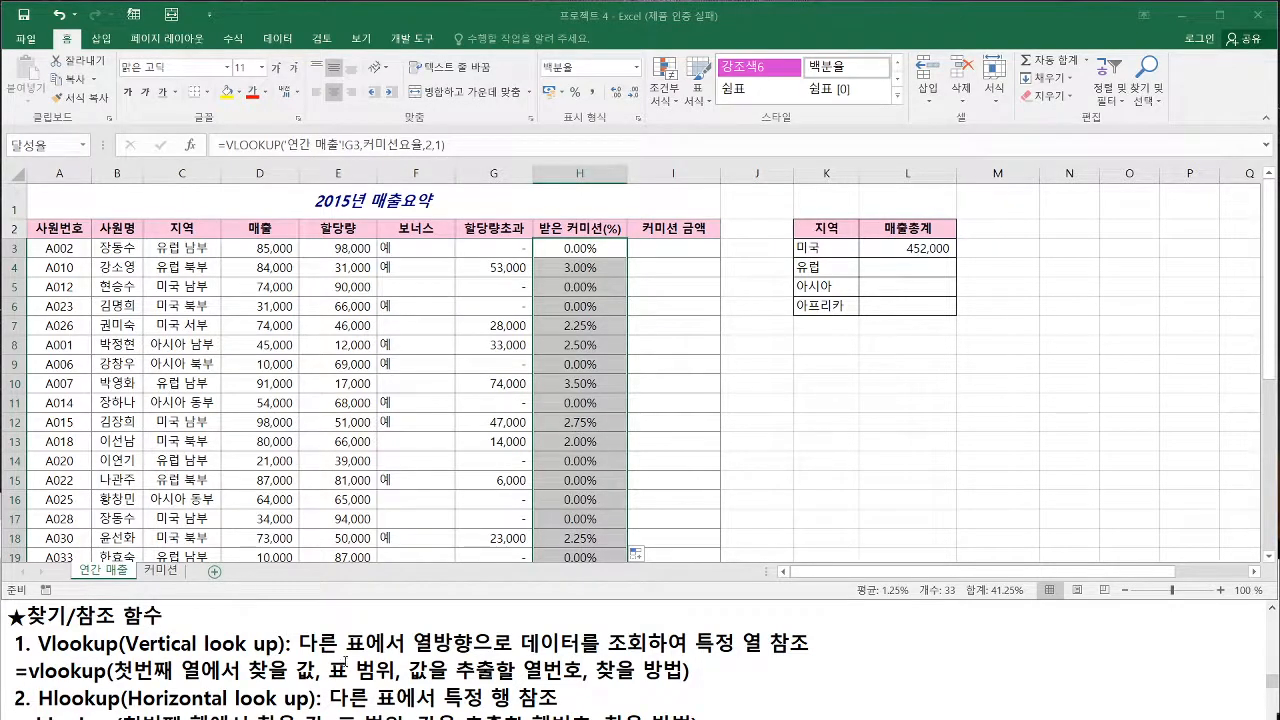
Bring up the 작업 4 instructions in the question PDF
left_click(937, 673)
left_click(1182, 572)
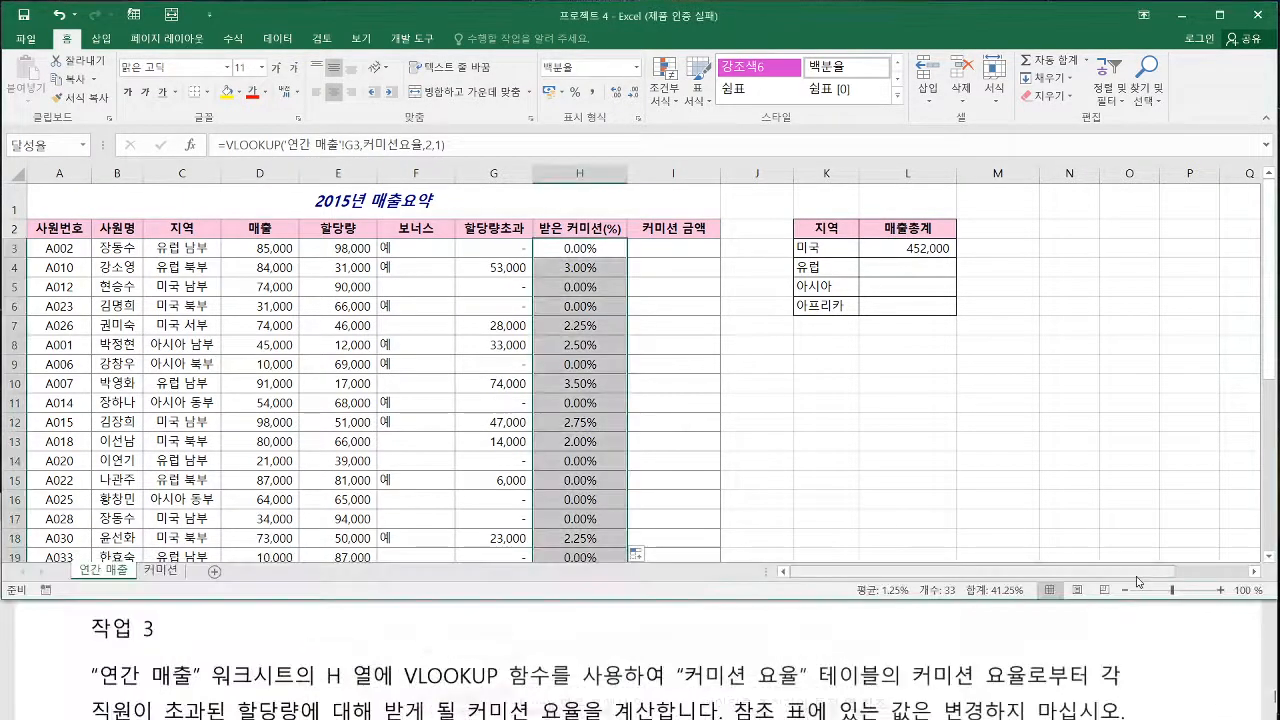
scroll(424, 652, "down", 3)
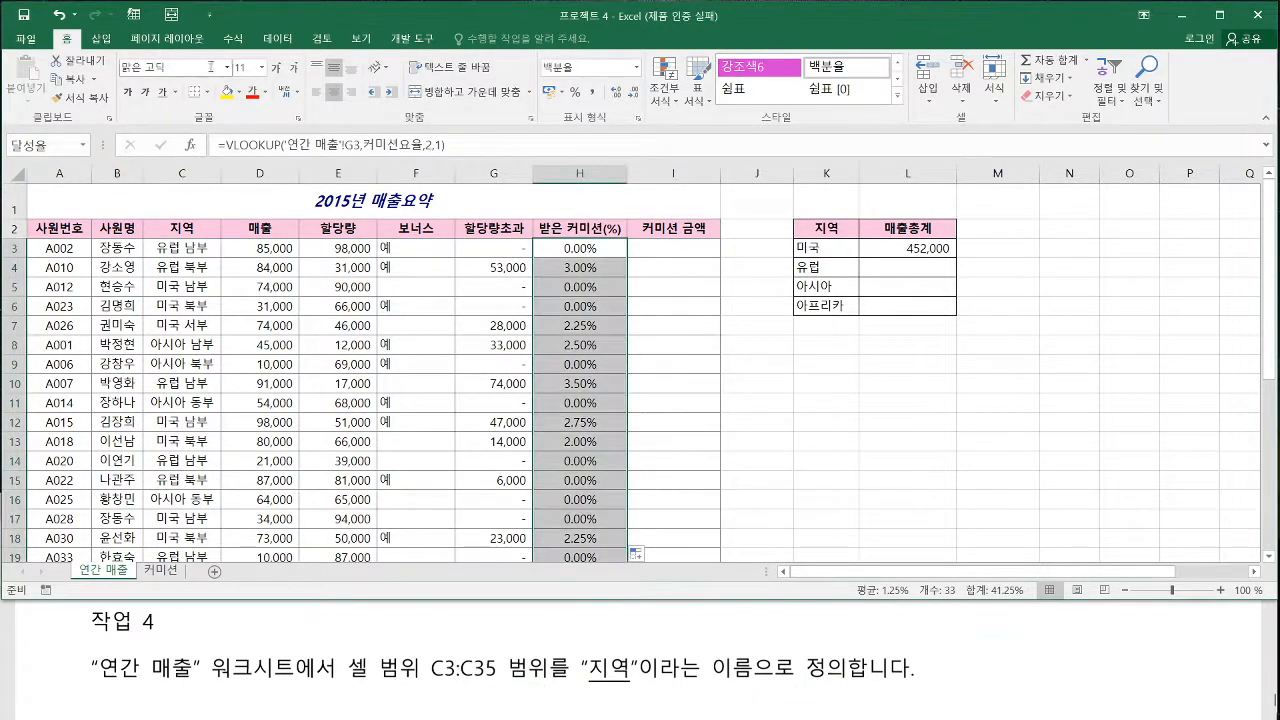
Define the name 지역 for the range C3:C35 on the 연간 매출 sheet, with workbook scope
left_click(181, 248)
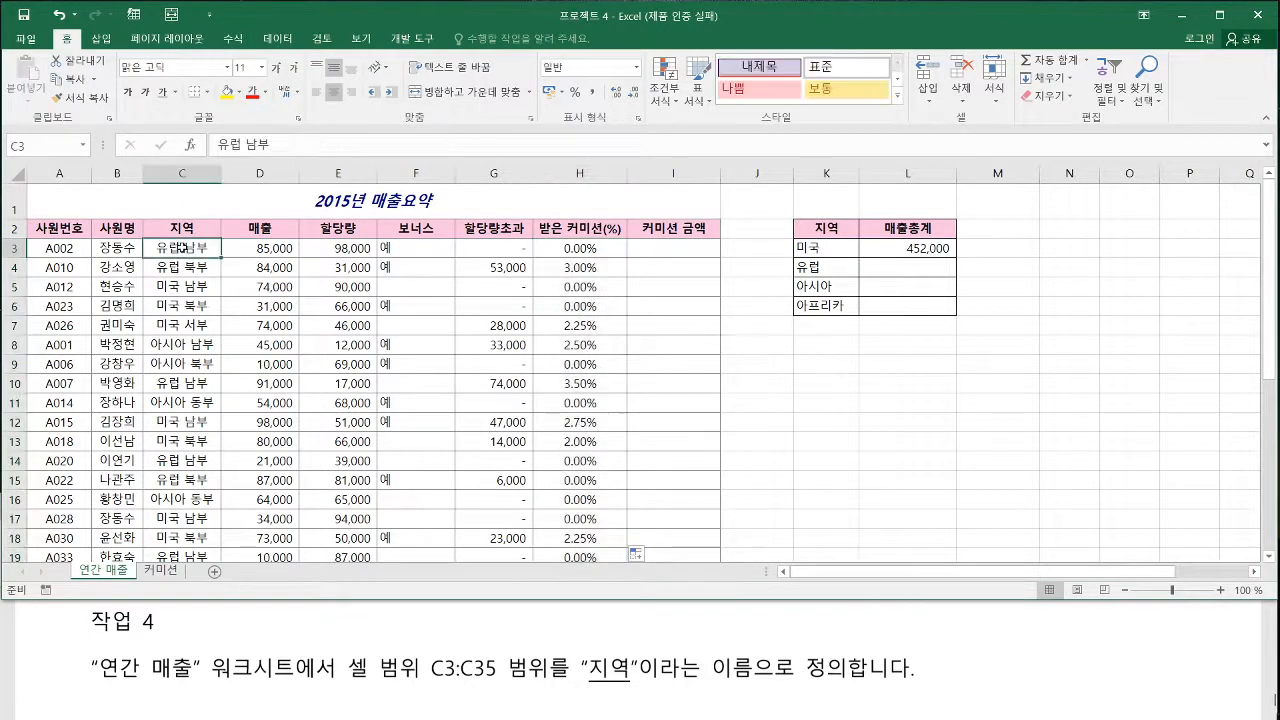
key("ctrl+shift+Down")
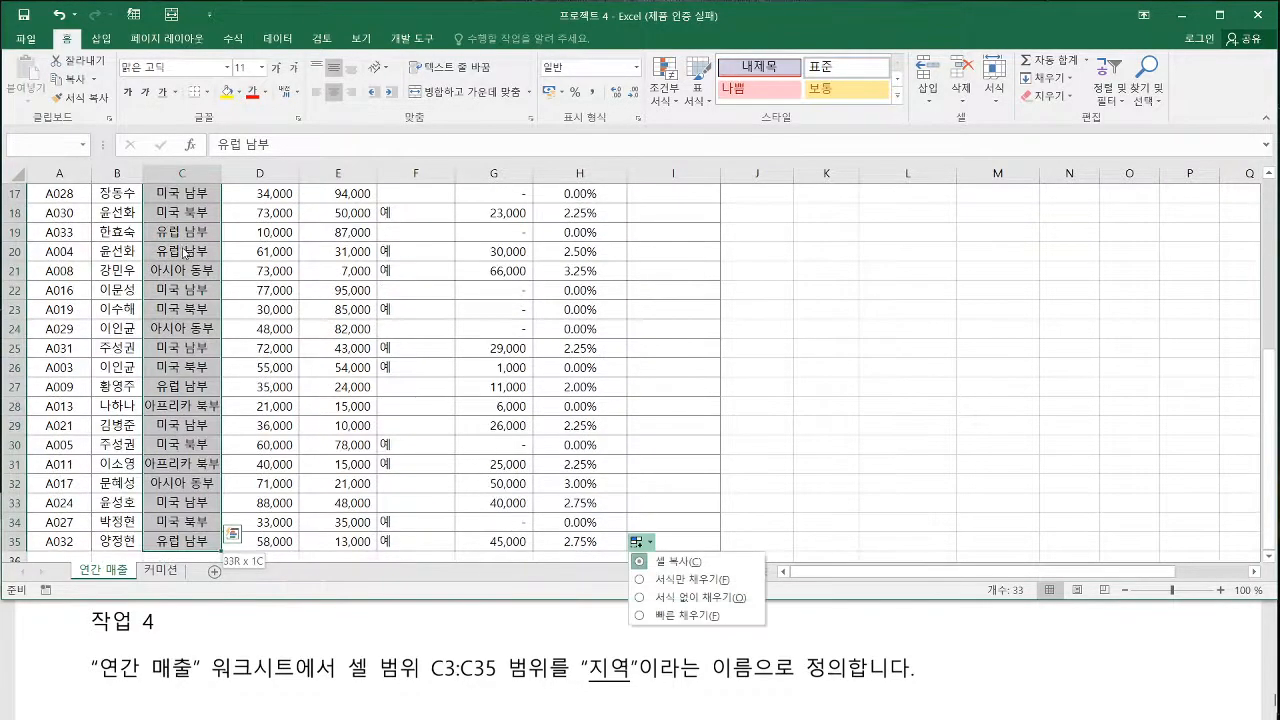
scroll(146, 386, "up", 4)
scroll(146, 386, "up", 2)
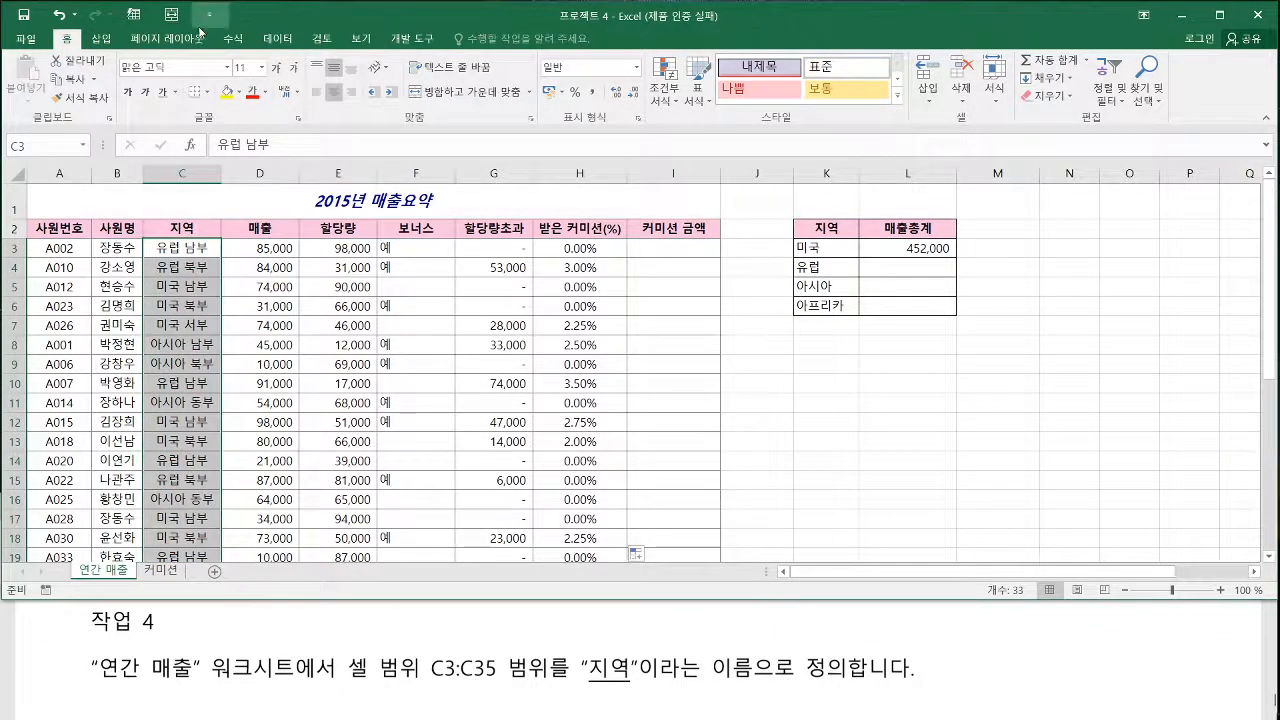
left_click(232, 38)
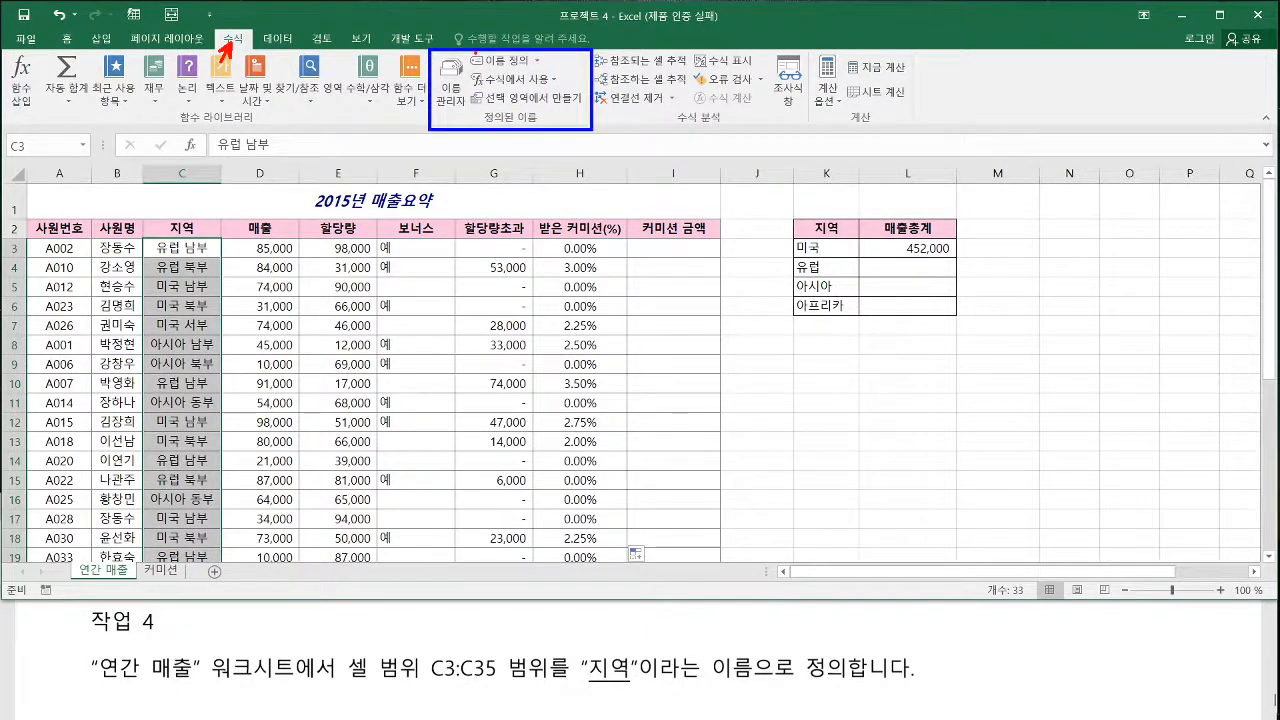
left_click(508, 64)
type("w")
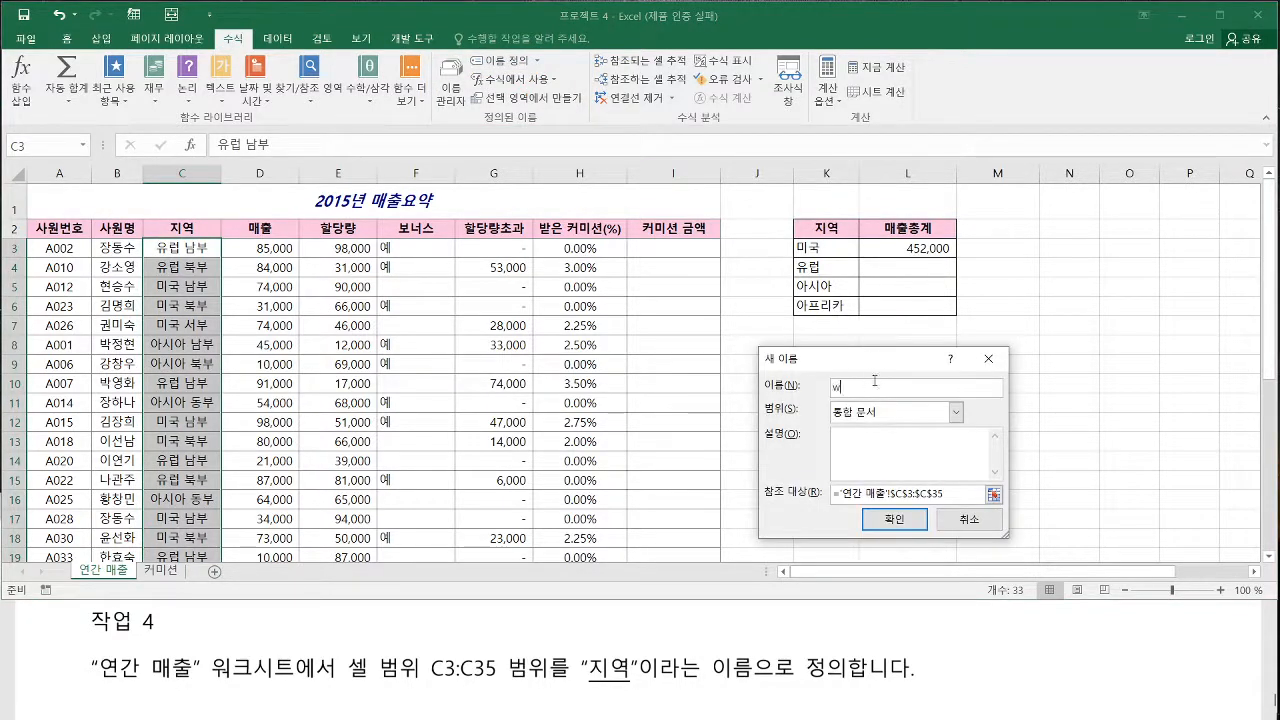
key("BackSpace")
type("지역")
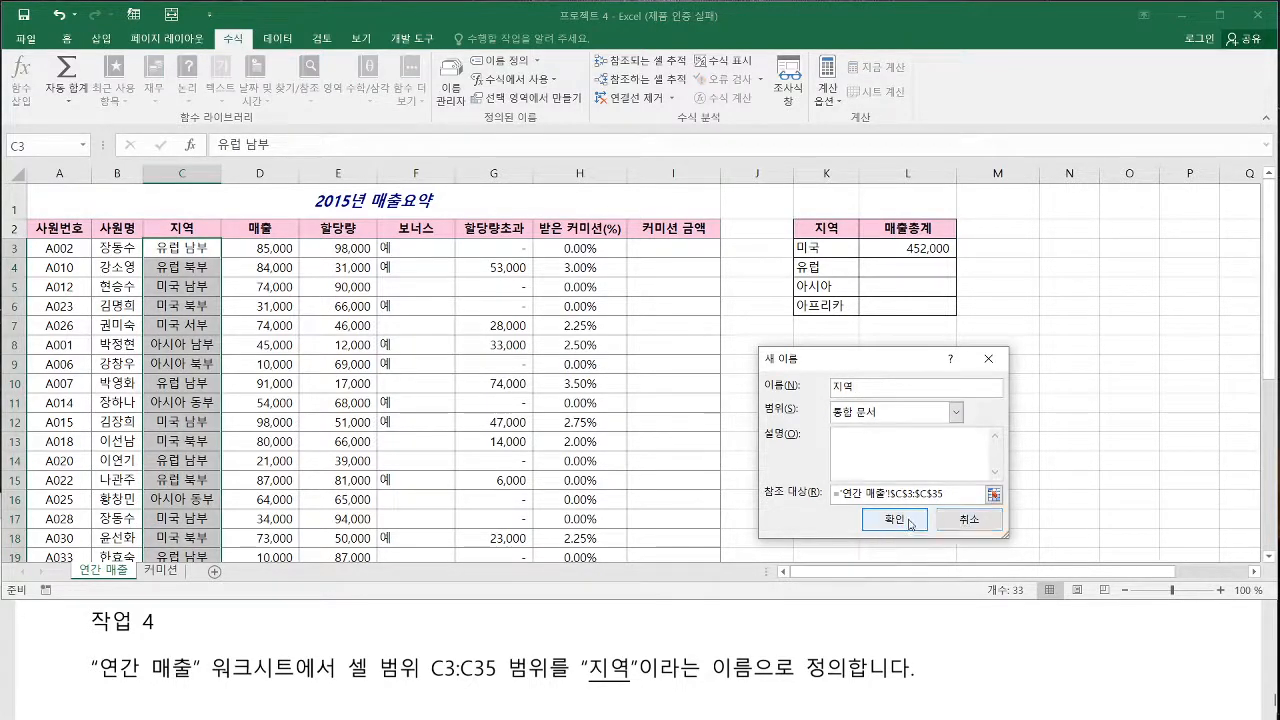
left_click(900, 520)
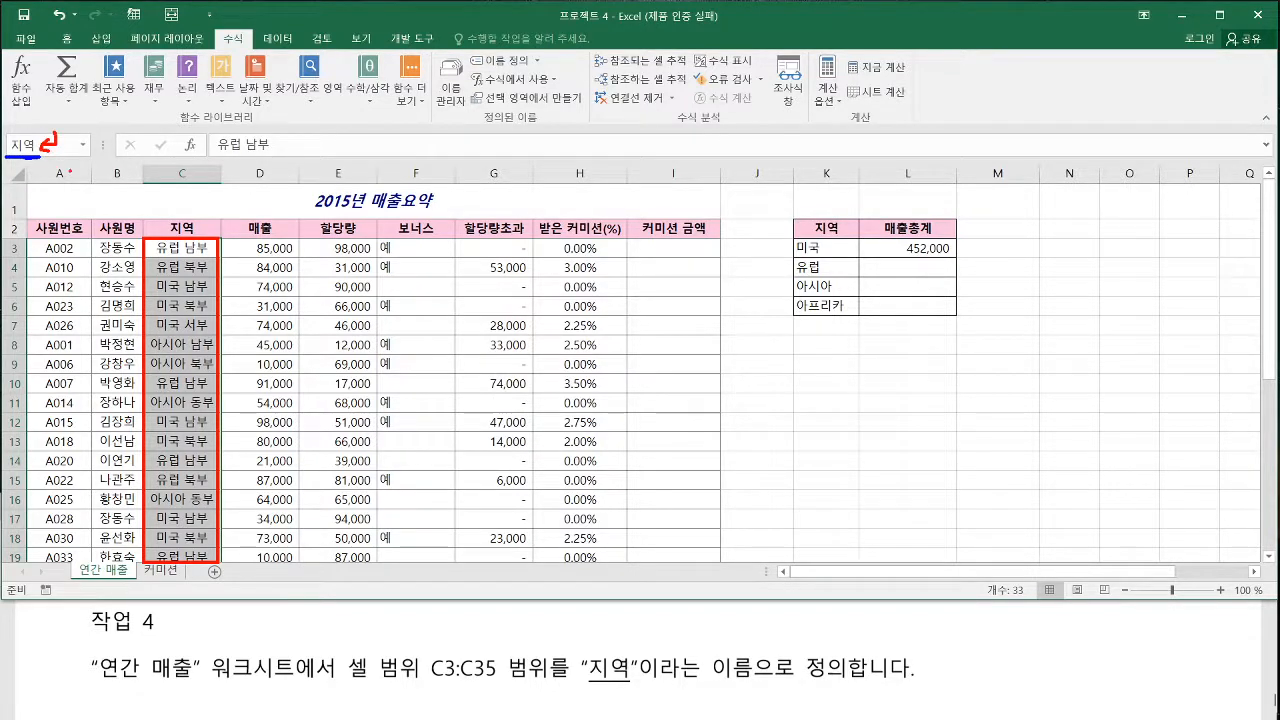
Read the 작업 5 instructions about limiting the 매출요약 range to K3:L6, and locate the Name Manager among the defined-name commands
left_click(353, 632)
scroll(378, 688, "down", 2)
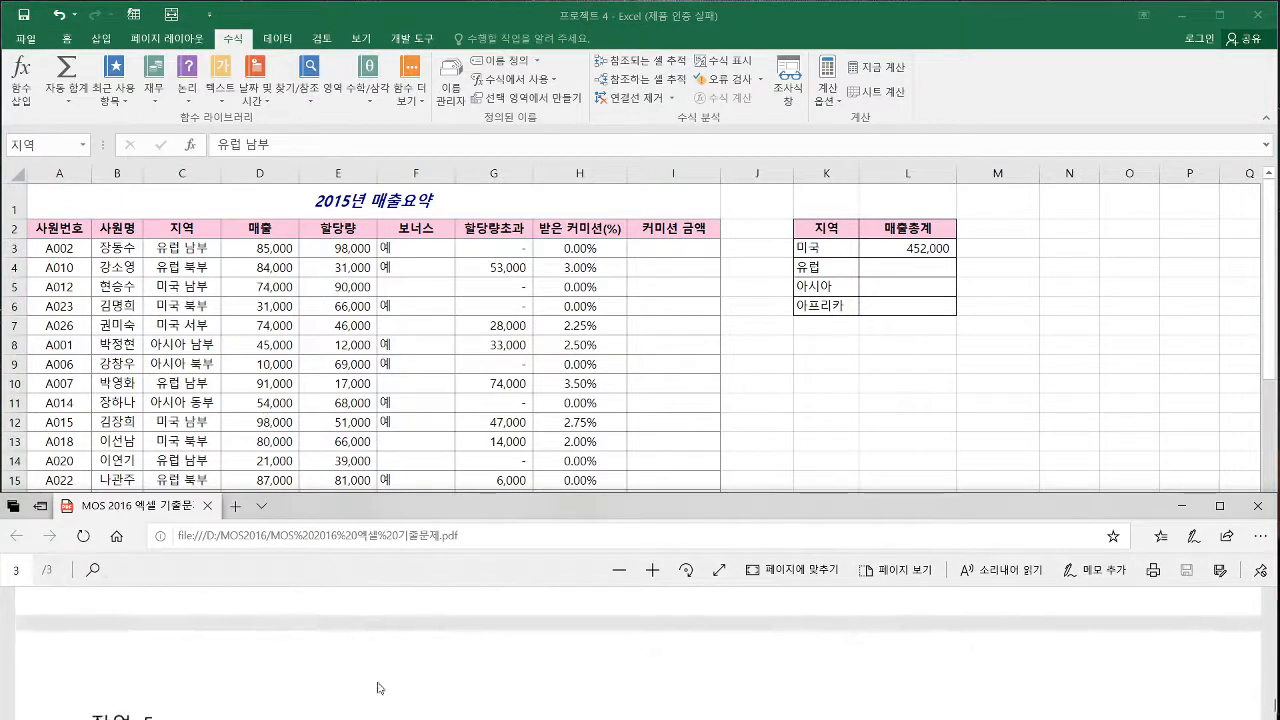
scroll(378, 688, "down", 1)
left_click(222, 287)
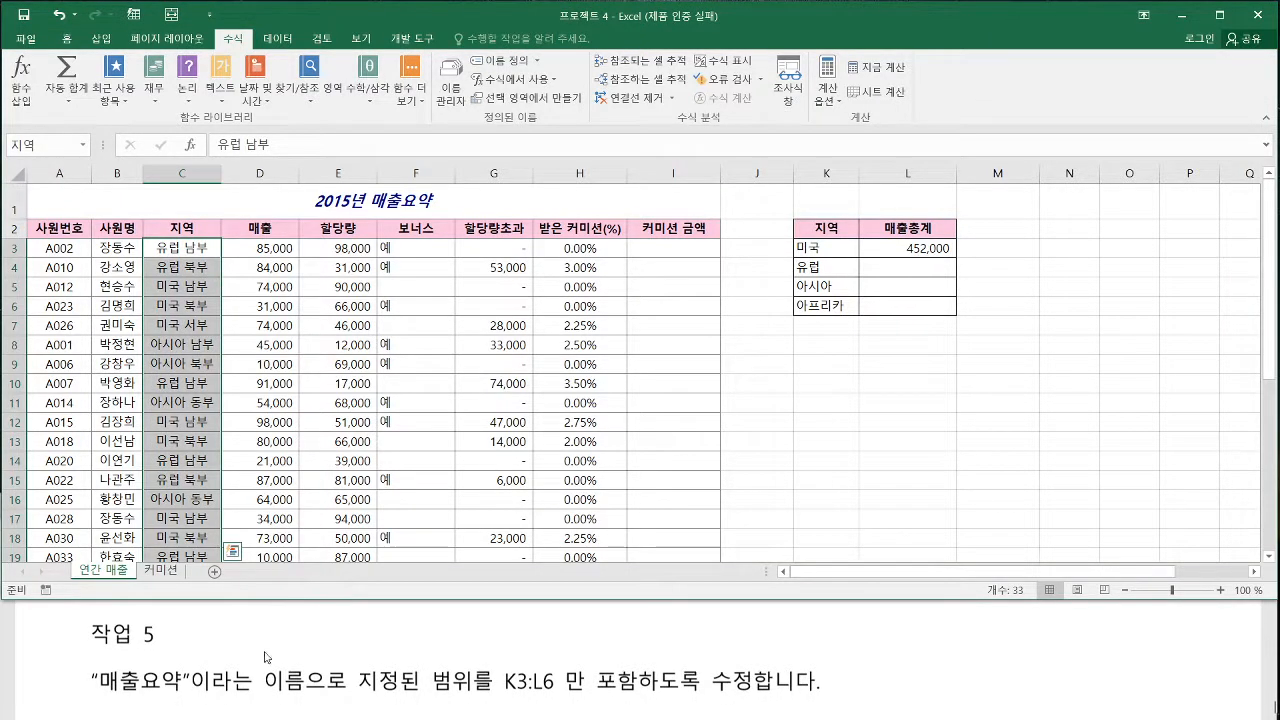
left_click_drag(92, 693, 752, 698)
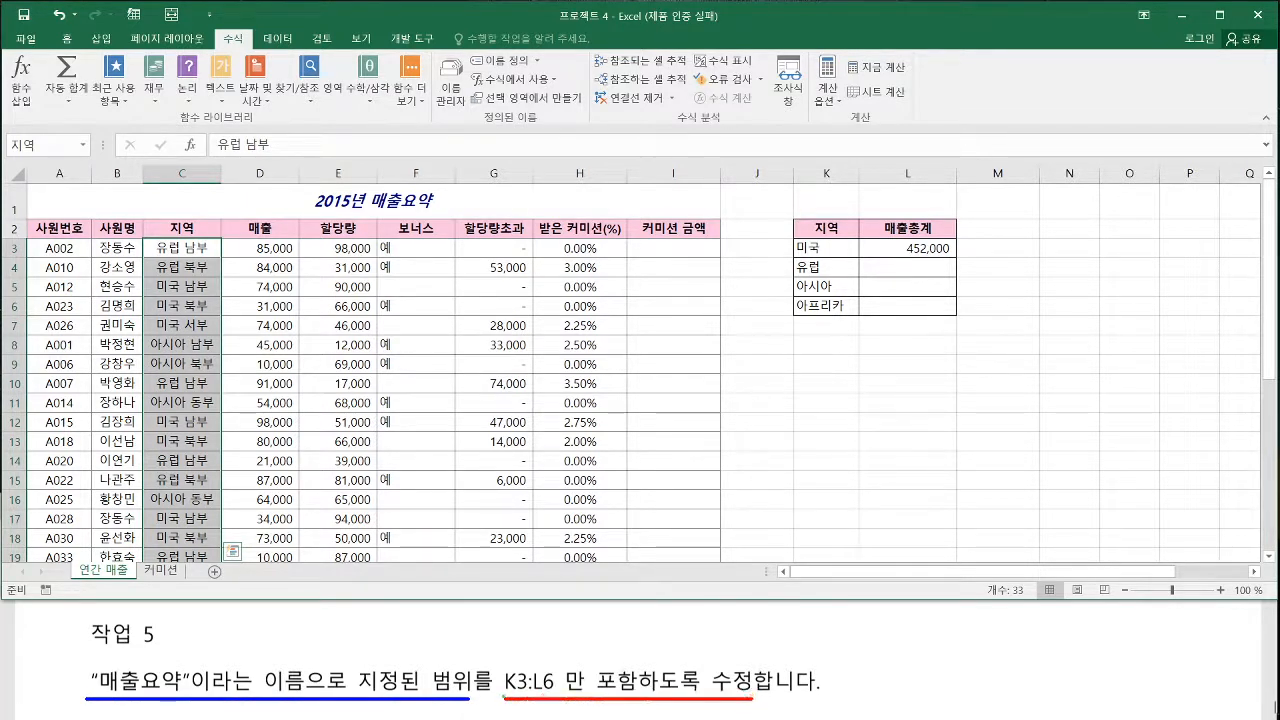
left_click_drag(504, 695, 556, 697)
key("Escape")
key("ctrl+2")
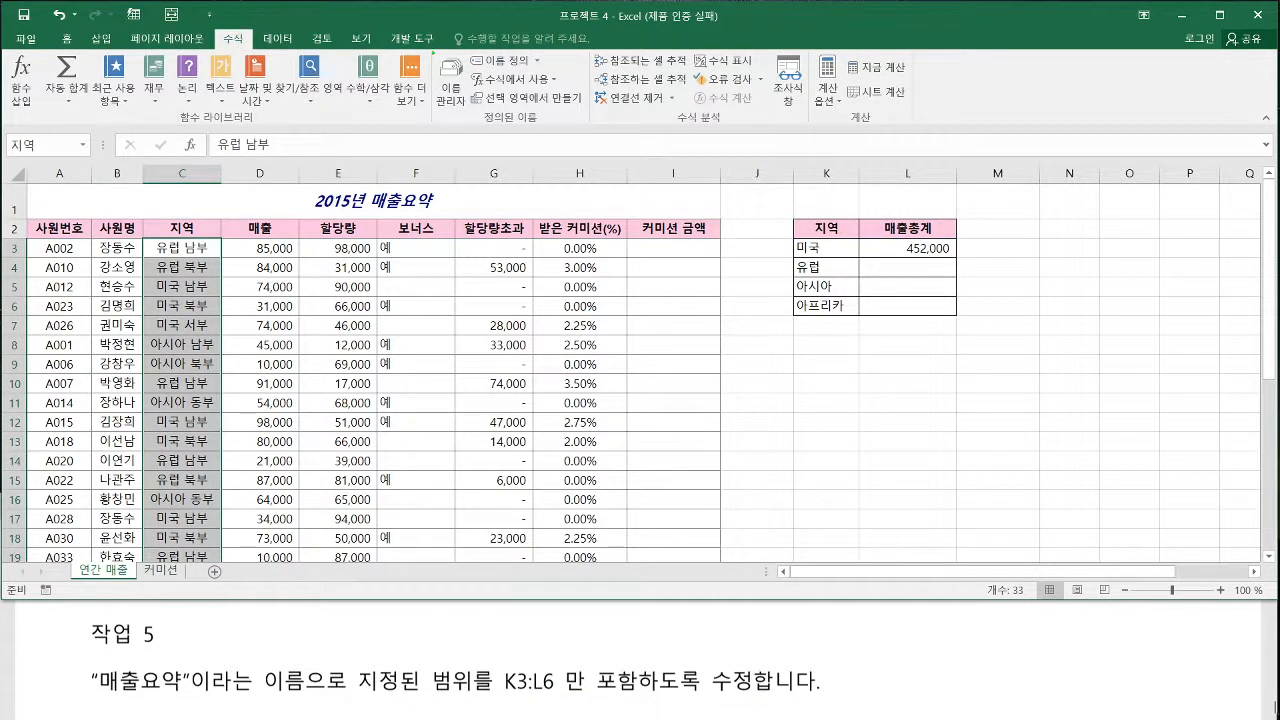
mouse_move(434, 50)
left_mouse_down()
mouse_move(540, 124)
mouse_move(591, 125)
left_mouse_up()
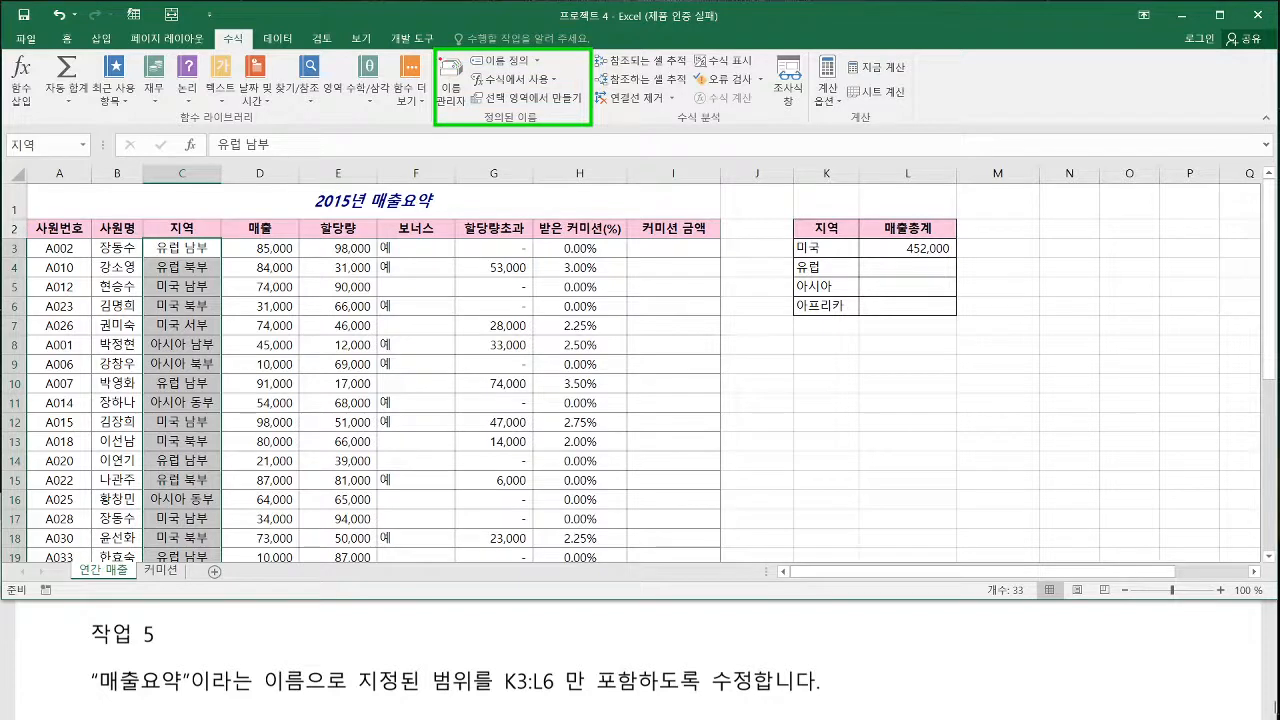
left_click_drag(439, 58, 469, 111)
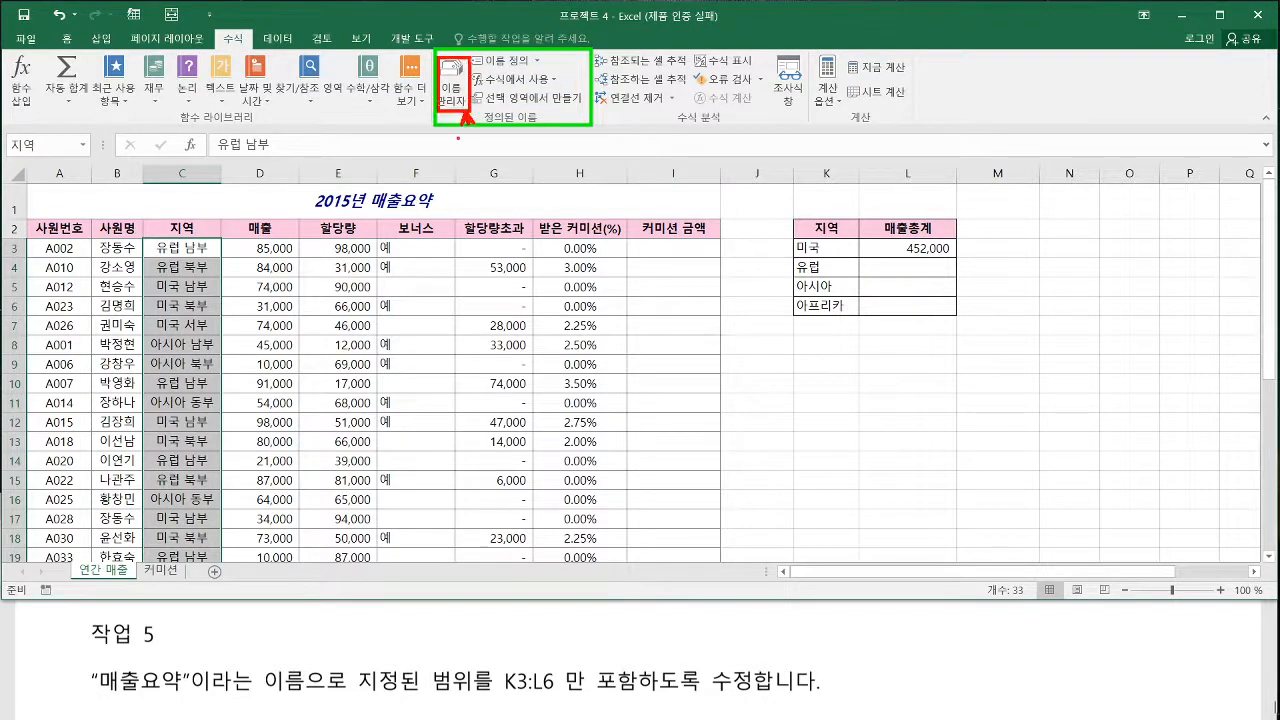
key("Escape")
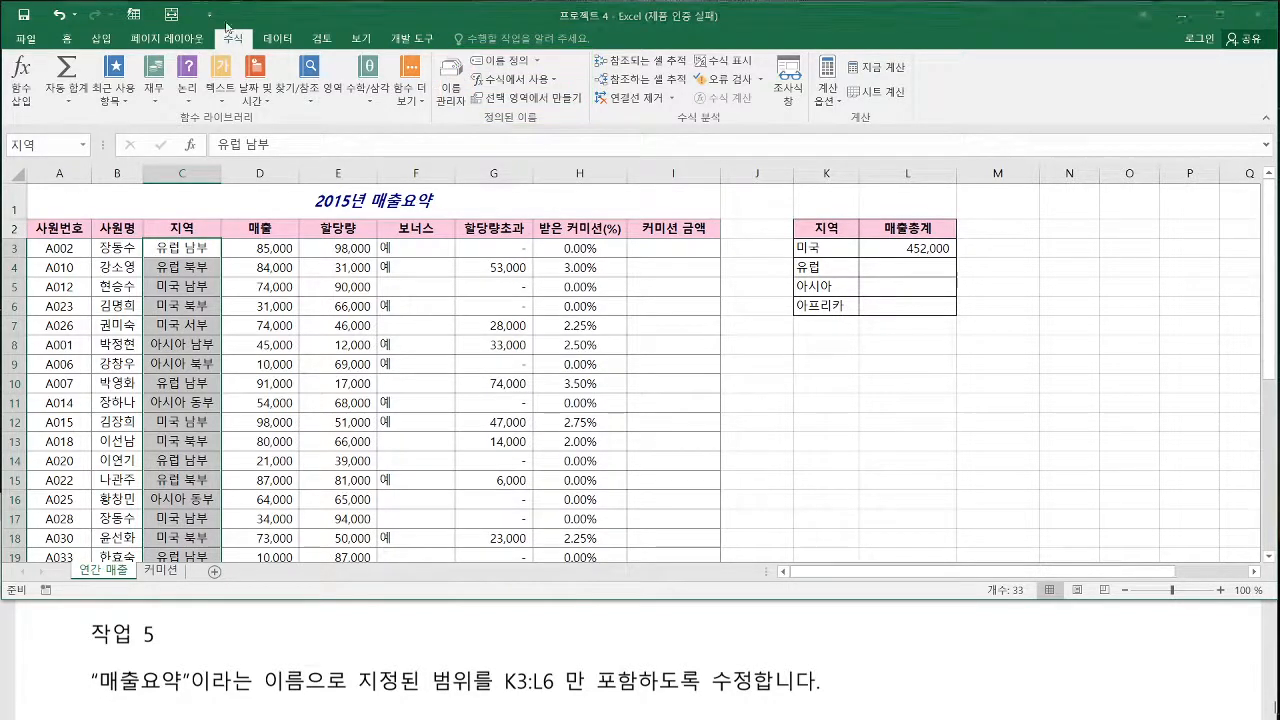
Open the Name Manager and check which cells the 매출요약 name refers to
left_click(452, 88)
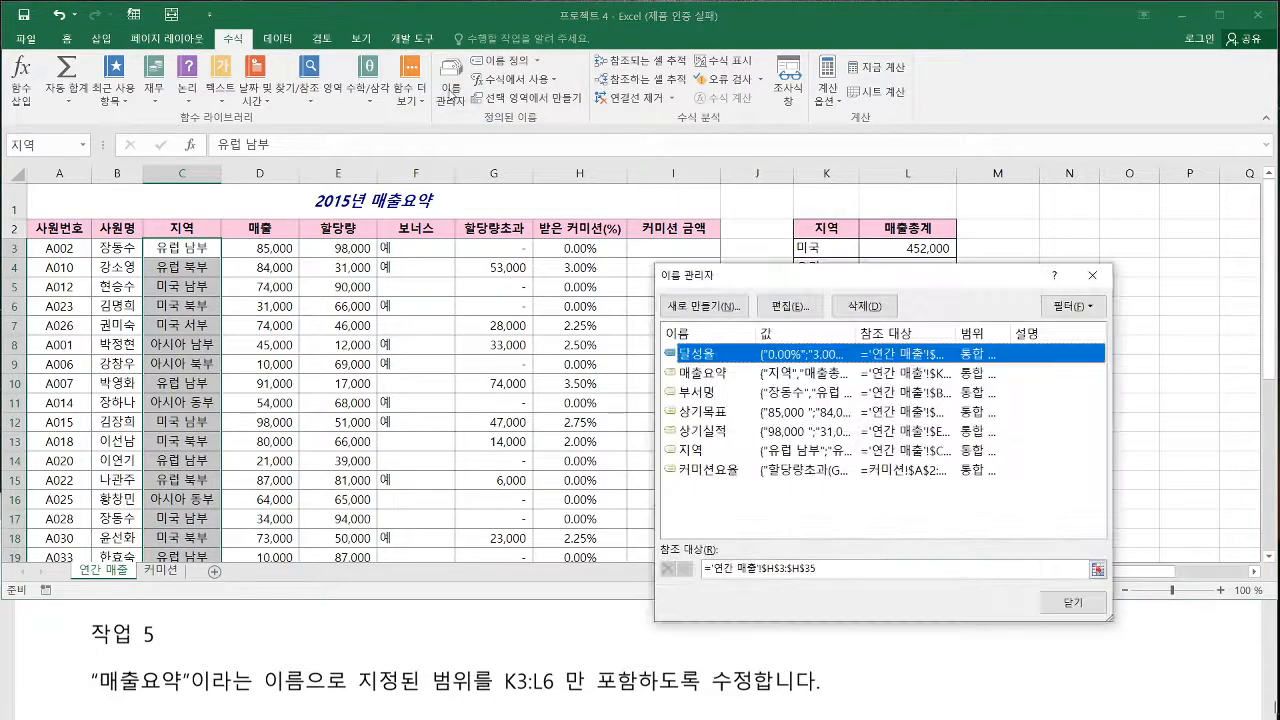
double_click(716, 379)
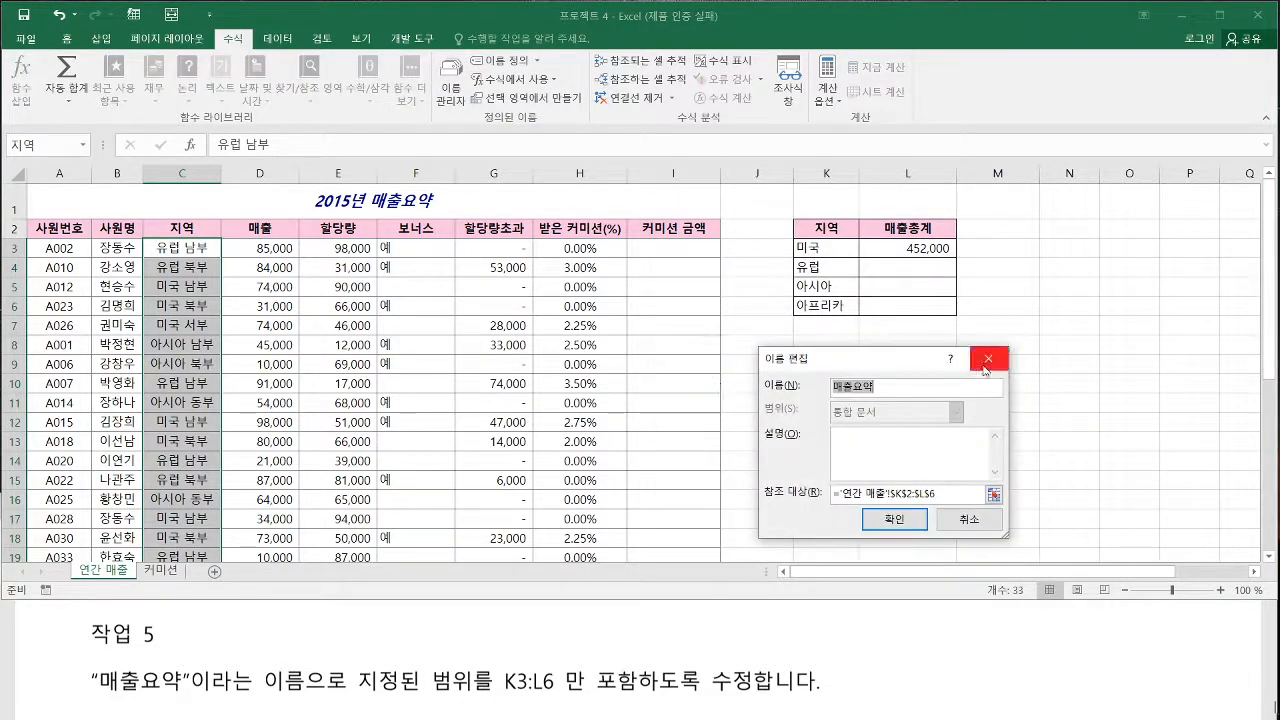
left_click(960, 521)
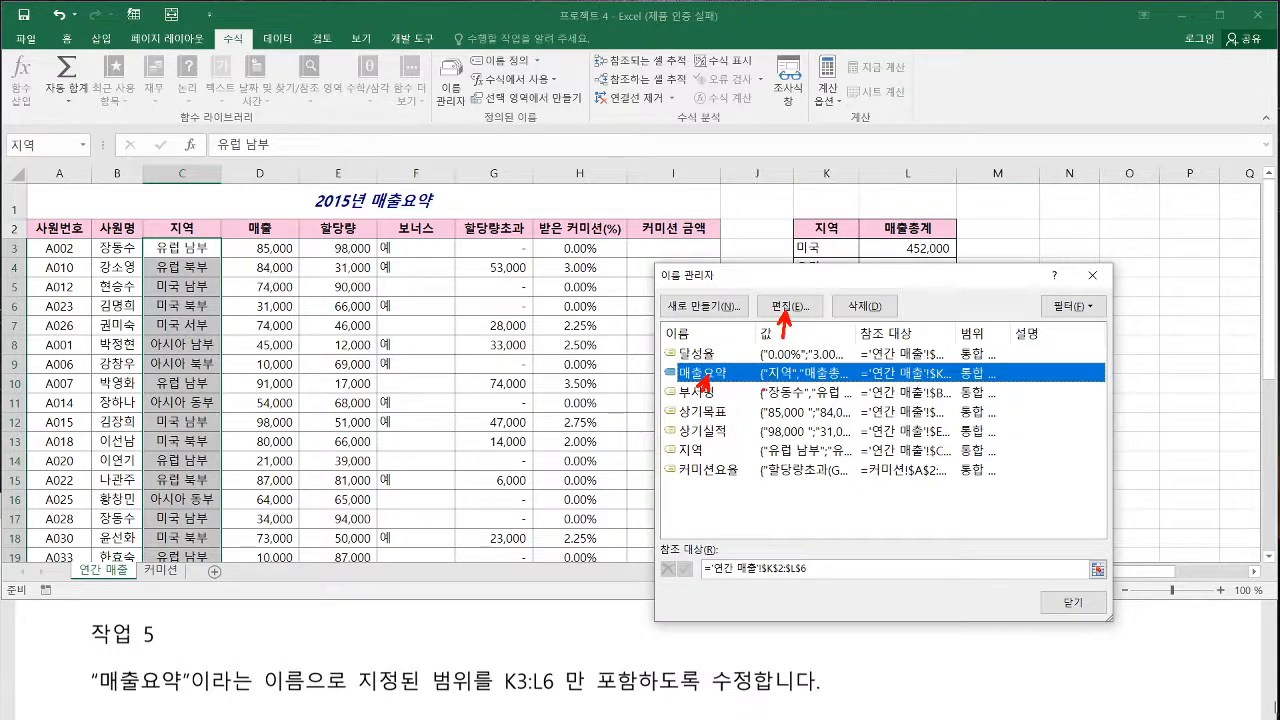
key("Escape")
Edit the 매출요약 name to refer to ='연간 매출'!$K$3:$L$6, and recheck its entry in the Name Manager
double_click(715, 376)
left_click(932, 493)
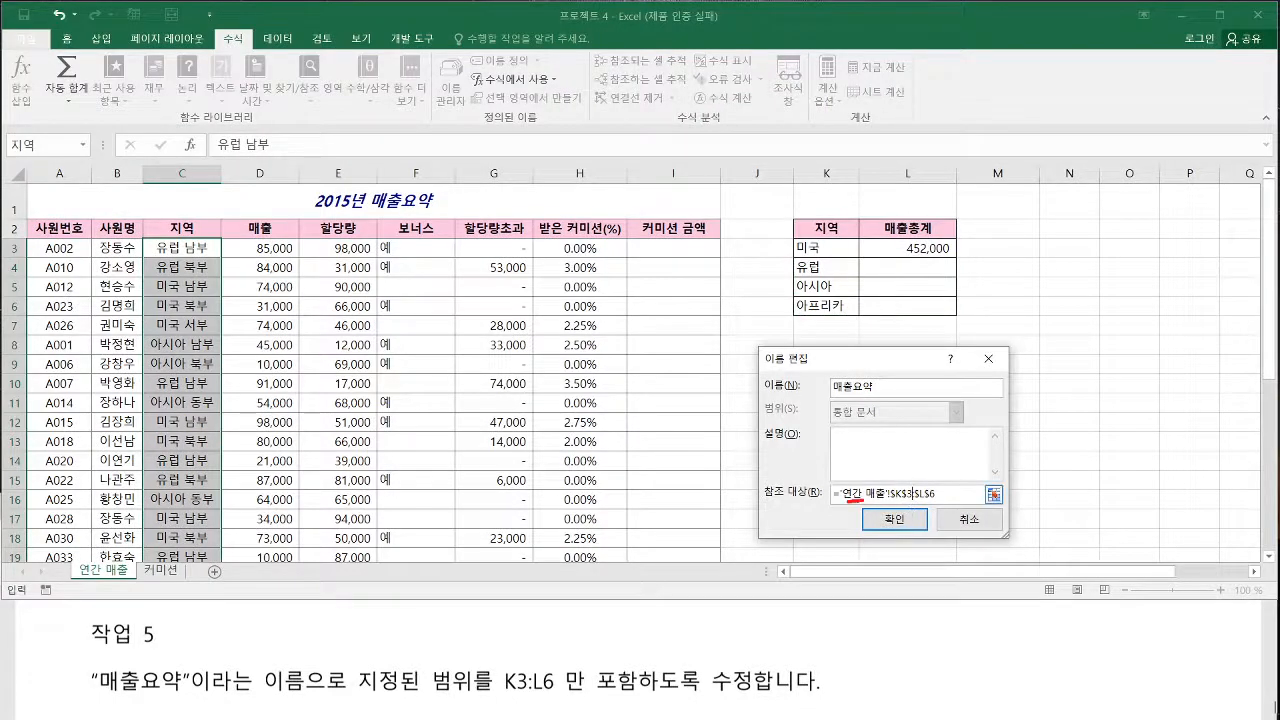
left_click_drag(951, 494, 830, 493)
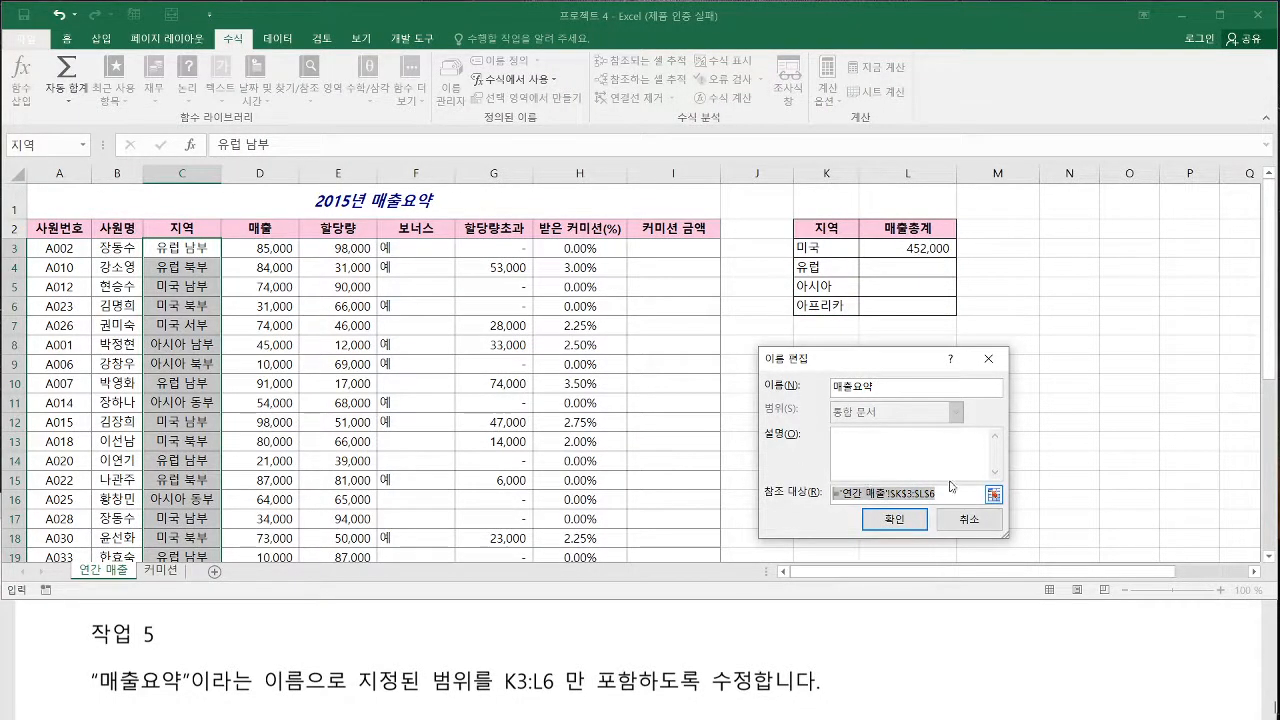
key("Delete")
left_click(824, 247)
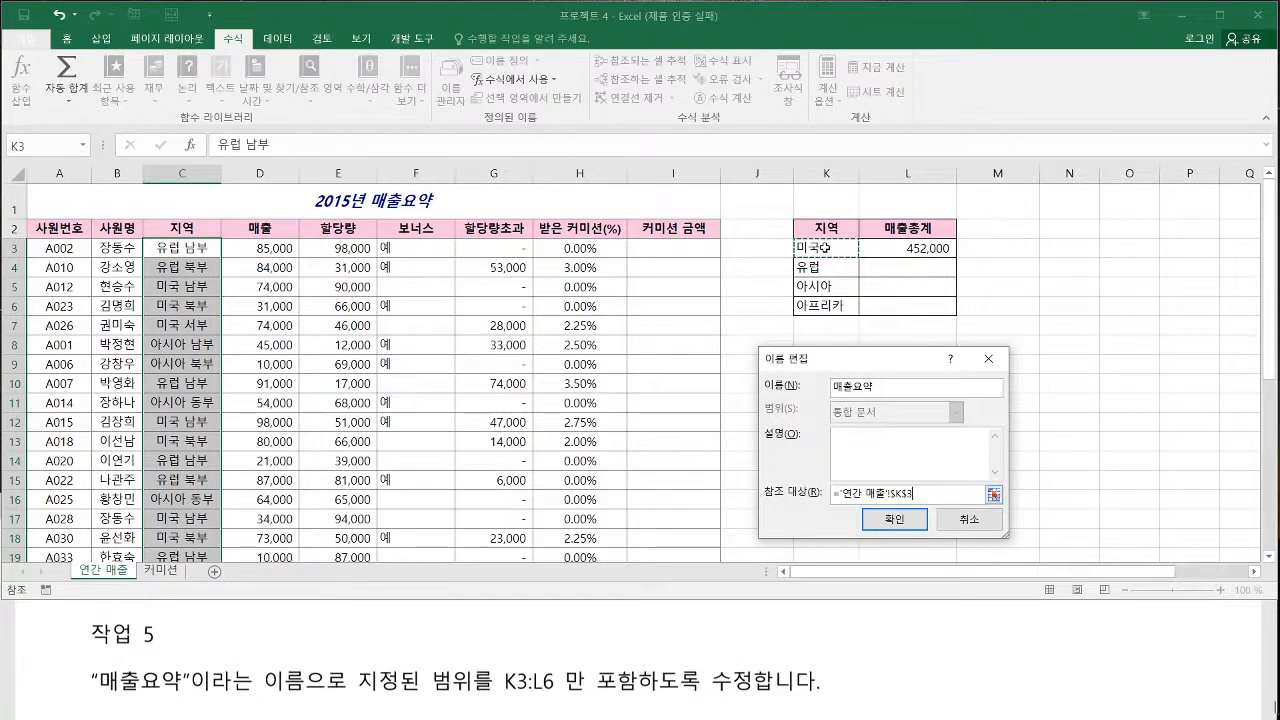
left_click_drag(826, 247, 877, 310)
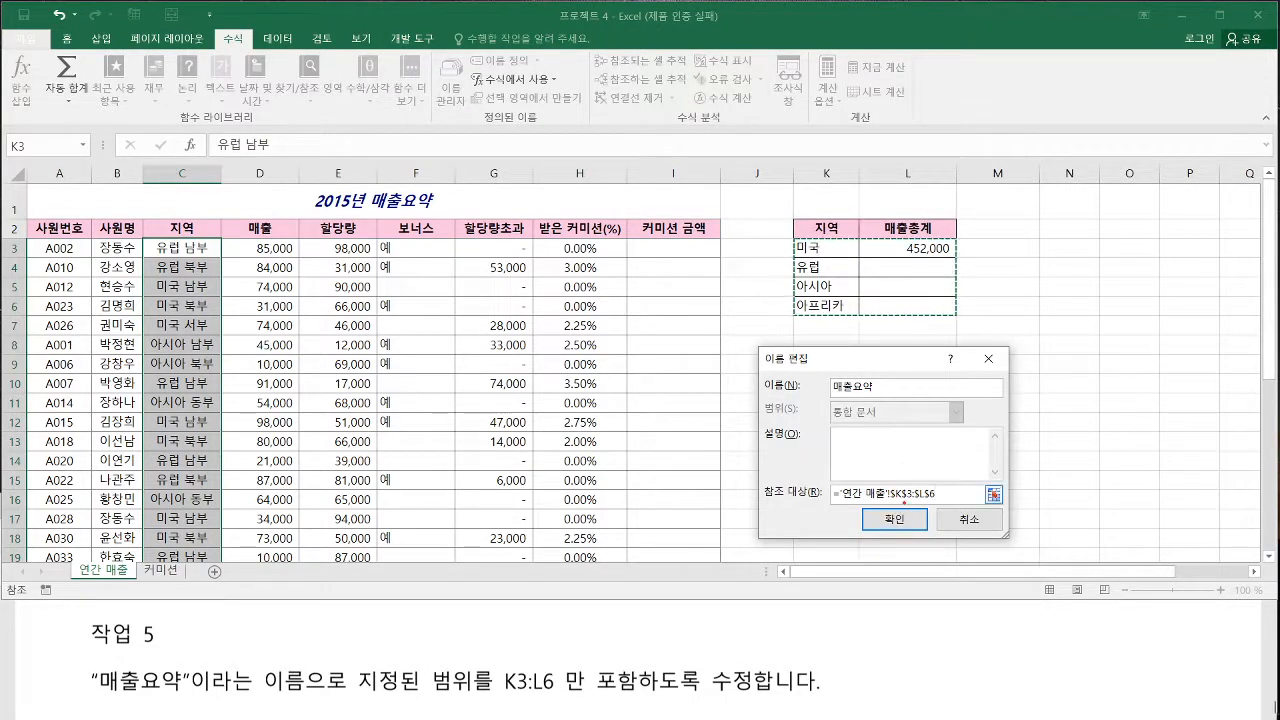
left_click(894, 519)
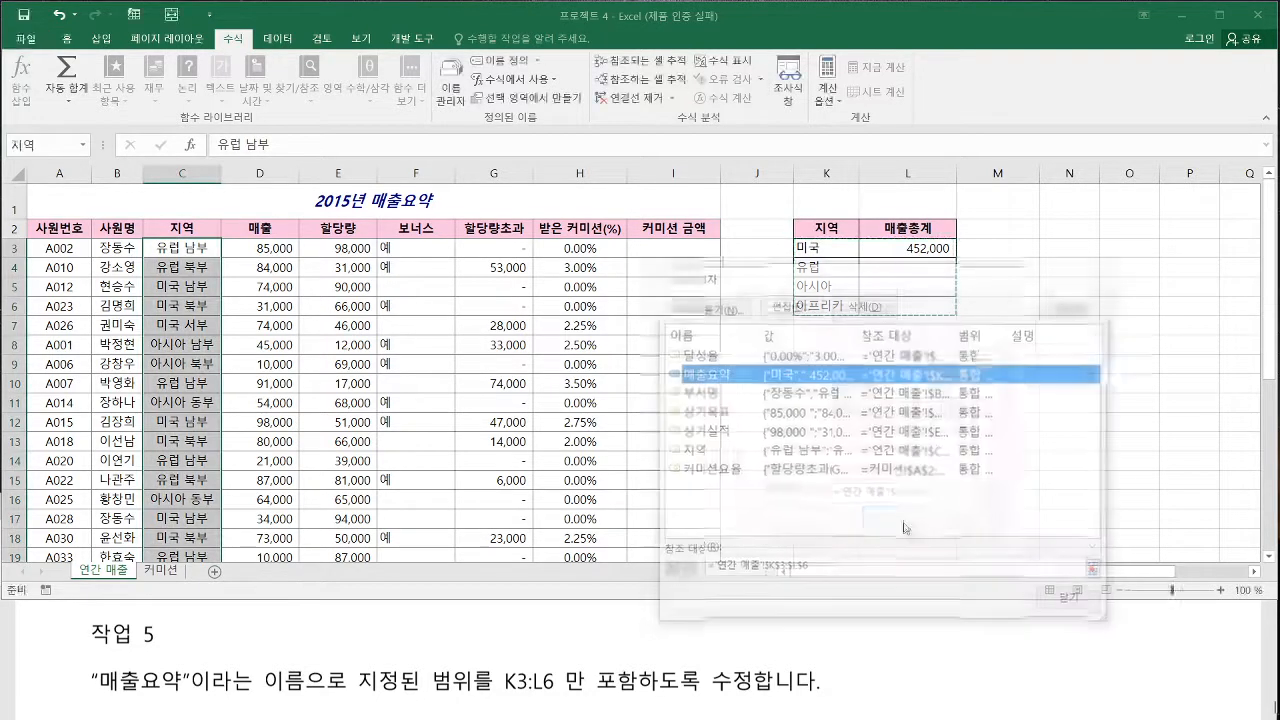
left_click(1066, 603)
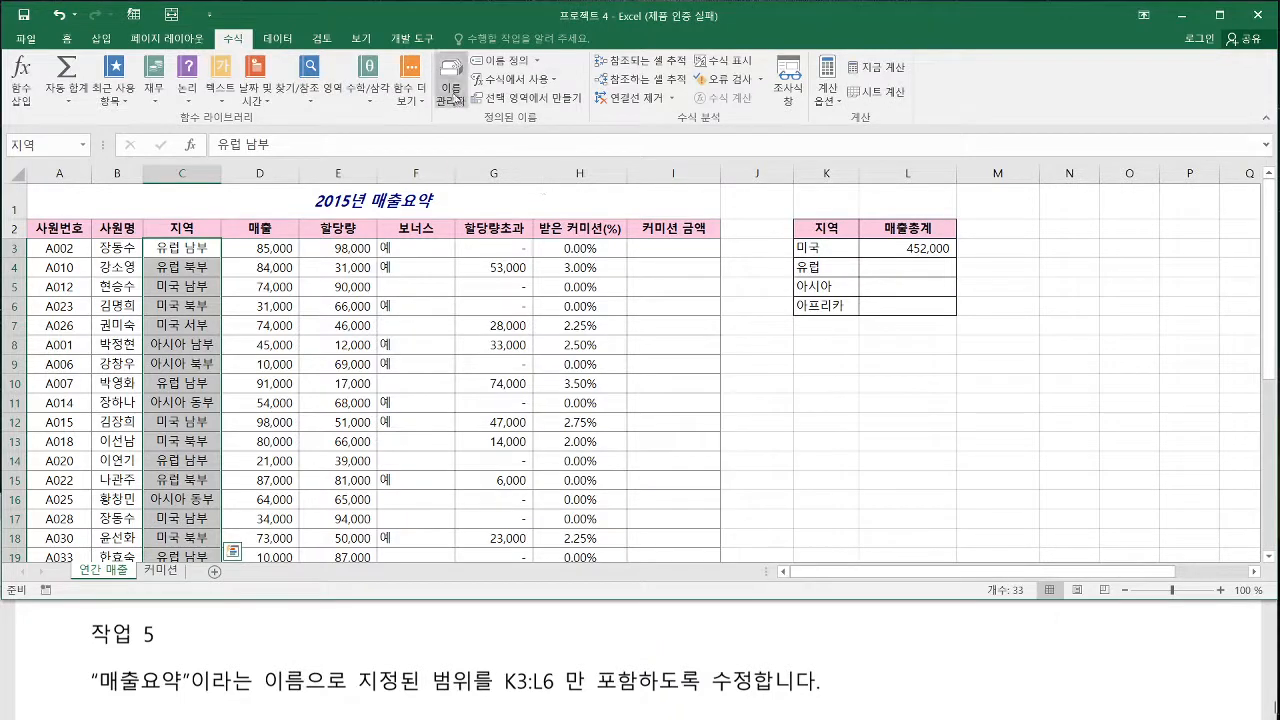
left_click(451, 95)
left_click(705, 373)
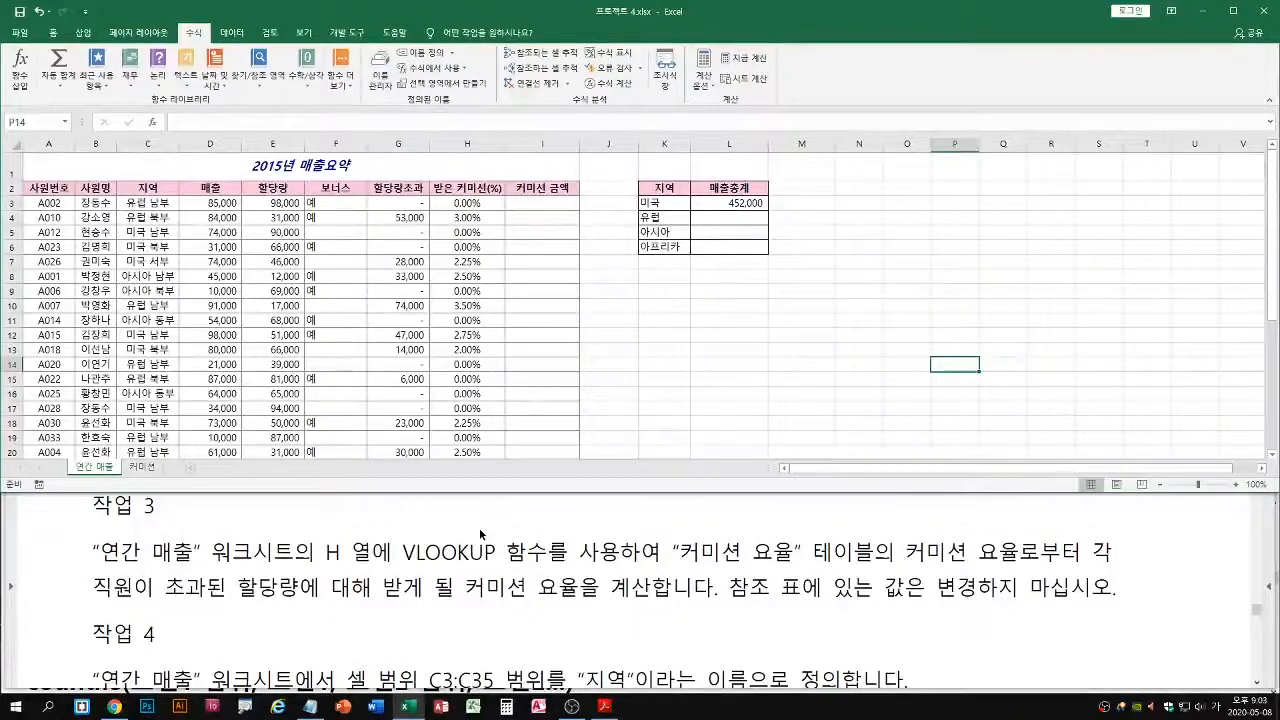
Find the 프로젝트 5/5 ART Motors introduction in the question PDF in Acrobat Reader, and return to the Excel workbook
left_click(465, 614)
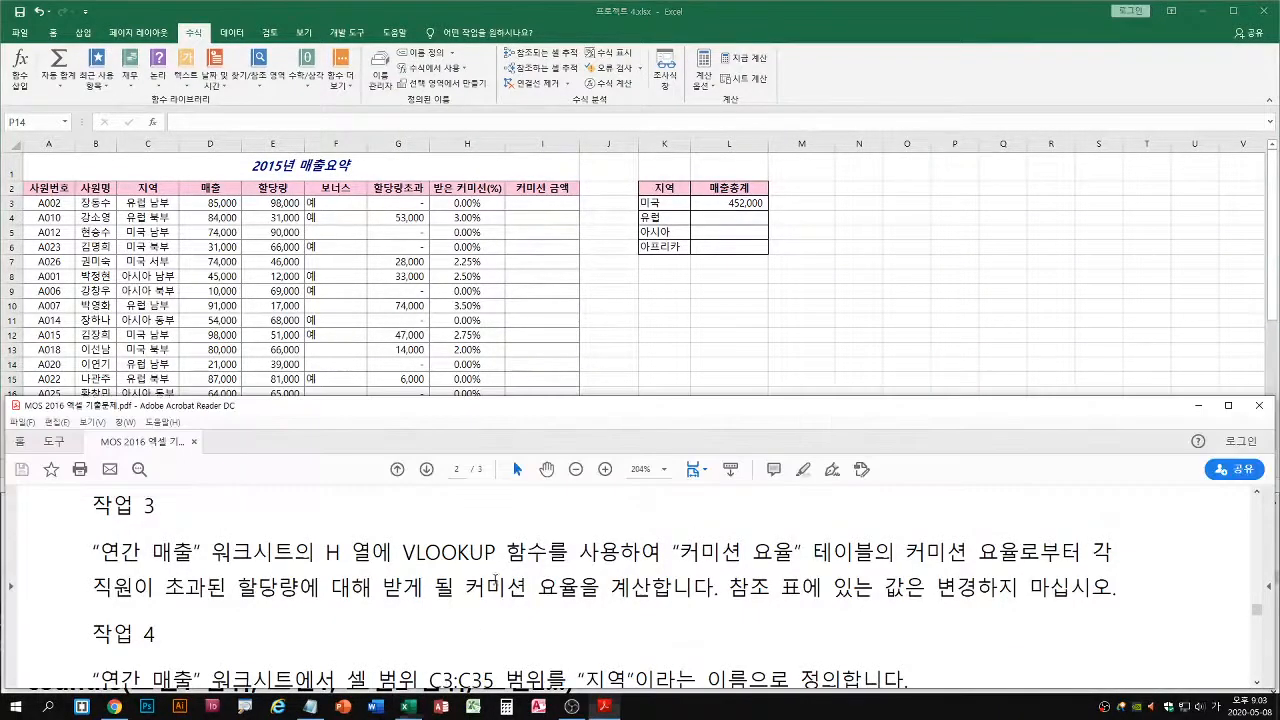
scroll(550, 590, "down", 5)
scroll(550, 590, "down", 2)
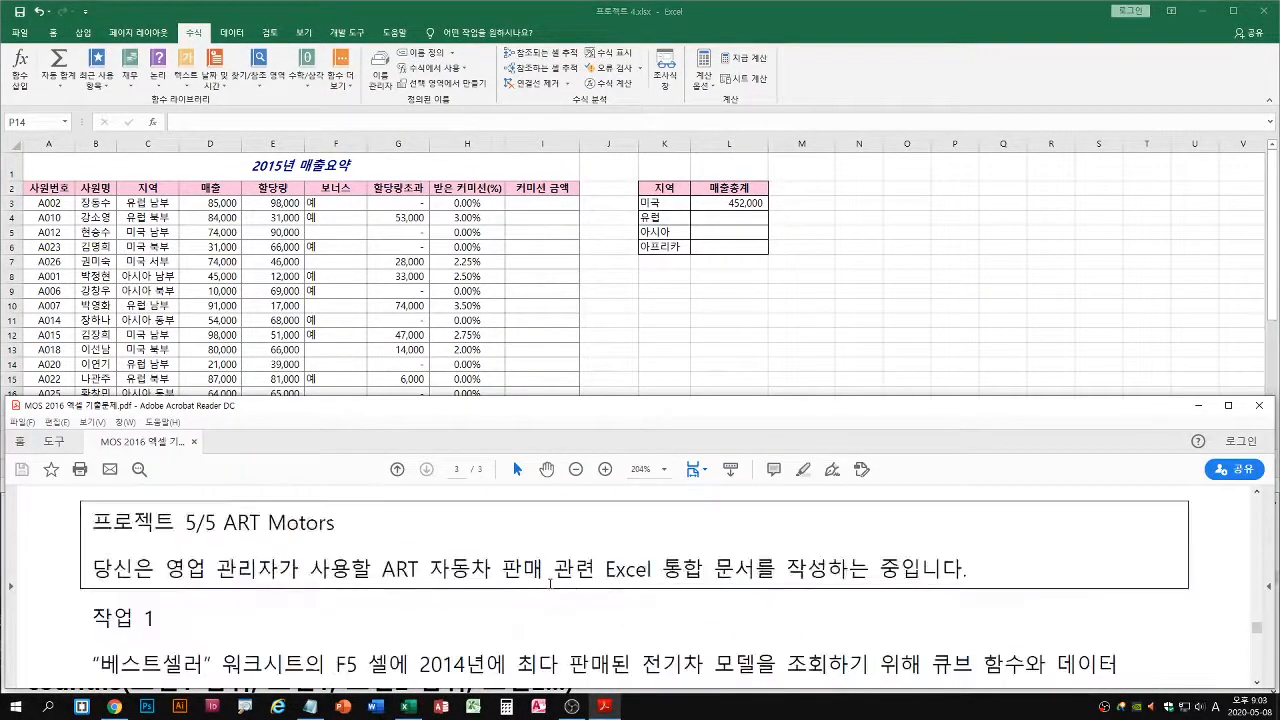
scroll(550, 590, "up", 2)
scroll(548, 582, "down", 2)
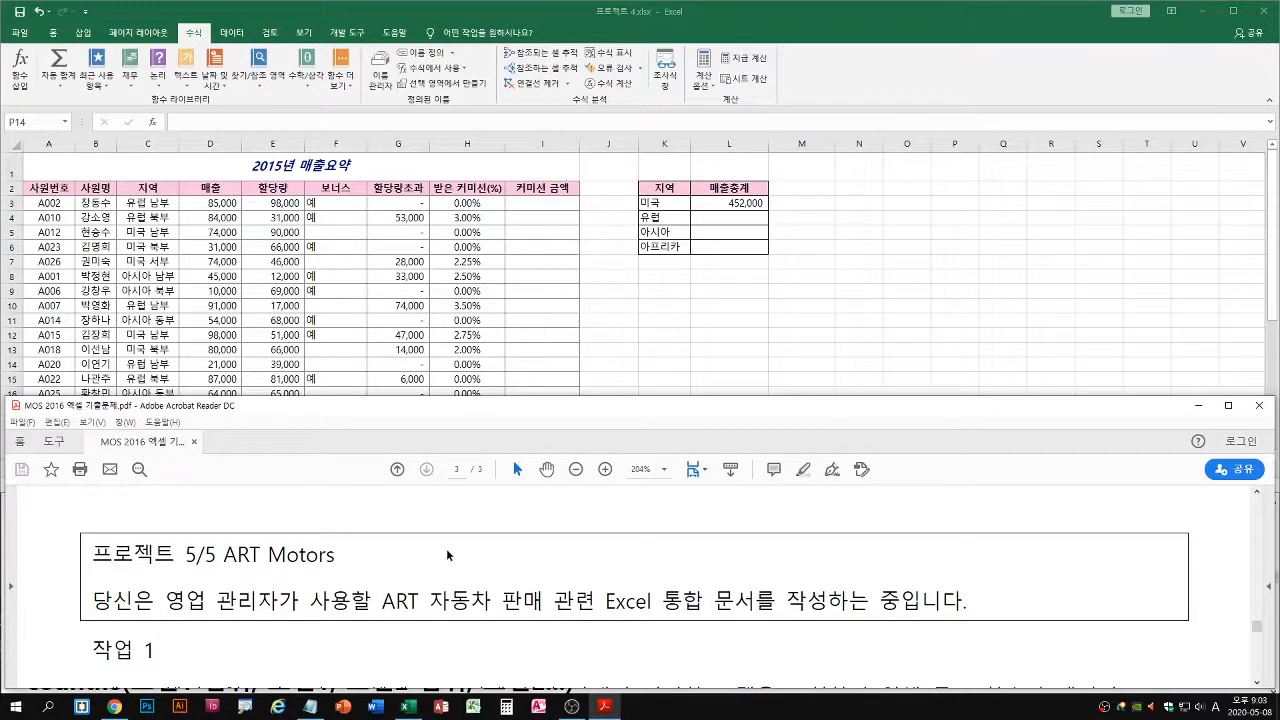
left_click(605, 283)
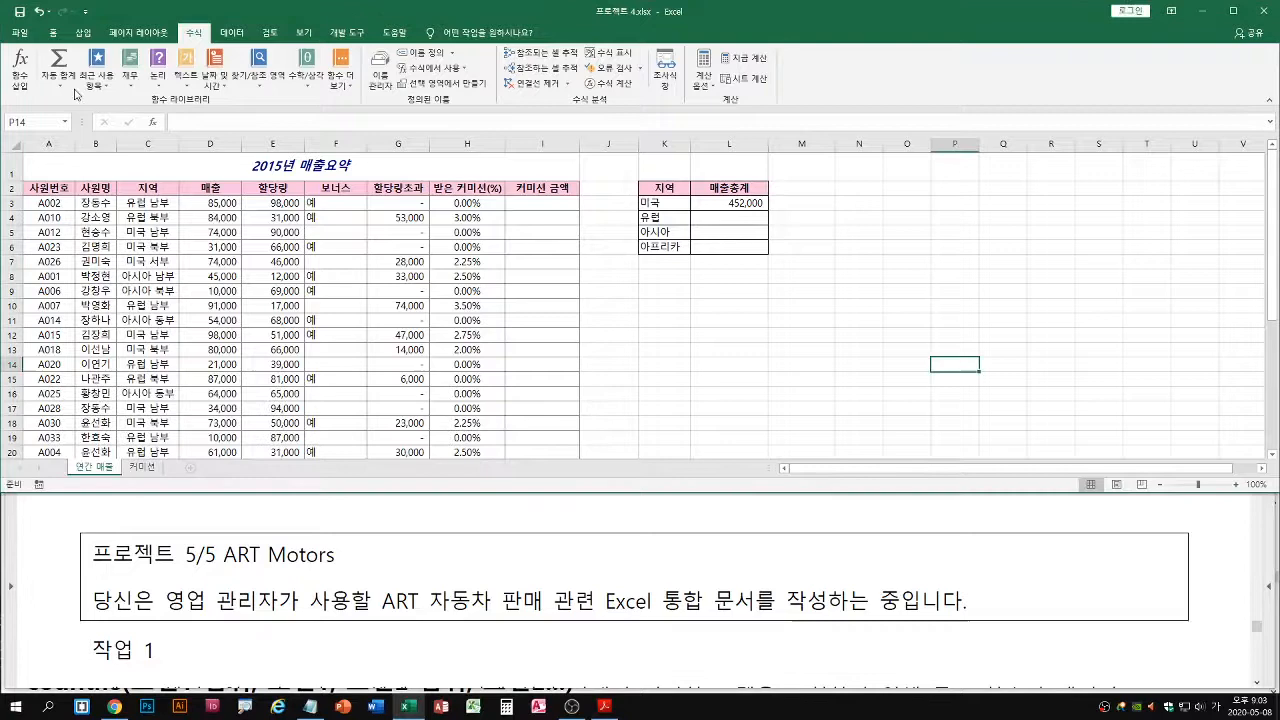
Close 프로젝트 4.xlsx without saving its changes
left_click(20, 32)
left_click(28, 385)
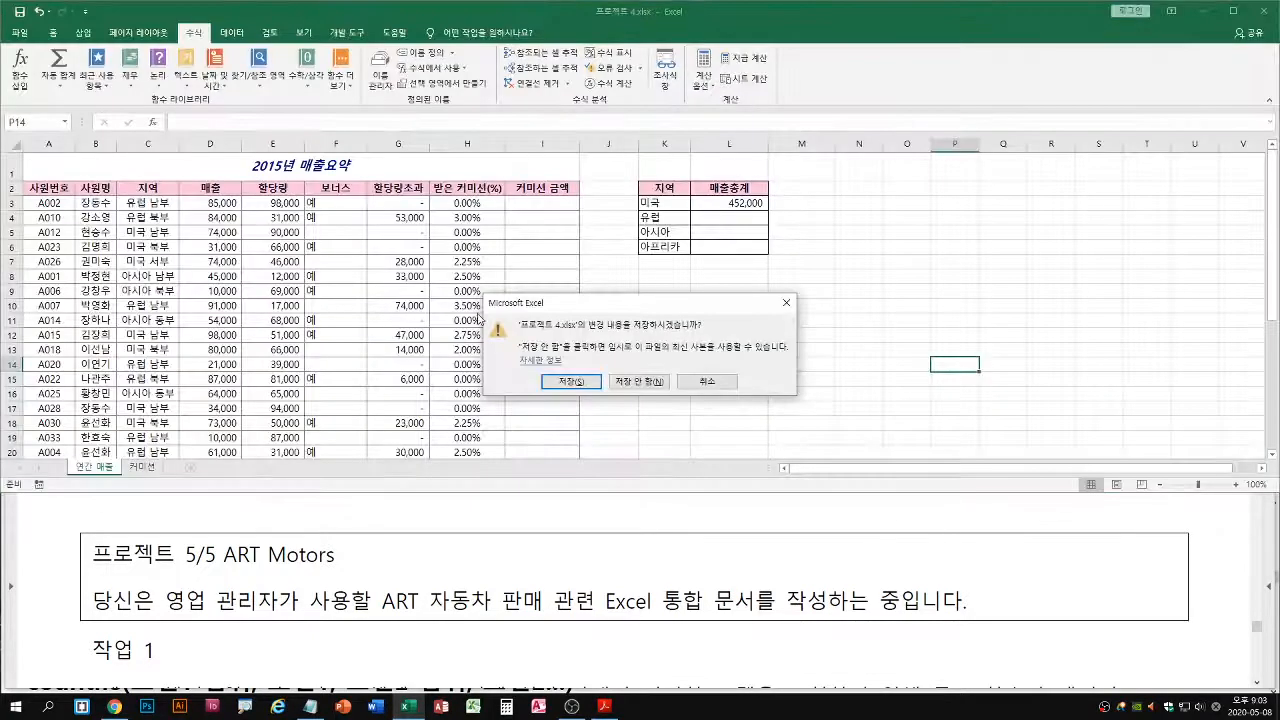
key("n")
Open the workbook 프로젝트 5.xlsx from the Excel 2016 모의테스트 folder
left_click(18, 32)
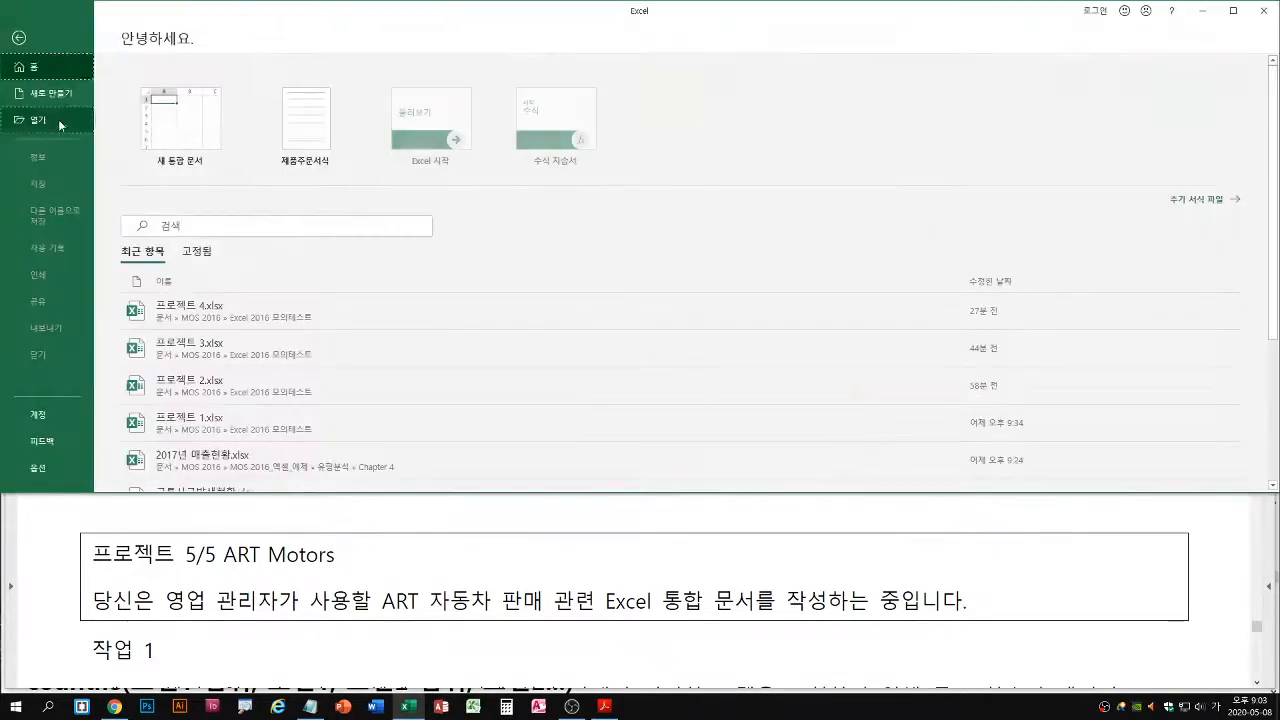
left_click(58, 119)
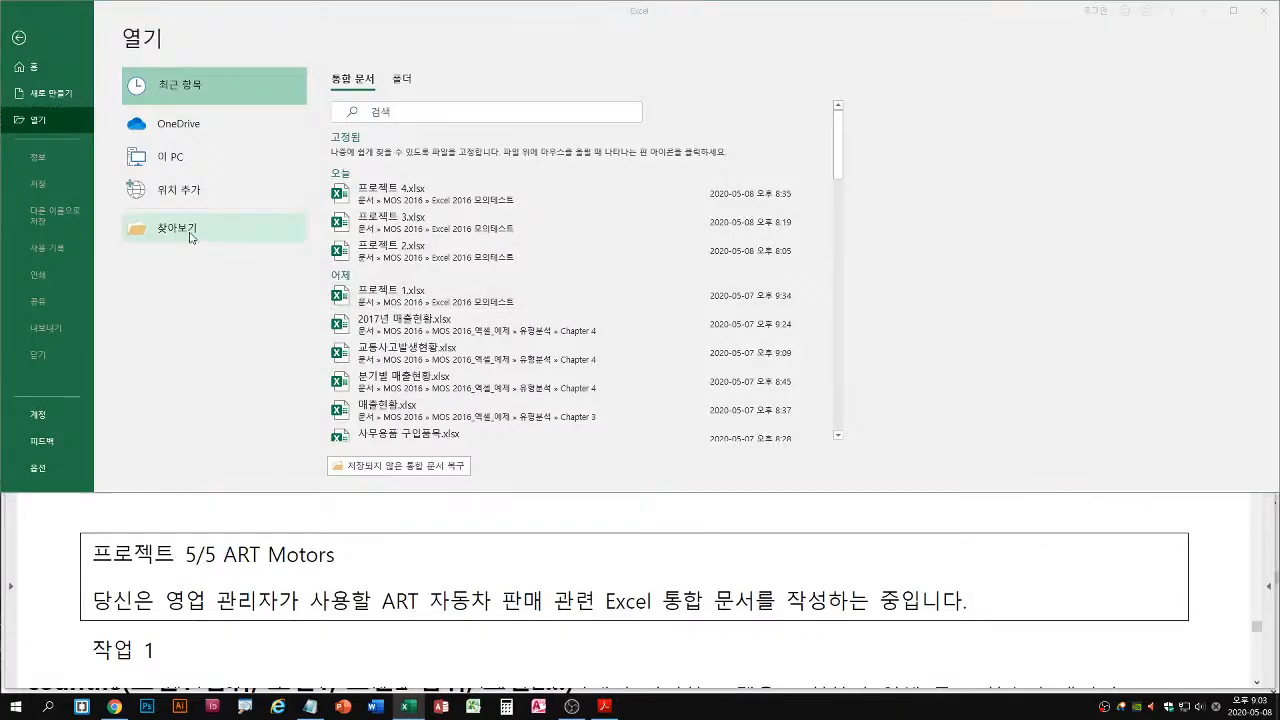
left_click(190, 231)
left_click(187, 206)
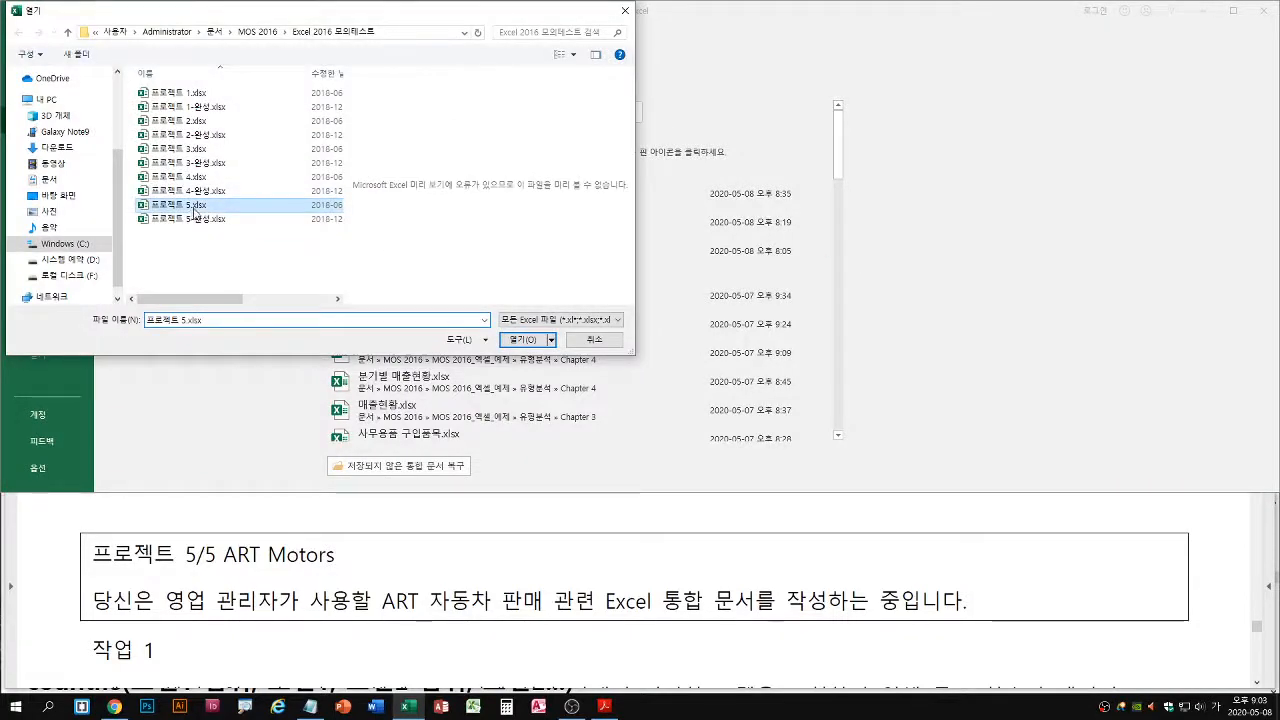
double_click(190, 206)
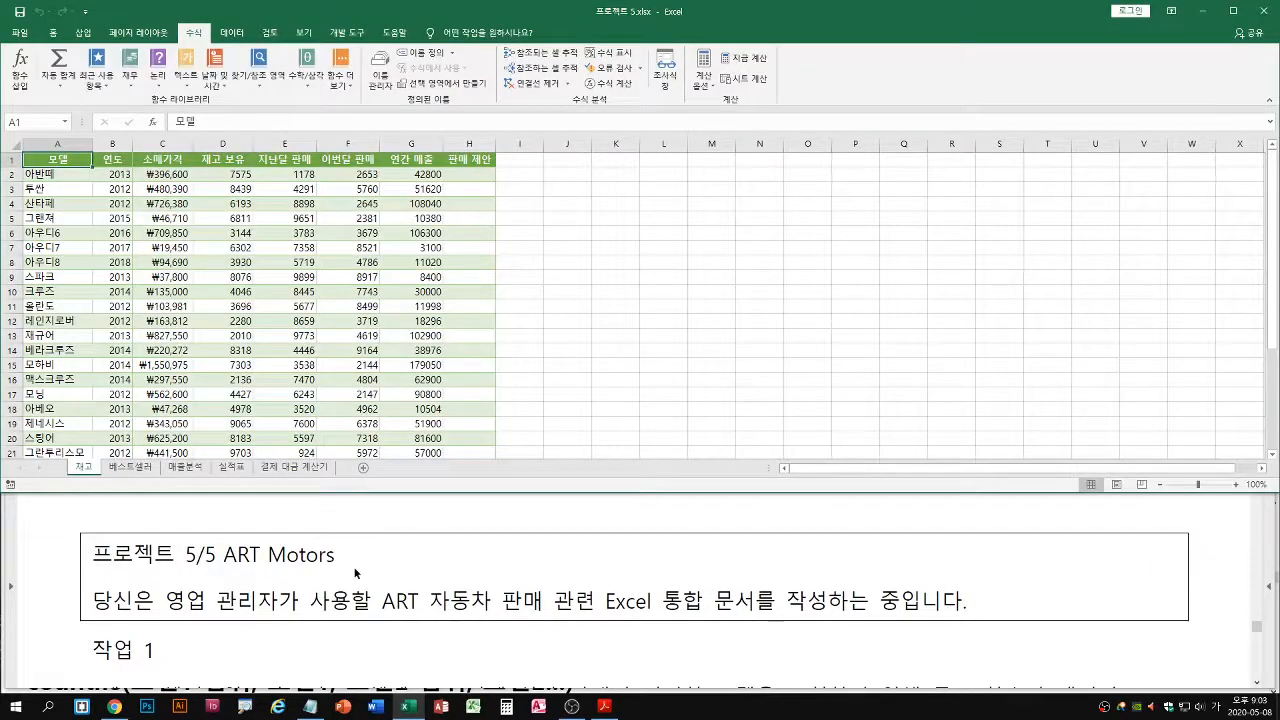
Read the project 5 작업 1 instructions about a cube-function formula in the question PDF in Acrobat Reader, and return to Excel
left_click(757, 558)
scroll(760, 557, "down", 3)
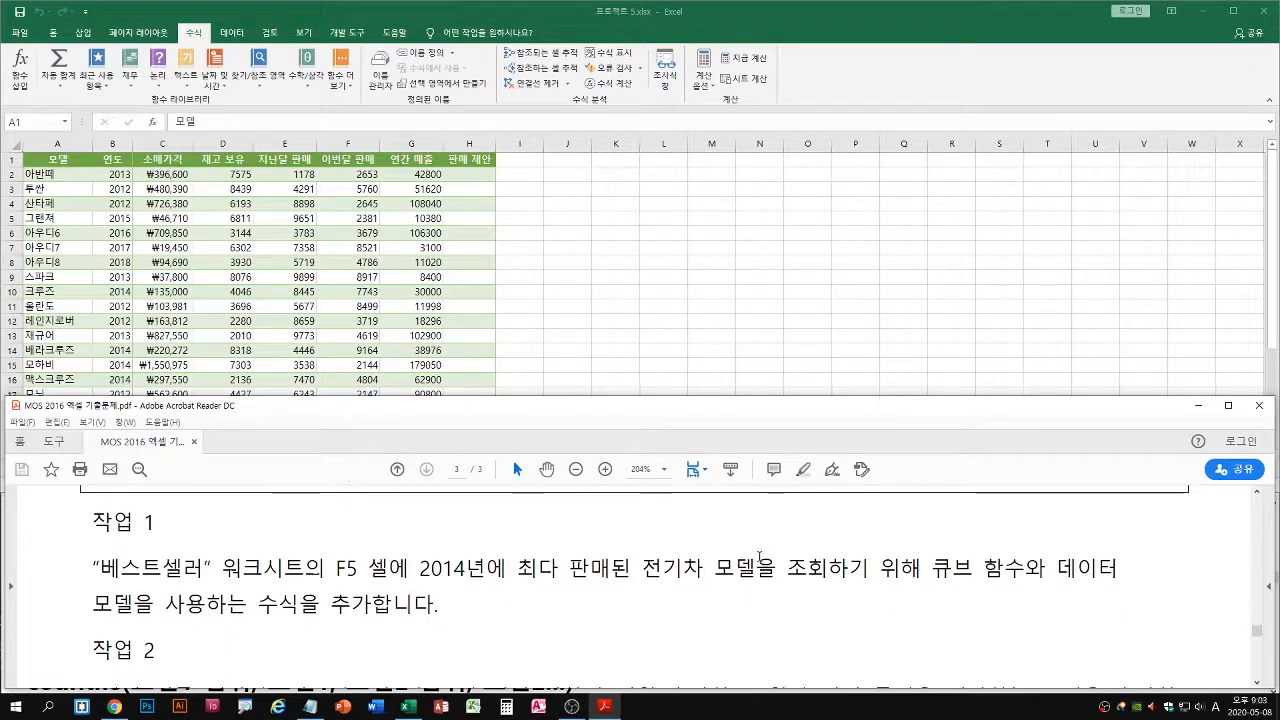
scroll(760, 557, "up", 1)
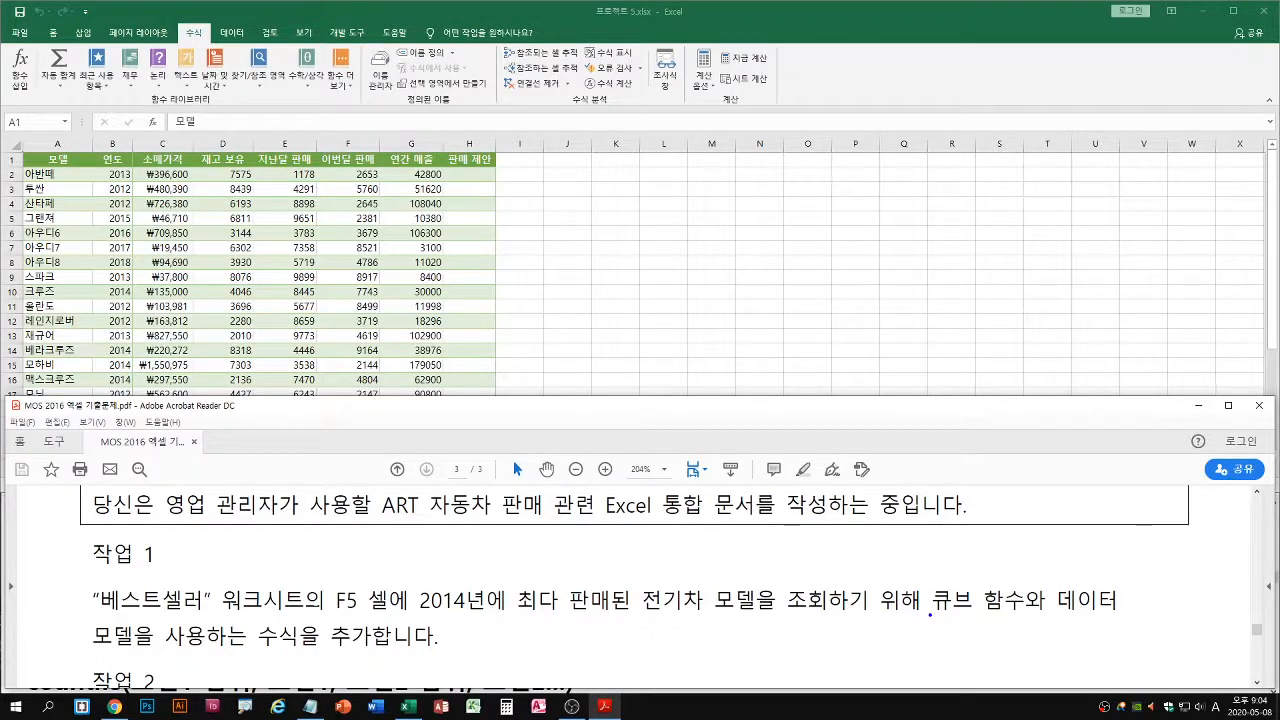
left_click_drag(930, 615, 1133, 614)
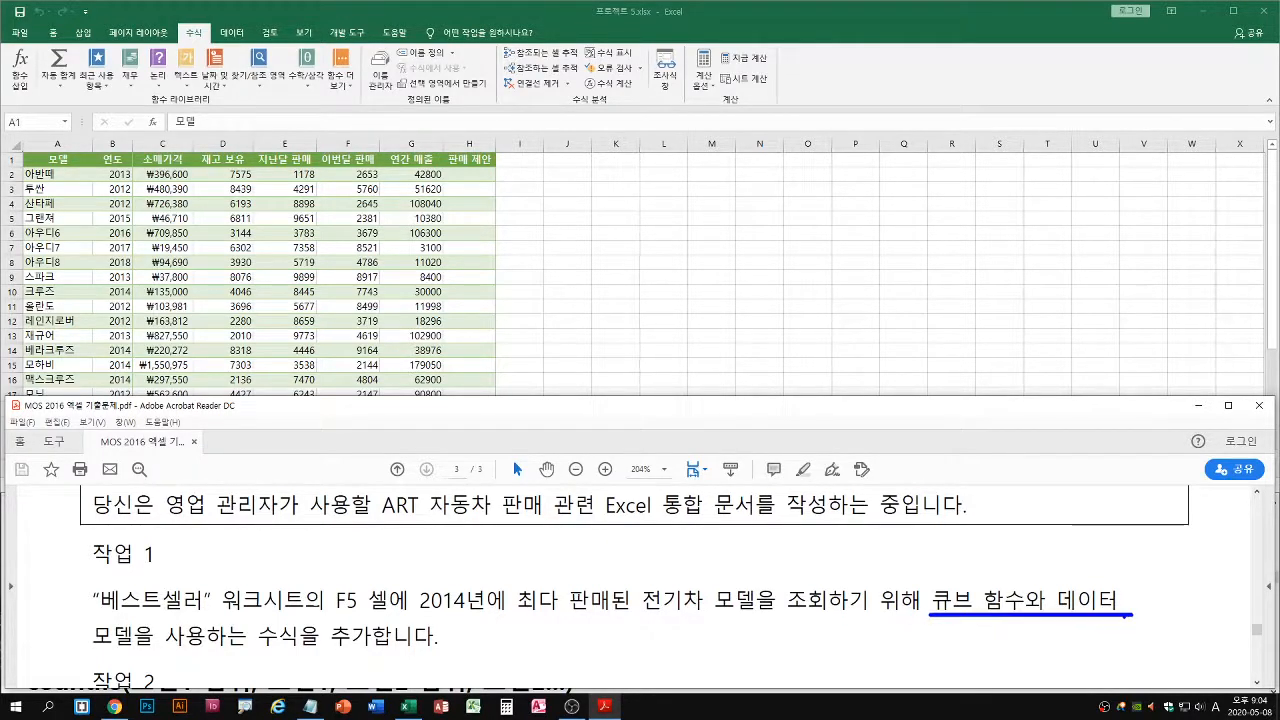
left_click_drag(88, 651, 136, 651)
key("Escape")
key("alt+Tab")
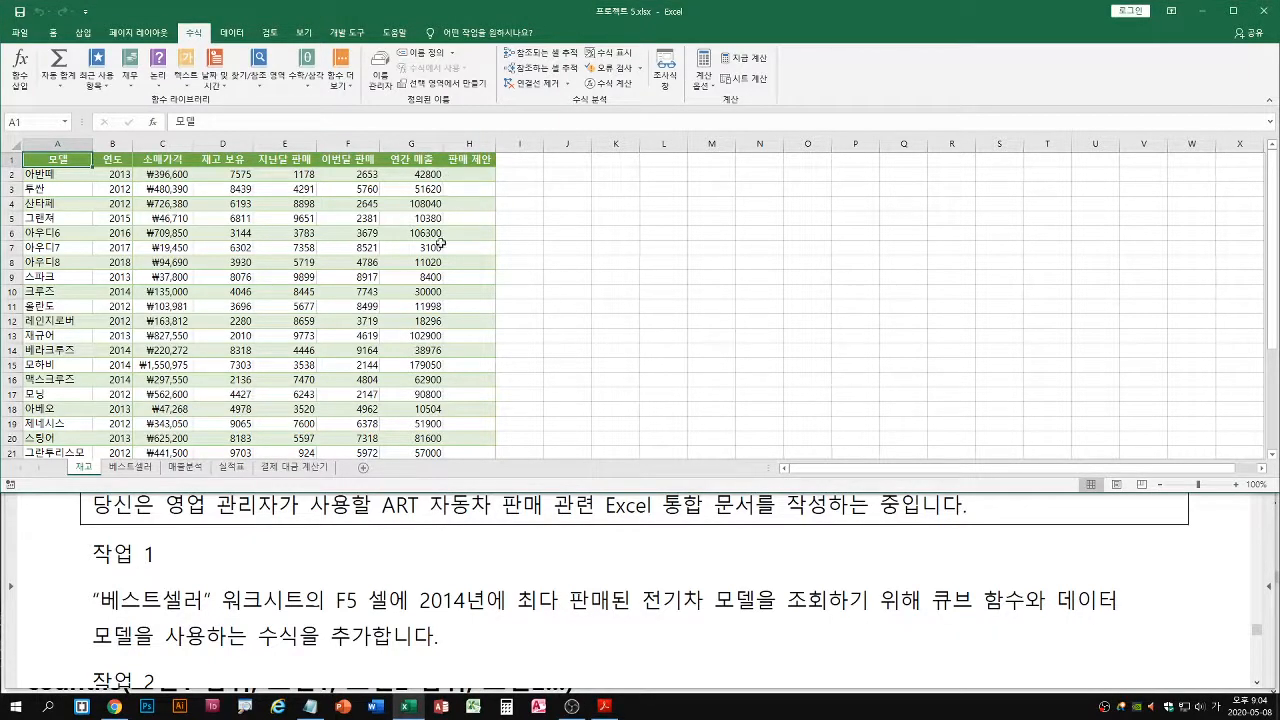
Examine the answer cell F5 and the sample cube formula in F7 on the 베스트셀러 worksheet
left_click(133, 468)
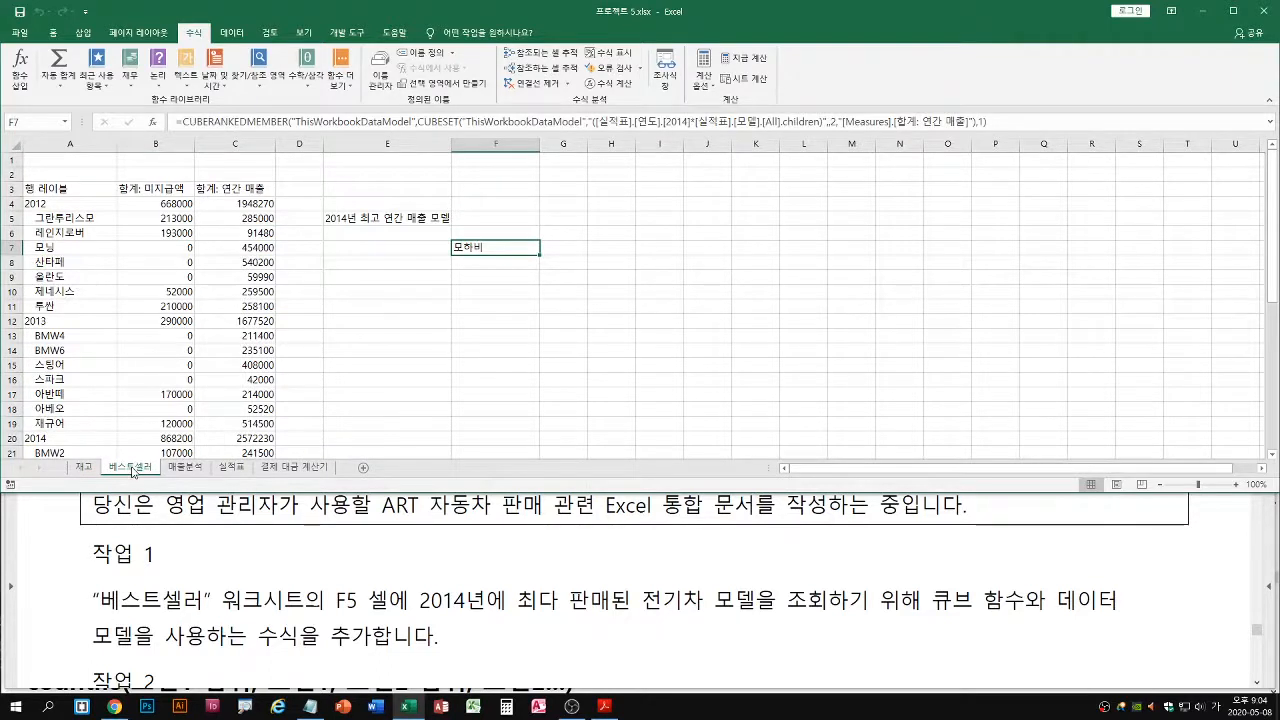
left_click(490, 218)
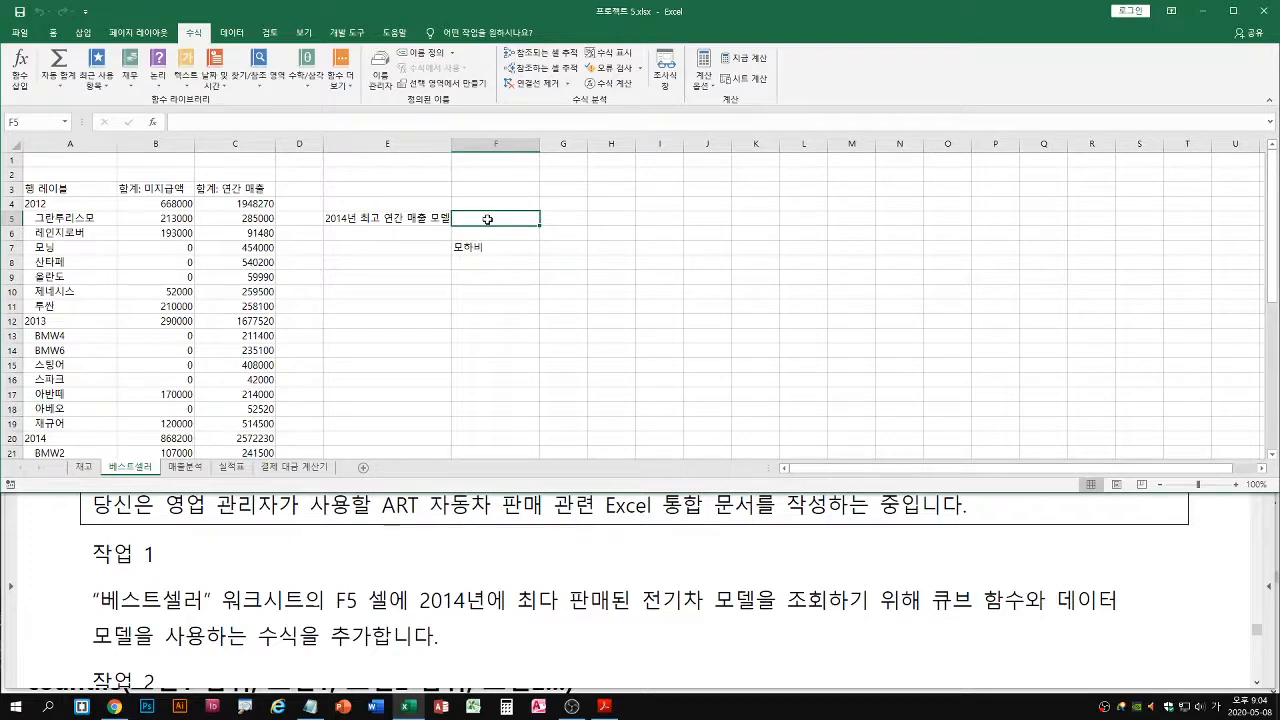
left_click(484, 249)
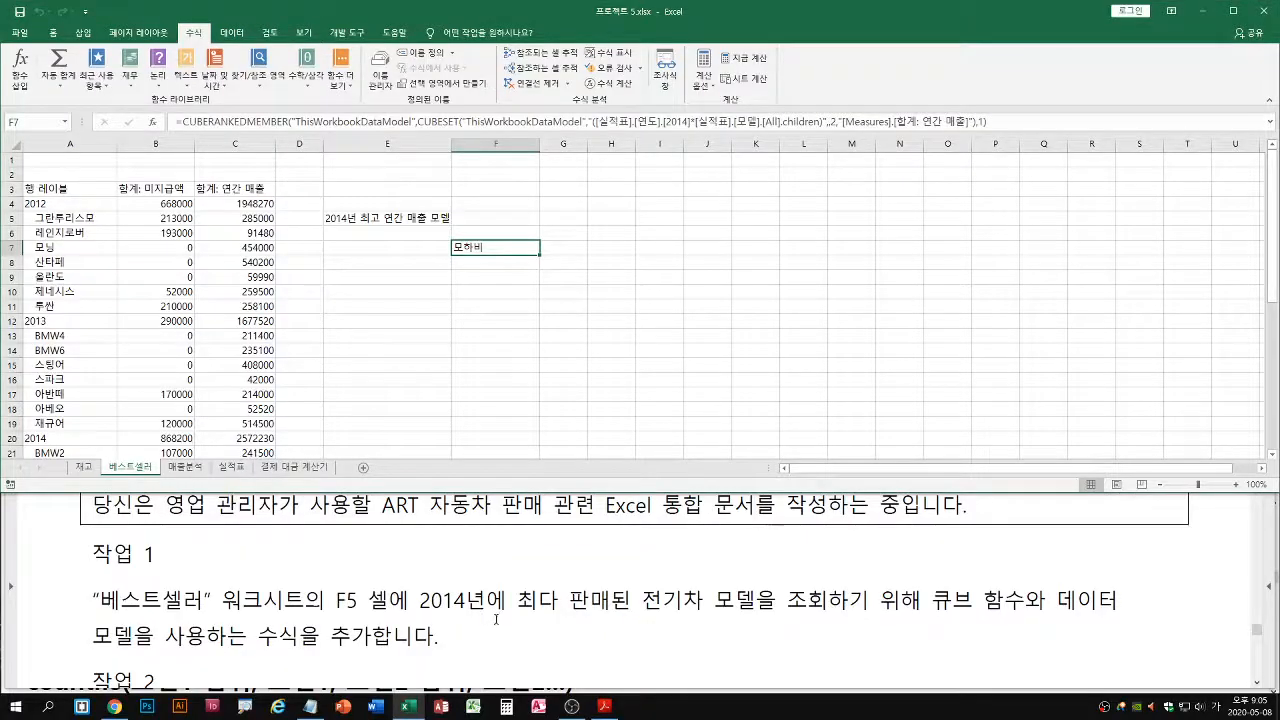
Switch to the question PDF in Acrobat Reader and find the 작업 2 instructions of project 5
left_click(495, 619)
scroll(508, 621, "down", 2)
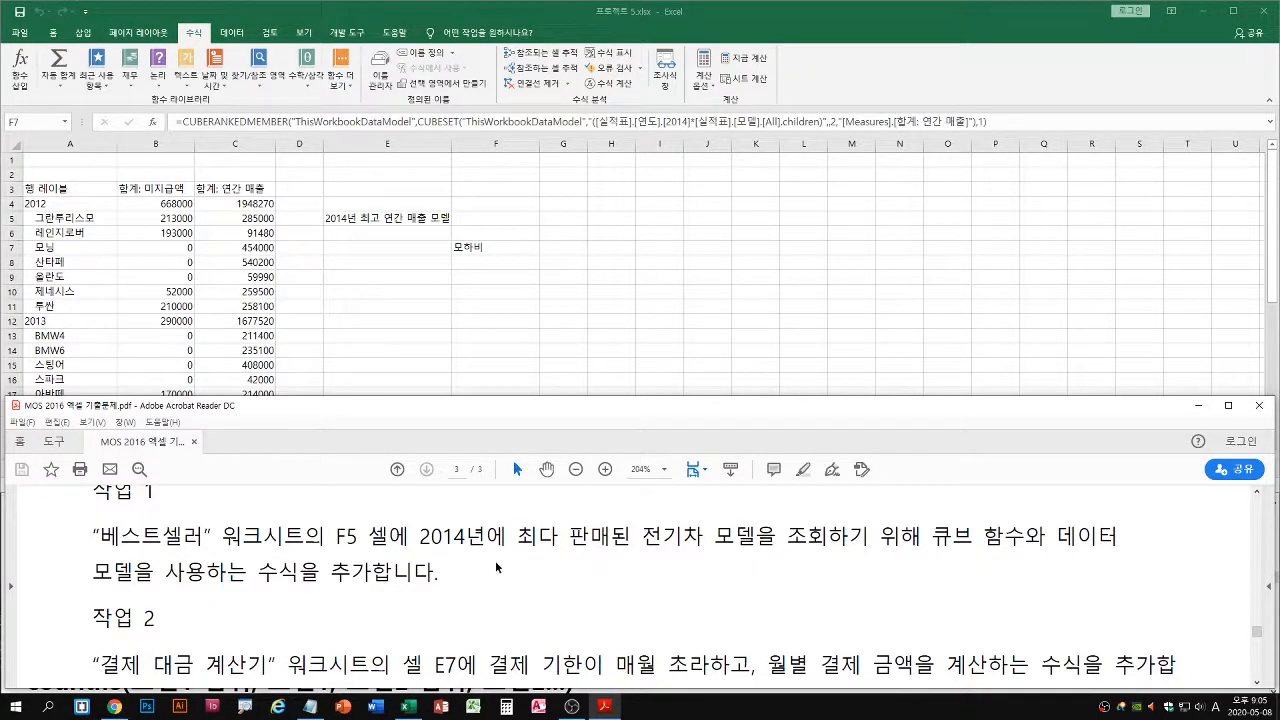
scroll(512, 572, "down", 2)
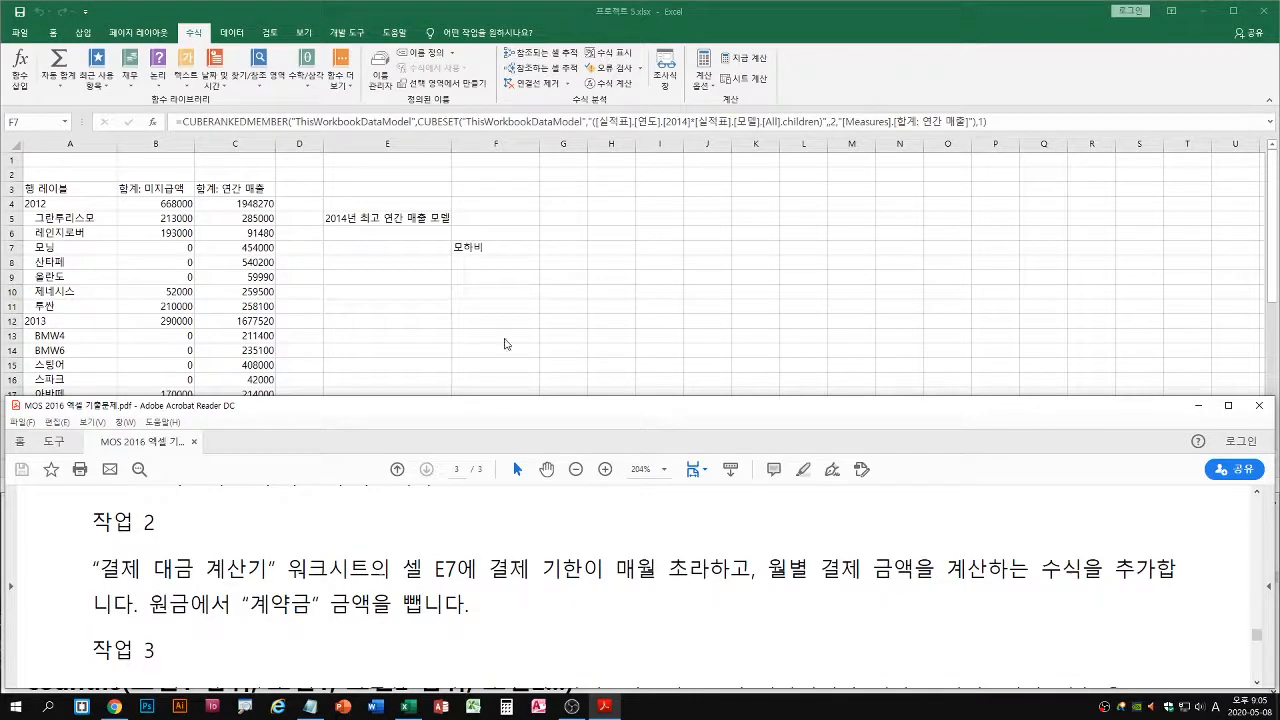
Return to the Excel workbook and review the CUBERANKEDMEMBER and CUBESET functions in the F7 formula on the 베스트셀러 sheet
left_click(504, 309)
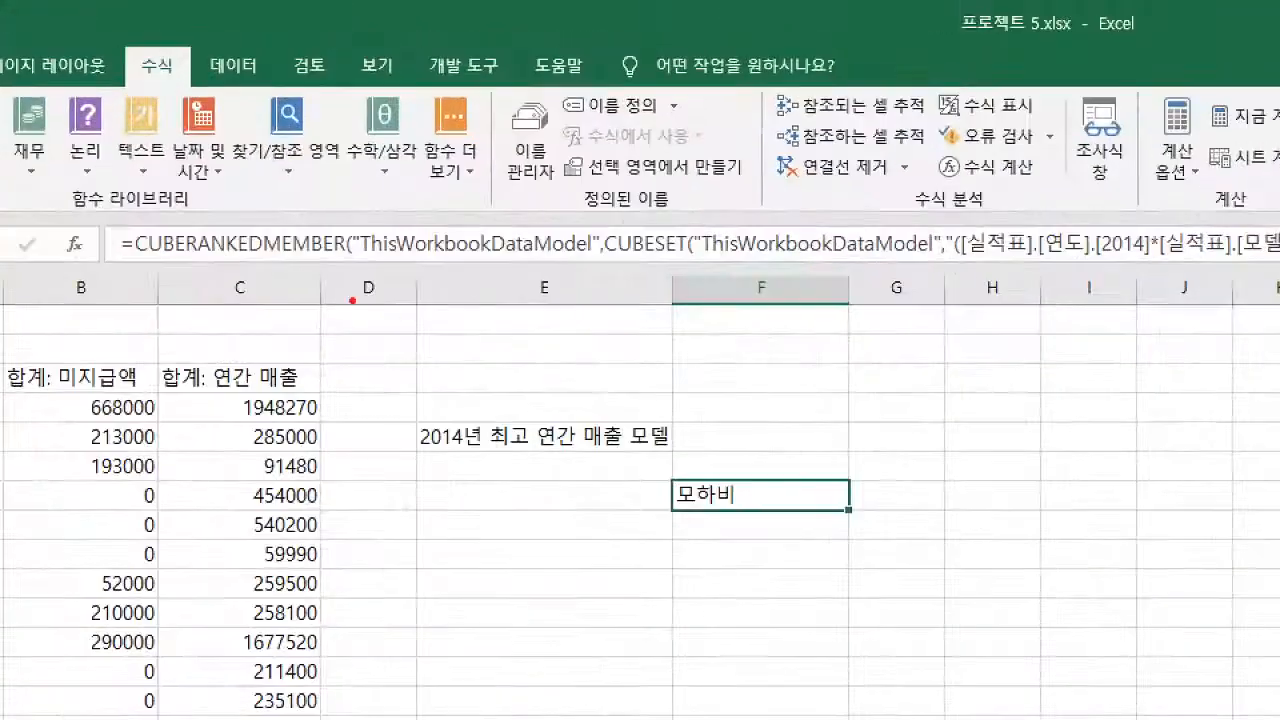
left_click_drag(126, 258, 342, 265)
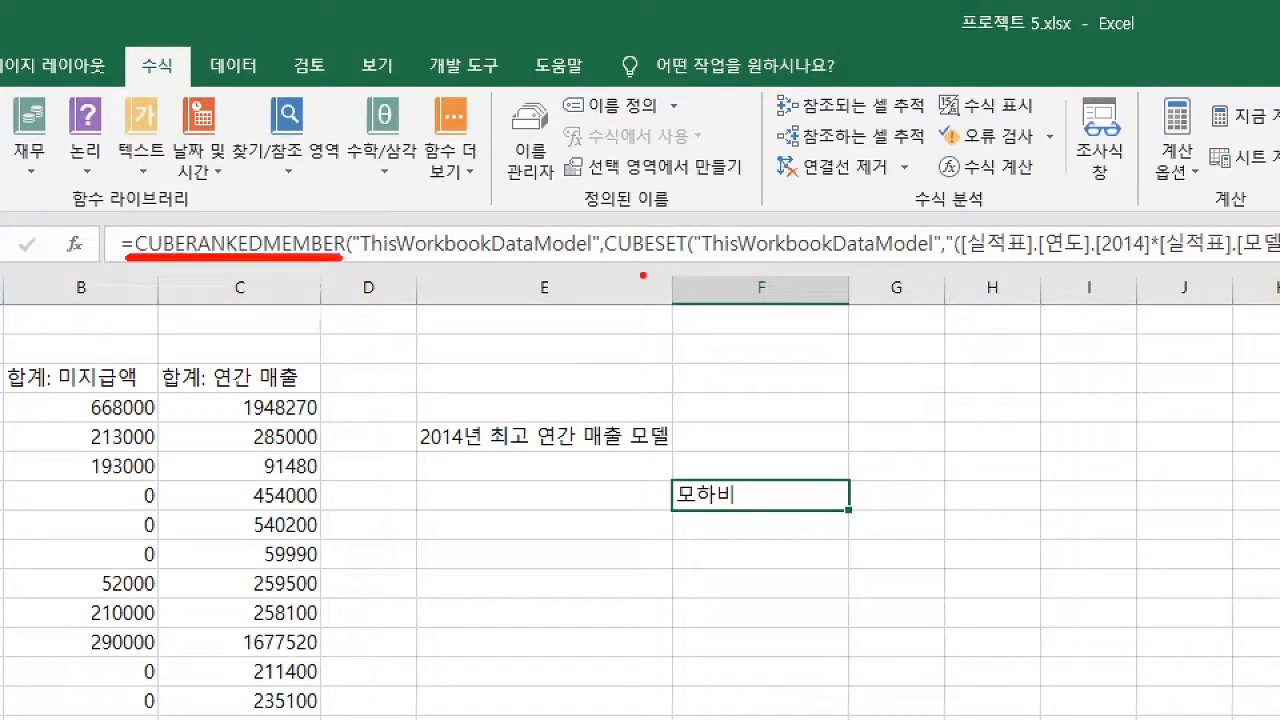
left_click_drag(604, 260, 692, 258)
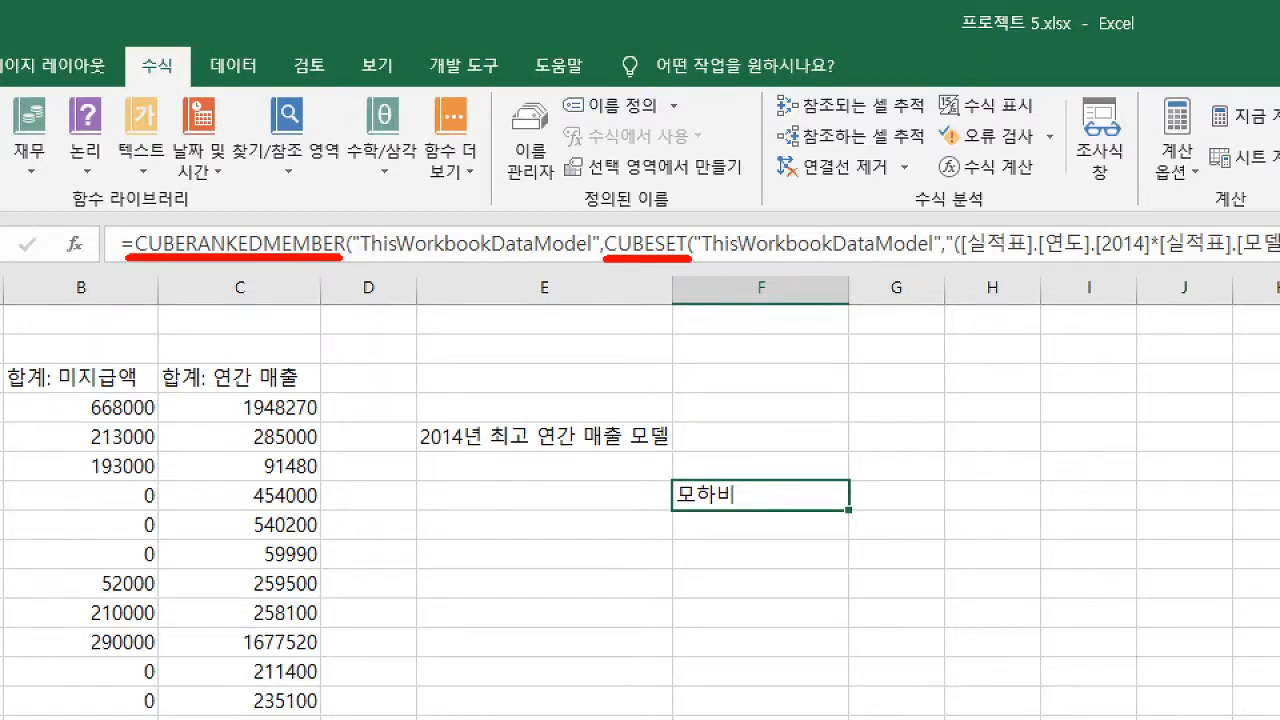
key("Escape")
Read the 작업 2 instructions about calculating a monthly payment due at the start of each month with 계약금 subtracted from the principal
left_click(203, 535)
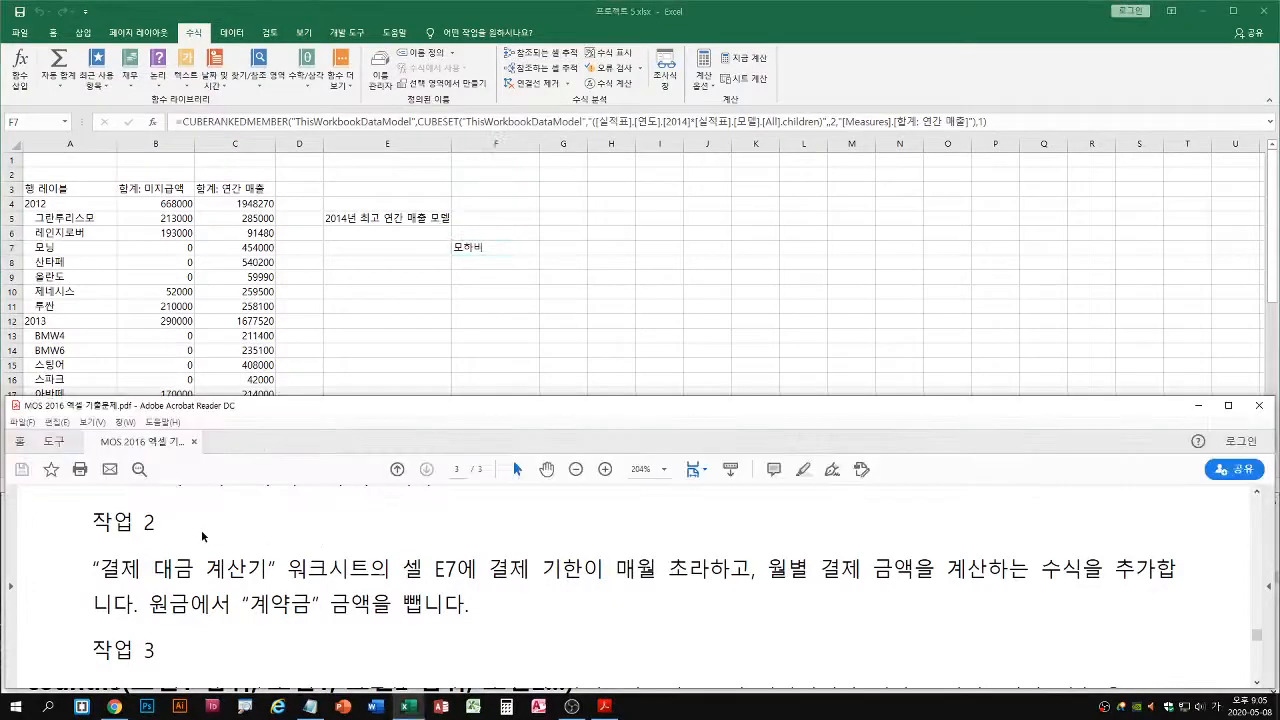
key("alt+Tab")
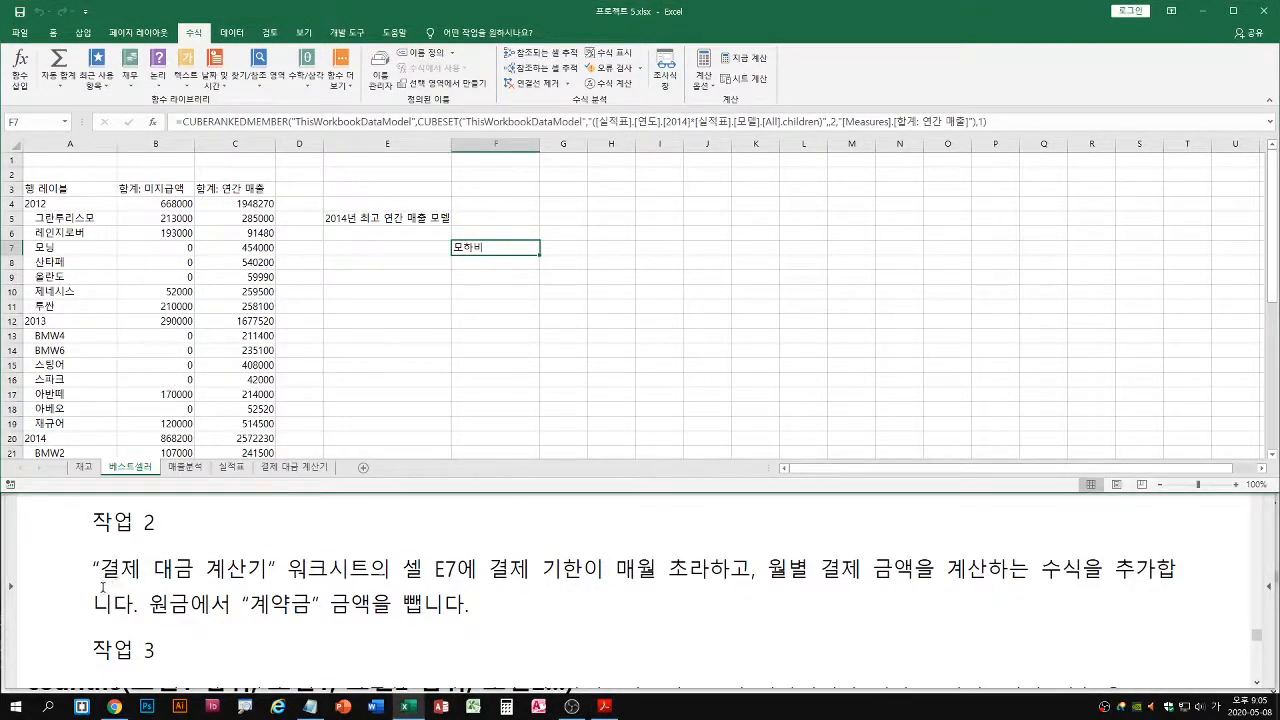
key("ctrl+2")
mouse_move(75, 502)
left_mouse_down()
mouse_move(1108, 655)
mouse_move(1215, 636)
left_mouse_up()
Open the 결제 대금 계산기 worksheet, select the 결제 금액 cell E7, and enlarge the sheet to 130%
left_click(297, 470)
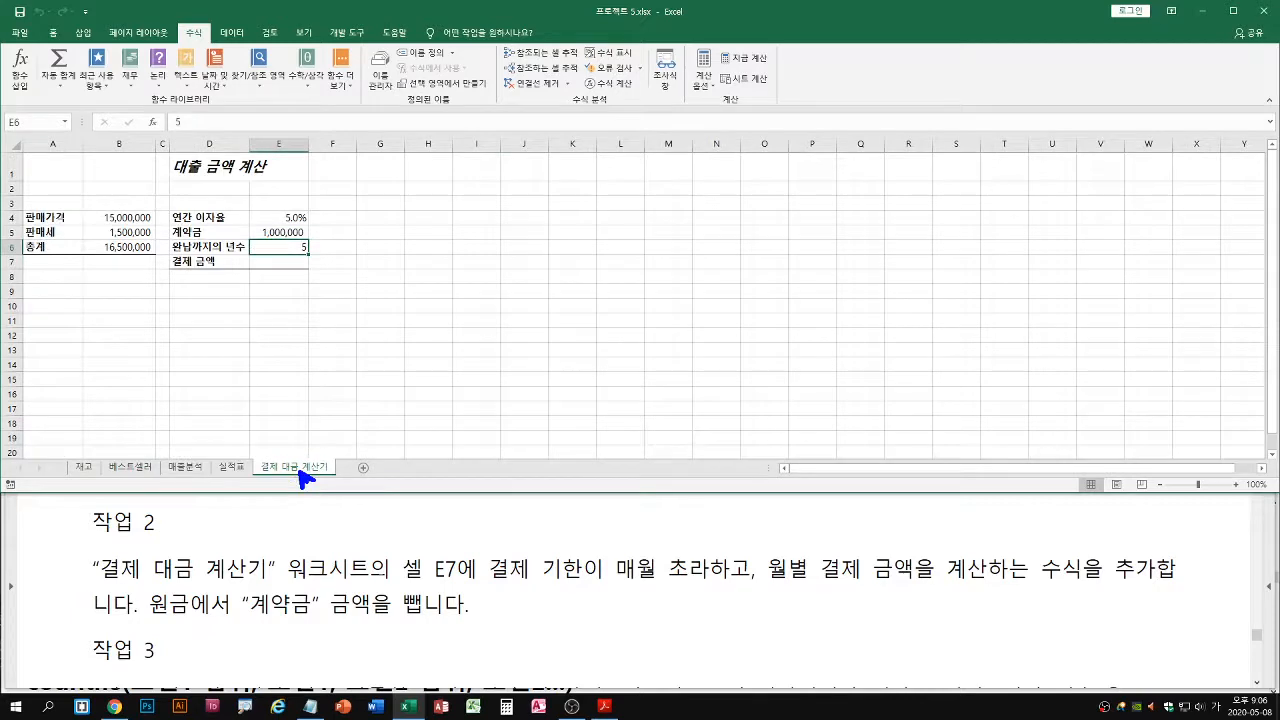
left_click(268, 262)
scroll(315, 305, "up", 1, "ctrl")
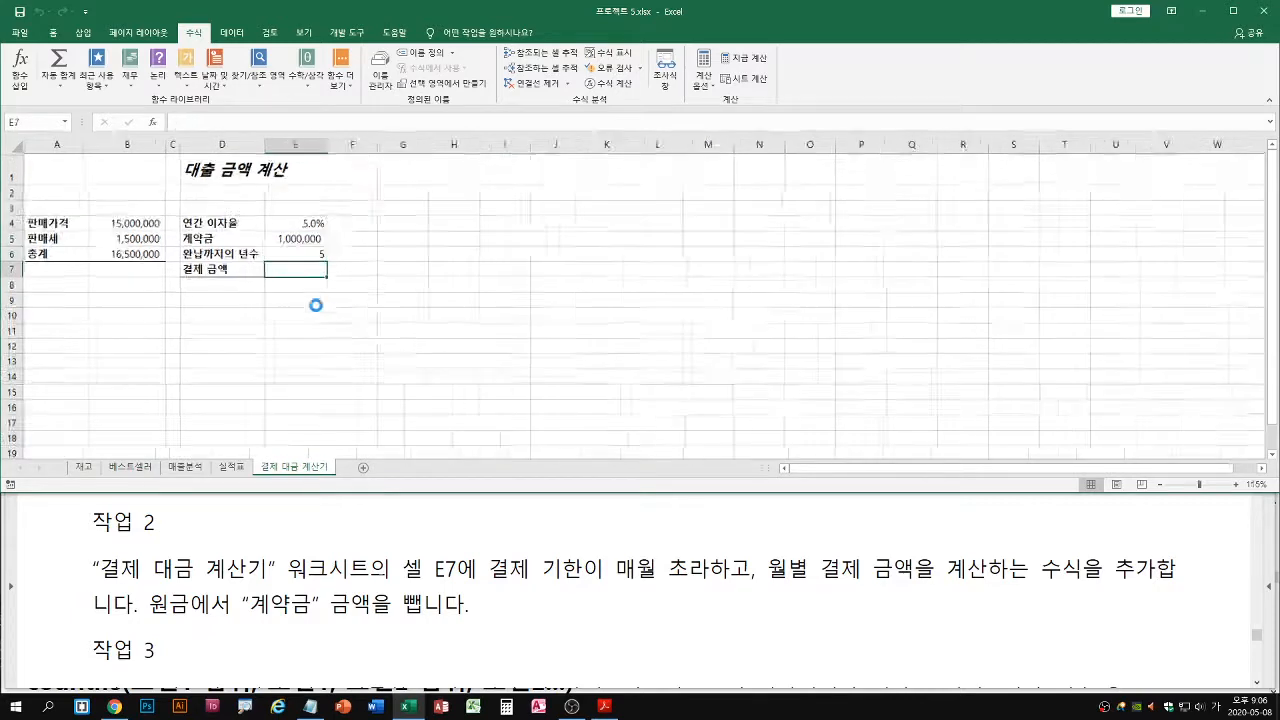
scroll(315, 305, "up", 1, "ctrl")
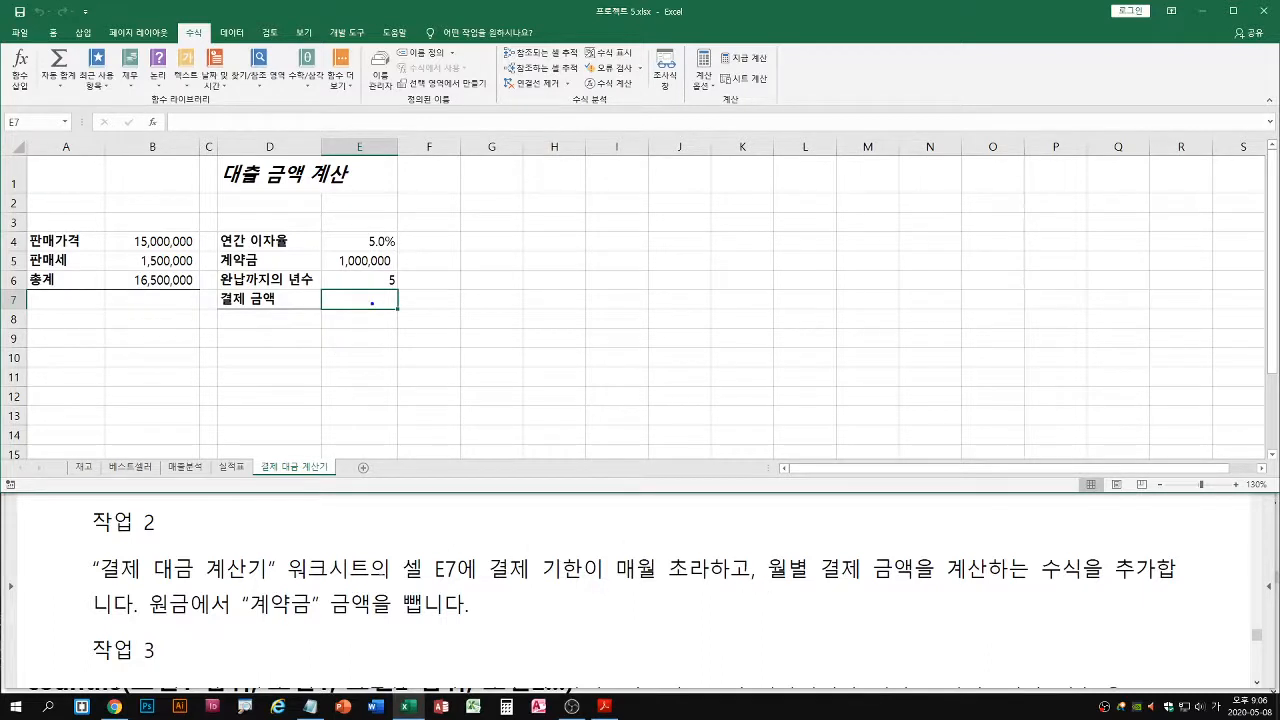
left_click_drag(372, 302, 389, 350)
left_click_drag(418, 375, 418, 420)
type("pmt        ")
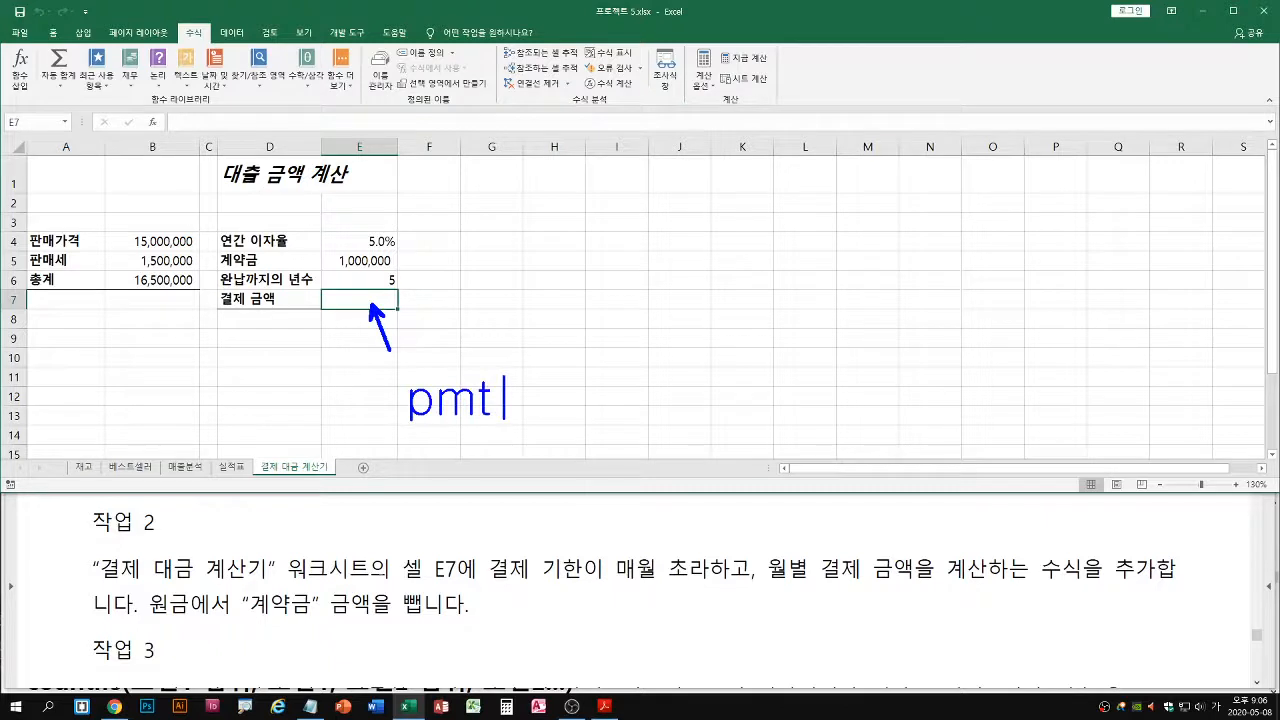
type("Per Mo")
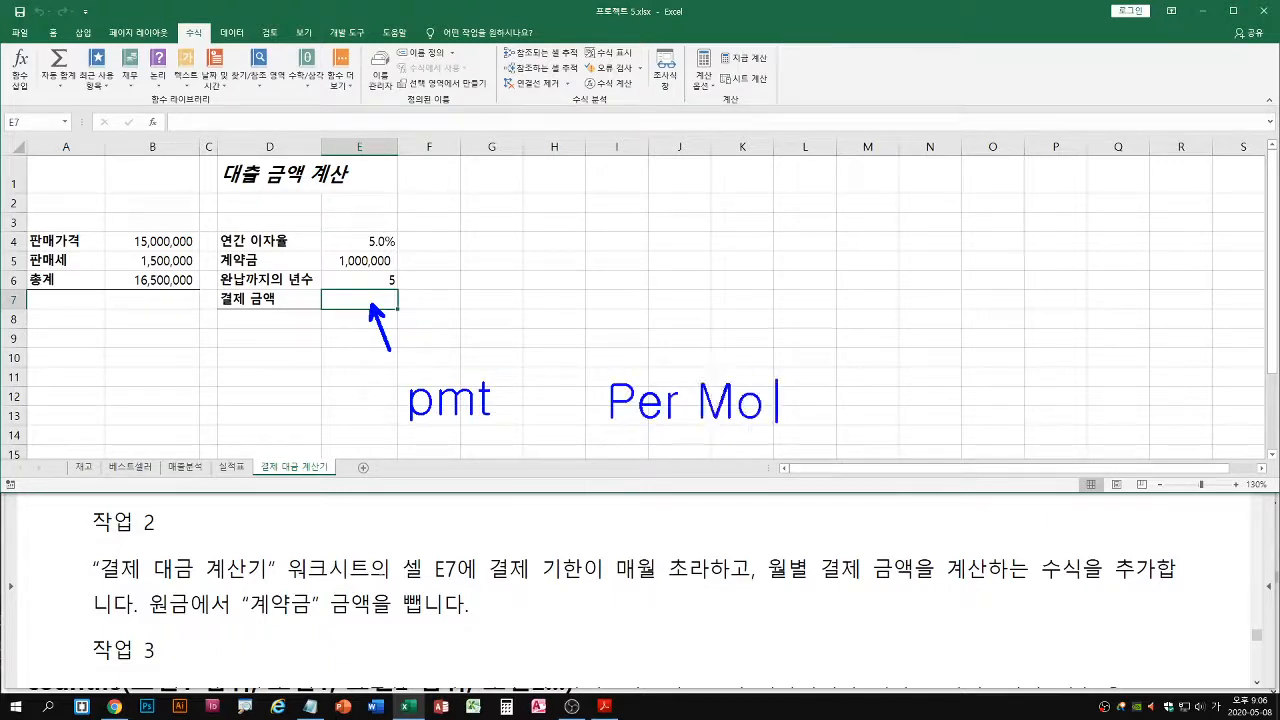
type("nT")
key("BackSpace")
type("nTh")
key("Escape")
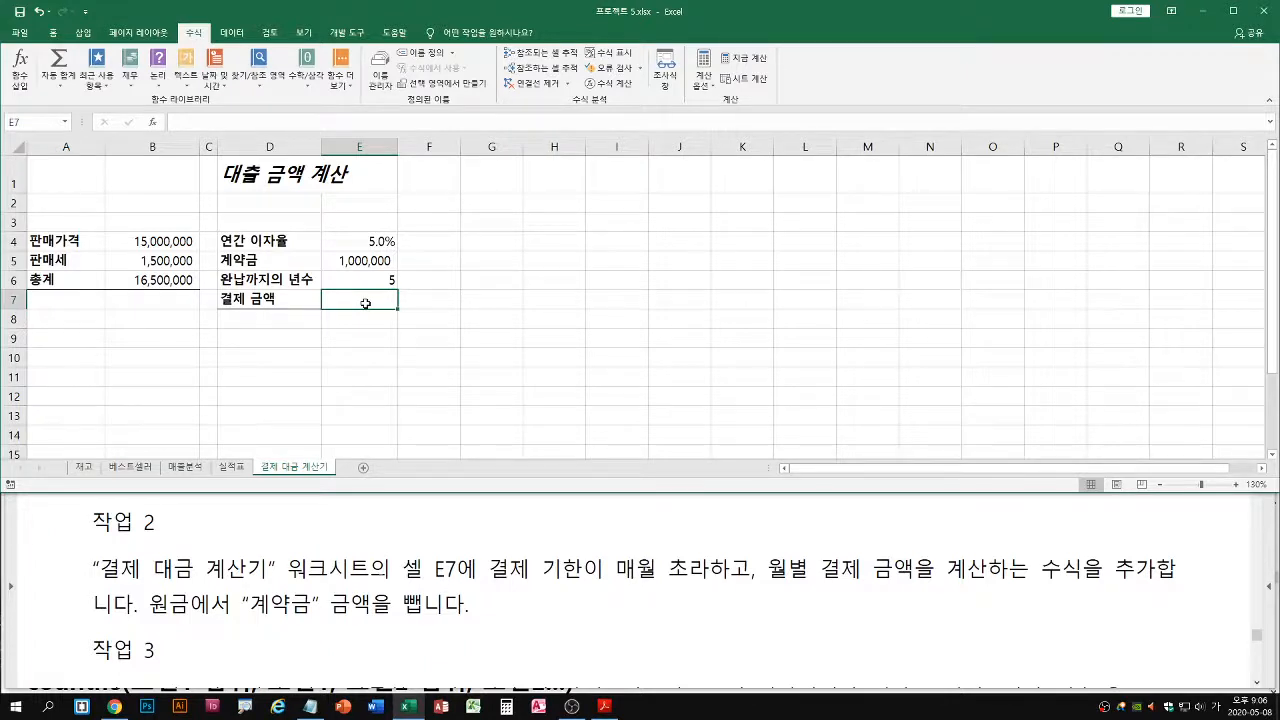
Start a PMT formula in cell E7 and open its Function Arguments dialog
type("=")
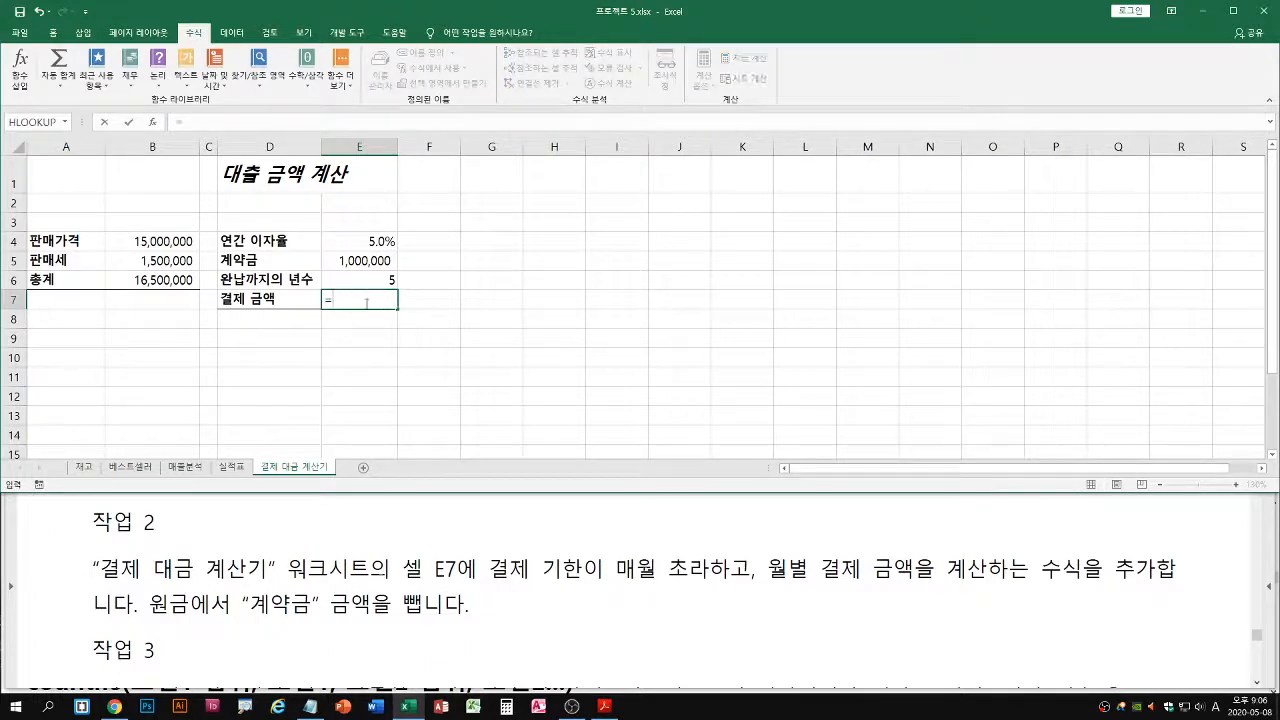
type("pmt")
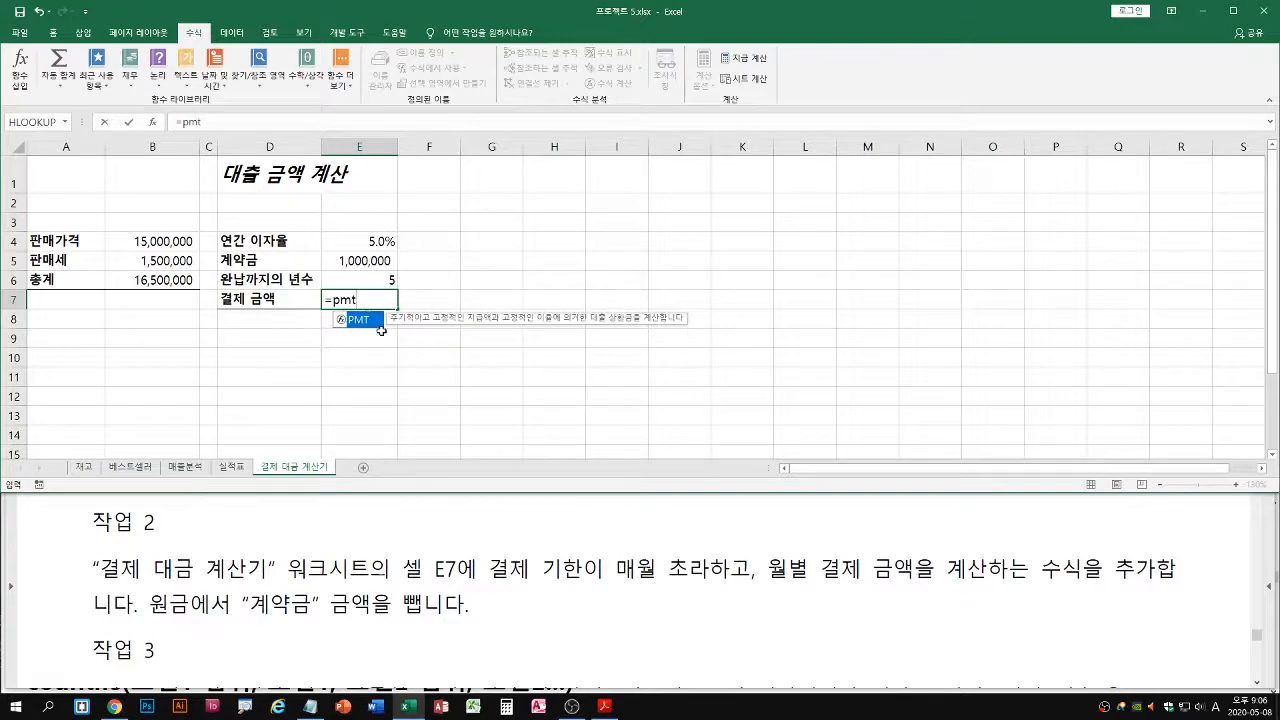
double_click(362, 320)
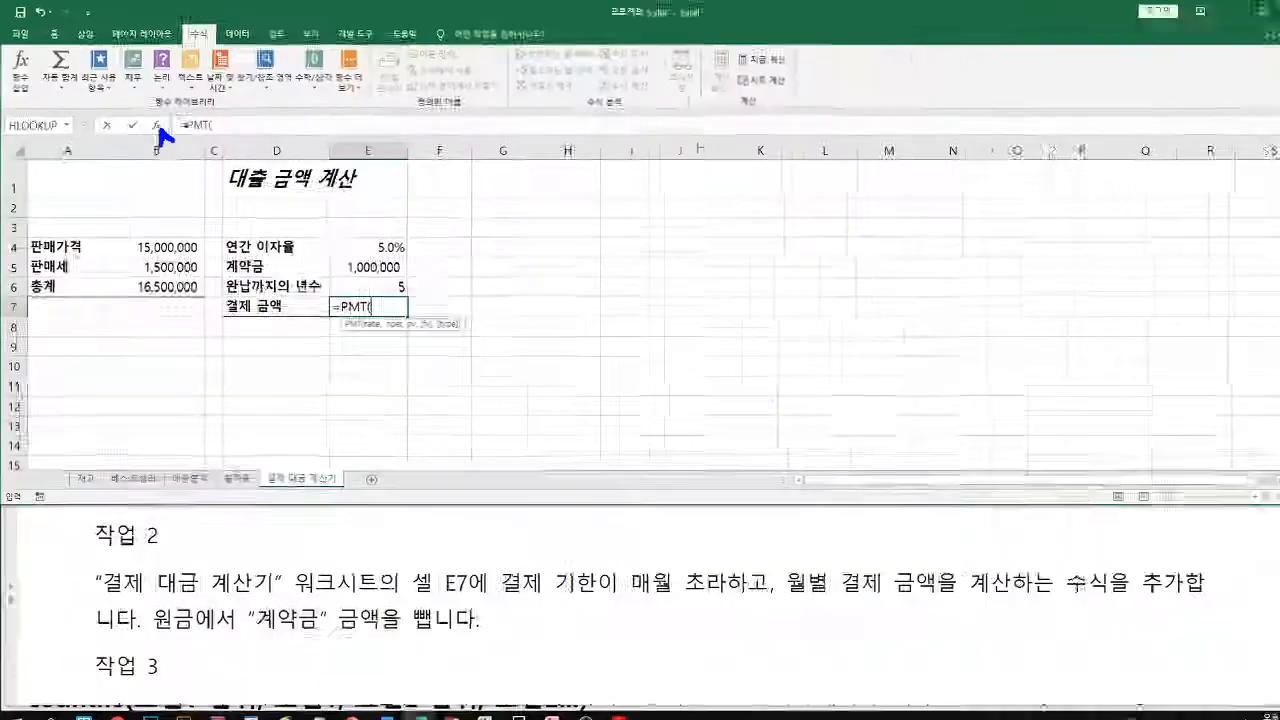
left_click(306, 245)
Set the PMT Rate argument to E4/12 to use the monthly share of the annual interest rate
left_click_drag(511, 233, 487, 224)
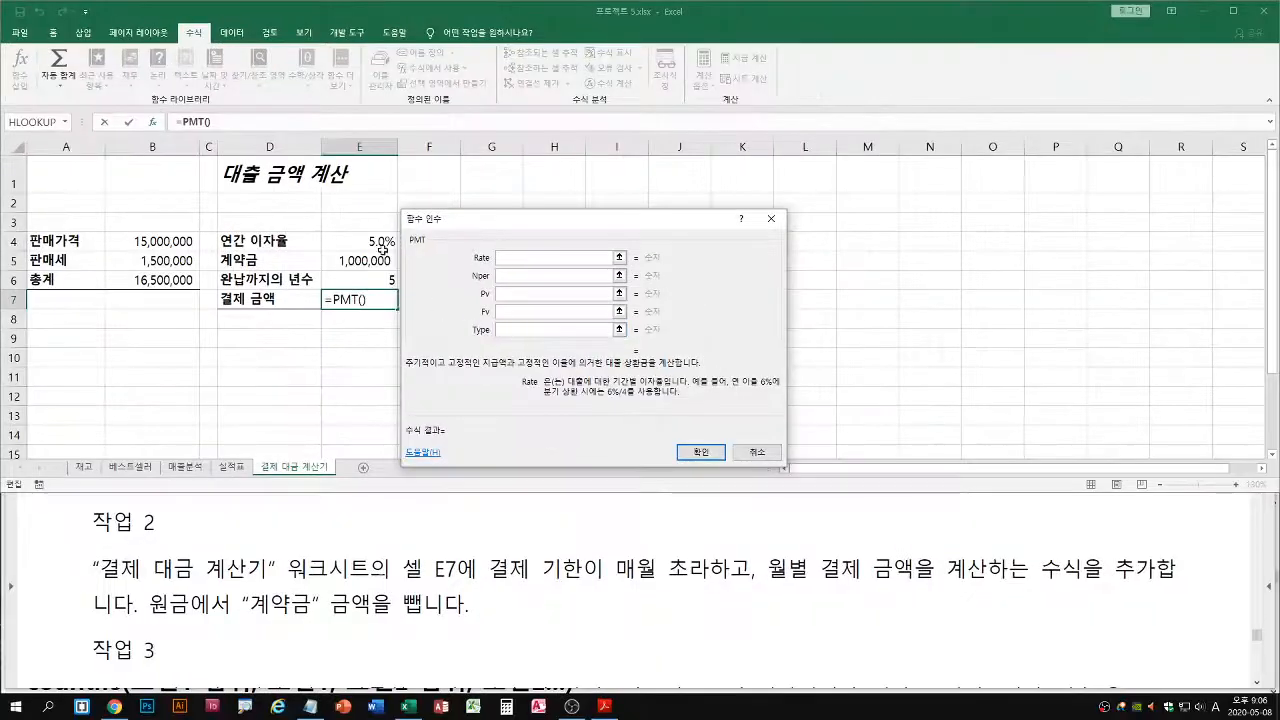
left_click(560, 262)
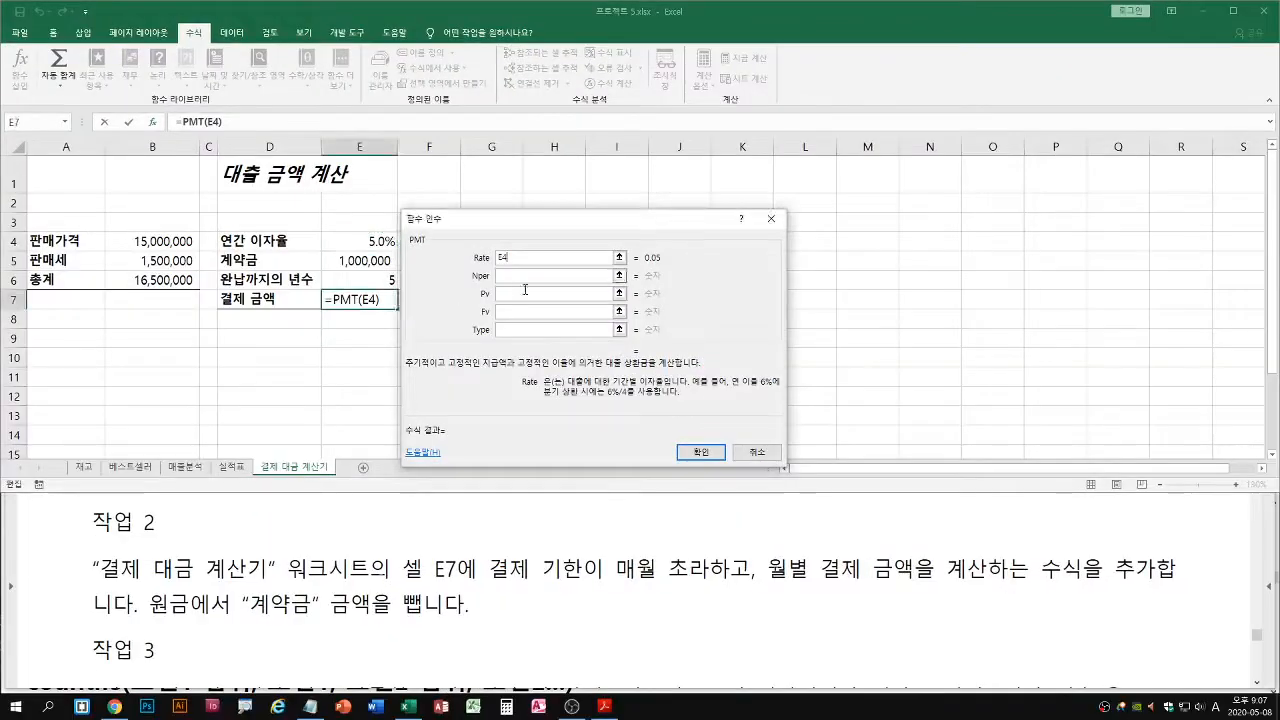
type("/12")
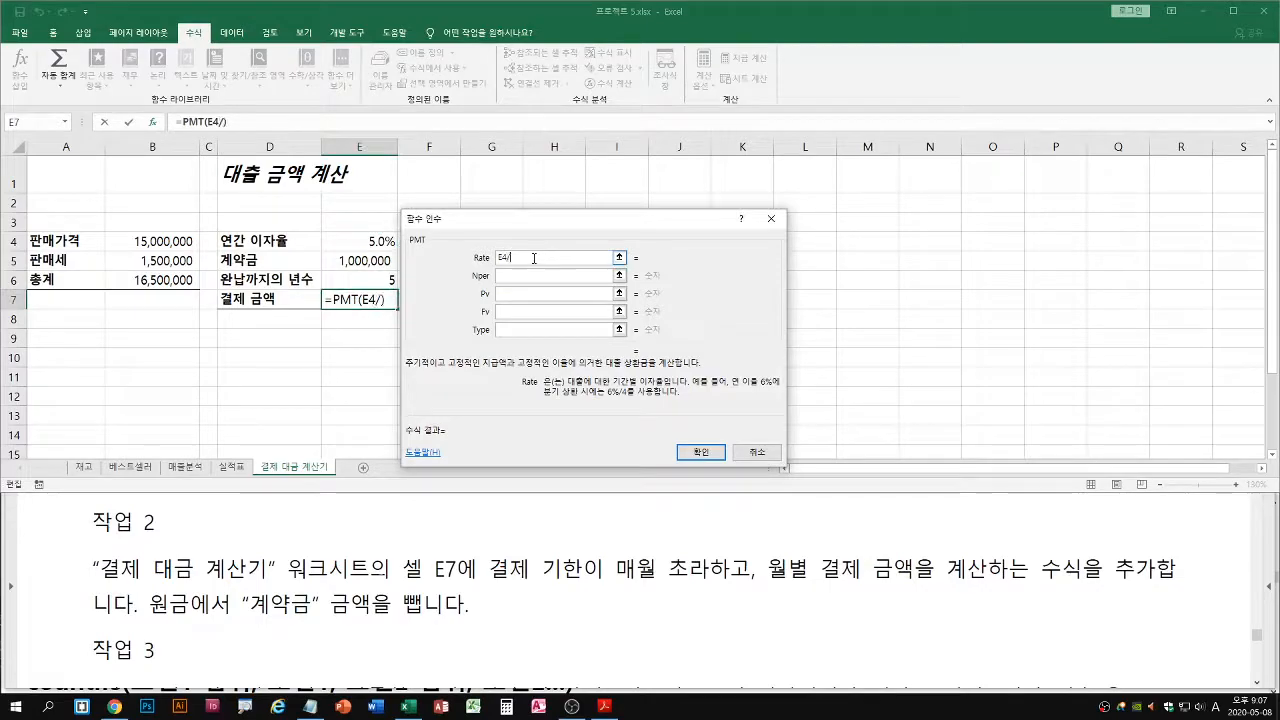
Set the PMT Nper argument to E6*12 and move the arguments dialog clear of the E7 formula
left_click(565, 276)
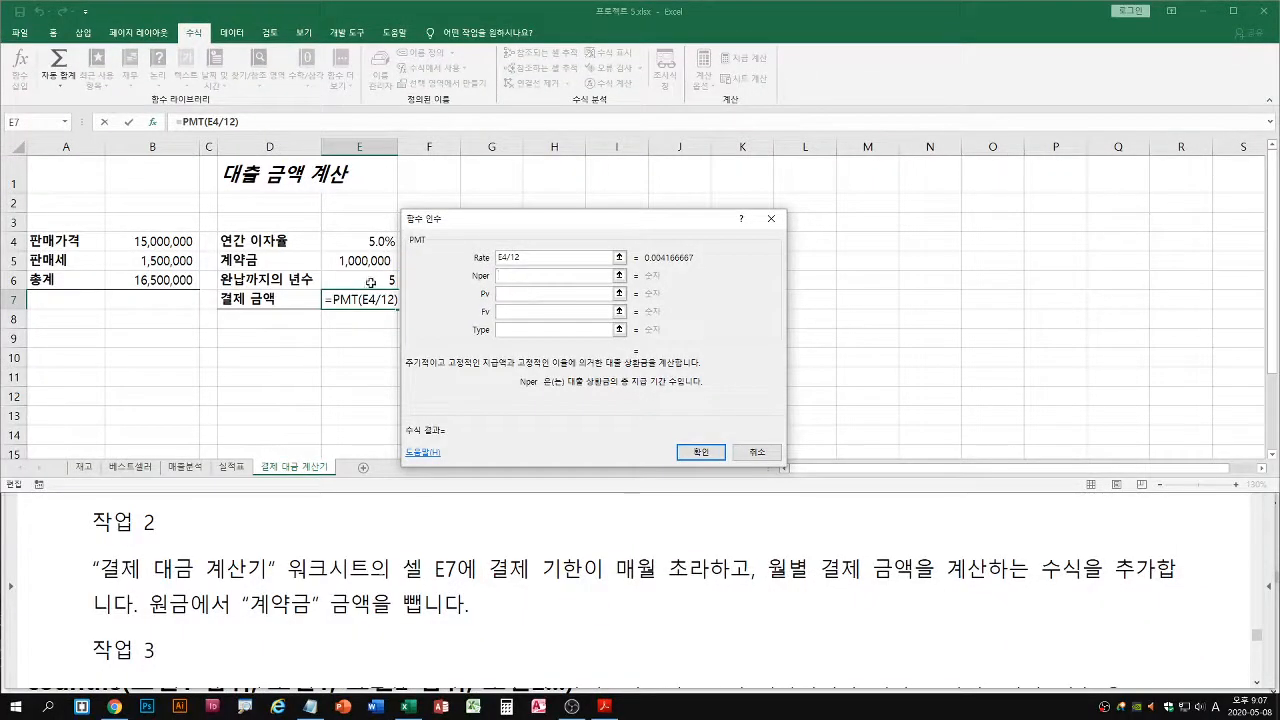
left_click(370, 283)
type("*12")
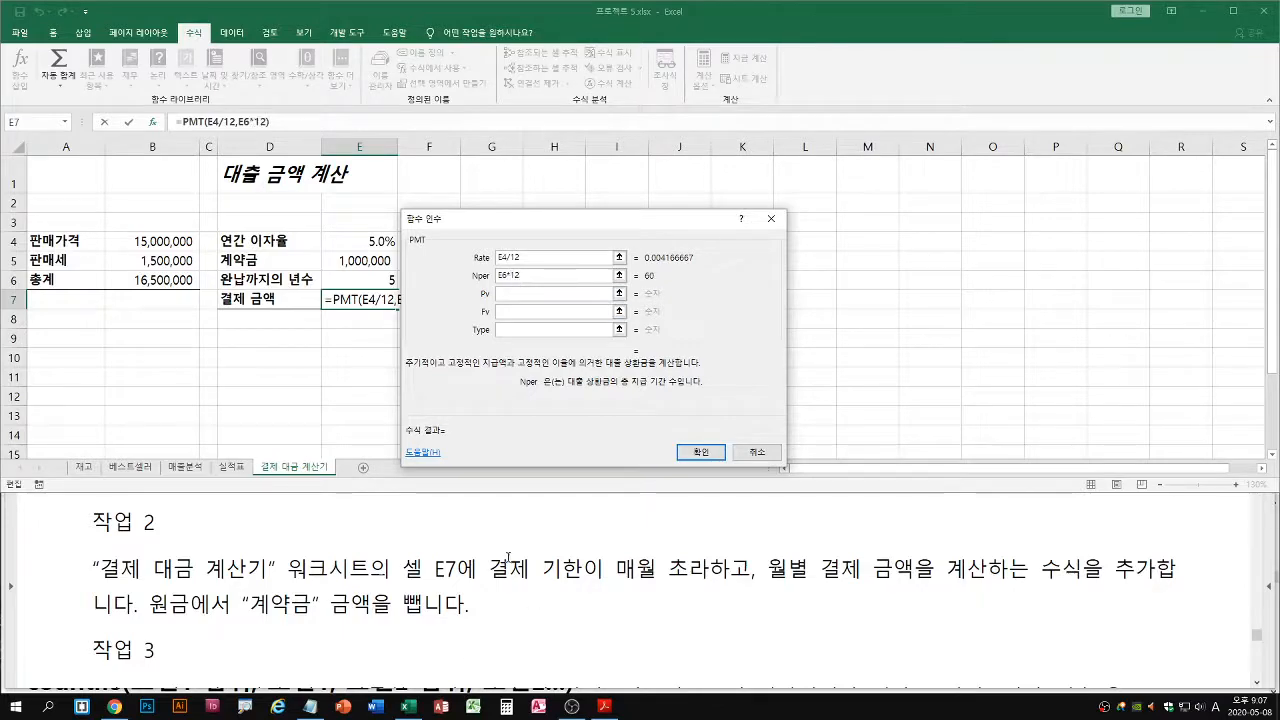
left_click_drag(547, 218, 579, 216)
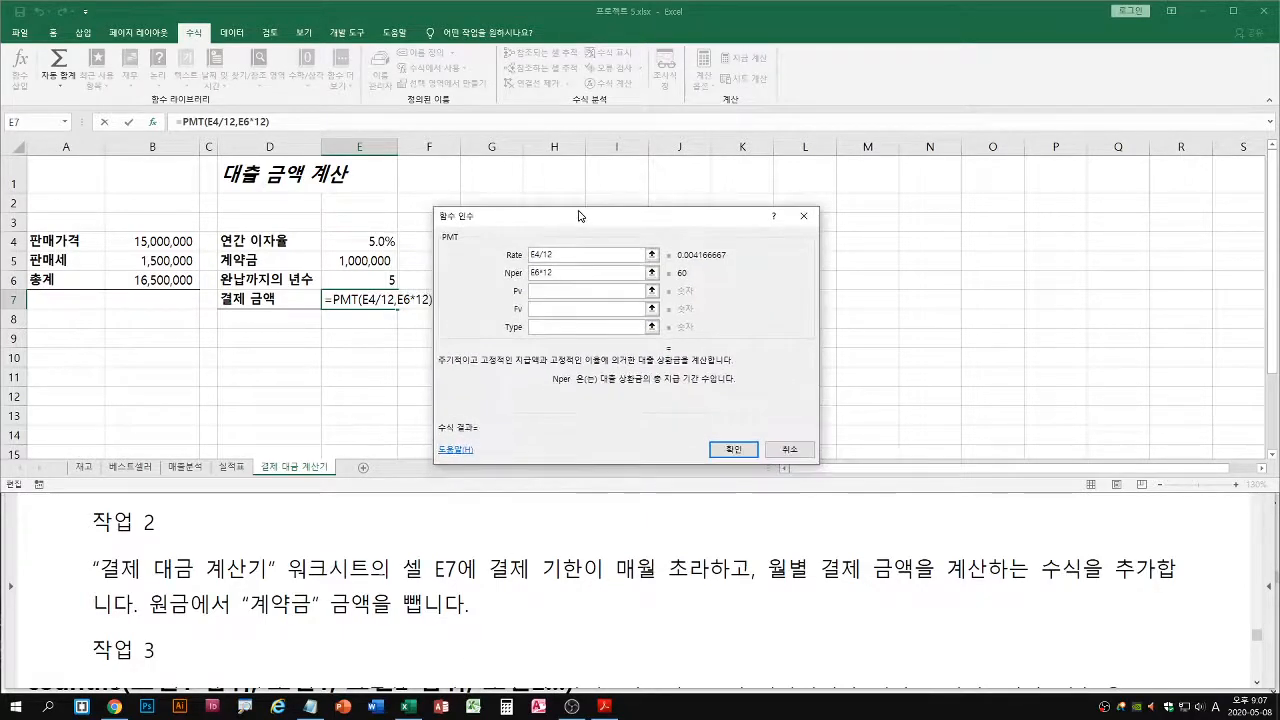
Set the PMT Pv argument to B6-E5, subtracting the 계약금 from the 총계
left_click(535, 291)
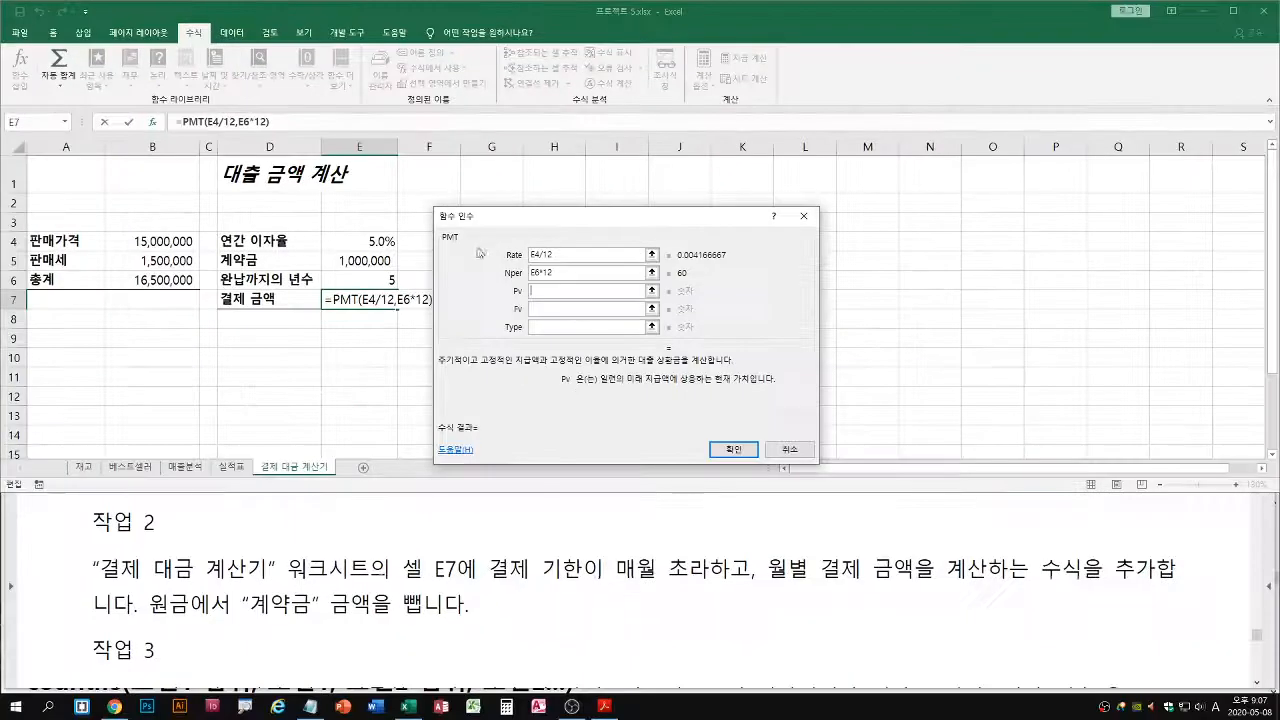
left_click_drag(573, 198, 482, 223)
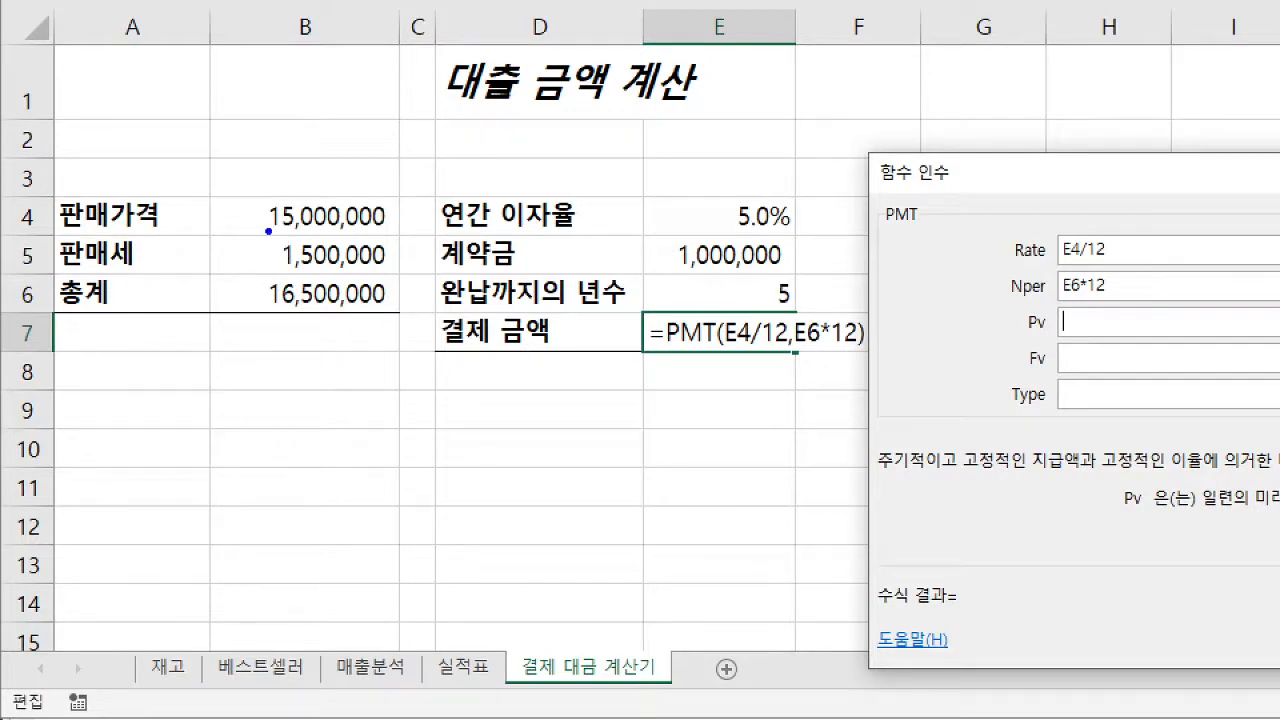
left_click_drag(268, 231, 386, 230)
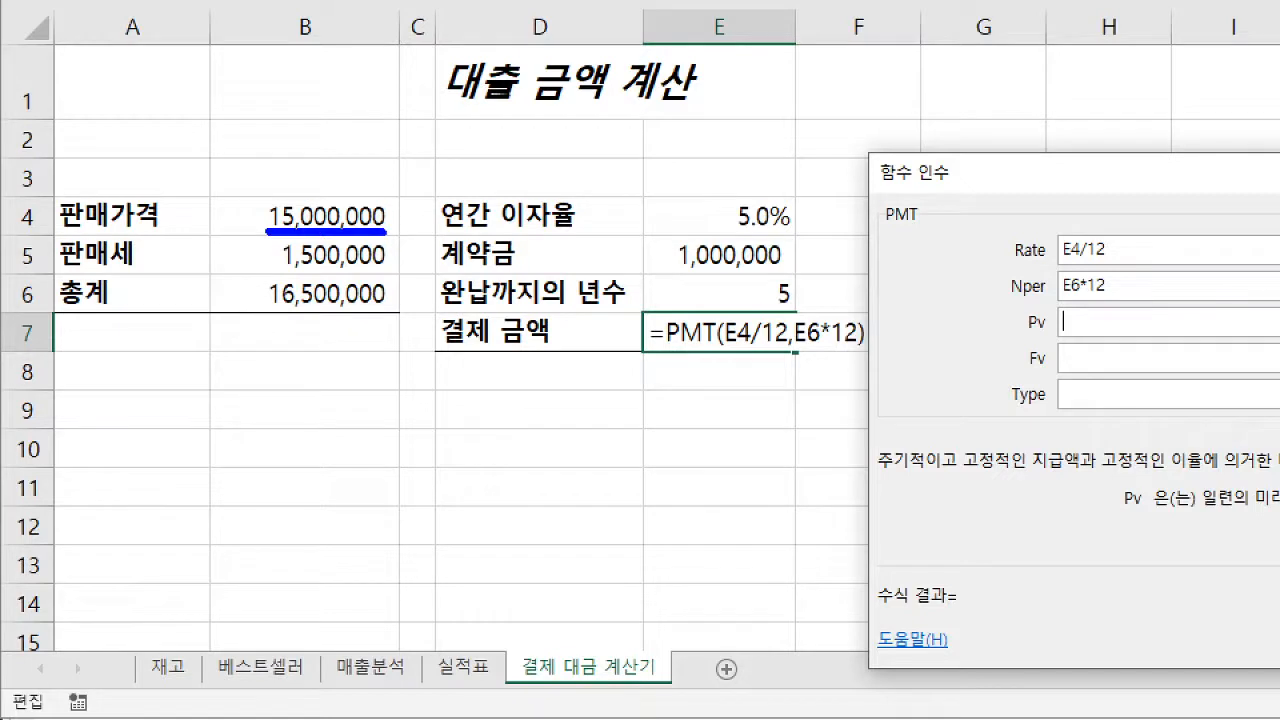
left_click_drag(281, 271, 390, 270)
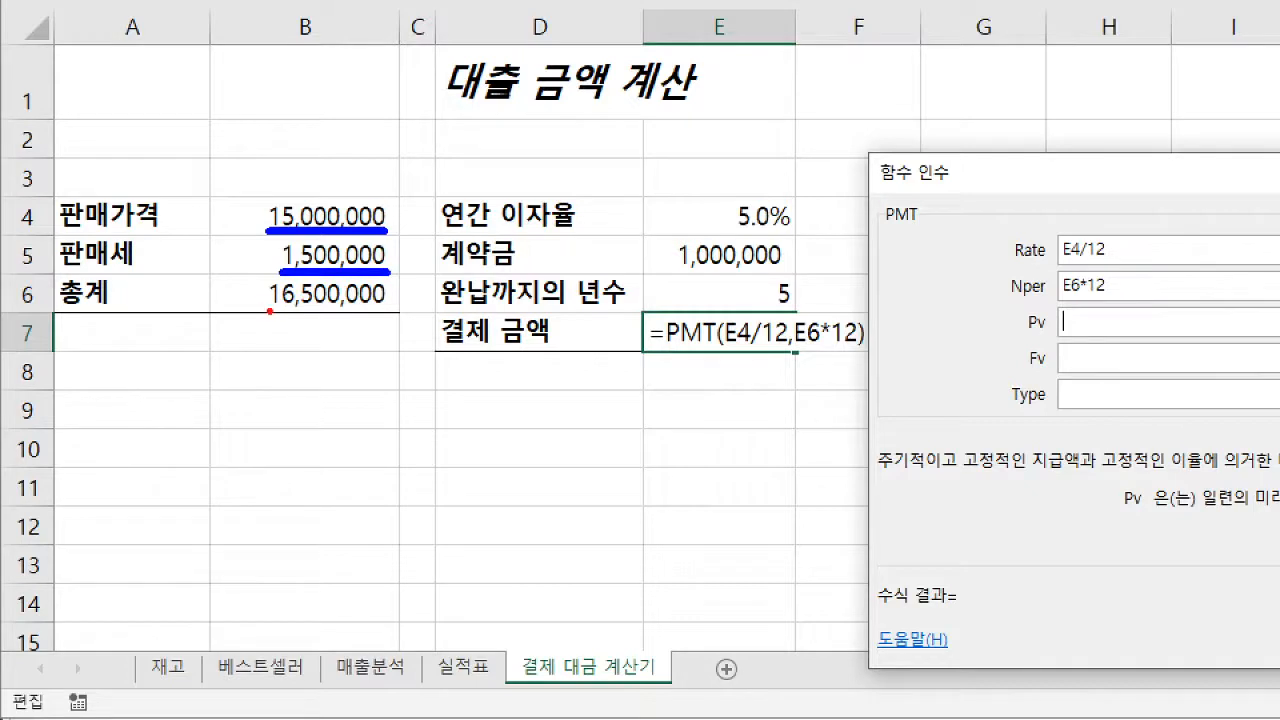
left_click_drag(267, 311, 390, 311)
left_click_drag(350, 313, 378, 353)
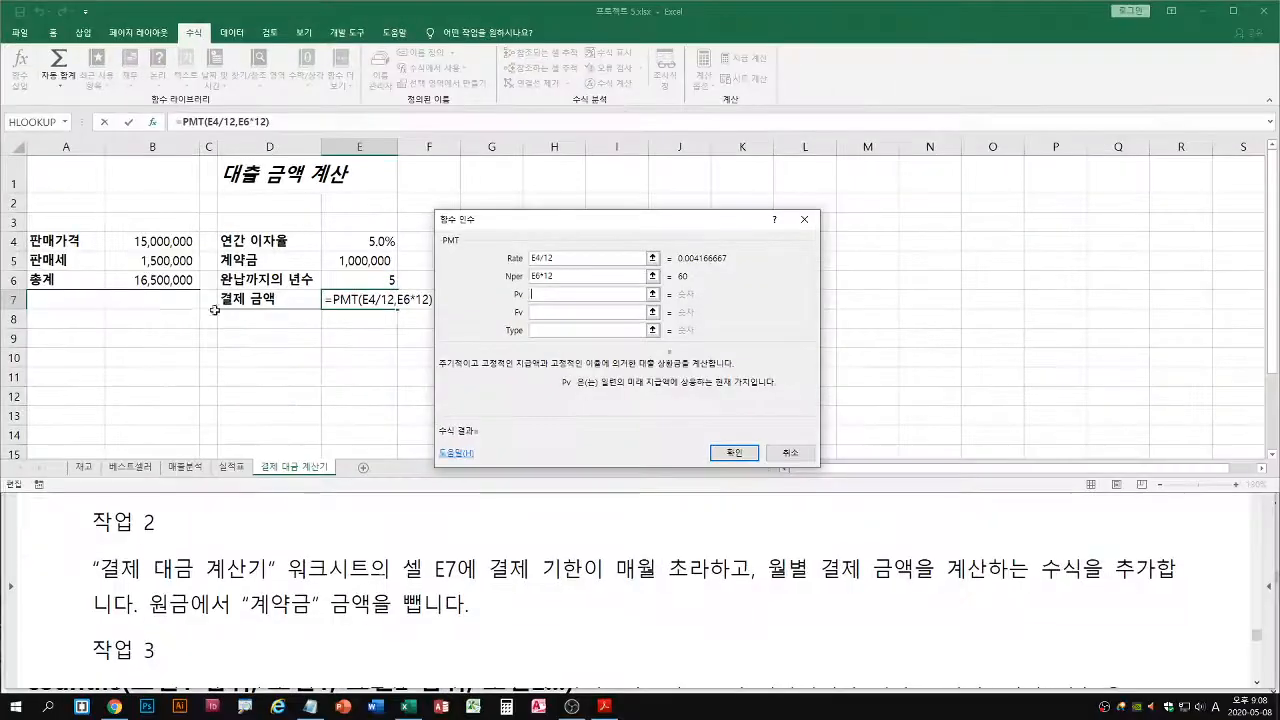
left_click(160, 282)
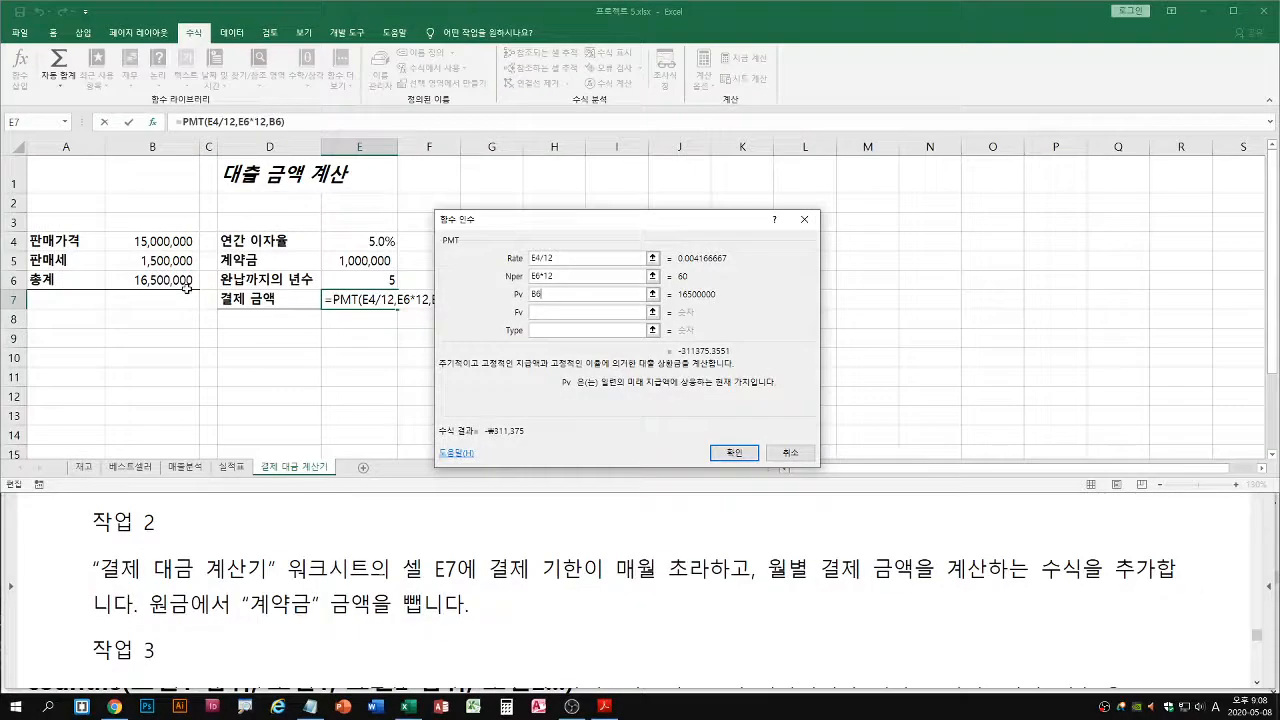
type("-")
left_click(358, 260)
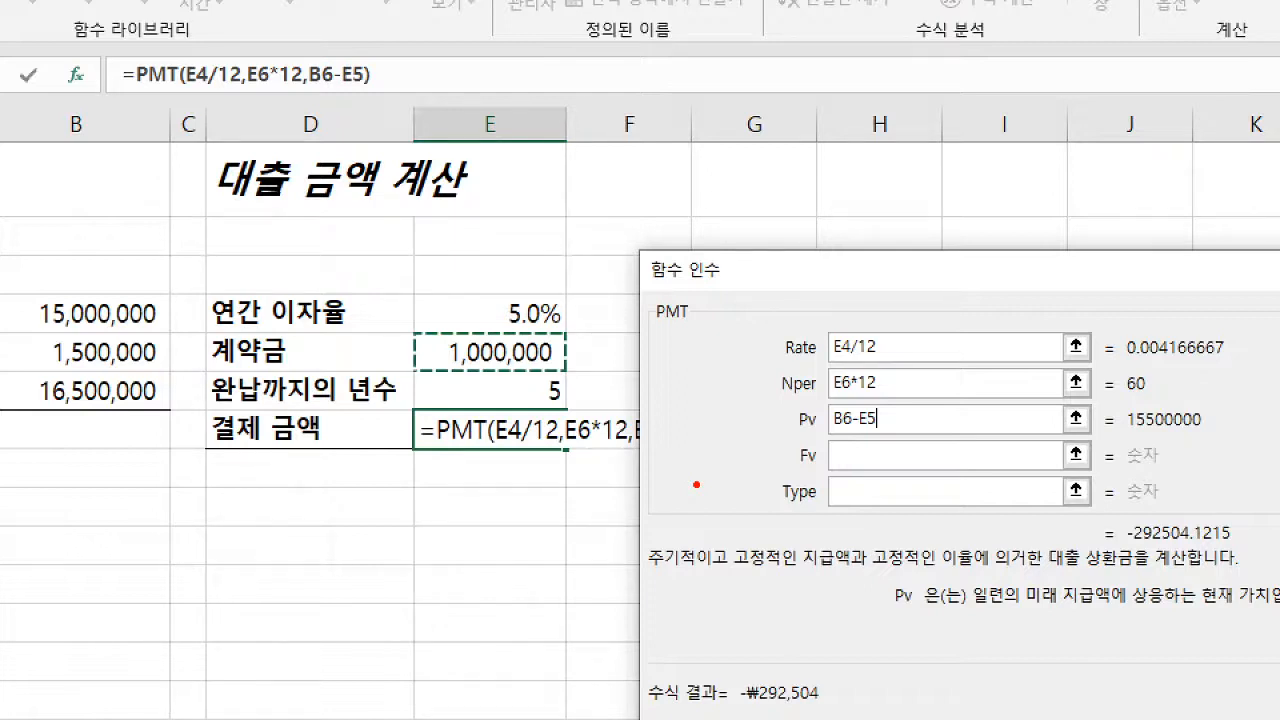
left_click_drag(790, 437, 888, 434)
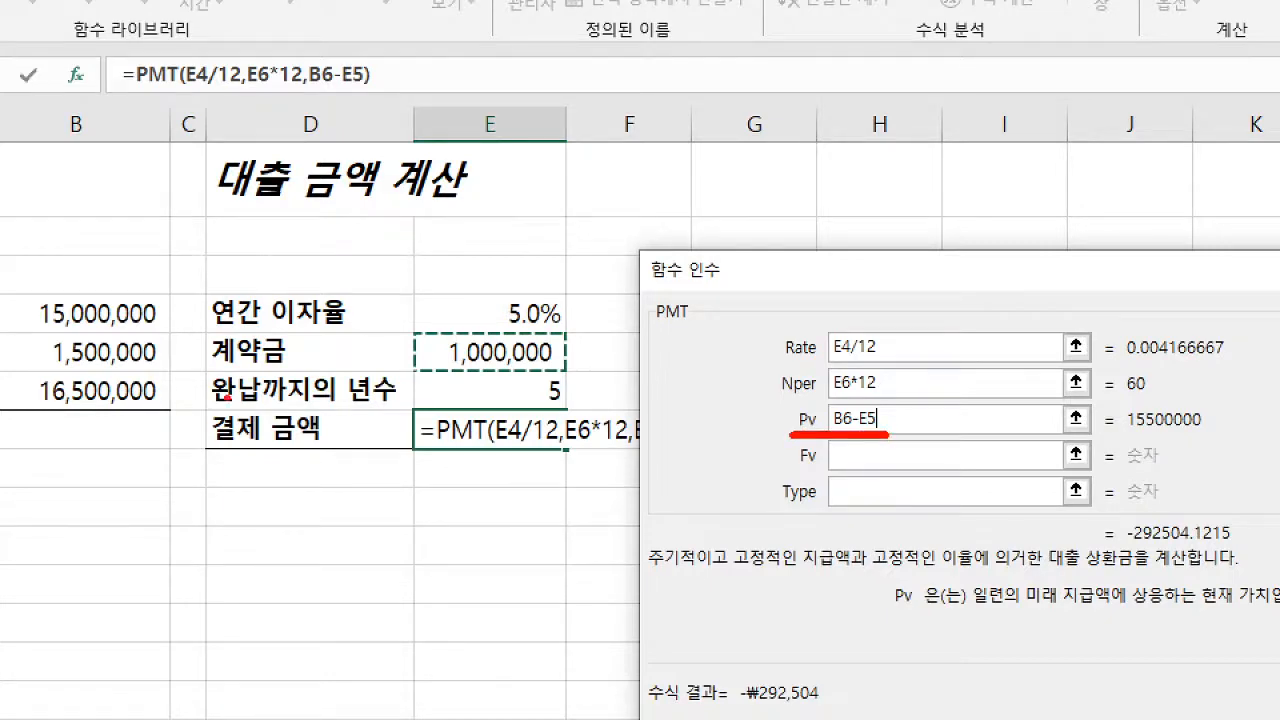
left_click_drag(162, 406, 147, 428)
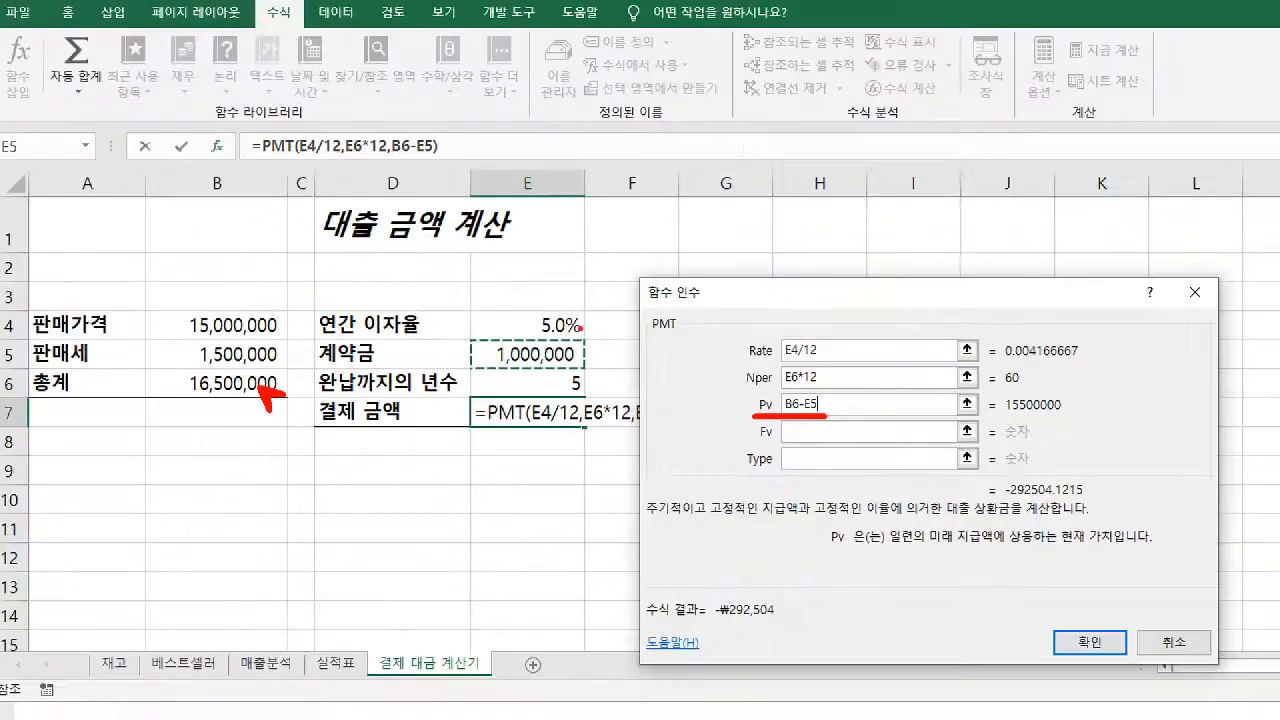
left_click_drag(558, 364, 588, 391)
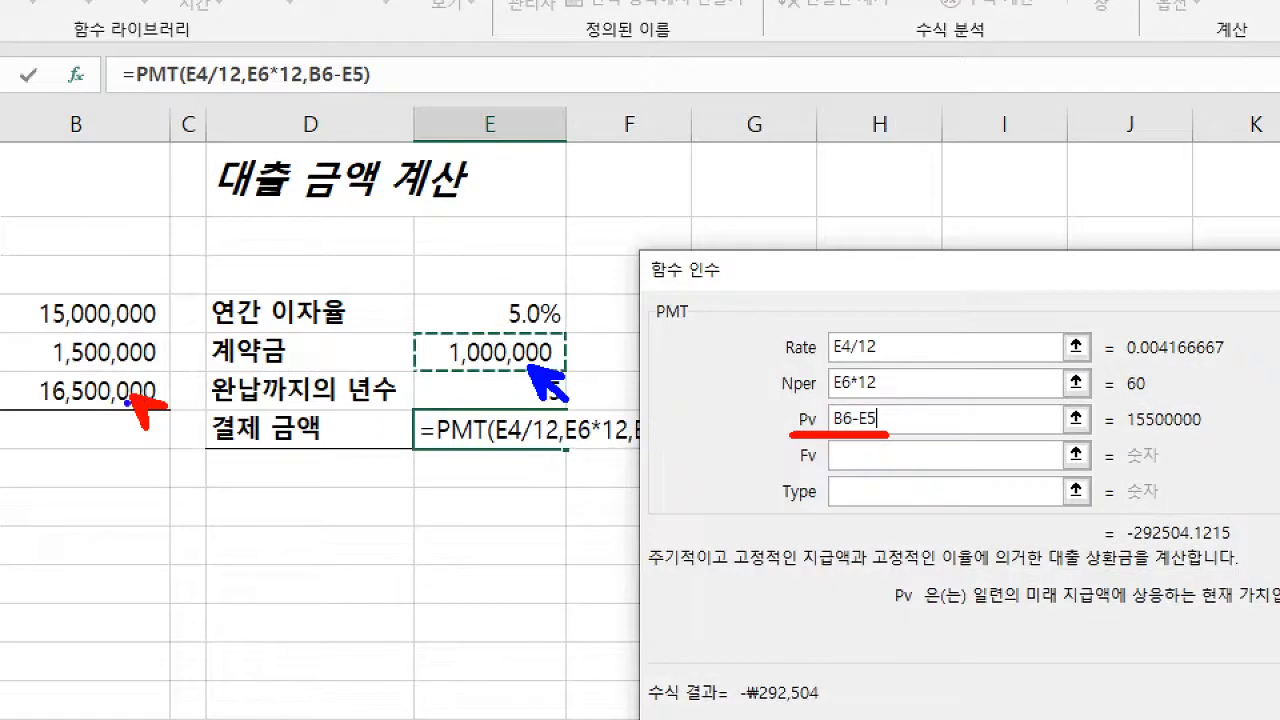
mouse_move(155, 382)
left_mouse_down()
mouse_move(150, 404)
mouse_move(111, 393)
left_mouse_up()
mouse_move(518, 346)
left_mouse_down()
mouse_move(506, 360)
mouse_move(518, 358)
left_mouse_up()
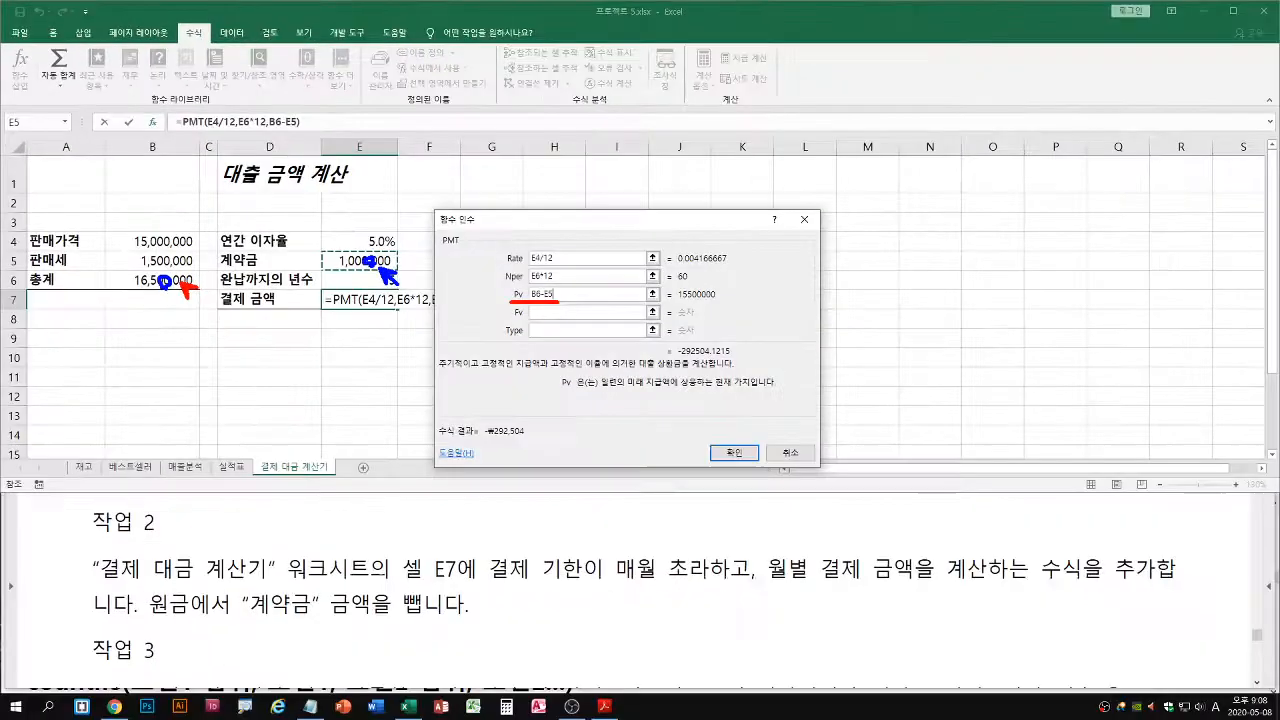
left_click_drag(153, 620, 472, 621)
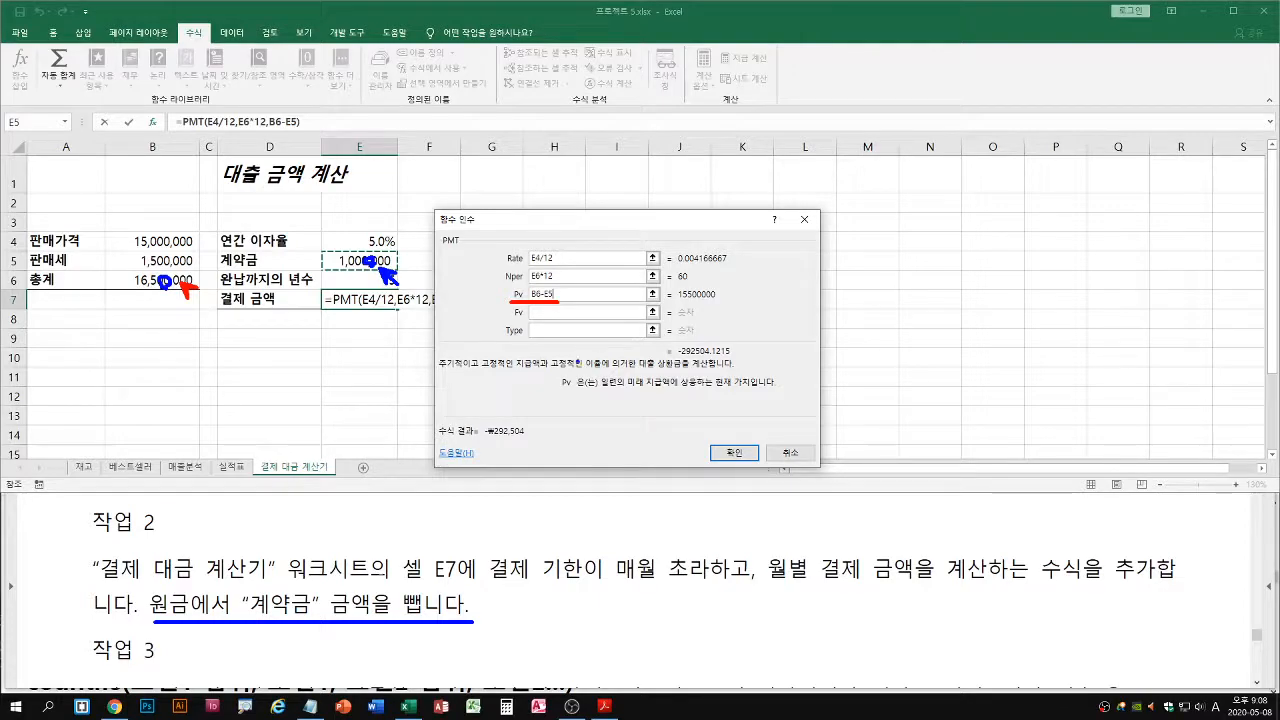
key("Escape")
Read the description of the PMT Fv argument and leave that argument empty
left_click(551, 312)
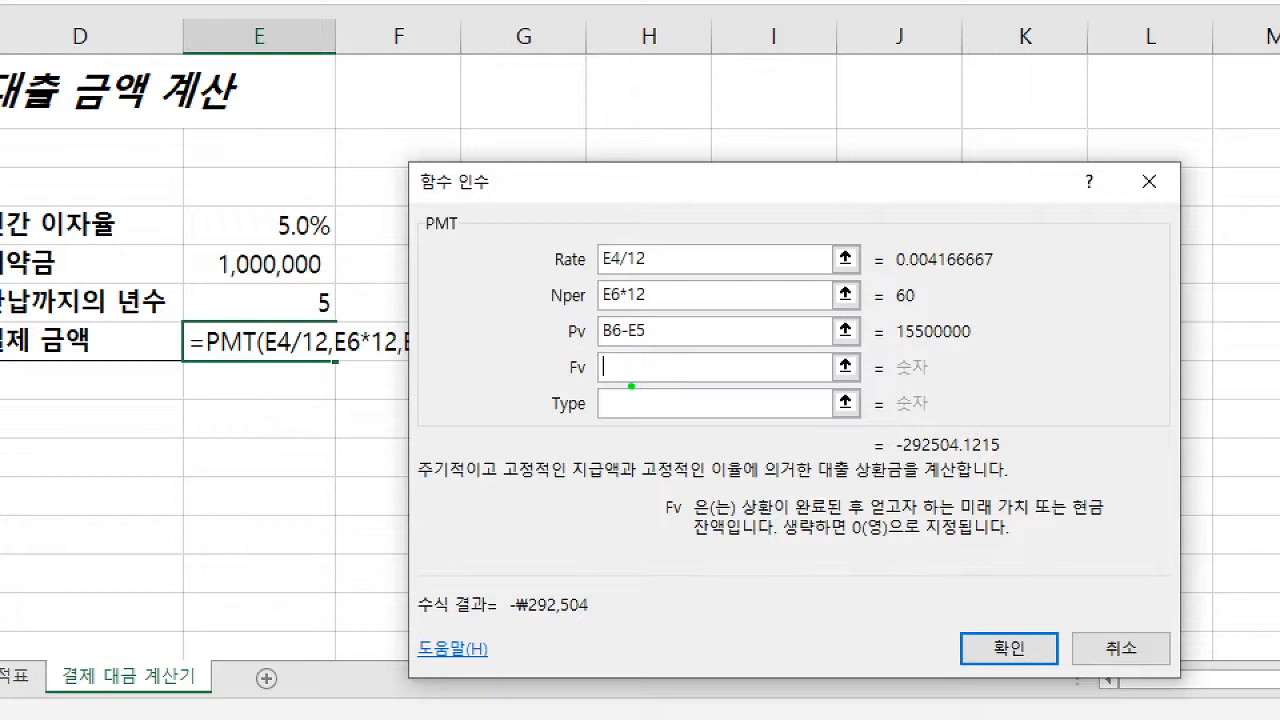
left_click_drag(559, 347, 683, 344)
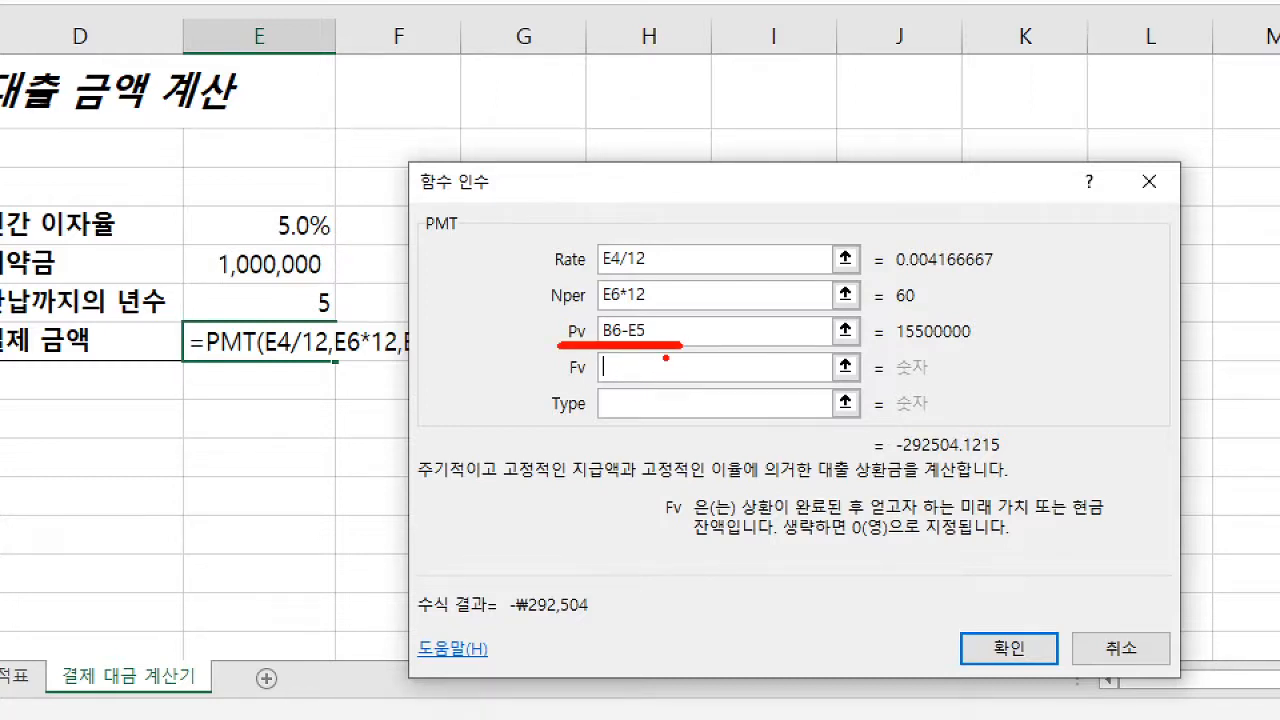
key("b")
left_click_drag(560, 381, 672, 382)
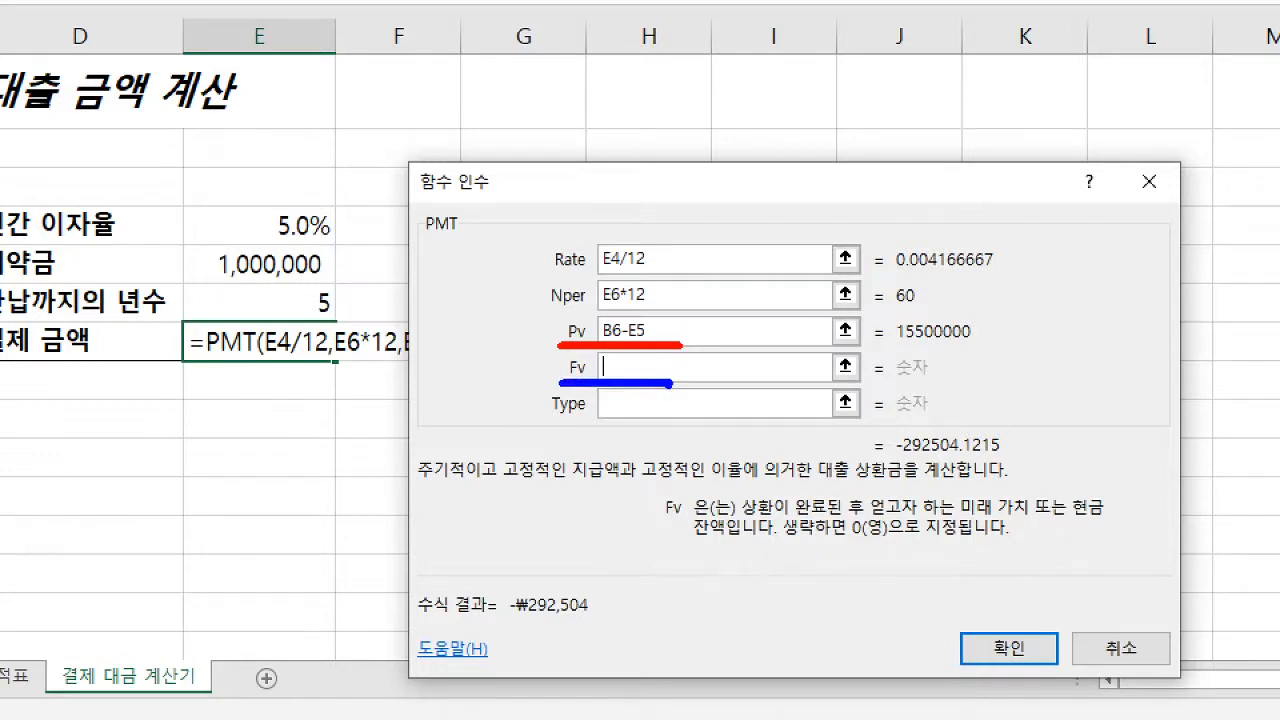
left_click_drag(618, 368, 630, 367)
left_click_drag(784, 546, 955, 546)
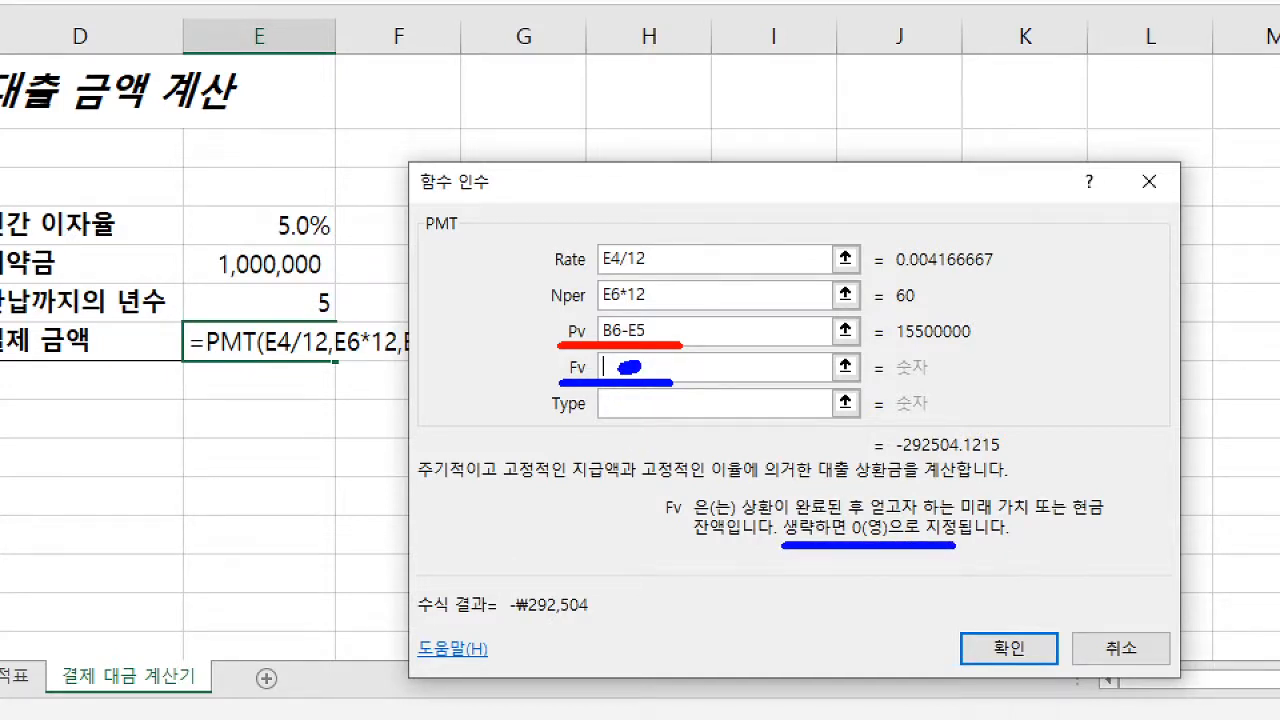
key("Escape")
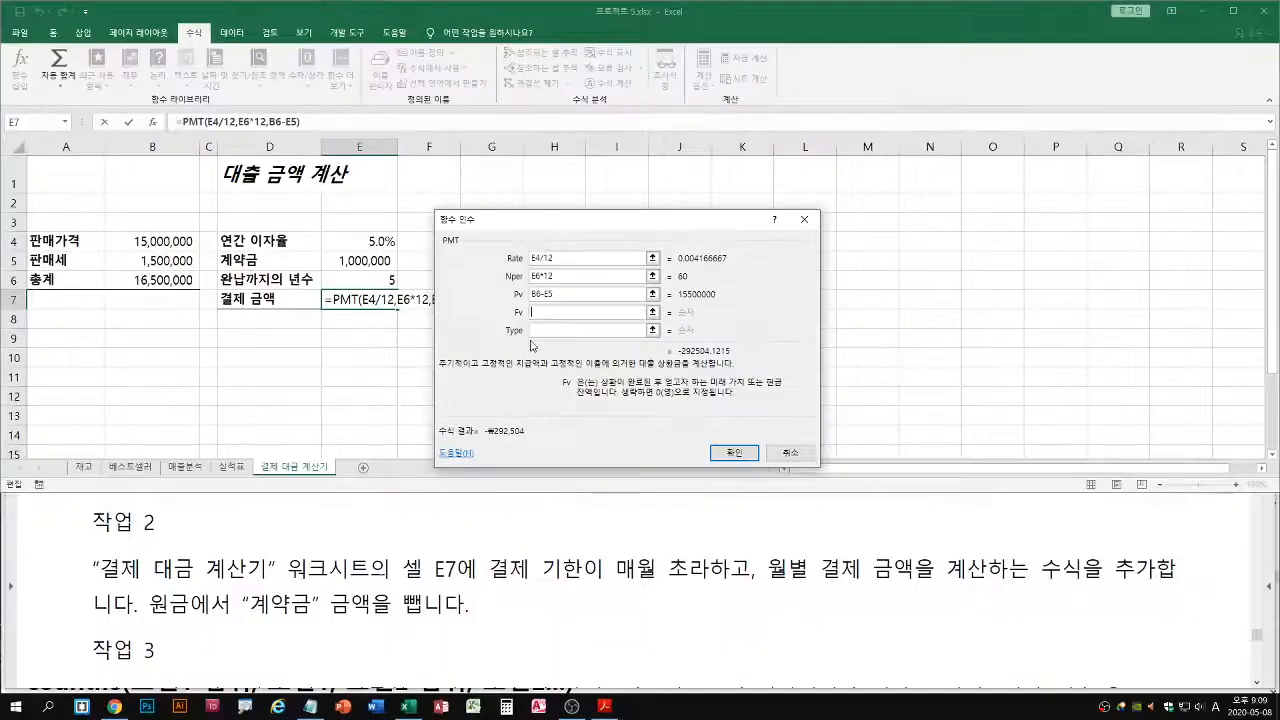
Set the PMT Type argument to 1 for payments due at the beginning of each month
left_click(677, 403)
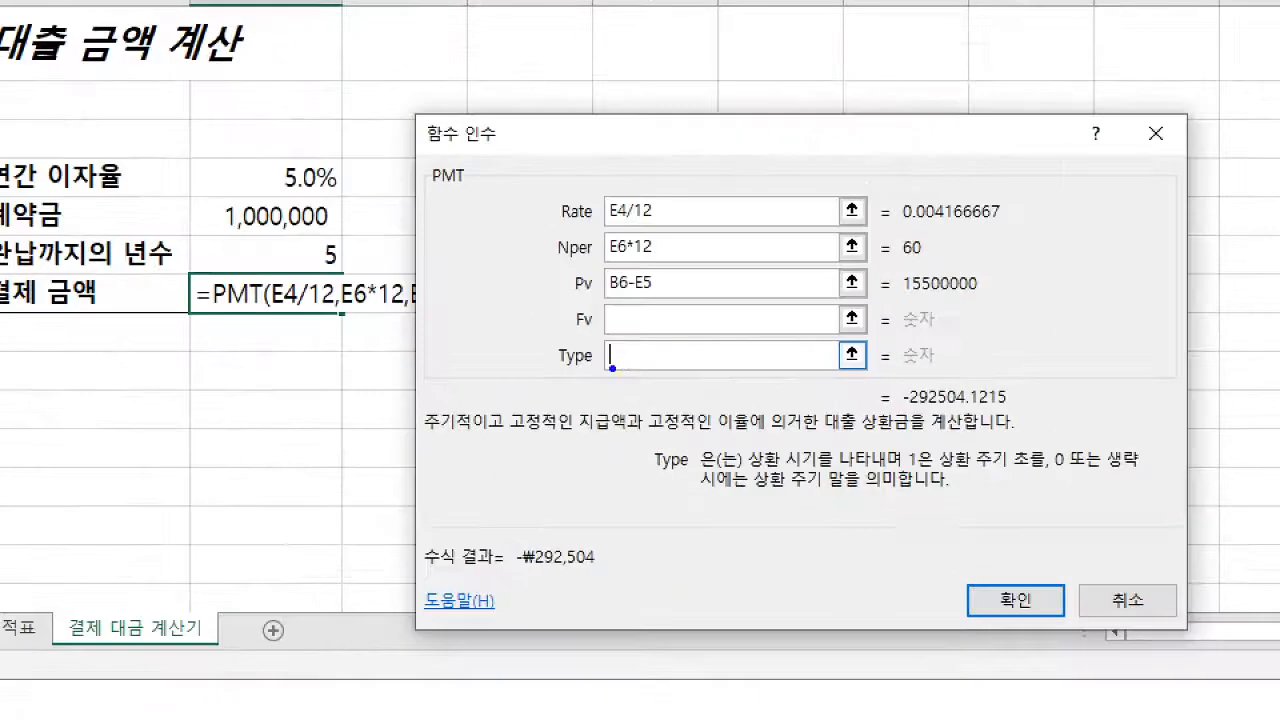
left_click_drag(622, 363, 606, 382)
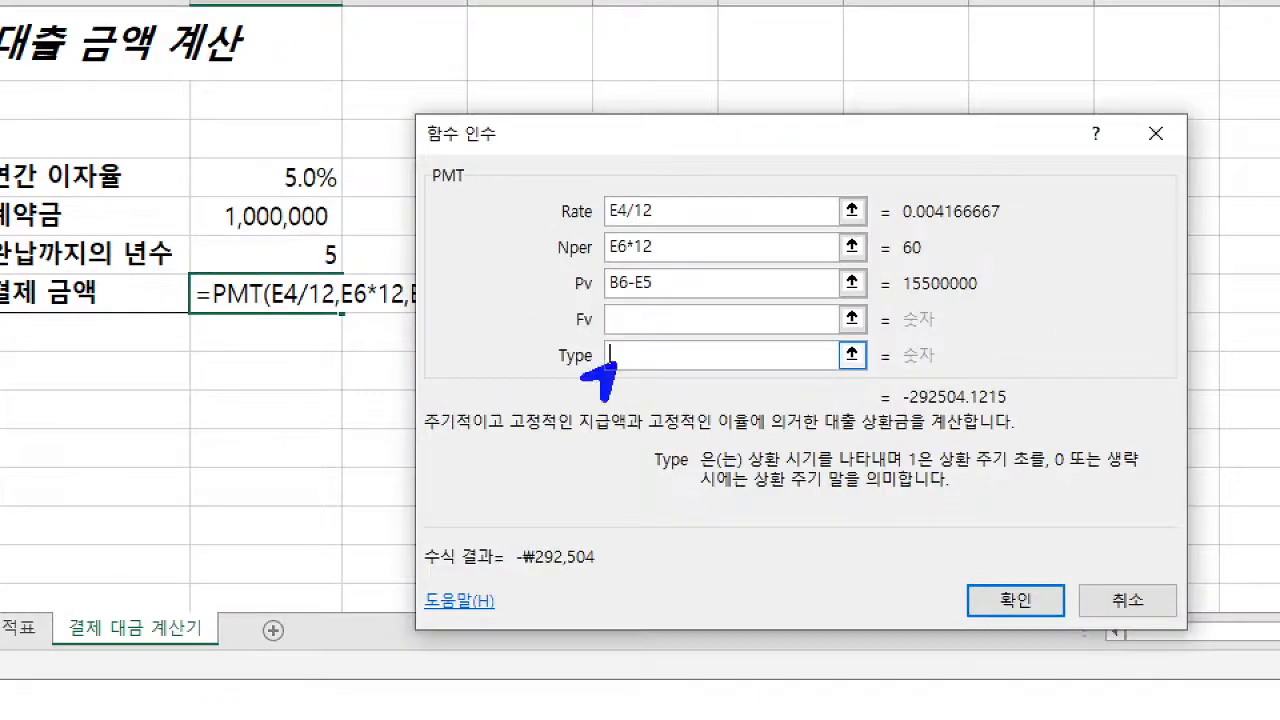
key("r")
left_click_drag(552, 371, 750, 371)
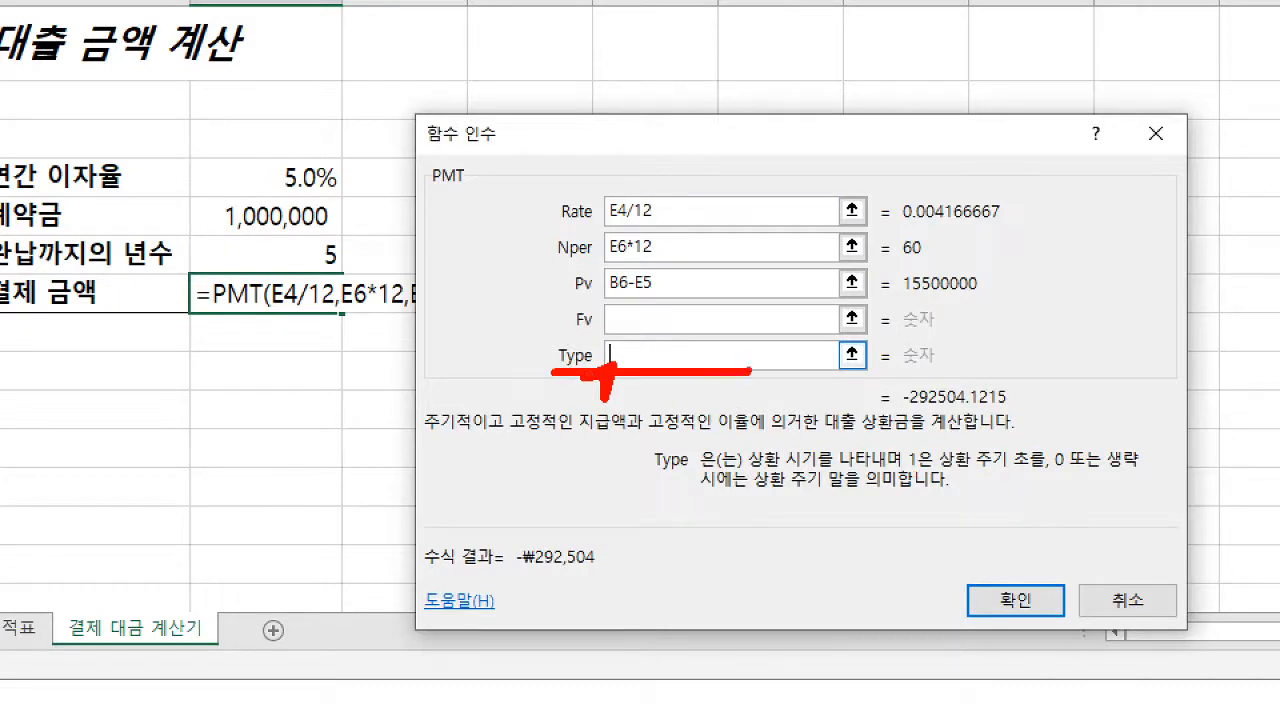
left_click_drag(912, 474, 1035, 474)
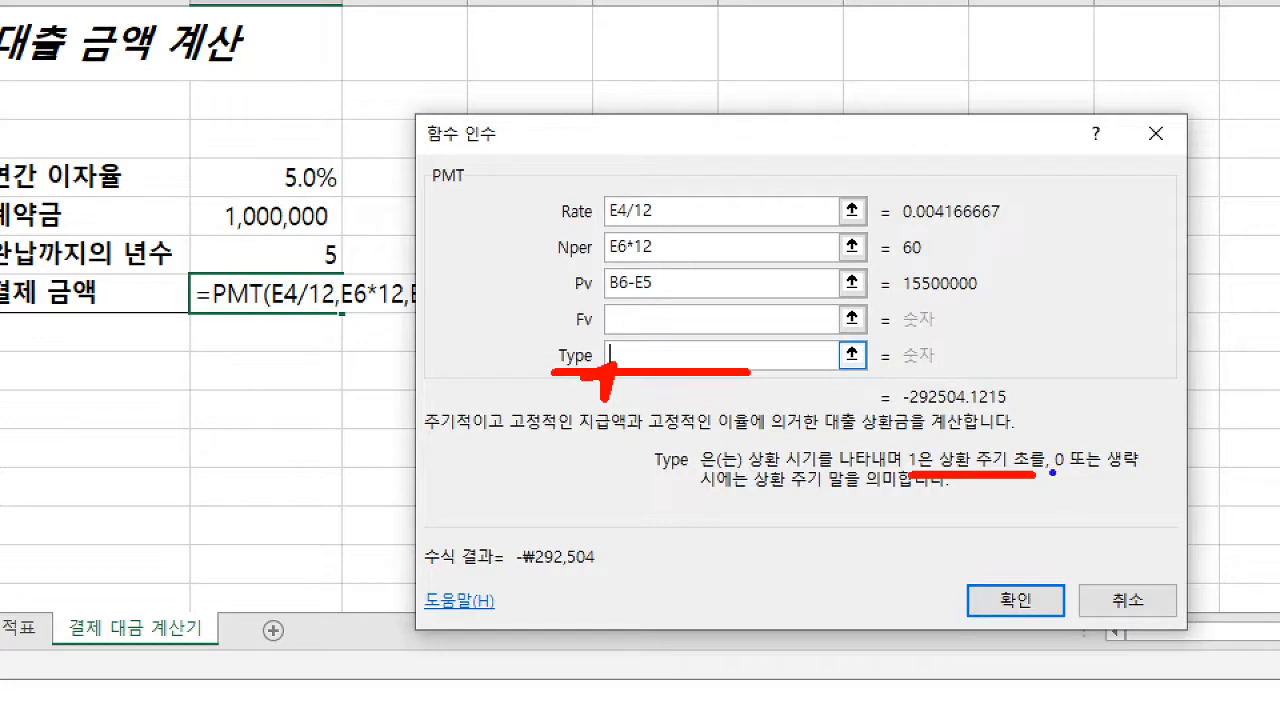
left_click_drag(1052, 471, 1154, 470)
left_click_drag(698, 492, 856, 493)
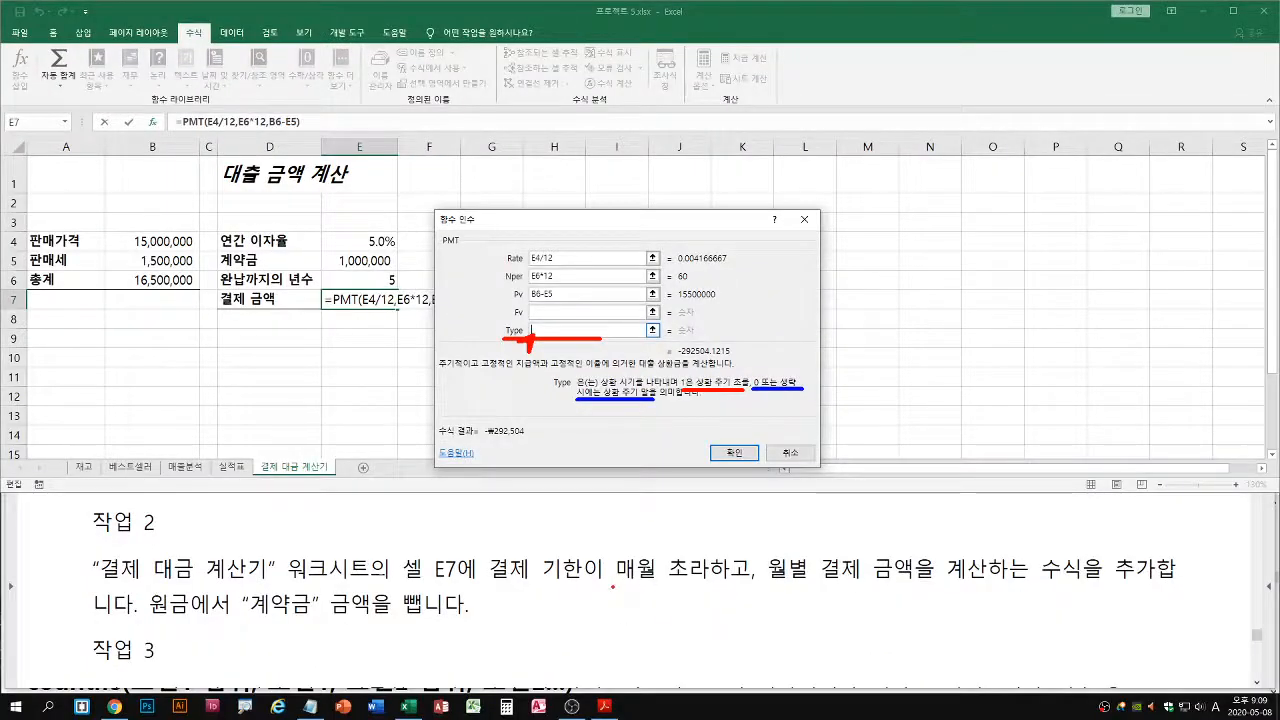
left_click_drag(613, 586, 693, 585)
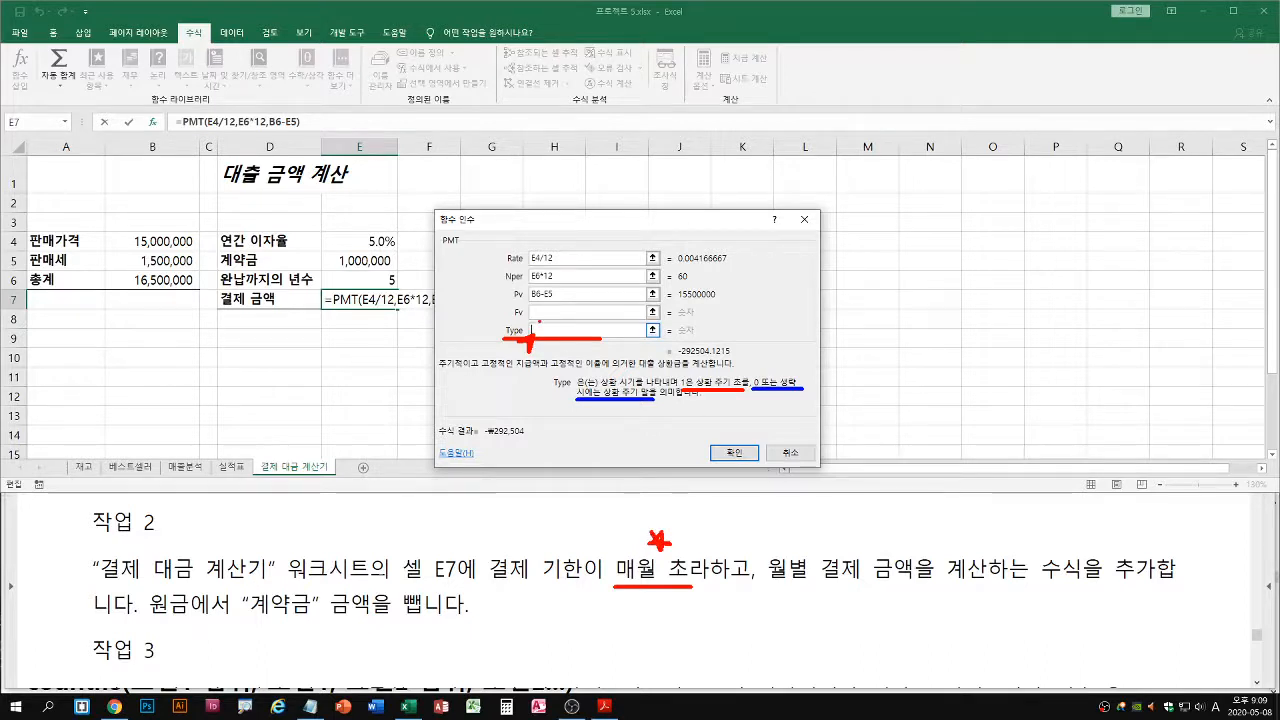
key("Escape")
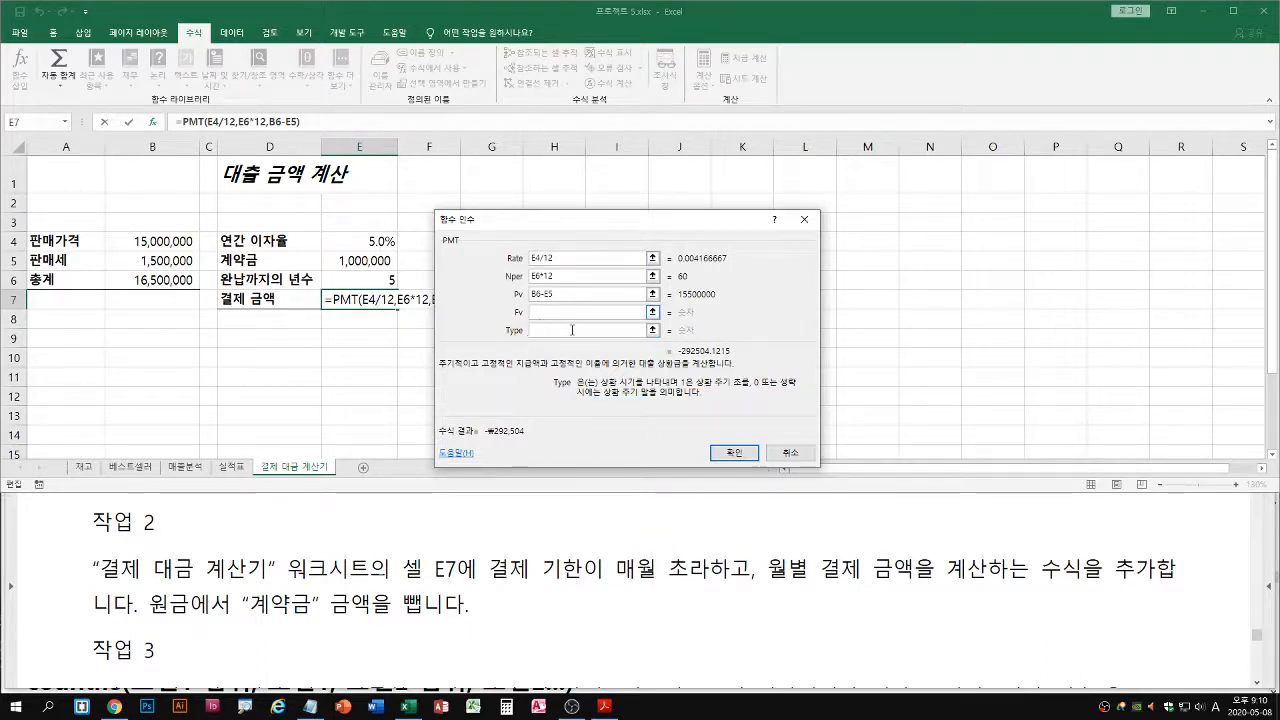
type("1")
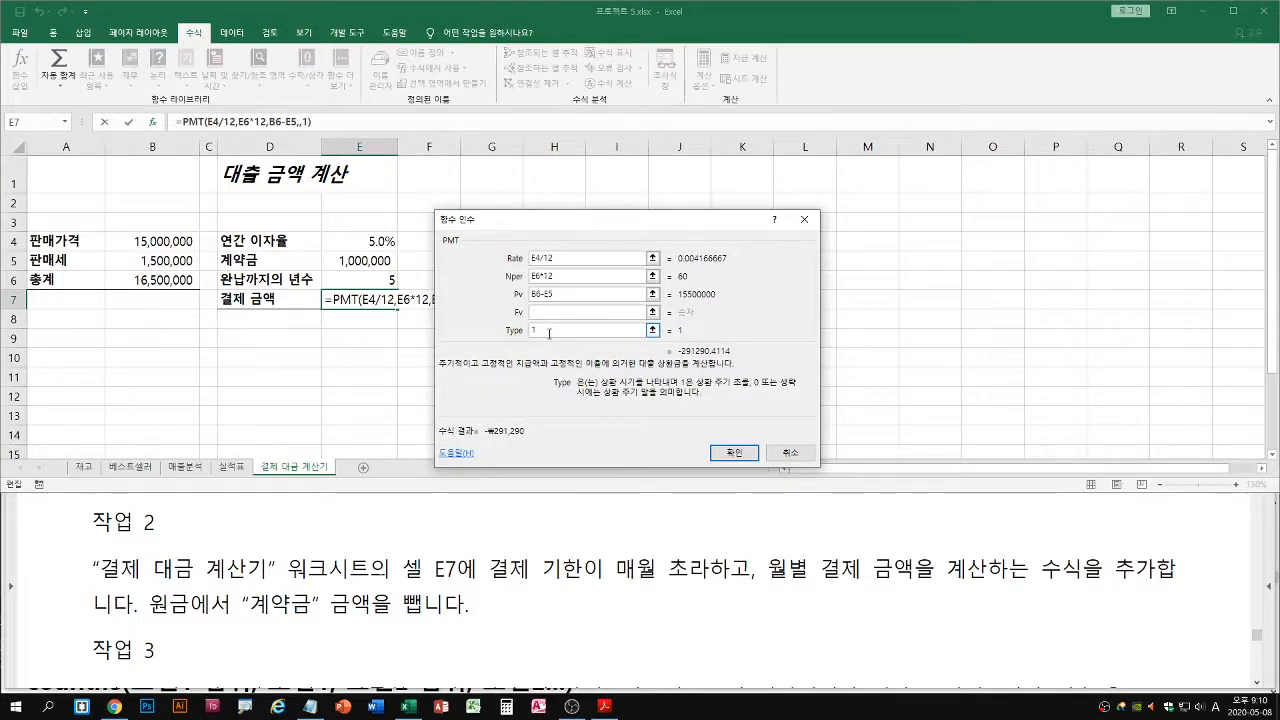
Confirm the PMT arguments to enter the monthly payment formula in cell E7
key("ctrl+1")
left_click(595, 378)
left_click_drag(595, 378, 613, 378)
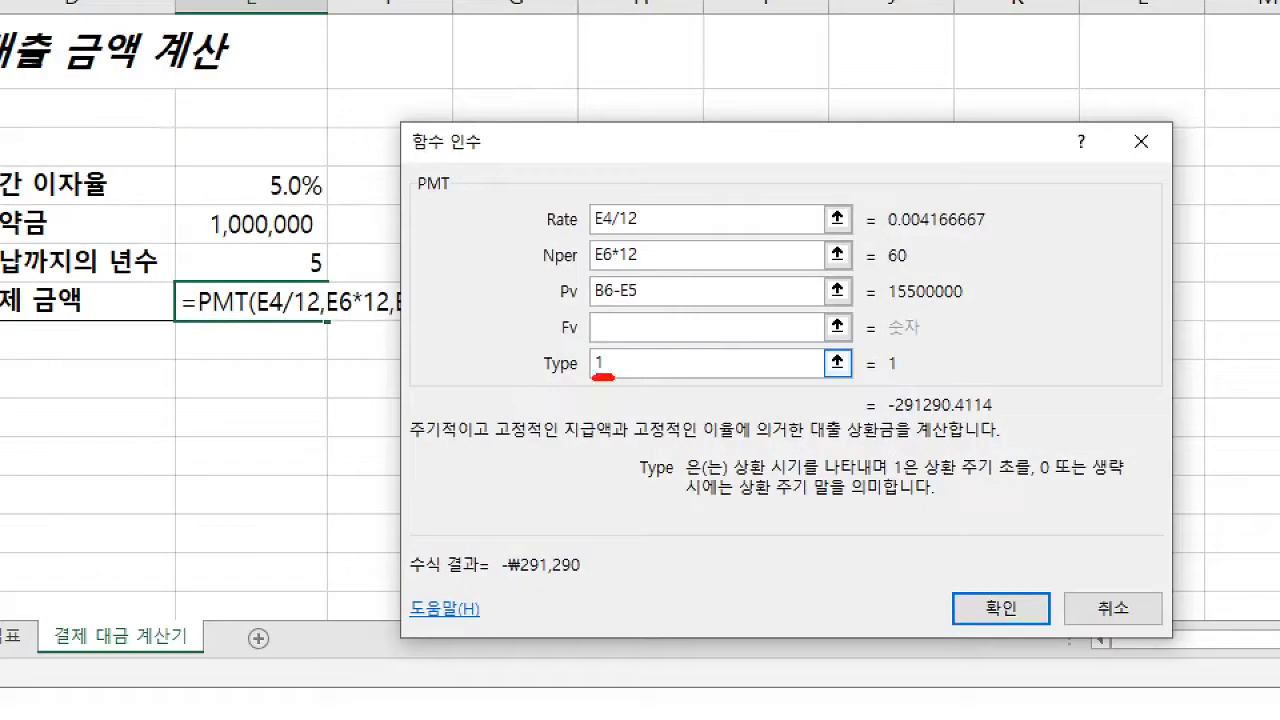
left_click_drag(896, 411, 993, 408)
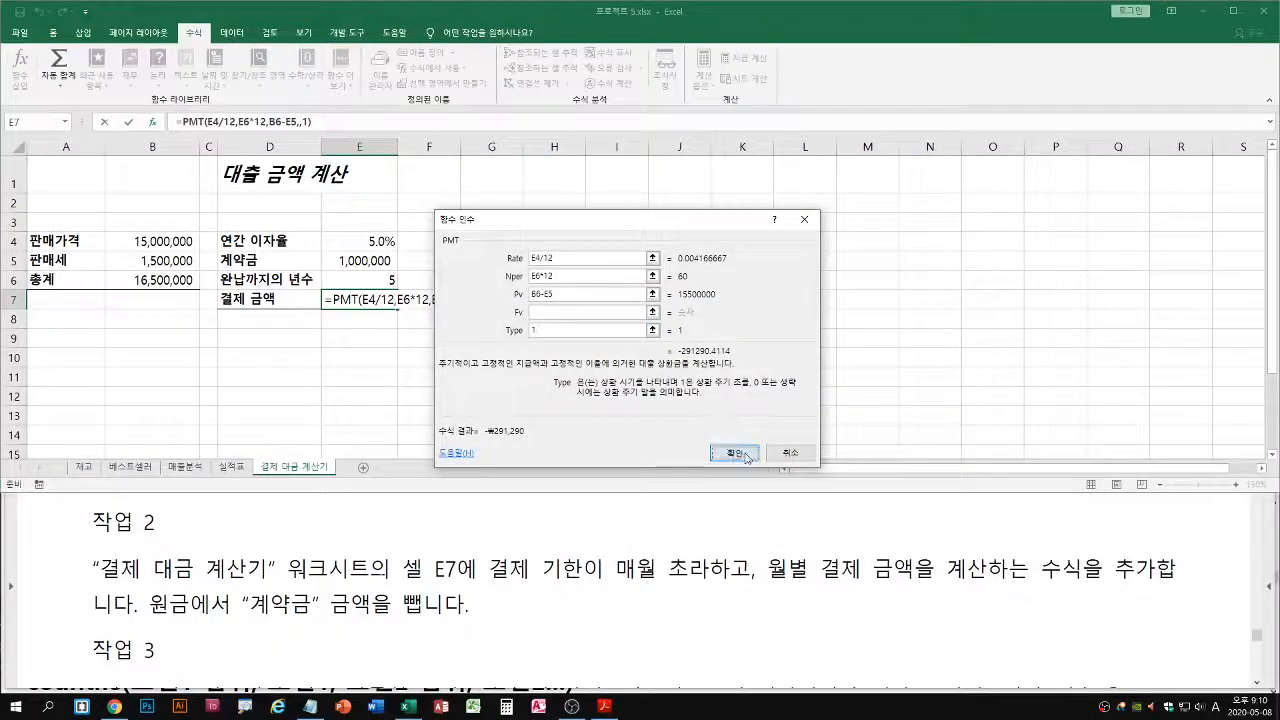
left_click(745, 455)
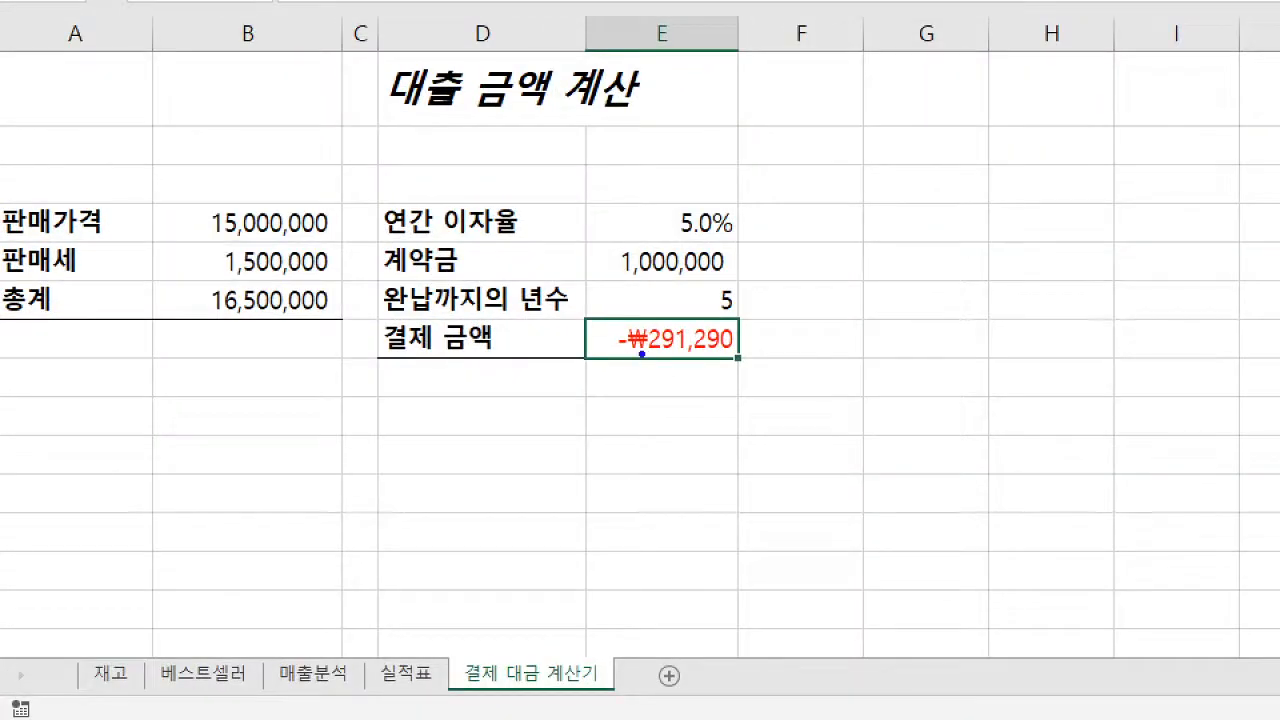
left_click_drag(591, 364, 738, 364)
left_click_drag(667, 395, 688, 408)
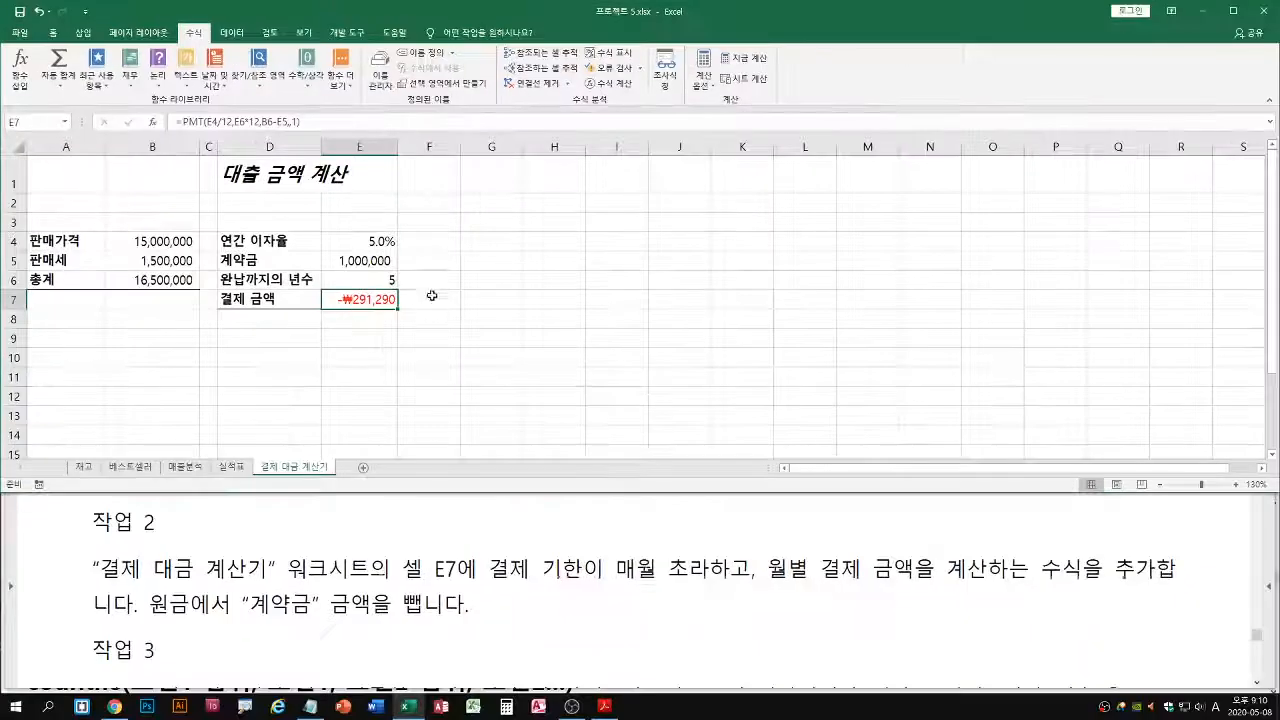
Copy the formula =PMT(E4/12,E6*12,B6-E5,,1) from cell E7 into the Notepad class notes, below the =pmt syntax line under 재무 함수
left_click(313, 705)
scroll(320, 590, "down", 9)
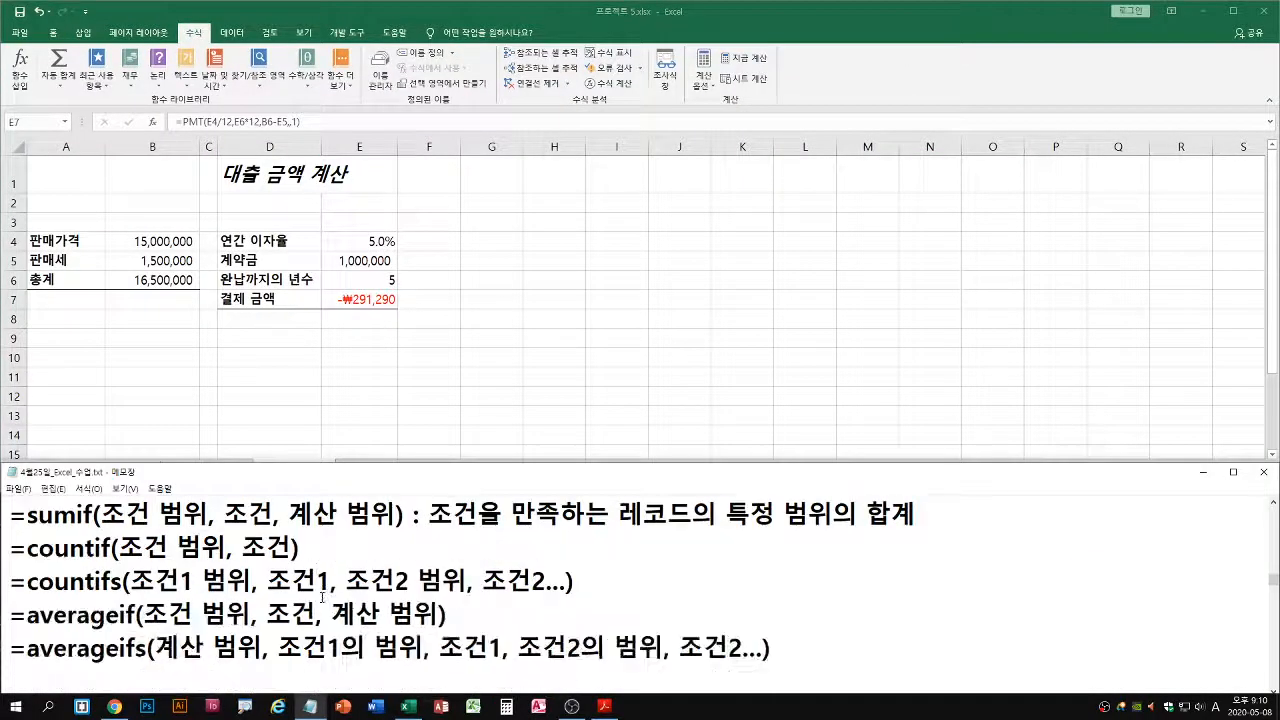
scroll(355, 613, "down", 3)
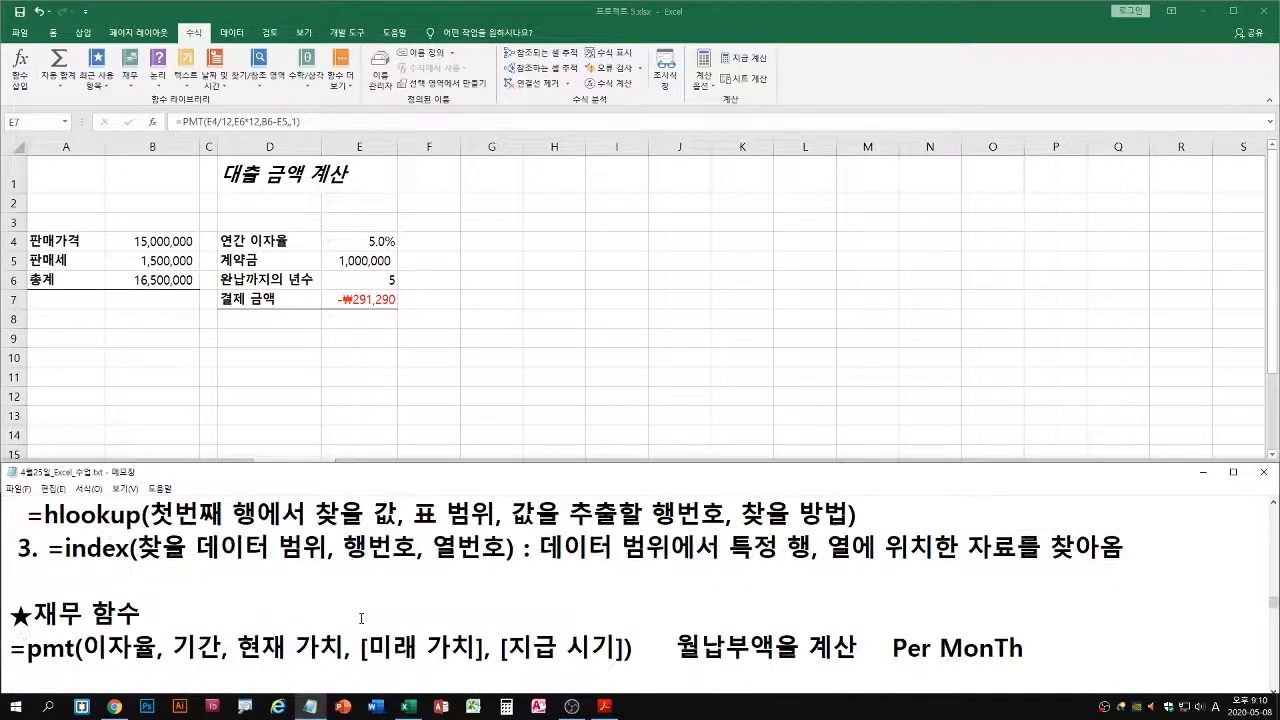
left_click(400, 307)
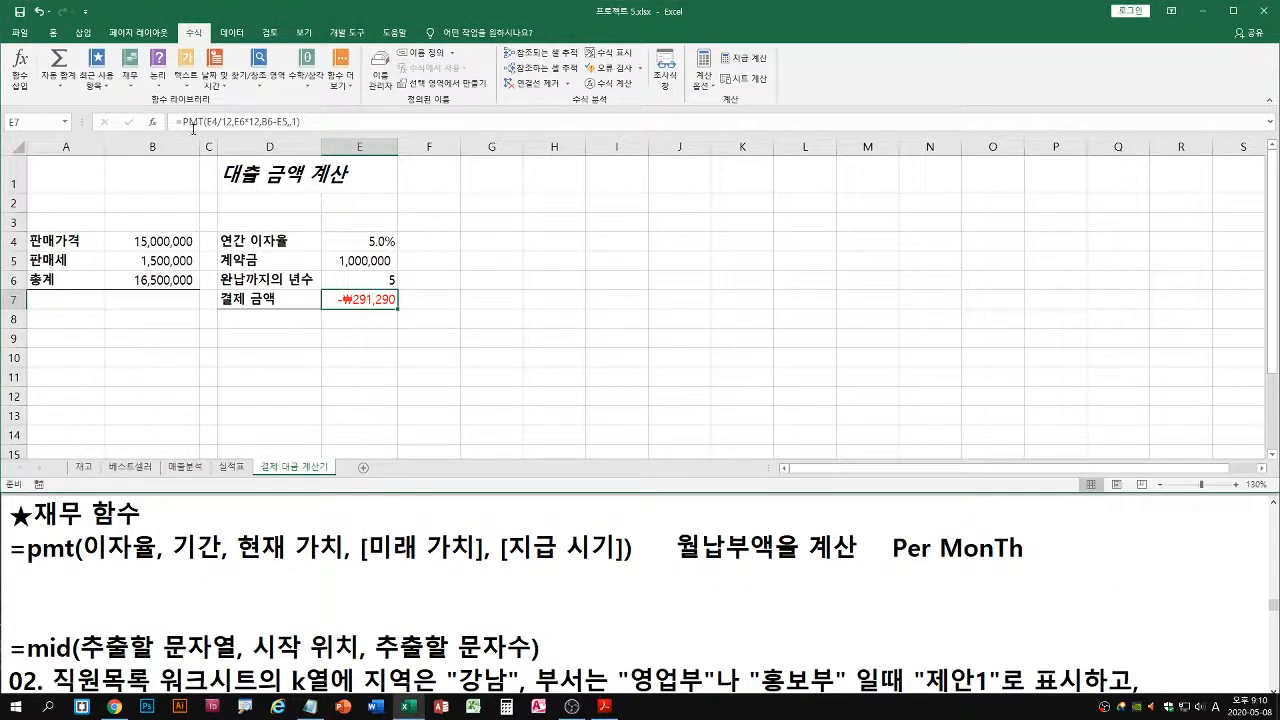
left_click_drag(316, 120, 155, 107)
key("ctrl+c")
left_click(93, 590)
key("ctrl+v")
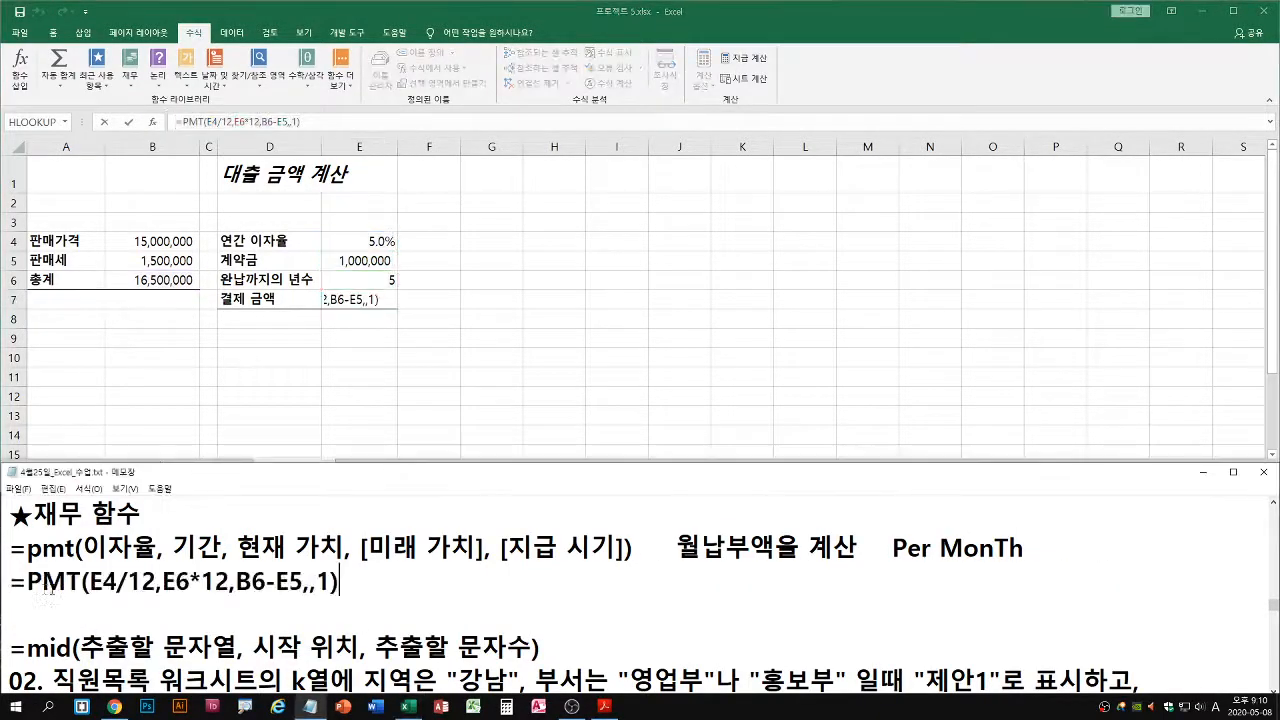
left_click_drag(90, 595, 221, 595)
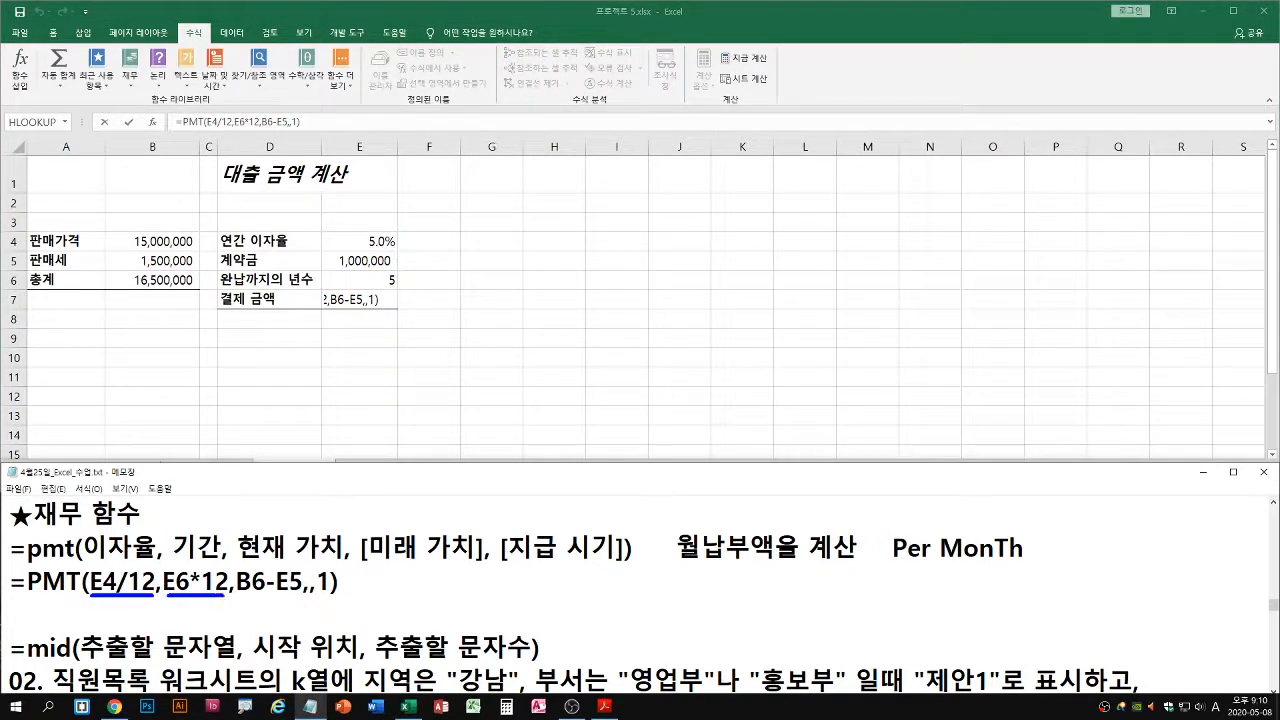
key("g")
left_click_drag(90, 561, 216, 561)
key("g")
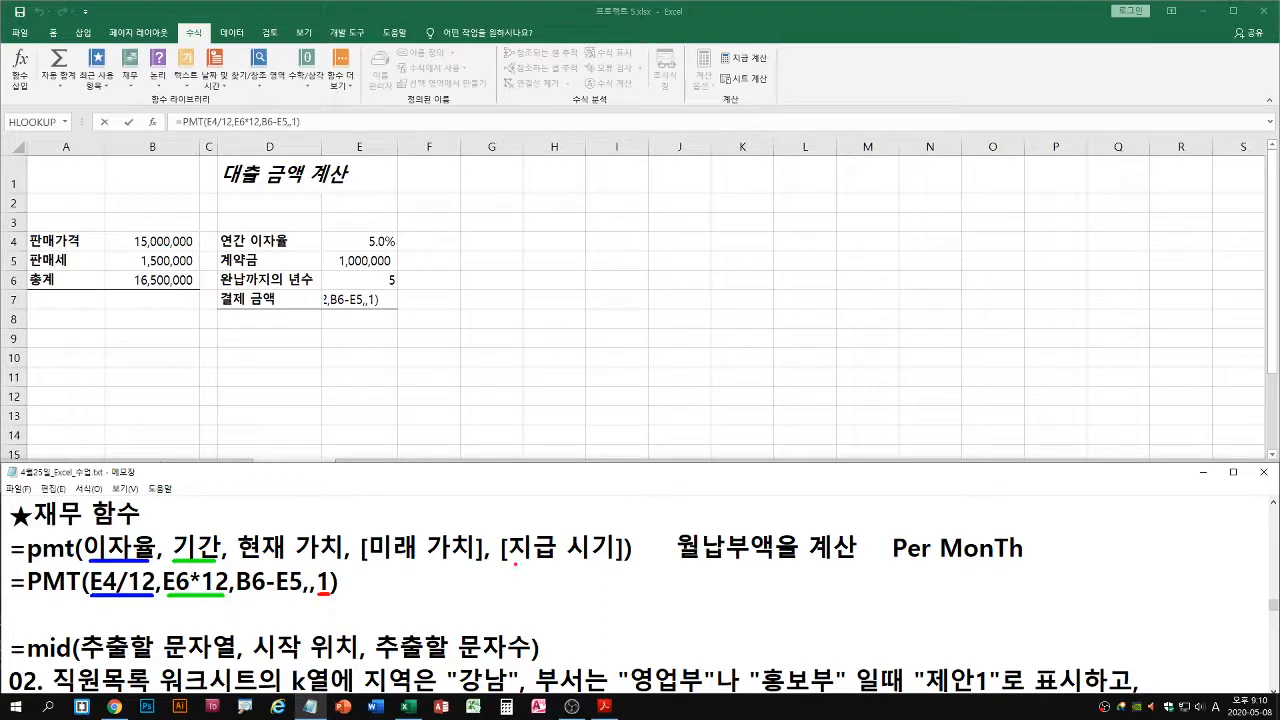
Compare the payment-timing and present-value arguments of the PMT syntax line with the formula in the notes, and leave cell E7's edit mode
left_click_drag(505, 564, 620, 564)
left_click_drag(238, 562, 346, 562)
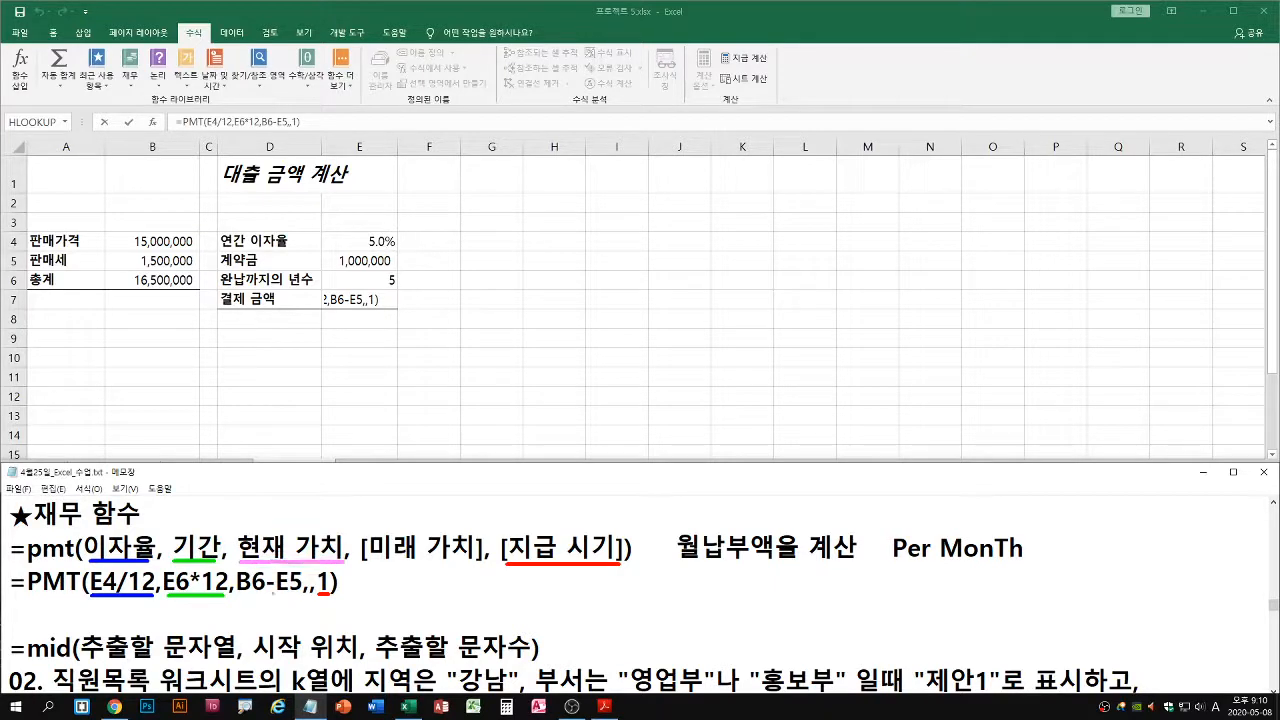
left_click_drag(245, 596, 296, 596)
key("Escape")
left_click(356, 389)
key("Escape")
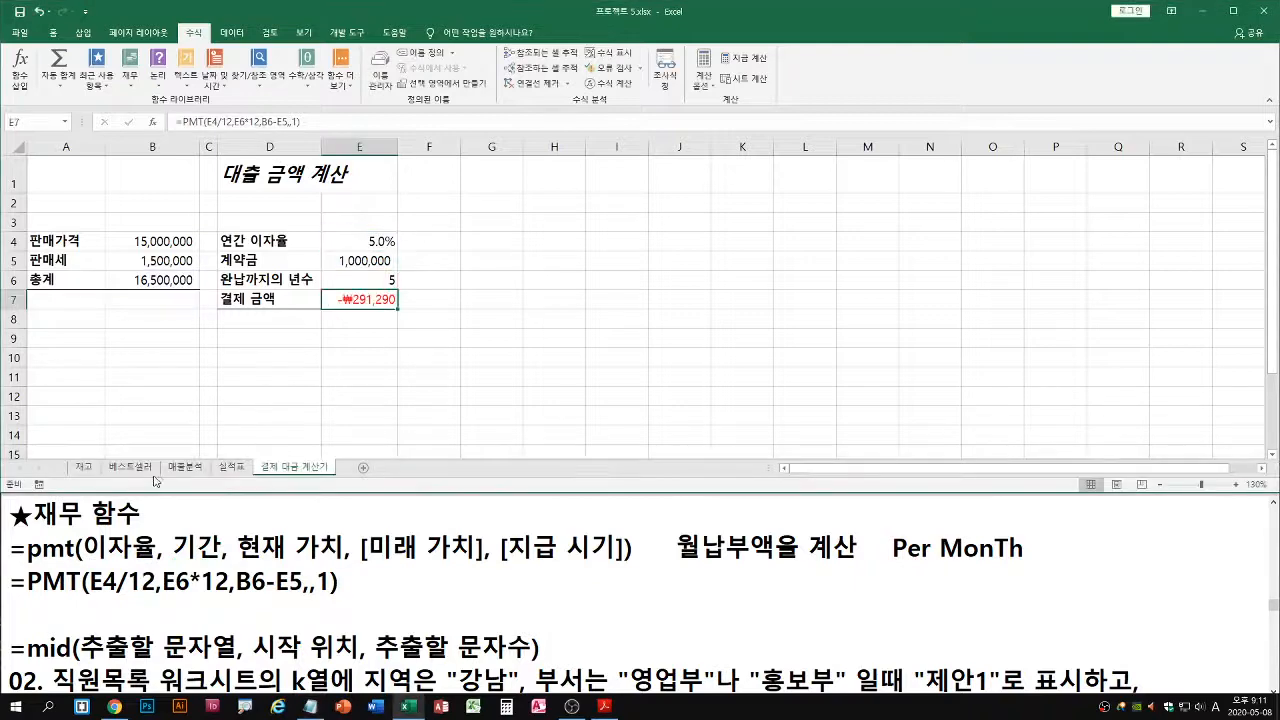
Select cell H2 on the 재고 sheet and show task 3 (작업 3) of the exam PDF alongside the worksheet
left_click(84, 467)
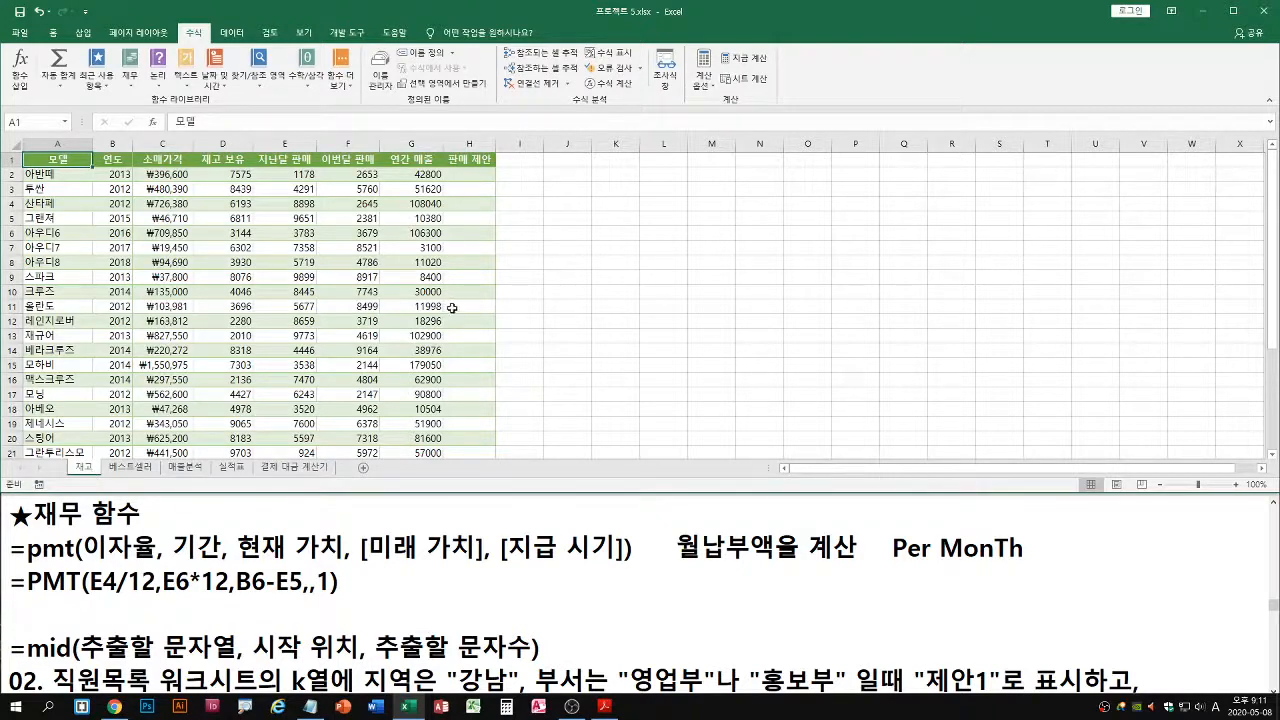
left_click(466, 175)
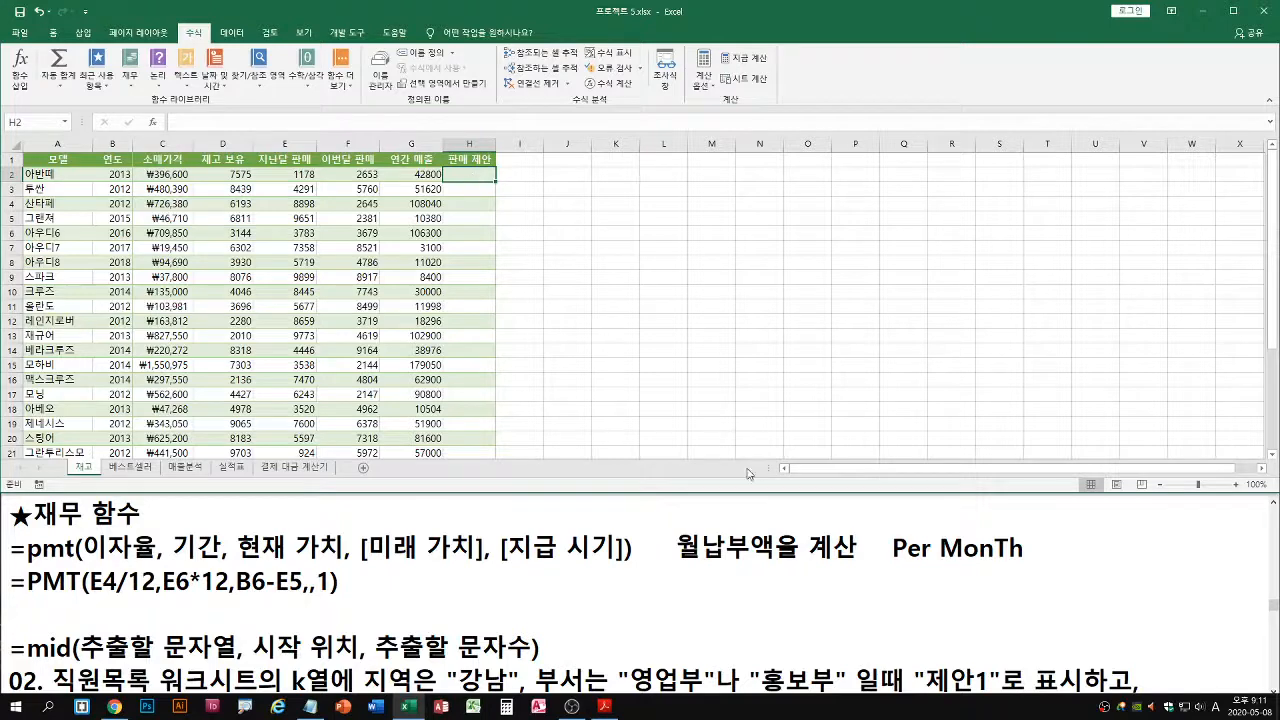
left_click(607, 710)
scroll(598, 606, "down", 3)
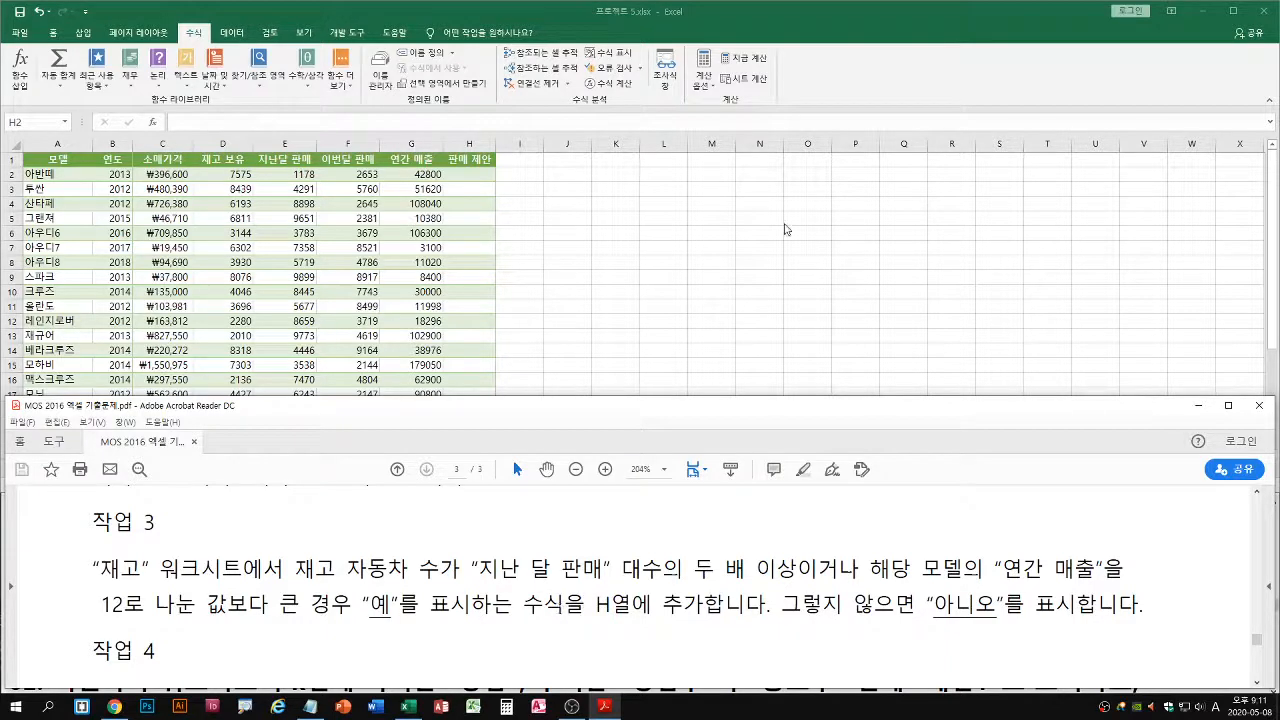
key("alt+Tab")
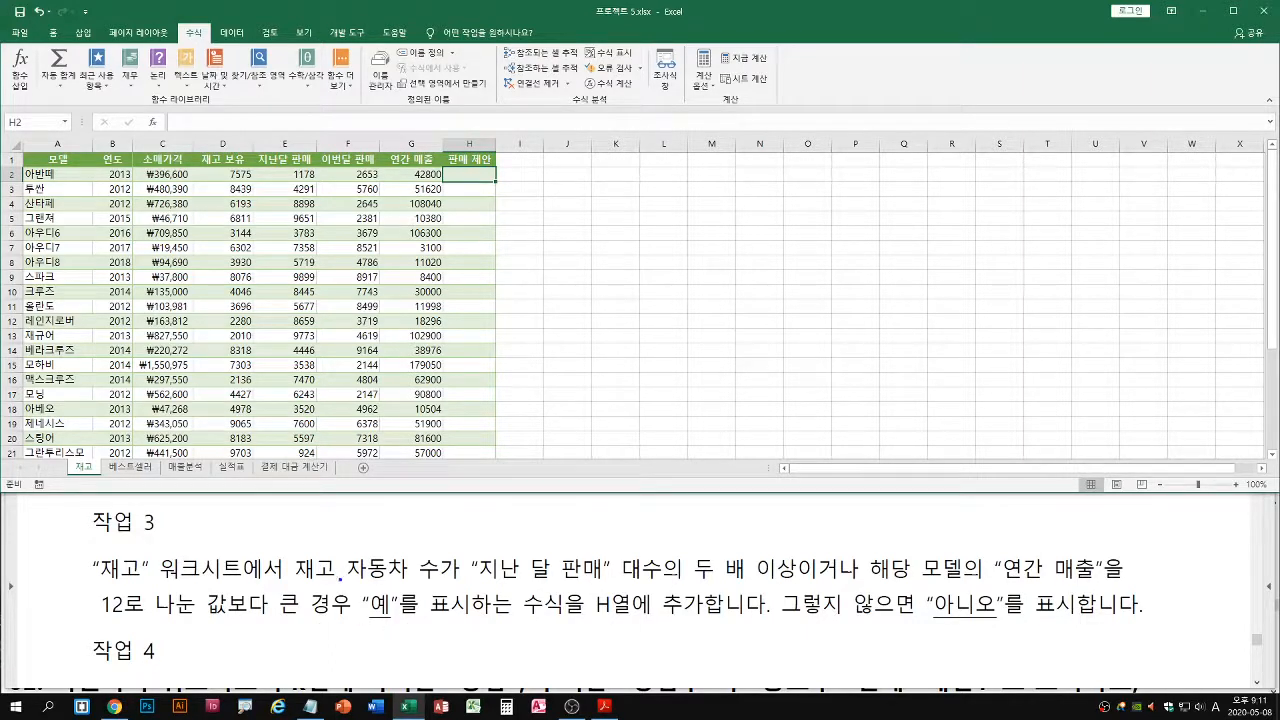
Read the condition in task 3 for showing "예" and the otherwise case for "아니오" in column H
left_click_drag(288, 586, 1148, 584)
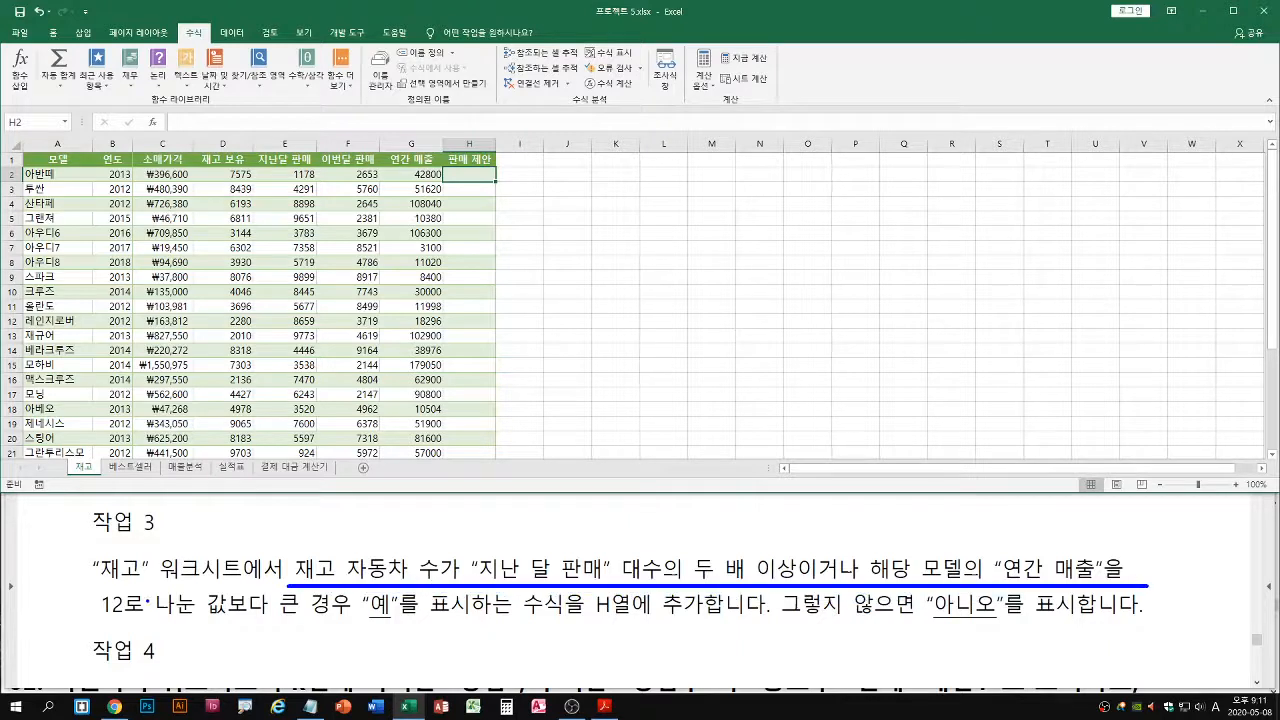
left_click_drag(100, 619, 468, 615)
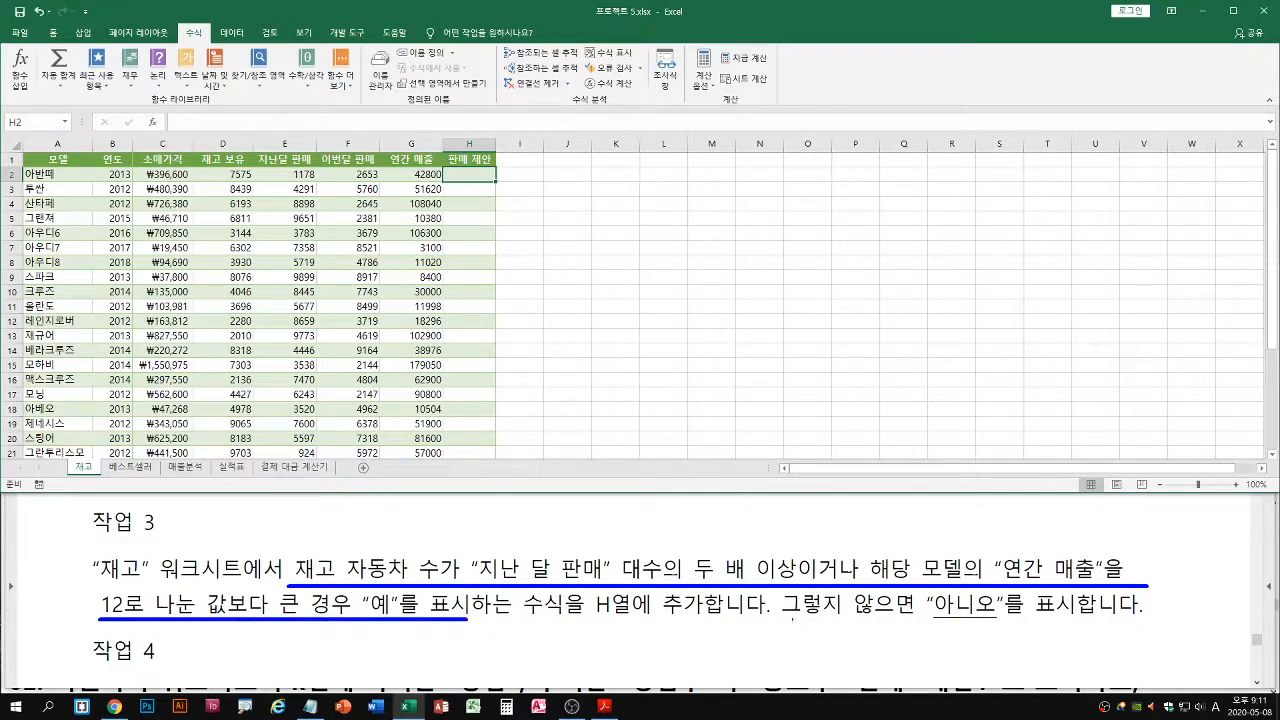
left_click_drag(780, 618, 1002, 616)
key("Escape")
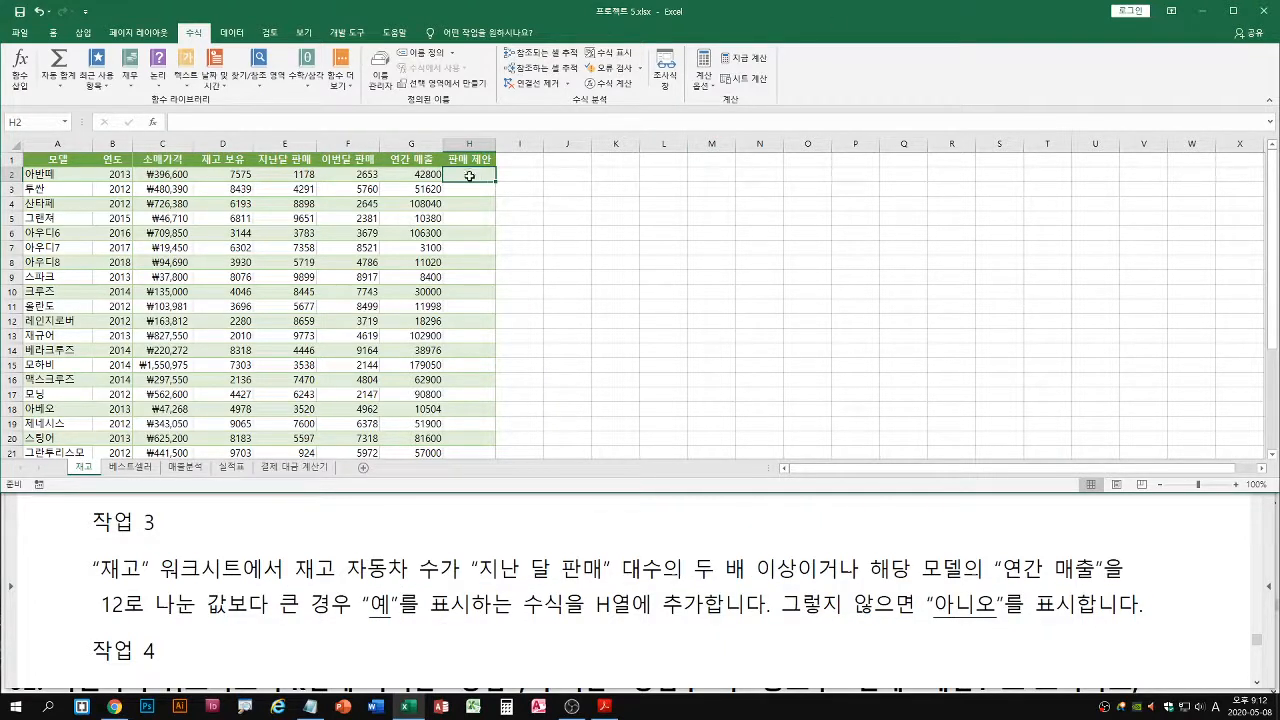
Start an IF function in cell H2 and open its function arguments dialog
type("=if")
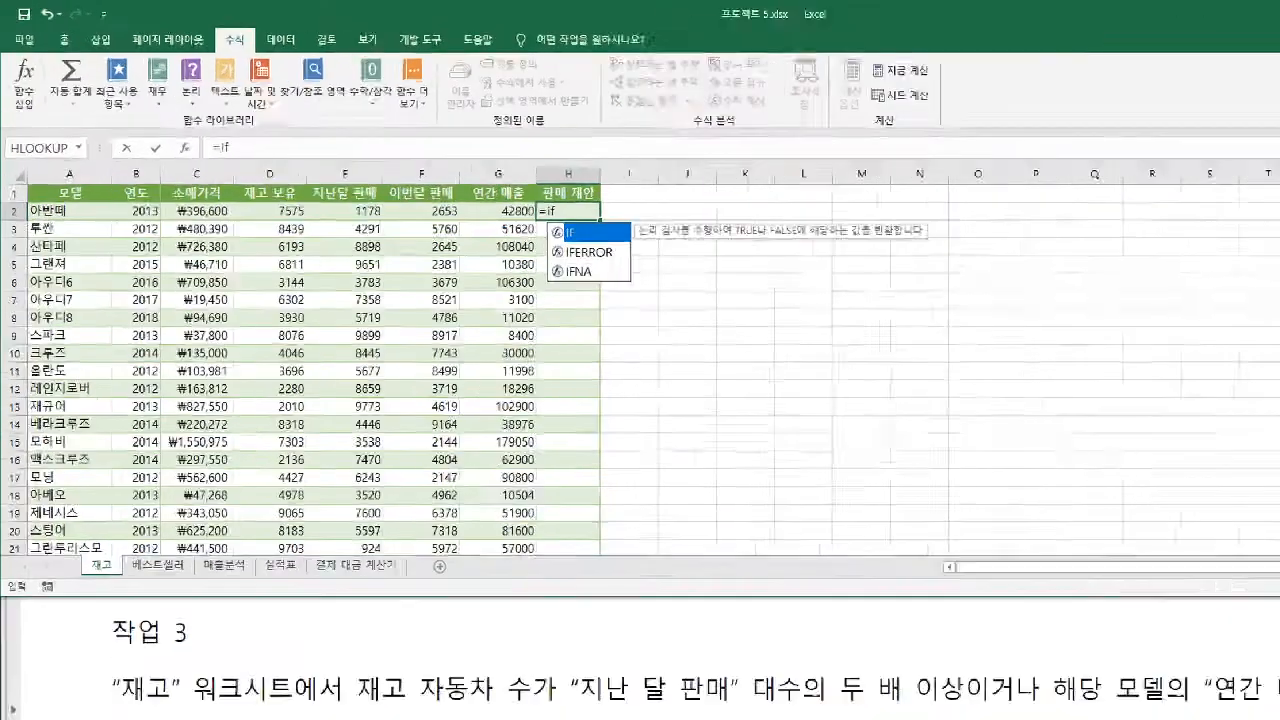
left_click_drag(25, 220, 597, 219)
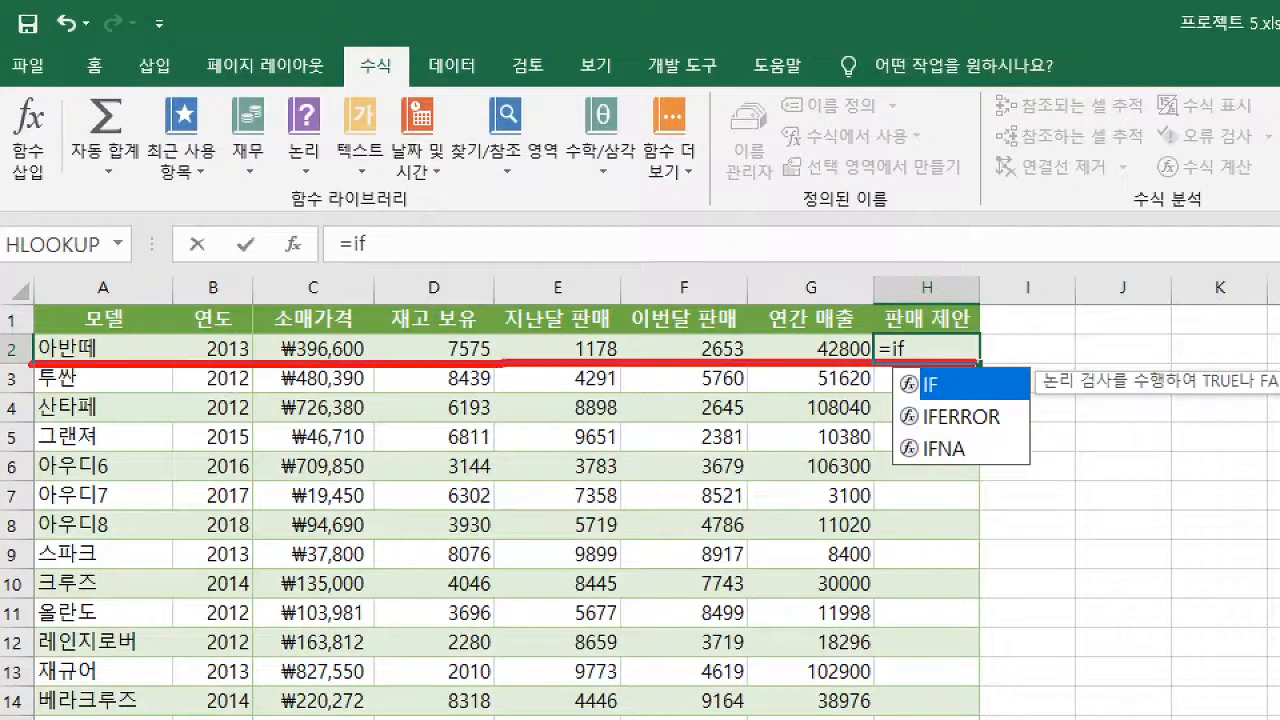
left_click_drag(976, 363, 915, 376)
key("b")
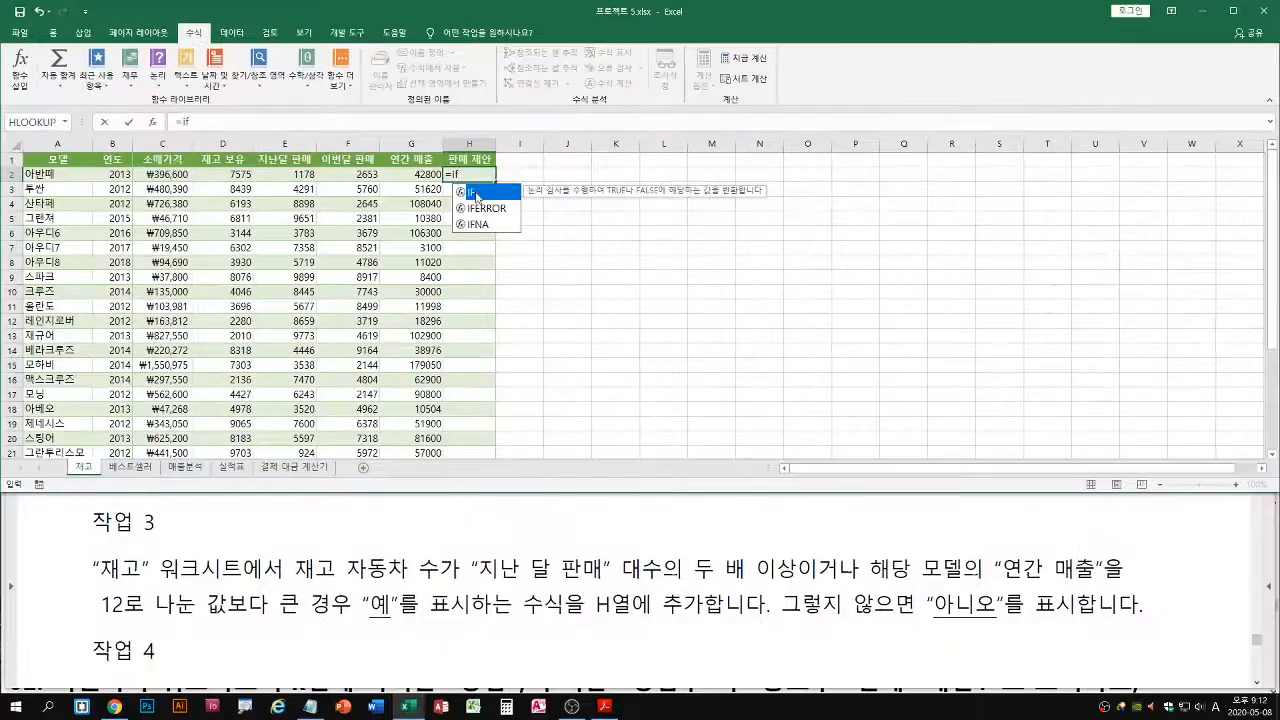
key("Tab")
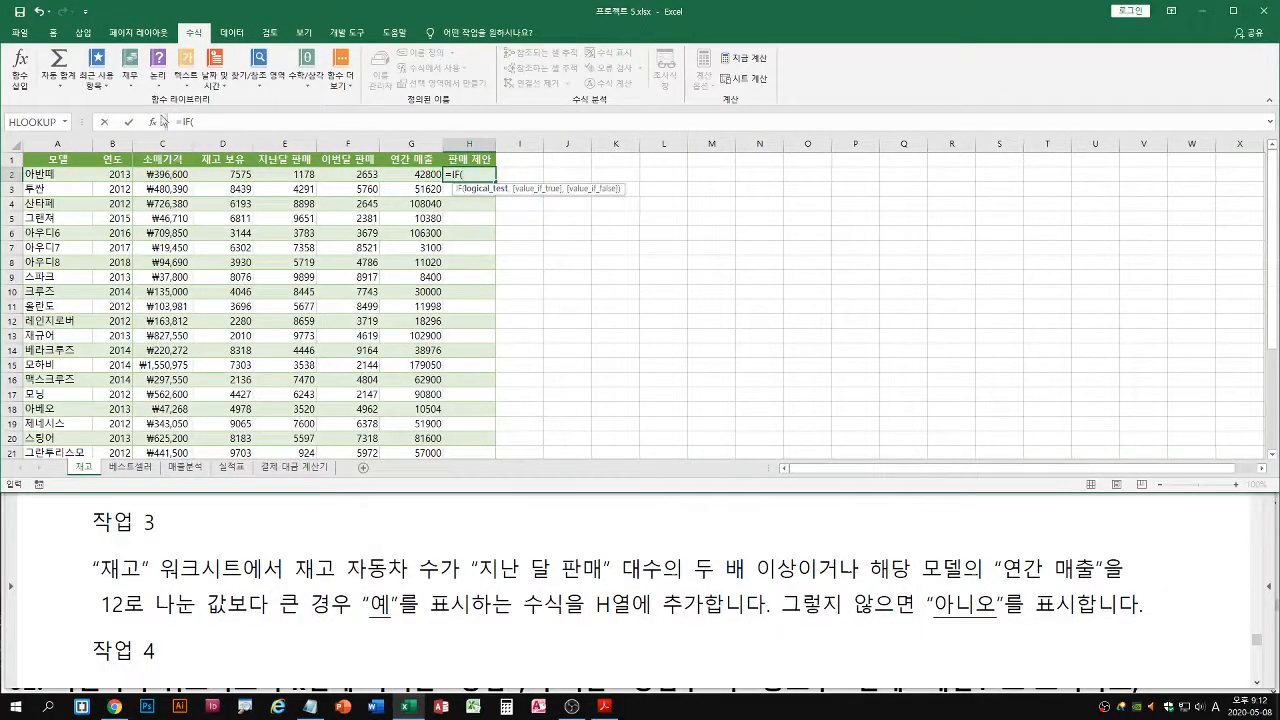
left_click(153, 121)
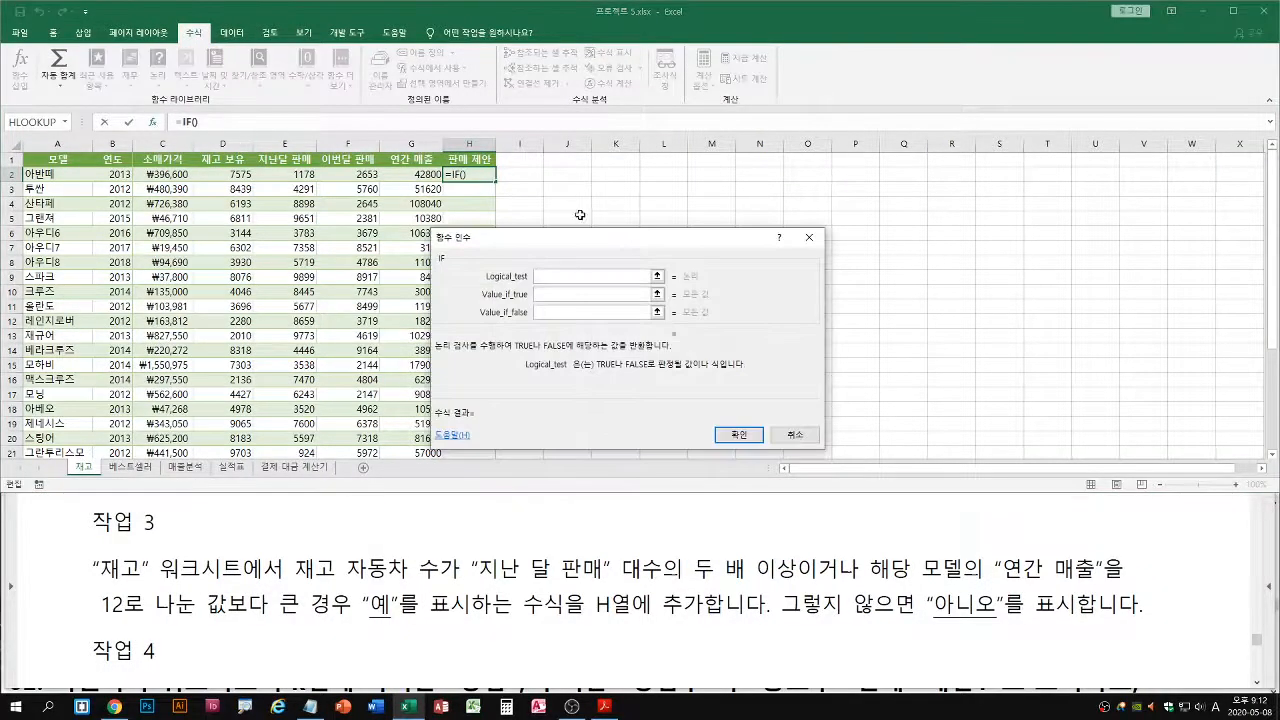
left_click_drag(560, 238, 606, 214)
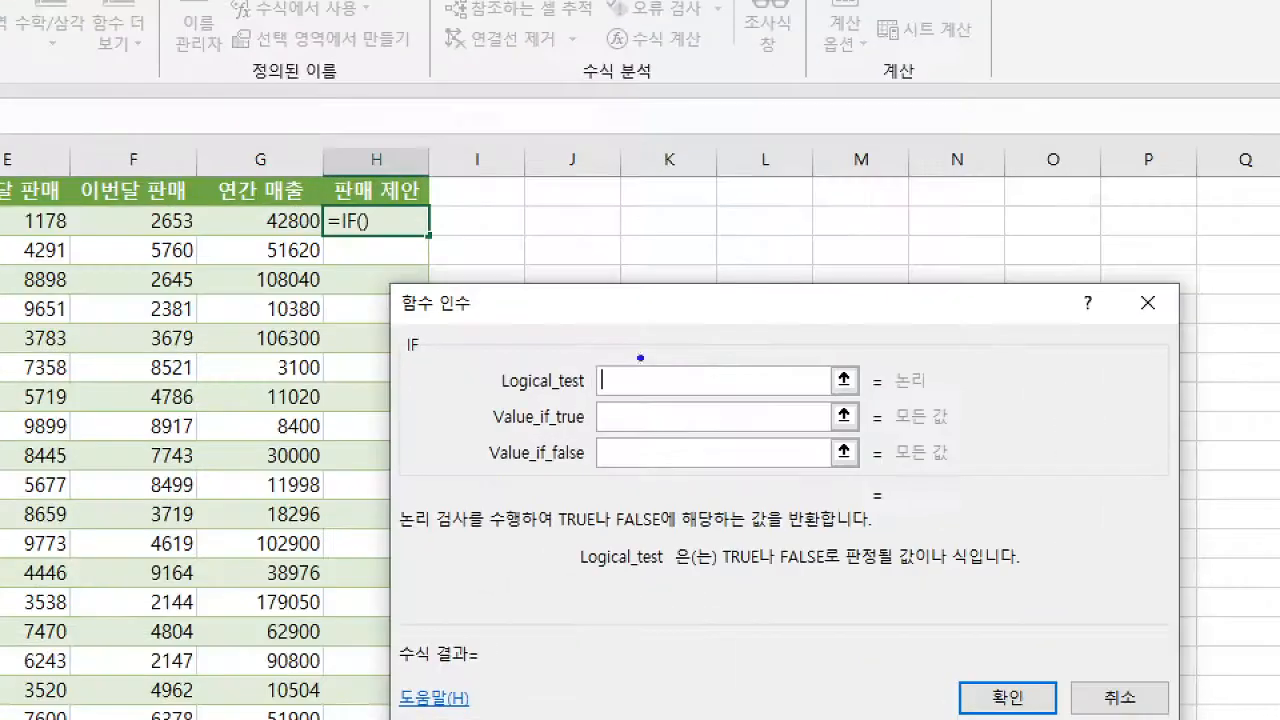
Examine the two conditions in task 3 and the "or" wording joining them, as input for the IF function's Logical_test argument
left_click_drag(490, 395, 752, 394)
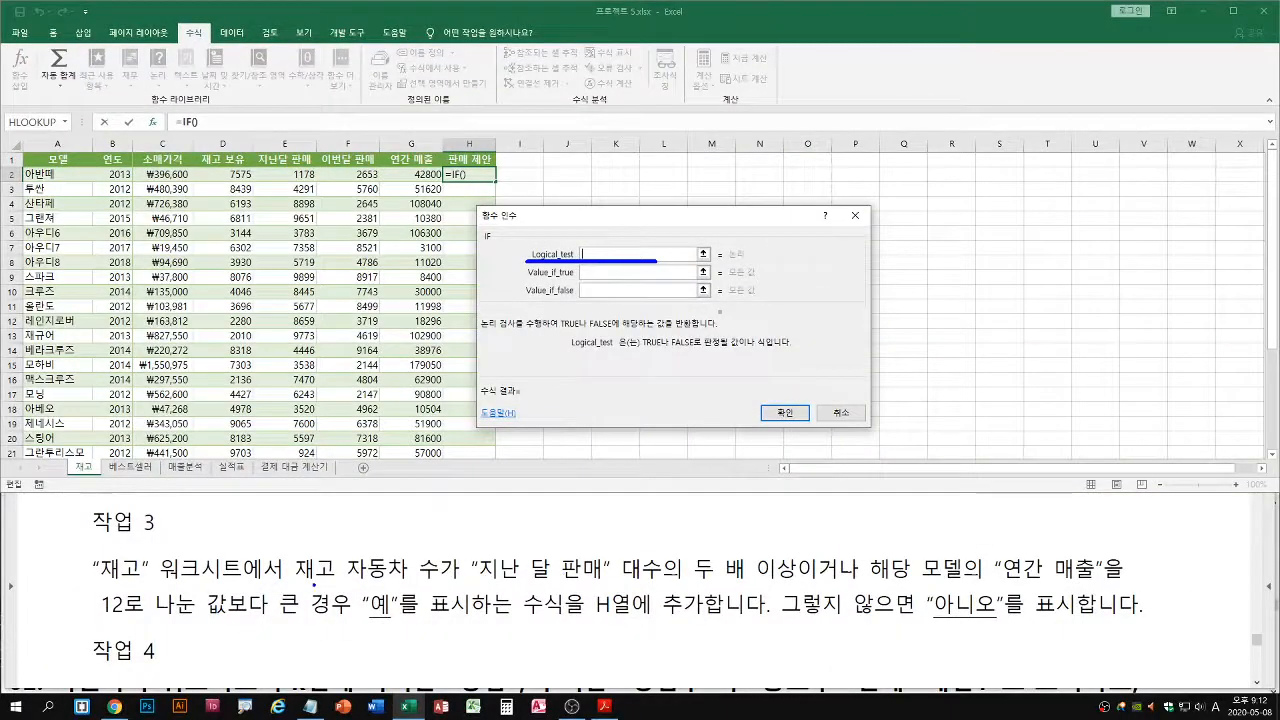
left_click_drag(296, 581, 800, 577)
mouse_move(574, 534)
left_mouse_down()
mouse_move(567, 547)
mouse_move(578, 553)
mouse_move(572, 524)
mouse_move(584, 554)
left_mouse_up()
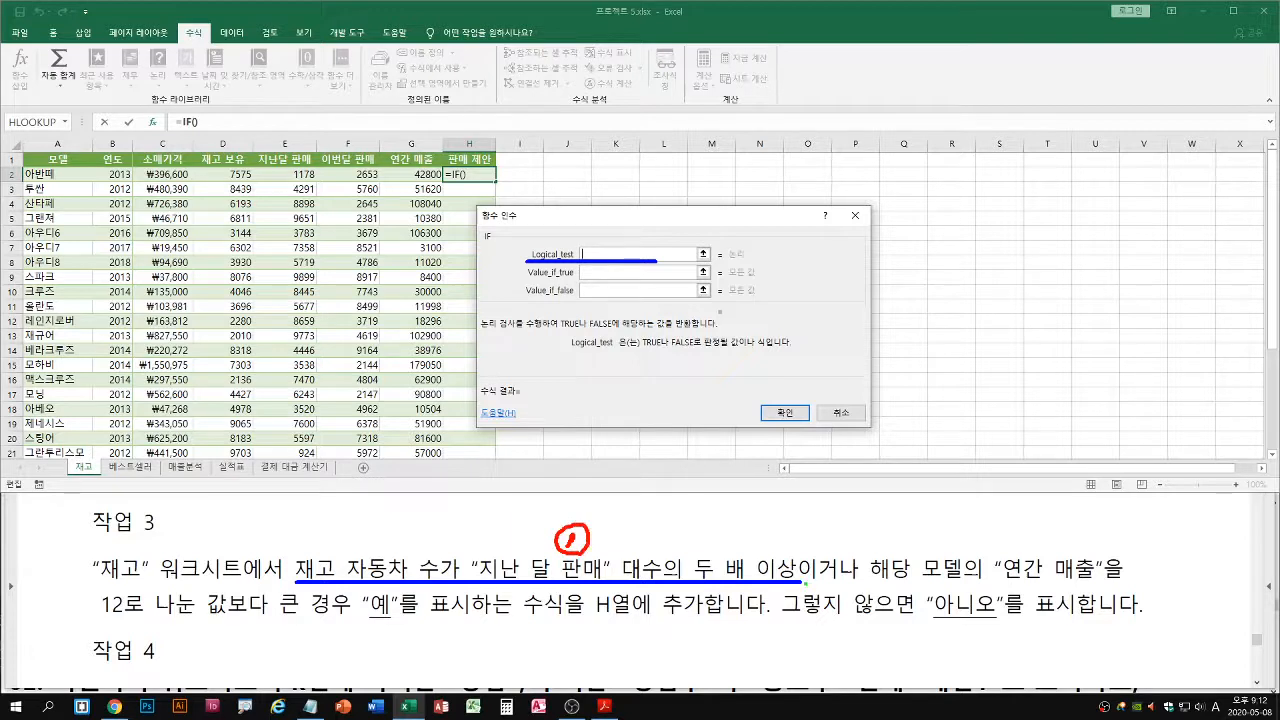
left_click_drag(805, 581, 1142, 577)
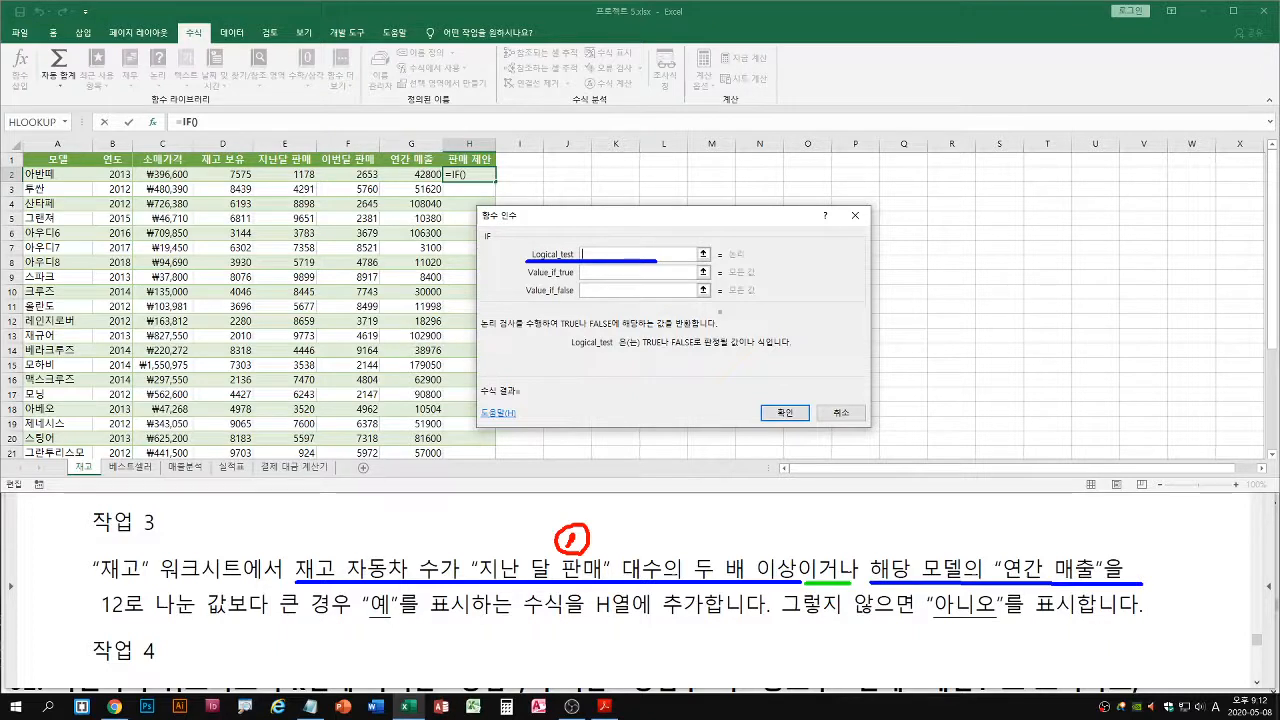
left_click_drag(100, 620, 348, 618)
mouse_move(987, 544)
left_mouse_down()
mouse_move(1006, 558)
mouse_move(980, 556)
mouse_move(1010, 533)
left_mouse_up()
left_click_drag(861, 524, 840, 555)
left_click_drag(837, 544, 852, 554)
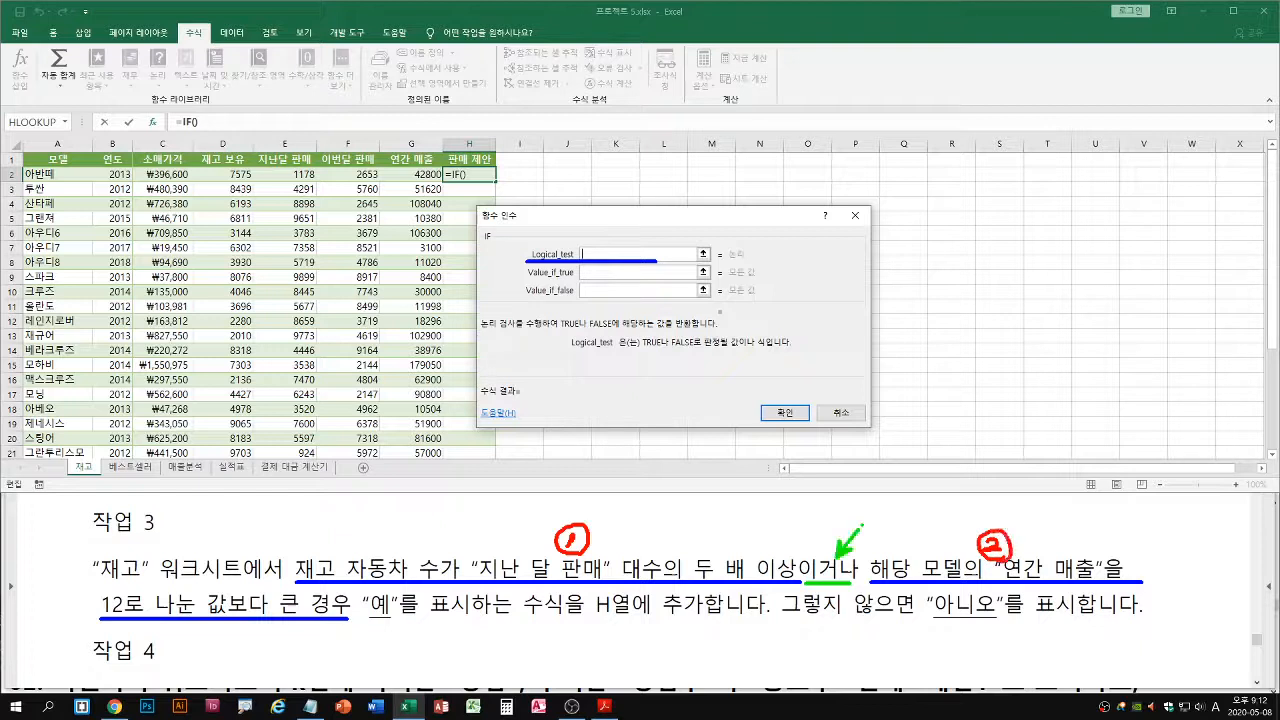
left_click_drag(851, 499, 861, 509)
mouse_move(868, 497)
left_mouse_down()
mouse_move(868, 512)
mouse_move(880, 501)
left_mouse_up()
left_click_drag(609, 228, 592, 250)
left_click_drag(588, 240, 600, 246)
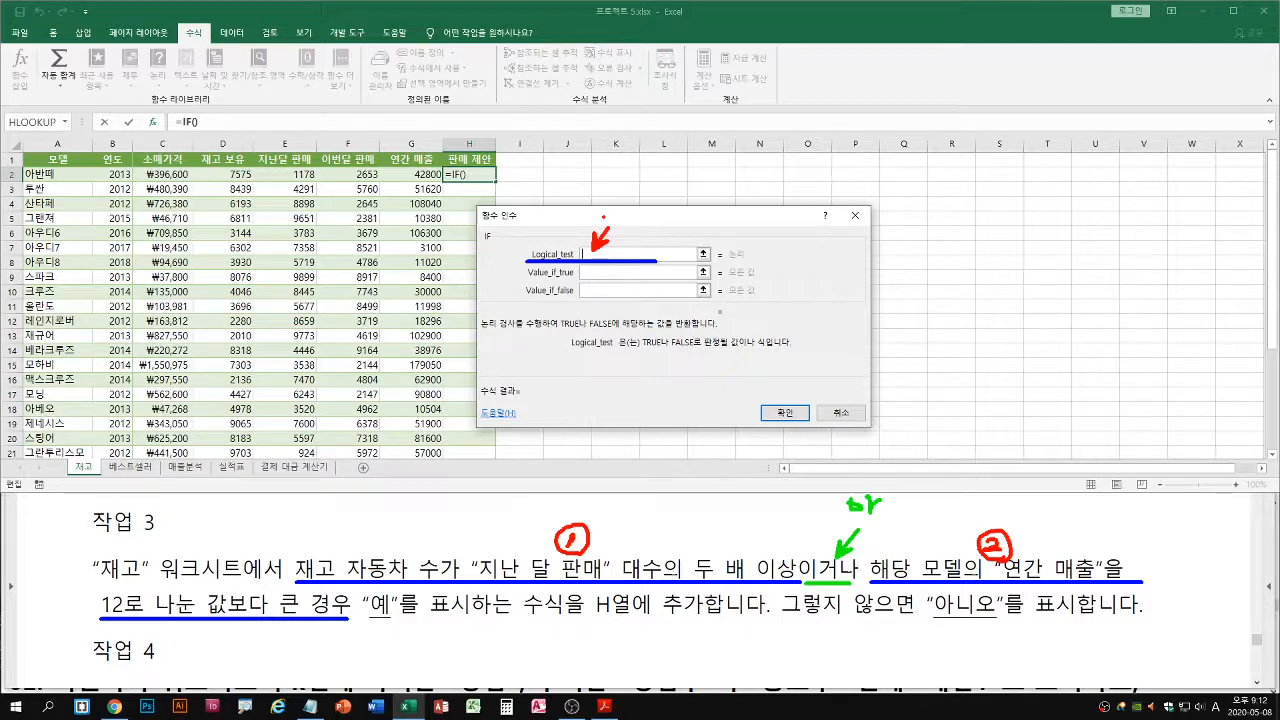
key("Escape")
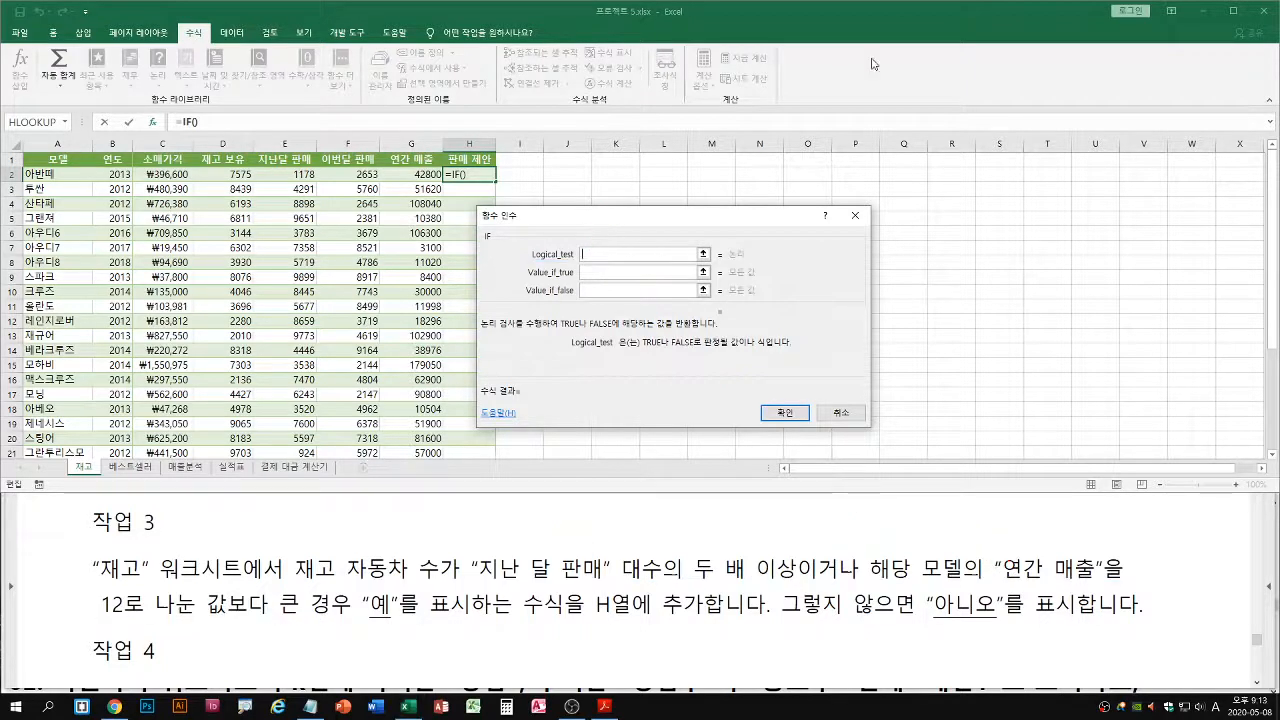
Begin the Logical_test argument with a nested OR function by entering or(
left_click(590, 253)
type("or")
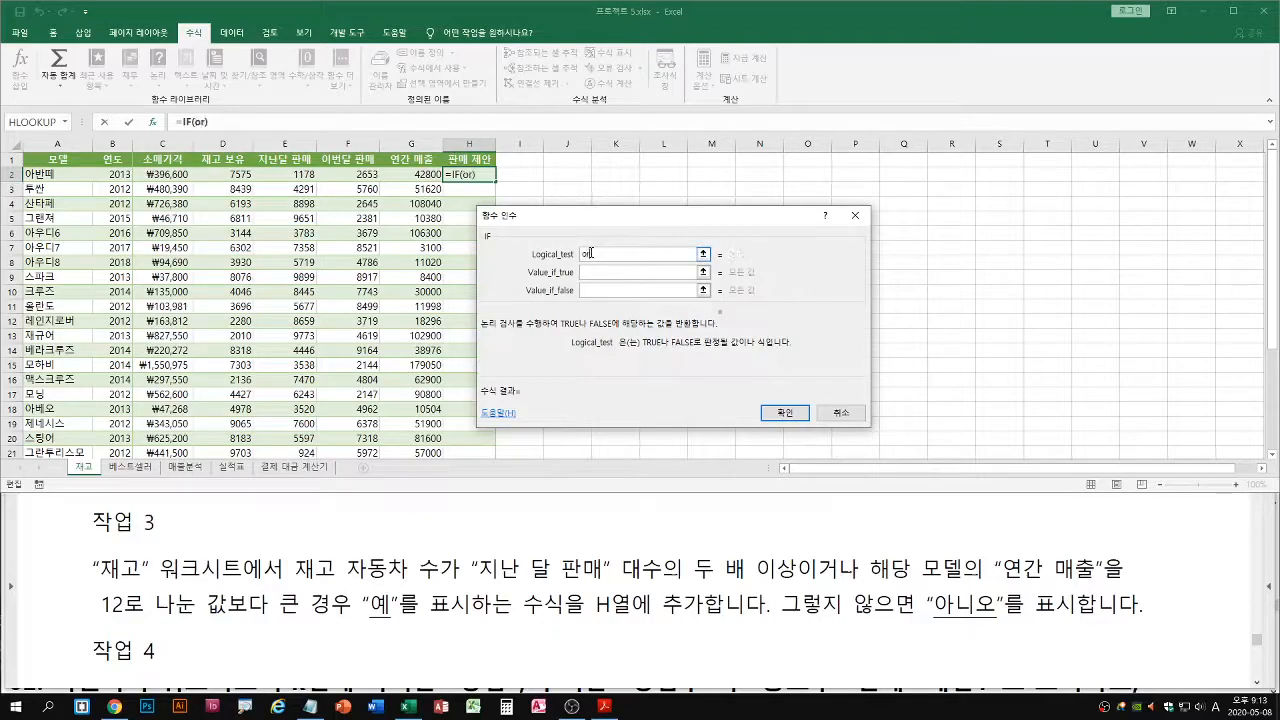
type("(")
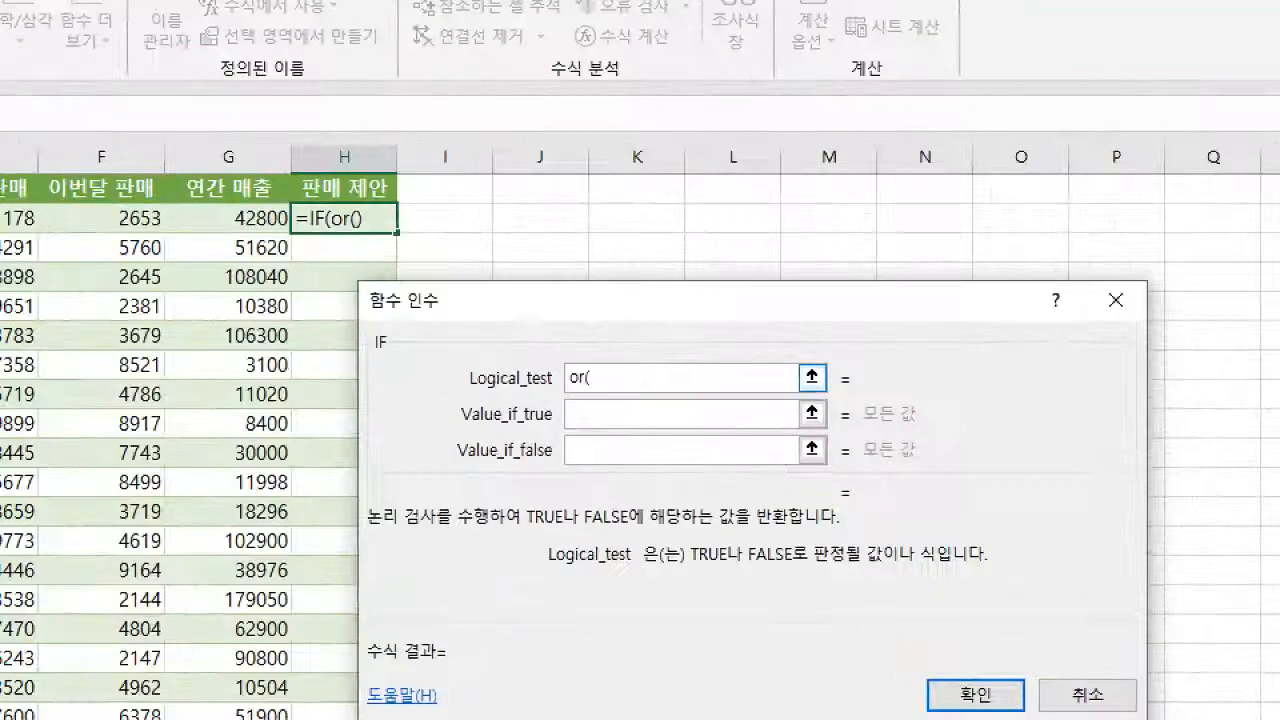
mouse_move(598, 389)
left_mouse_down()
mouse_move(666, 389)
mouse_move(677, 402)
mouse_move(768, 382)
left_mouse_up()
key("g")
key("e")
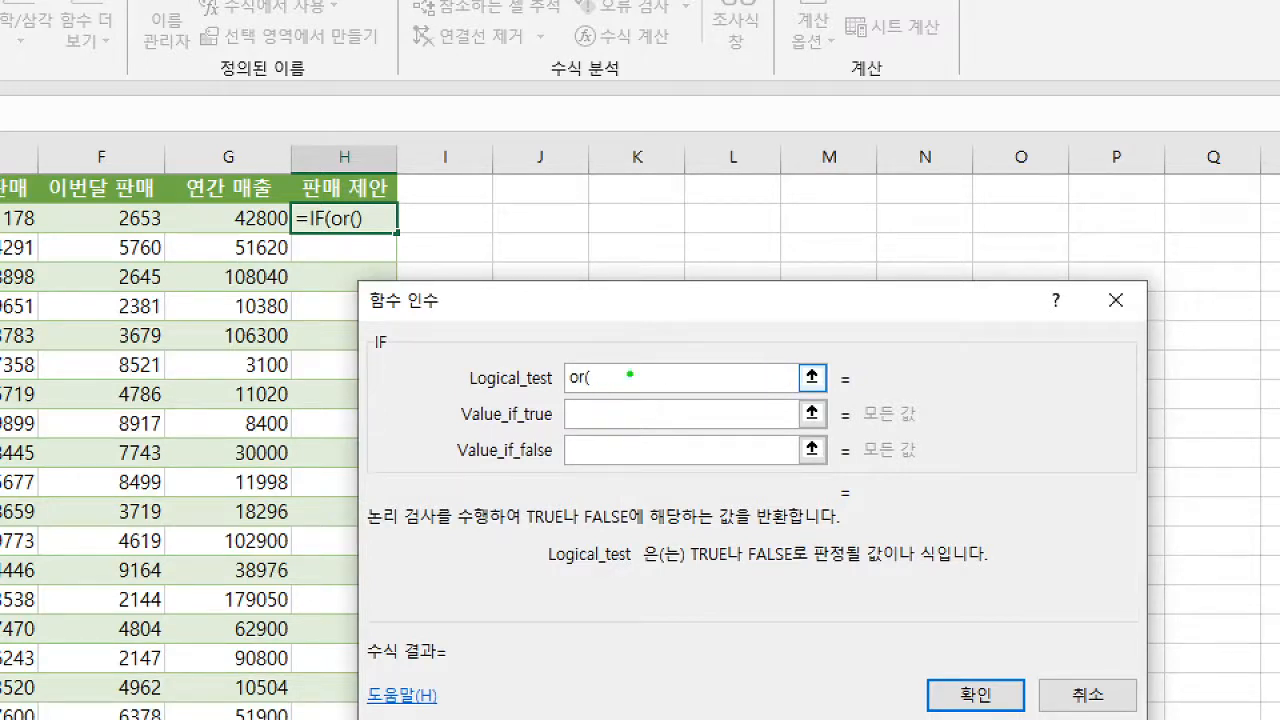
left_click_drag(629, 374, 659, 341)
key("Escape")
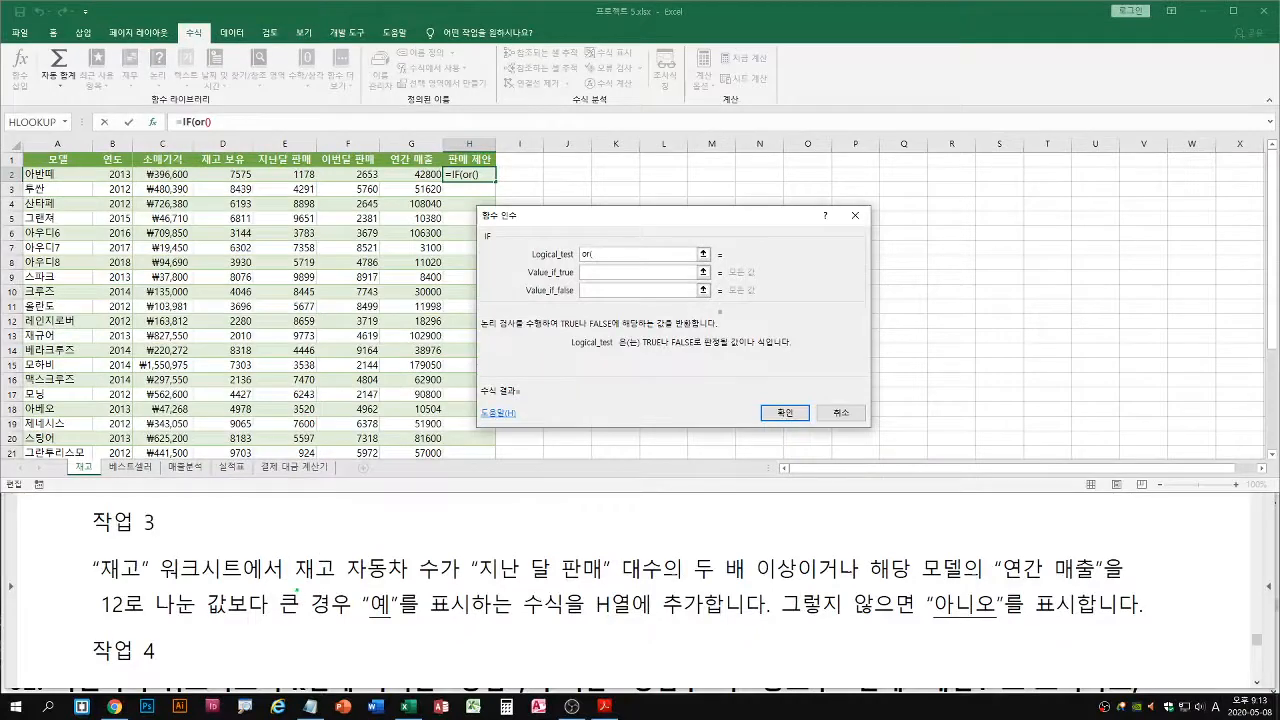
Enter D2>=E2*2 followed by a comma as the first OR condition, testing stock against twice last month's sales
left_click_drag(294, 588, 797, 585)
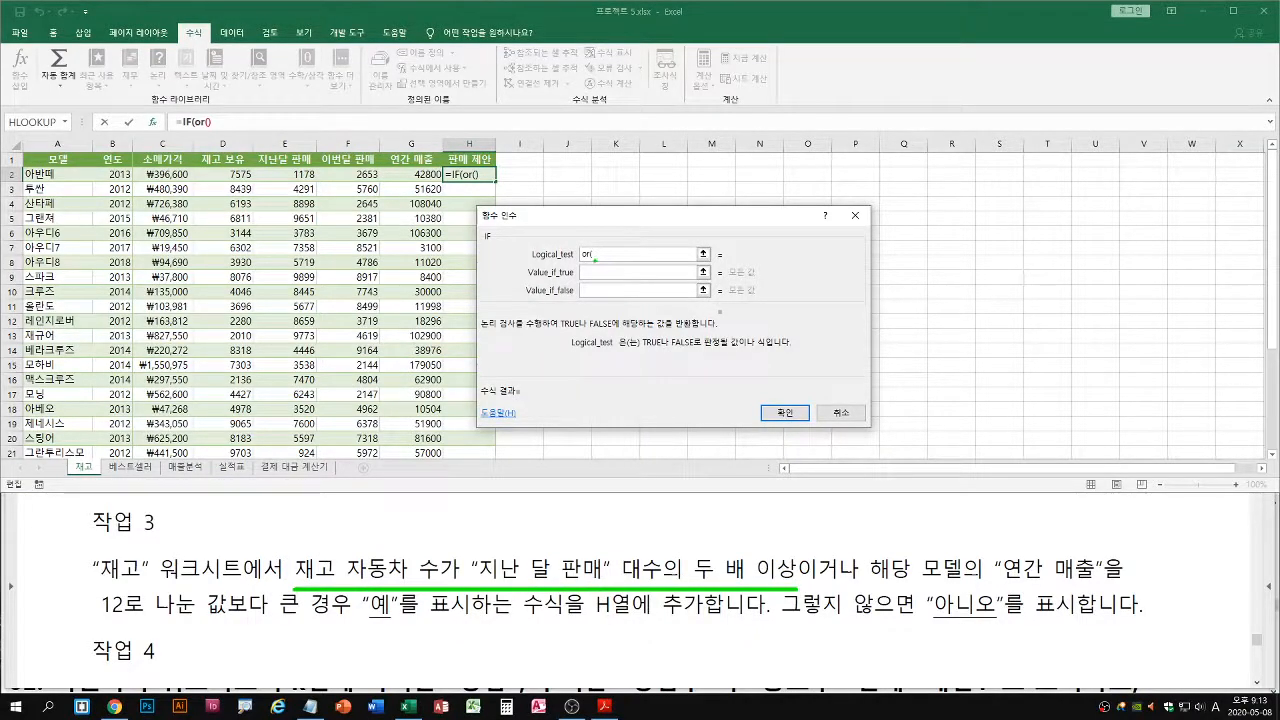
left_click_drag(593, 261, 634, 259)
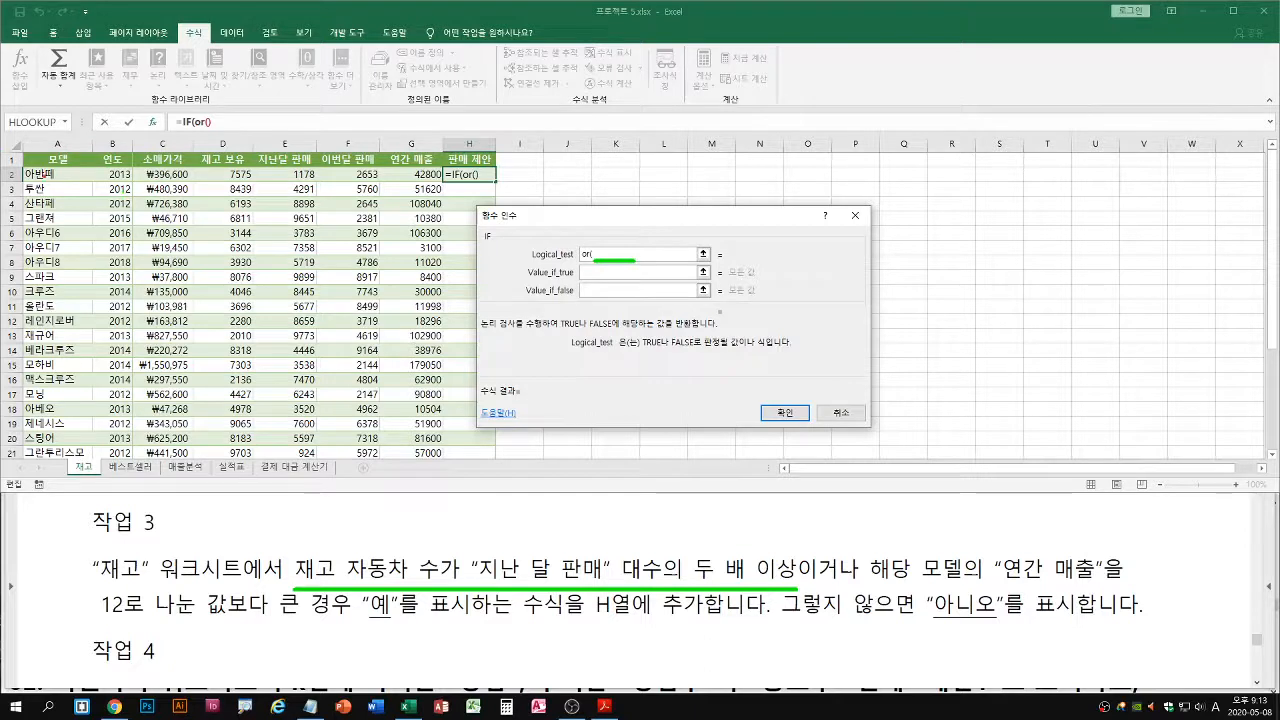
left_click_drag(20, 181, 514, 181)
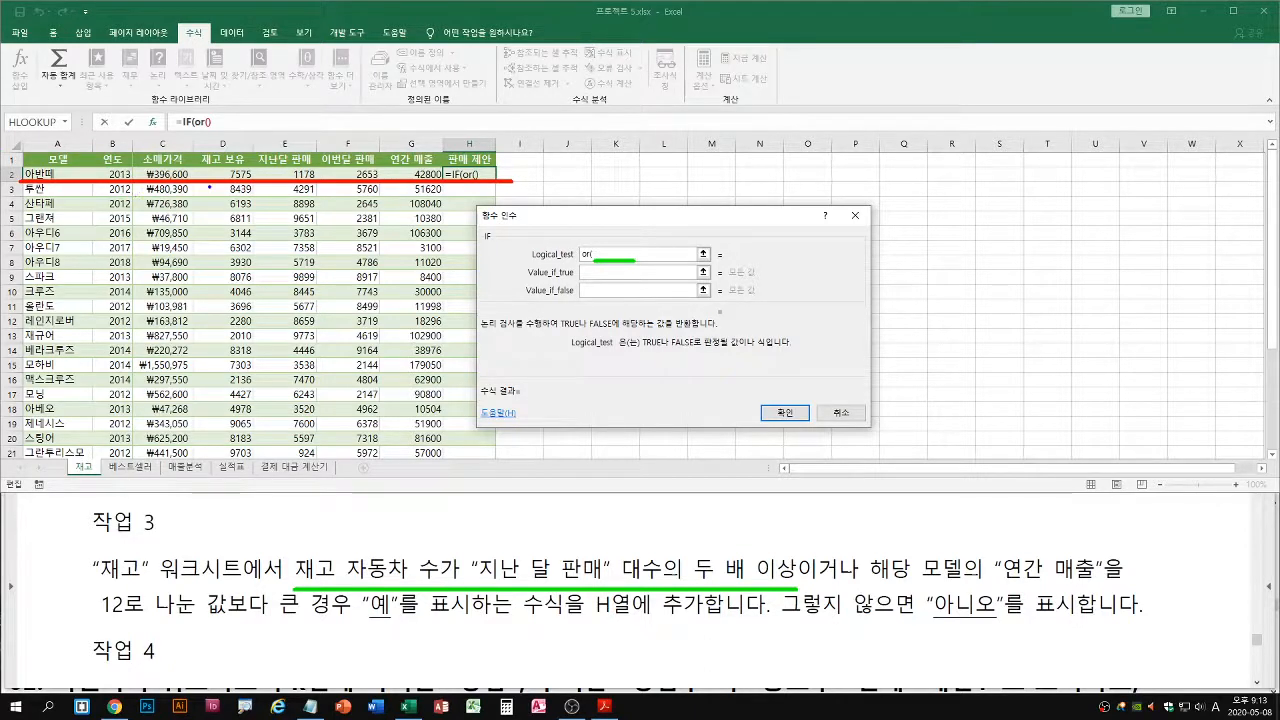
left_click_drag(219, 198, 237, 176)
key("Escape")
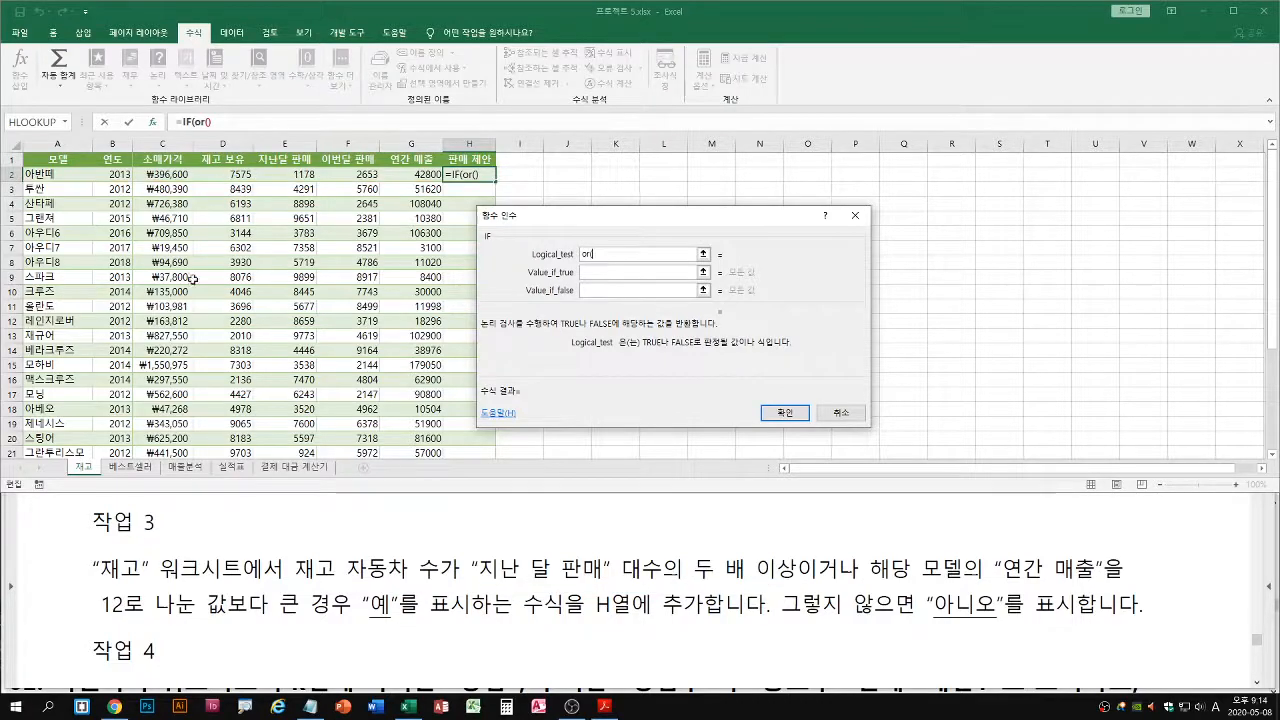
left_click(222, 174)
left_click_drag(418, 372, 443, 378)
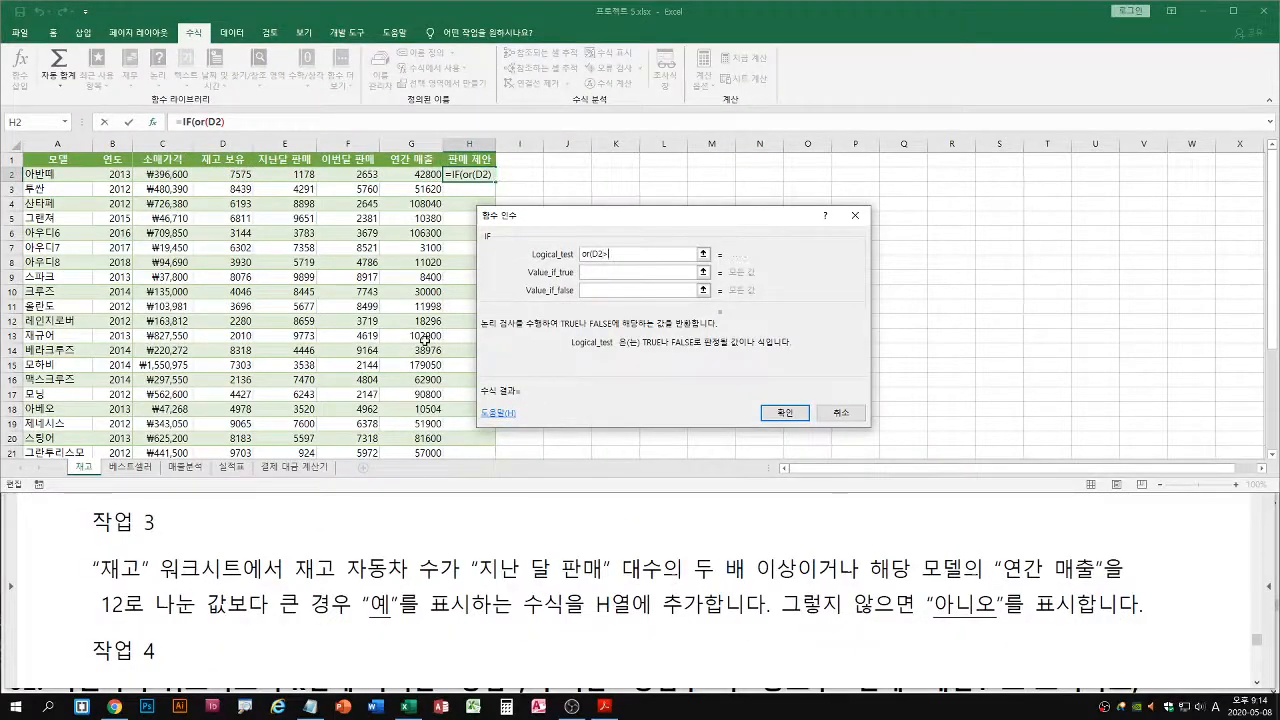
type(">=")
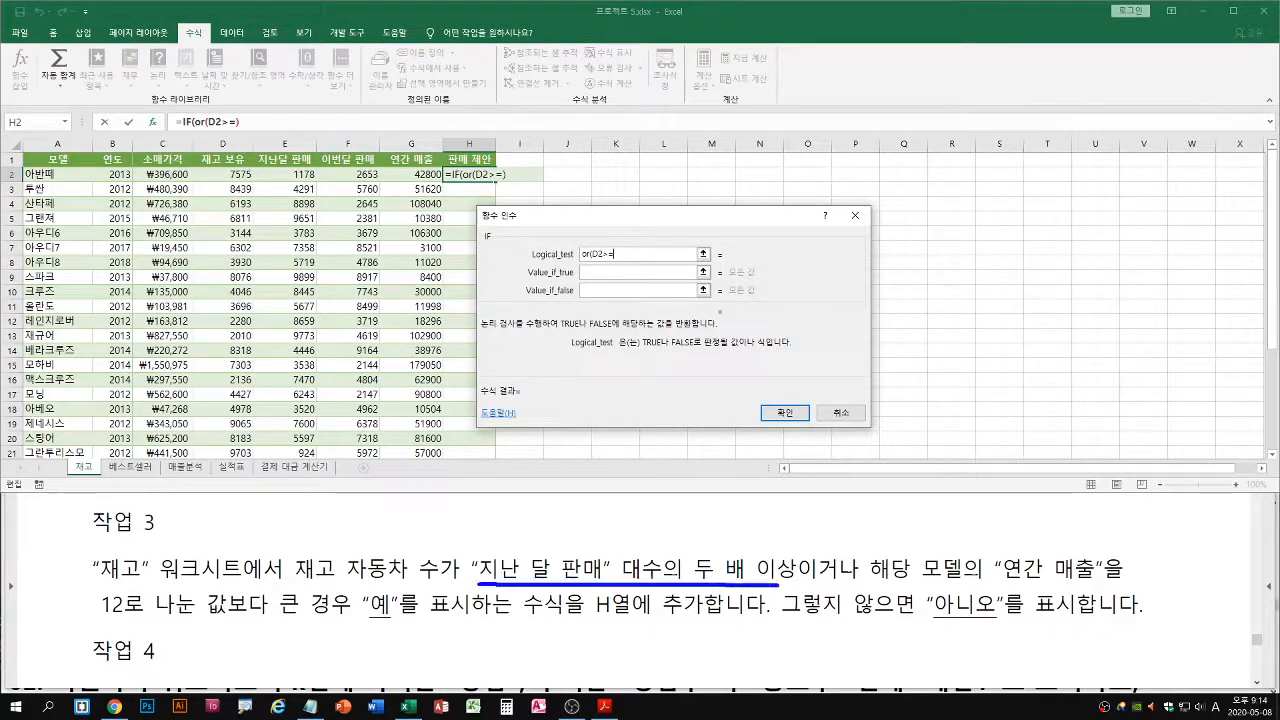
left_click(301, 176)
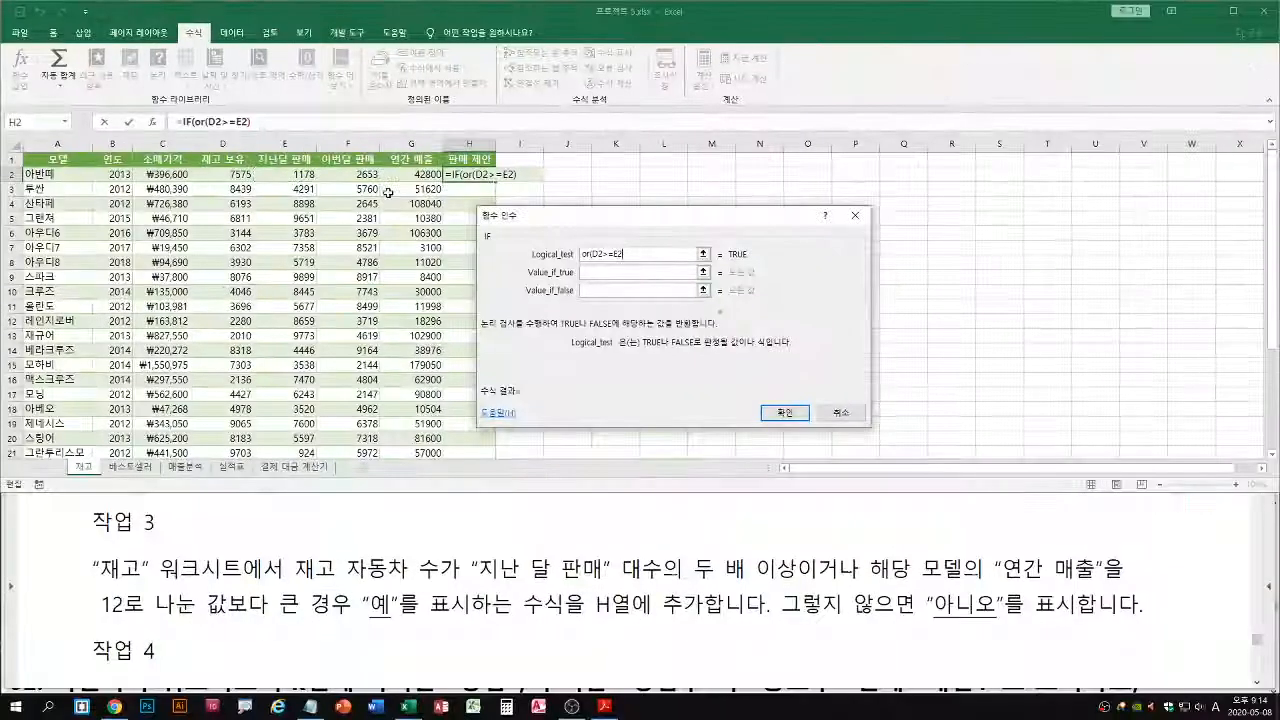
type("*2,")
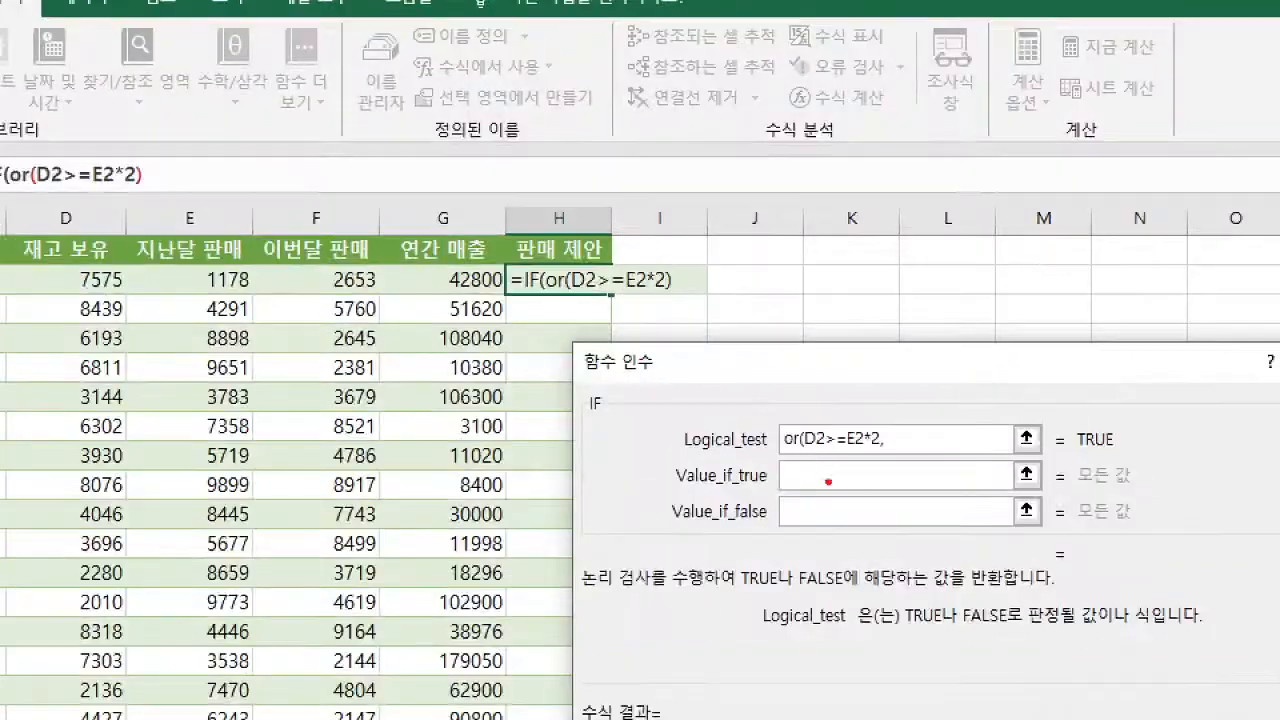
Examine task 3's second condition, comparing the stock count with the model's annual sales divided by 12, as the next OR argument
left_click_drag(884, 441, 880, 472)
key("b")
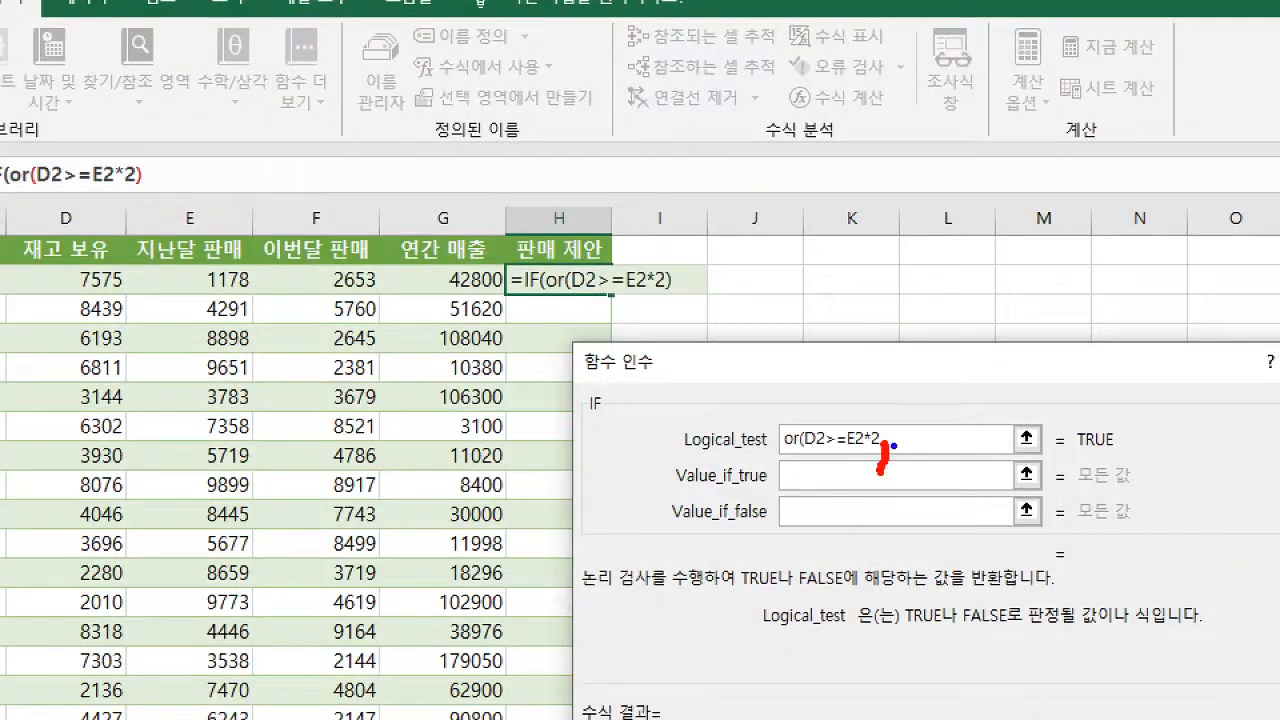
left_click_drag(897, 449, 972, 448)
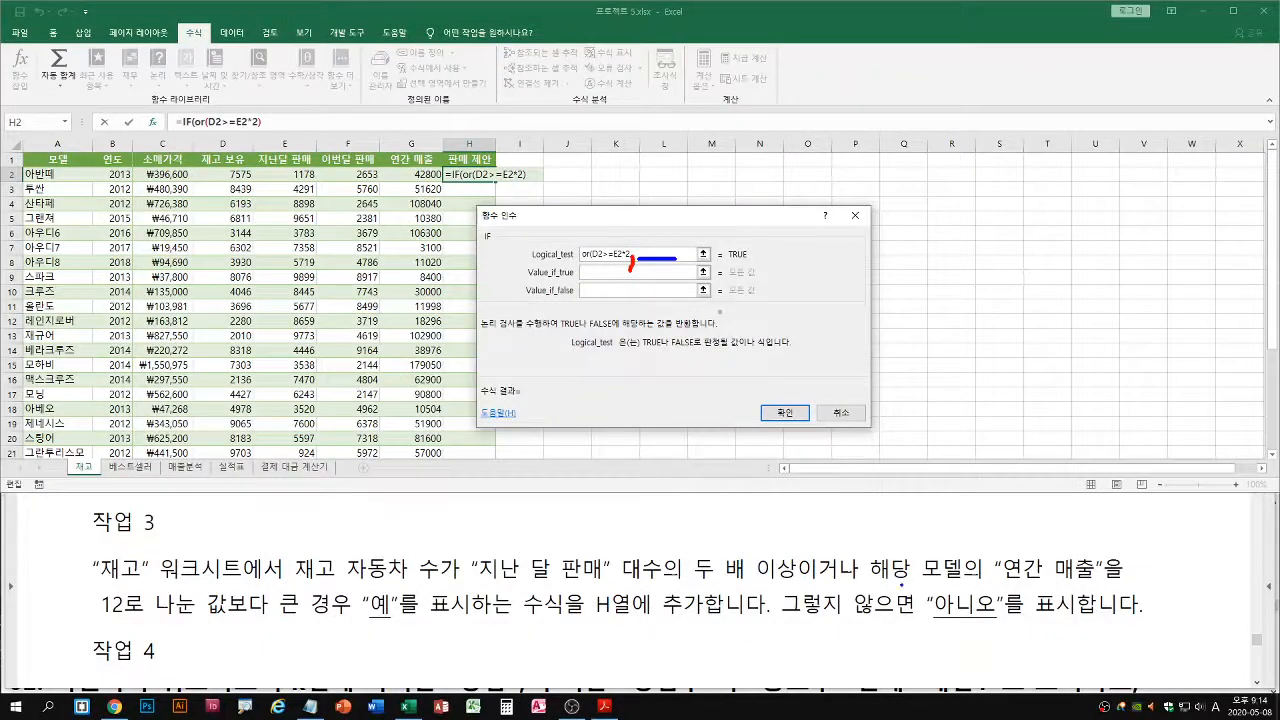
left_click_drag(872, 587, 1122, 588)
left_click_drag(101, 621, 347, 620)
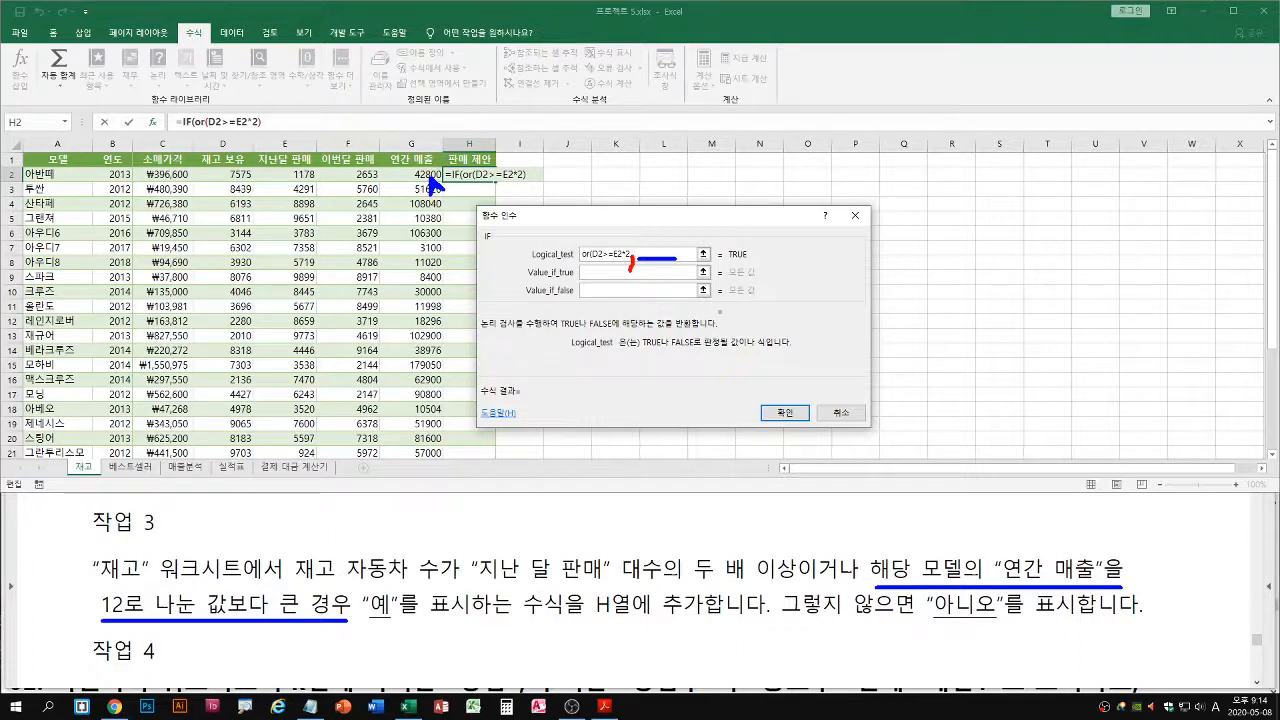
left_click_drag(297, 584, 452, 583)
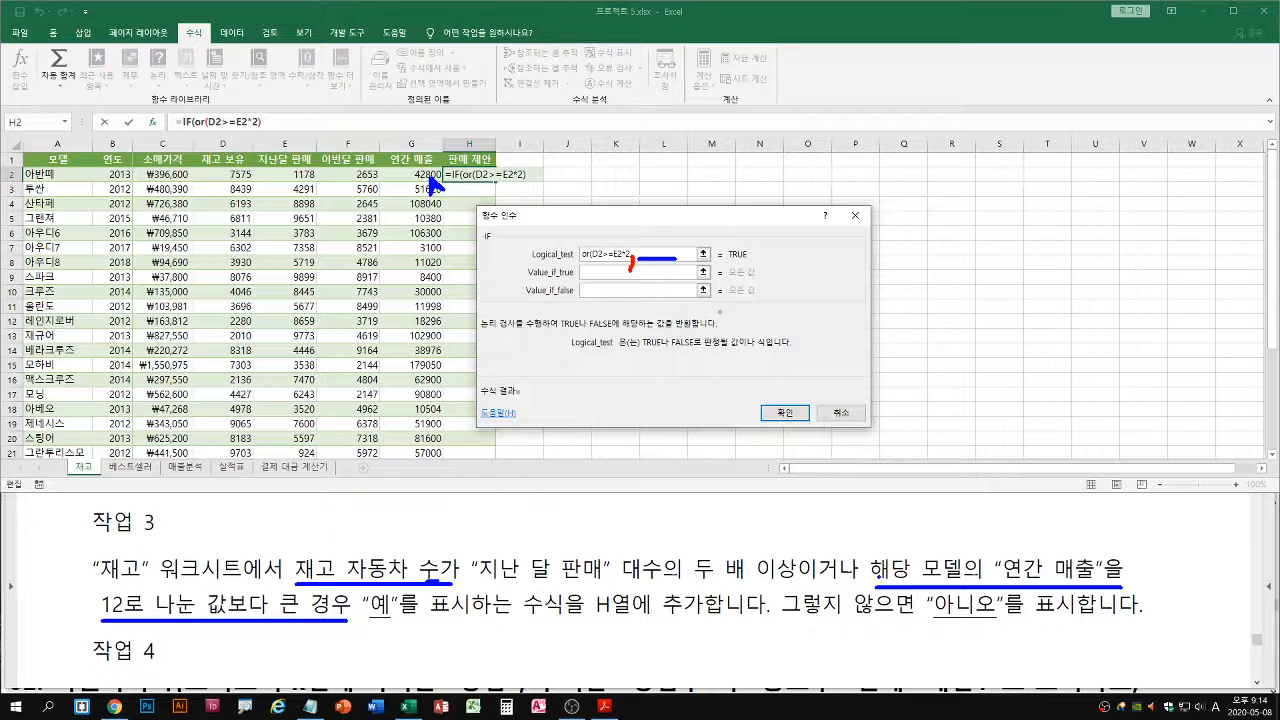
left_click_drag(875, 586, 1131, 585)
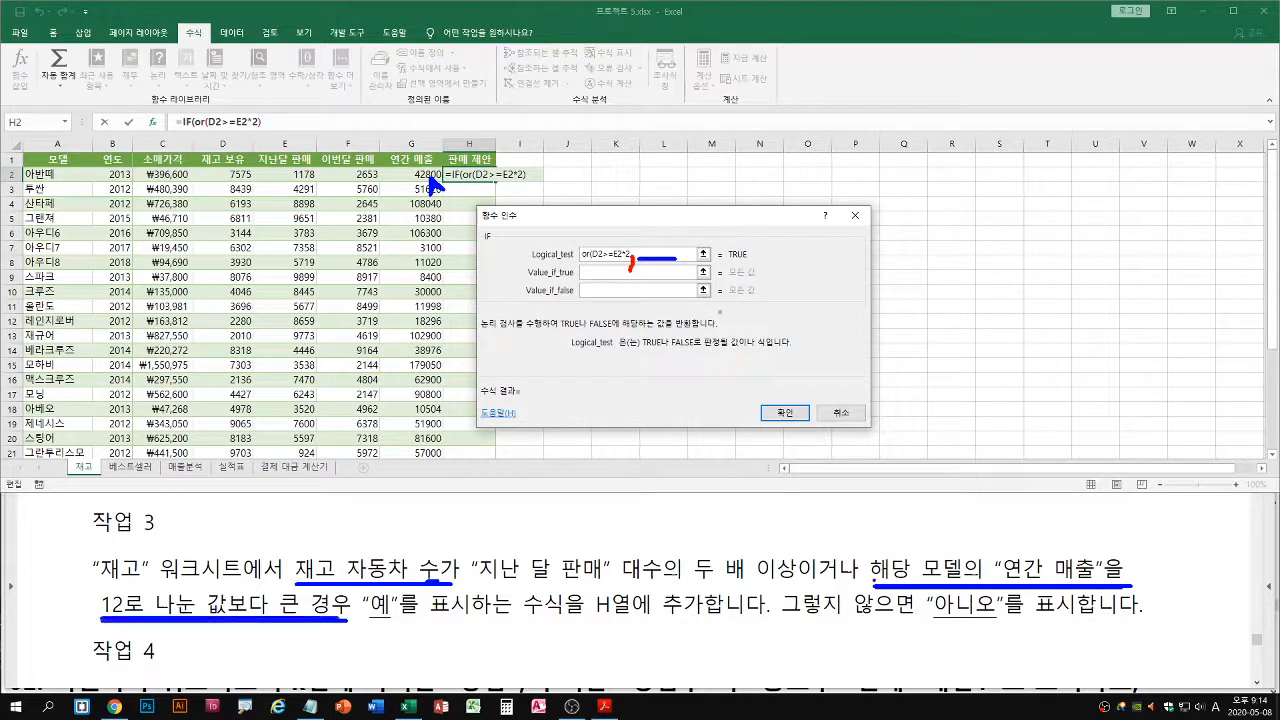
left_click_drag(874, 586, 1141, 584)
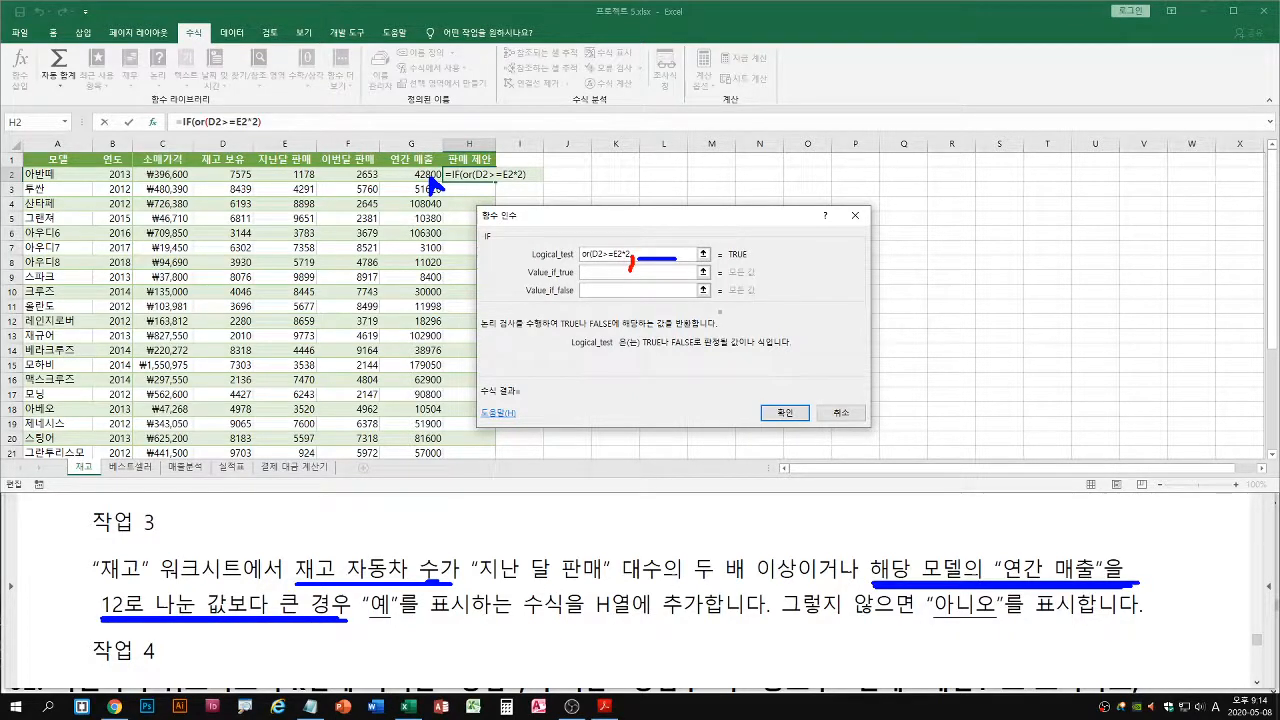
left_click_drag(102, 619, 340, 618)
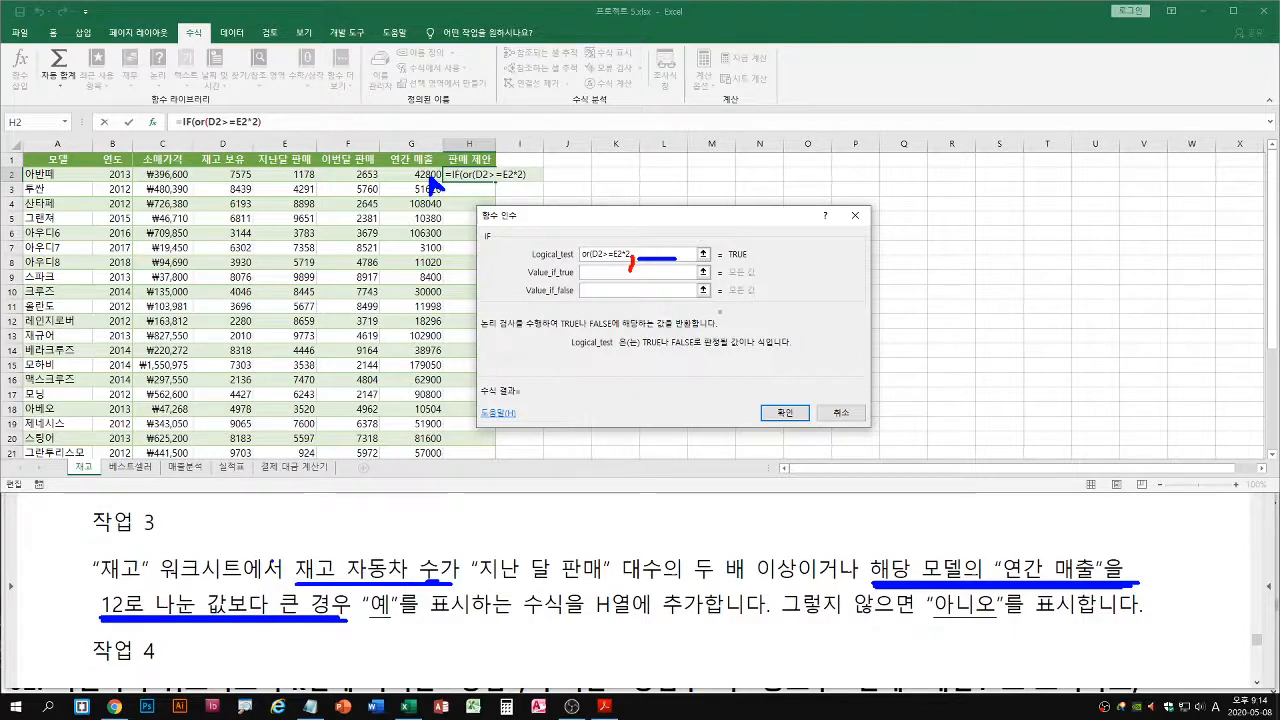
left_click_drag(468, 581, 795, 580)
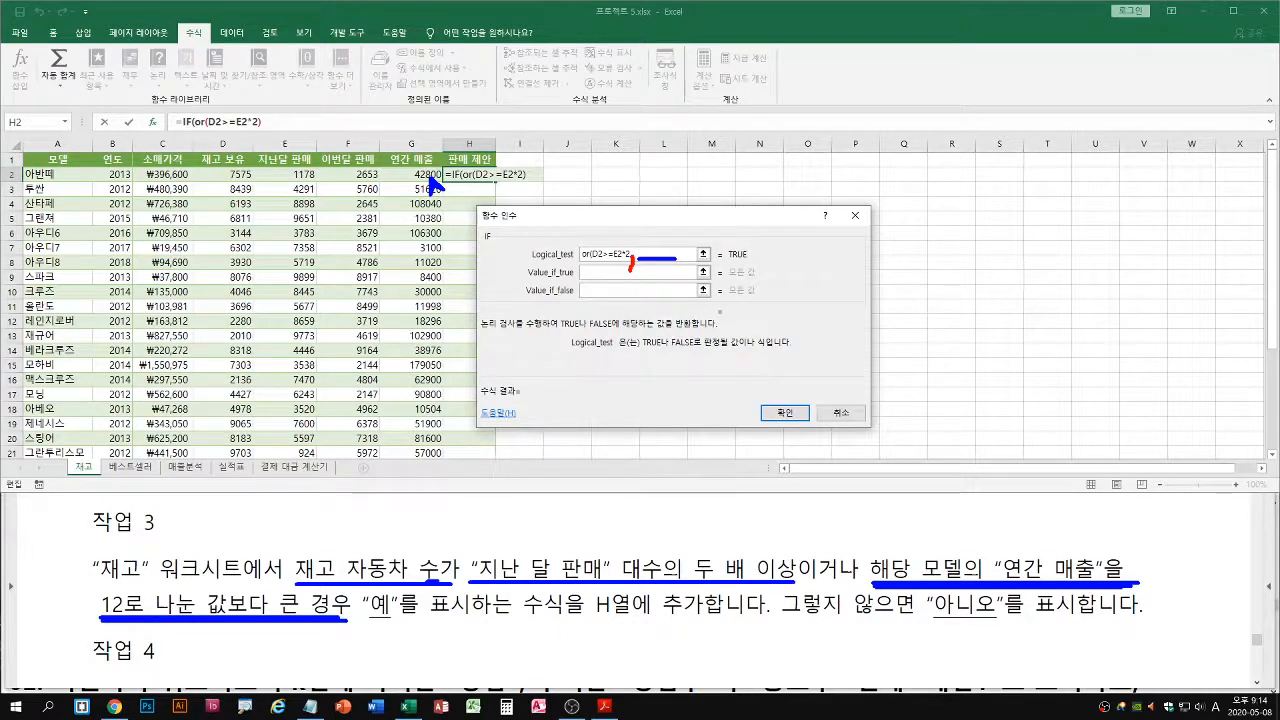
left_click_drag(294, 591, 460, 589)
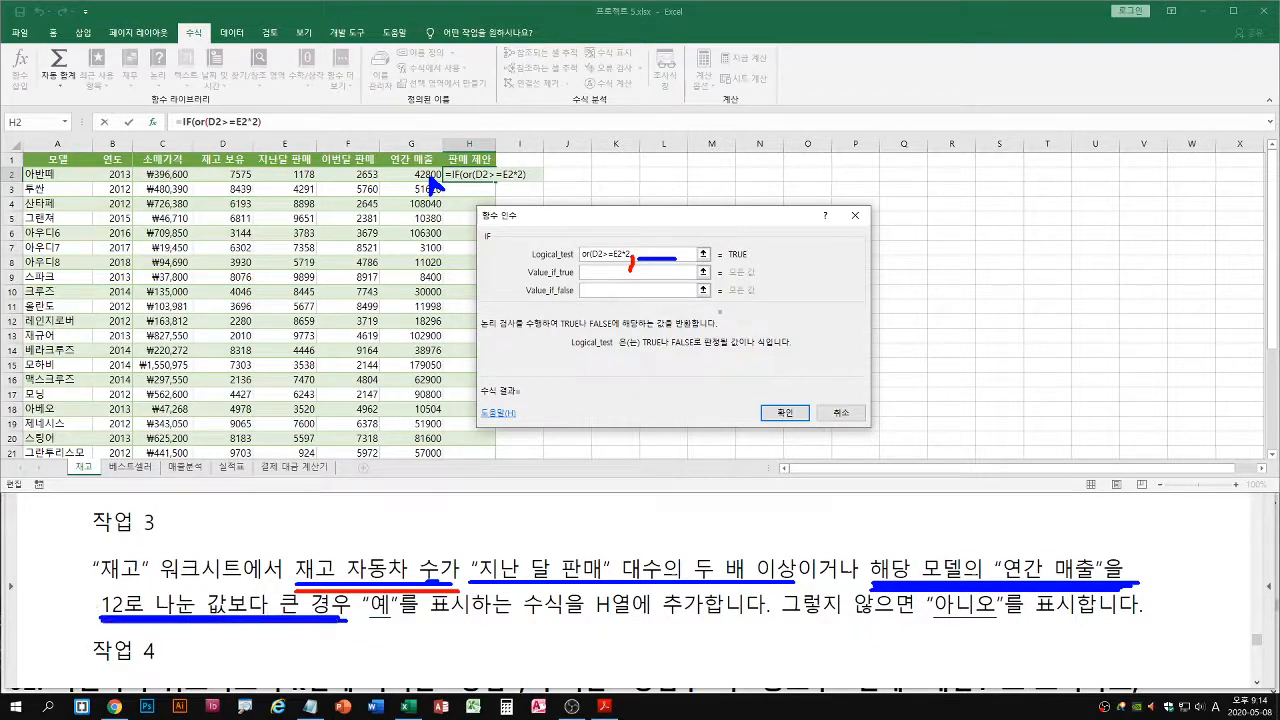
key("Escape")
Add D2>G2/12 as the second OR condition in the Logical_test argument and close the OR function's bracket
left_click(650, 256)
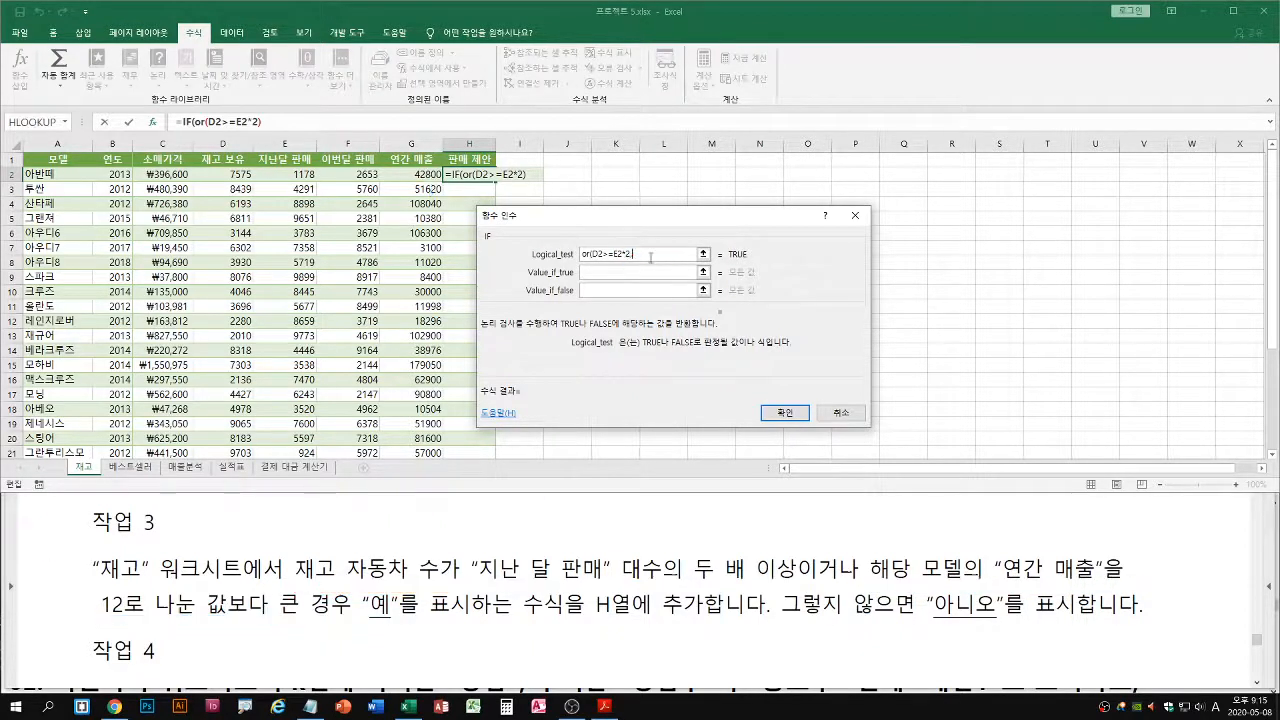
type(",")
left_click(222, 174)
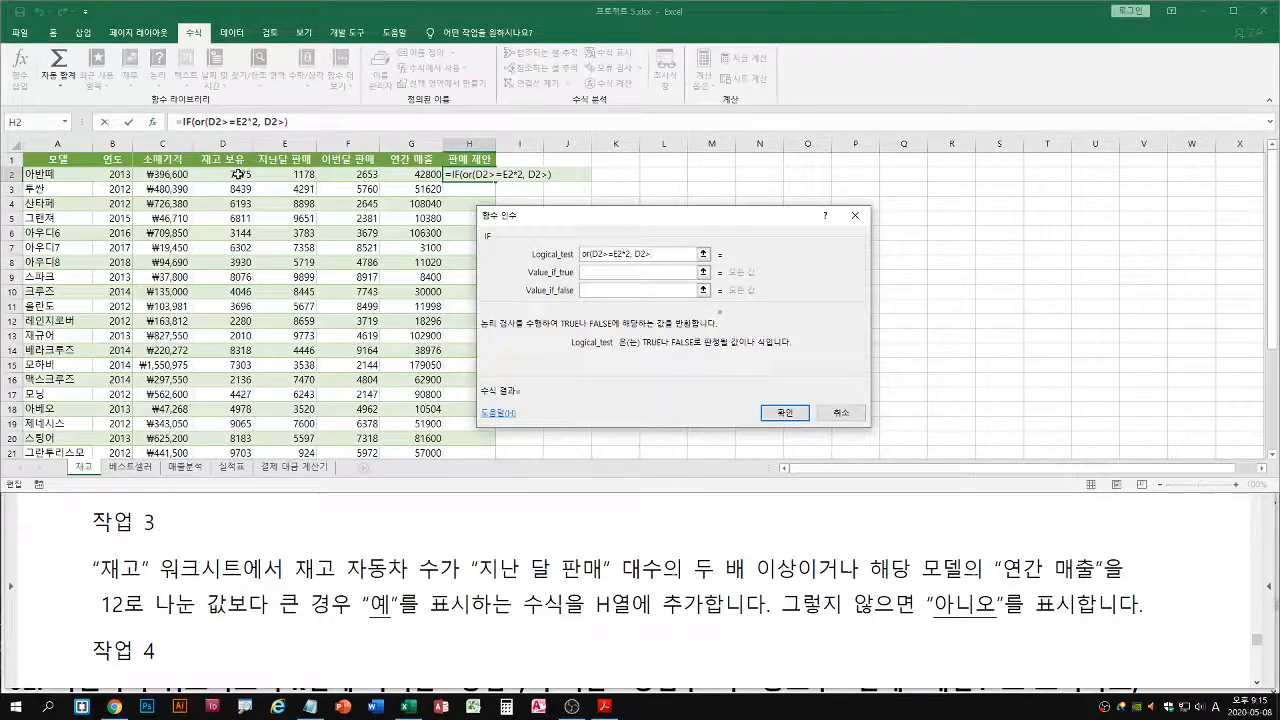
type(">")
left_click(418, 175)
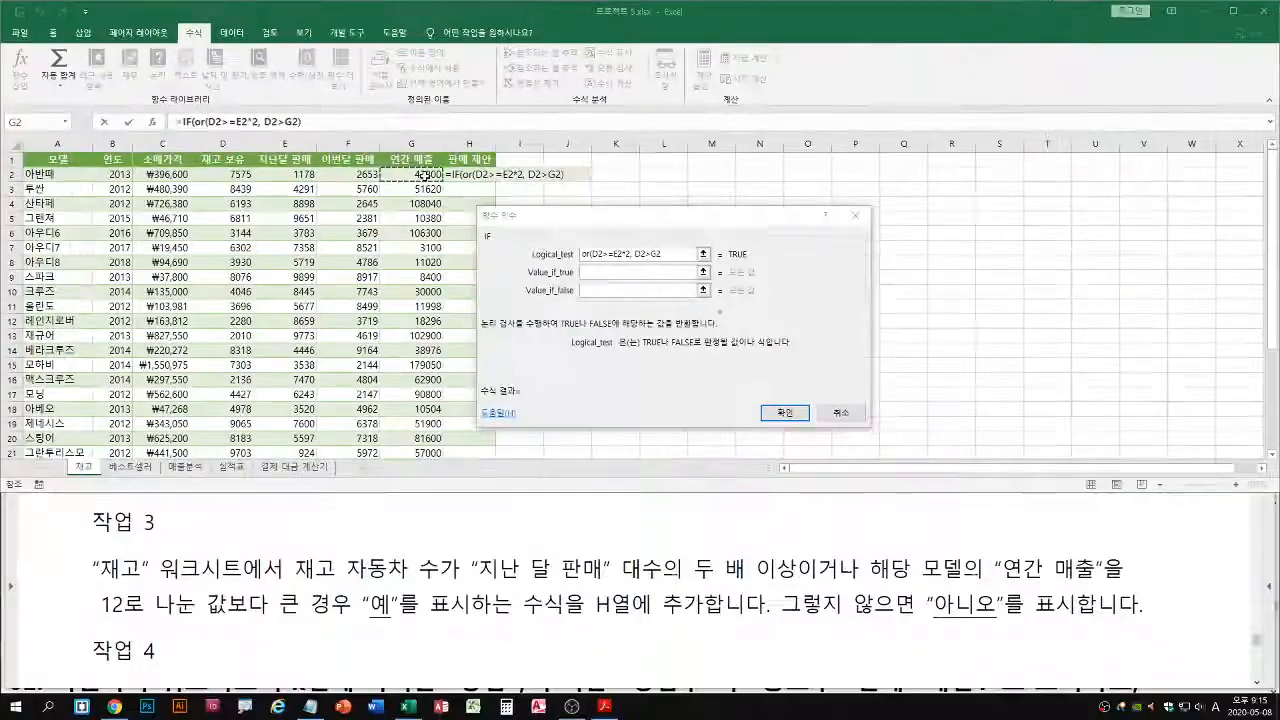
type("/12")
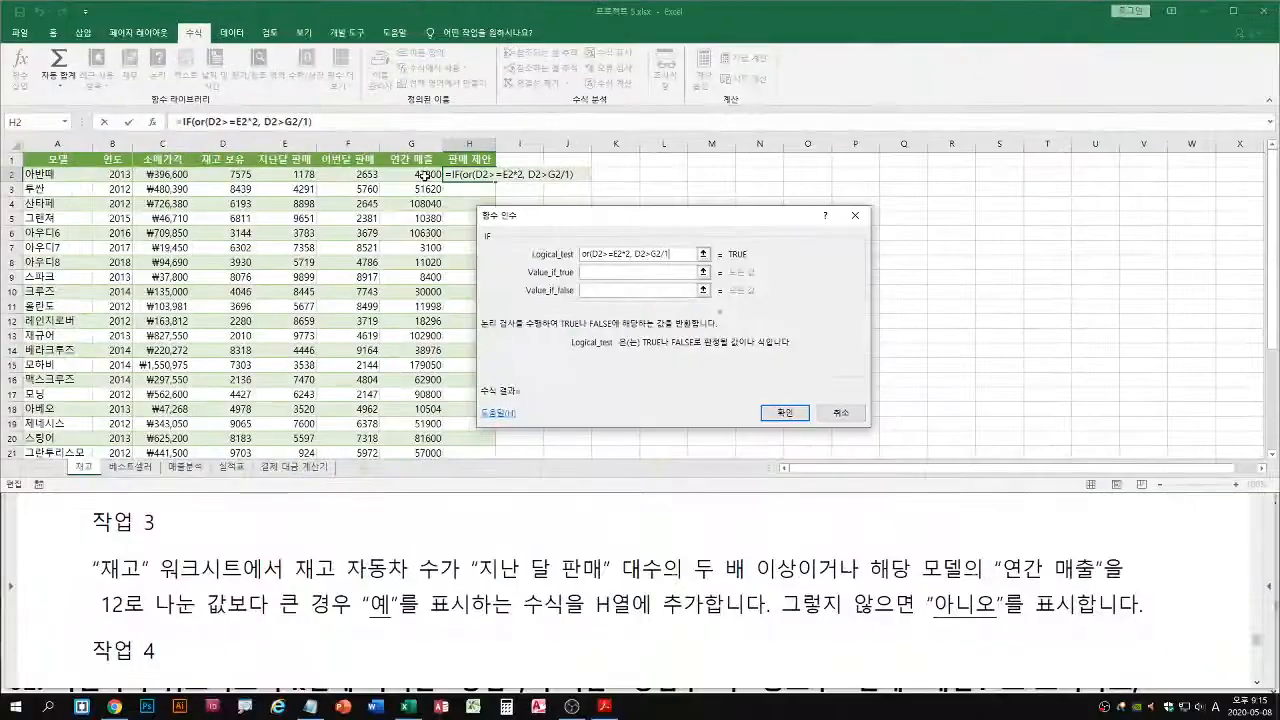
type(")")
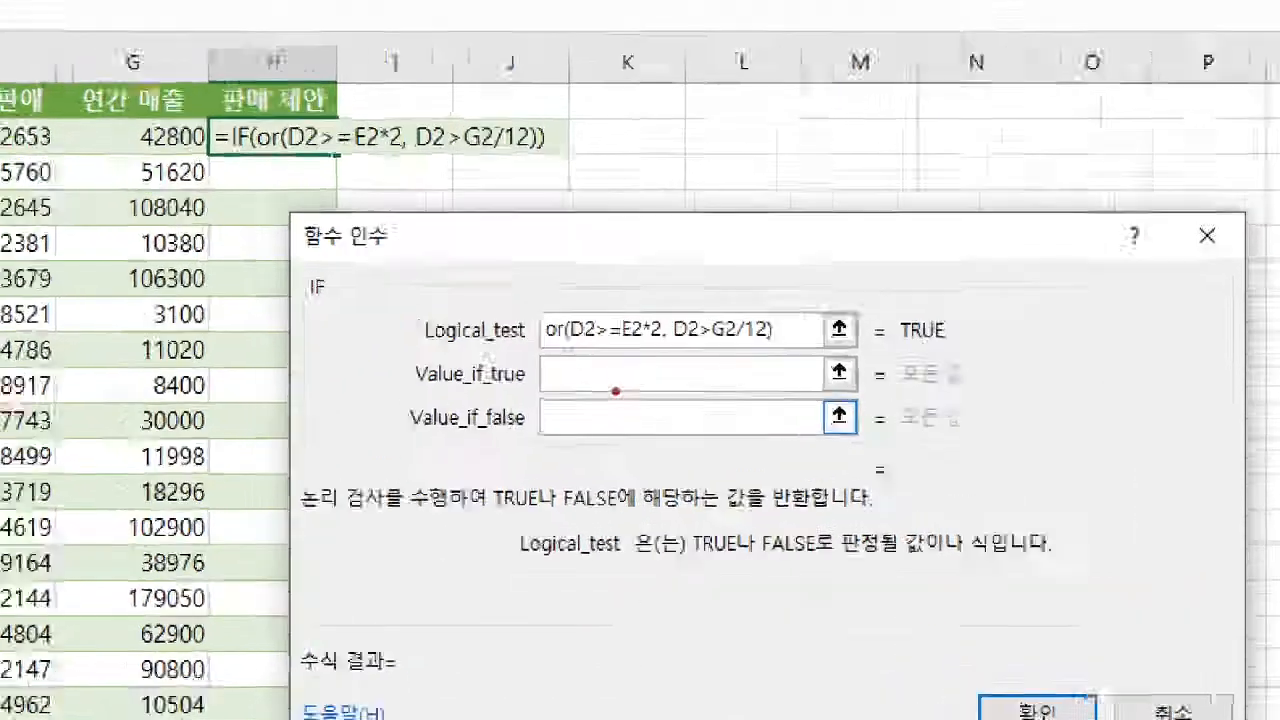
type("b")
left_click_drag(526, 337, 848, 338)
key("r")
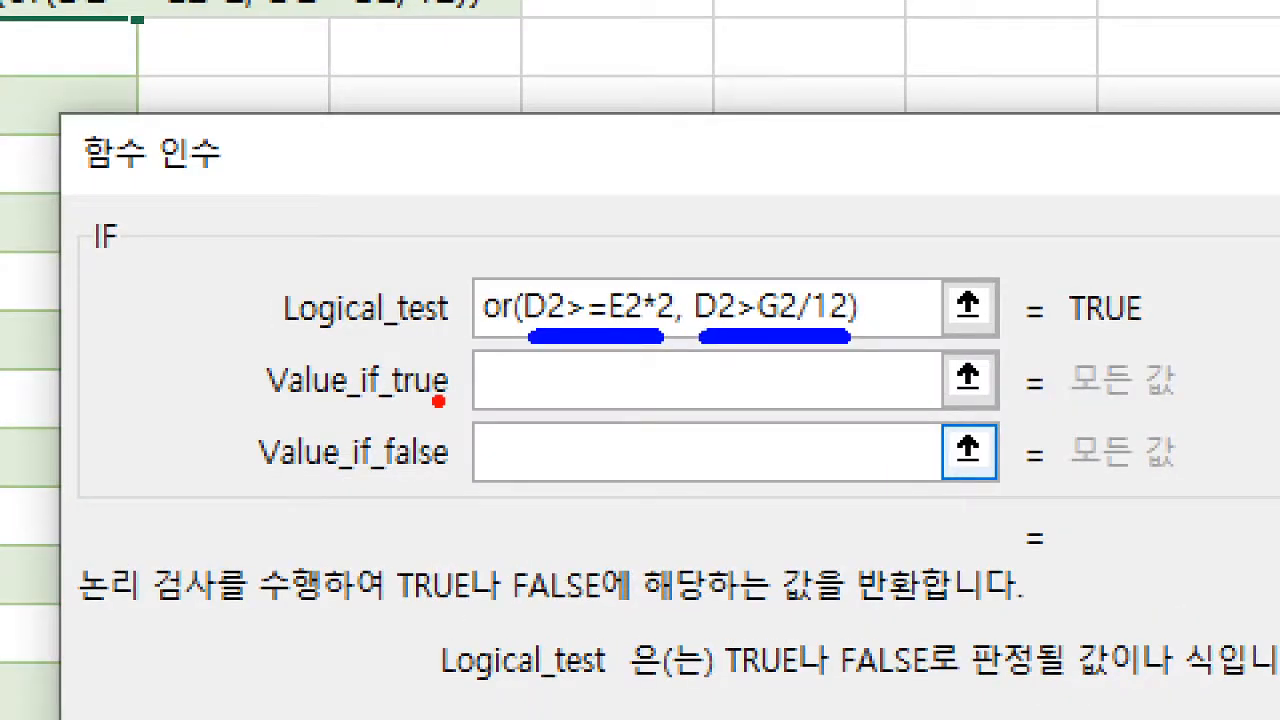
left_click_drag(510, 392, 424, 441)
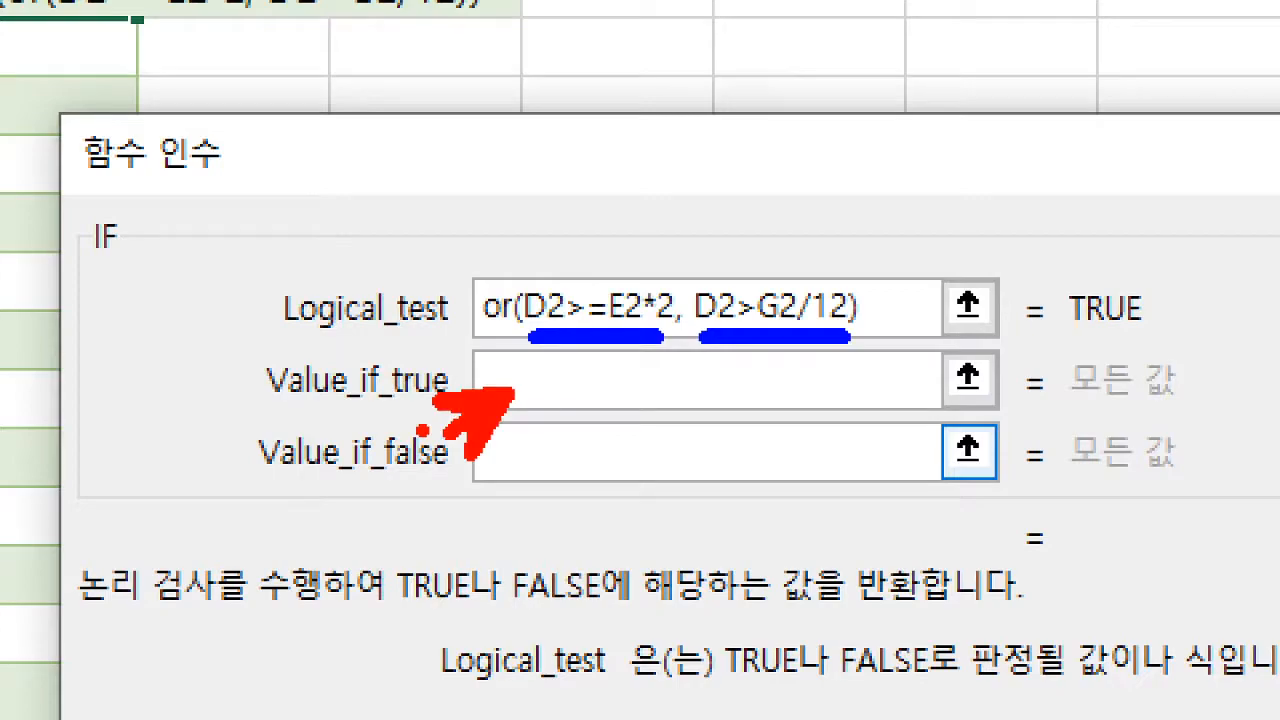
key("Escape")
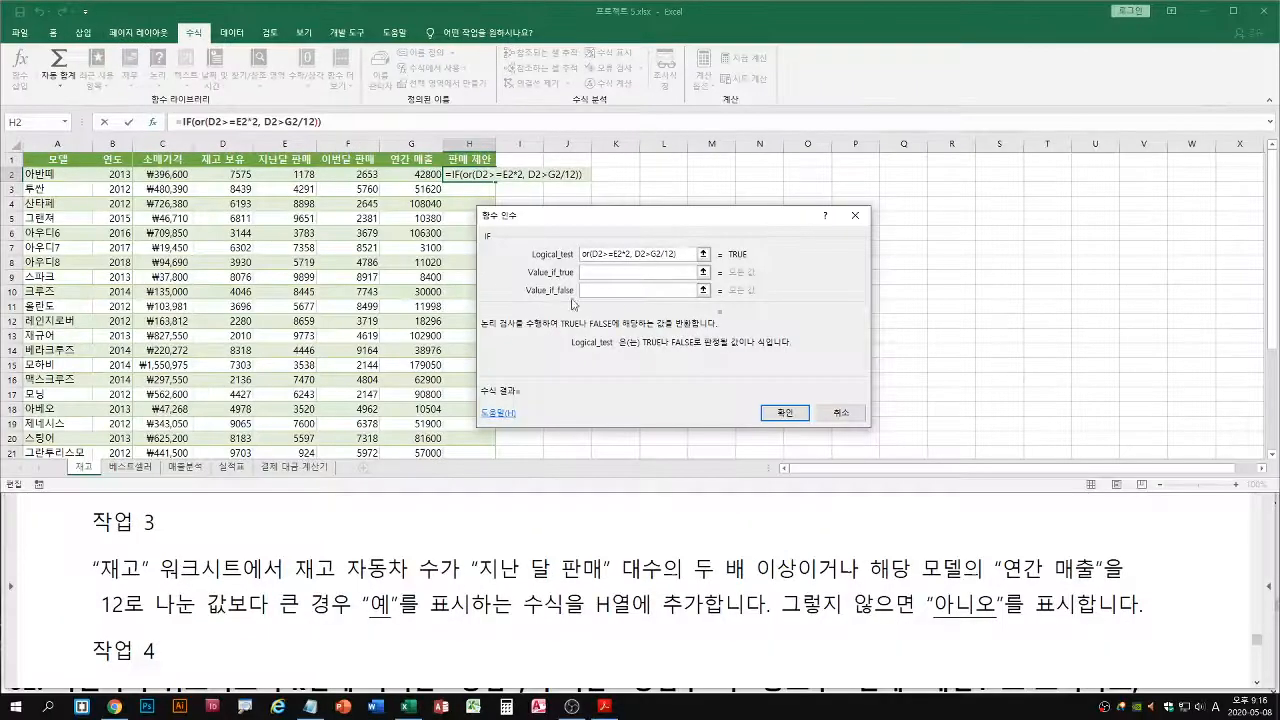
Set Value_if_true to "예" and Value_if_false to "아니오", and fill the finished IF formula from H2 down column H
left_click(609, 272)
type("예")
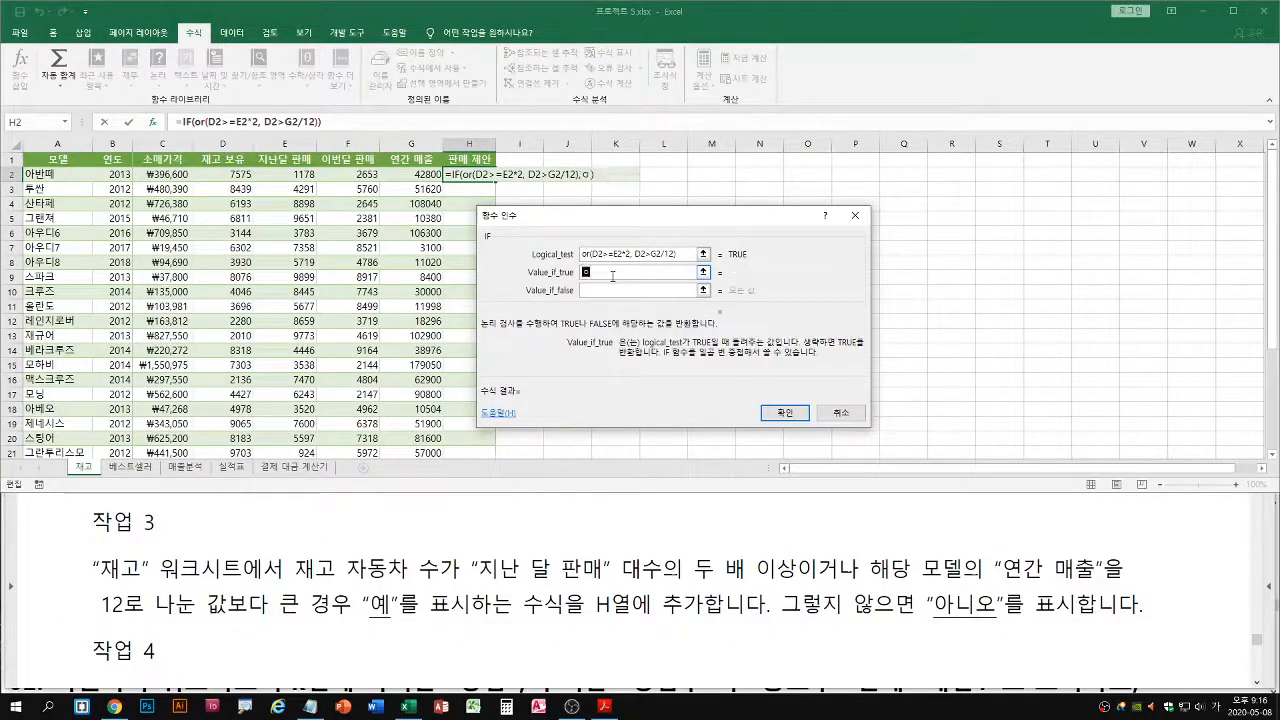
key("Tab")
type("아니오")
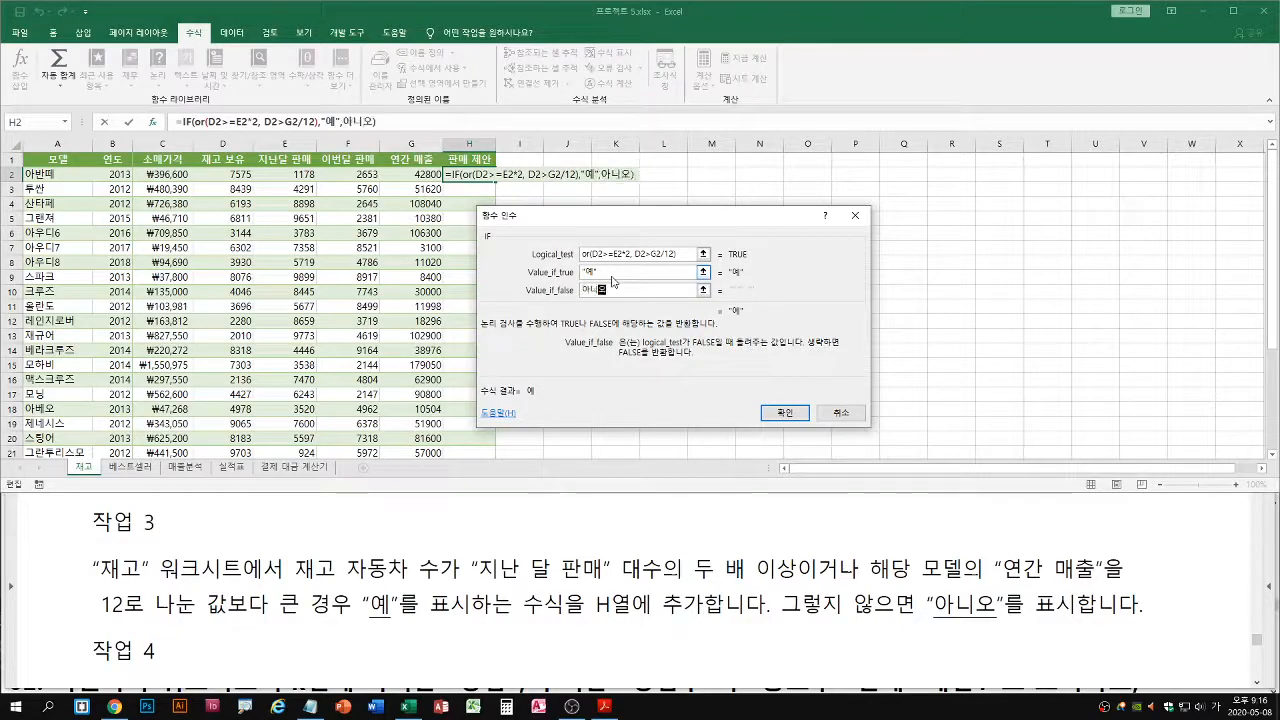
left_click(613, 275)
left_click(682, 291)
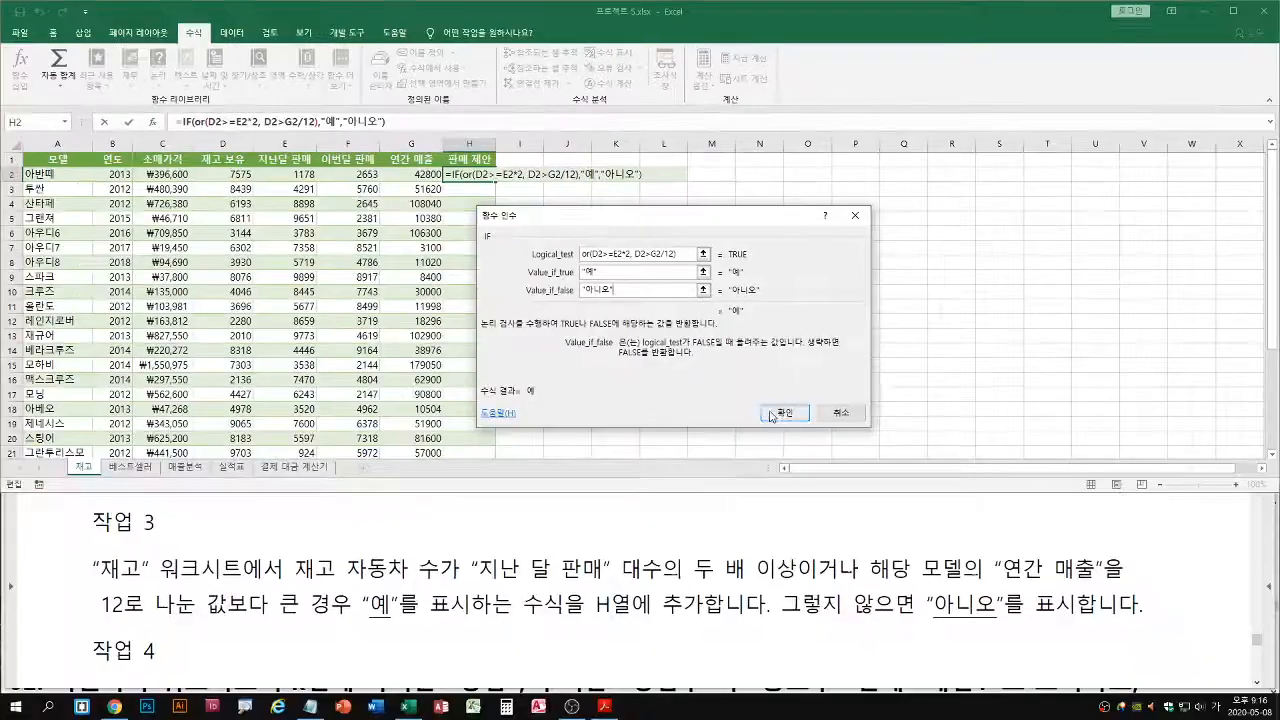
left_click(829, 536)
double_click(449, 231)
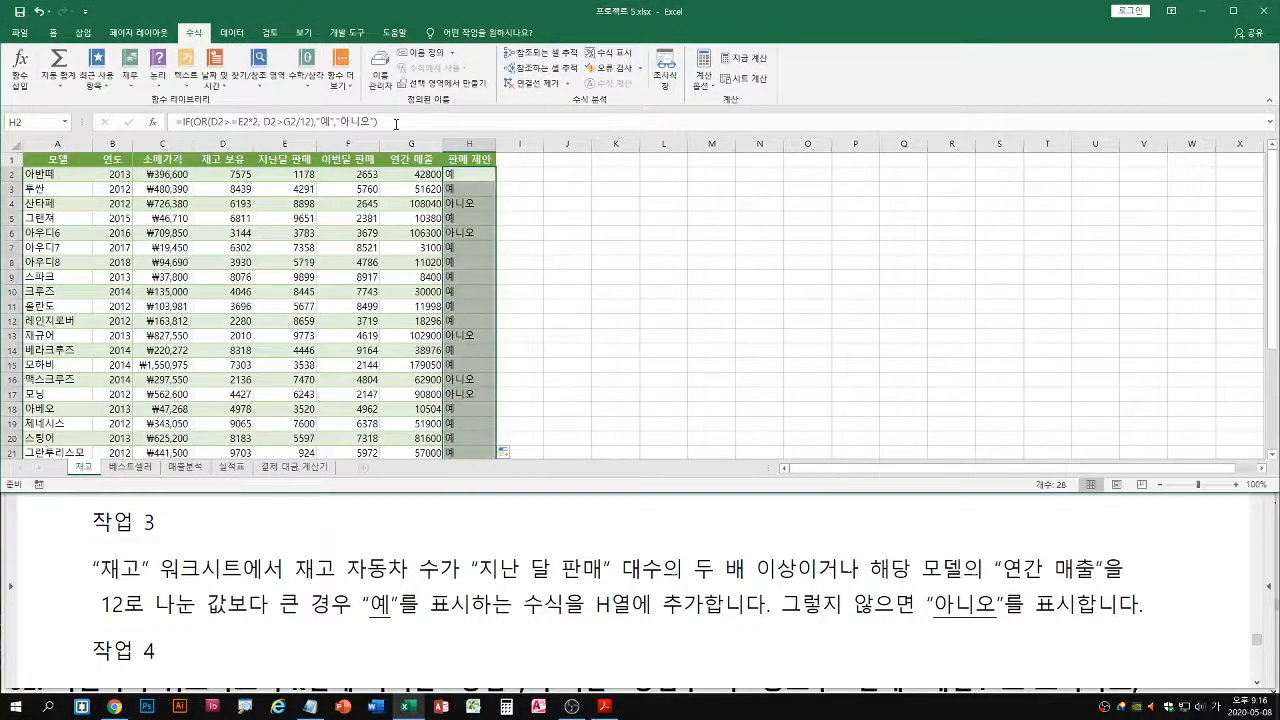
Copy the H2 formula text into the Notepad class notes on a new line above ★재무 함수, and leave cell editing in Excel
key("F2")
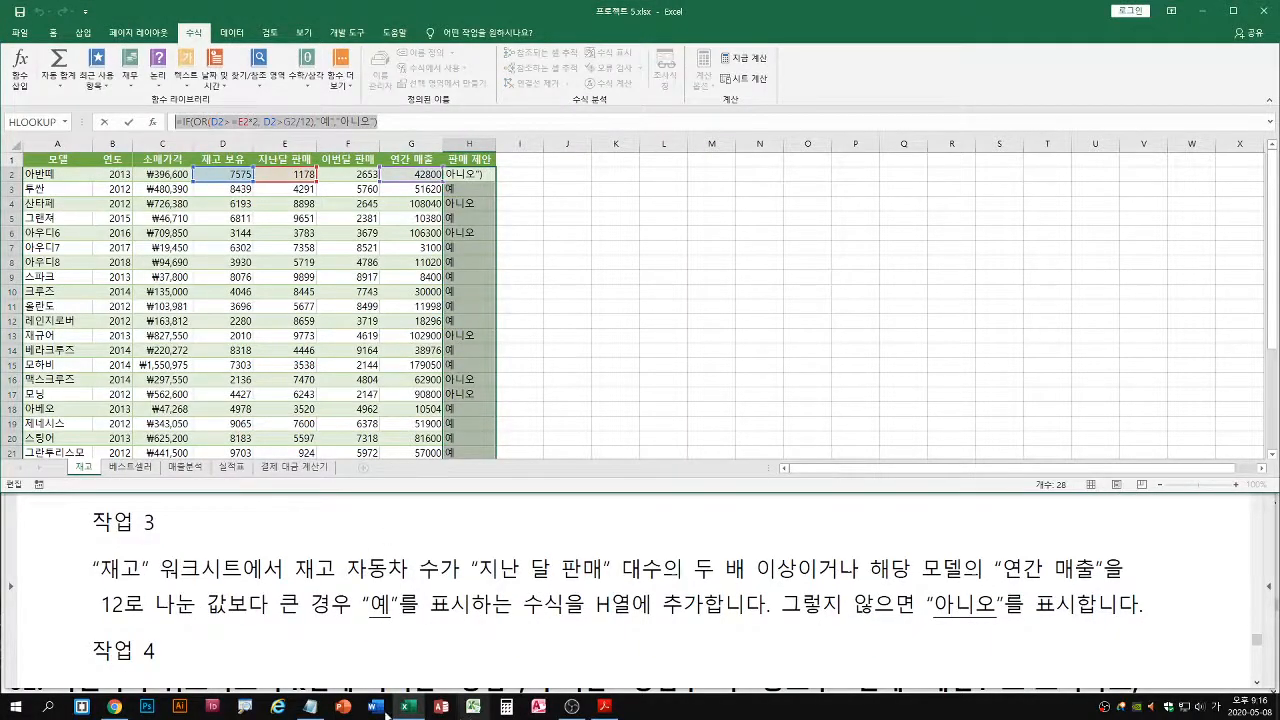
left_click(311, 706)
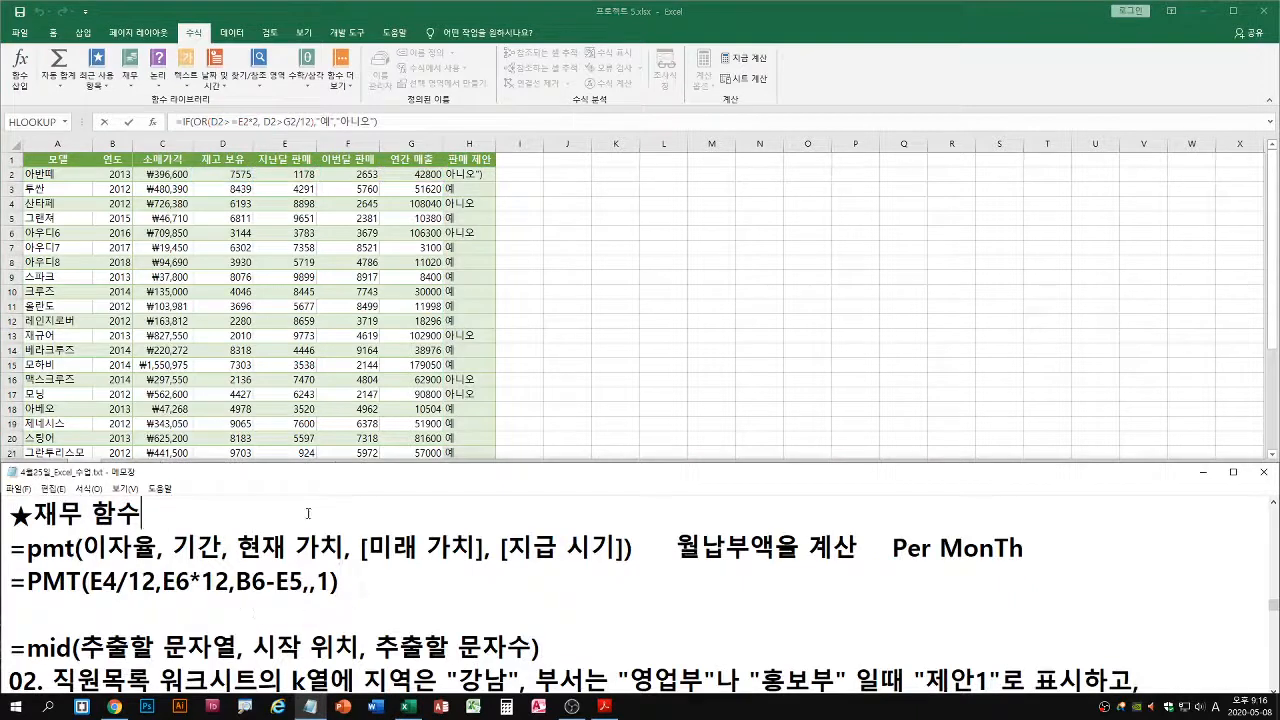
key("Home")
key("Return")
key("Up")
key("ctrl+v")
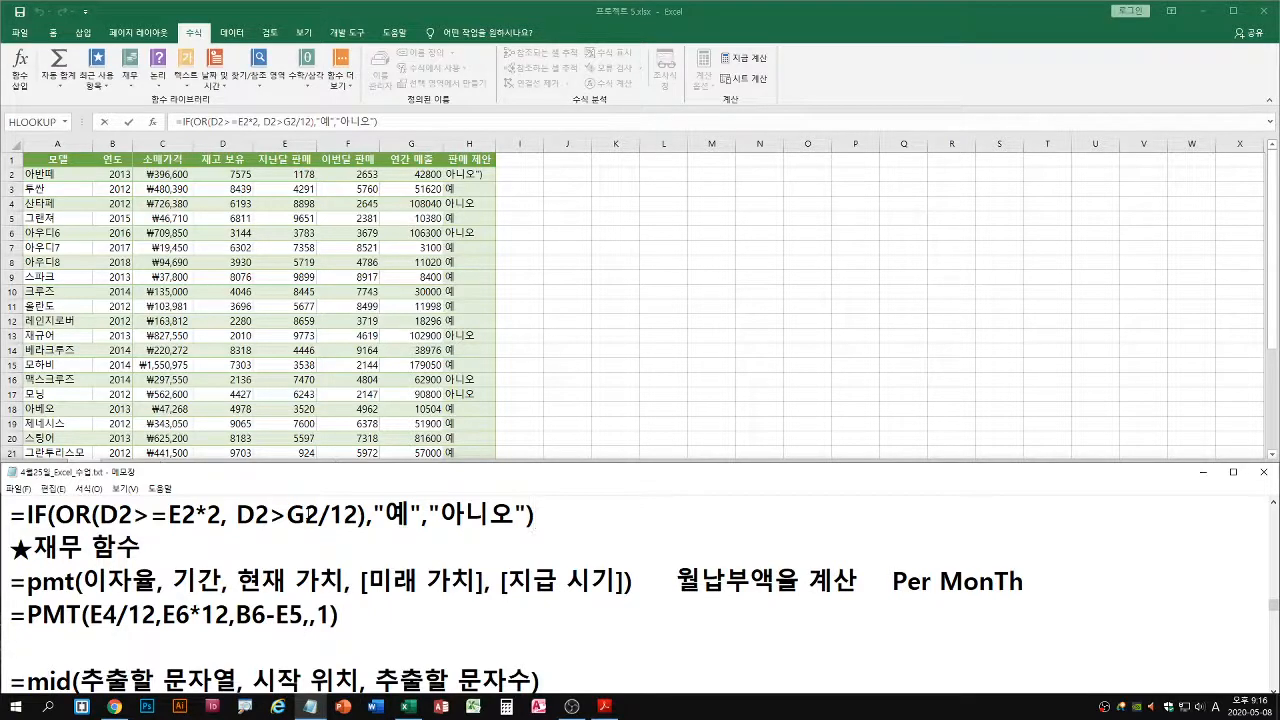
left_click(457, 224)
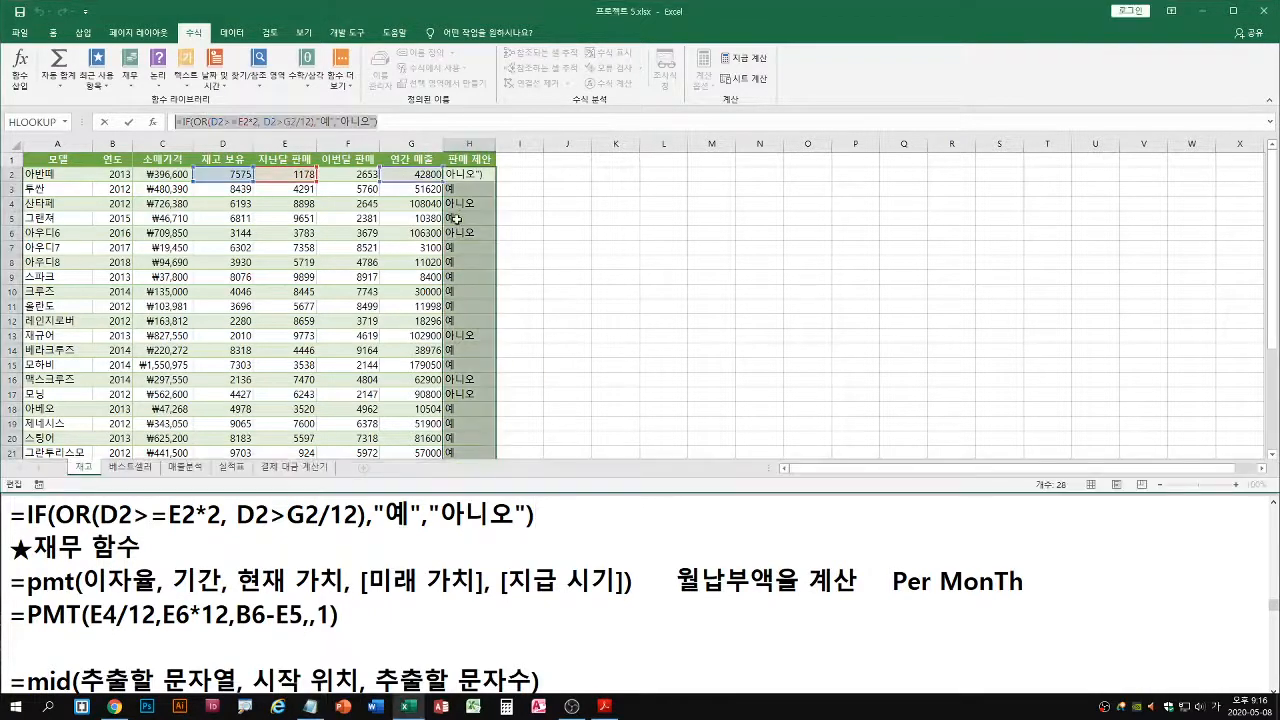
key("Escape")
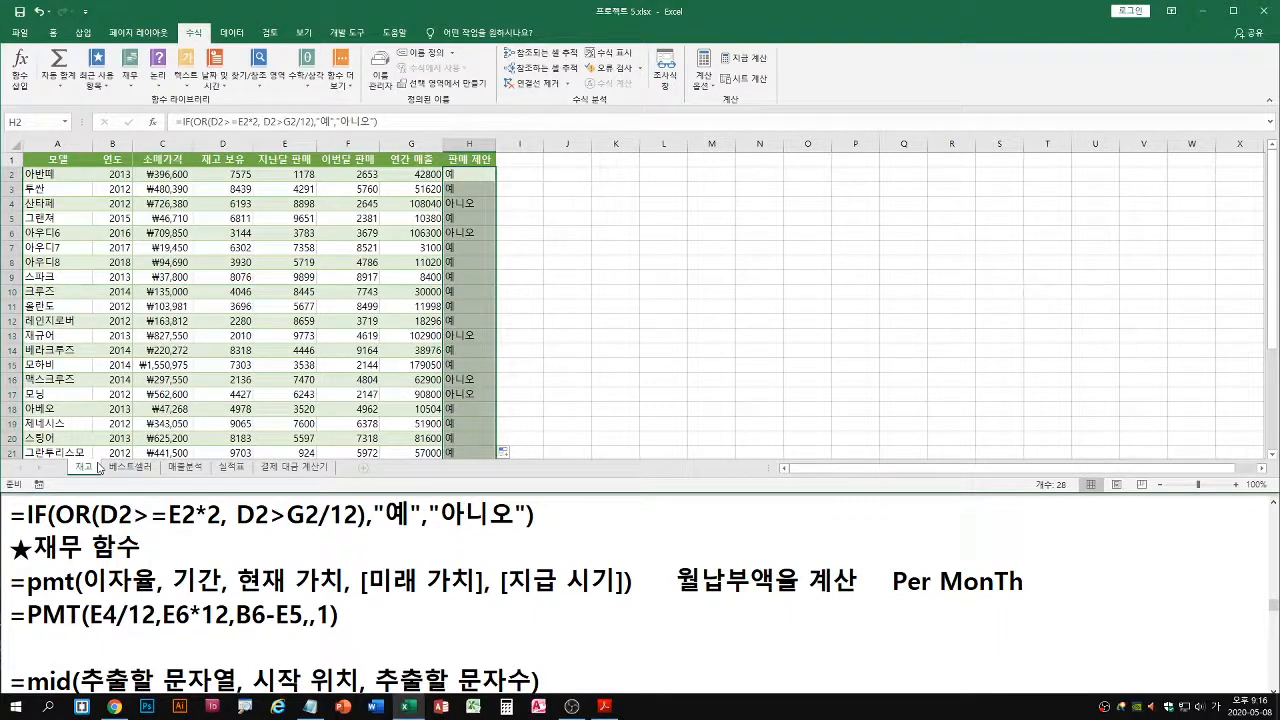
Review the model names in column A of the 재고 sheet, from A2 downward, as the sheet's data records
left_click_drag(50, 176, 64, 453)
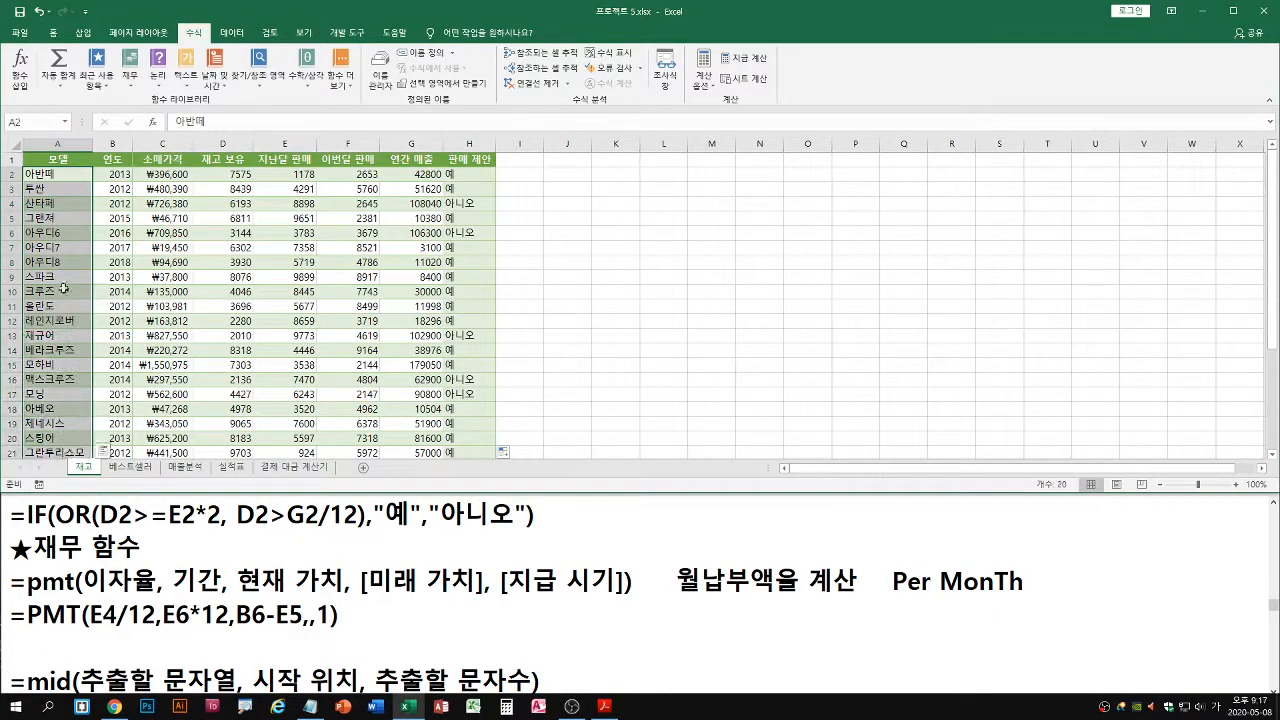
key("ctrl+2")
left_click_drag(22, 162, 93, 458)
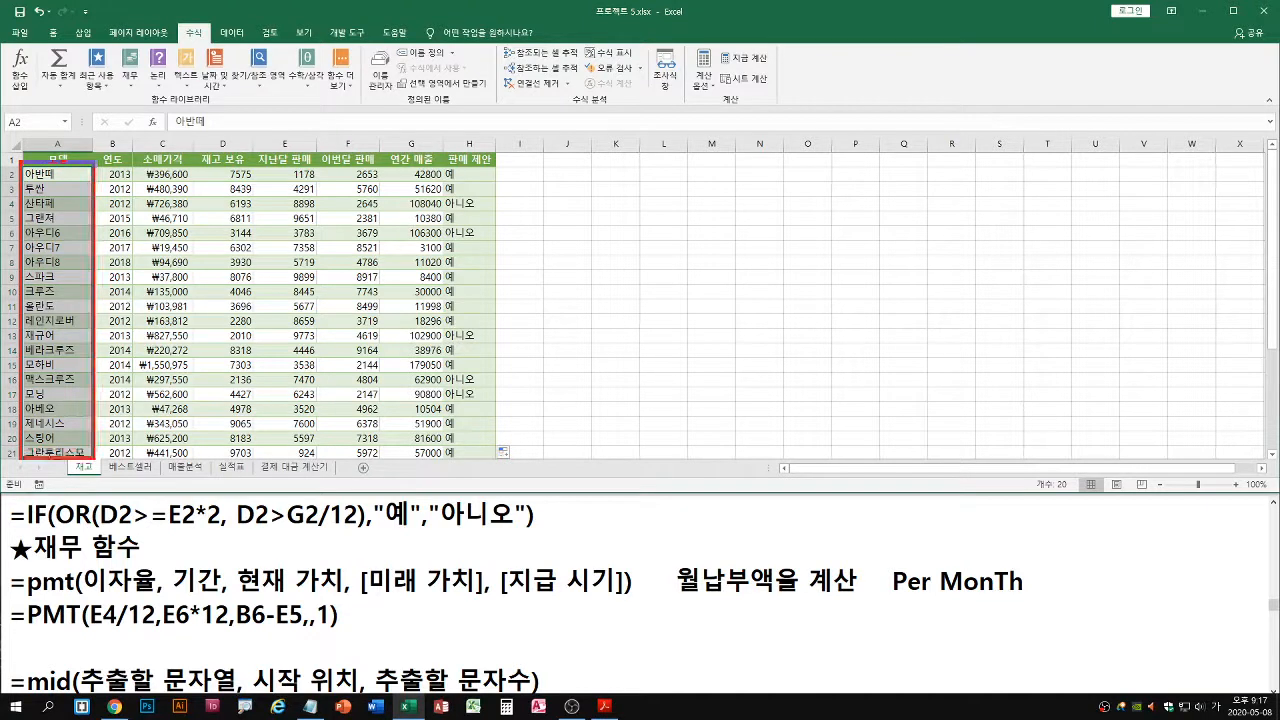
key("b")
left_click_drag(34, 192, 22, 198)
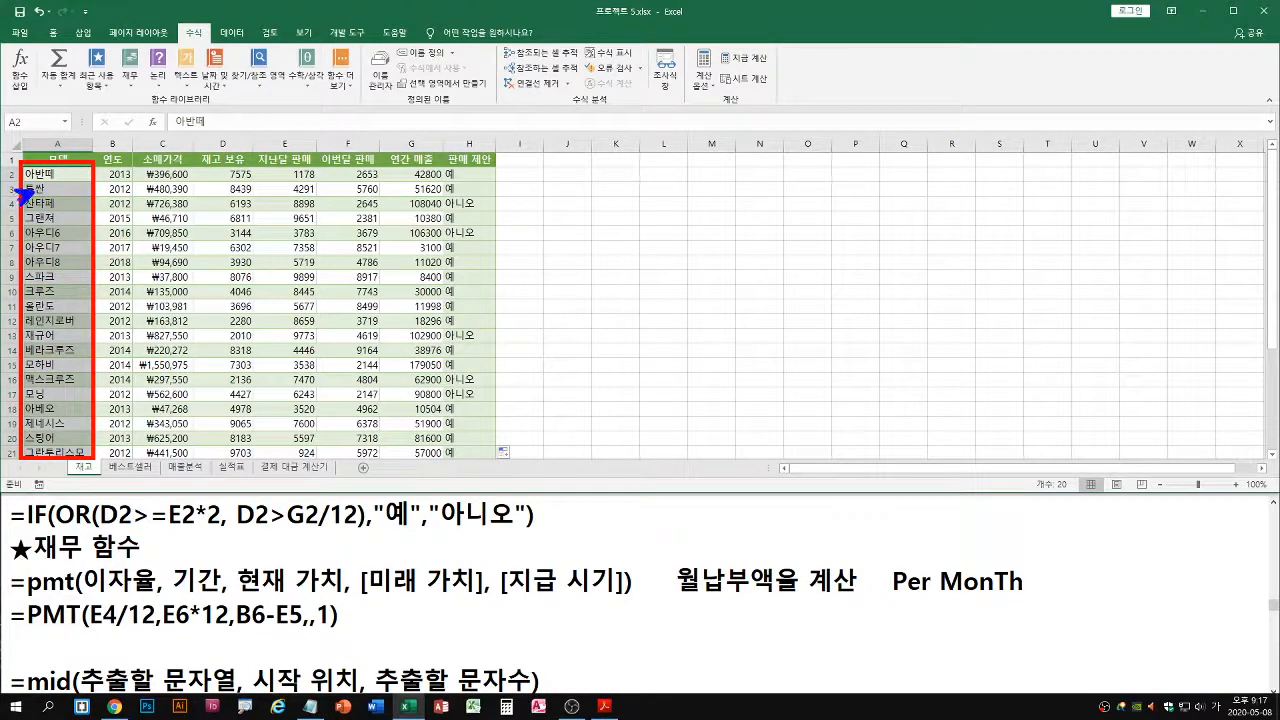
left_click_drag(45, 287, 34, 294)
key("Escape")
Switch to the exam PDF in Acrobat Reader and examine task 4's 90% condition and its requirement to format all text in the data rows
left_click(604, 706)
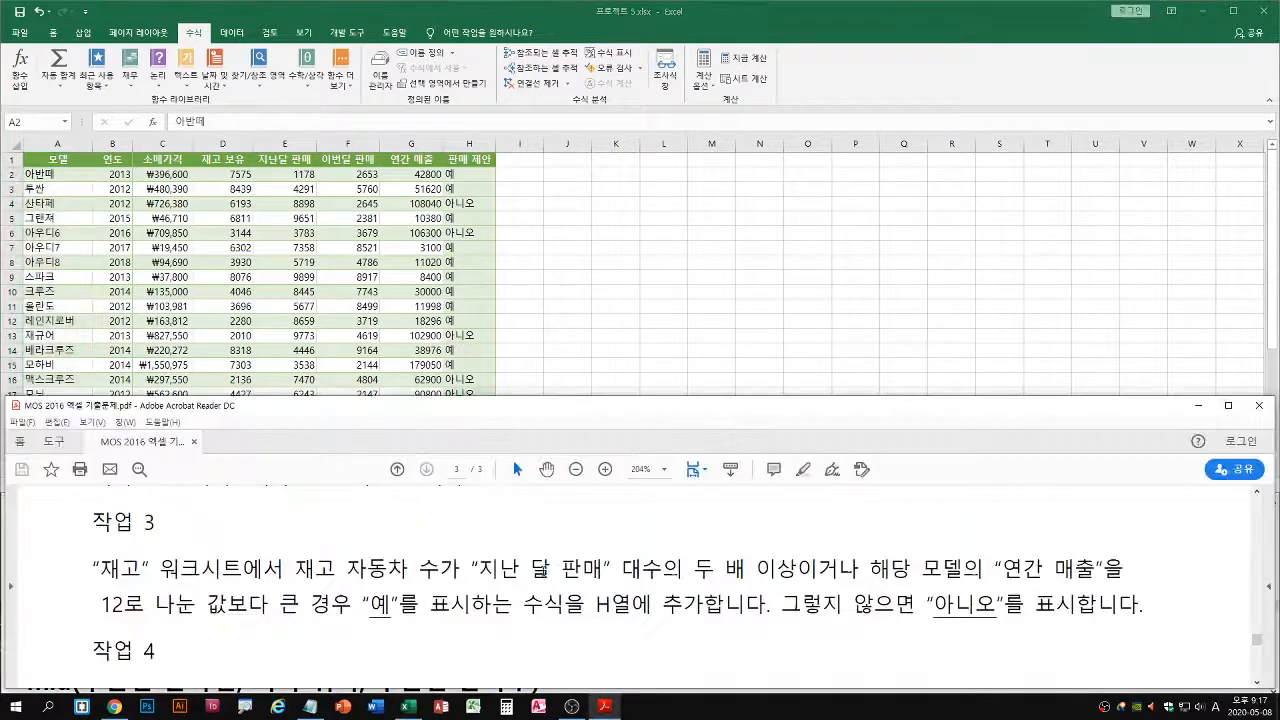
scroll(544, 572, "down", 3)
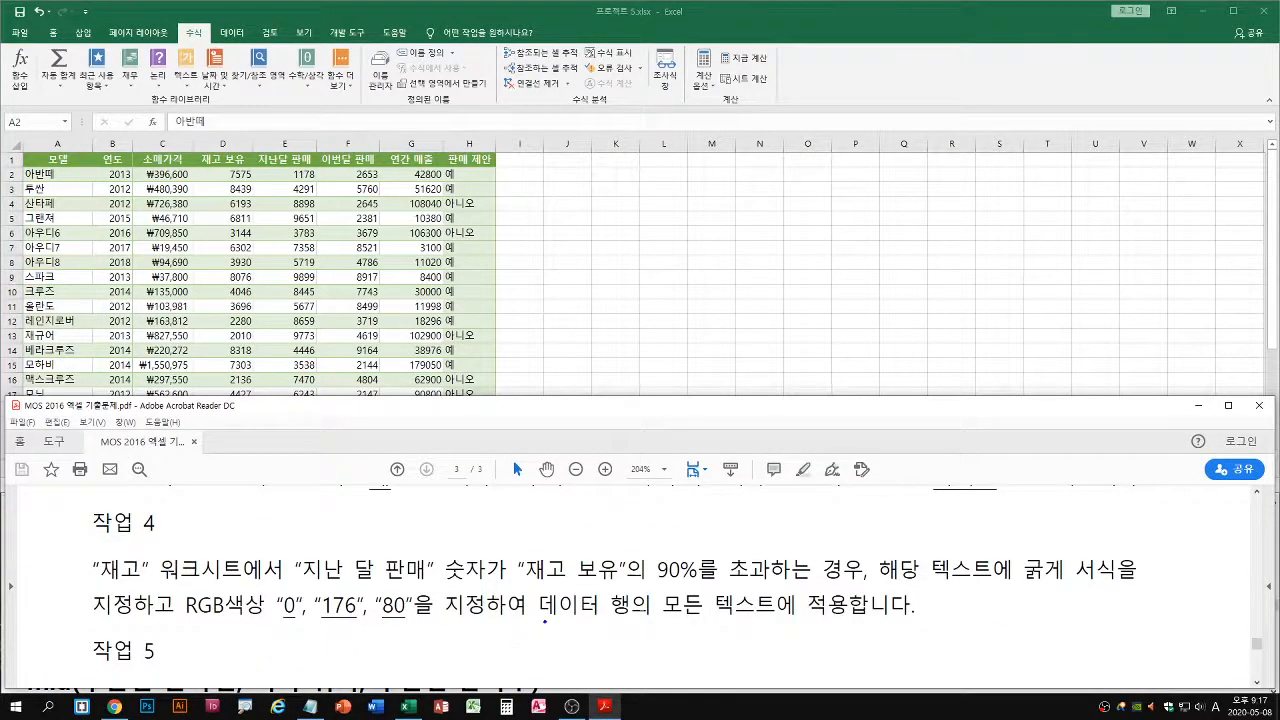
left_click_drag(537, 620, 847, 621)
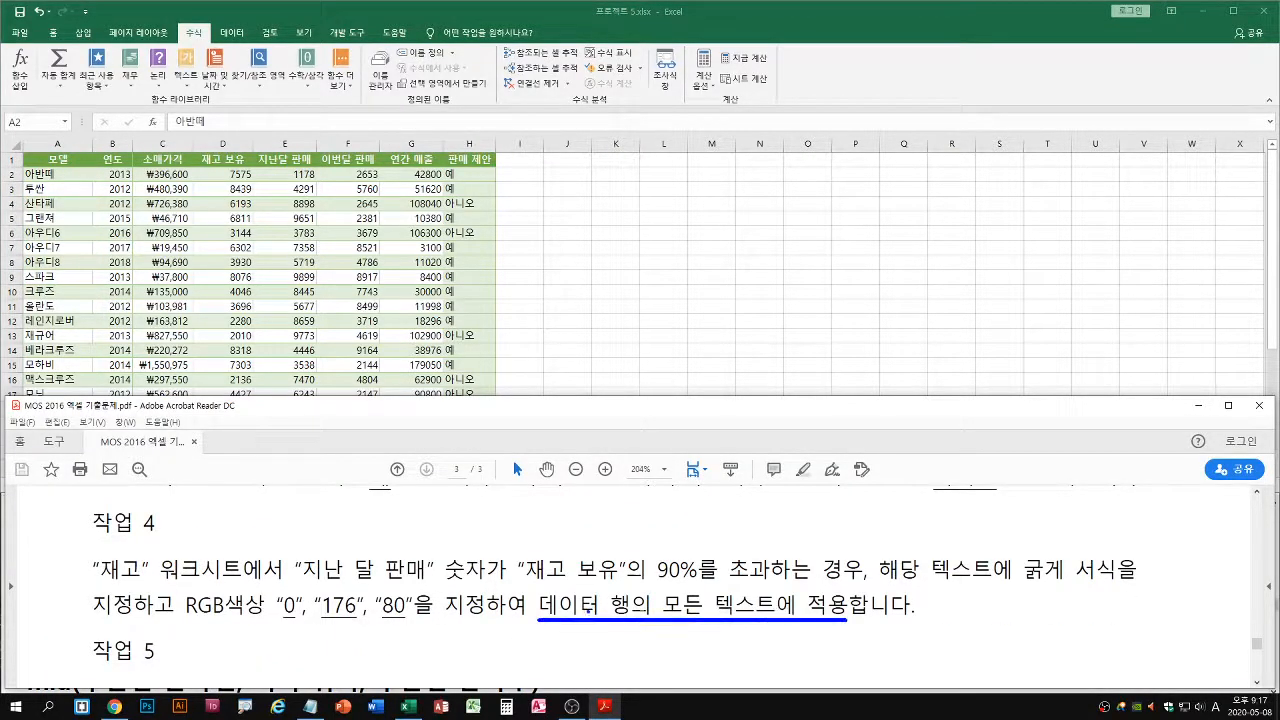
key("g")
left_click_drag(537, 621, 845, 621)
key("r")
left_click_drag(809, 620, 813, 655)
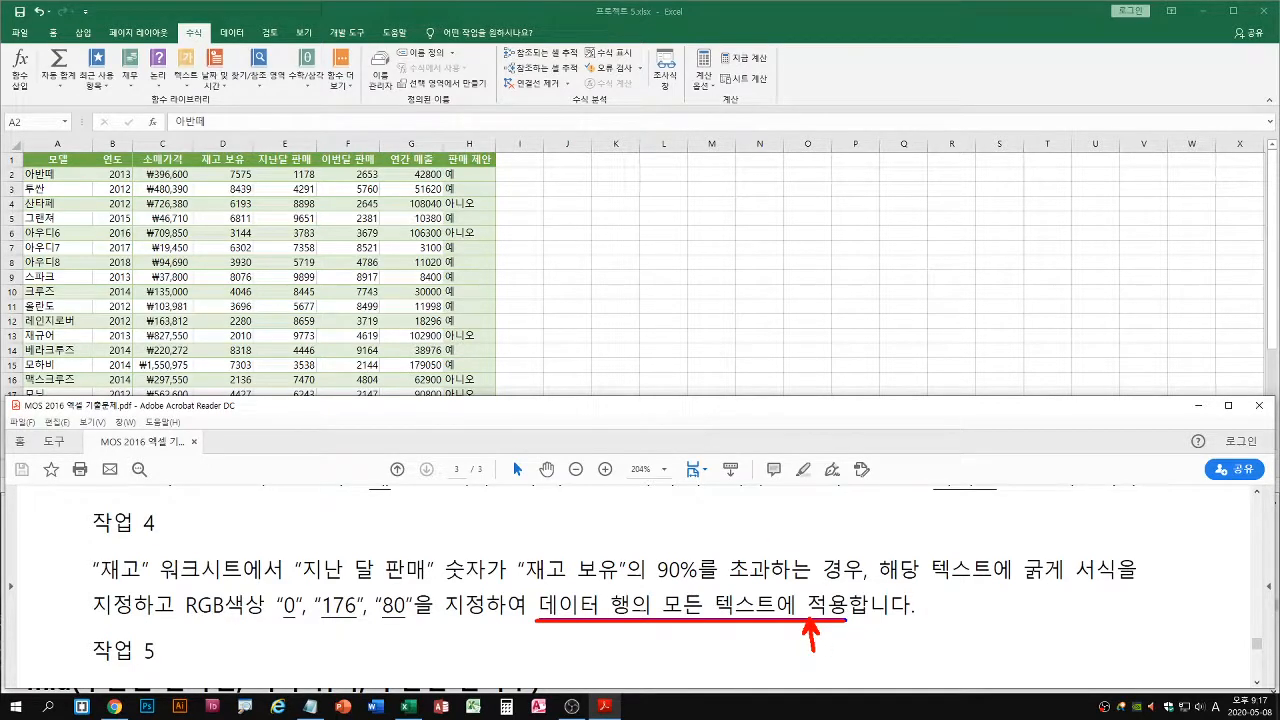
left_click_drag(302, 588, 770, 588)
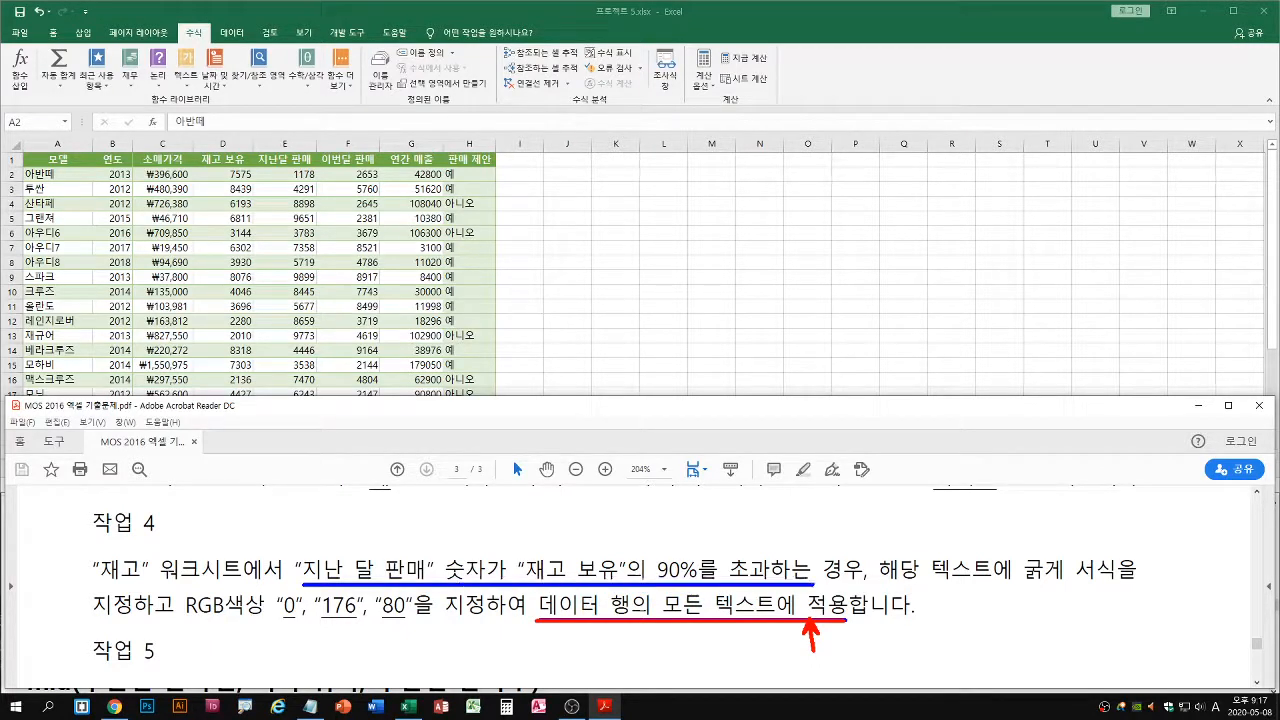
left_click_drag(770, 588, 856, 582)
Examine which cells task 4's format must cover, comparing the model column alone with the whole data row A2:H2
left_click_drag(22, 174, 9, 175)
left_click_drag(23, 166, 497, 184)
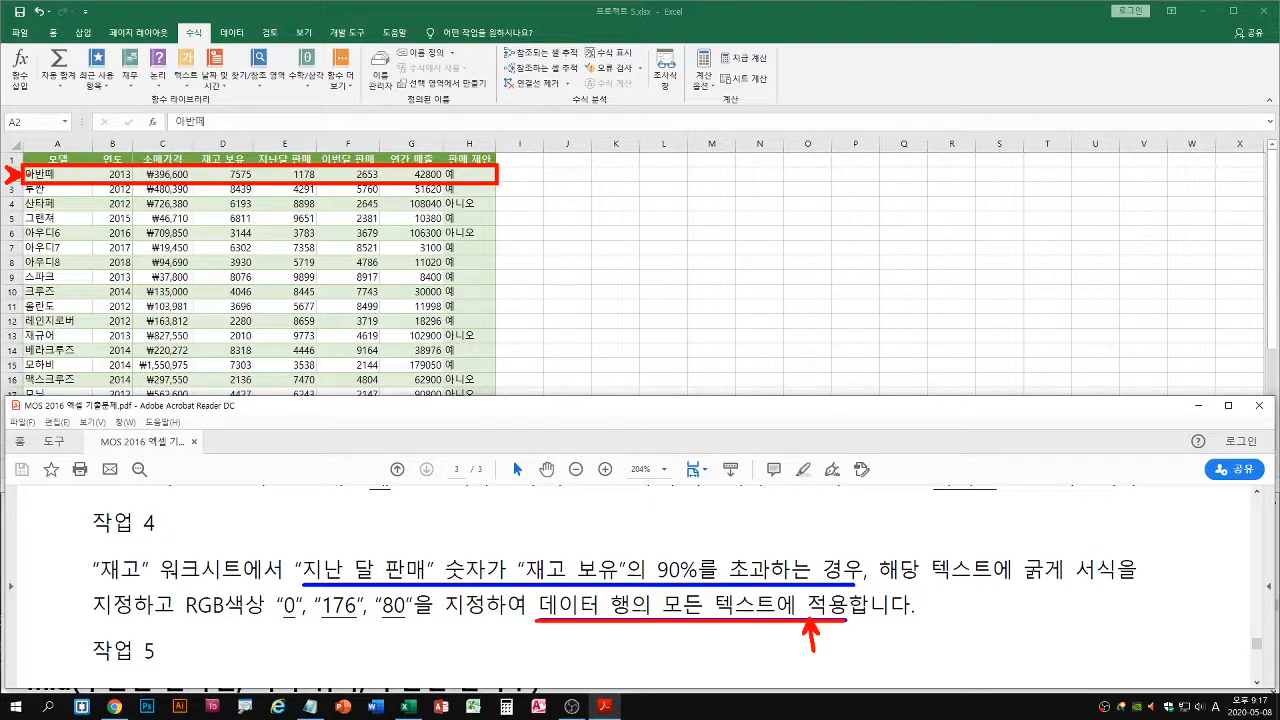
left_click_drag(34, 175, 464, 175)
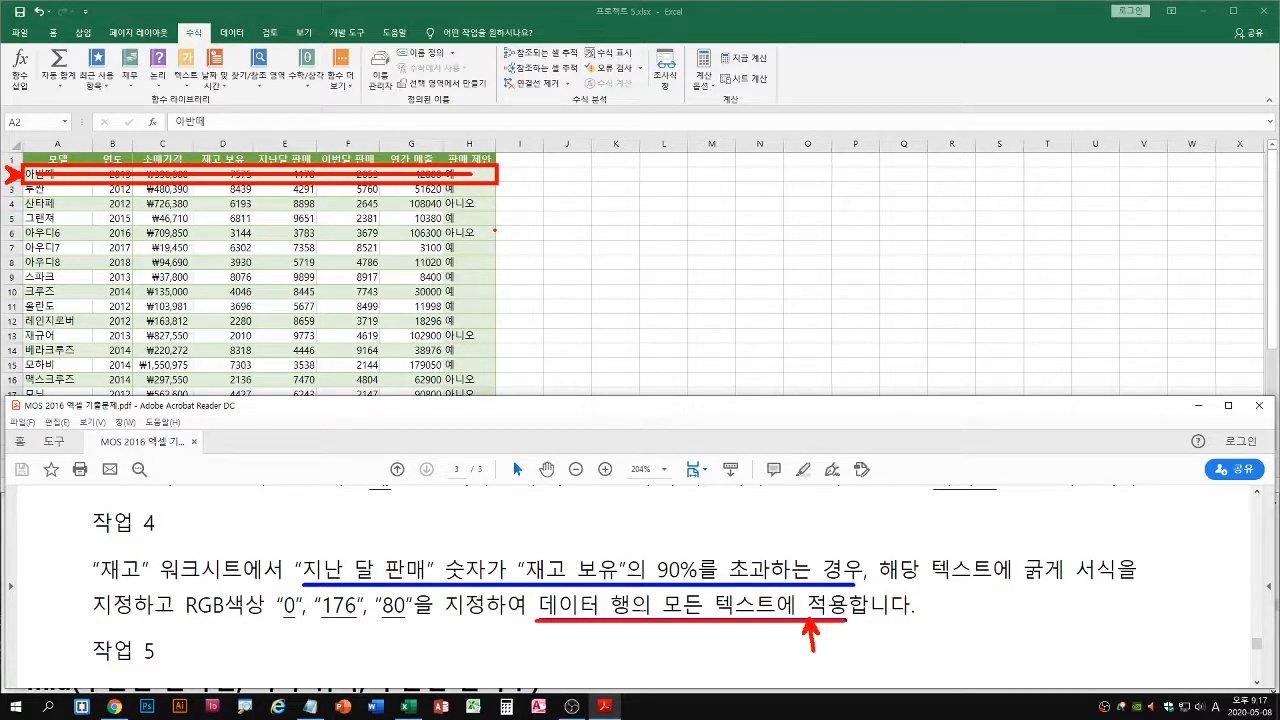
key("e")
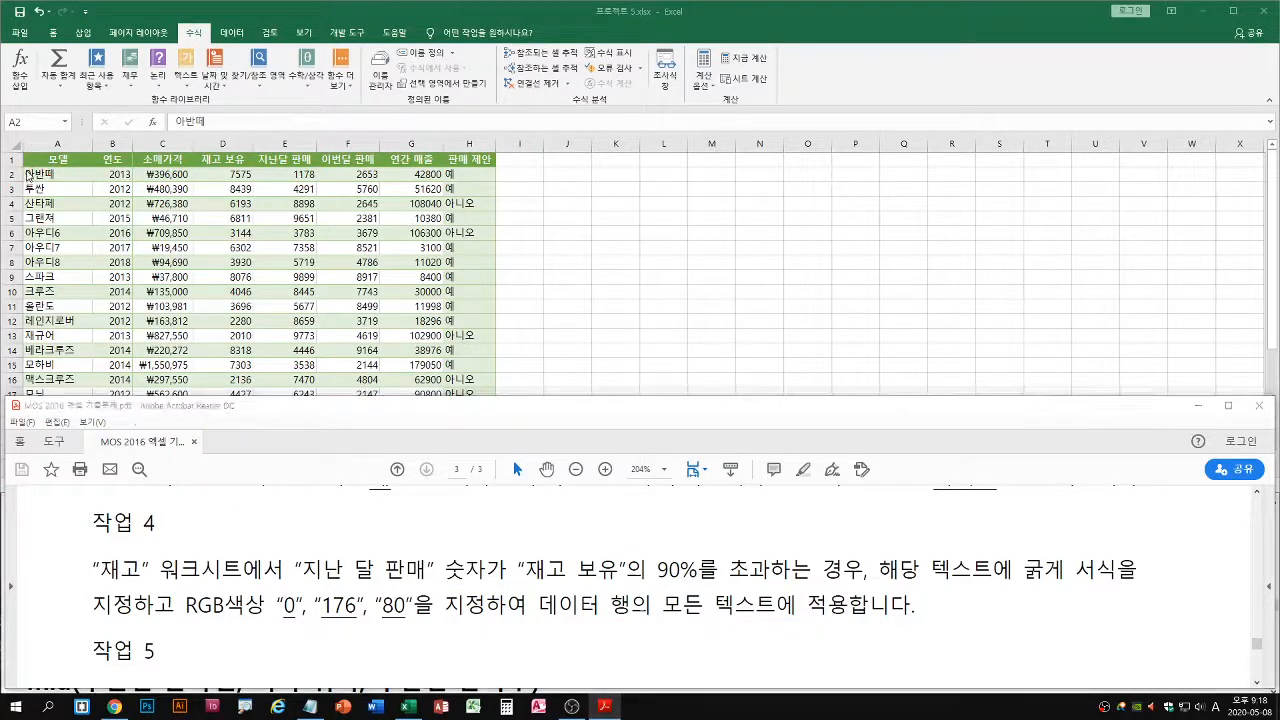
mouse_move(22, 166)
left_mouse_down()
mouse_move(82, 304)
mouse_move(86, 411)
left_mouse_up()
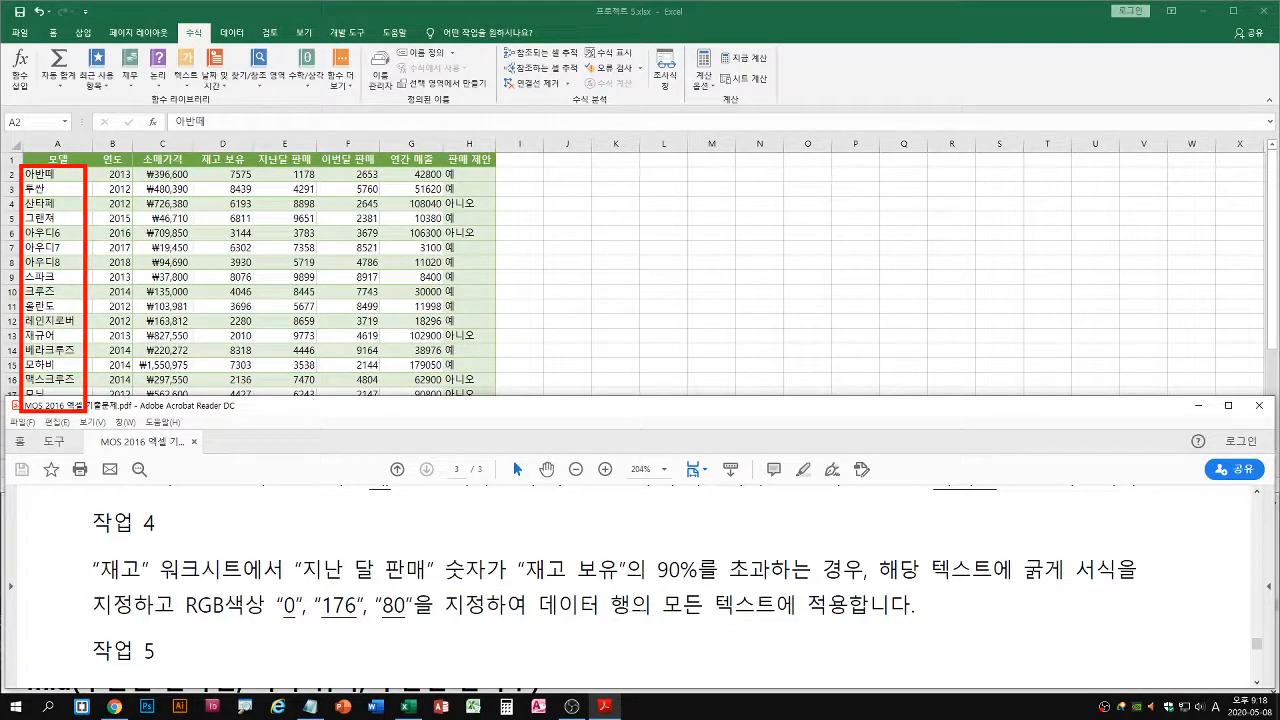
key("Escape")
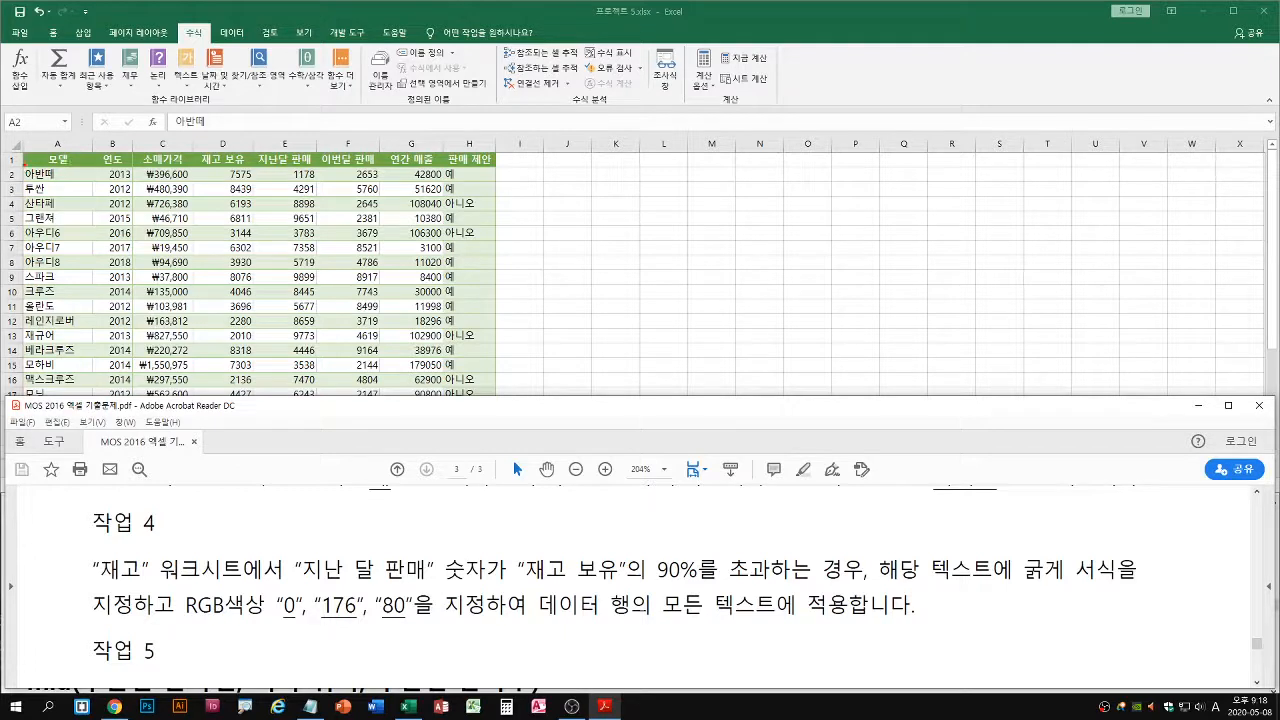
mouse_move(22, 166)
left_mouse_down()
mouse_move(488, 195)
mouse_move(500, 182)
left_mouse_up()
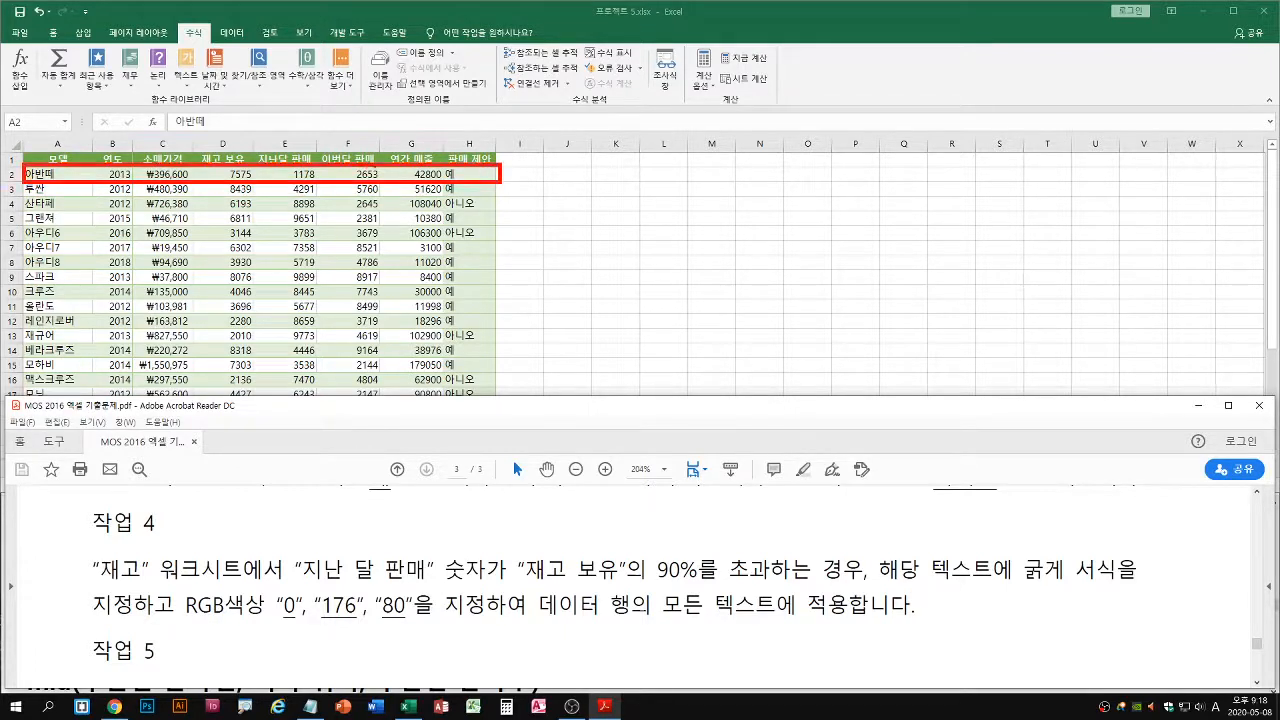
key("Escape")
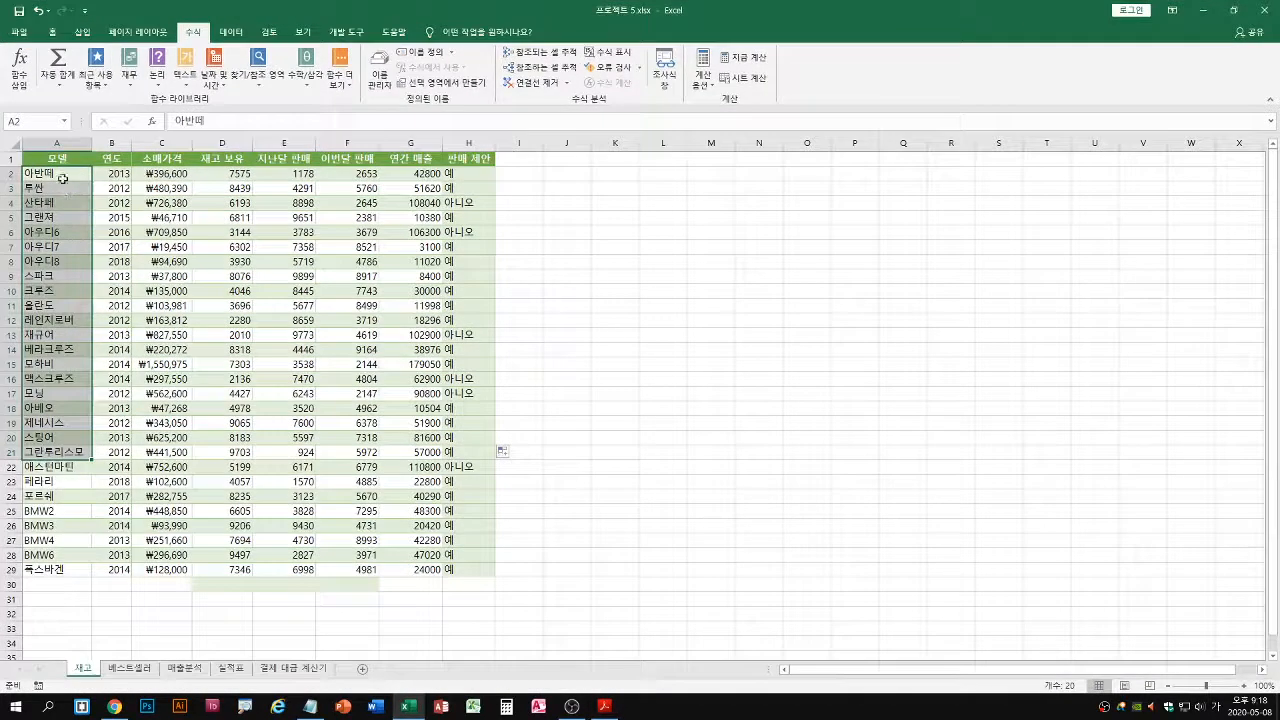
Select all data rows of the 재고 table, A2:H29, leaving out the header row
mouse_move(62, 178)
left_mouse_down()
mouse_move(300, 365)
mouse_move(465, 555)
mouse_move(463, 574)
left_mouse_up()
key("ctrl+2")
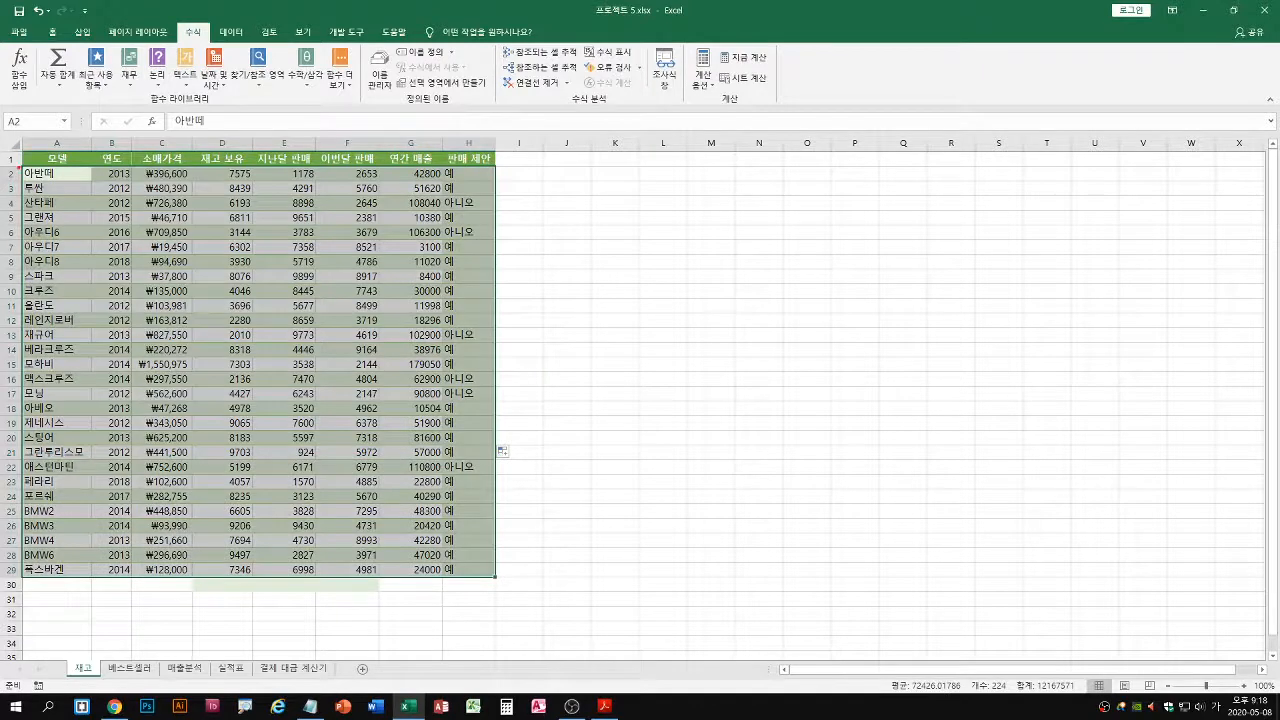
left_click_drag(22, 167, 498, 578)
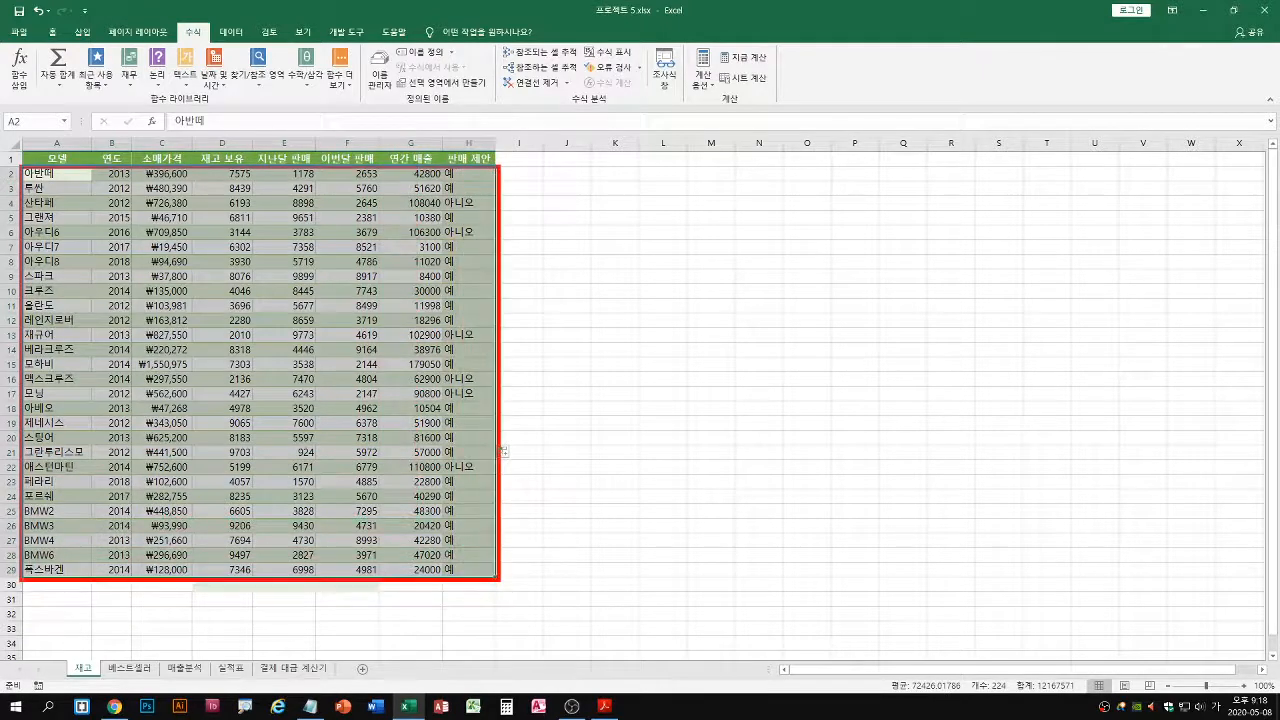
left_click_drag(38, 176, 466, 571)
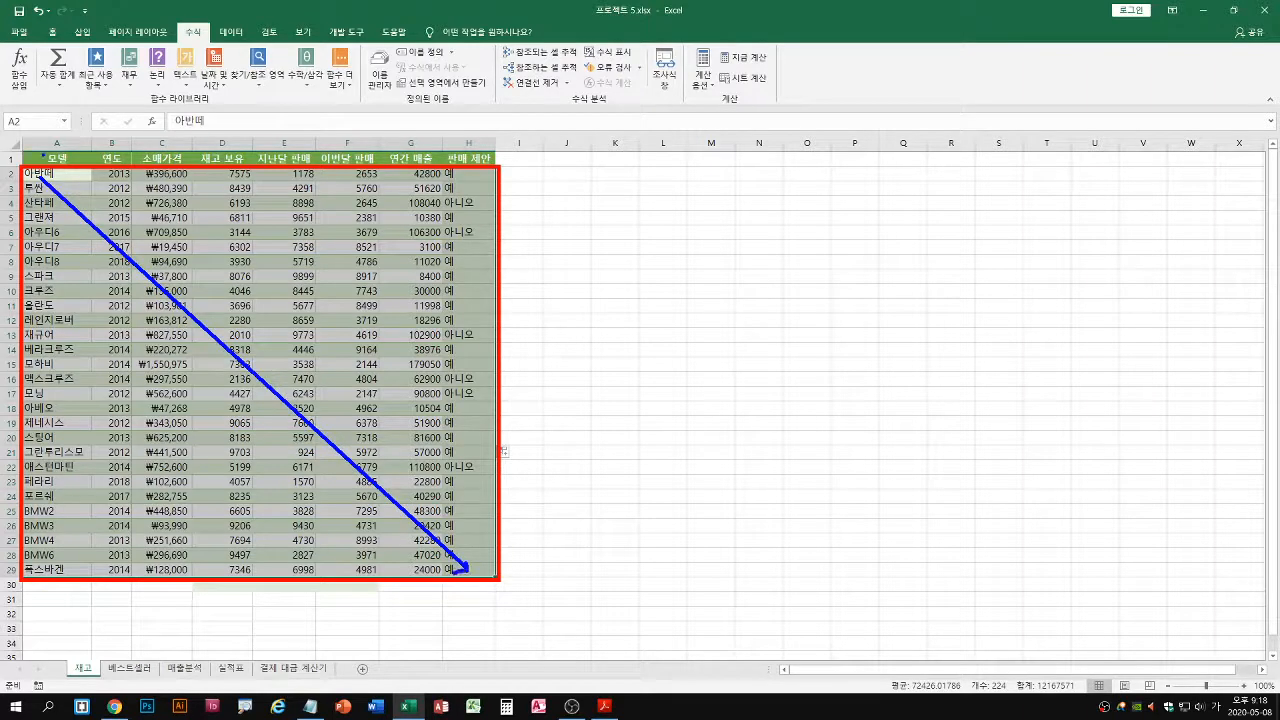
mouse_move(67, 149)
left_mouse_down()
mouse_move(50, 162)
mouse_move(72, 160)
mouse_move(495, 577)
left_mouse_up()
key("Escape")
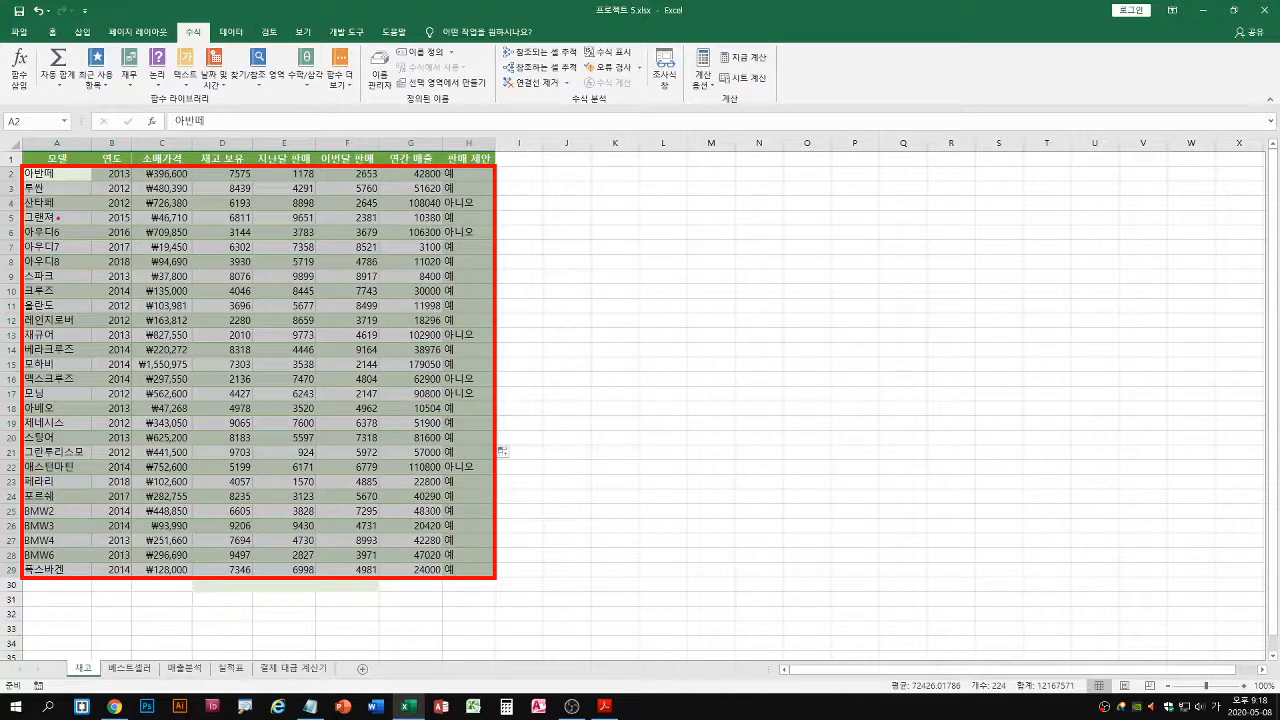
left_click_drag(38, 180, 470, 566)
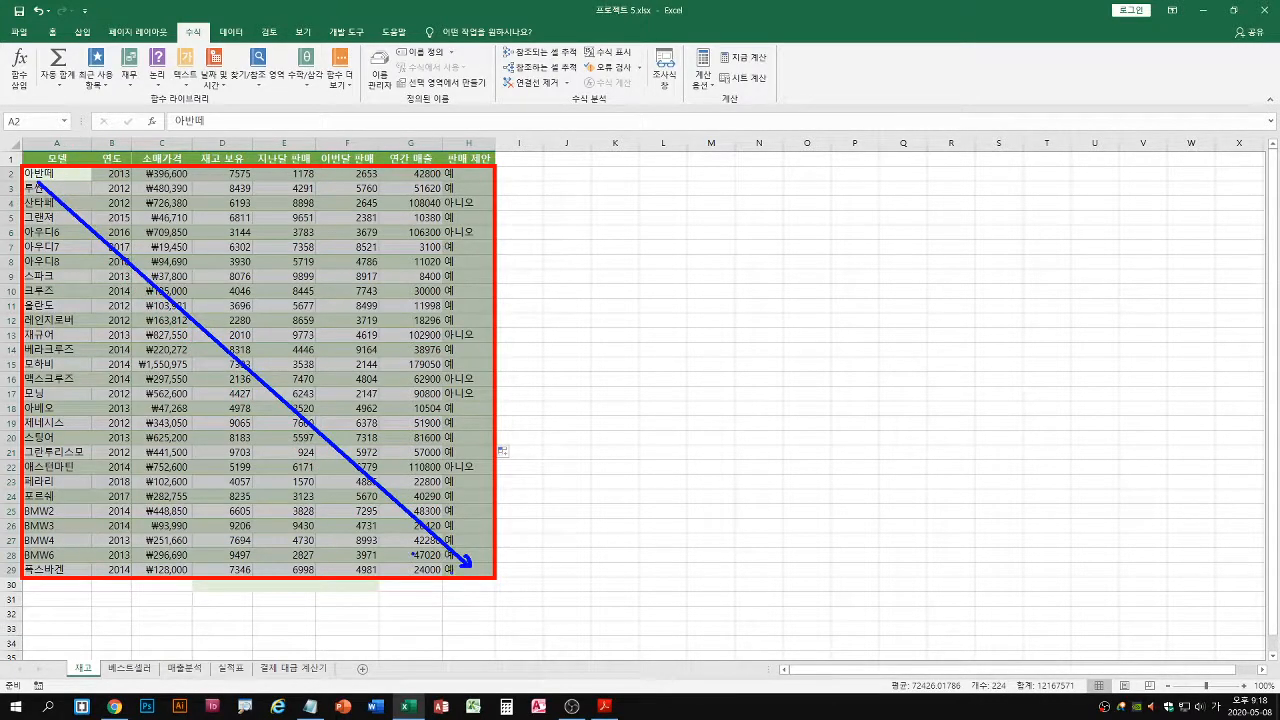
key("Escape")
Start a new conditional formatting rule for the selected range, with the rule type 수식을 사용하여 서식을 지정할 셀 결정
left_click(52, 34)
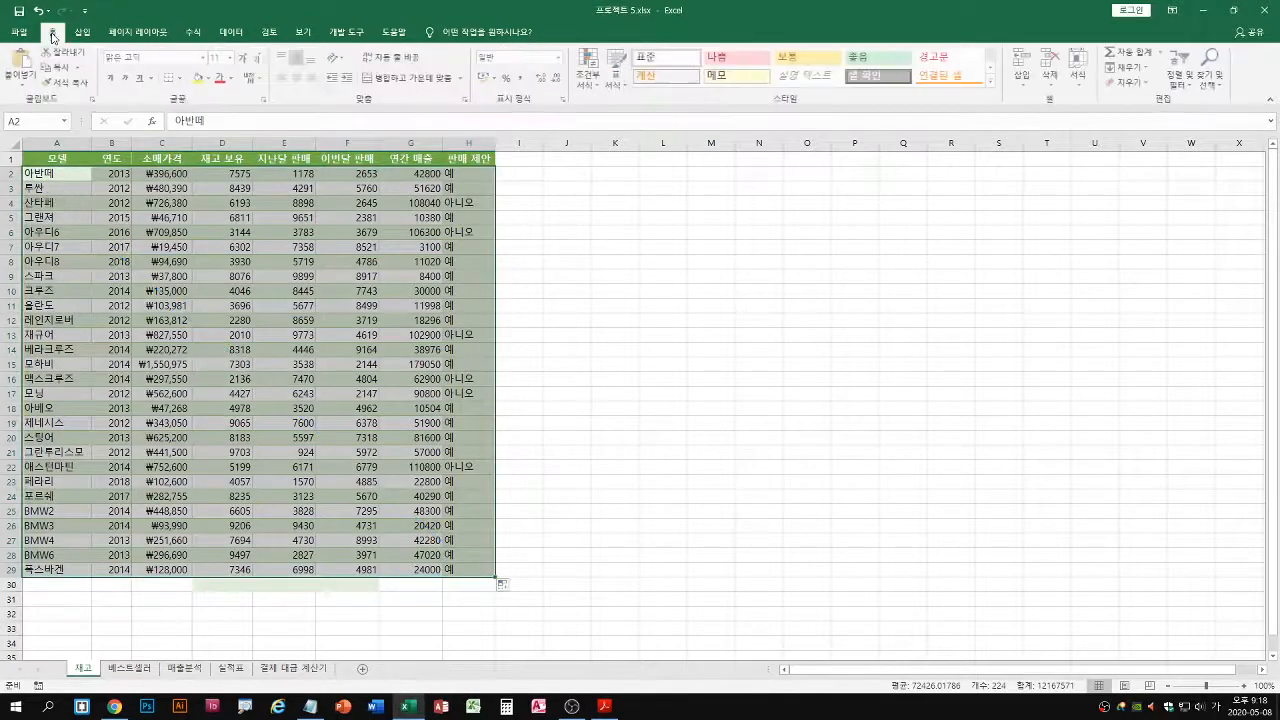
left_click(591, 82)
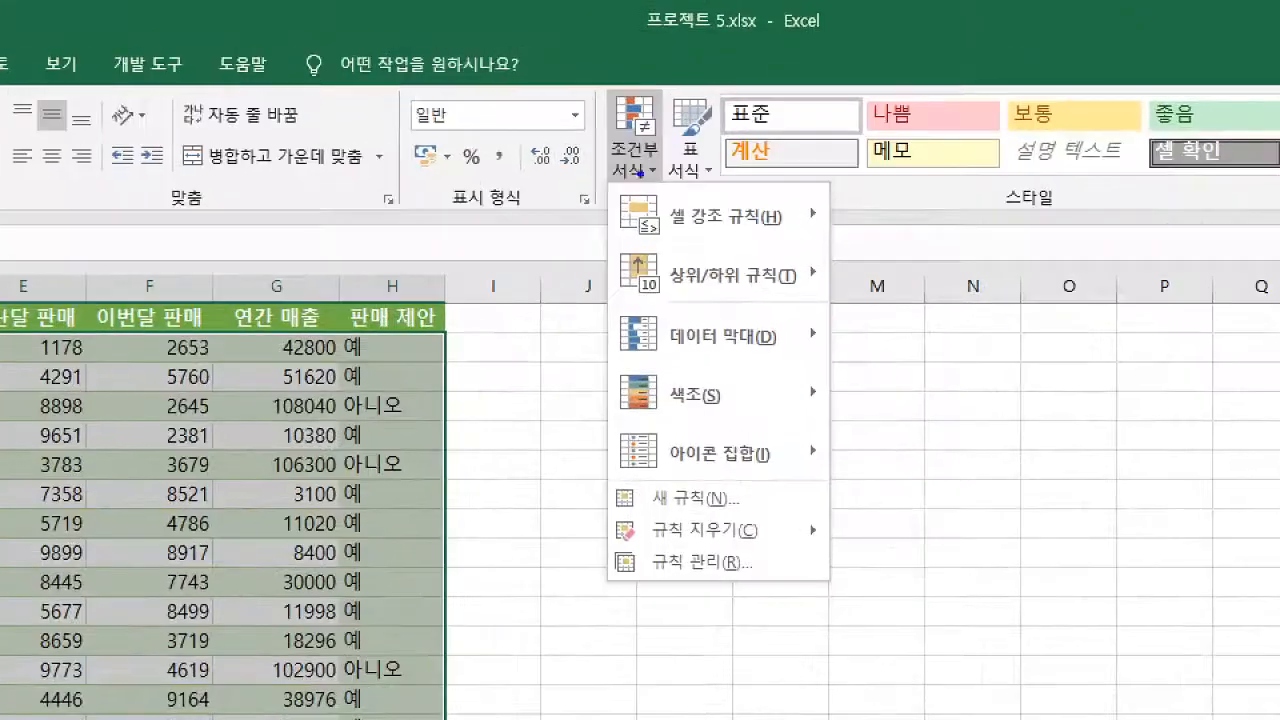
left_click_drag(644, 180, 682, 145)
left_click_drag(606, 480, 772, 520)
key("Escape")
left_click(1233, 11)
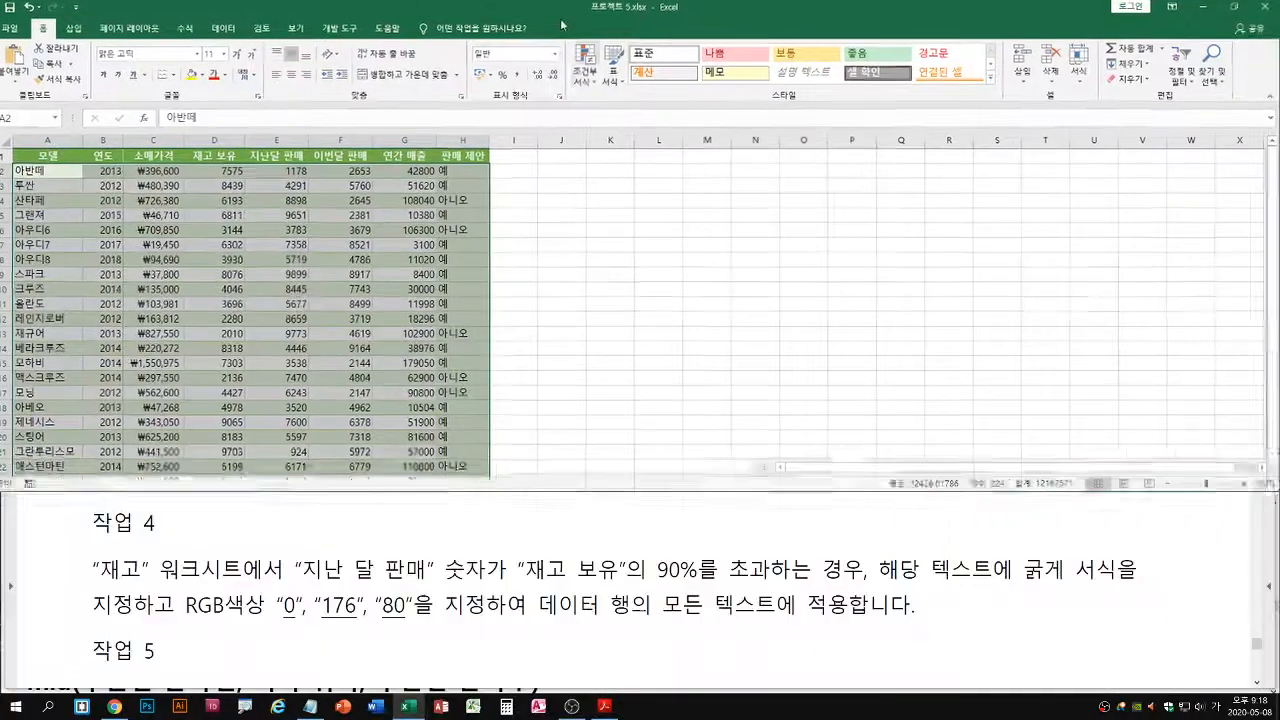
left_click(597, 90)
left_click(607, 243)
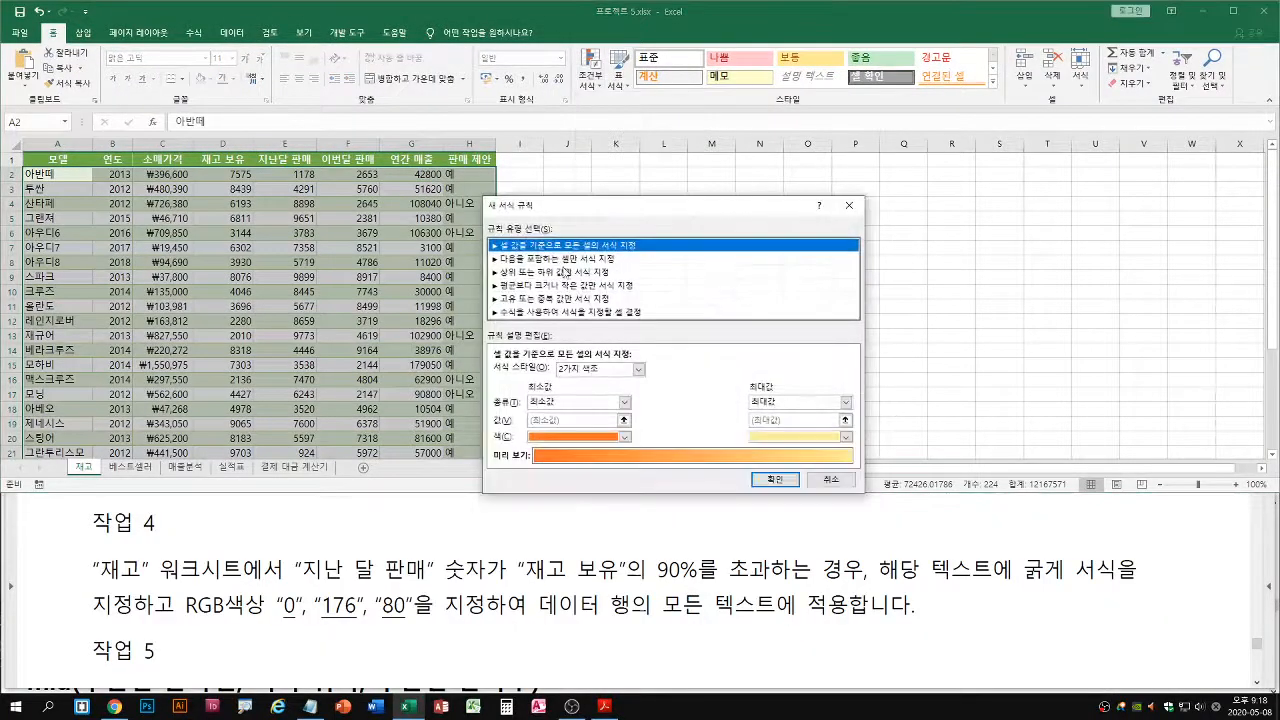
left_click(505, 313)
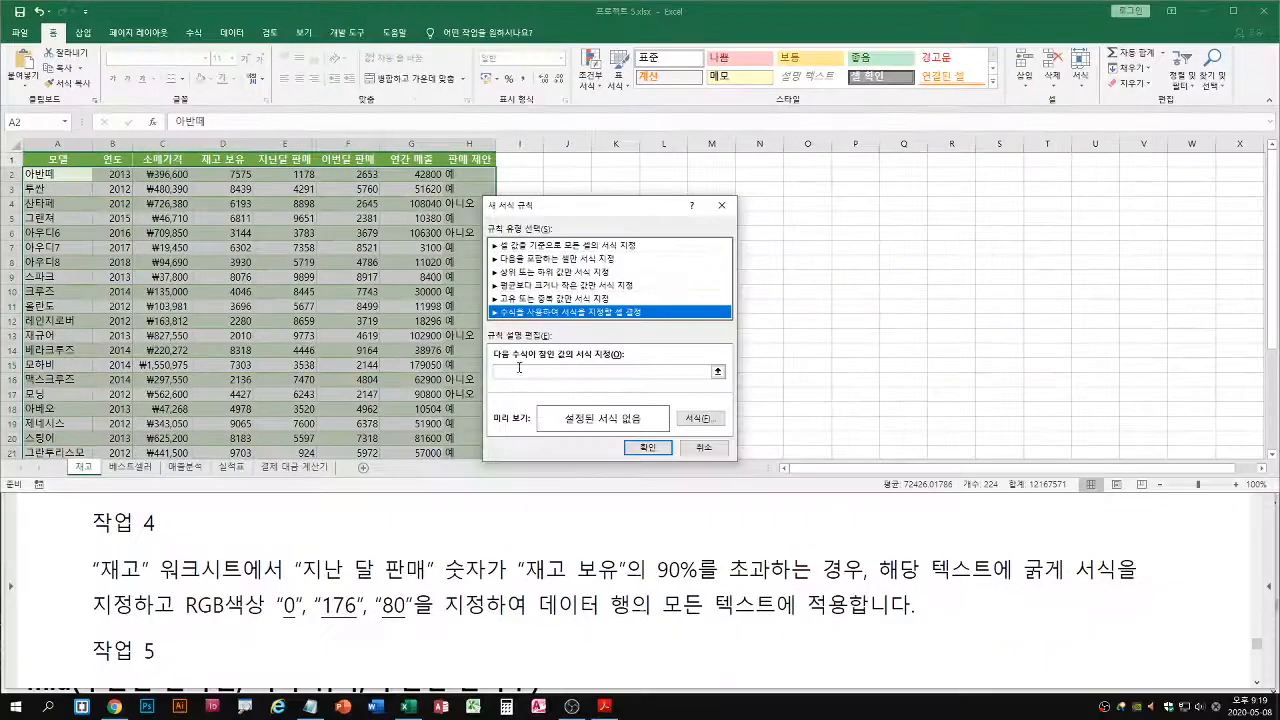
Begin the rule's formula with = and a reference to E2, the first 지난달 판매 value
left_click(519, 368)
type("=")
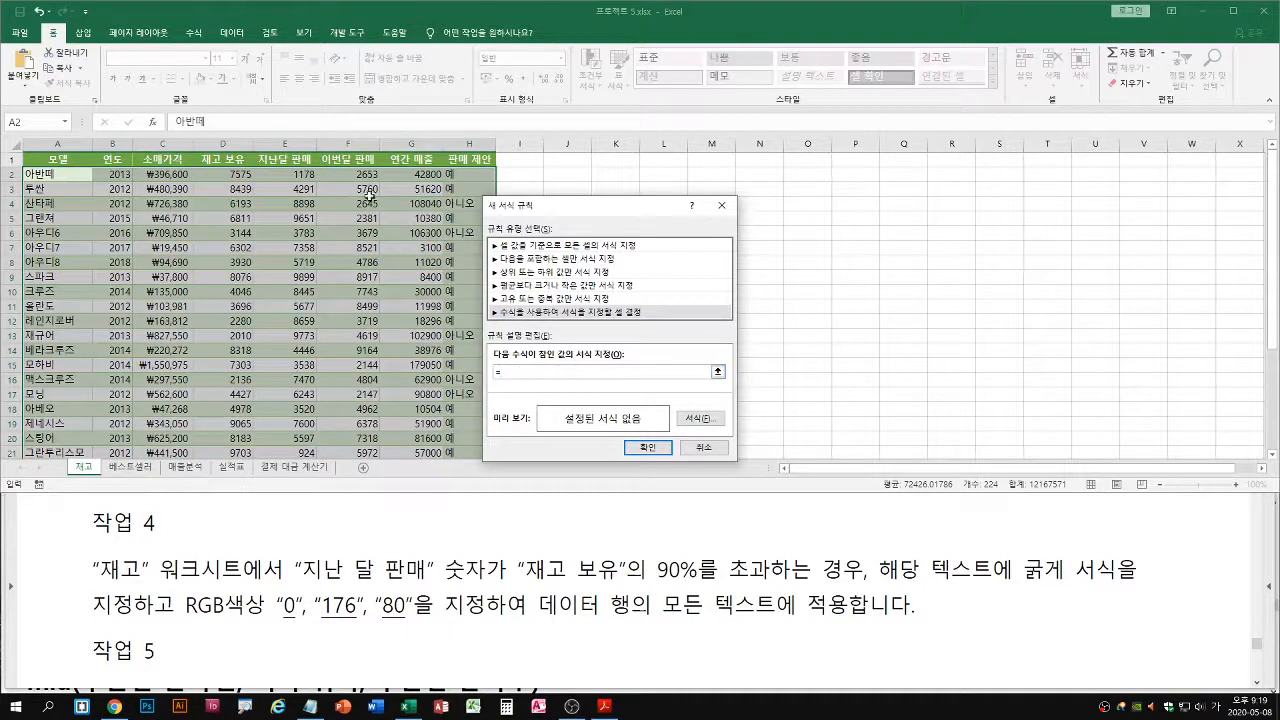
left_click(285, 176)
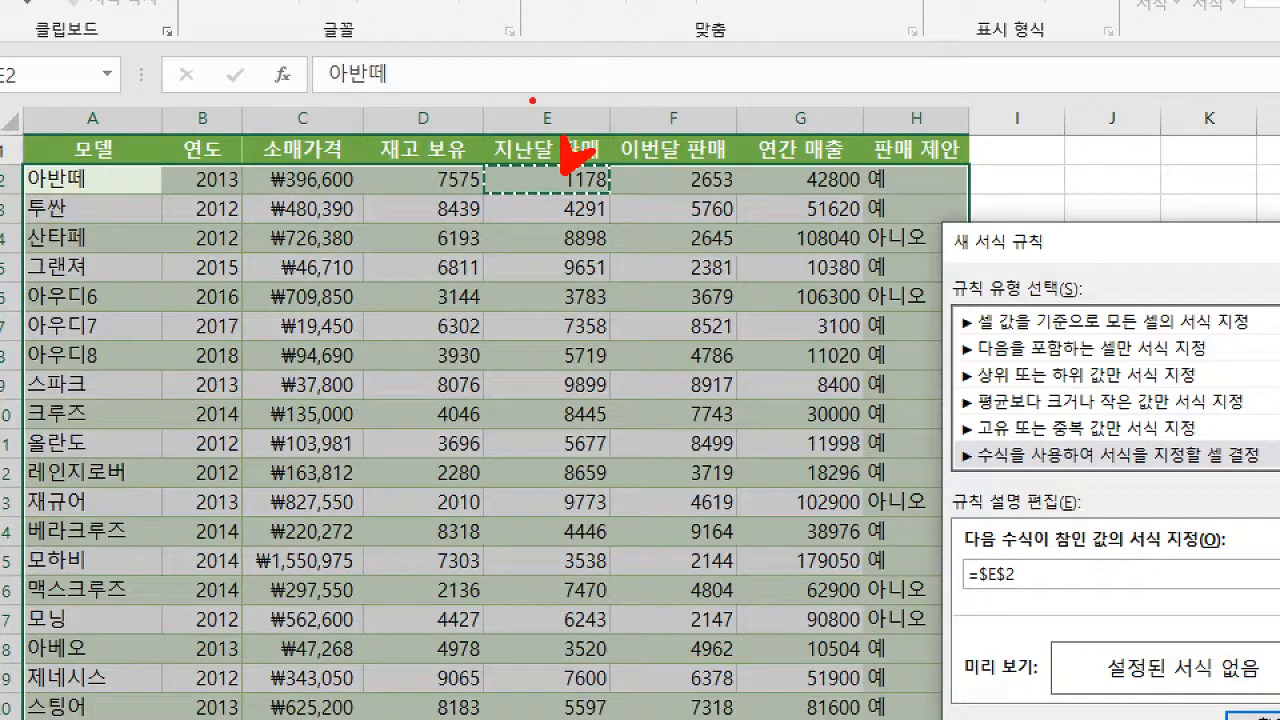
Examine how the E2 reference should behave across the range, with column E fixed and the row moving down record by record
mouse_move(532, 100)
left_mouse_down()
mouse_move(513, 106)
mouse_move(535, 119)
mouse_move(500, 130)
mouse_move(524, 116)
mouse_move(524, 146)
left_mouse_up()
mouse_move(479, 96)
left_mouse_down()
mouse_move(518, 144)
mouse_move(594, 716)
mouse_move(614, 716)
left_mouse_up()
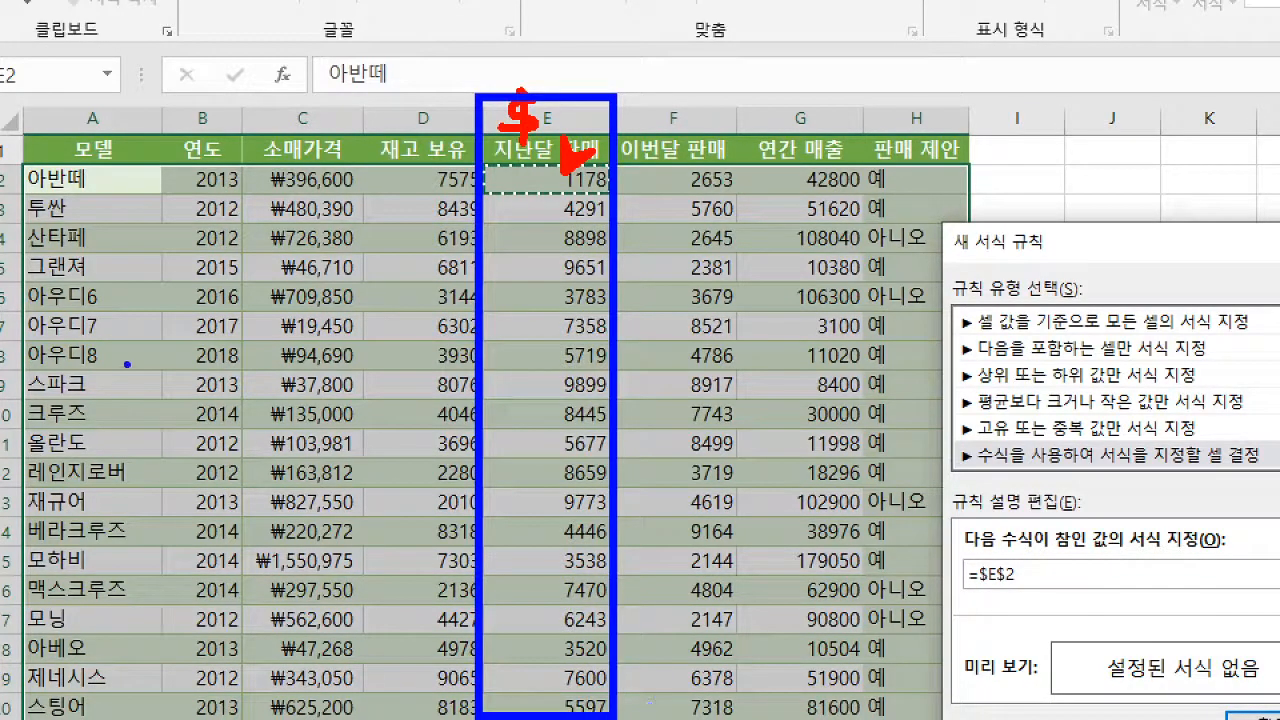
mouse_move(22, 166)
left_mouse_down()
mouse_move(868, 716)
mouse_move(964, 716)
left_mouse_up()
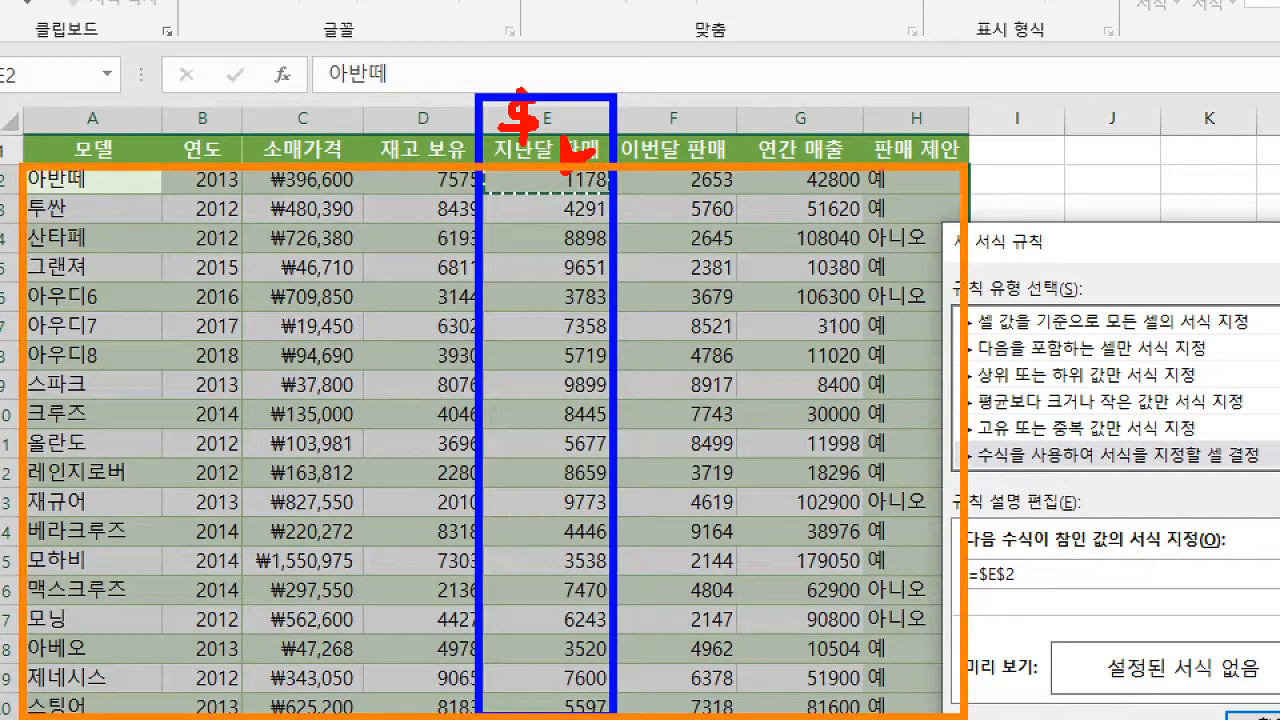
mouse_move(592, 181)
left_mouse_down()
mouse_move(838, 180)
mouse_move(824, 178)
left_mouse_up()
key("b")
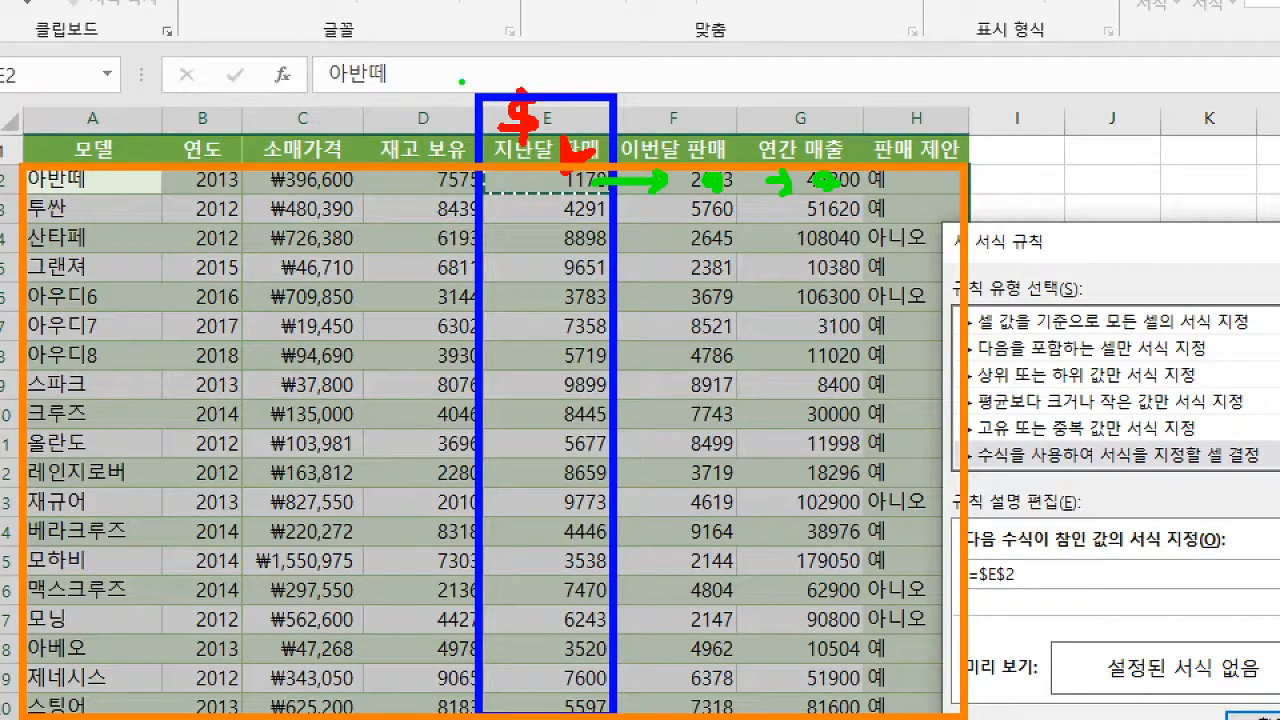
left_click_drag(478, 92, 618, 717)
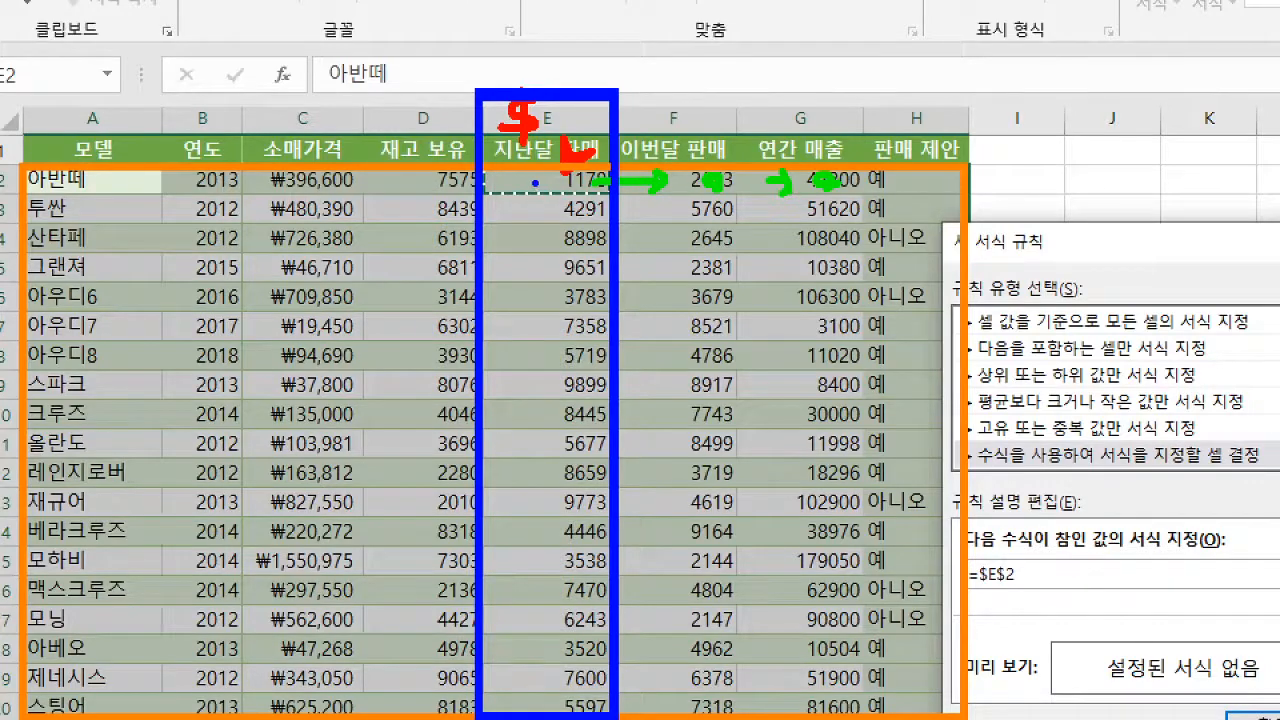
key("e")
mouse_move(540, 179)
left_mouse_down()
mouse_move(20, 178)
mouse_move(4, 236)
left_mouse_up()
key("r")
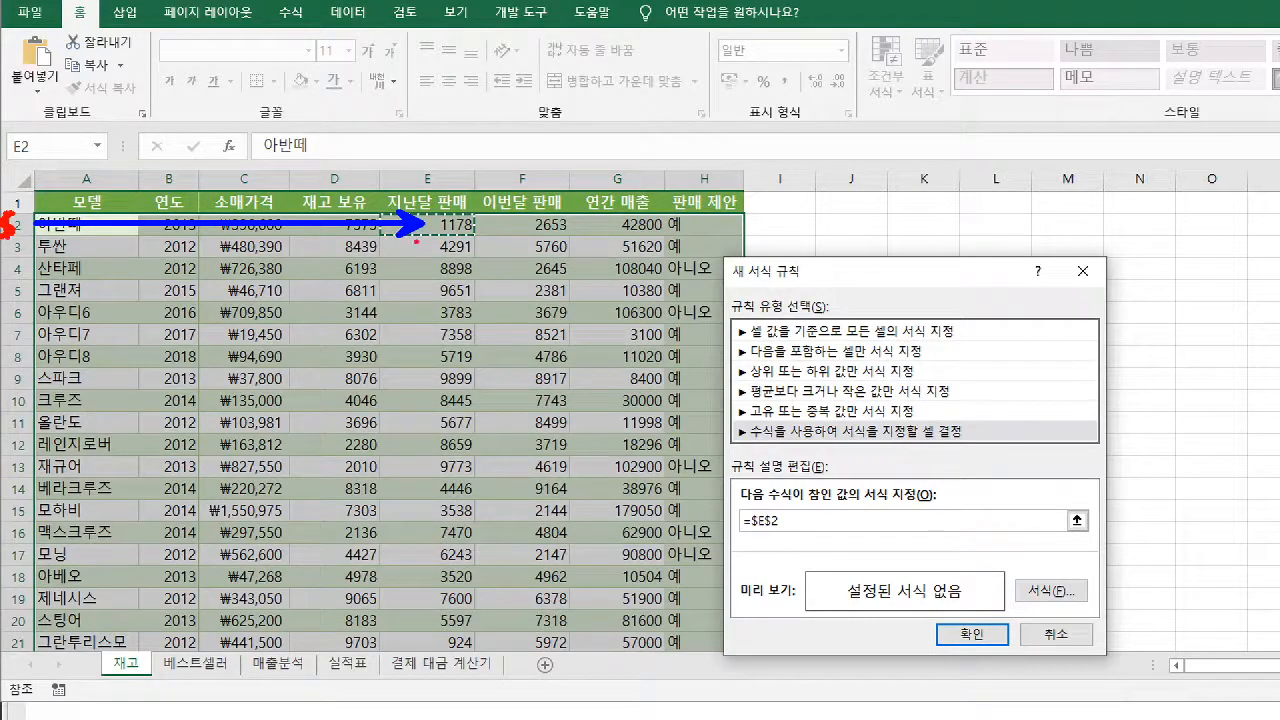
key("g")
mouse_move(16, 234)
left_mouse_down()
mouse_move(40, 230)
mouse_move(32, 280)
left_mouse_up()
left_click_drag(434, 222, 462, 218)
mouse_move(434, 264)
left_mouse_down()
mouse_move(462, 260)
mouse_move(470, 276)
left_mouse_up()
left_click_drag(432, 322, 462, 318)
left_click_drag(432, 352, 460, 346)
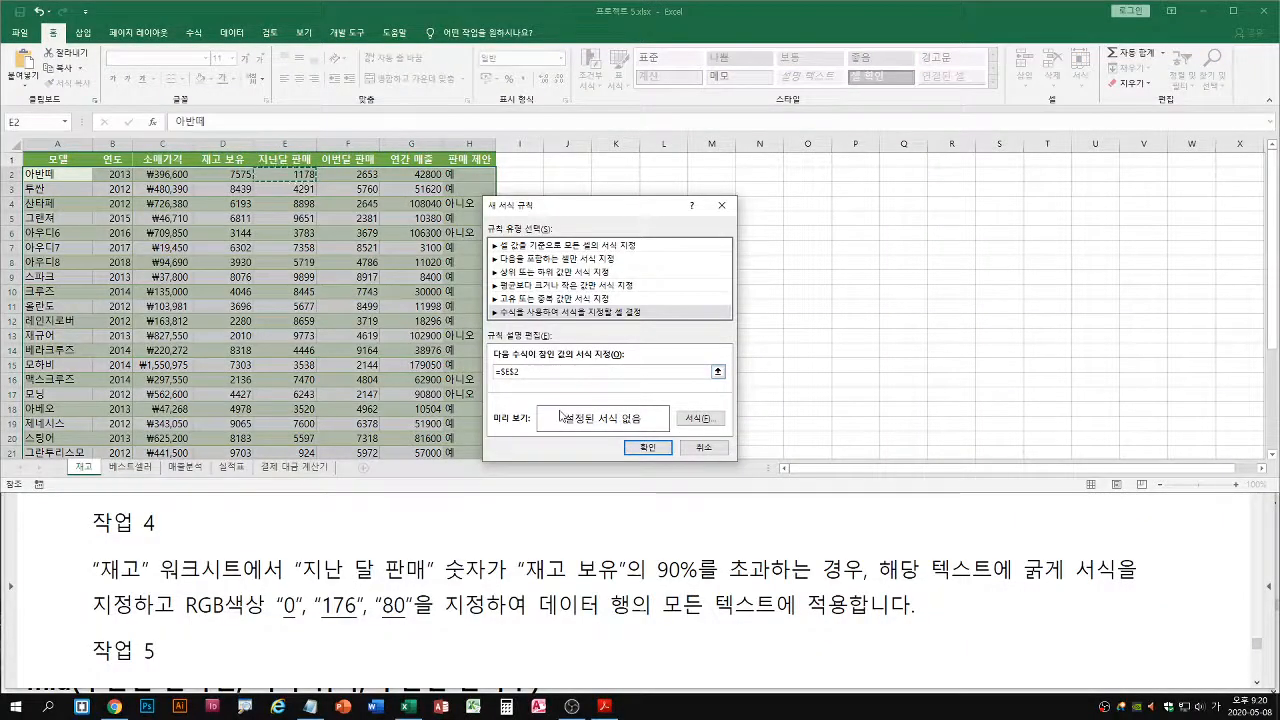
Change the cell reference in the rule's formula to =$E2, fixing only the column
key("BackSpace")
key("BackSpace")
key("BackSpace")
key("BackSpace")
key("BackSpace")
key("BackSpace")
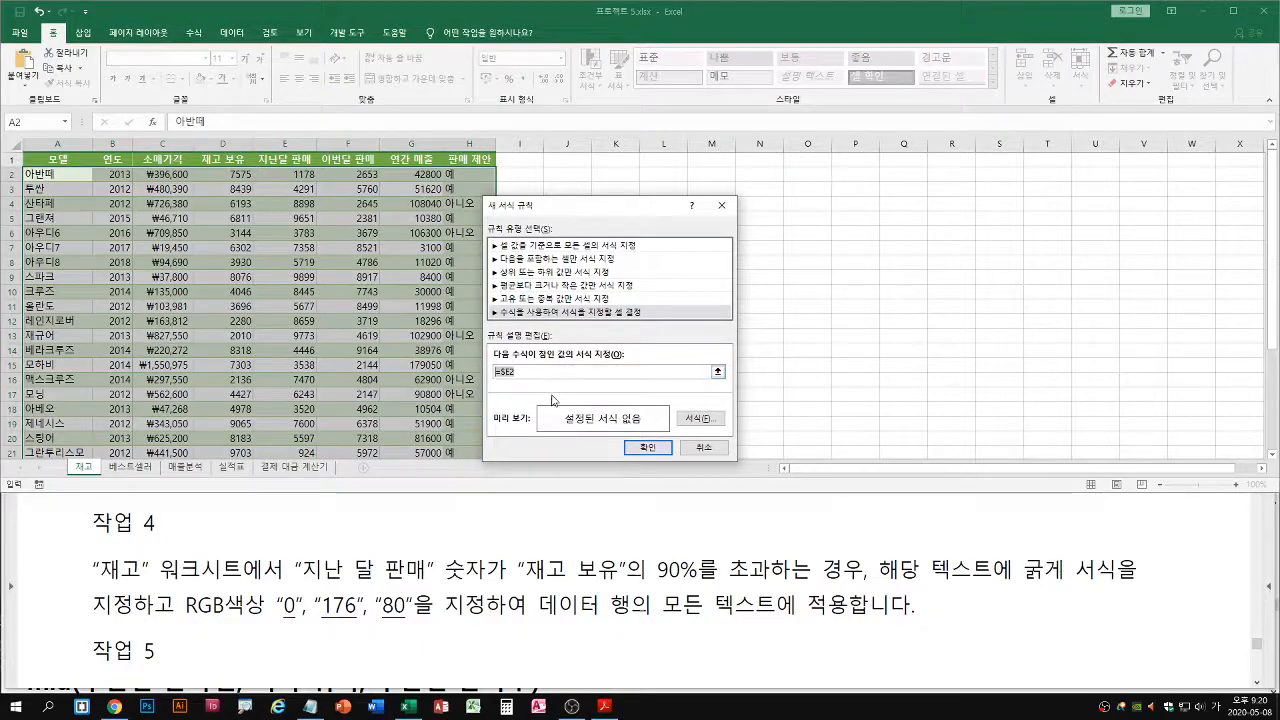
left_click(293, 174)
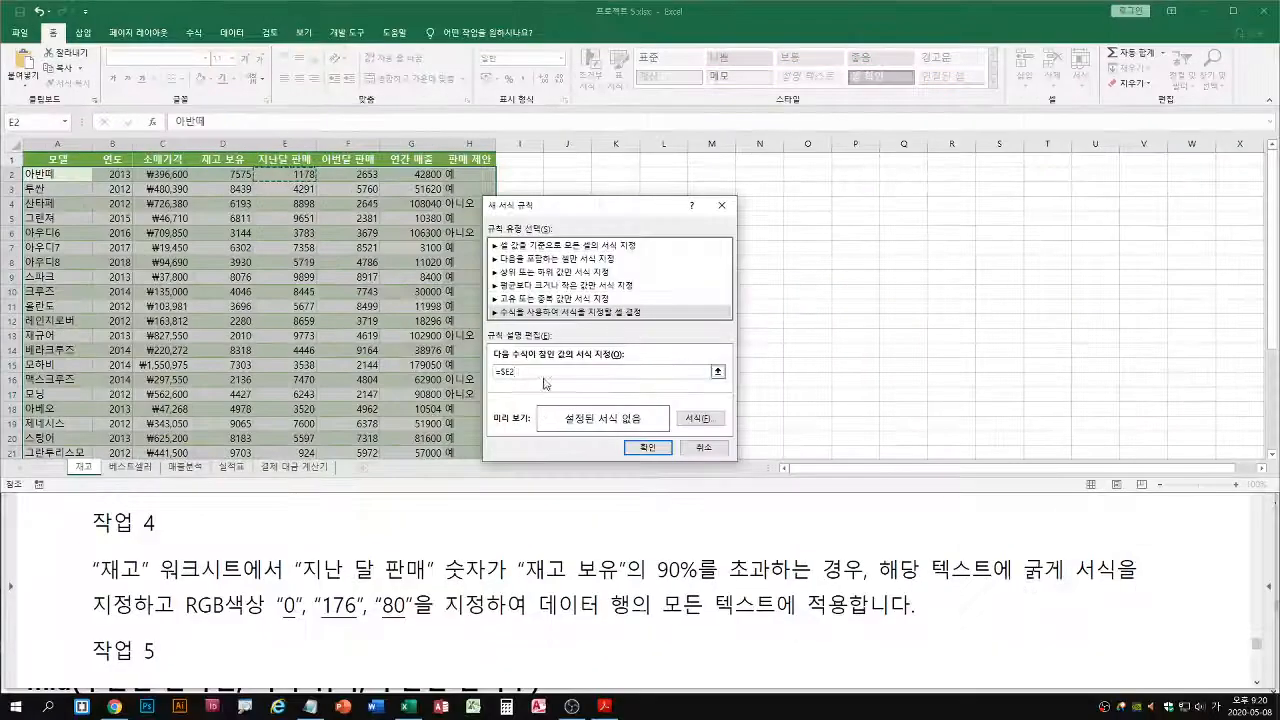
Re-enter the start of the rule's formula as =$E2, with the column fixed and the row relative
type("=")
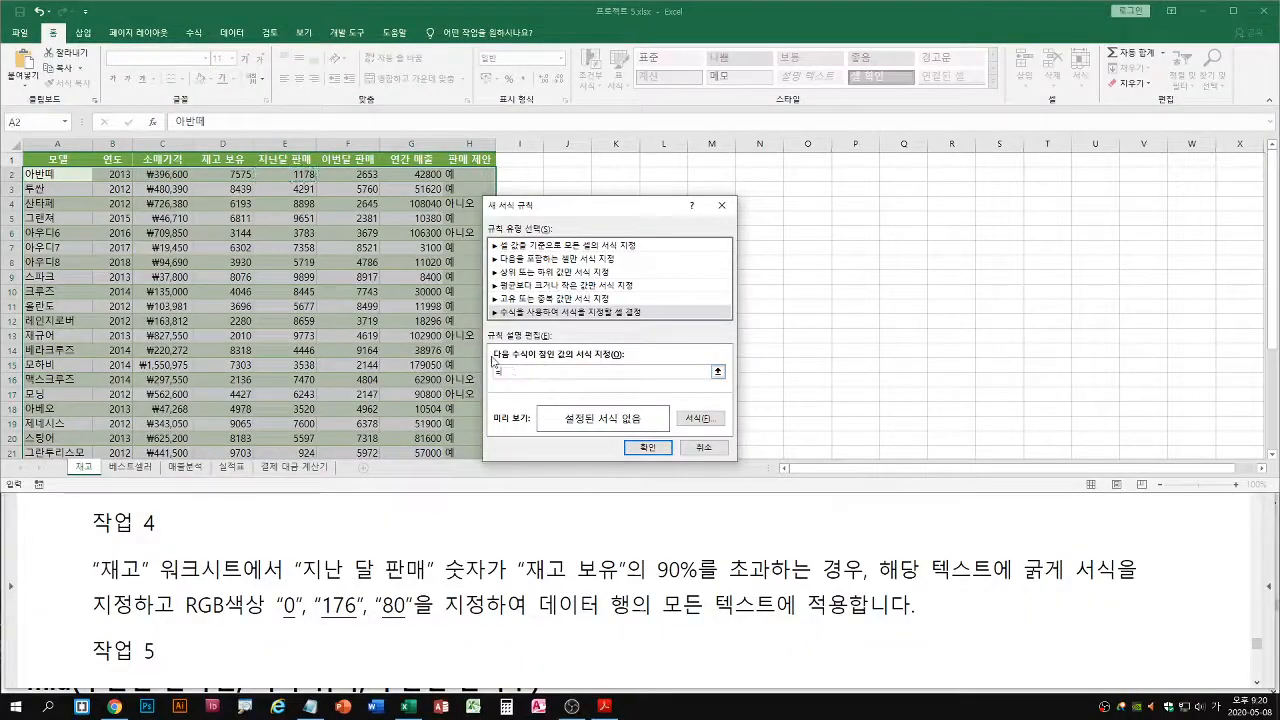
left_click(294, 174)
key("F4")
key("F4")
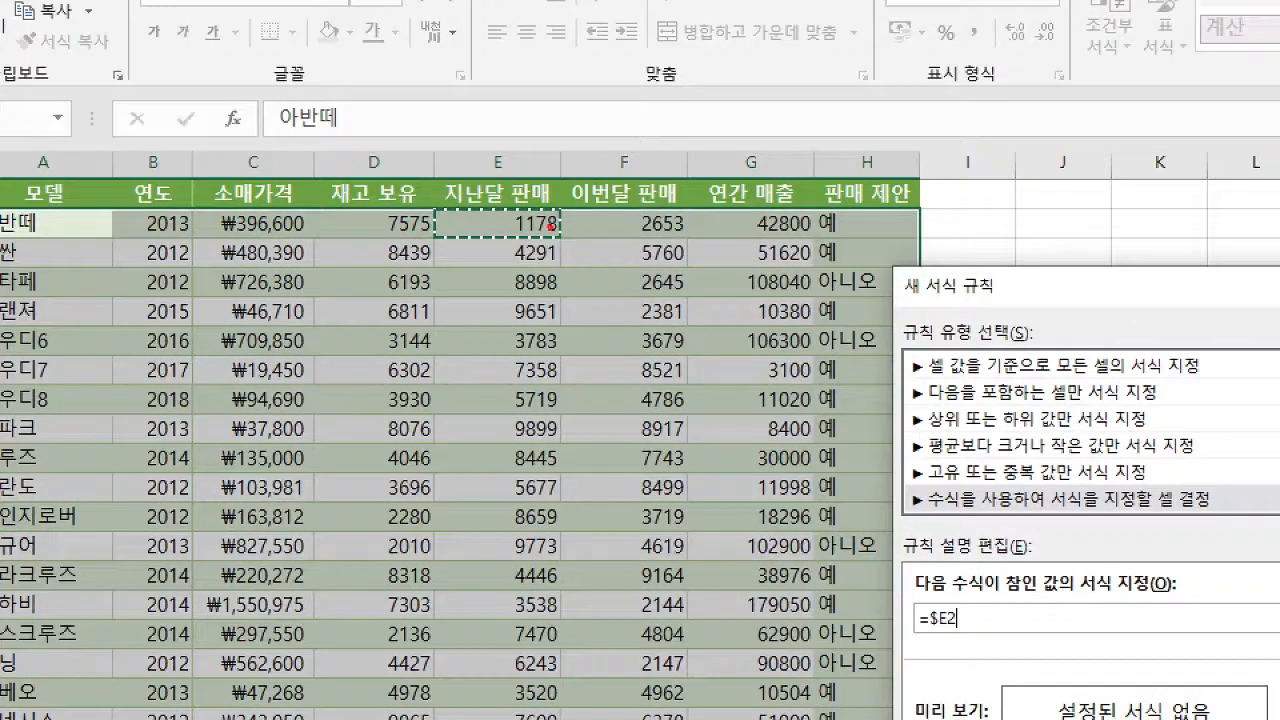
left_click_drag(954, 643, 916, 631)
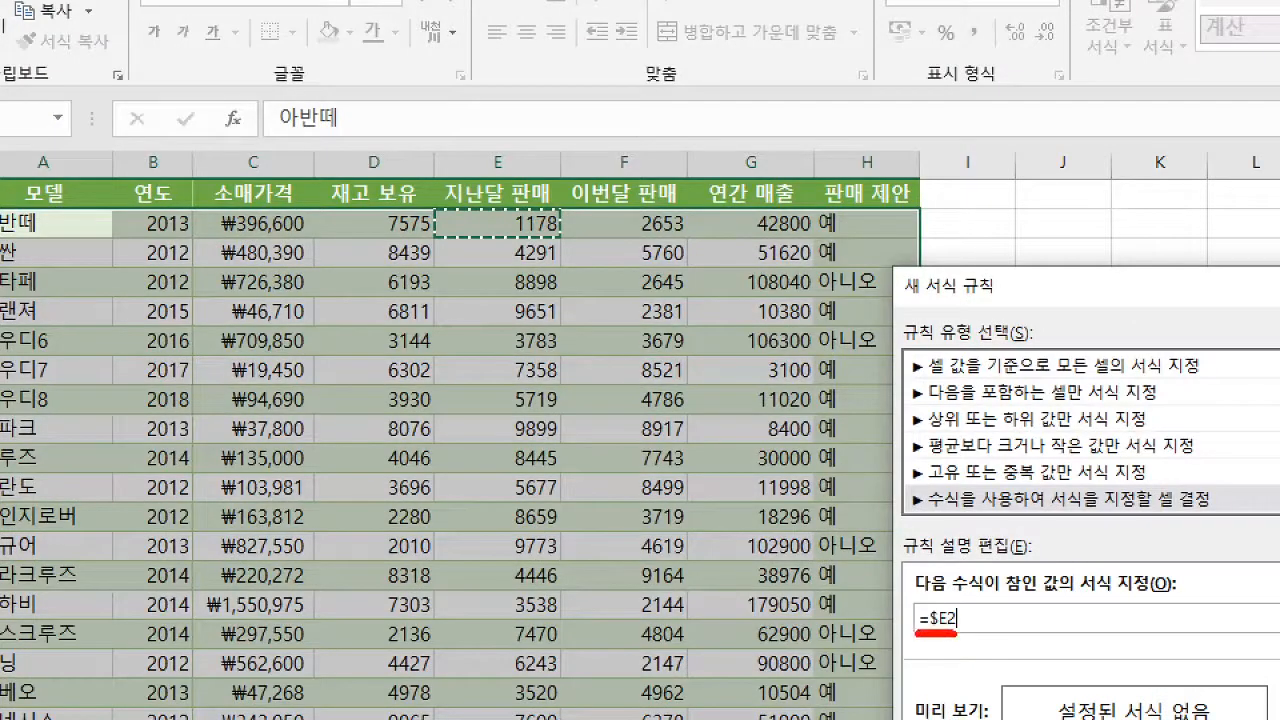
mouse_move(482, 146)
left_mouse_down()
mouse_move(450, 180)
mouse_move(470, 208)
left_mouse_up()
mouse_move(430, 128)
left_mouse_down()
mouse_move(500, 354)
mouse_move(563, 716)
left_mouse_up()
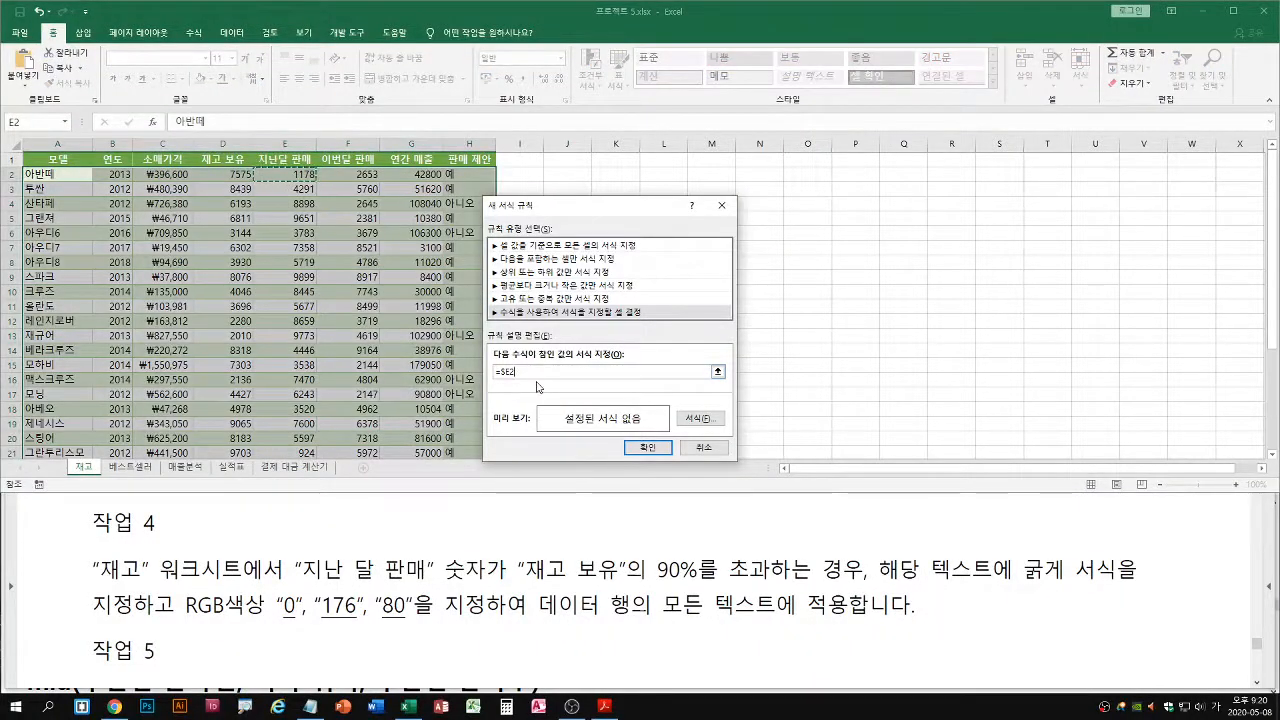
Extend the rule's formula to =$E2>$D2, comparing with the first 재고 보유 value and fixing only its column
type(">")
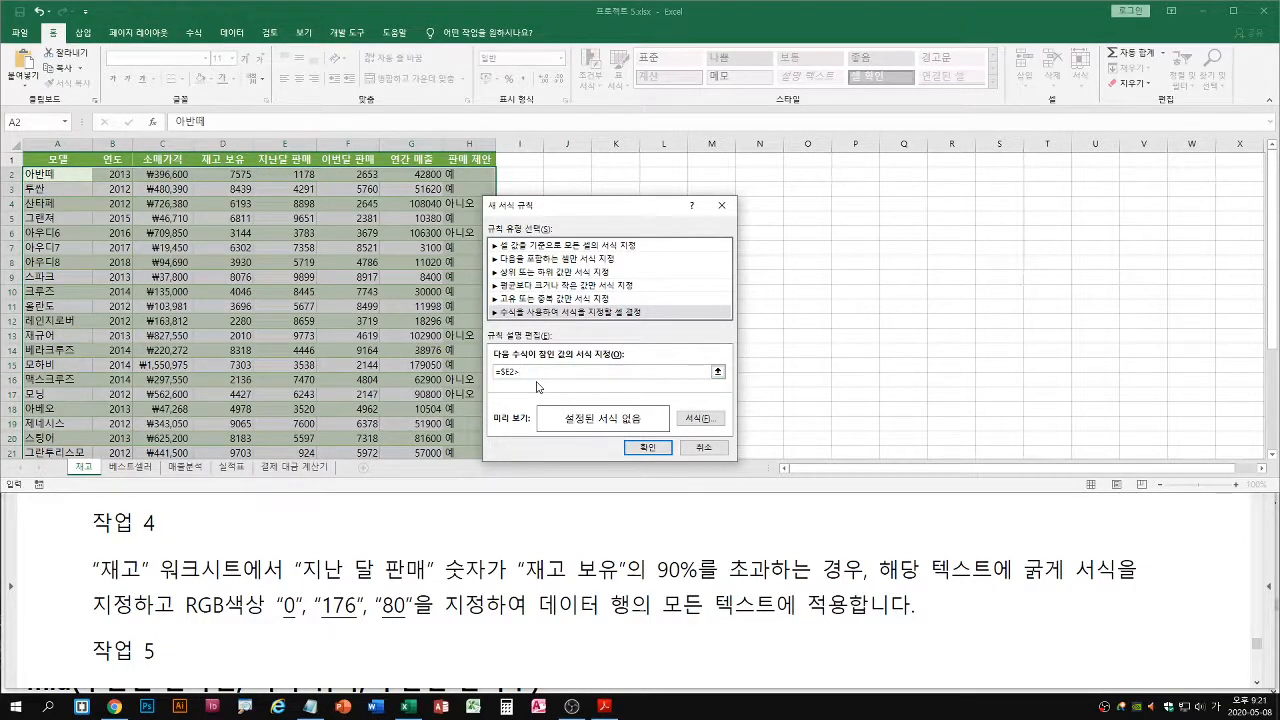
left_click(228, 176)
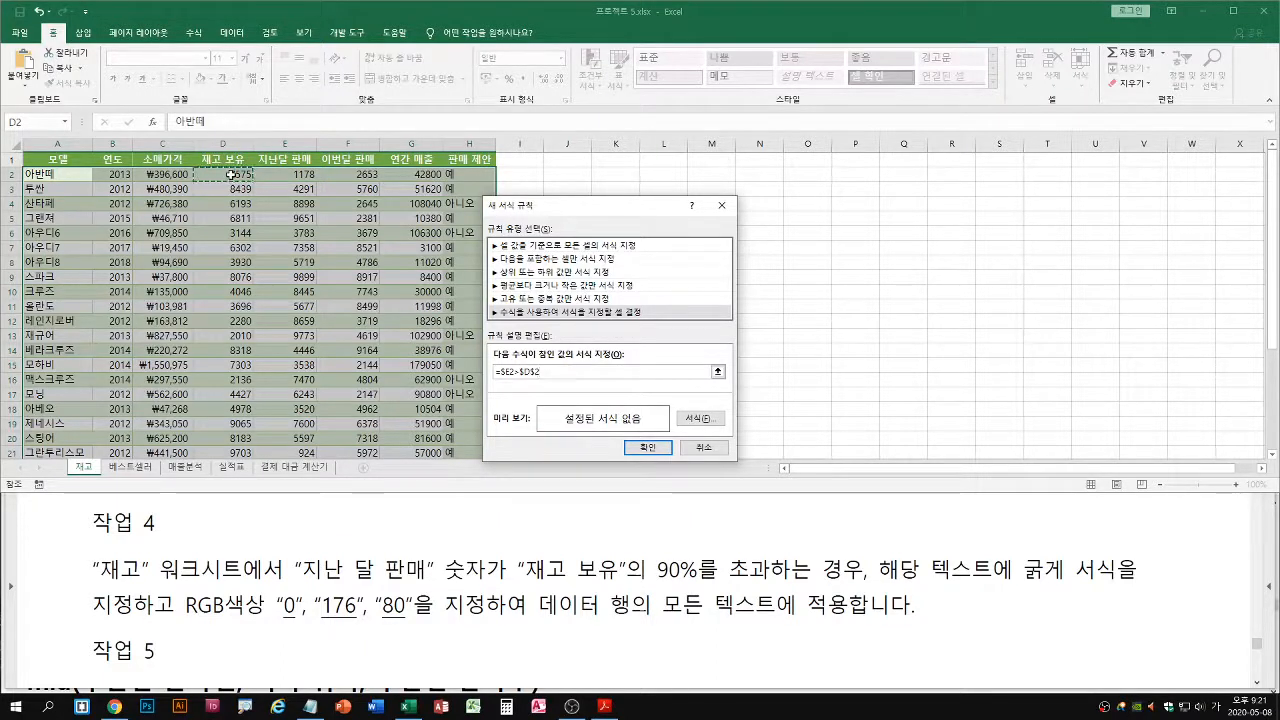
key("F4")
key("F4")
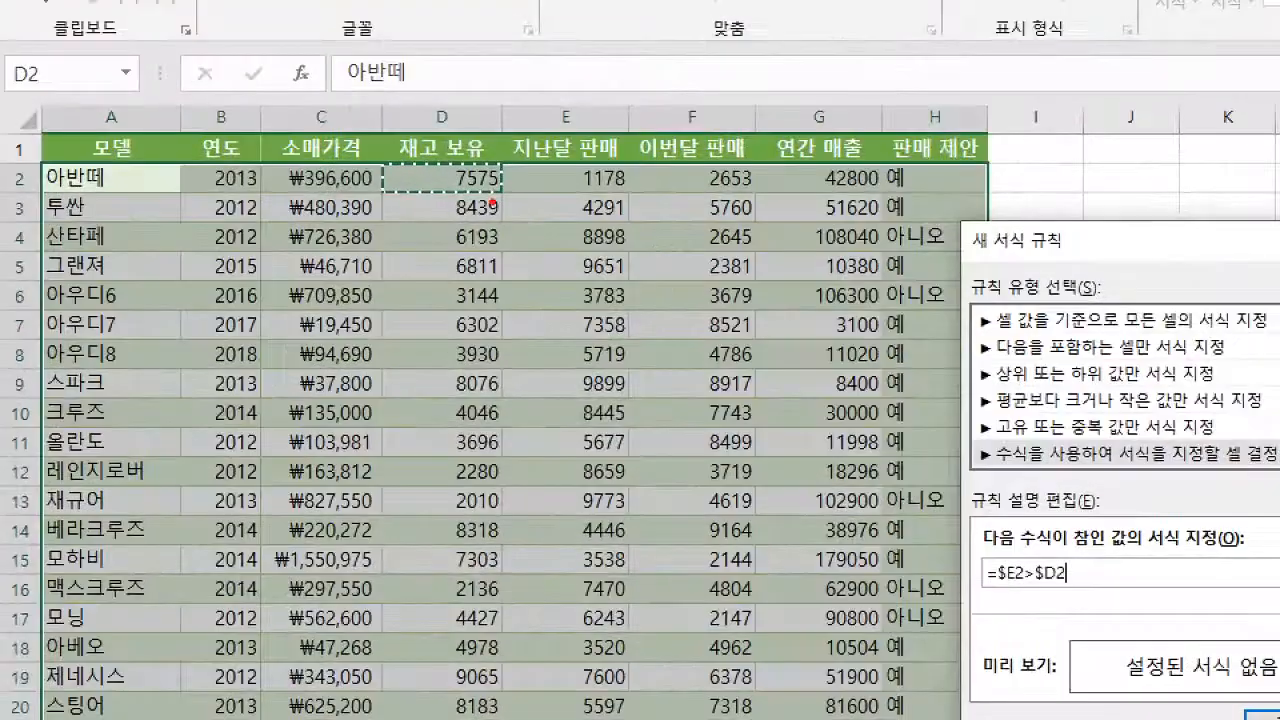
mouse_move(421, 100)
left_mouse_down()
mouse_move(386, 117)
mouse_move(414, 138)
left_mouse_up()
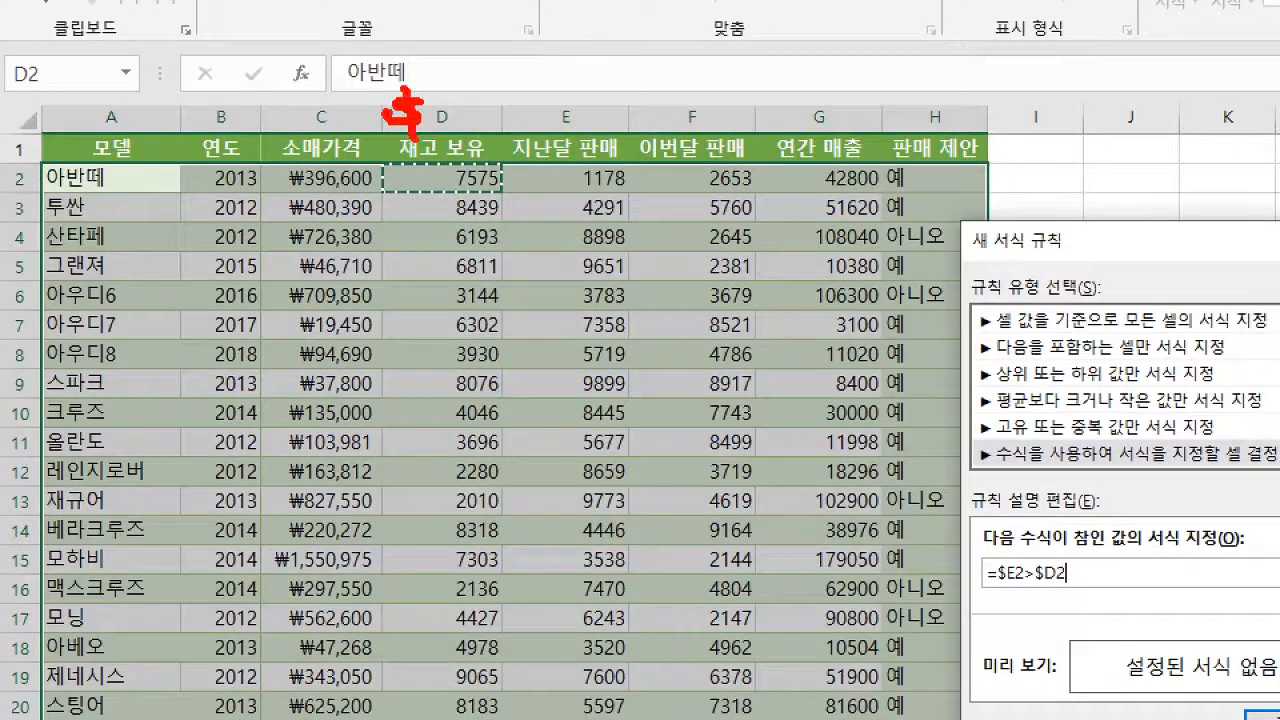
mouse_move(378, 98)
left_mouse_down()
mouse_move(514, 457)
mouse_move(508, 718)
left_mouse_up()
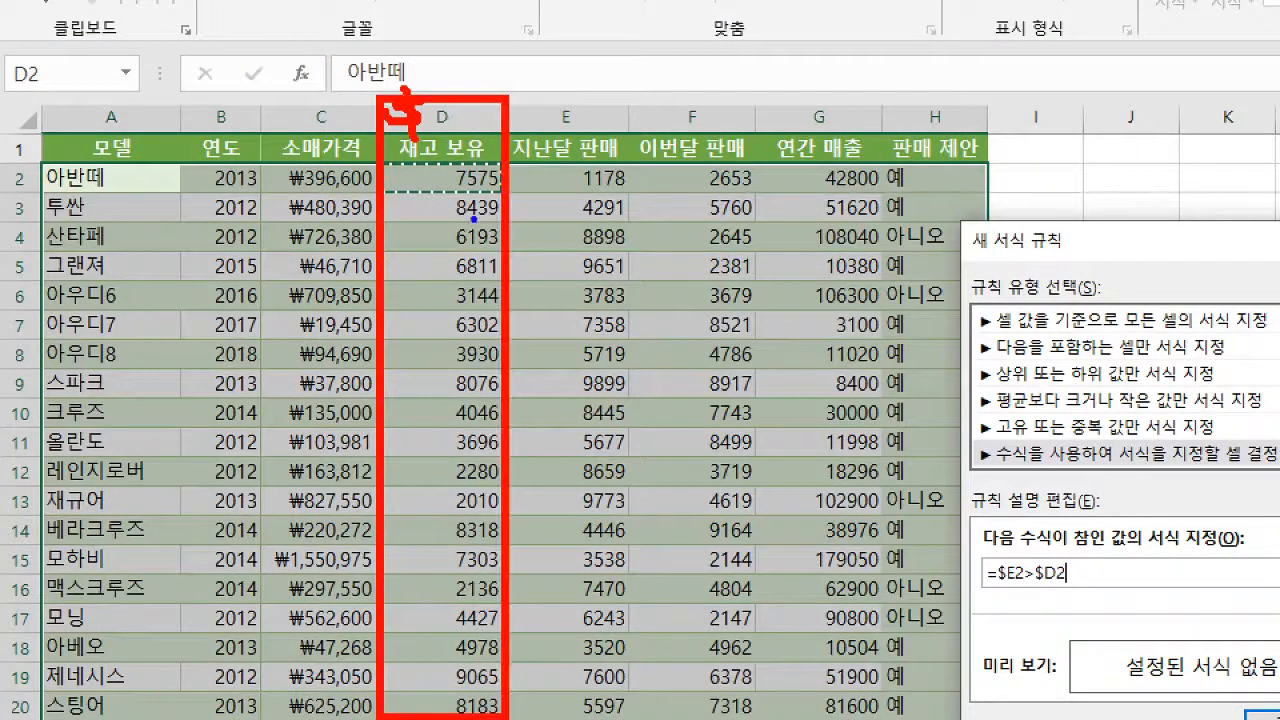
left_click_drag(458, 180, 490, 182)
left_click_drag(460, 216, 494, 218)
left_click_drag(458, 276, 492, 278)
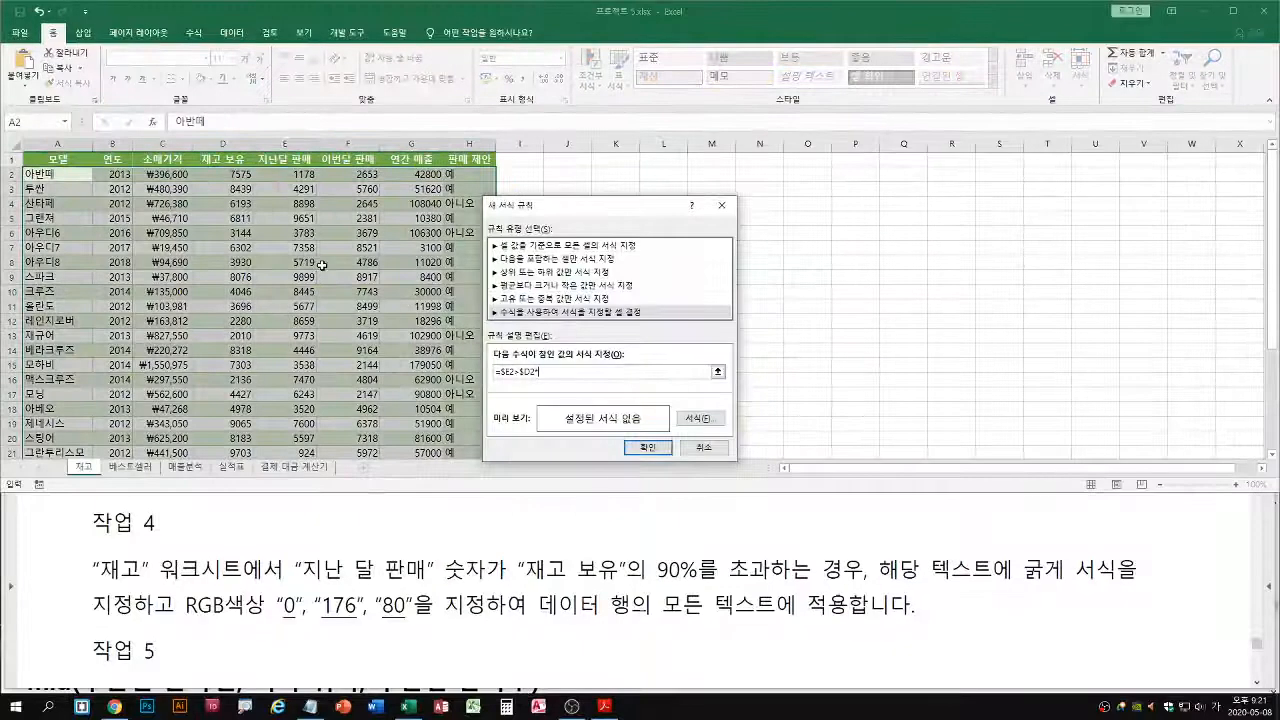
Complete the rule's formula as =$E2>$D2*0.9
type(".9")
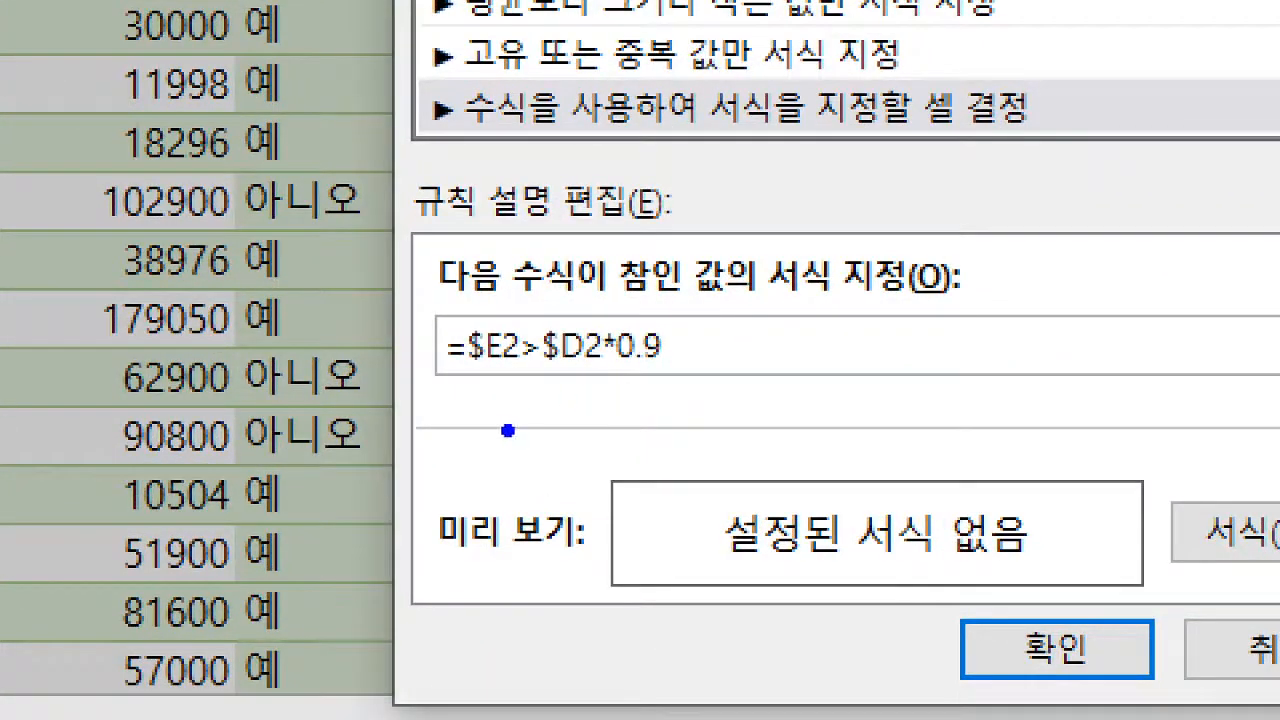
left_click_drag(441, 382, 678, 383)
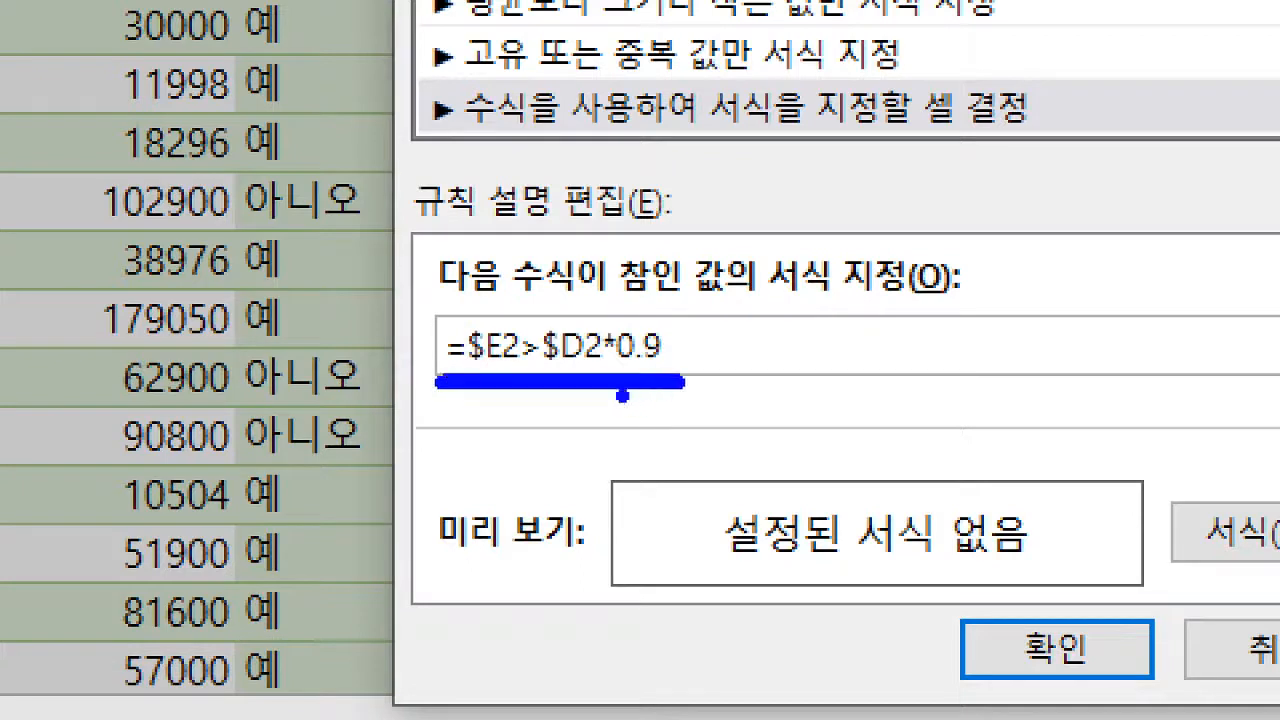
key("r")
left_click_drag(448, 388, 690, 388)
mouse_move(640, 445)
left_mouse_down()
mouse_move(629, 381)
mouse_move(615, 450)
left_mouse_up()
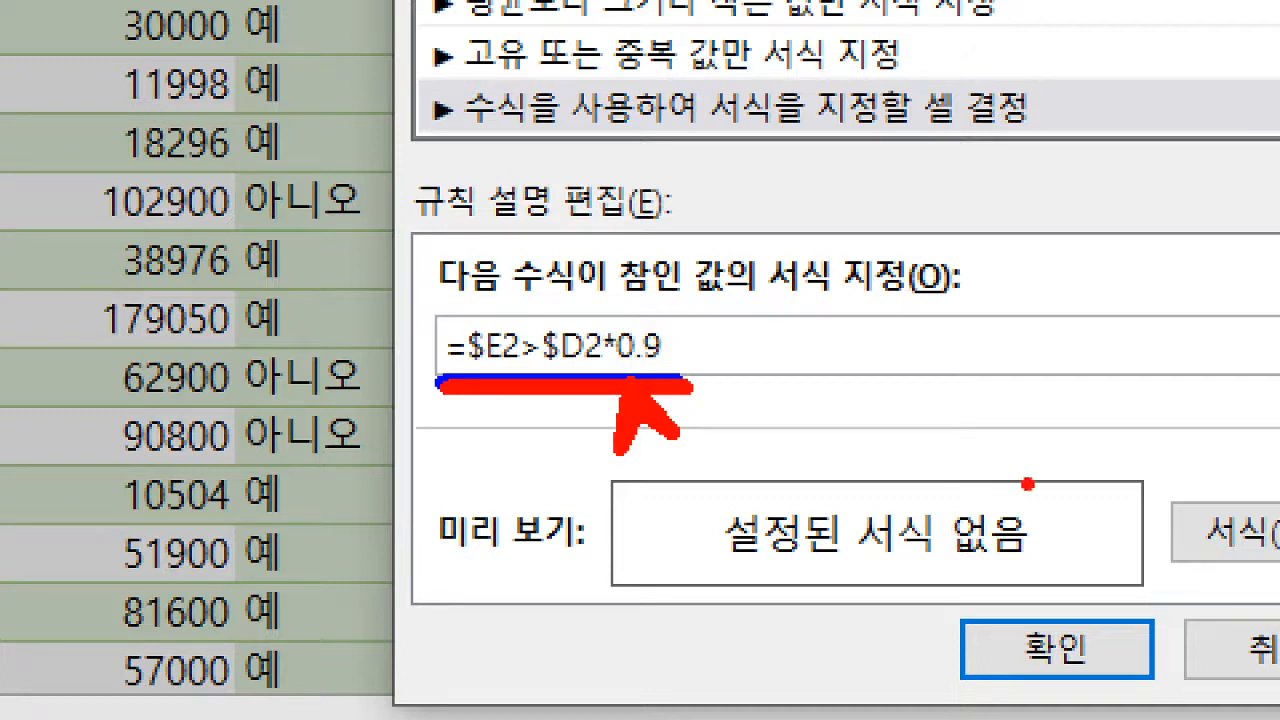
left_click_drag(1232, 558, 1208, 587)
left_click_drag(1180, 492, 1276, 574)
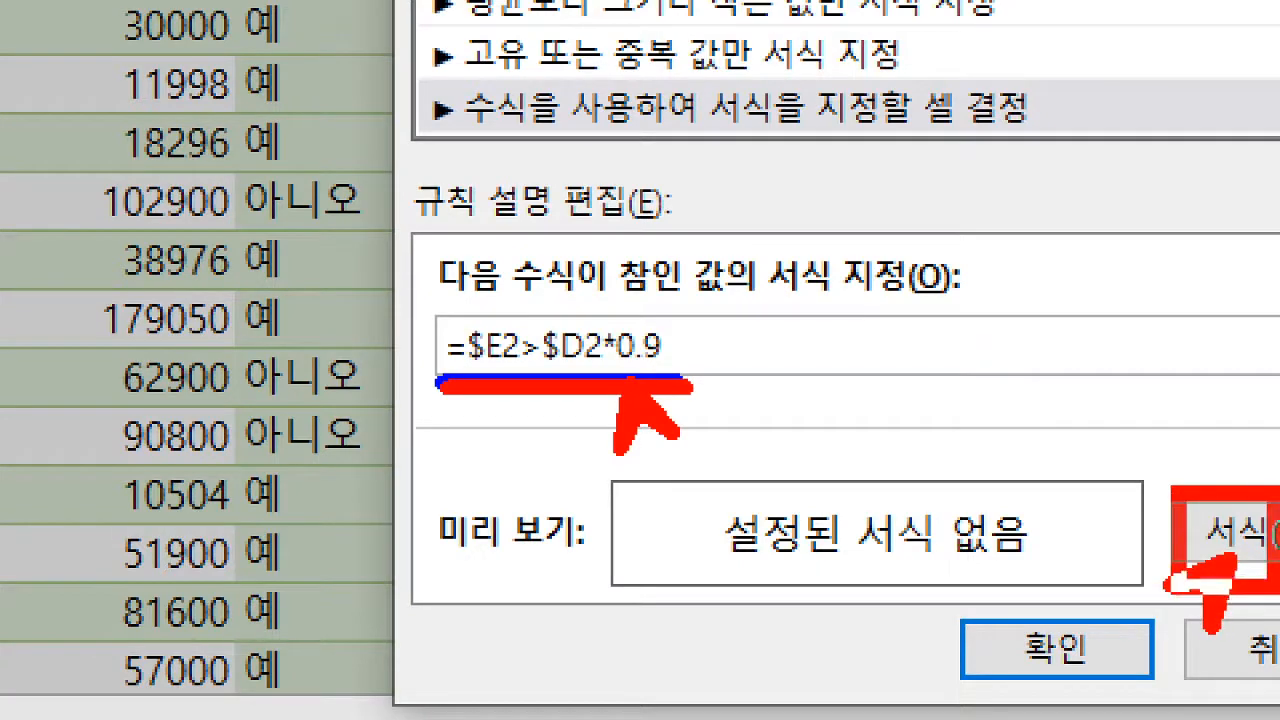
key("Escape")
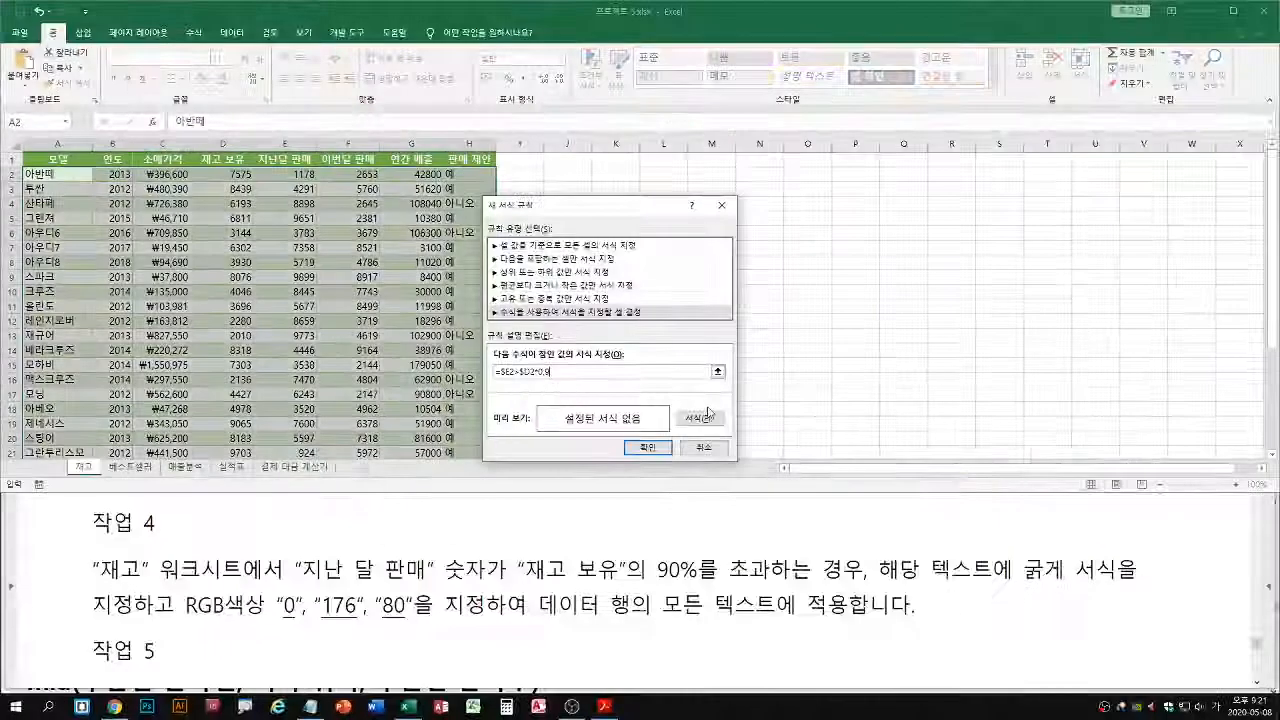
Open the rule's cell formatting and set the font style to 굵게
left_click(1268, 542)
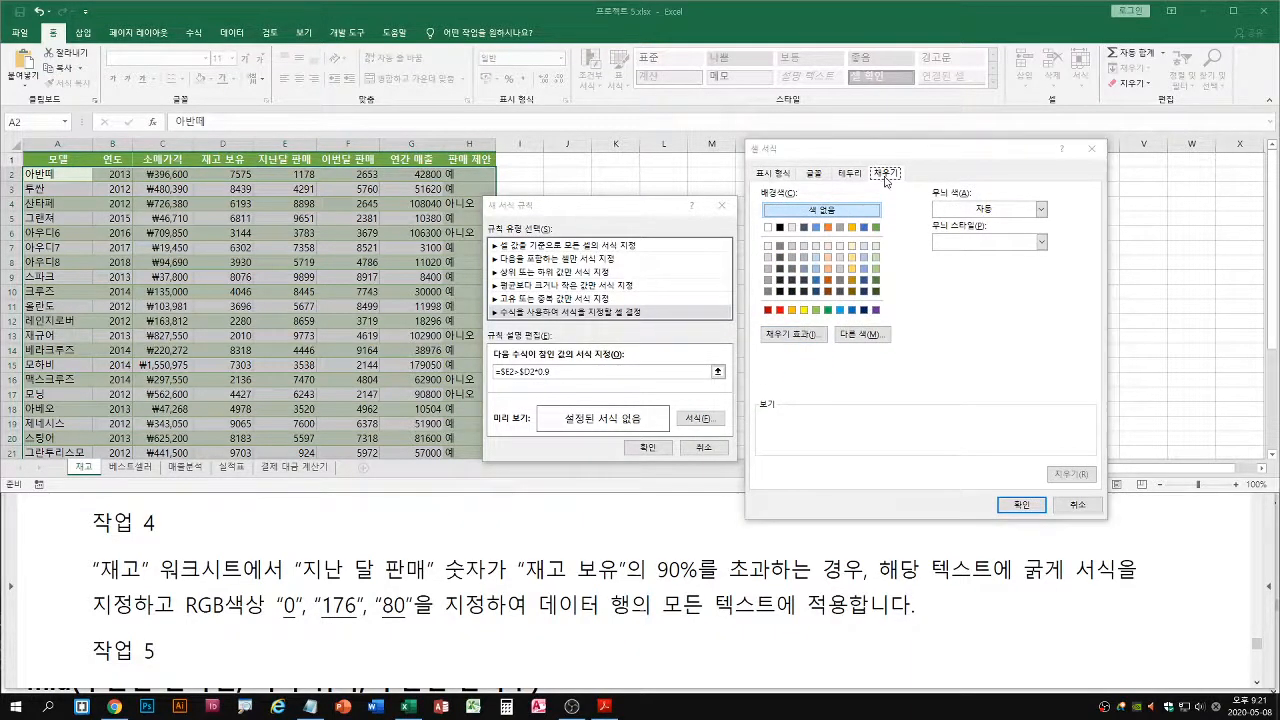
left_click(815, 173)
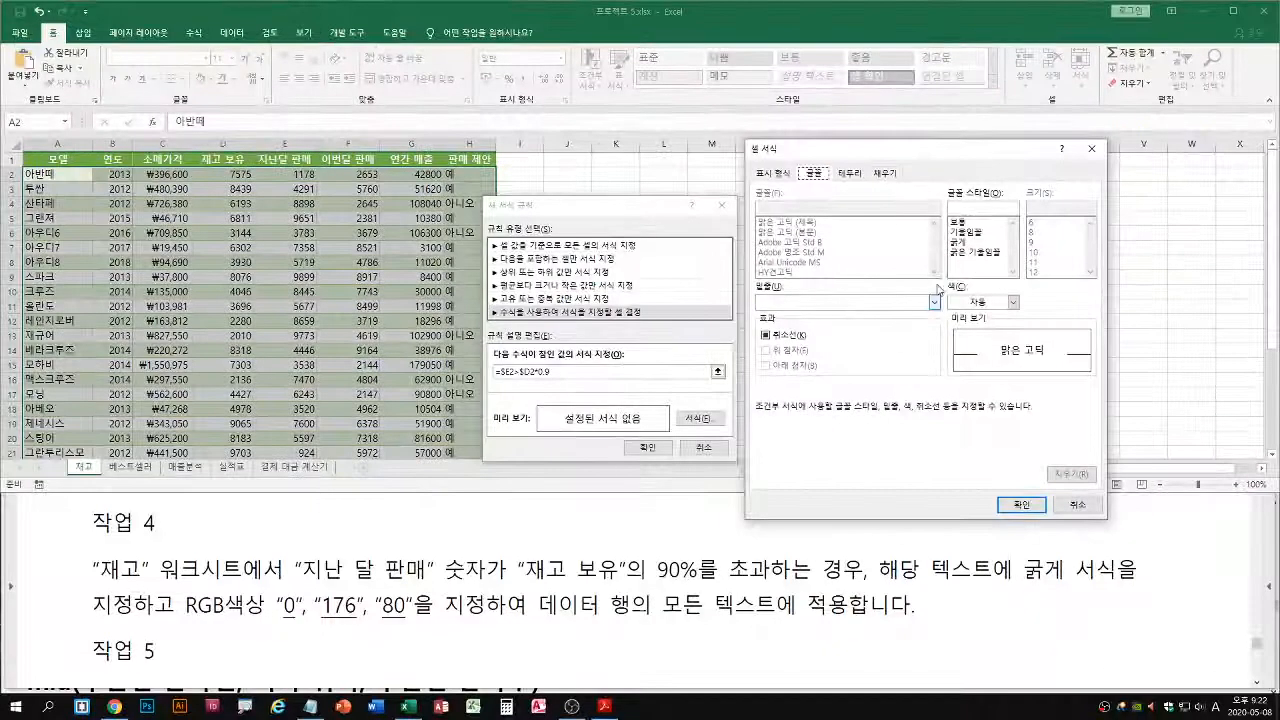
left_click(995, 246)
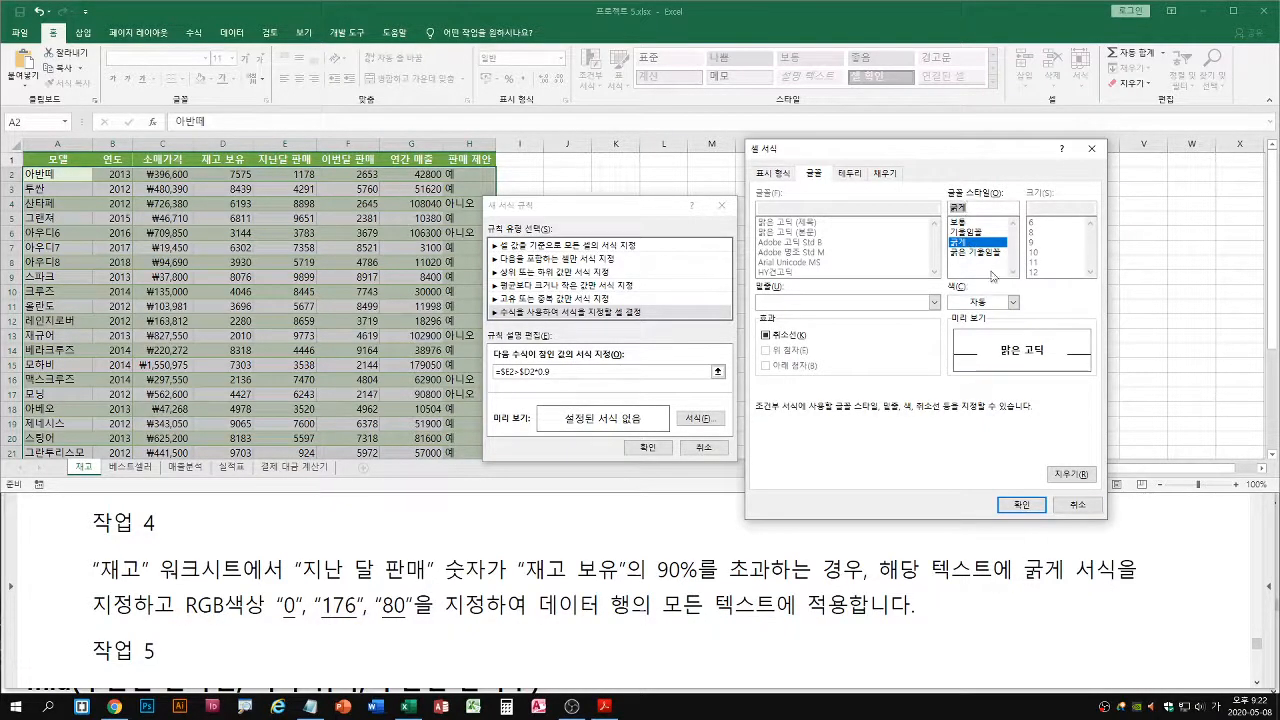
left_click(1013, 302)
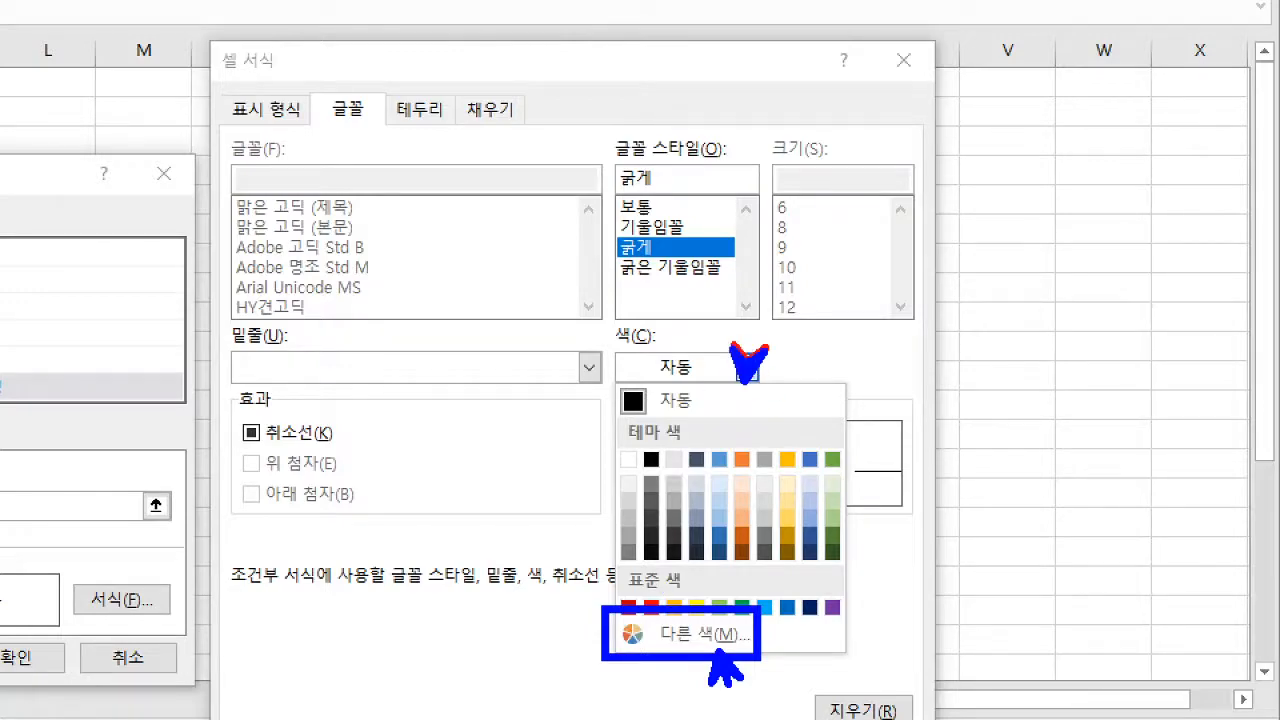
key("Escape")
left_click(1013, 303)
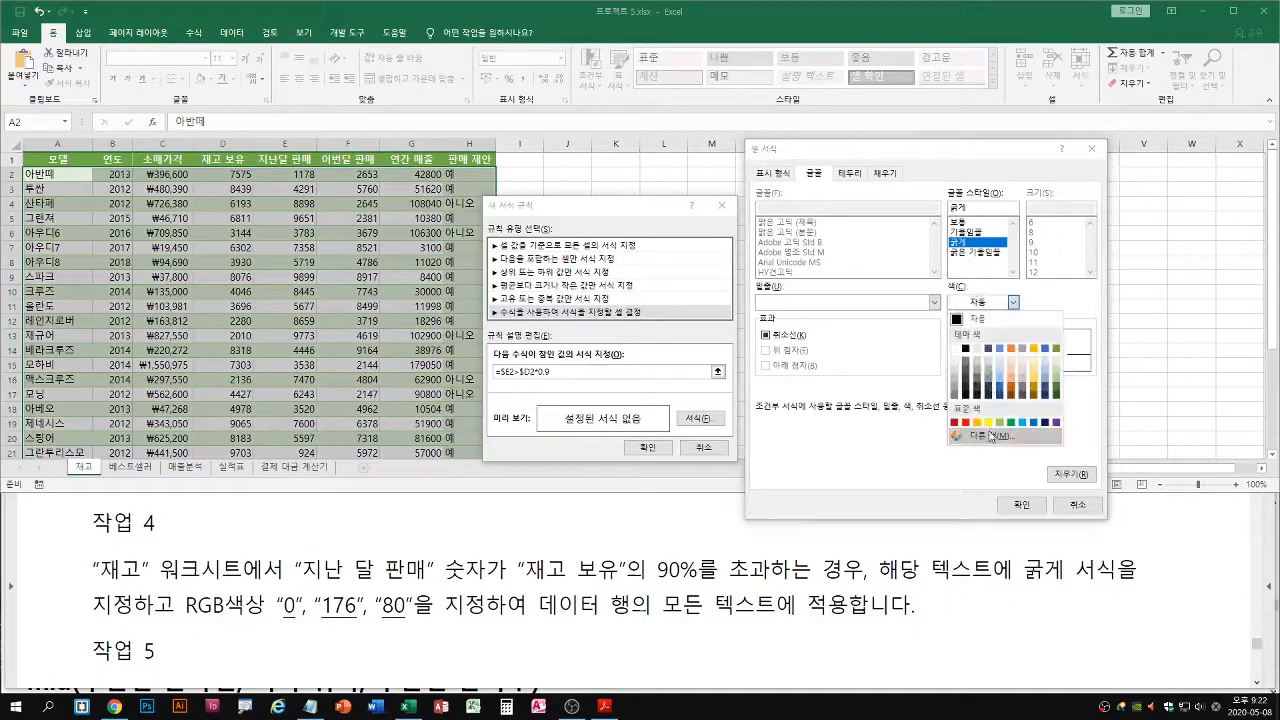
left_click(990, 437)
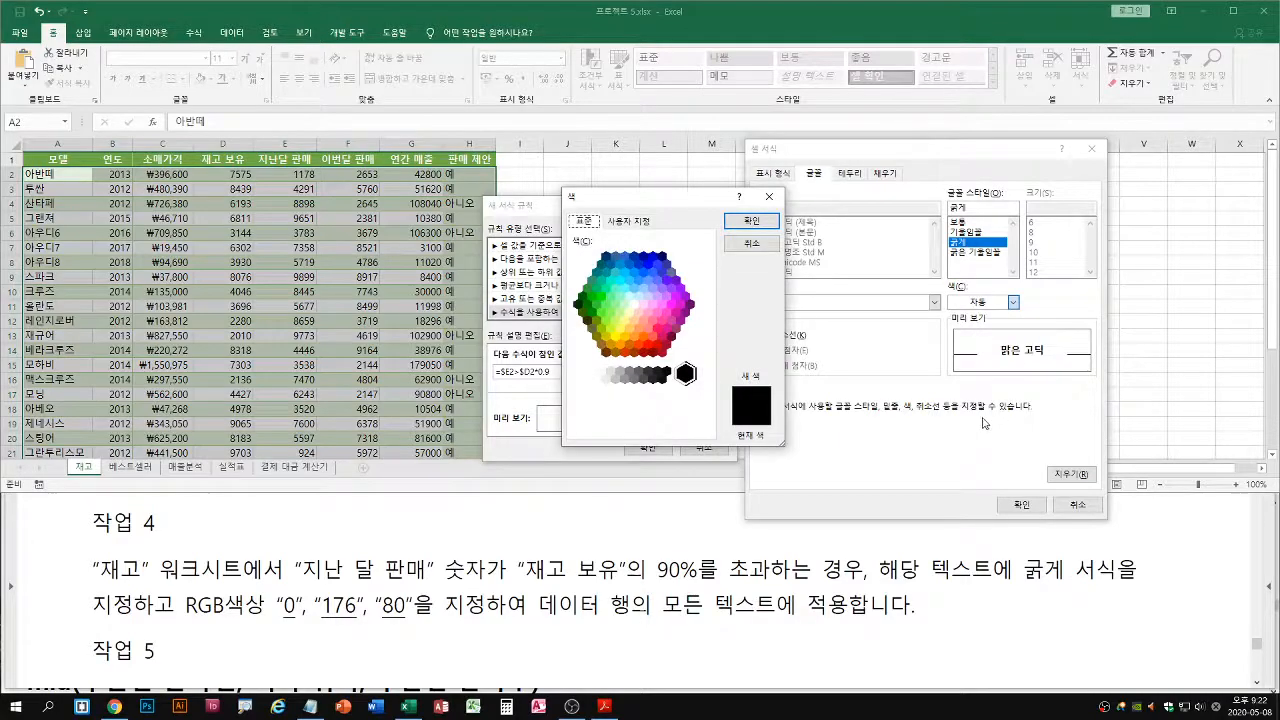
left_click(629, 220)
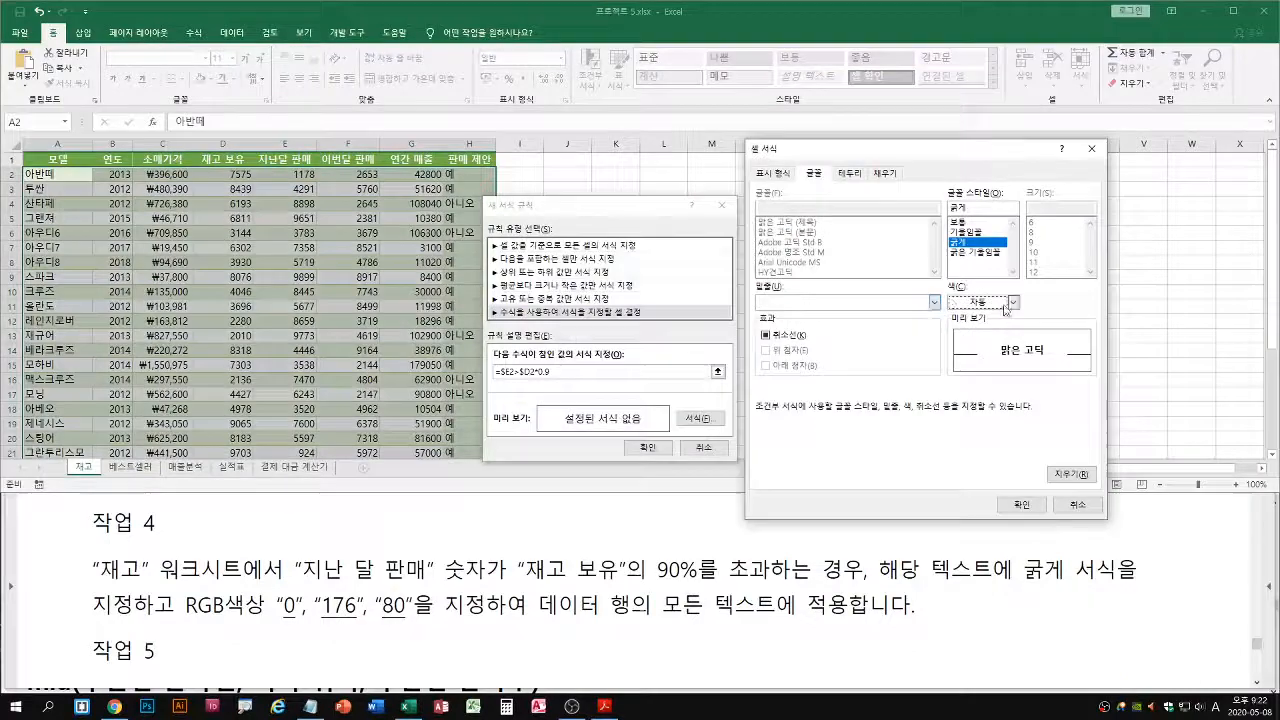
Set the rule's font colour to custom RGB 0, 176, 80 and apply the conditional formatting rule to the range
left_click(1013, 302)
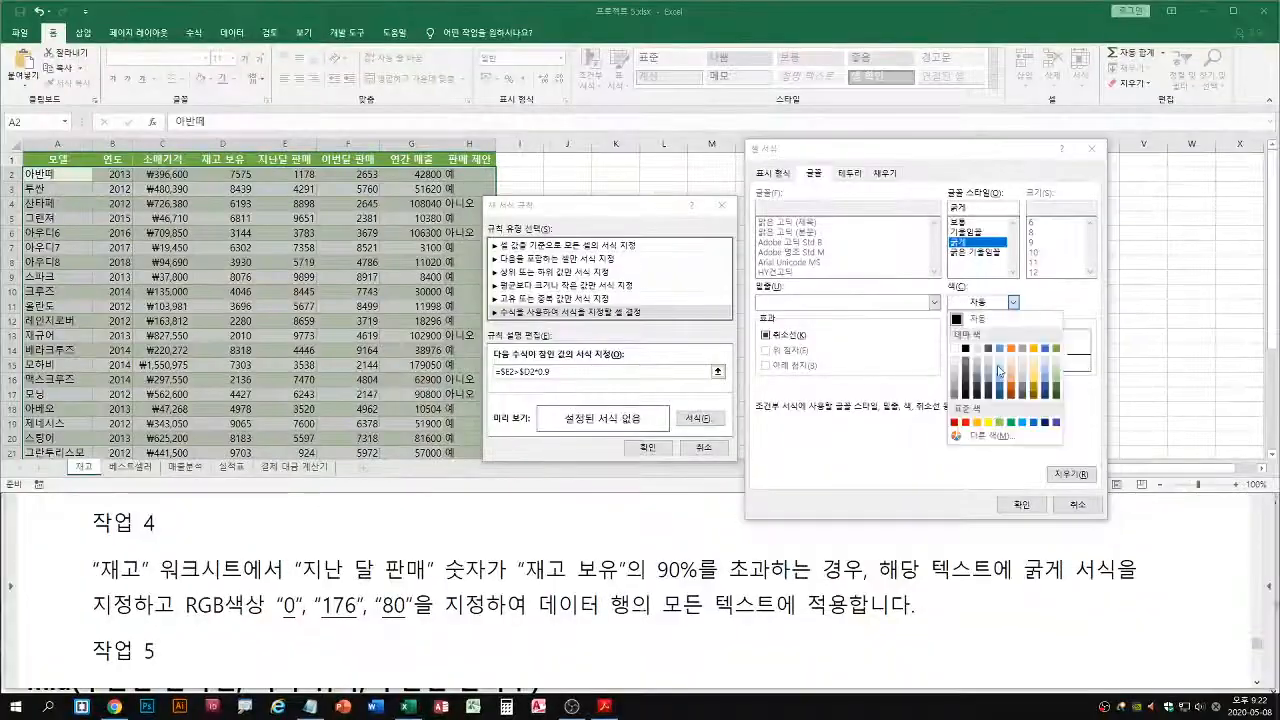
left_click(988, 435)
left_click(628, 220)
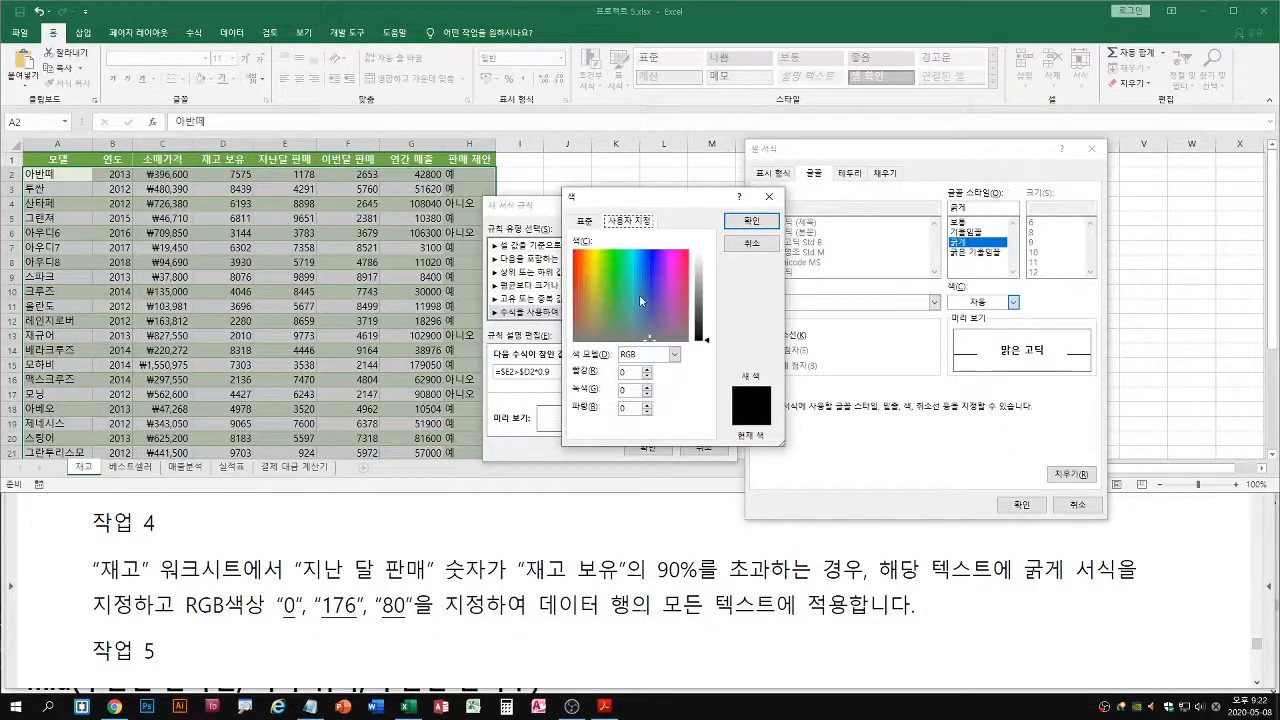
left_click(634, 372)
left_click(625, 390)
type("176")
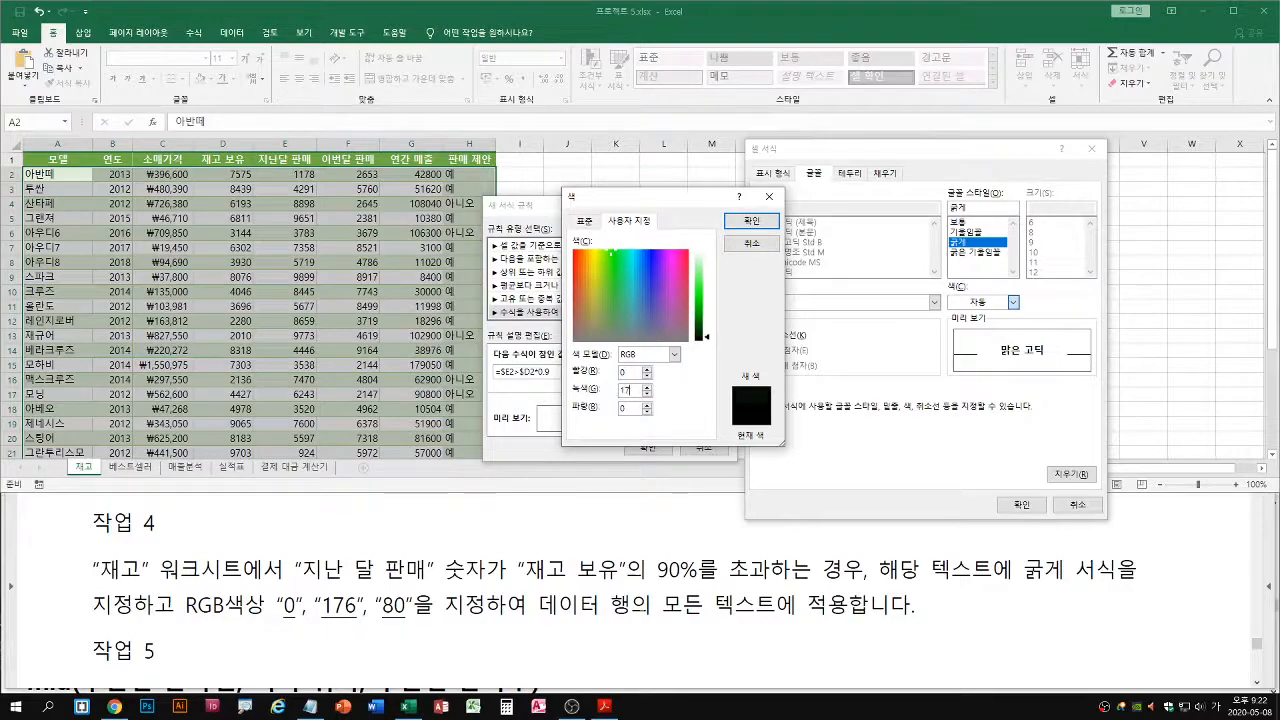
double_click(631, 411)
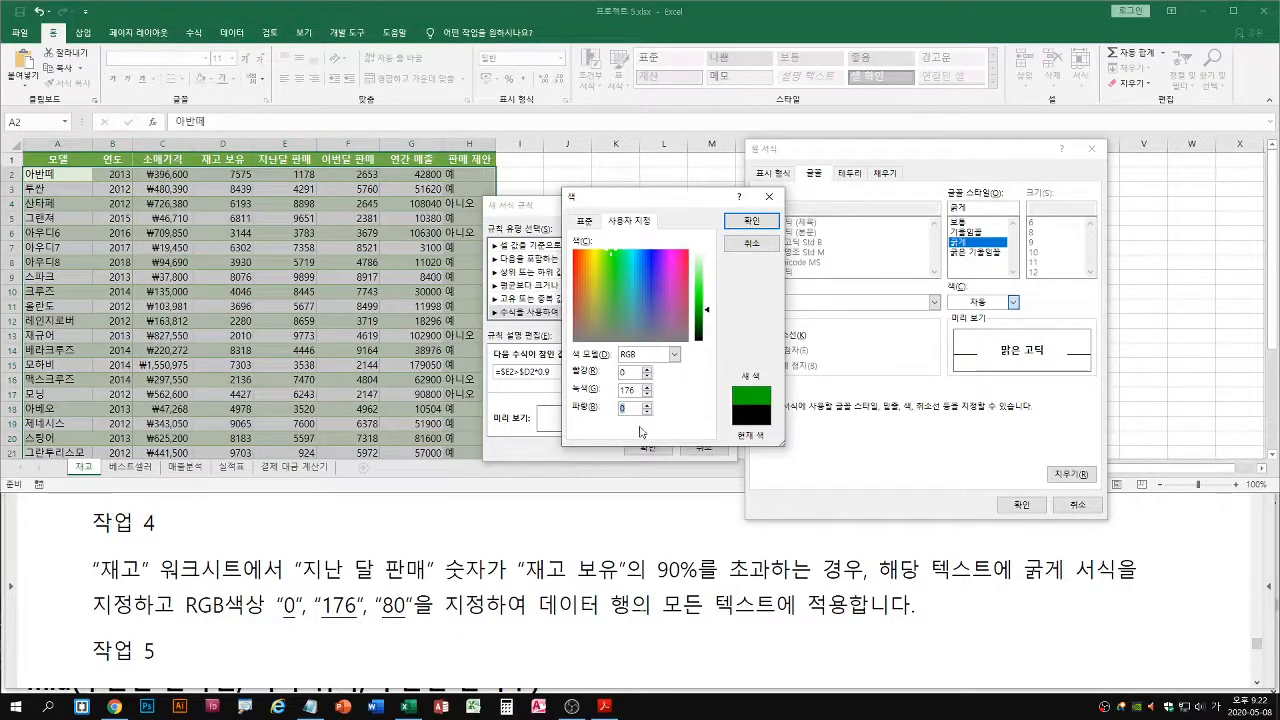
type("80")
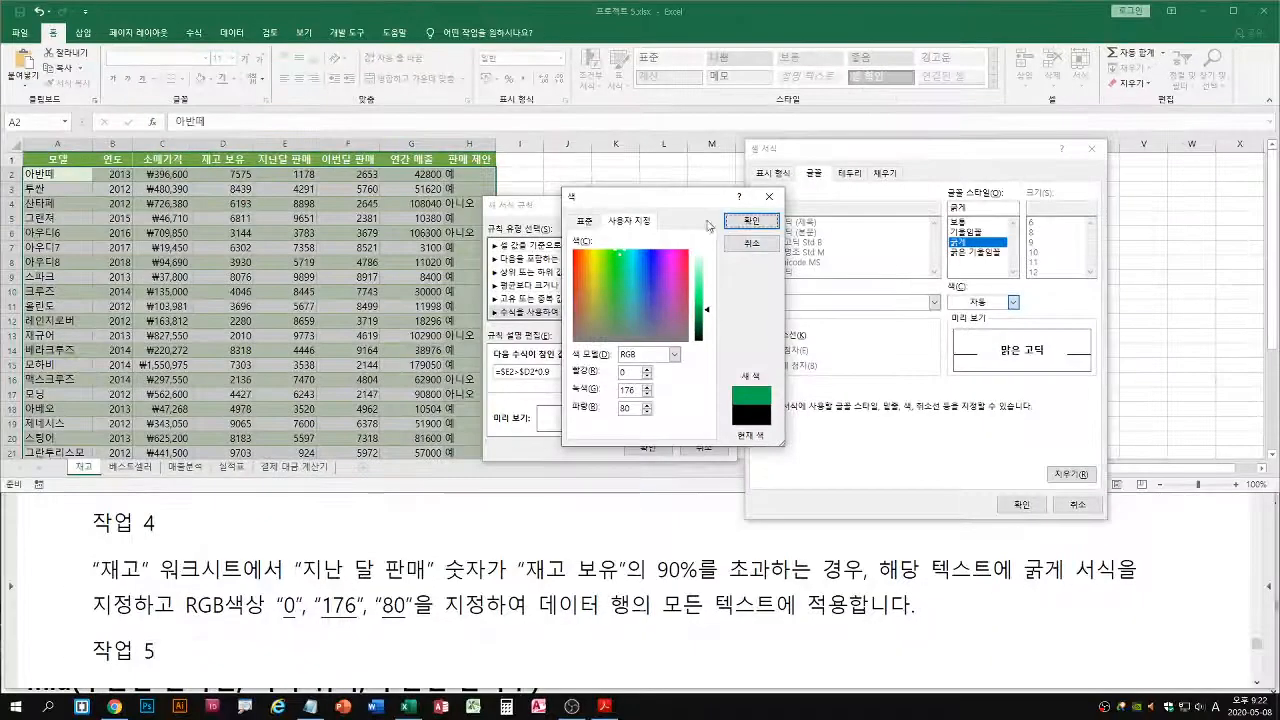
left_click(540, 252)
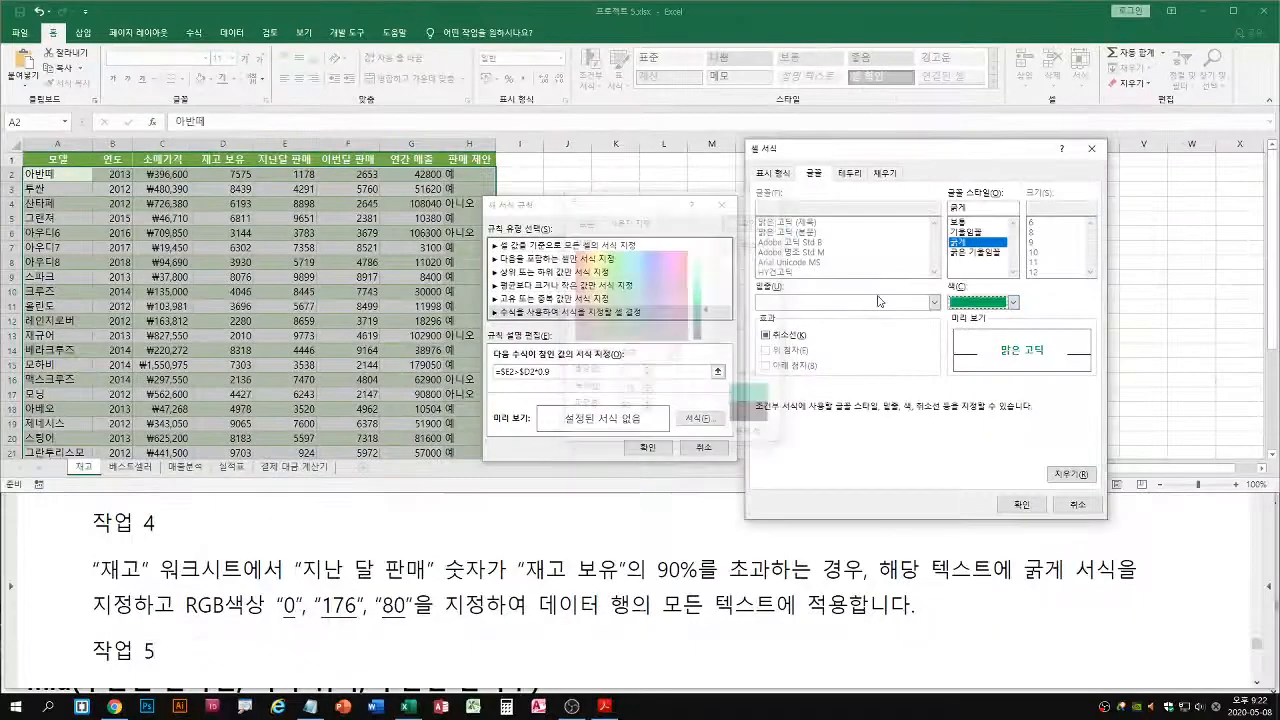
left_click(1018, 508)
left_click(663, 451)
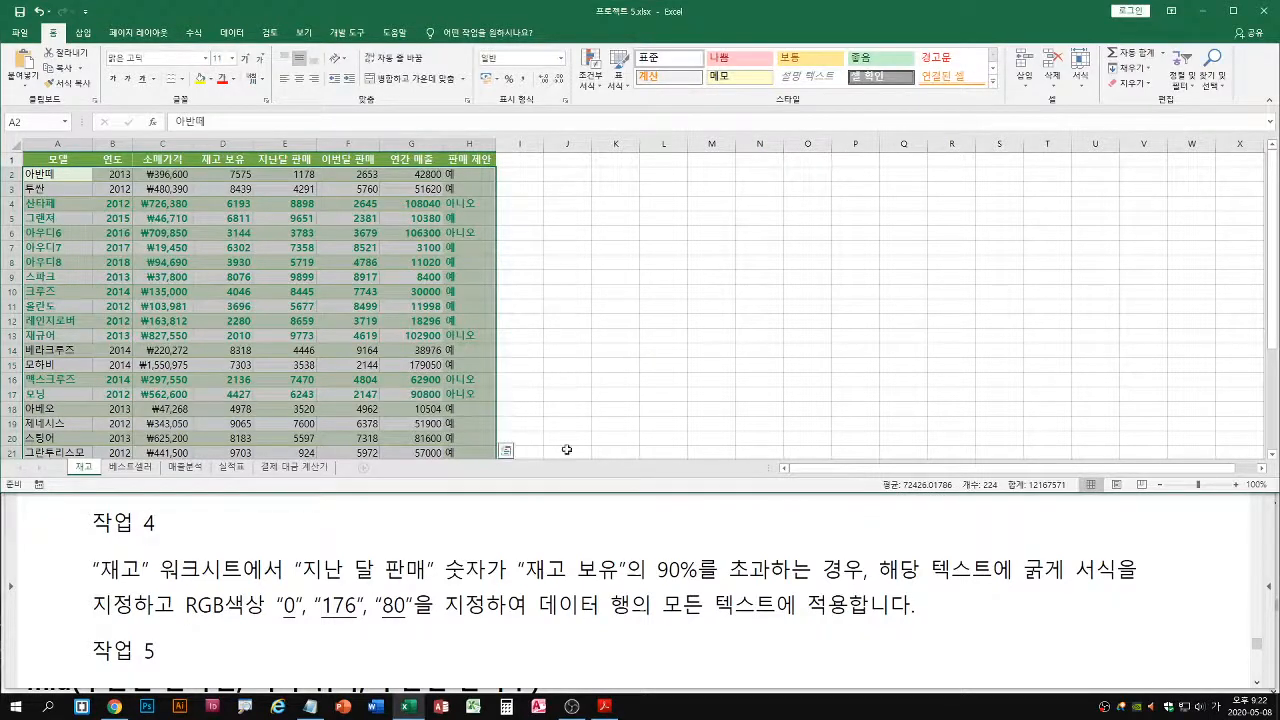
Bring 작업 5 into view in the exam PDF, then open the 결제 대금 계산기 worksheet in Excel
left_click(598, 570)
scroll(601, 580, "down", 3)
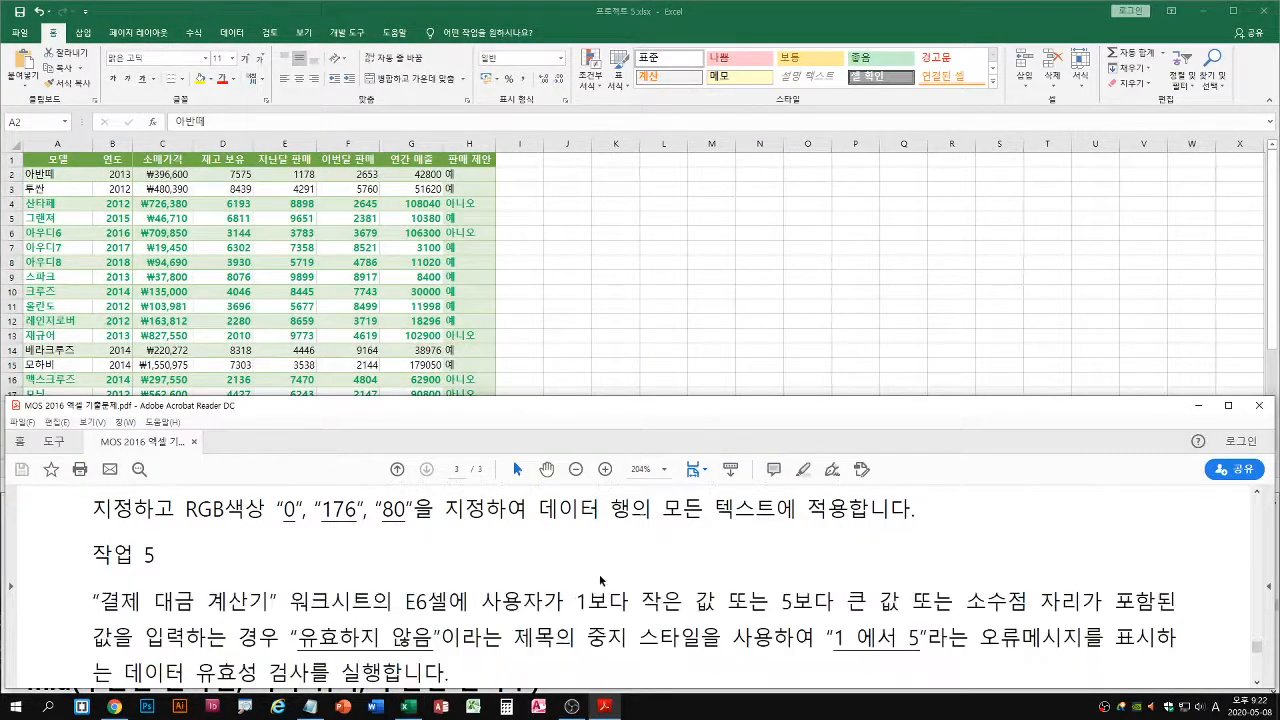
scroll(601, 580, "down", 1)
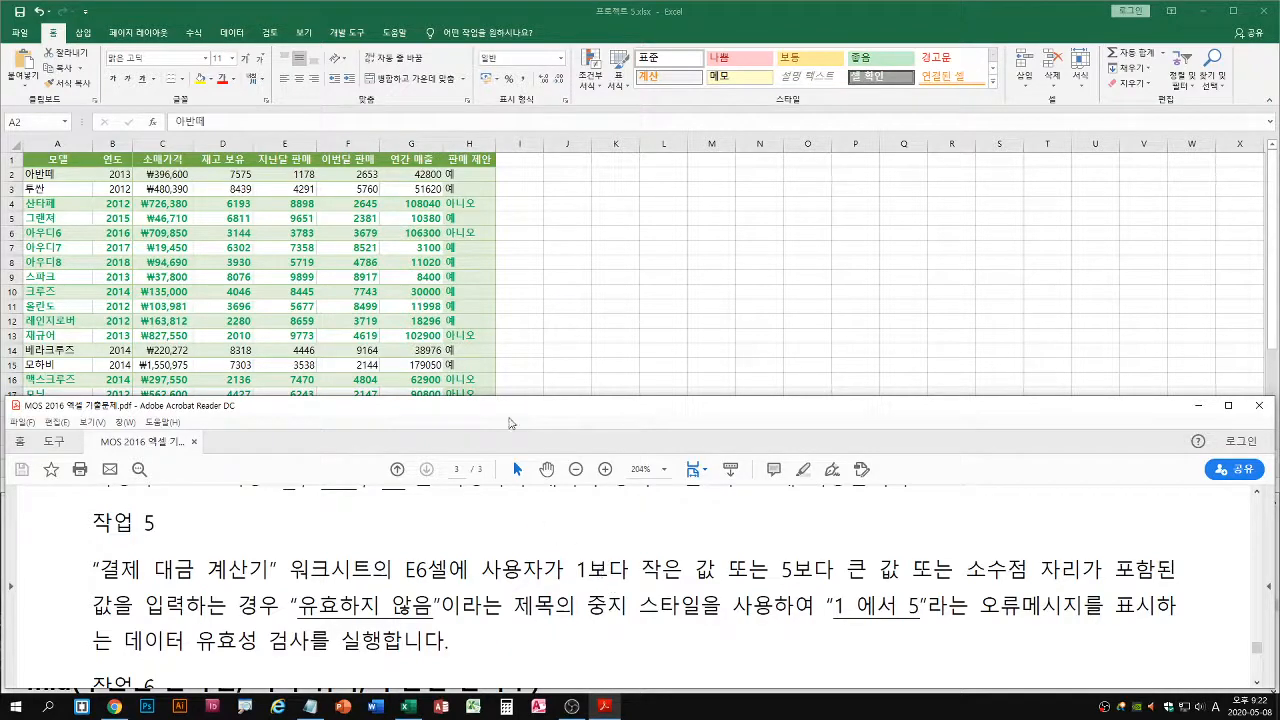
left_click(505, 323)
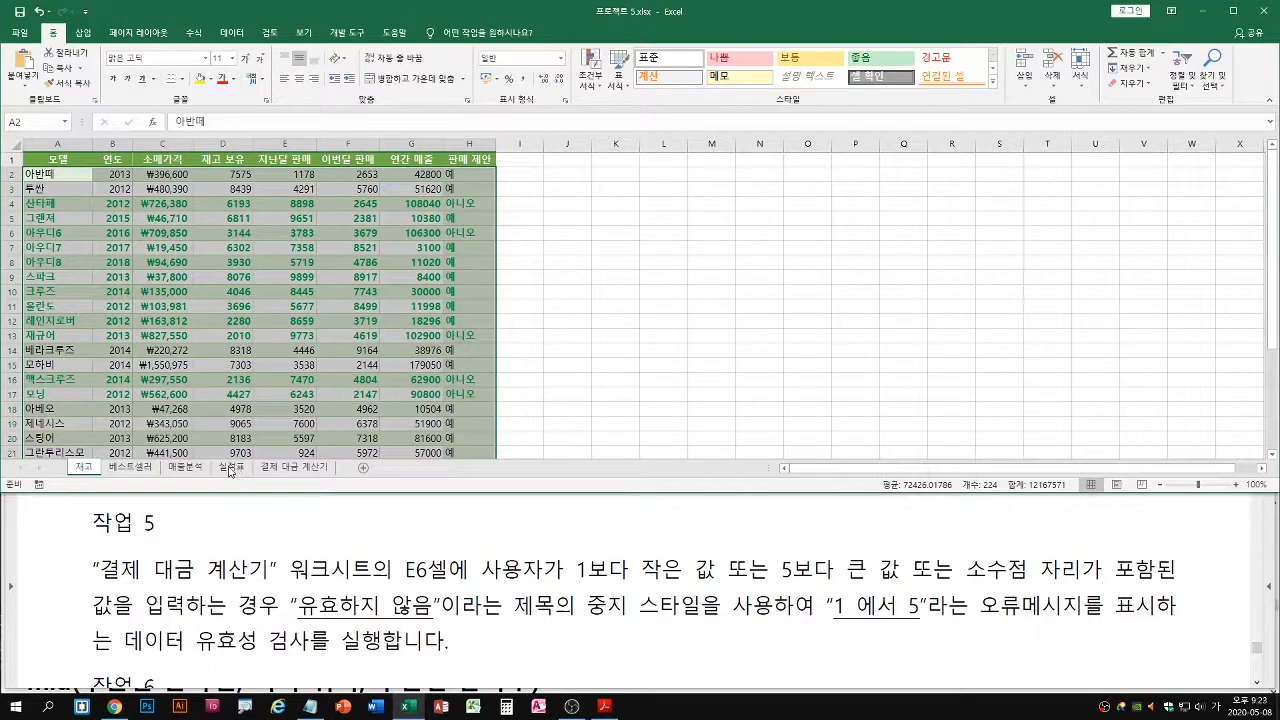
left_click(292, 470)
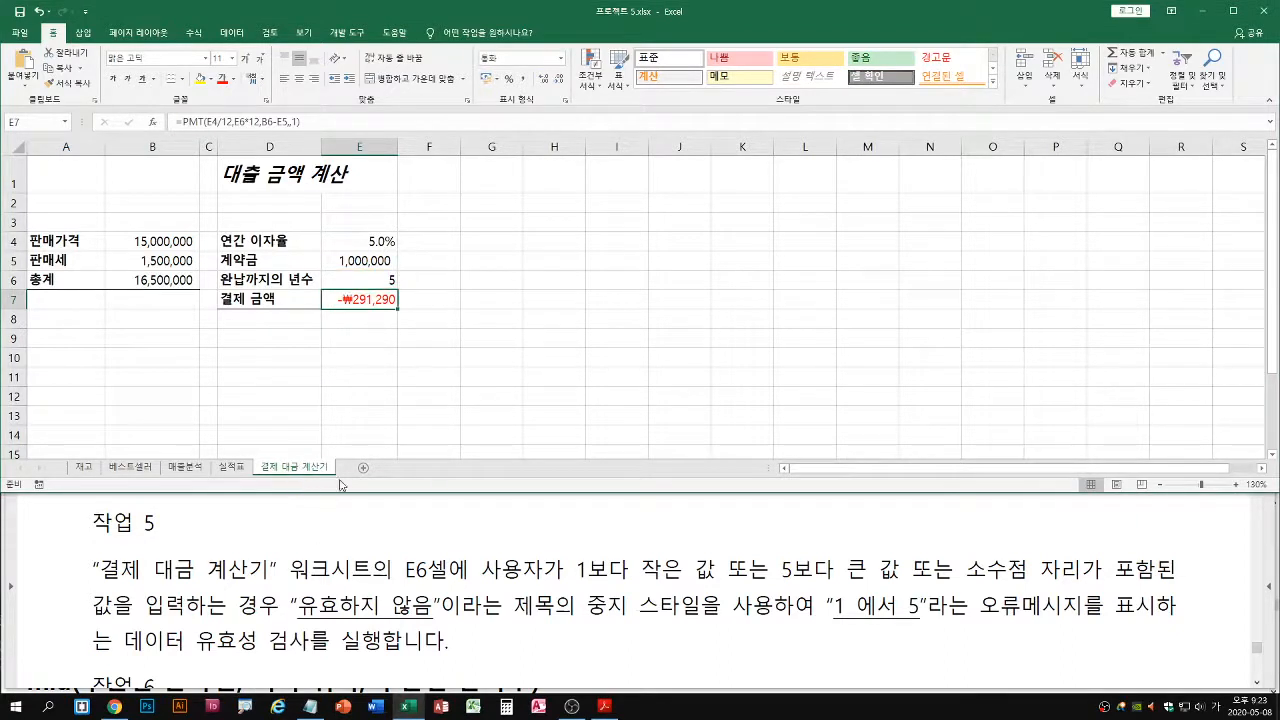
Try 2.35 and 0 as the number of years in cell E6, and set the cell back to 5
left_click(386, 286)
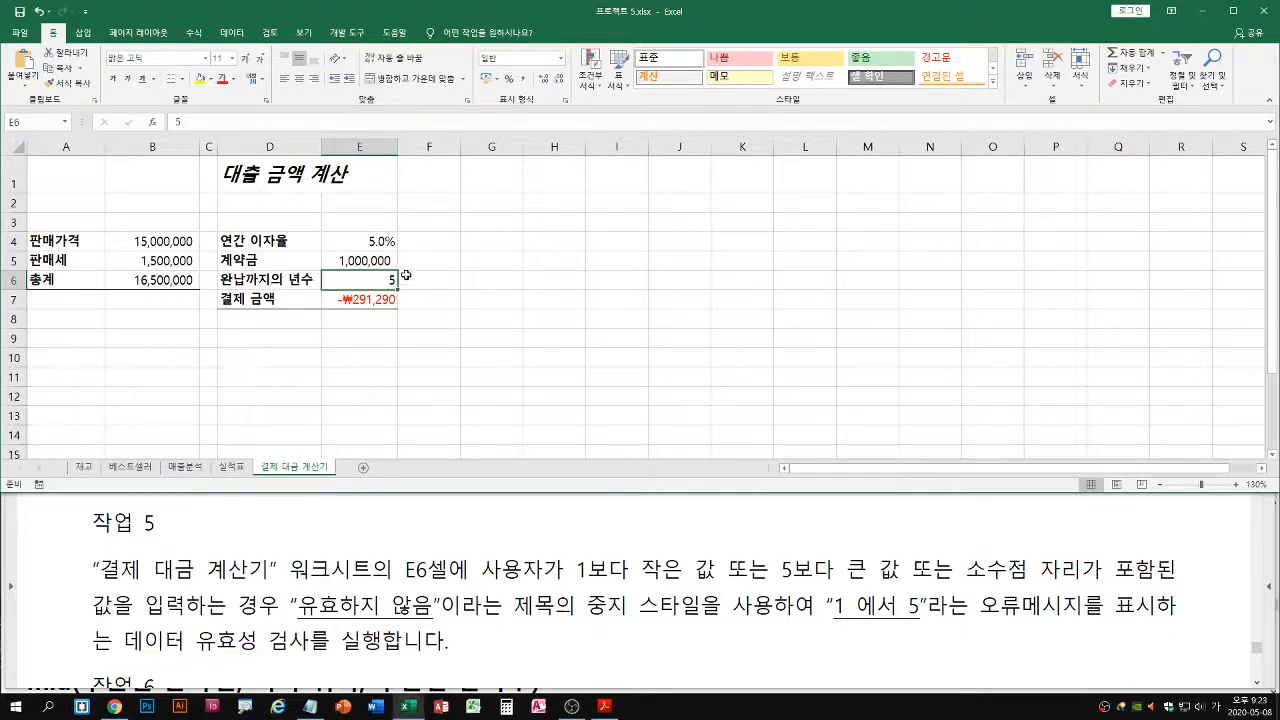
type("2.35")
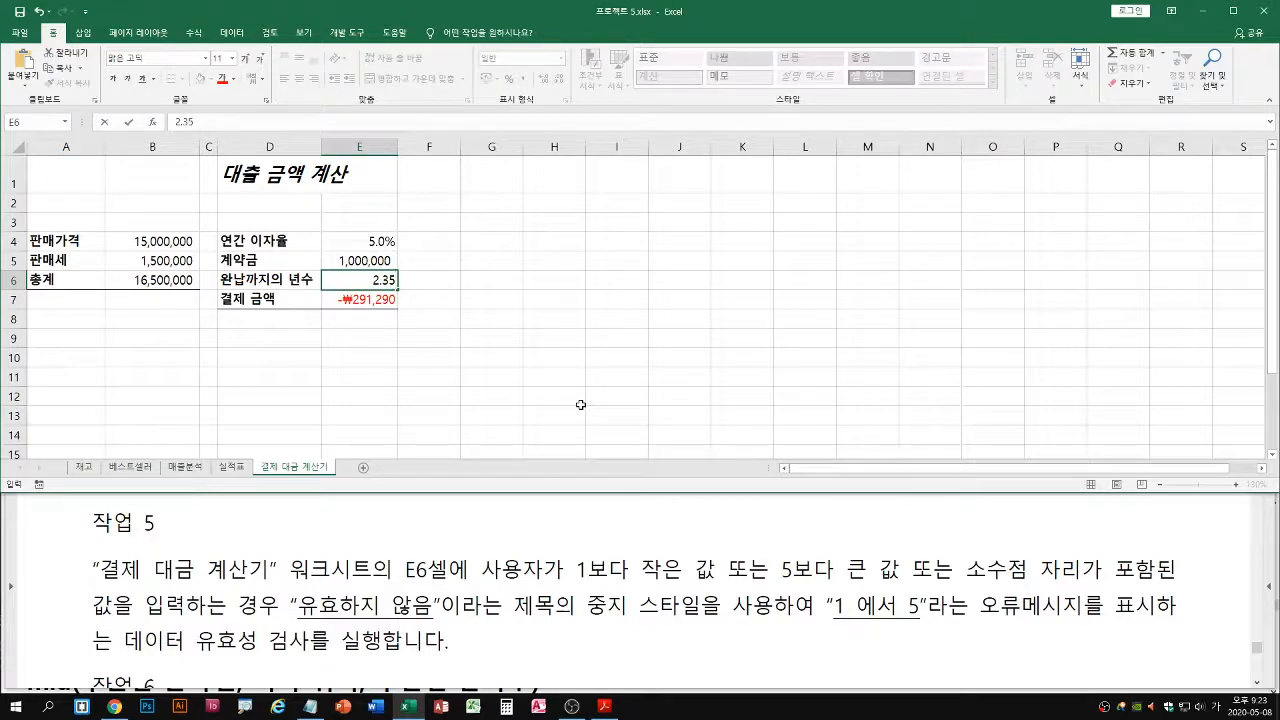
key("Return")
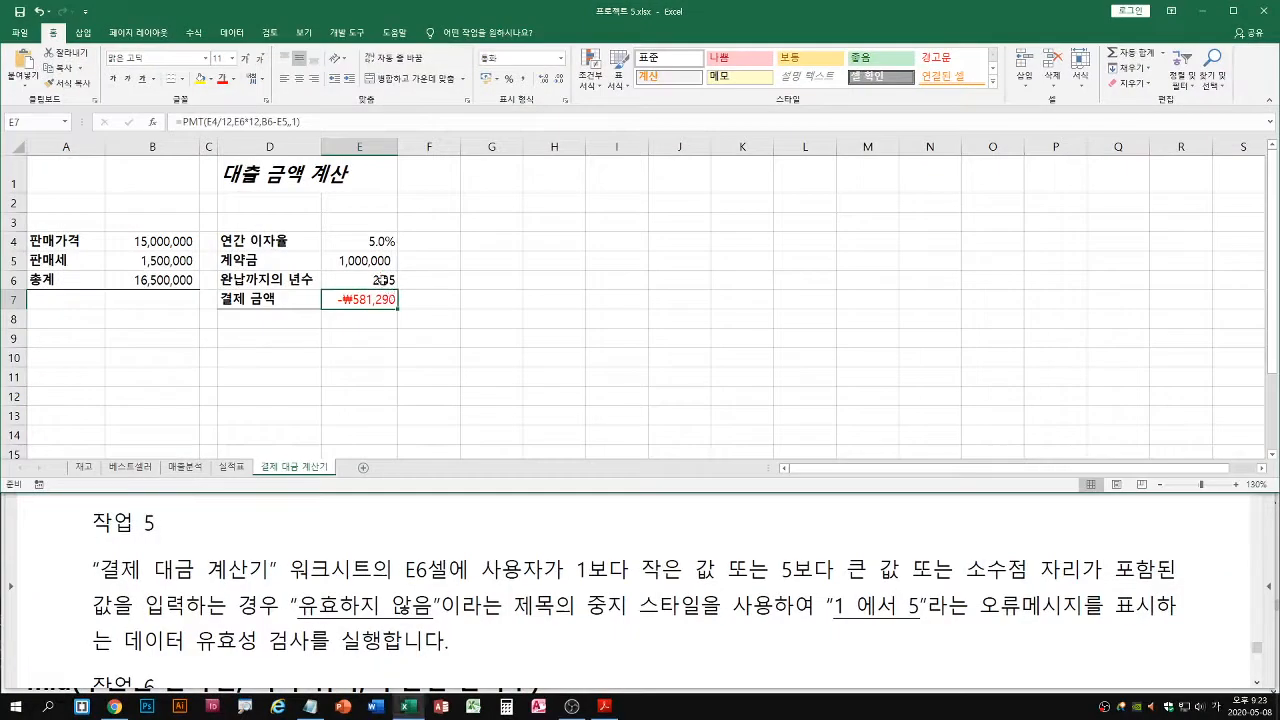
left_click(383, 280)
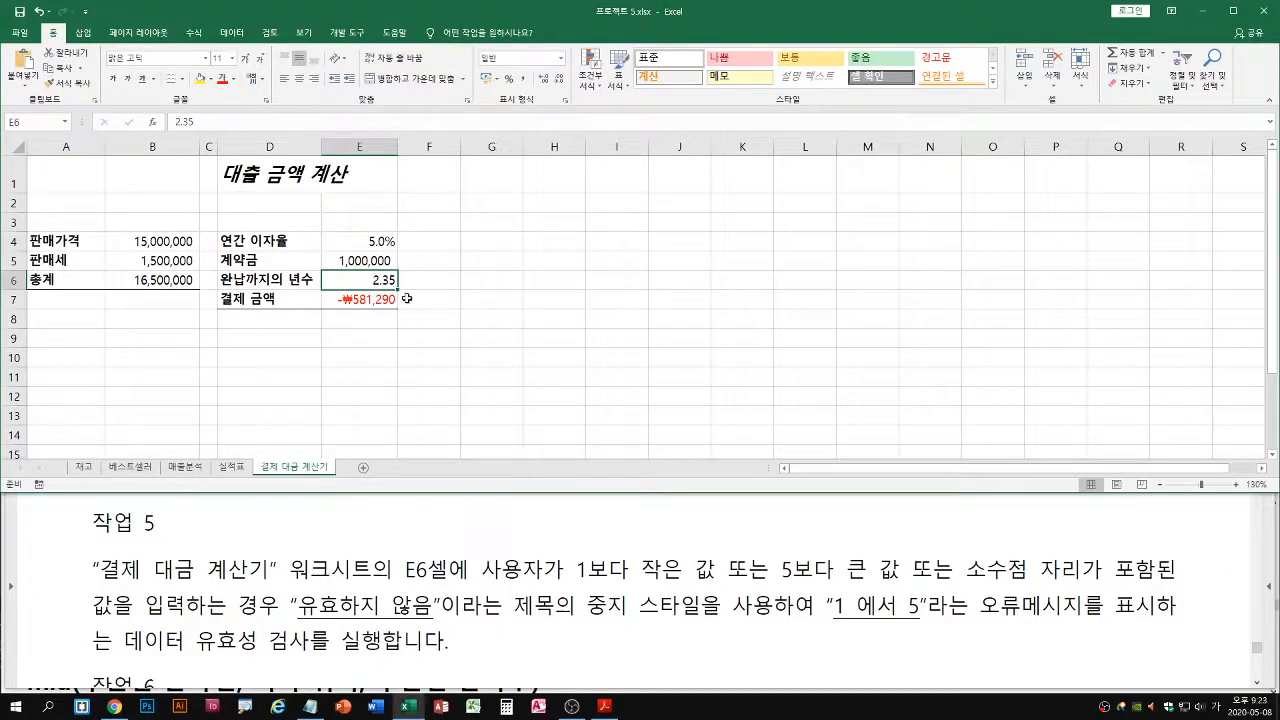
type("0")
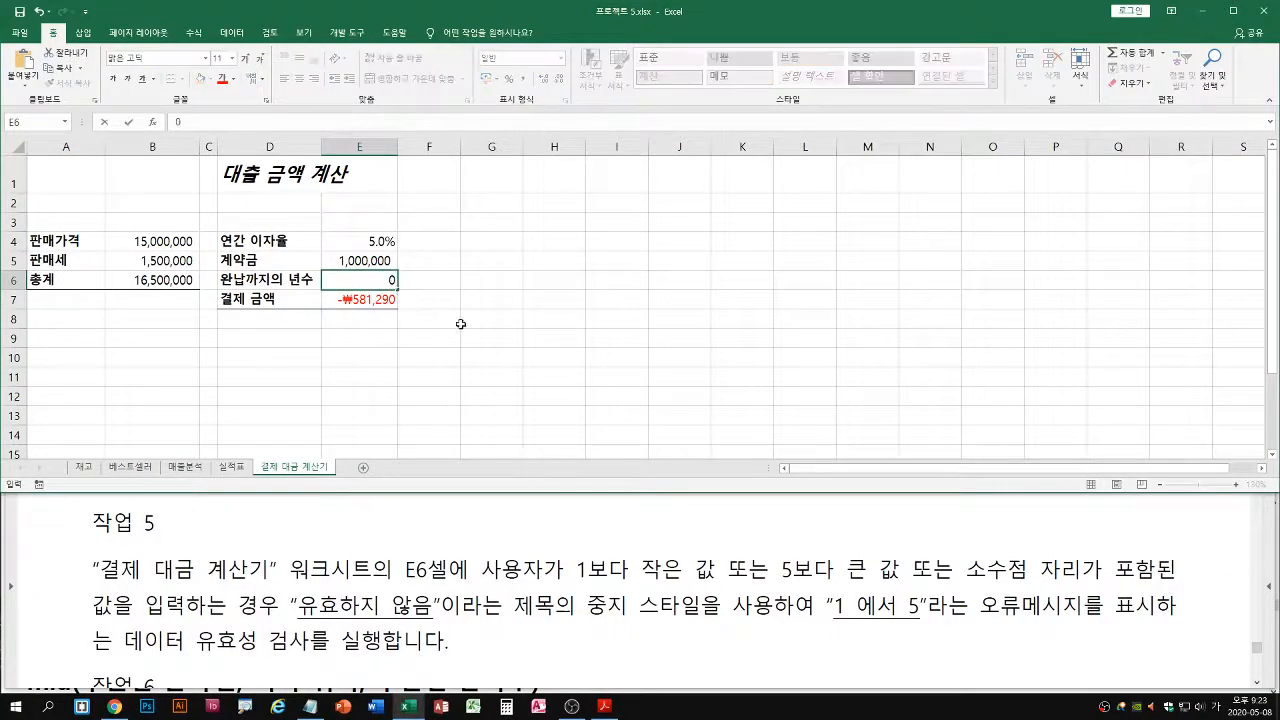
key("Return")
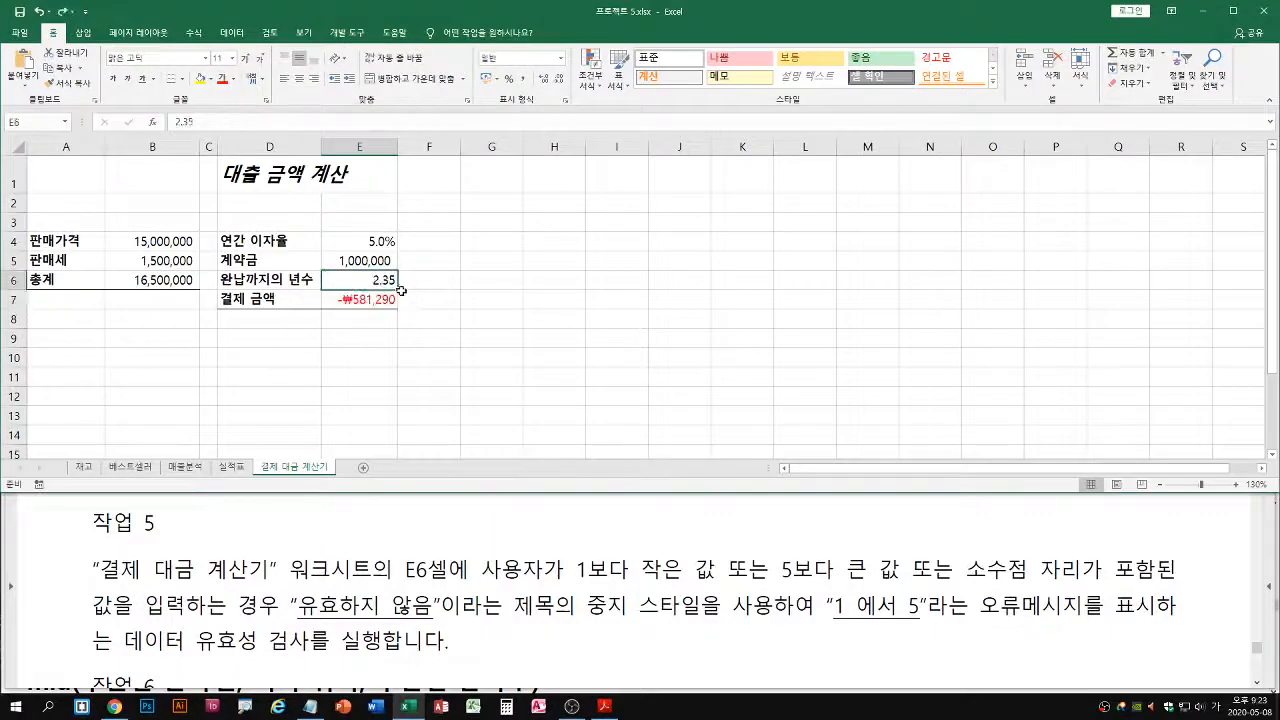
left_click_drag(578, 580, 1178, 587)
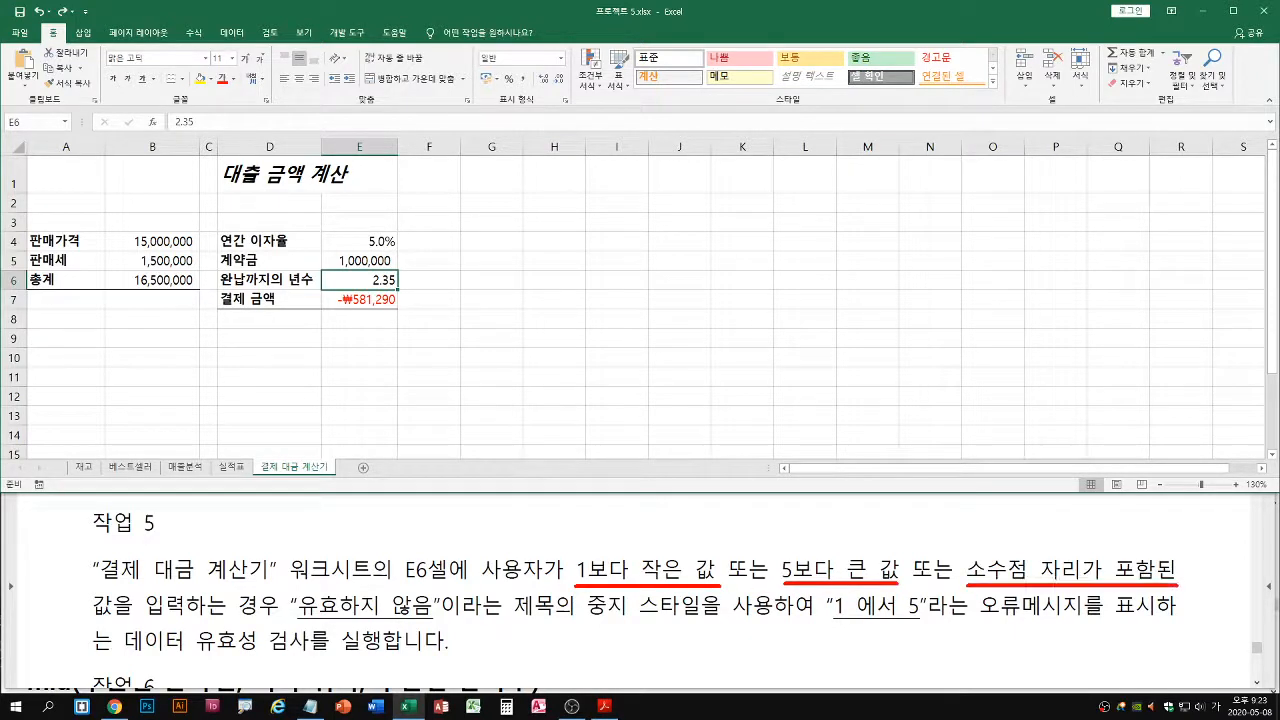
mouse_move(285, 621)
left_mouse_down()
mouse_move(444, 620)
mouse_move(432, 620)
left_mouse_up()
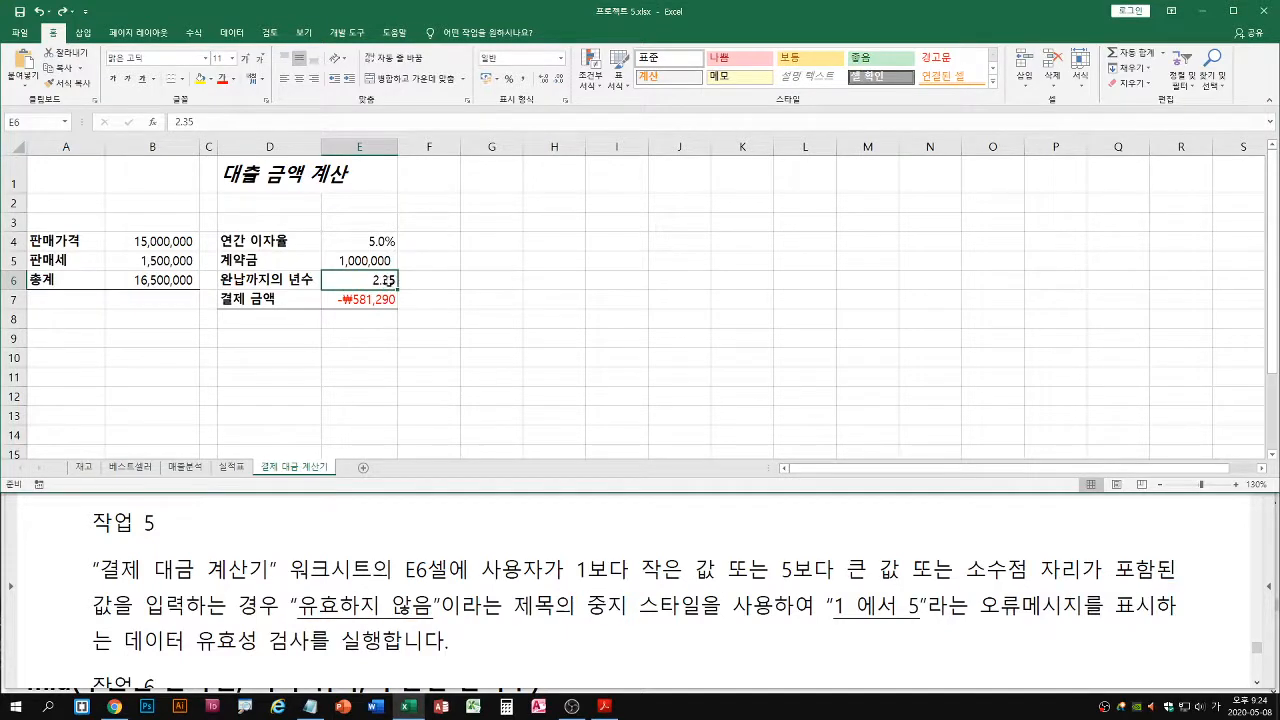
type("5")
key("Return")
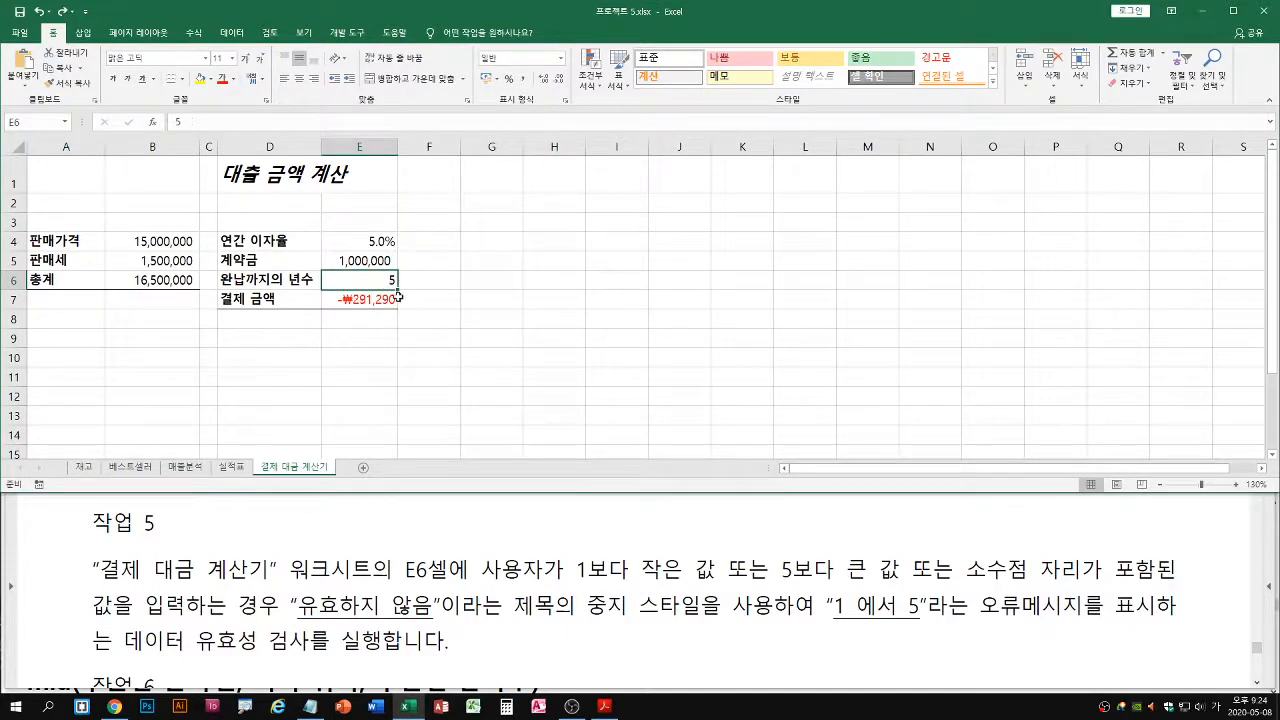
Open the data validation settings for cell E6
left_click(232, 32)
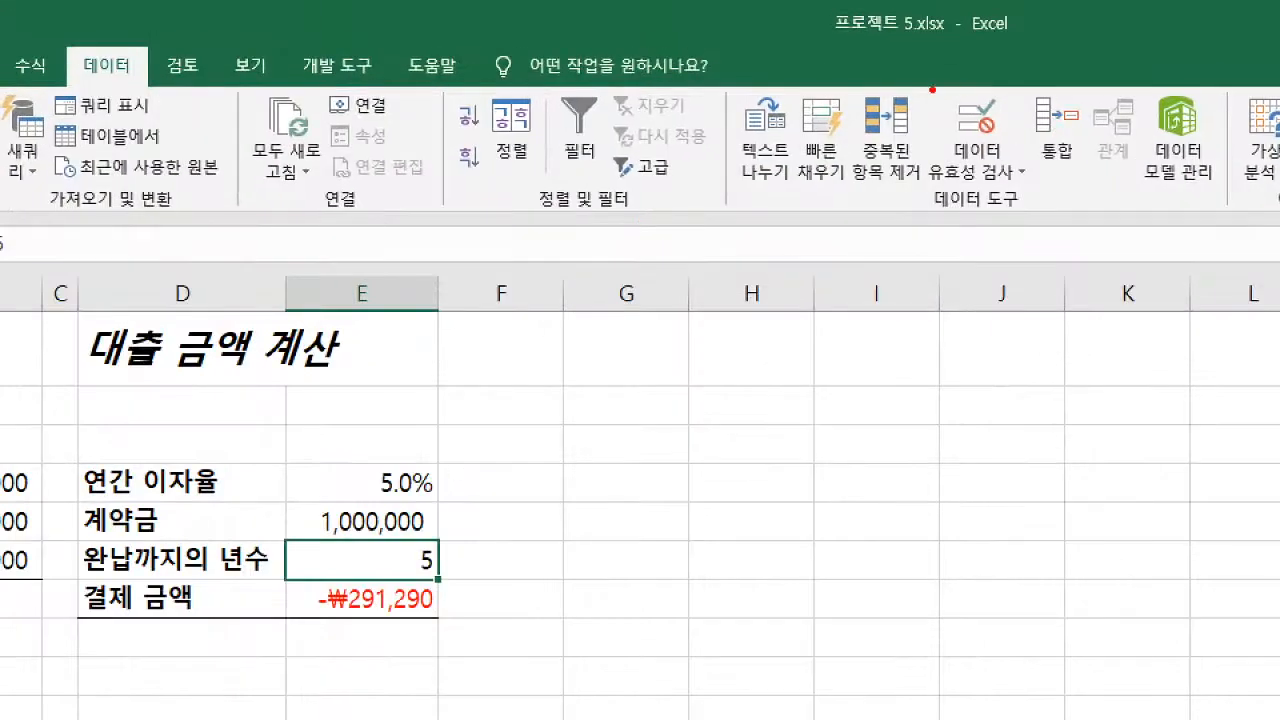
left_click_drag(644, 45, 681, 71)
left_click_drag(421, 567, 388, 607)
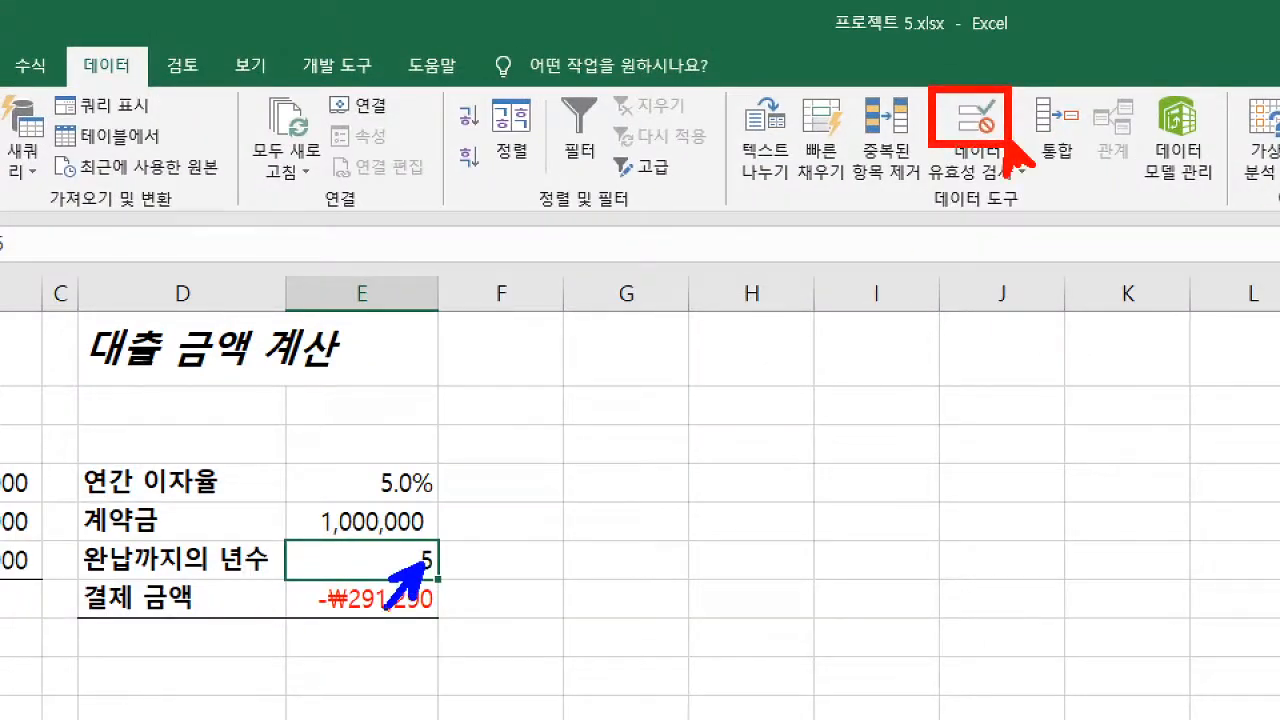
left_click_drag(76, 79, 136, 79)
left_click_drag(1003, 135, 1034, 188)
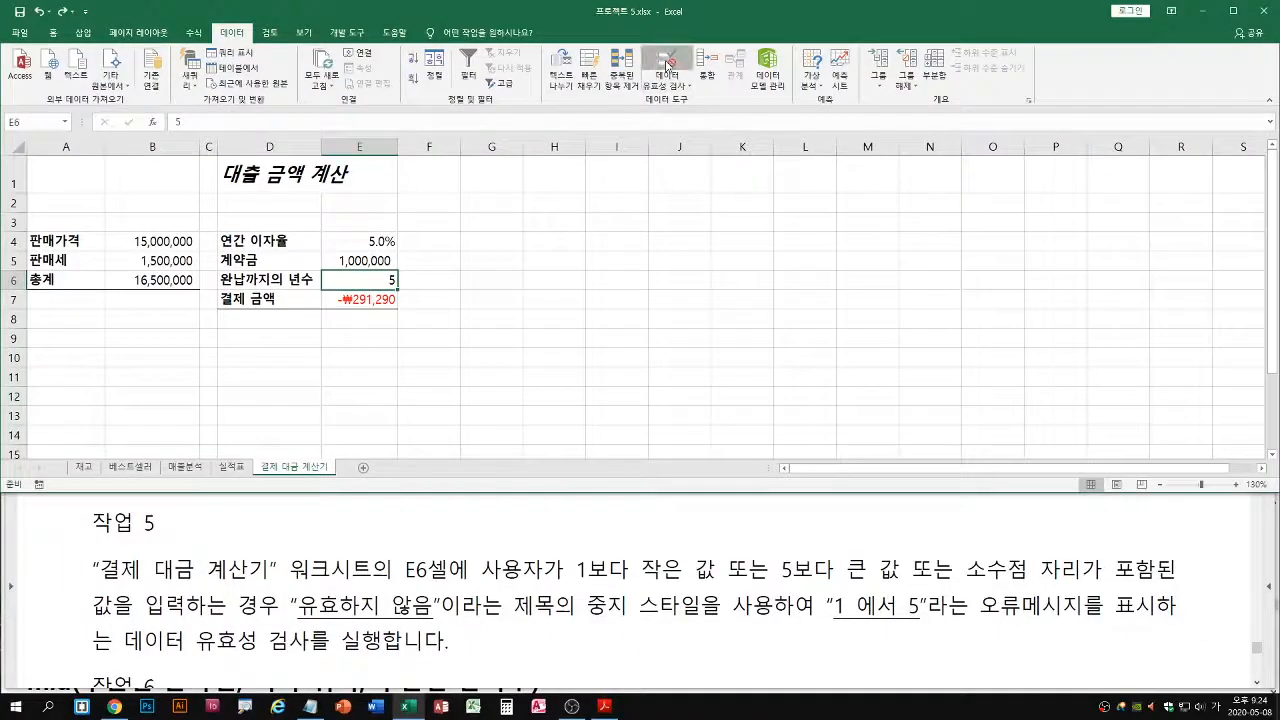
left_click(975, 130)
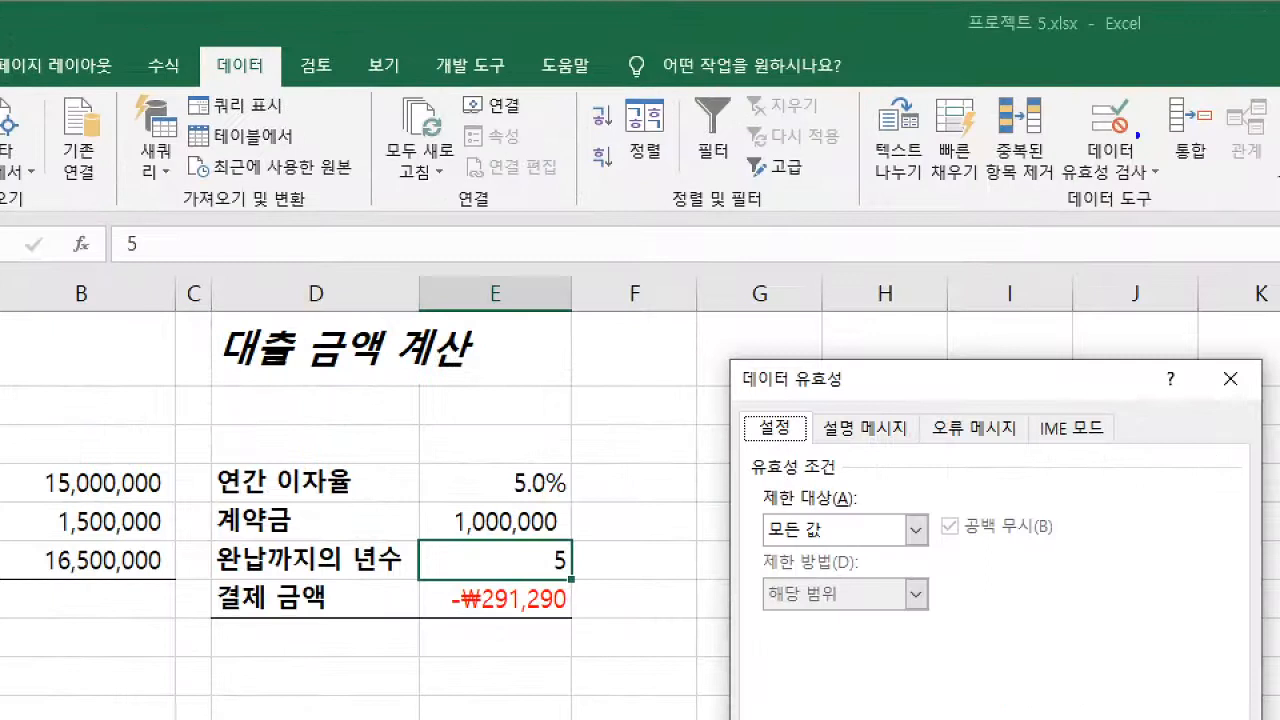
left_click_drag(643, 63, 665, 61)
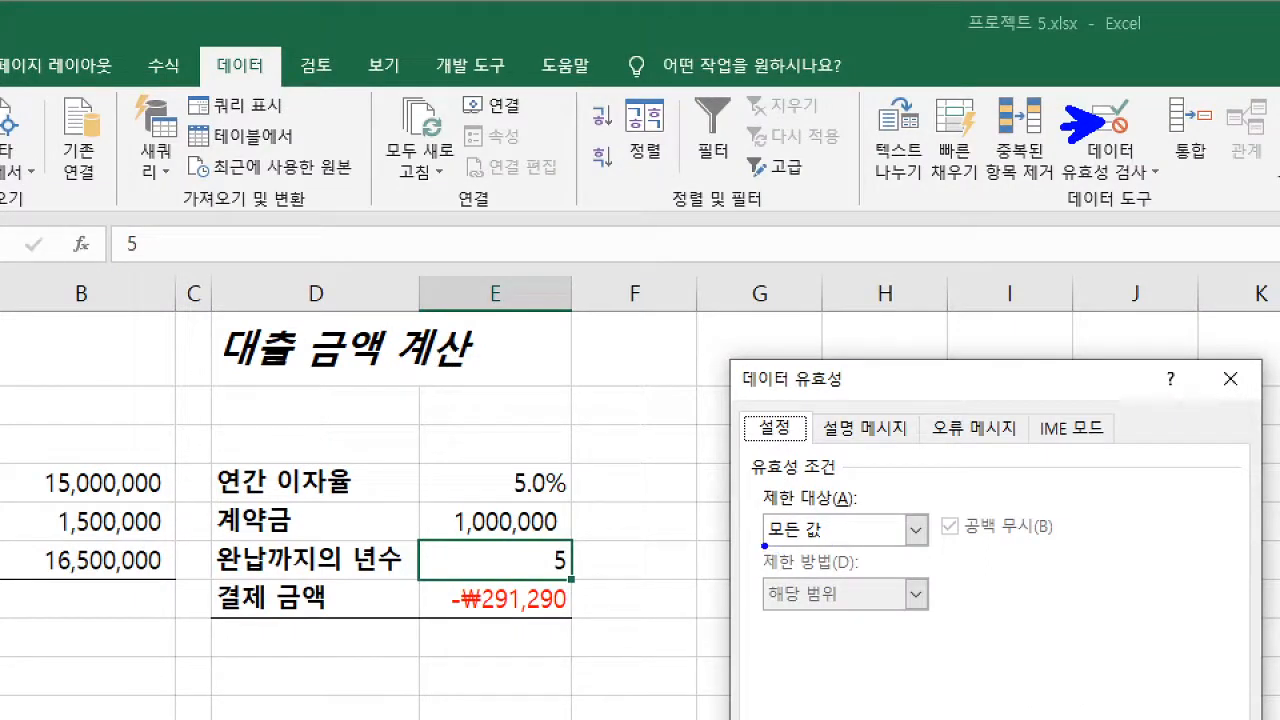
left_click_drag(760, 547, 847, 549)
left_click_drag(761, 546, 836, 547)
left_click_drag(536, 562, 522, 565)
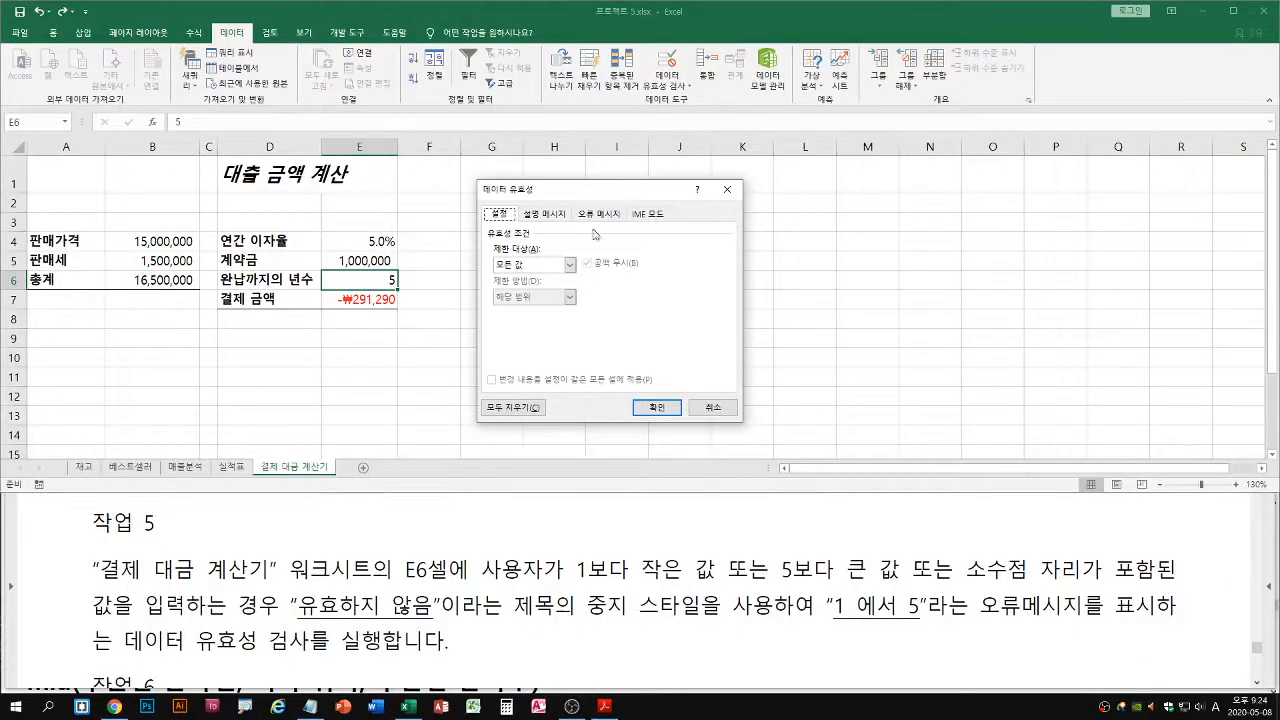
Restrict cell E6 to whole numbers (정수) within a range, with minimum 1 and maximum 5
left_click(806, 530)
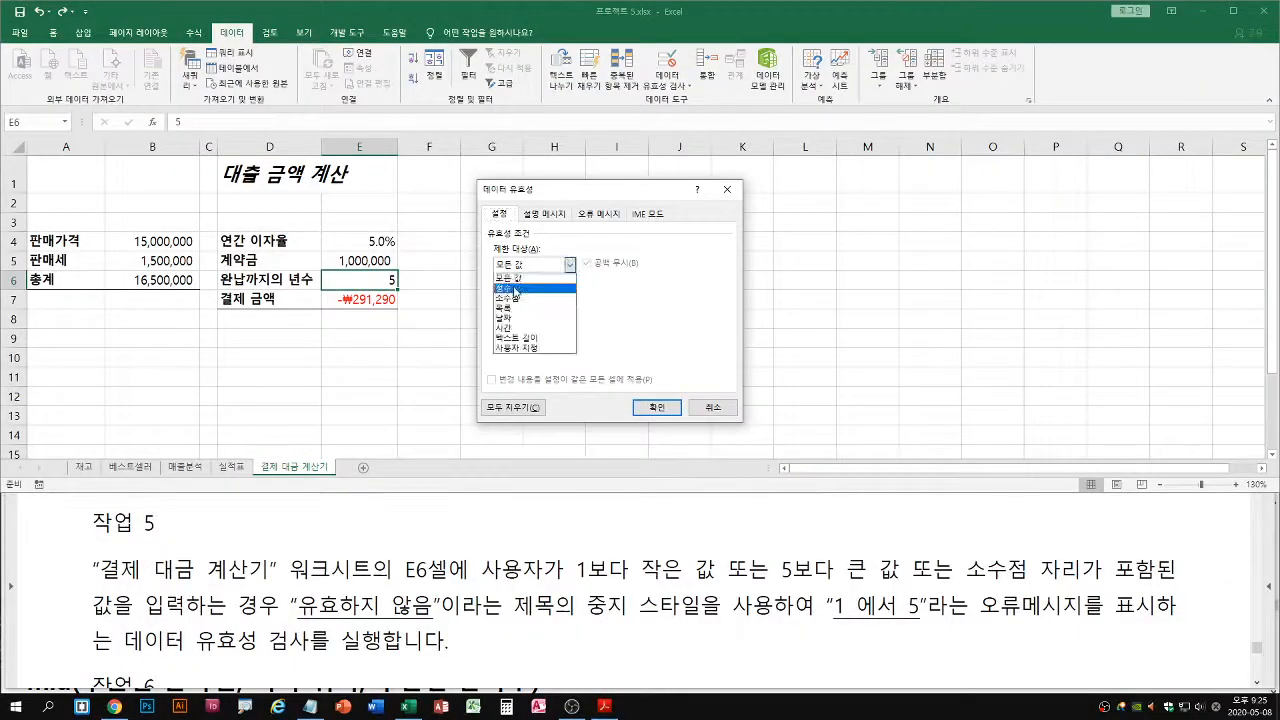
left_click(515, 290)
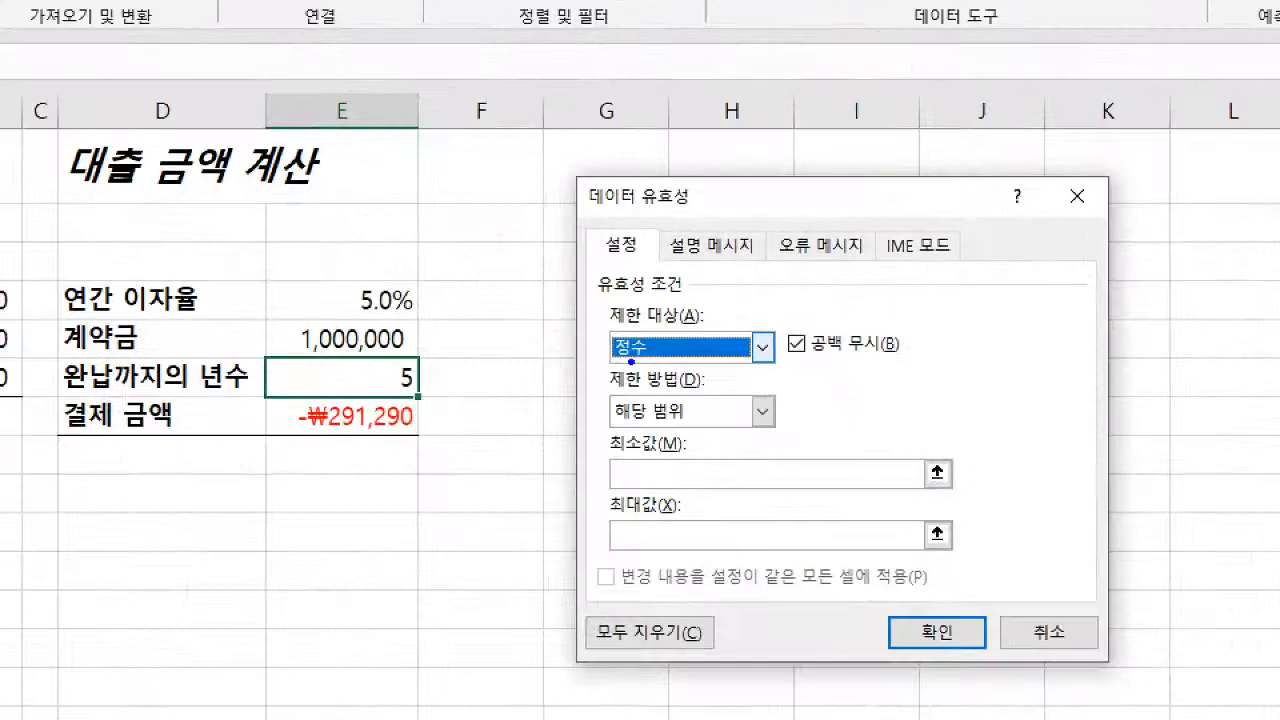
left_click_drag(493, 270, 521, 269)
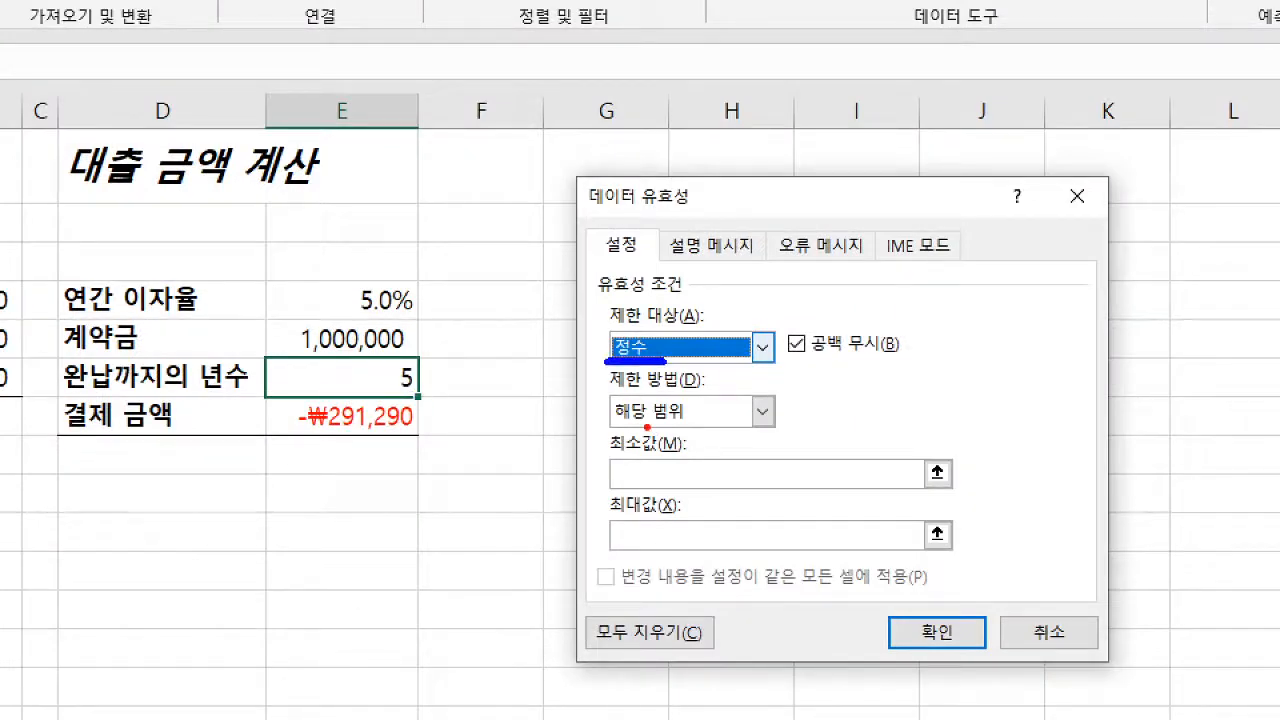
left_click_drag(606, 426, 692, 425)
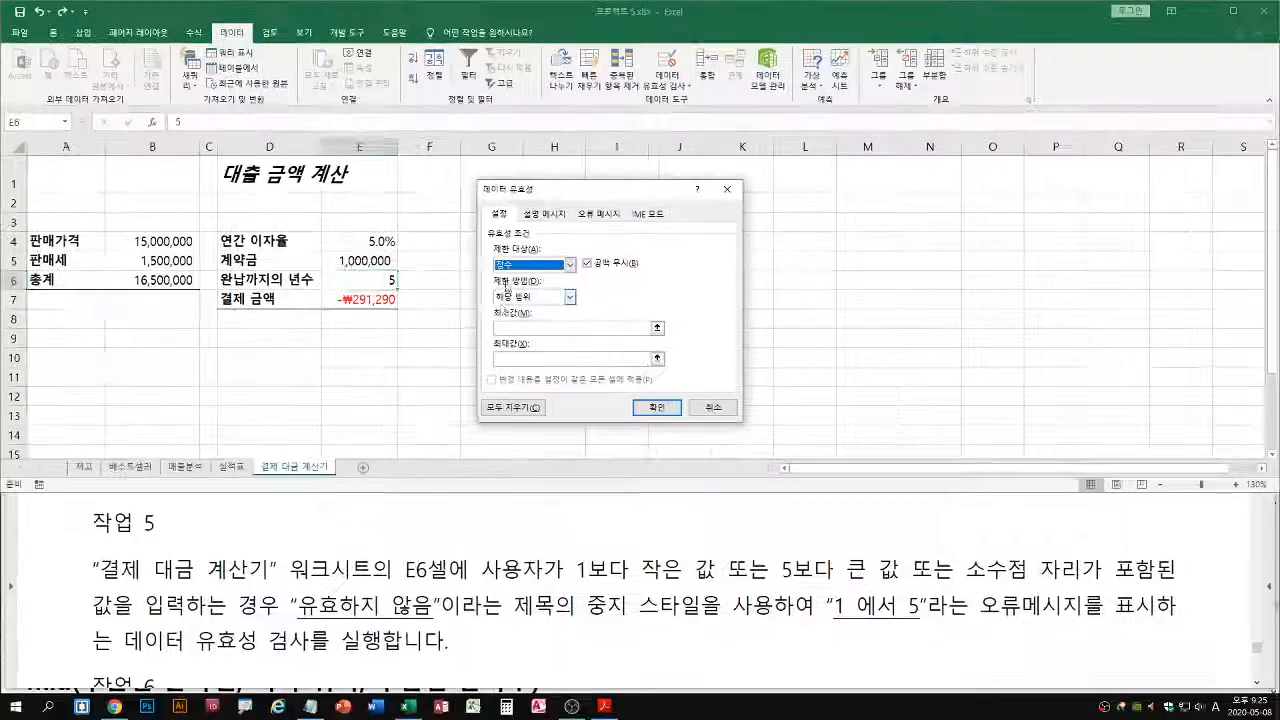
left_click(663, 473)
type("1")
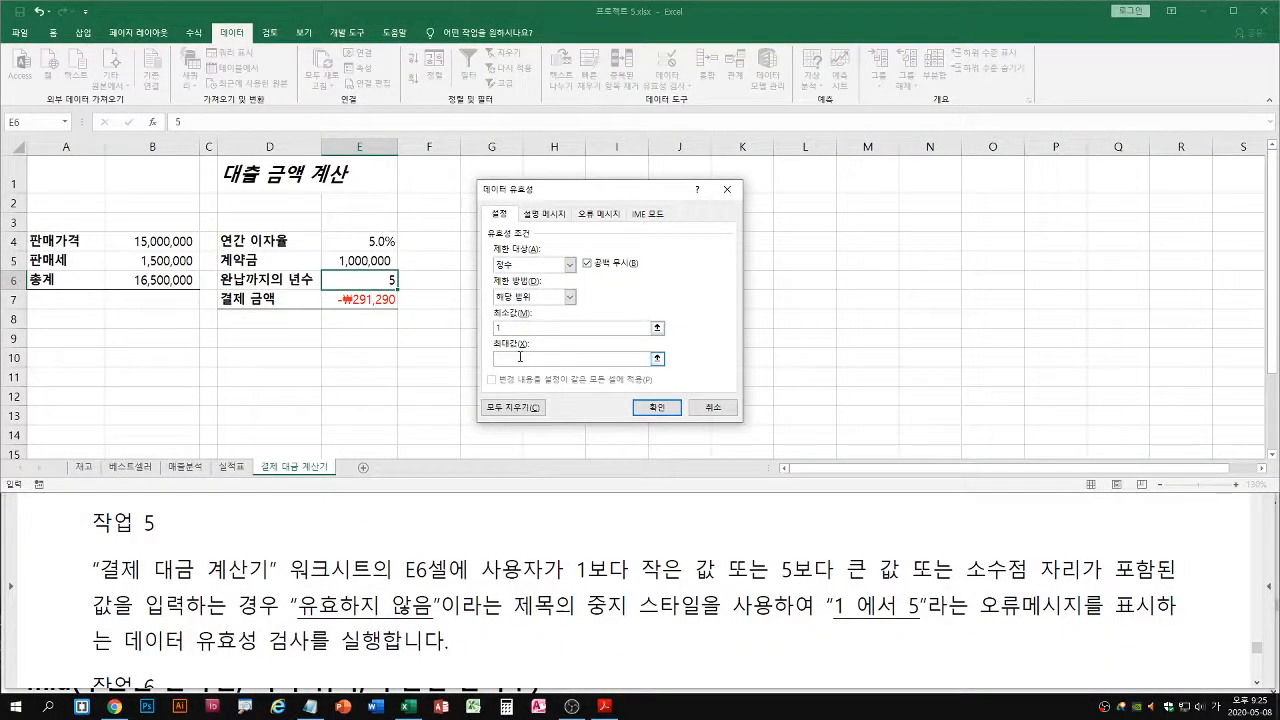
type("5")
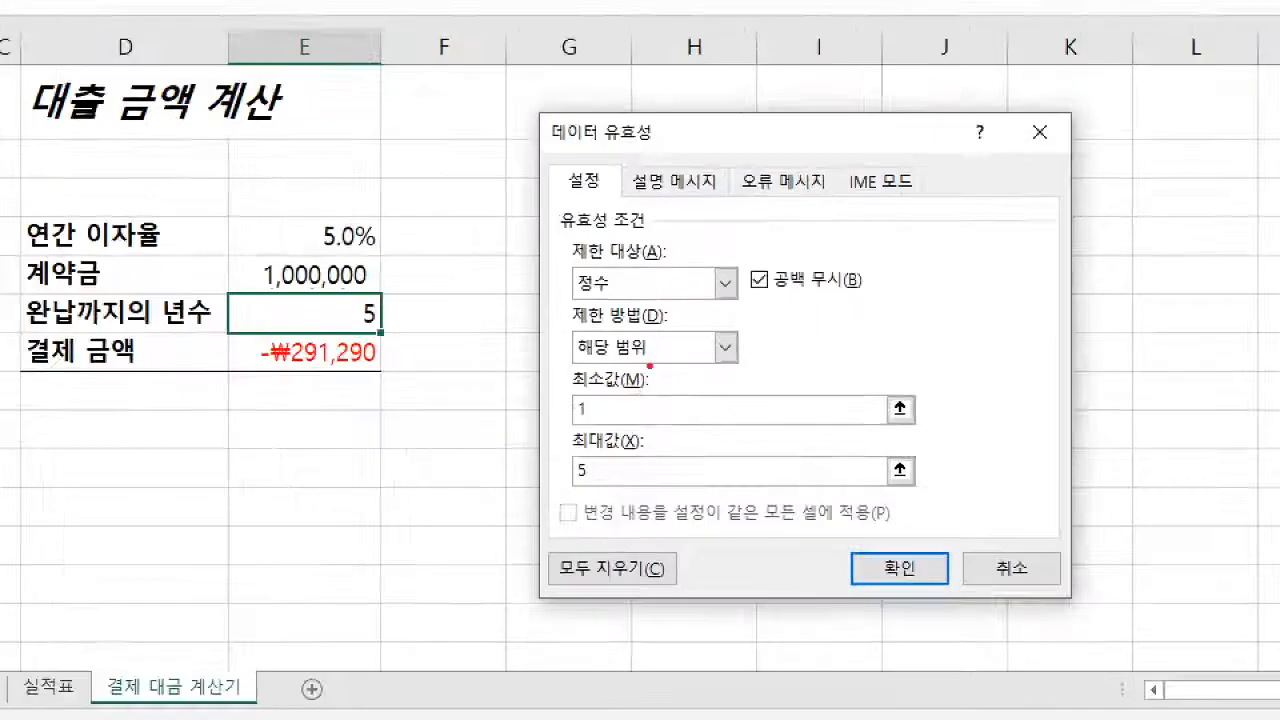
left_click_drag(572, 424, 604, 424)
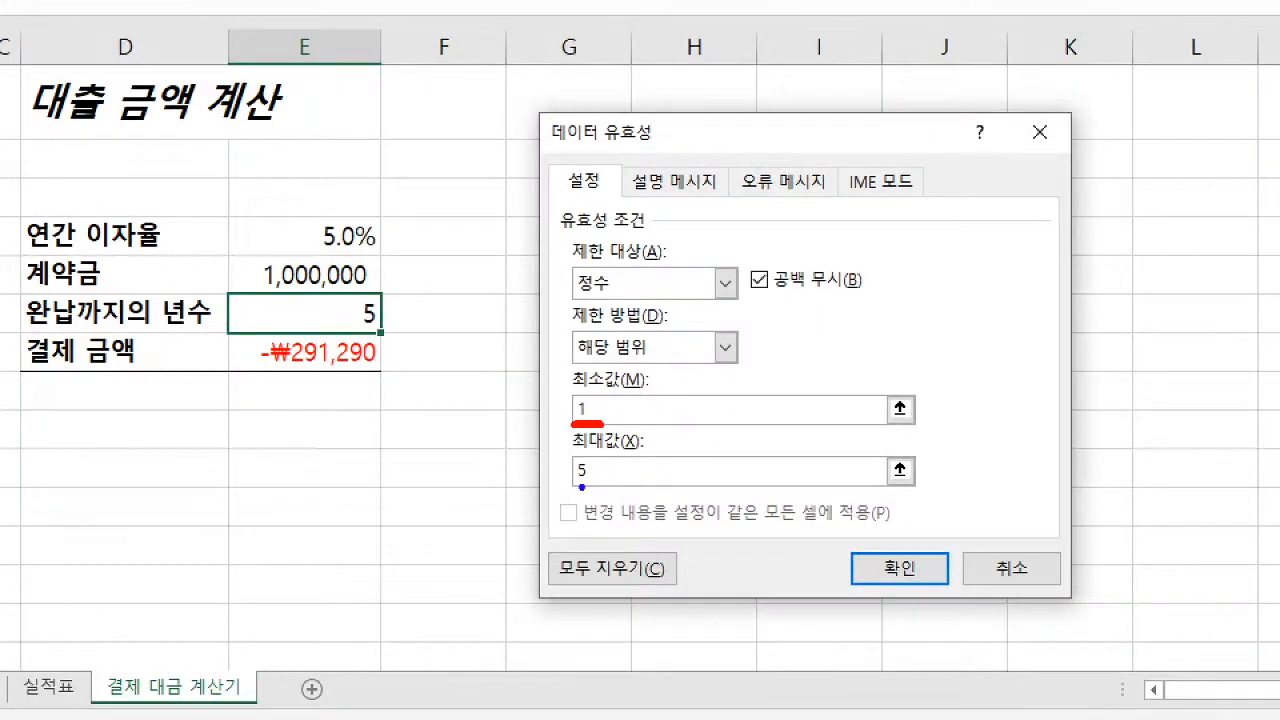
left_click_drag(570, 488, 604, 488)
key("r")
mouse_move(628, 300)
left_mouse_down()
mouse_move(562, 290)
mouse_move(636, 290)
left_mouse_up()
key("g")
left_click_drag(380, 306, 418, 302)
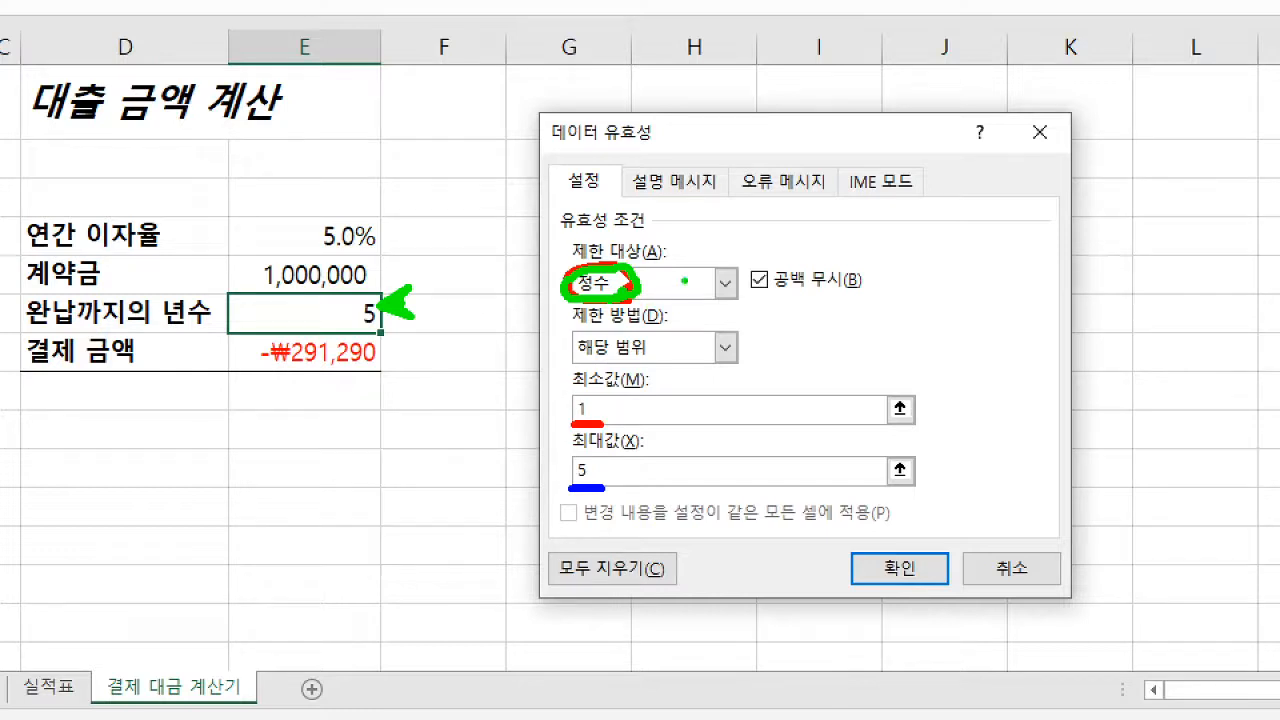
key("r")
left_click_drag(741, 198, 810, 198)
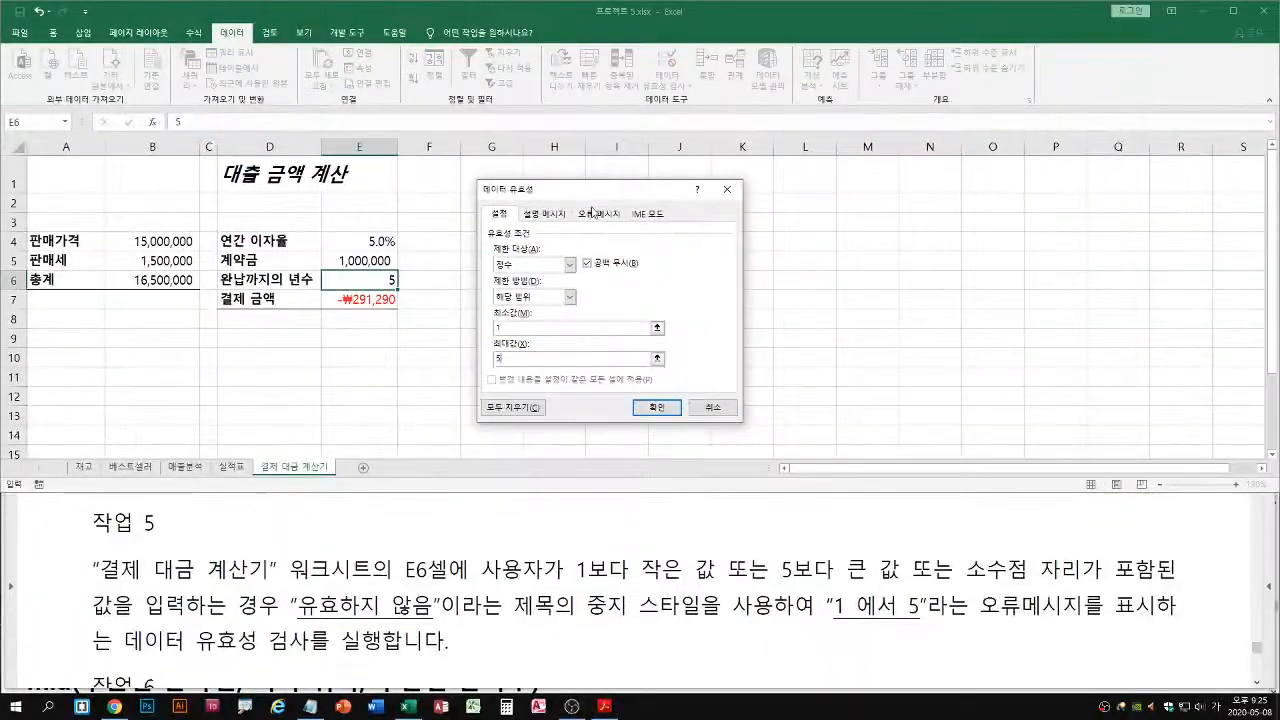
Open the validation rule's error message settings and set the alert style to 중지
left_click(782, 181)
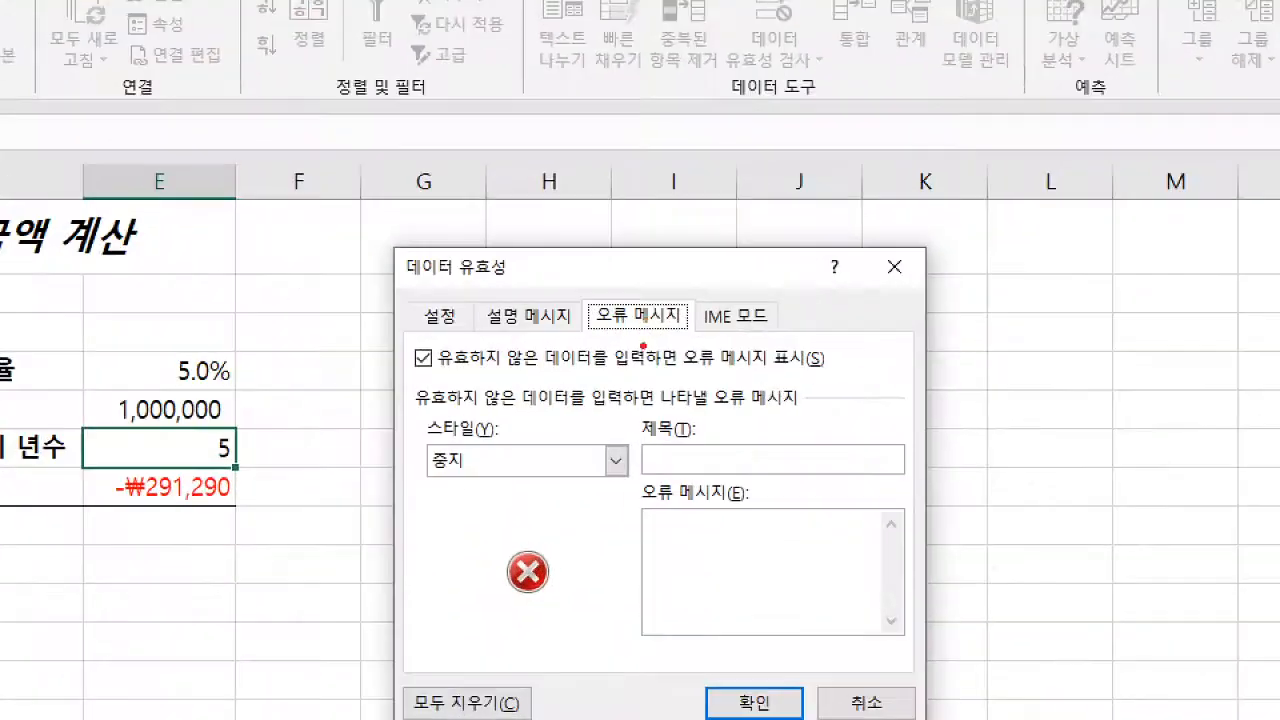
left_click_drag(644, 257, 663, 246)
left_click_drag(515, 363, 561, 363)
key("Escape")
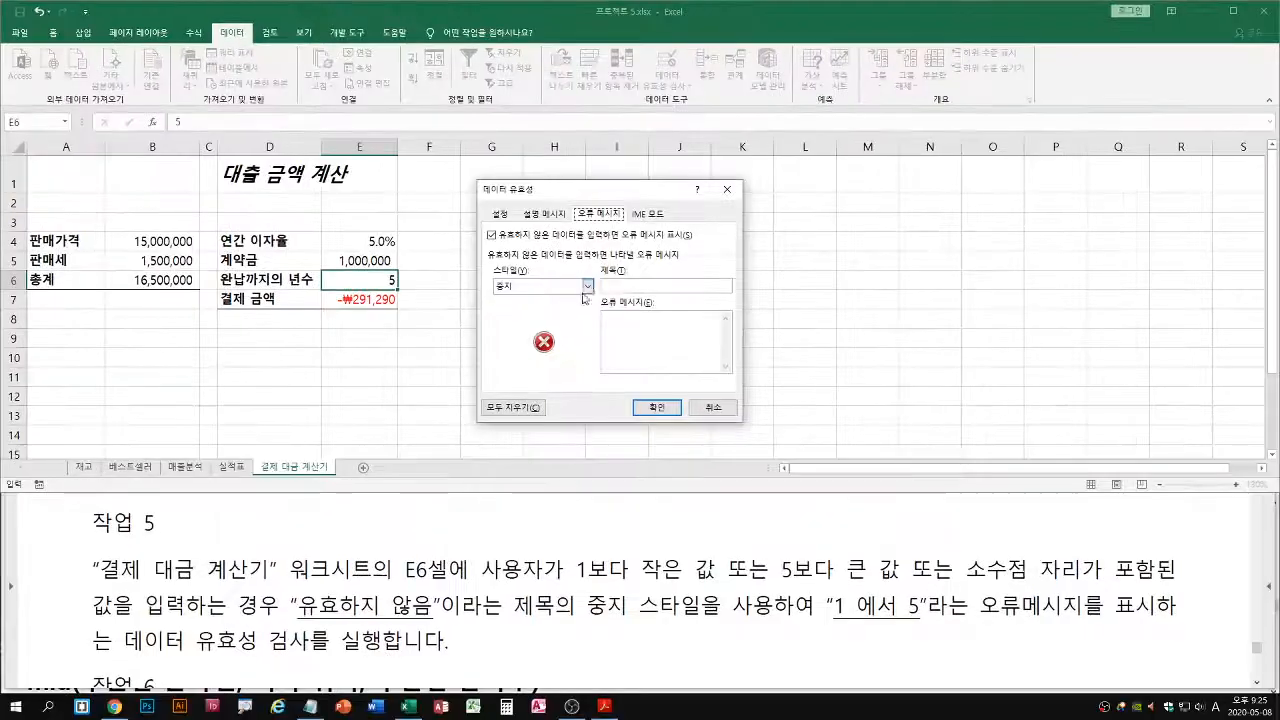
left_click(600, 293)
left_click(548, 317)
left_click(582, 287)
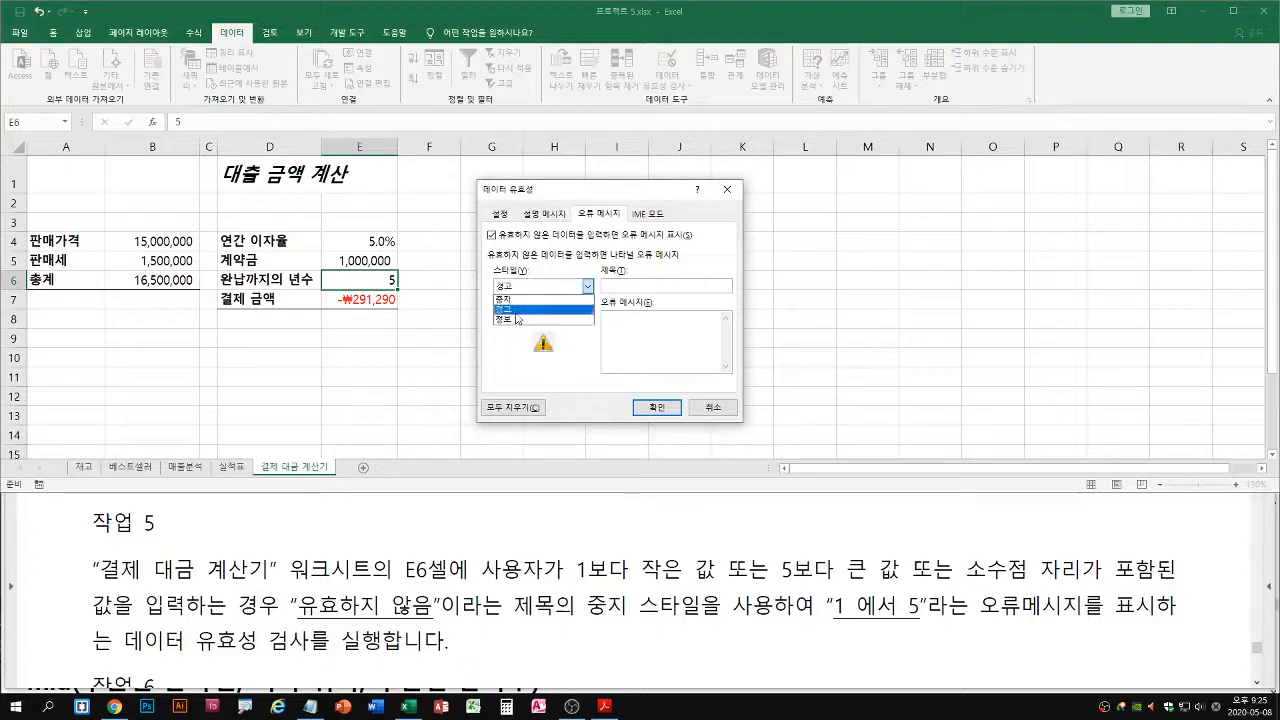
left_click(515, 318)
left_click(586, 287)
left_click(514, 300)
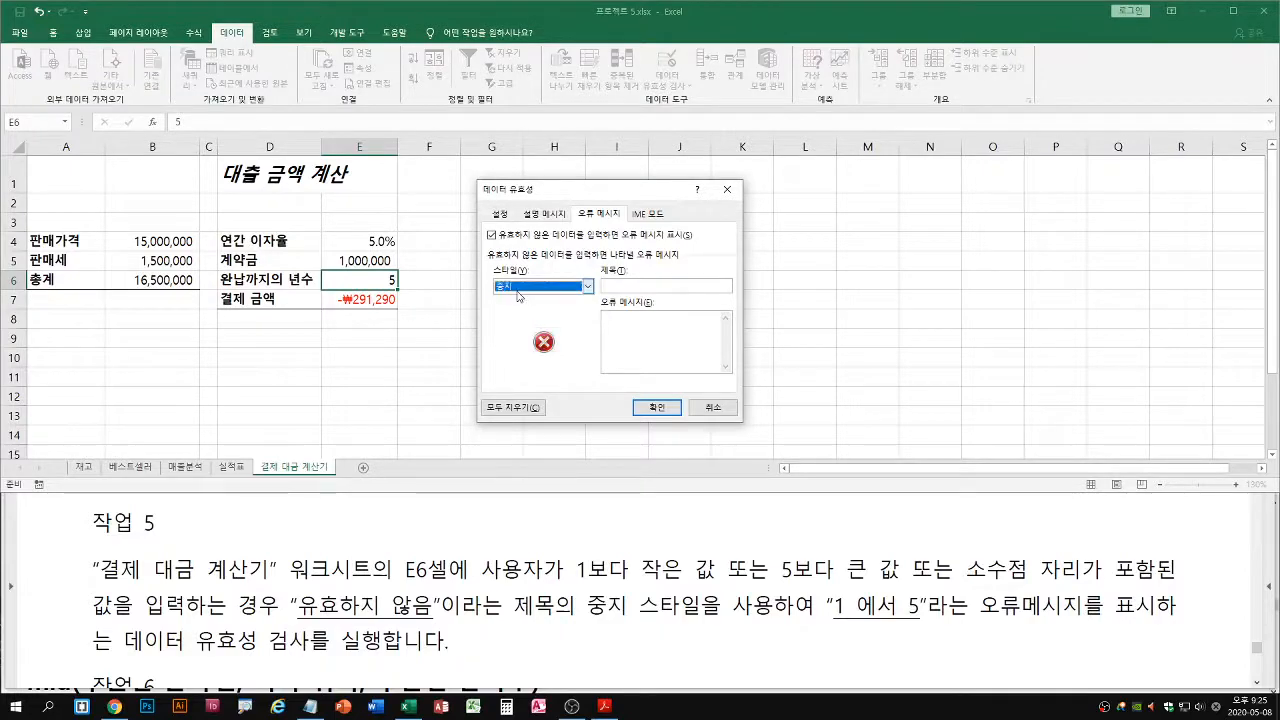
left_click_drag(494, 295, 525, 295)
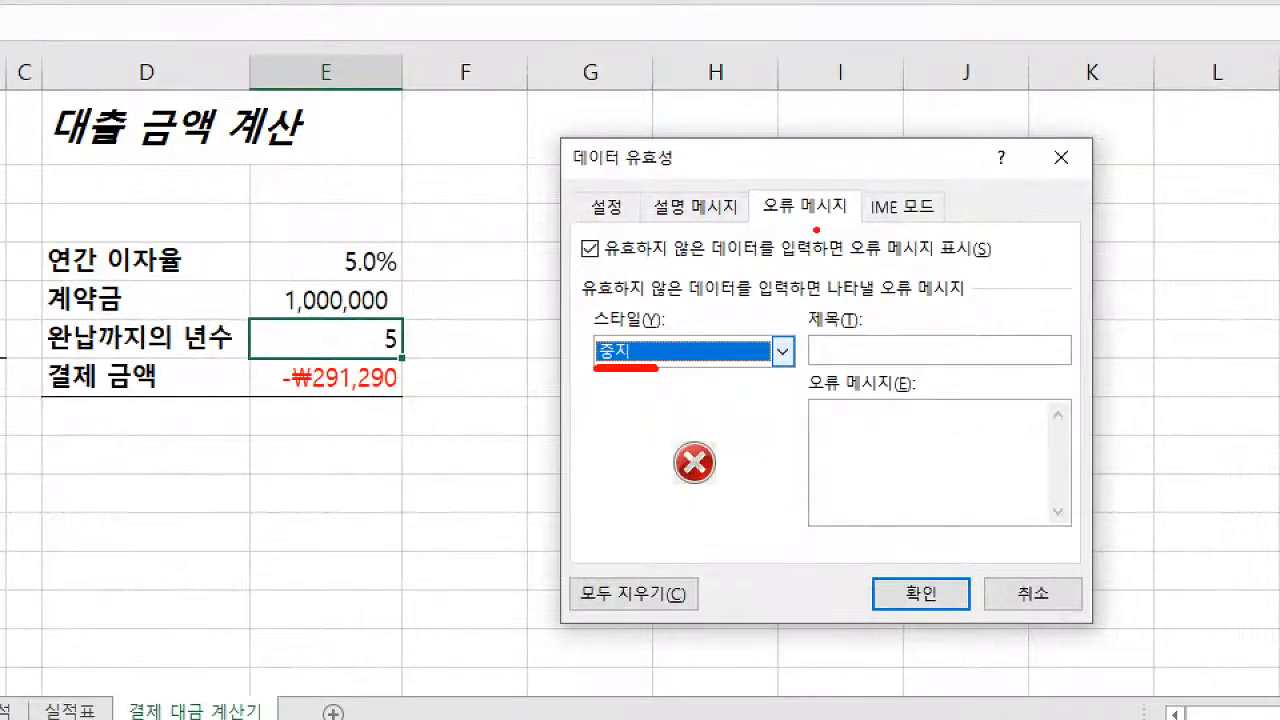
left_click_drag(816, 215, 829, 235)
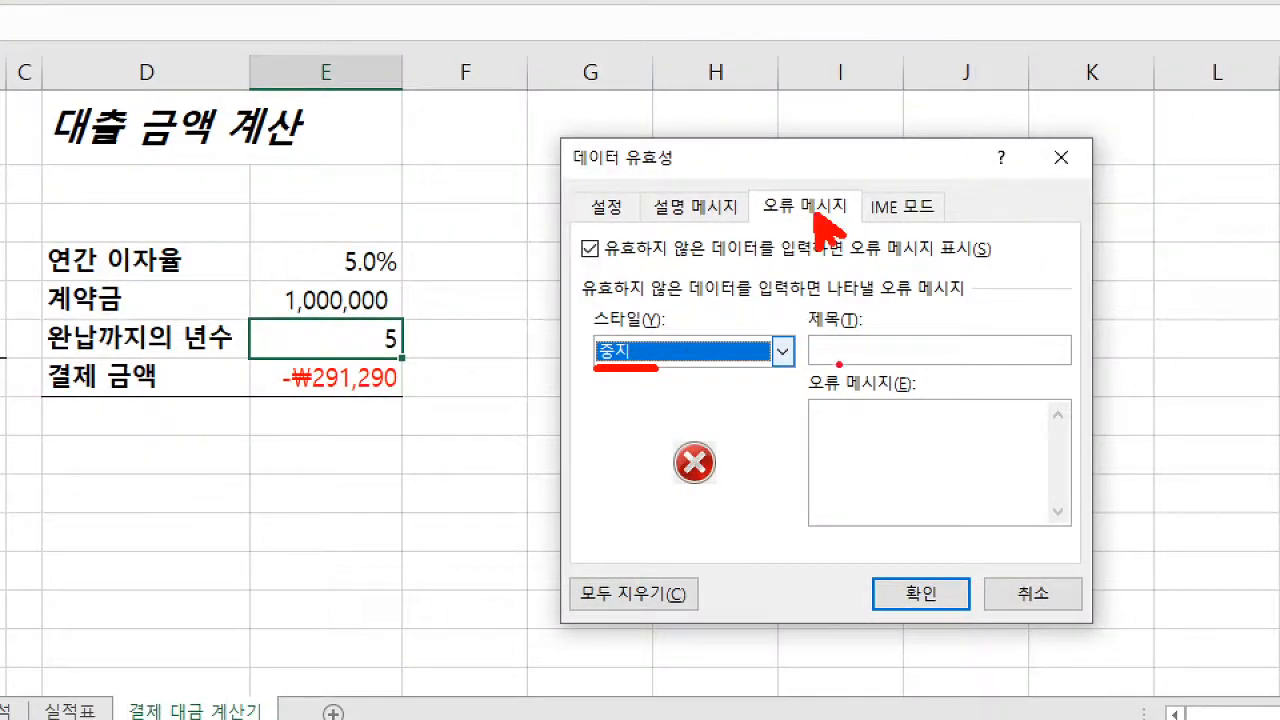
left_click_drag(827, 363, 810, 384)
key("Escape")
Give the error alert the title 유효하지 않음 and the error message 1 에서 5
left_click(622, 287)
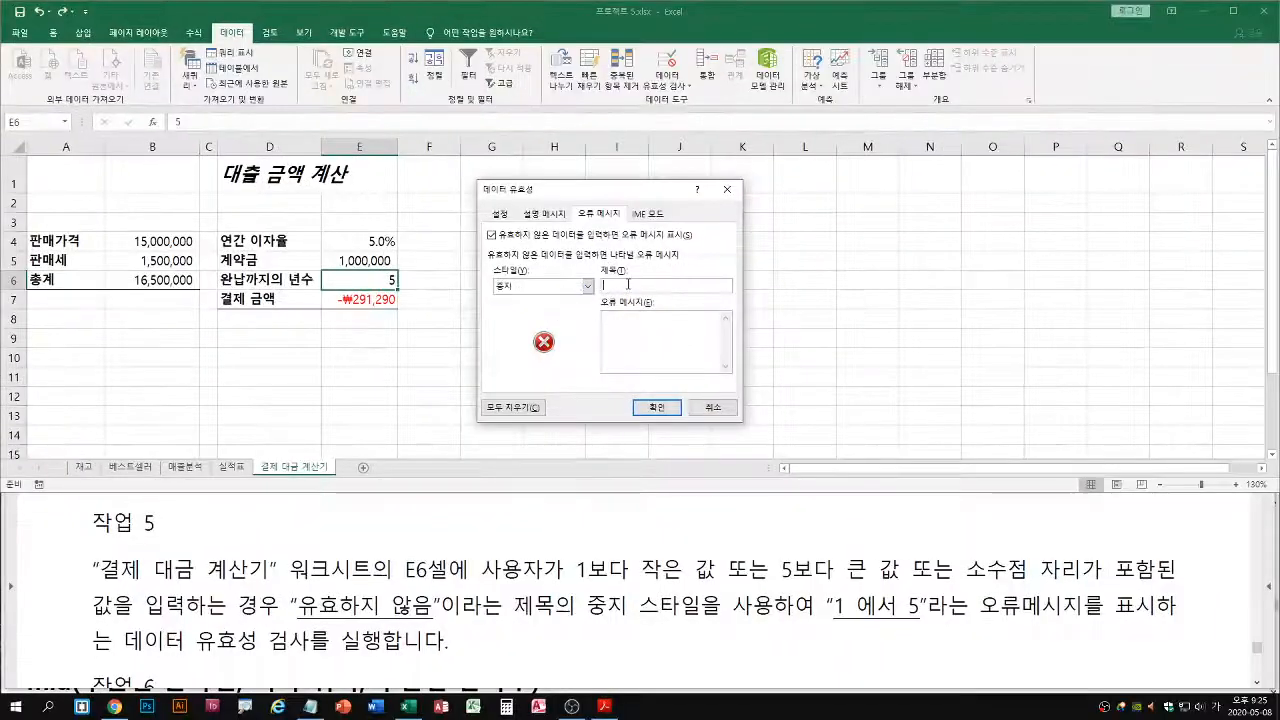
type("유효하지 않음")
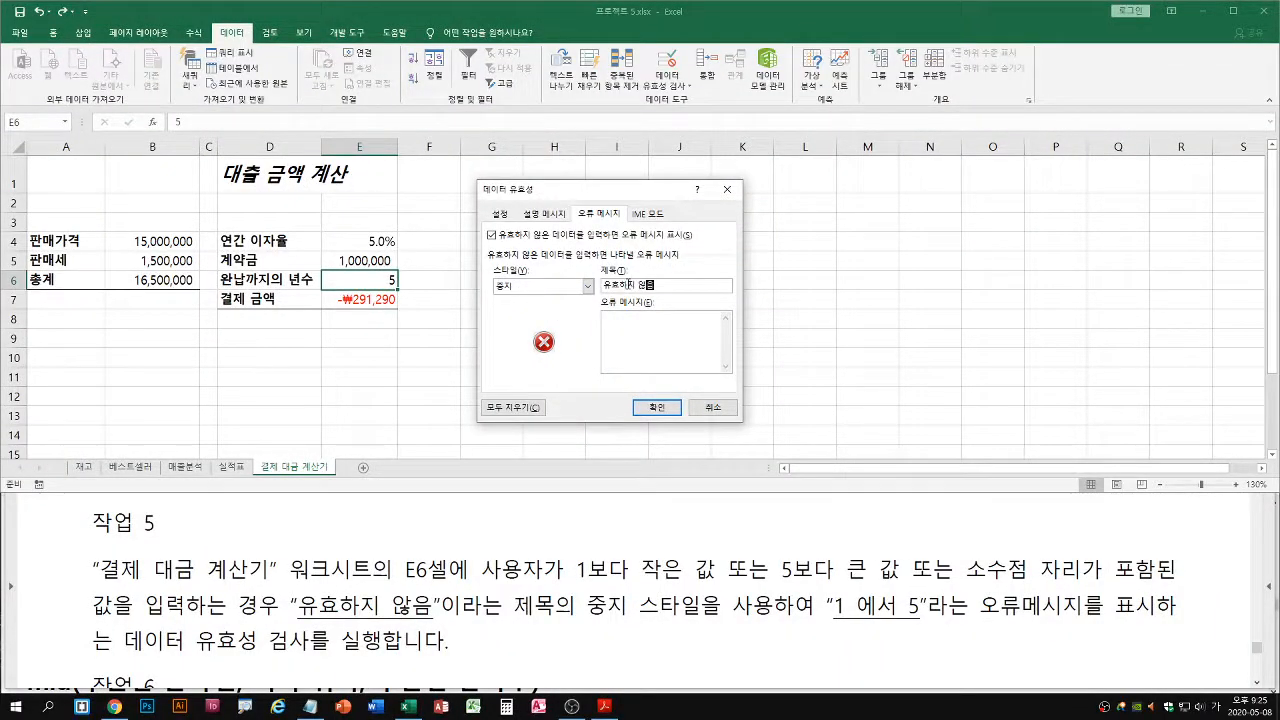
key("Tab")
type("1 에서")
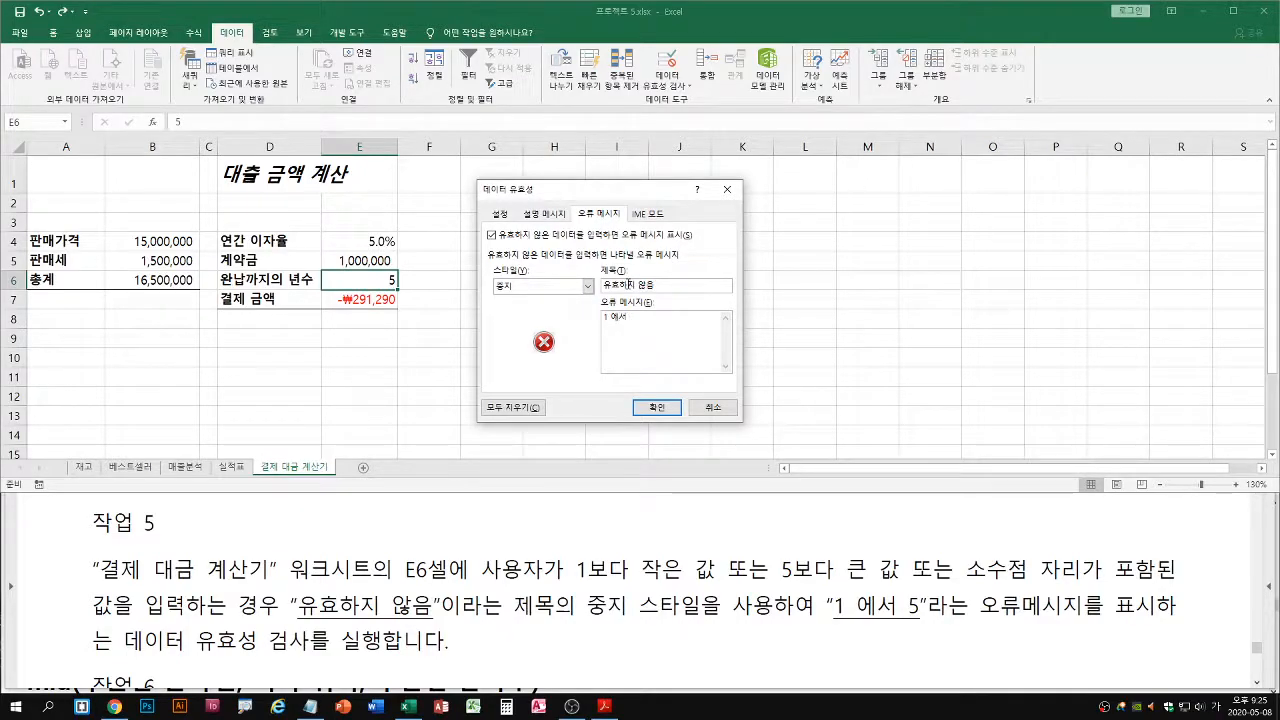
type(" 5")
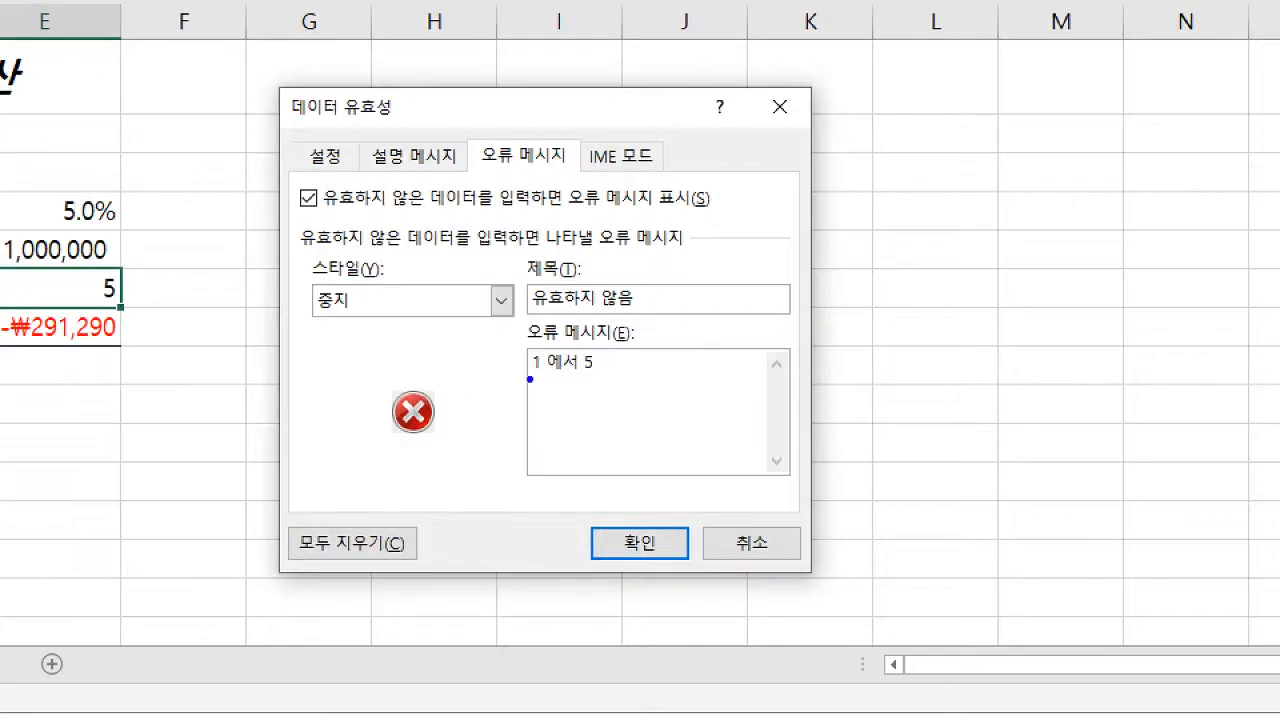
left_click_drag(530, 379, 608, 379)
left_click_drag(525, 313, 643, 312)
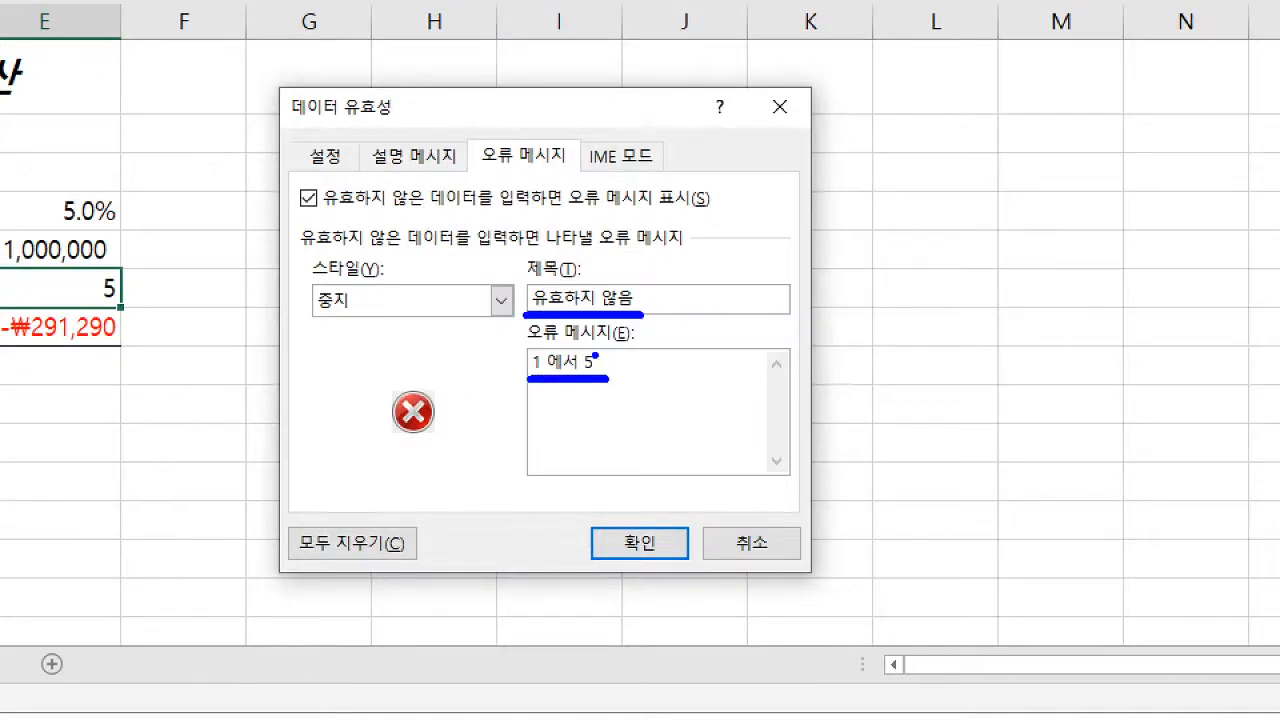
left_click_drag(485, 167, 533, 172)
left_click_drag(670, 592, 670, 546)
left_click_drag(655, 572, 687, 572)
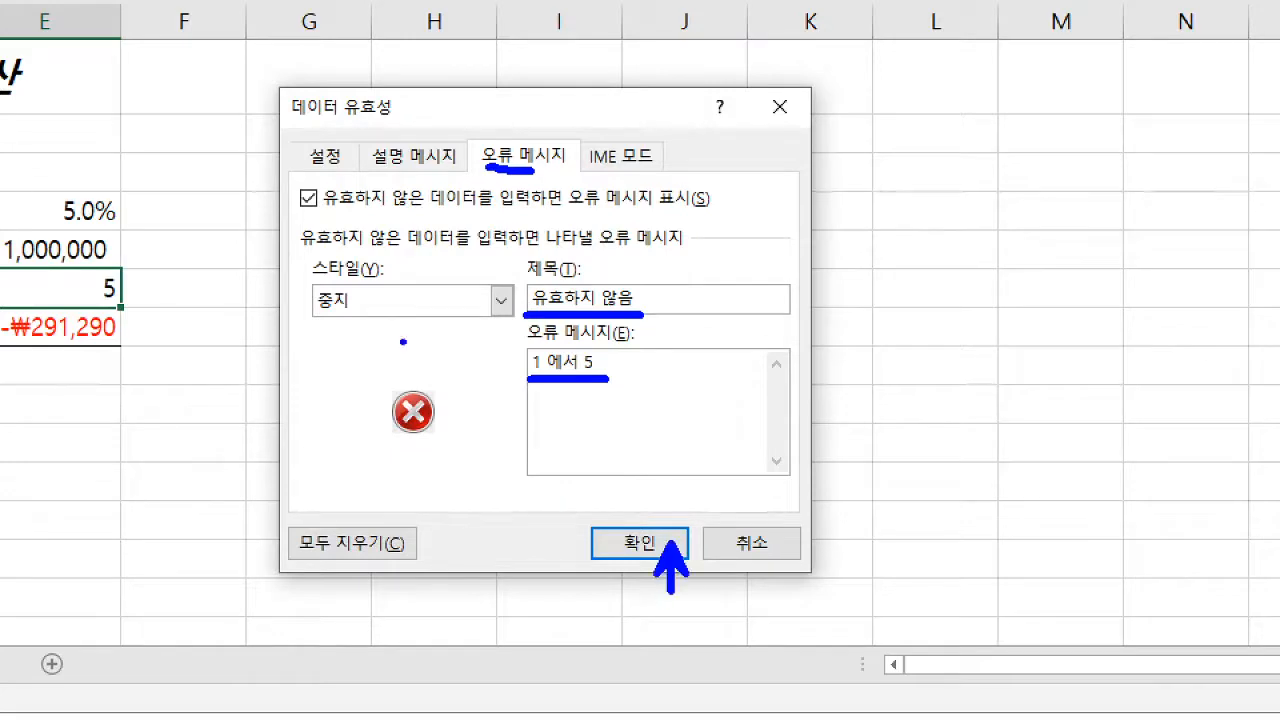
left_click_drag(313, 313, 366, 320)
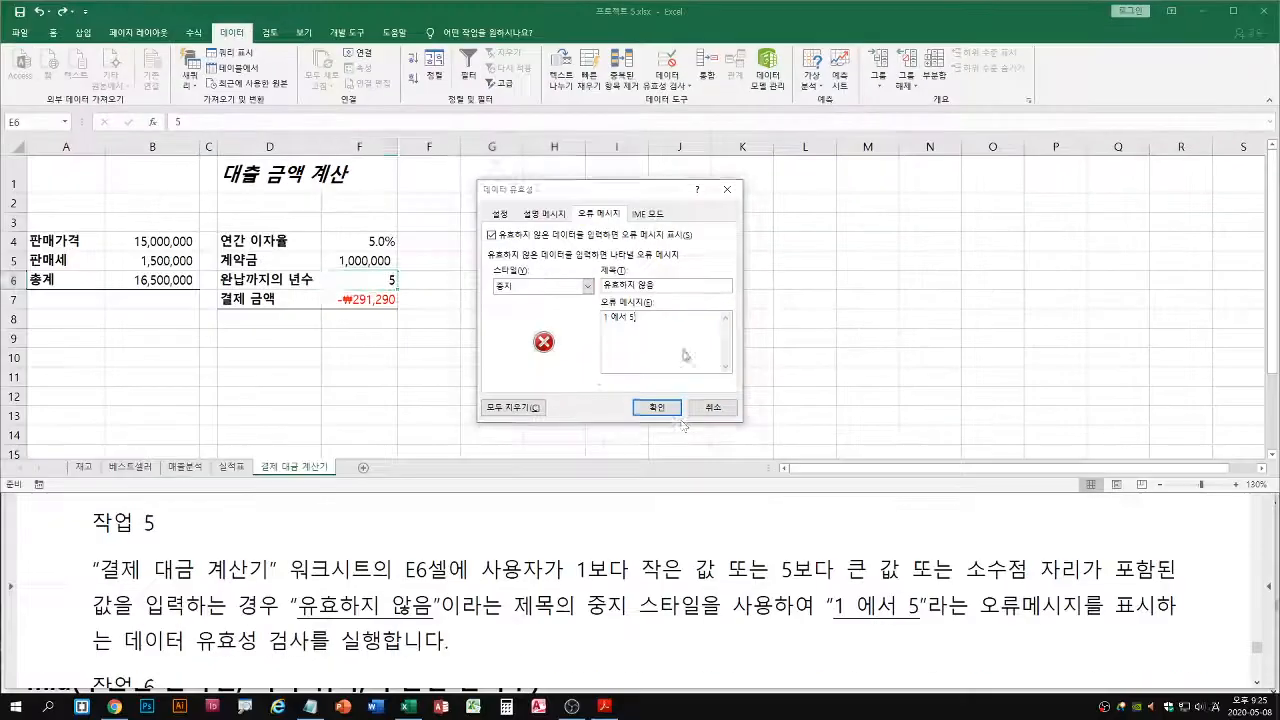
Apply the validation rule to cell E6, test it by entering 2.5, and discard the test entry
left_click(653, 550)
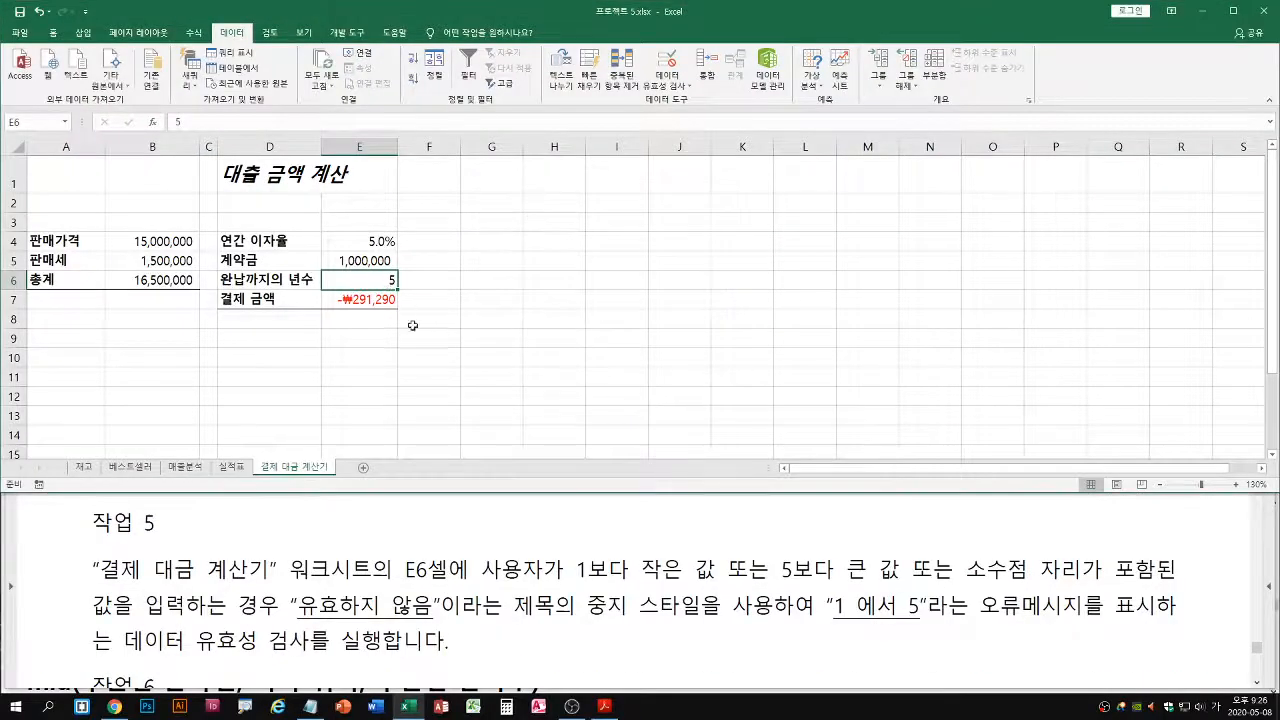
type("2")
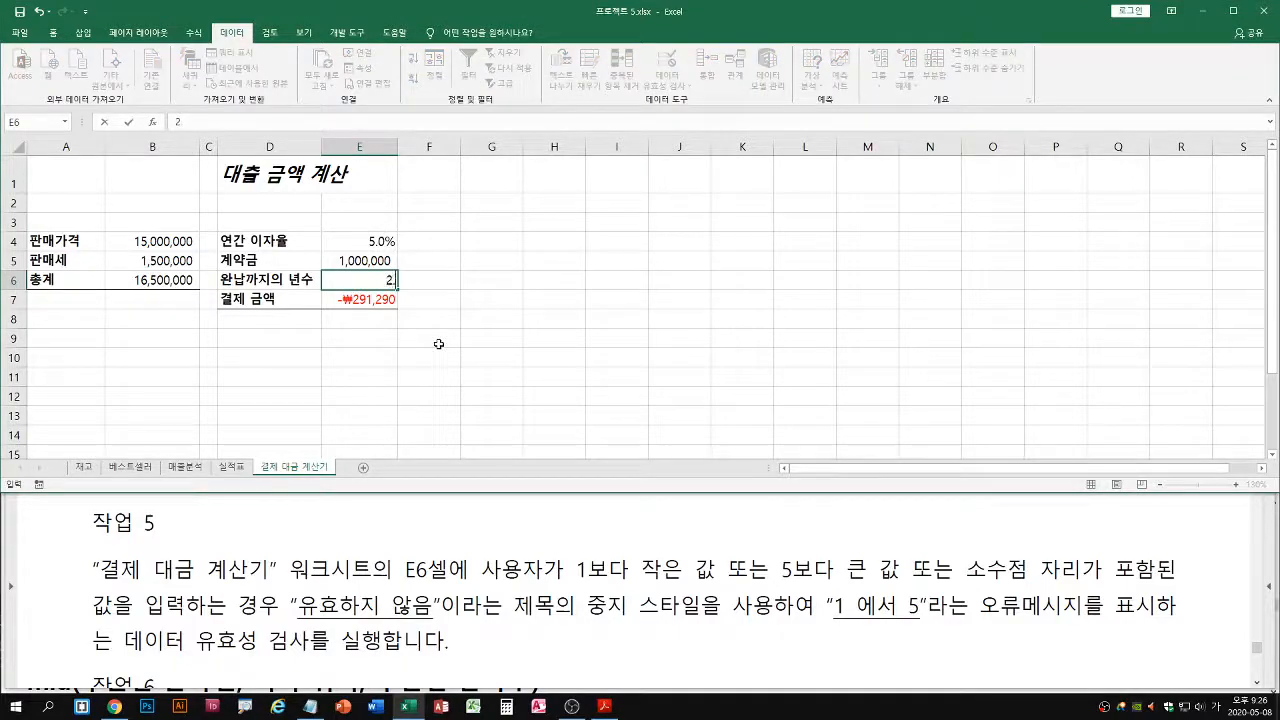
type(".5")
key("Return")
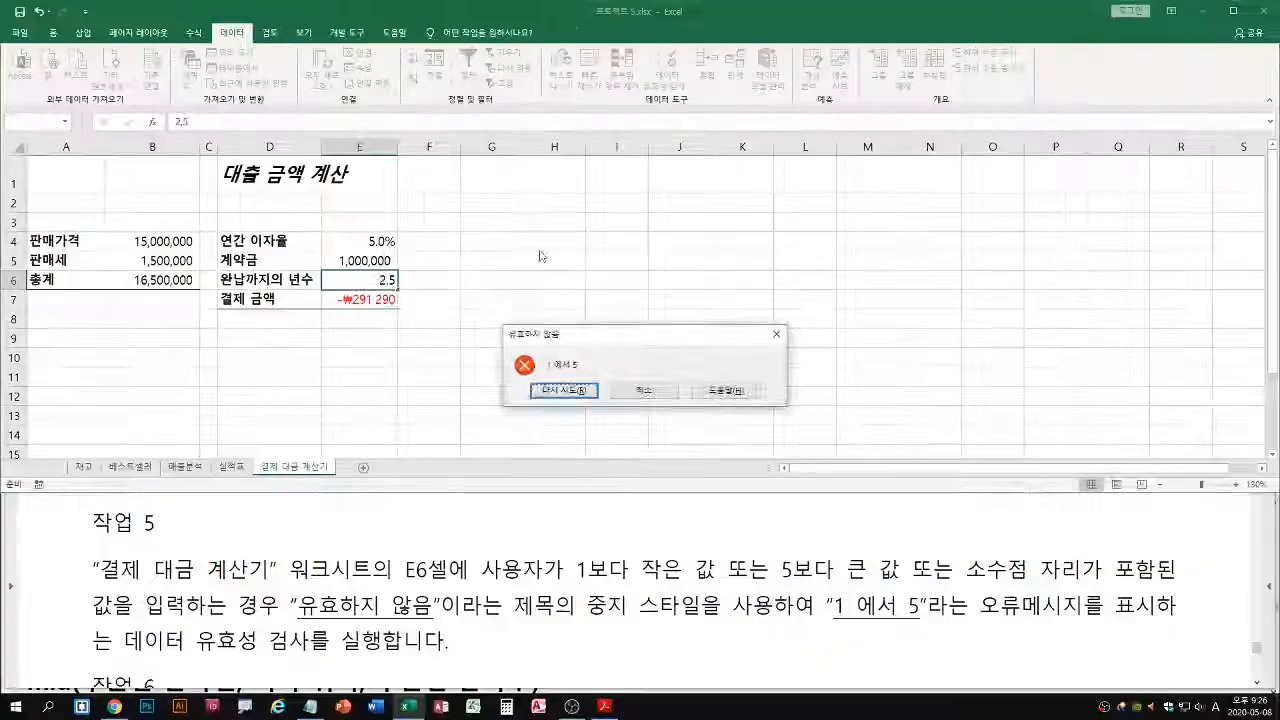
key("Escape")
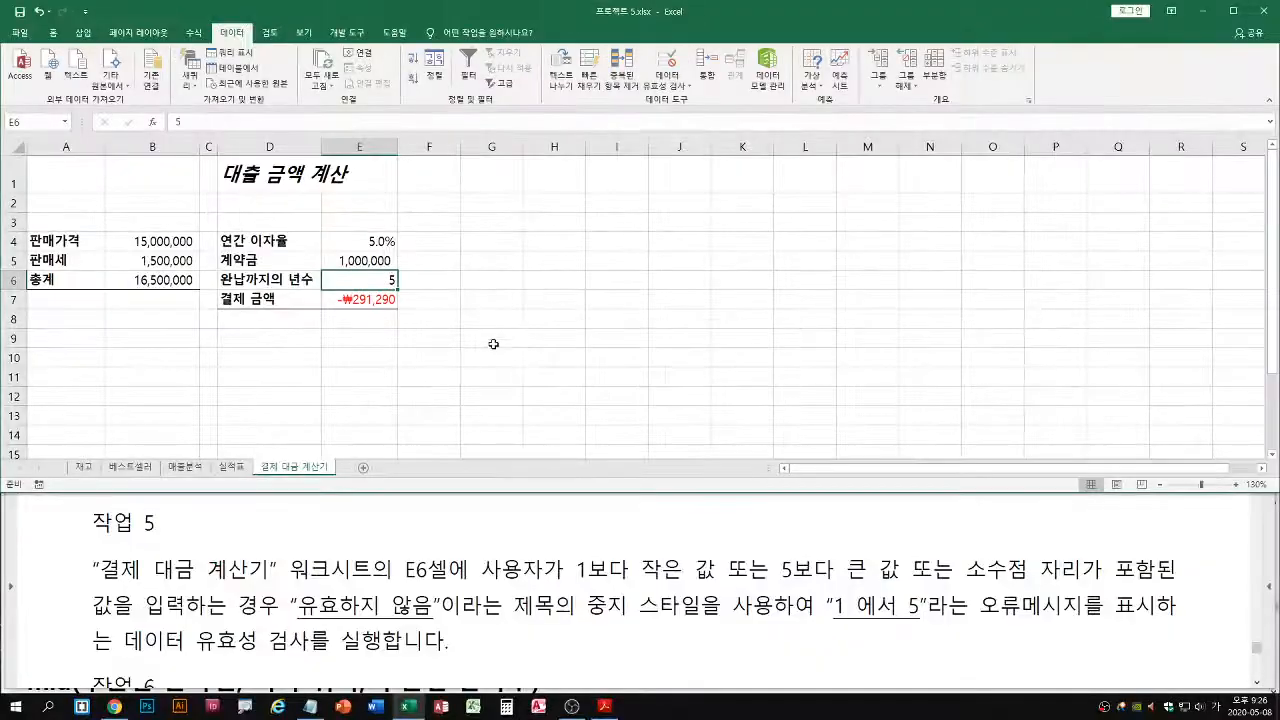
Bring up task 6 (작업 6) in the exam PDF and open the 매출분석 worksheet in Excel
left_click(476, 548)
scroll(510, 570, "down", 2)
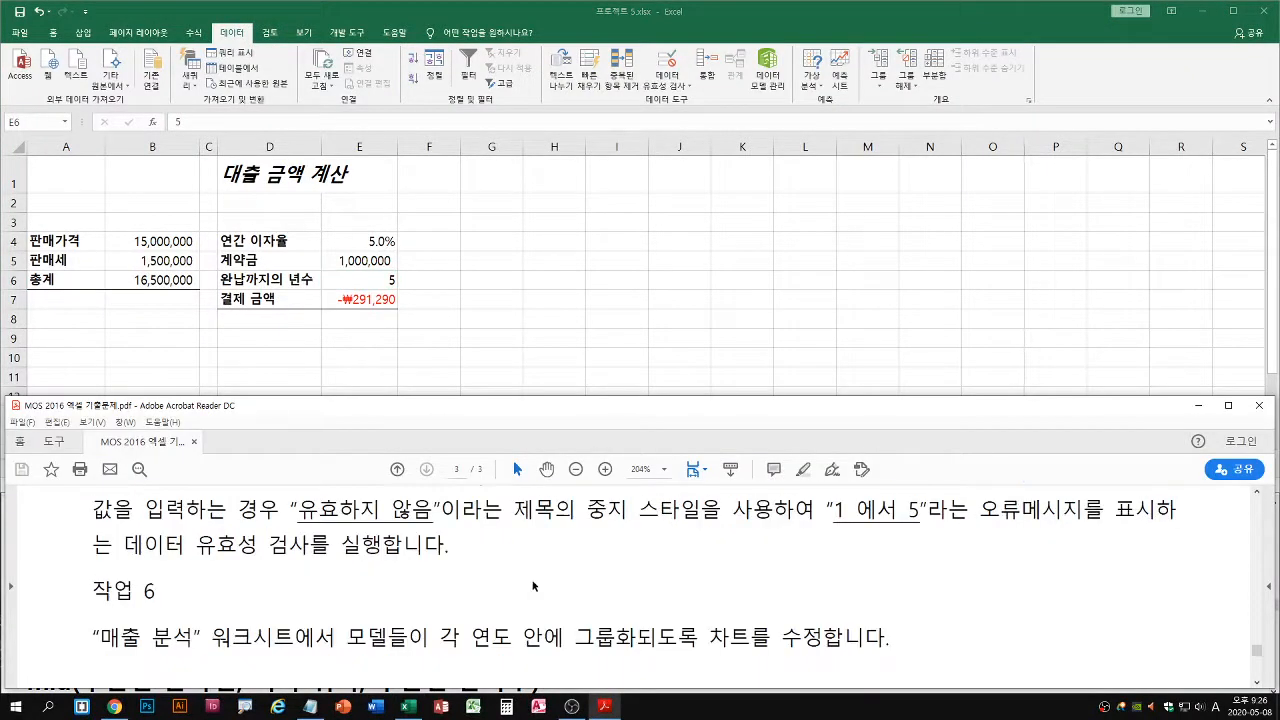
scroll(536, 568, "down", 2)
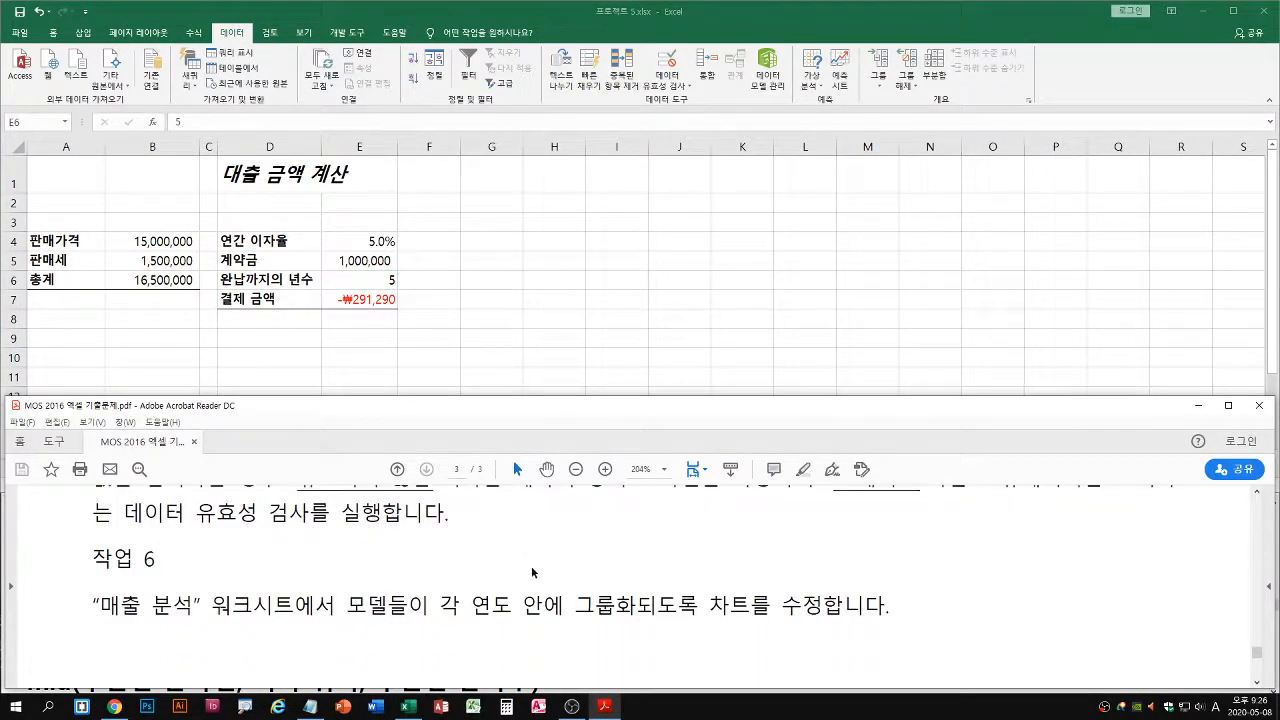
left_click(438, 339)
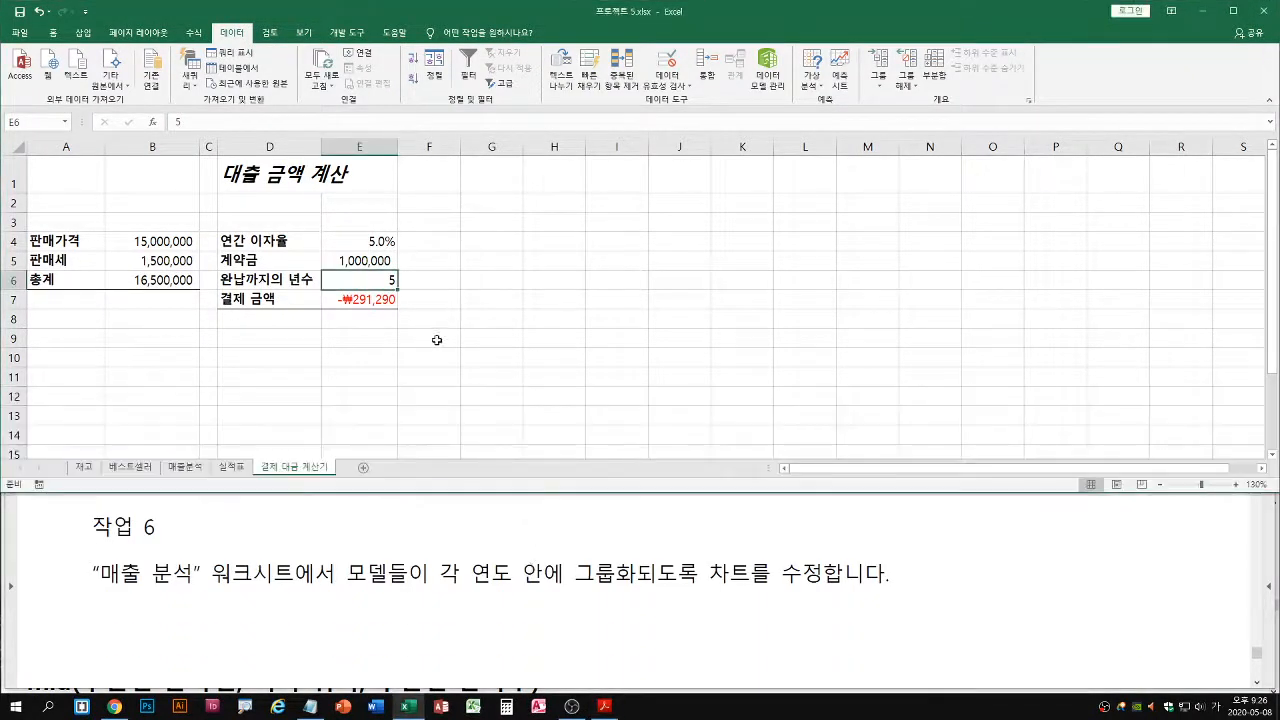
left_click(185, 468)
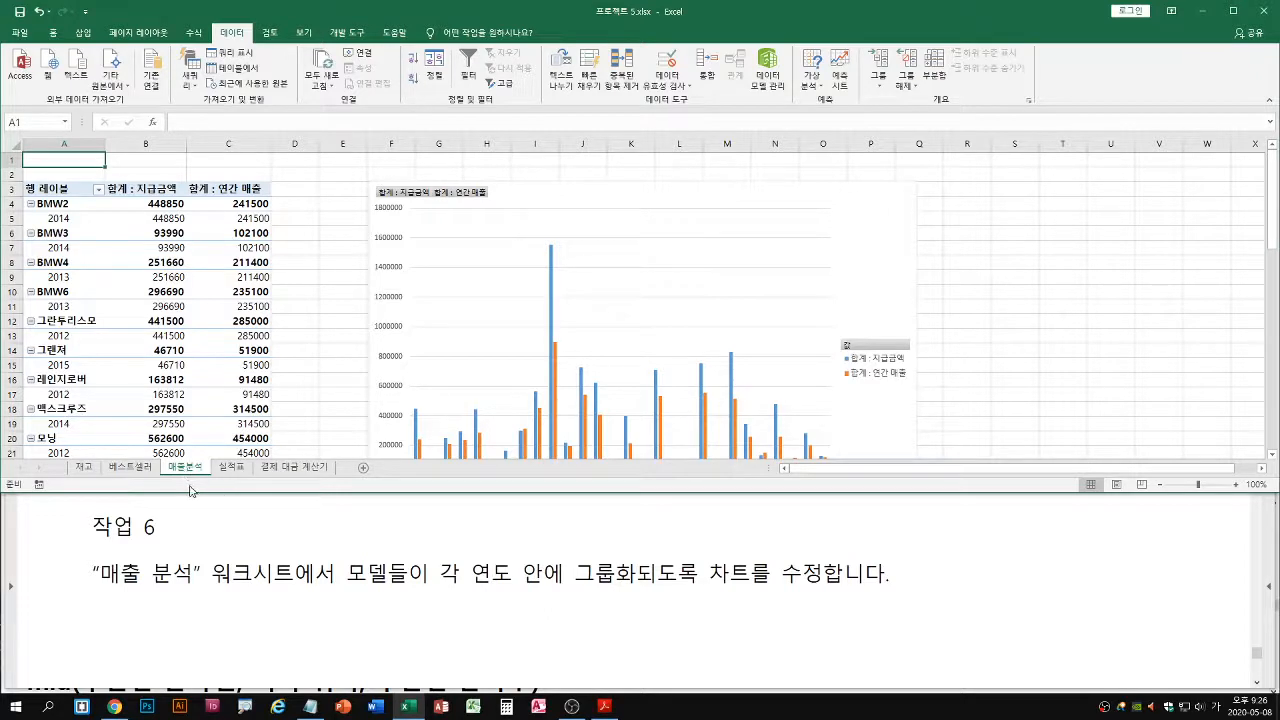
Maximize the workbook and place the 연도 field above 모델 in the pivot chart's axis categories to group models within each year
double_click(855, 19)
left_click(824, 218)
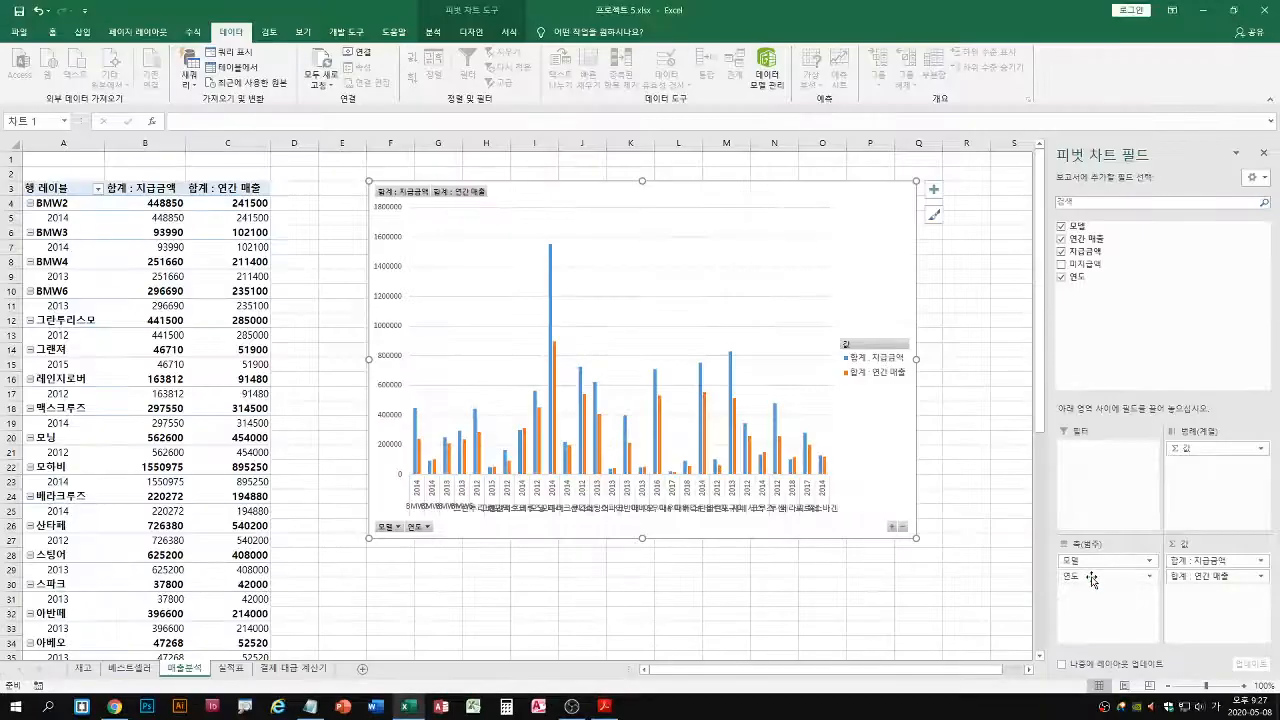
left_click_drag(1092, 578, 1093, 558)
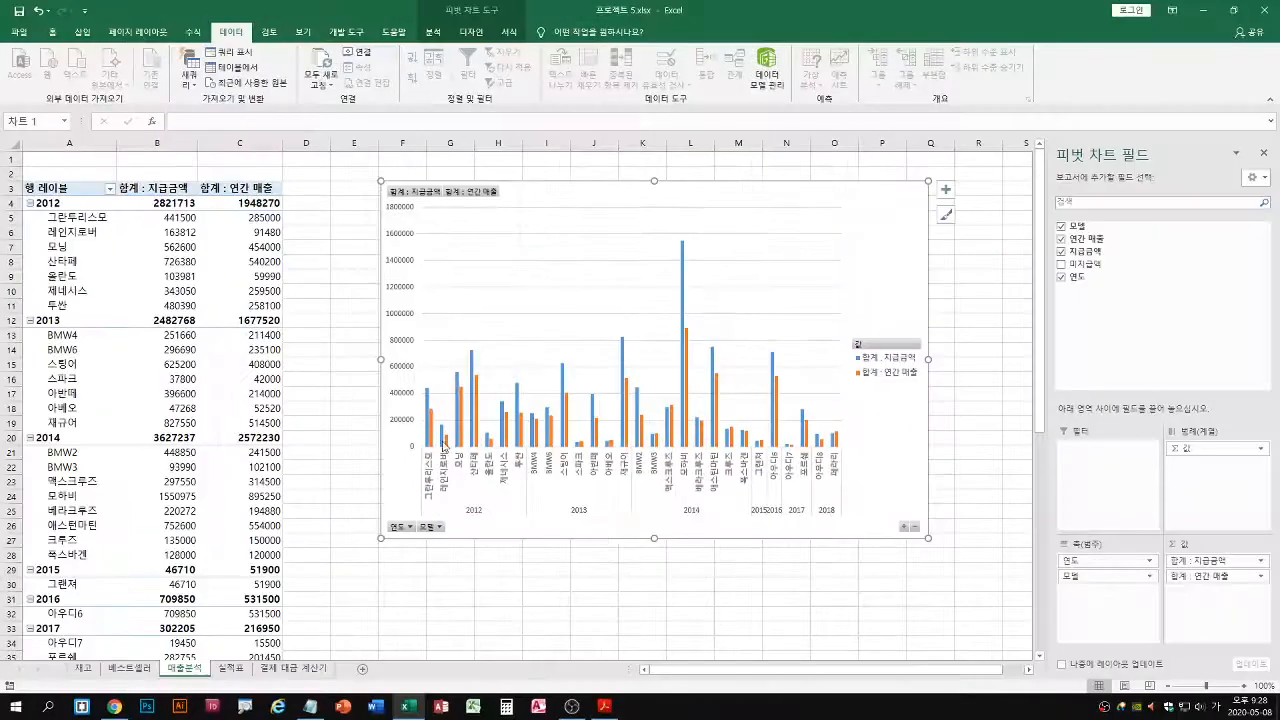
Minimize Excel and the exam PDF, and examine the cafe and web drive information in the Notepad class notes
left_click(1207, 10)
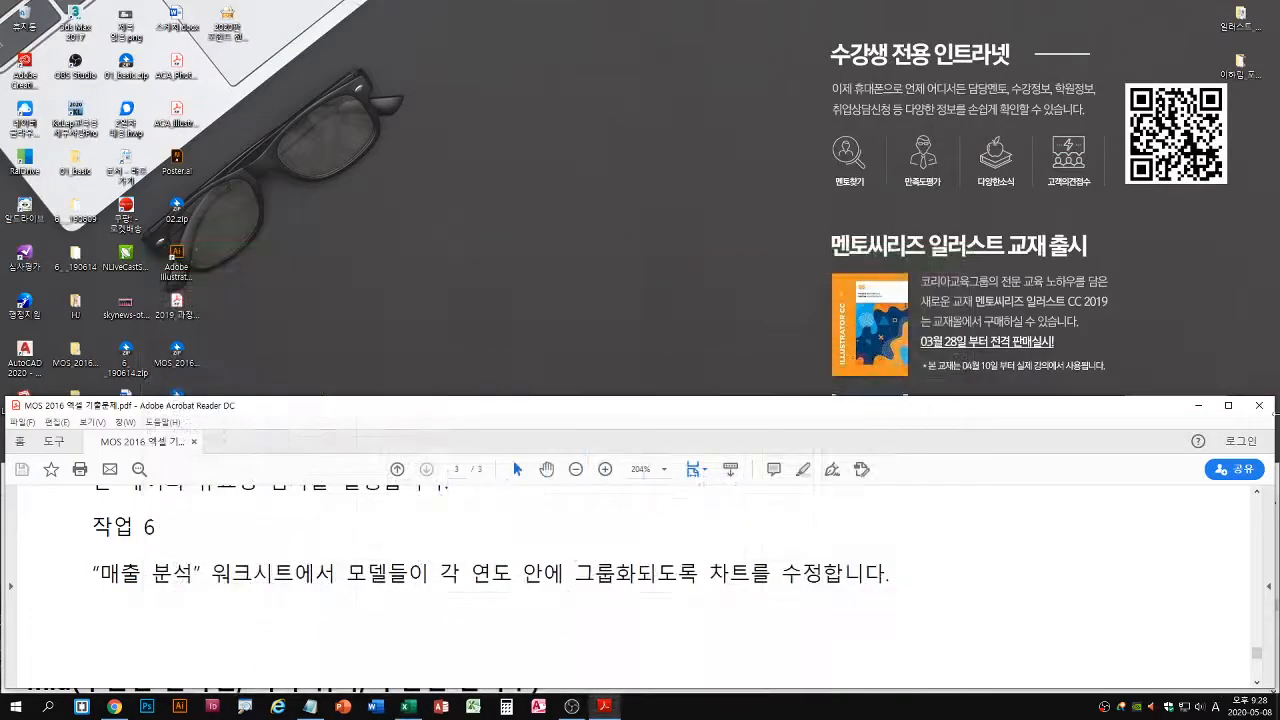
left_click(1197, 405)
scroll(614, 499, "up", 15)
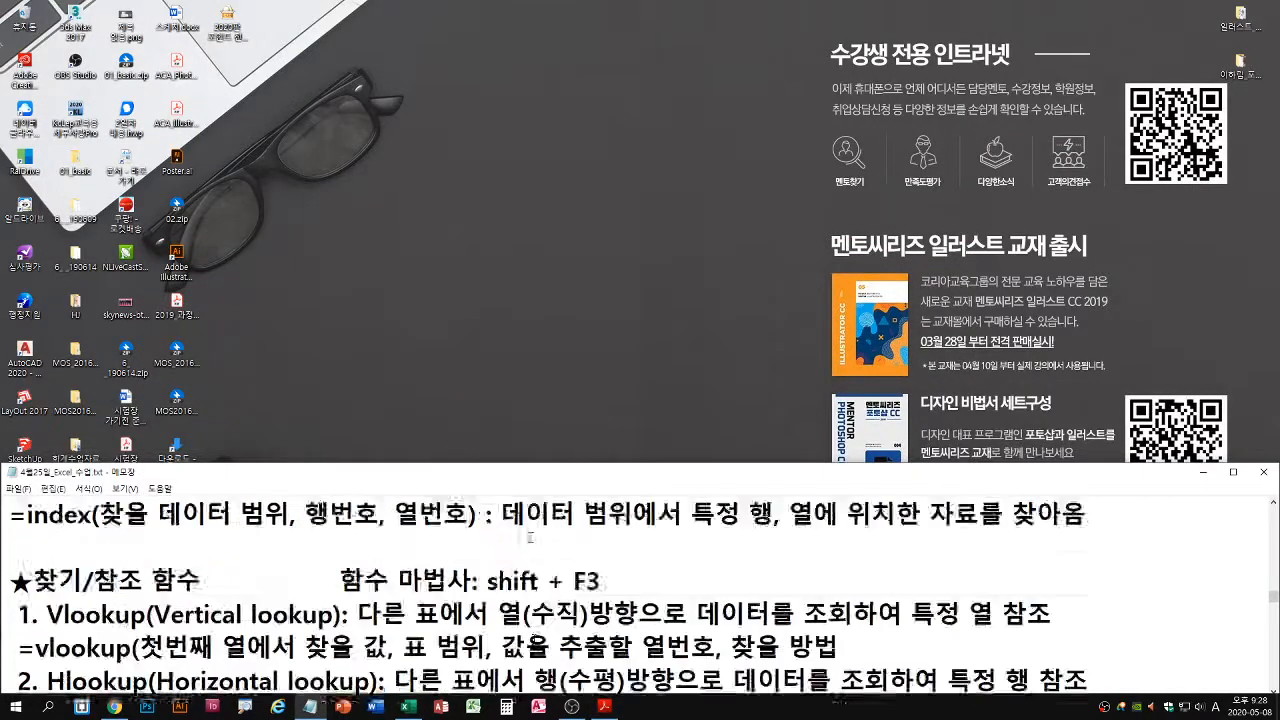
scroll(520, 636, "up", 8)
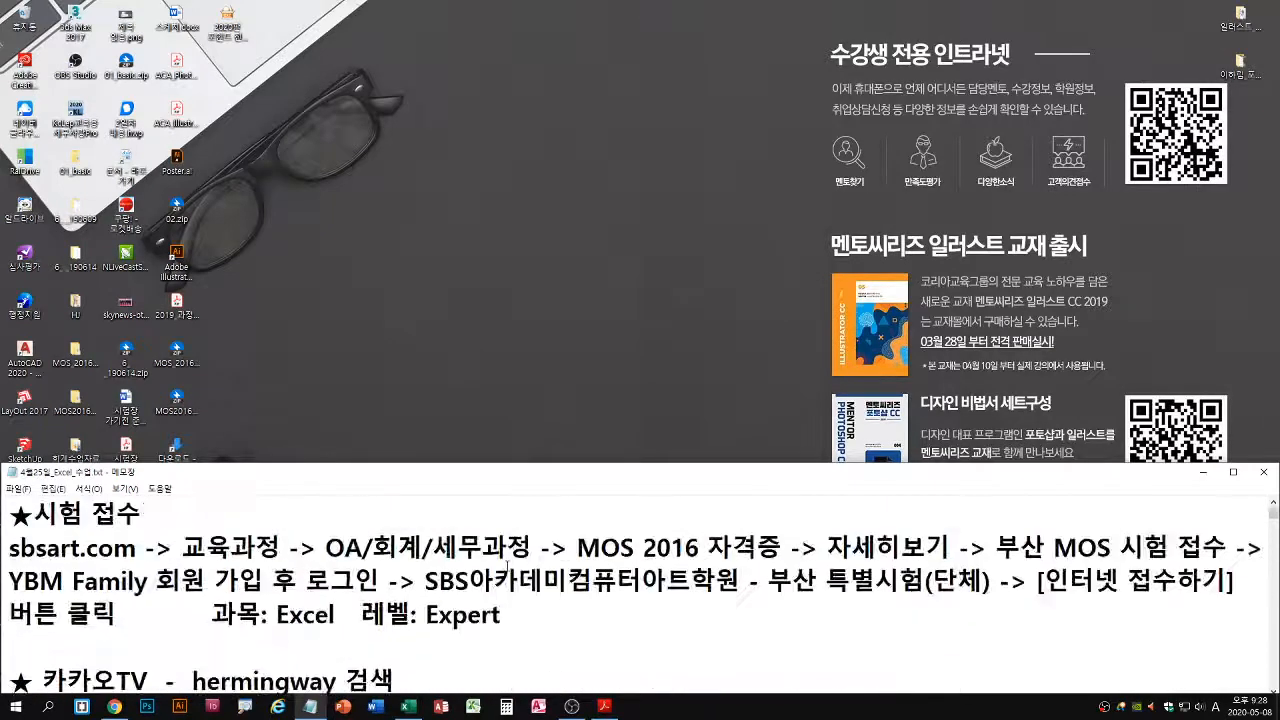
scroll(520, 636, "down", 1)
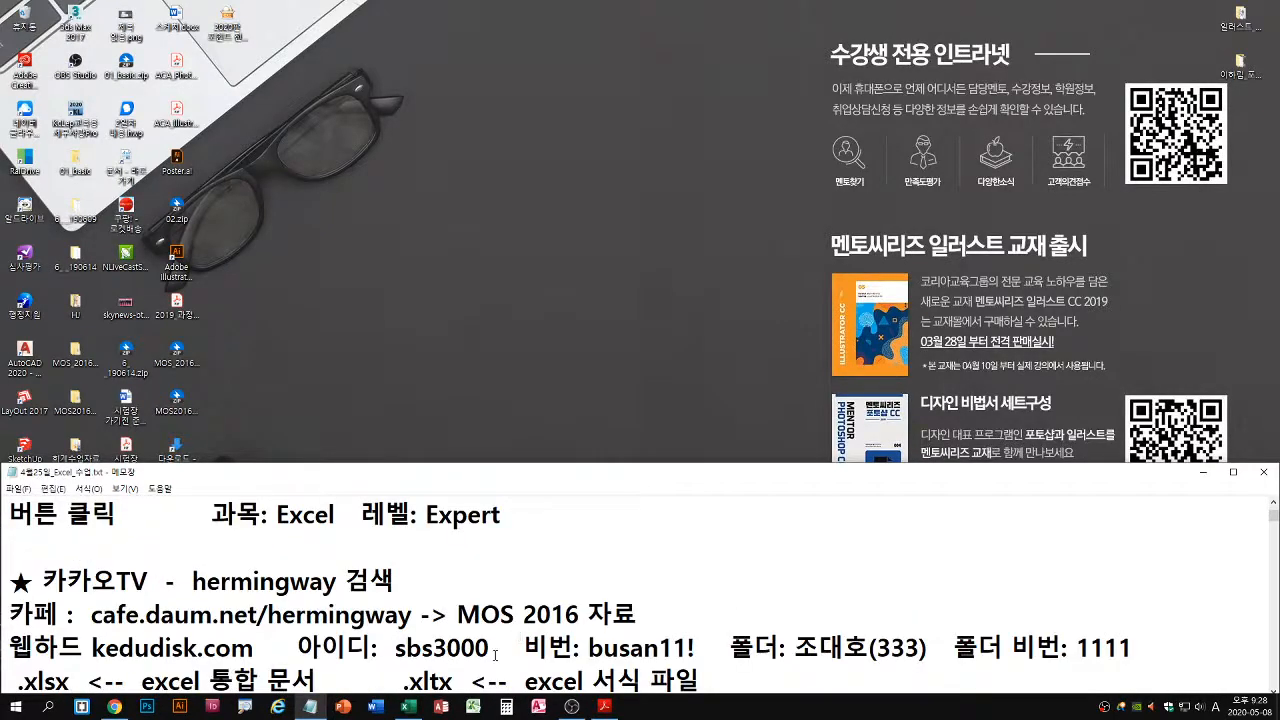
scroll(494, 656, "down", 1)
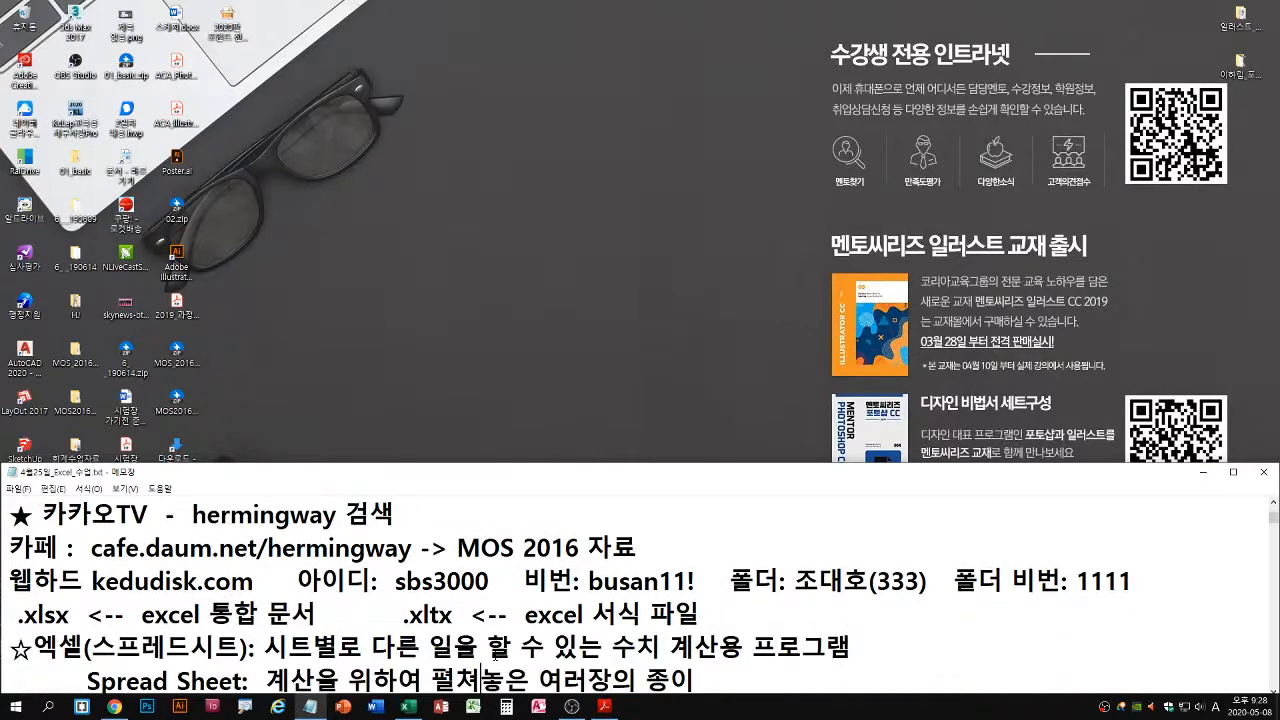
left_click_drag(90, 564, 413, 566)
key("Escape")
left_click(519, 247)
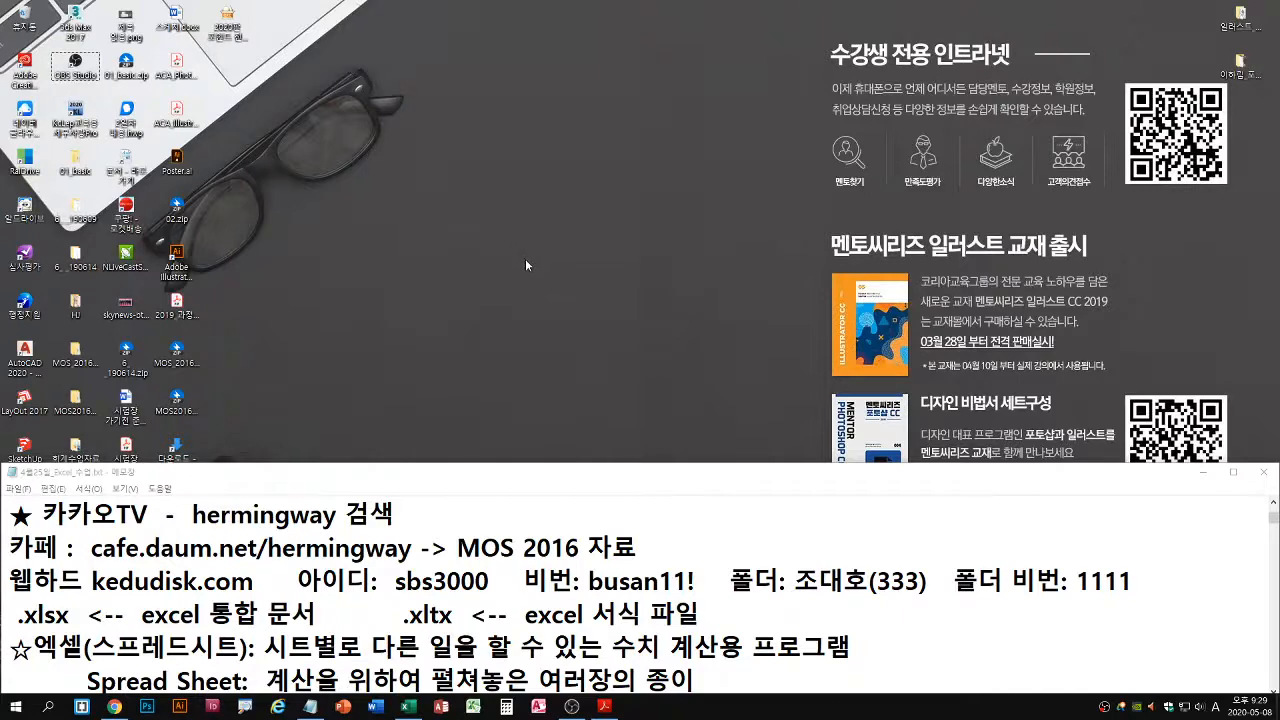
Open a File Explorer window and place it above the class notes' cafe information
key("super+e")
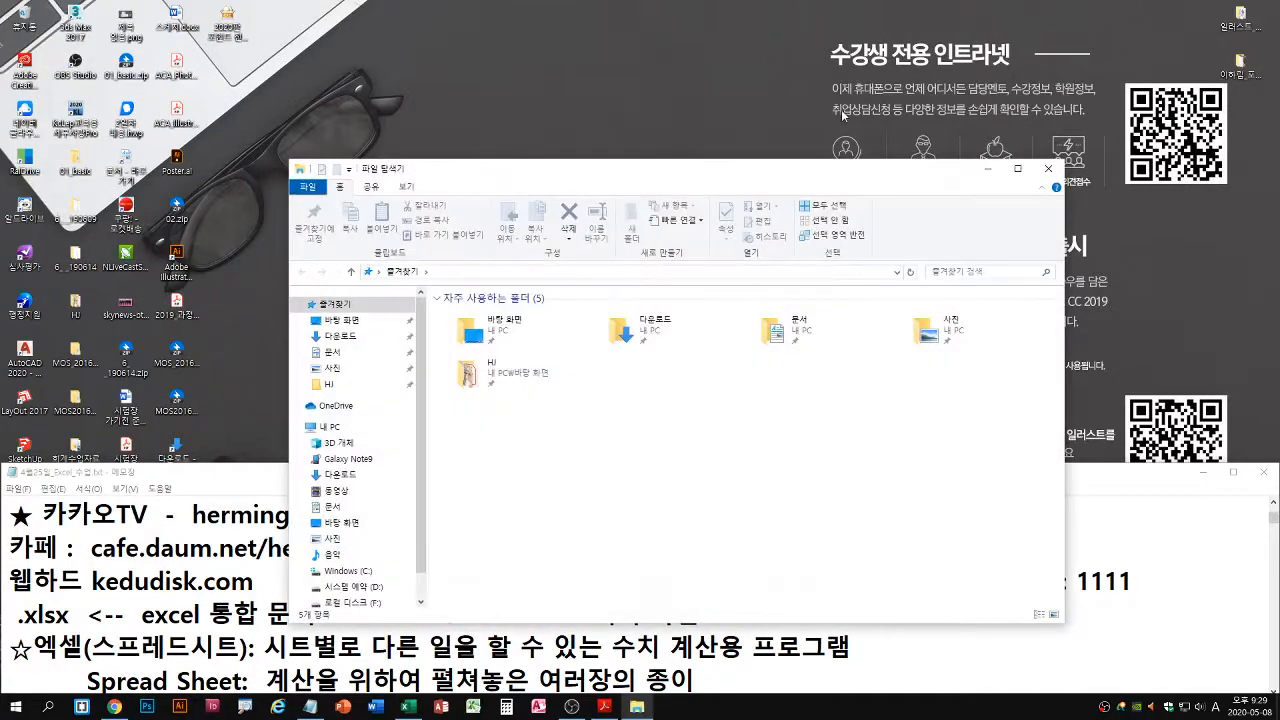
left_click_drag(795, 175, 948, 52)
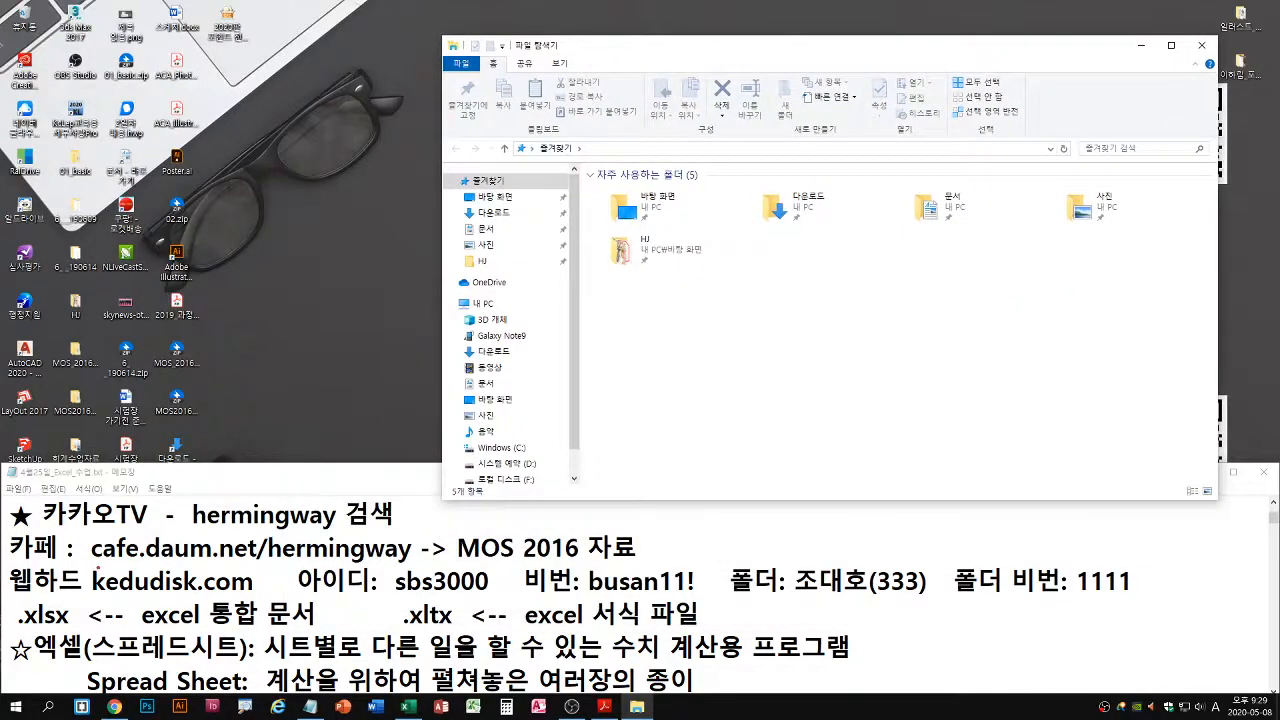
left_click_drag(96, 566, 640, 557)
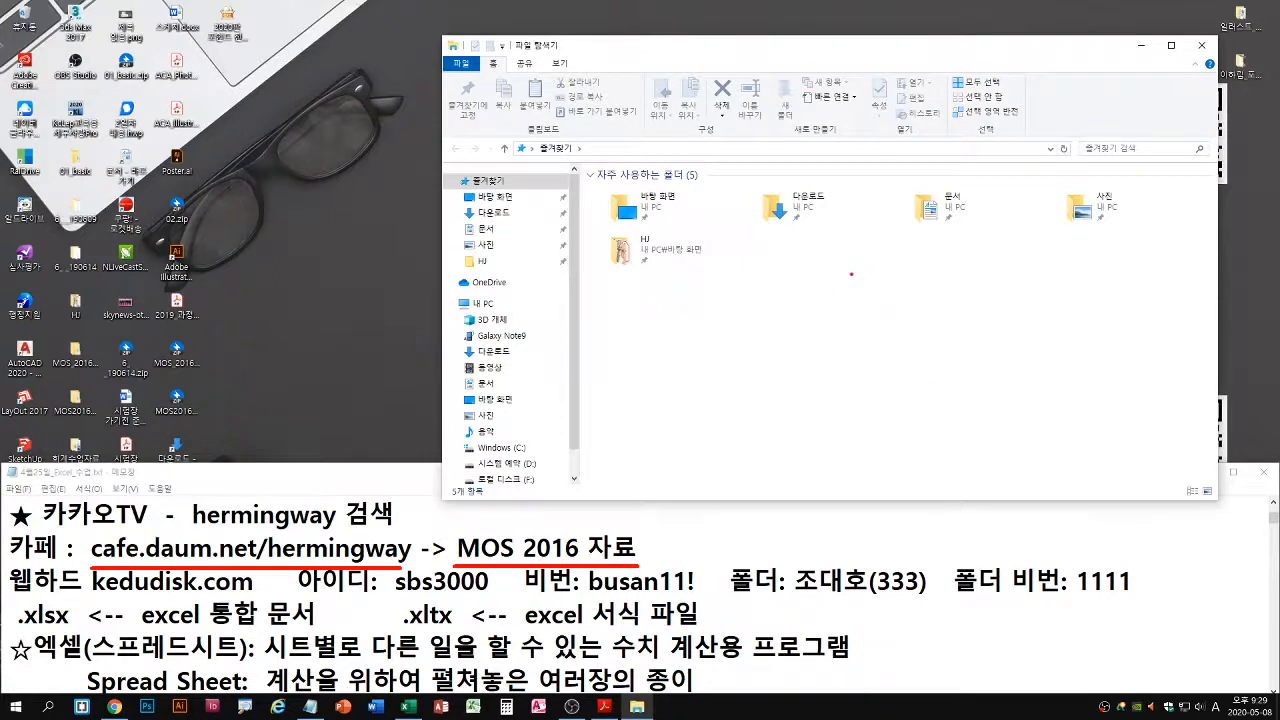
key("Escape")
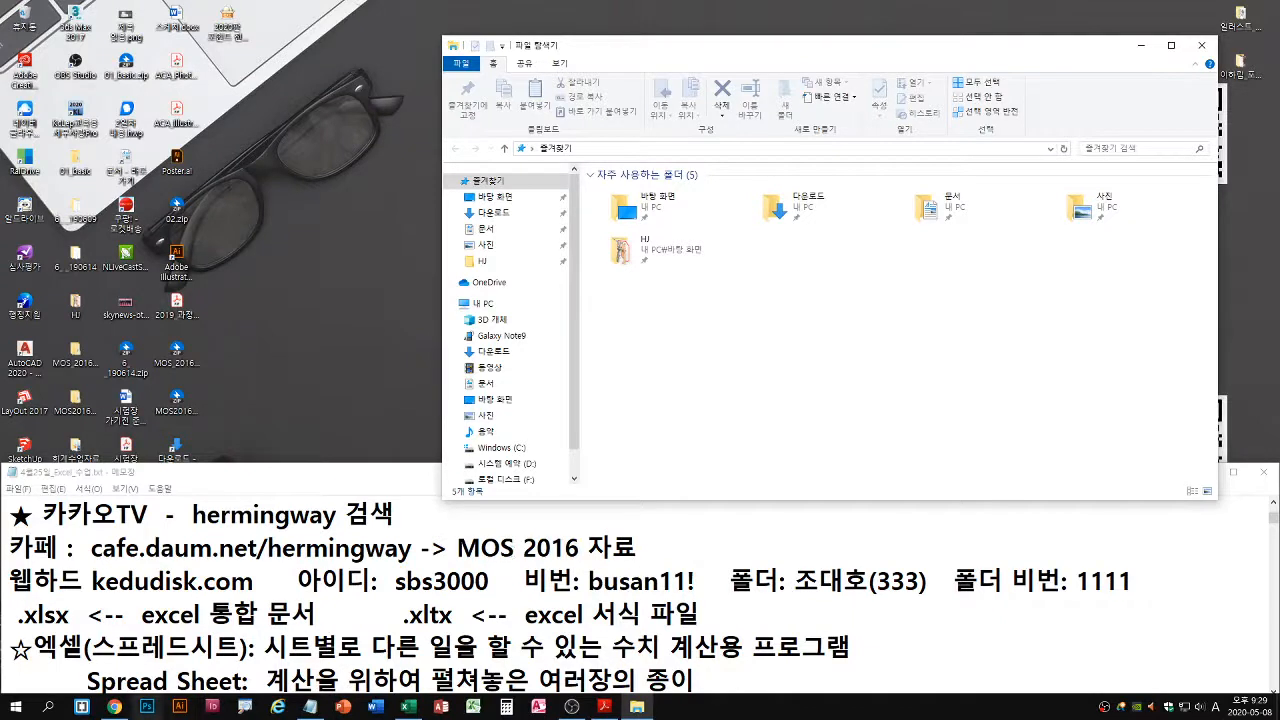
Open a new Chrome window and go to the MOS 2016 자료 board of the Daum cafe cafe.daum.net/hermingway
right_click(115, 708)
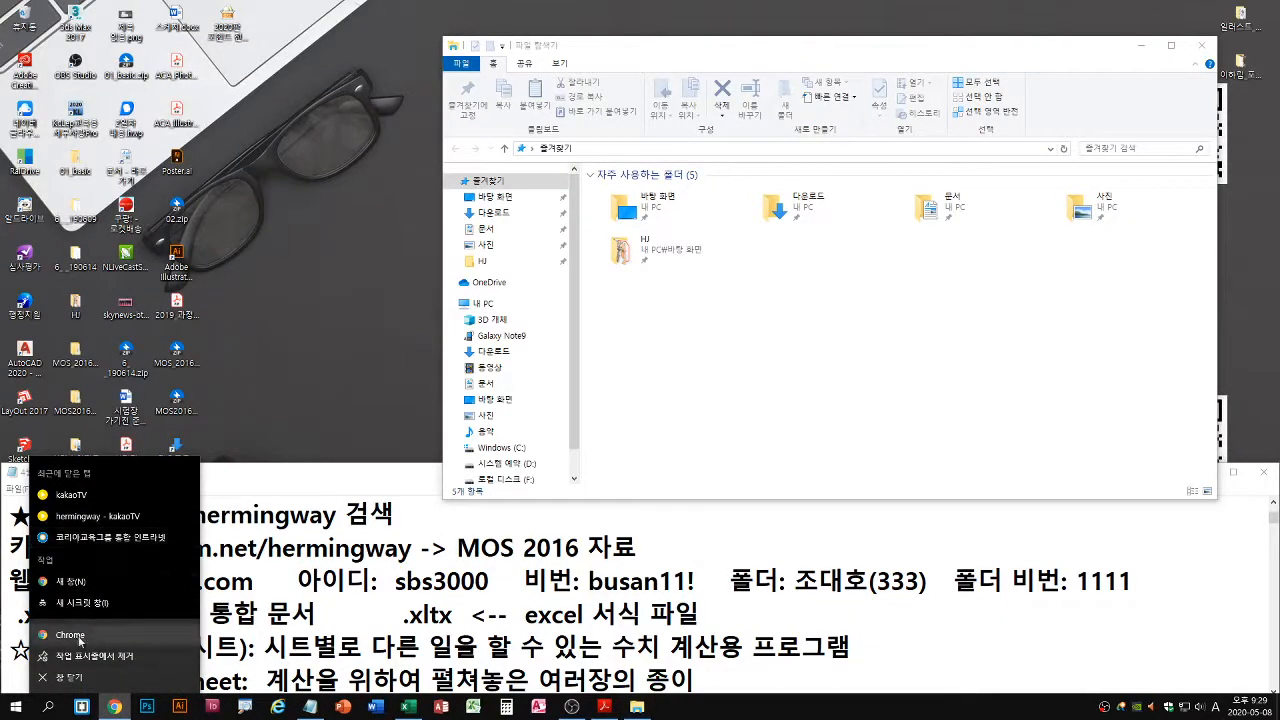
left_click(70, 581)
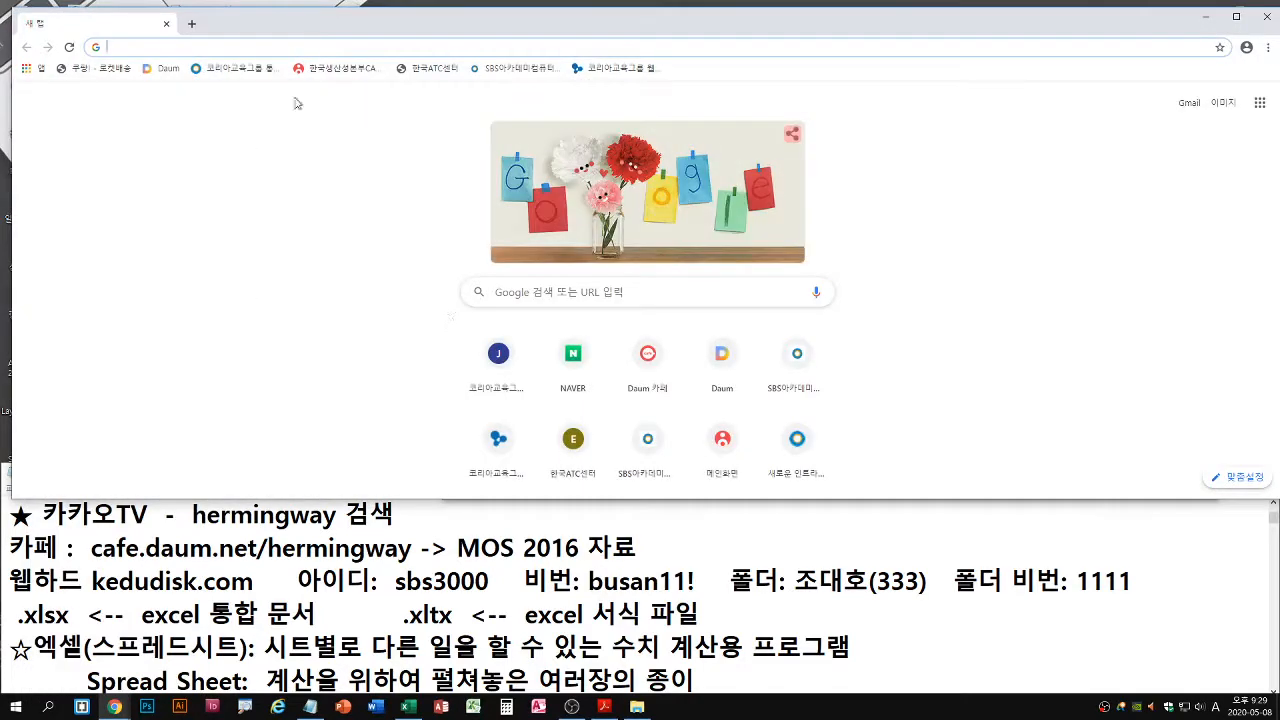
left_click_drag(323, 27, 309, 20)
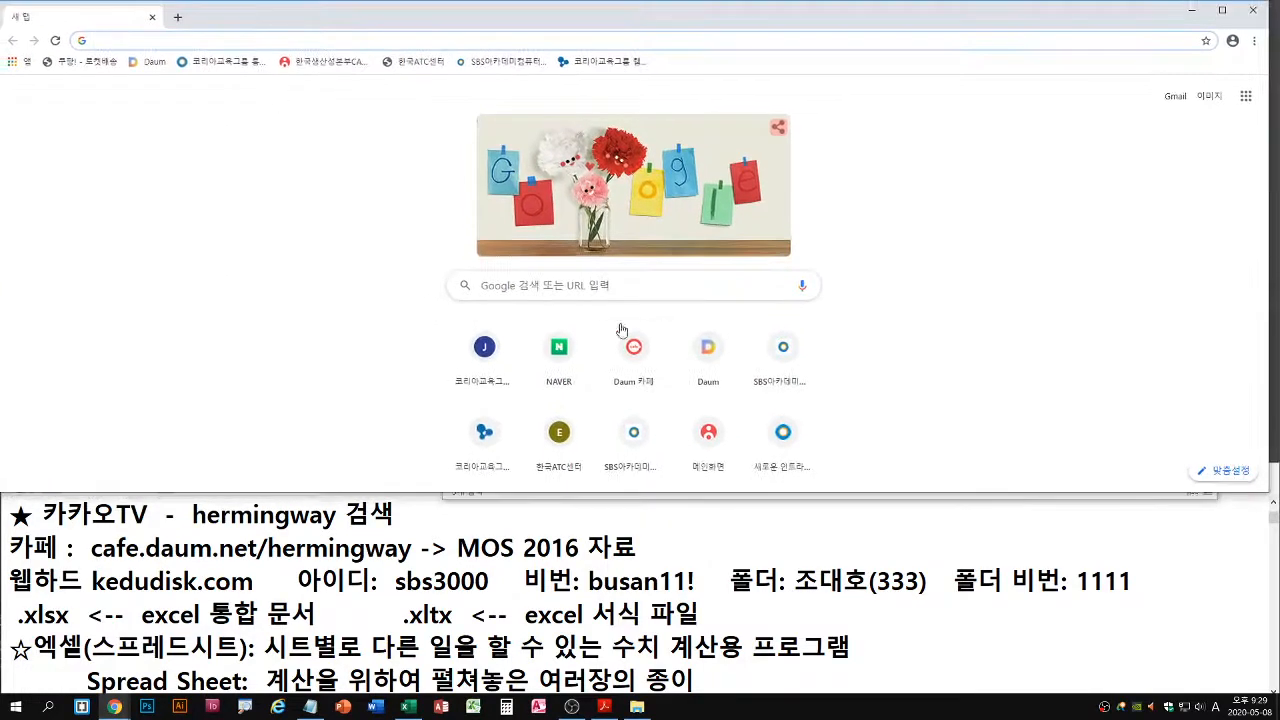
left_click(634, 352)
scroll(608, 372, "down", 2)
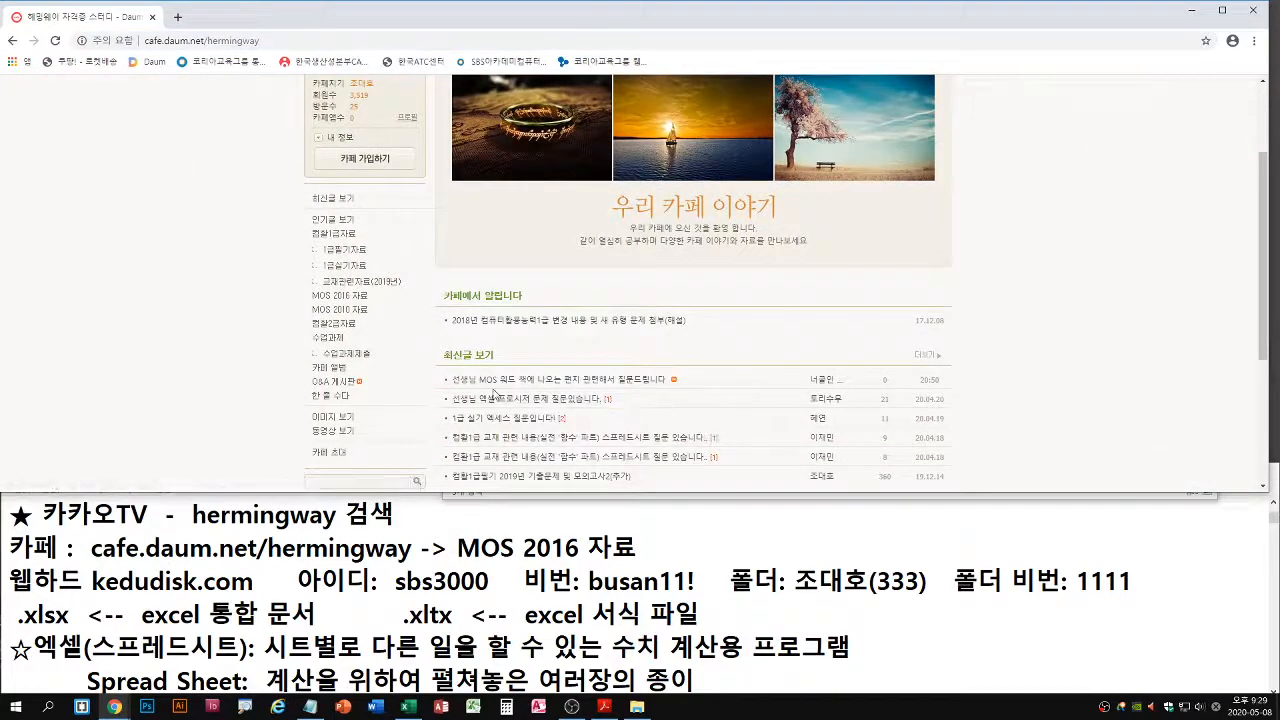
left_click(355, 300)
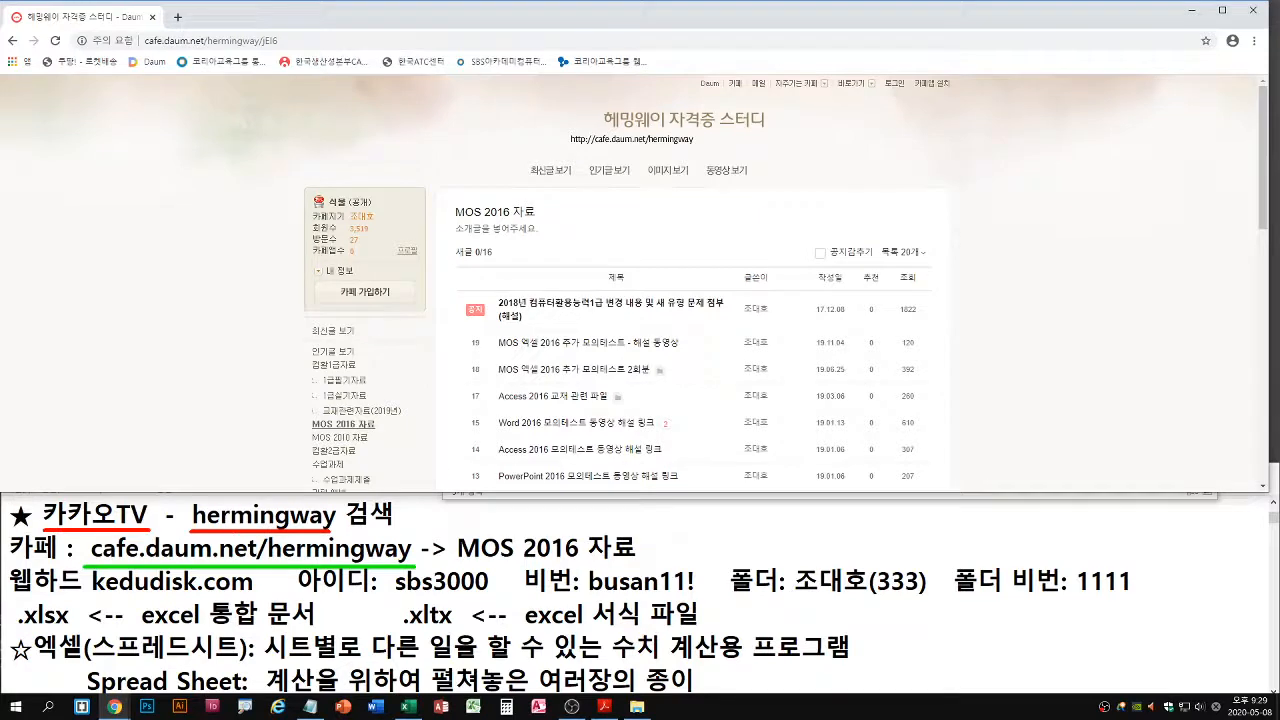
key("Escape")
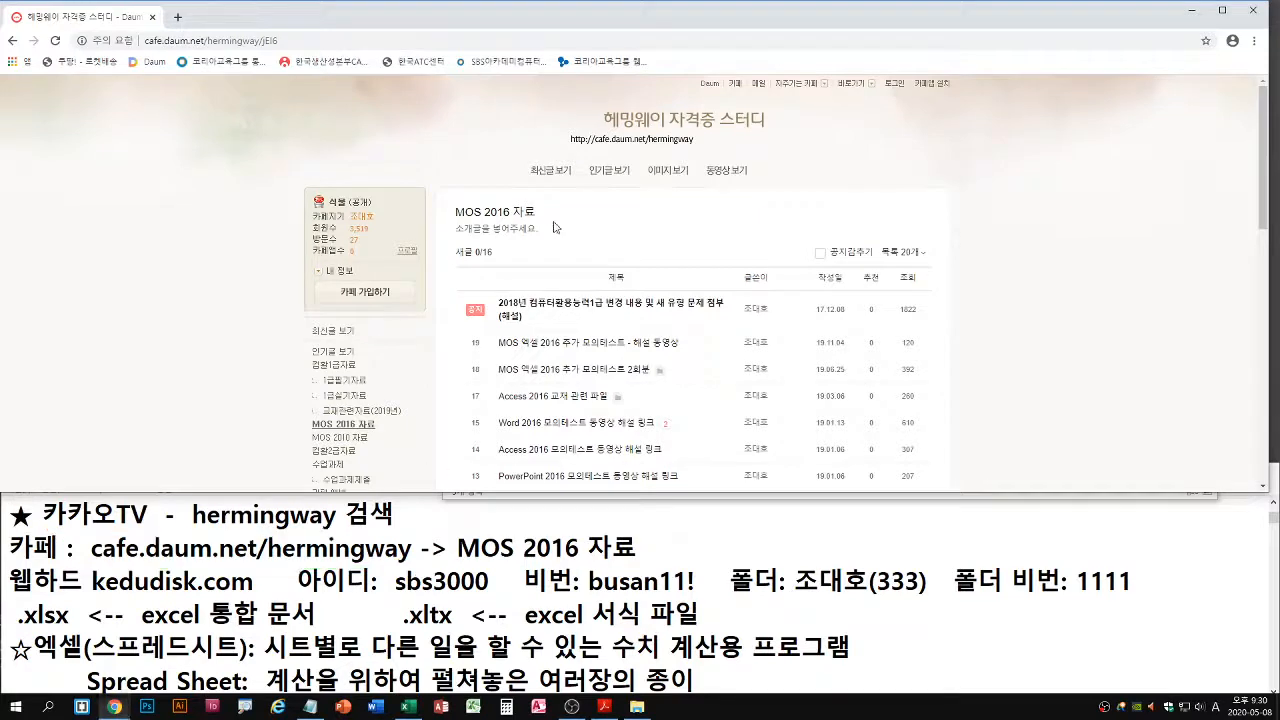
View the post MOS 엑셀 2016 추가 모의테스트 2회분 with its attachments and return to the MOS 2016 자료 board
left_click(633, 377)
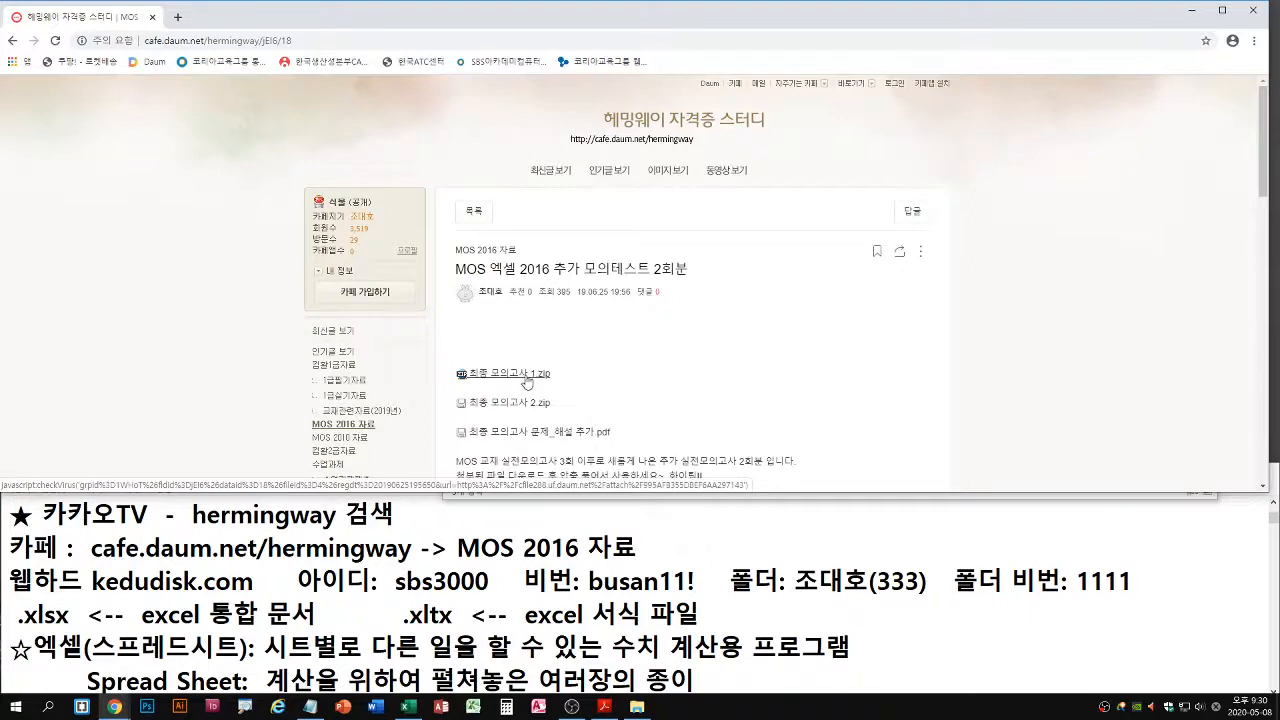
left_click(355, 425)
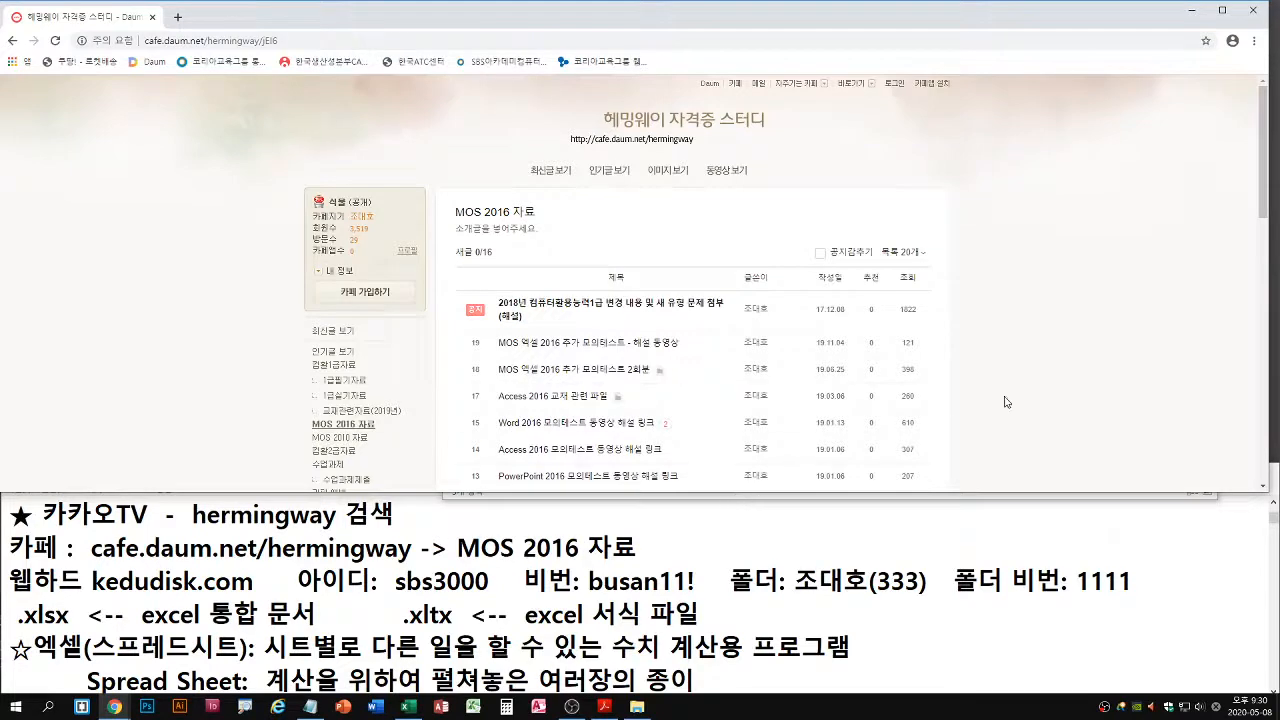
In File Explorer, open the MOS 2016 folder under 문서 and find 최종 모의고사 1.zip
key("super+e")
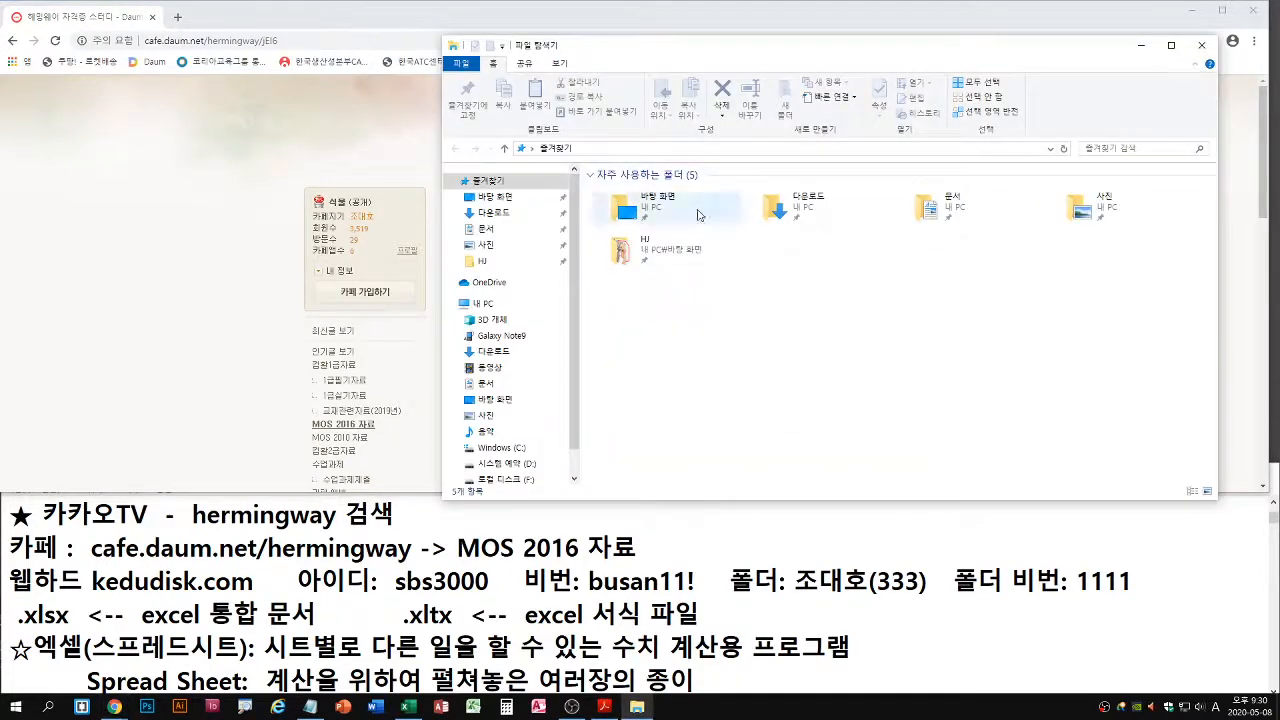
left_click(485, 229)
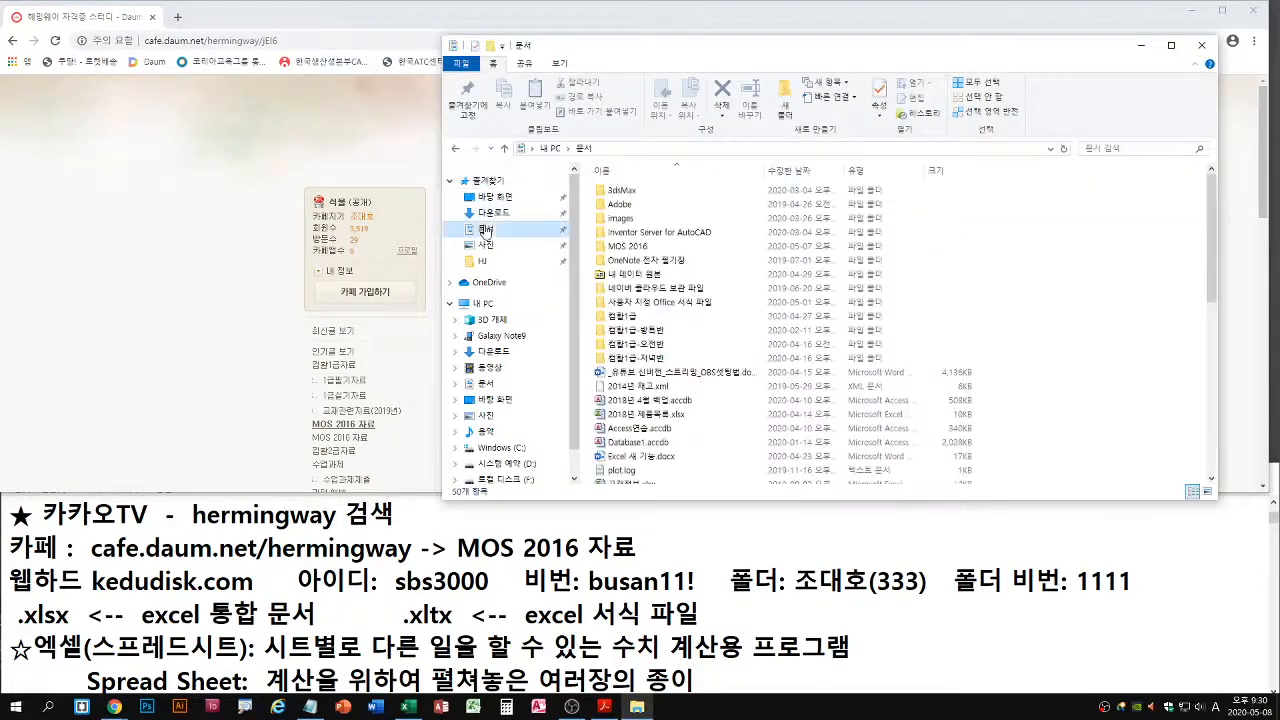
double_click(630, 250)
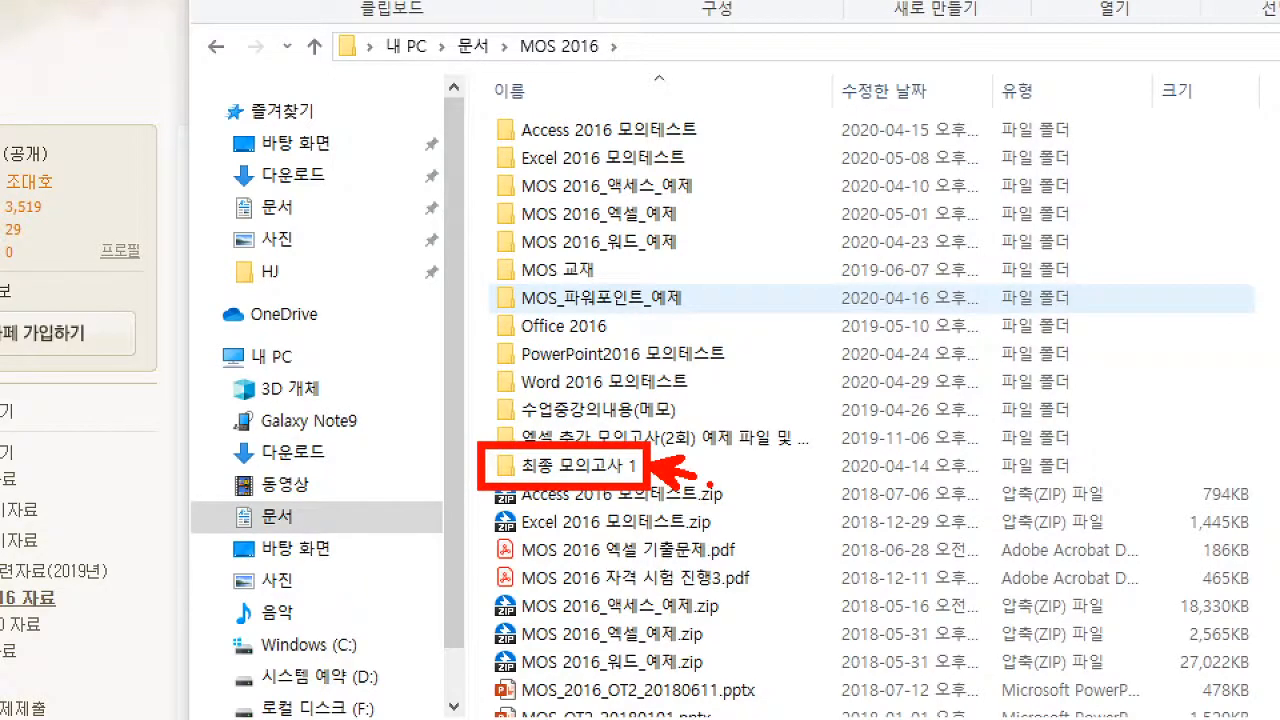
scroll(719, 426, "down", 3)
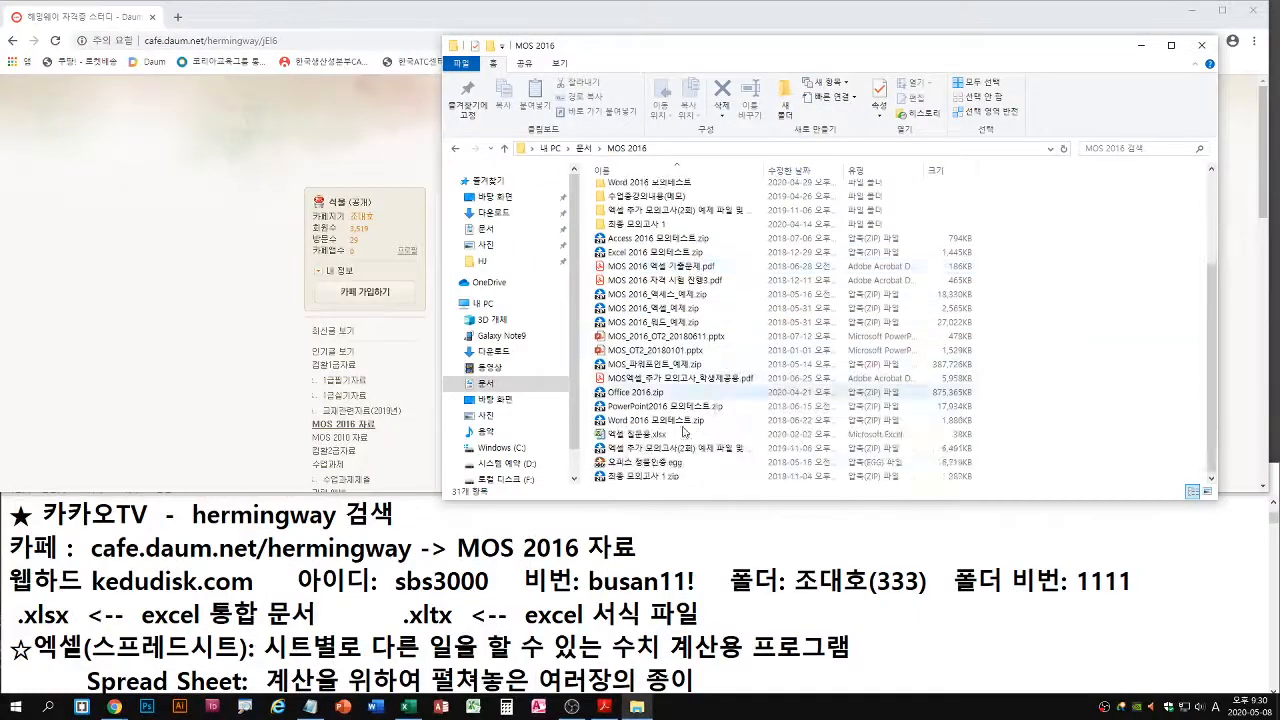
Bring up the options for extracting 최종 모의고사 1.zip into its own folder and point out the 최종 모의고사 1 folder
right_click(650, 477)
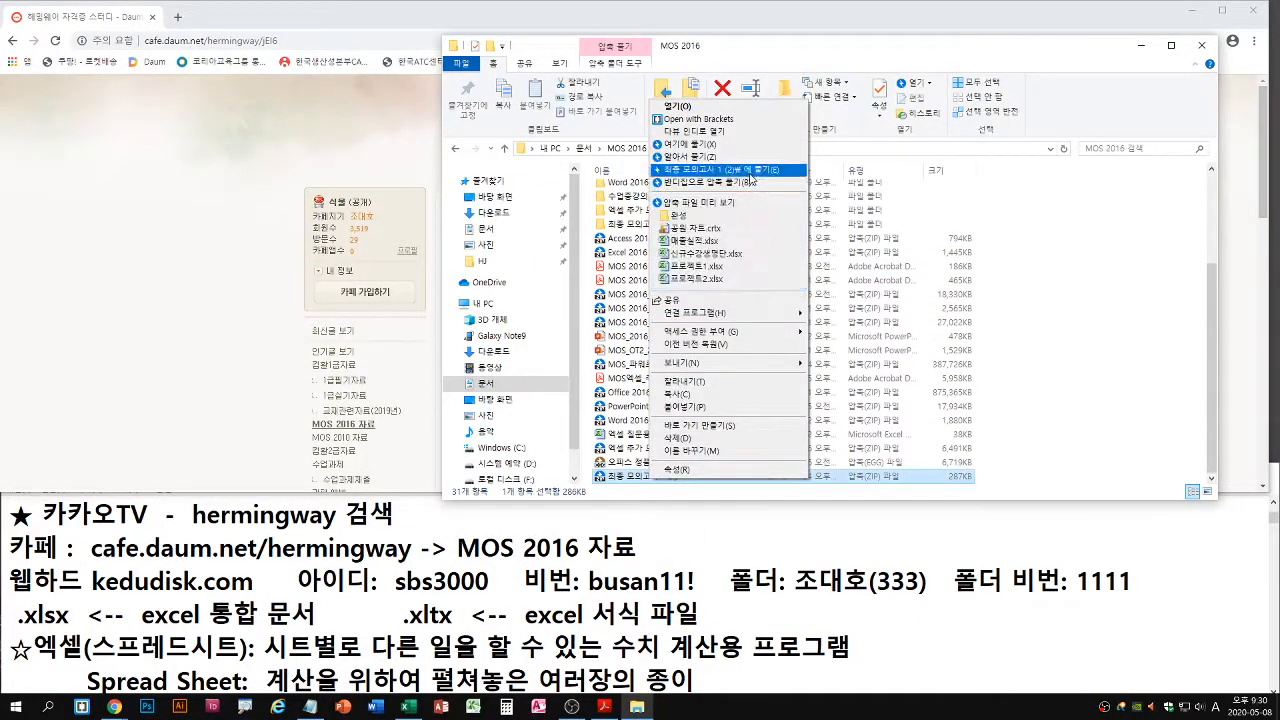
left_click(752, 177)
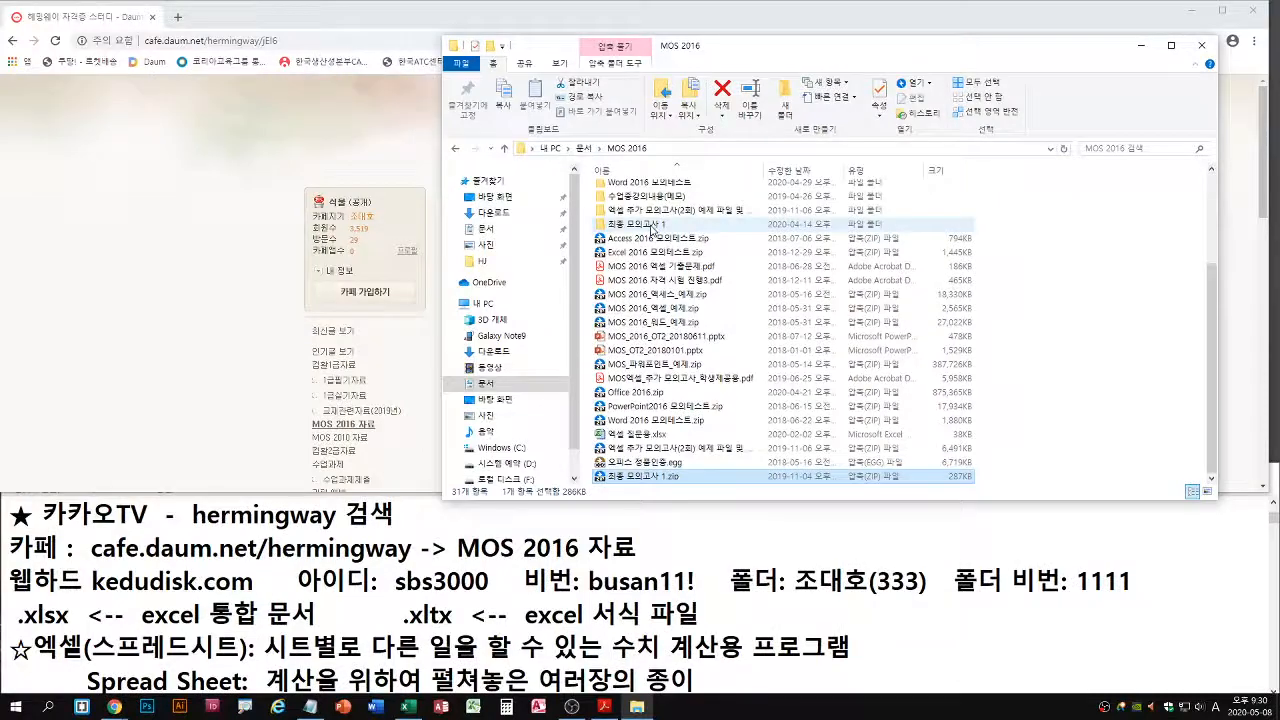
left_click(1203, 47)
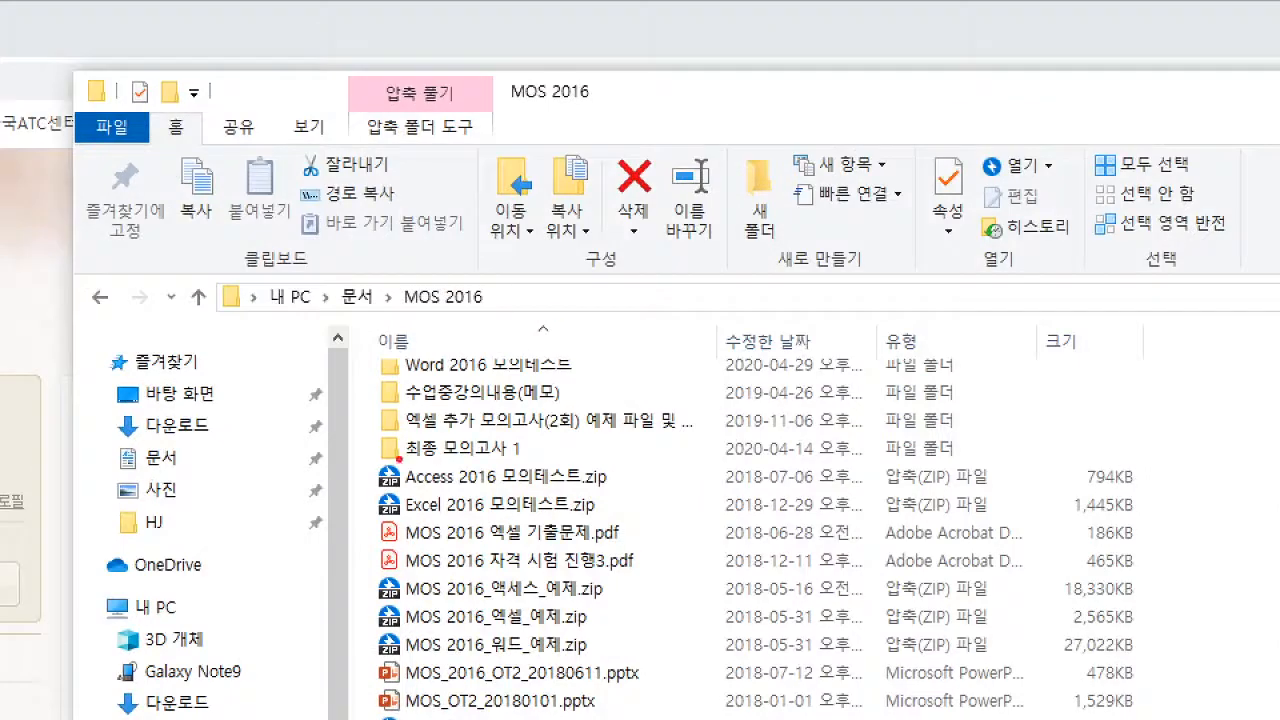
left_click_drag(607, 230, 640, 230)
Point out the 최종 모의고사 1 folder, clear away File Explorer and Chrome, and close the 프로젝트 5.xlsx workbook in Excel
mouse_move(469, 461)
left_mouse_down()
mouse_move(515, 461)
mouse_move(510, 480)
left_mouse_up()
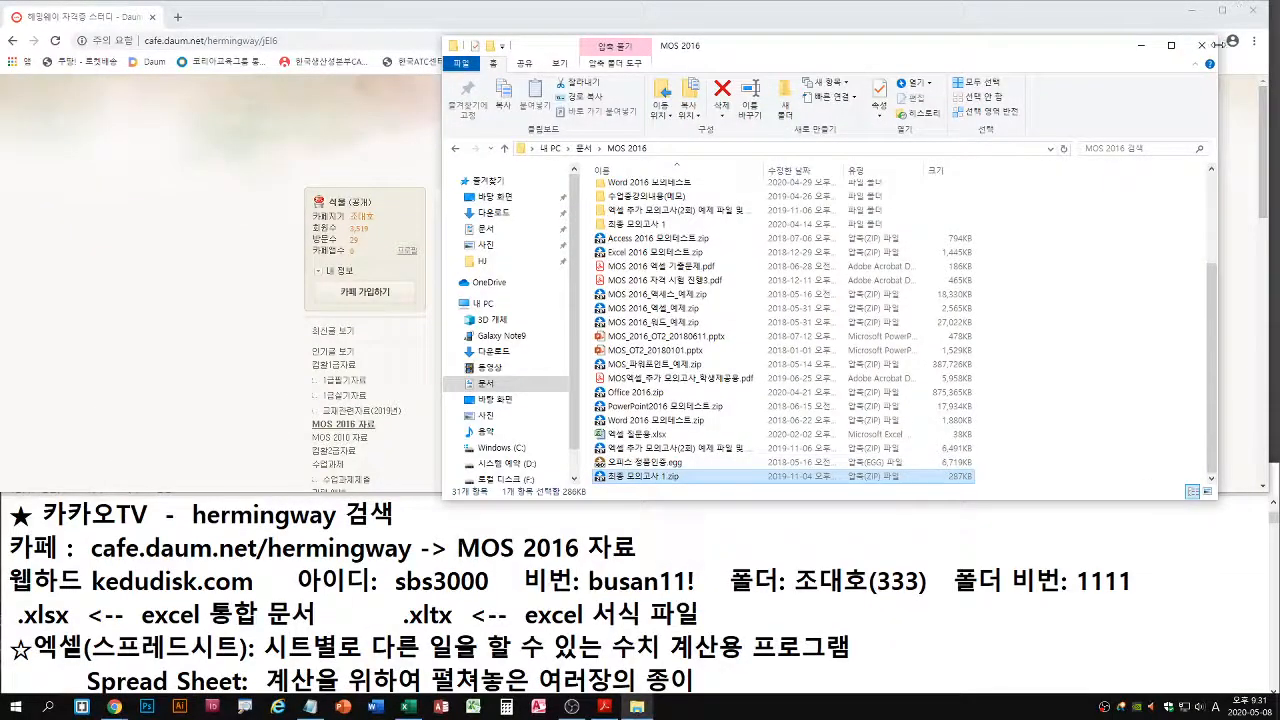
left_click(1203, 47)
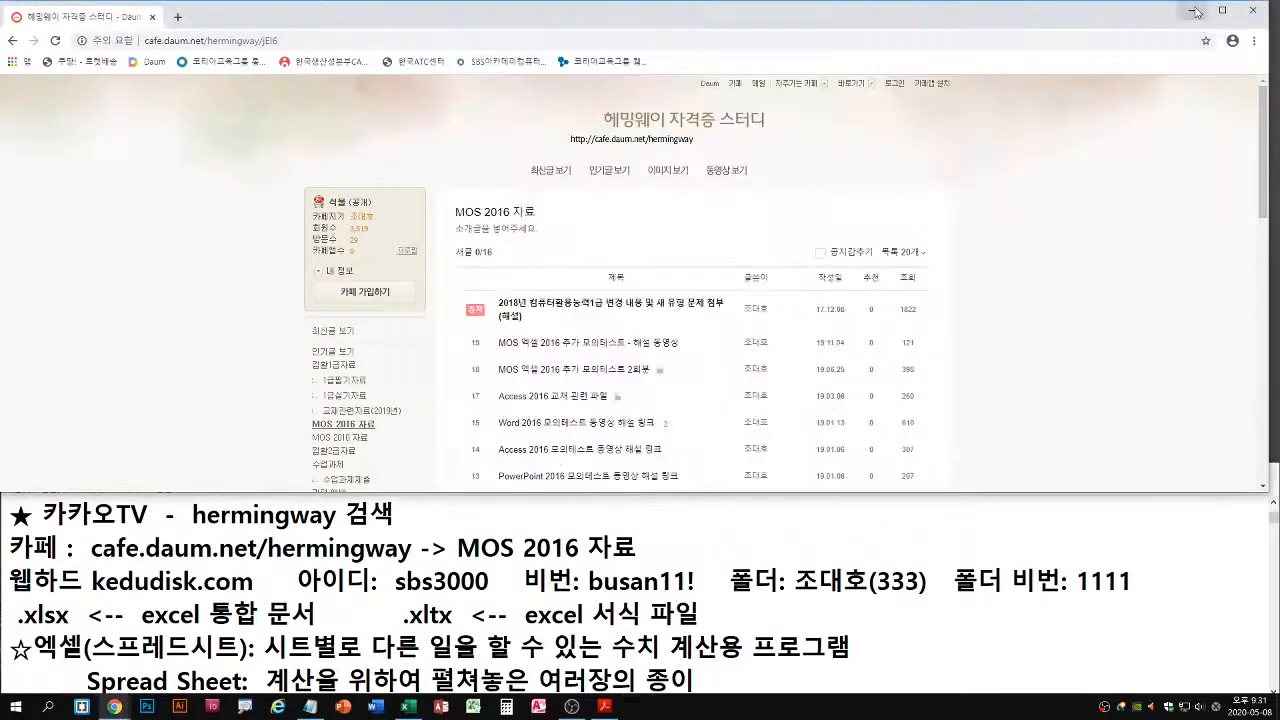
left_click(1194, 11)
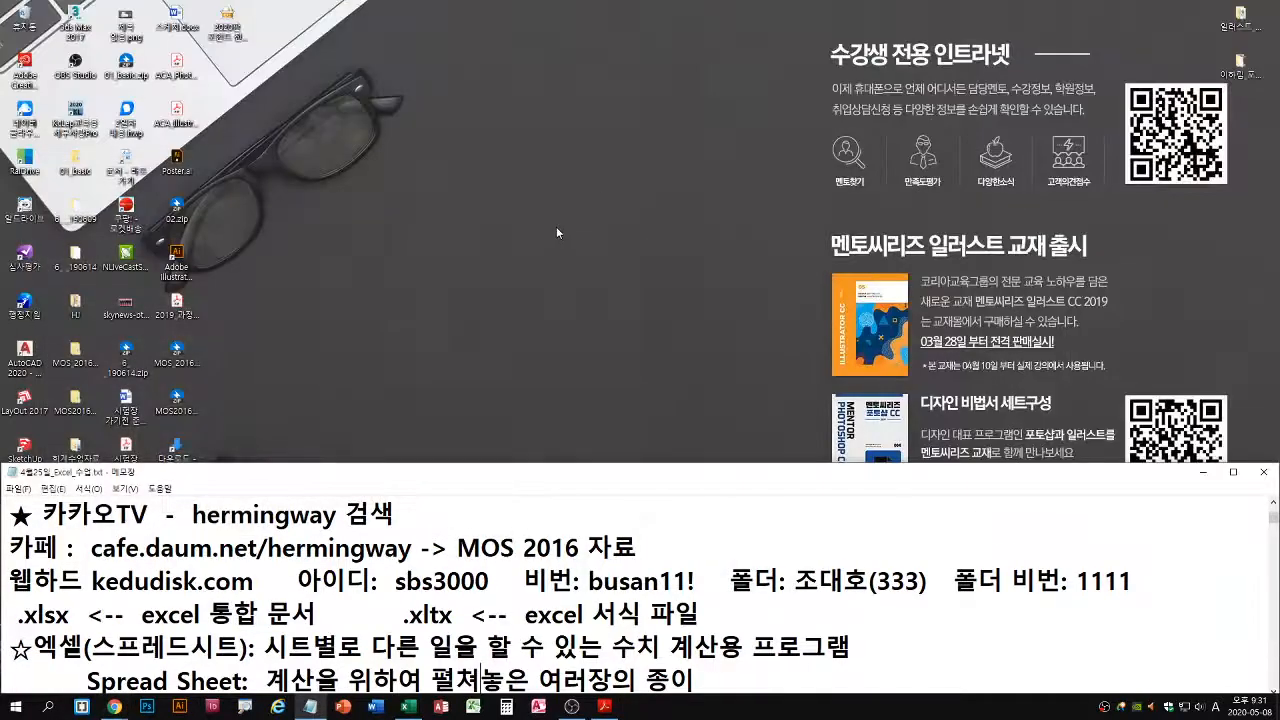
left_click(419, 711)
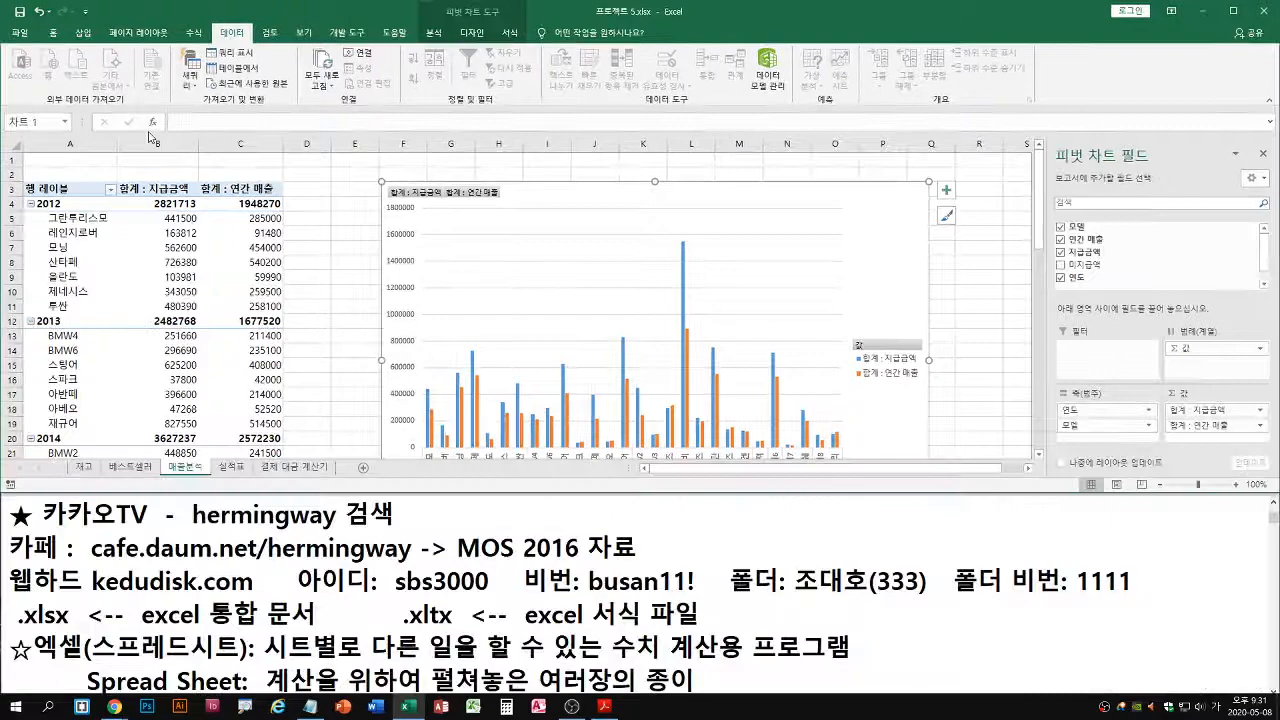
left_click(20, 32)
left_click(49, 380)
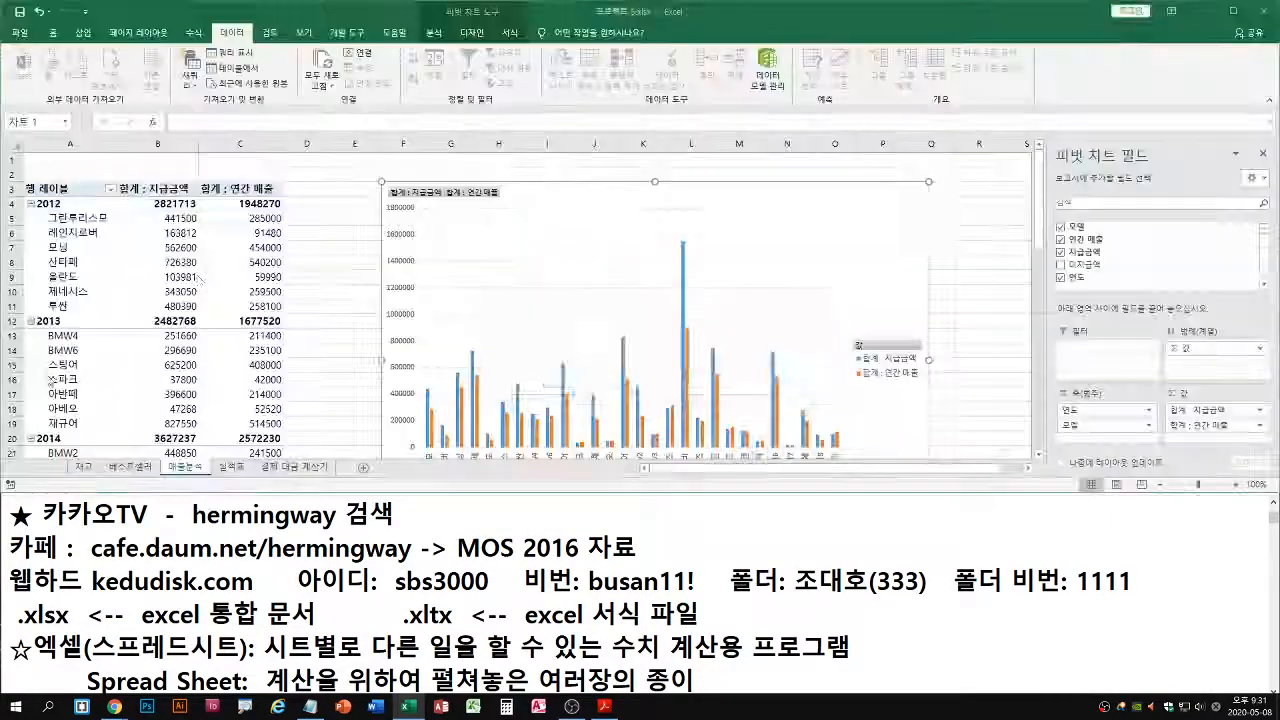
left_click(639, 383)
Open the workbook 프로젝트1.xlsx from the 최종 모의고사 1 folder inside MOS 2016
left_click(12, 34)
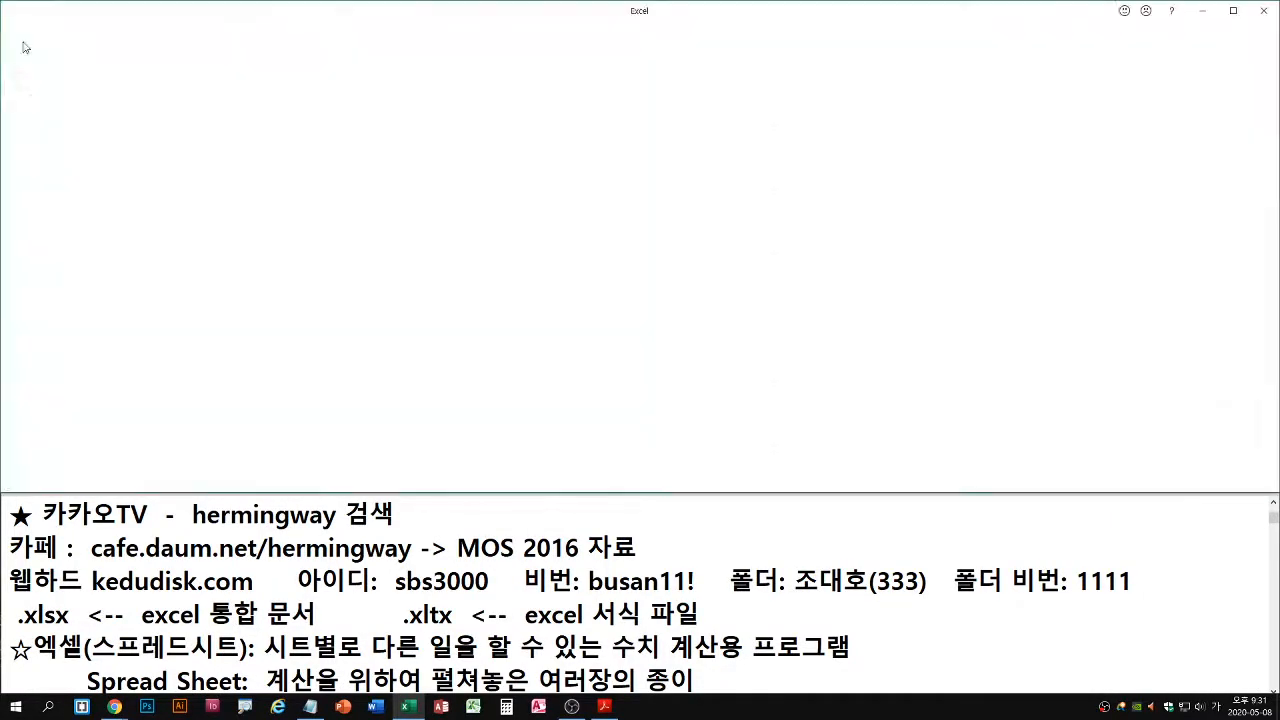
left_click(37, 120)
left_click(197, 238)
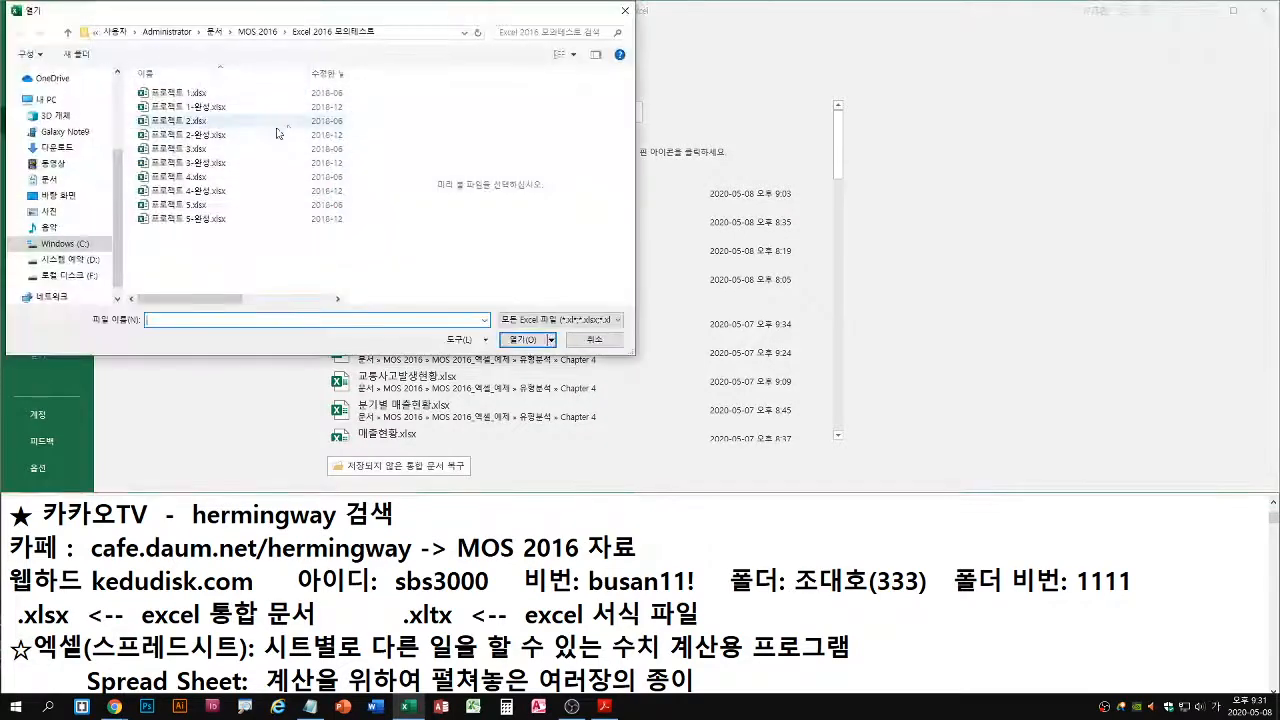
left_click(356, 32)
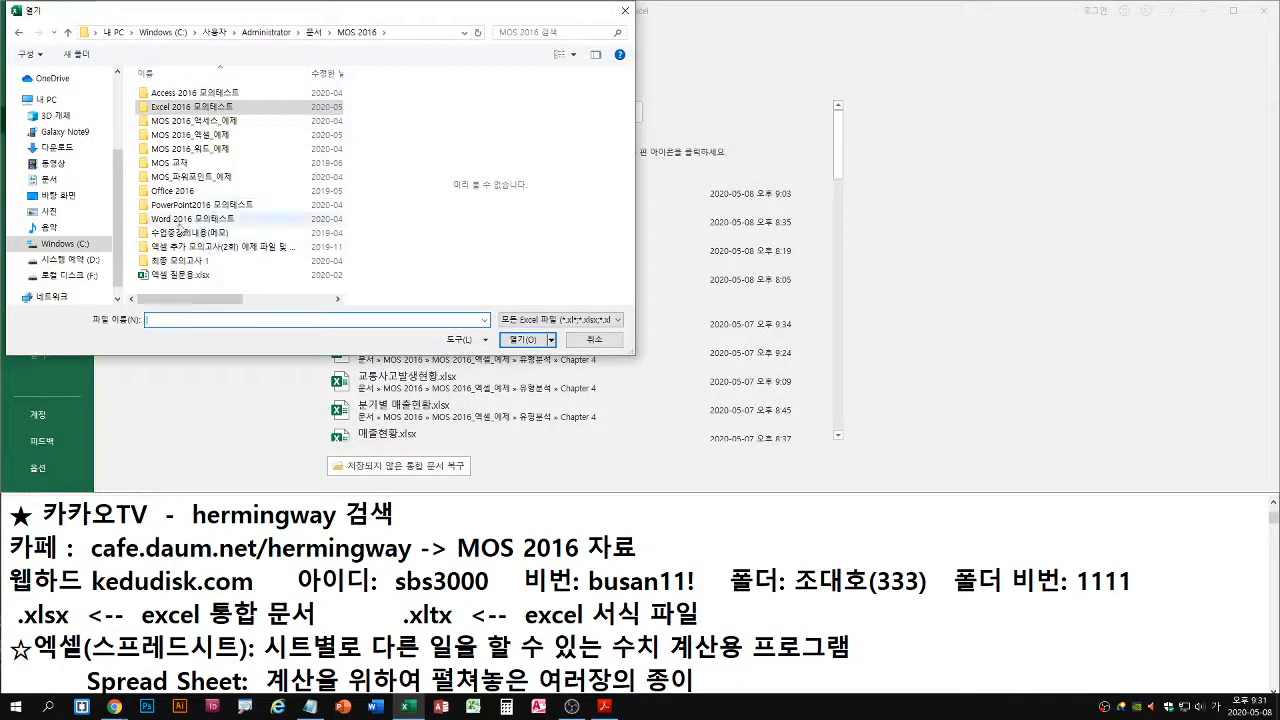
double_click(182, 262)
left_click(176, 136)
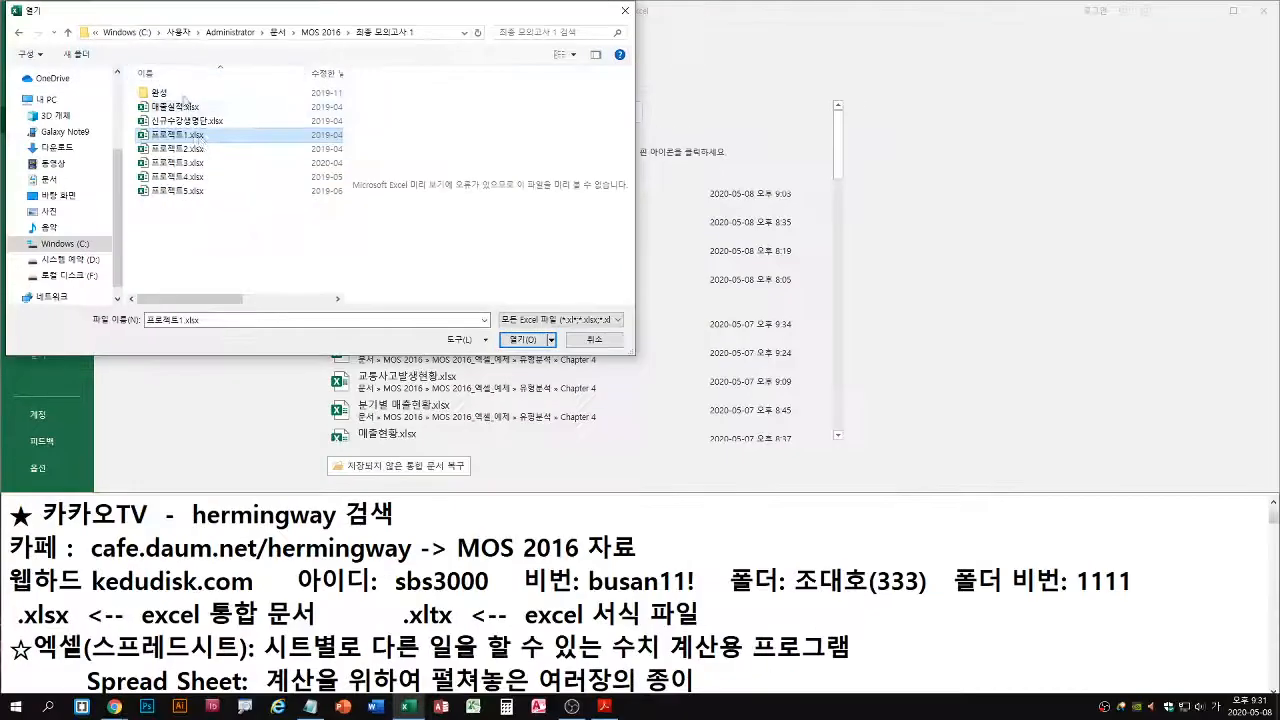
double_click(370, 270)
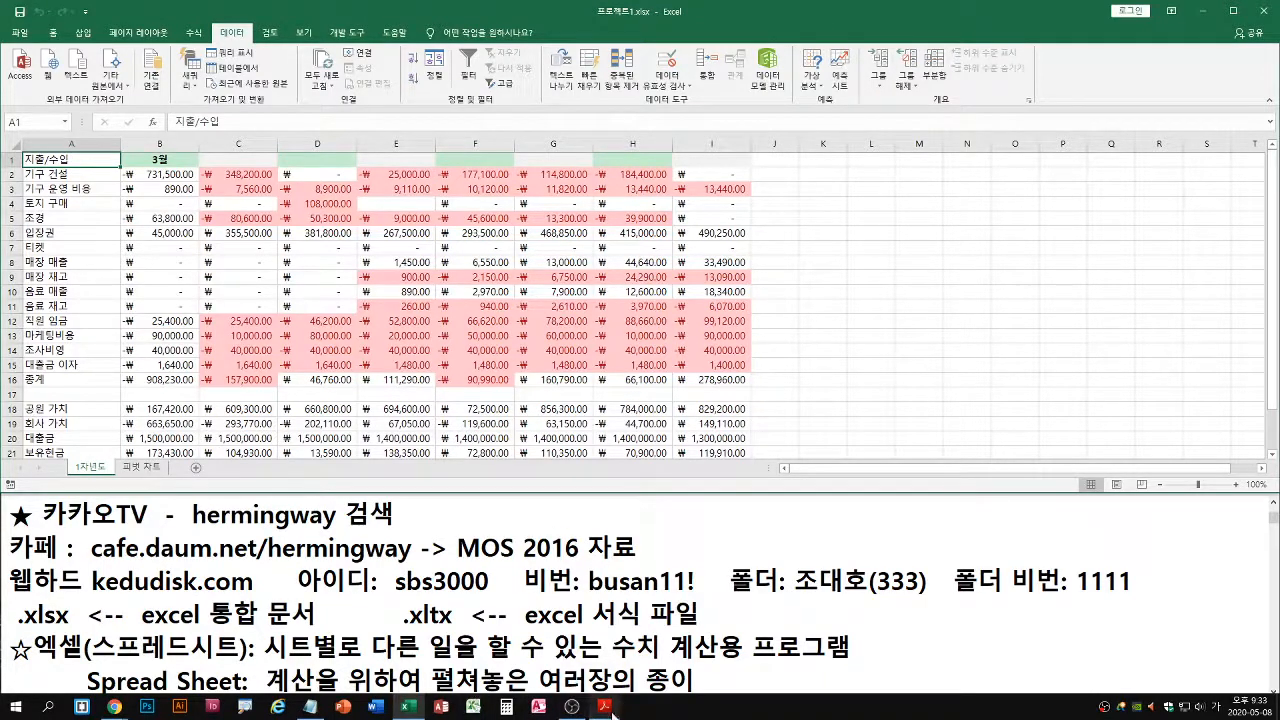
In File Explorer, go to the MOS 2016 folder under 문서 and open MOS엑셀_추가 모의고사_학생제공용.pdf
mouse_move(612, 712)
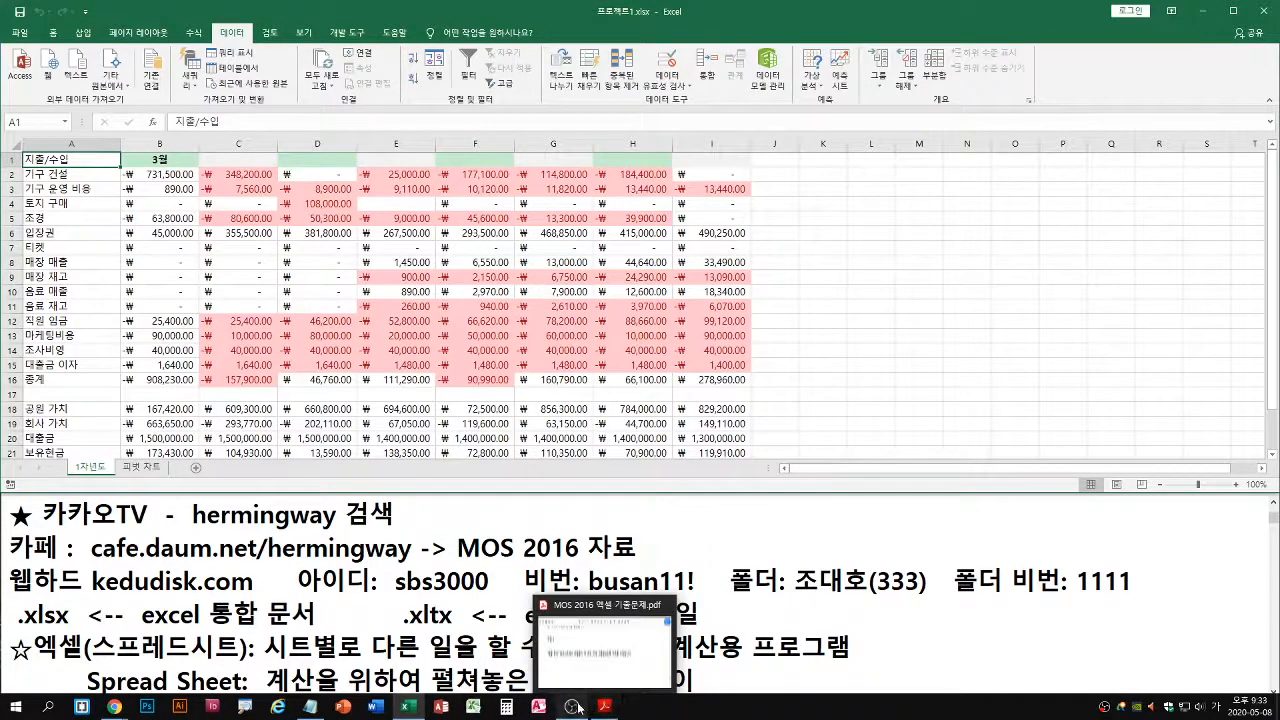
key("super+e")
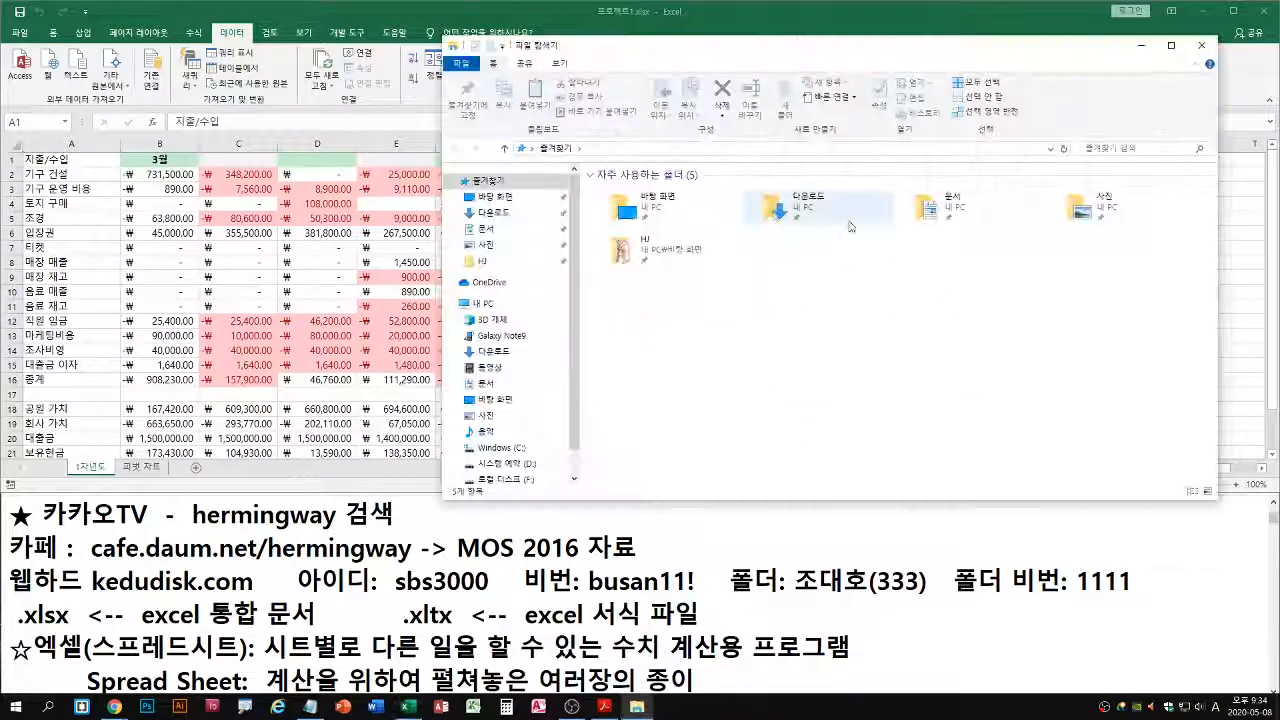
left_click(936, 214)
double_click(938, 217)
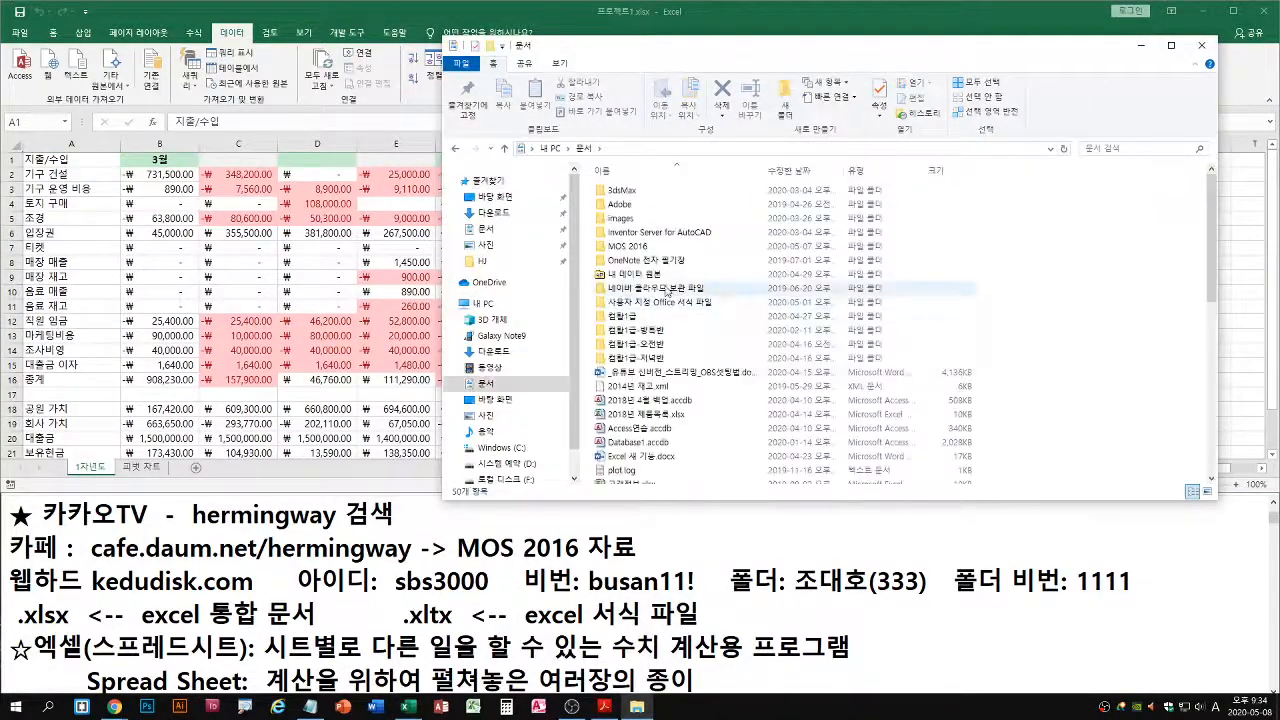
double_click(680, 252)
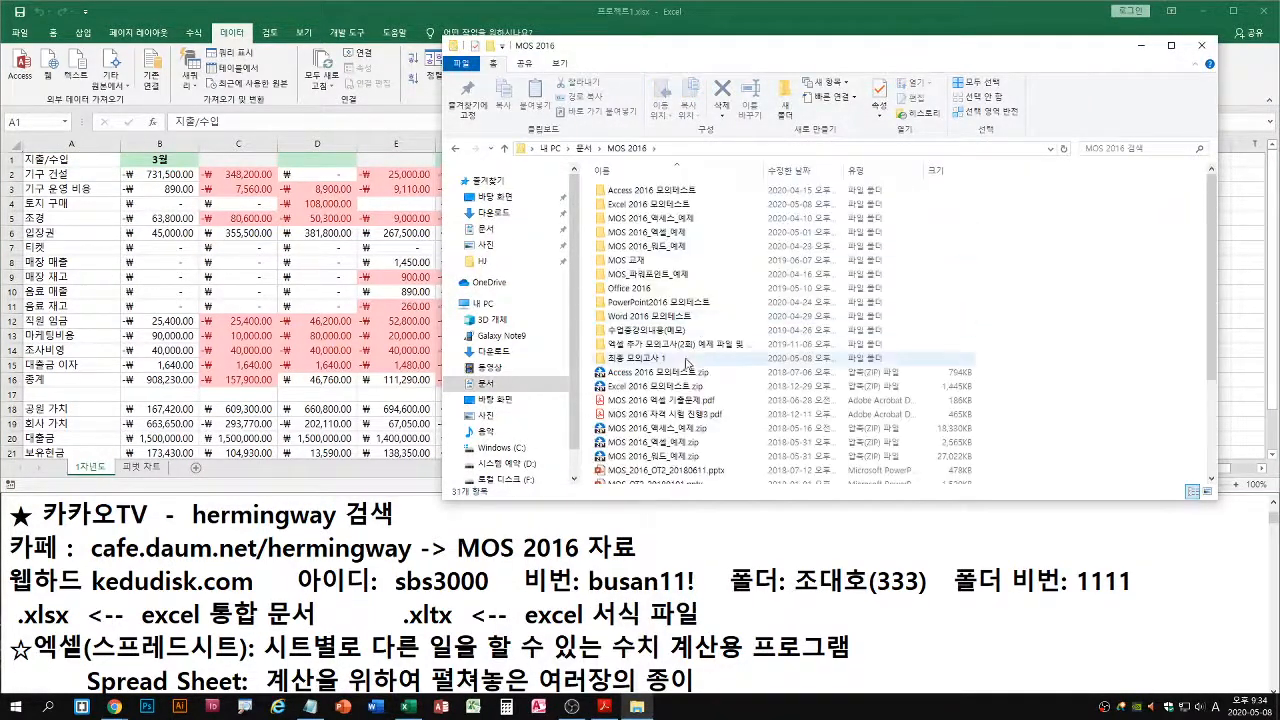
double_click(658, 358)
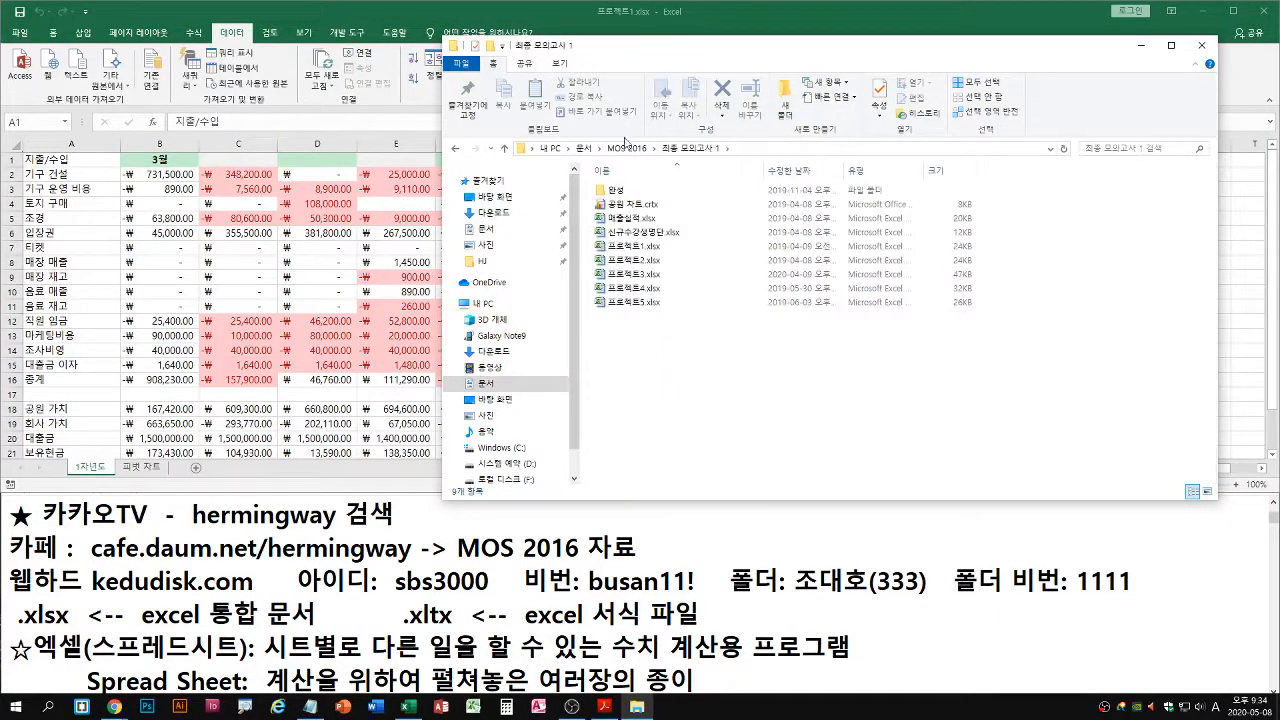
left_click(627, 148)
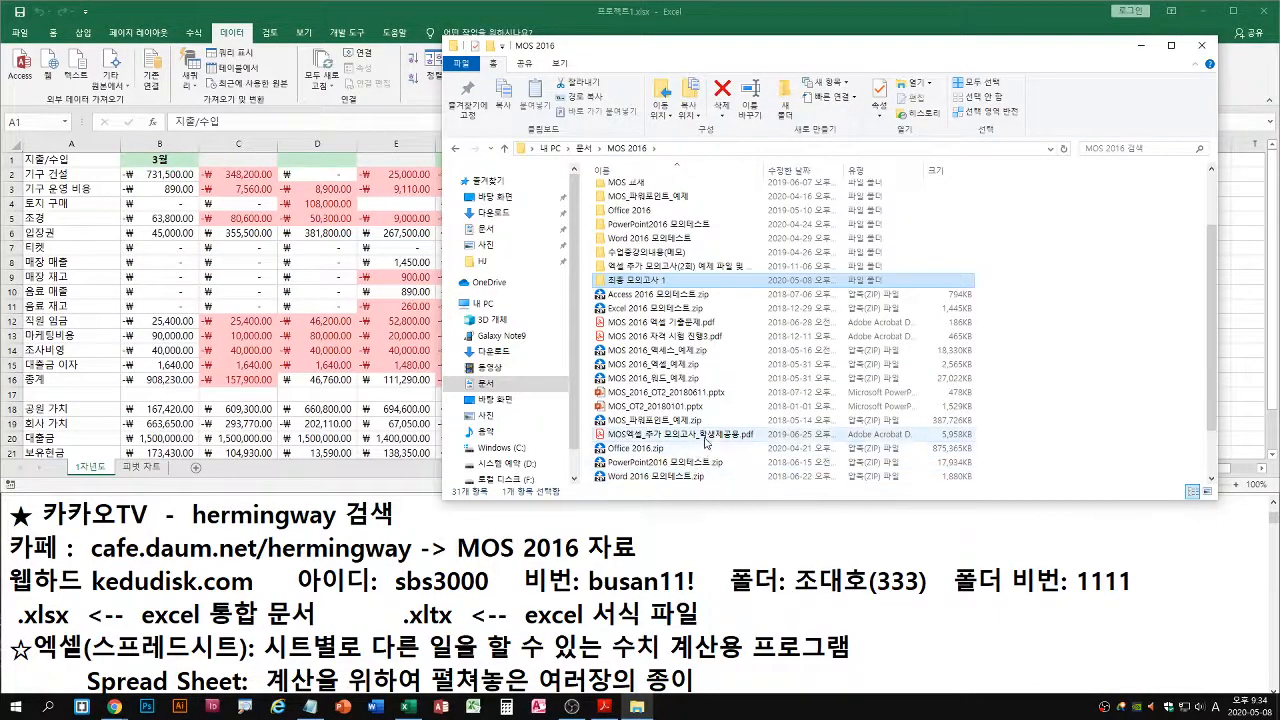
double_click(705, 436)
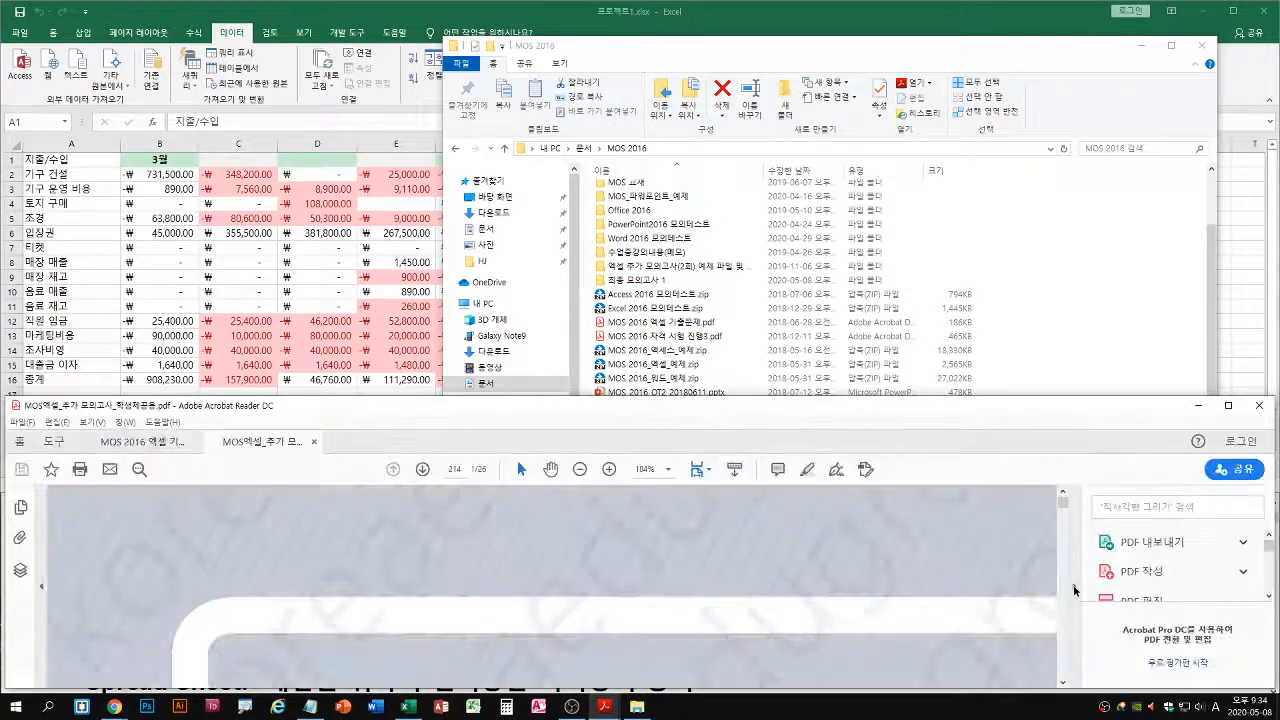
Show the 프로젝트 01 task list on page 3 of the PDF with the tools pane hidden, and close File Explorer
left_click(423, 470)
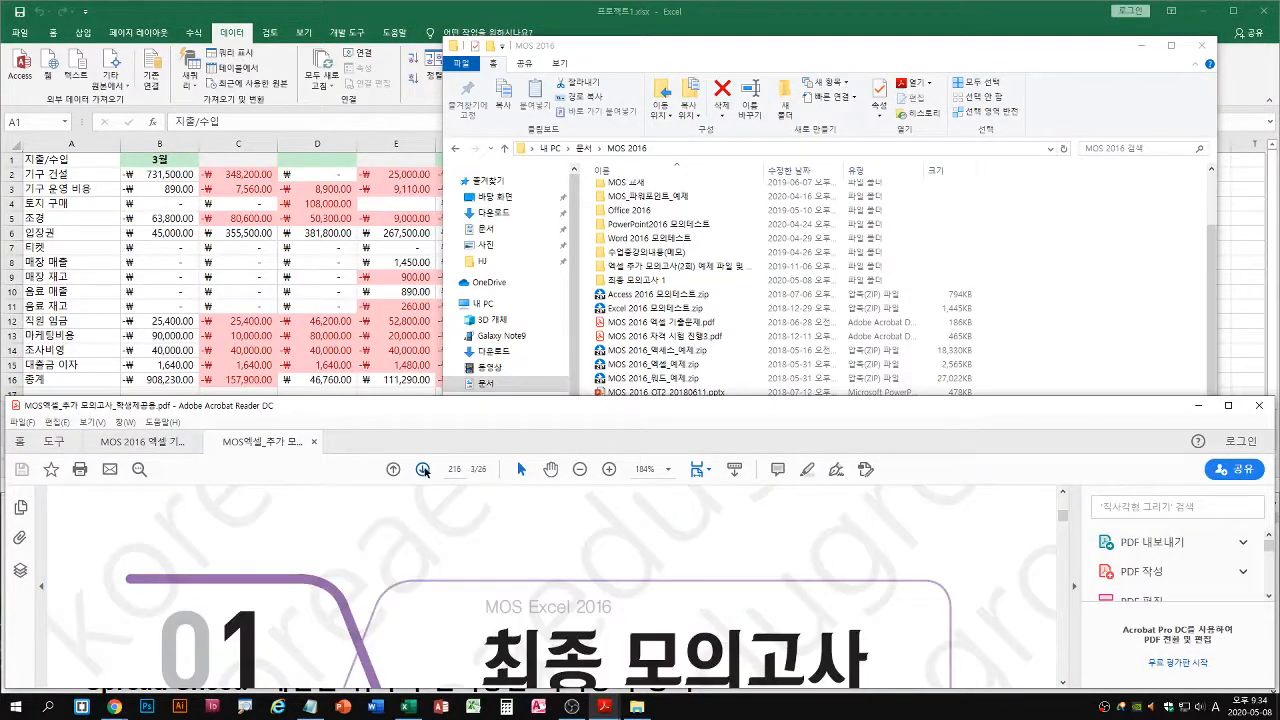
scroll(1052, 590, "down", 5)
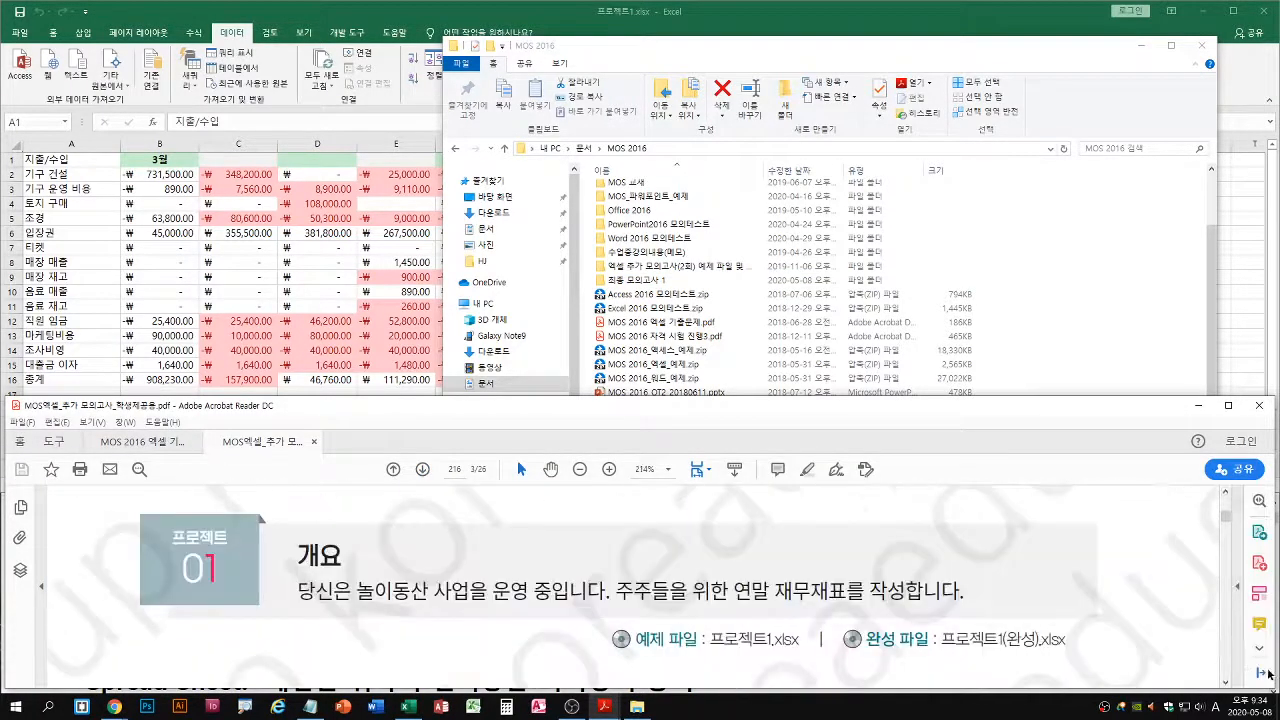
left_click(1074, 587)
scroll(973, 626, "down", 5)
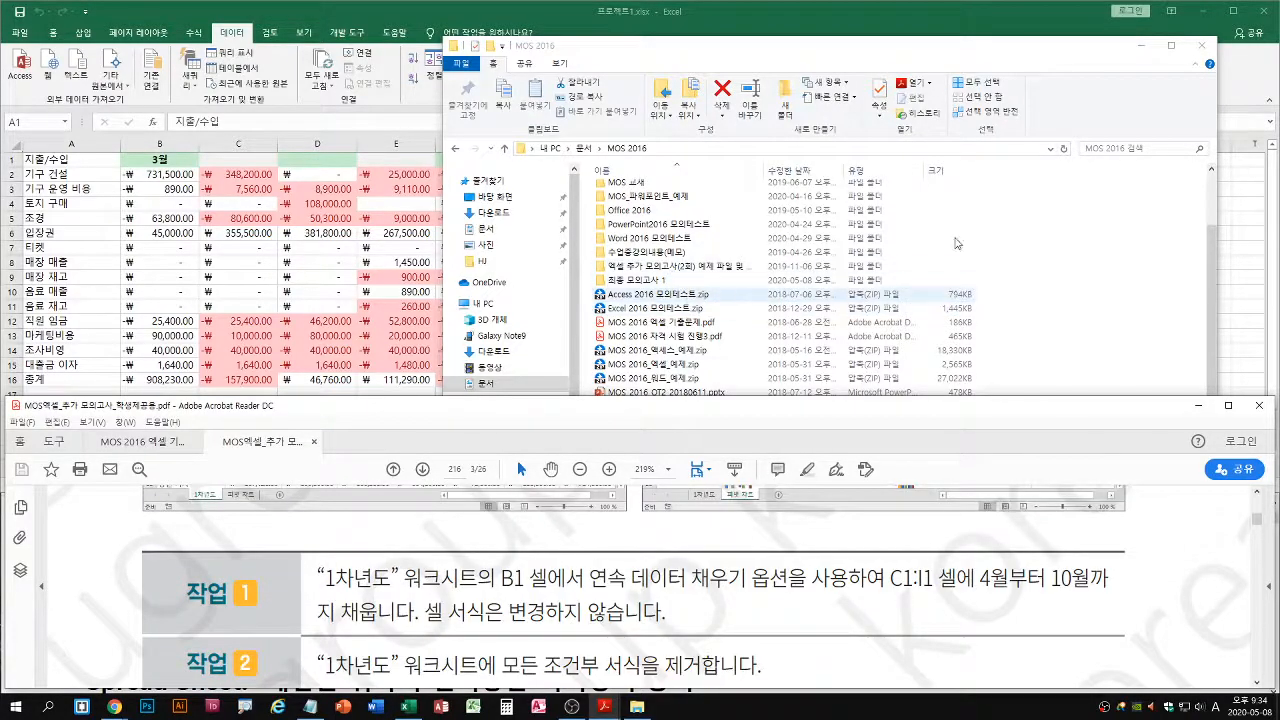
left_click(1201, 45)
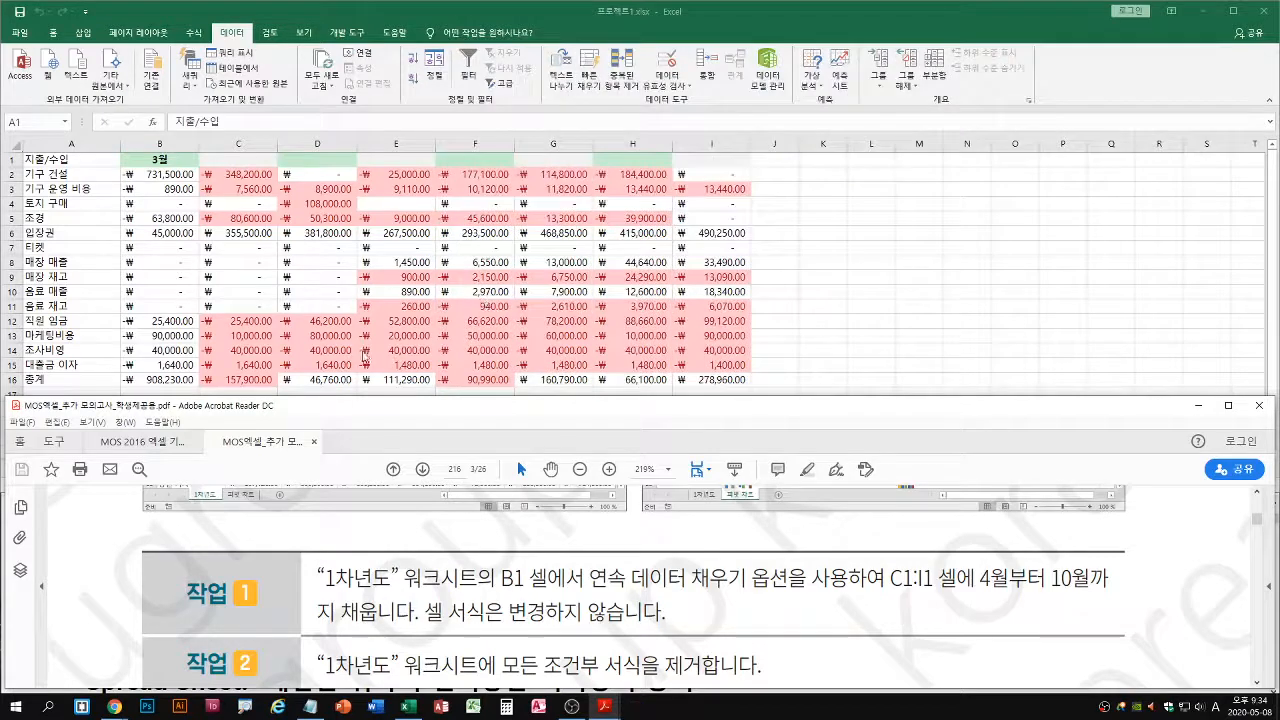
Try filling C1:I1 of the 1차년도 sheet with 4월 to 10월 from B1 using 서식 없이 채우기, and undo the fill
left_click(398, 291)
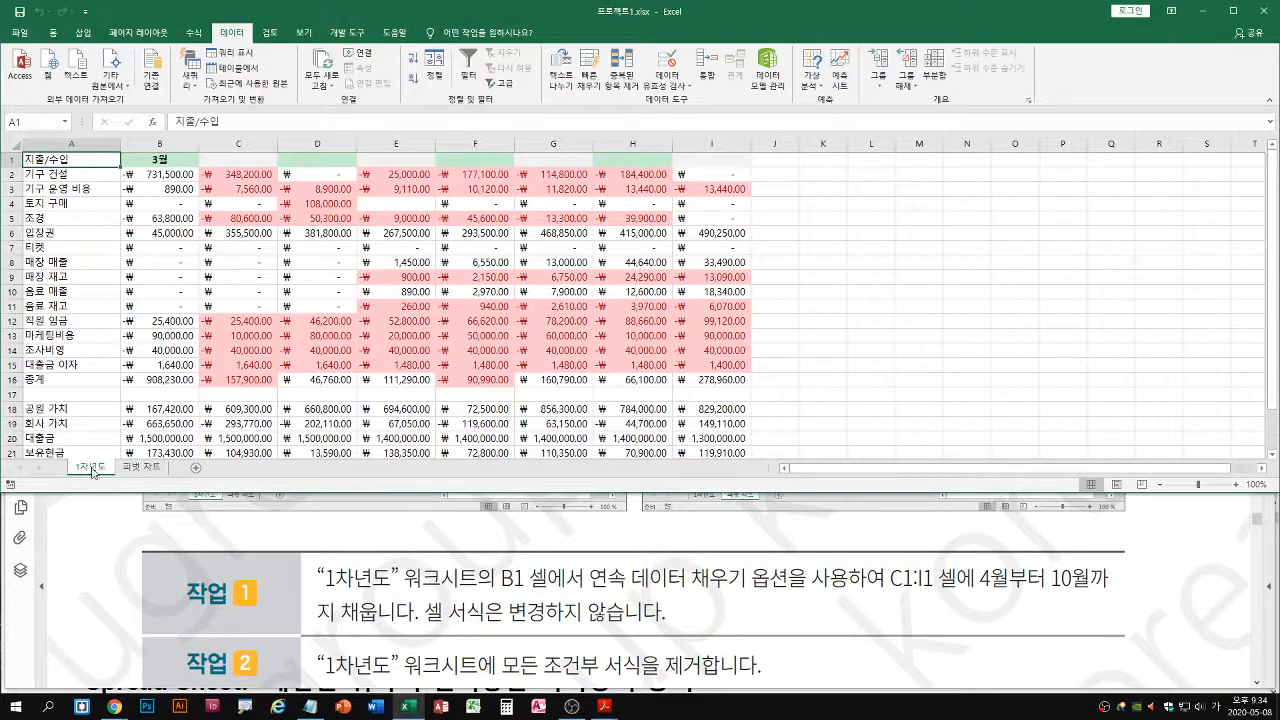
left_click(161, 168)
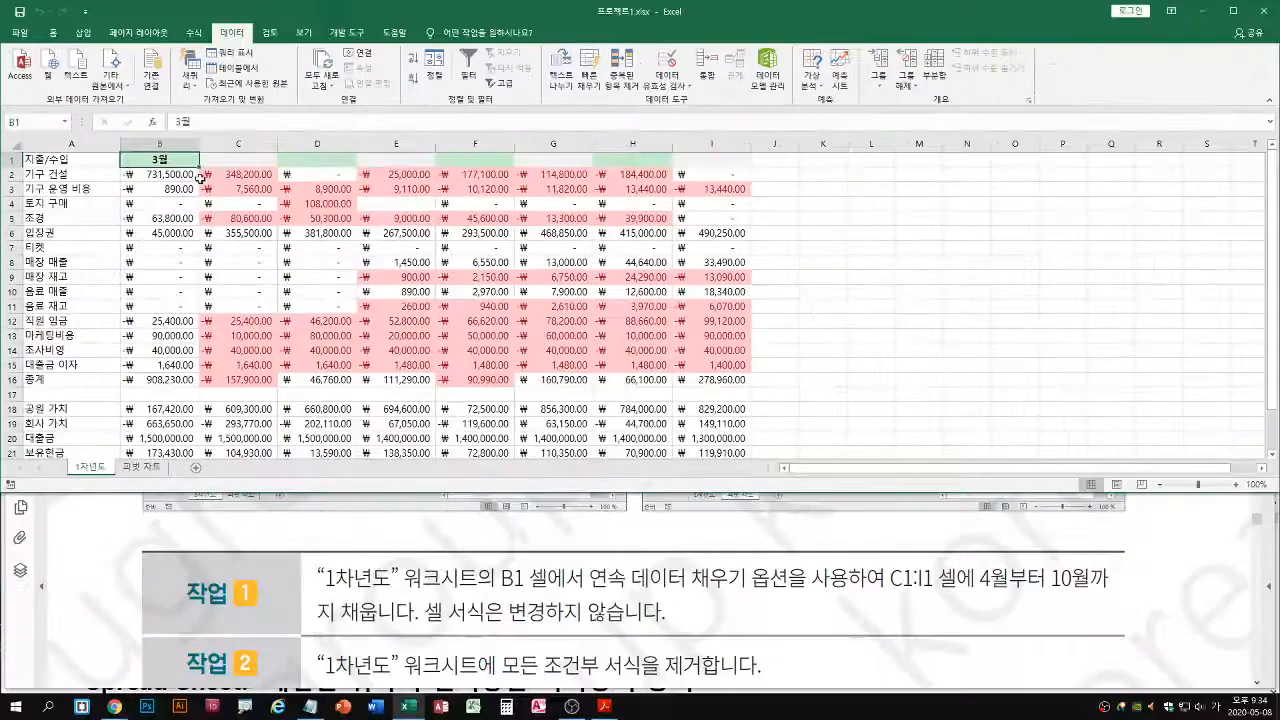
left_click_drag(318, 267, 935, 268)
left_click_drag(585, 170, 731, 169)
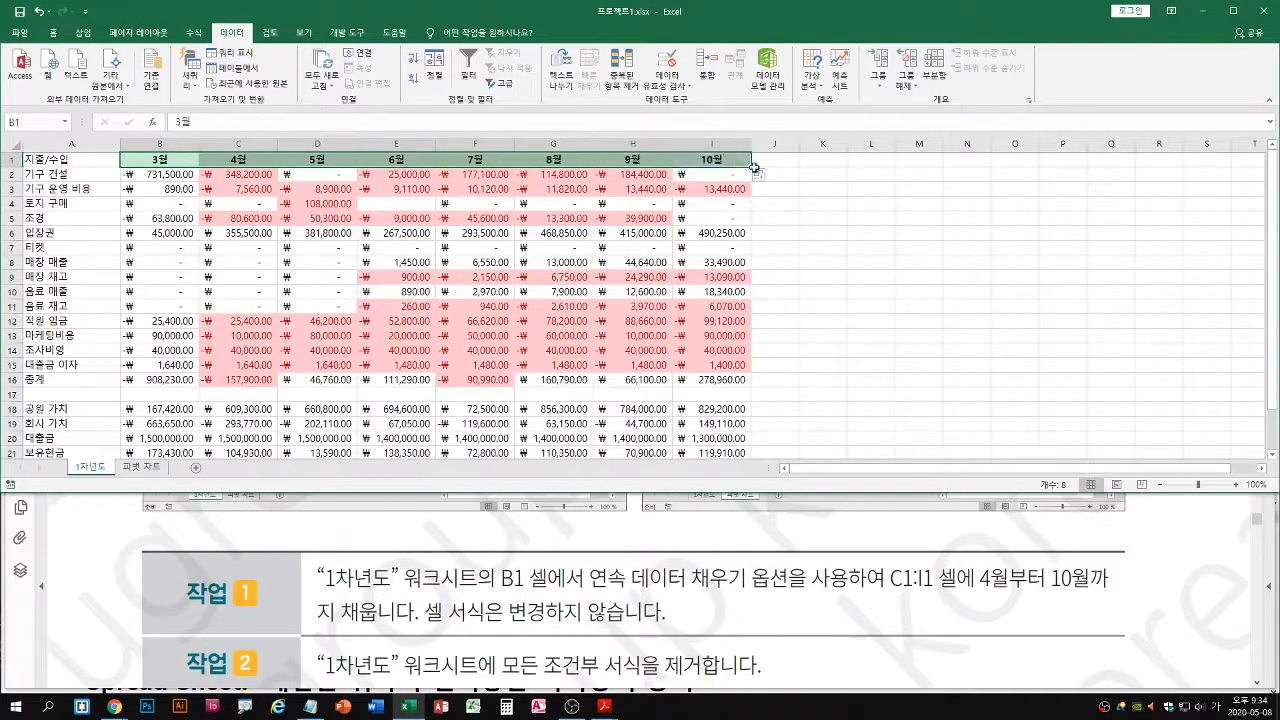
left_click(760, 176)
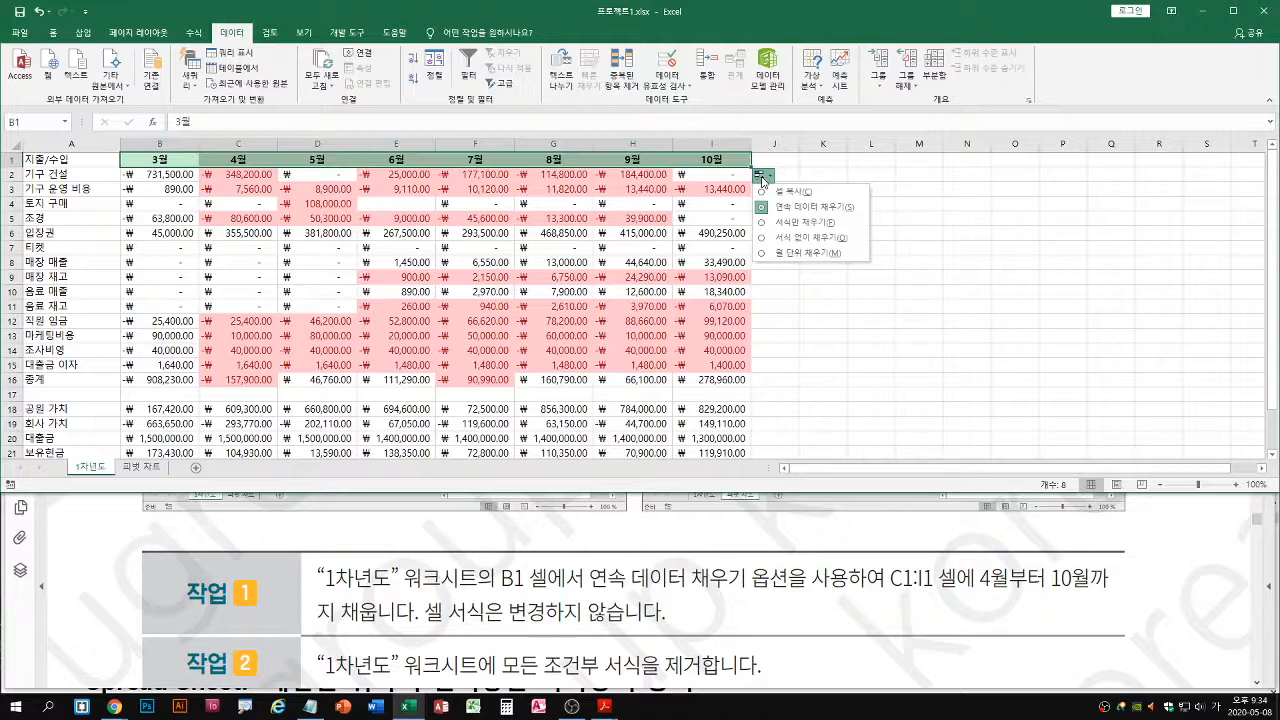
left_click(765, 240)
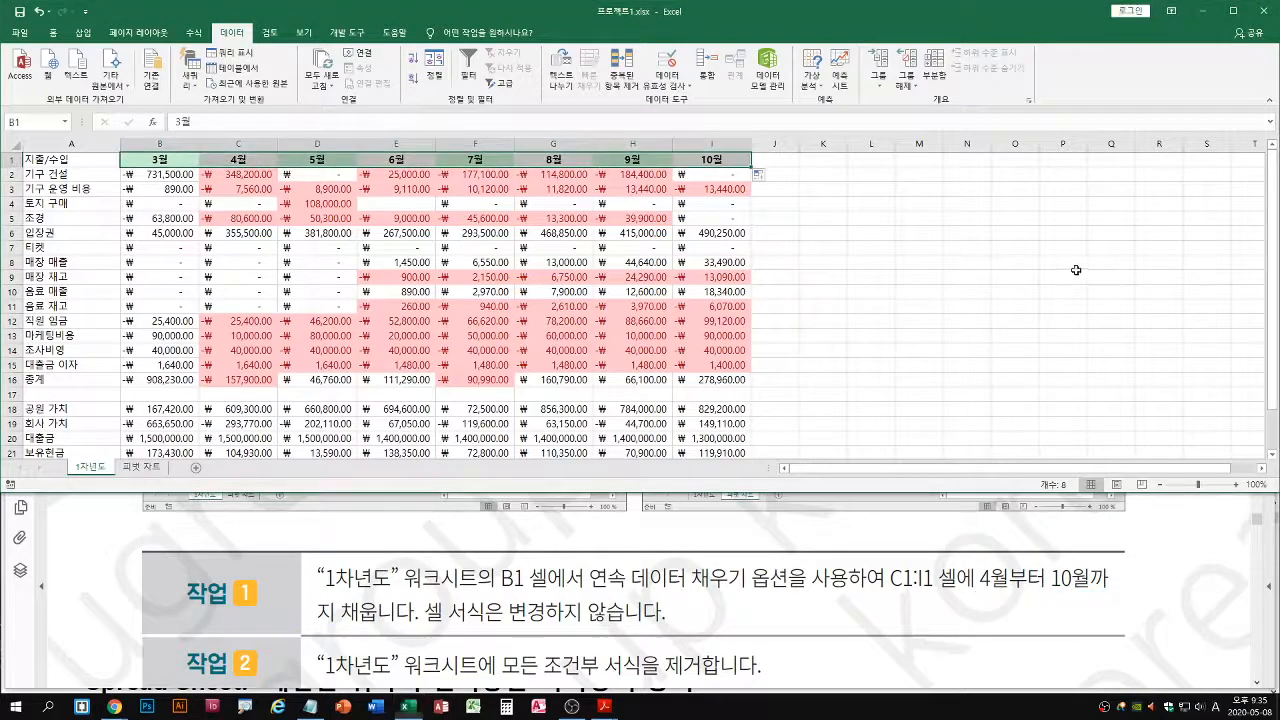
key("ctrl+z")
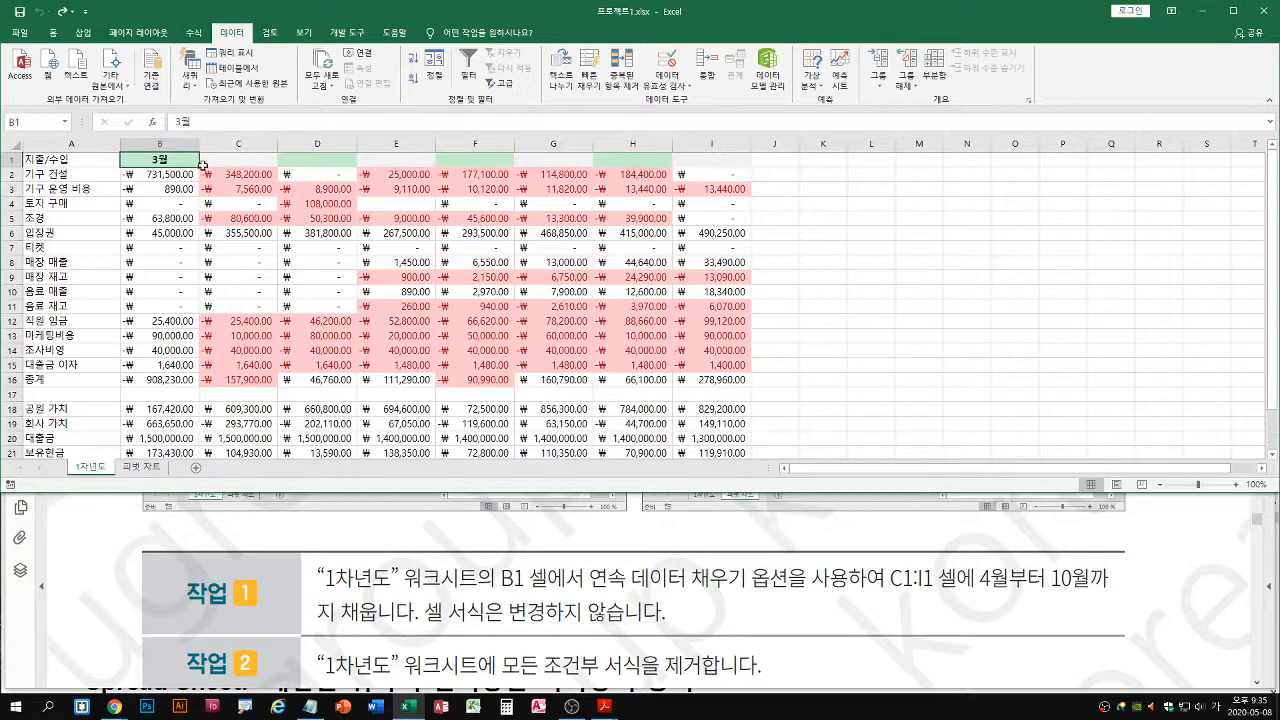
Fill C1:I1 of the 1차년도 sheet with 4월 to 10월 from B1 using the 서식 없이 채우기 option
left_click_drag(199, 167, 740, 167)
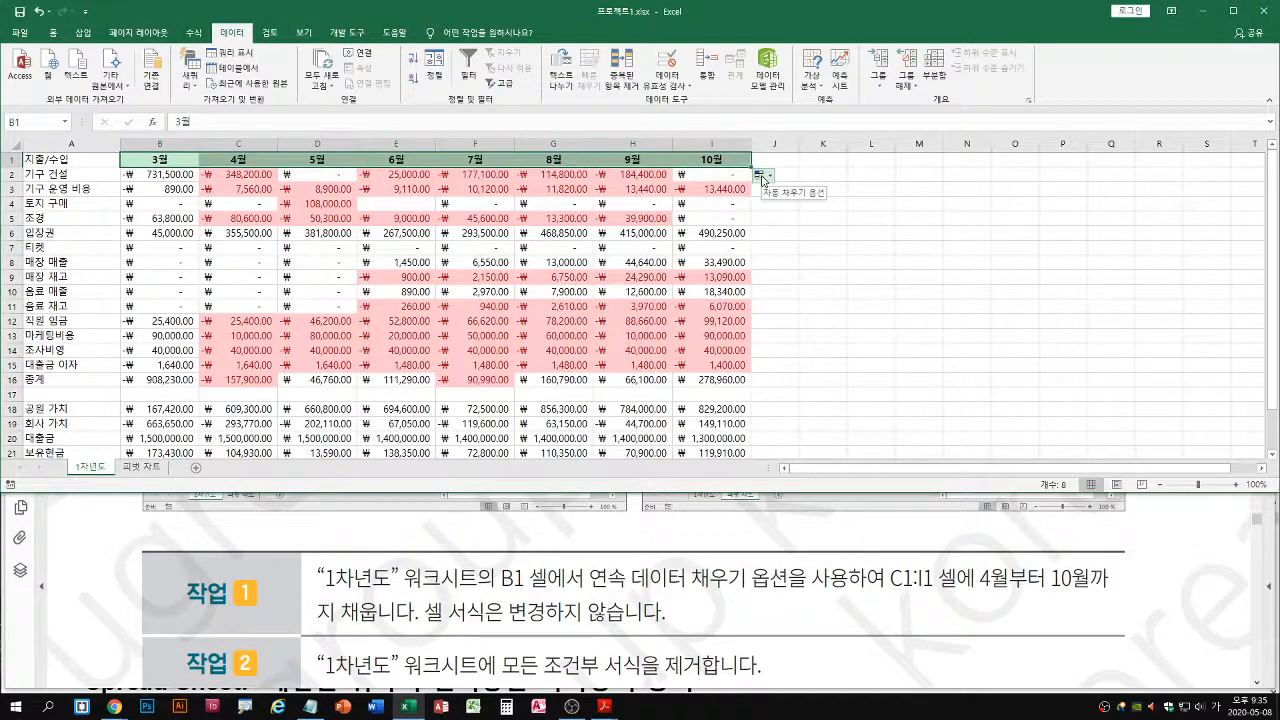
left_click(760, 175)
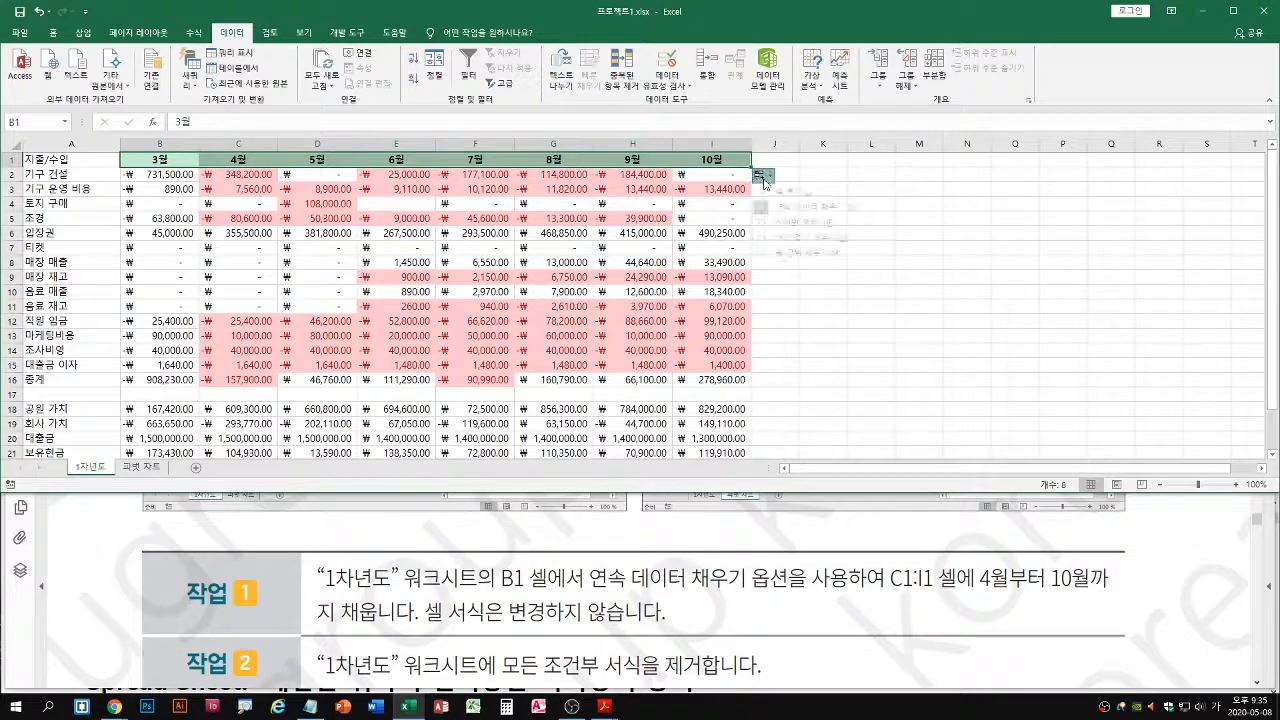
left_click(765, 239)
left_click(760, 176)
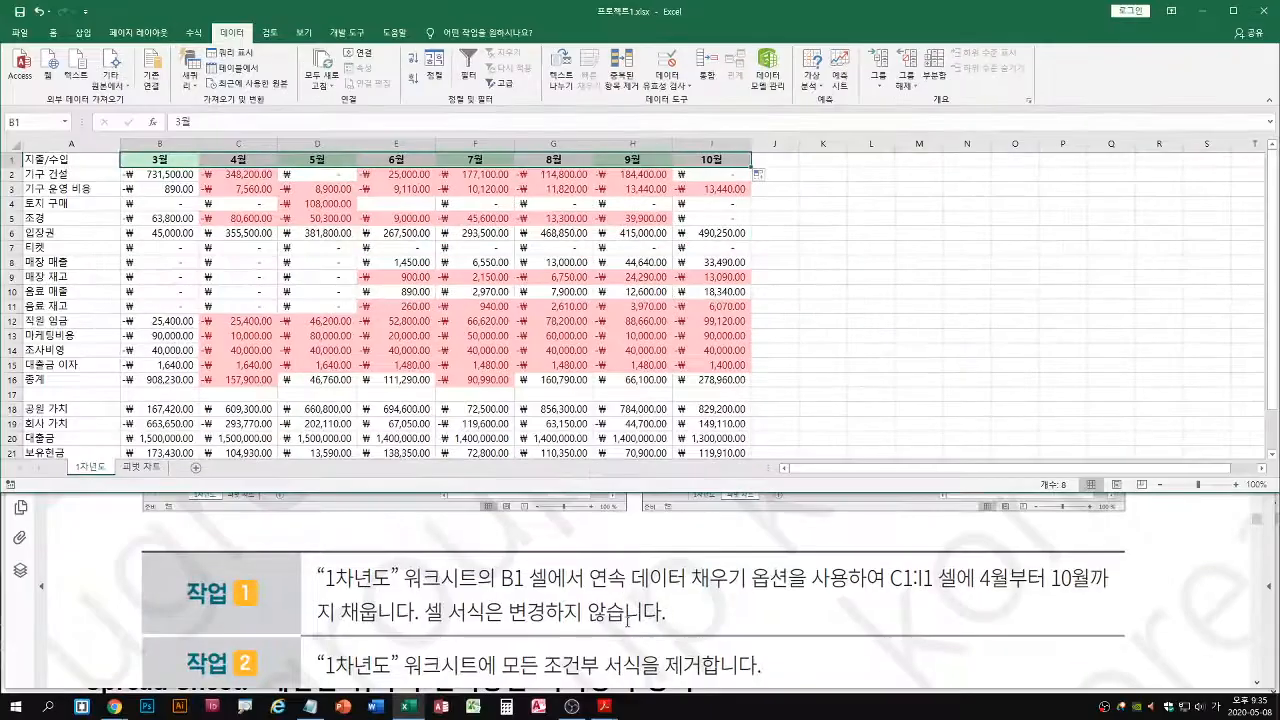
Clear all conditional formatting rules from the entire 1차년도 sheet
left_click(641, 600)
scroll(640, 607, "down", 3)
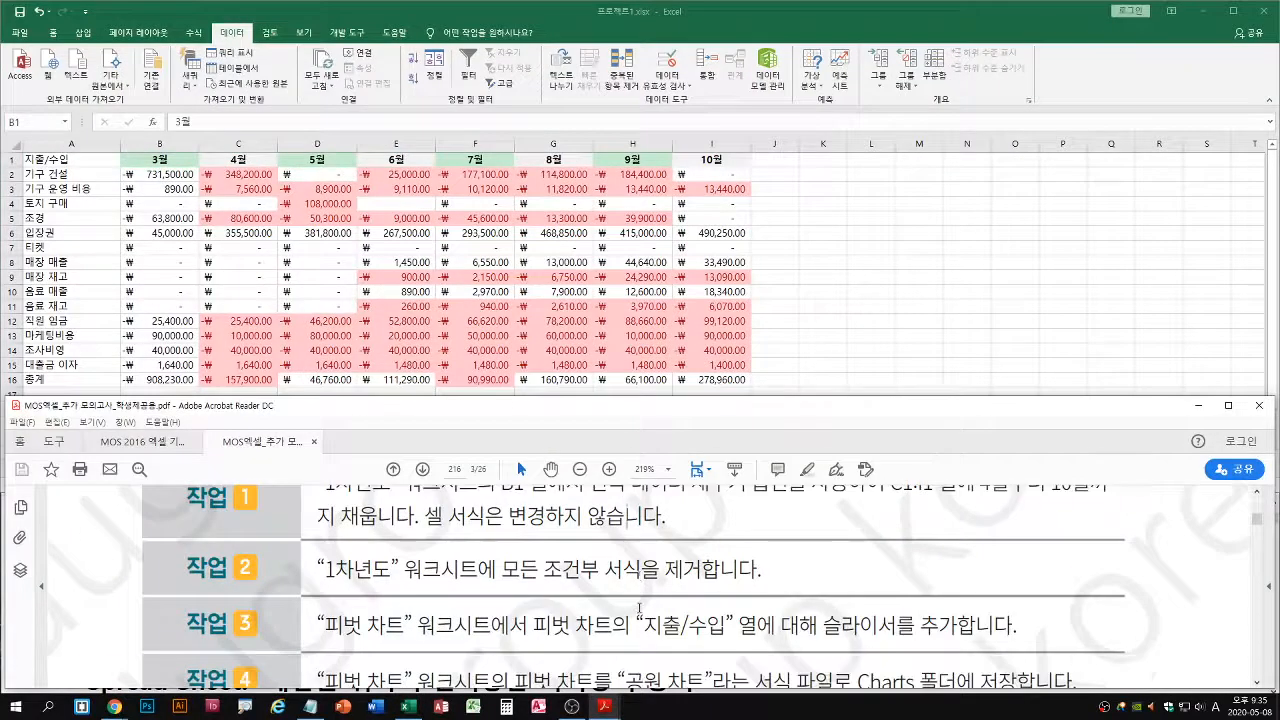
left_click(492, 300)
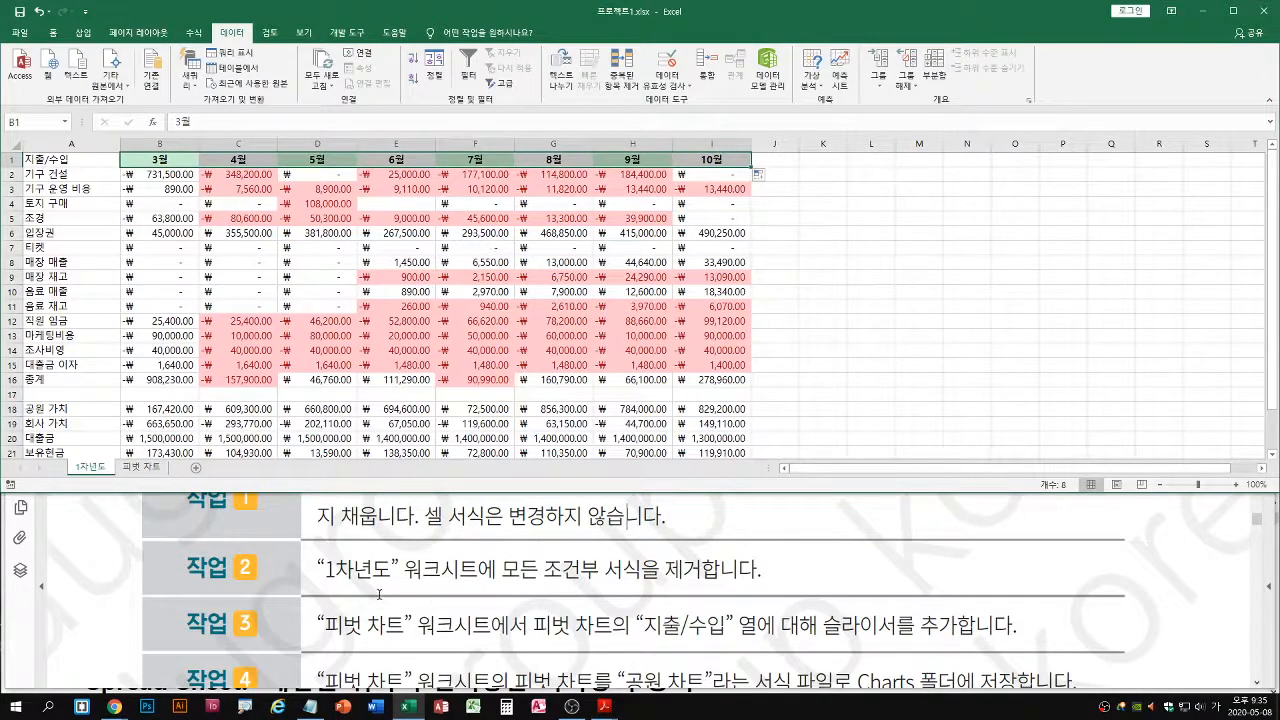
left_click_drag(336, 590, 712, 589)
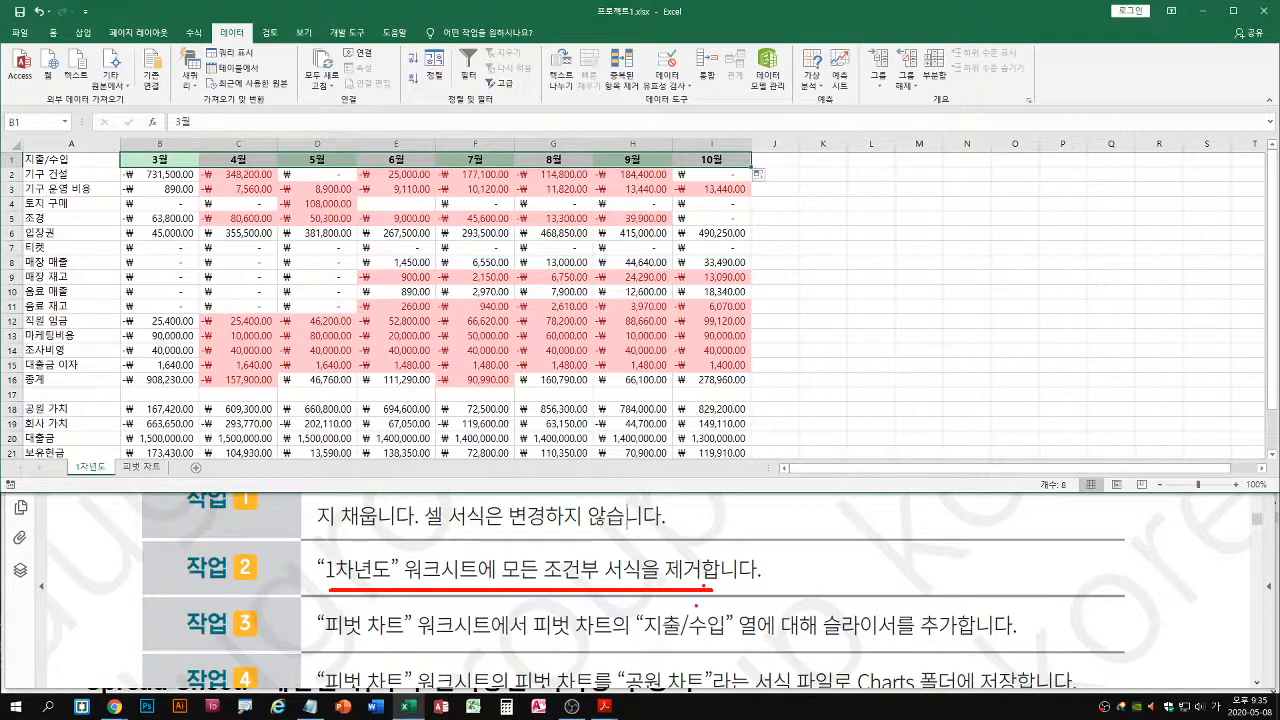
left_click(52, 32)
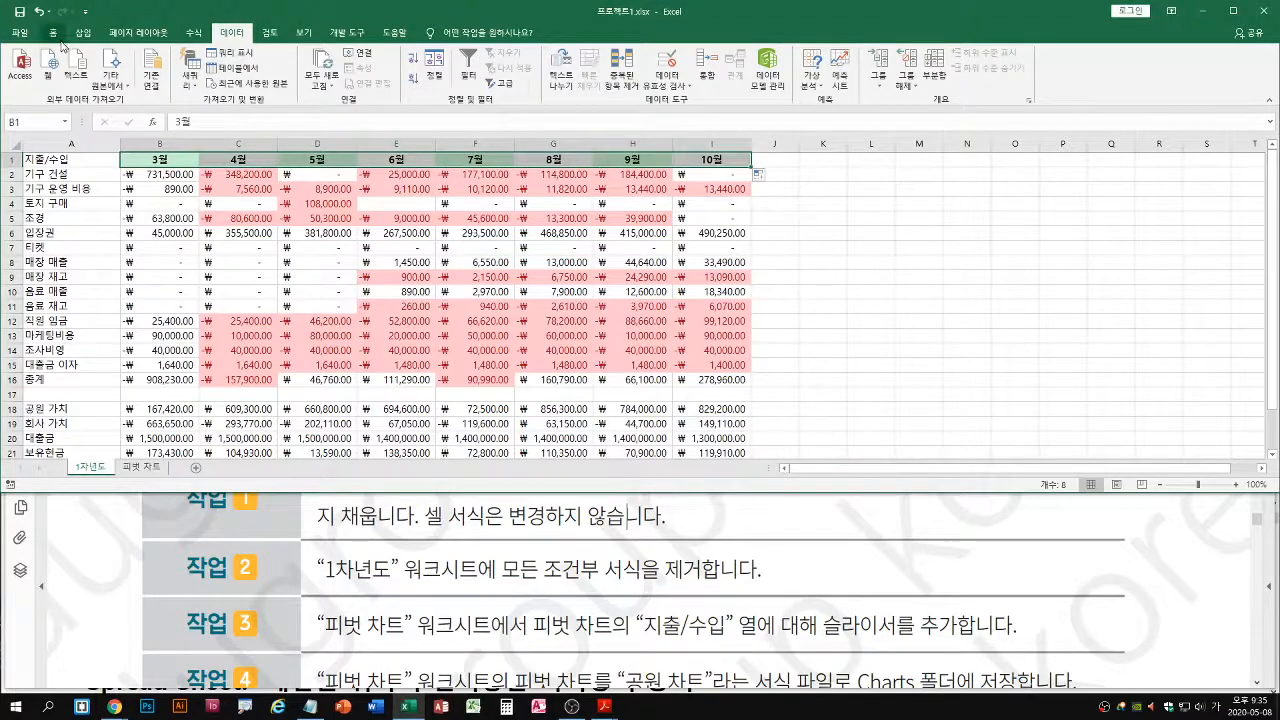
left_click(591, 70)
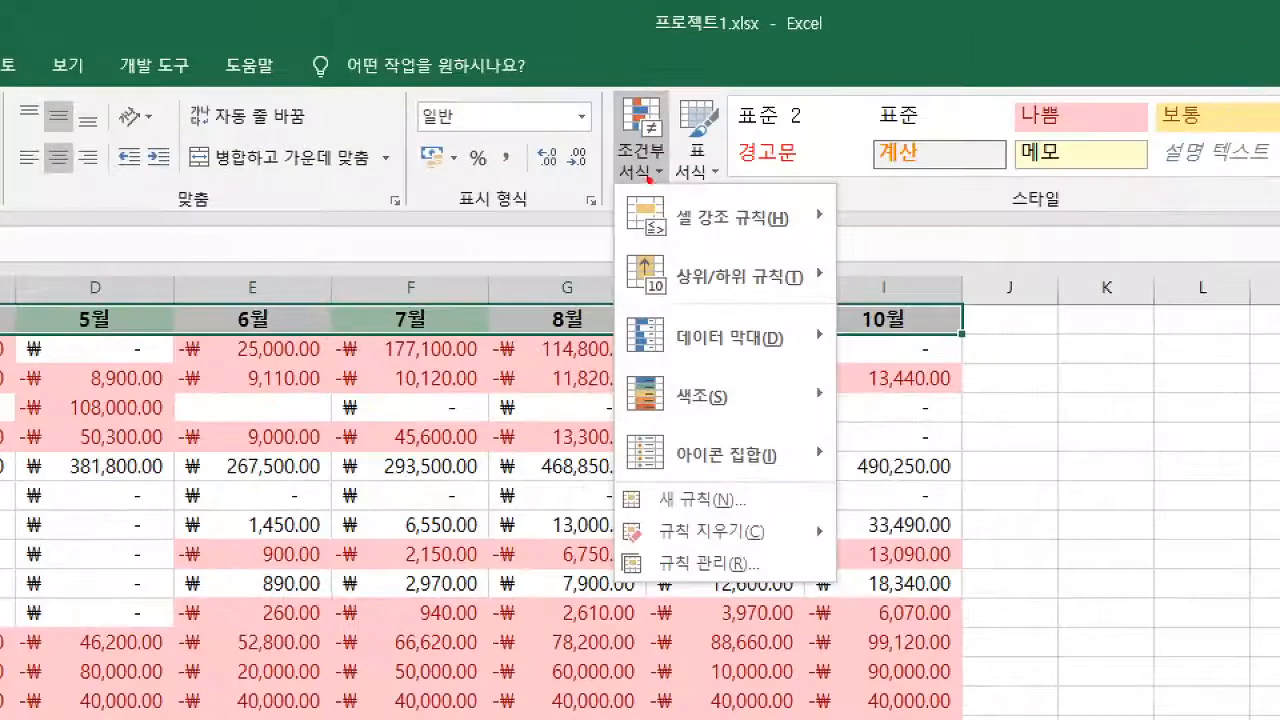
left_click_drag(592, 74, 606, 74)
left_click_drag(619, 511, 836, 551)
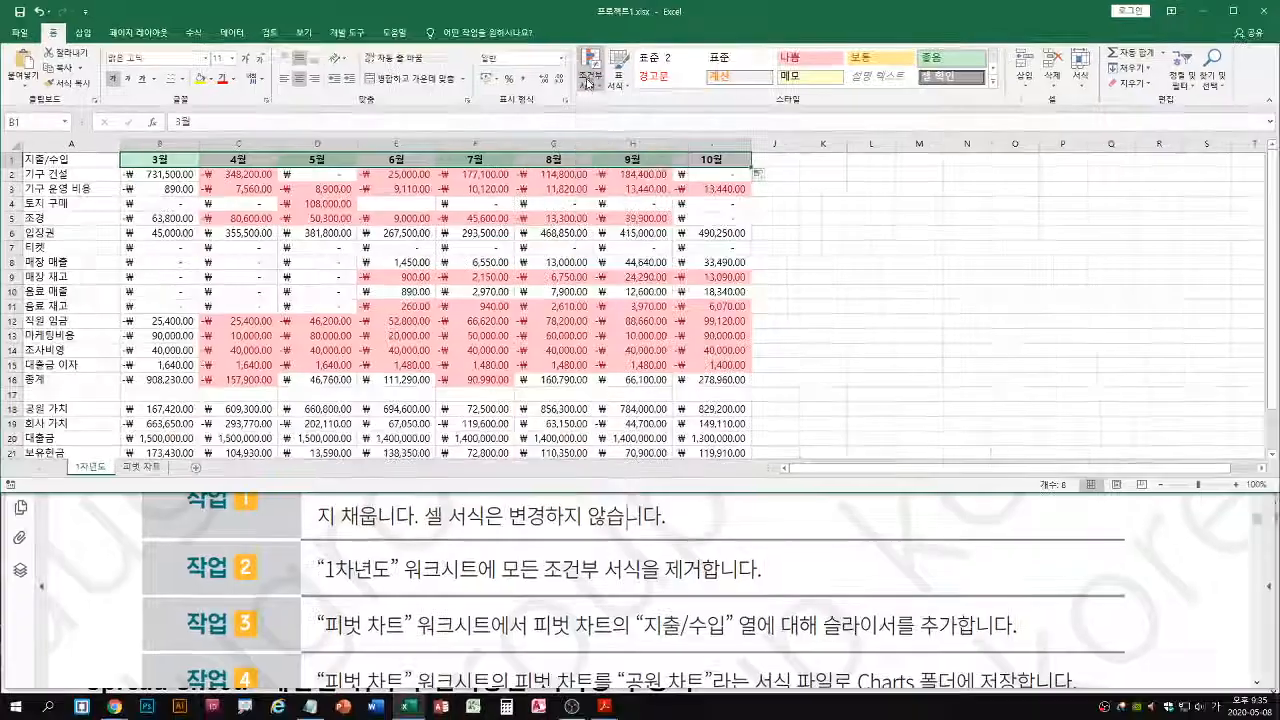
left_click(588, 80)
mouse_move(620, 272)
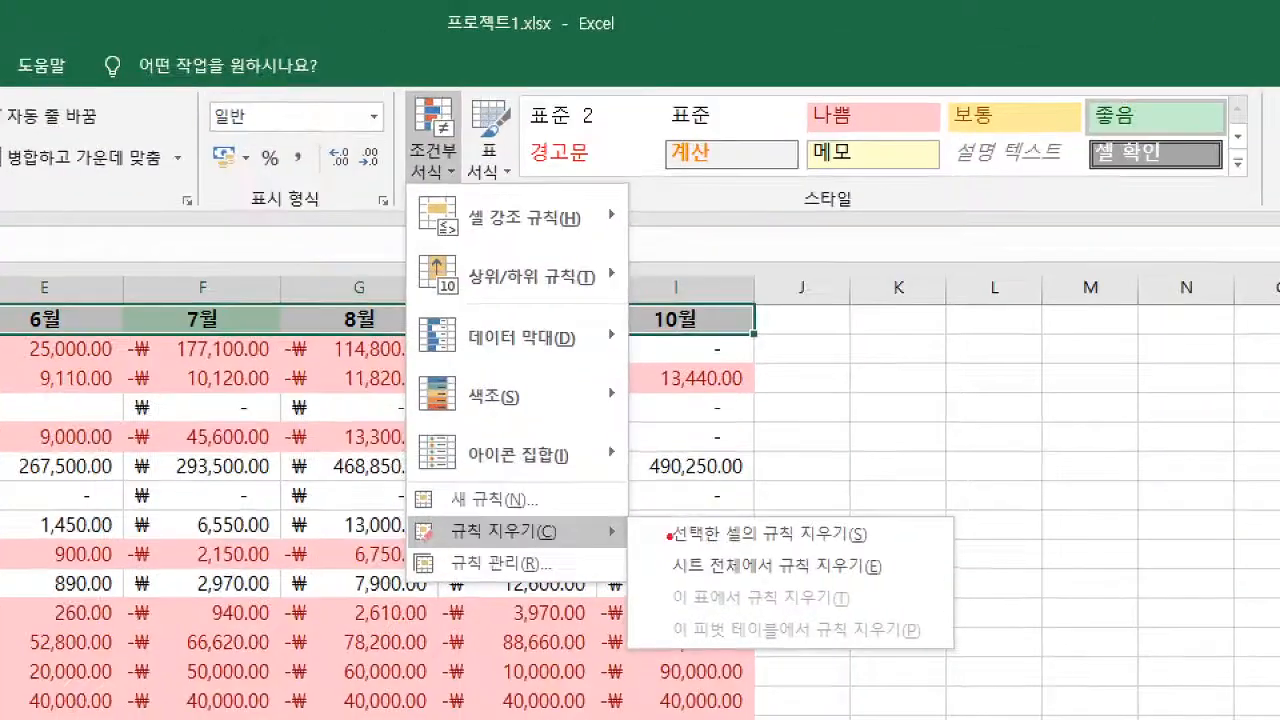
left_click_drag(670, 301, 801, 323)
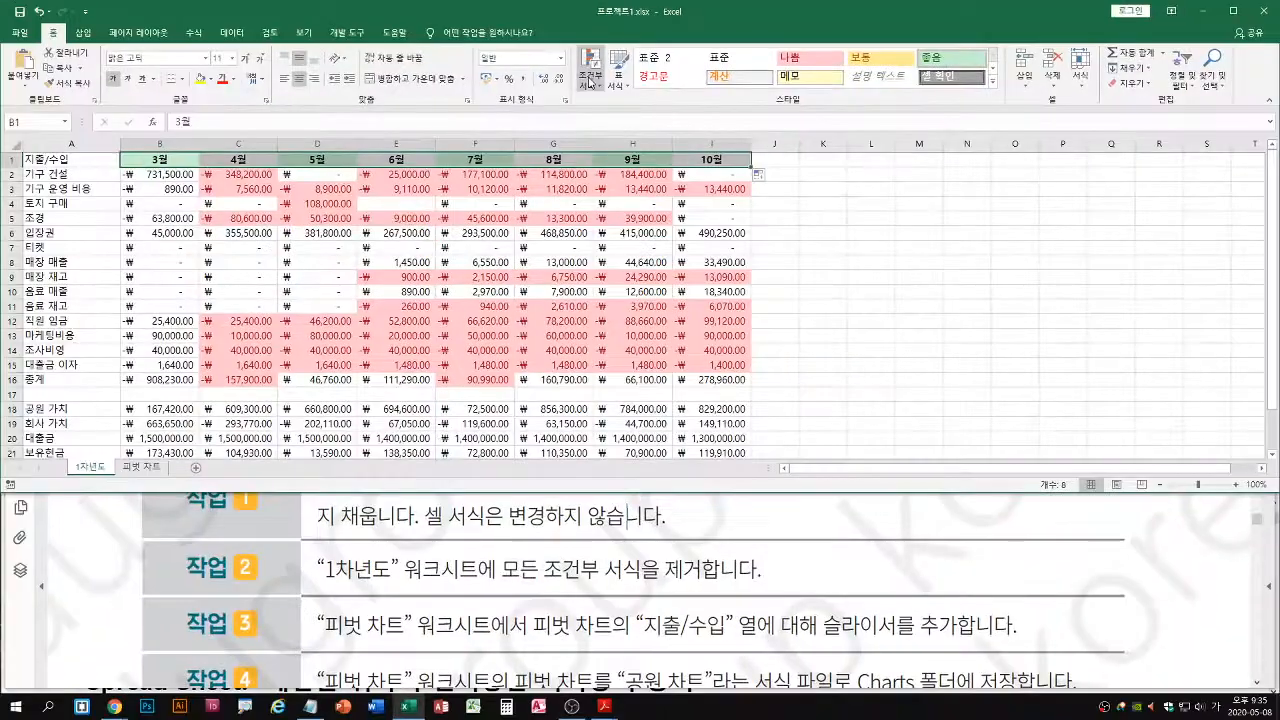
left_click(430, 155)
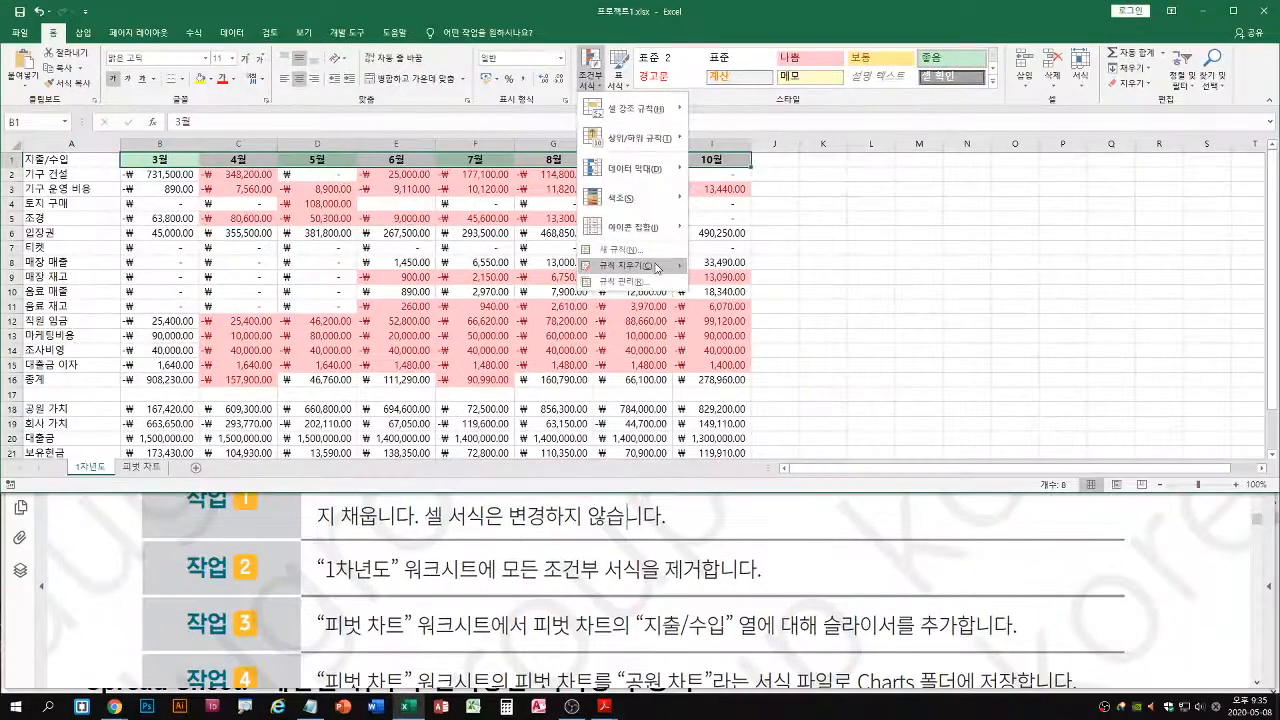
mouse_move(530, 535)
left_click(768, 284)
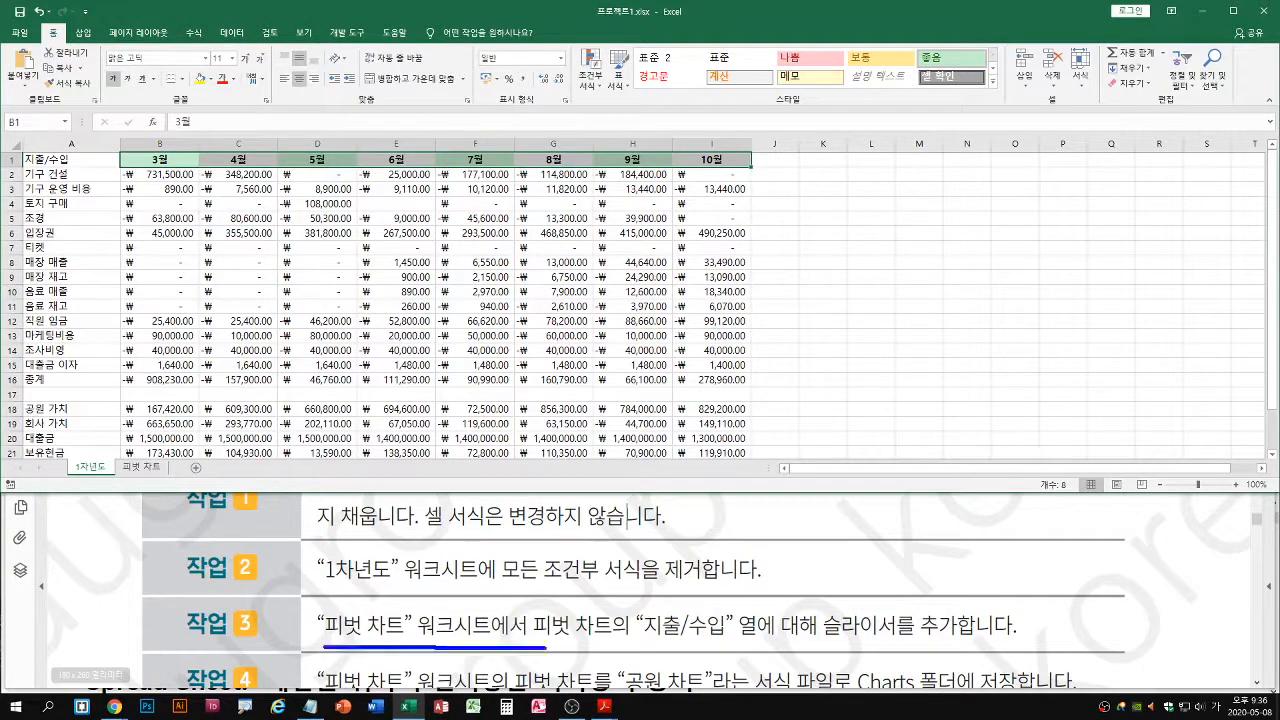
Insert a slicer for the 지출/수입 field of the pivot chart on the 피벗 차트 sheet
left_click(143, 467)
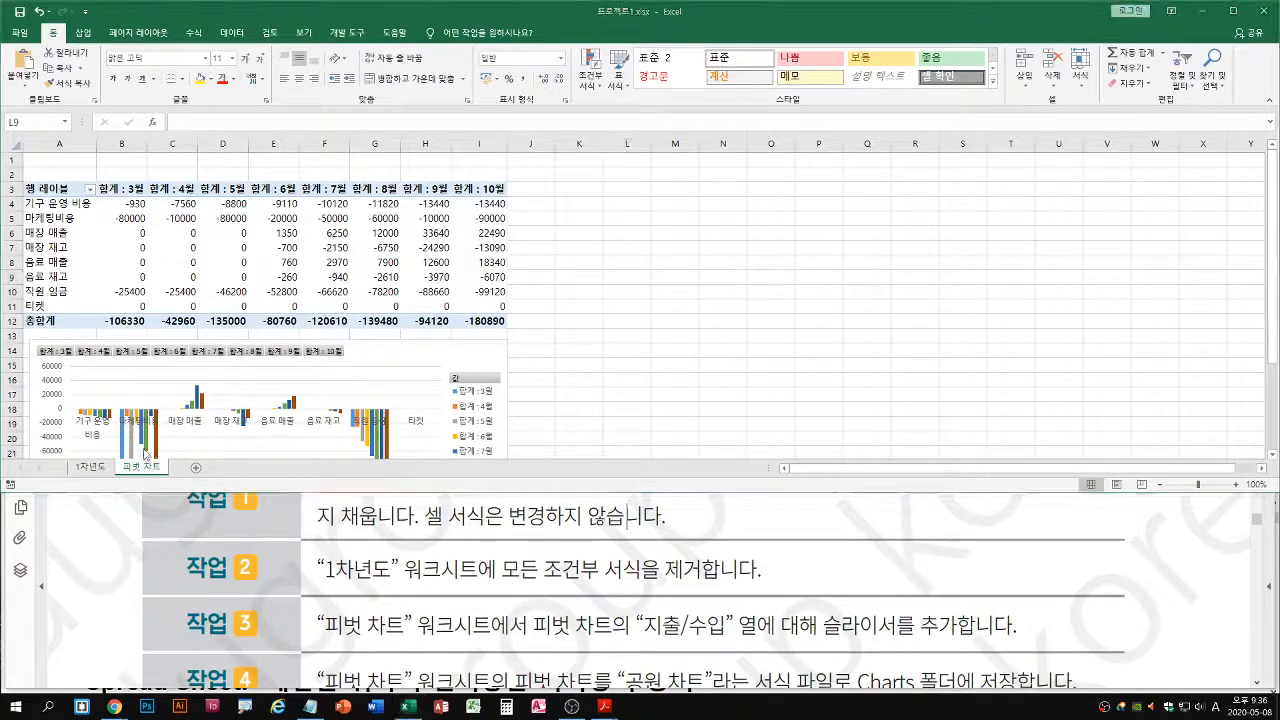
left_click(388, 375)
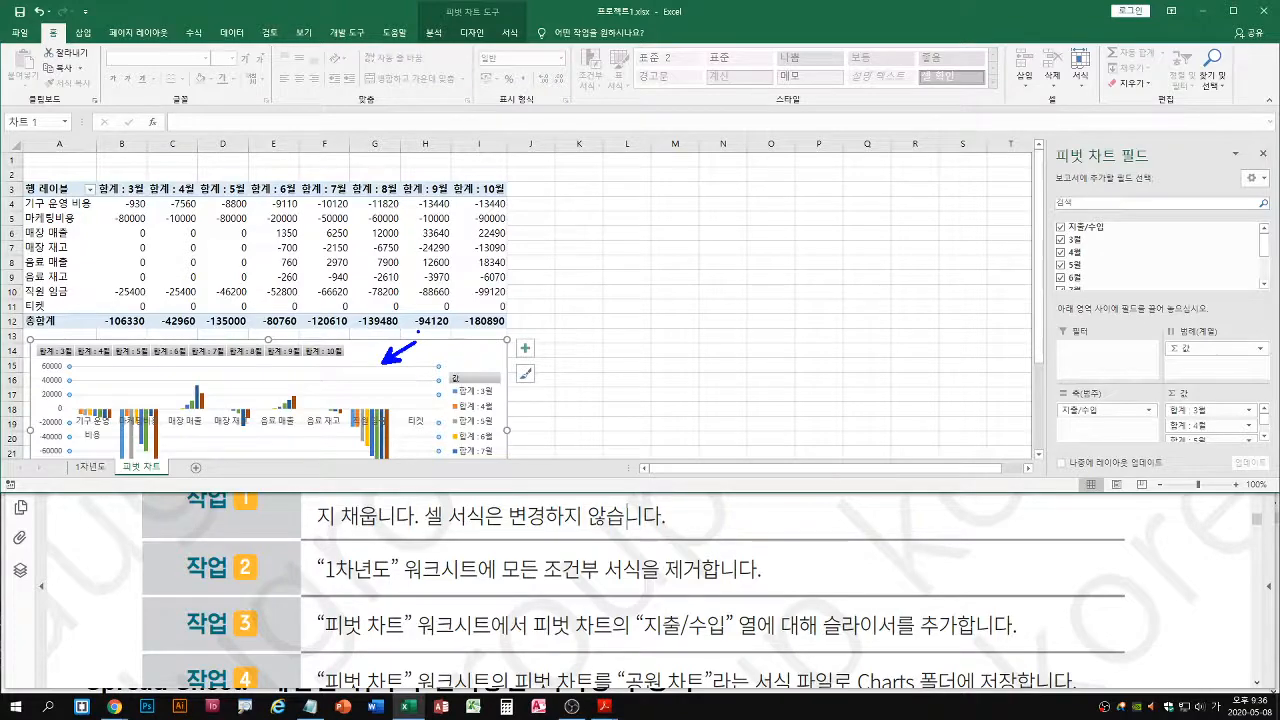
left_click(437, 34)
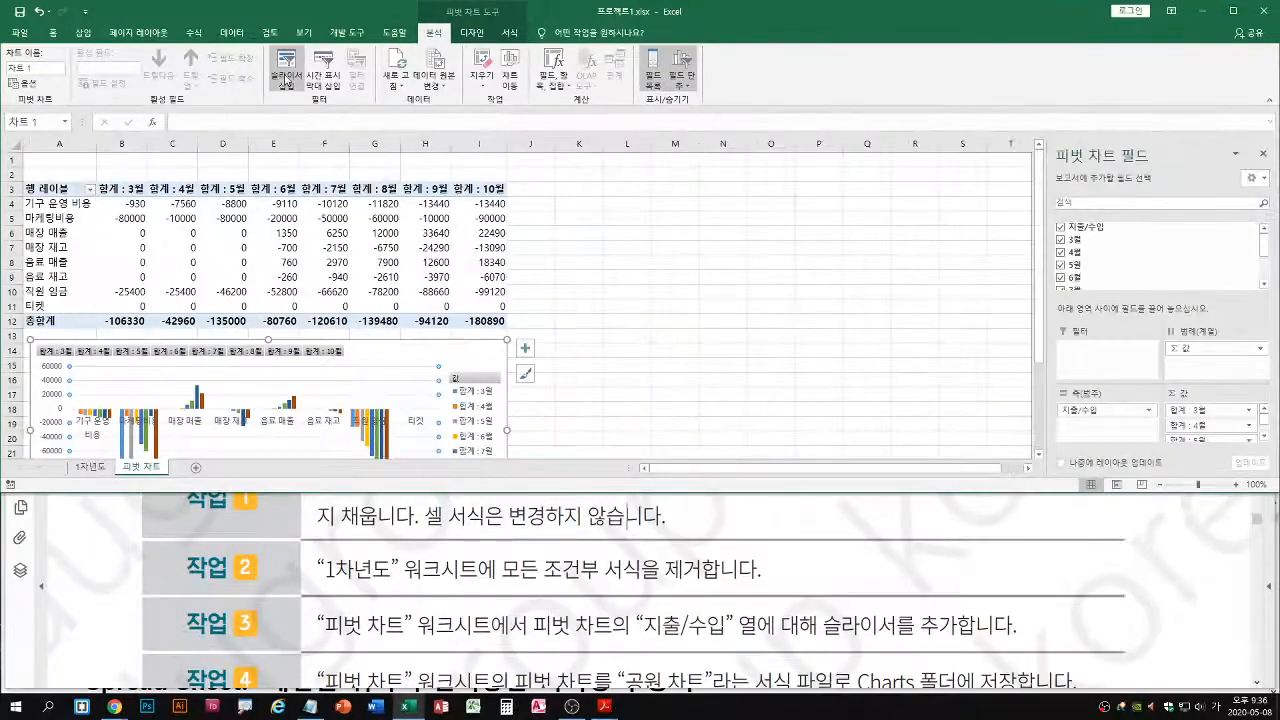
left_click(376, 160)
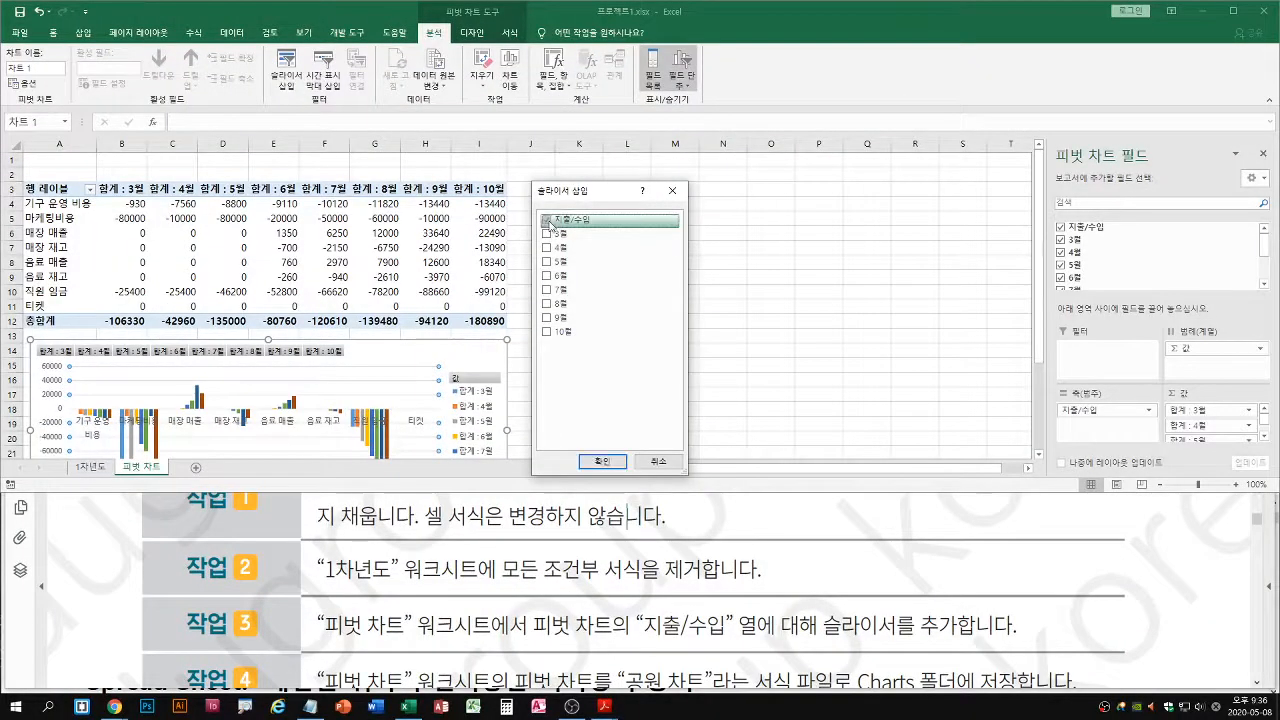
left_click(612, 462)
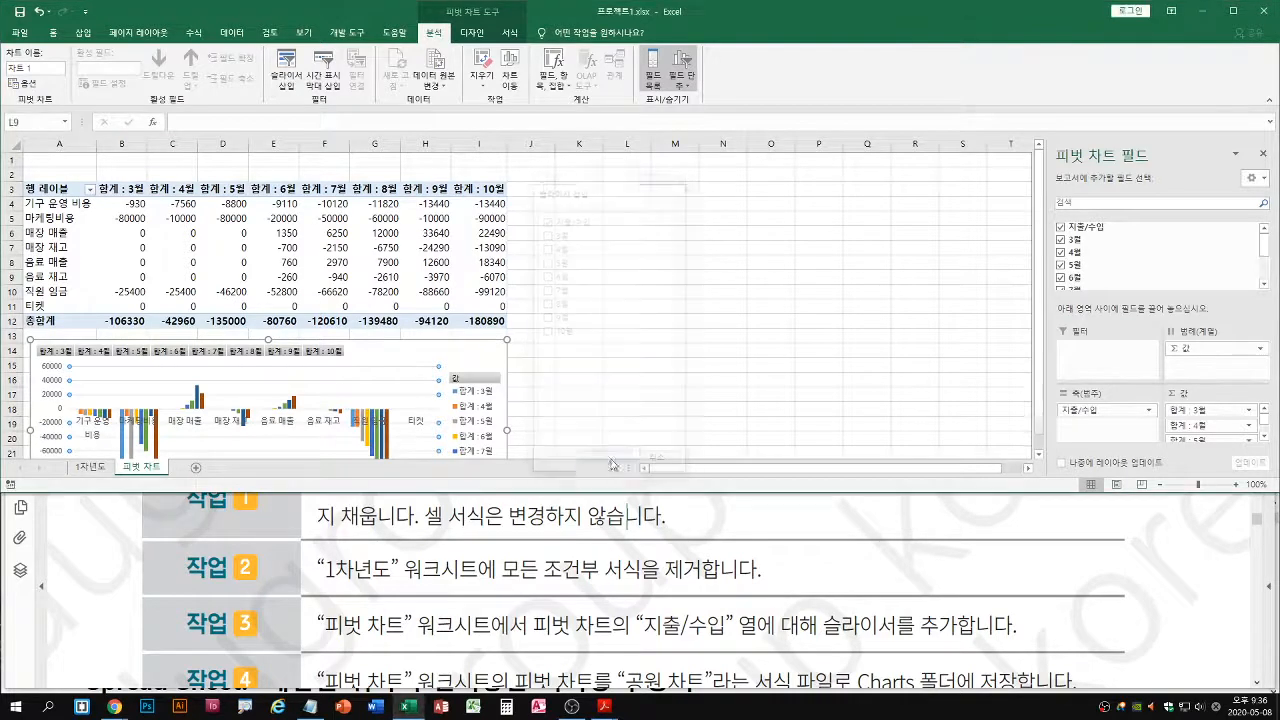
Look through the remaining 프로젝트 01 tasks in the PDF and go to the 프로젝트 02 task list on page 4
left_click(529, 620)
scroll(529, 620, "down", 1)
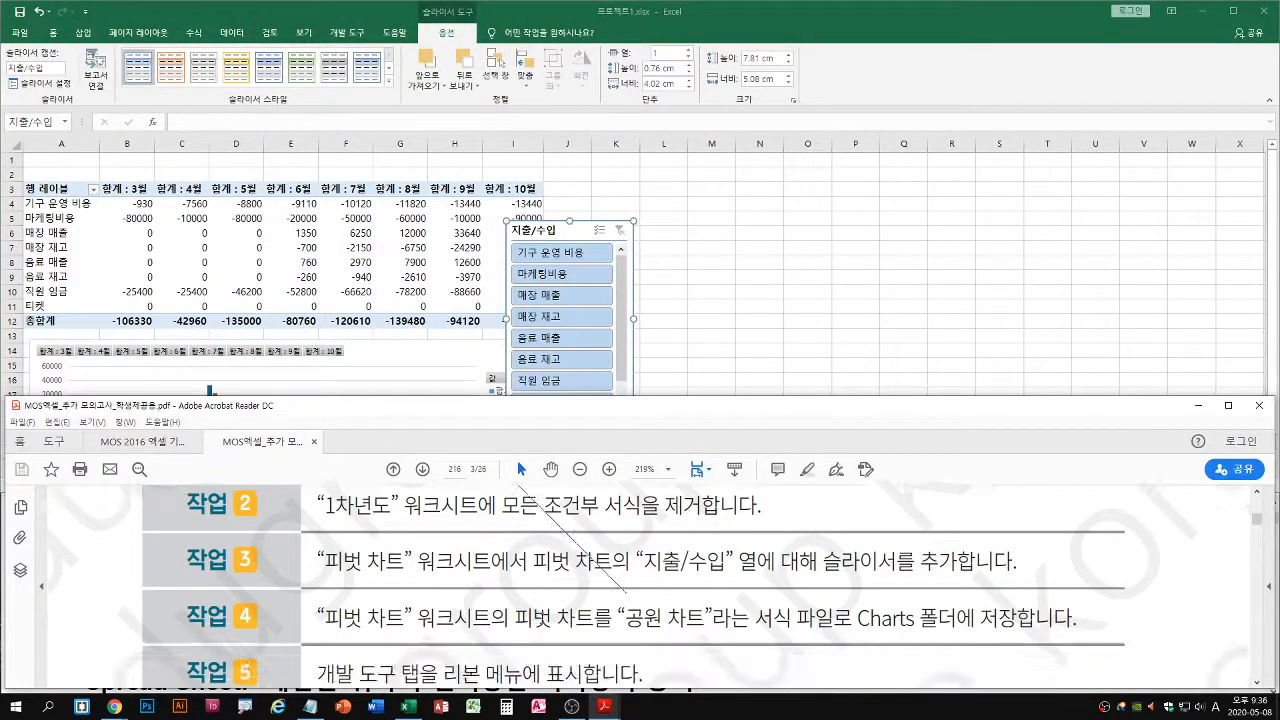
scroll(543, 597, "down", 1)
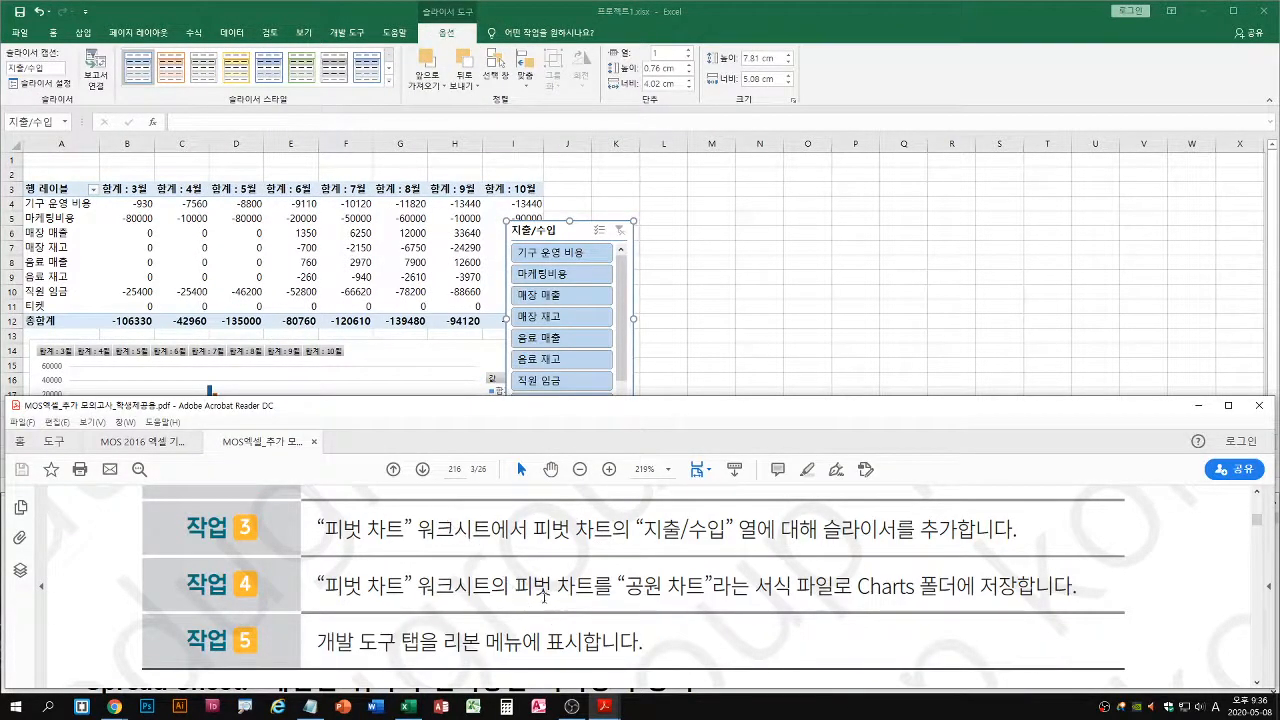
scroll(640, 594, "down", 3)
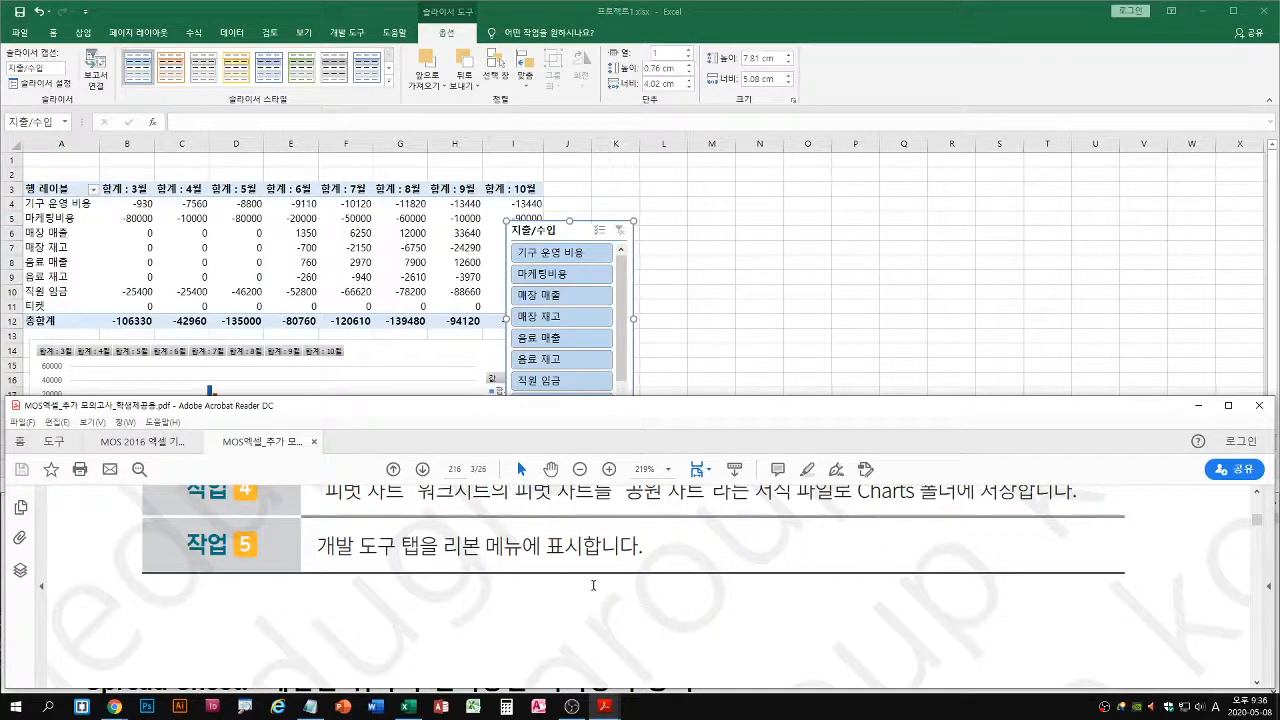
scroll(593, 585, "up", 3)
scroll(605, 586, "down", 6)
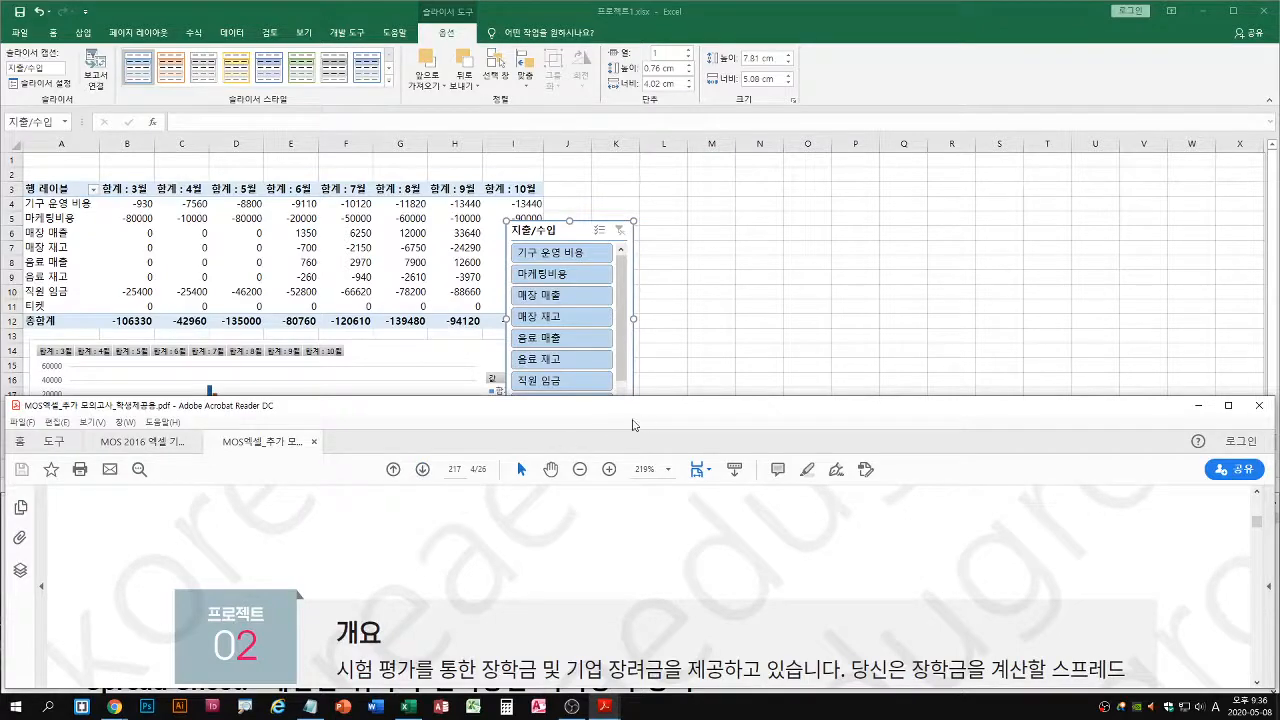
left_click(758, 246)
left_click(531, 571)
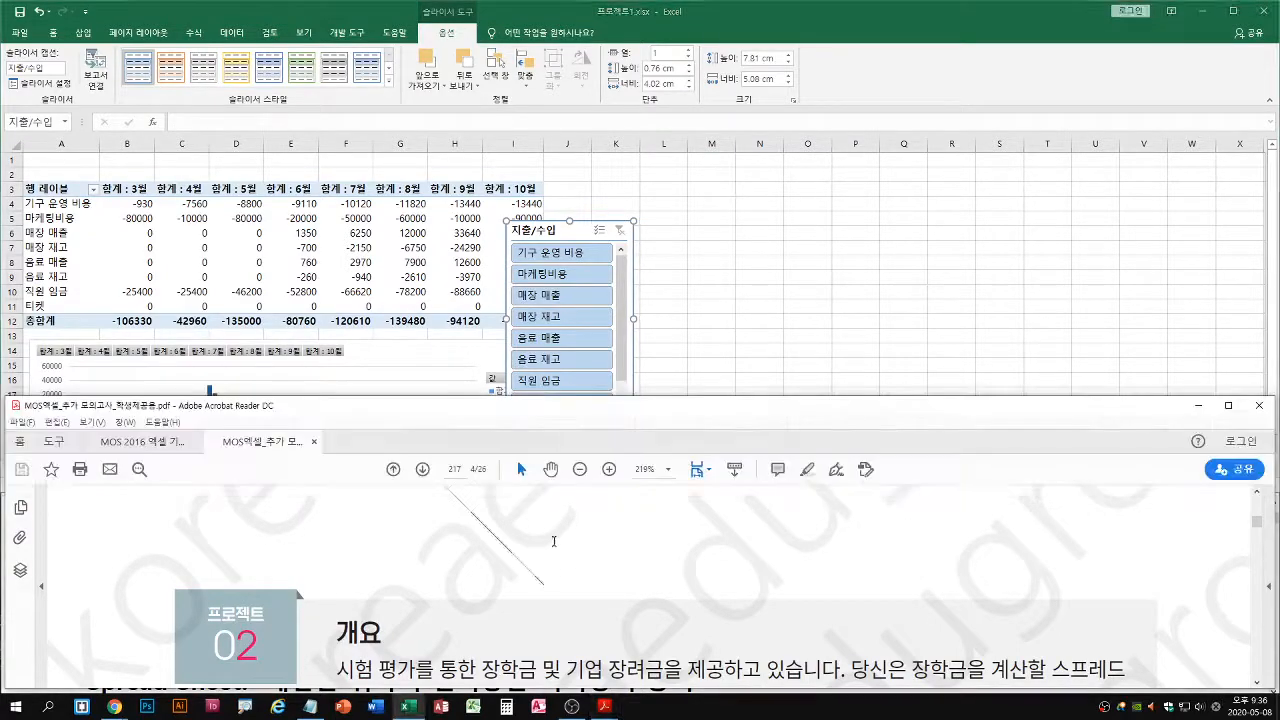
double_click(608, 330)
scroll(773, 292, "down", 5)
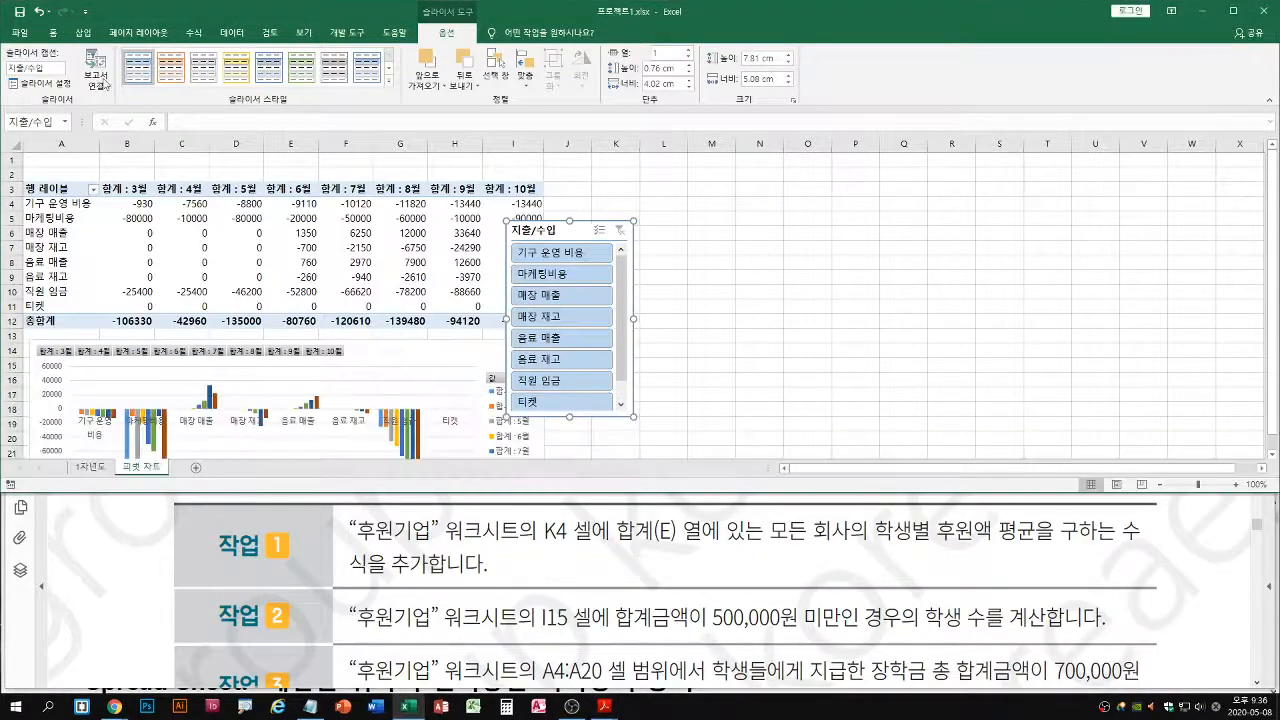
Close 프로젝트1.xlsx and open 프로젝트2.xlsx from the 최종 모의고사 1 folder
left_click(19, 32)
left_click(44, 383)
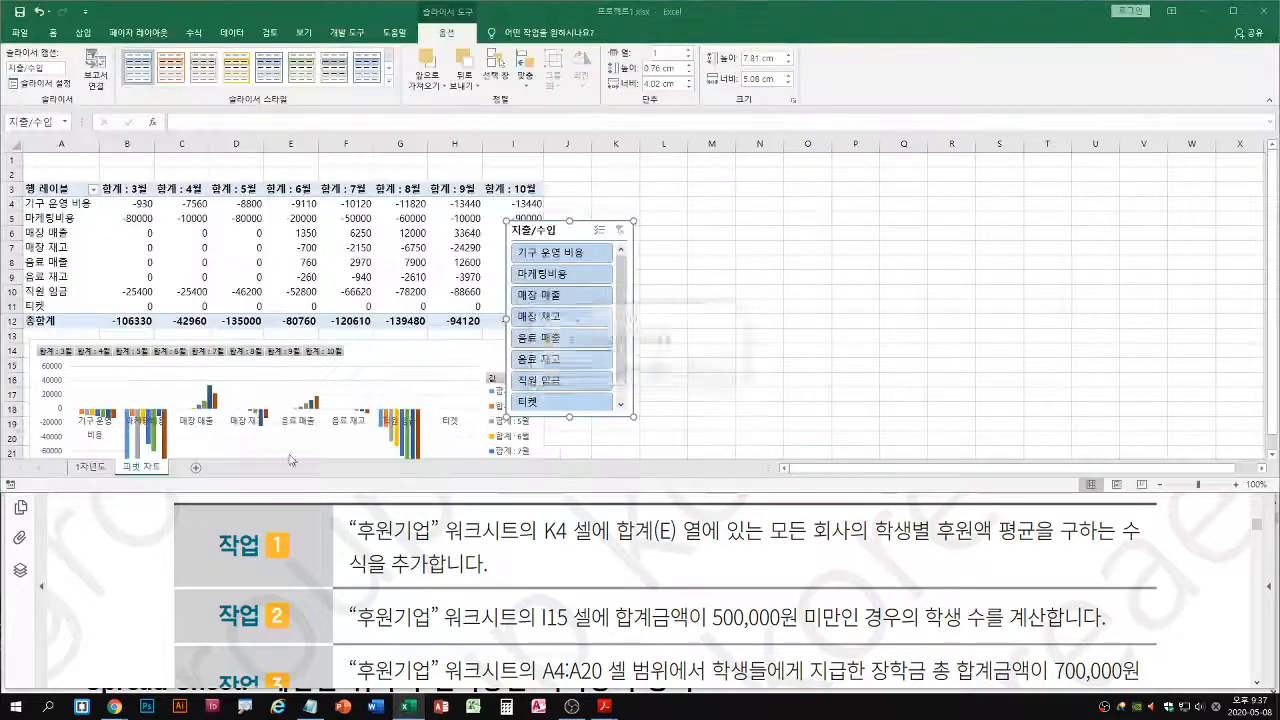
left_click(640, 395)
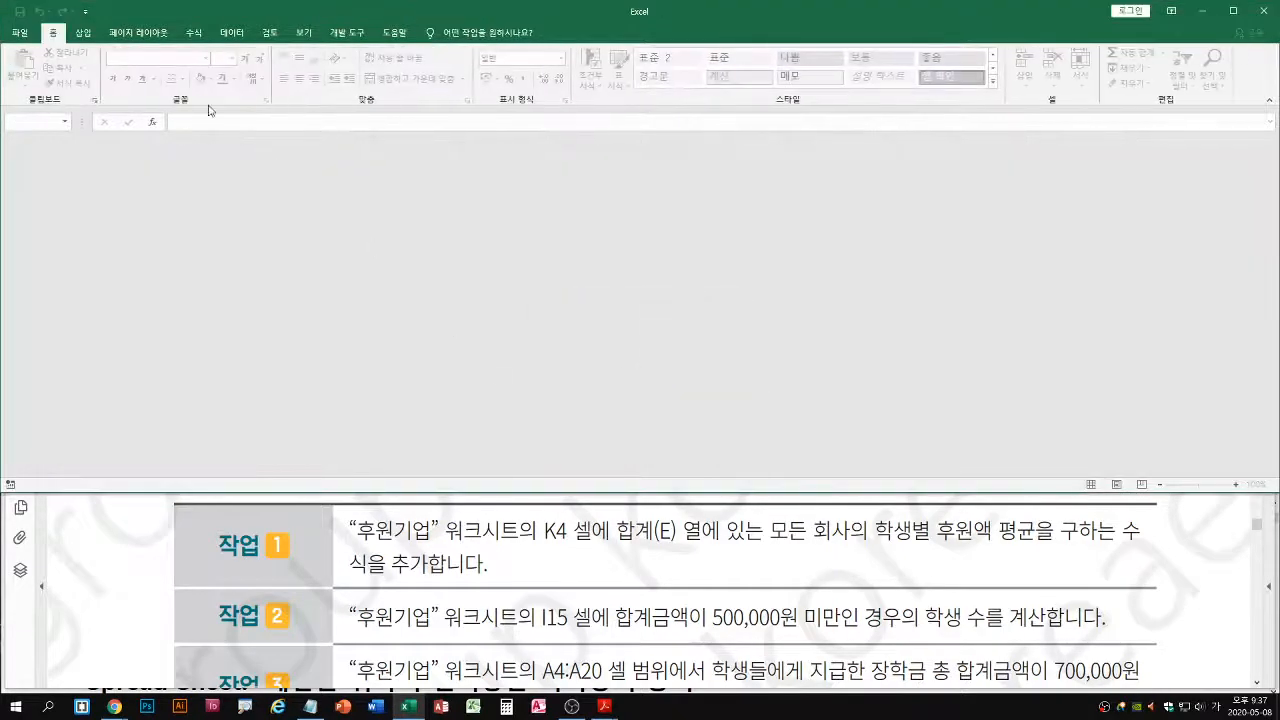
left_click(19, 32)
left_click(50, 123)
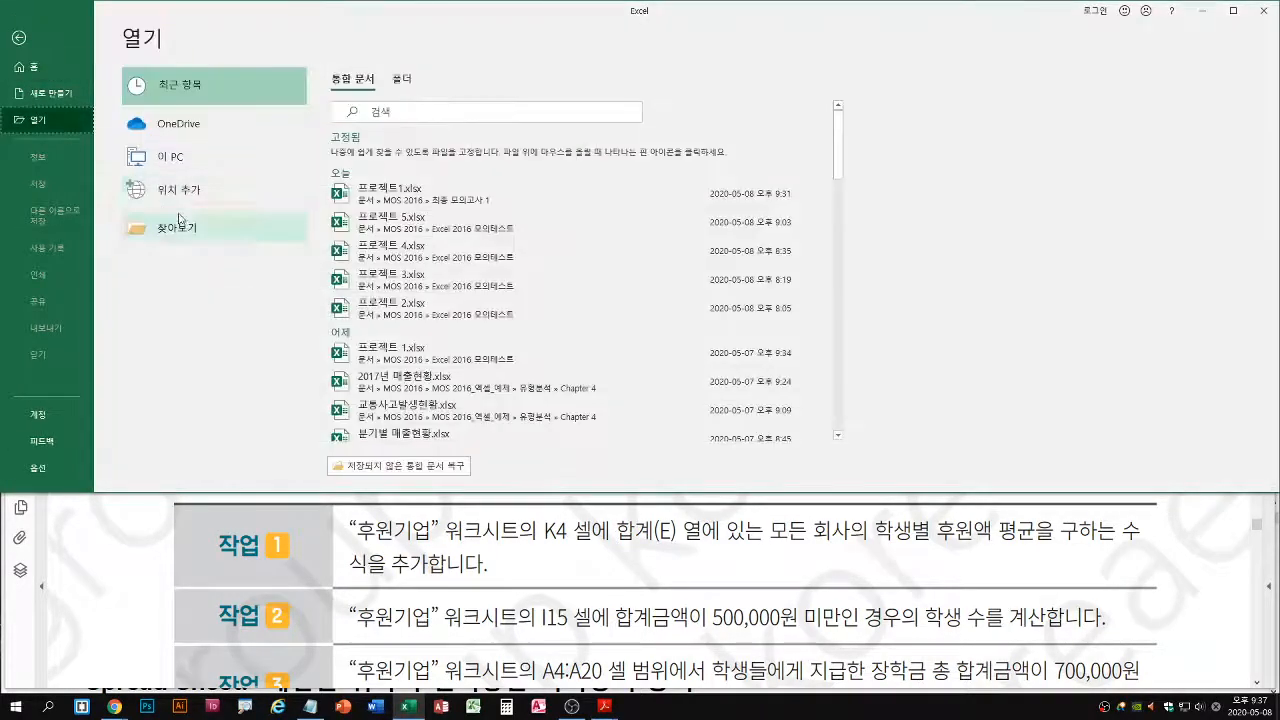
left_click(184, 225)
double_click(178, 149)
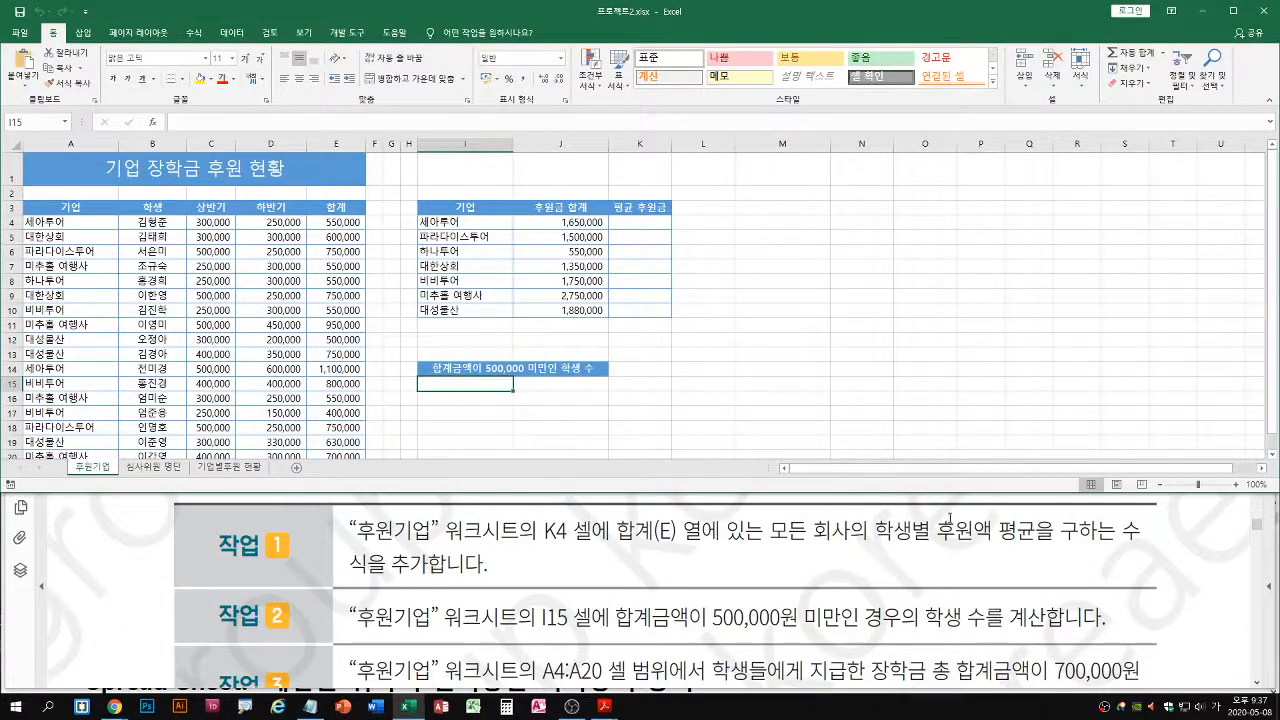
Enter =AVERAGE(E4:E20) in cell K4 of the 후원기업 sheet to average the 합계 column
left_click_drag(350, 222, 352, 455)
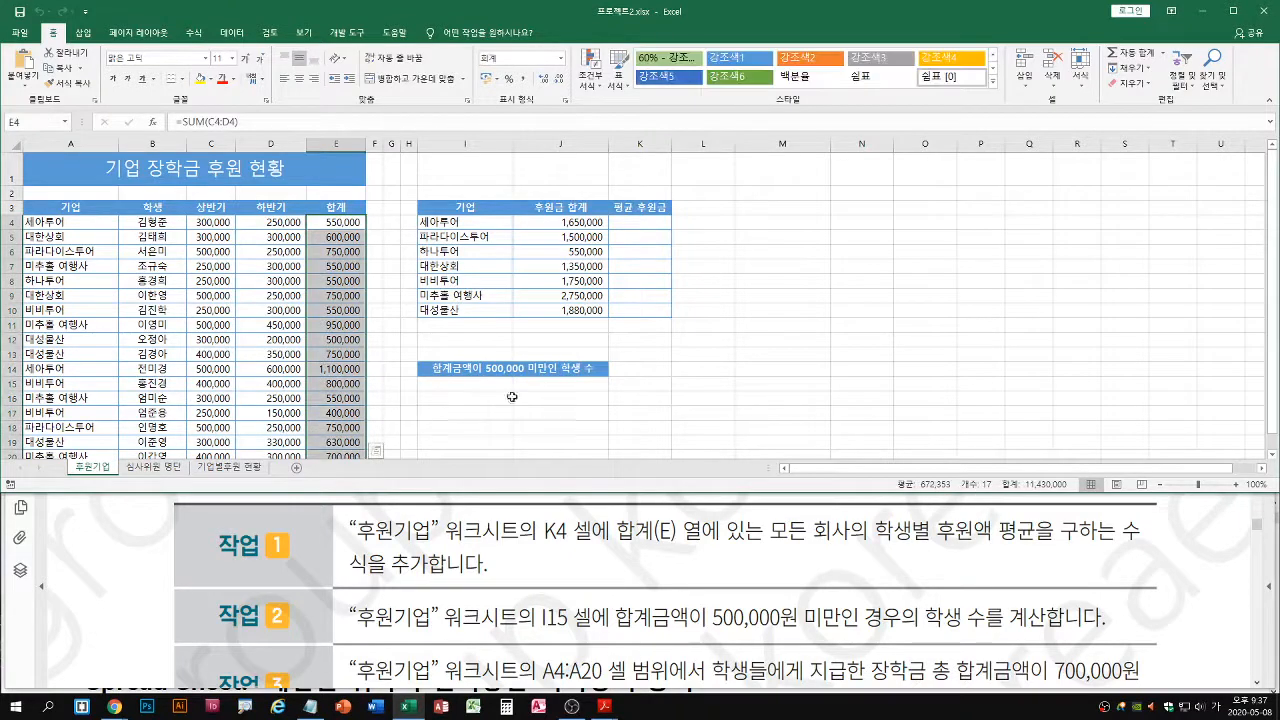
double_click(632, 224)
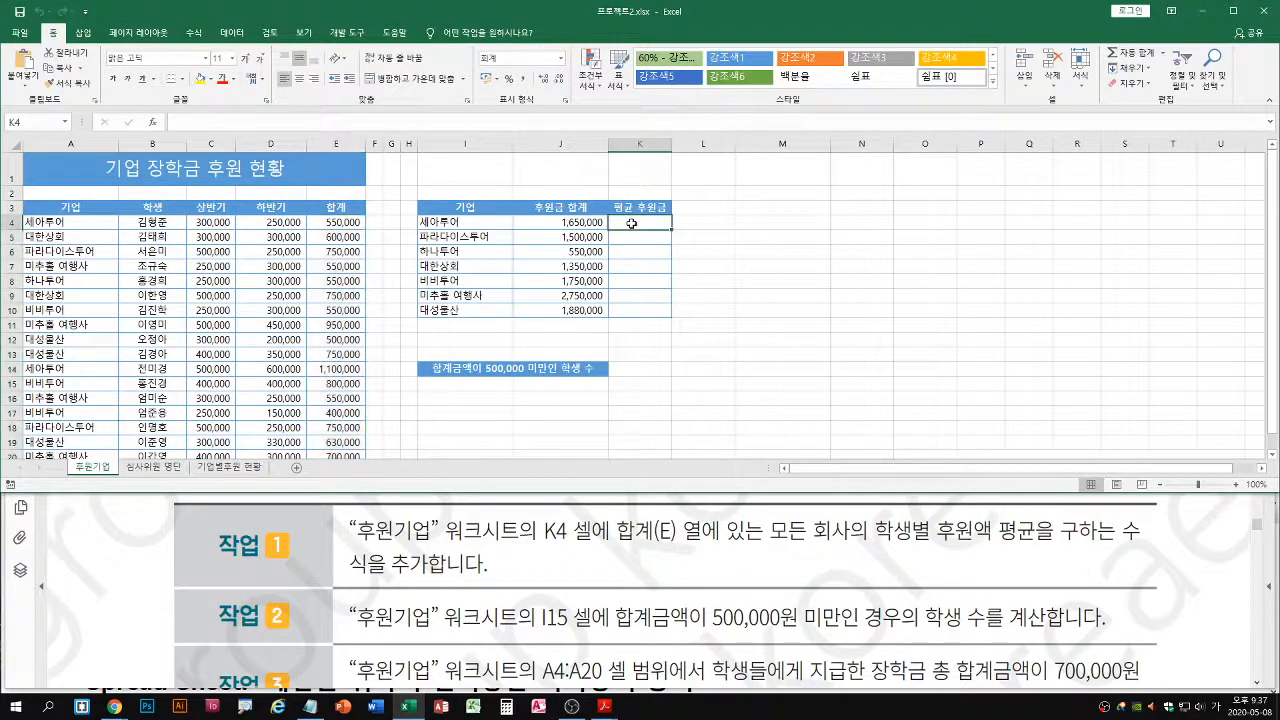
type("=ㅁㅍ")
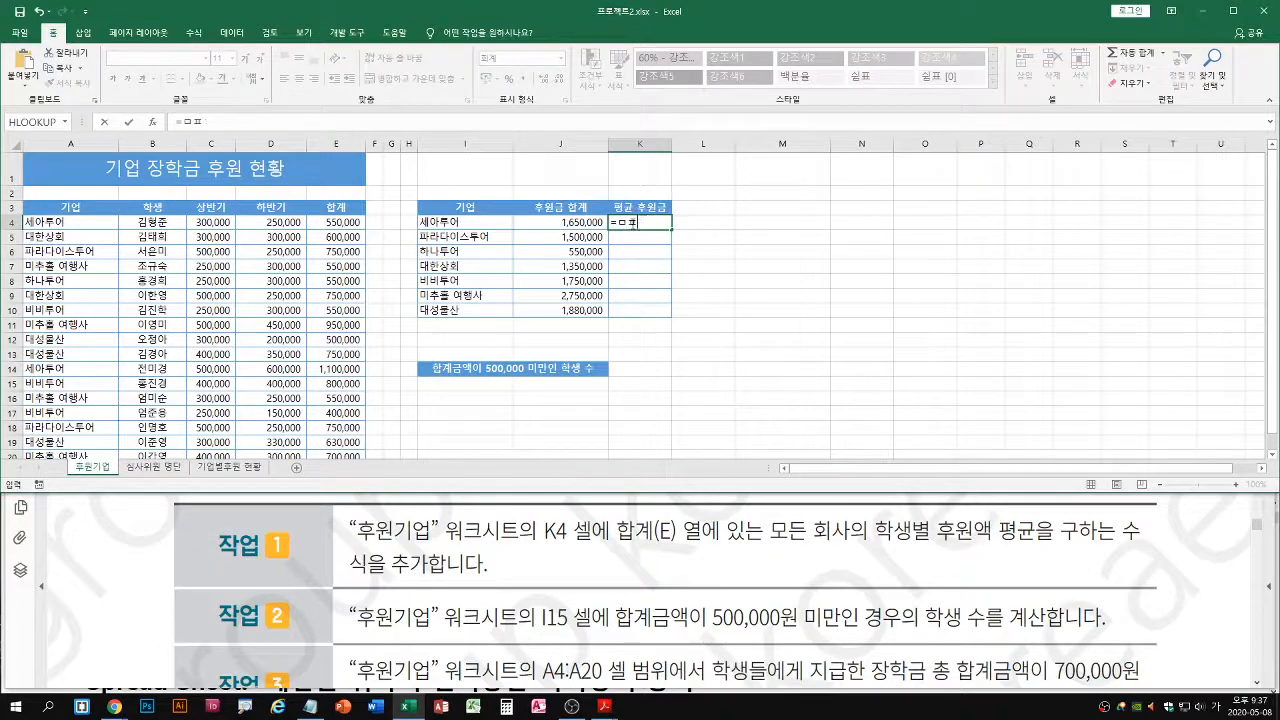
type("aver")
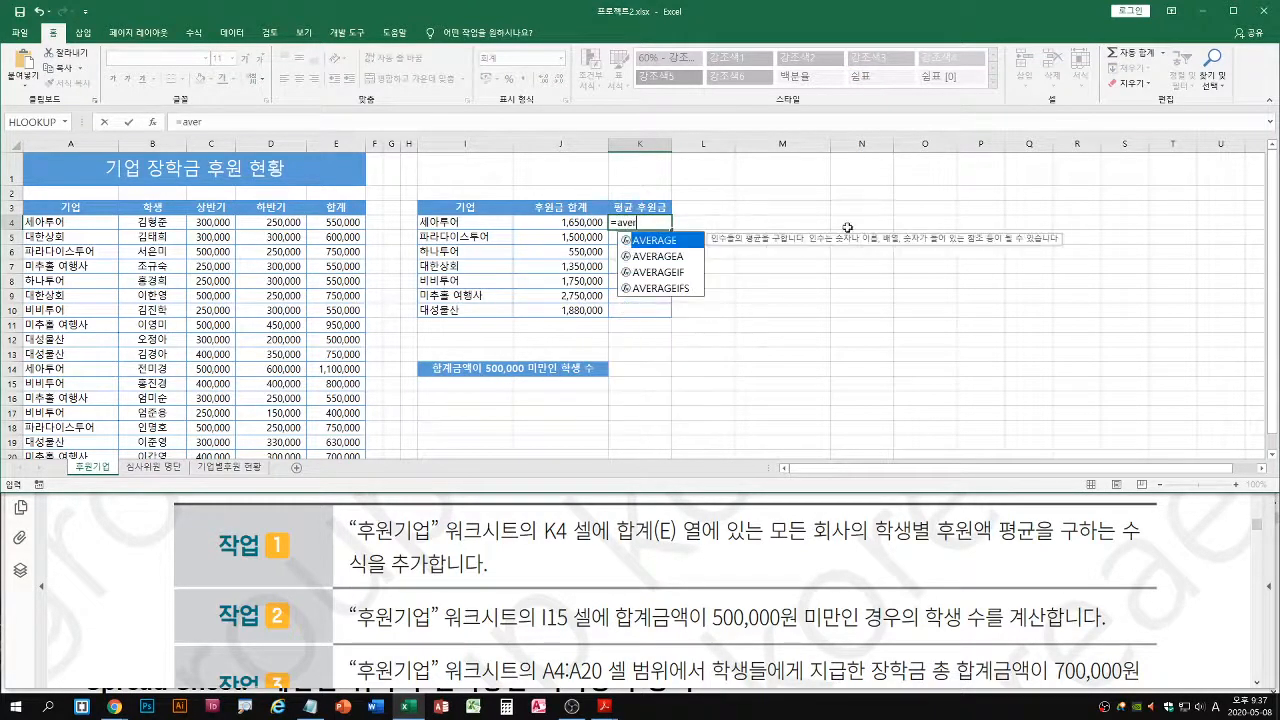
double_click(675, 241)
left_click(336, 222)
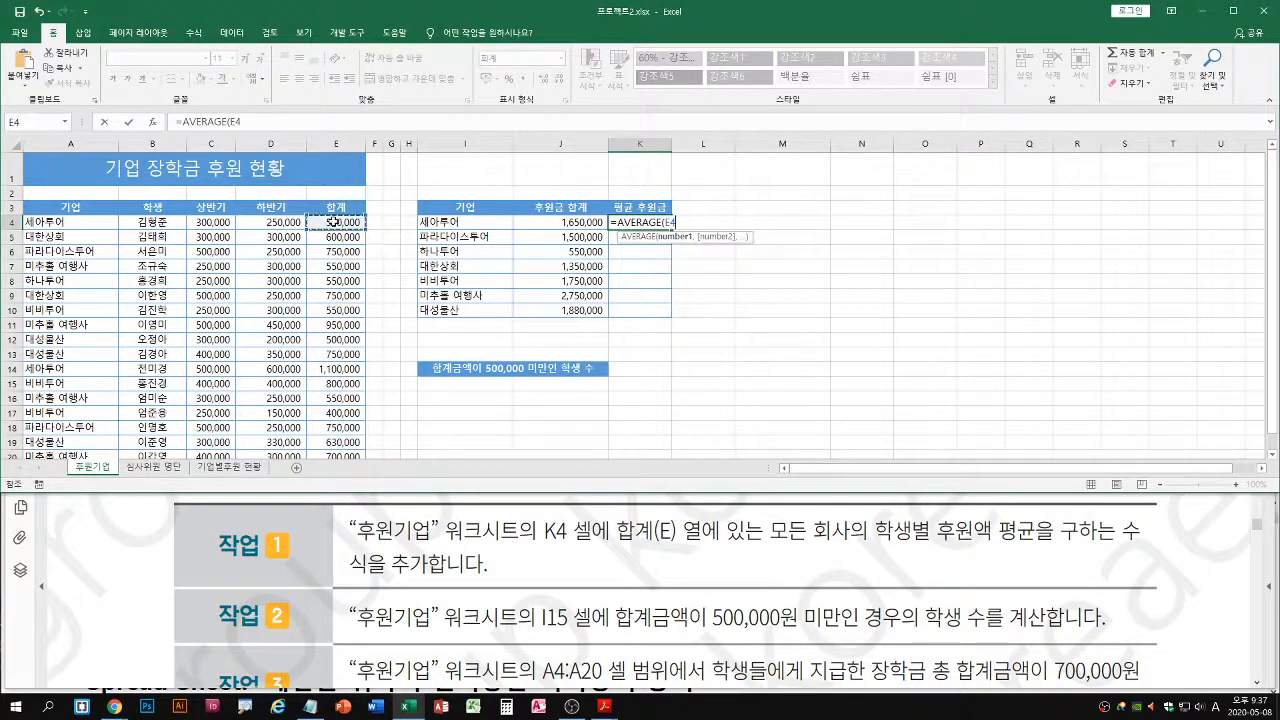
key("ctrl+shift+Down")
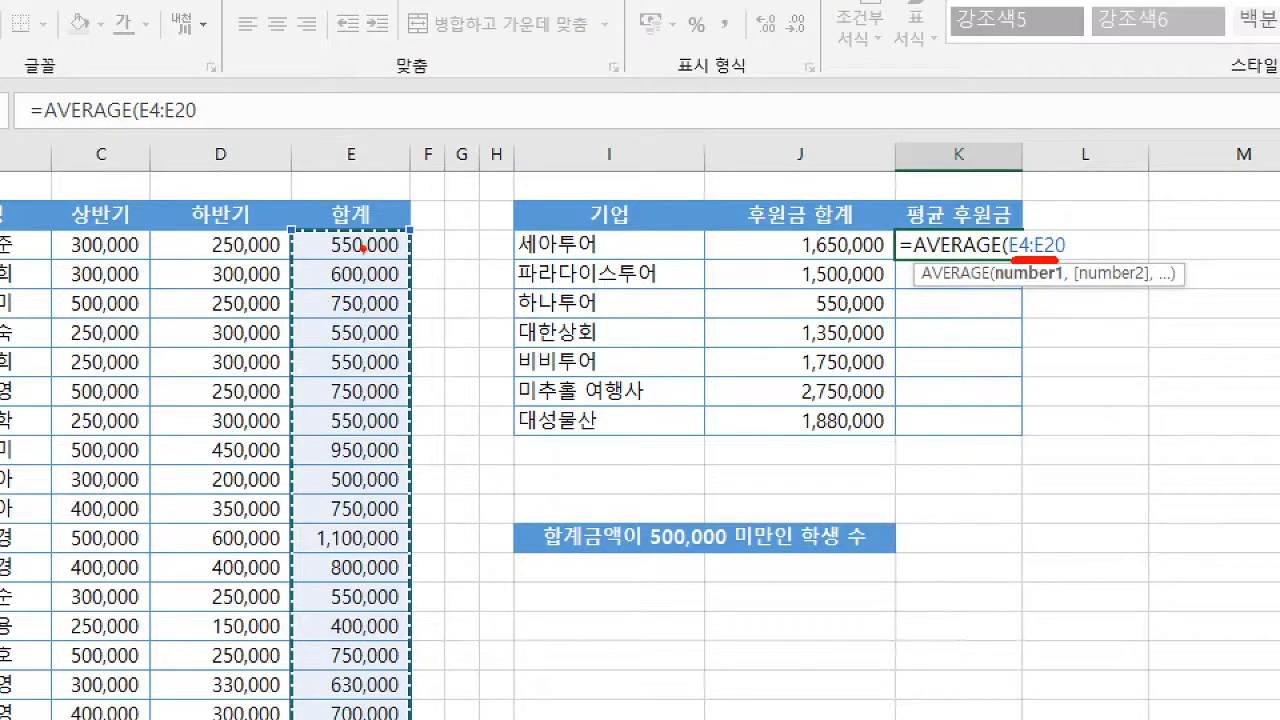
left_click_drag(363, 247, 362, 658)
mouse_move(340, 632)
left_mouse_down()
mouse_move(352, 662)
mouse_move(412, 633)
left_mouse_up()
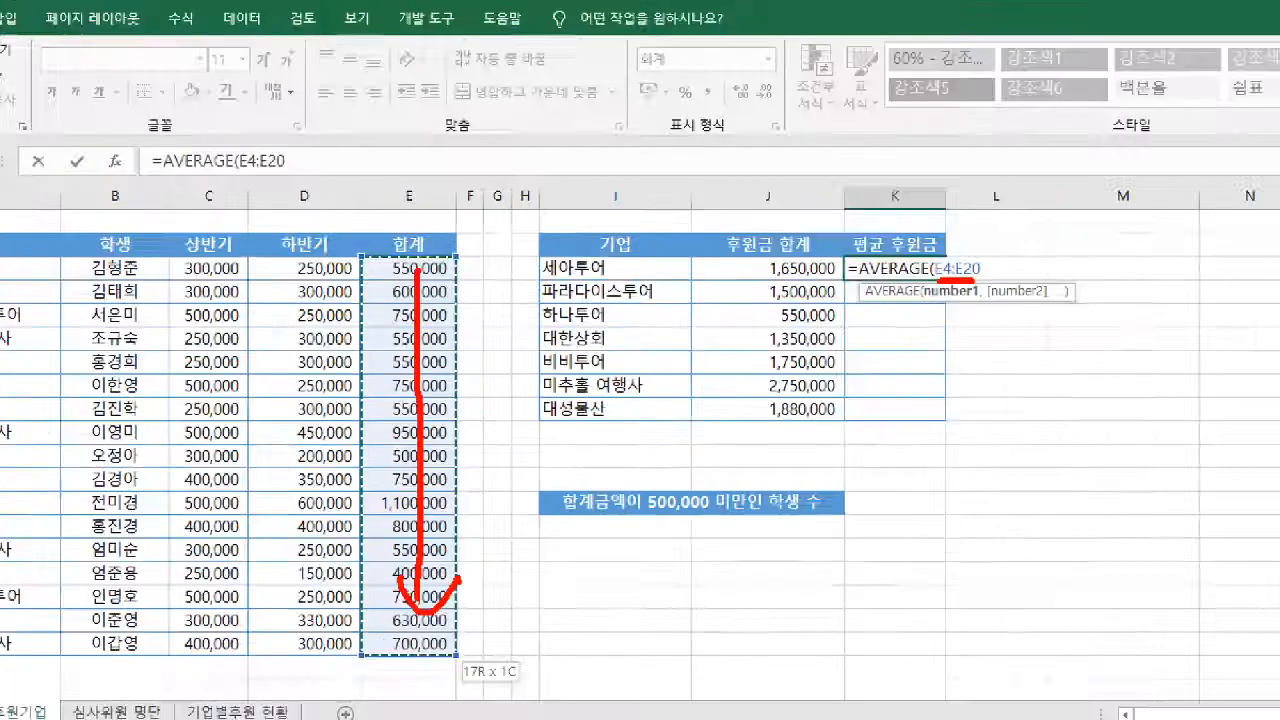
key("Return")
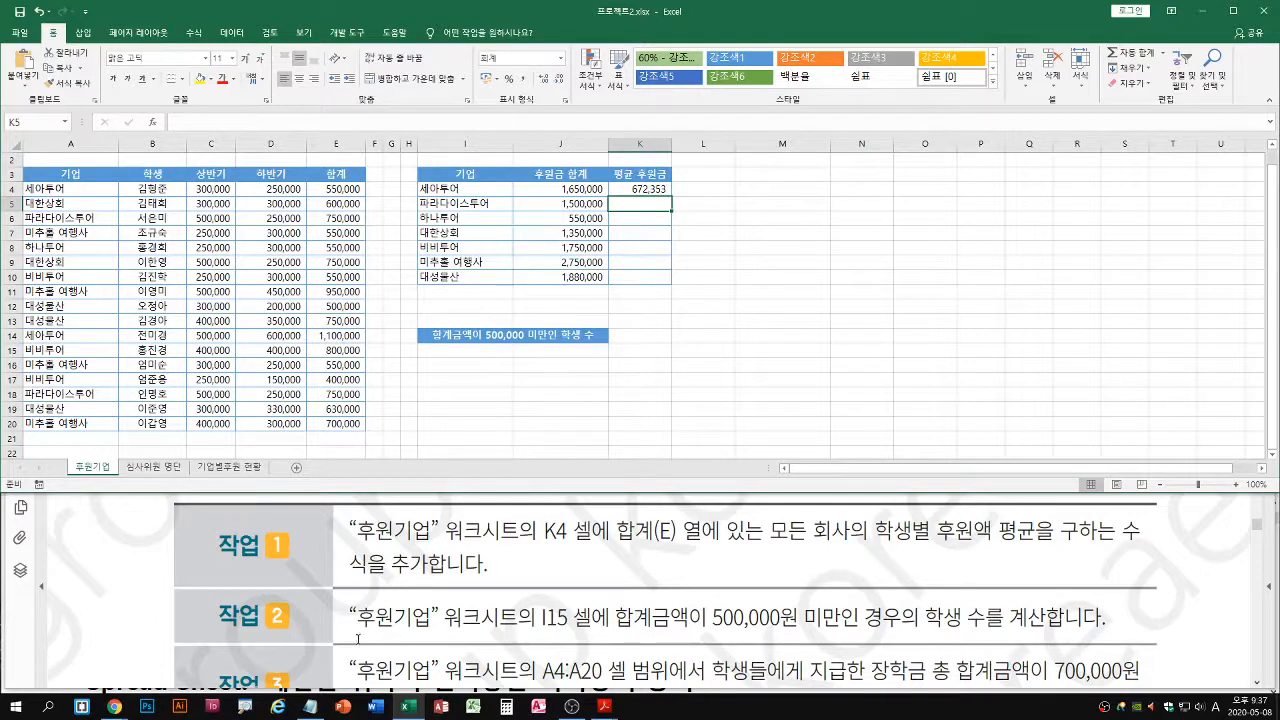
Select cell I15 on the 후원기업 sheet and look up the COUNTIF arguments in the 4월25일_Excel_수업.txt notes
left_click(460, 337)
left_click(461, 352)
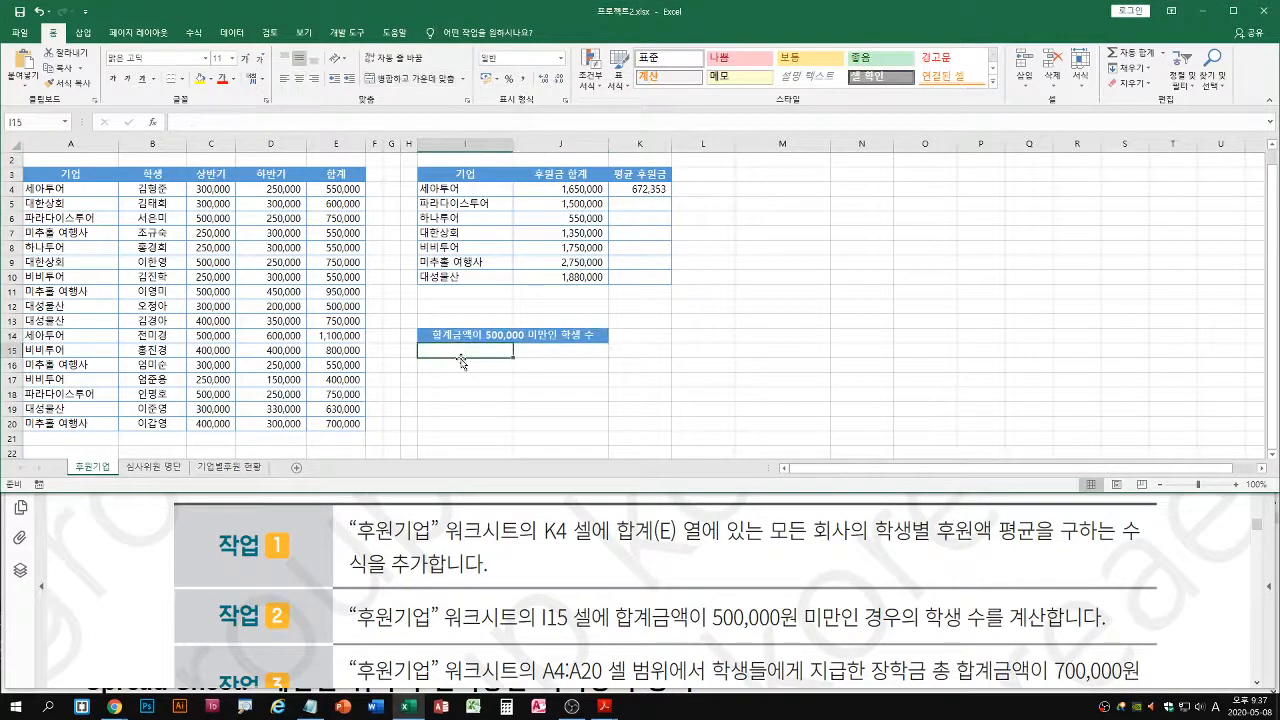
scroll(461, 360, "up", 1)
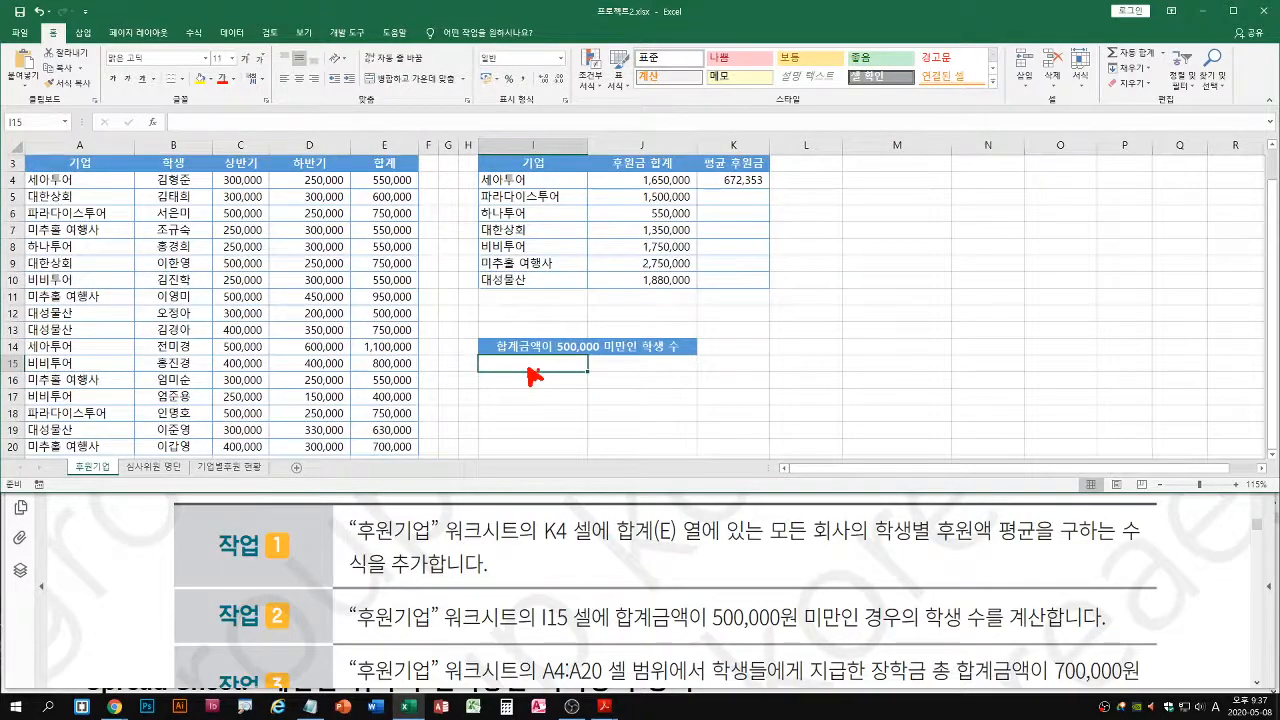
left_click(531, 367)
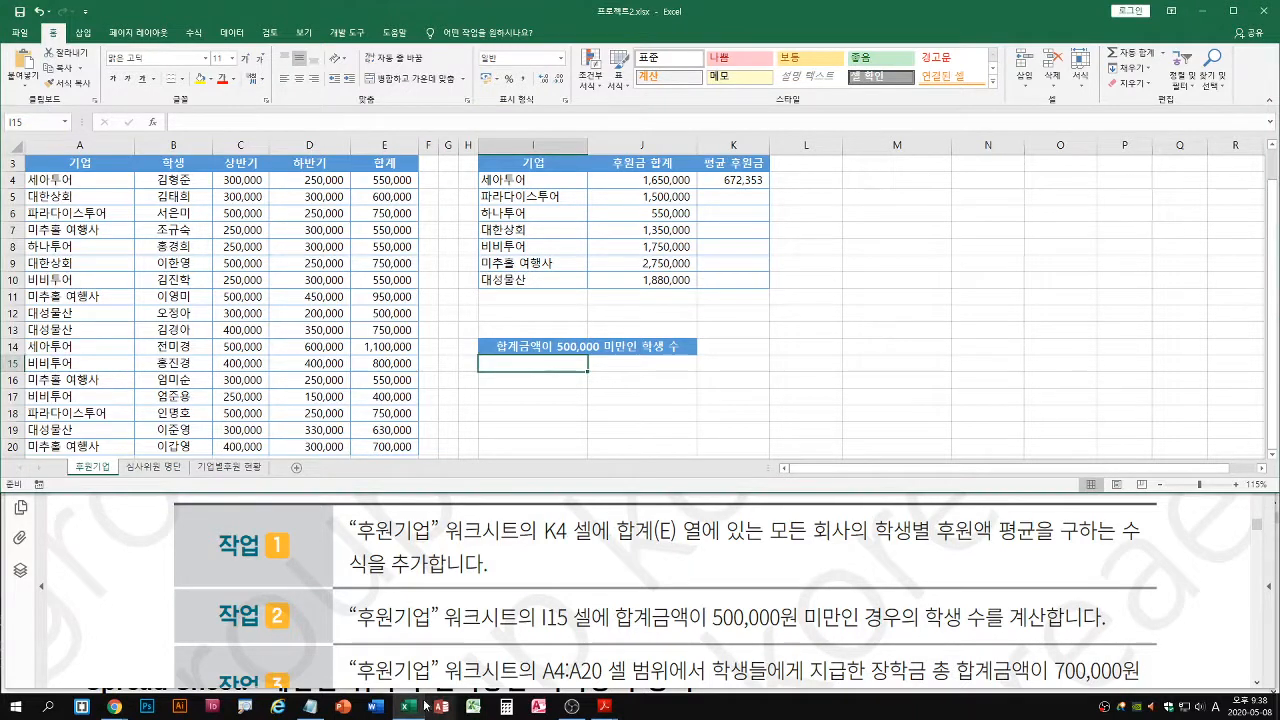
left_click(311, 706)
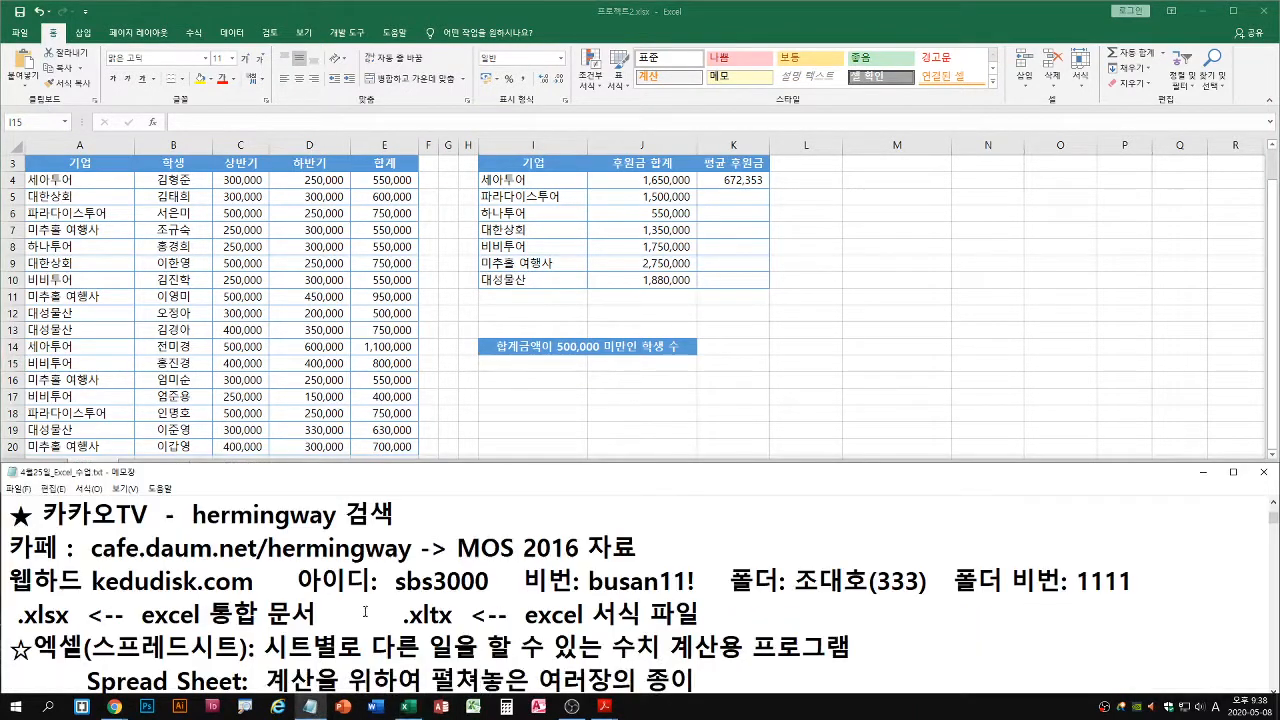
scroll(365, 611, "down", 15)
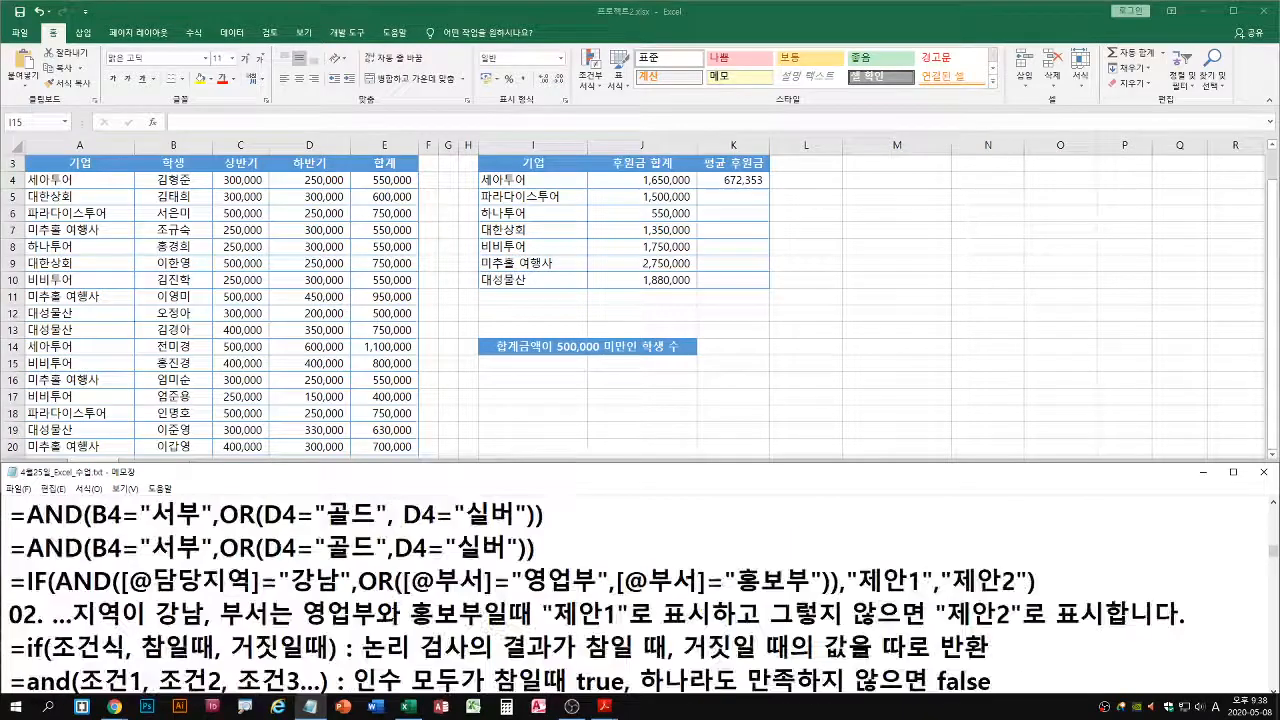
scroll(397, 617, "down", 15)
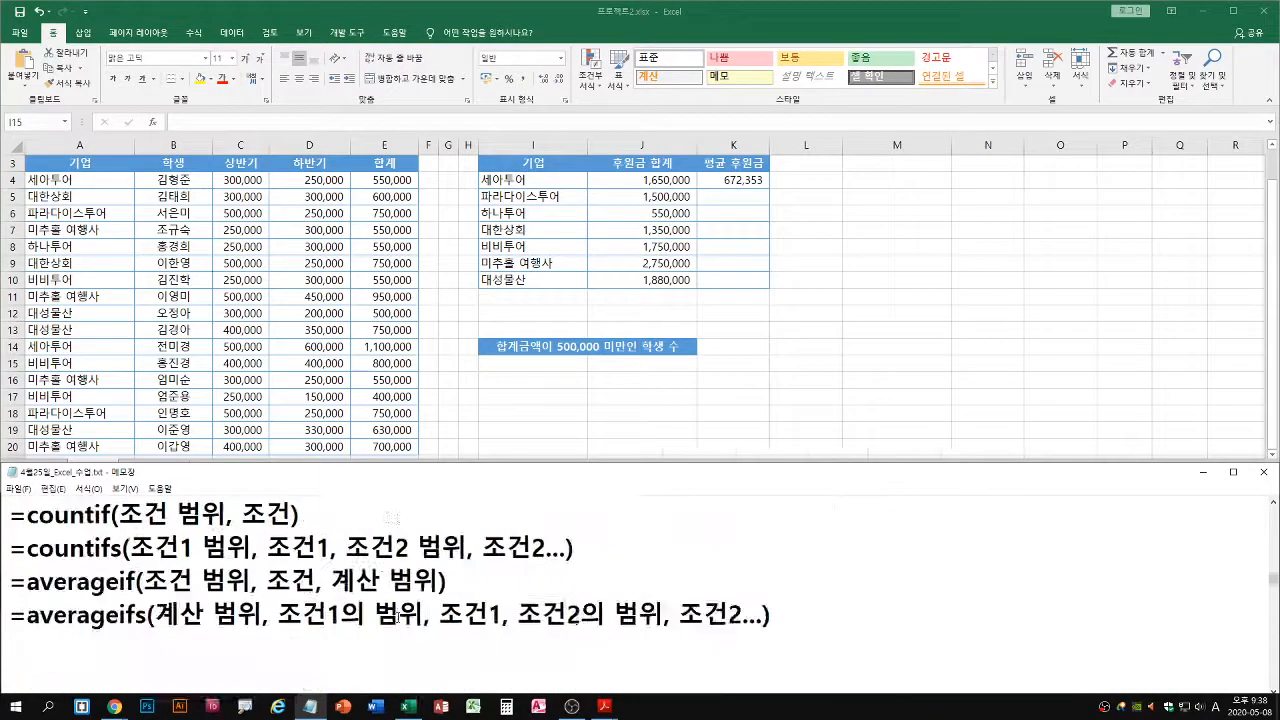
scroll(397, 617, "up", 3)
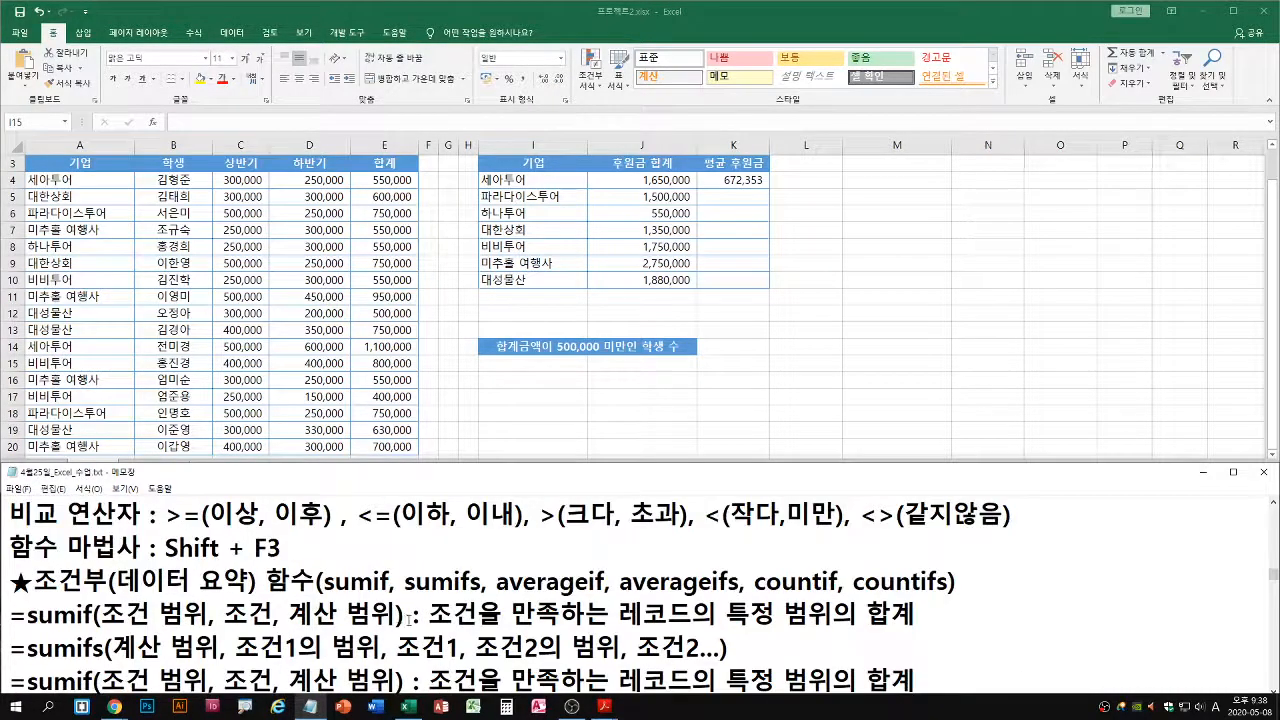
scroll(409, 620, "down", 3)
left_click(324, 524)
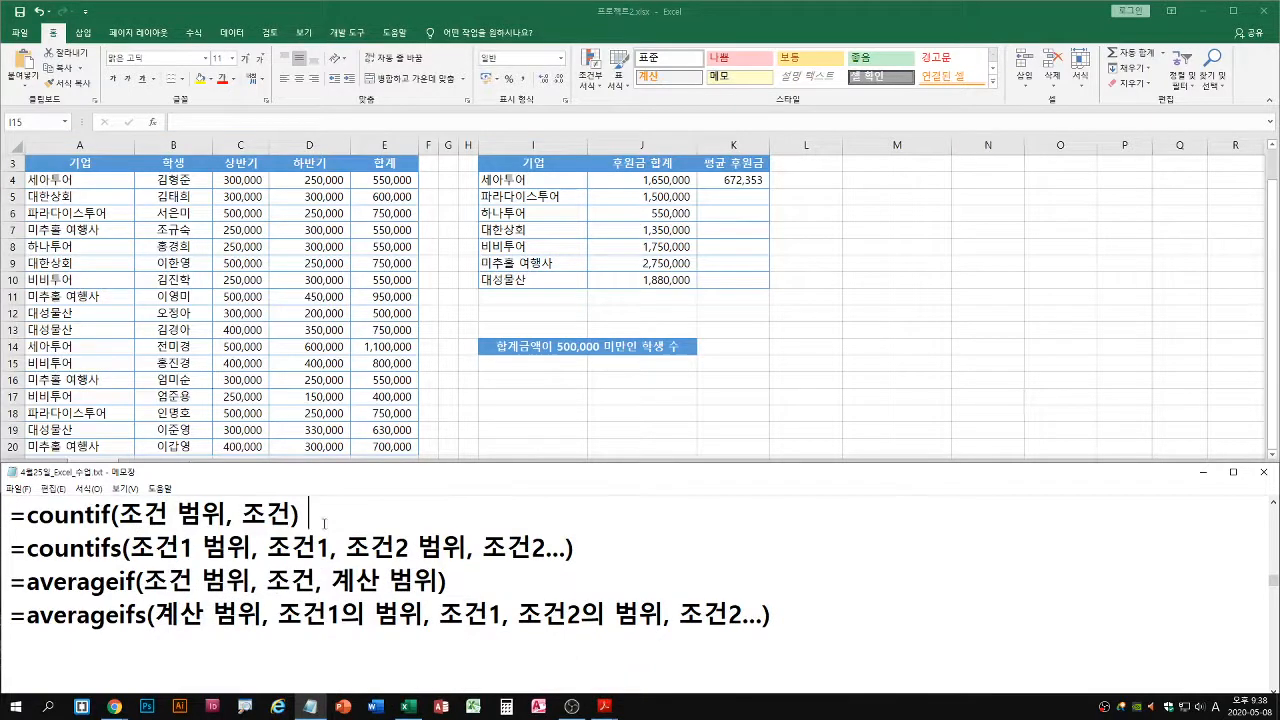
key("Up")
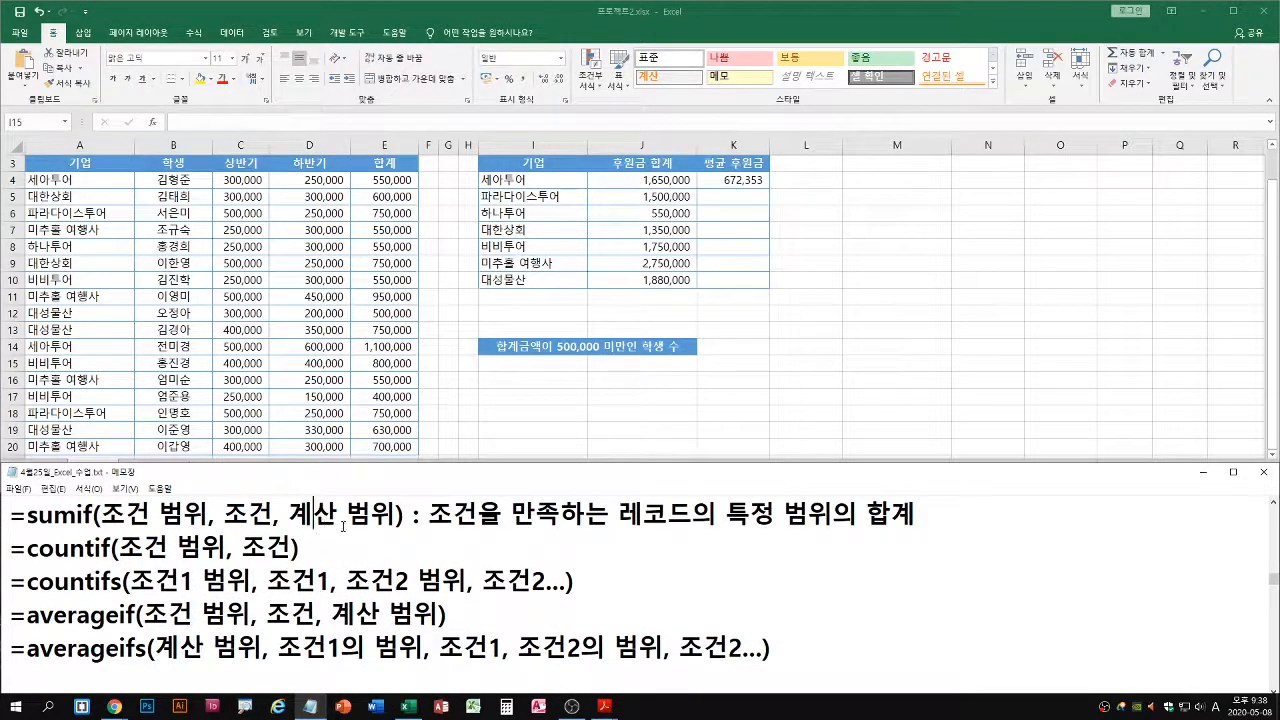
left_click_drag(124, 563, 291, 564)
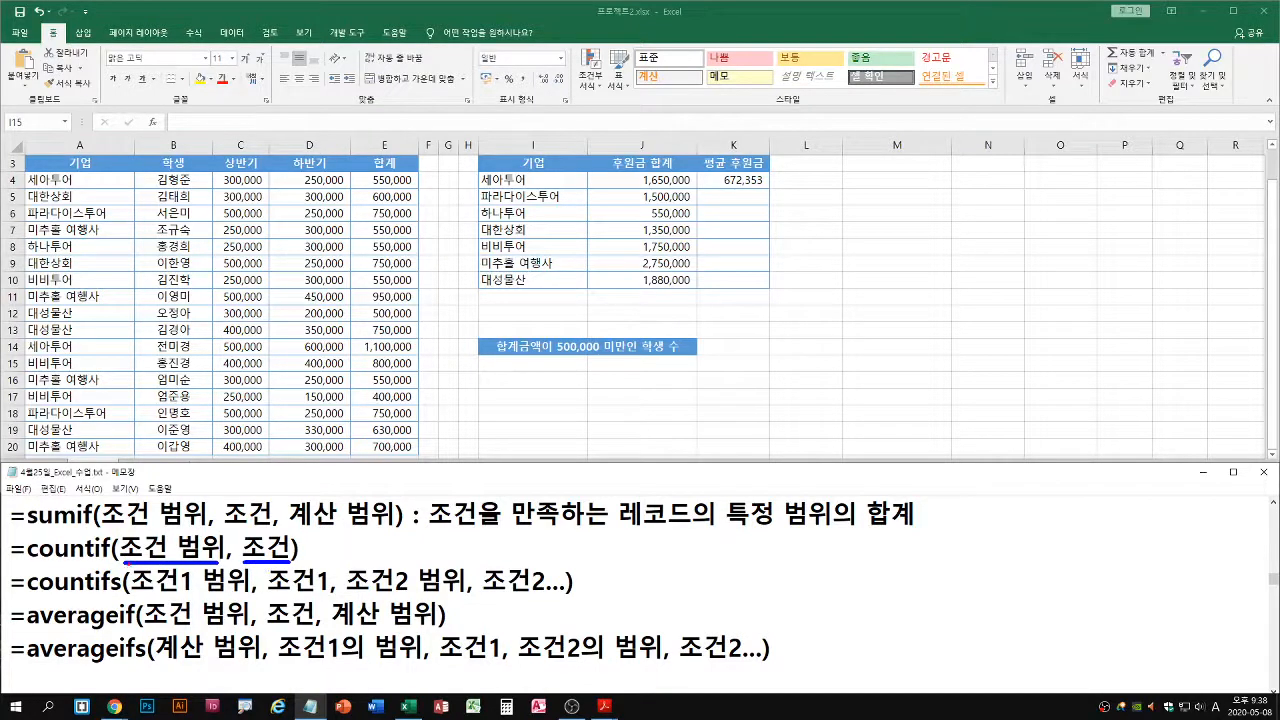
left_click_drag(124, 563, 214, 564)
key("Escape")
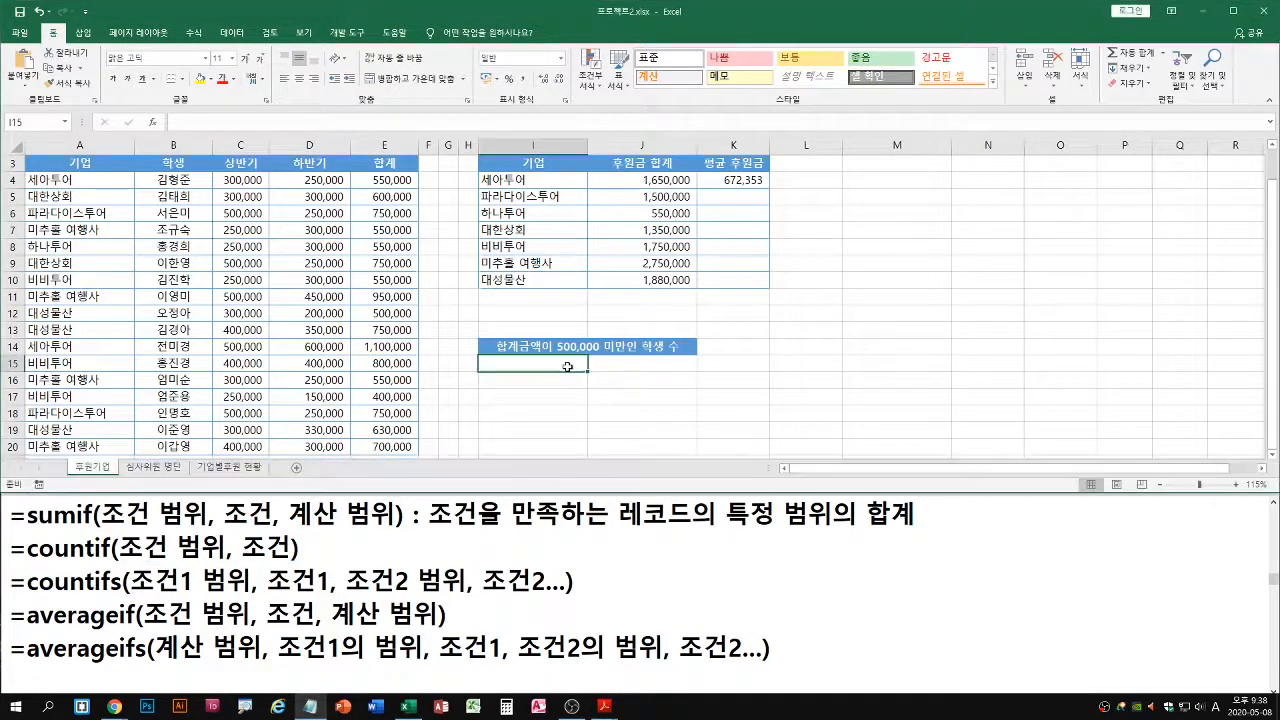
Start a COUNTIF formula in cell I15 of the 후원기업 sheet and open its function arguments dialog clear of the 합계 data
left_click(547, 362)
type("=cou")
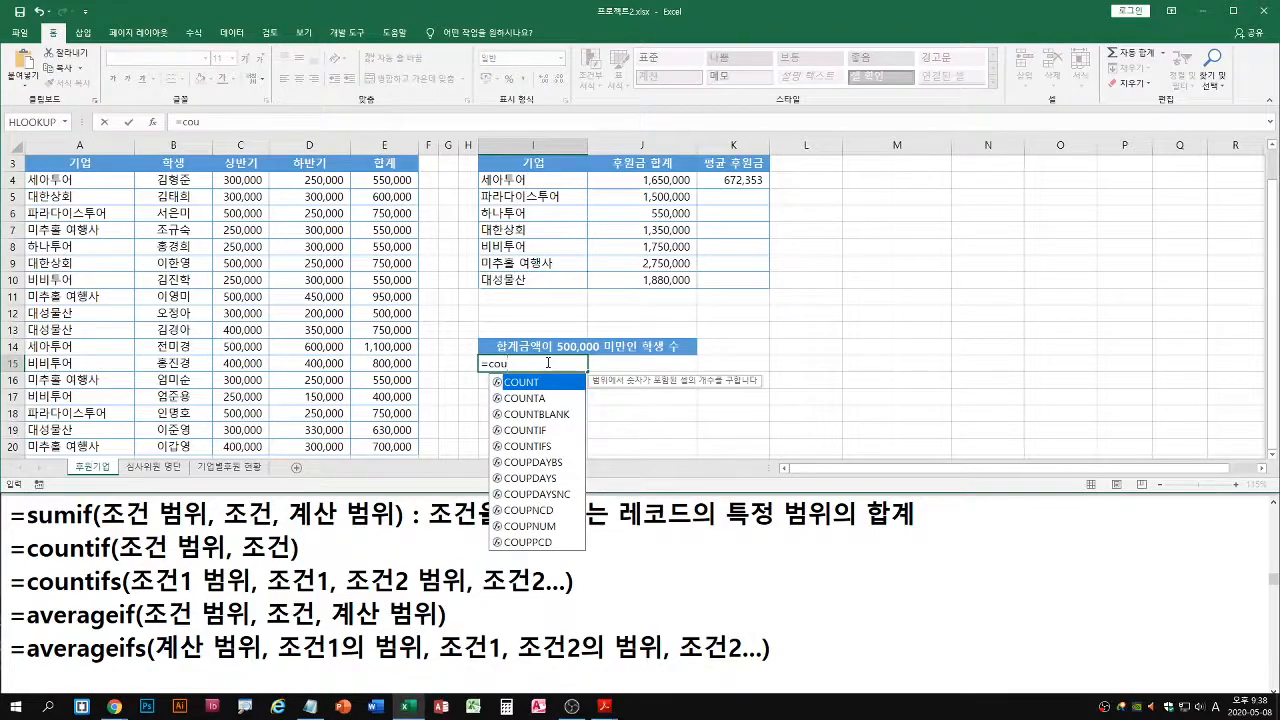
left_click(543, 431)
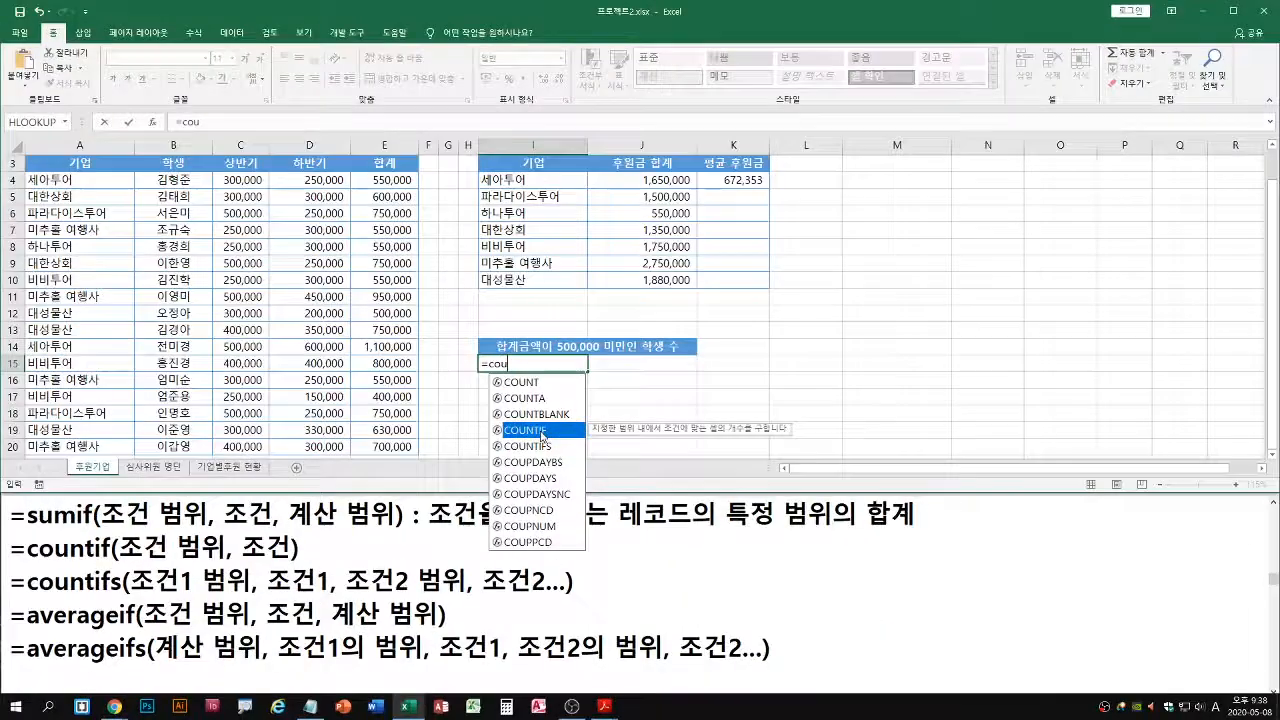
double_click(650, 362)
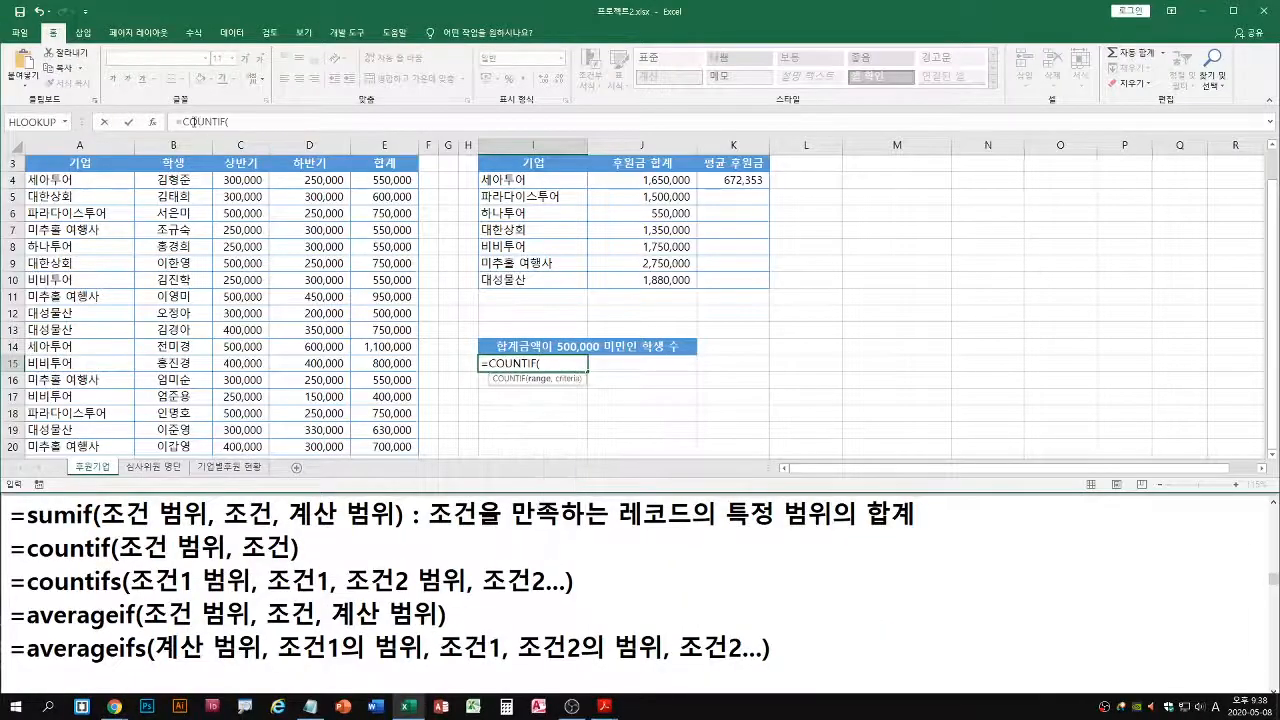
left_click(152, 121)
mouse_move(582, 205)
left_mouse_down()
mouse_move(740, 287)
mouse_move(730, 284)
left_mouse_up()
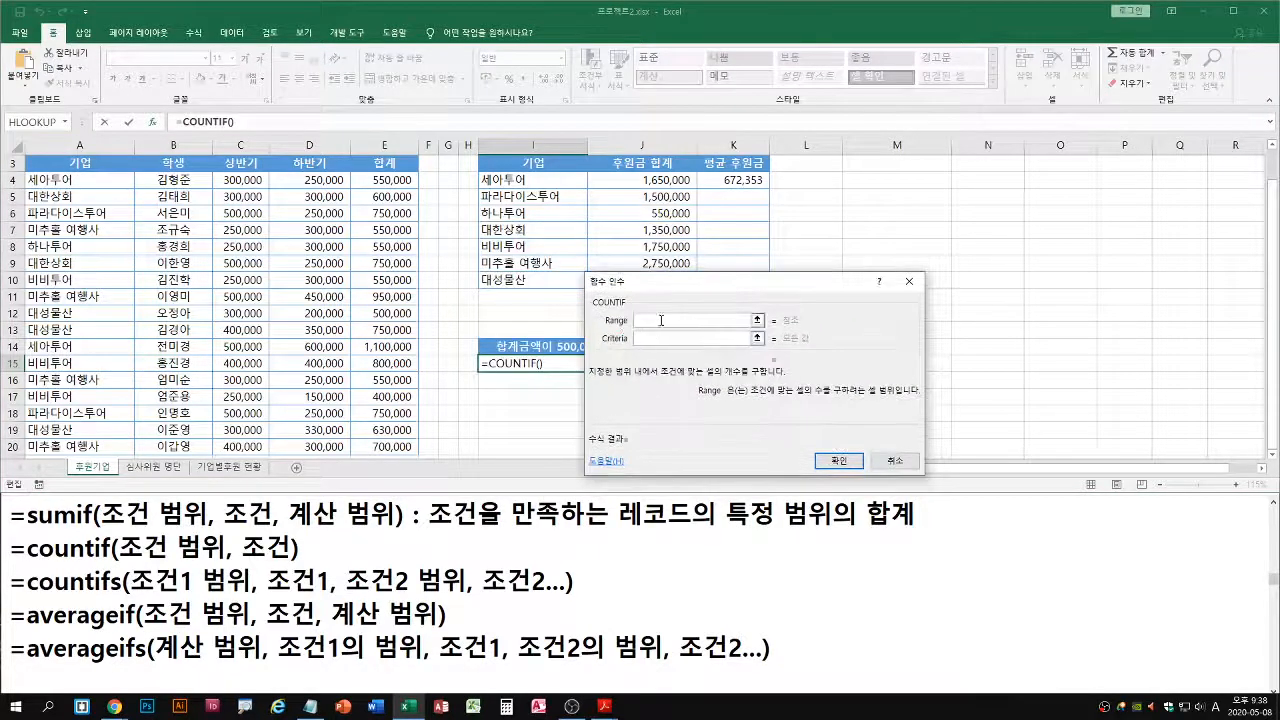
key("ctrl+2")
left_click_drag(606, 327, 726, 327)
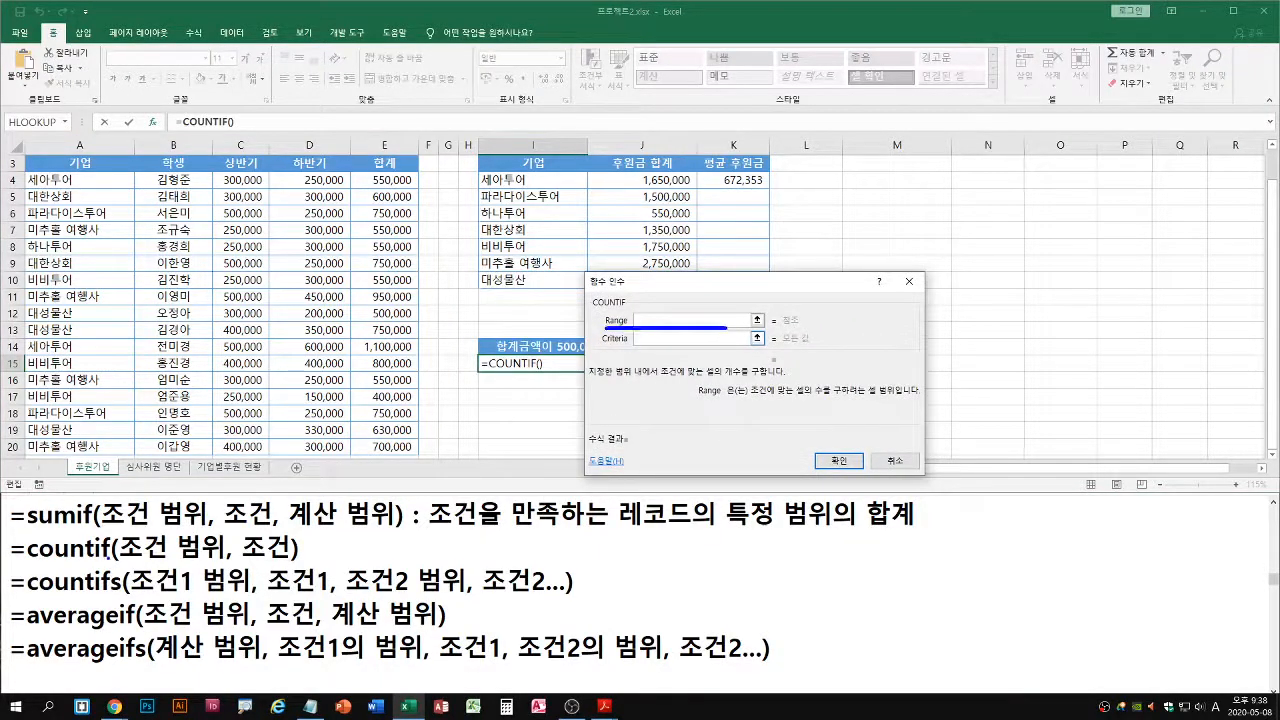
left_click_drag(116, 556, 222, 555)
key("Escape")
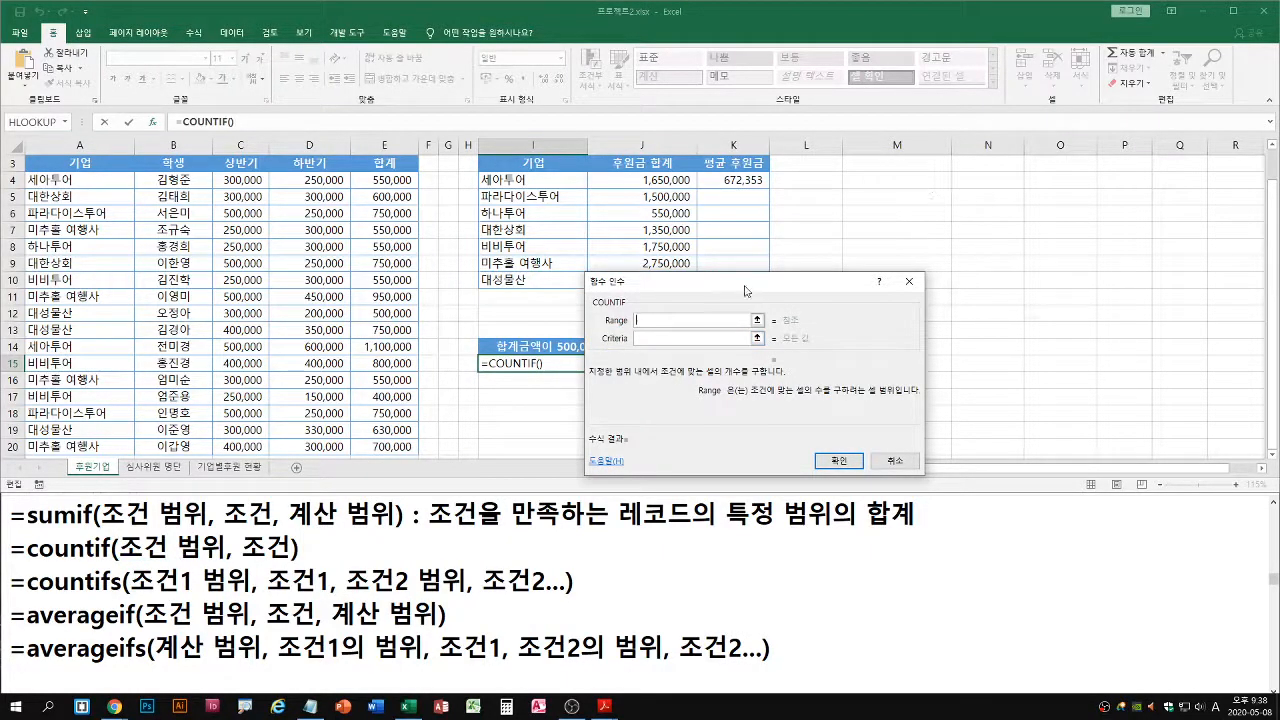
left_click_drag(749, 286, 838, 289)
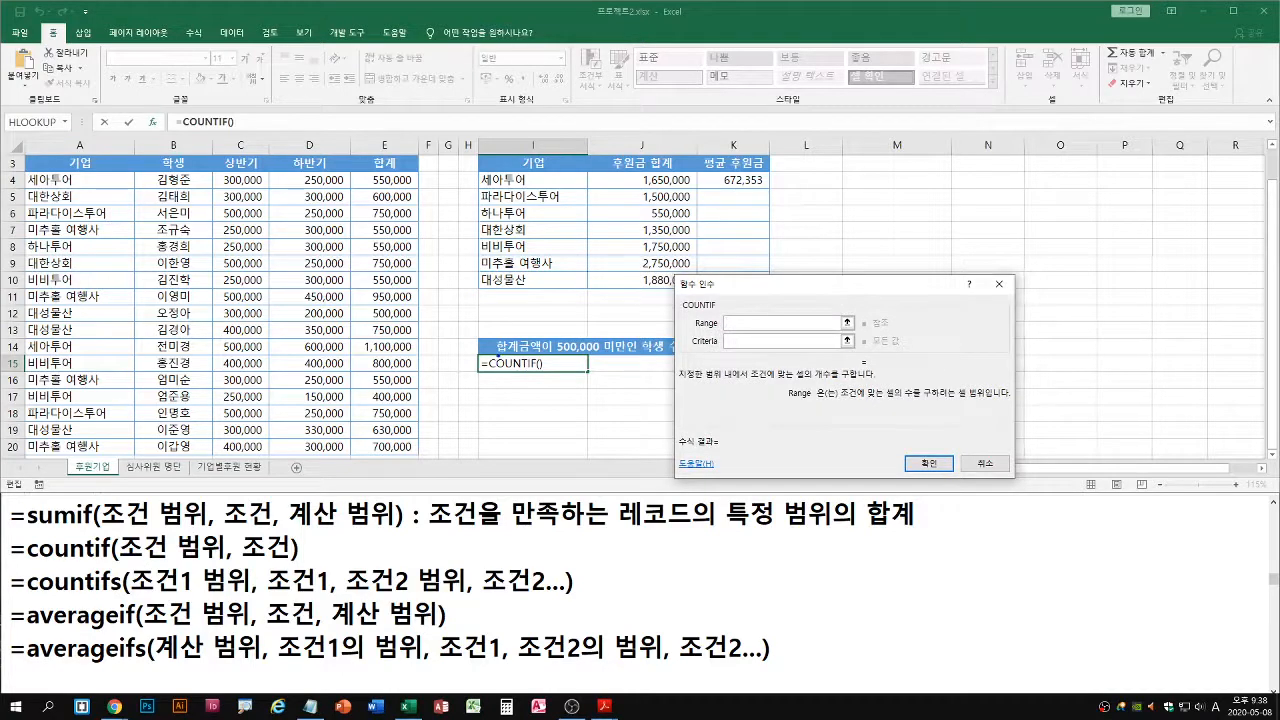
Set the COUNTIF range to E4:E20, the amounts in the 합계 column
left_click_drag(496, 356, 781, 331)
left_click_drag(351, 171, 421, 457)
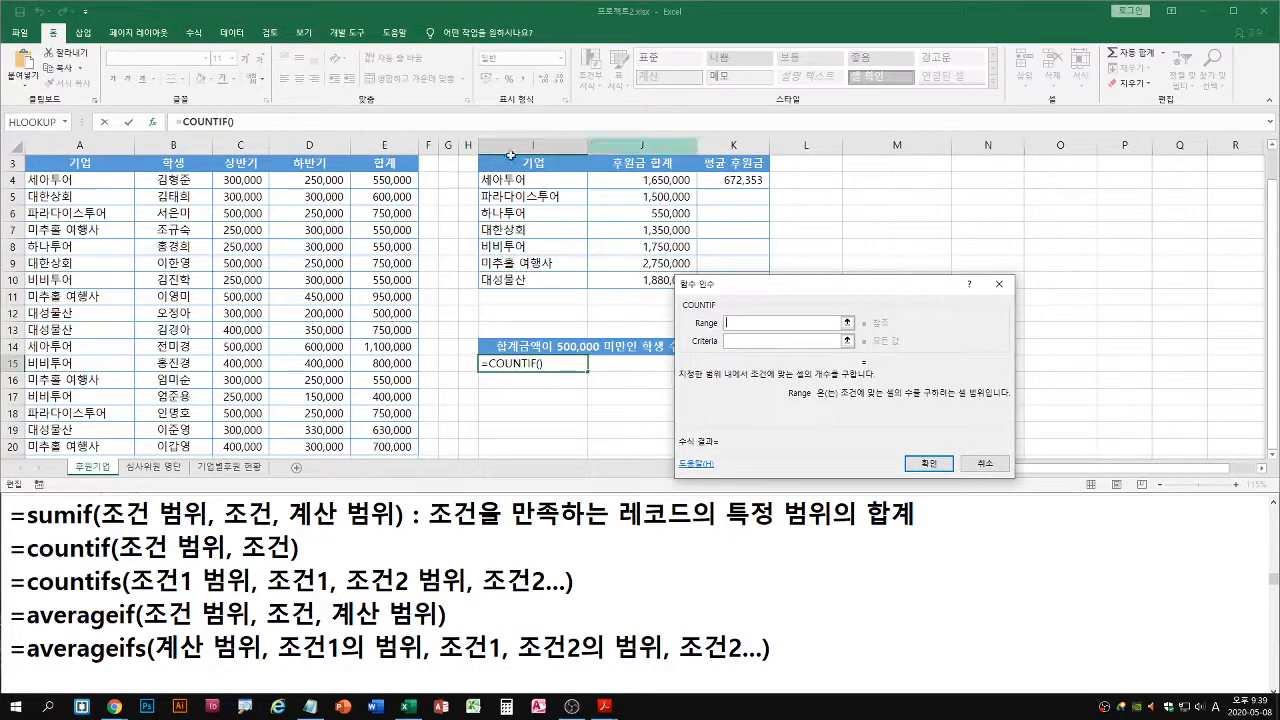
left_click(383, 181)
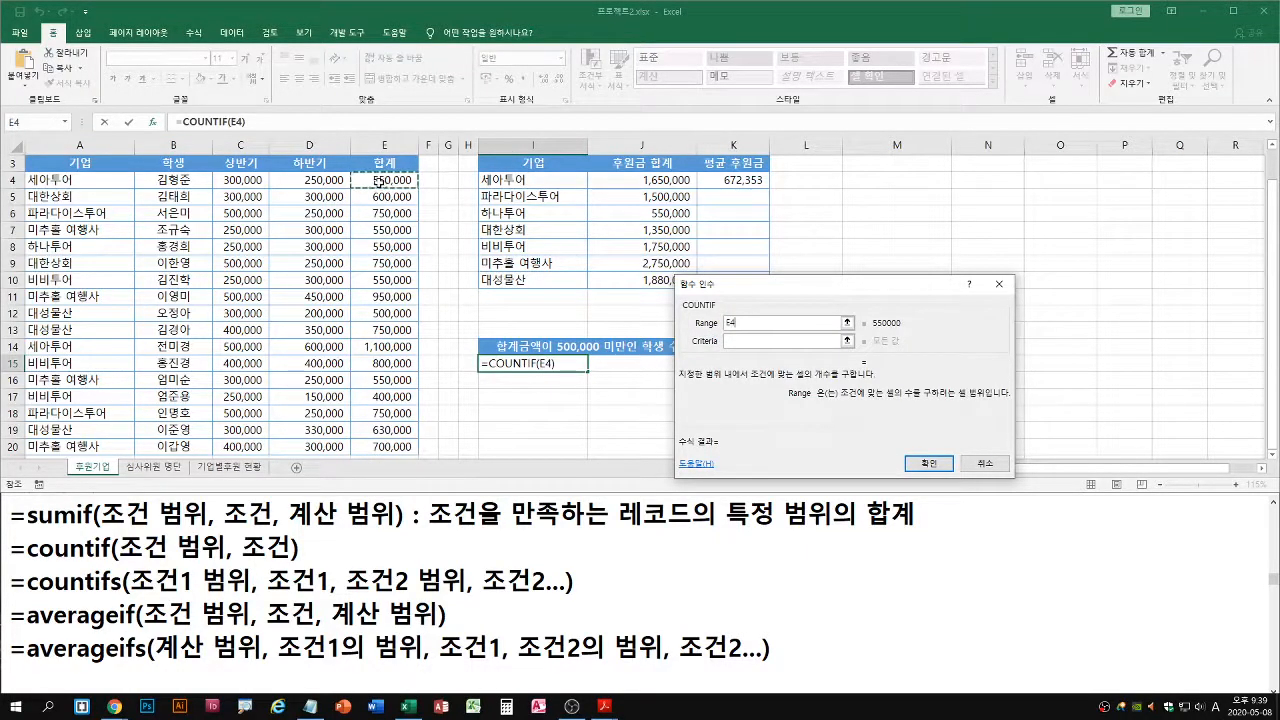
key("ctrl+shift+Down")
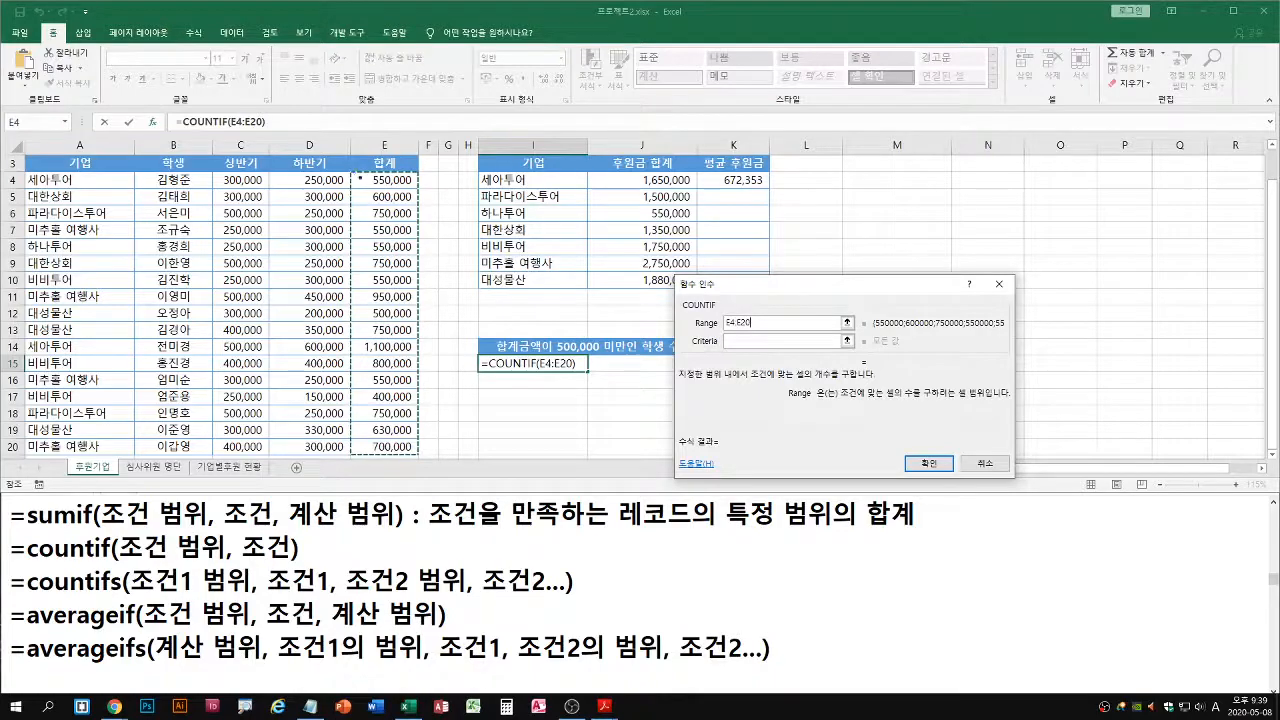
left_click_drag(352, 172, 419, 456)
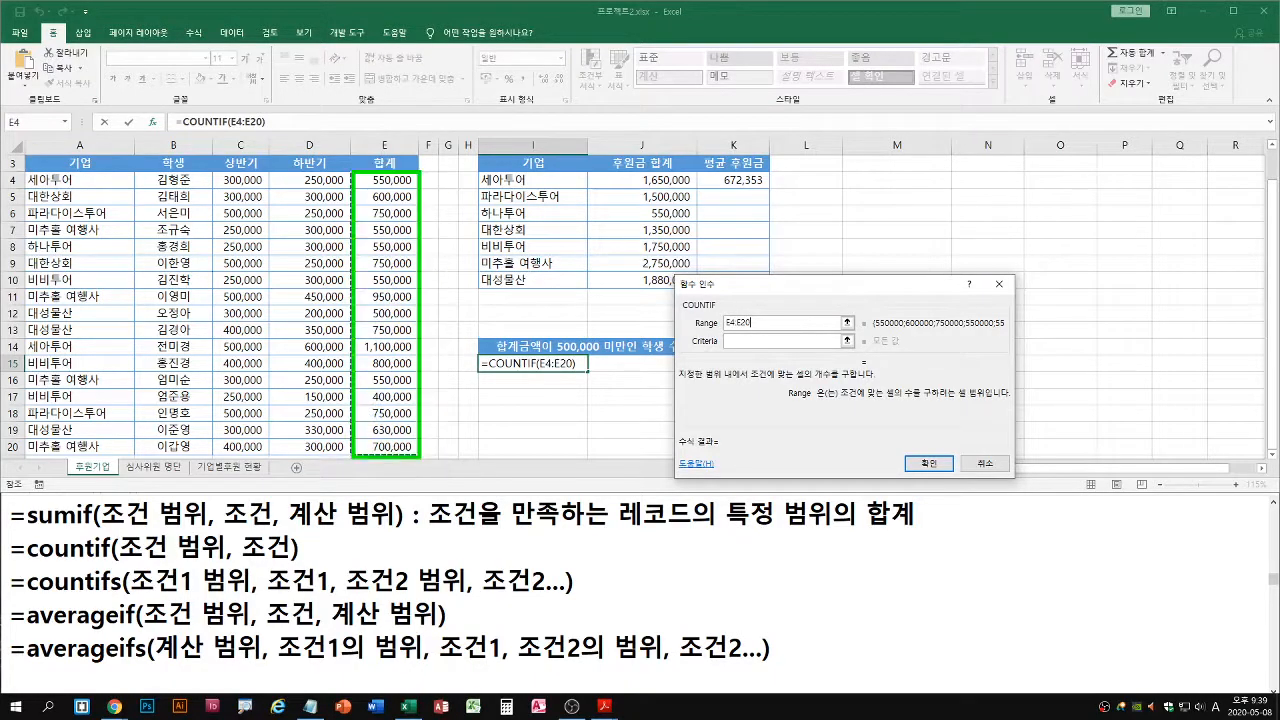
key("Escape")
Set the COUNTIF criteria to <500000 and confirm the formula in cell I15
left_click(743, 341)
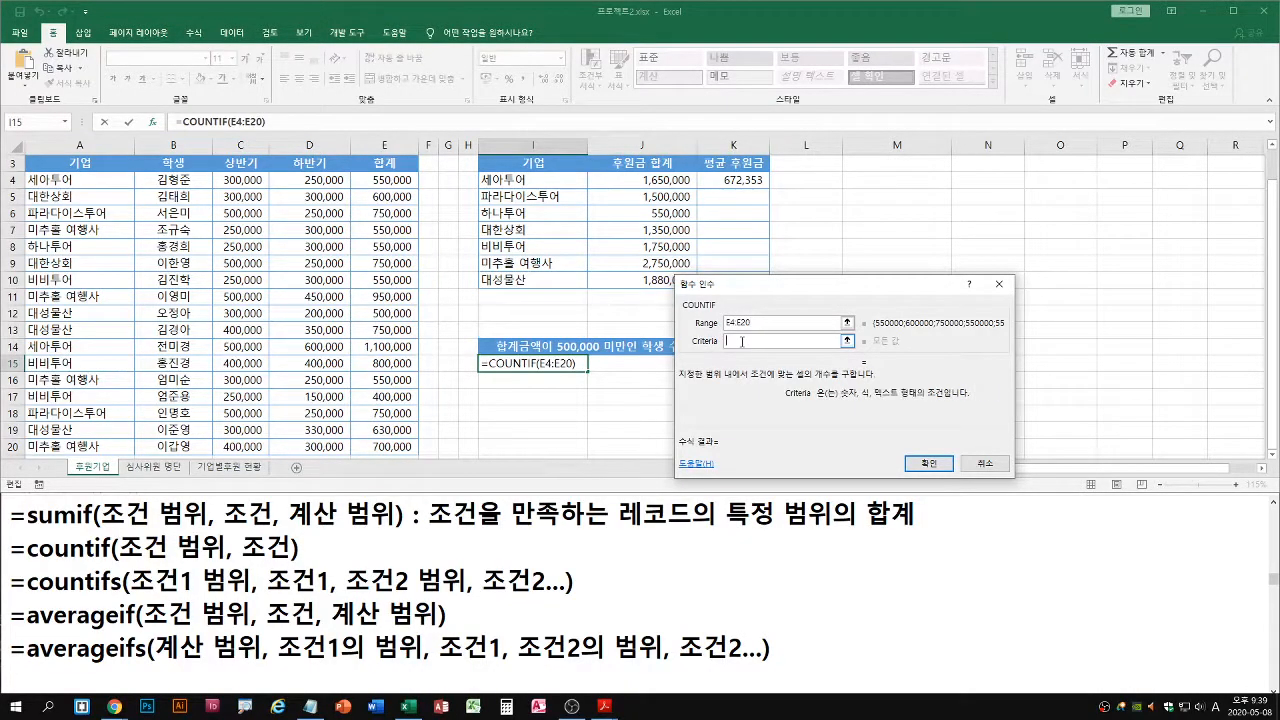
left_click_drag(274, 388, 420, 386)
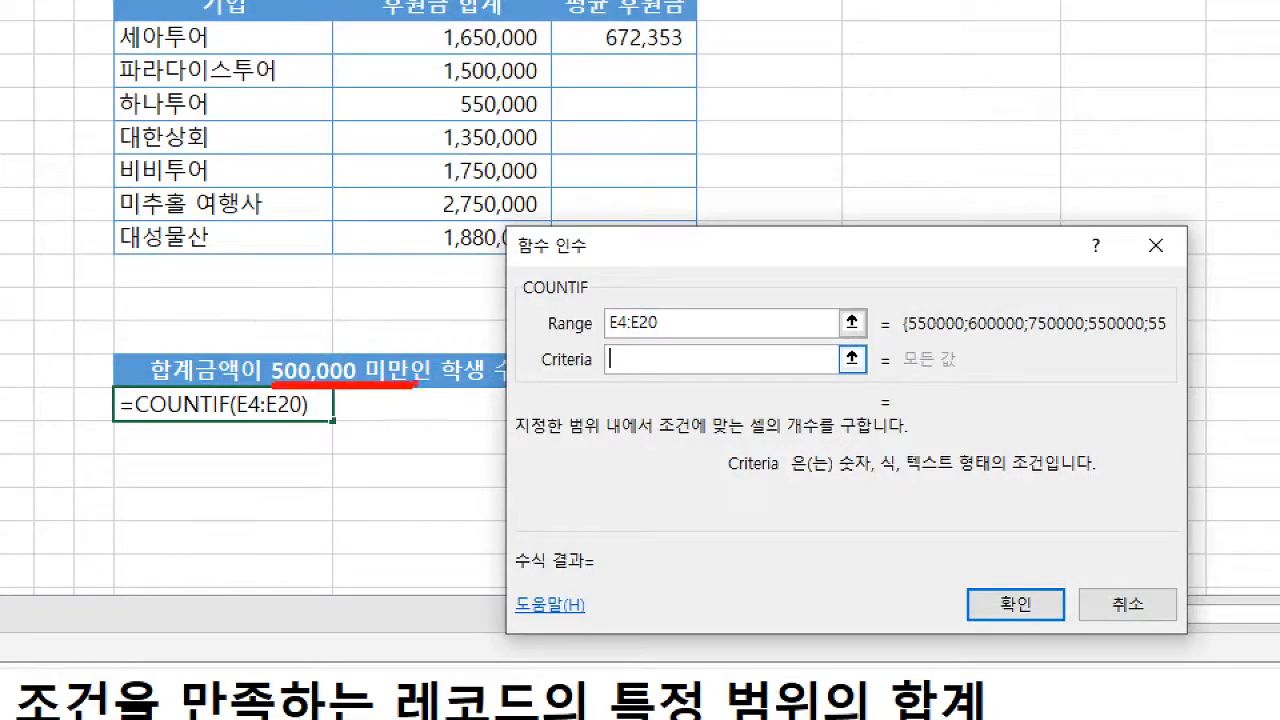
type("<5")
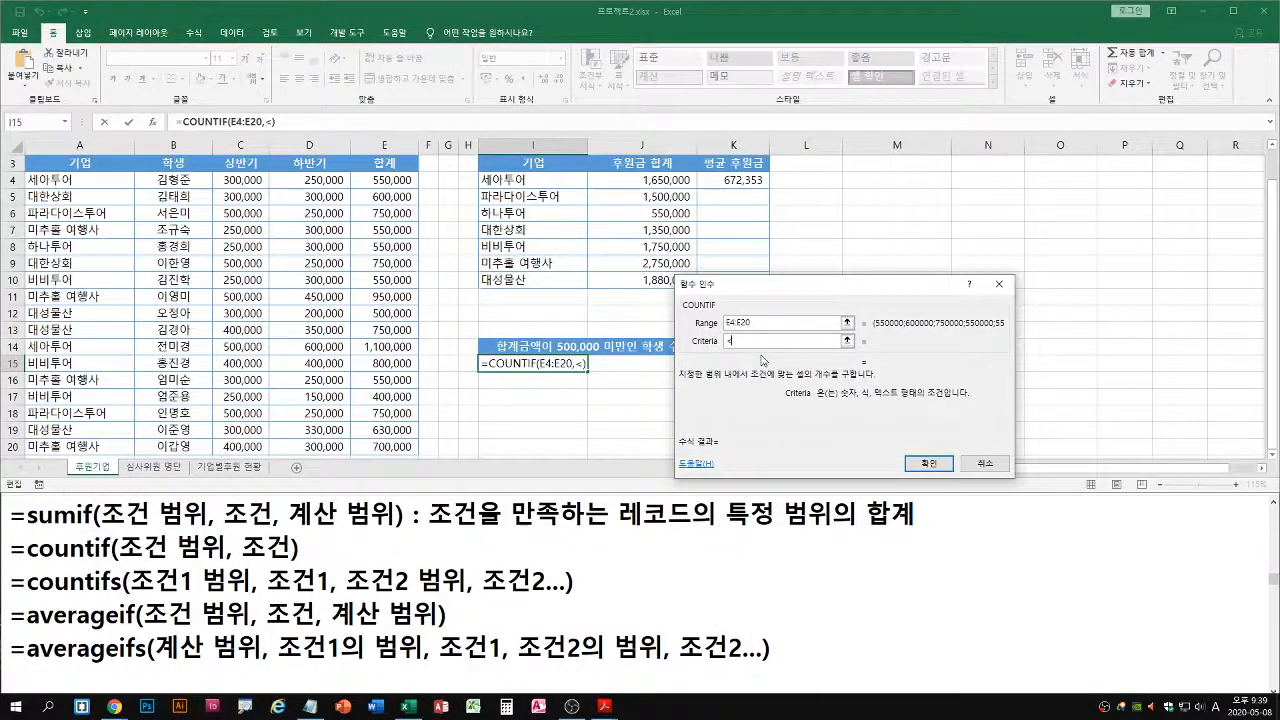
type("00000")
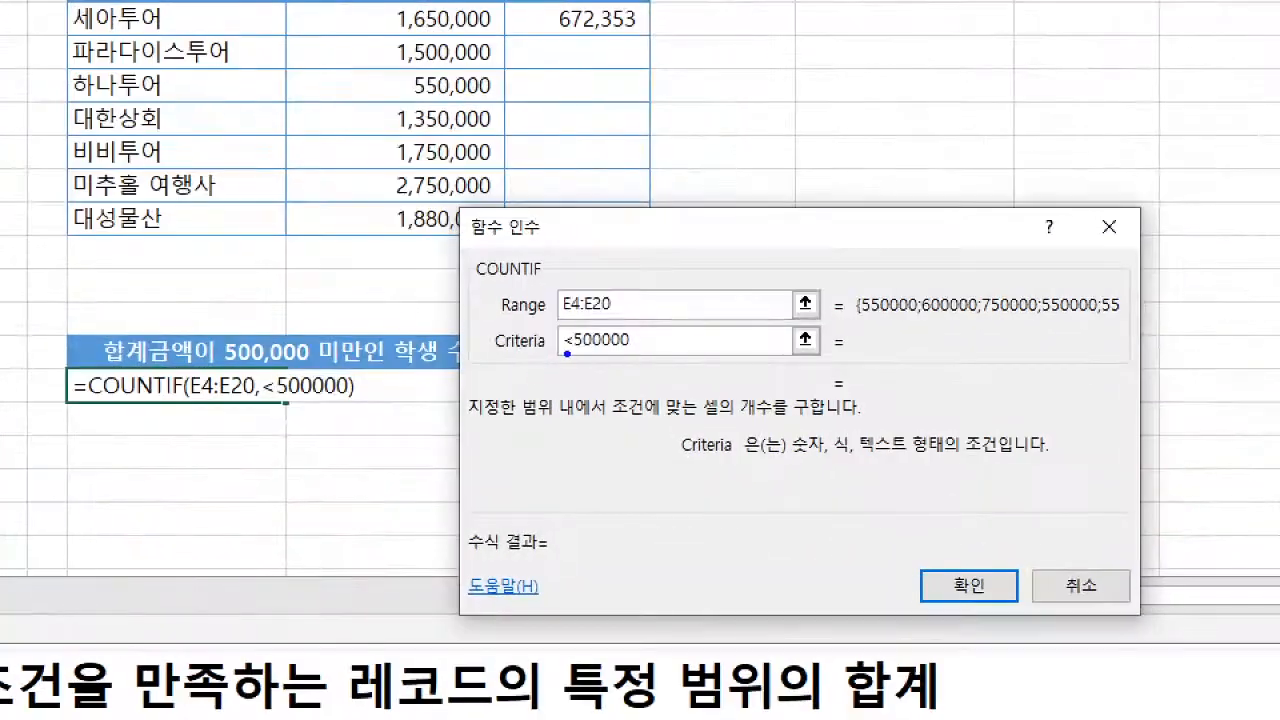
left_click_drag(721, 349, 771, 350)
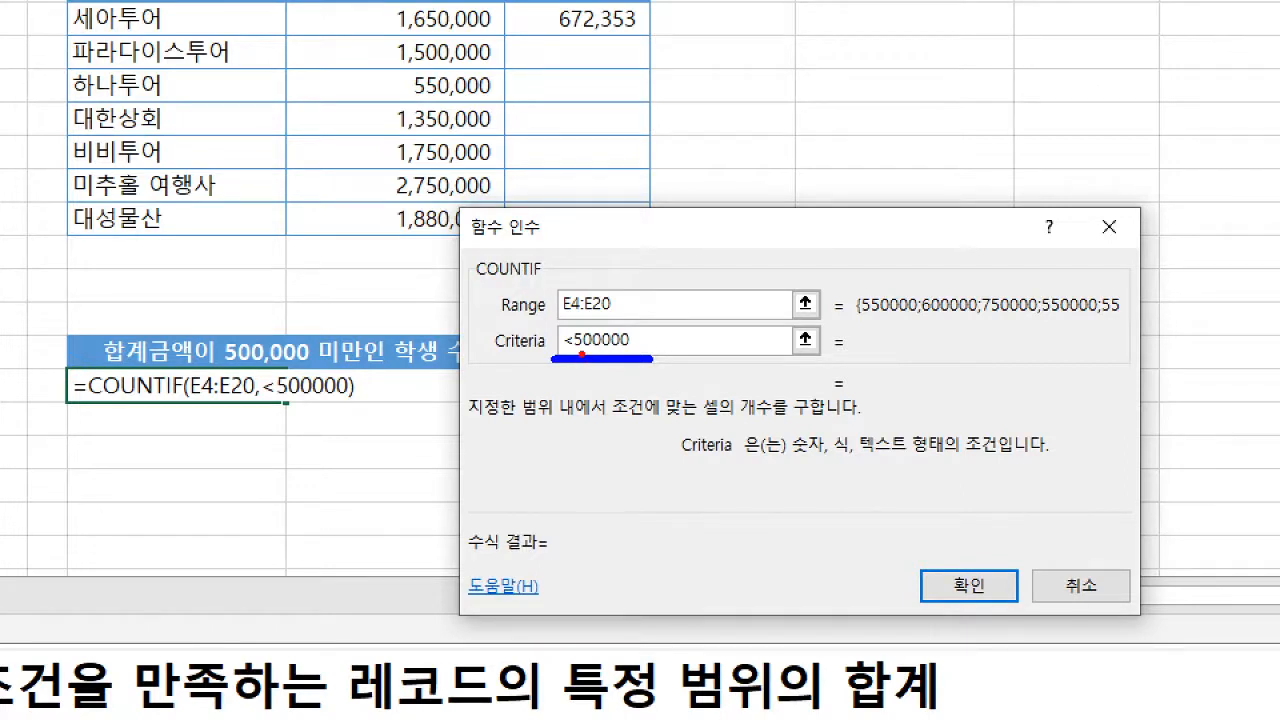
left_click_drag(566, 355, 614, 355)
left_click_drag(1106, 281, 1187, 282)
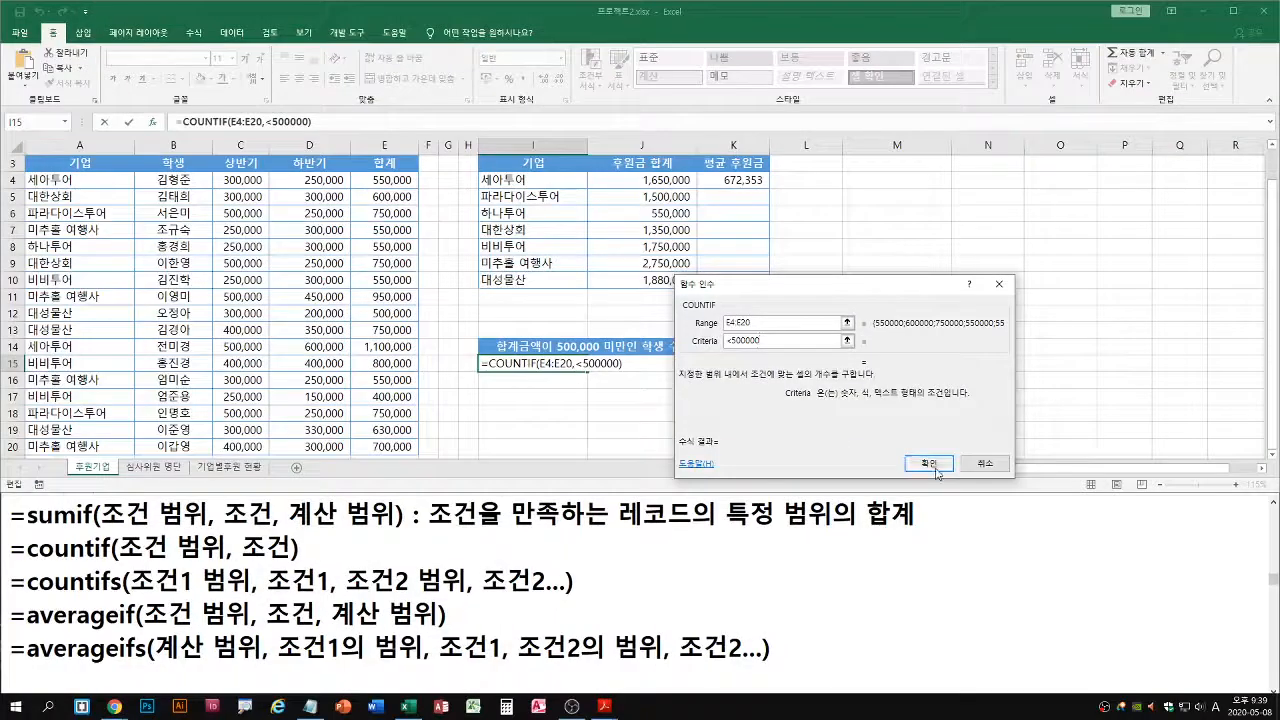
left_click(958, 590)
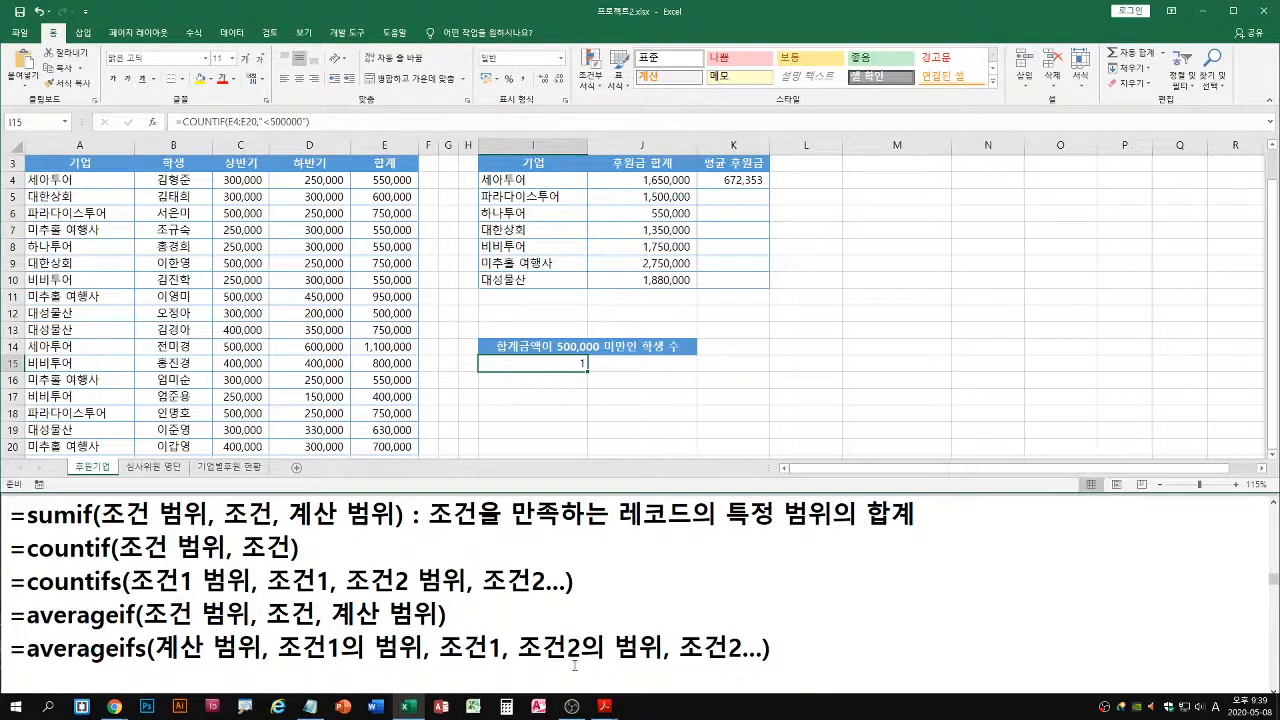
Return to the exam PDF and read 작업 4 of project 2 about protecting the 심사위원 명단 sheet
left_click(605, 706)
left_click(661, 673)
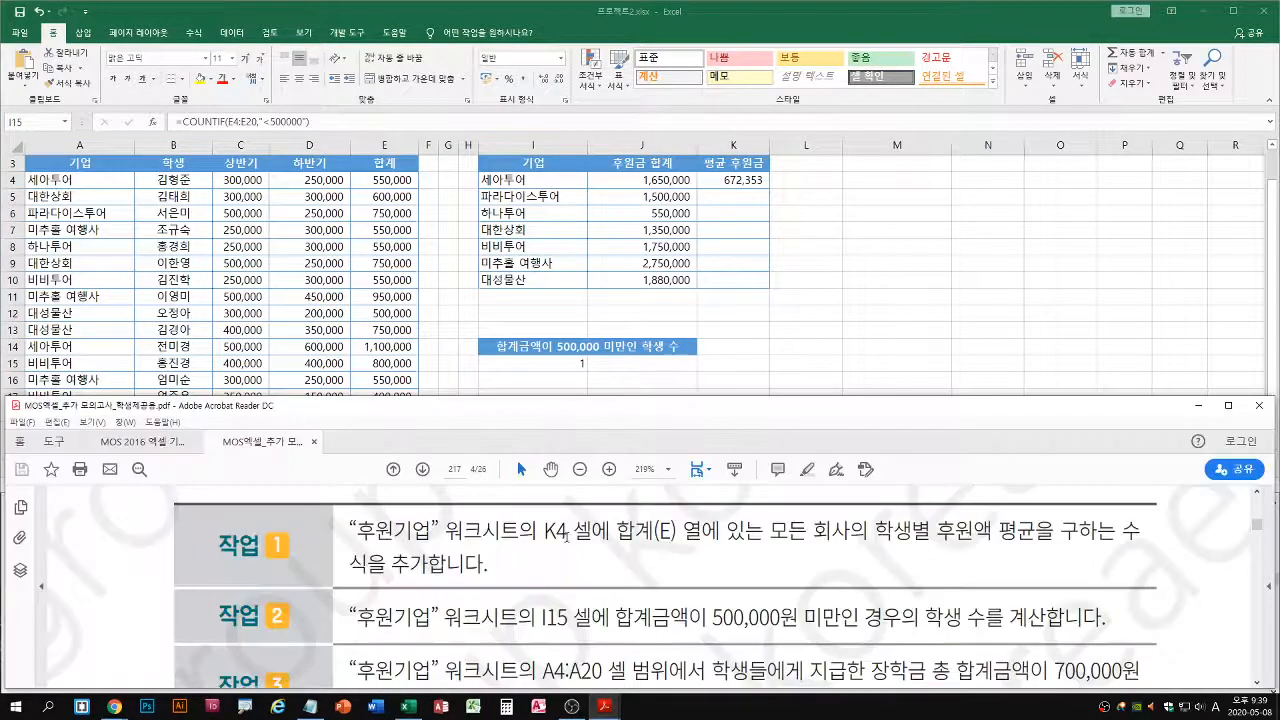
double_click(774, 405)
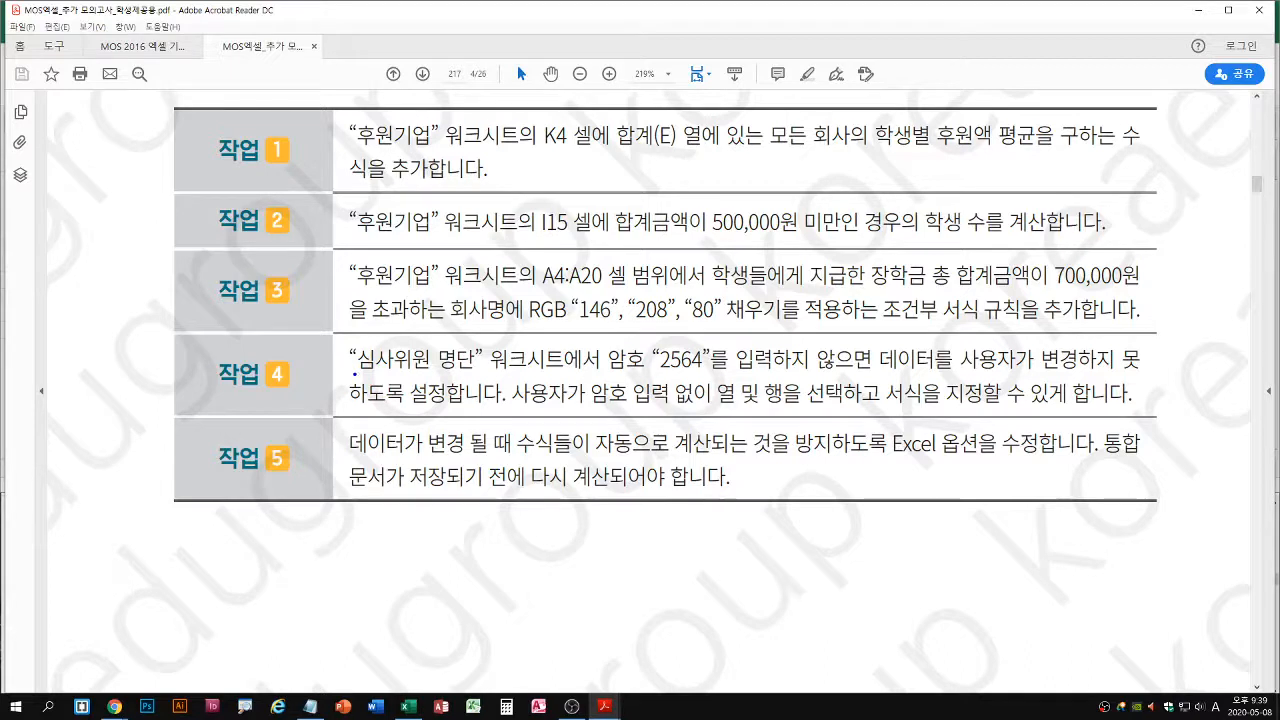
left_click_drag(358, 375, 1146, 373)
left_click_drag(346, 408, 444, 408)
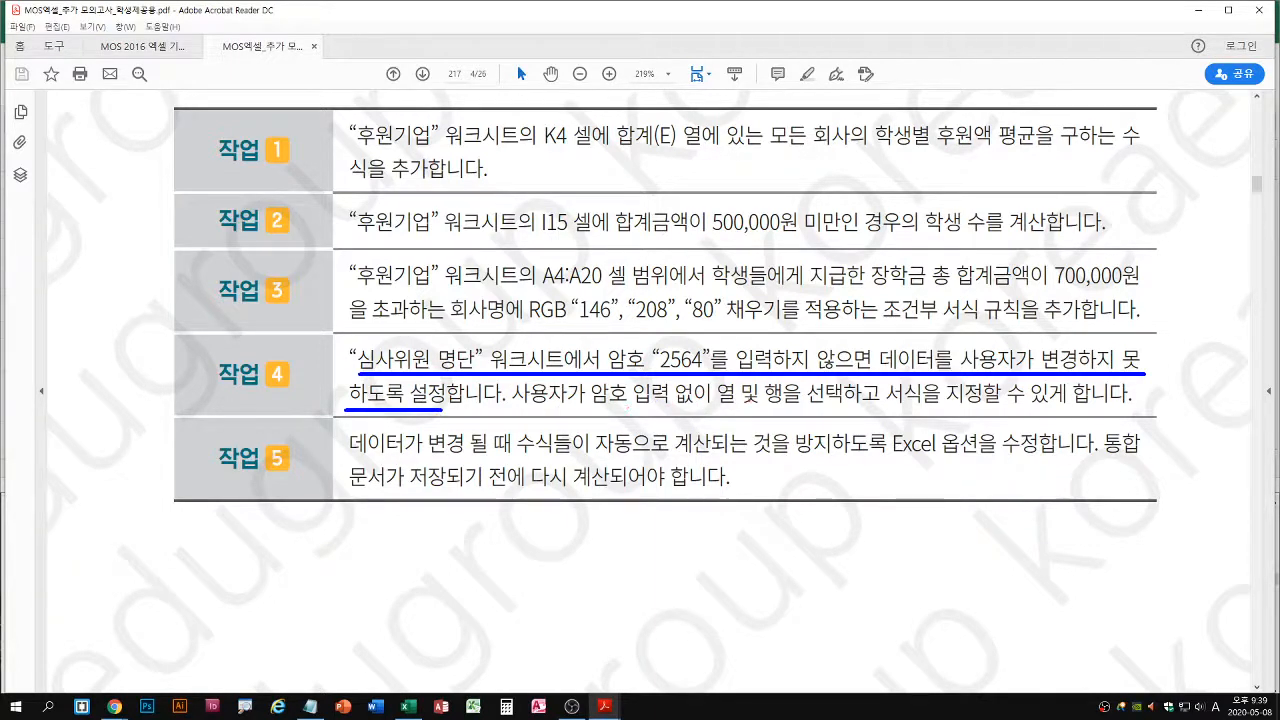
left_click_drag(719, 407, 737, 408)
left_click_drag(887, 407, 976, 408)
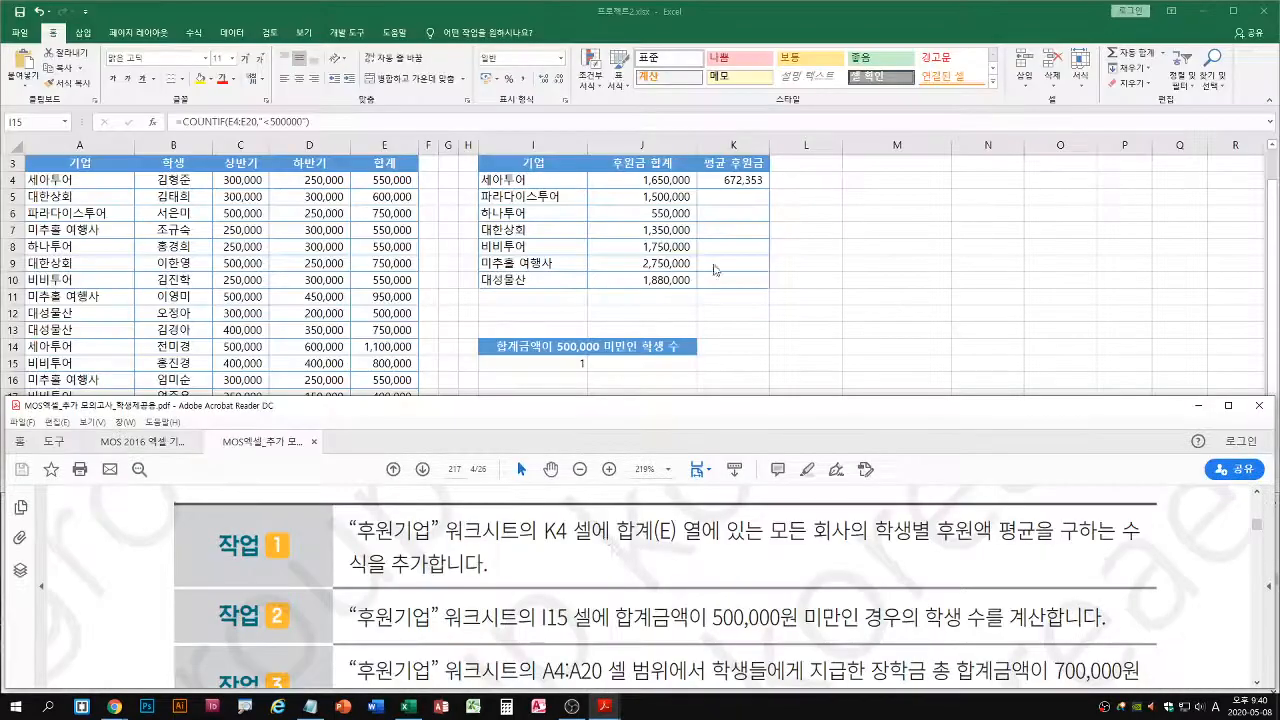
scroll(650, 586, "down", 3)
scroll(690, 577, "down", 3)
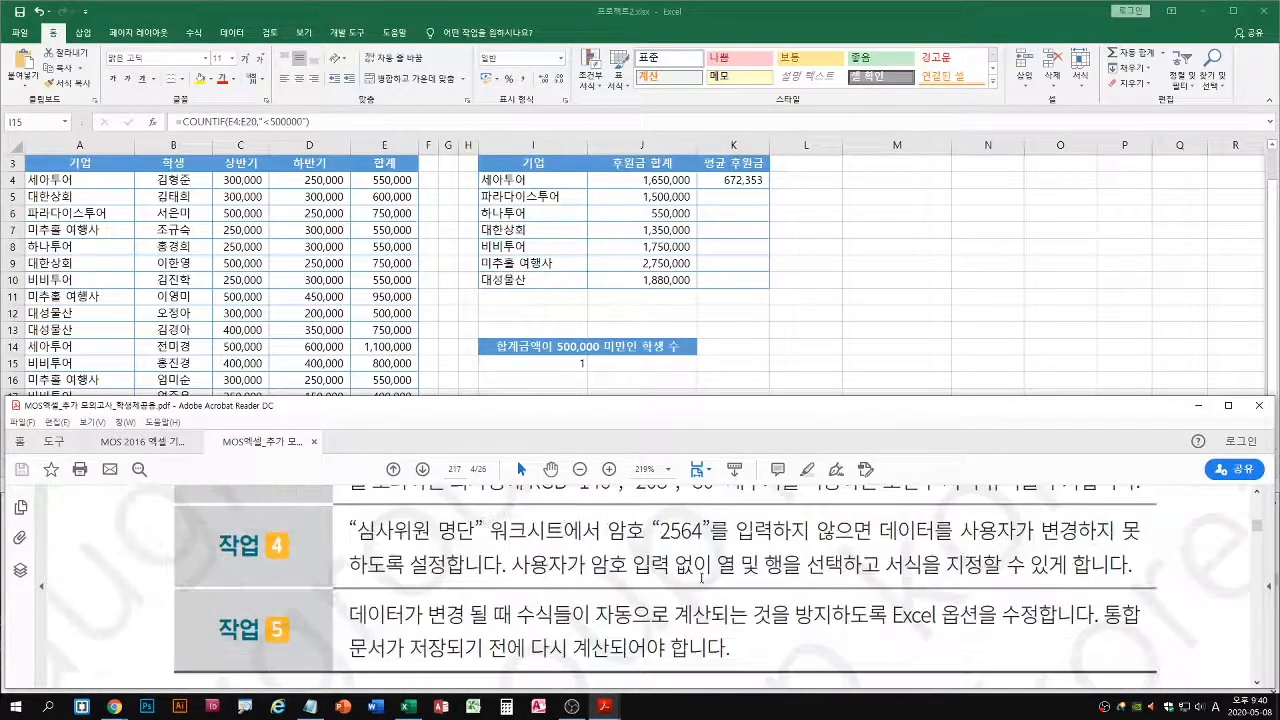
Open the sheet protection settings in 프로젝트2.xlsx and allow column formatting (열 서식) and row formatting (행 서식)
left_click(970, 289)
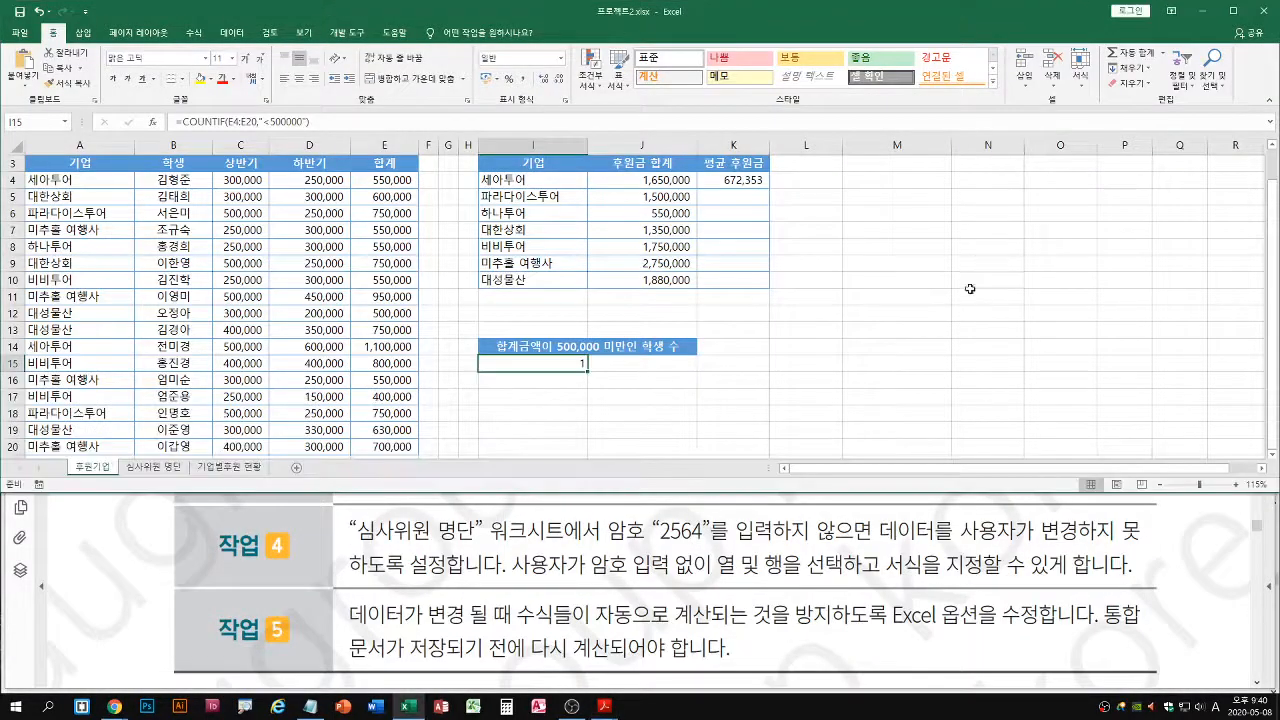
left_click(270, 34)
left_click(444, 88)
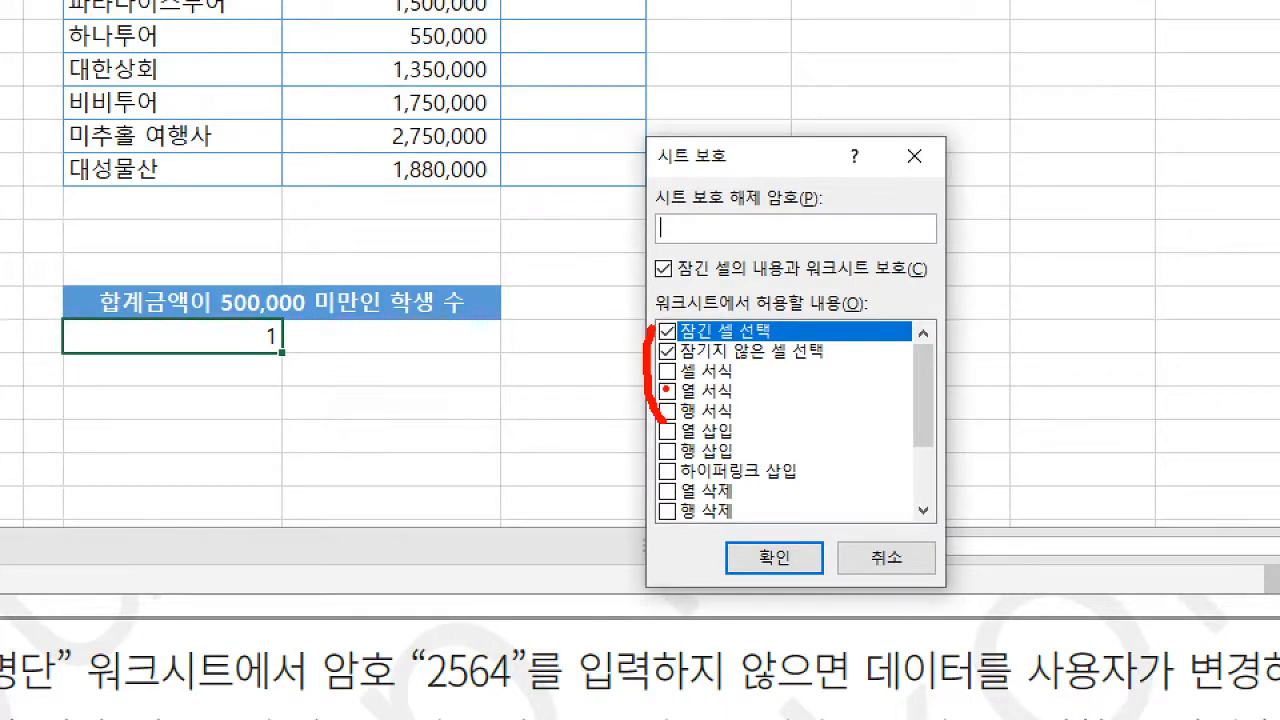
left_click_drag(684, 380, 733, 379)
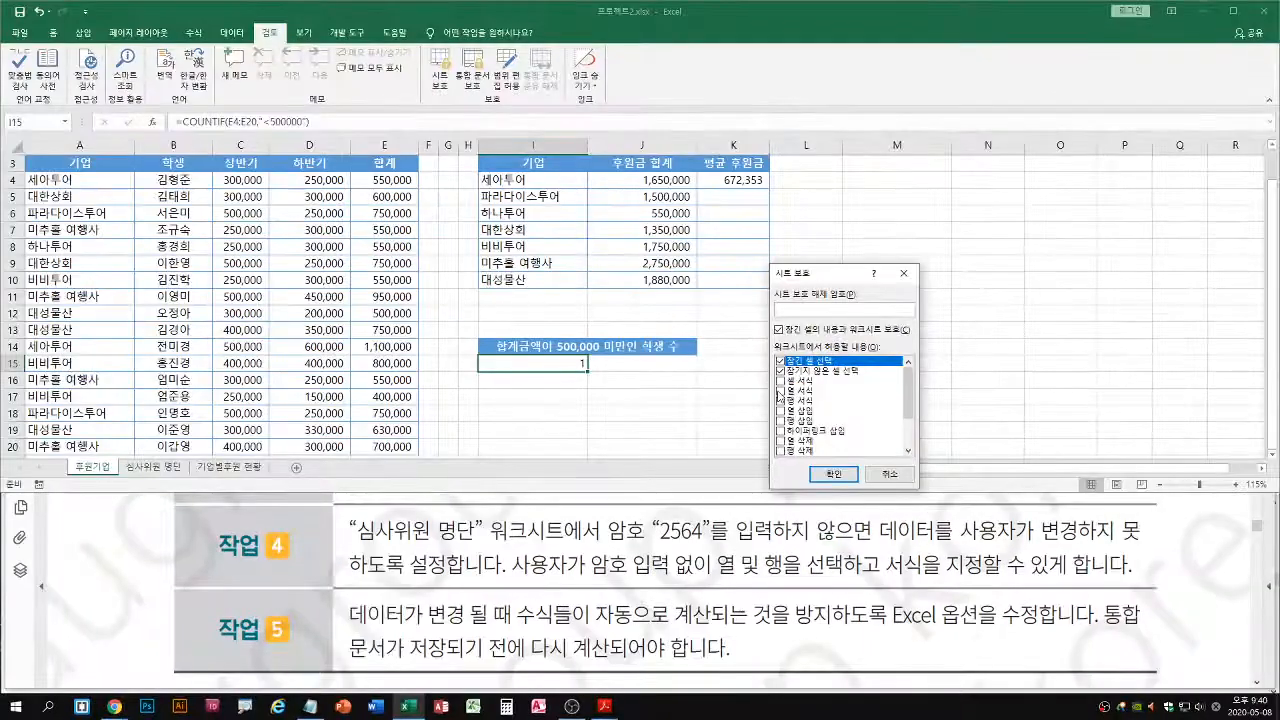
left_click(668, 391)
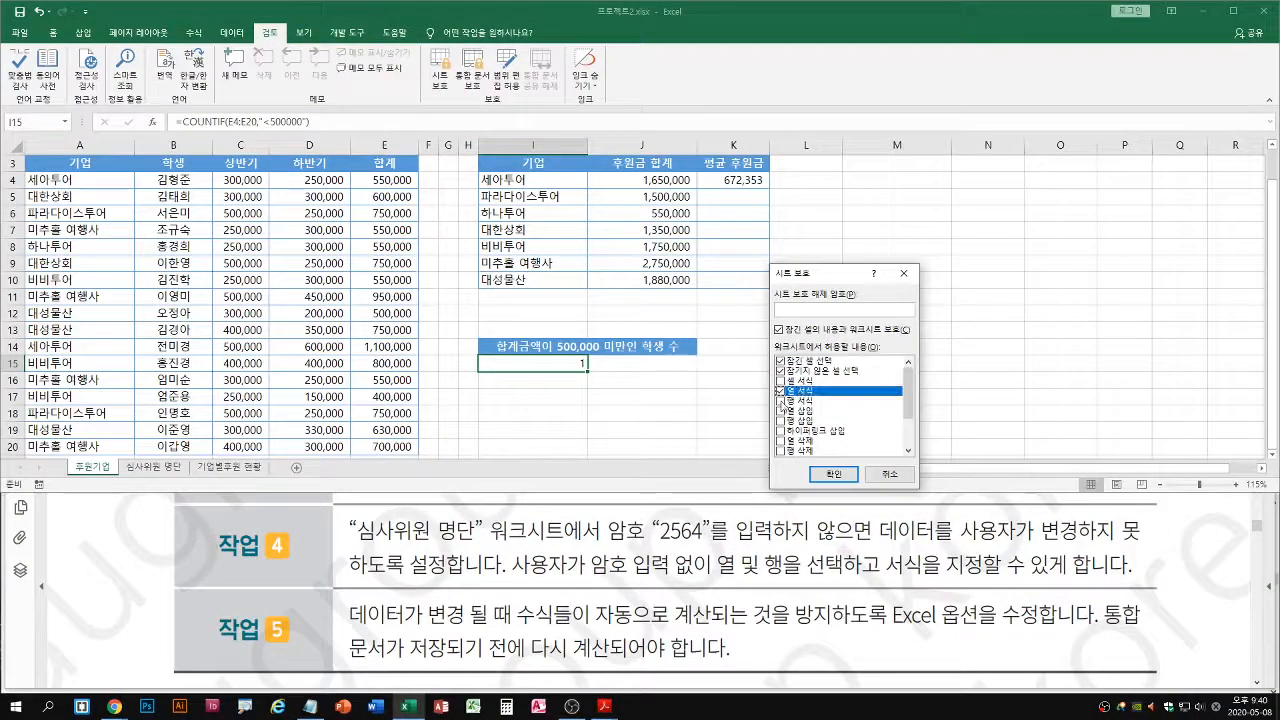
left_click(780, 400)
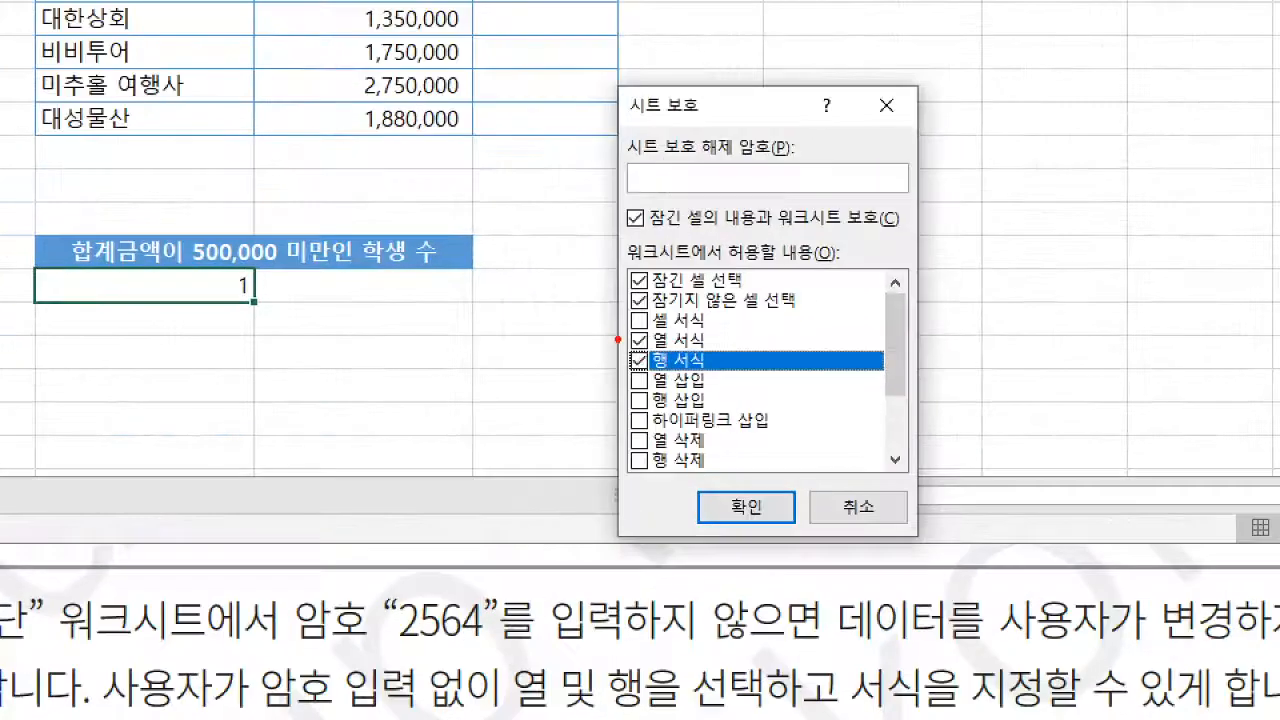
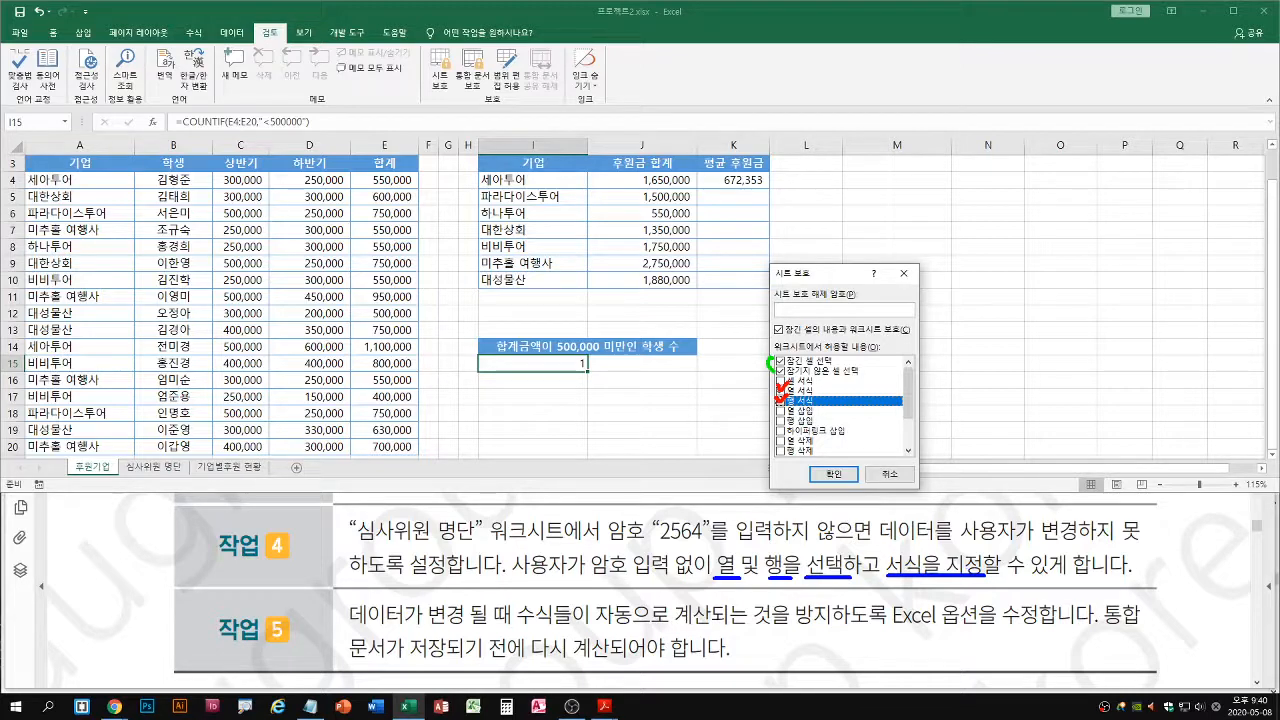
key("Escape")
key("ctrl+2")
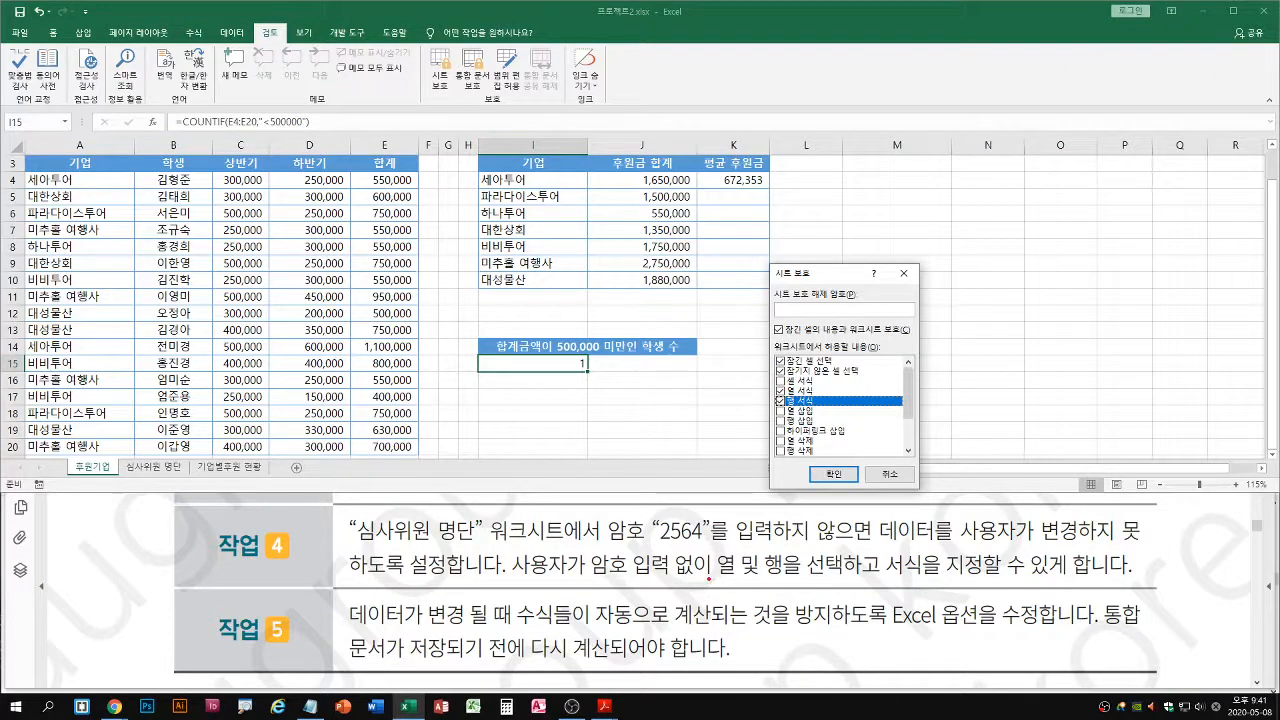
left_click_drag(765, 577, 780, 577)
key("e")
left_click_drag(811, 577, 932, 579)
key("Escape")
key("ctrl+1")
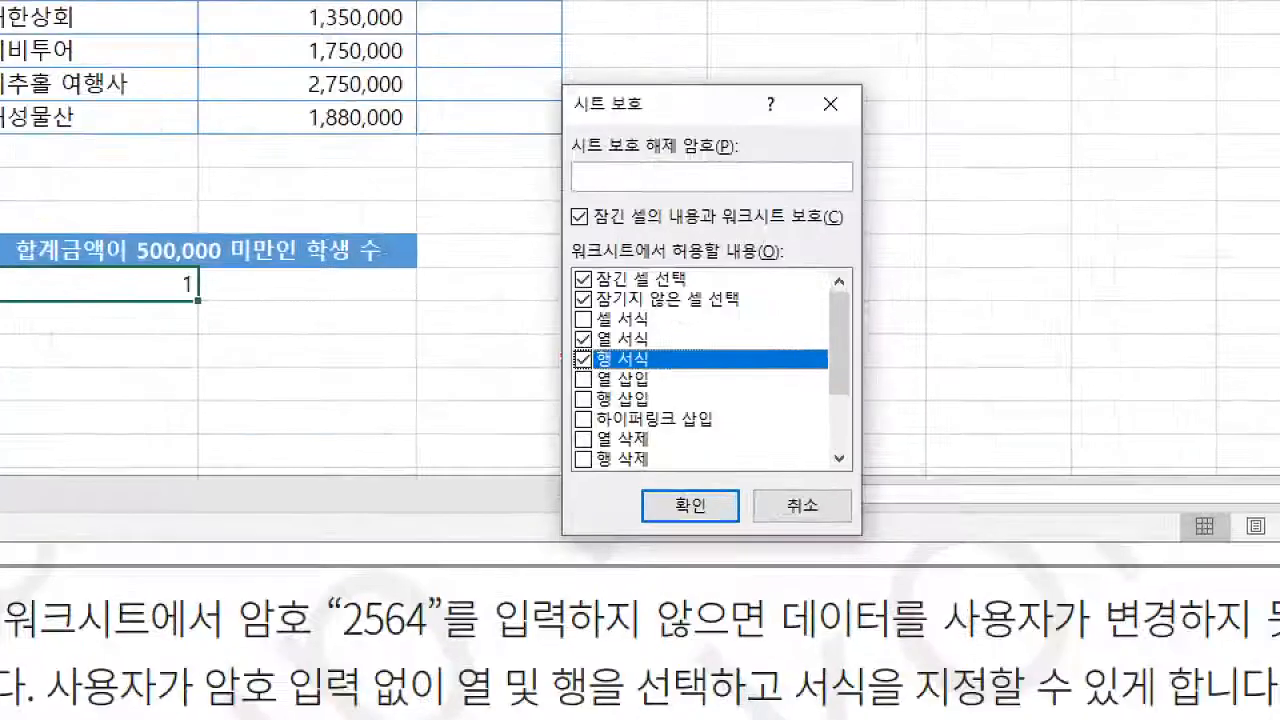
left_click(569, 342)
mouse_move(575, 339)
left_mouse_down()
mouse_move(548, 339)
mouse_move(546, 361)
left_mouse_up()
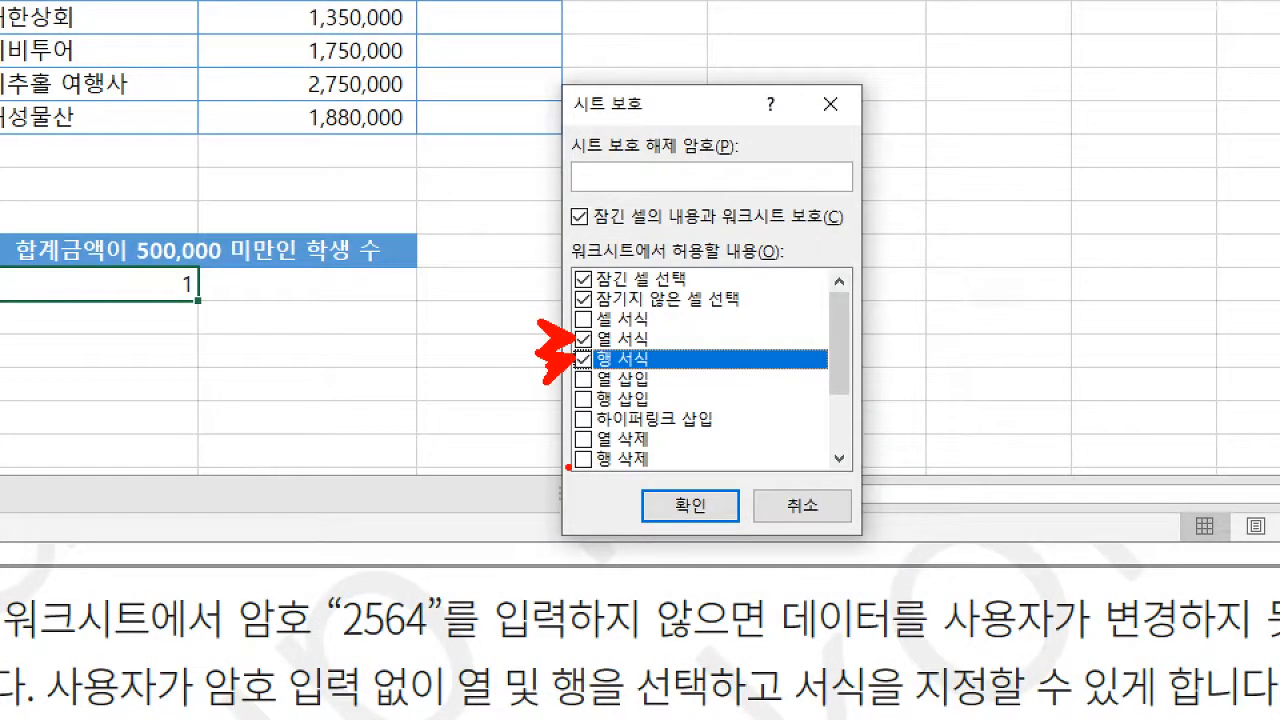
key("Escape")
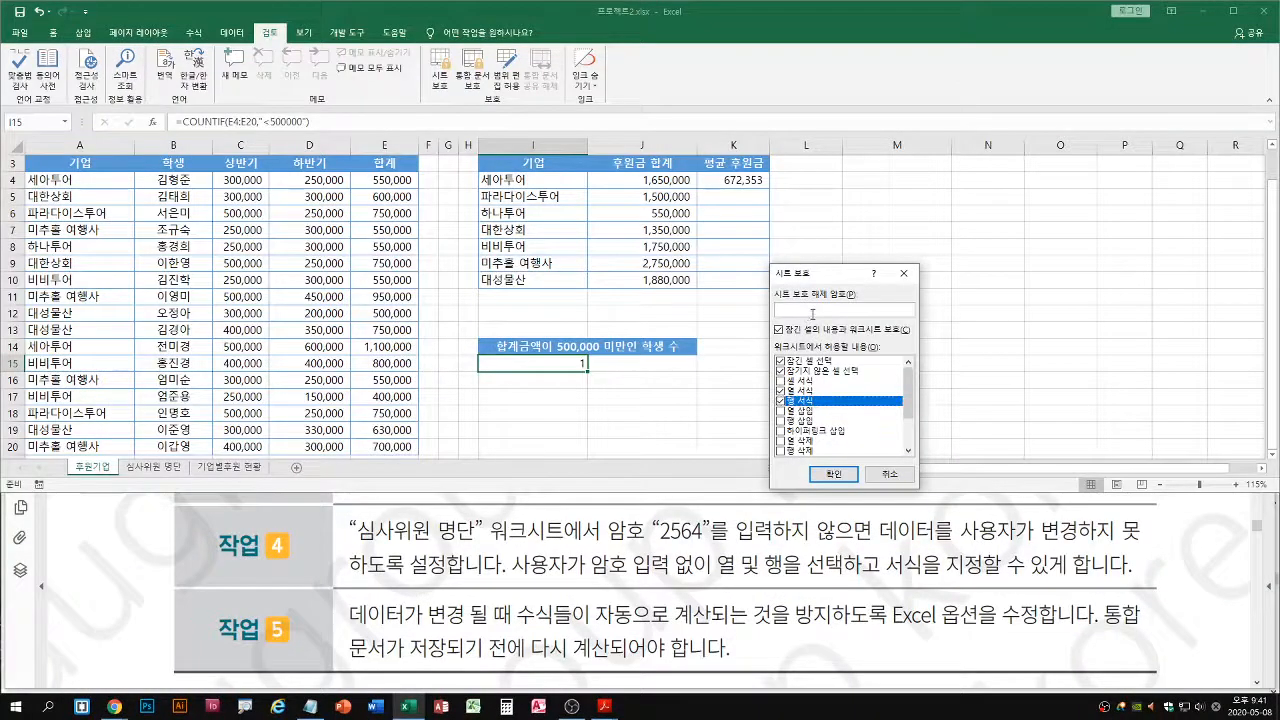
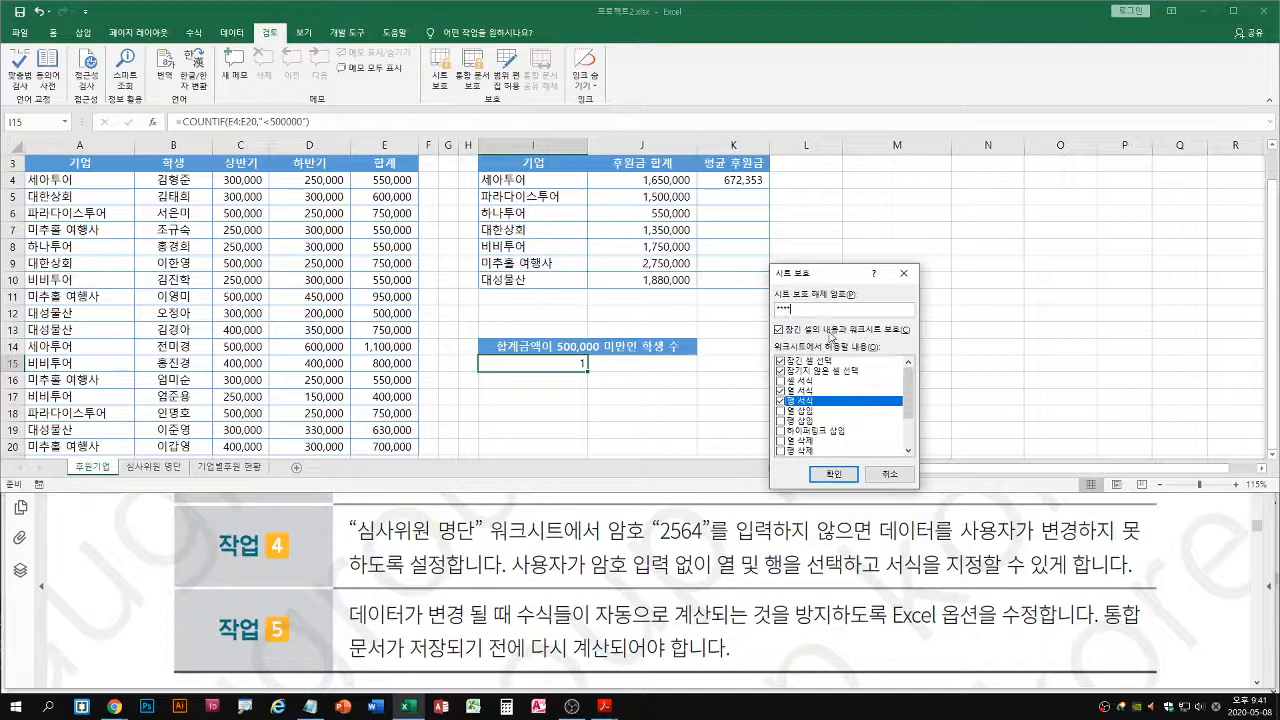
Enter and confirm the password for unprotecting the sheet, and apply the sheet protection with column and row formatting allowed
left_click(838, 475)
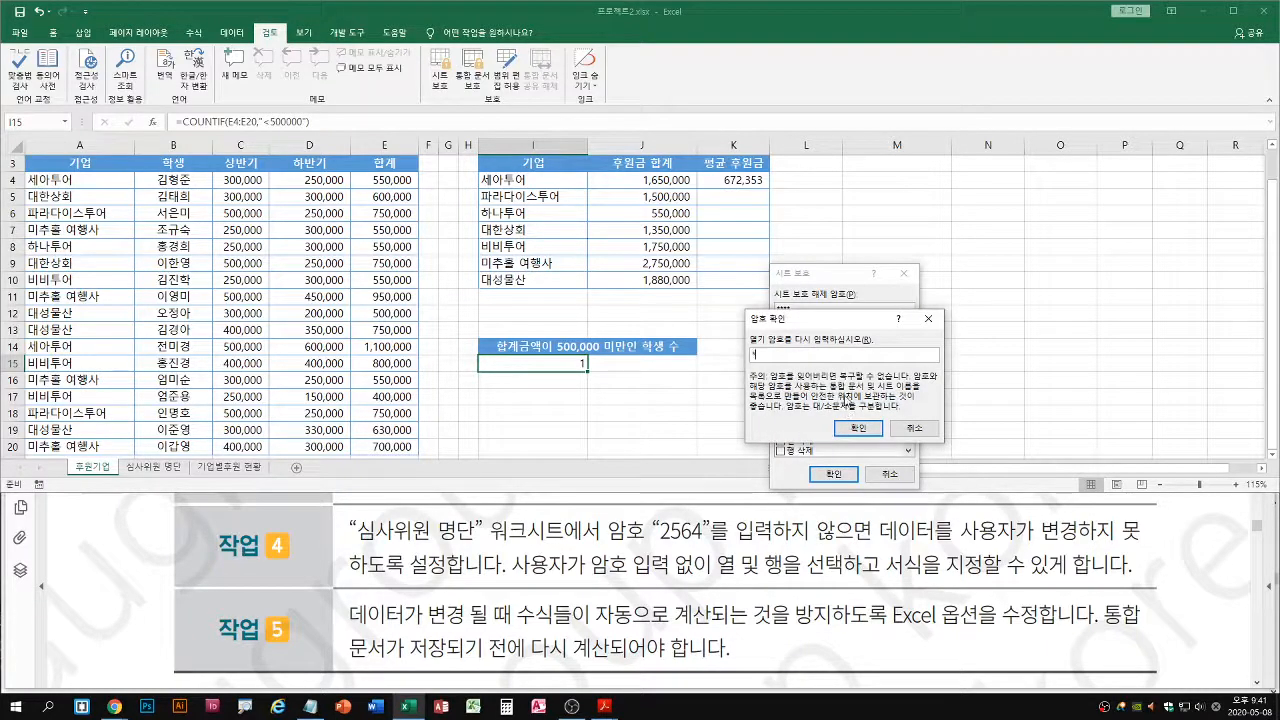
left_click(858, 428)
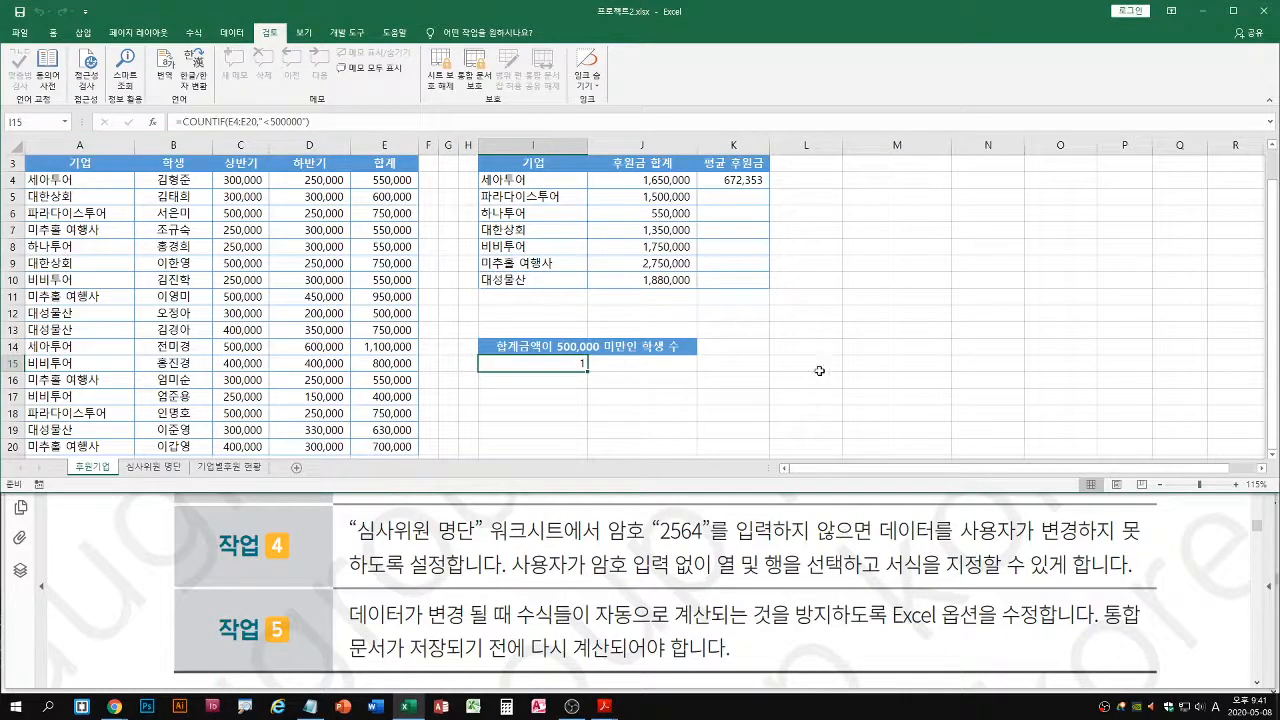
Examine which commands remain available for cell K12 and for column K on the protected sheet
right_click(762, 318)
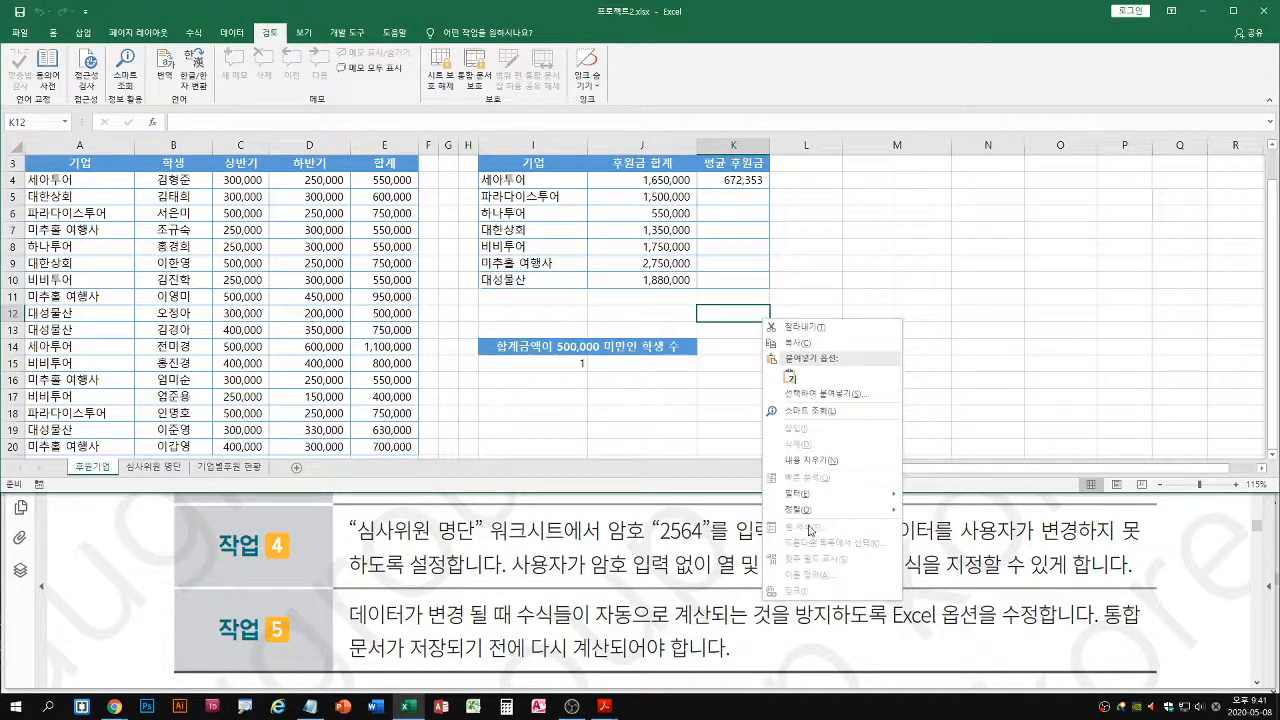
right_click(730, 146)
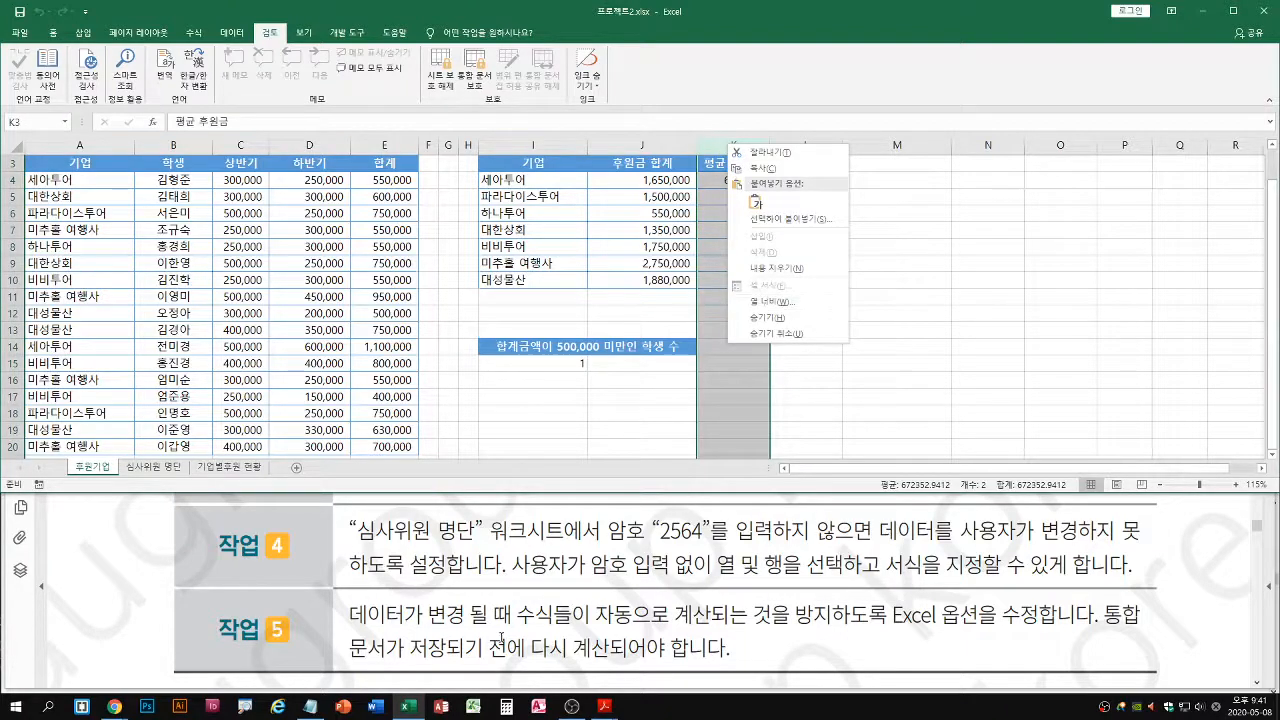
Switch to the exercise PDF in Adobe Acrobat Reader and review the overview and tasks of project 03
left_click(500, 640)
scroll(586, 606, "down", 5)
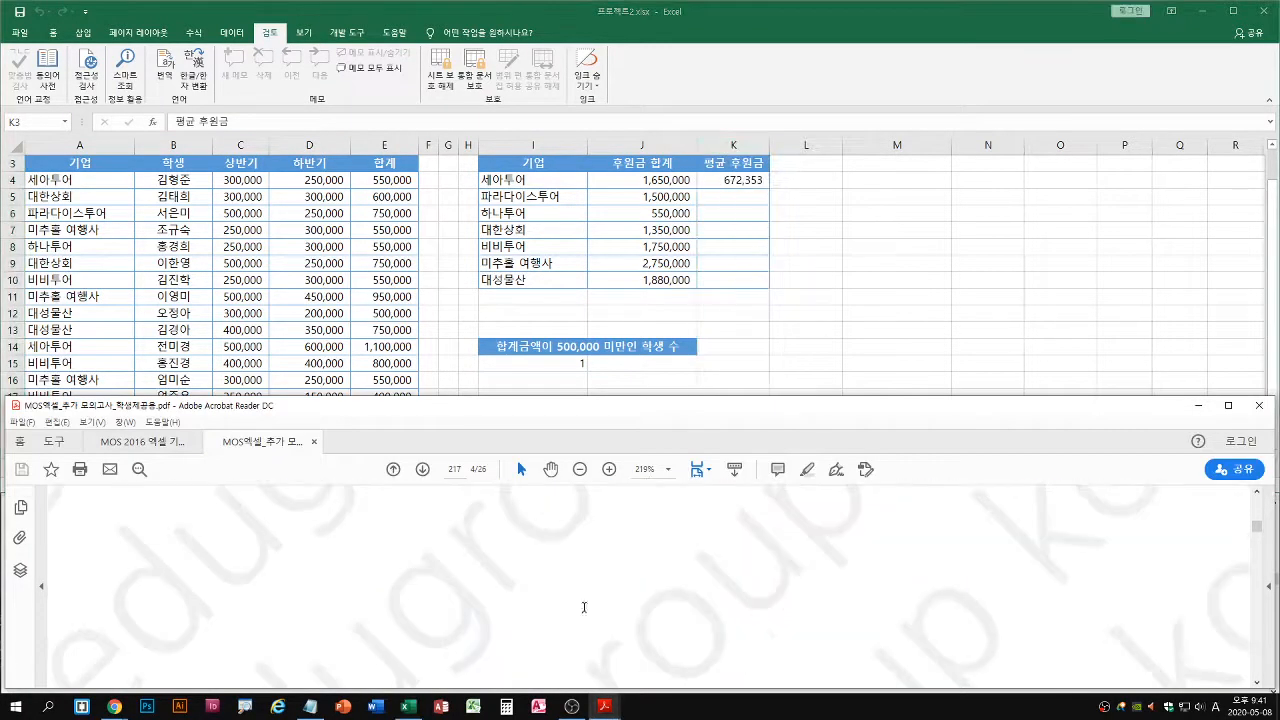
double_click(663, 406)
scroll(657, 490, "down", 10)
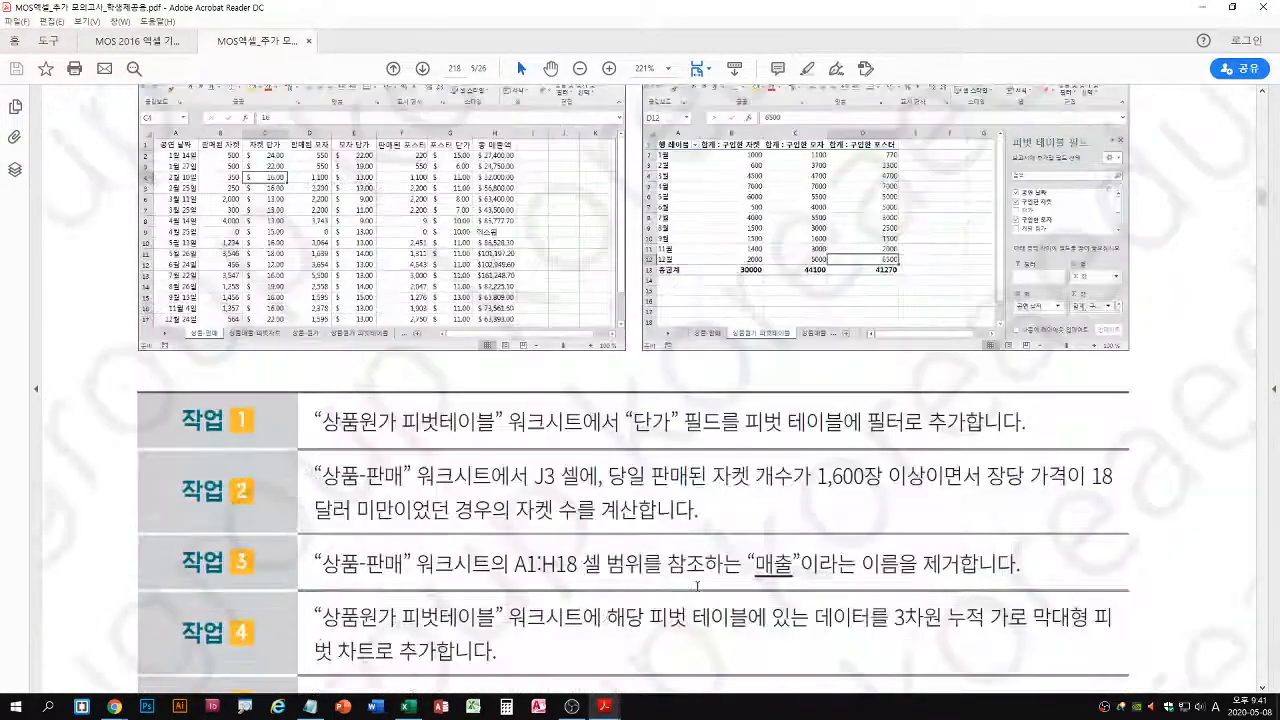
scroll(697, 586, "down", 1)
scroll(697, 582, "up", 5)
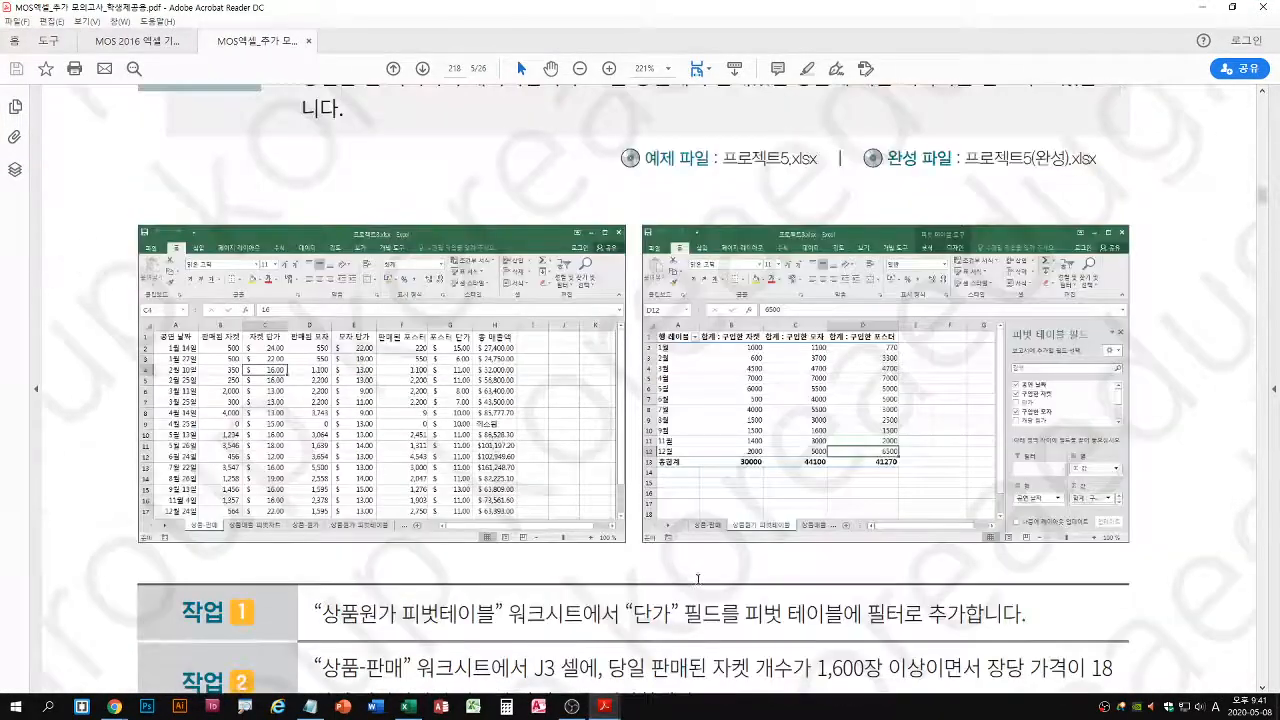
scroll(697, 578, "up", 3)
scroll(701, 562, "down", 1)
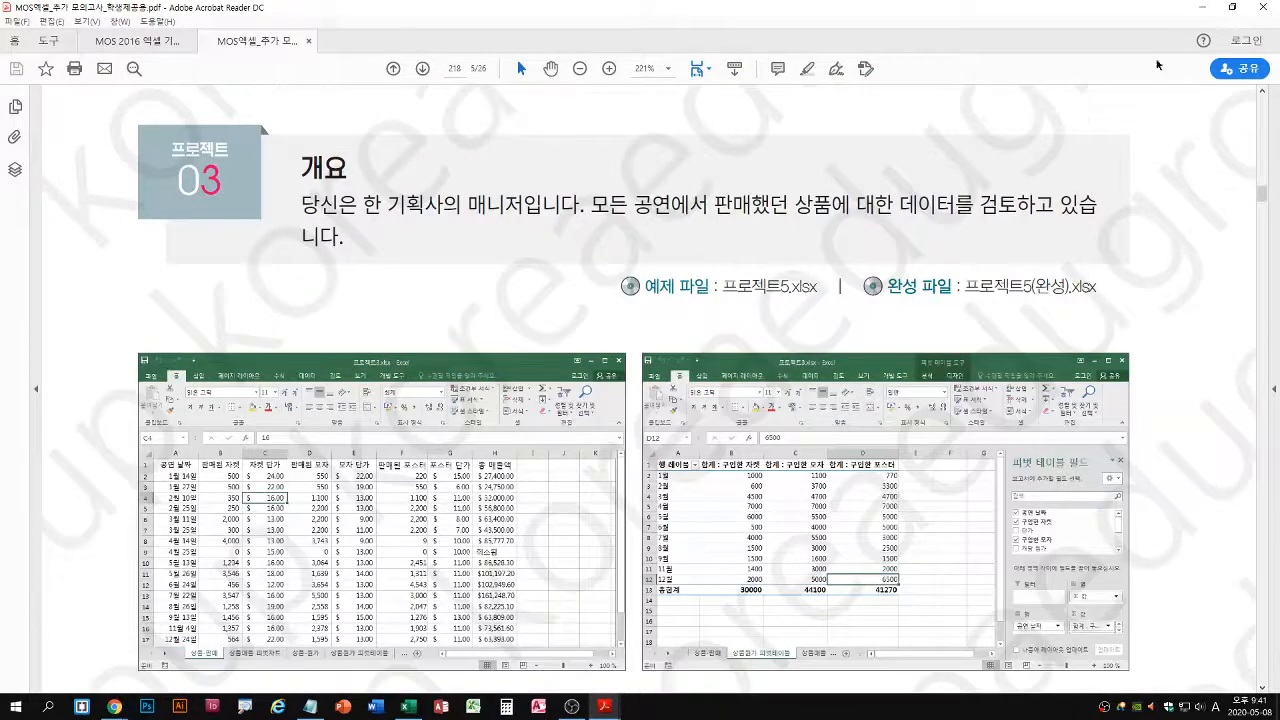
double_click(987, 8)
scroll(544, 554, "down", 3)
scroll(544, 554, "up", 1)
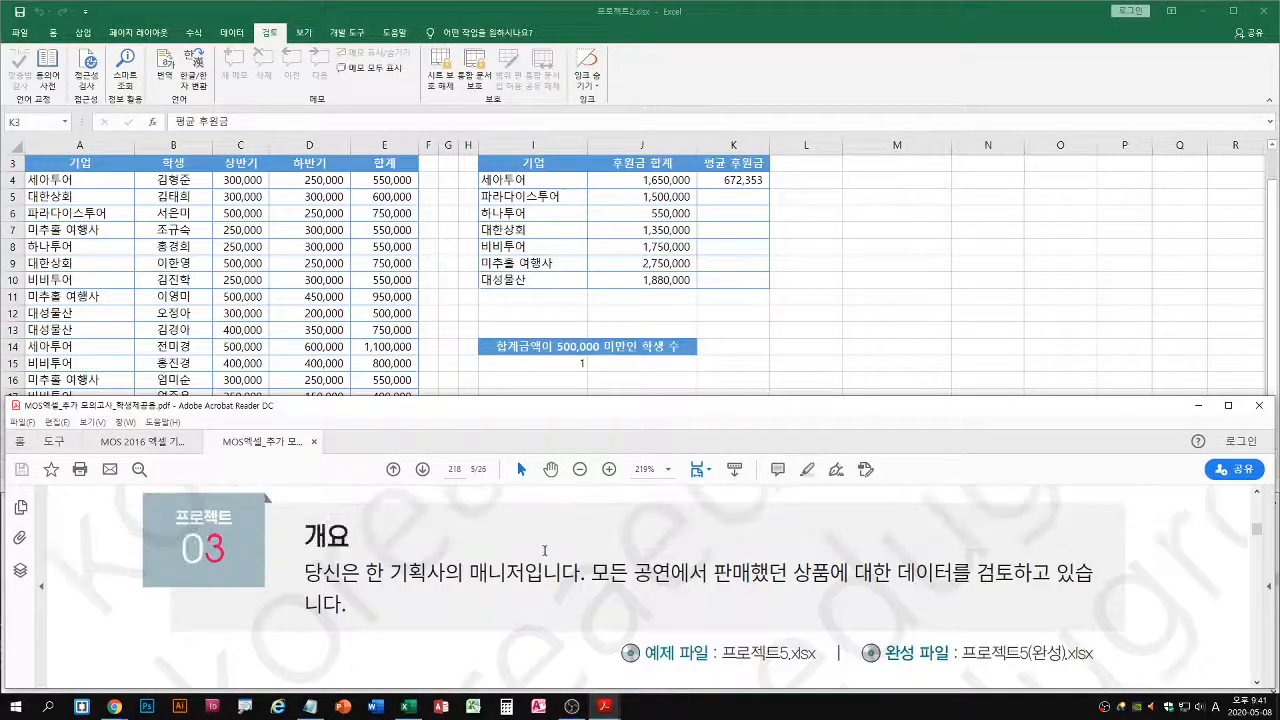
scroll(548, 556, "down", 2)
scroll(555, 566, "up", 2)
Switch back to Excel and close the 프로젝트2.xlsx workbook
left_click(915, 246)
left_click(20, 33)
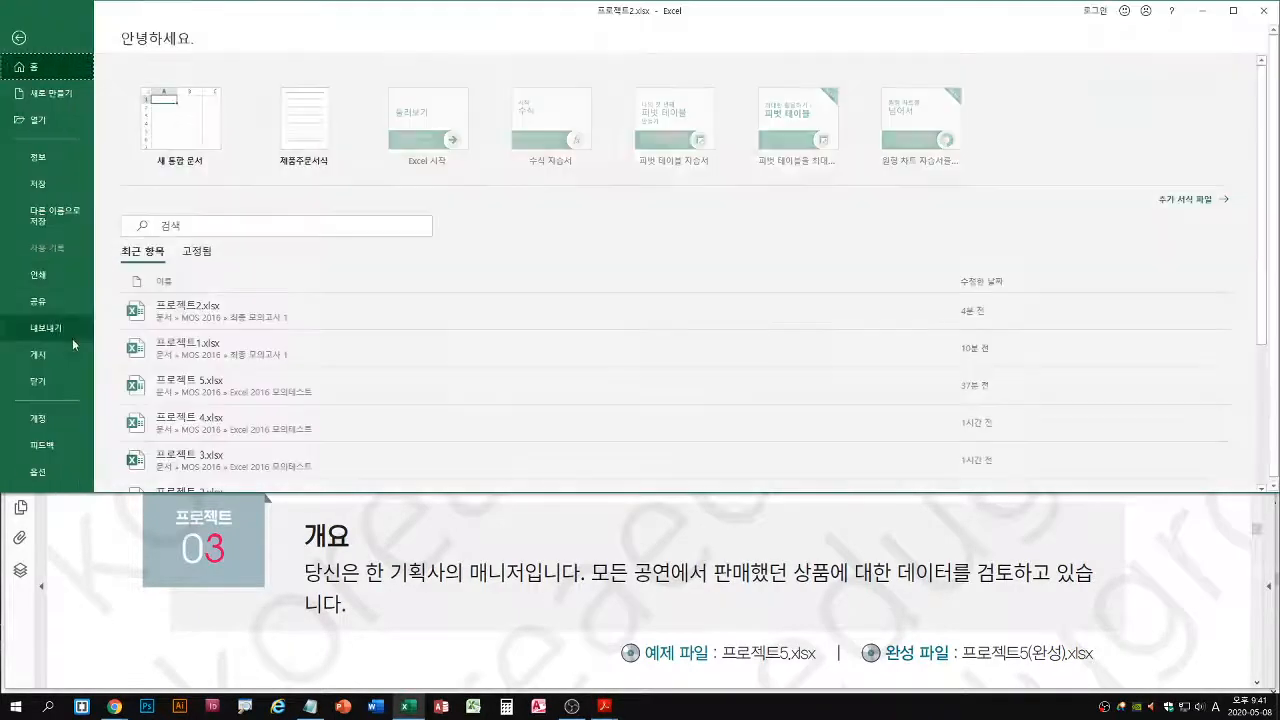
left_click(50, 381)
left_click(632, 371)
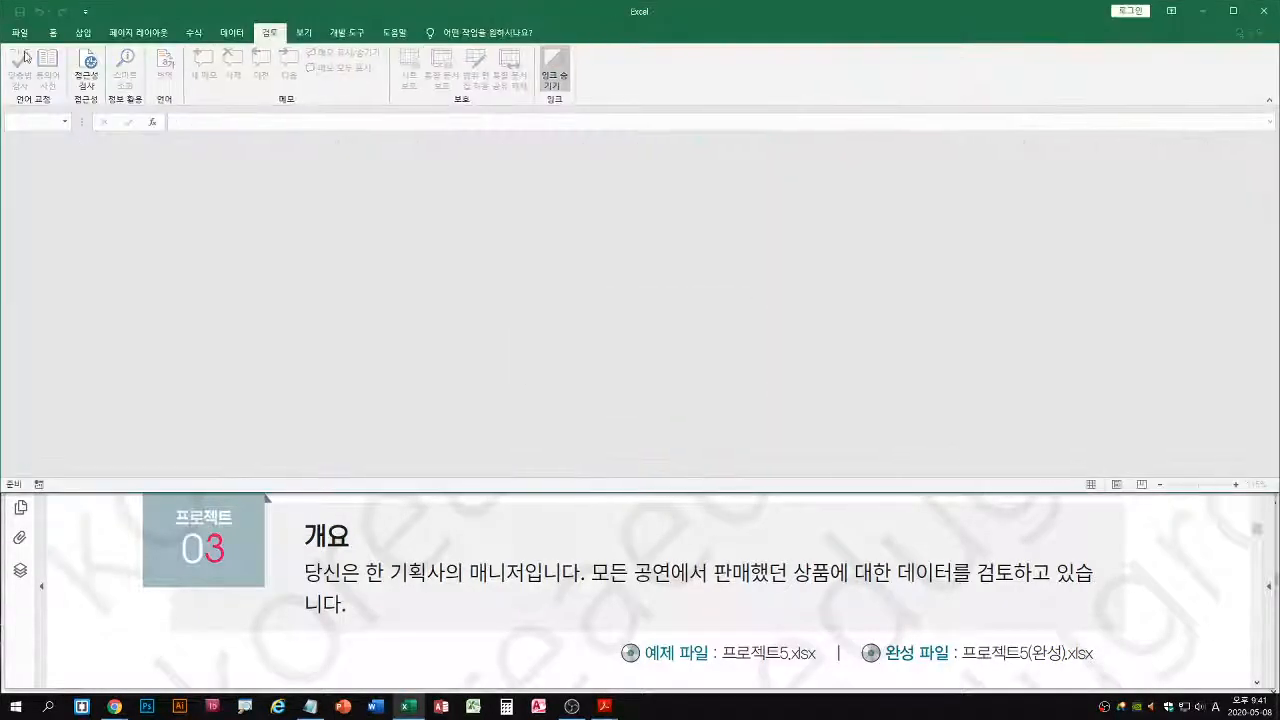
Open 프로젝트3.xlsx from the 최종 모의고사 1 folder and enable editing of the workbook marked as final
left_click(20, 33)
left_click(37, 120)
left_click(168, 224)
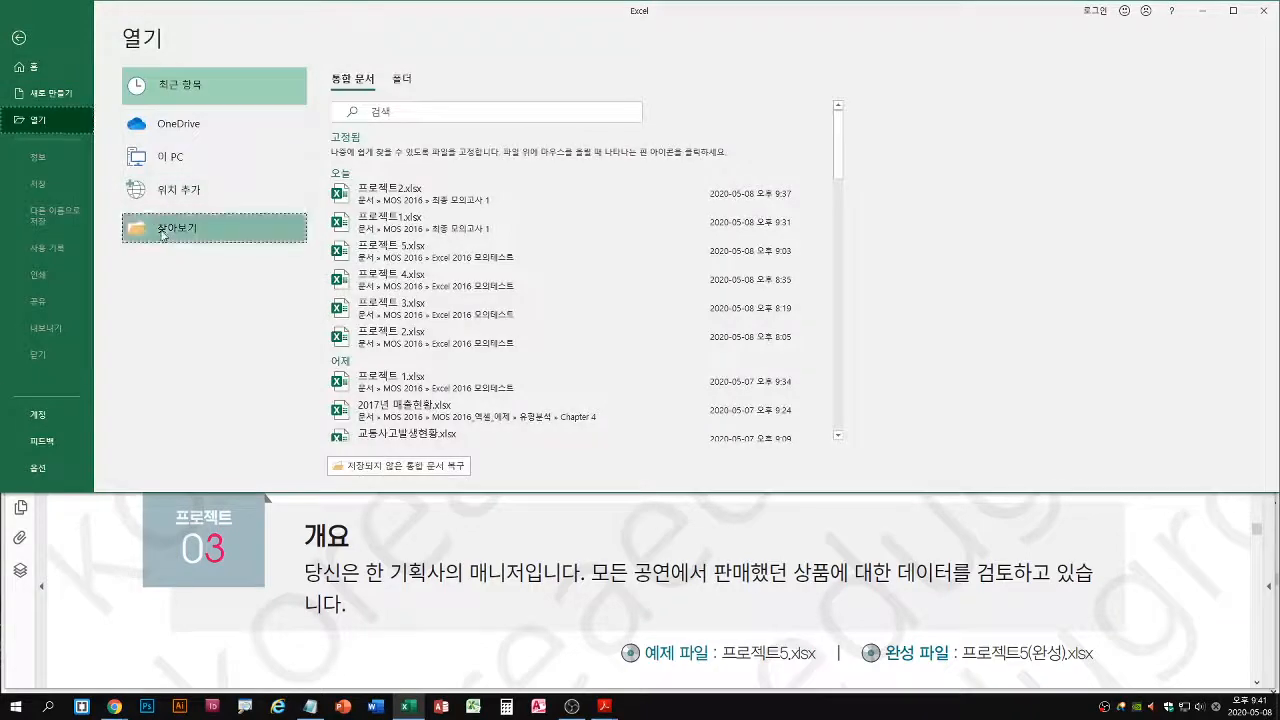
left_click(178, 165)
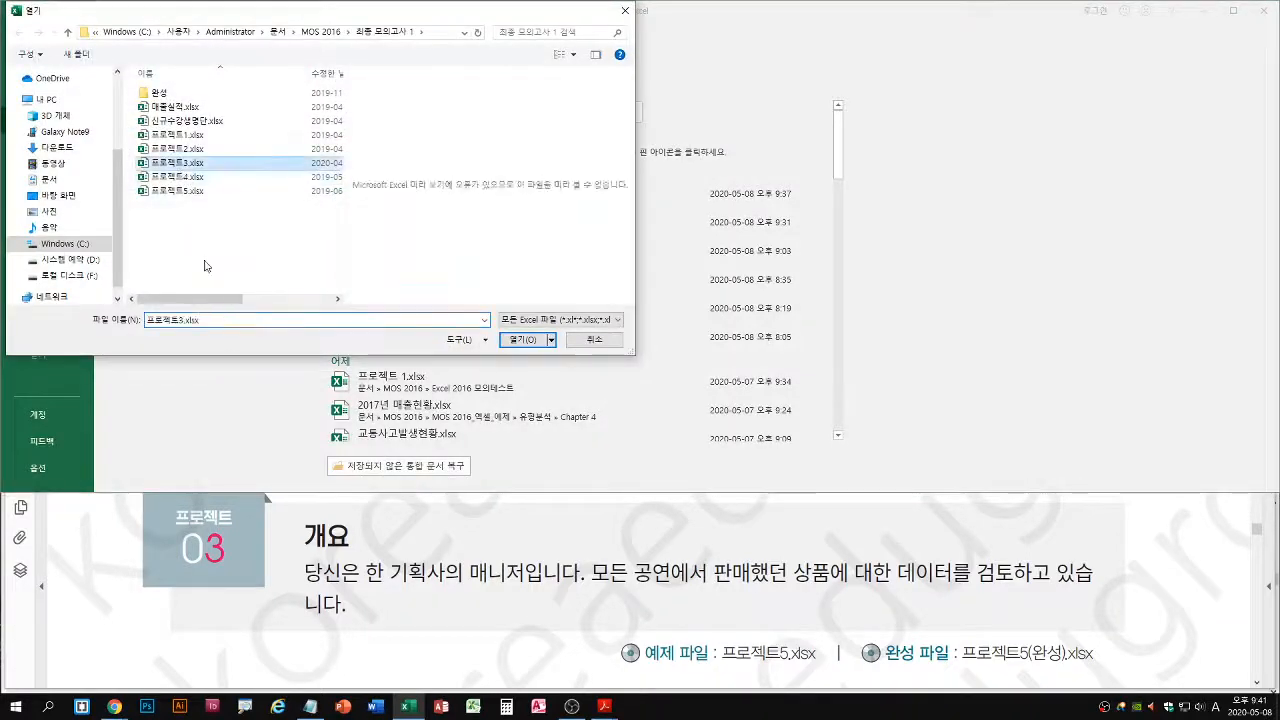
key("Return")
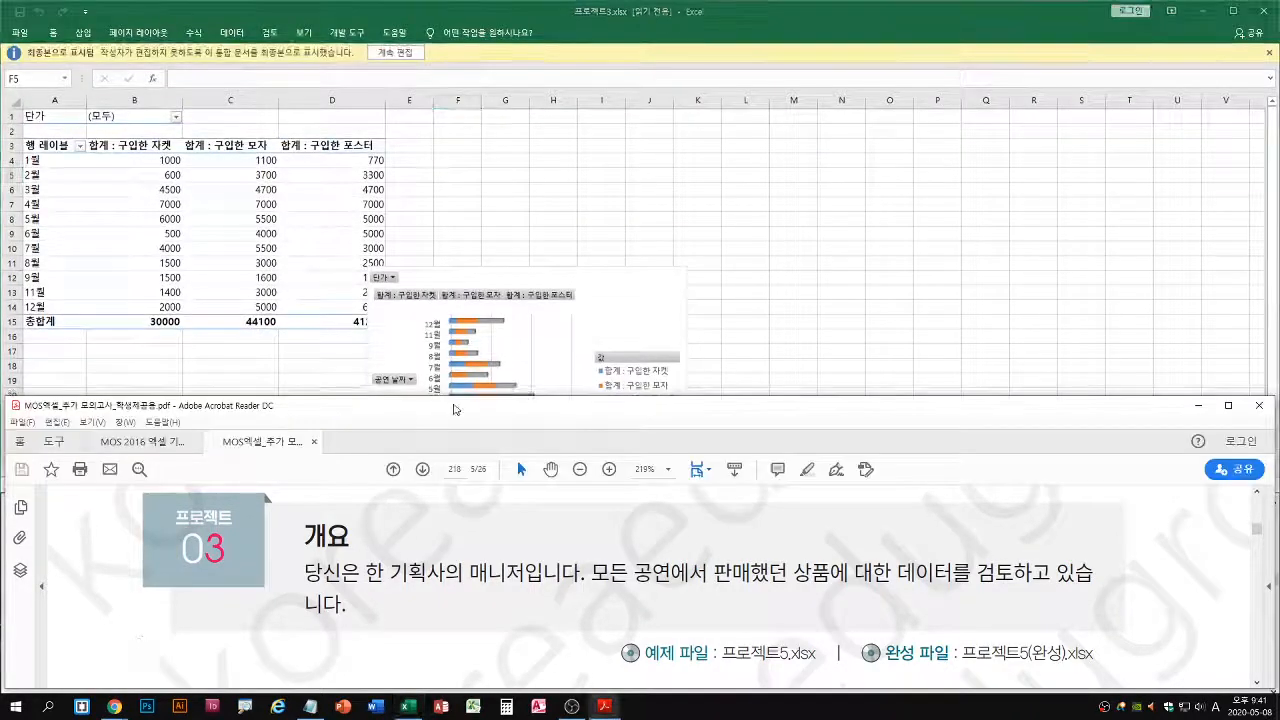
left_click(402, 57)
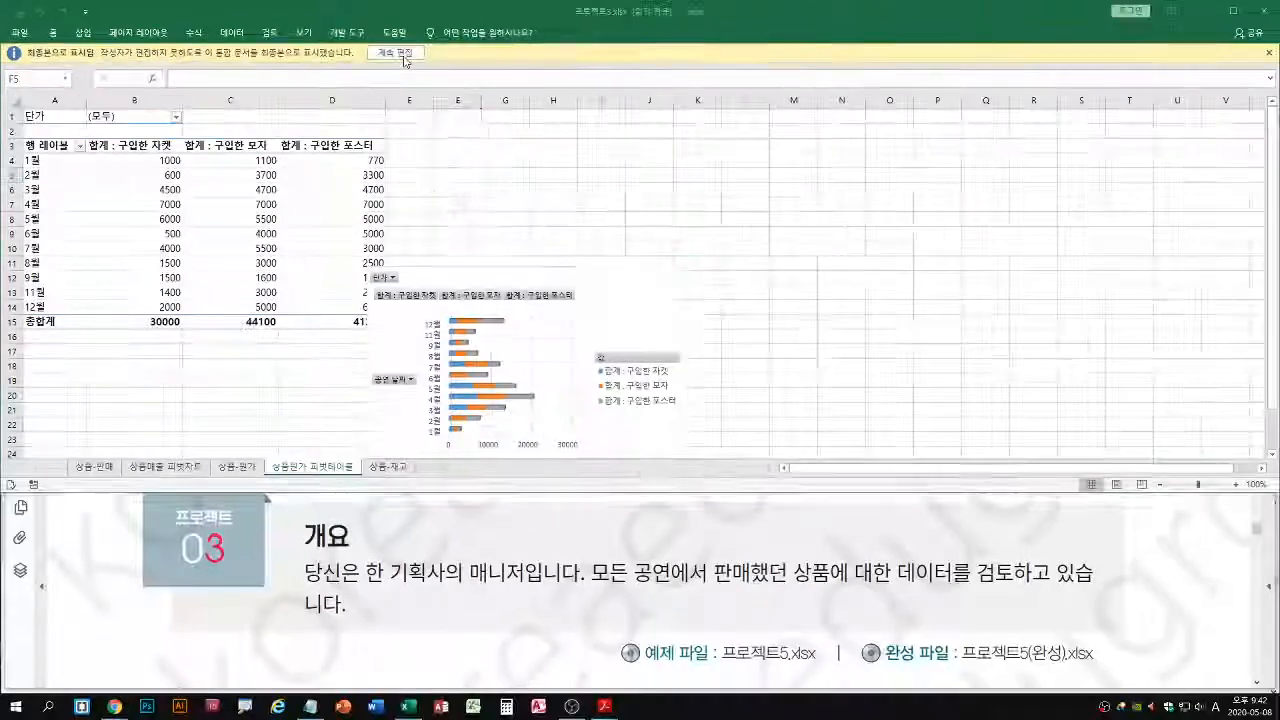
left_click(625, 104)
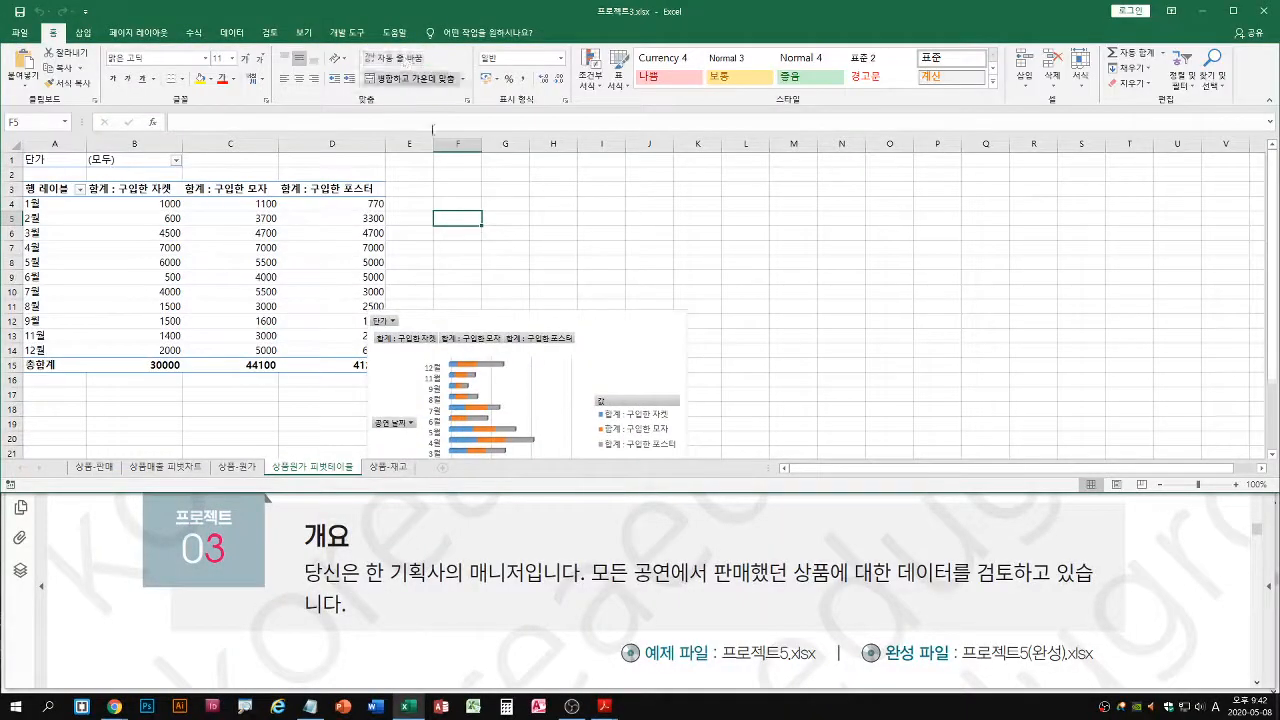
Consult task 1 in the PDF, and remove the 단가 field from the pivot chart's filters on the 상품원가 피벗테이블 sheet
left_click(367, 603)
scroll(367, 603, "down", 5)
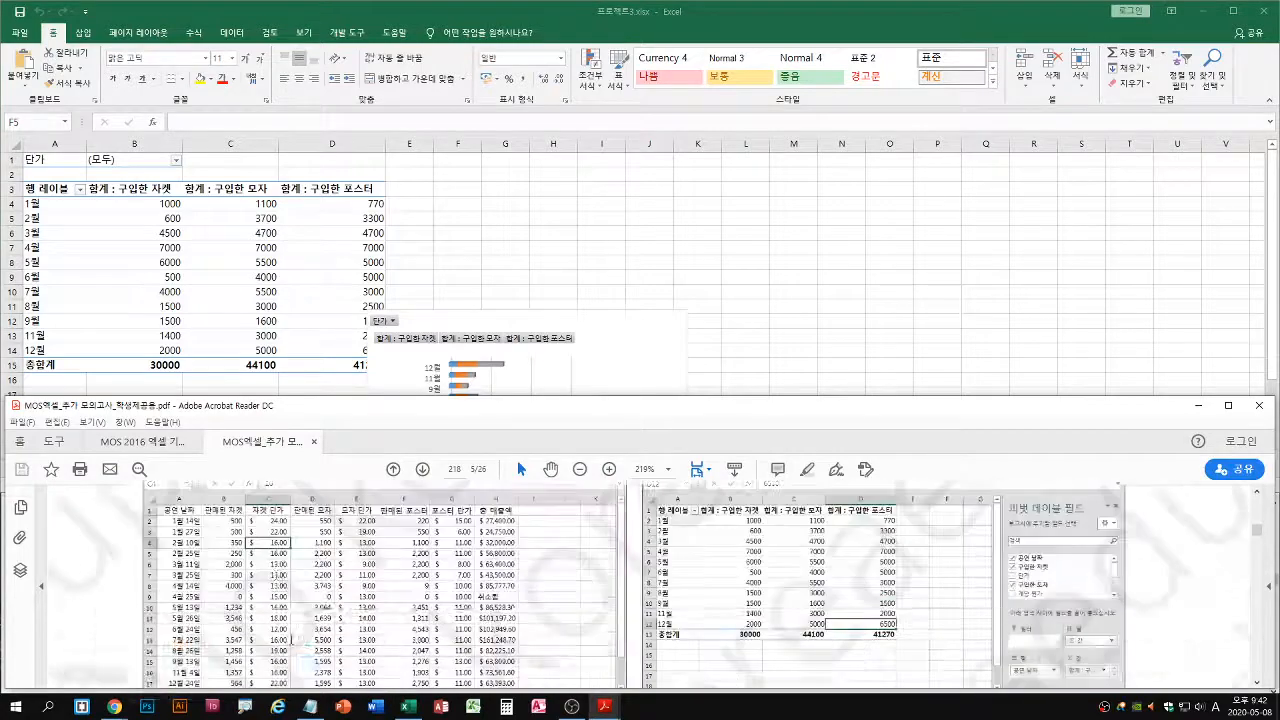
scroll(292, 640, "down", 4)
scroll(344, 664, "up", 1)
left_click(596, 265)
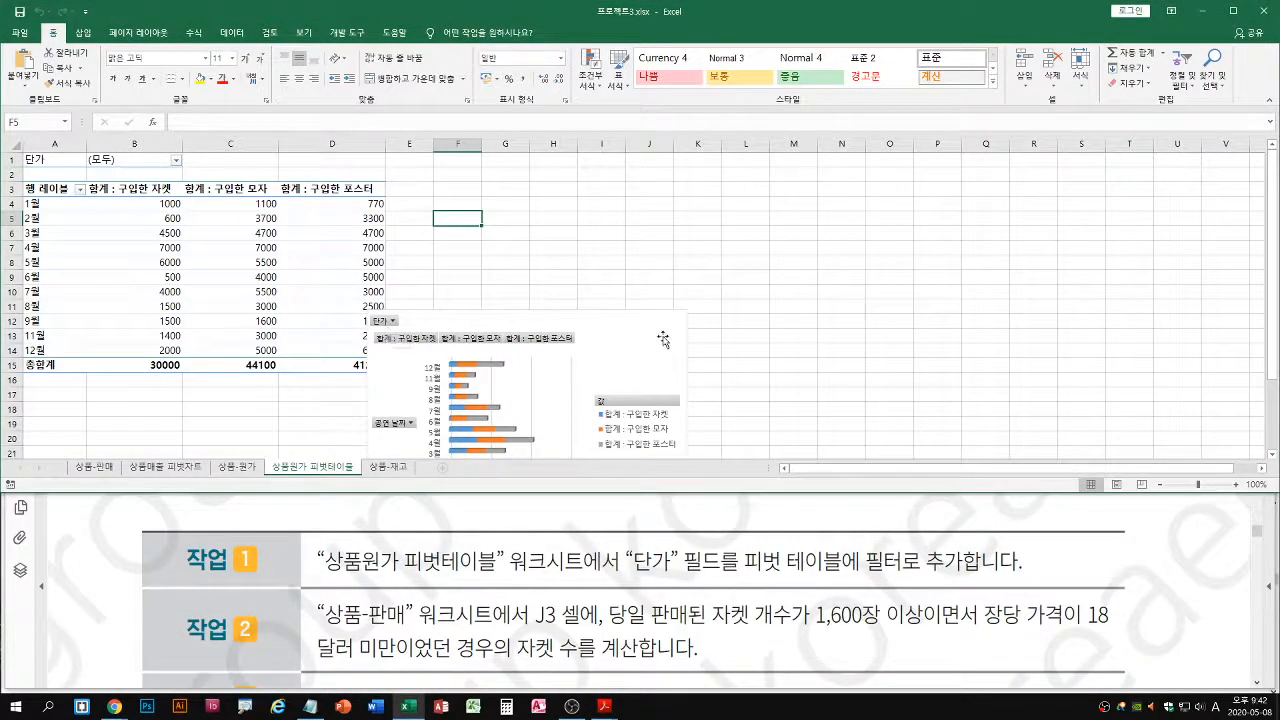
left_click(385, 325)
double_click(860, 7)
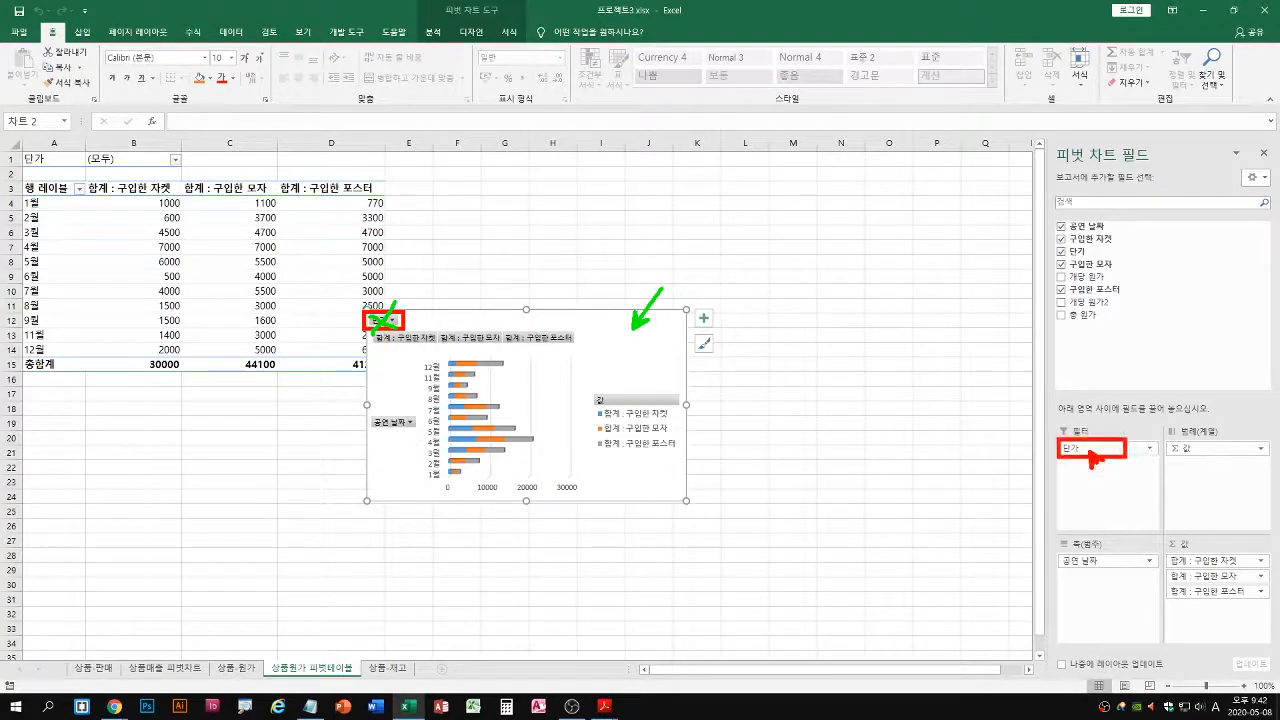
left_click(1149, 449)
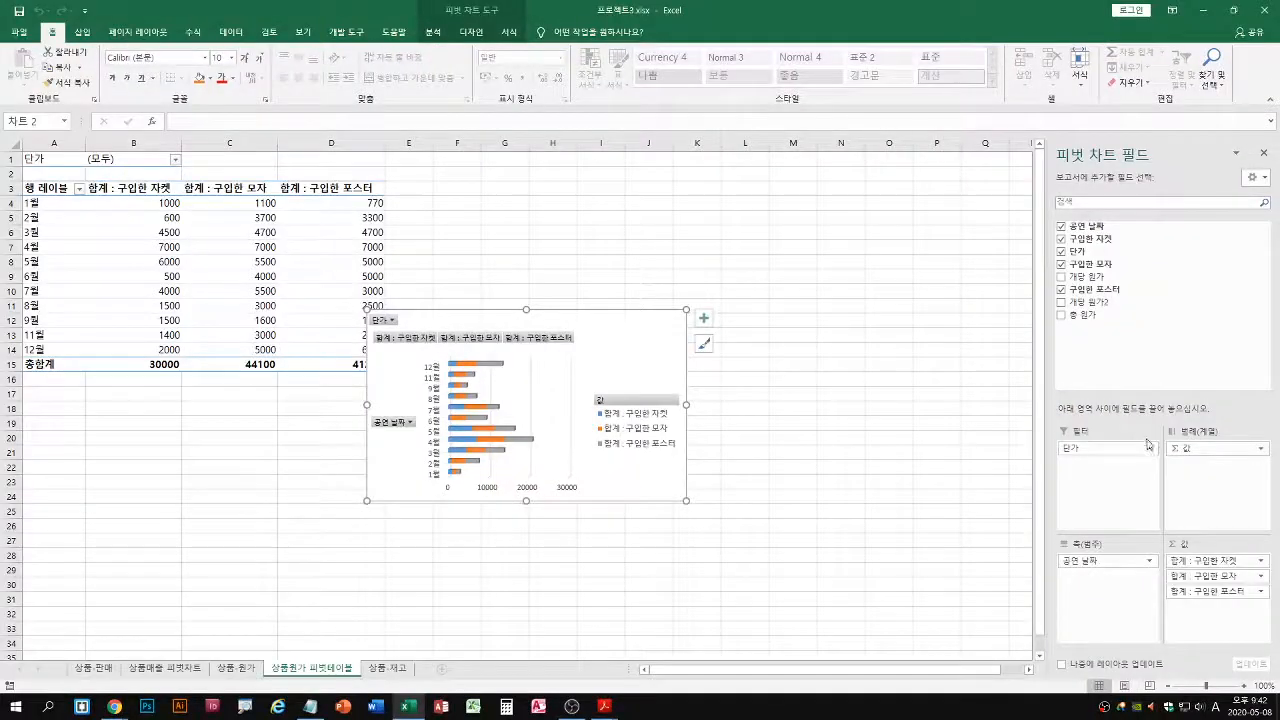
left_click(1148, 446)
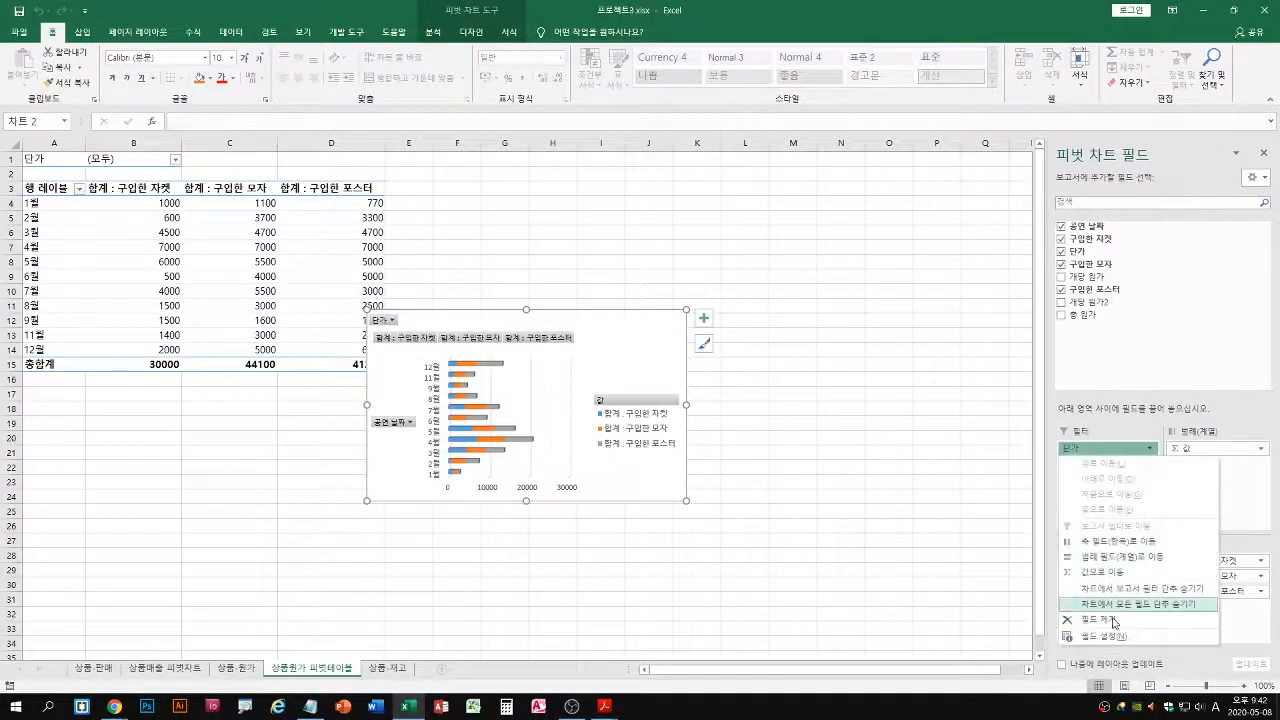
left_click(1112, 622)
double_click(1010, 6)
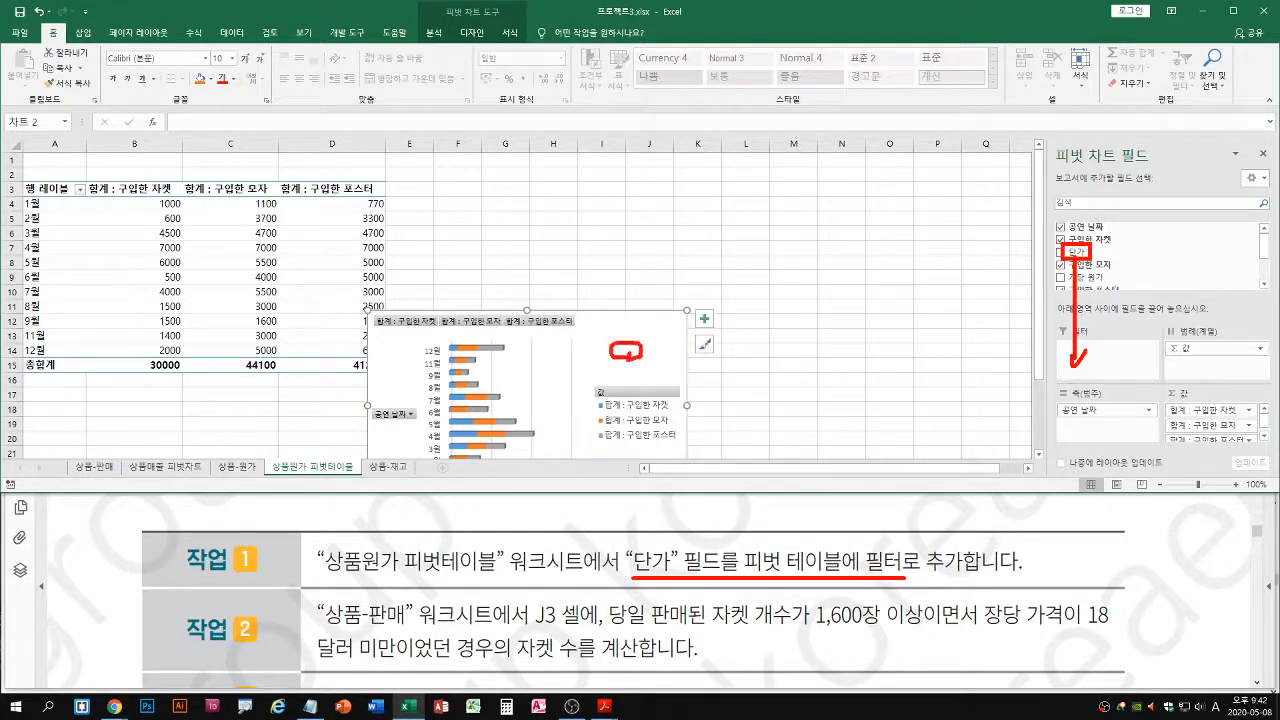
Add the 단가 field to the pivot chart's filters and take it back out
left_click(140, 291)
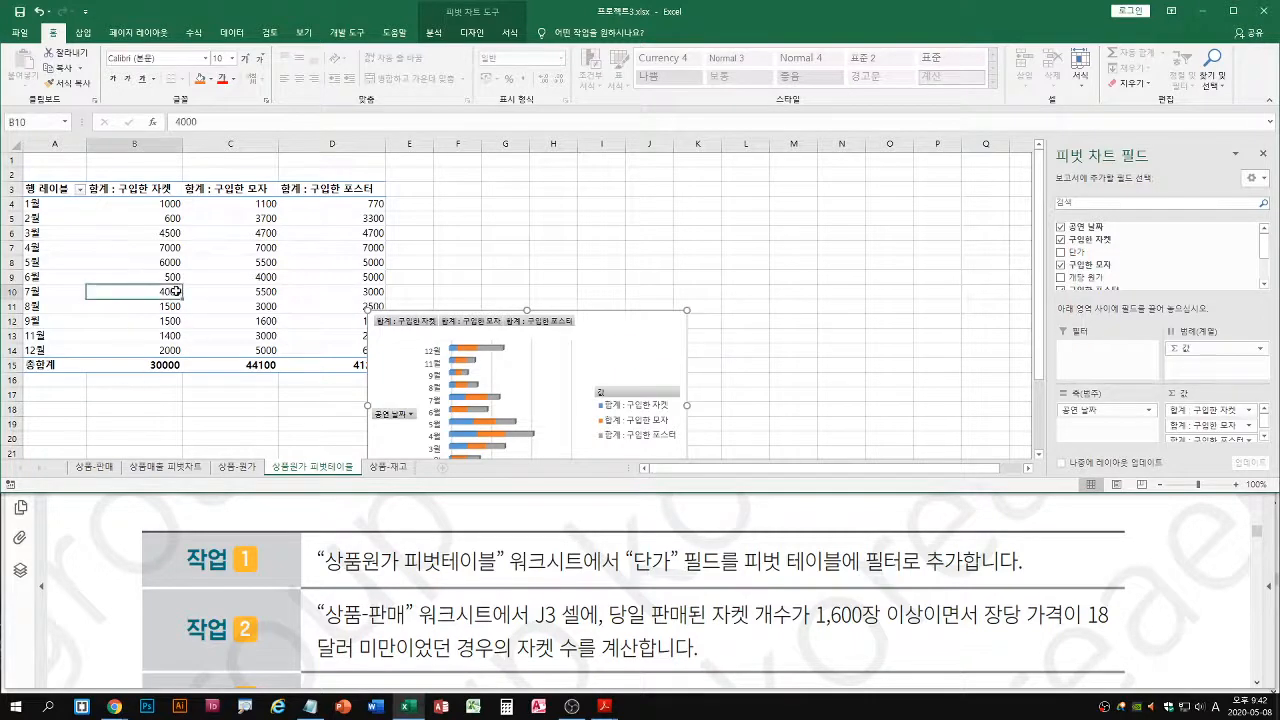
left_click(620, 355)
left_click_drag(1075, 253, 1086, 364)
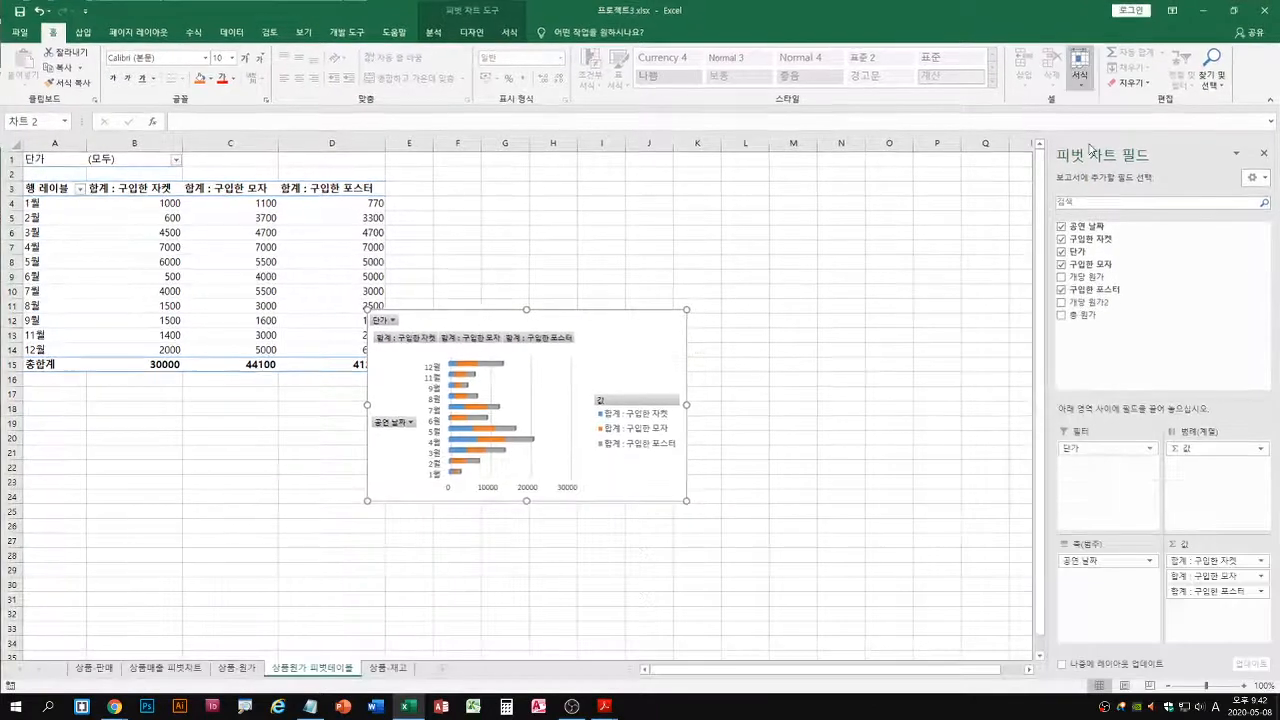
left_click_drag(1070, 447, 1075, 253)
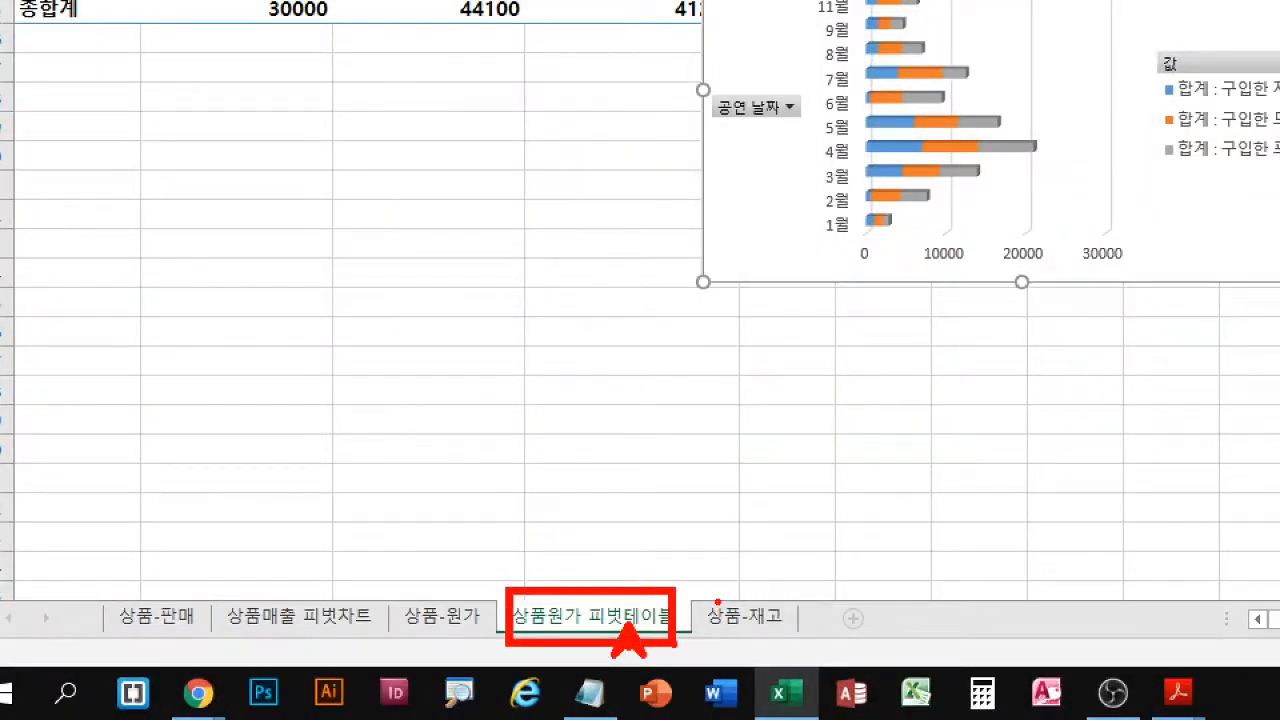
Add the 단가 field as a report filter to the pivot chart and its table on the 상품원가 피벗테이블 sheet
key("Escape")
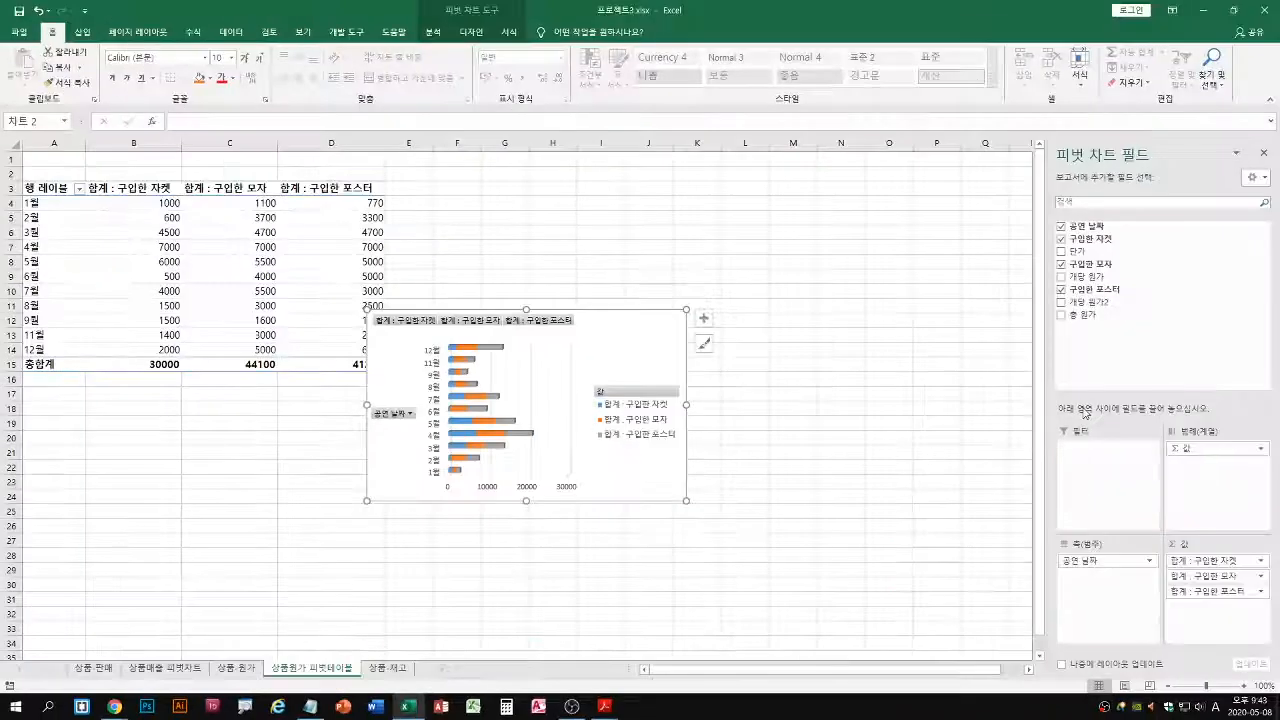
key("ctrl+2")
left_click_drag(1079, 253, 1079, 476)
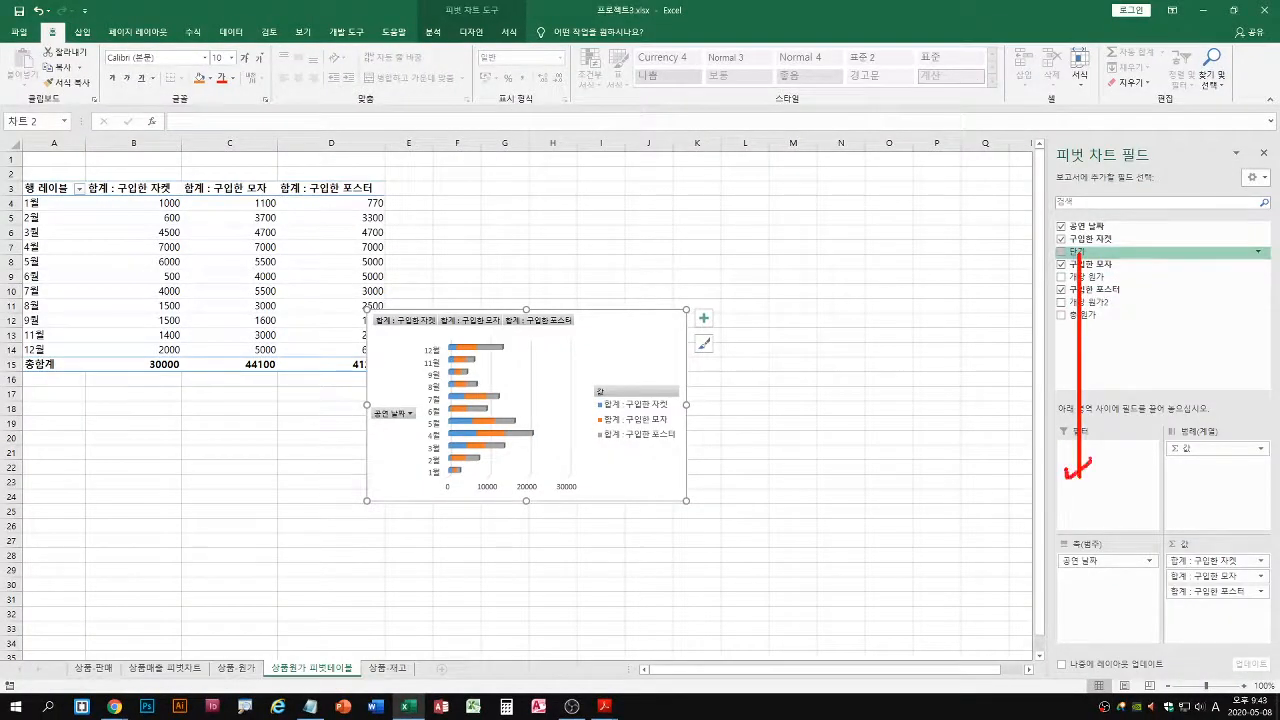
key("Escape")
left_click_drag(1078, 252, 1080, 460)
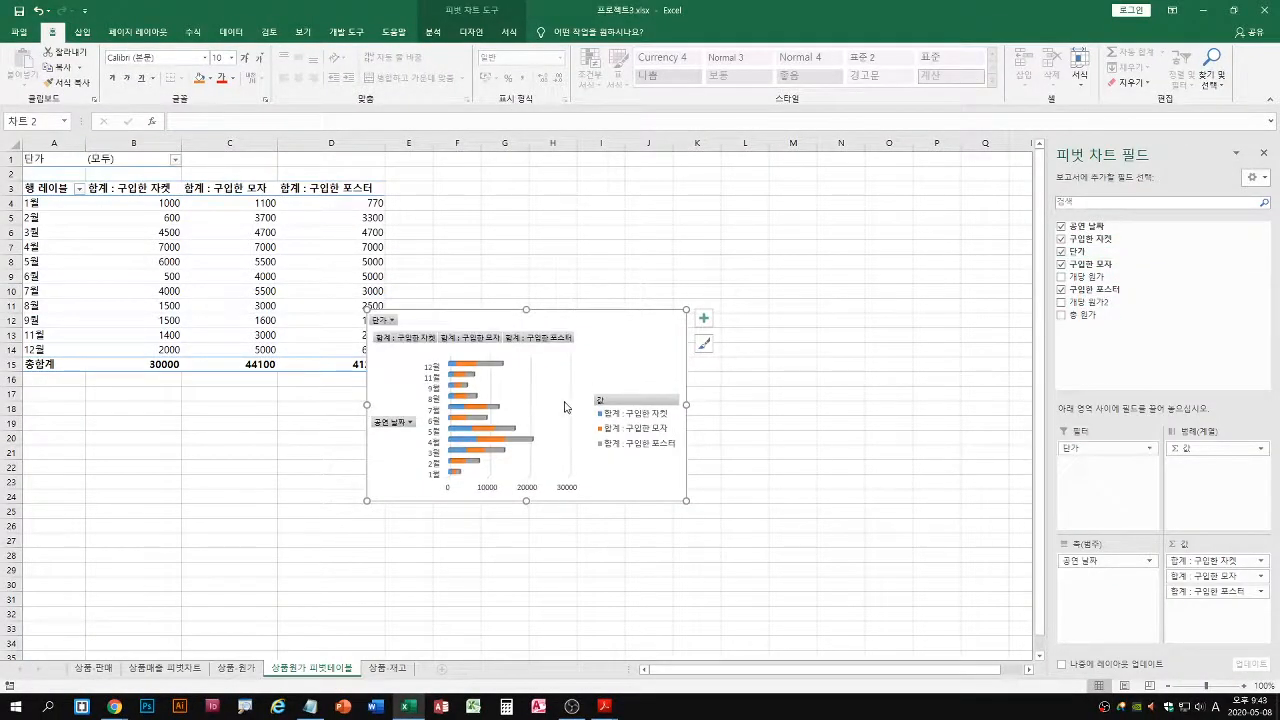
left_click(393, 320)
key("Escape")
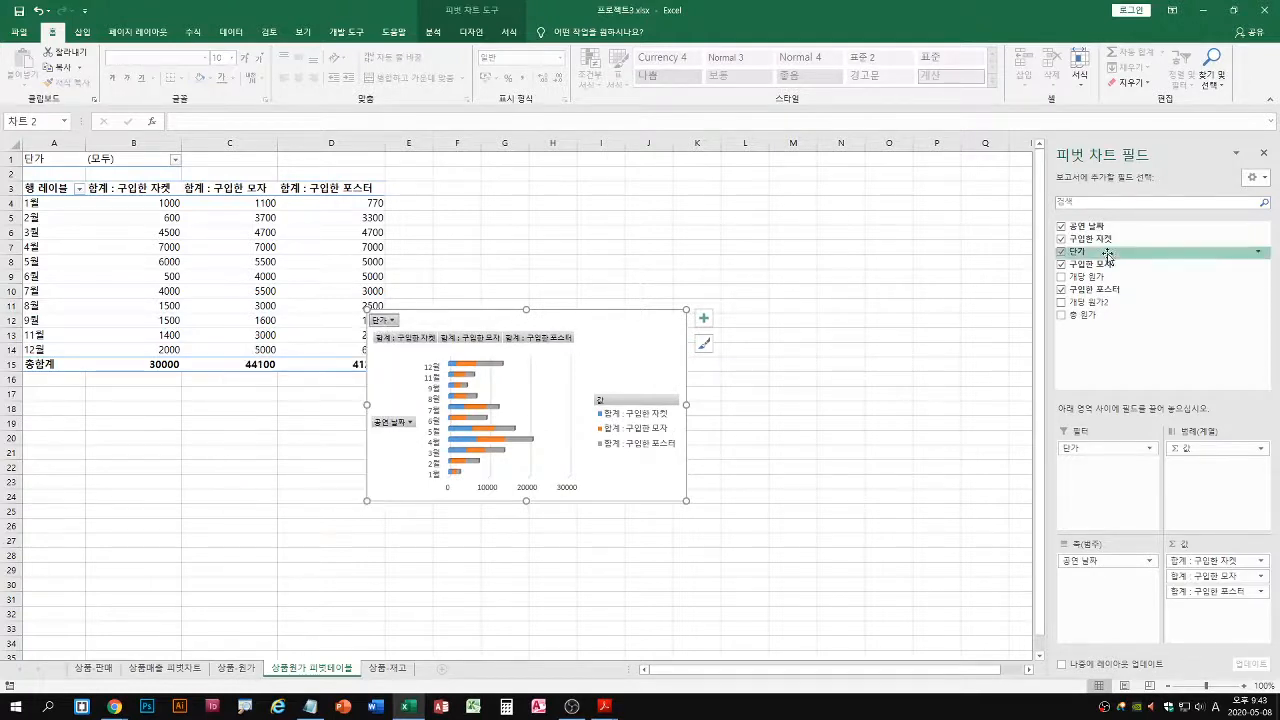
key("ctrl+2")
left_click_drag(1080, 254, 1076, 462)
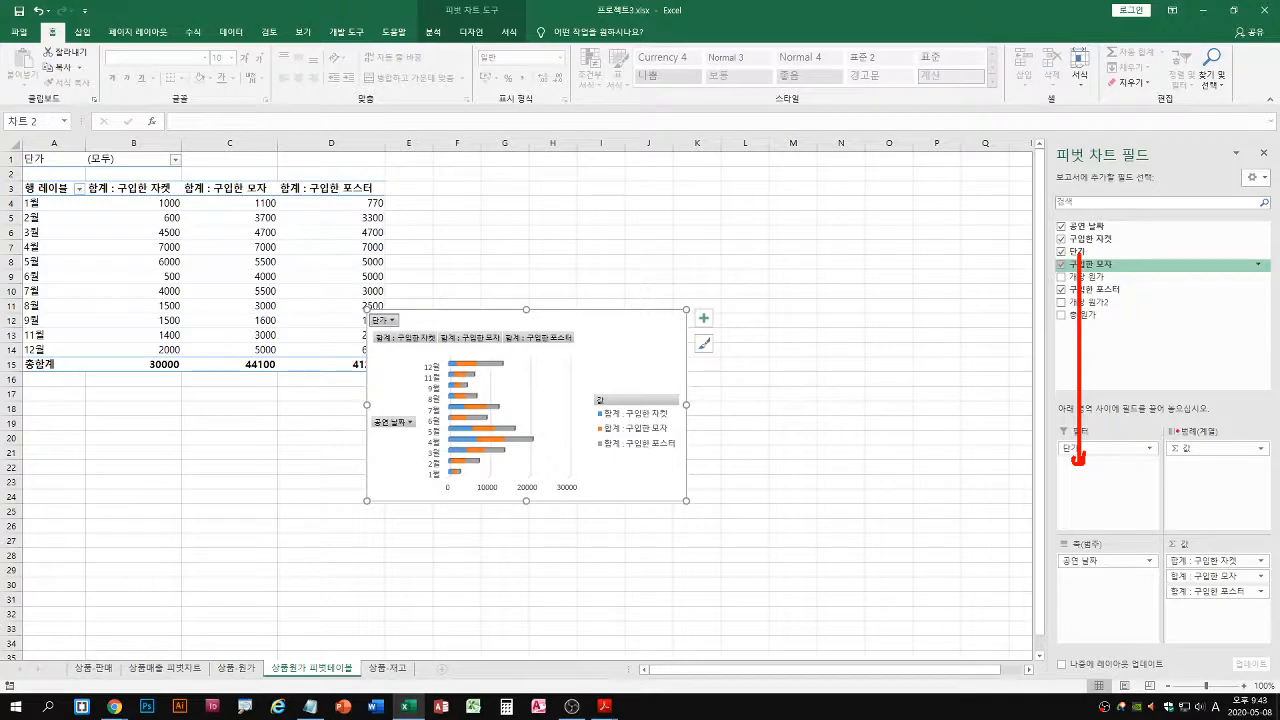
Take the 단가 field out of the pivot chart's filters and add it back as a filter
key("Escape")
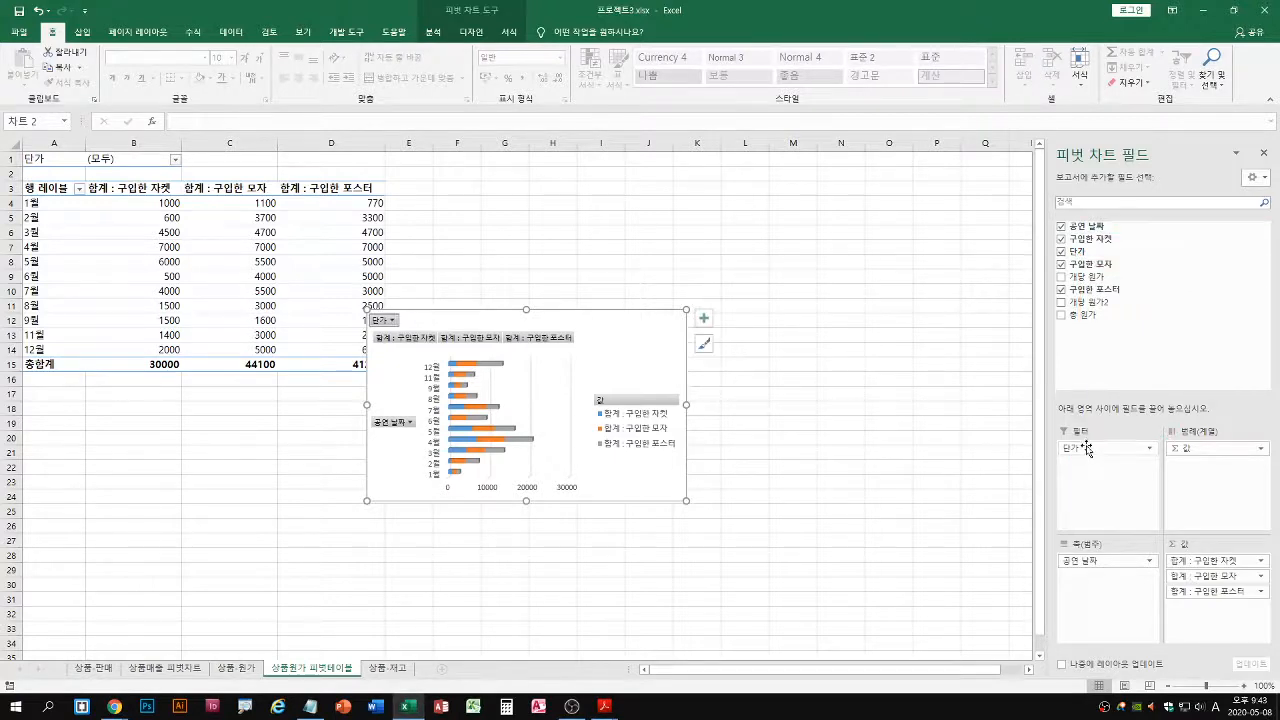
left_click_drag(1086, 449, 983, 457)
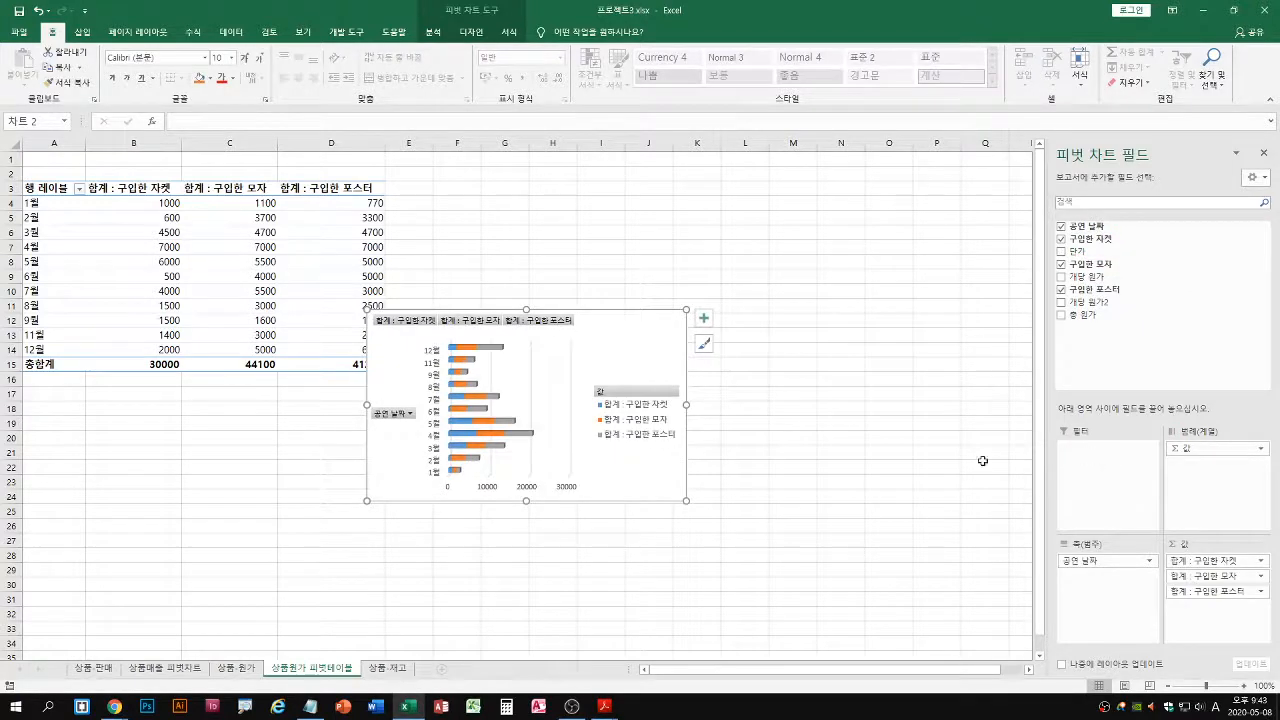
left_click_drag(1080, 256, 1090, 478)
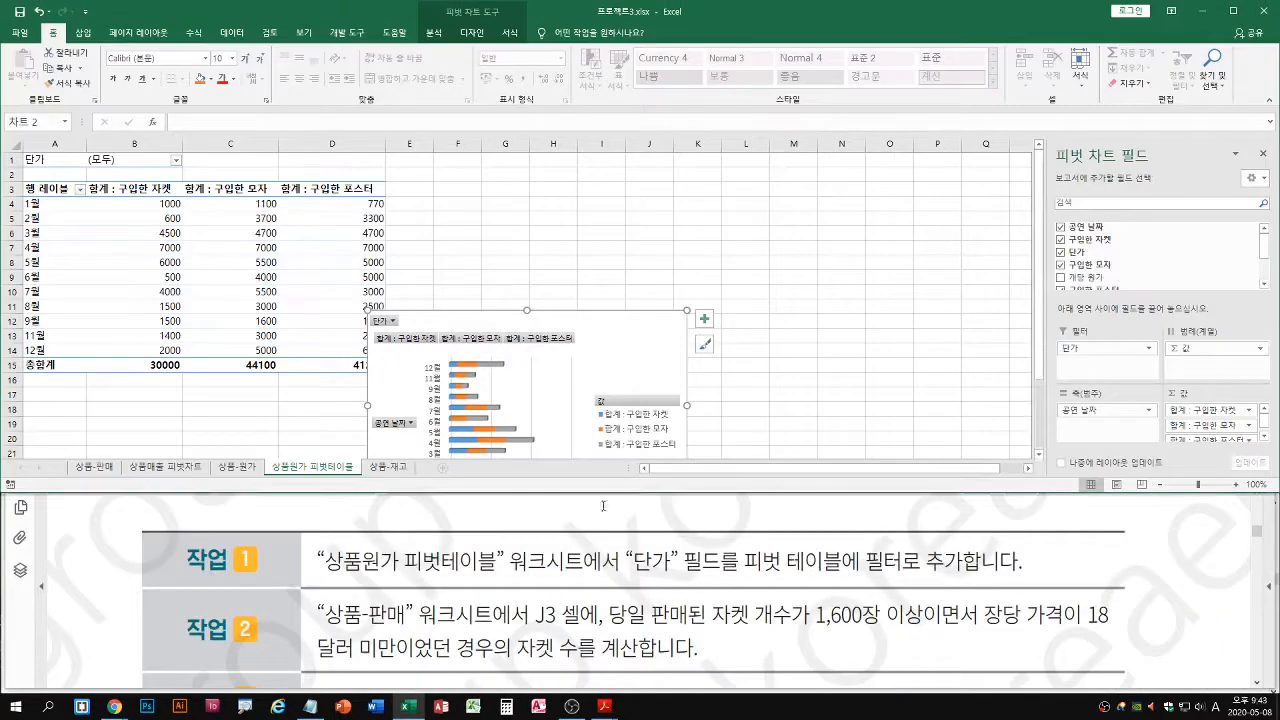
left_click_drag(628, 574, 962, 577)
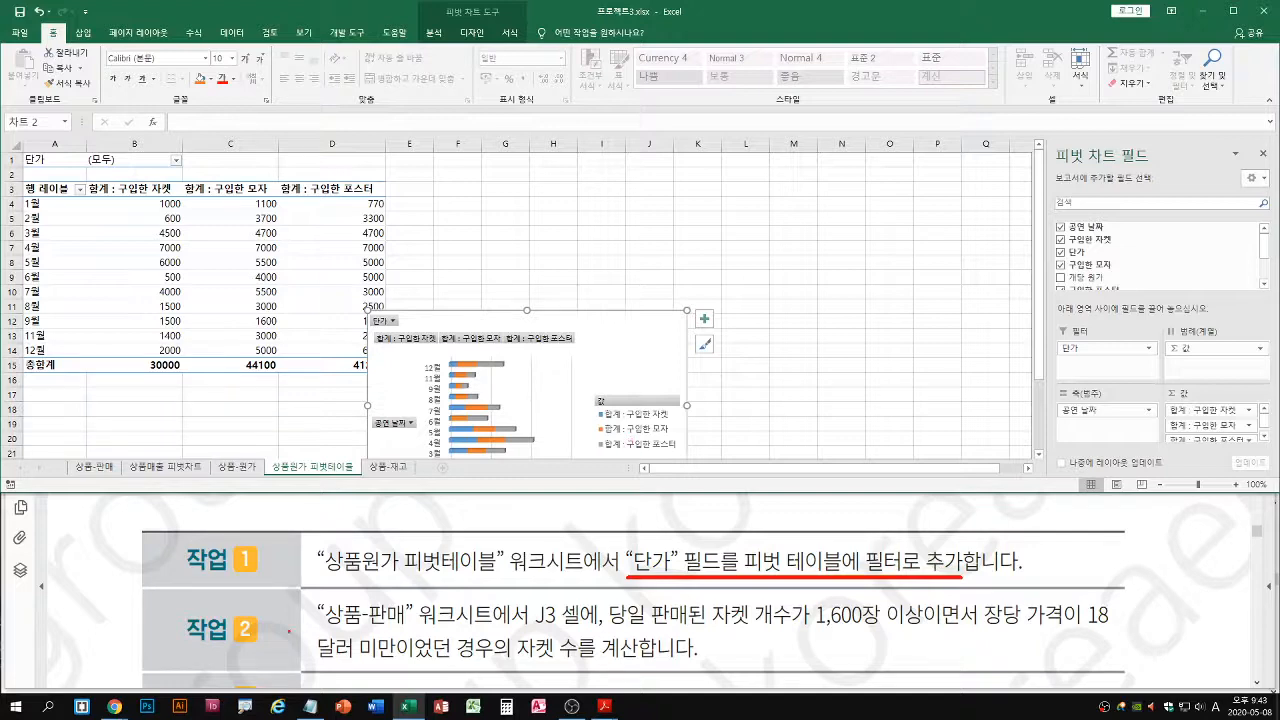
key("Escape")
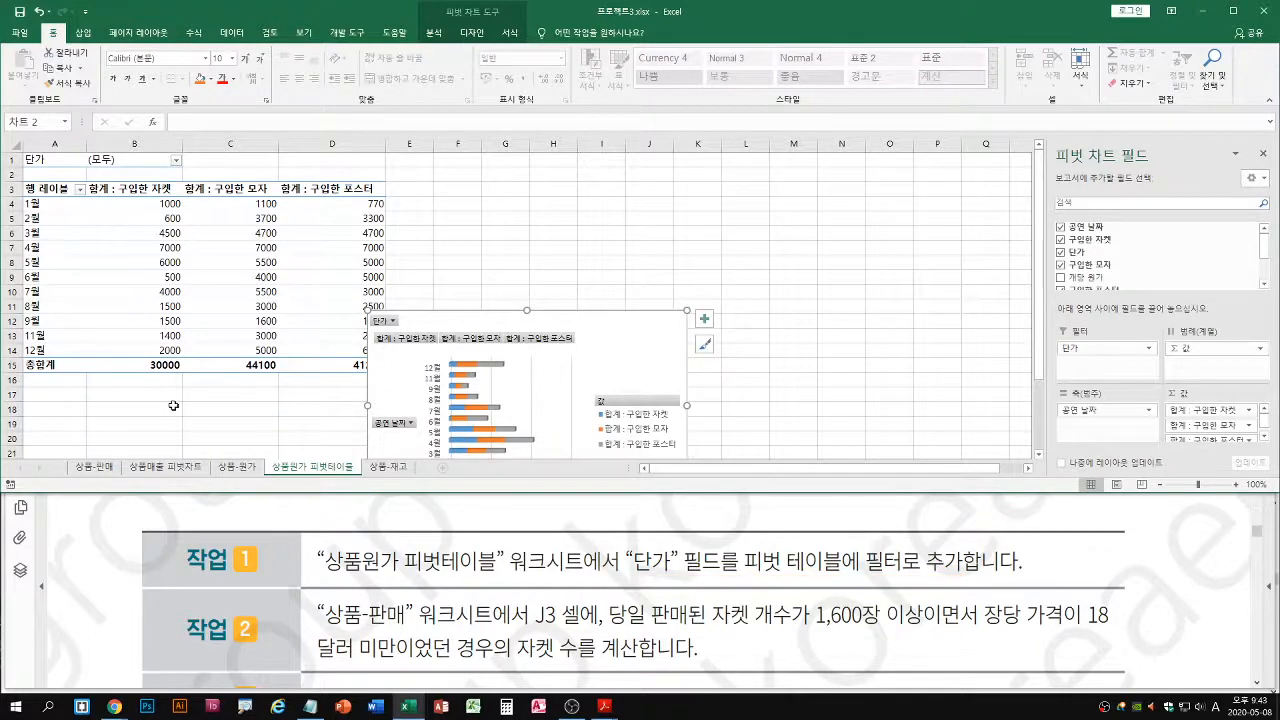
Clear the existing formula from cell J3 on the 상품-판매 sheet
left_click(90, 468)
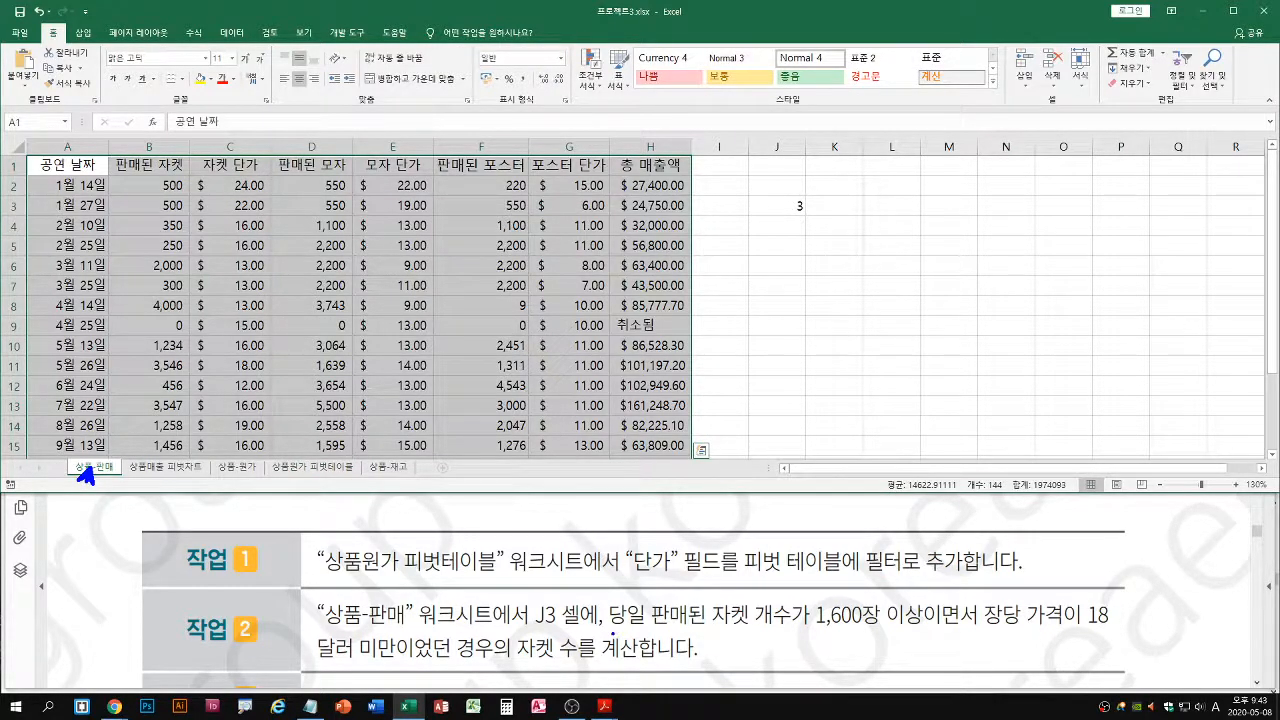
left_click_drag(611, 631, 1116, 630)
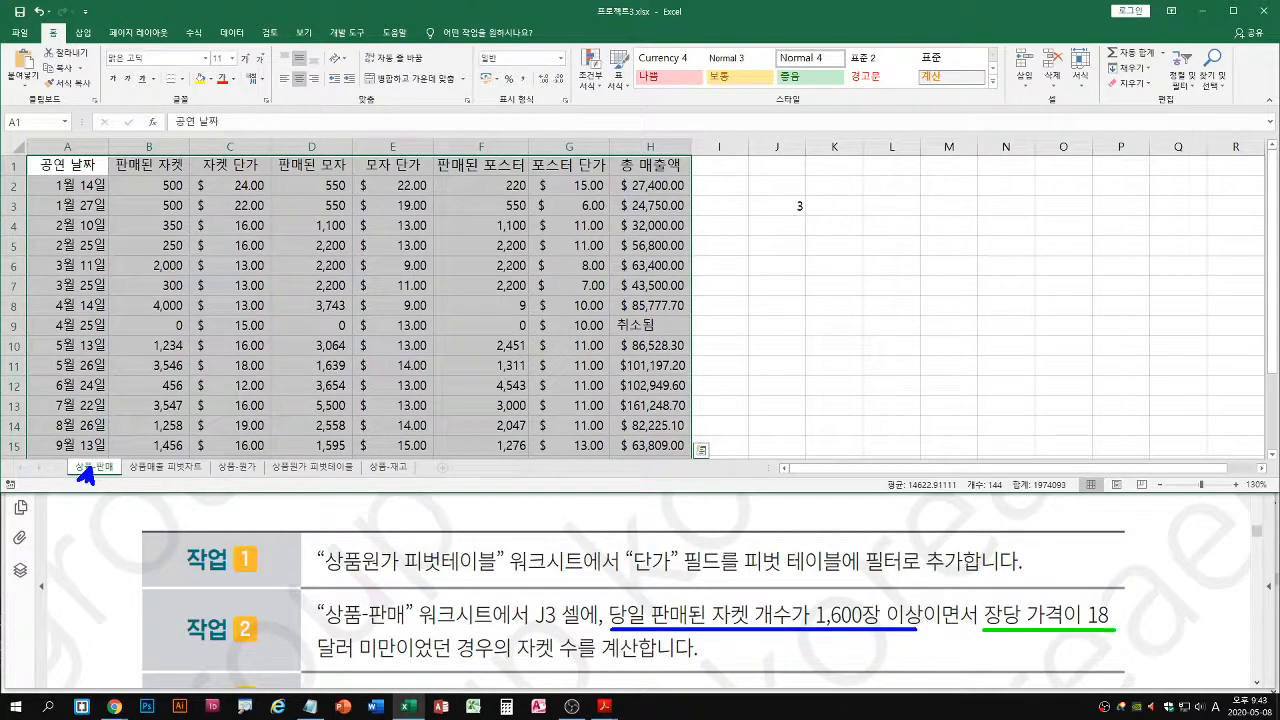
left_click_drag(318, 660, 404, 659)
left_click(783, 210)
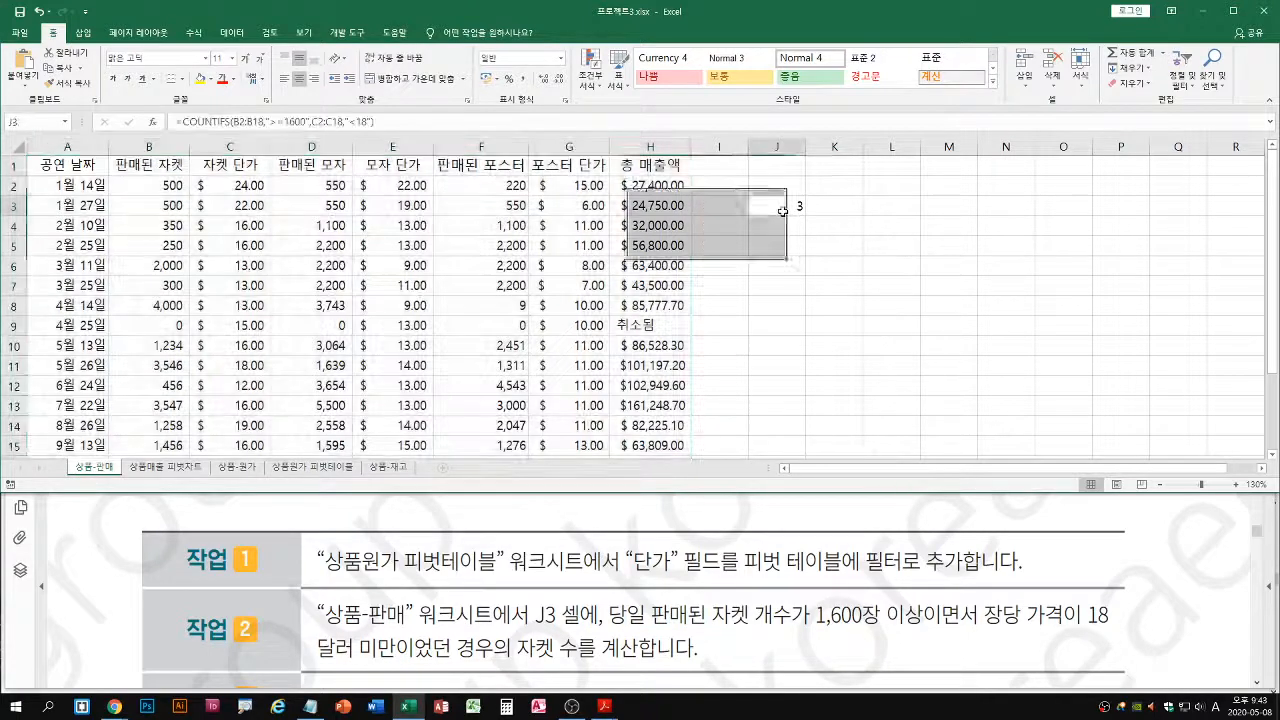
key("Delete")
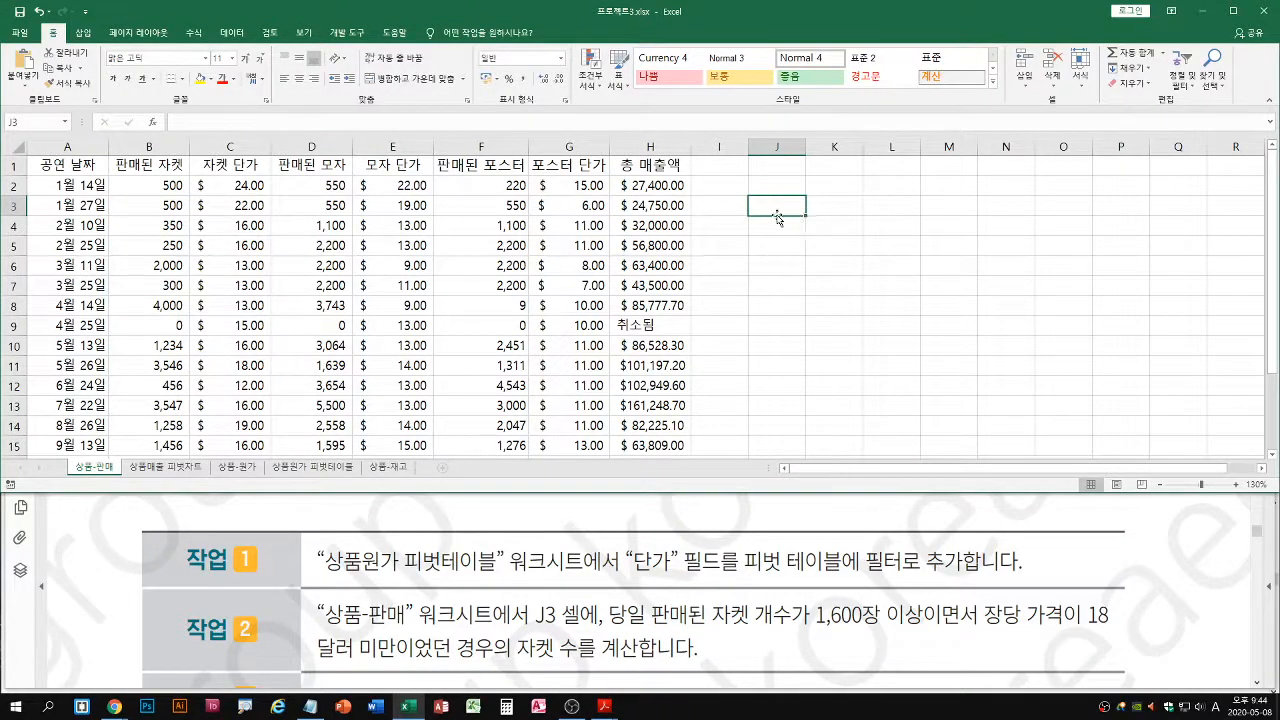
Start a COUNTIFS formula in cell J3 and open its function arguments
type("=cou")
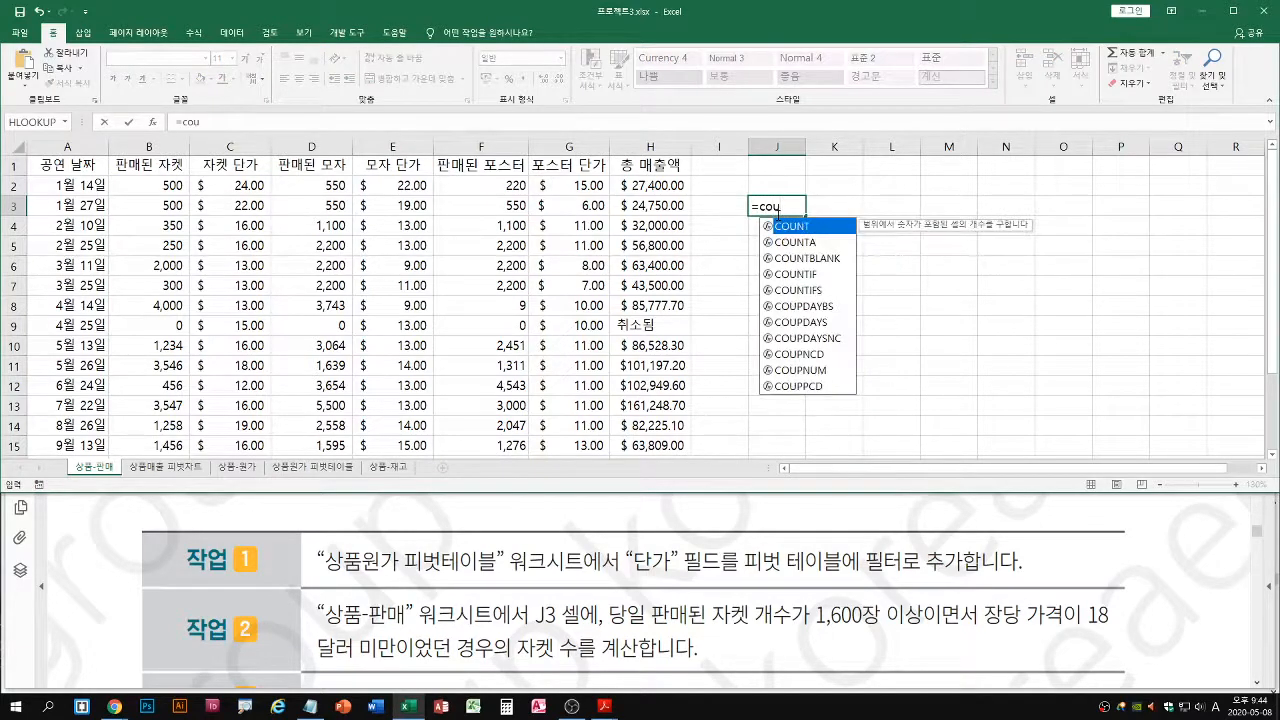
left_click(810, 290)
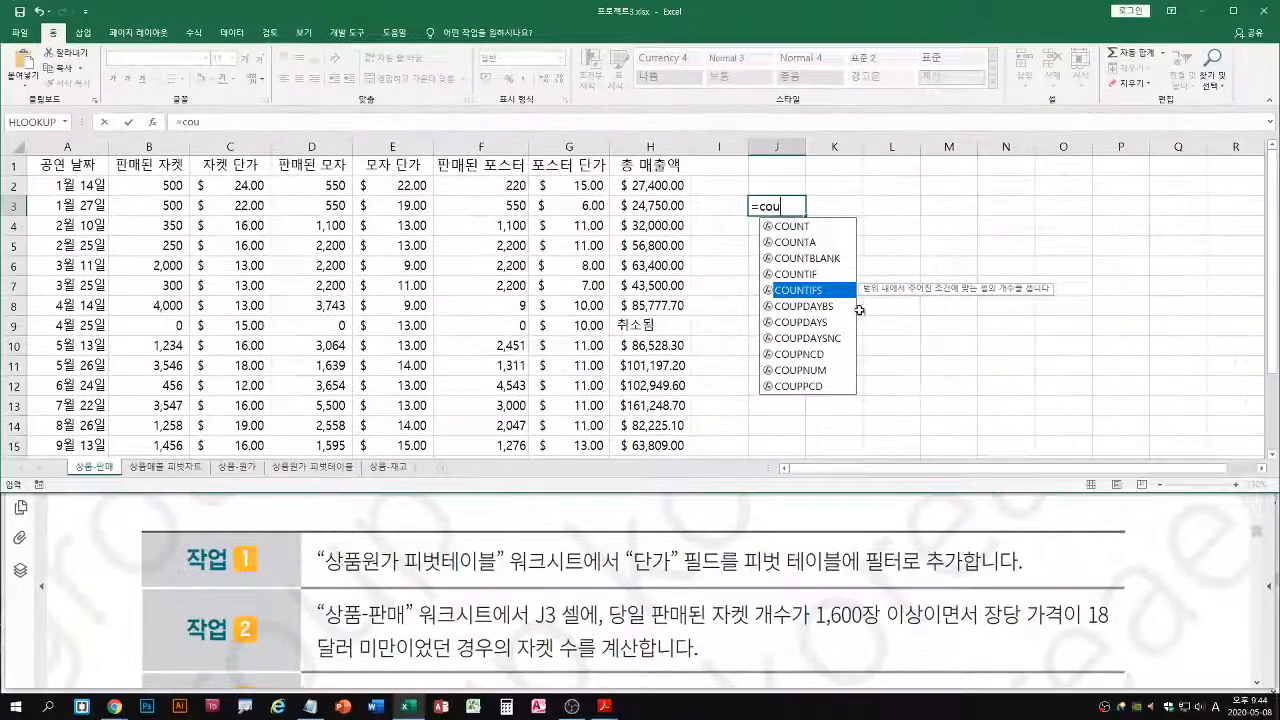
double_click(630, 395)
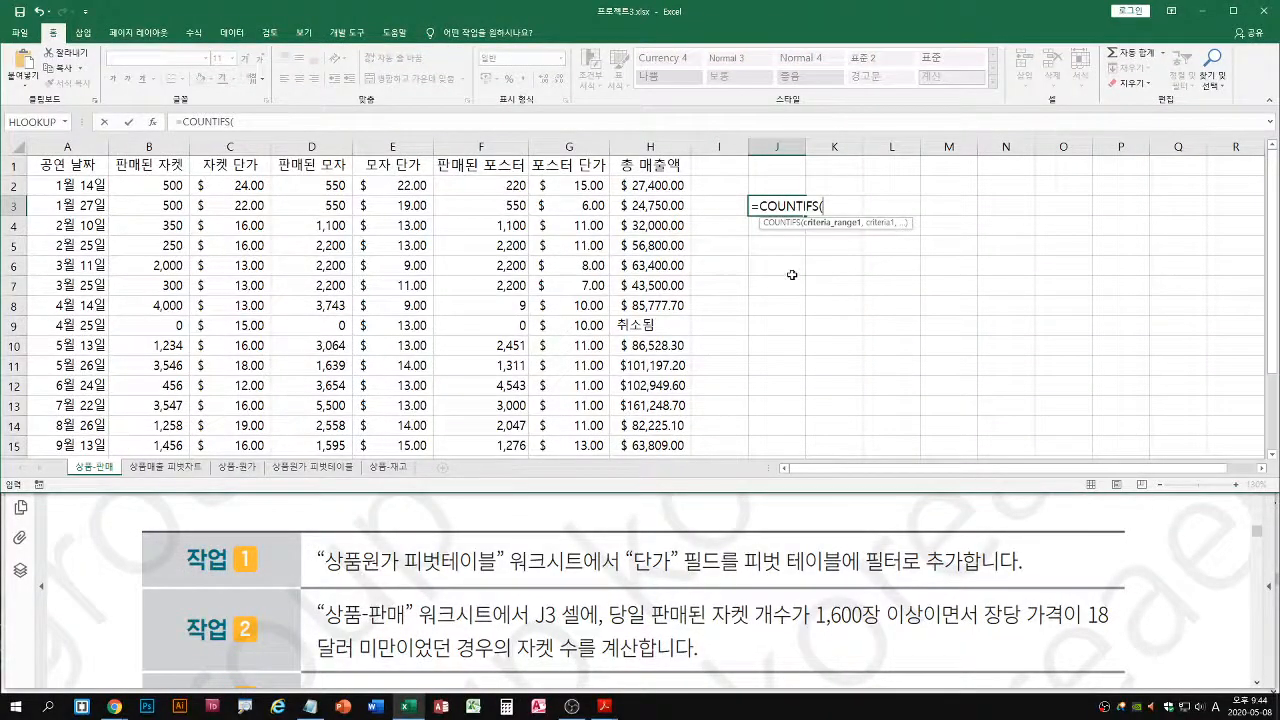
left_click(152, 121)
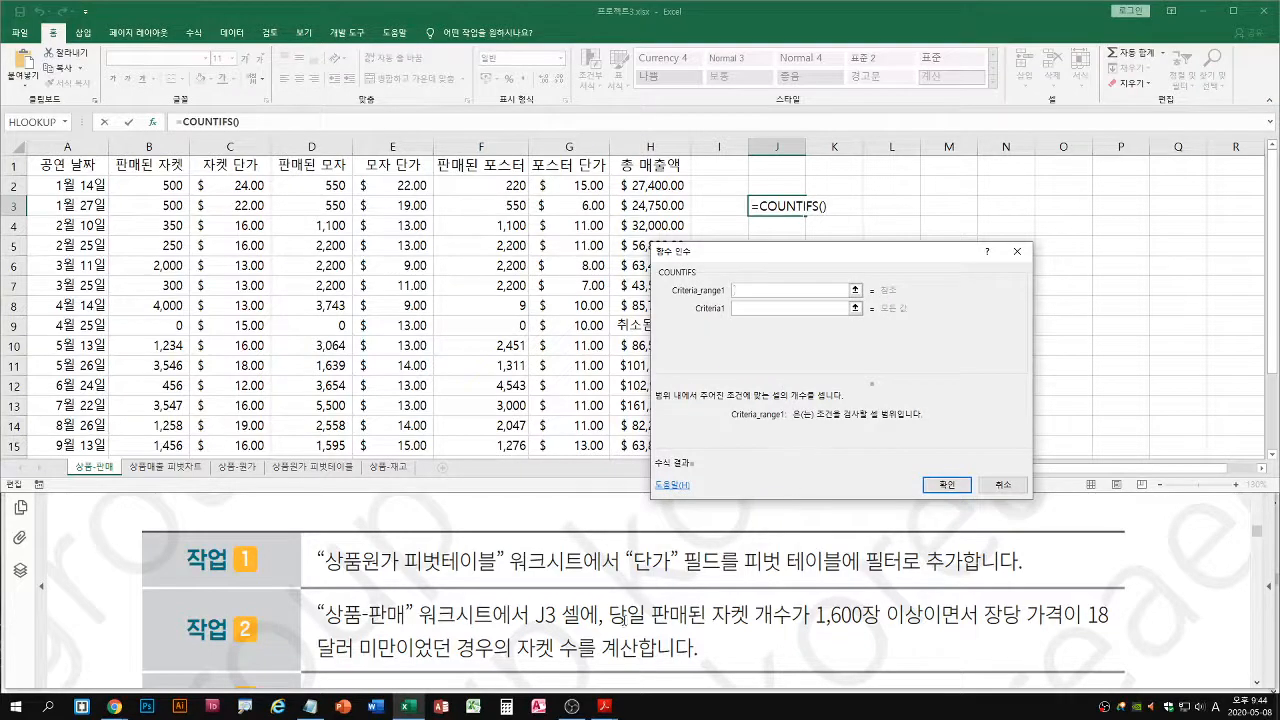
Set the first COUNTIFS criteria range to the sold jacket counts in B2:B18
left_click_drag(606, 628, 1120, 628)
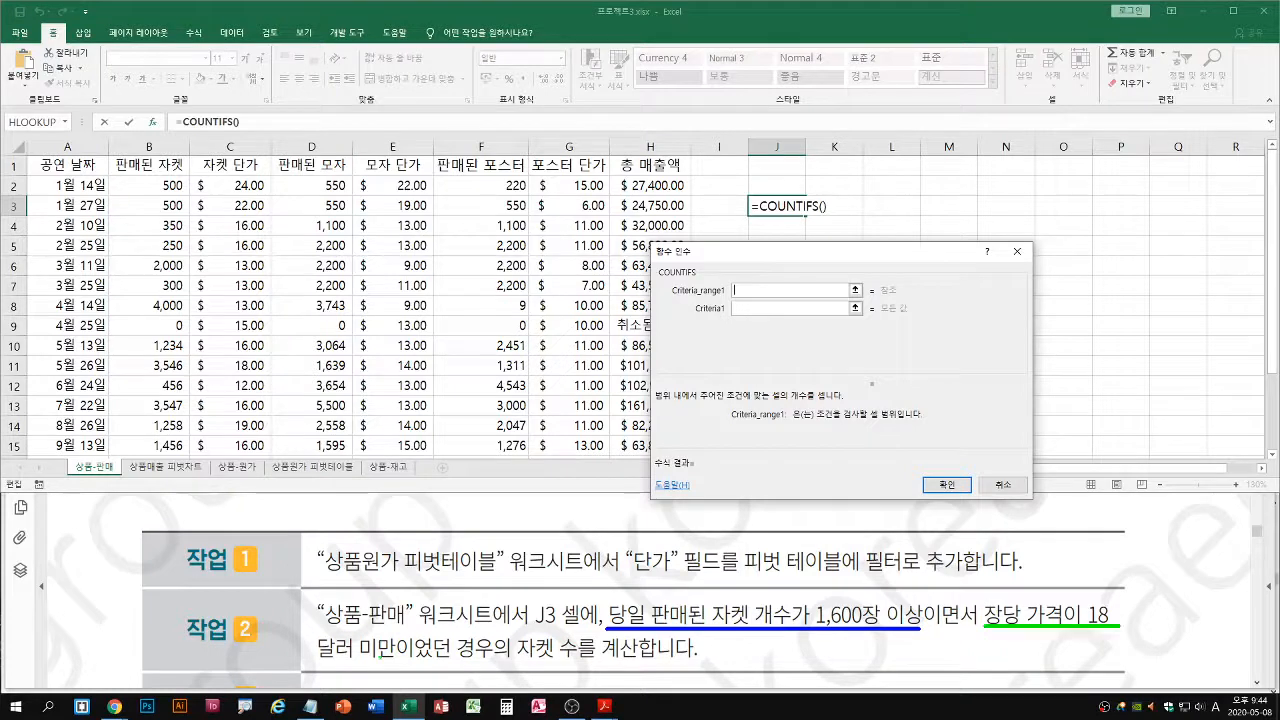
left_click_drag(316, 658, 405, 658)
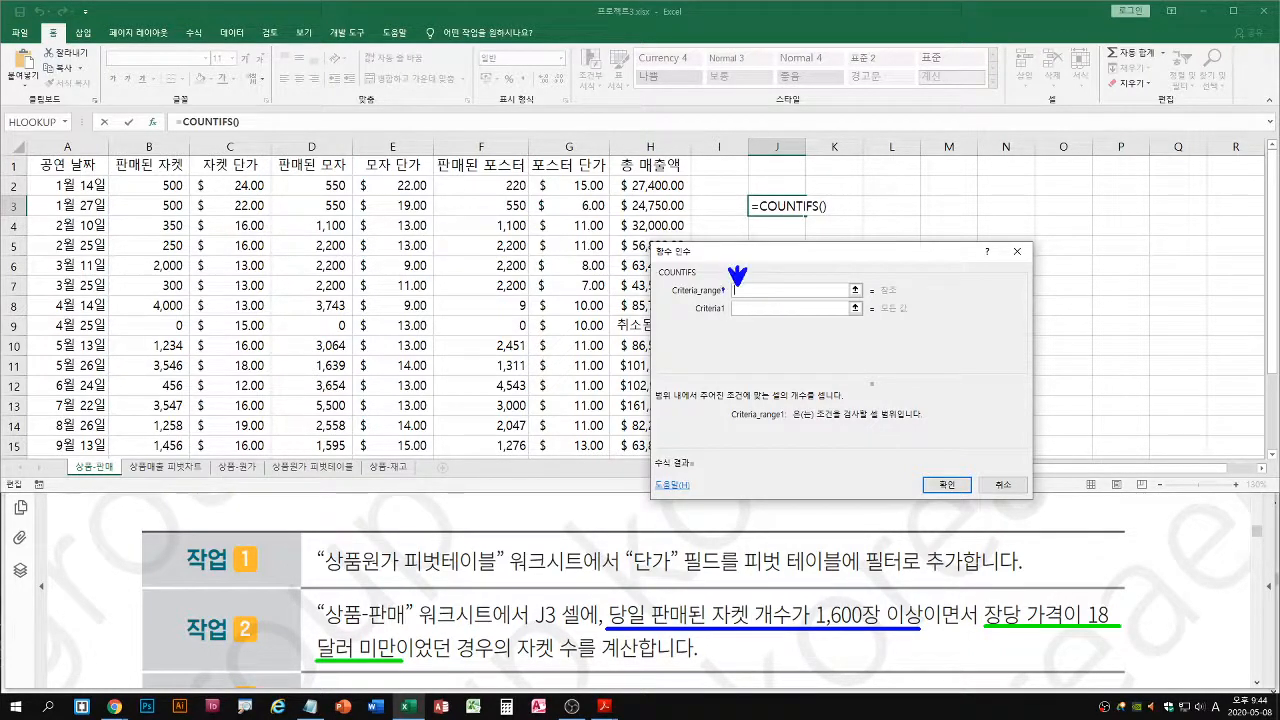
left_click_drag(668, 298, 798, 297)
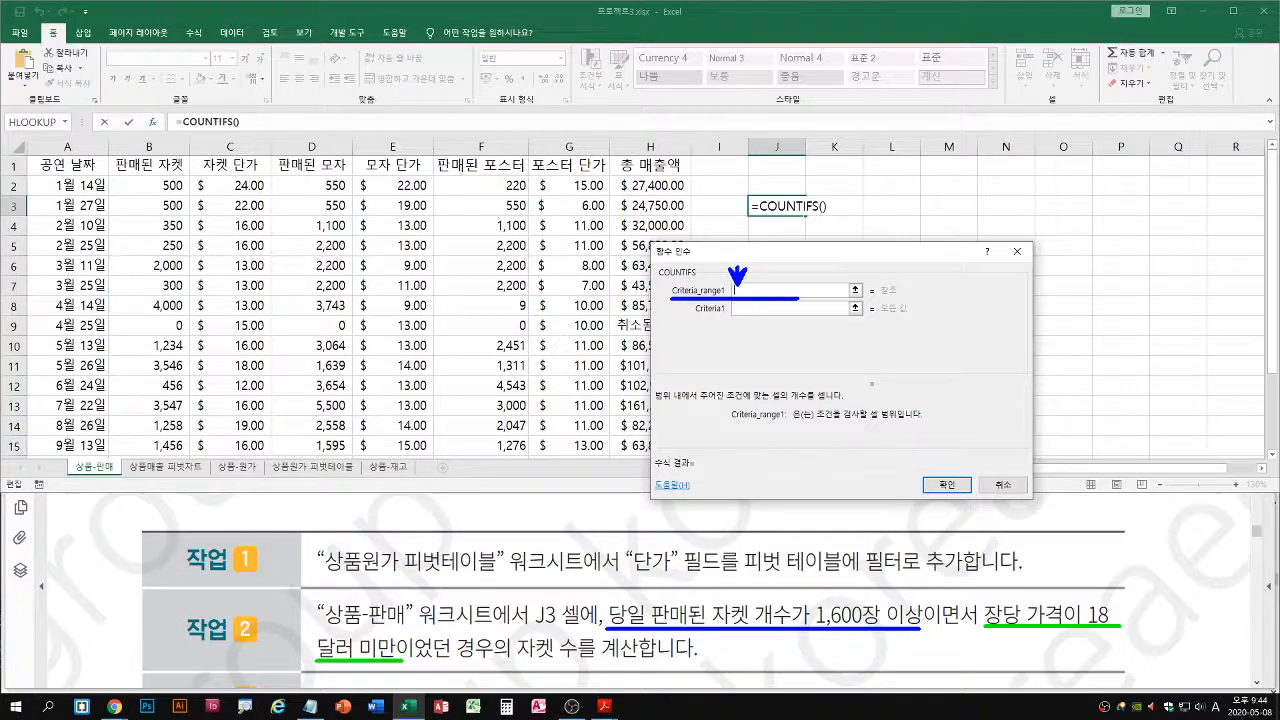
mouse_move(110, 174)
left_mouse_down()
mouse_move(189, 408)
mouse_move(189, 466)
left_mouse_up()
key("Escape")
left_click(141, 191)
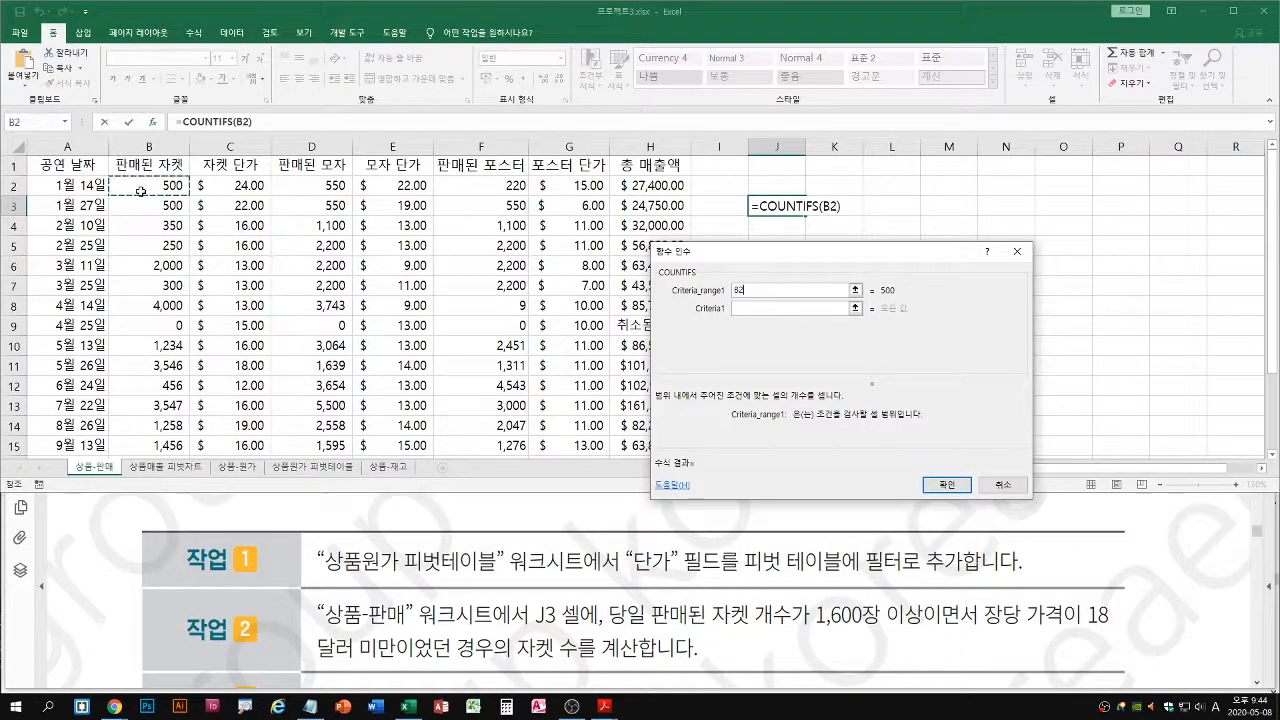
key("ctrl+shift+Down")
scroll(141, 191, "up", 1)
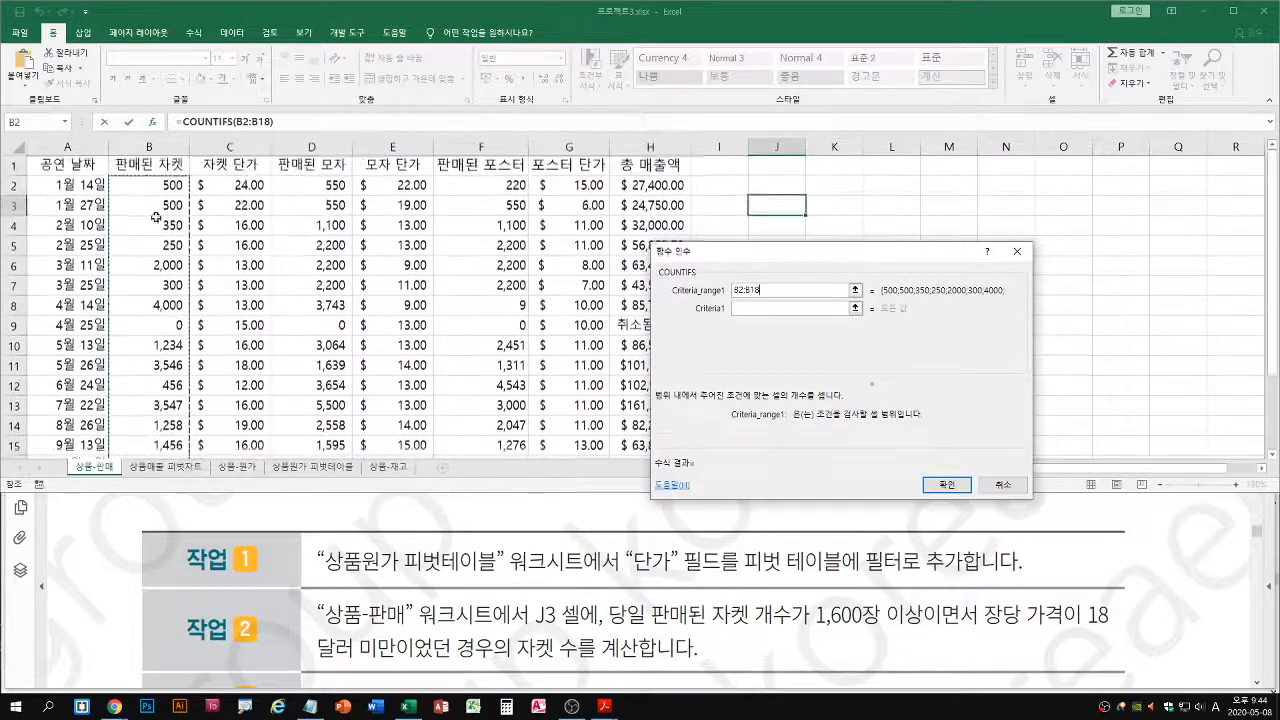
left_click_drag(106, 176, 187, 464)
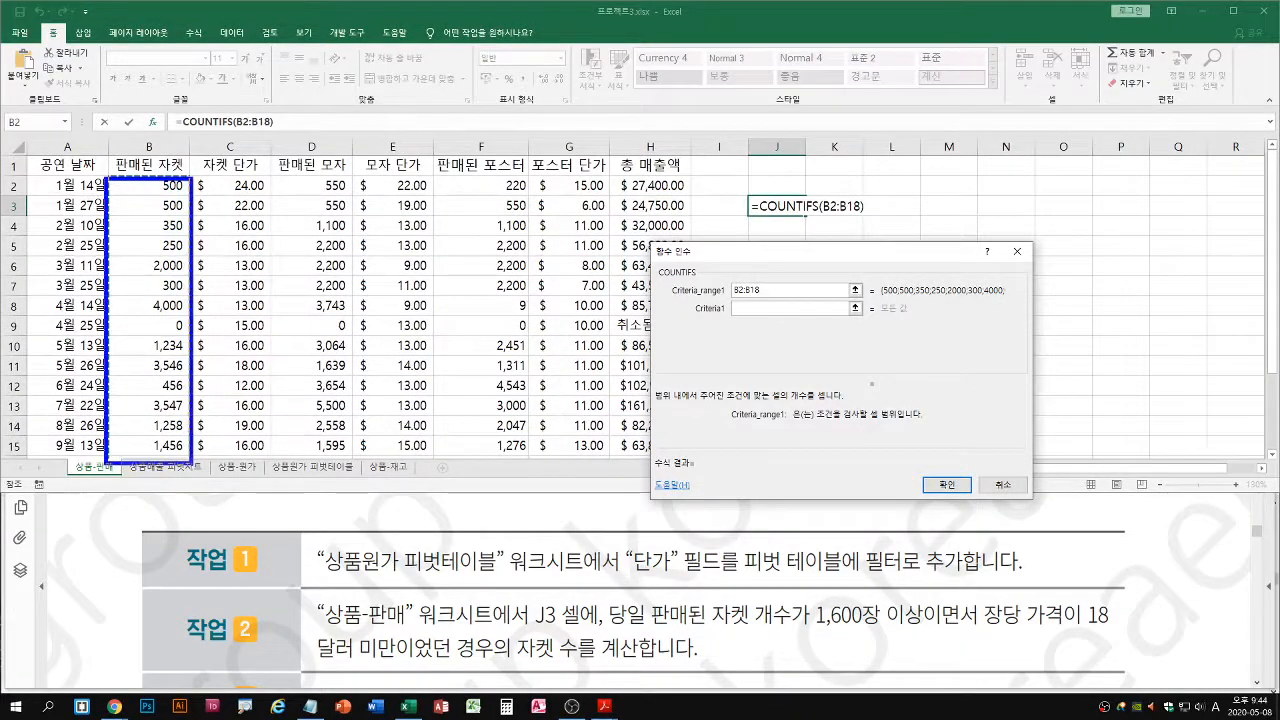
key("Escape")
scroll(854, 202, "up", 1)
Enter >=1600 as the COUNTIFS criterion for the sold jacket counts
left_click(757, 309)
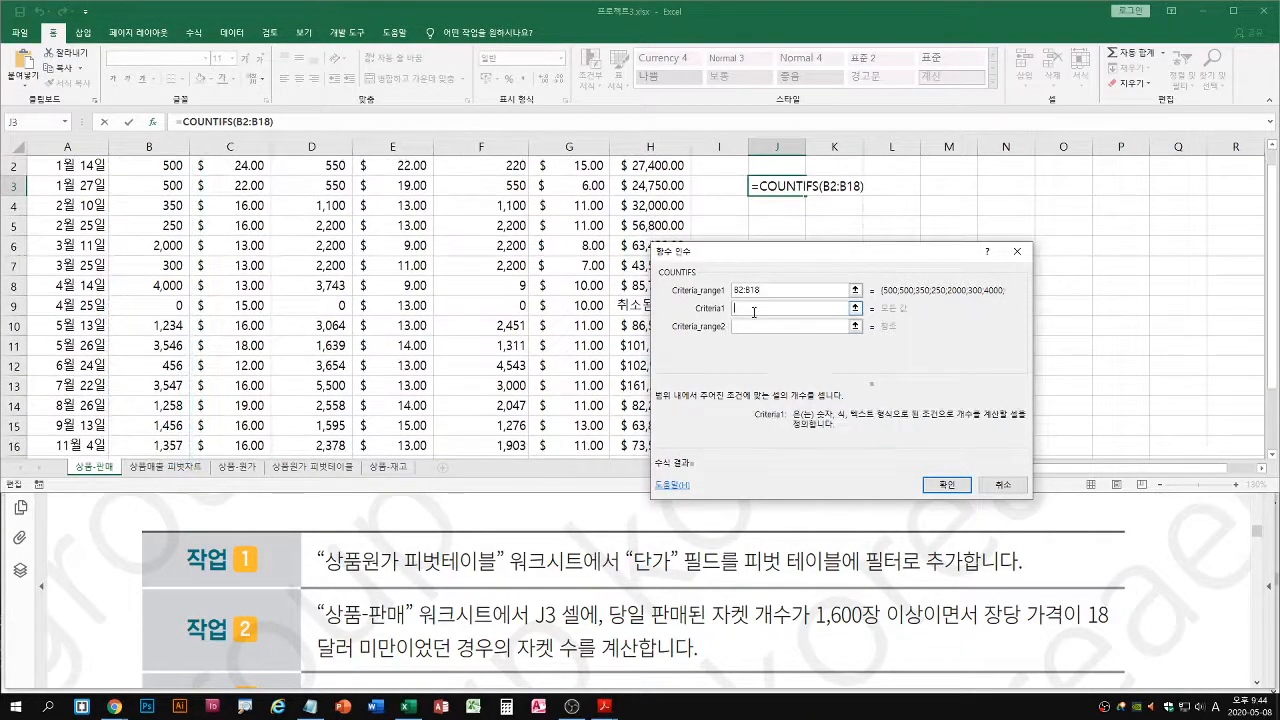
type(">=1600")
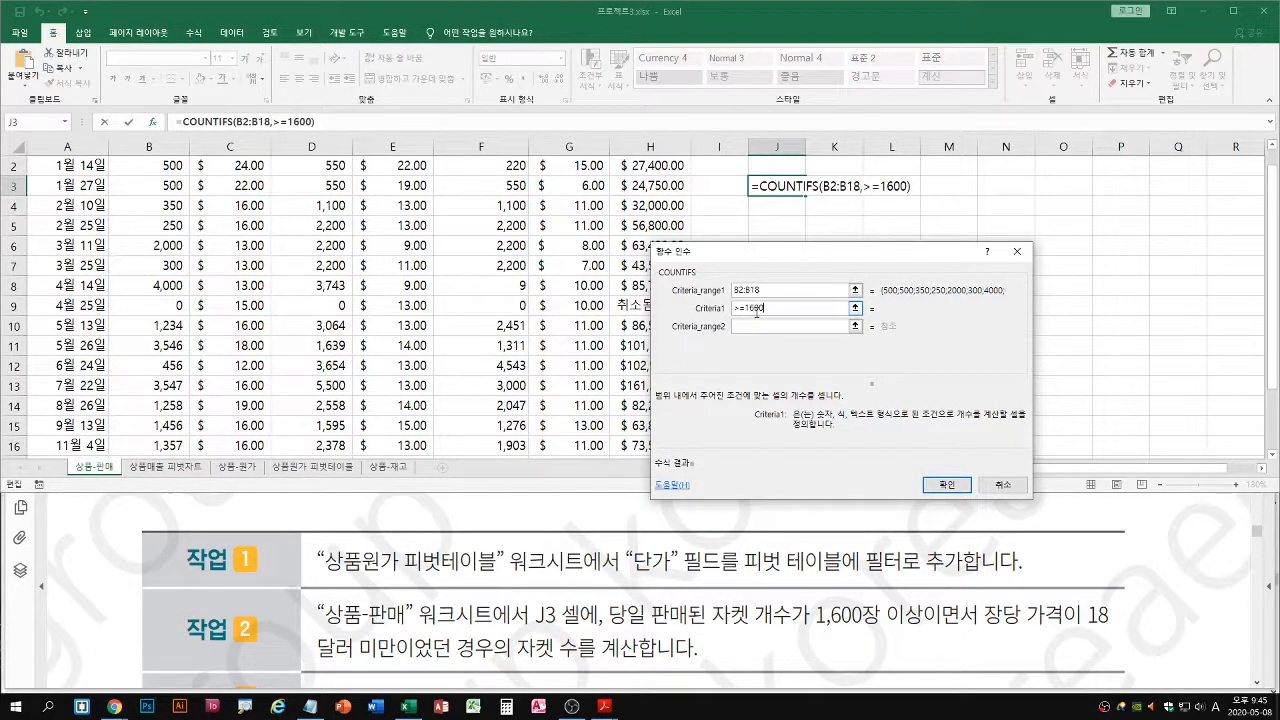
scroll(162, 208, "up", 1)
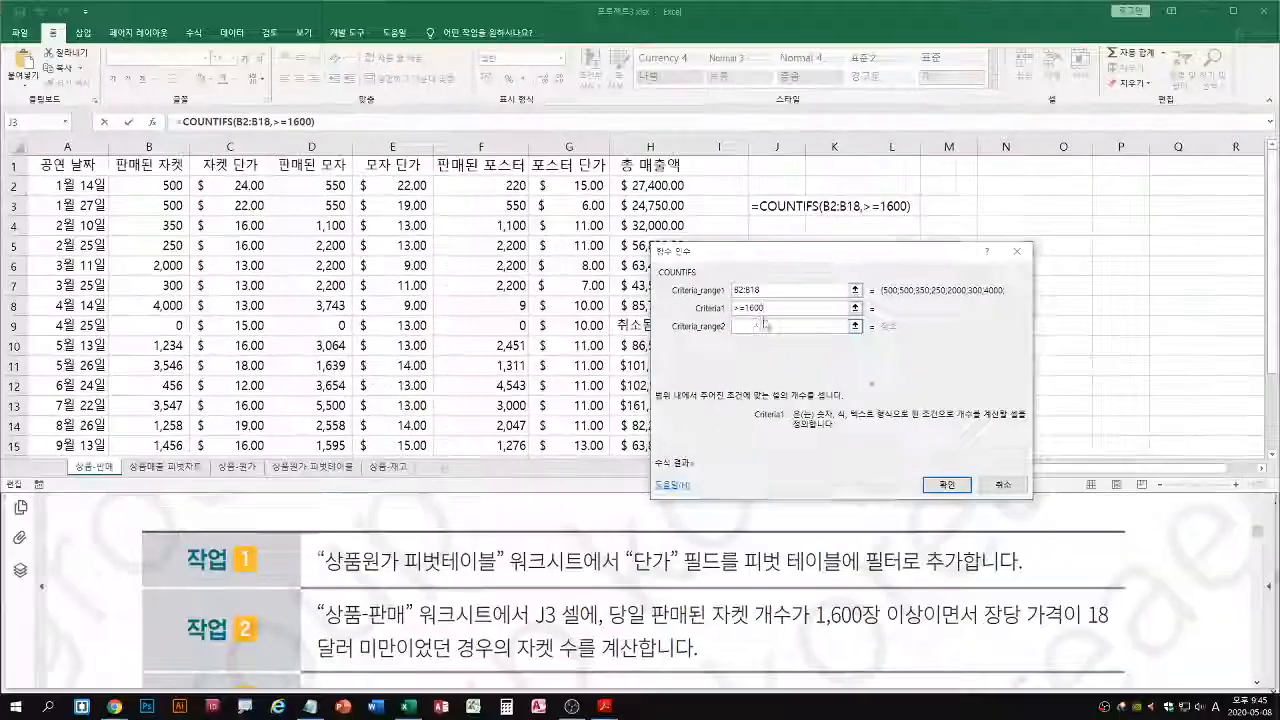
Set the second COUNTIFS criteria range to the jacket unit prices in C2:C18
left_click(614, 383)
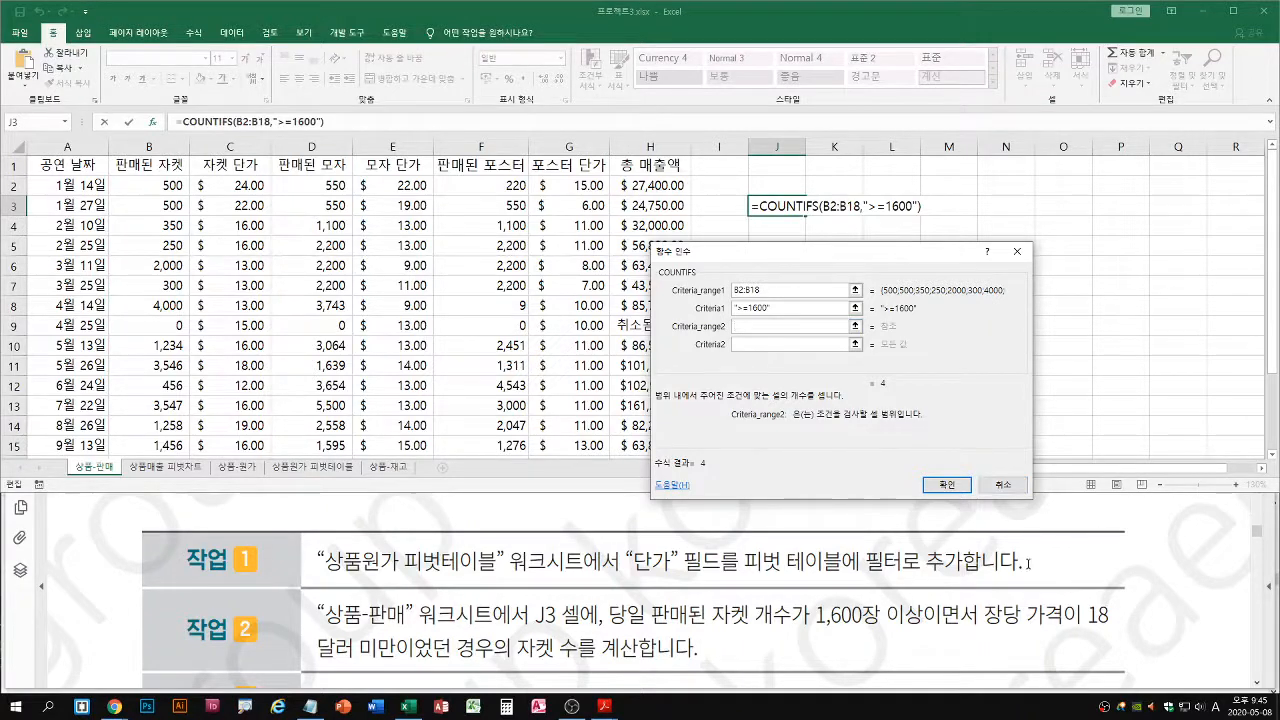
left_click_drag(986, 632, 1136, 630)
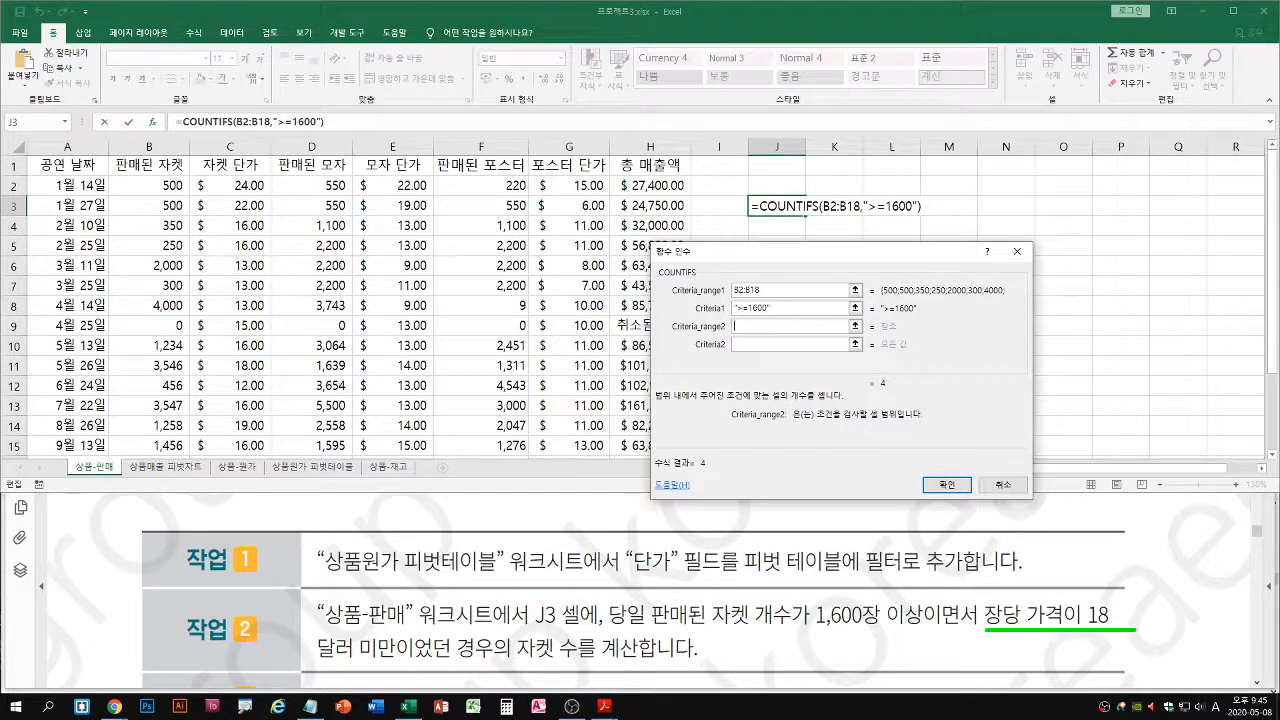
left_click_drag(318, 660, 396, 659)
left_click(246, 188)
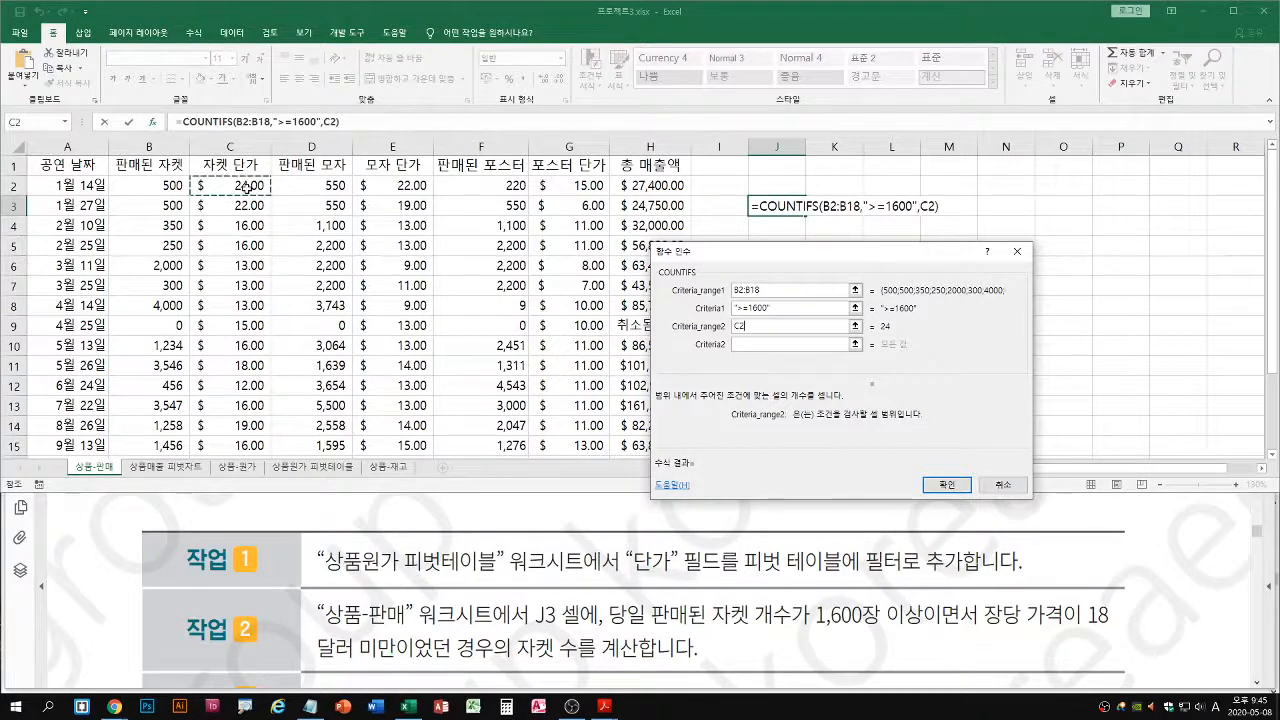
left_click_drag(246, 188, 230, 430)
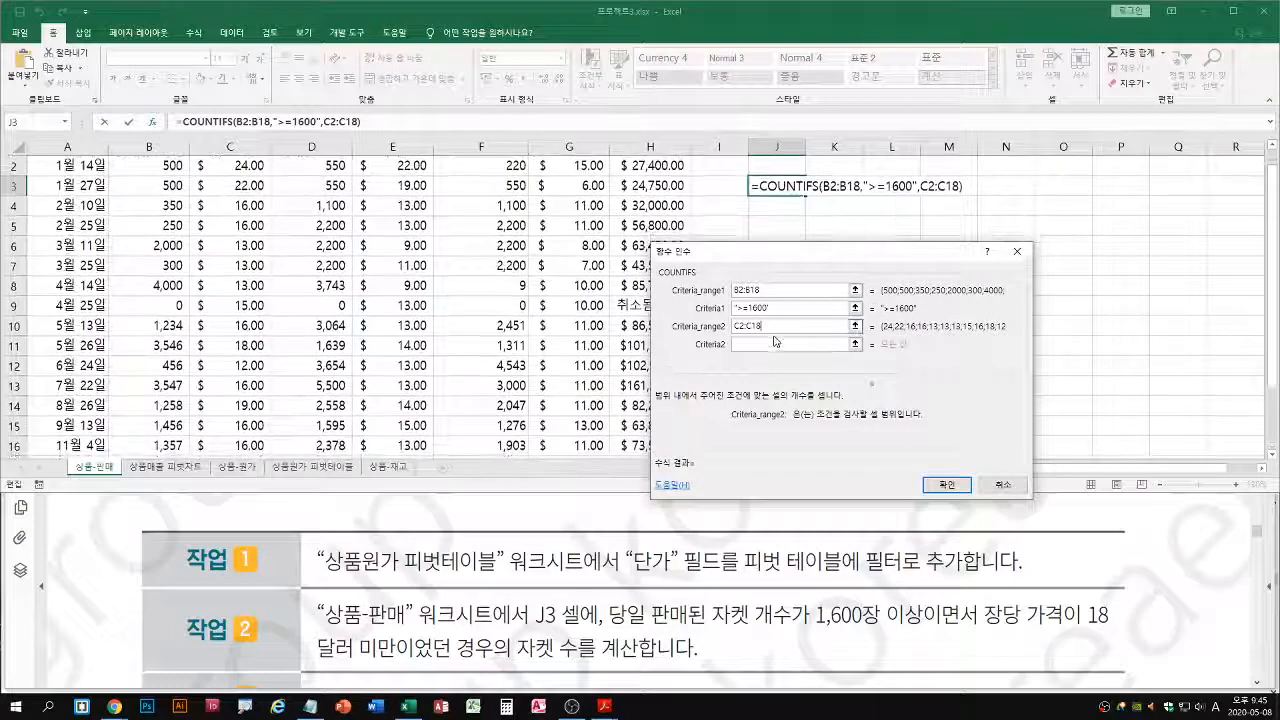
Enter <18 as the criterion for the jacket unit prices and complete the COUNTIFS formula in J3
left_click(775, 343)
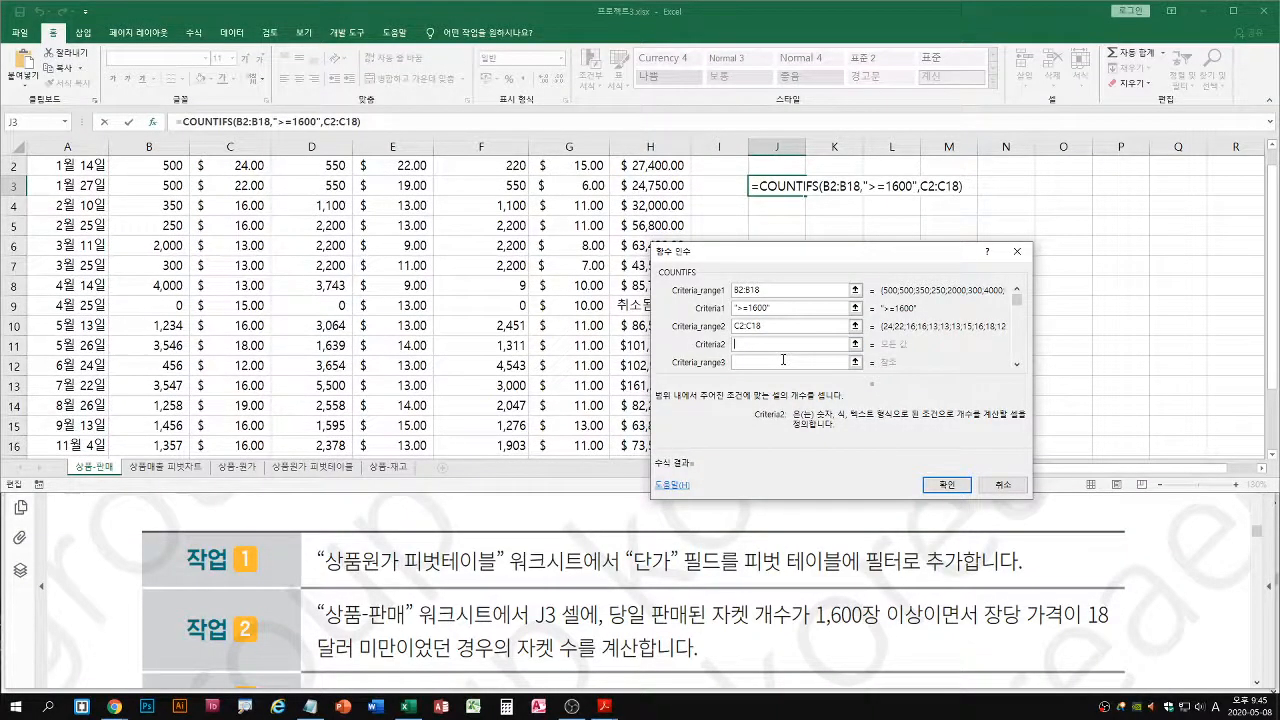
type("<18")
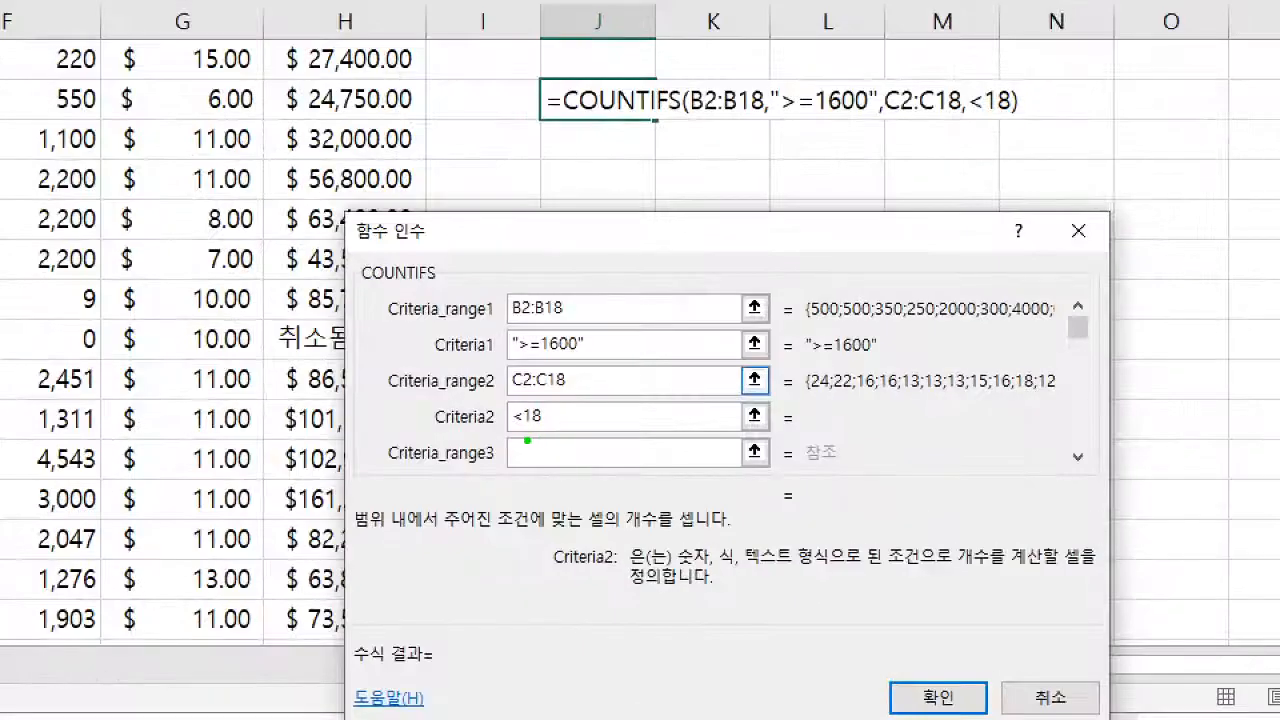
left_click_drag(512, 432, 559, 432)
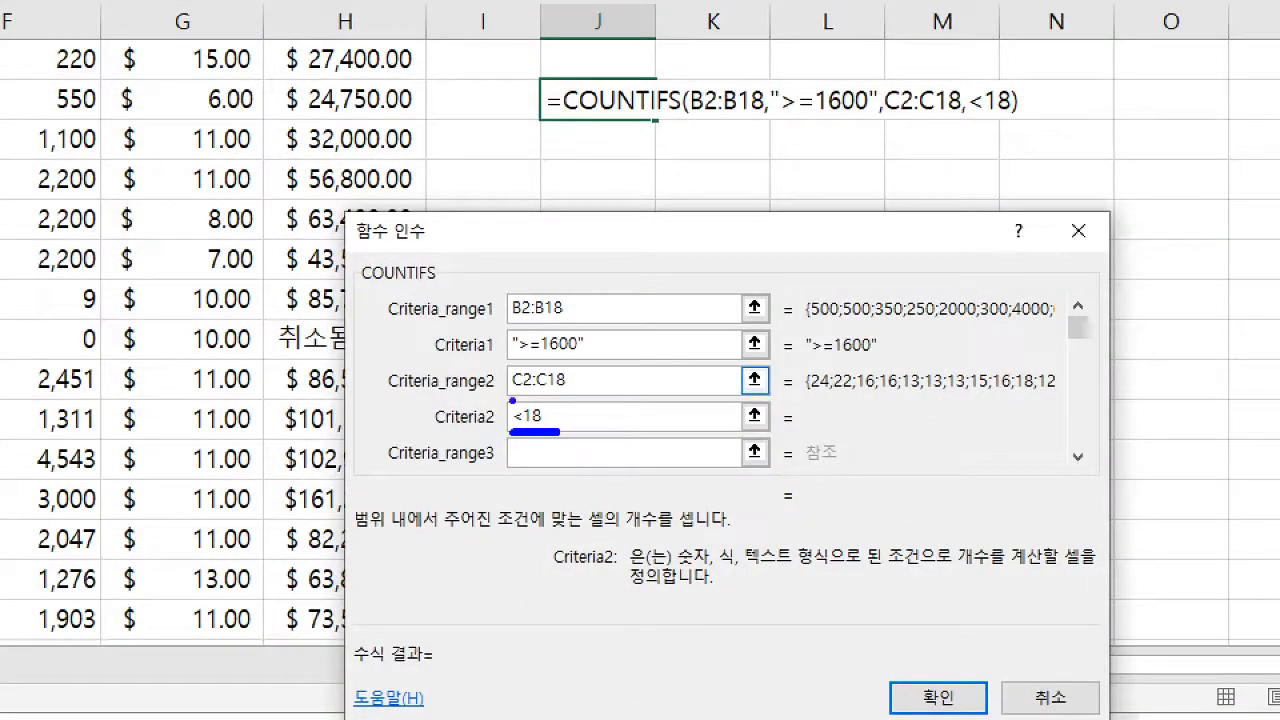
left_click_drag(511, 398, 570, 398)
key("g")
left_click_drag(505, 319, 575, 319)
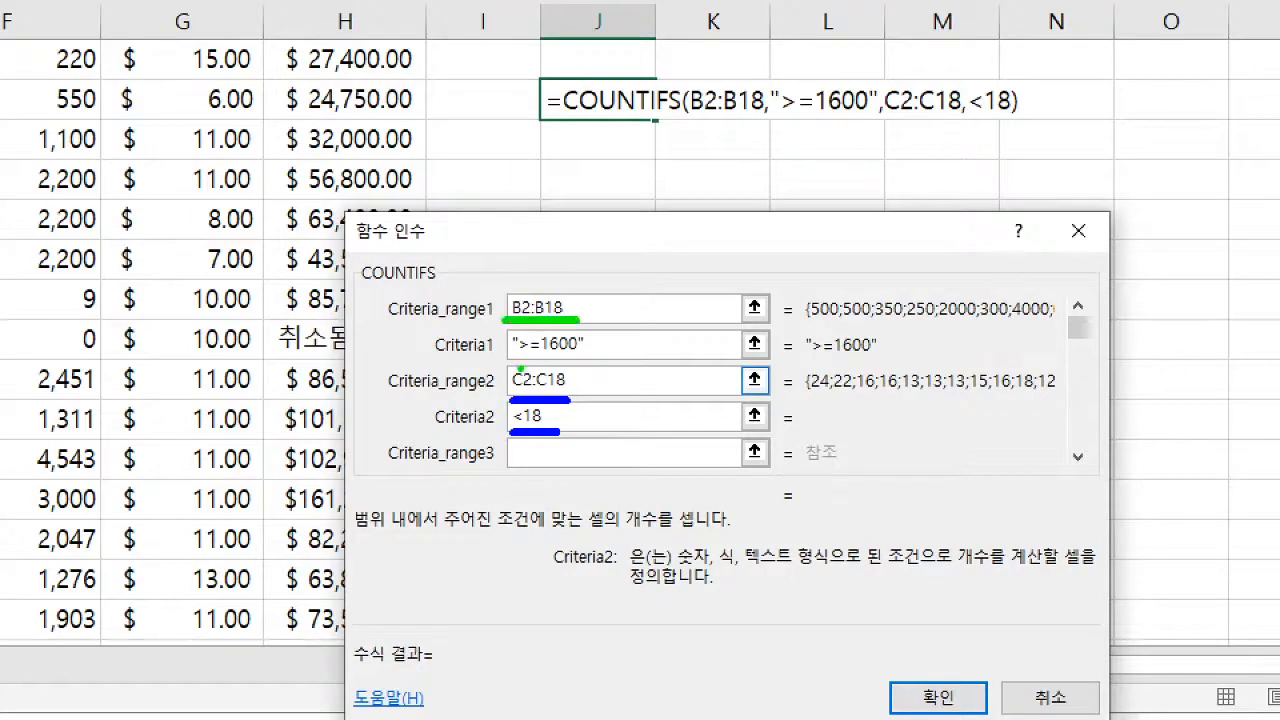
left_click_drag(515, 357, 586, 357)
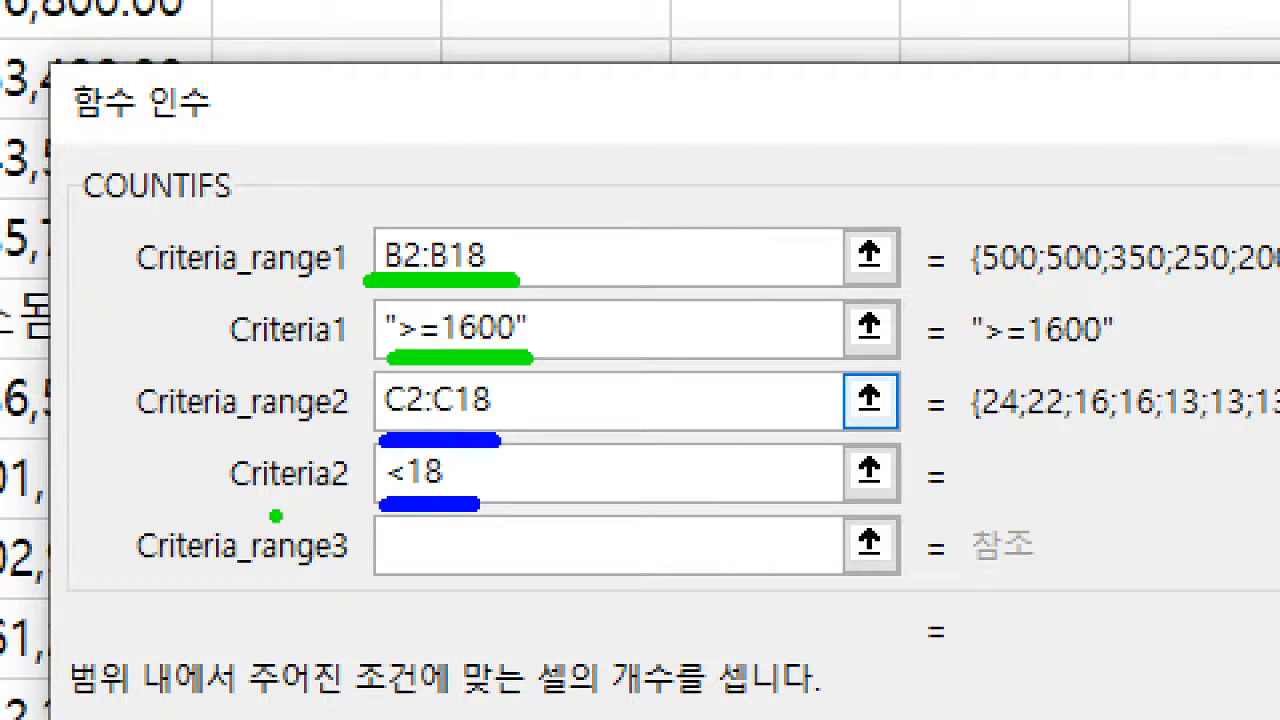
key("b")
left_click(382, 465)
left_click(457, 463)
left_click(468, 464)
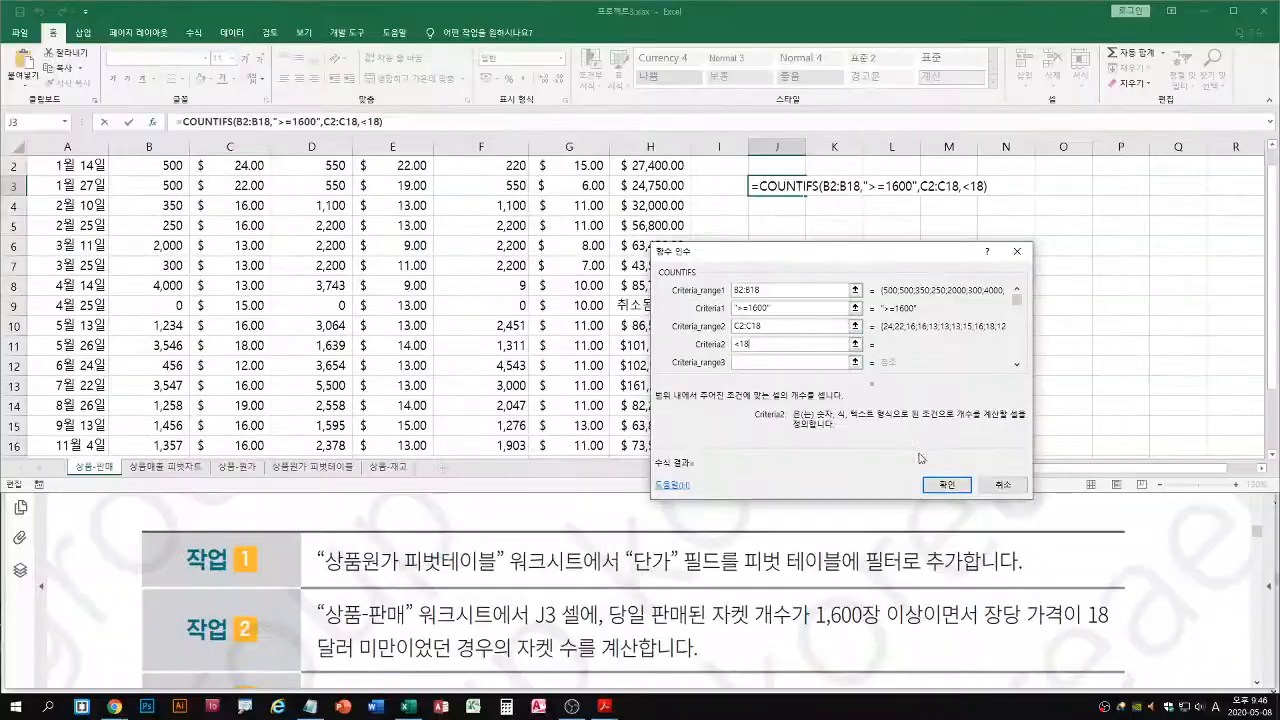
left_click(945, 485)
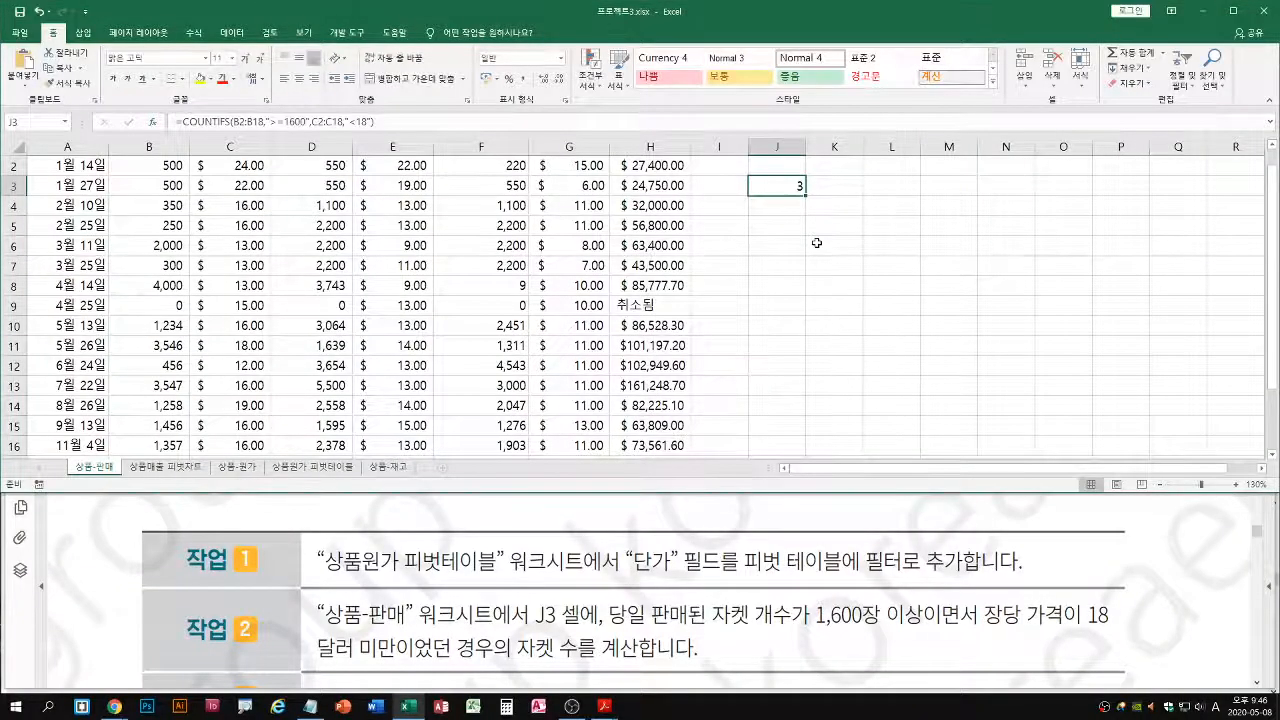
Switch to the mock exam PDF in Acrobat Reader and consult task 3 alongside the workbook
left_click(717, 569)
double_click(803, 410)
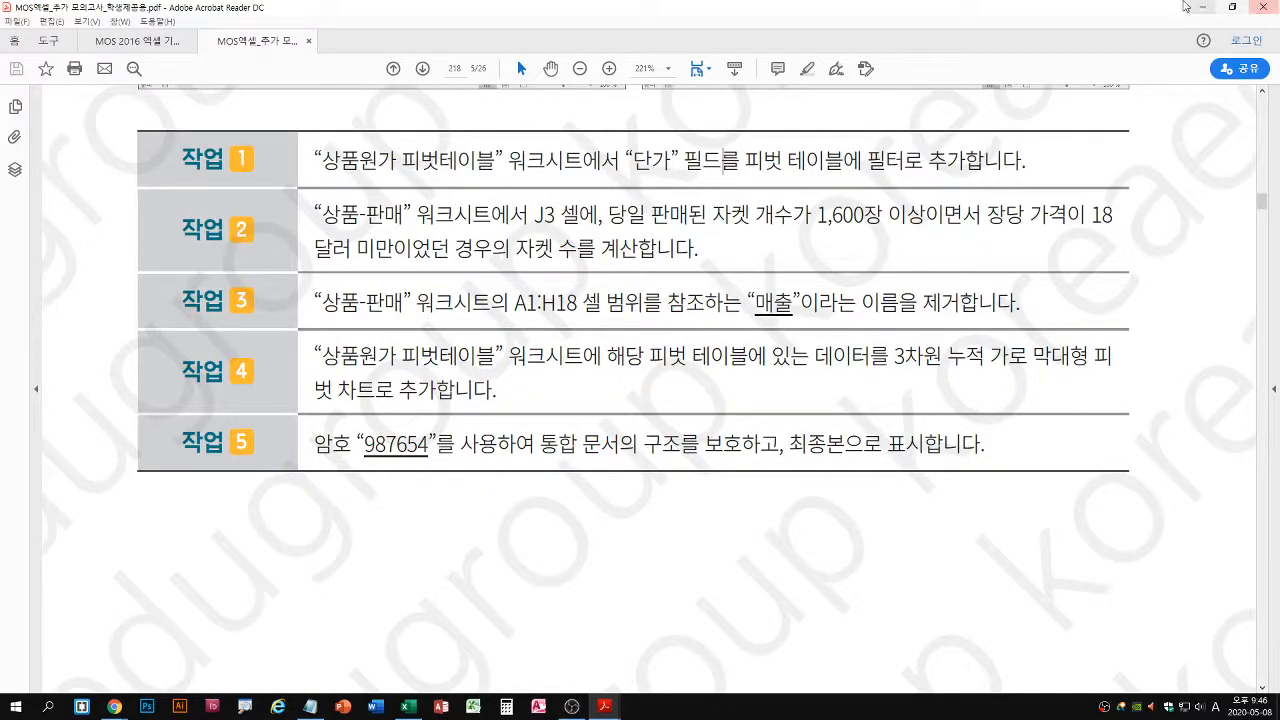
double_click(1124, 6)
scroll(540, 570, "down", 4)
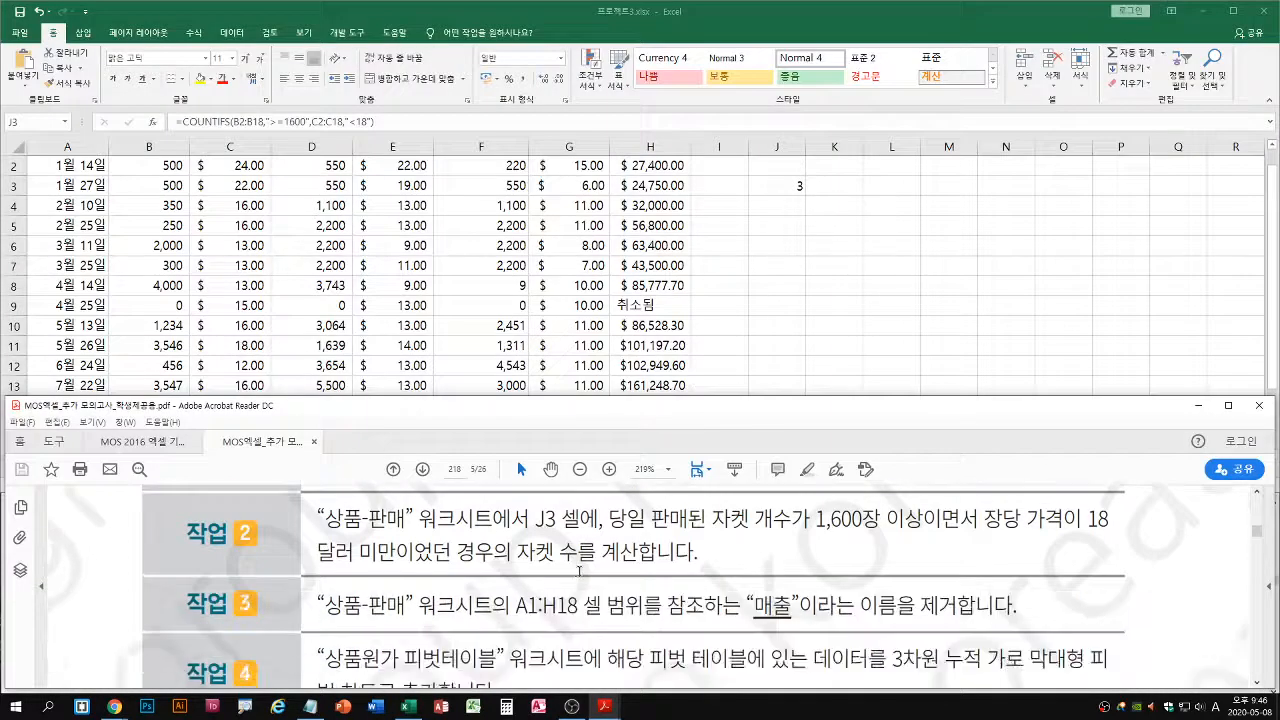
Switch back to the Excel workbook and delete the existing pivot chart on the 상품원가 피벗테이블 worksheet
left_click(858, 269)
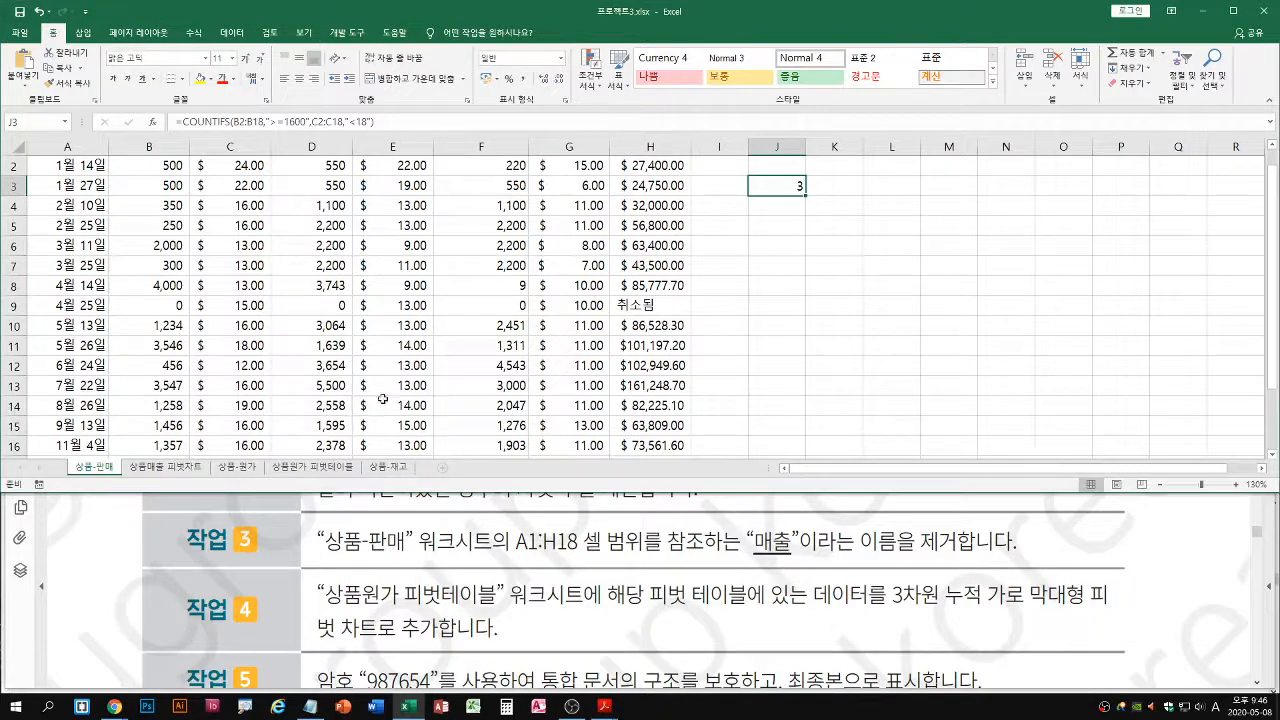
left_click(306, 468)
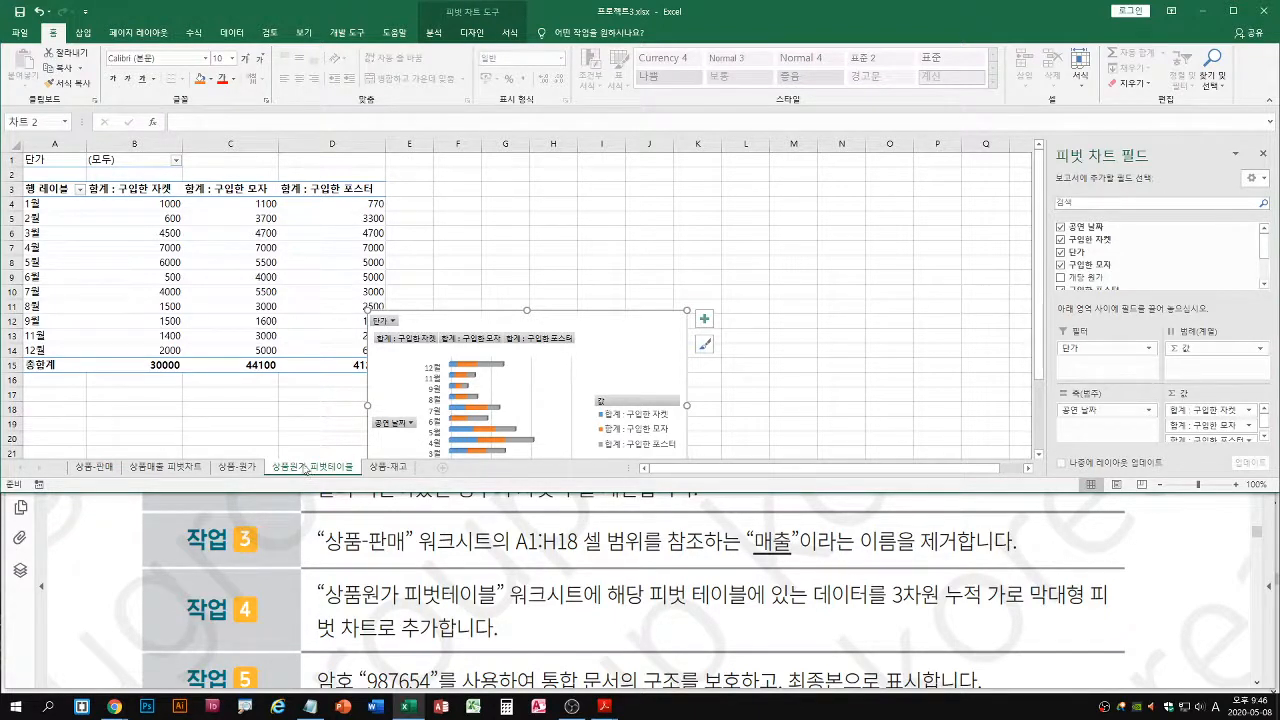
left_click(236, 291)
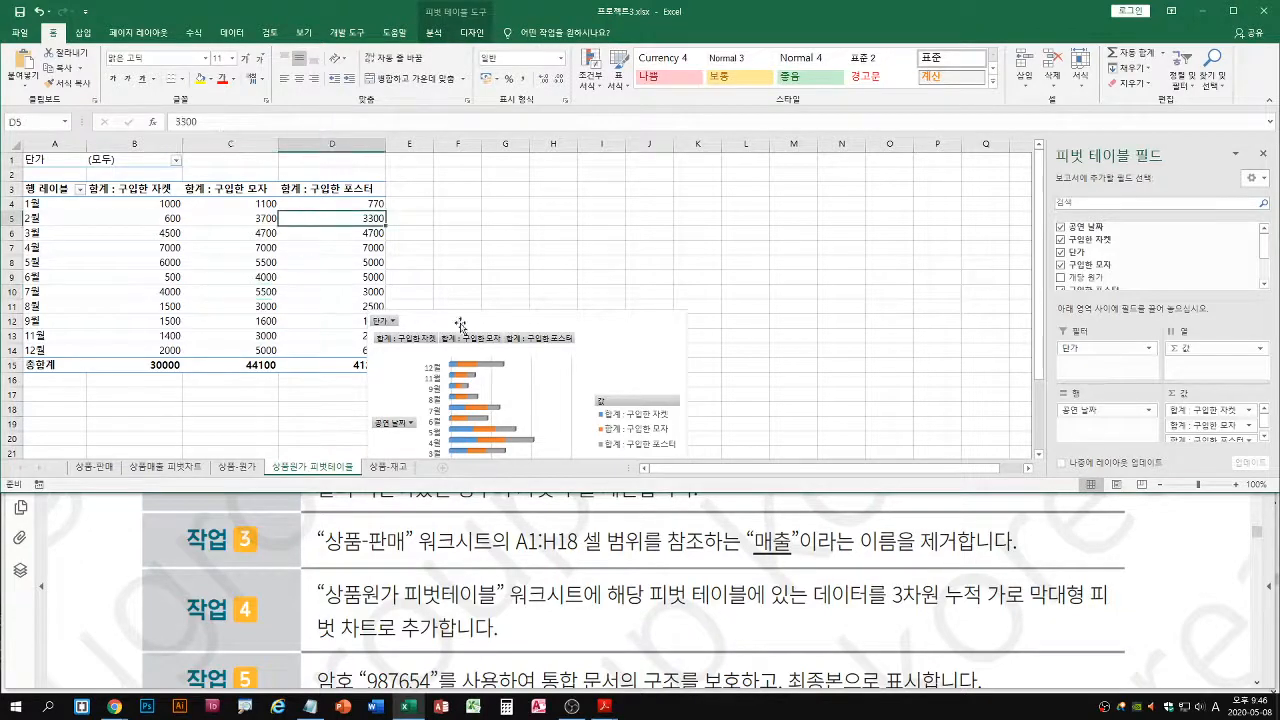
left_click(614, 326)
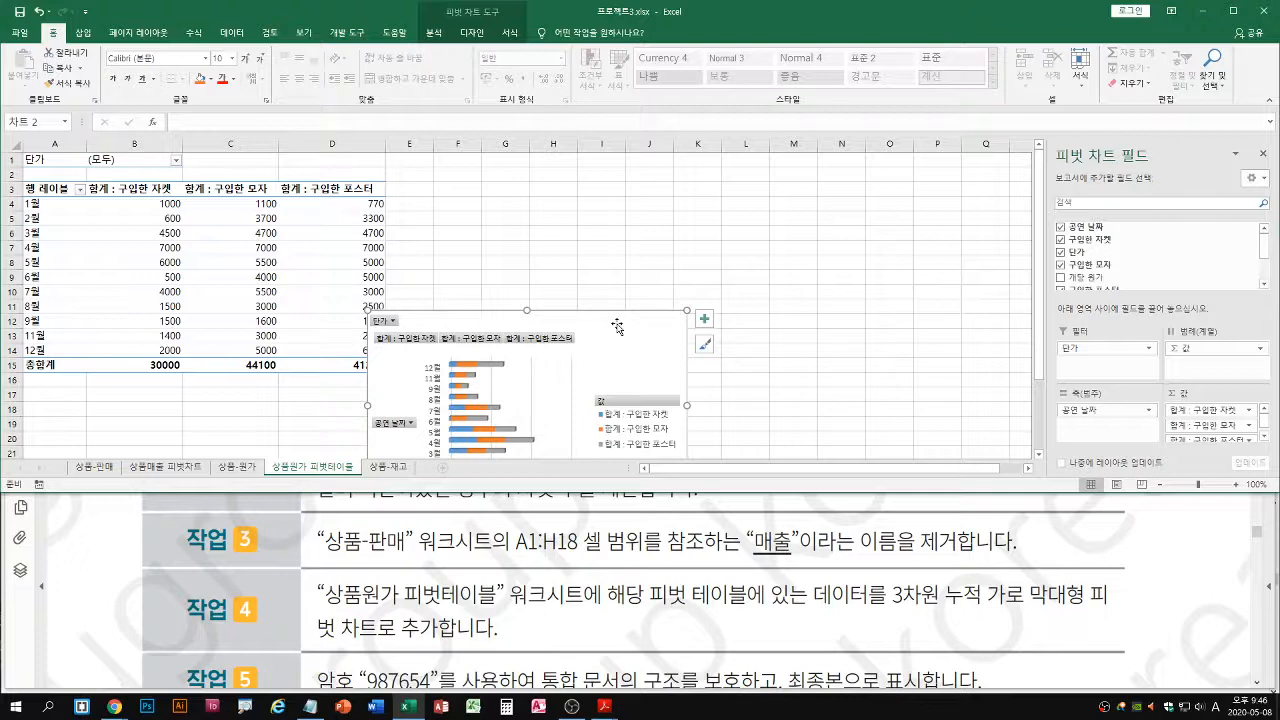
key("Delete")
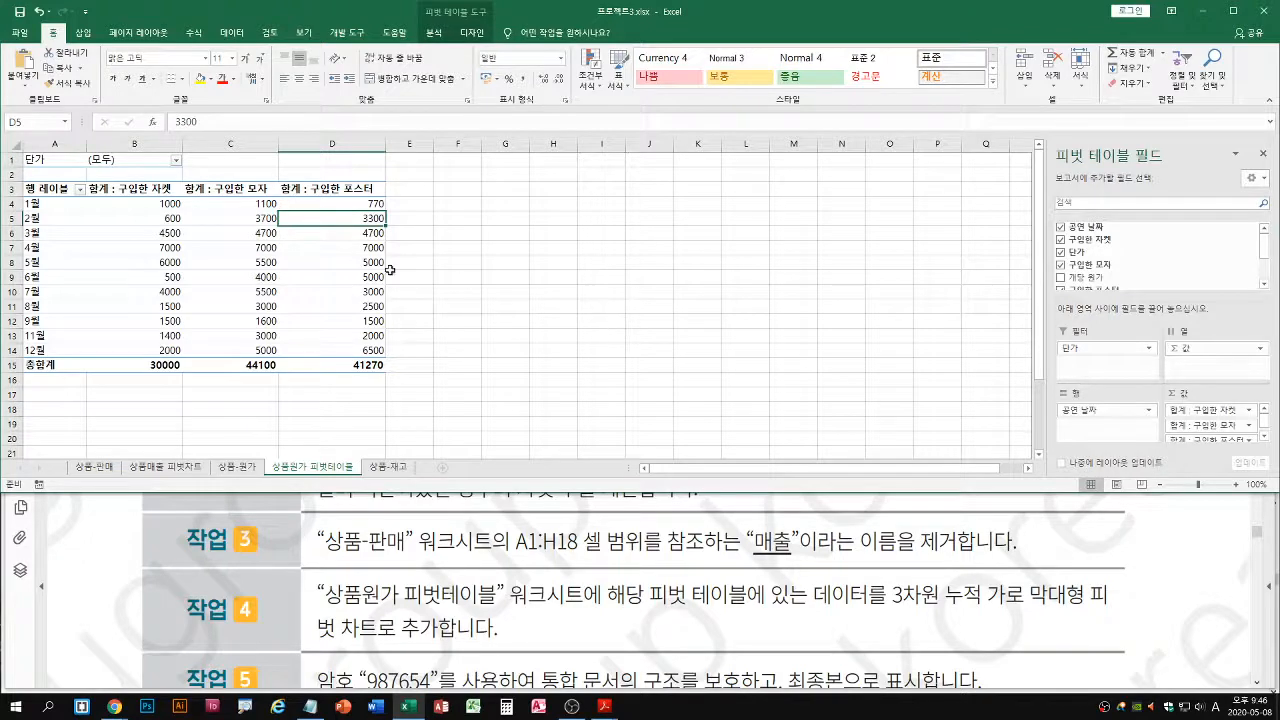
key("ctrl+z")
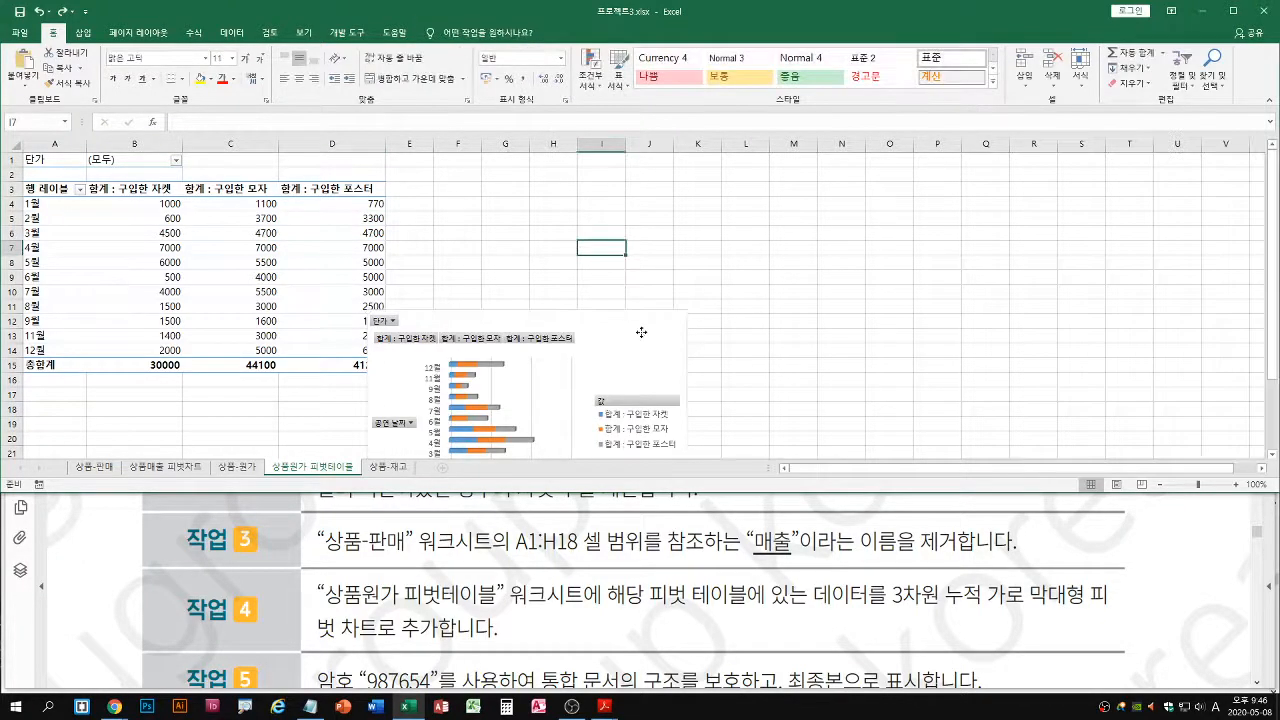
left_click(641, 333)
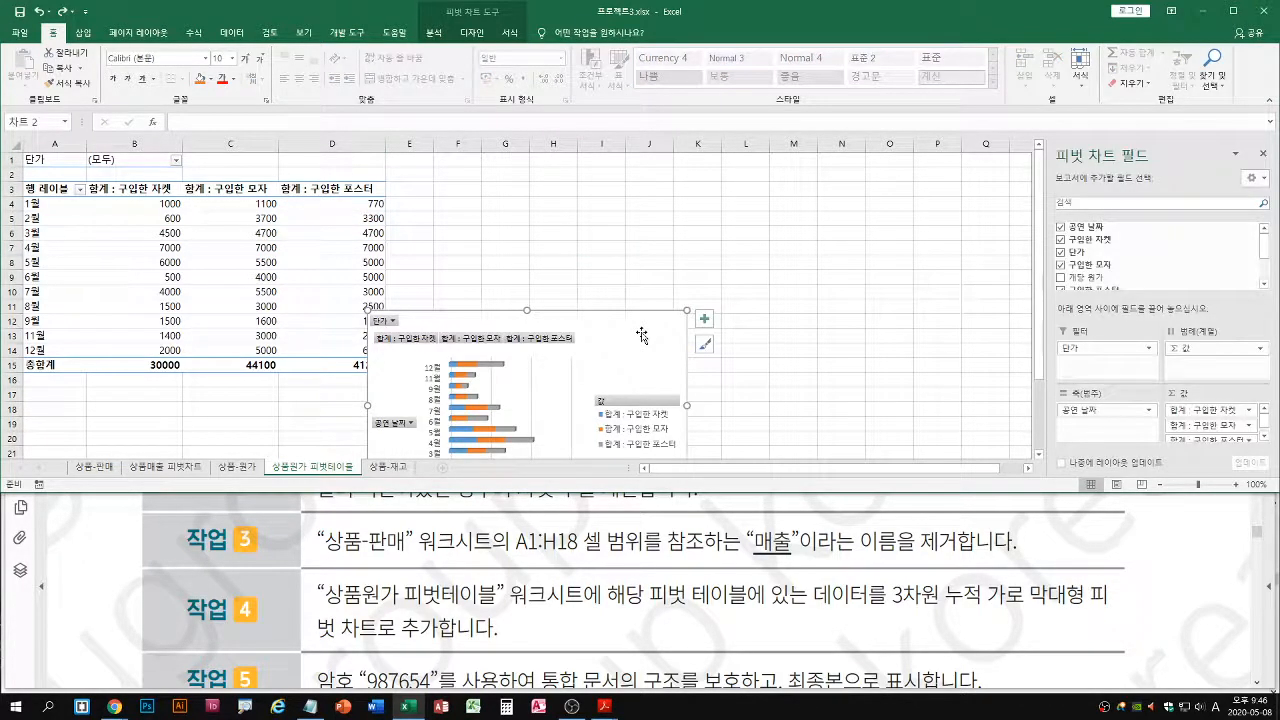
key("Delete")
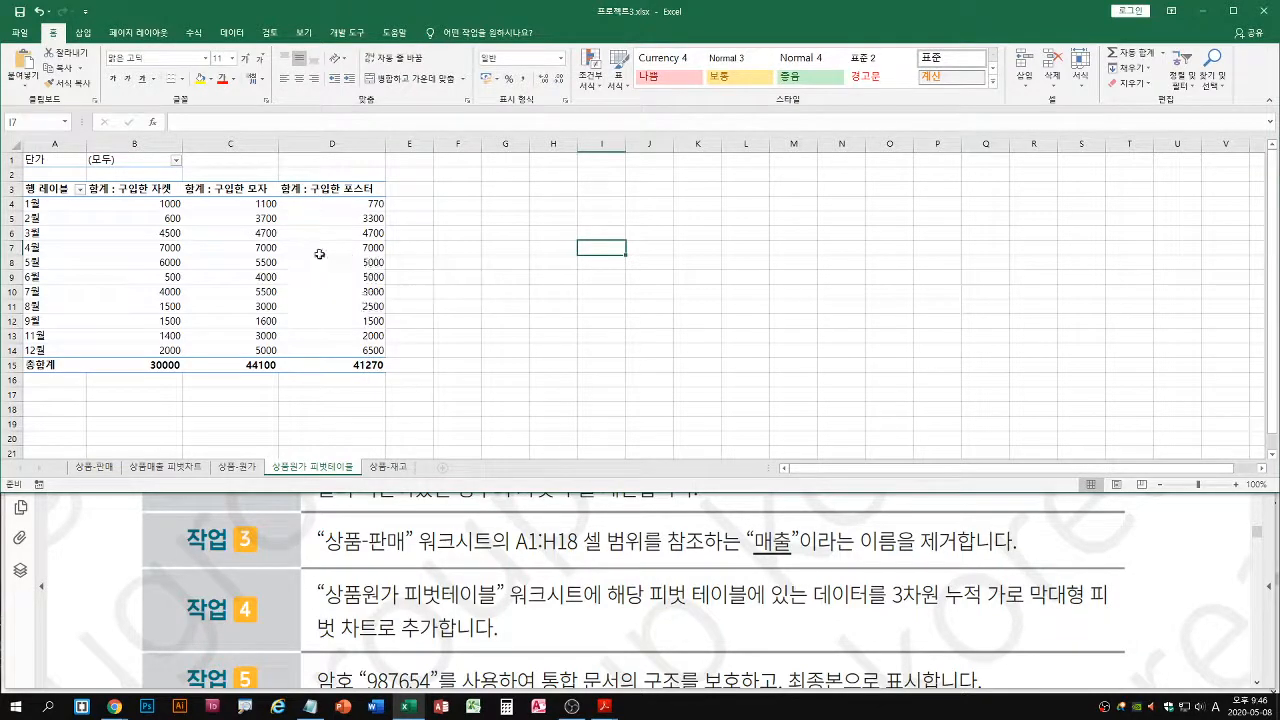
Insert a pivot chart of the 3차원 누적 가로 막대형 type from the pivot table on the 상품원가 피벗테이블 worksheet
left_click(255, 235)
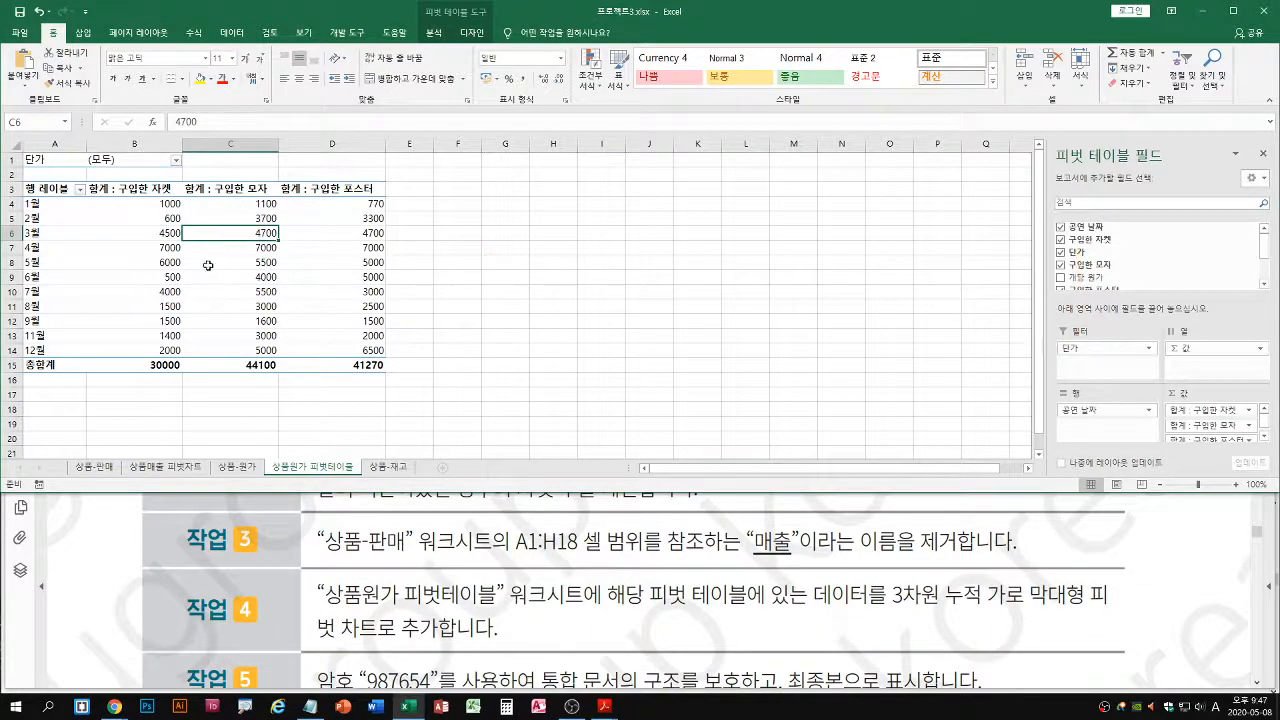
mouse_move(260, 233)
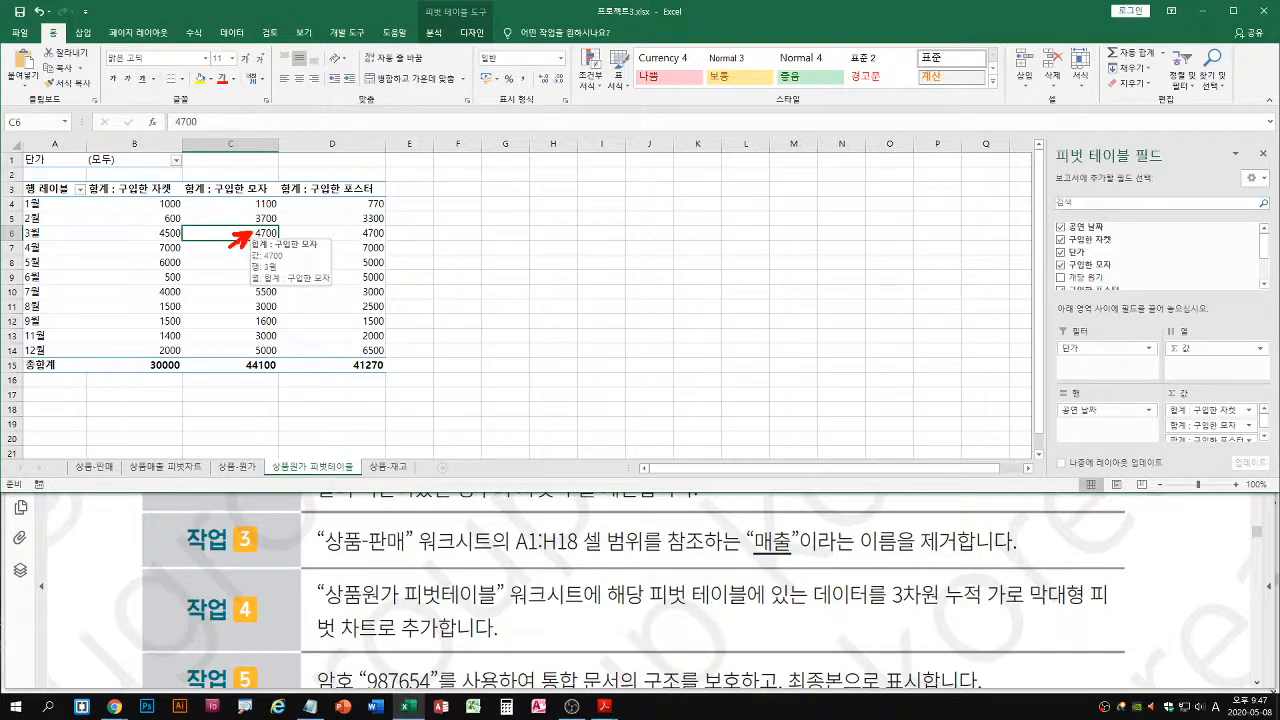
left_click(435, 33)
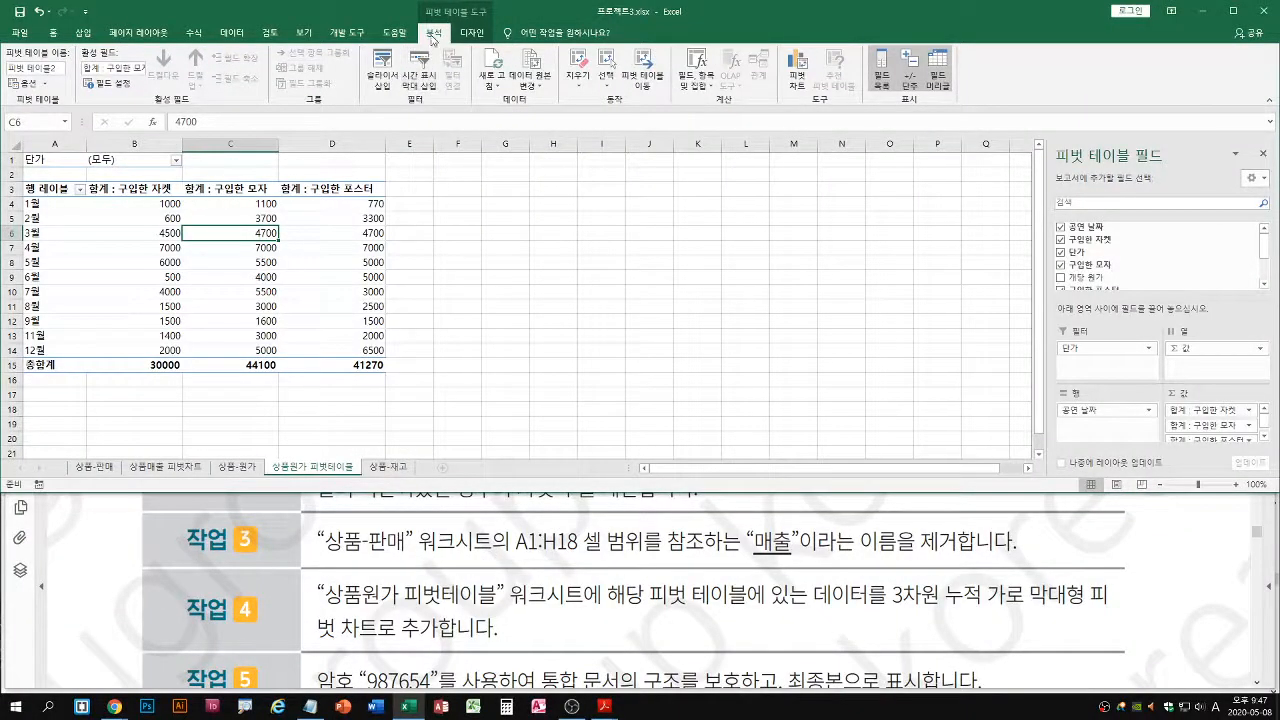
left_click(797, 68)
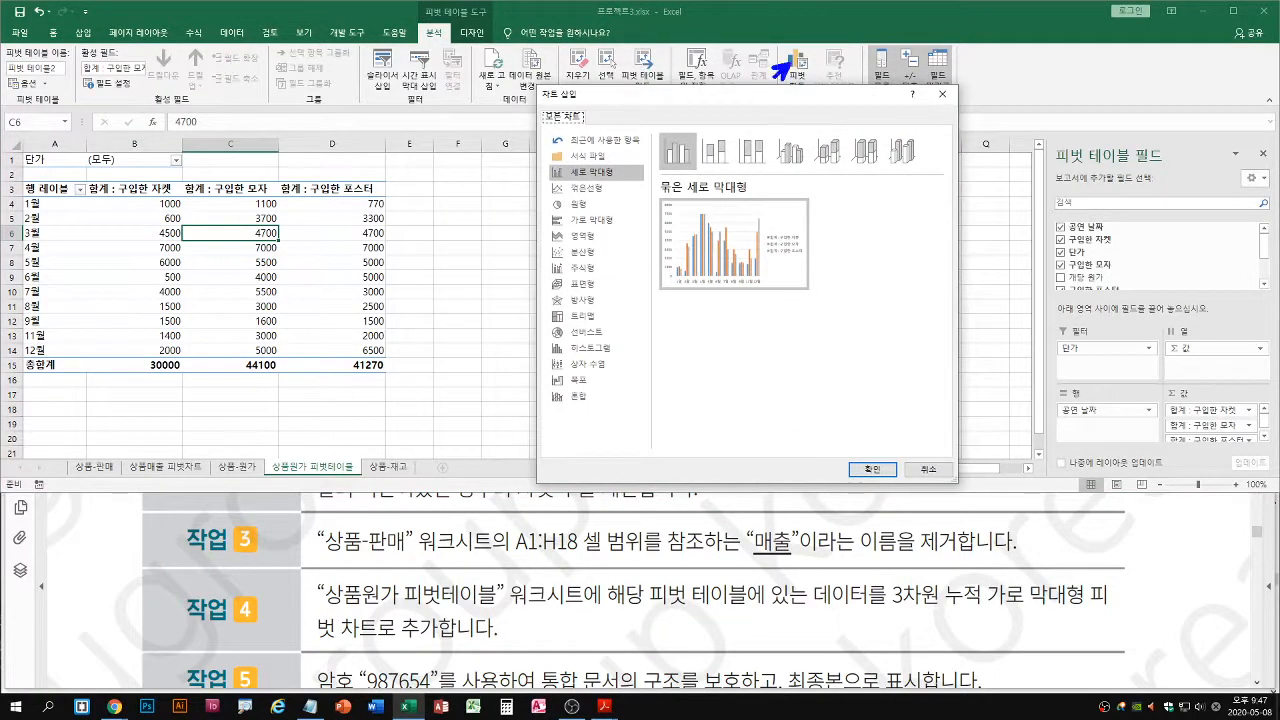
left_click_drag(789, 102, 787, 126)
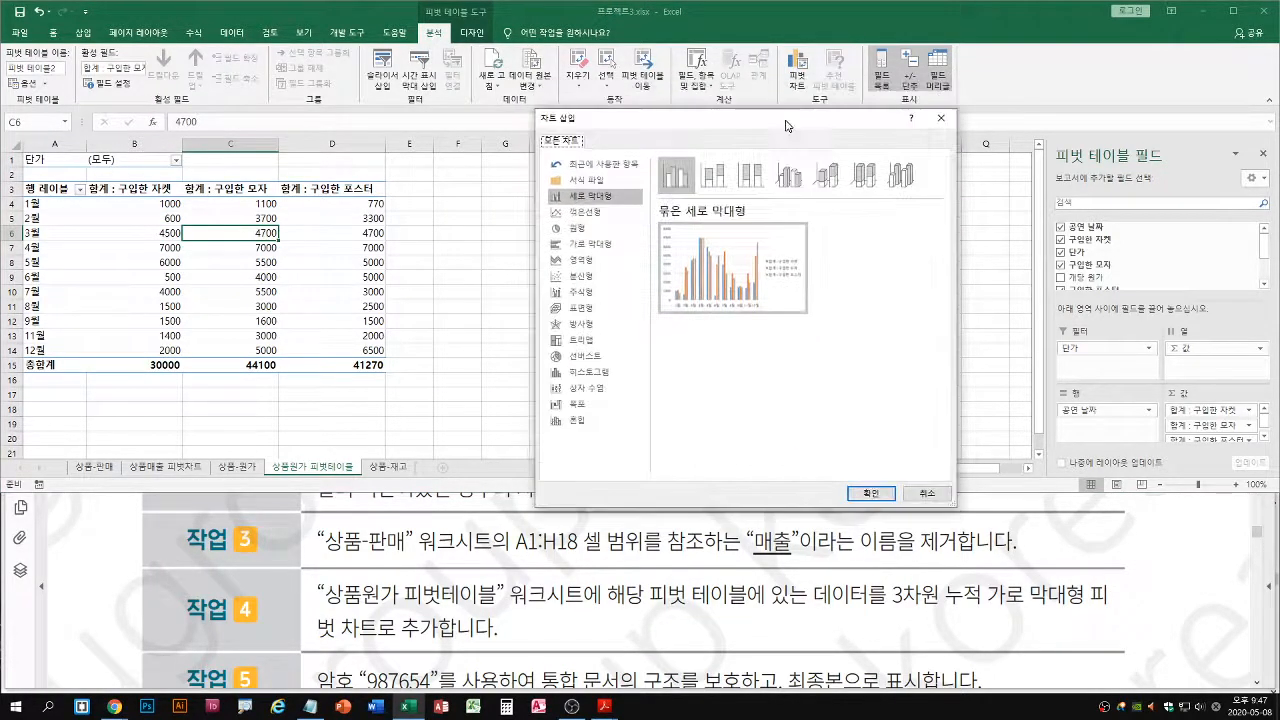
left_click(595, 248)
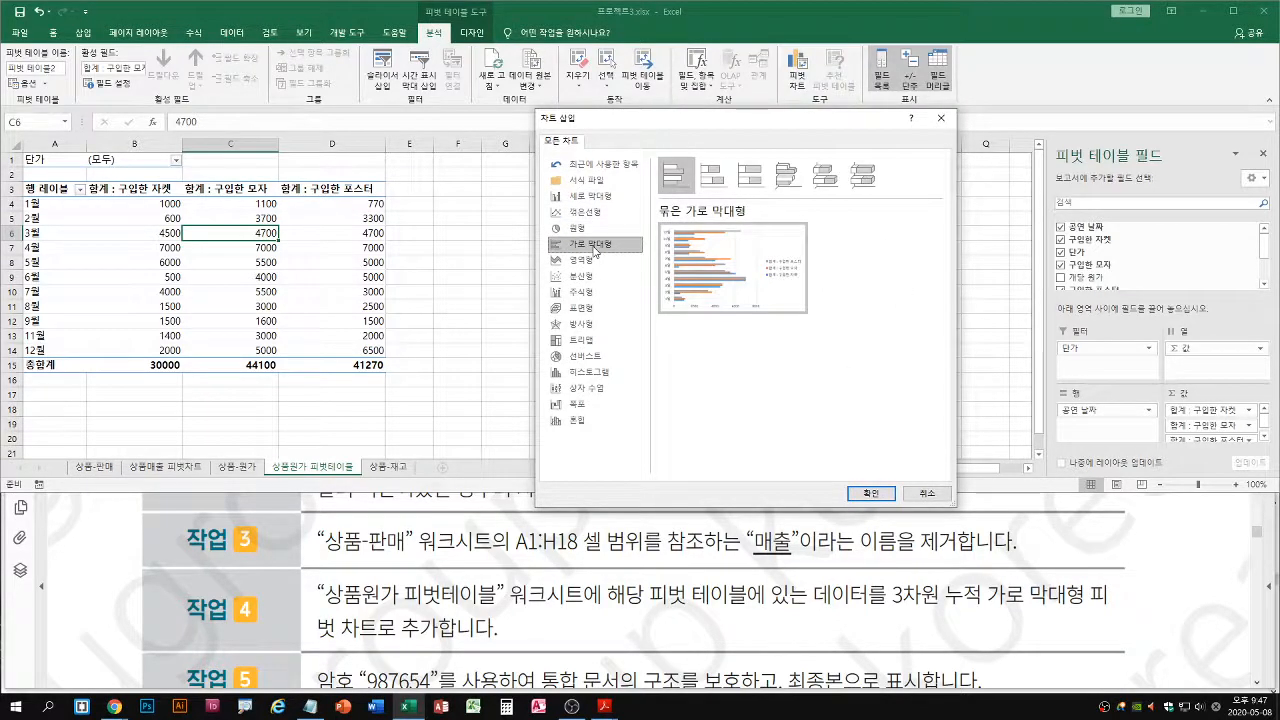
left_click(822, 177)
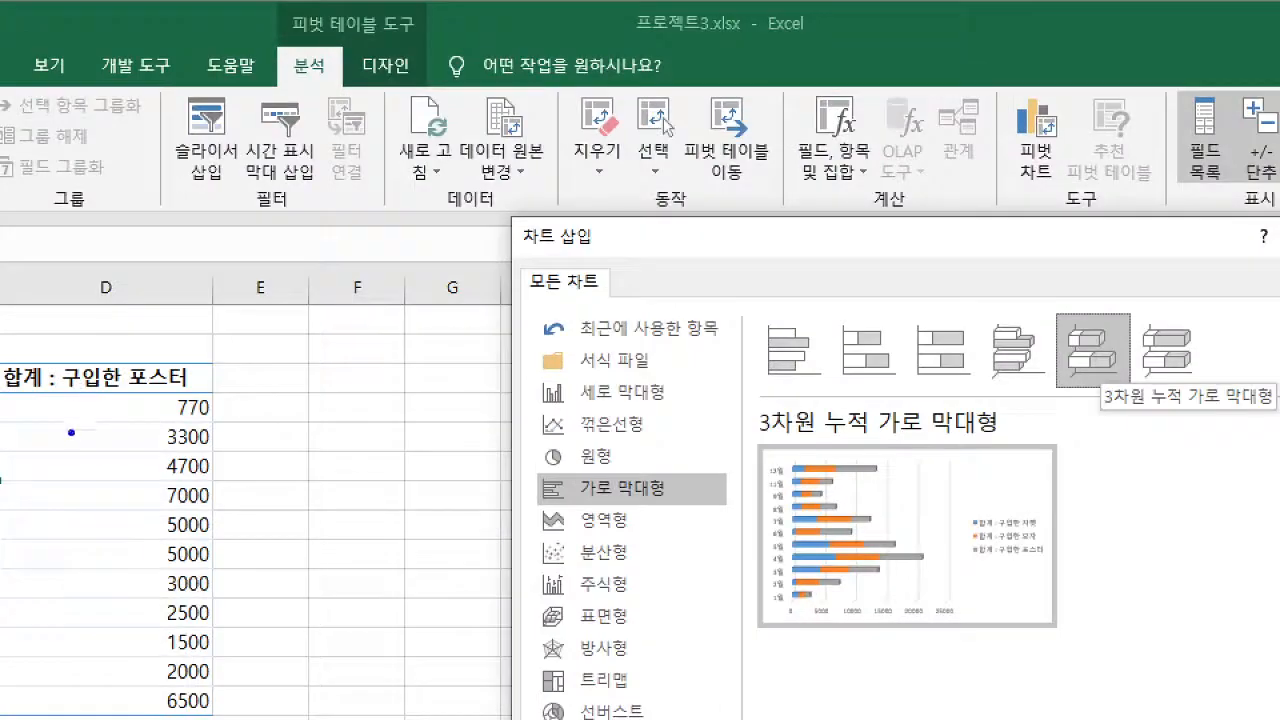
left_click_drag(71, 432, 158, 396)
mouse_move(58, 510)
left_mouse_down()
mouse_move(35, 507)
mouse_move(46, 520)
left_mouse_up()
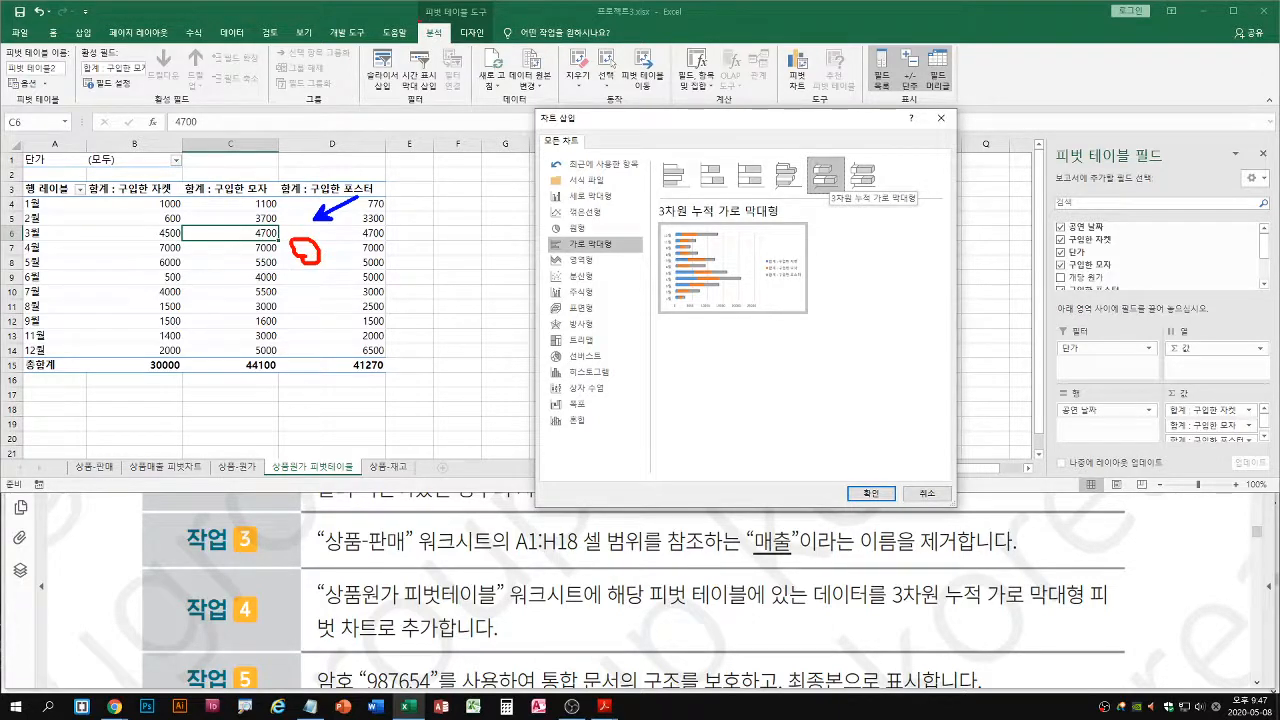
left_click_drag(419, 22, 451, 45)
mouse_move(786, 43)
left_mouse_down()
mouse_move(812, 92)
mouse_move(802, 95)
left_mouse_up()
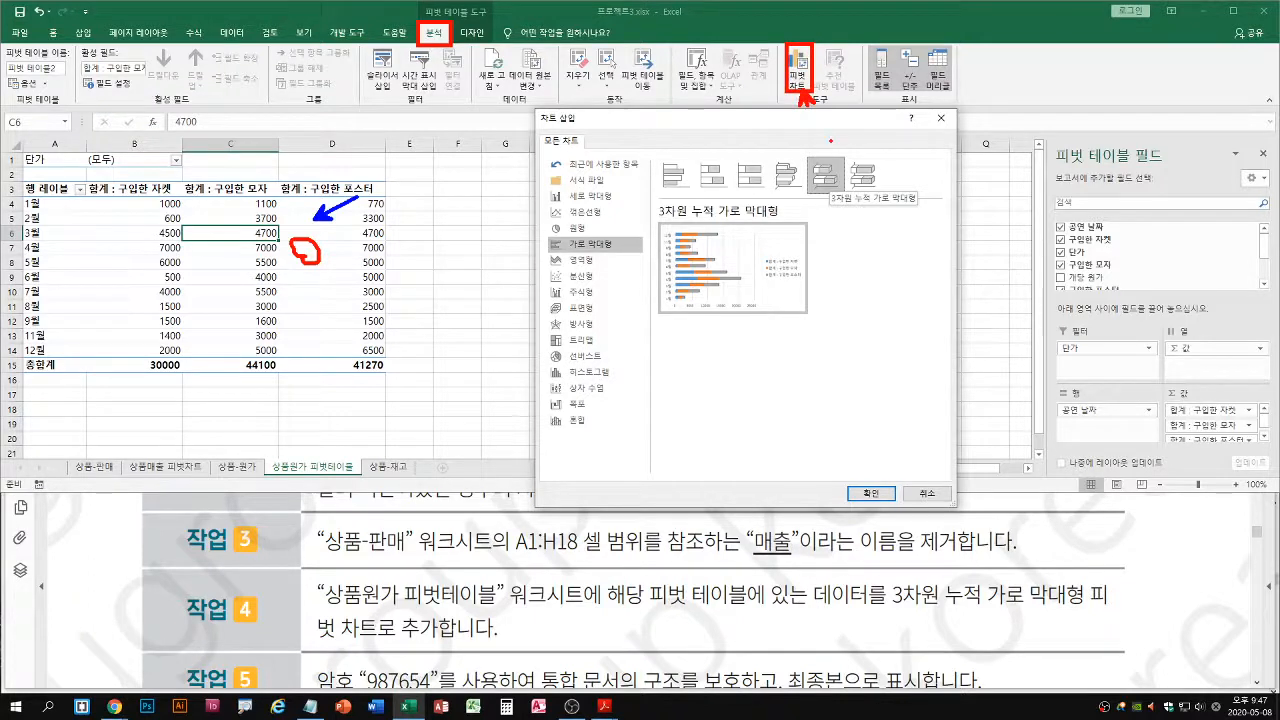
key("Escape")
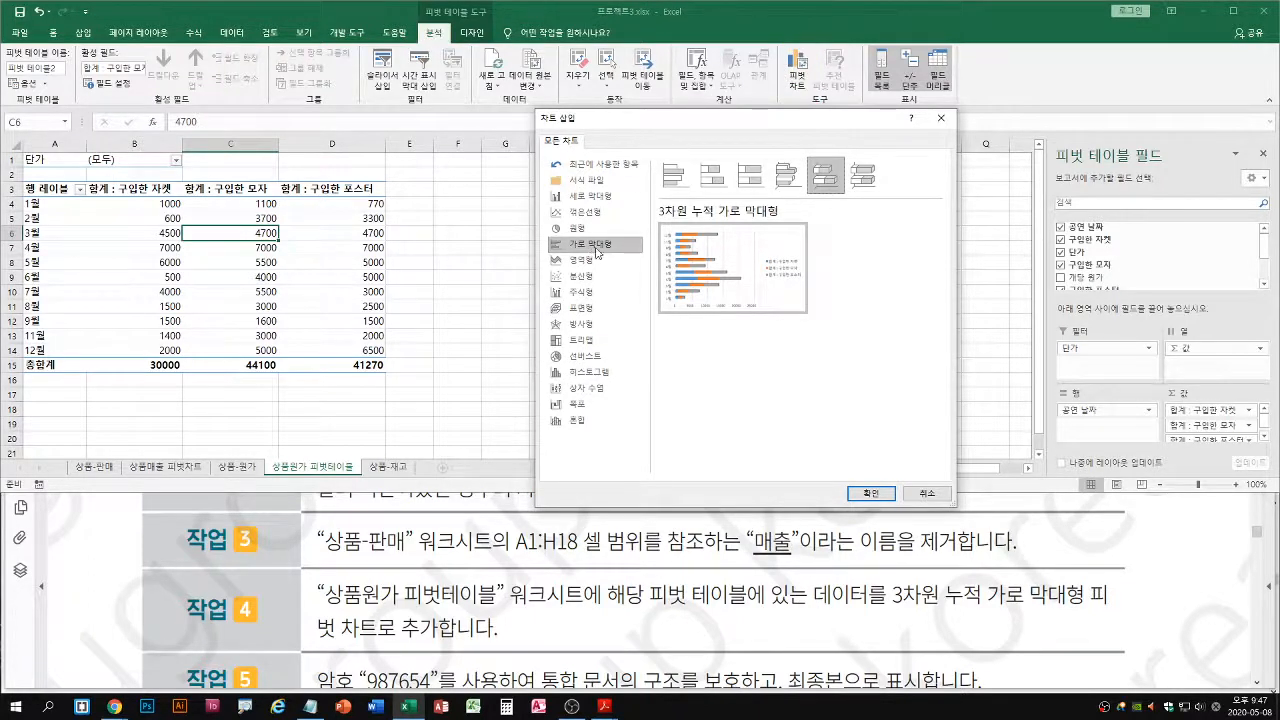
left_click(869, 493)
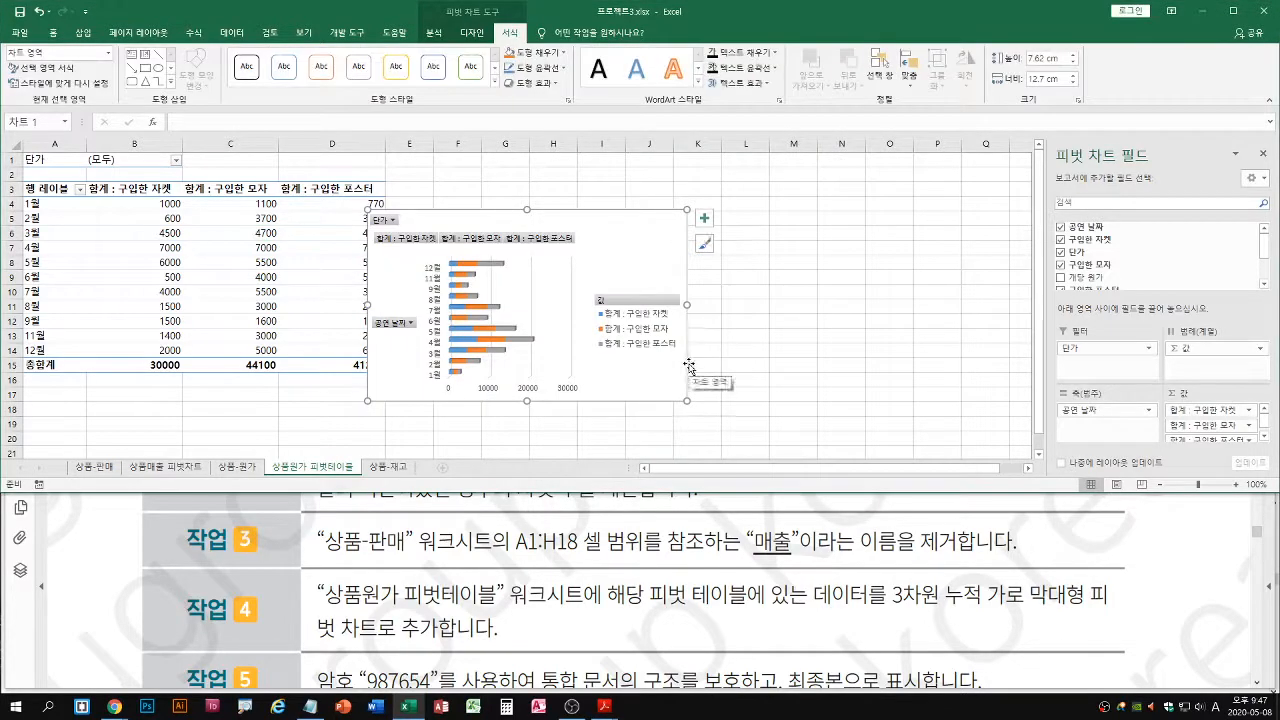
Consult task 5 in the mock exam PDF and remove the workbook's existing structure protection by entering its password
scroll(697, 600, "down", 2)
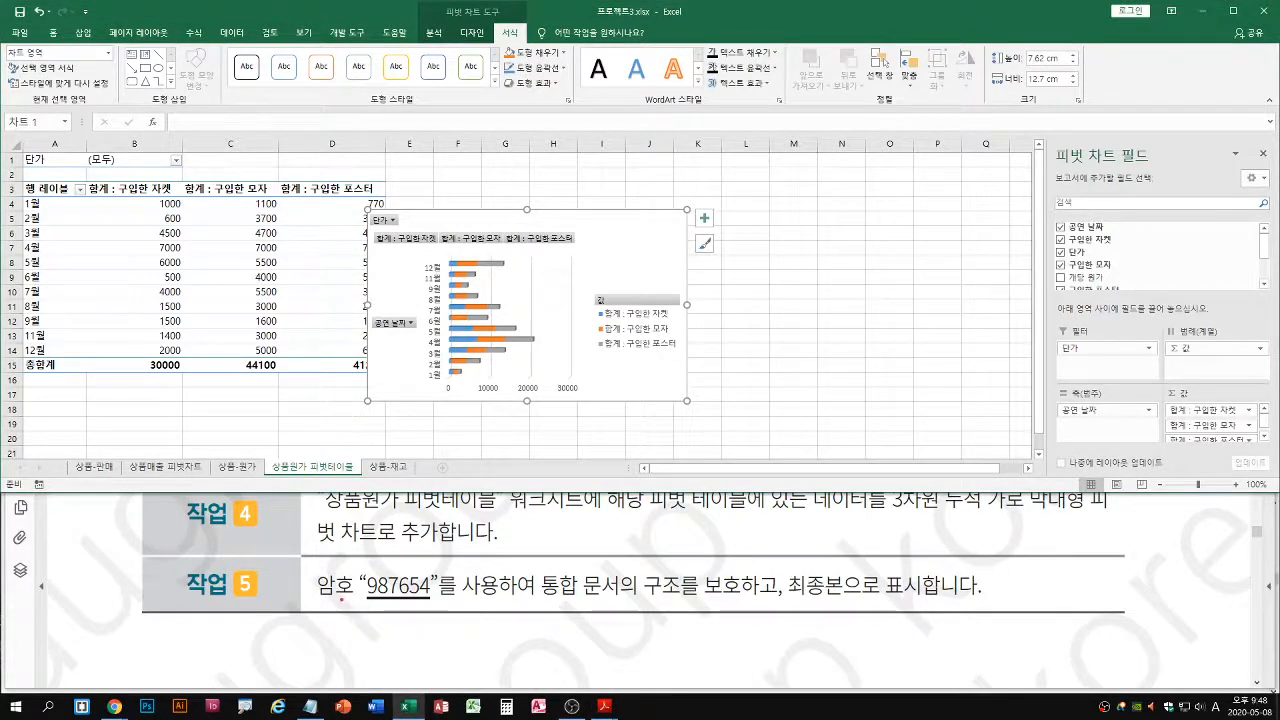
left_click_drag(311, 604, 915, 602)
key("Escape")
left_click(269, 32)
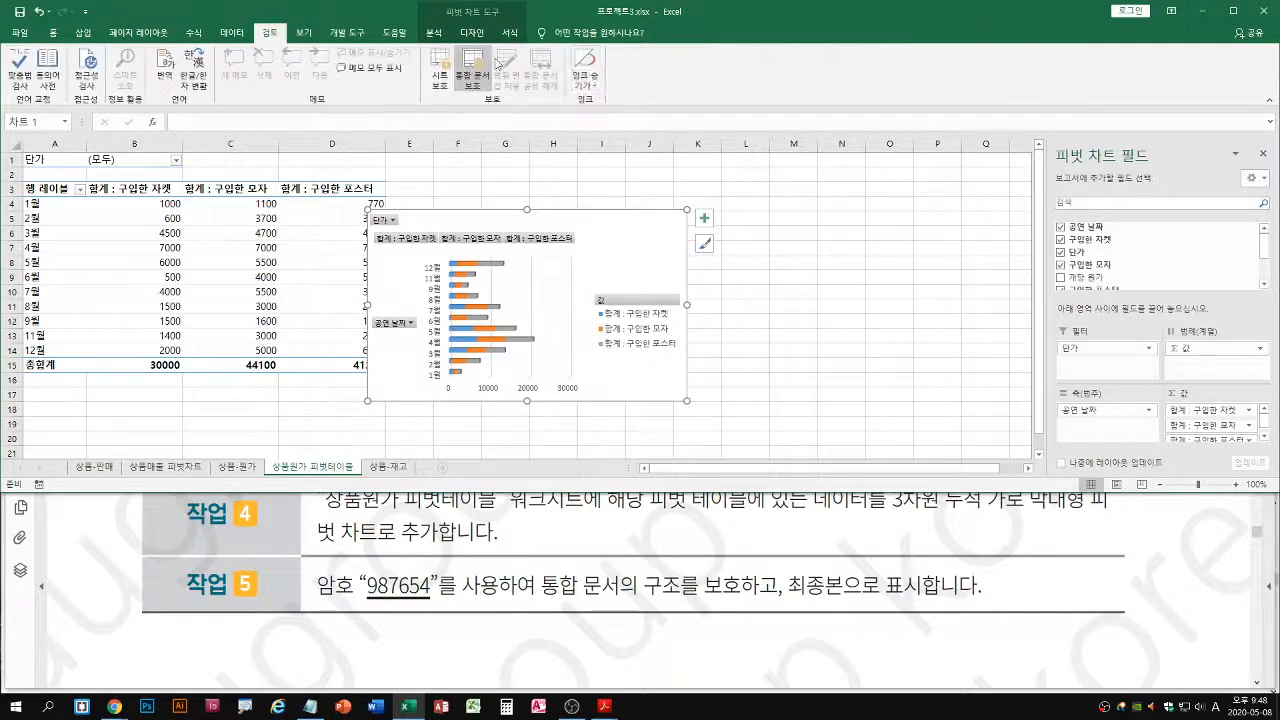
left_click(21, 33)
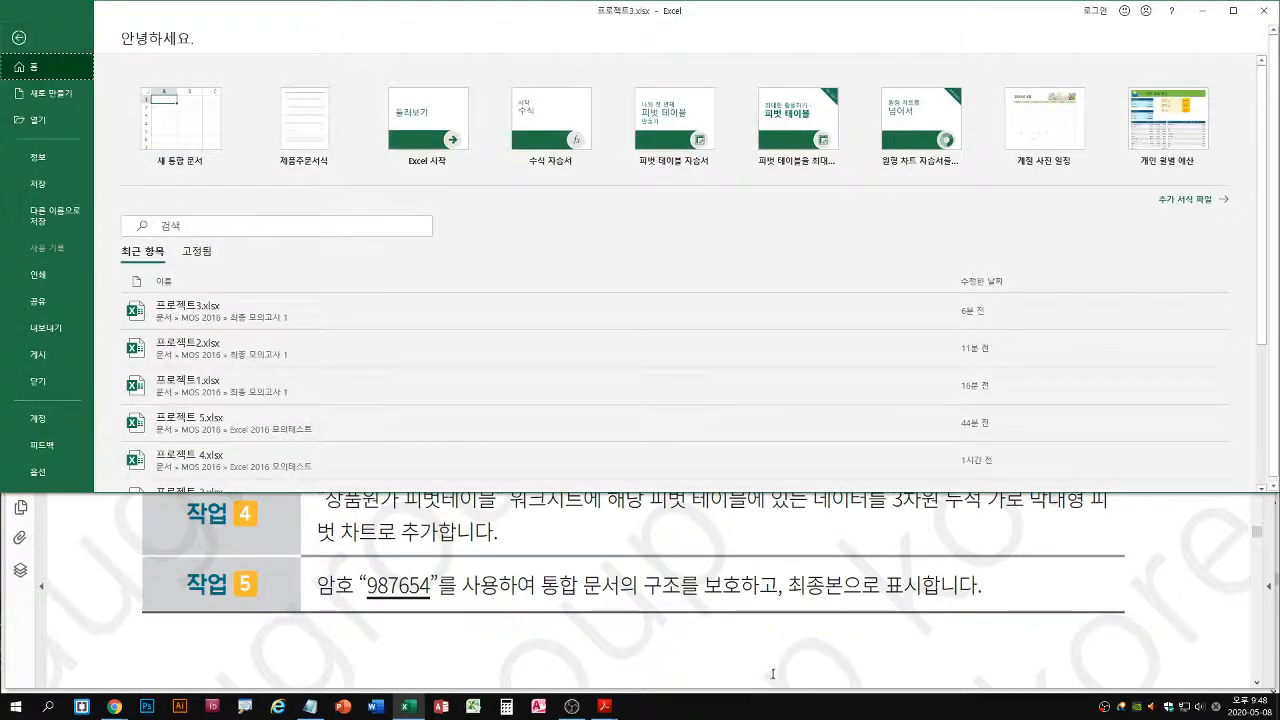
left_click(42, 166)
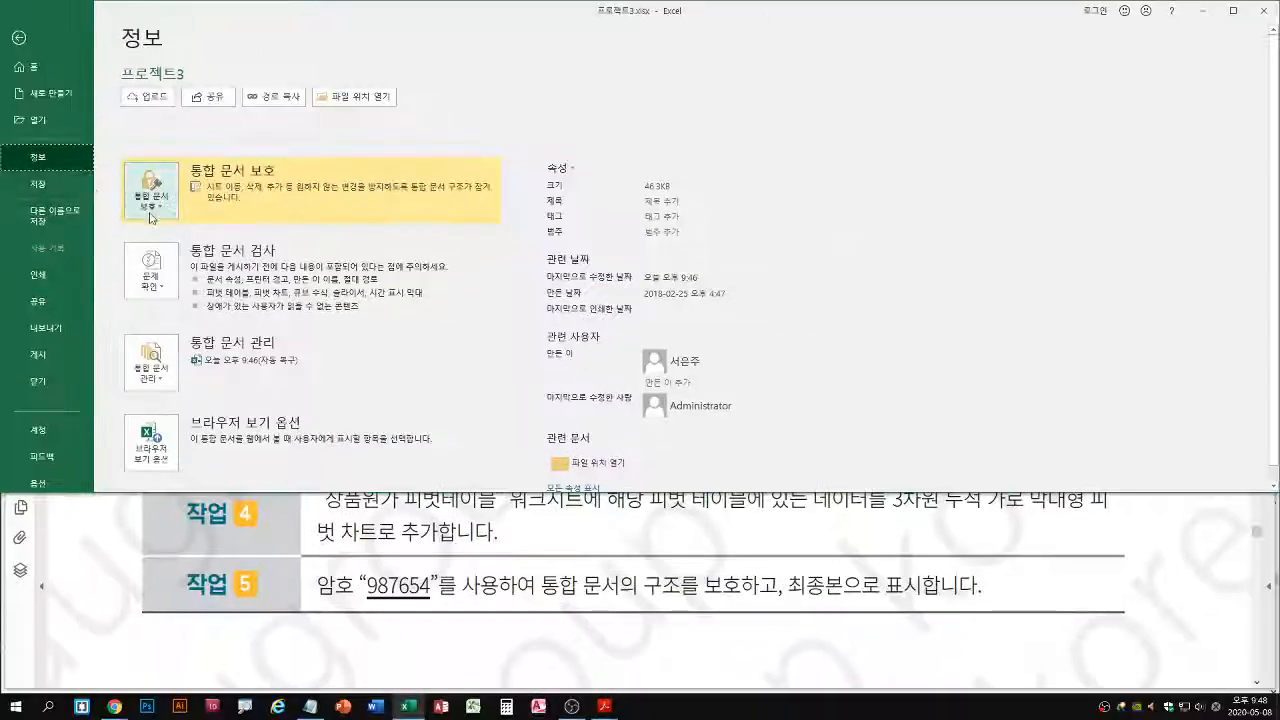
left_click(320, 426)
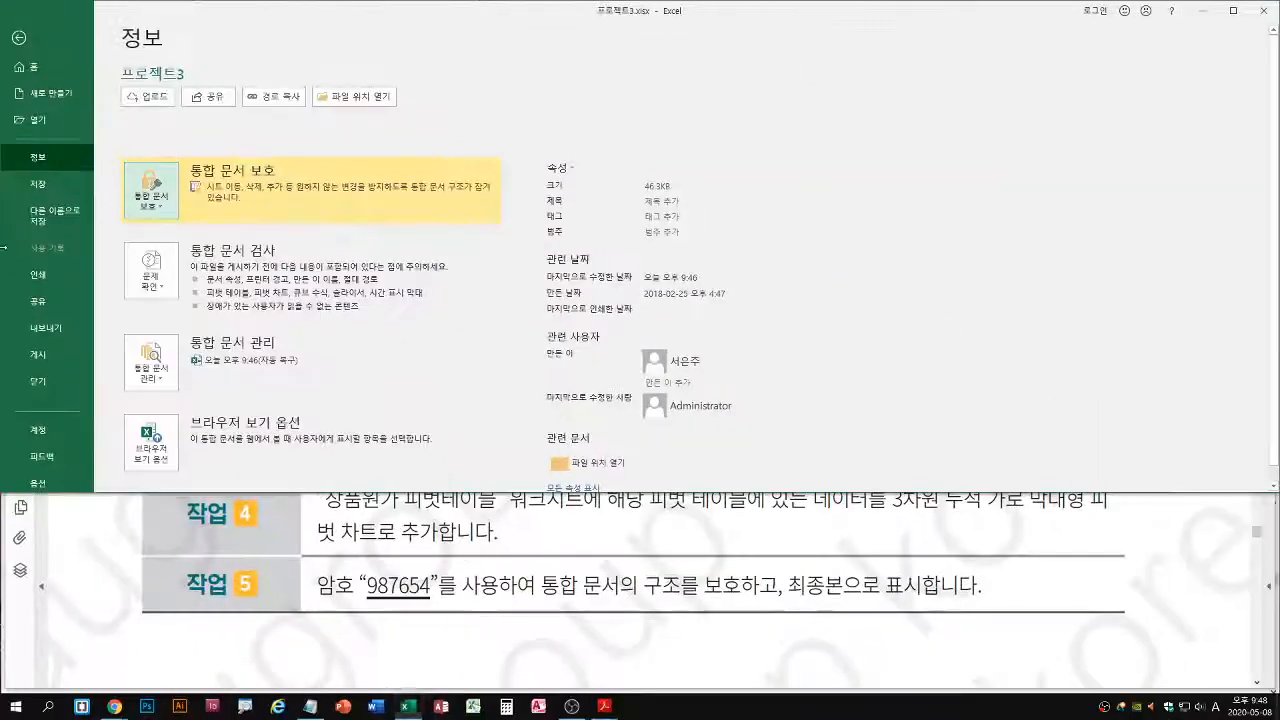
left_click(302, 245)
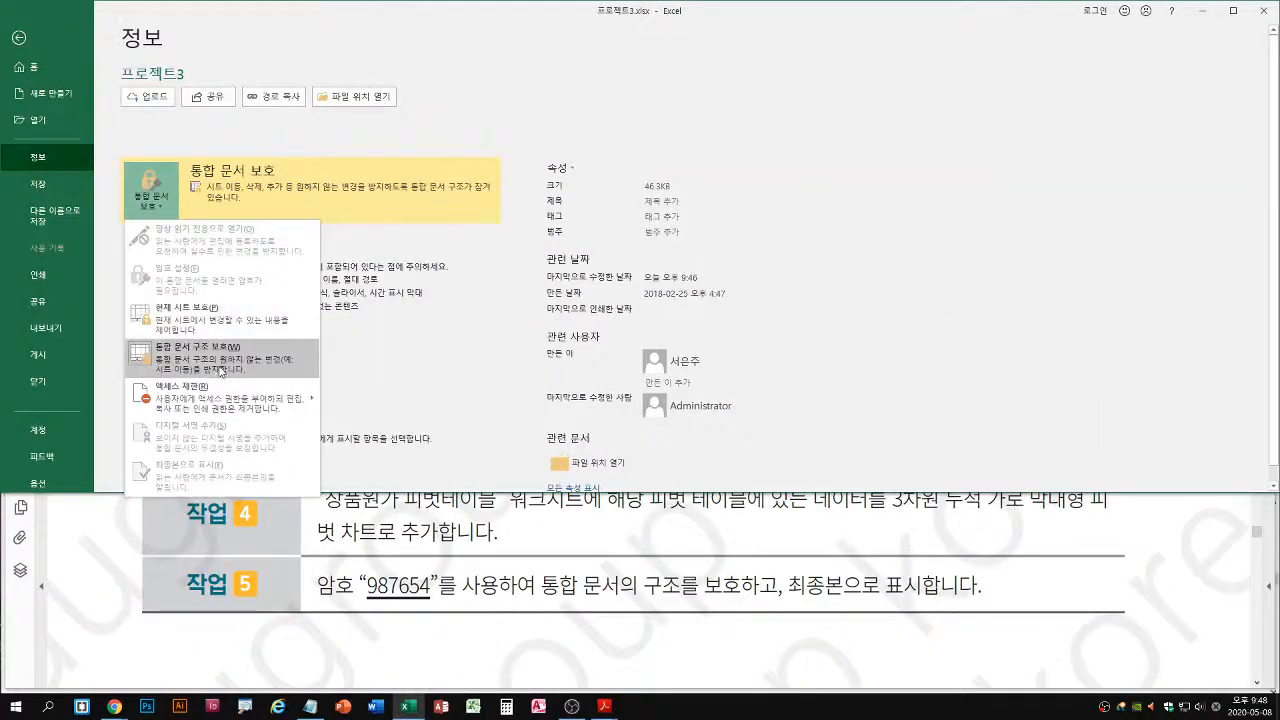
left_click(217, 368)
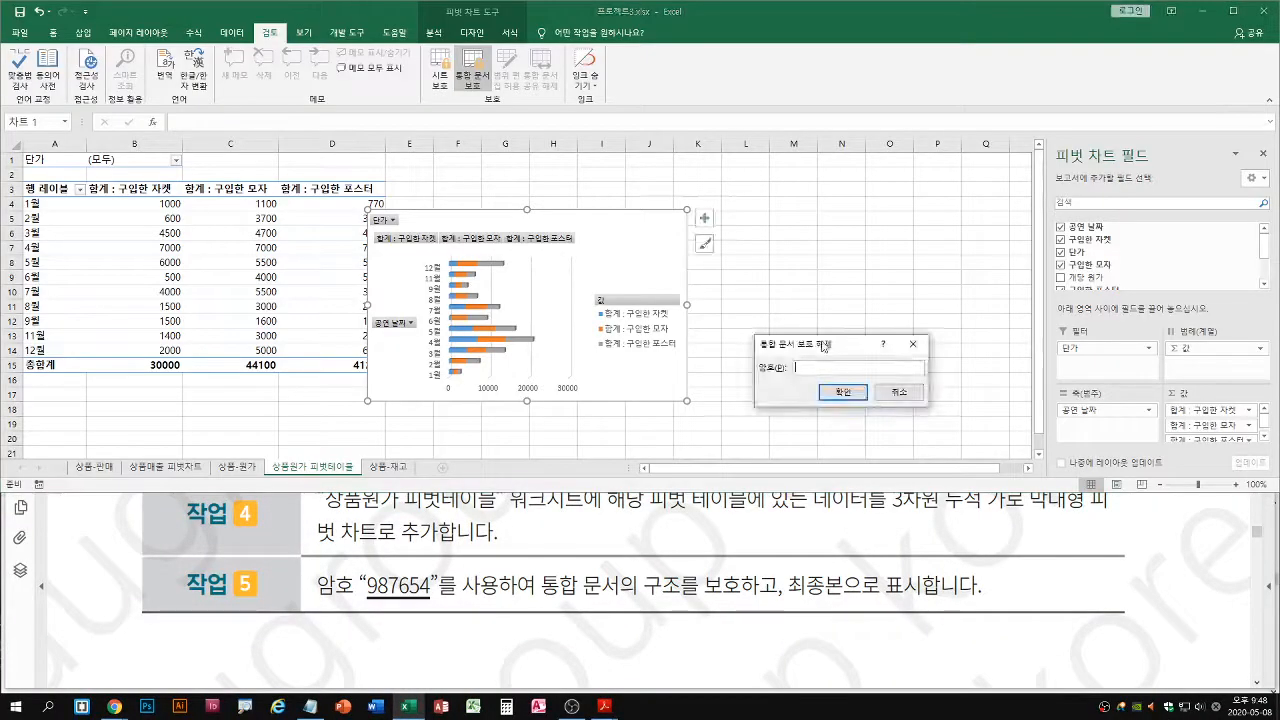
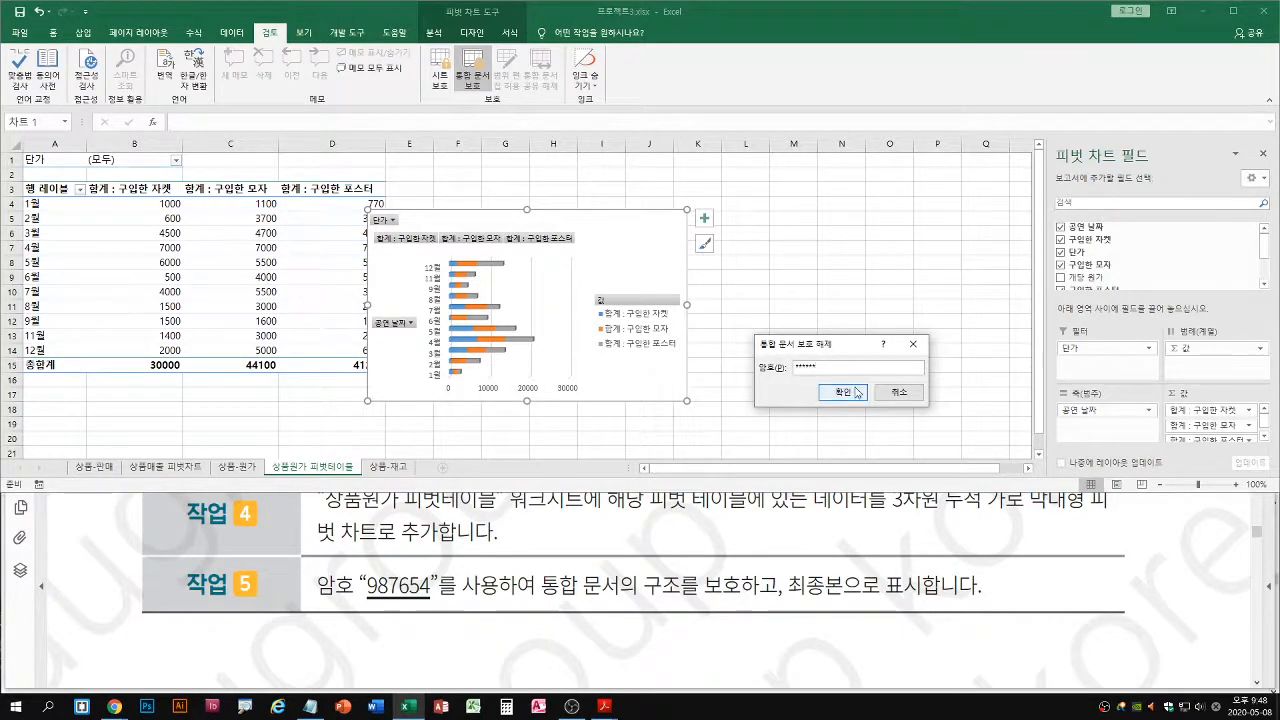
left_click(843, 393)
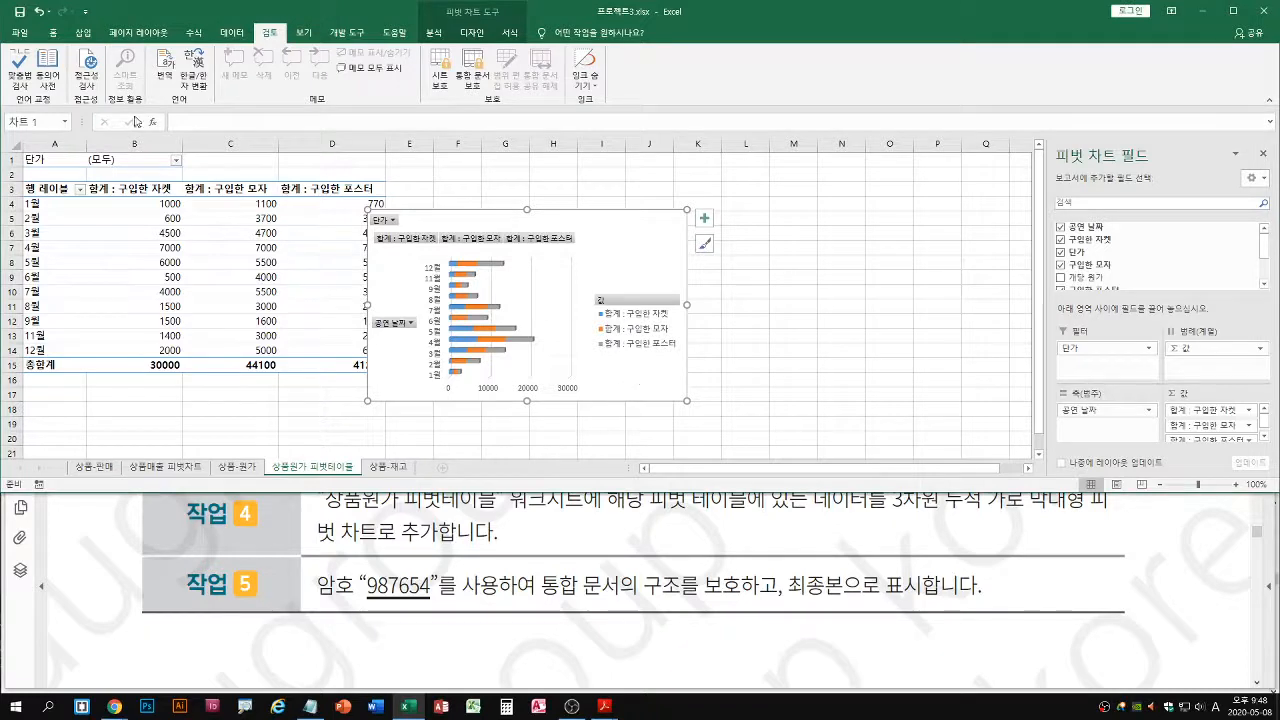
Examine the workbook protection options for 통합 문서 구조 보호 and 최종본으로 표시
left_click(20, 33)
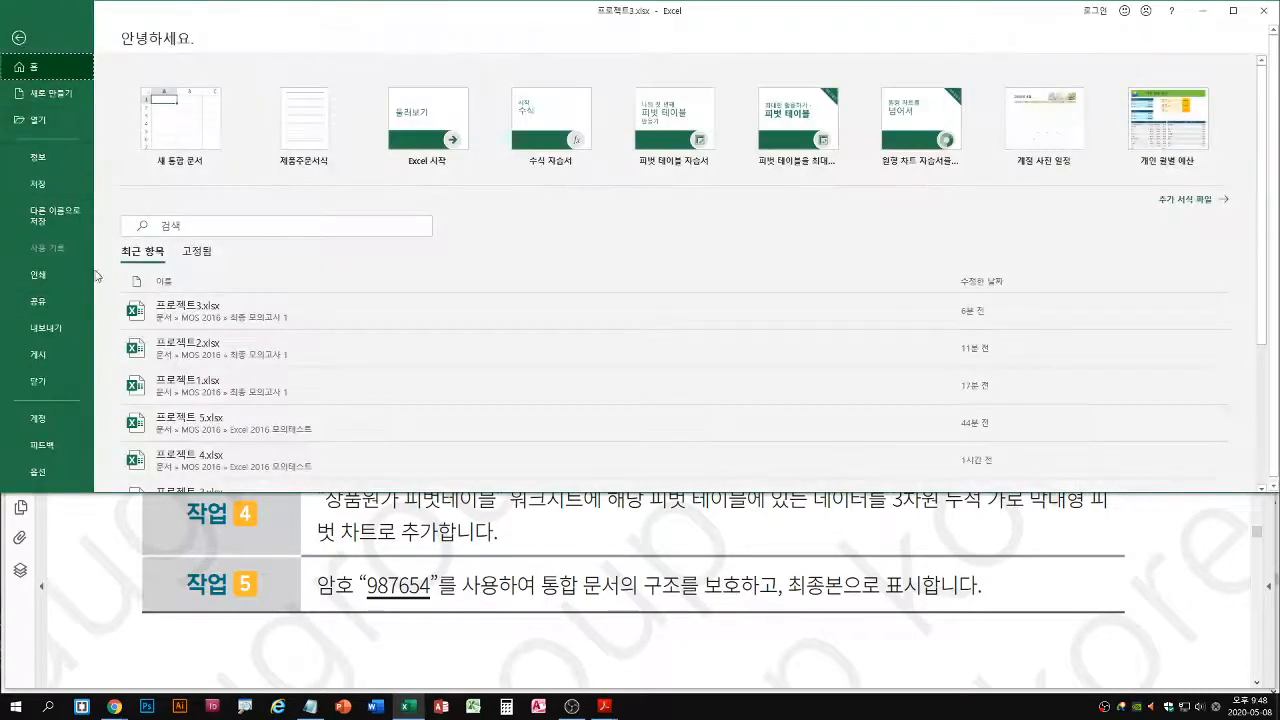
left_click(49, 158)
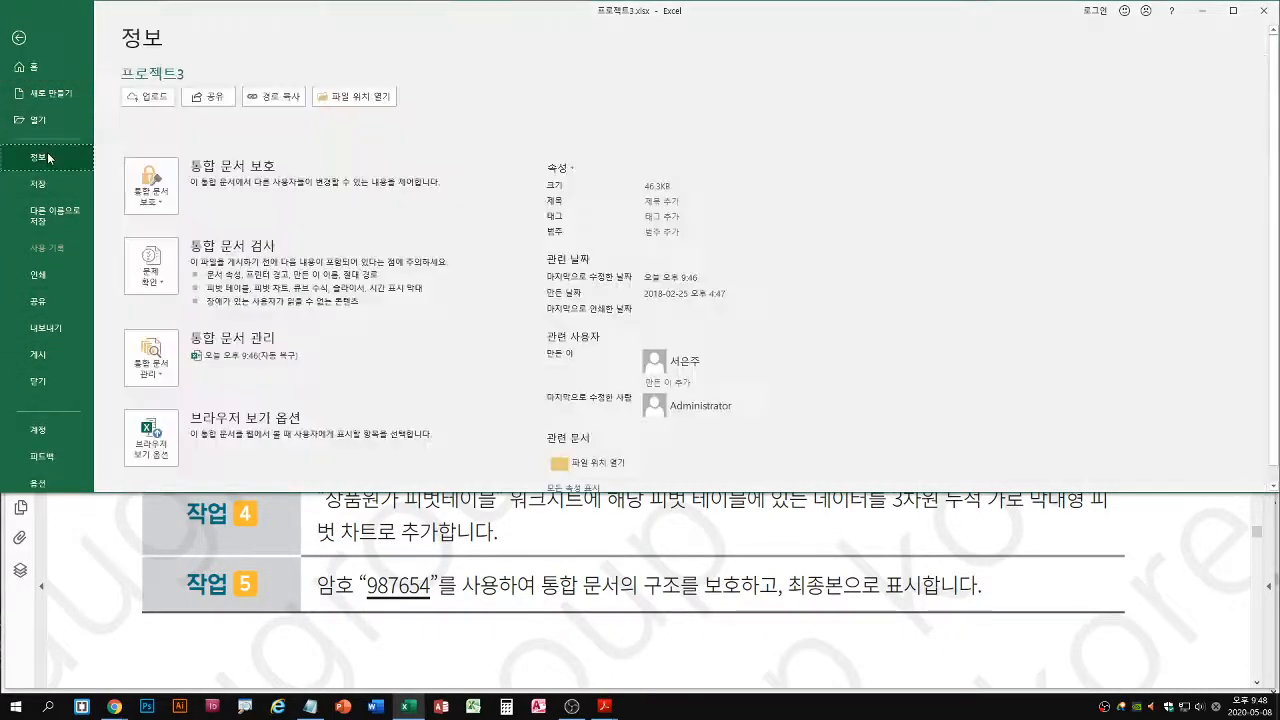
left_click(158, 207)
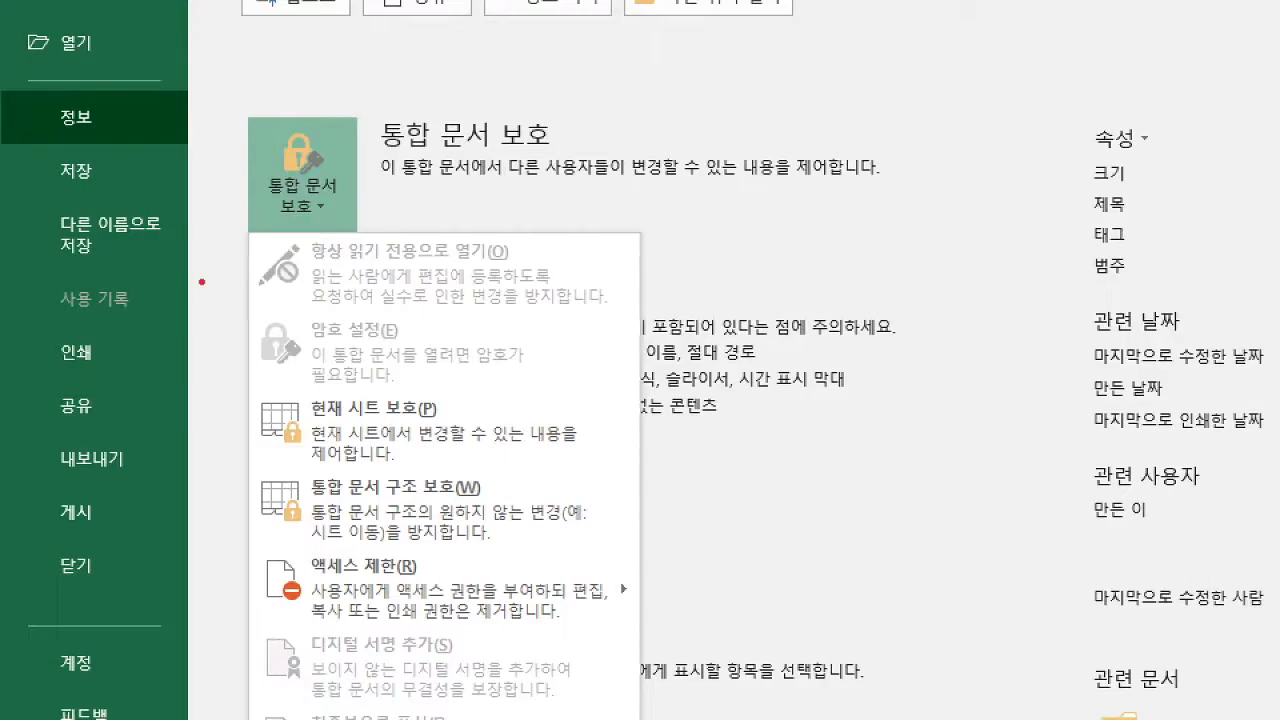
left_click_drag(314, 497, 500, 493)
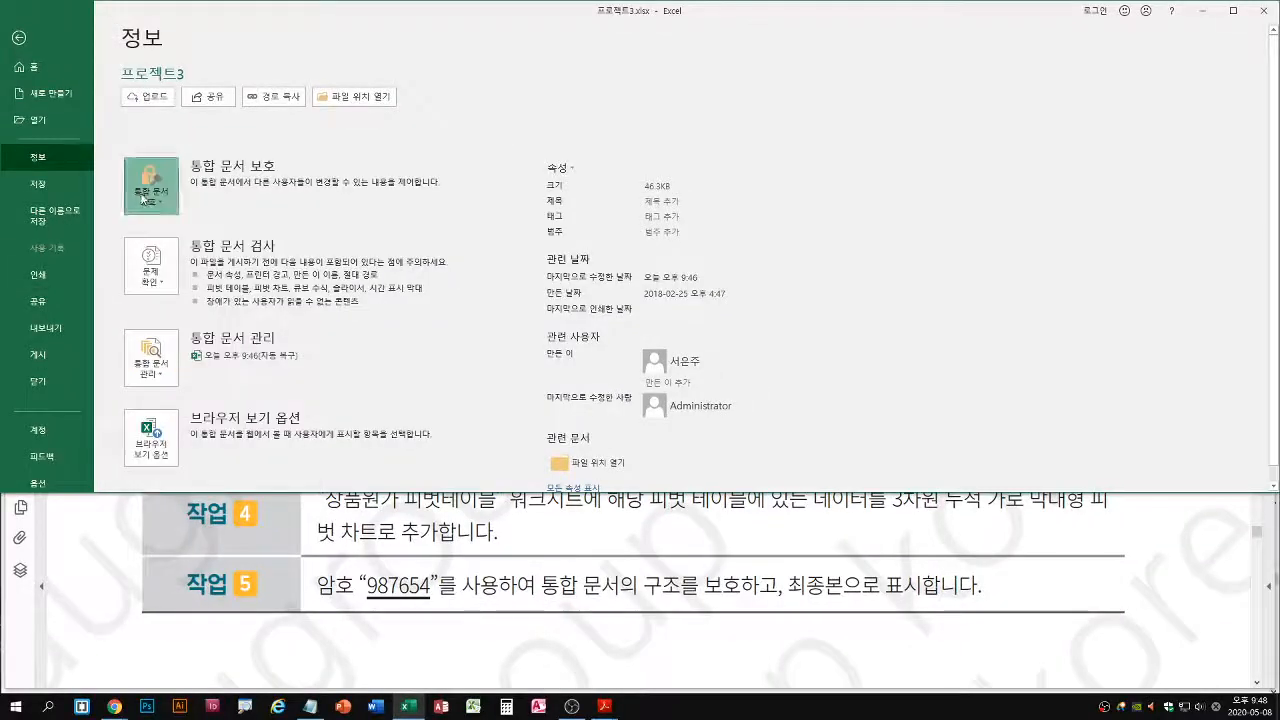
left_click(152, 185)
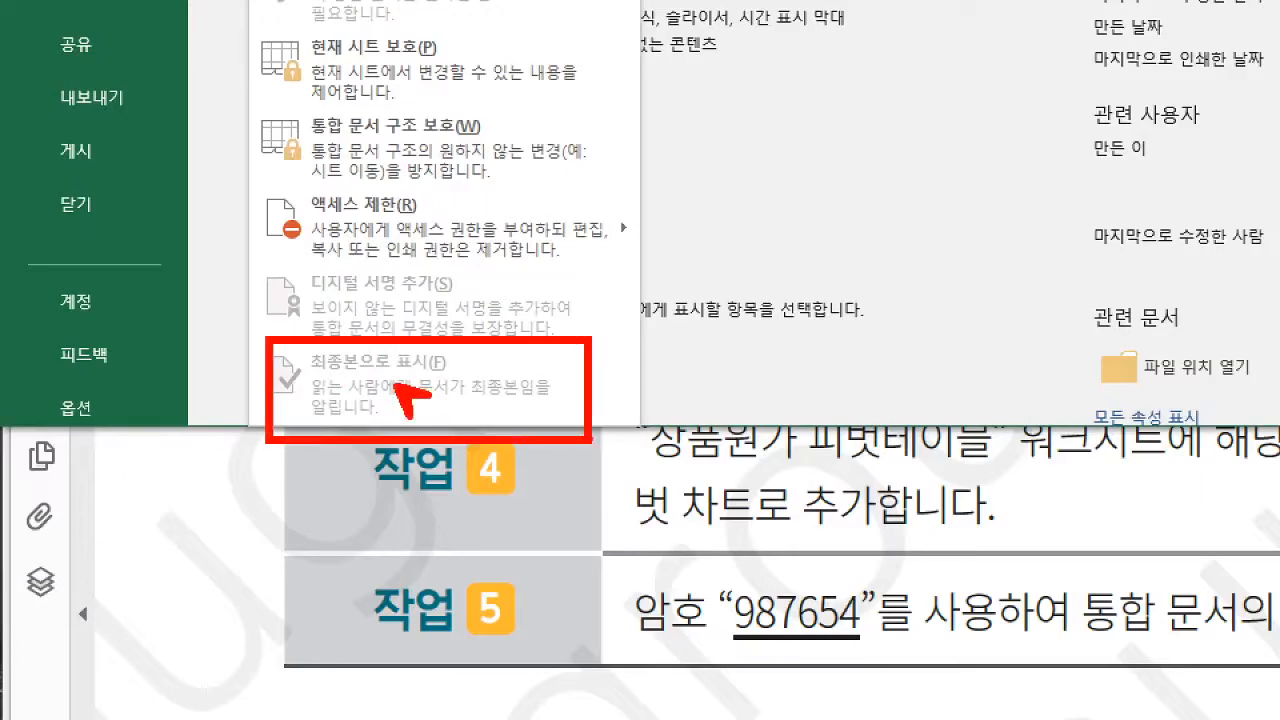
key("Escape")
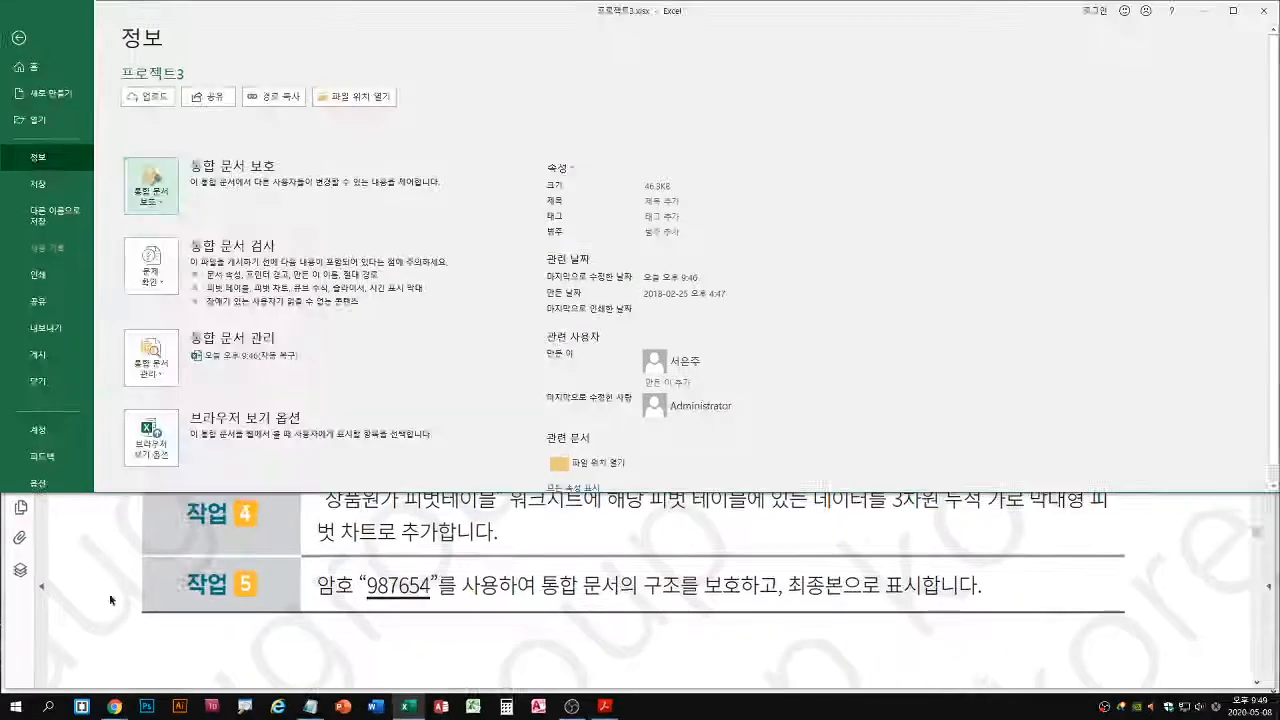
Switch to the mock exam PDF in Acrobat Reader and bring up the 프로젝트 04 task list beside the workbook
left_click(218, 628)
double_click(407, 428)
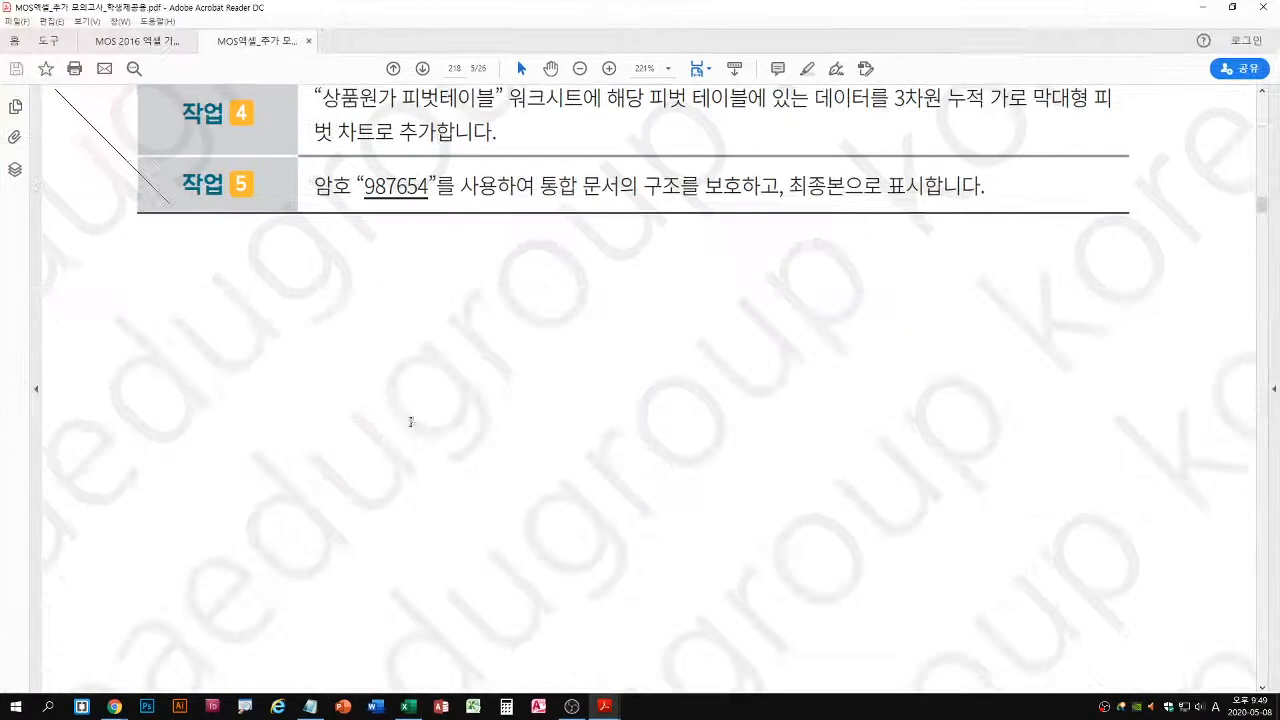
left_click(422, 68)
scroll(648, 390, "down", 5)
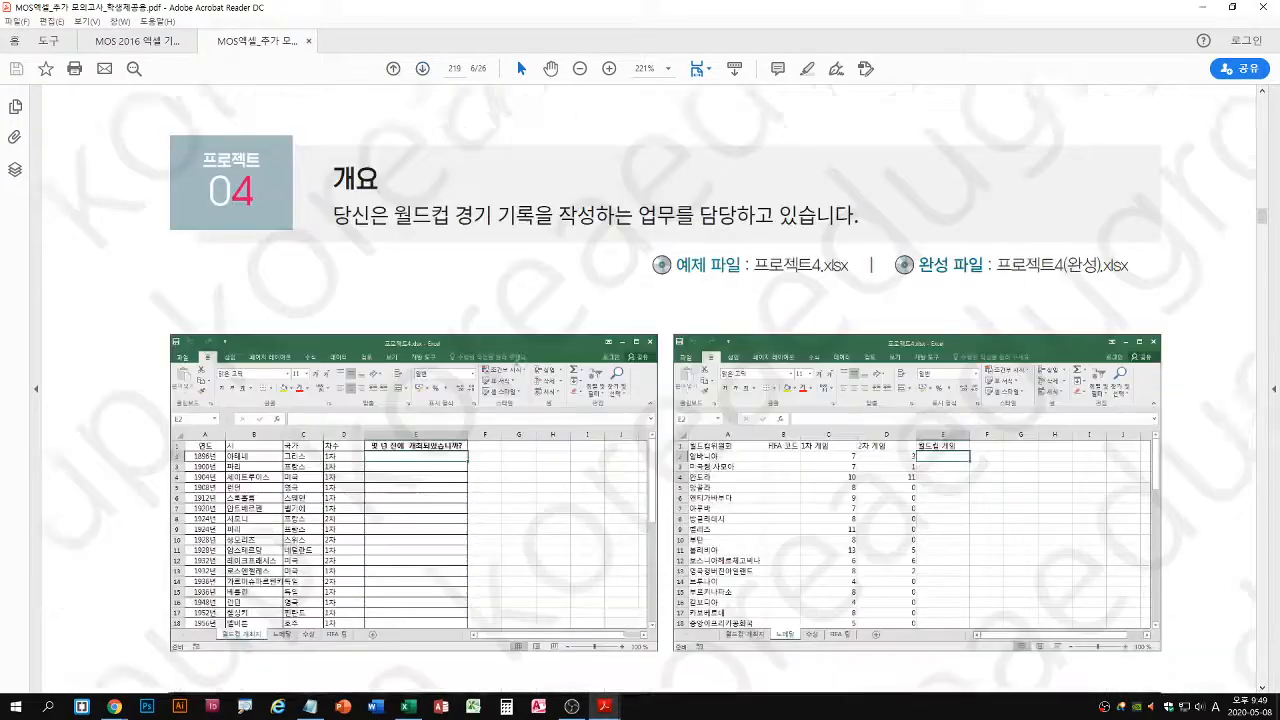
scroll(636, 505, "down", 2)
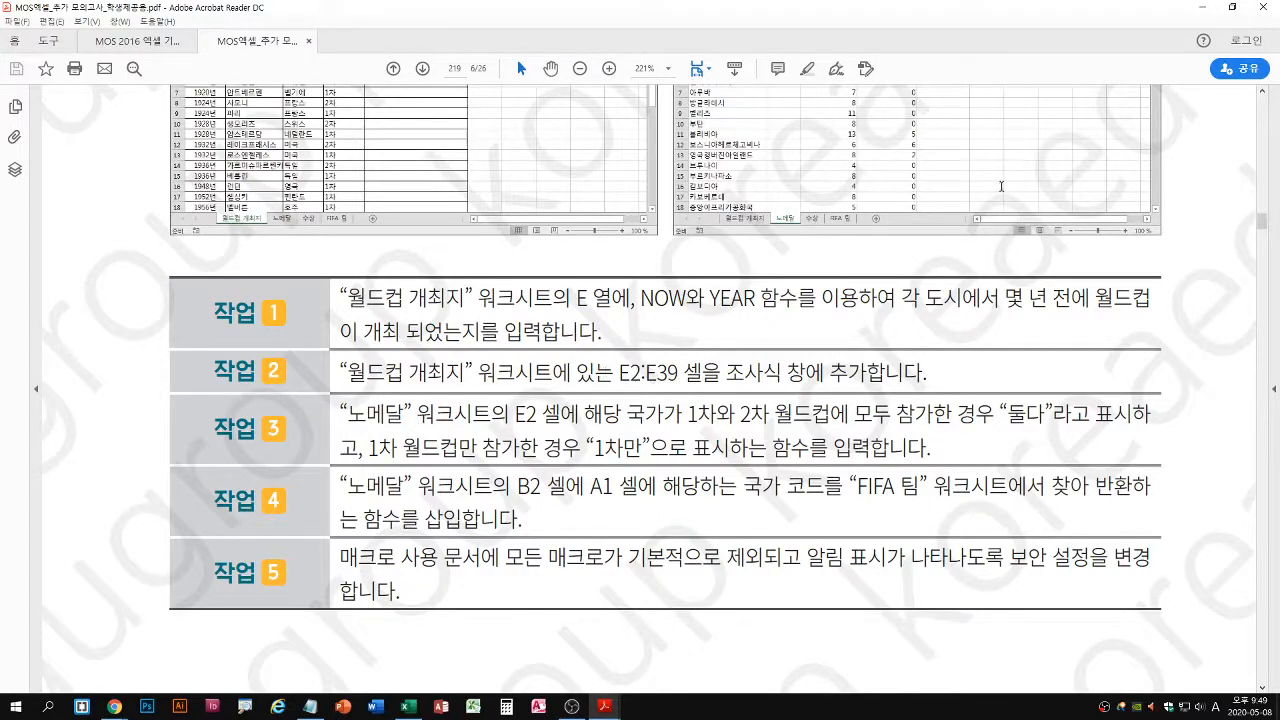
double_click(958, 10)
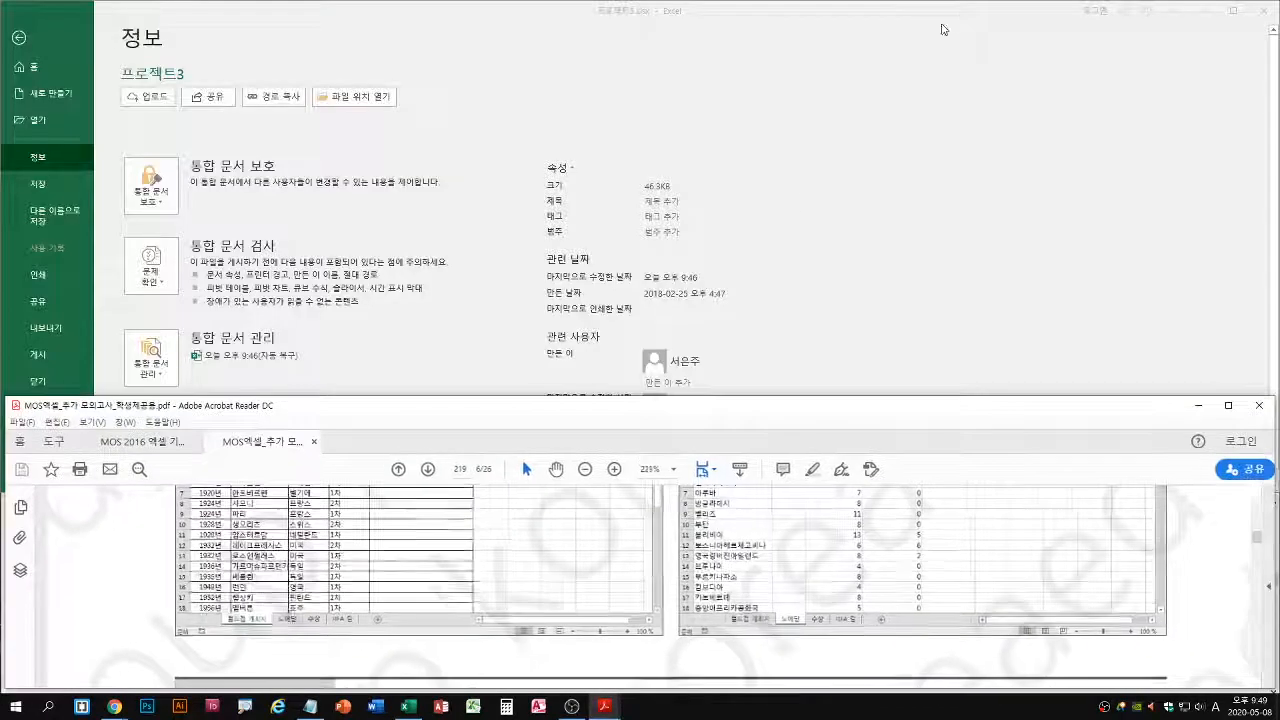
scroll(568, 513, "down", 3)
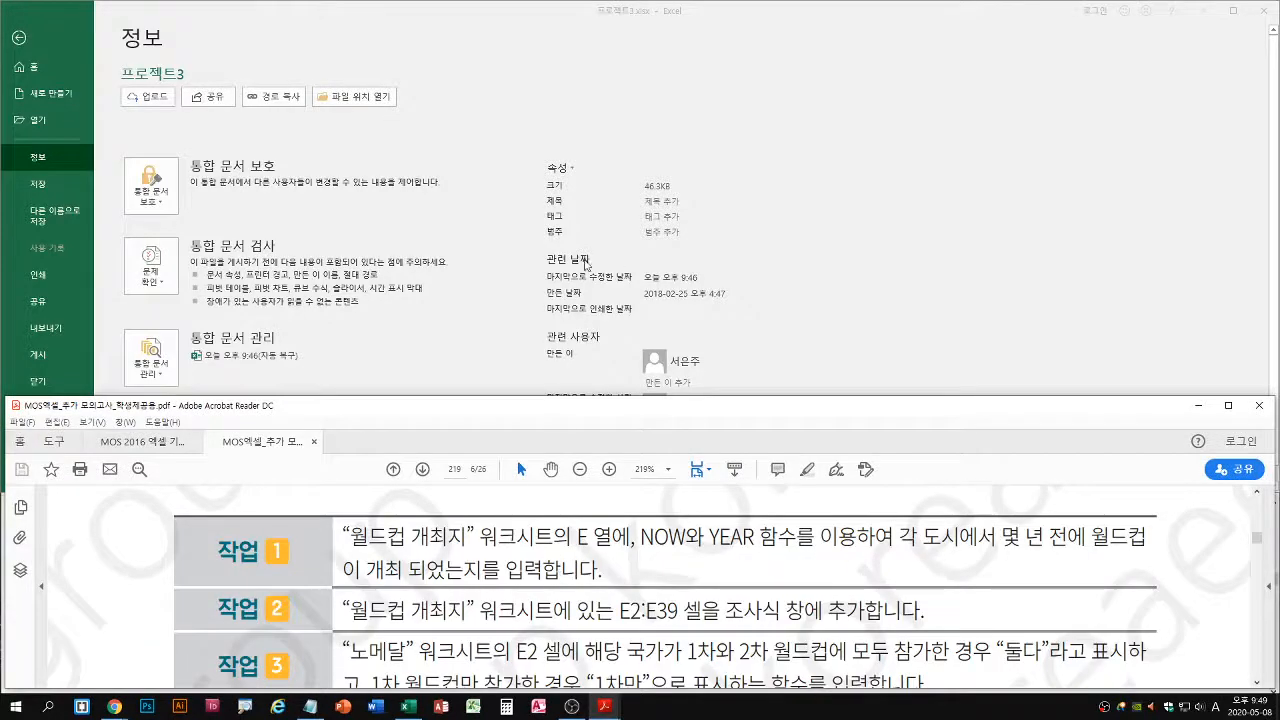
Return to Excel and close the 프로젝트3.xlsx workbook without saving its changes
left_click(343, 253)
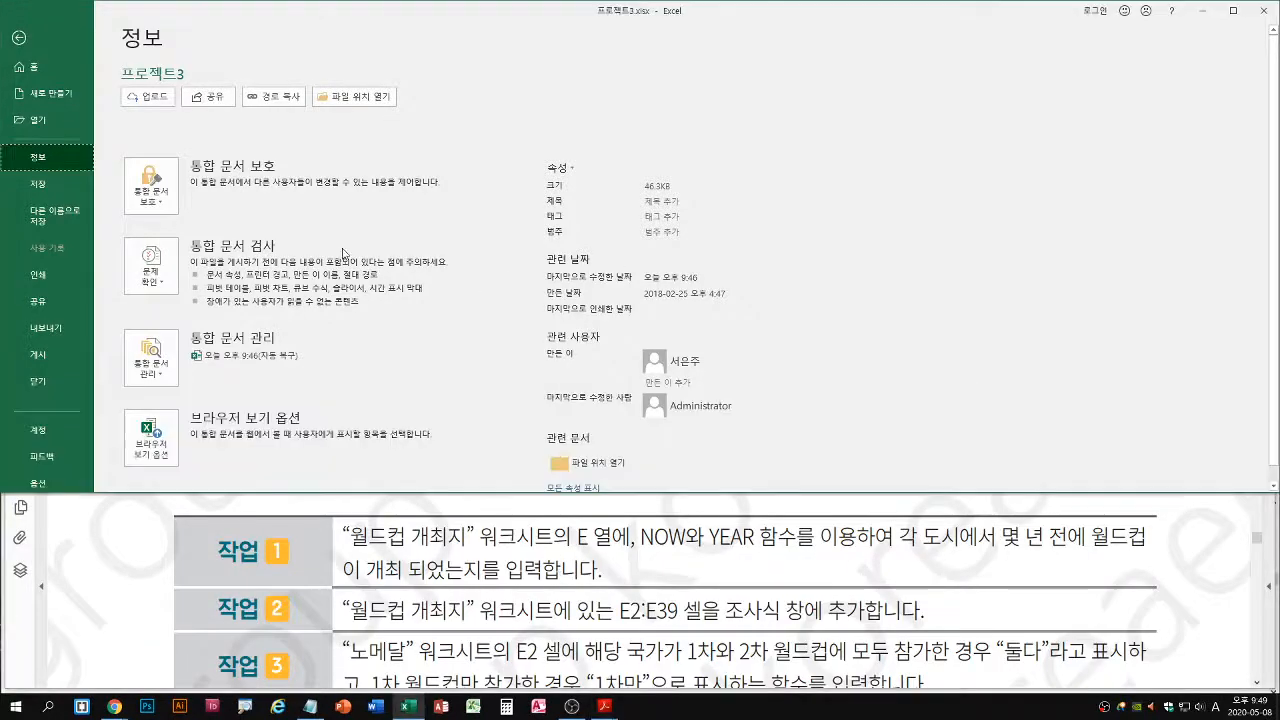
left_click(18, 40)
left_click(19, 32)
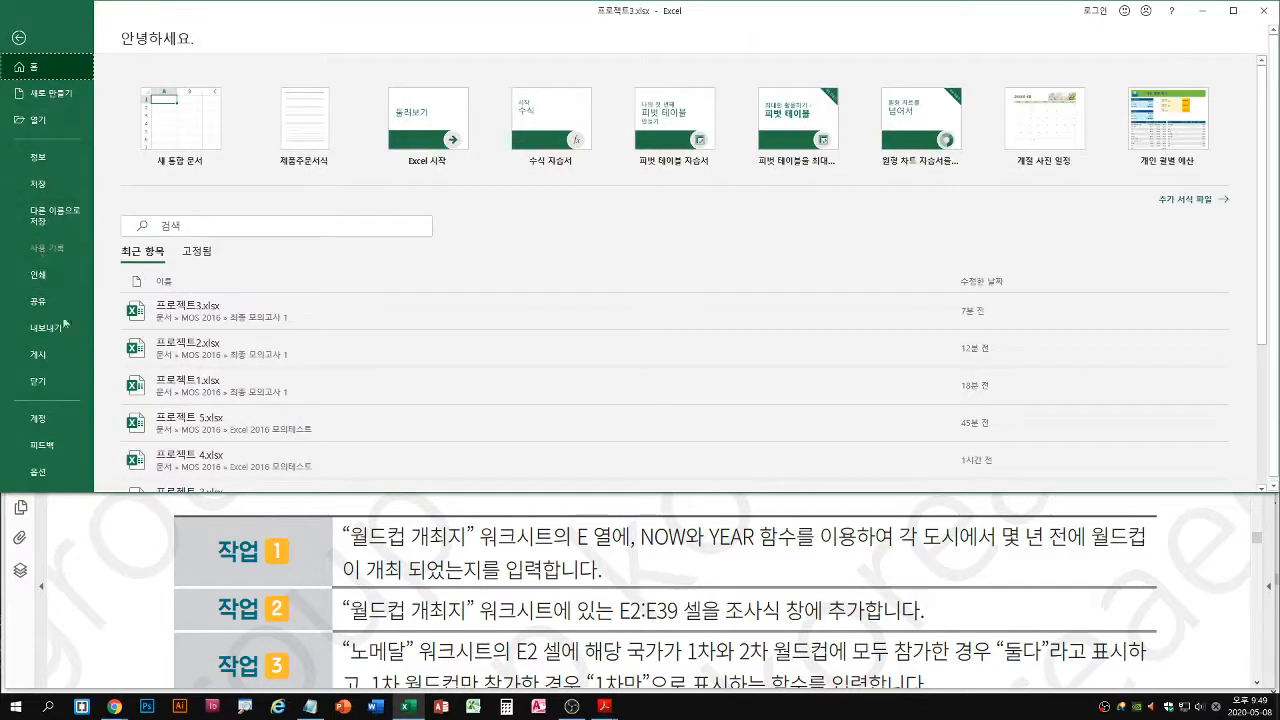
left_click(37, 381)
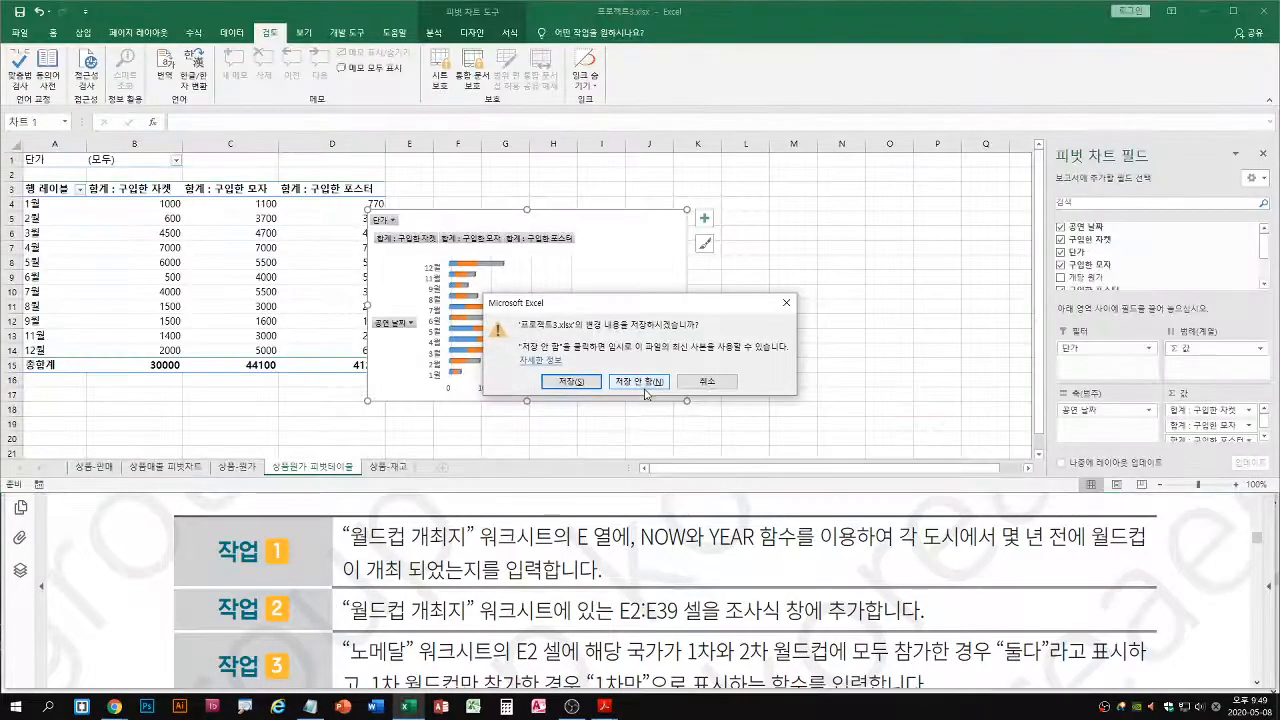
left_click(636, 400)
Open the 프로젝트4.xlsx workbook from the 최종 모의고사 1 folder
left_click(19, 32)
left_click(37, 120)
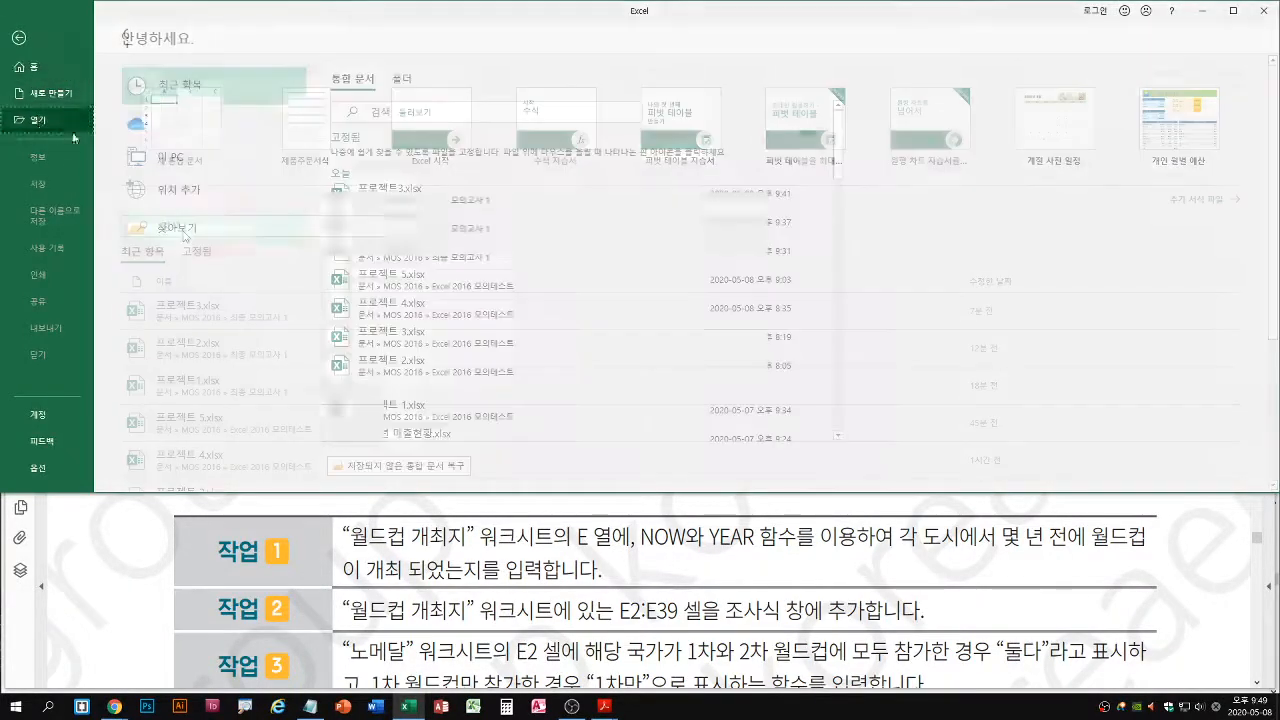
left_click(187, 230)
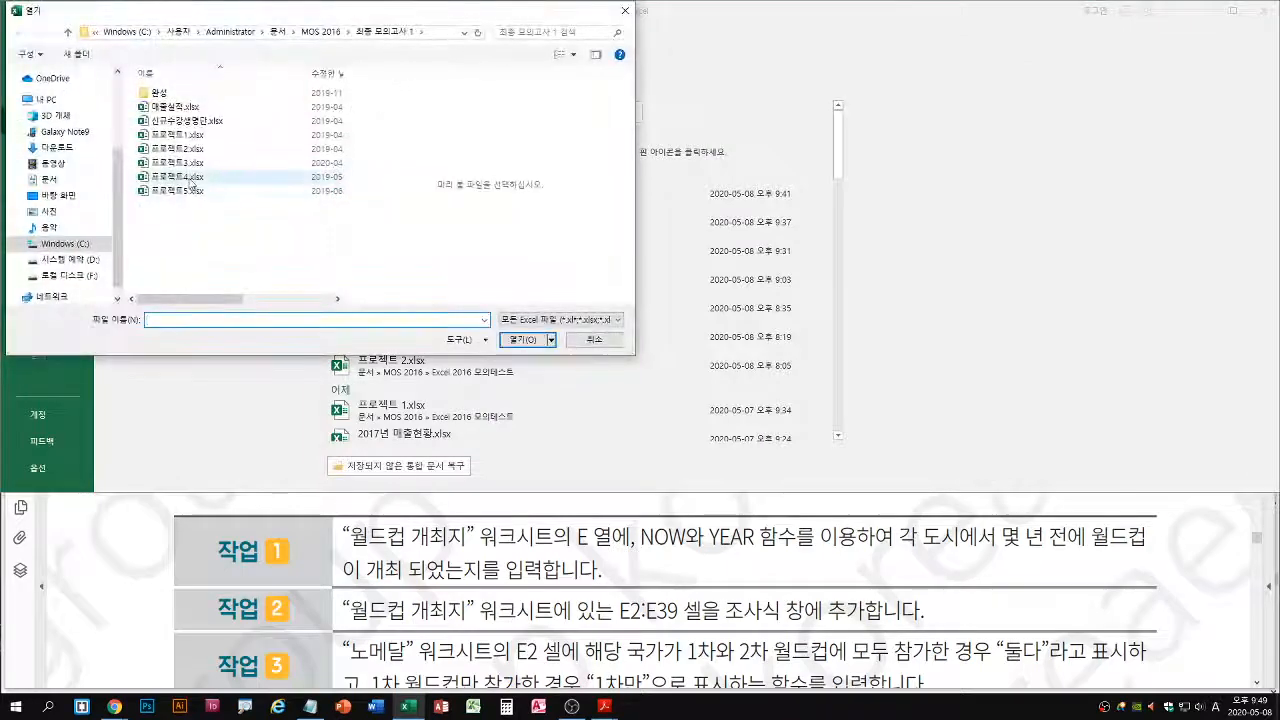
left_click(190, 177)
double_click(152, 177)
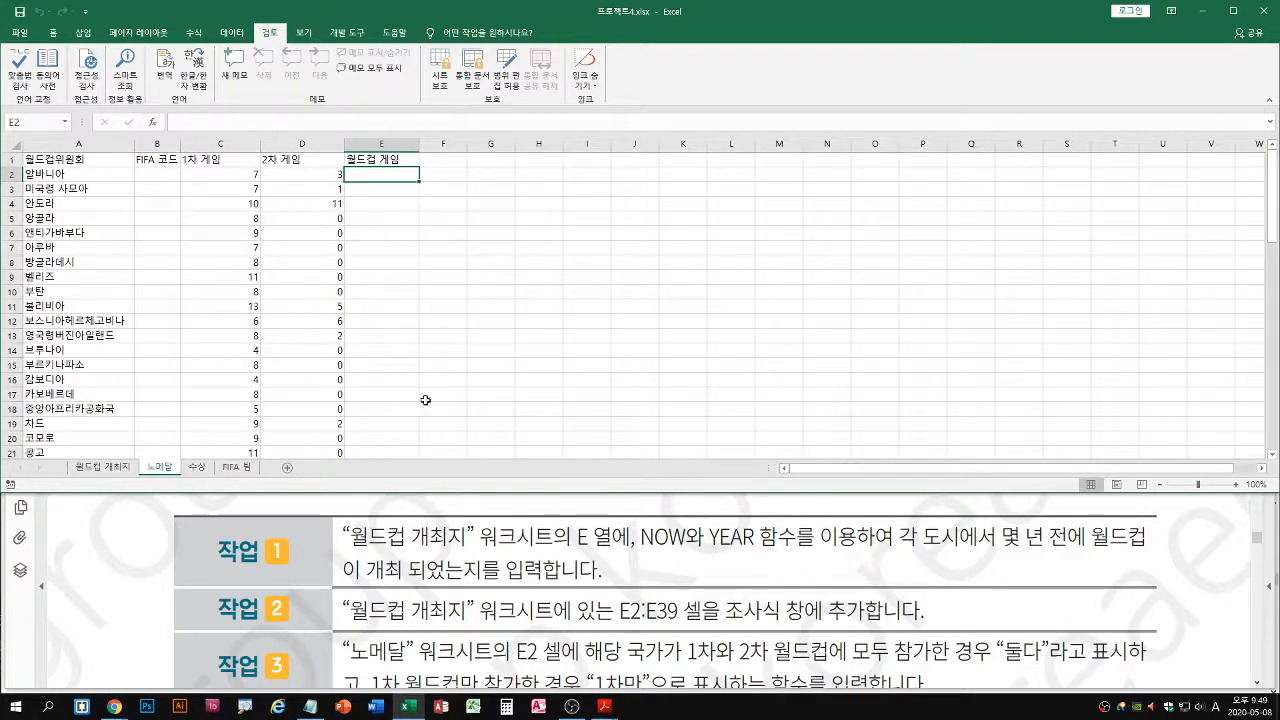
Read project 4 task 1 in the PDF and display the 월드컵 개최지 worksheet
left_click_drag(648, 551, 850, 550)
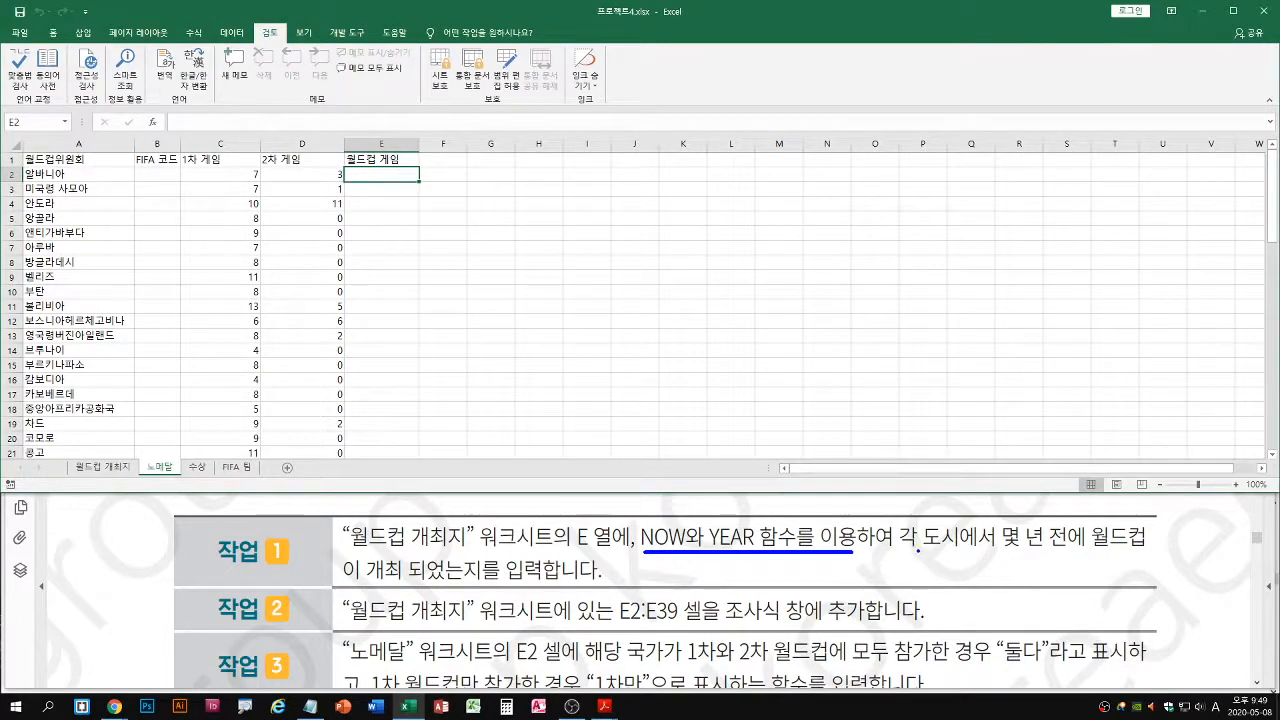
left_click_drag(906, 551, 1158, 549)
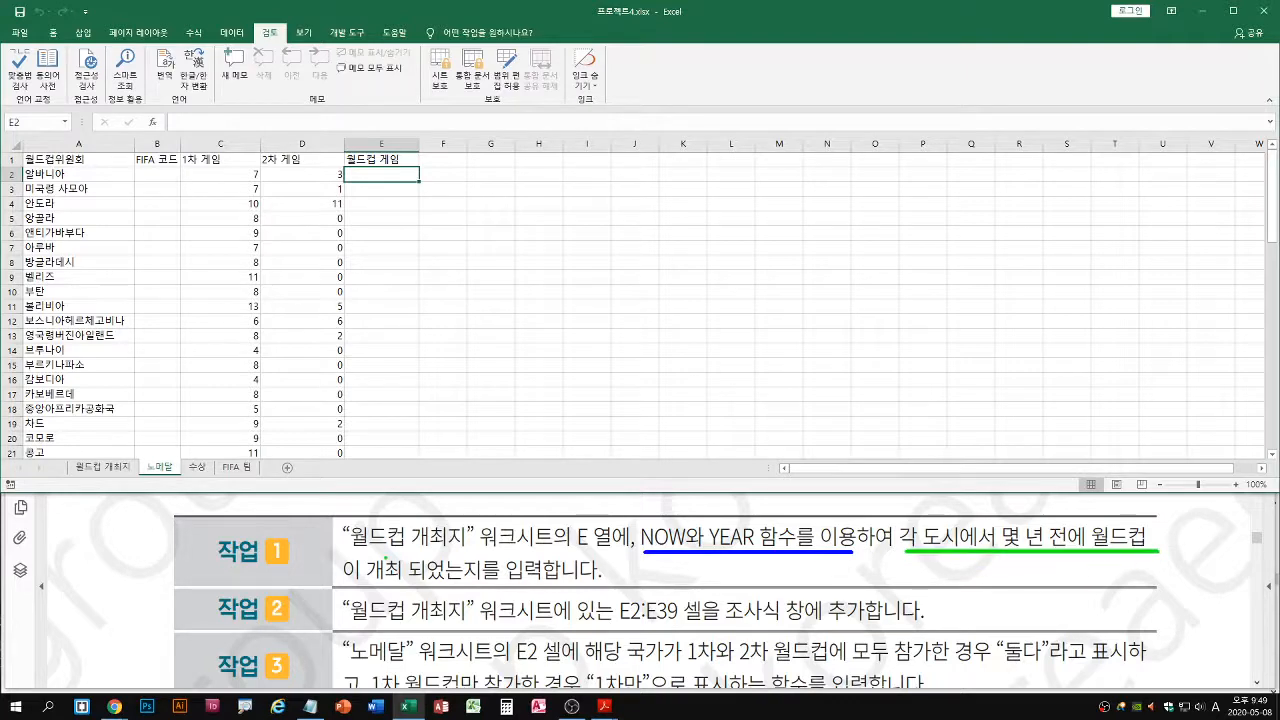
left_click_drag(346, 584, 556, 582)
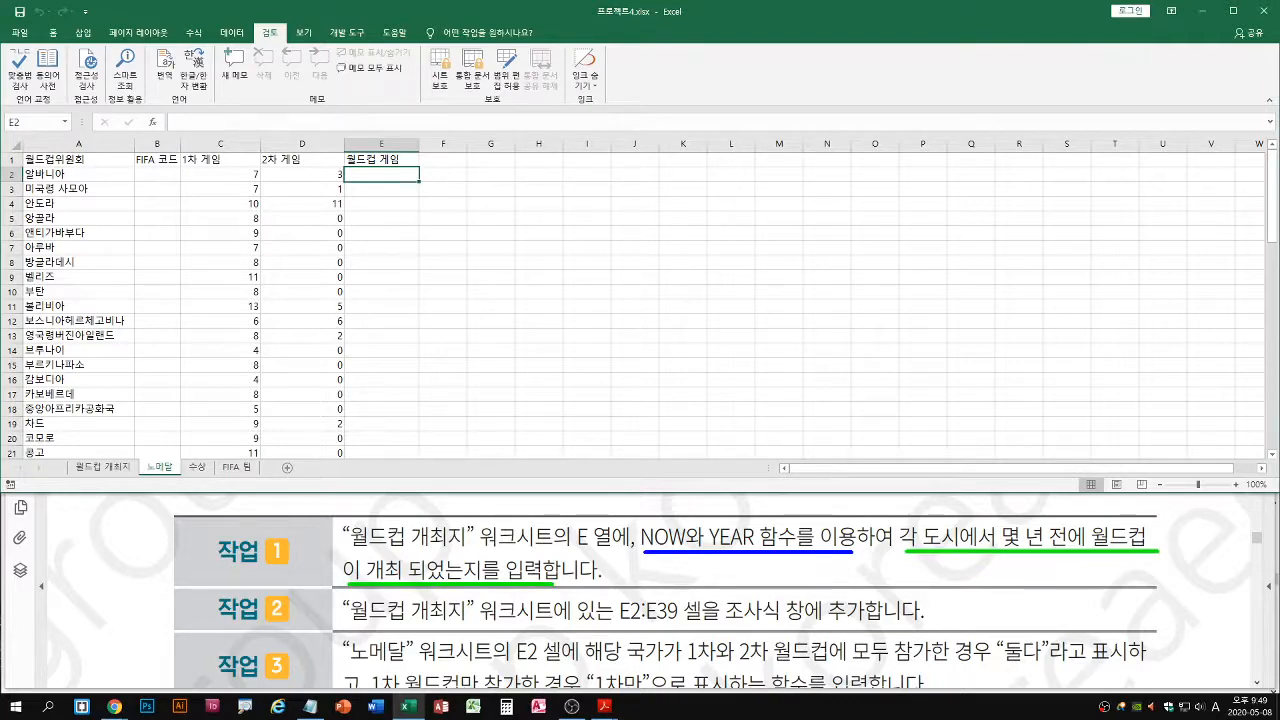
left_click_drag(659, 510, 750, 507)
left_click(103, 468)
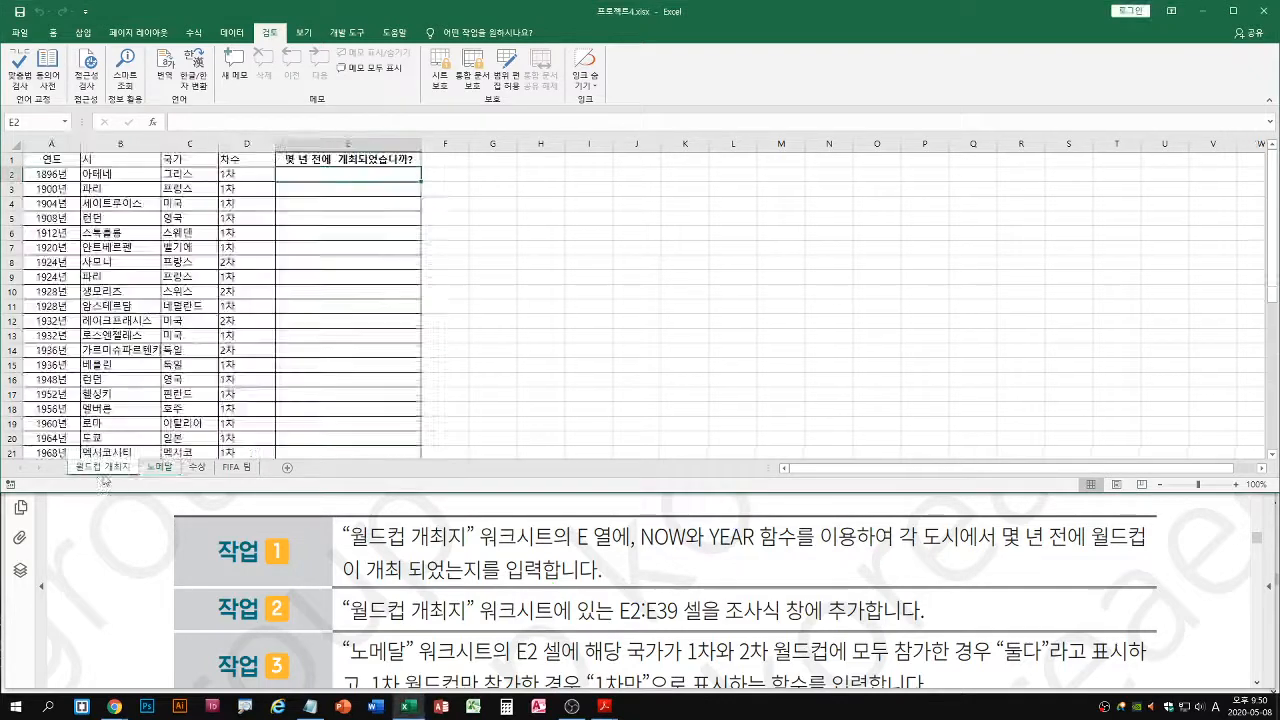
key("ctrl+2")
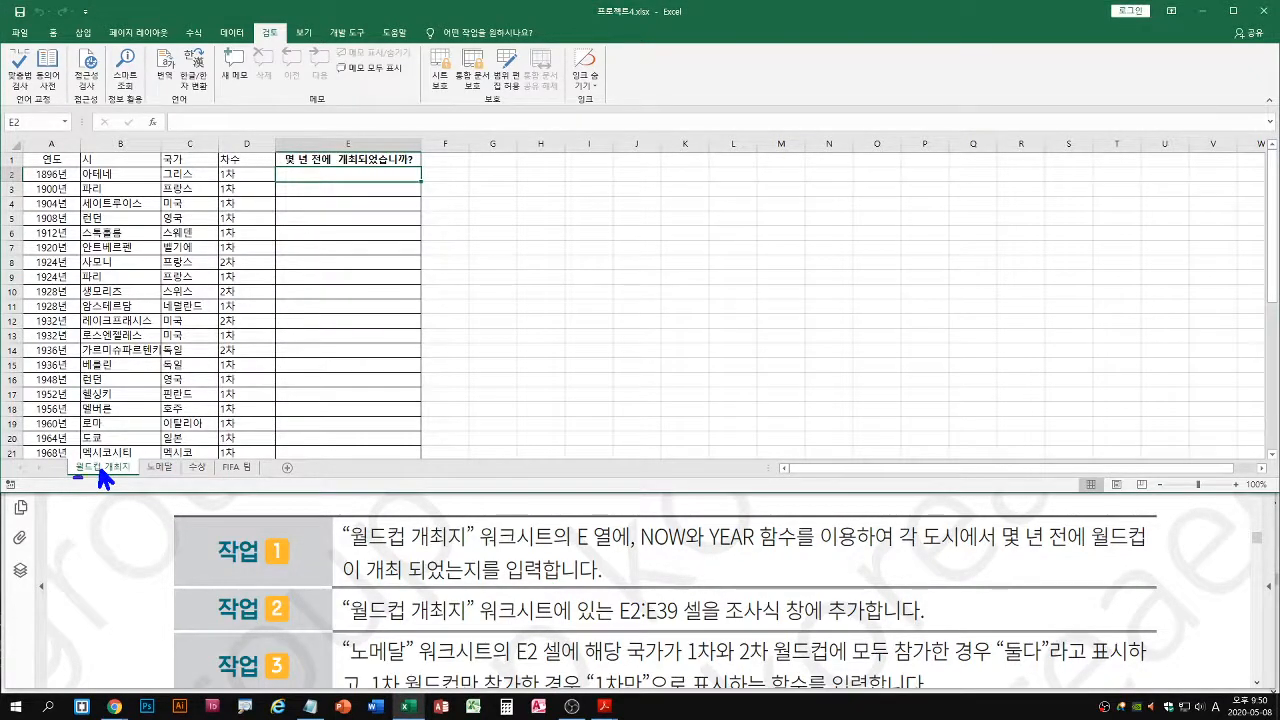
left_click_drag(75, 477, 130, 477)
left_click_drag(32, 182, 76, 181)
left_click_drag(357, 175, 421, 230)
key("Escape")
key("ctrl+1")
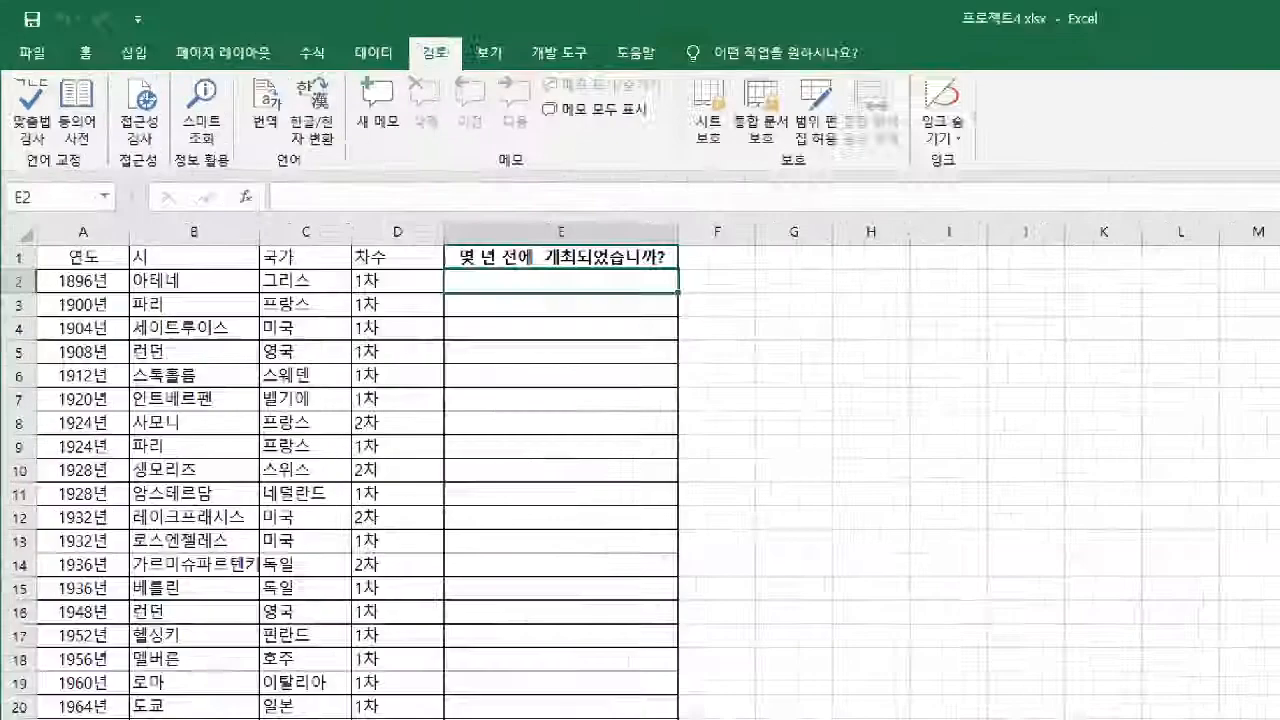
left_click(428, 392)
left_click_drag(596, 356, 640, 349)
key("b")
left_click_drag(138, 354, 75, 357)
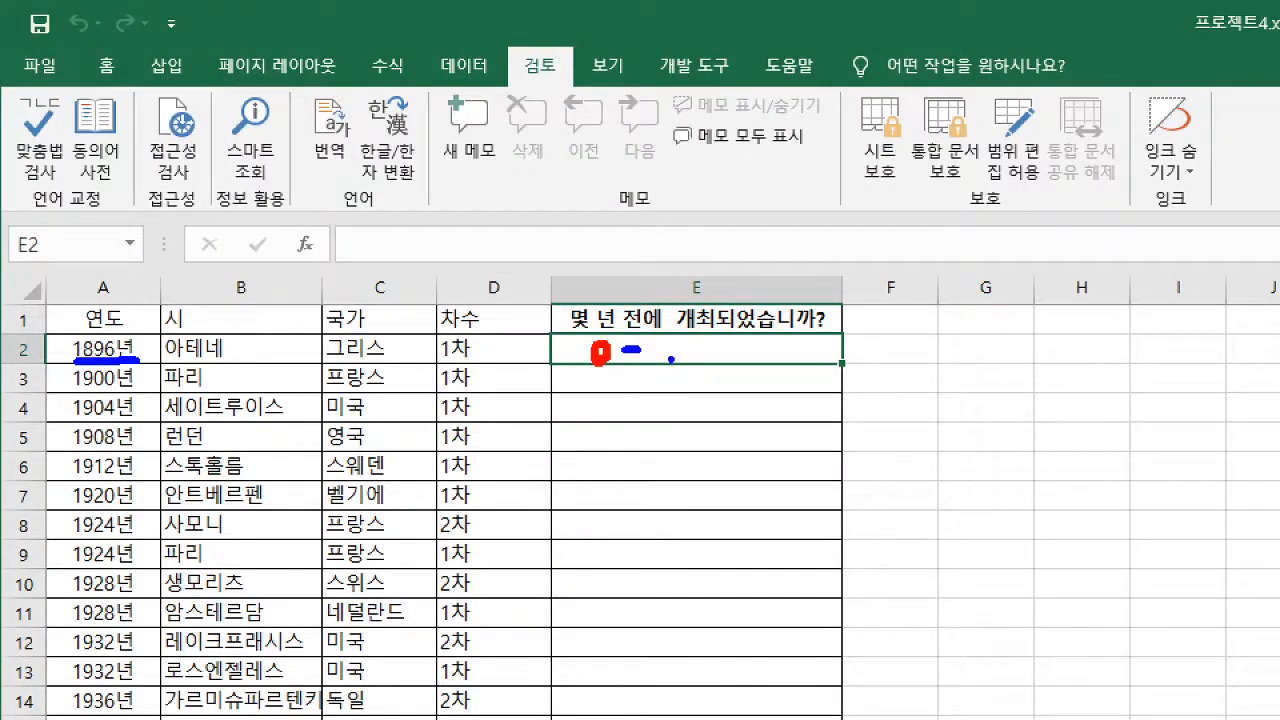
left_click_drag(670, 358, 662, 350)
left_click_drag(567, 346, 582, 345)
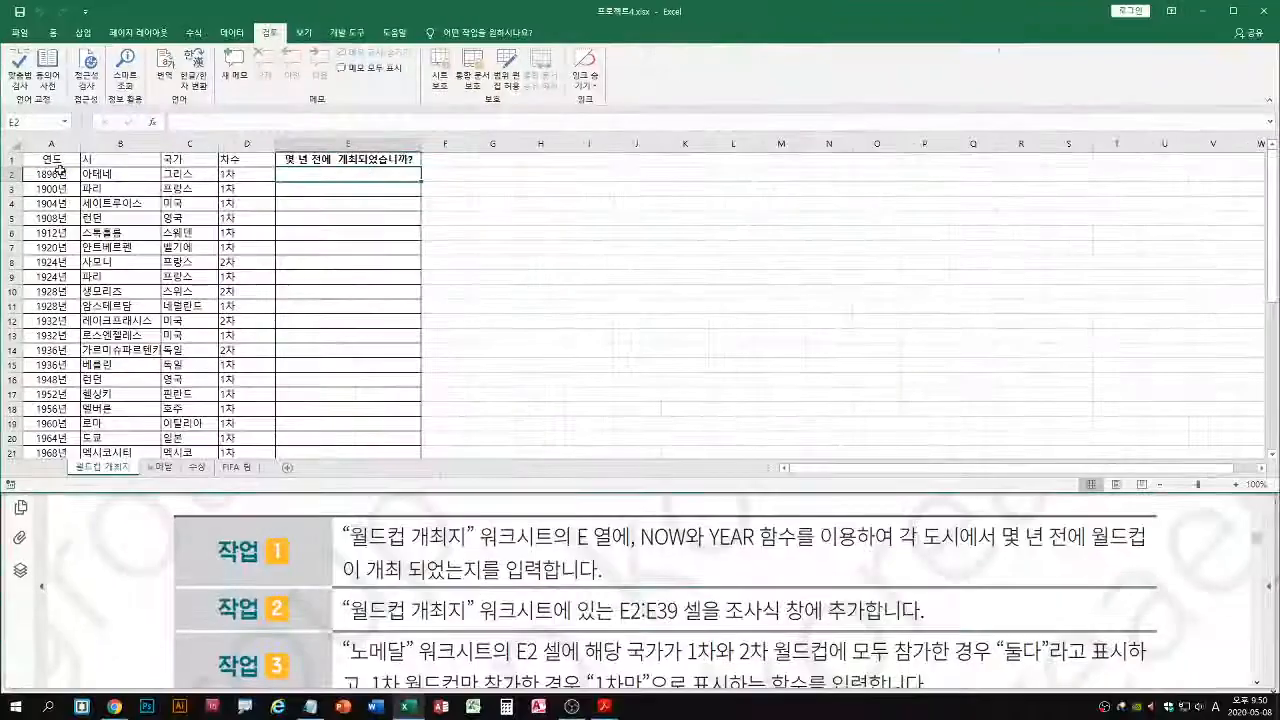
Enter the formula =YEAR(NOW()) in cell E2 of the 월드컵 개최지 worksheet
type("=year")
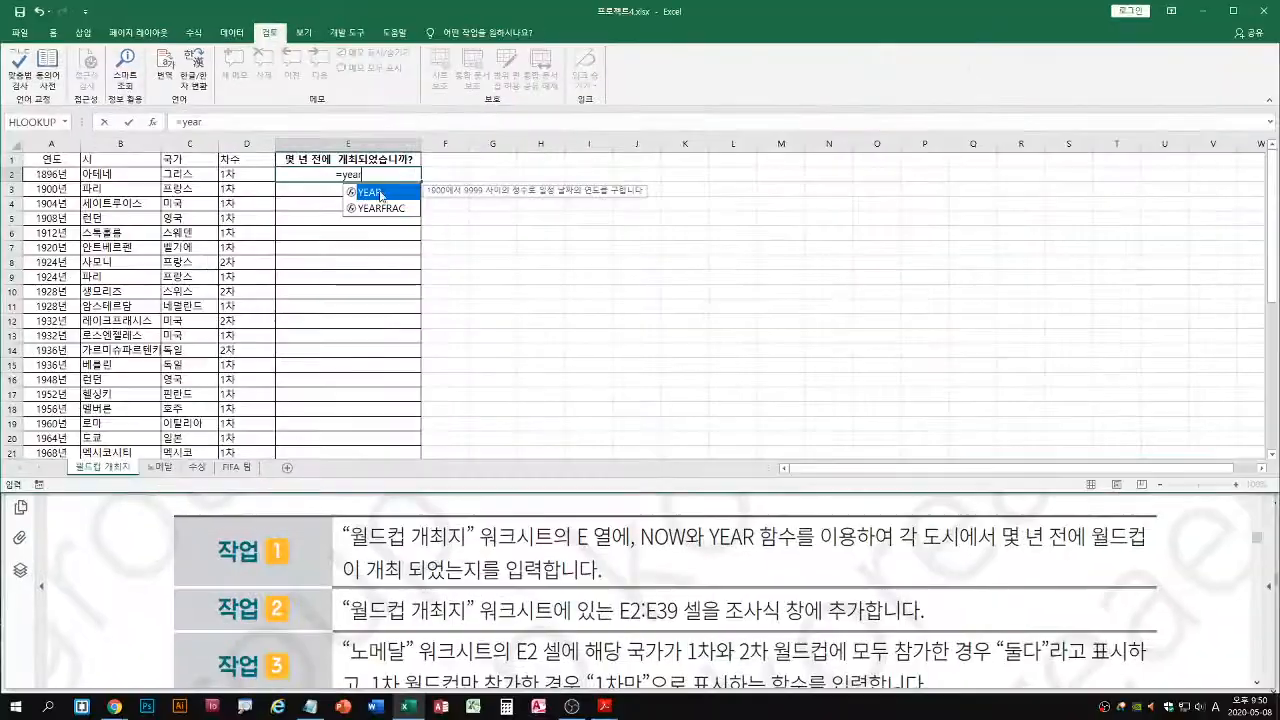
double_click(776, 381)
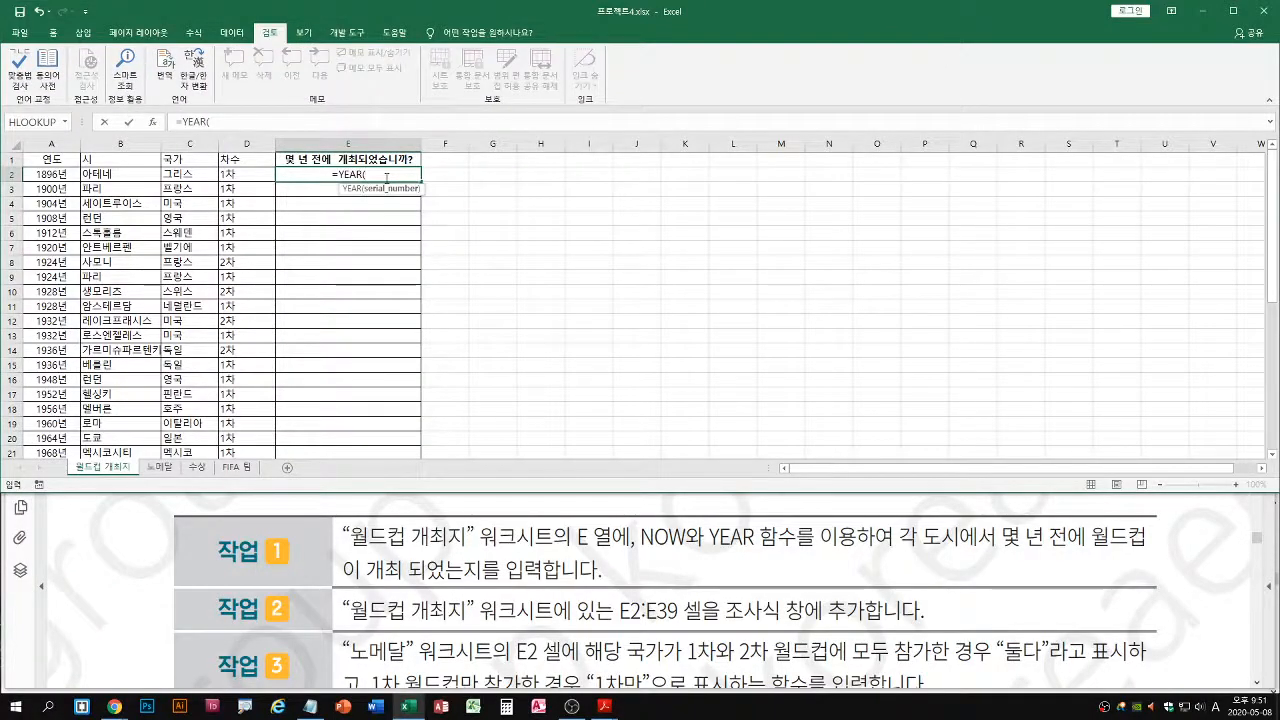
type("now")
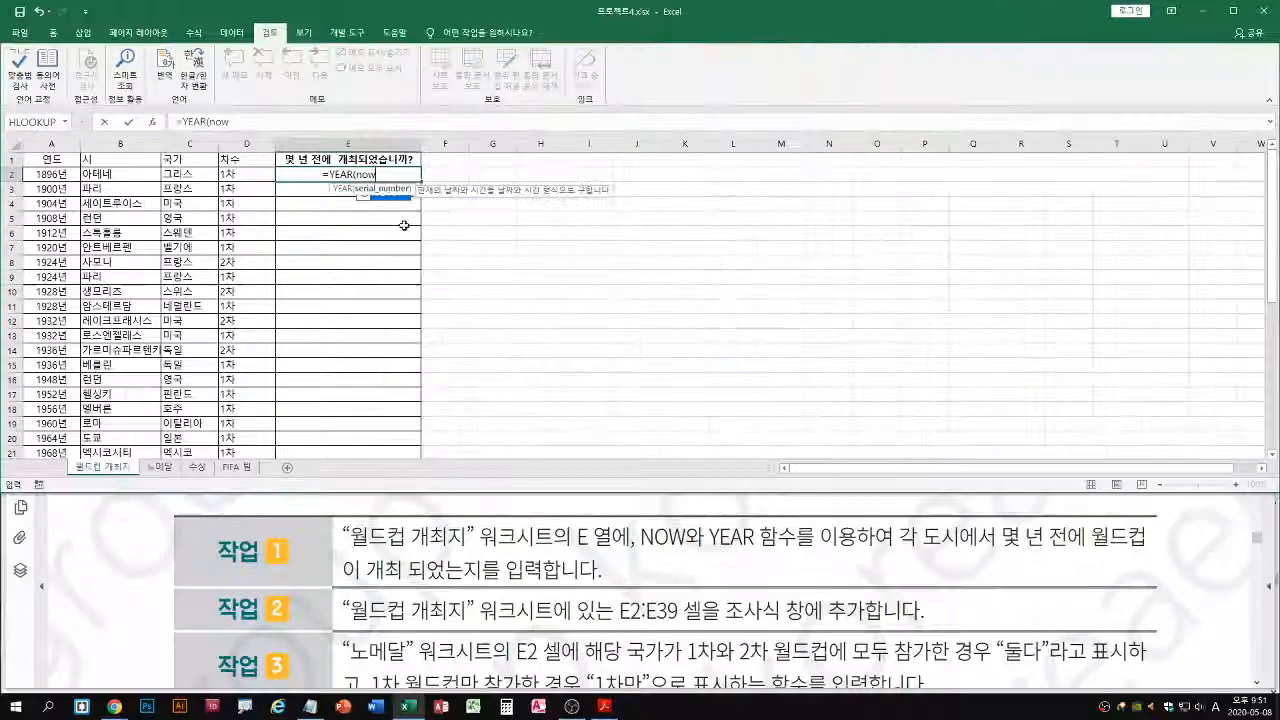
double_click(393, 195)
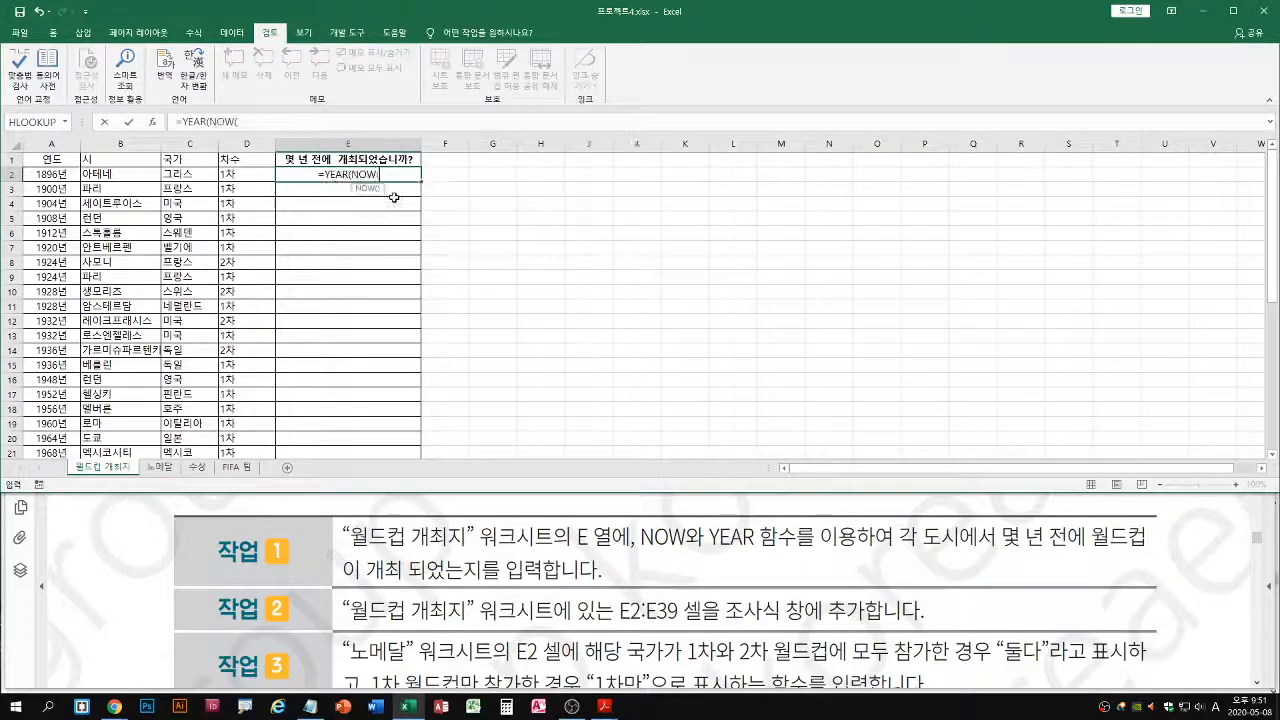
type(")")
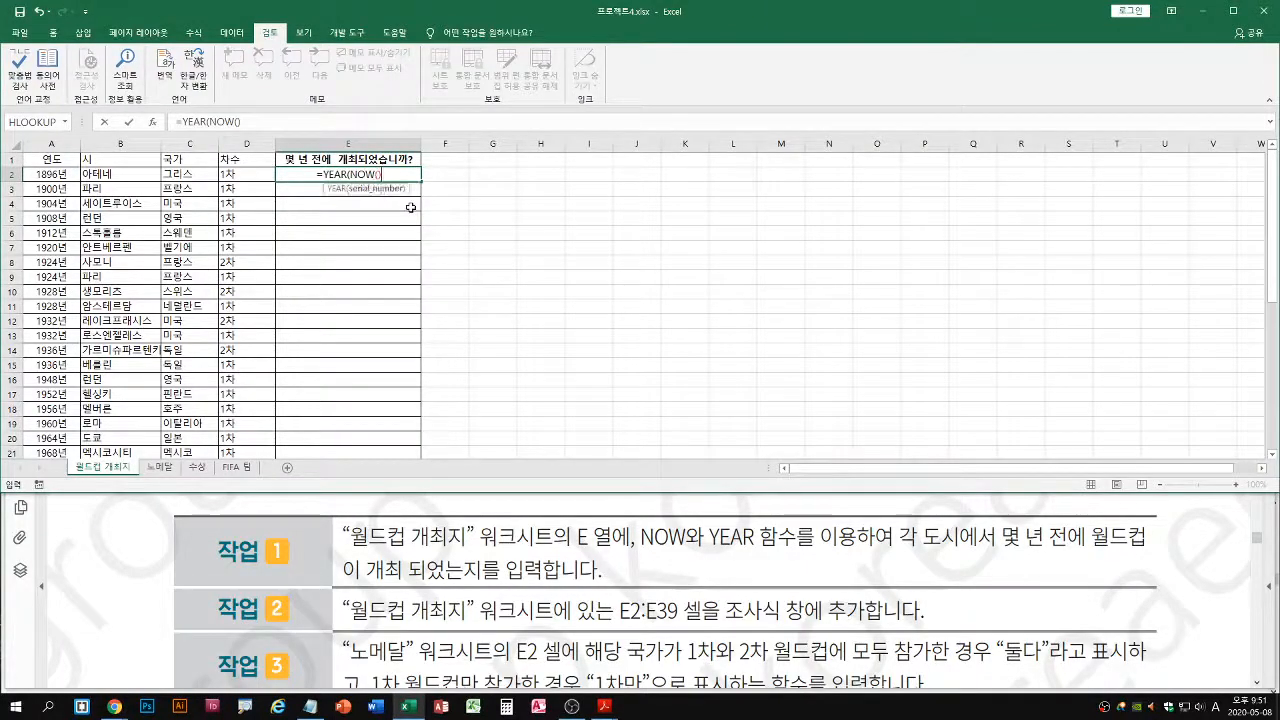
type(")")
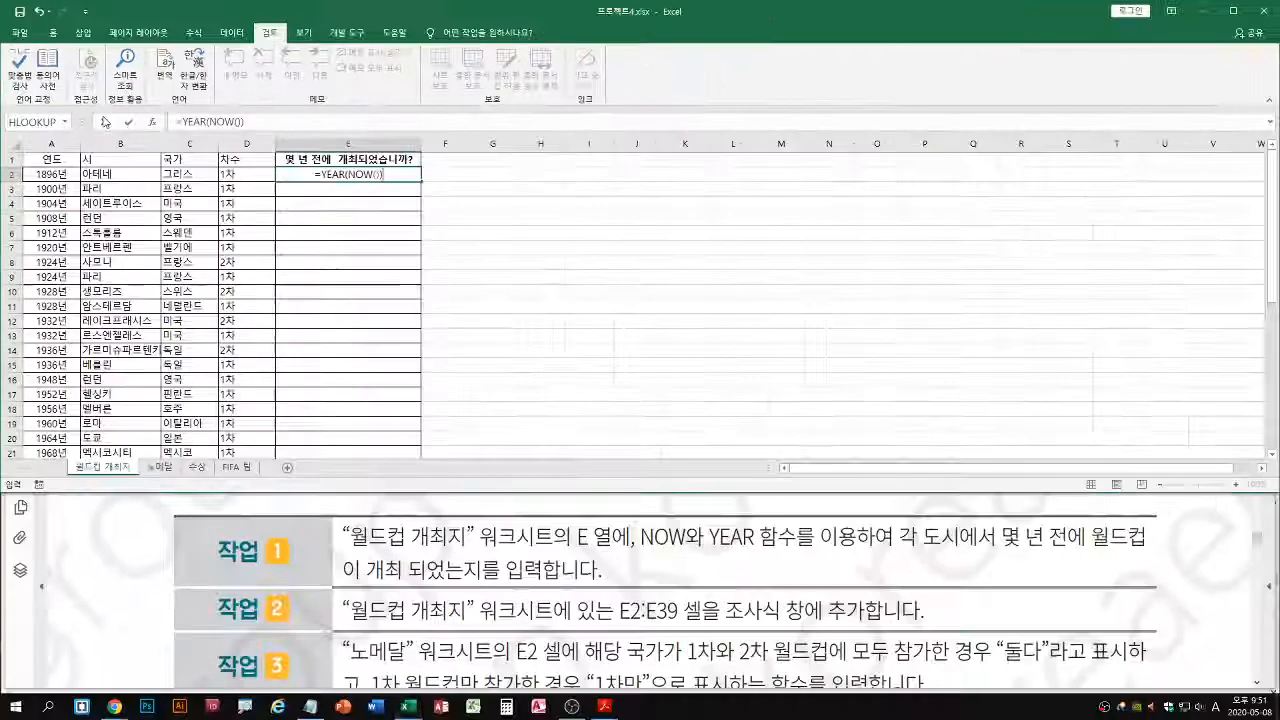
key("Return")
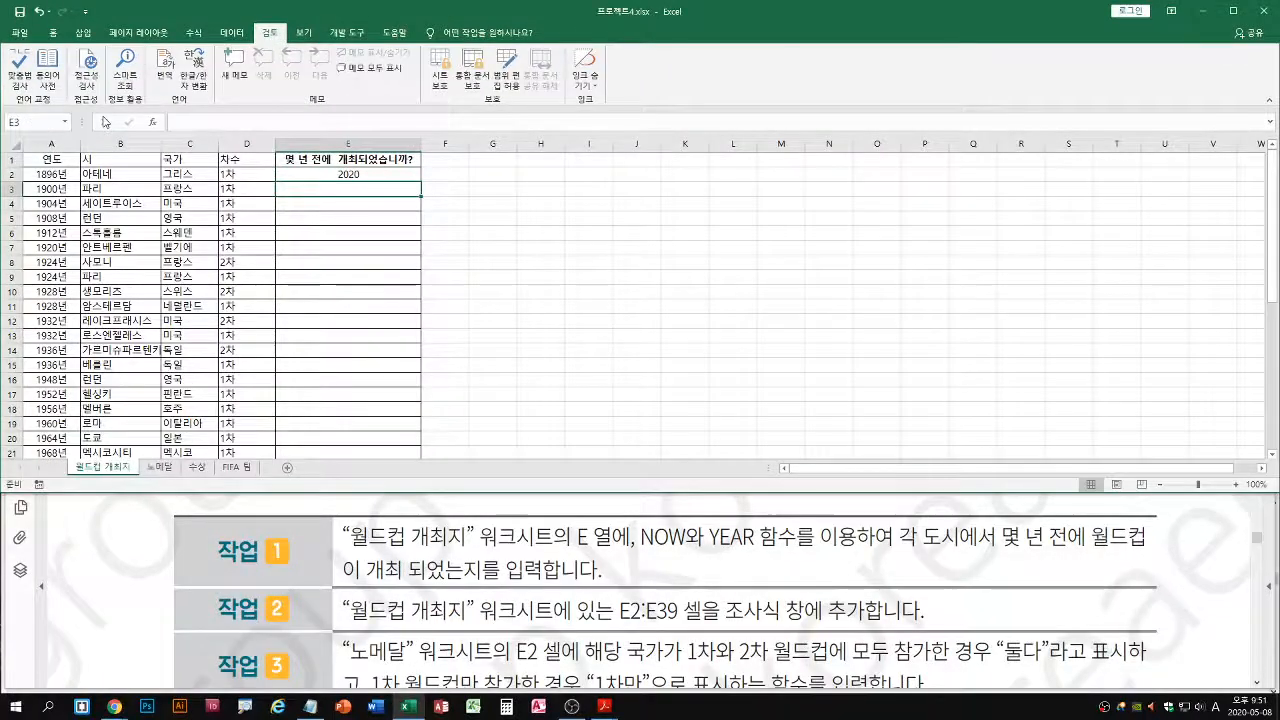
Extend the formula in E2 to subtract the host year, making it =YEAR(NOW())-A2
double_click(392, 175)
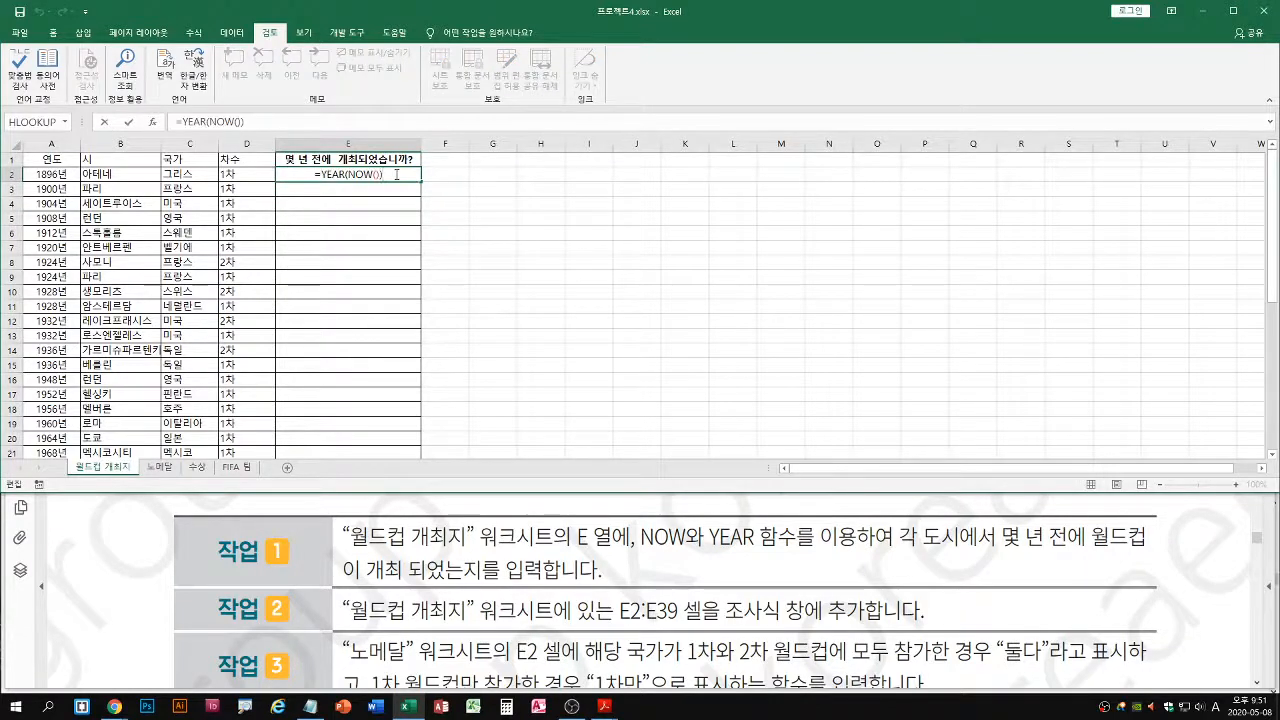
type("-")
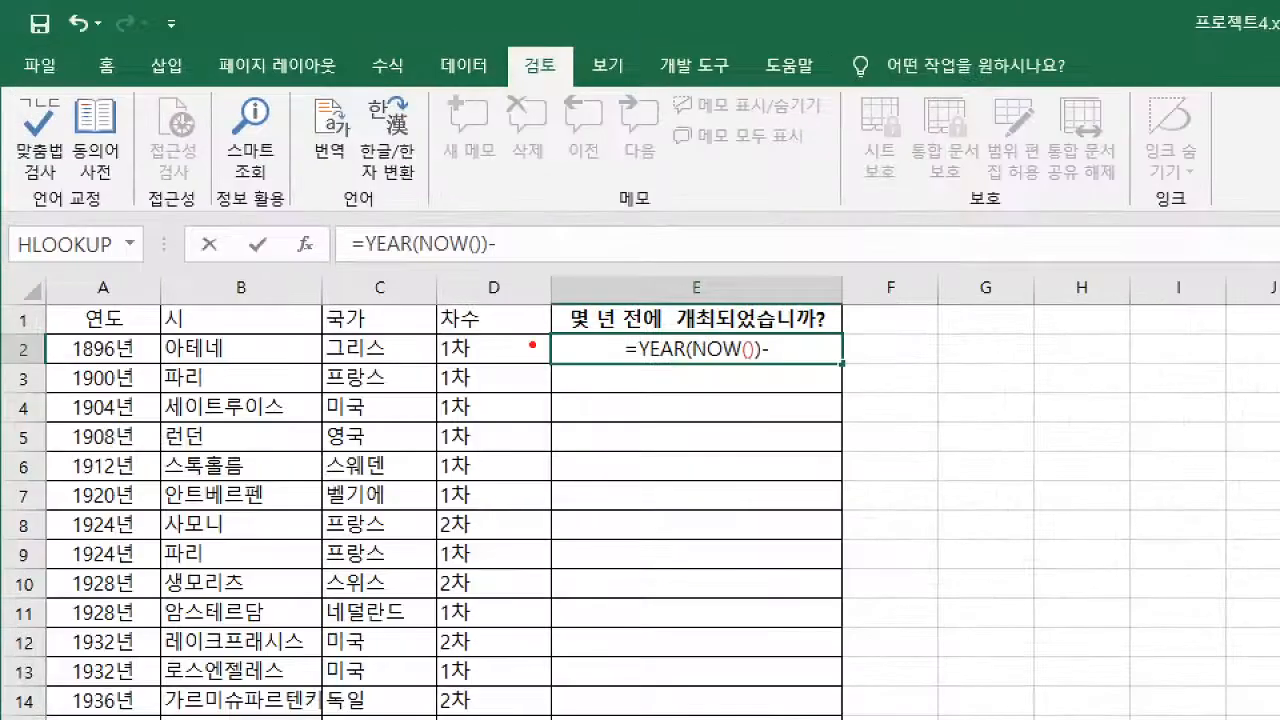
left_click_drag(105, 344, 136, 316)
left_click_drag(108, 370, 118, 368)
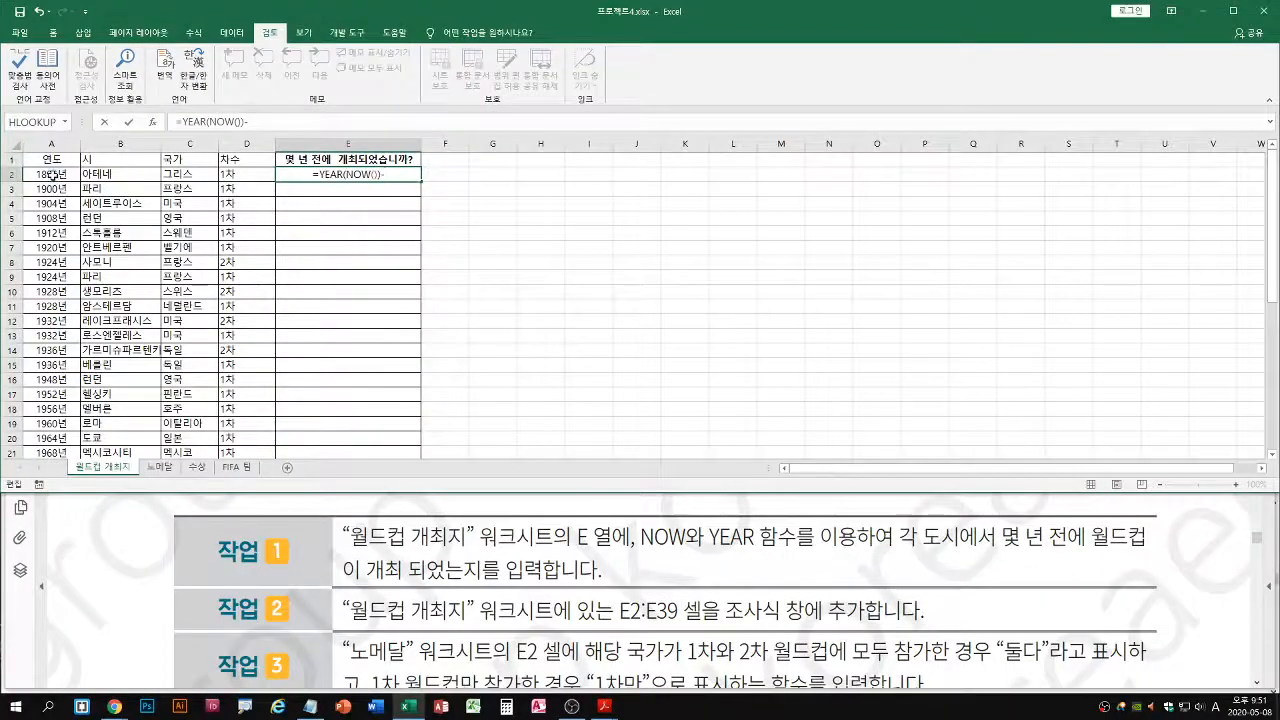
left_click(102, 349)
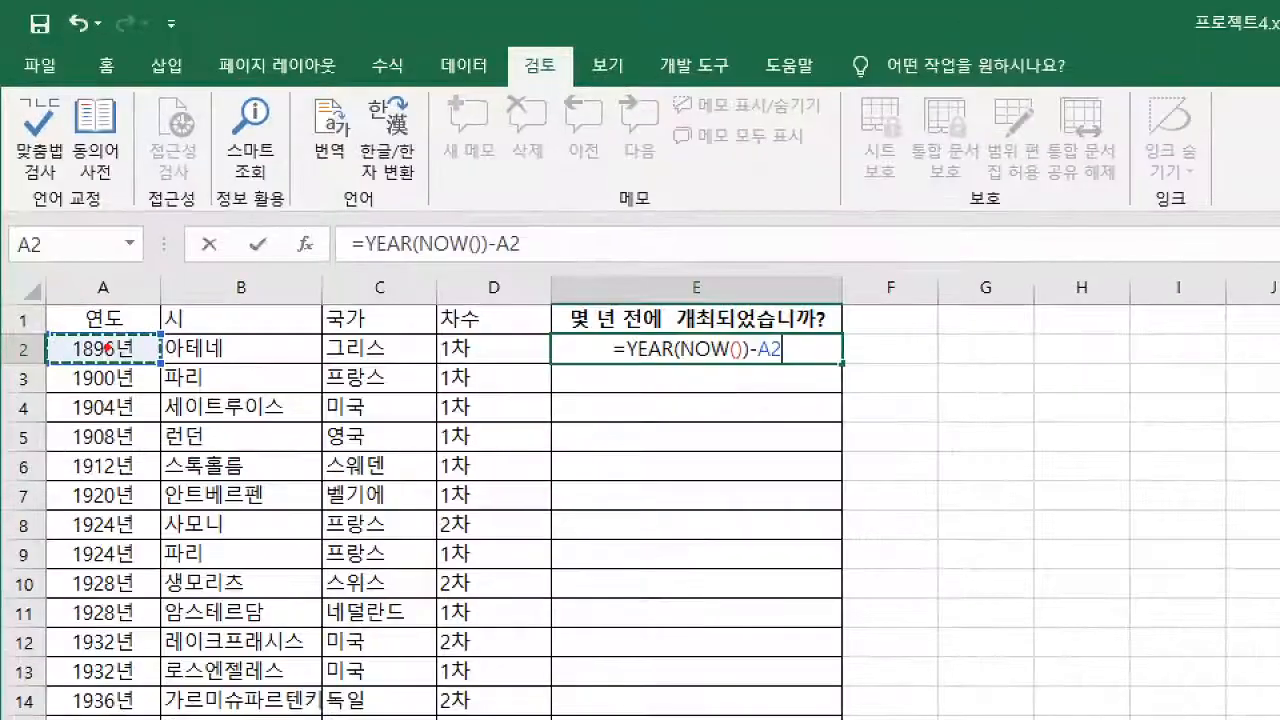
left_click_drag(107, 347, 134, 313)
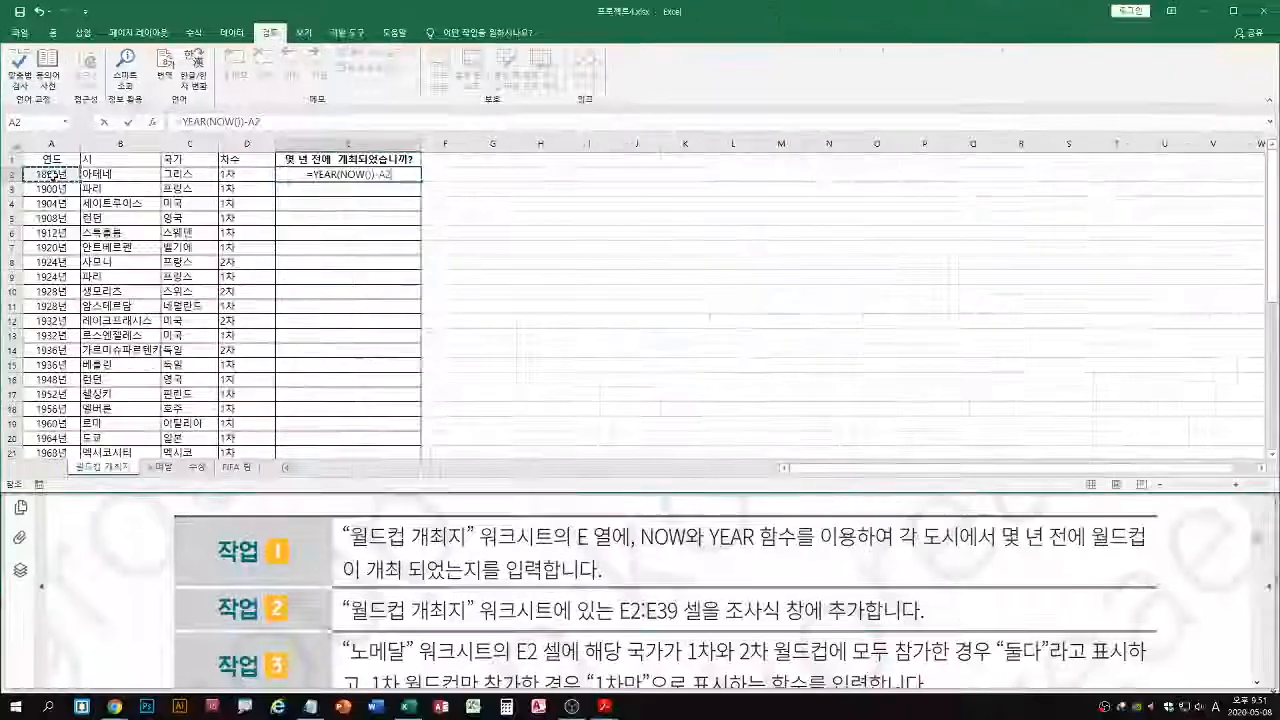
key("Return")
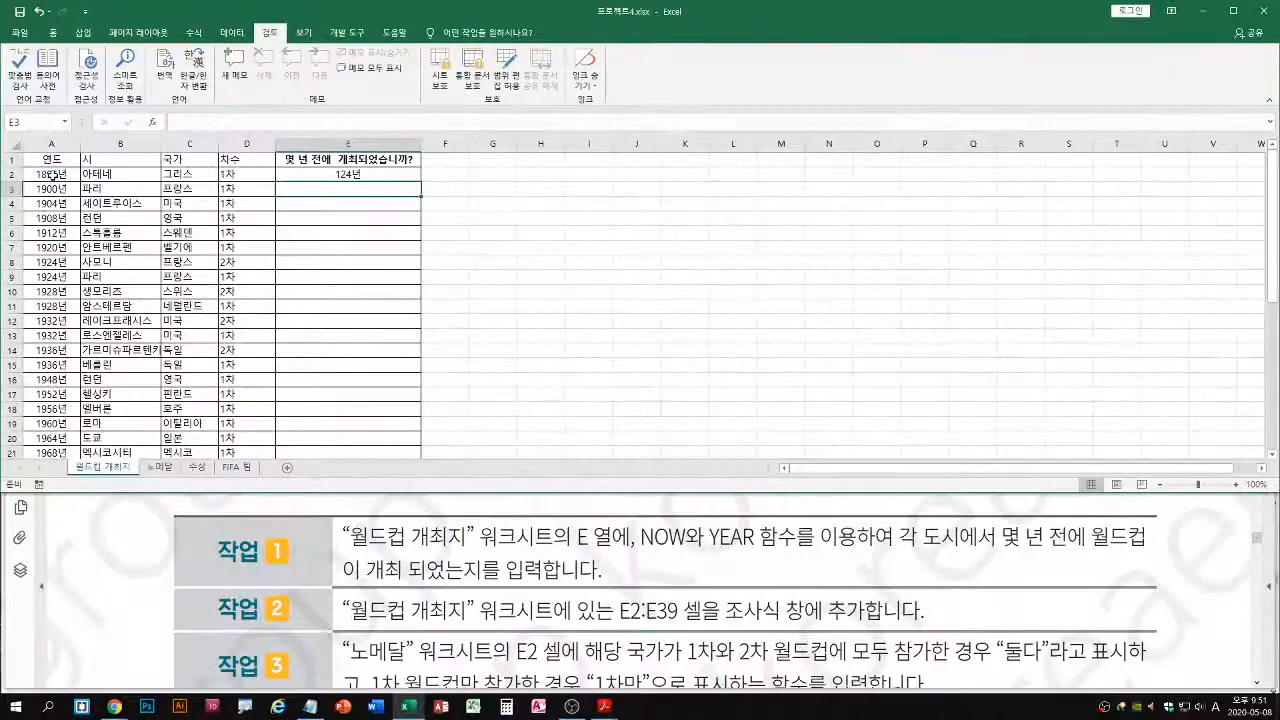
Fill the E2 formula down column E for all the host cities on the 월드컵 개최지 worksheet
left_click(370, 175)
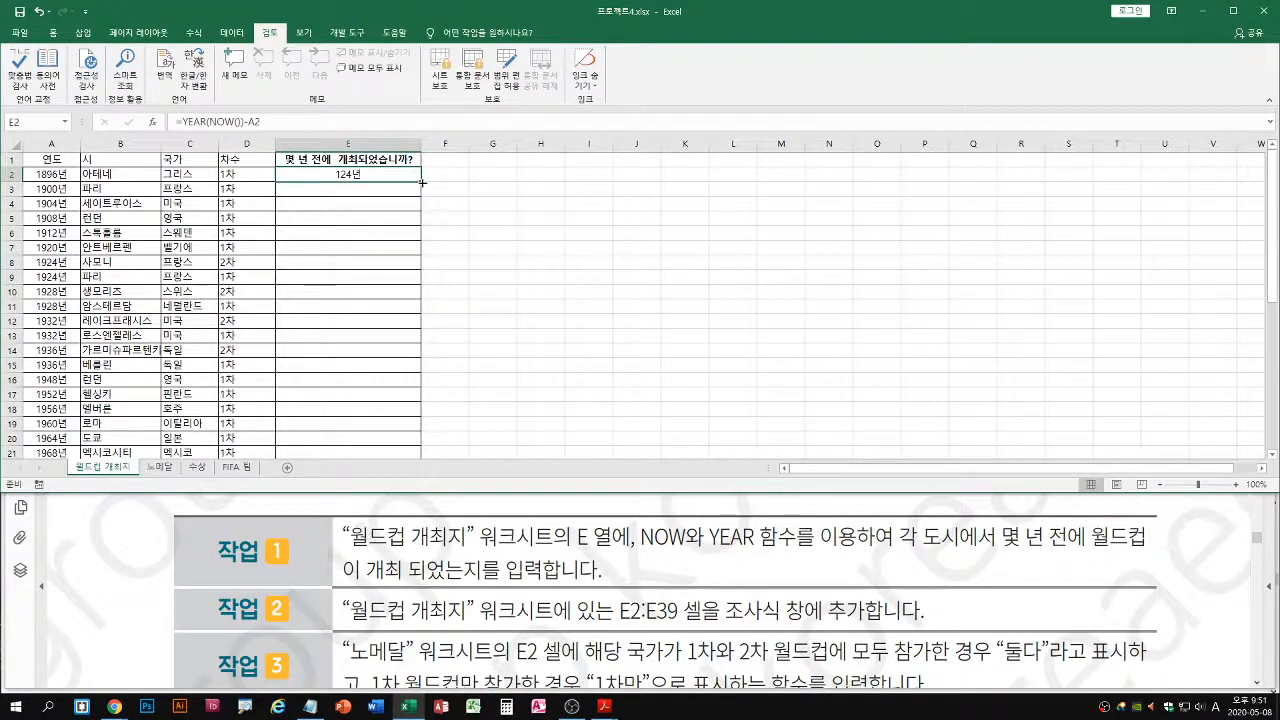
double_click(422, 182)
left_click(420, 182)
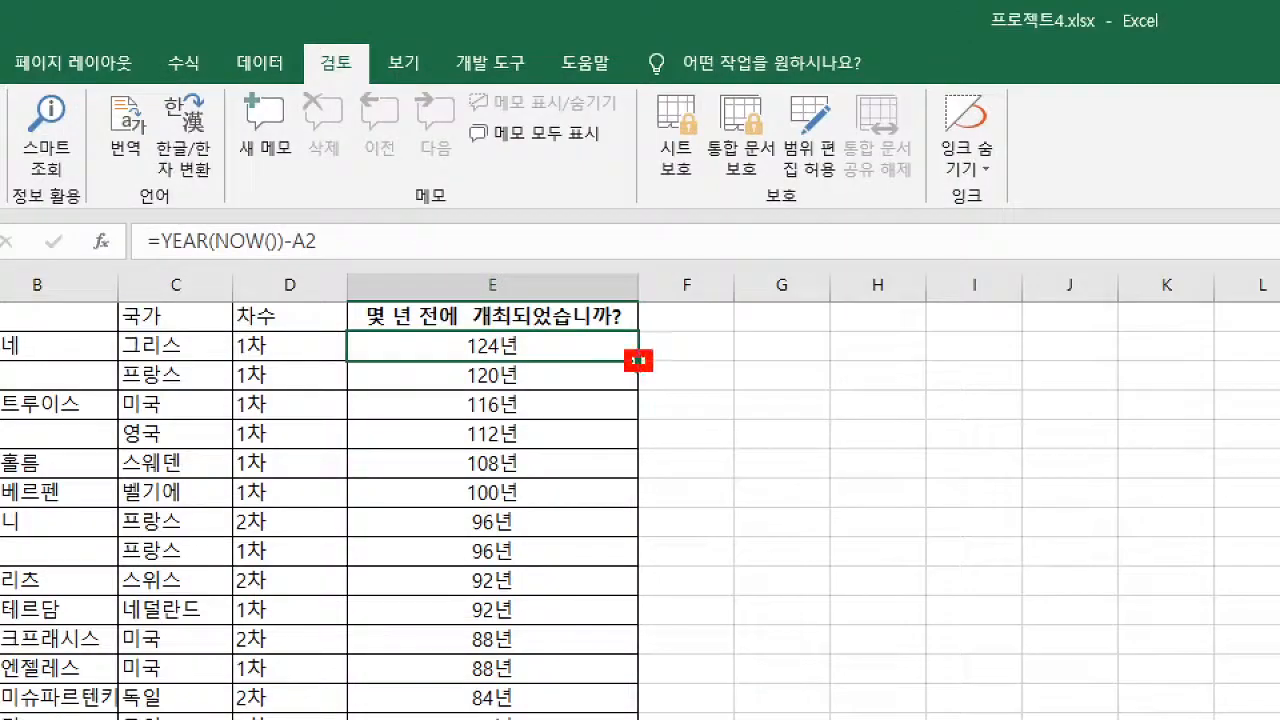
mouse_move(638, 362)
left_mouse_down()
mouse_move(638, 488)
mouse_move(664, 478)
left_mouse_up()
key("Escape")
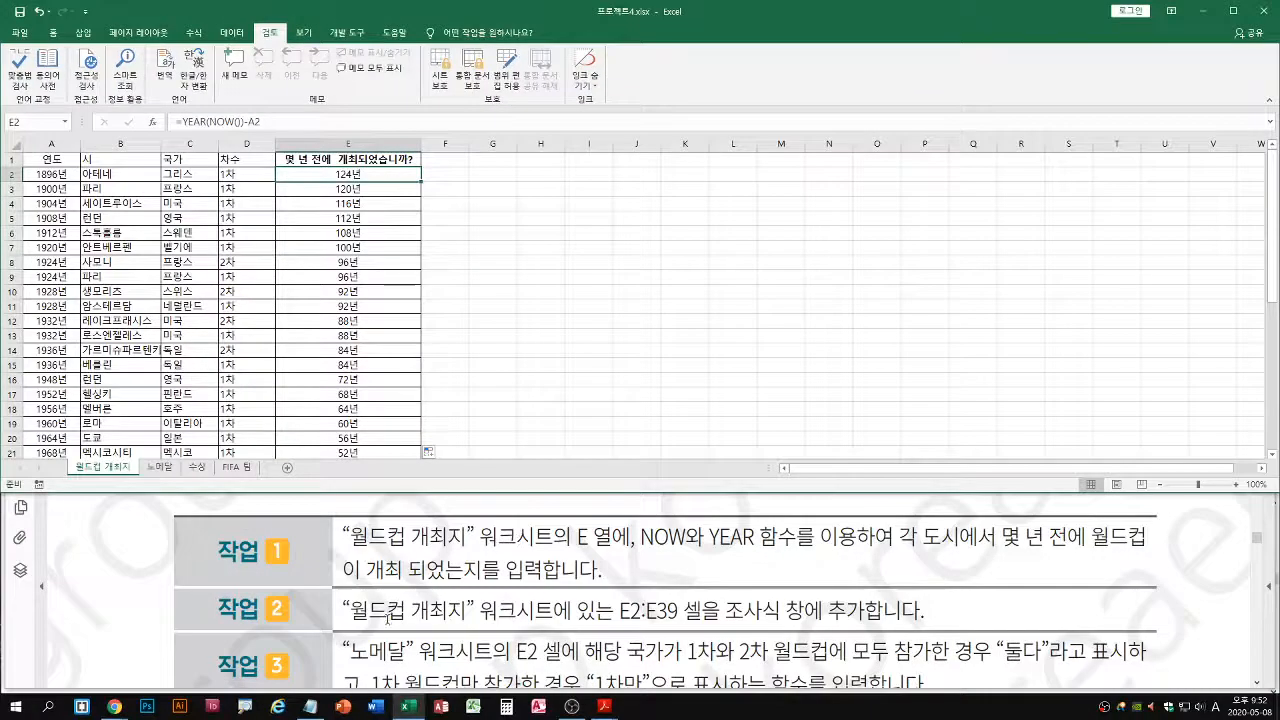
Read project 4 task 2 in the PDF and select cells E2:E39 on the 월드컵 개최지 worksheet
left_click(80, 588)
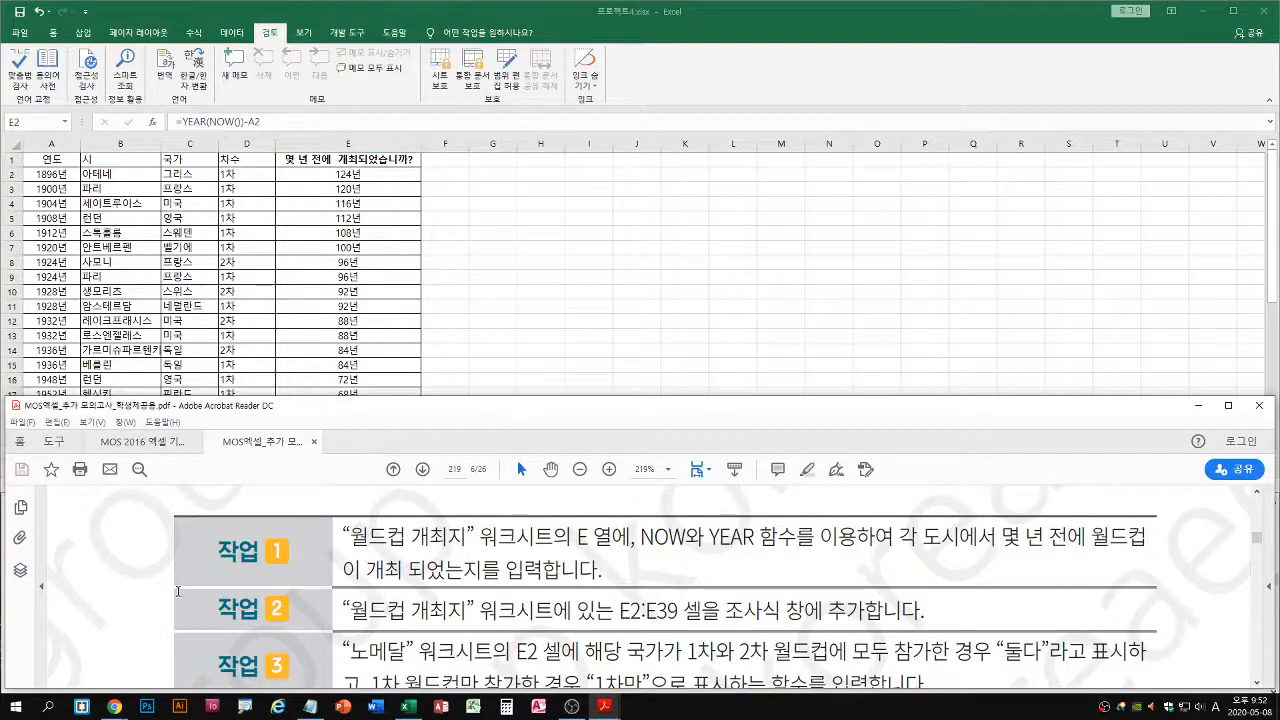
left_click(356, 221)
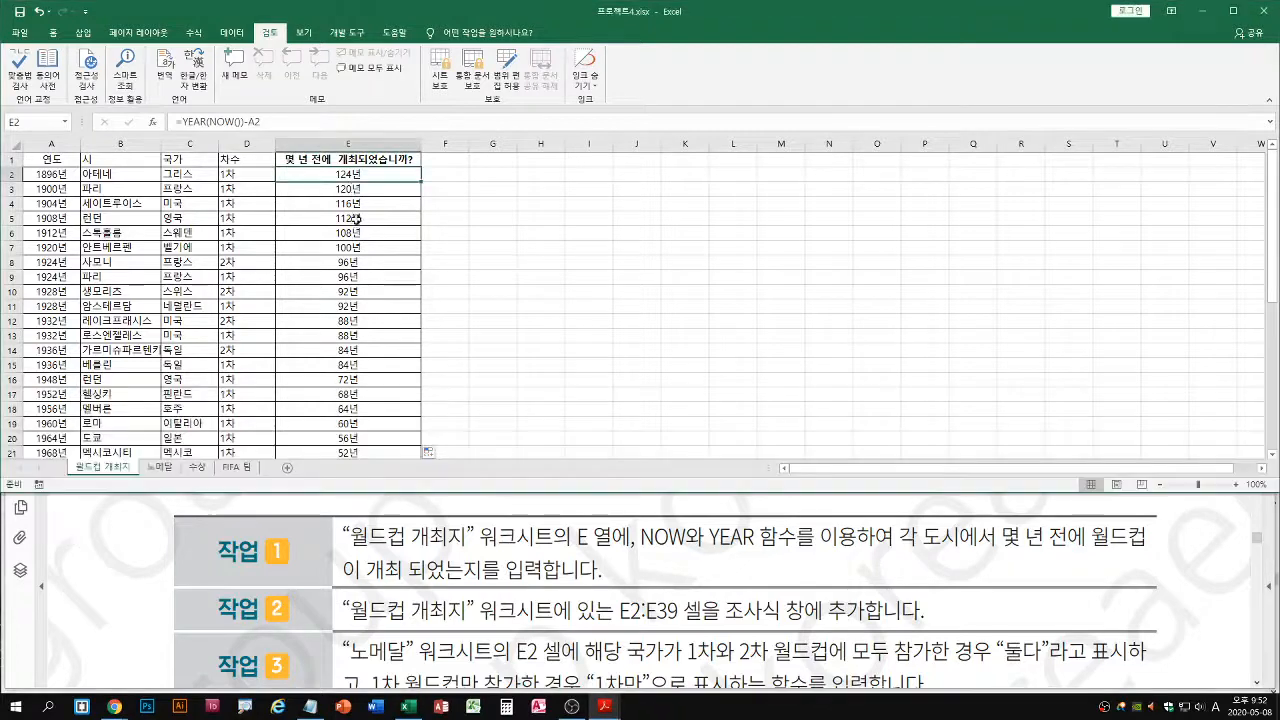
double_click(425, 183)
left_click_drag(273, 165, 424, 458)
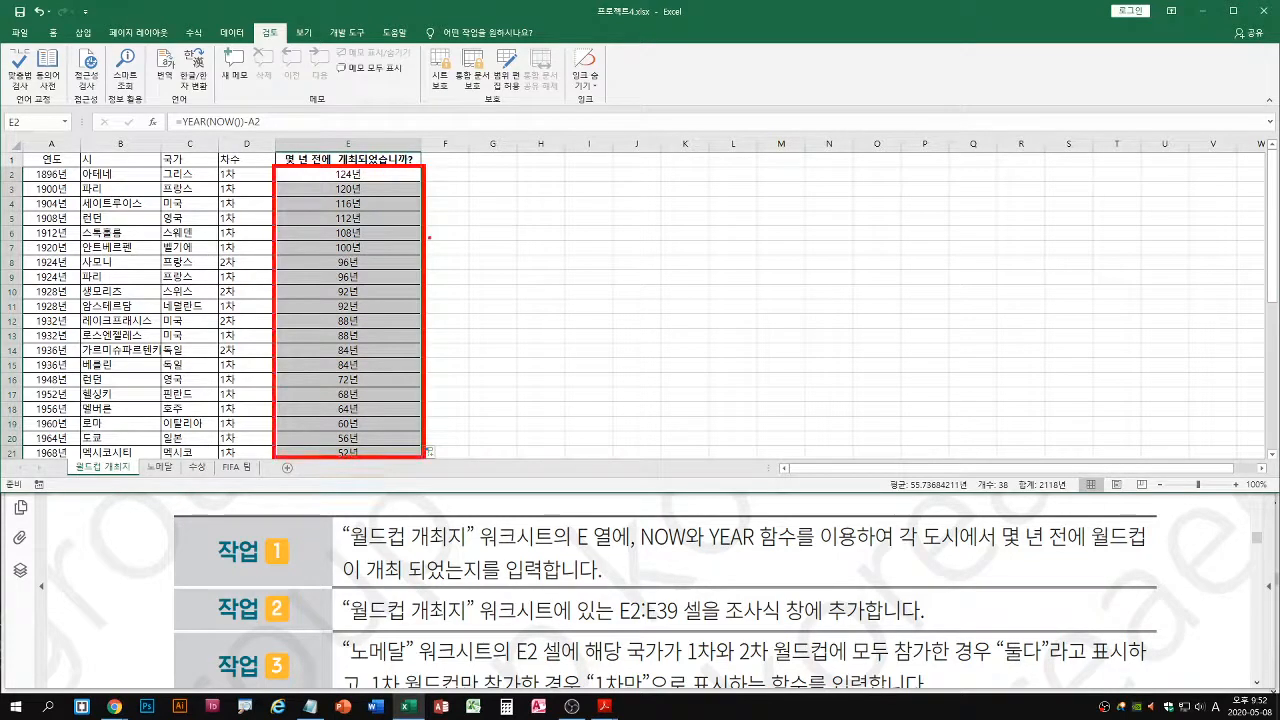
left_click_drag(424, 186, 424, 433)
left_click_drag(410, 425, 428, 425)
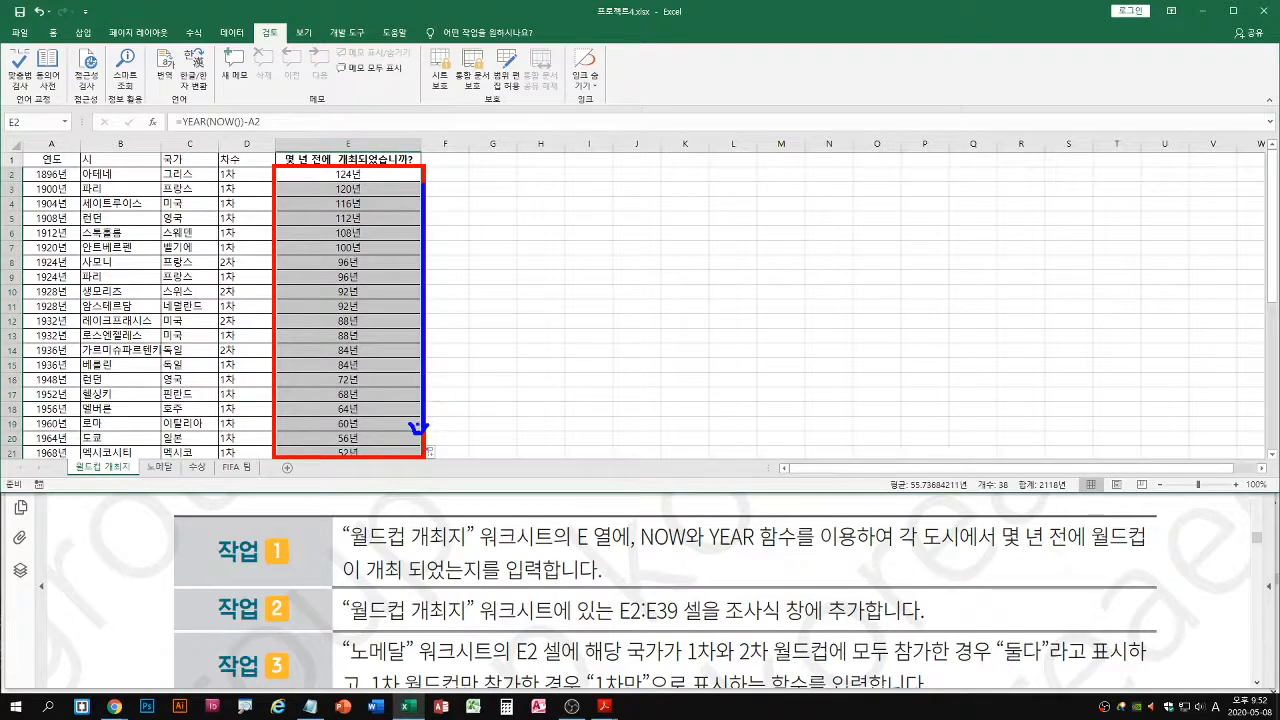
left_click_drag(425, 430, 441, 415)
key("Escape")
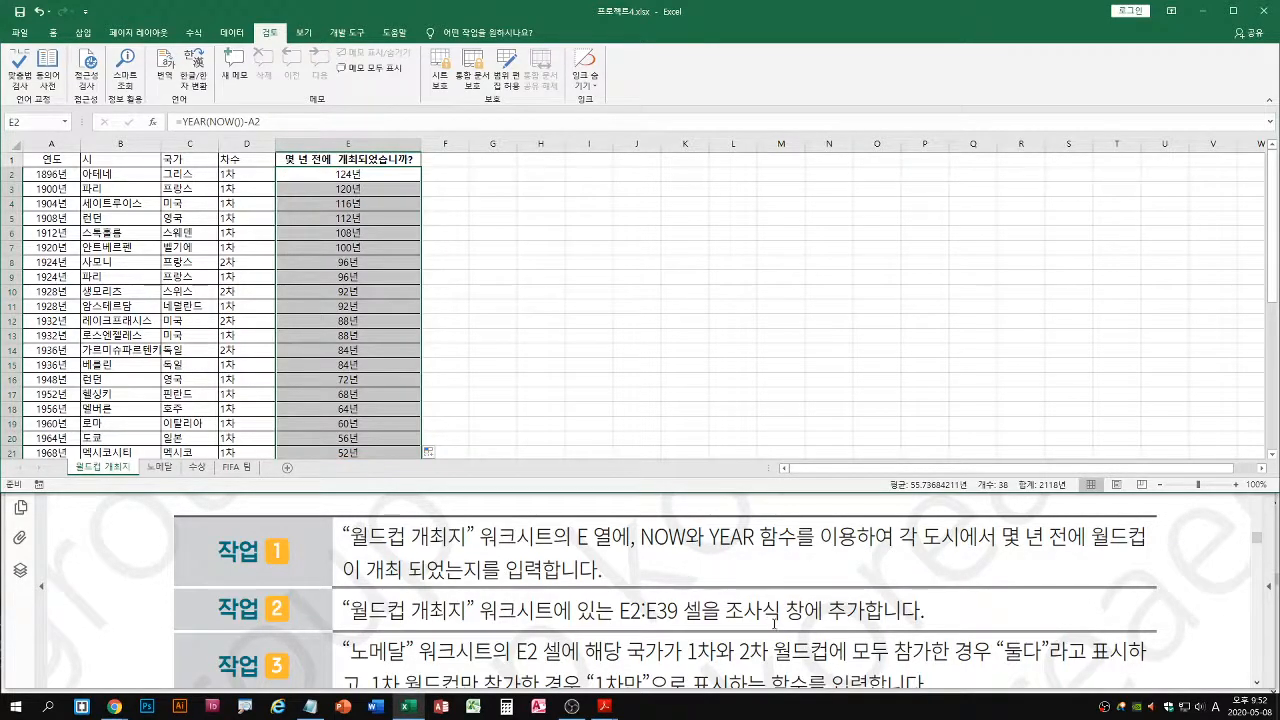
Open the Watch Window (조사식 창) and float it over the empty columns of the worksheet
left_click(192, 33)
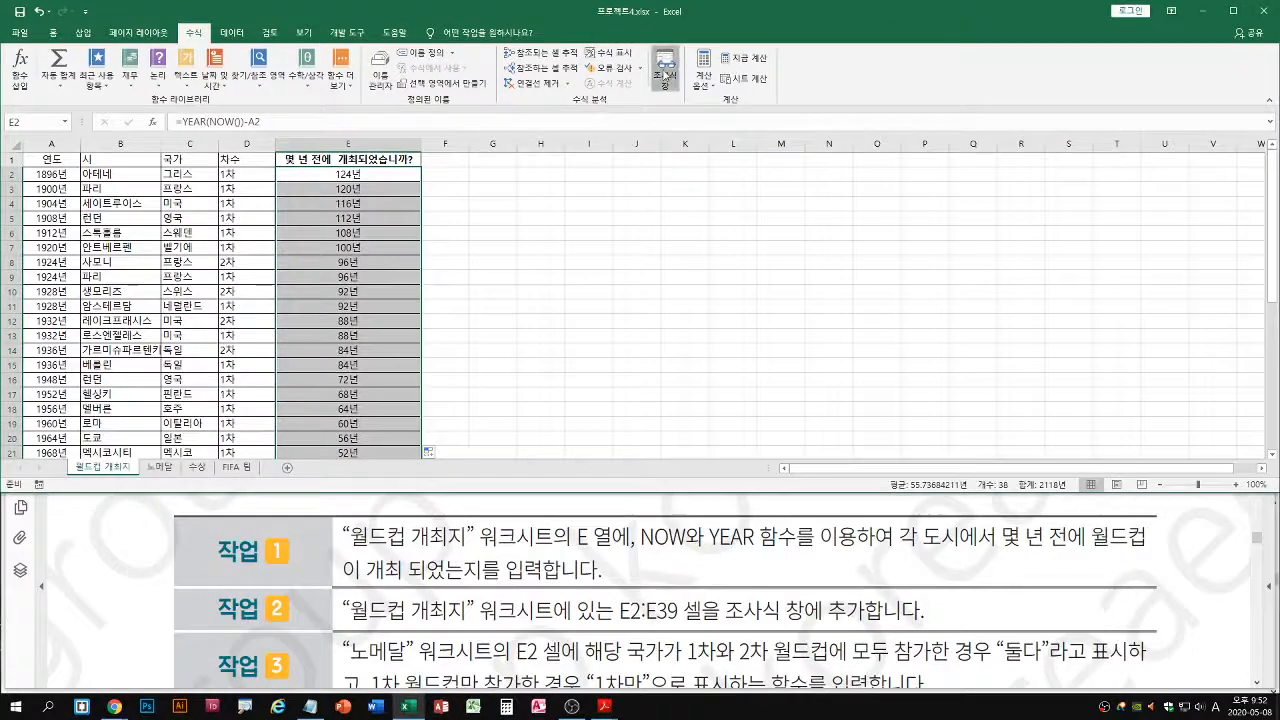
left_click(997, 108)
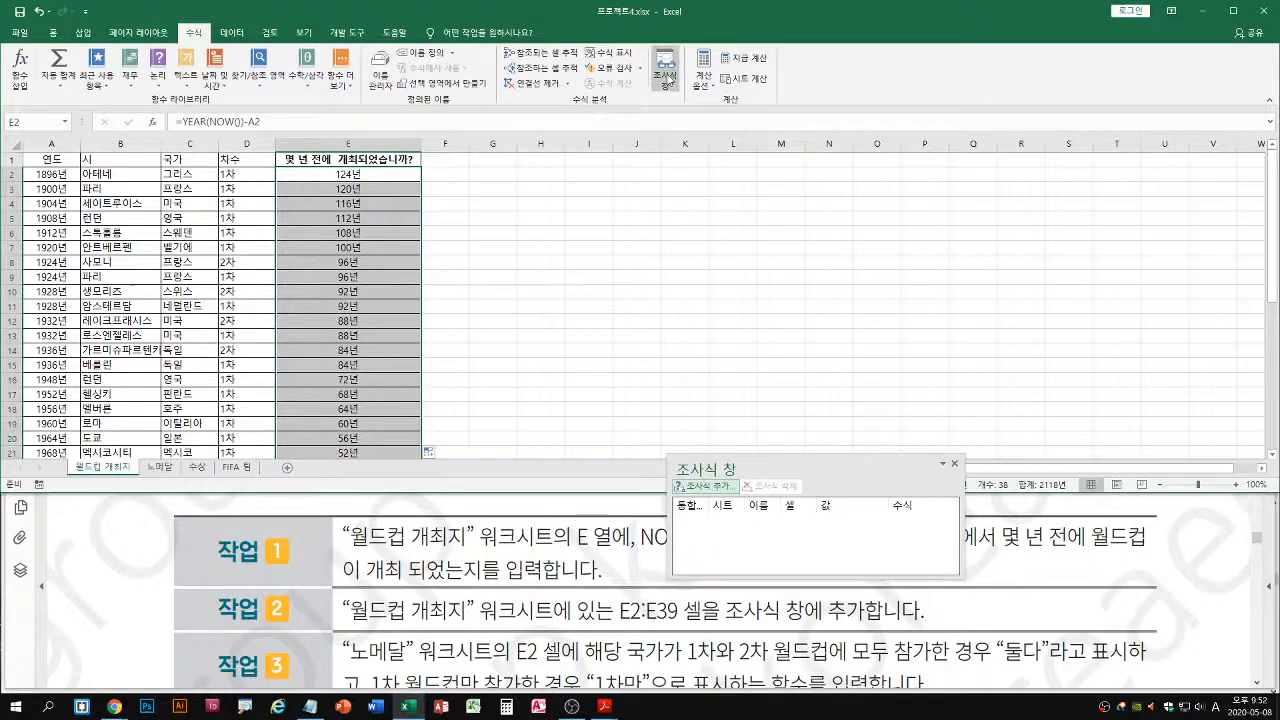
double_click(758, 463)
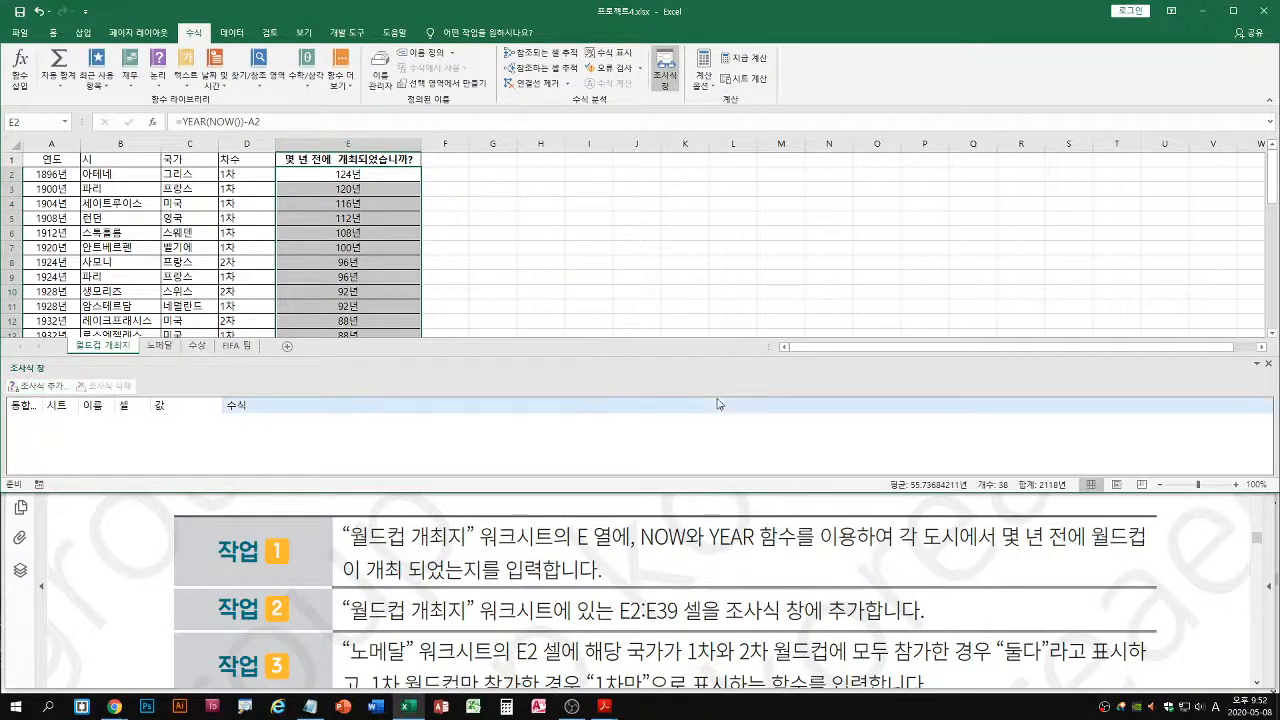
left_click(664, 70)
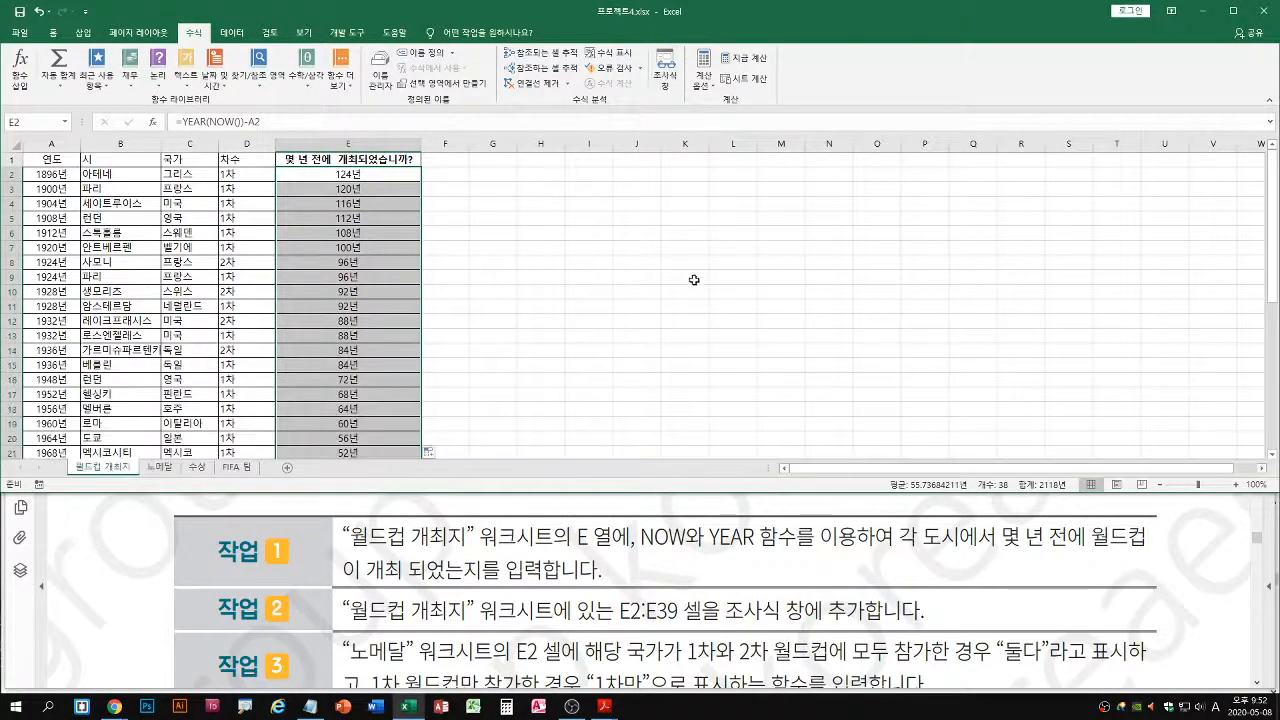
left_click(664, 70)
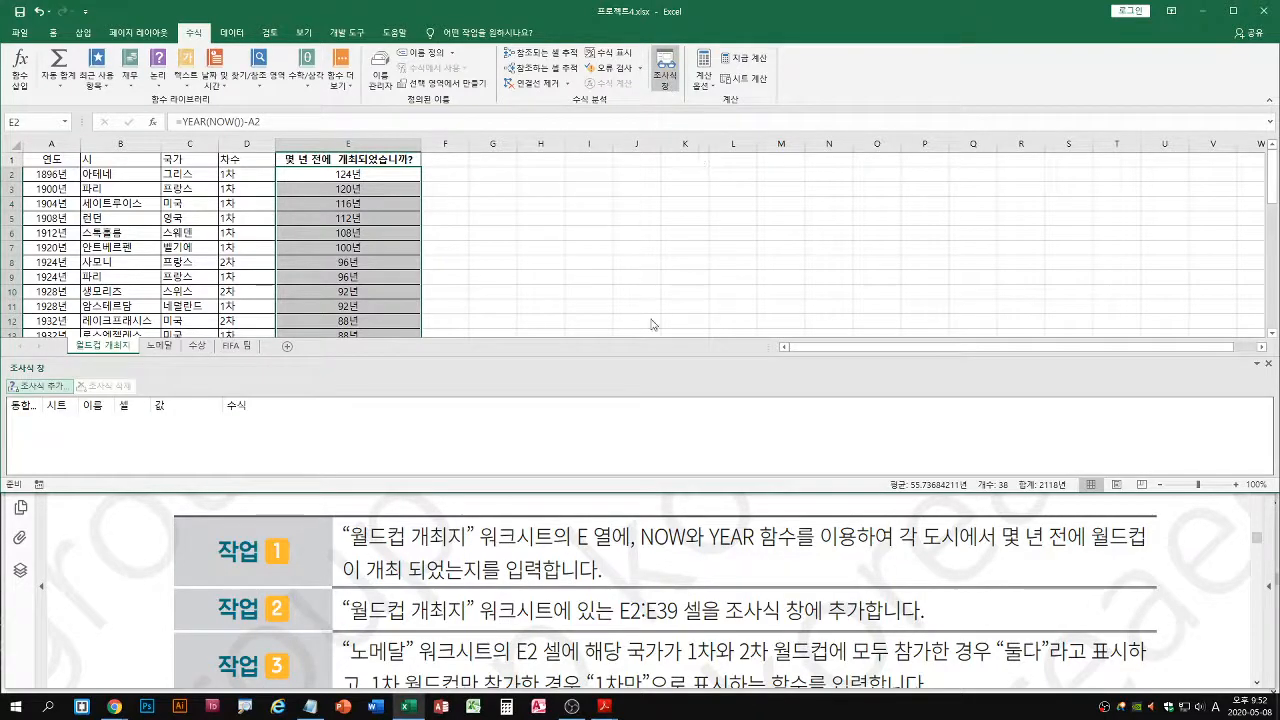
left_click_drag(689, 376, 673, 278)
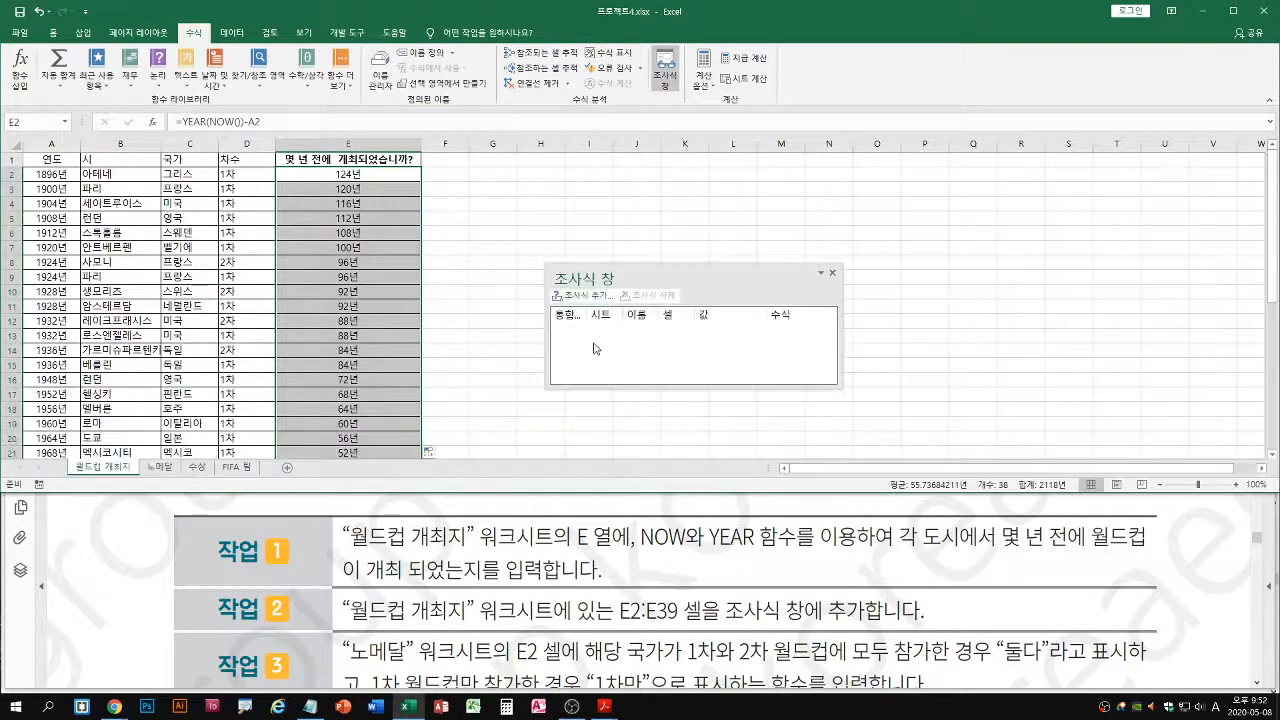
Add cells E2:E39 of 월드컵 개최지 to the Watch Window, widen it to show the full formulas, and close it
left_click(582, 296)
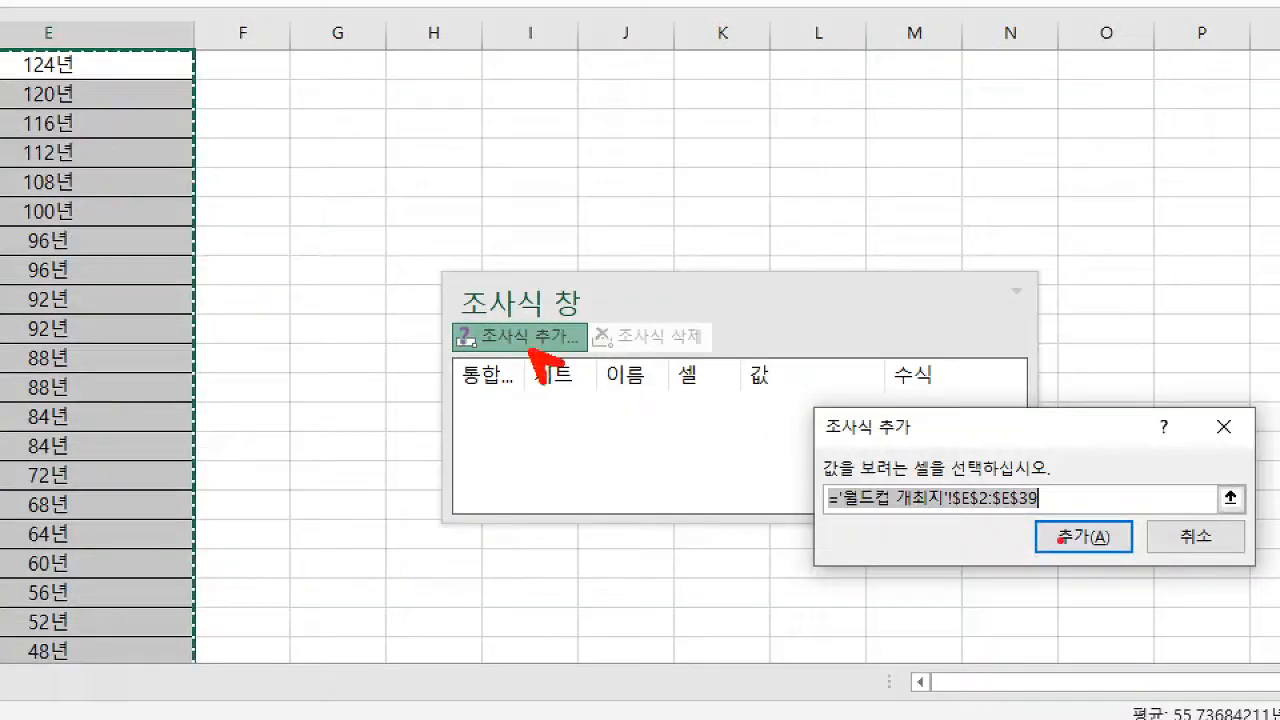
left_click_drag(959, 515, 1038, 515)
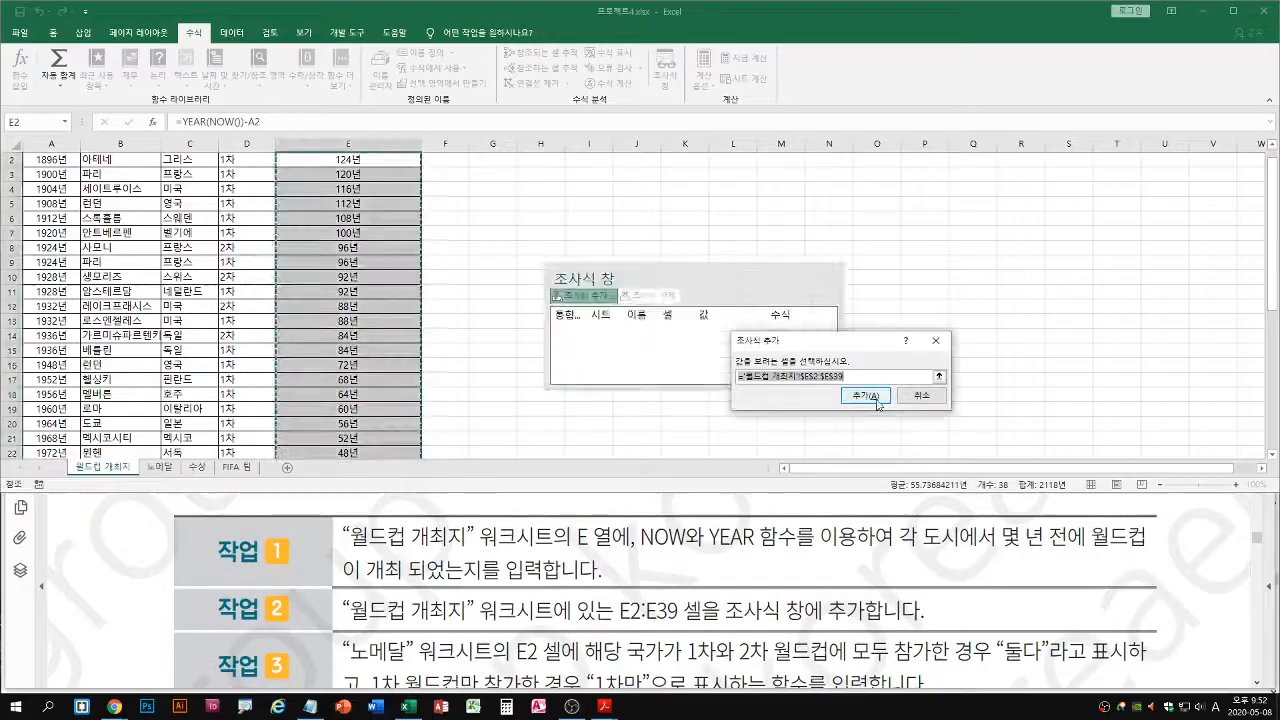
left_click(1083, 537)
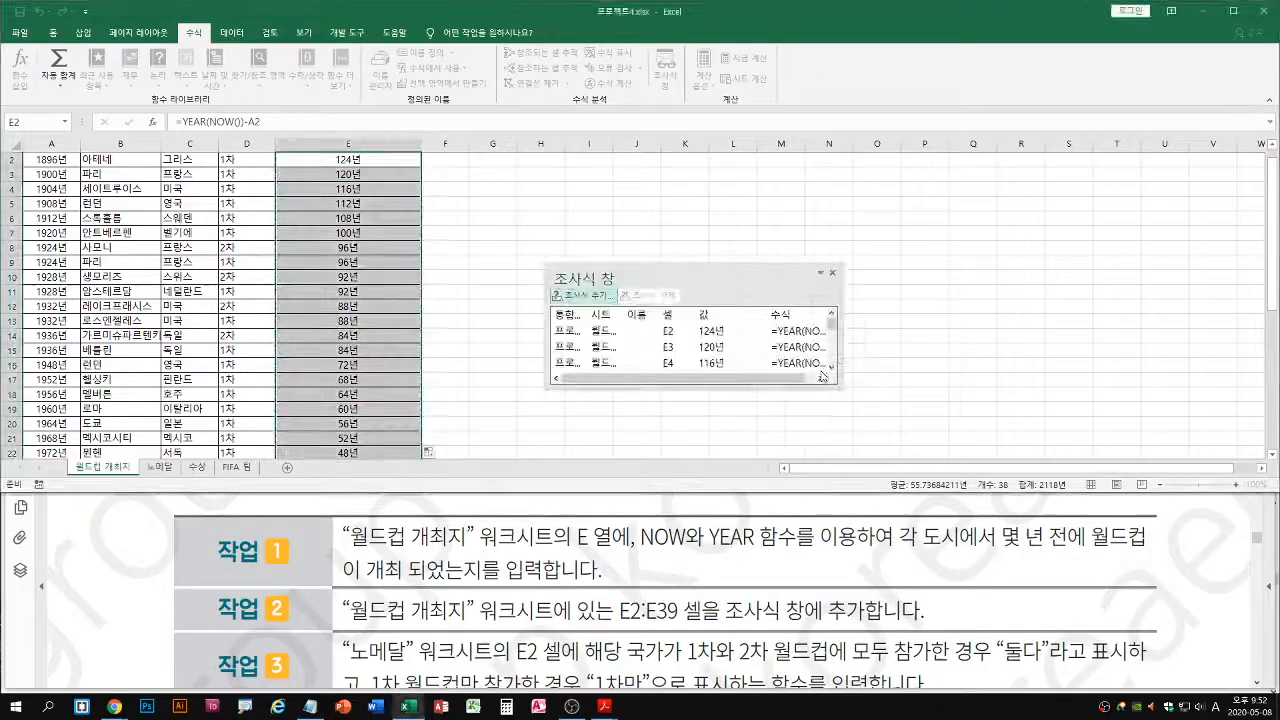
left_click_drag(831, 346, 966, 346)
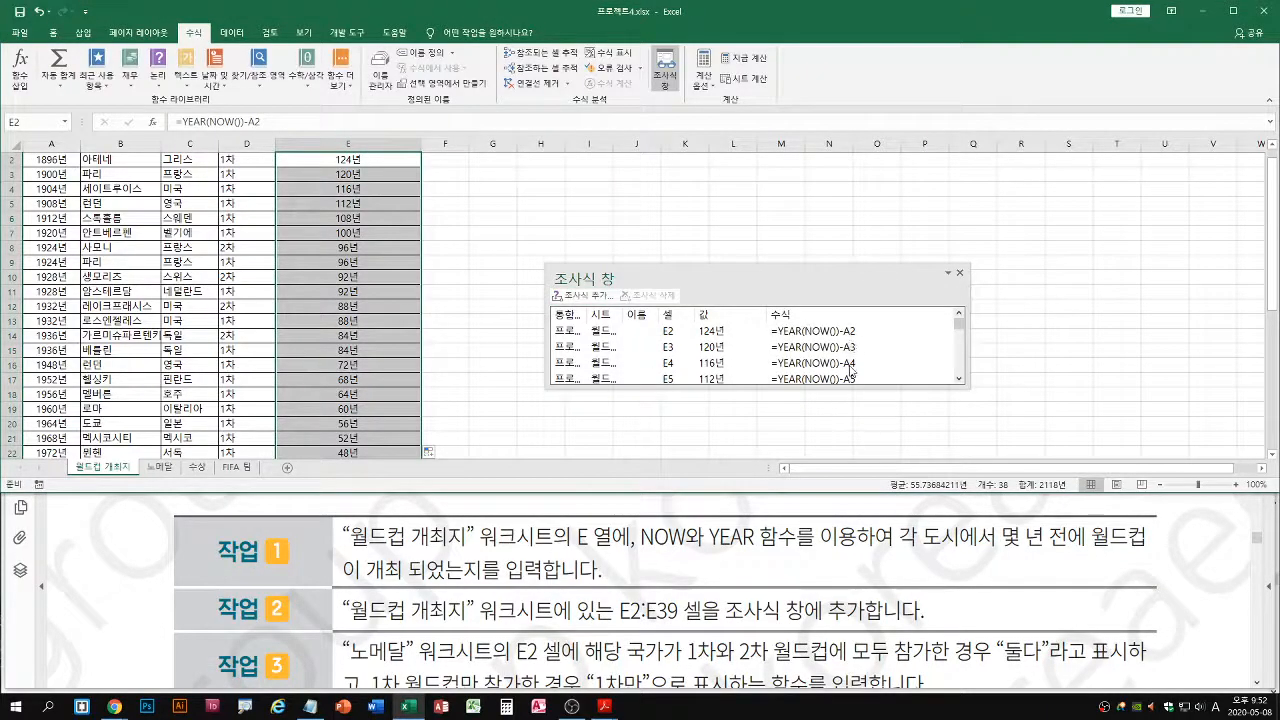
left_click(960, 272)
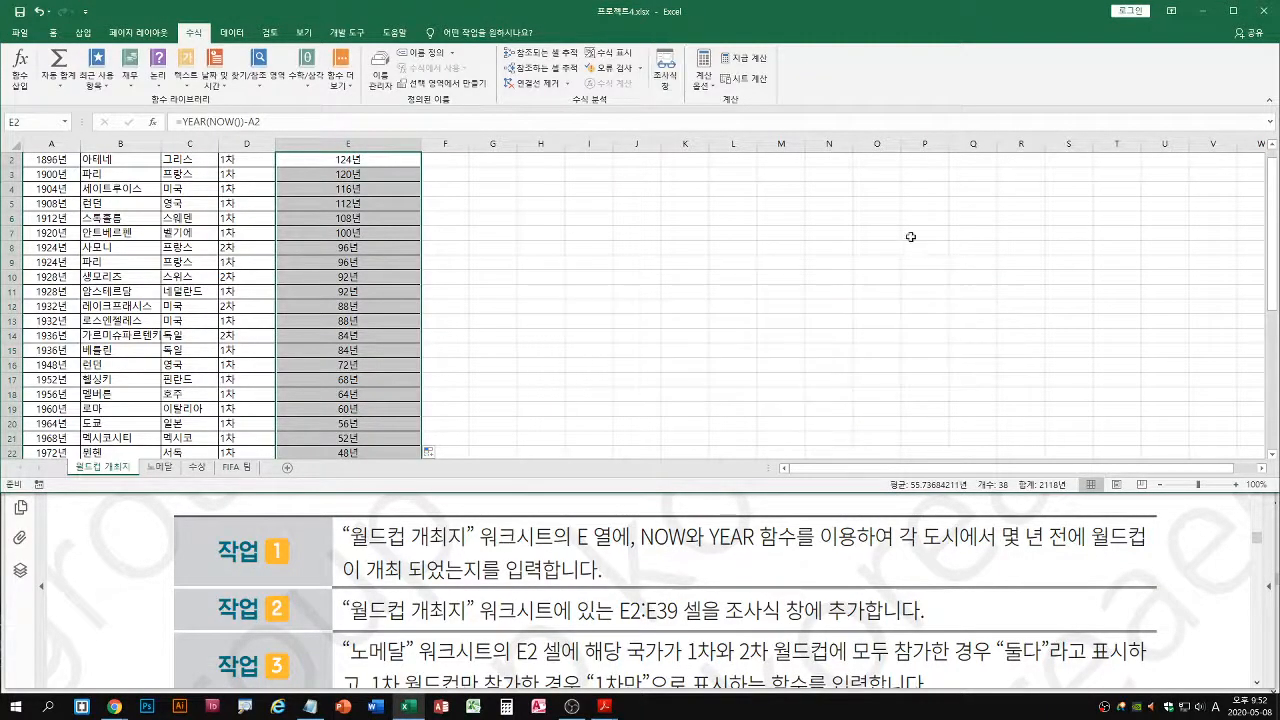
Reopen the Watch Window to check the watched column E formulas, and close it again
left_click(665, 72)
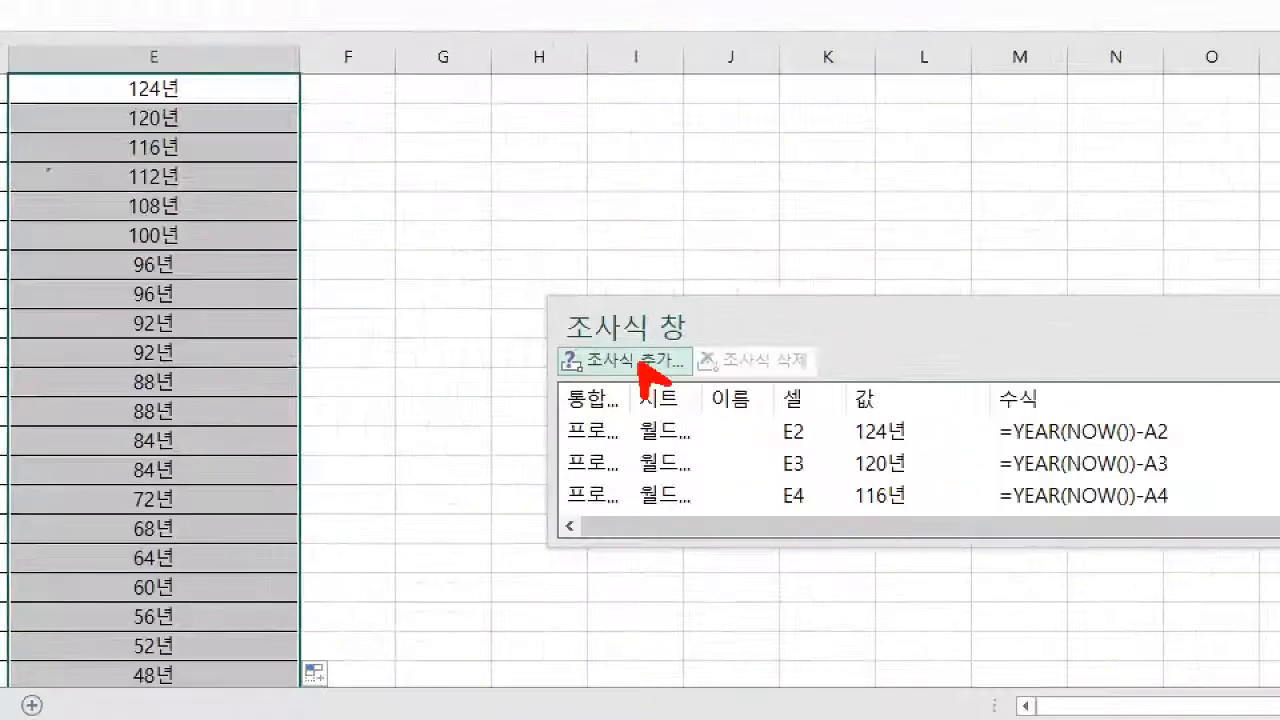
left_click_drag(13, 73, 295, 708)
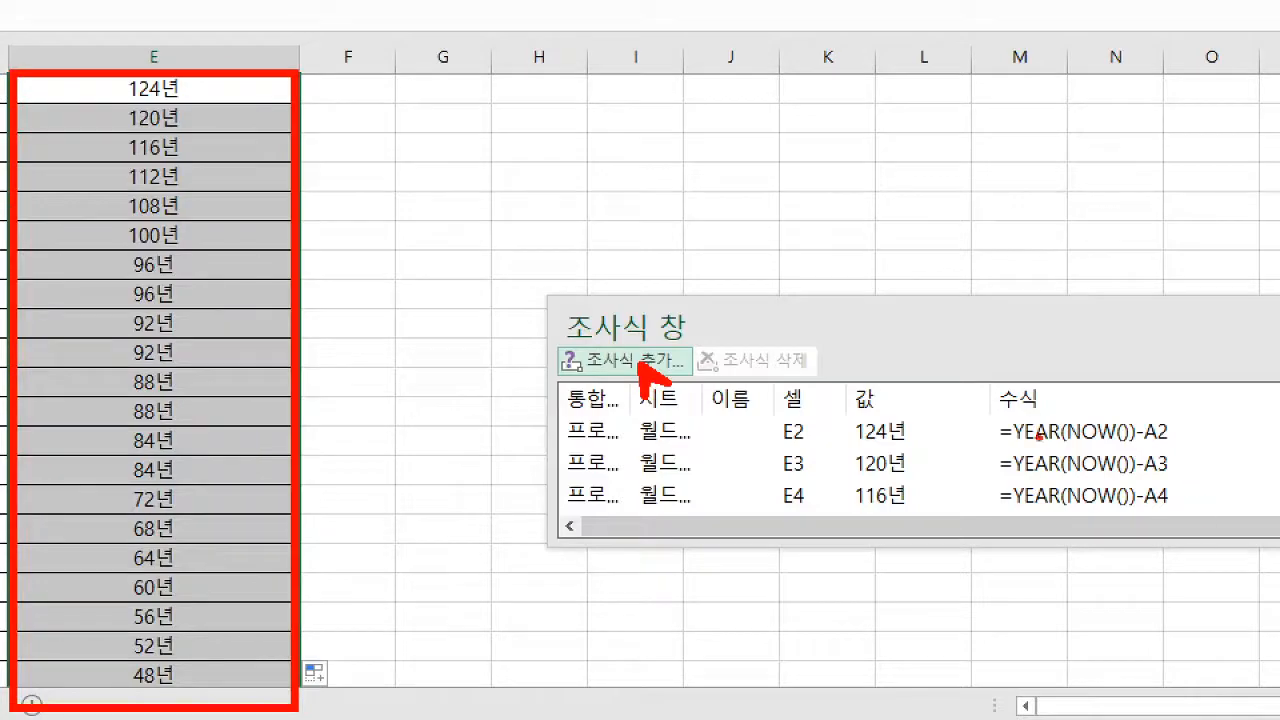
left_click_drag(1005, 443, 1134, 449)
left_click_drag(1010, 476, 1128, 478)
left_click_drag(1020, 504, 1164, 501)
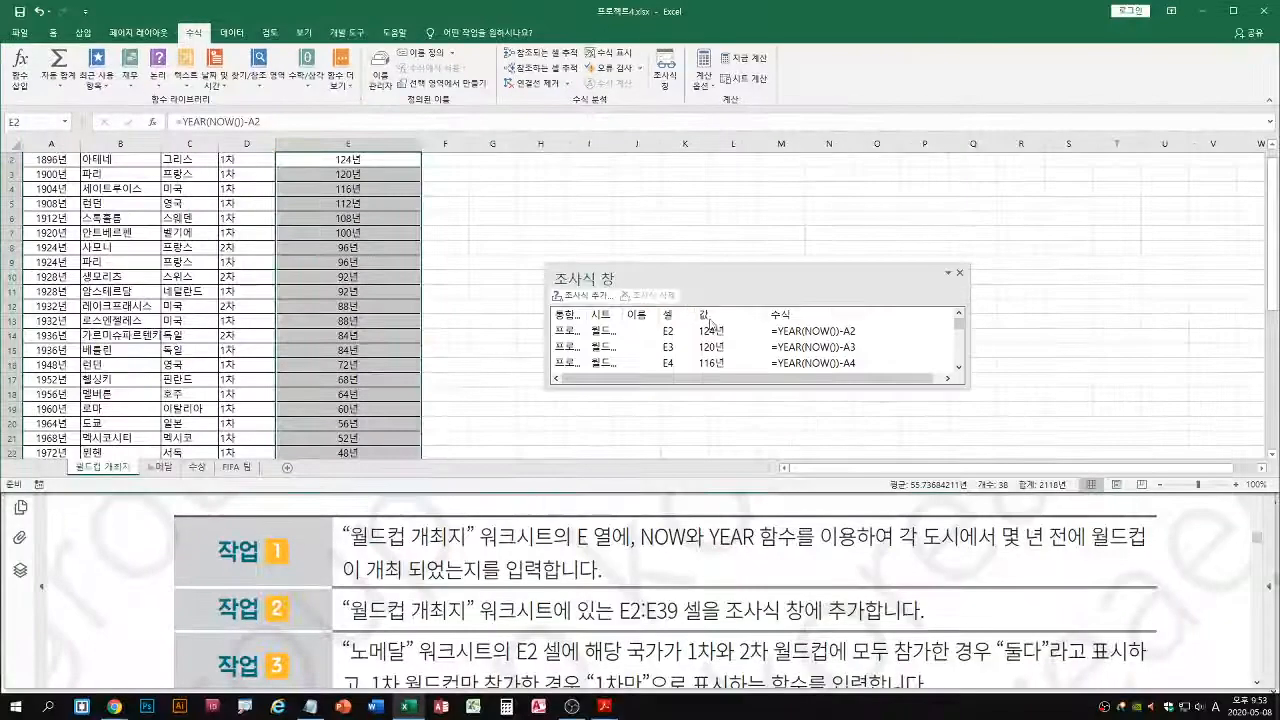
left_click(959, 272)
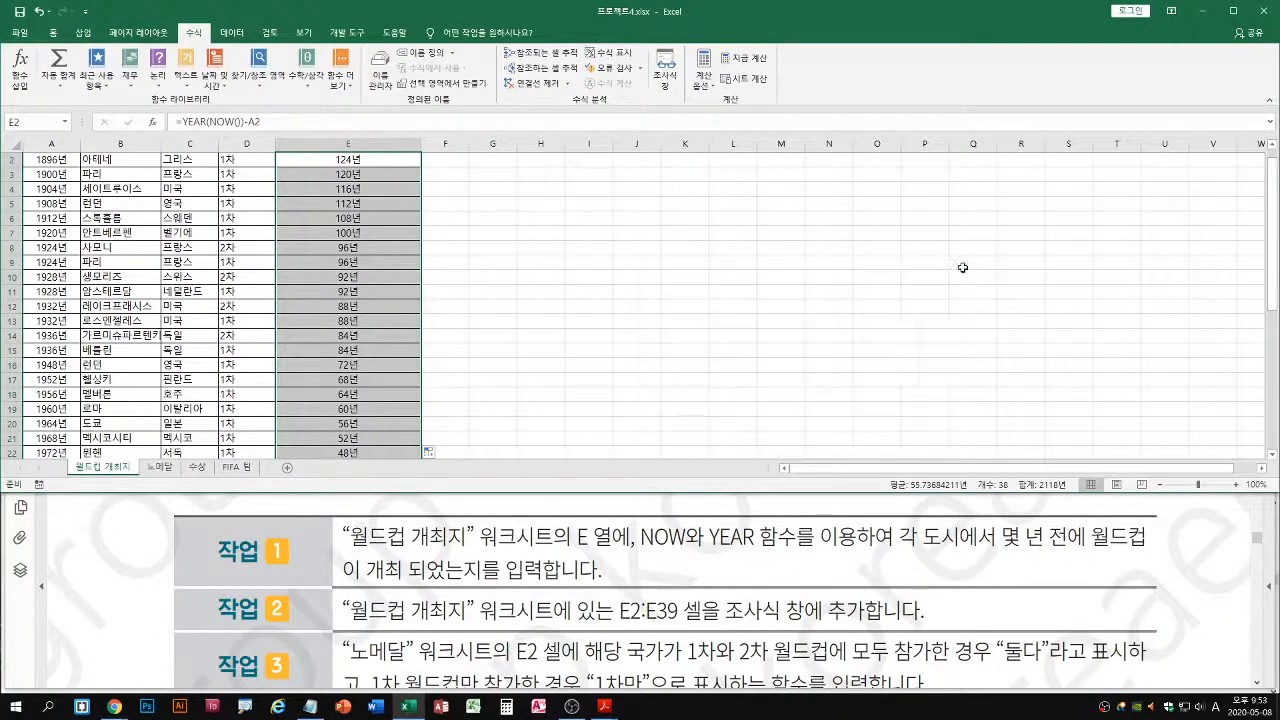
Read project 4 task 3 in the PDF and display the 노메달 worksheet
left_click(538, 523)
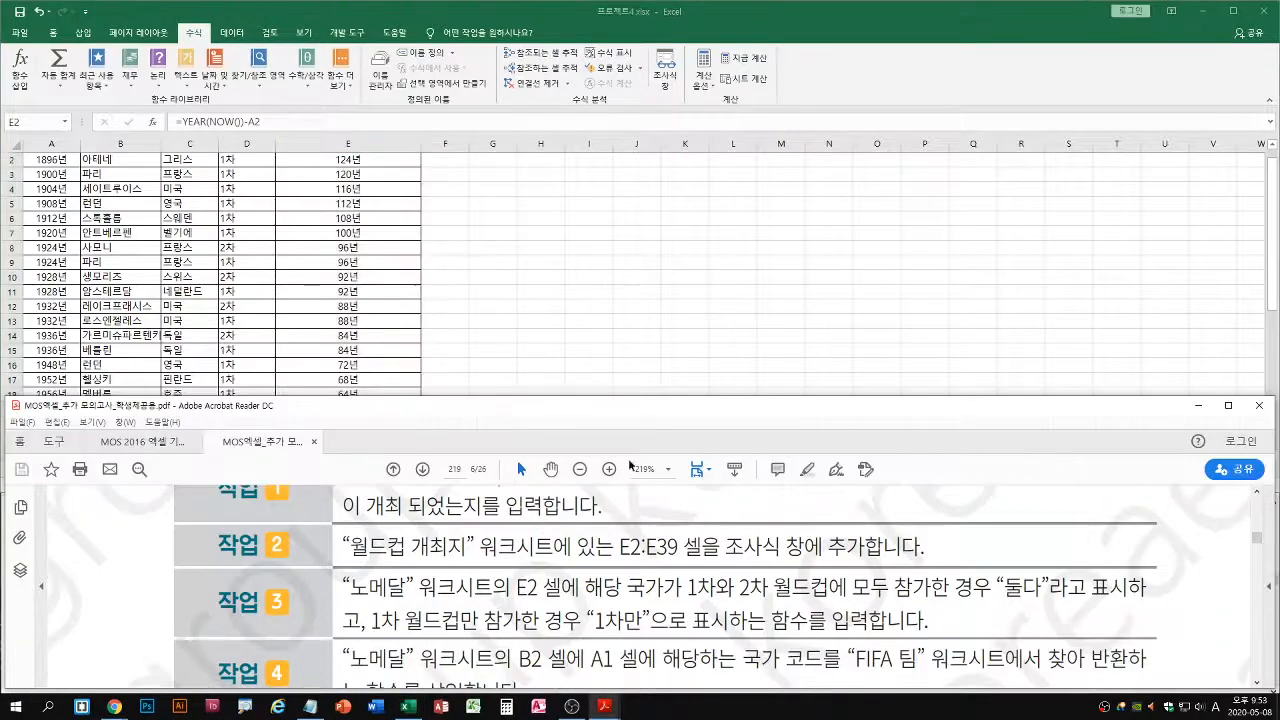
key("alt+Tab")
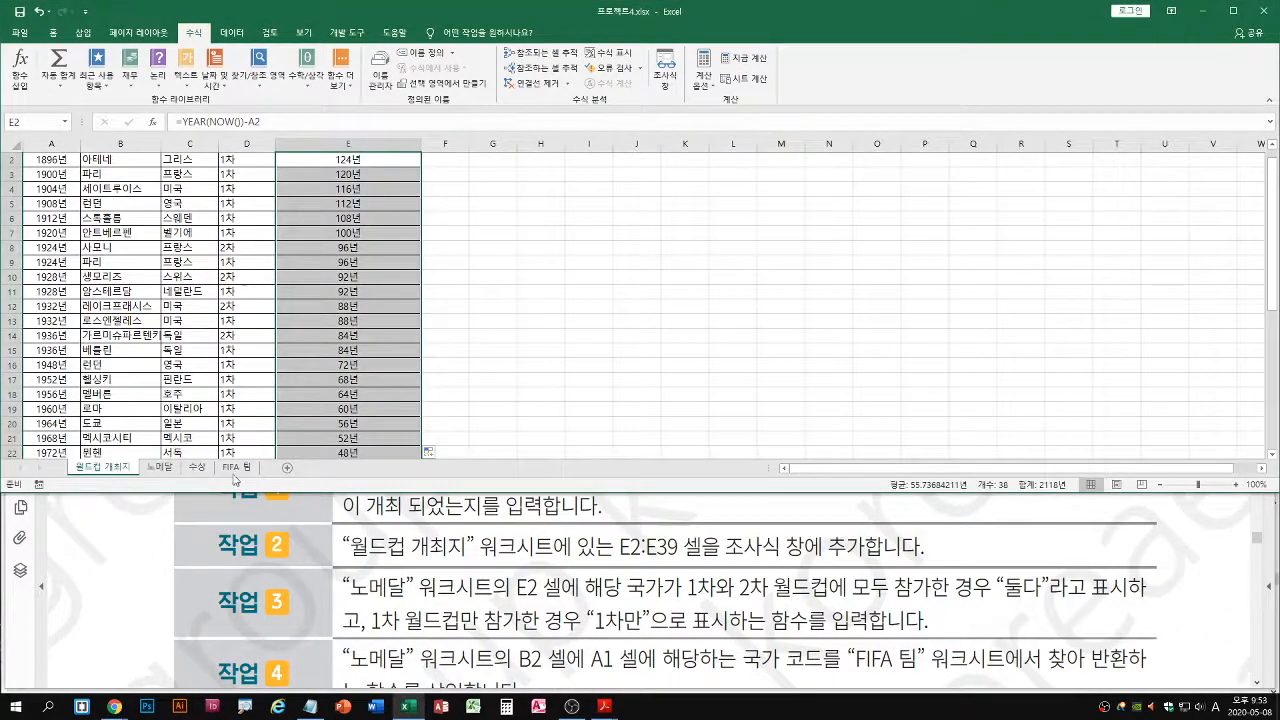
left_click(162, 468)
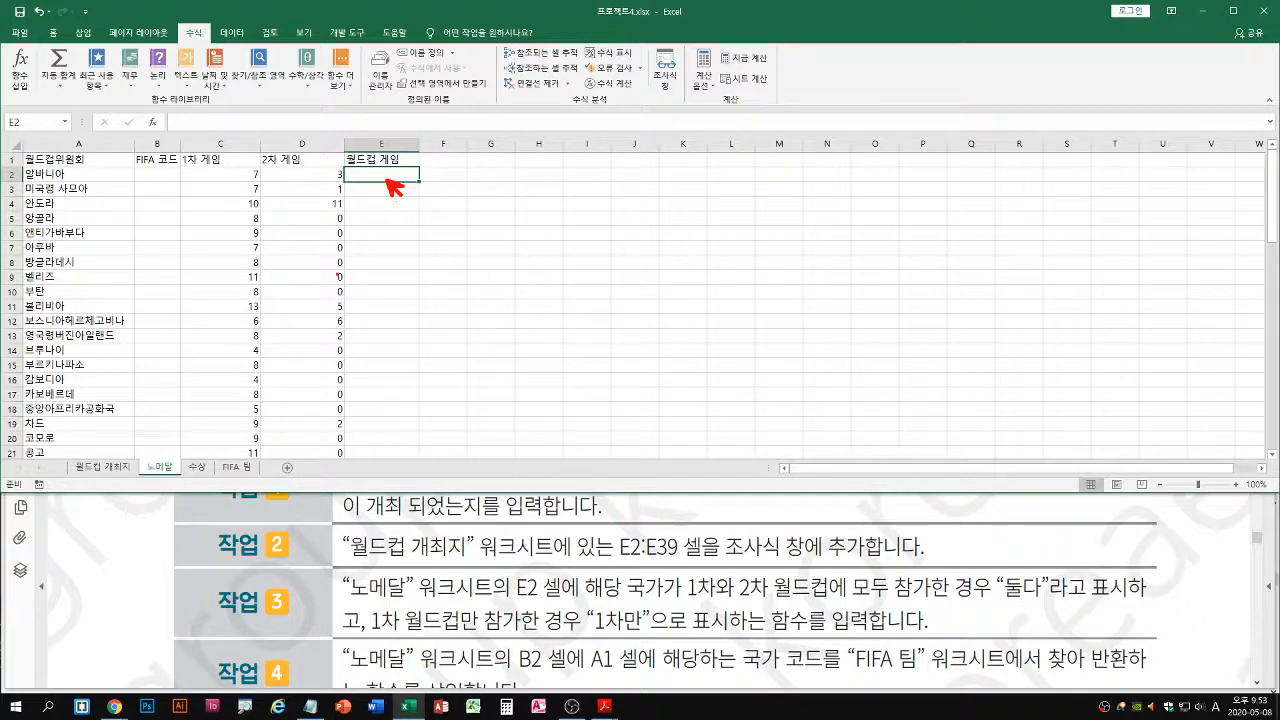
Compare task 3's 둘다 and 1차만 conditions with the 1차 게임 and 2차 게임 columns on the 노메달 worksheet
left_click_drag(681, 600, 988, 600)
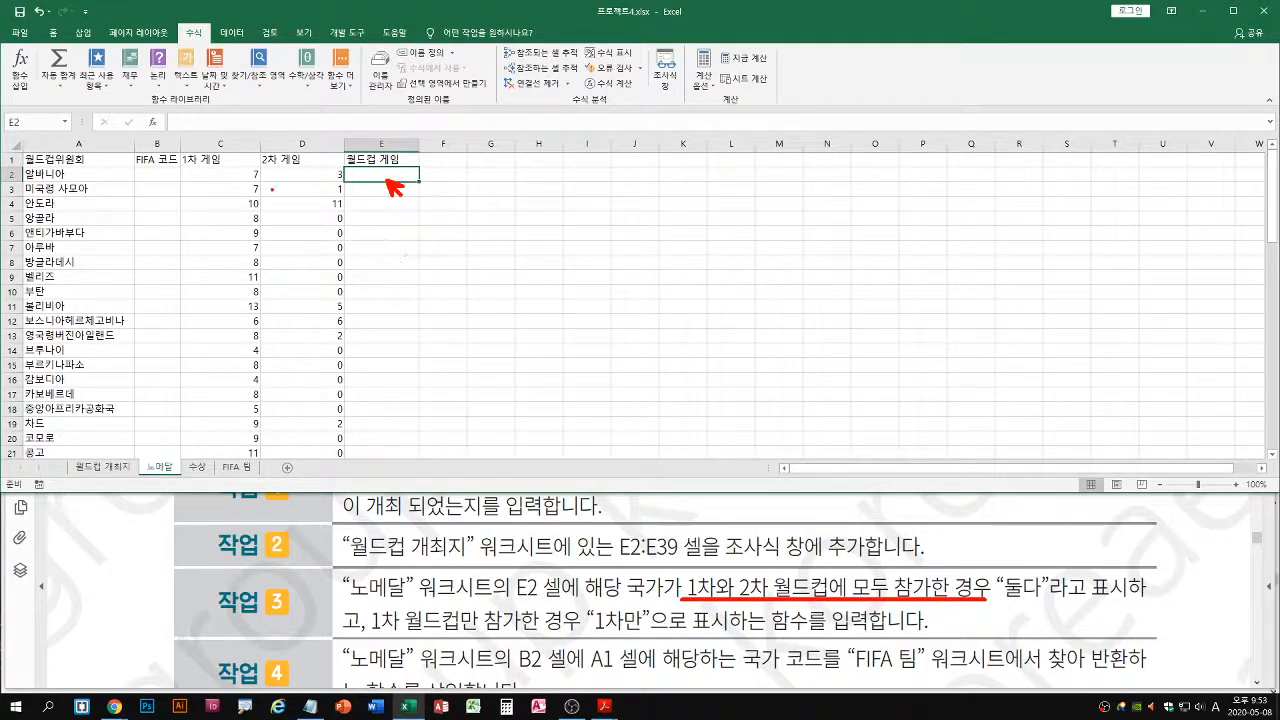
left_click_drag(244, 182, 256, 182)
mouse_move(333, 196)
left_mouse_down()
mouse_move(346, 196)
mouse_move(312, 245)
mouse_move(328, 260)
mouse_move(316, 277)
mouse_move(326, 311)
left_mouse_up()
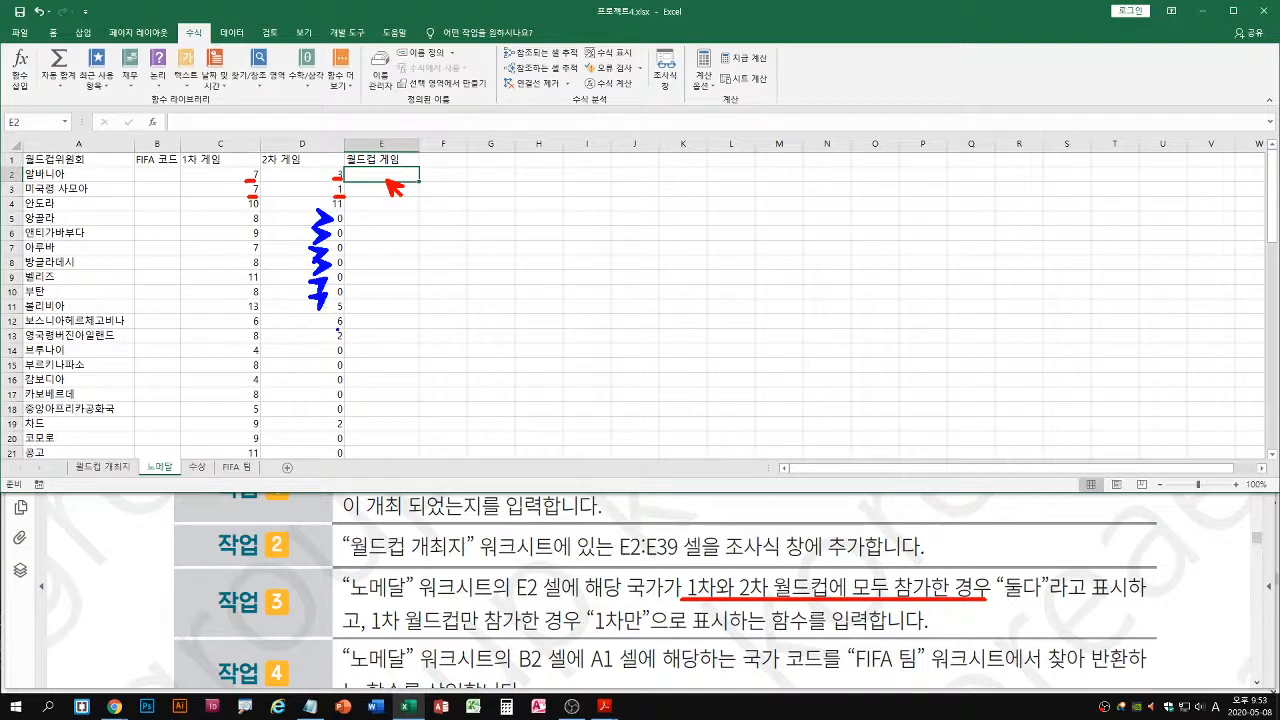
left_click_drag(241, 205, 240, 308)
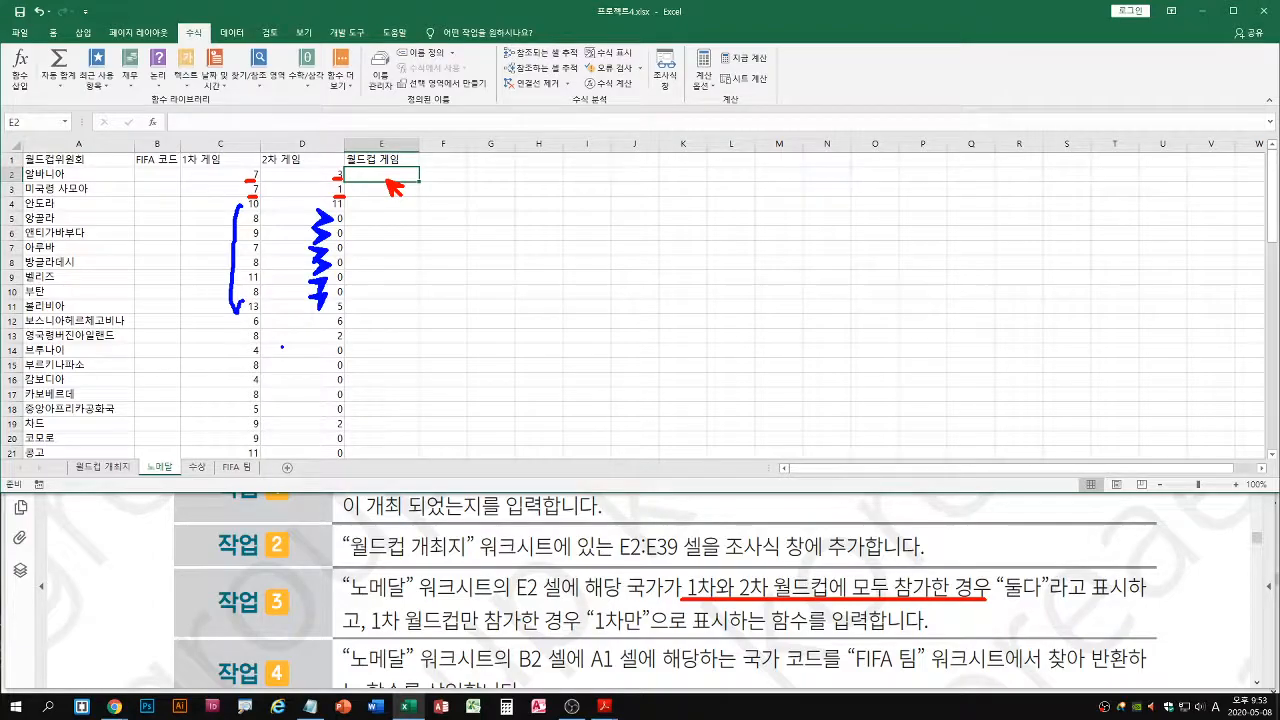
key("Escape")
key("ctrl+1")
left_click(320, 211)
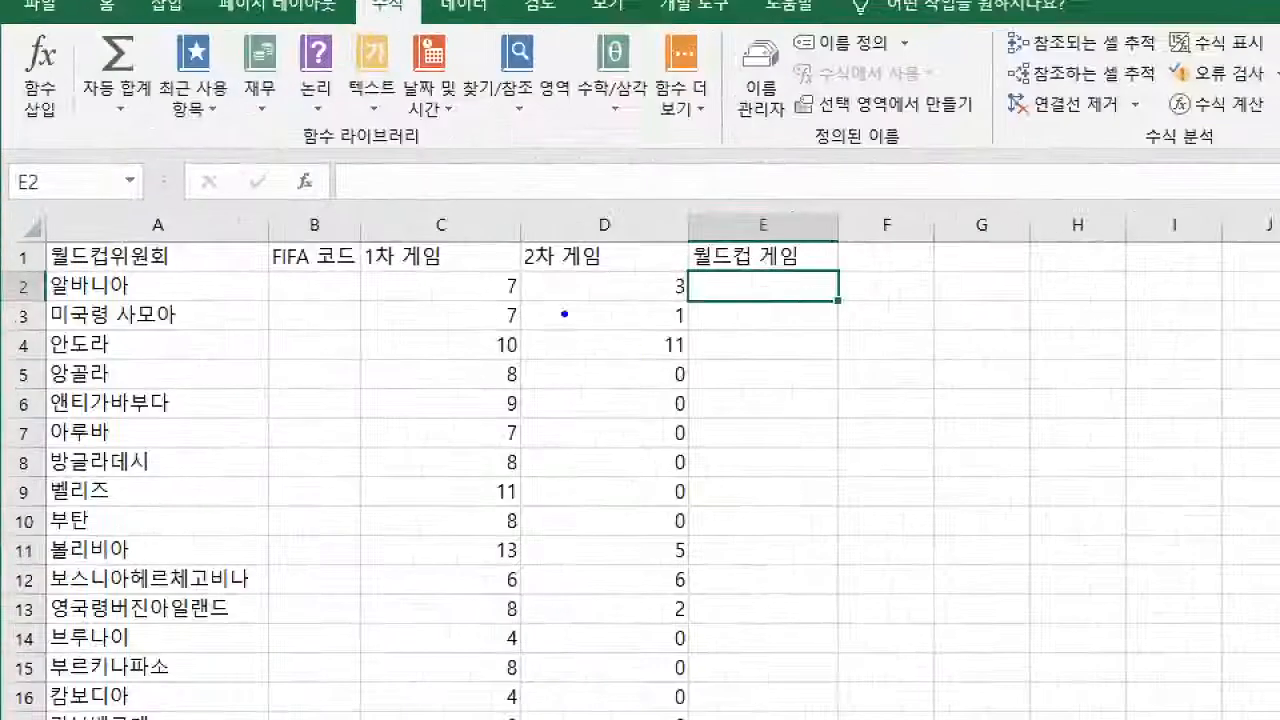
left_click_drag(508, 301, 527, 300)
left_click_drag(672, 300, 693, 300)
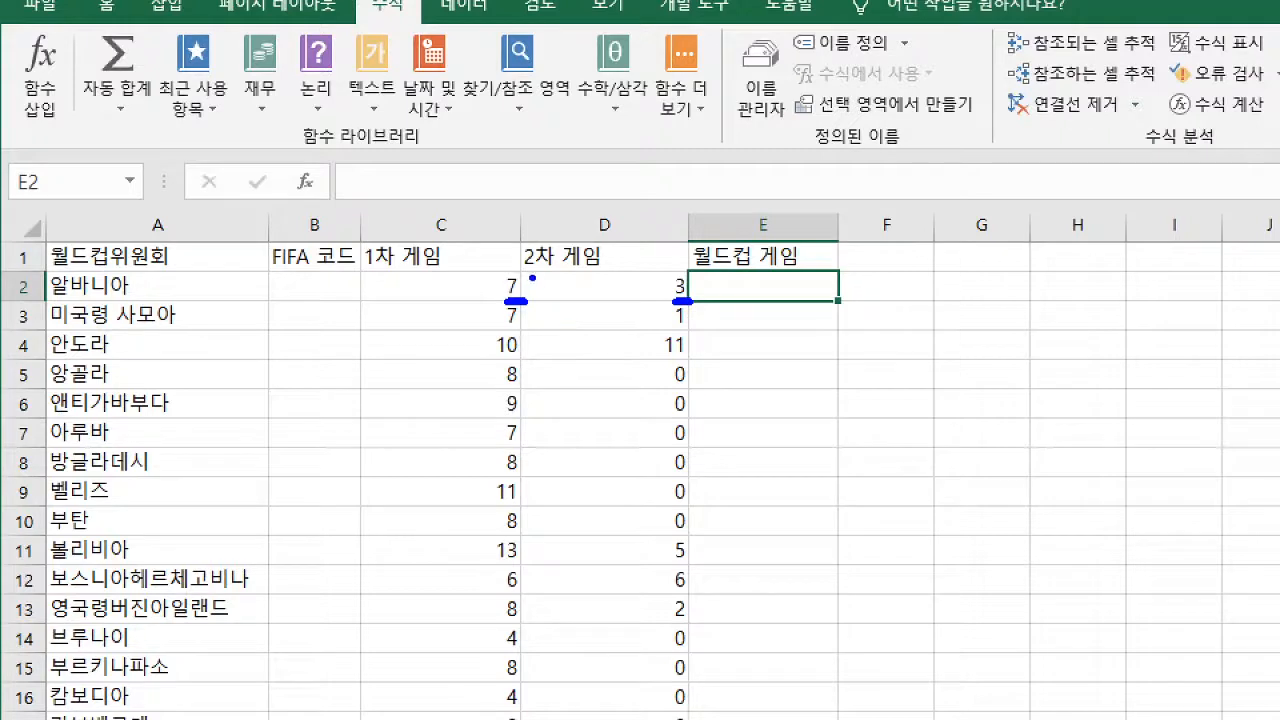
mouse_move(530, 277)
left_mouse_down()
mouse_move(530, 297)
mouse_move(577, 288)
mouse_move(559, 282)
left_mouse_up()
mouse_move(700, 273)
left_mouse_down()
mouse_move(722, 289)
mouse_move(707, 307)
mouse_move(740, 286)
left_mouse_up()
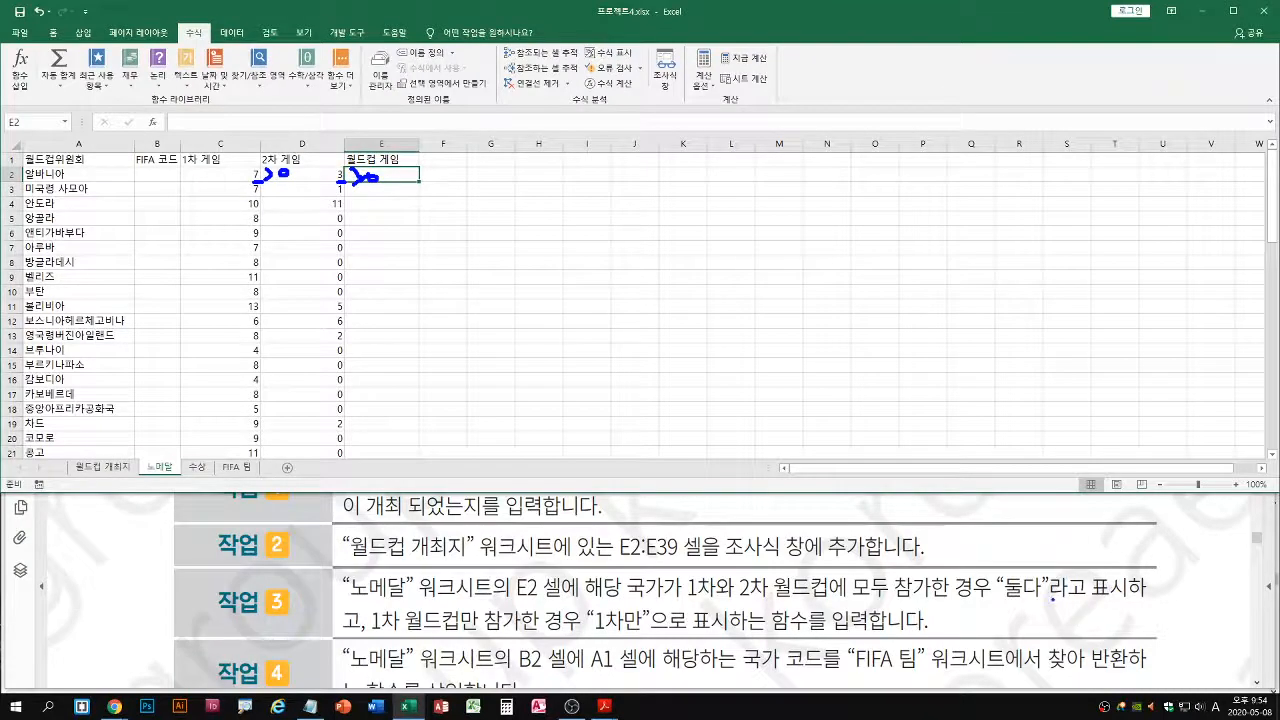
left_click_drag(1020, 597, 598, 603)
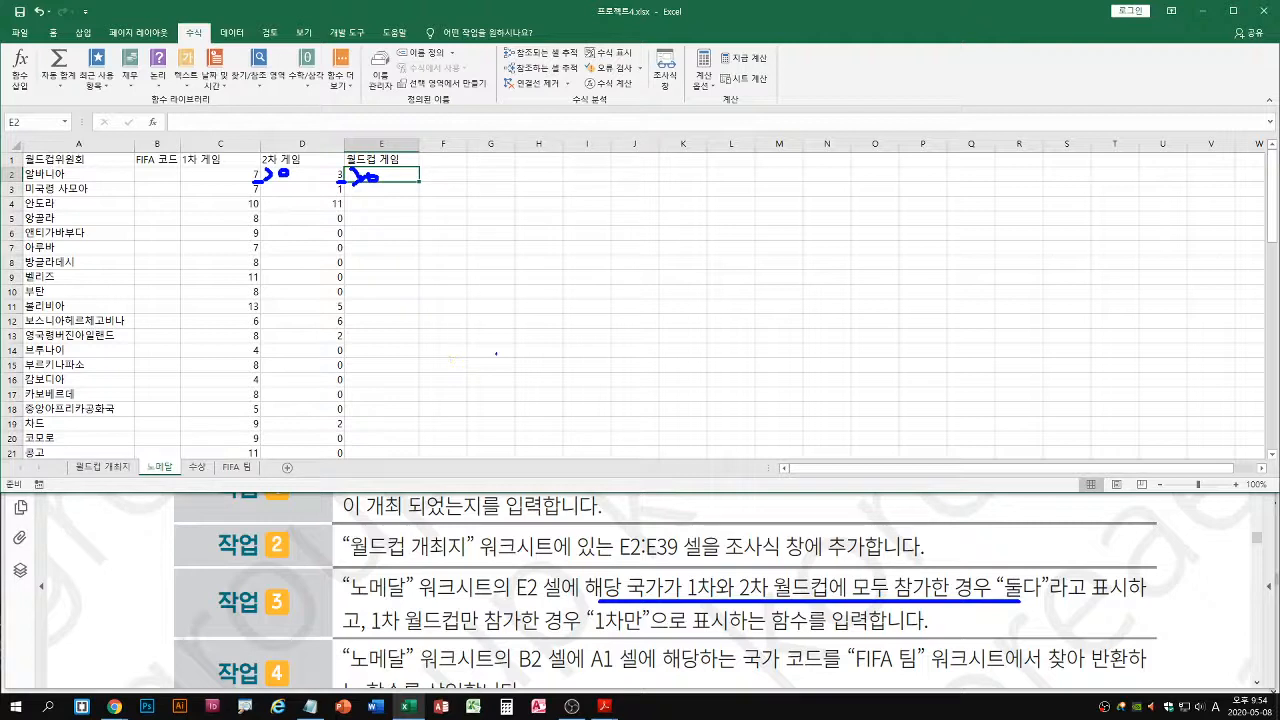
mouse_move(262, 168)
left_mouse_down()
mouse_move(230, 238)
mouse_move(262, 400)
mouse_move(266, 172)
left_mouse_up()
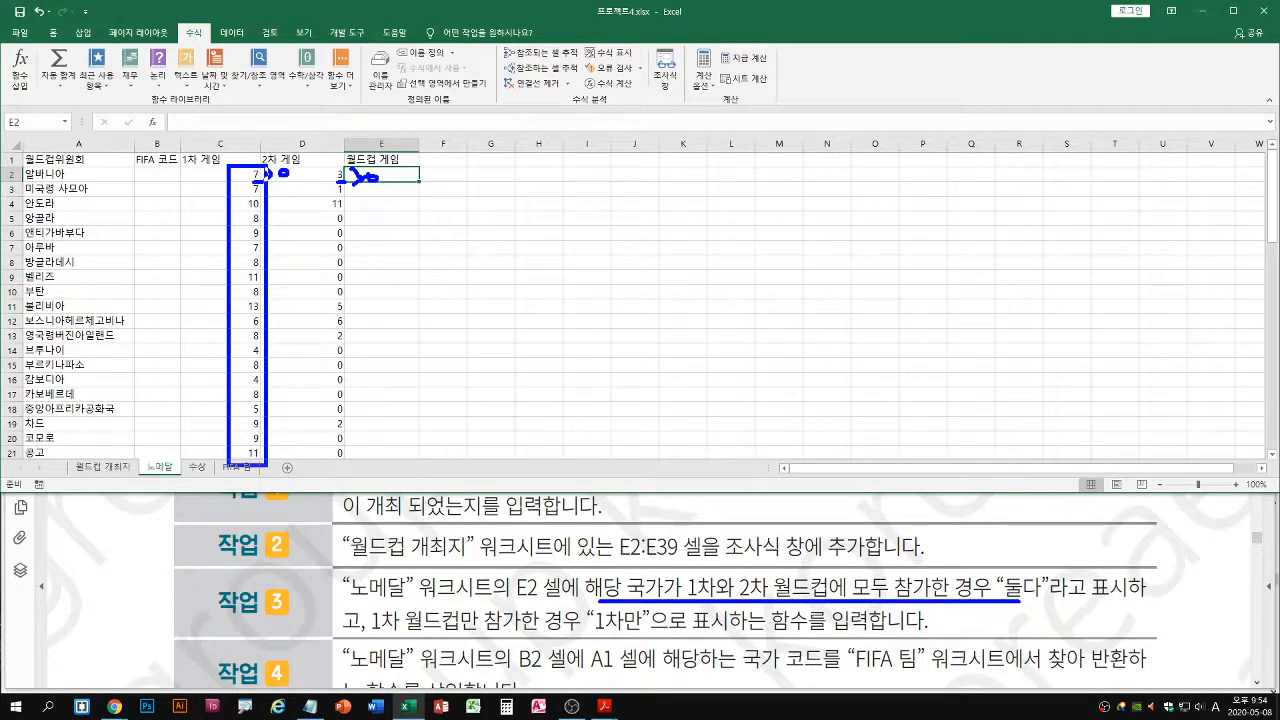
key("Escape")
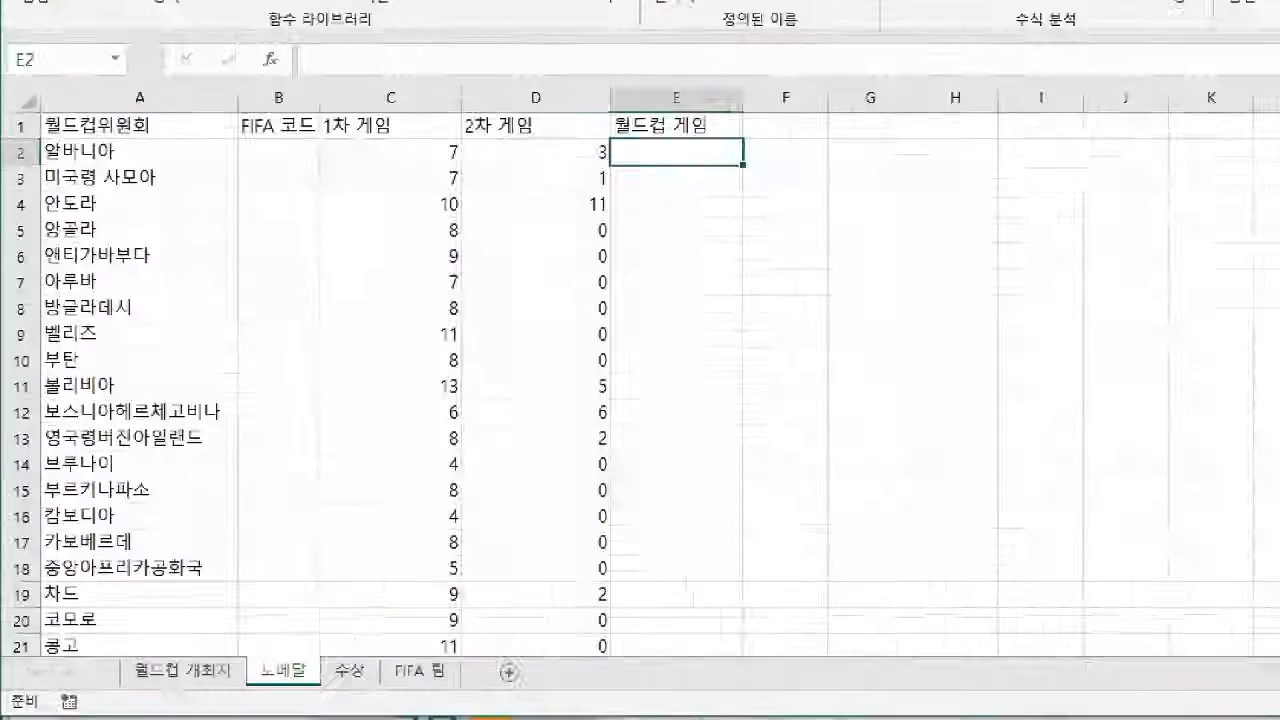
left_click(601, 245)
left_click(602, 266)
left_click(601, 288)
left_click(599, 317)
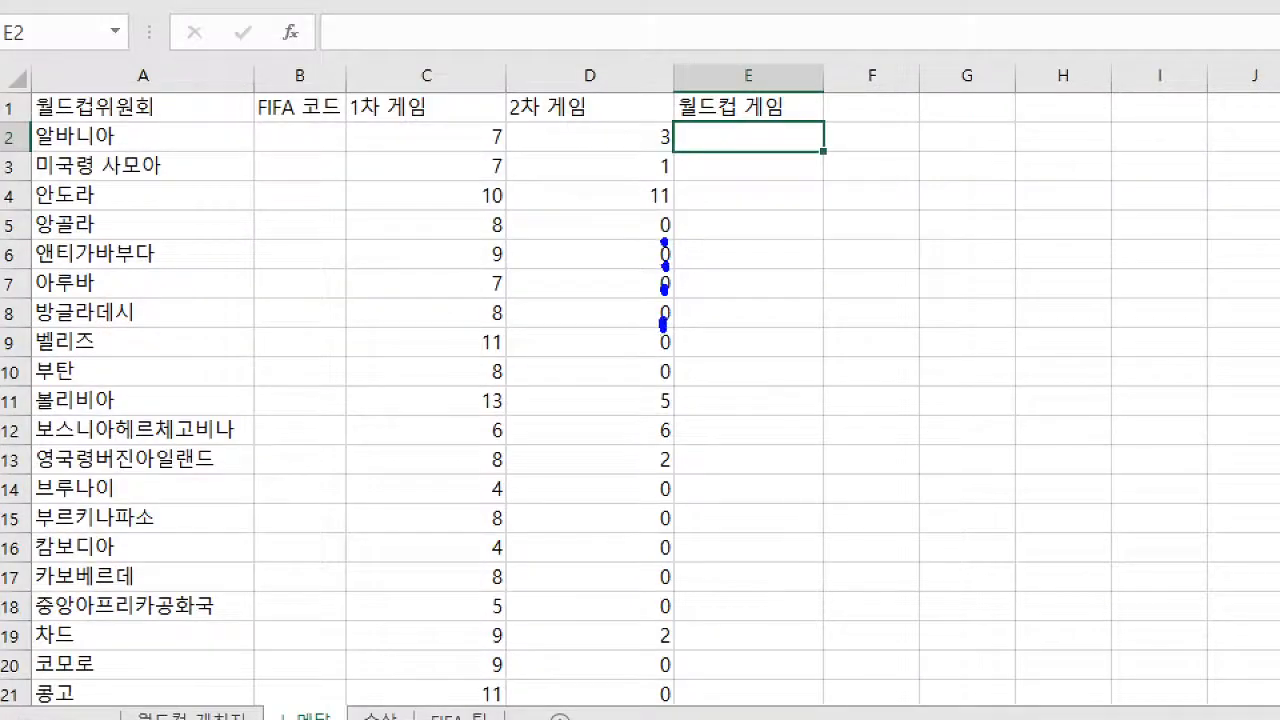
left_click(667, 342)
key("r")
left_click(478, 231)
left_click(475, 253)
left_click(479, 282)
left_click_drag(648, 262, 692, 232)
key("e")
mouse_move(509, 123)
left_mouse_down()
mouse_move(506, 165)
mouse_move(544, 156)
left_mouse_up()
mouse_move(678, 124)
left_mouse_down()
mouse_move(688, 160)
mouse_move(724, 131)
left_mouse_up()
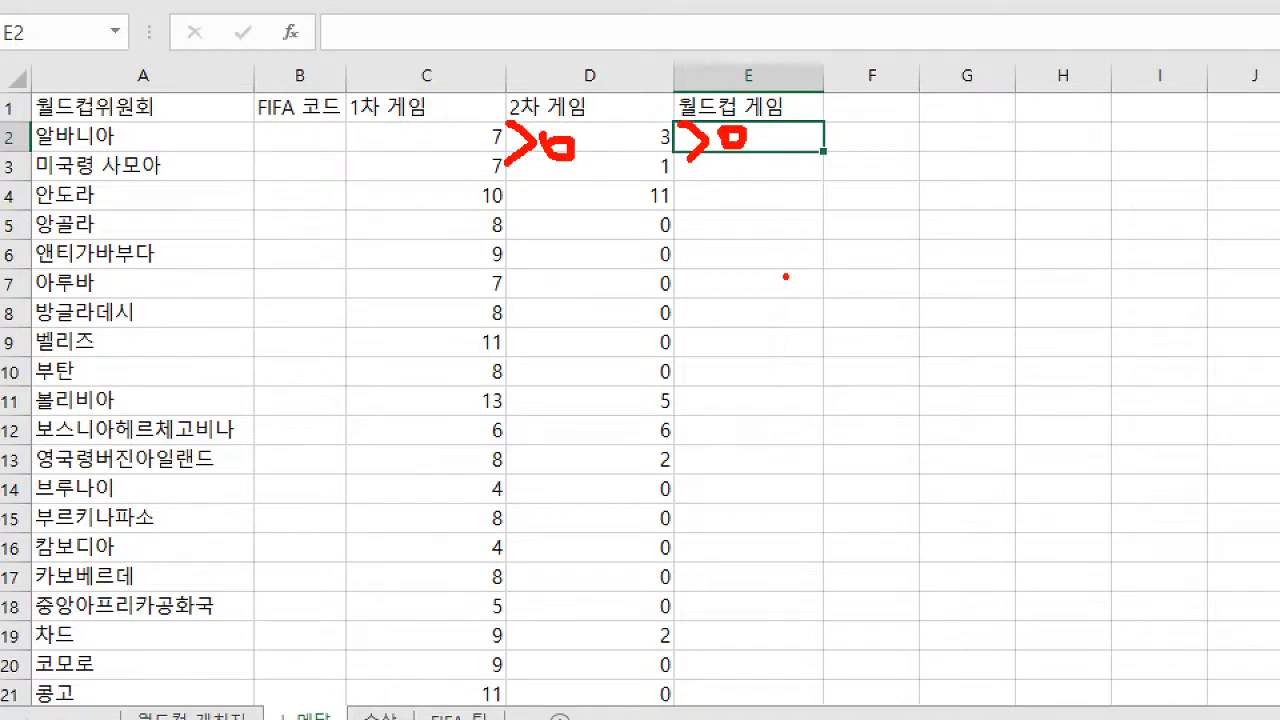
key("Escape")
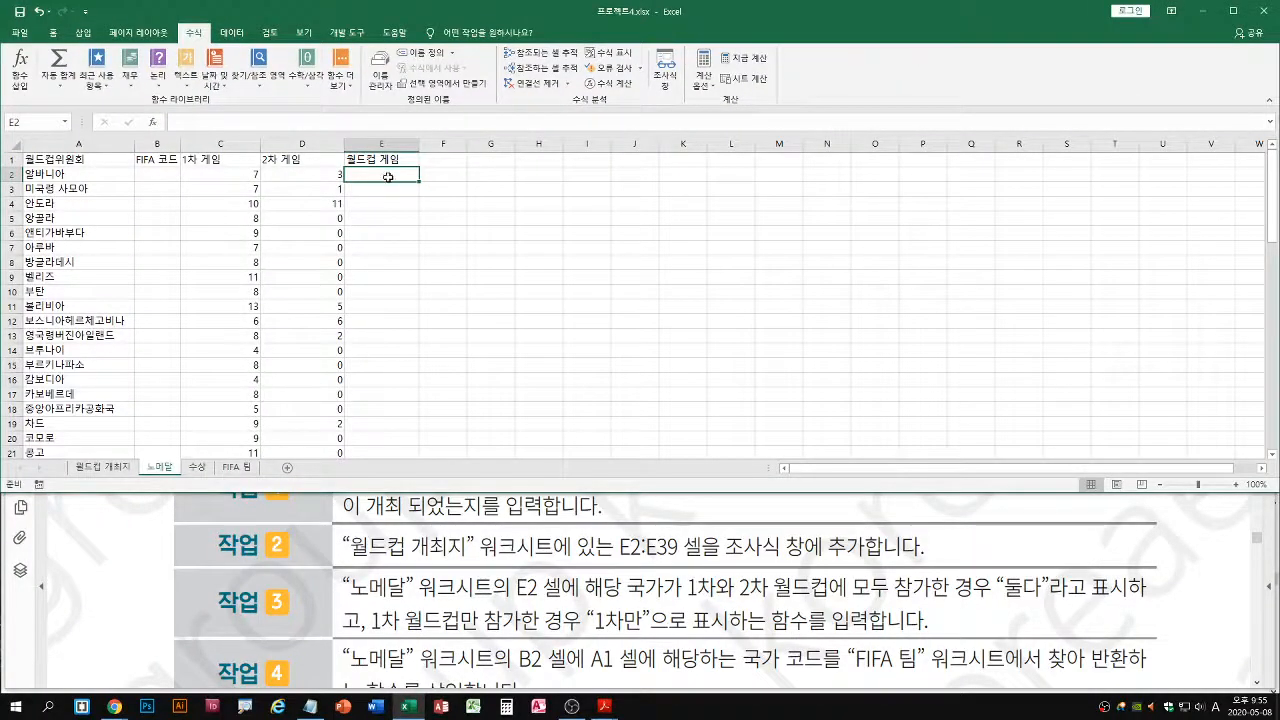
Start an IF function in cell E2 of 노메달 and open its function arguments
type("=if")
key("ctrl+1")
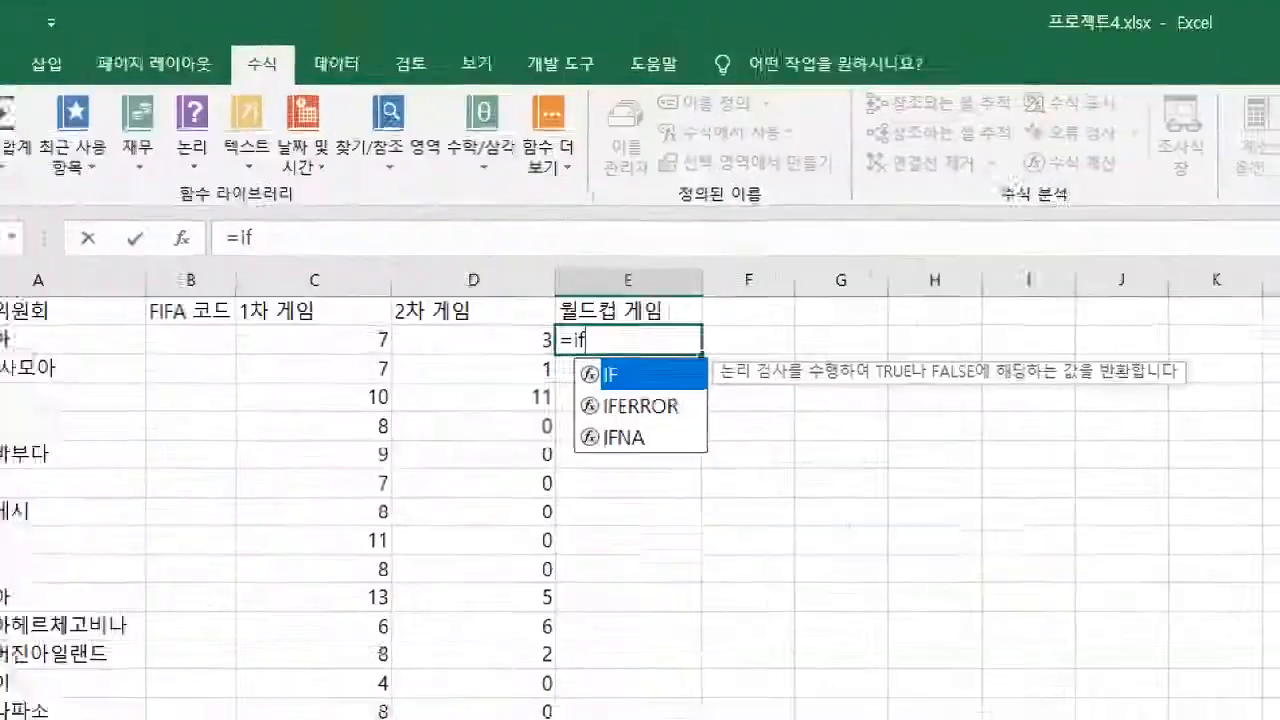
left_click_drag(605, 424, 655, 420)
key("Escape")
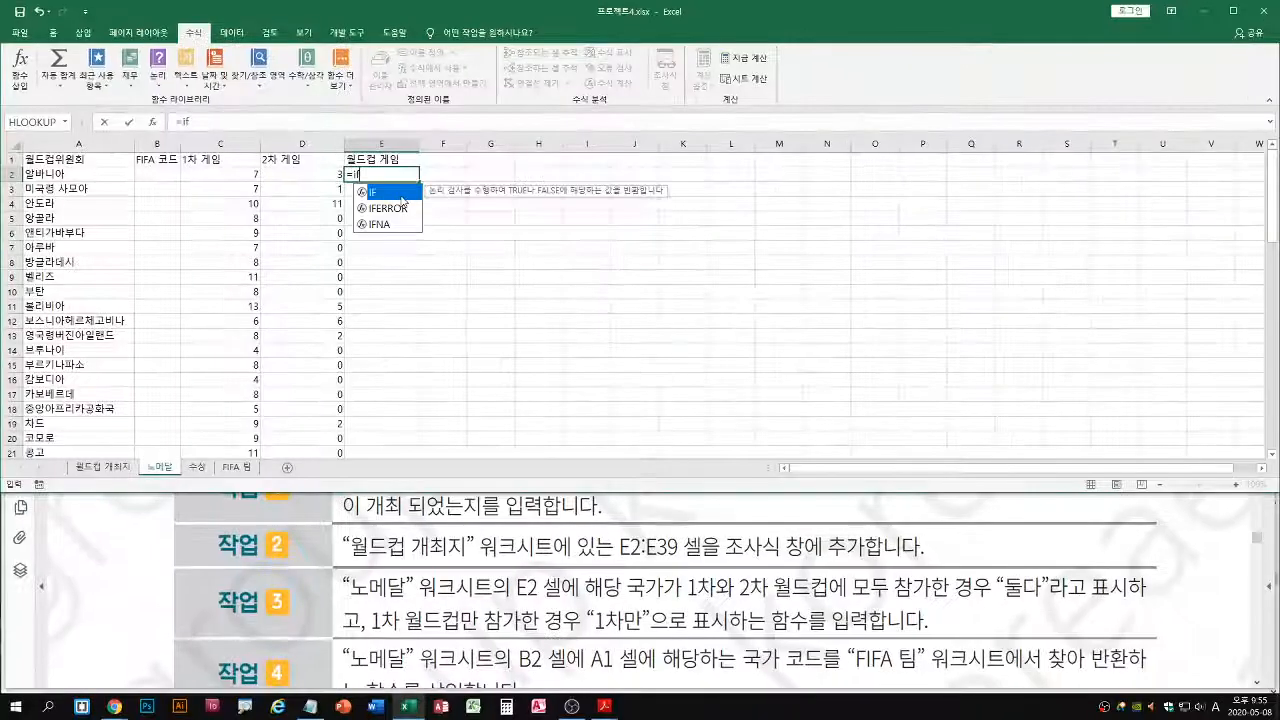
key("Tab")
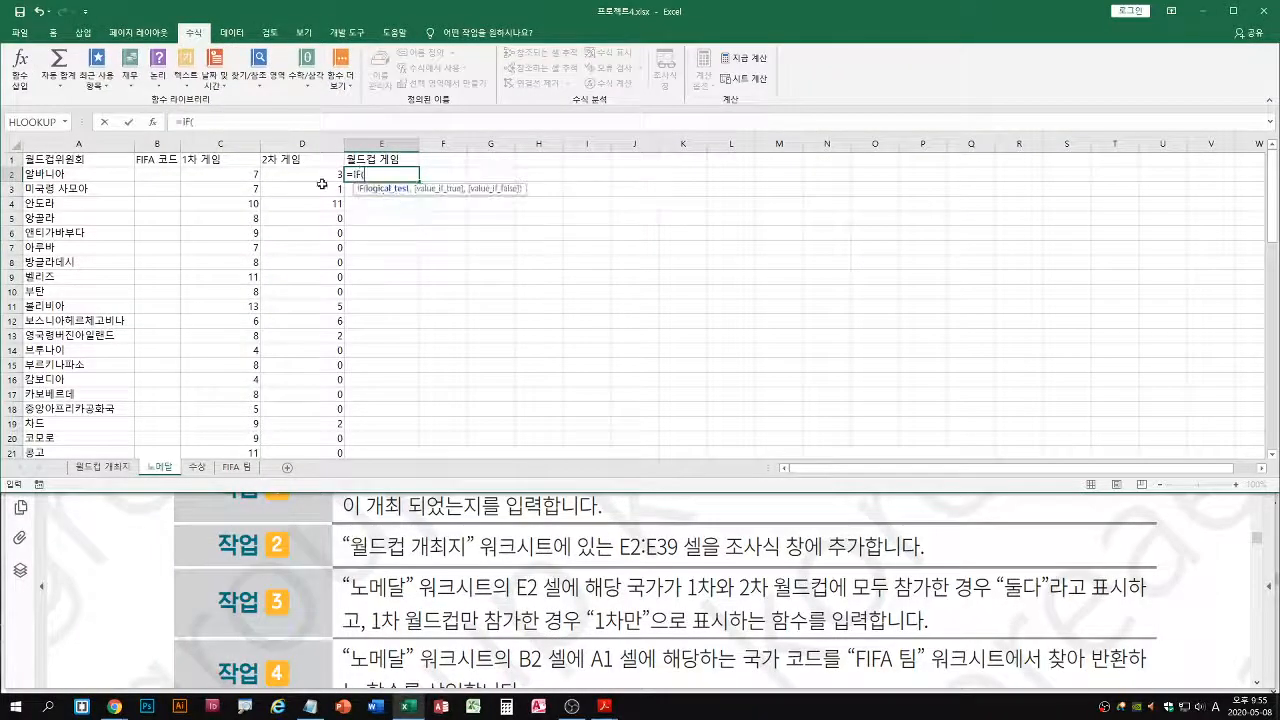
left_click(152, 122)
mouse_move(686, 265)
left_mouse_down()
mouse_move(413, 250)
mouse_move(469, 252)
left_mouse_up()
key("ctrl+1")
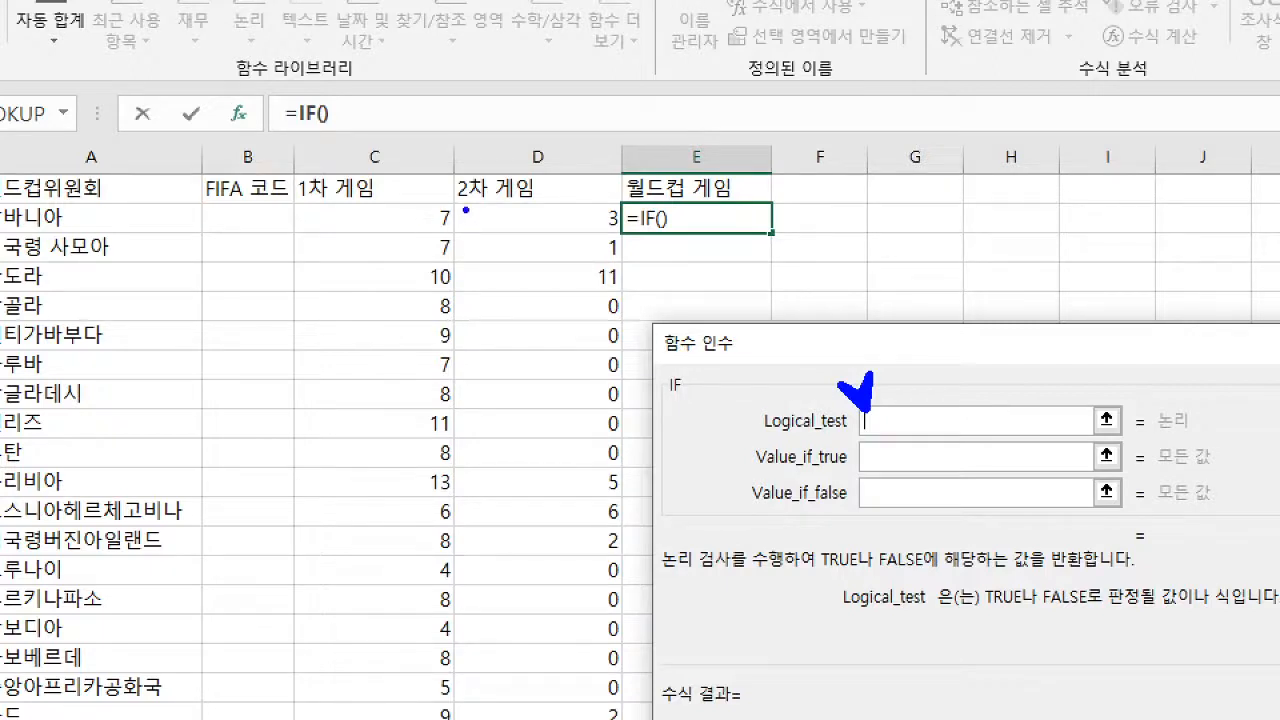
mouse_move(466, 210)
left_mouse_down()
mouse_move(485, 216)
mouse_move(460, 230)
mouse_move(496, 214)
left_mouse_up()
mouse_move(626, 202)
left_mouse_down()
mouse_move(640, 214)
mouse_move(620, 232)
mouse_move(652, 222)
mouse_move(650, 203)
left_mouse_up()
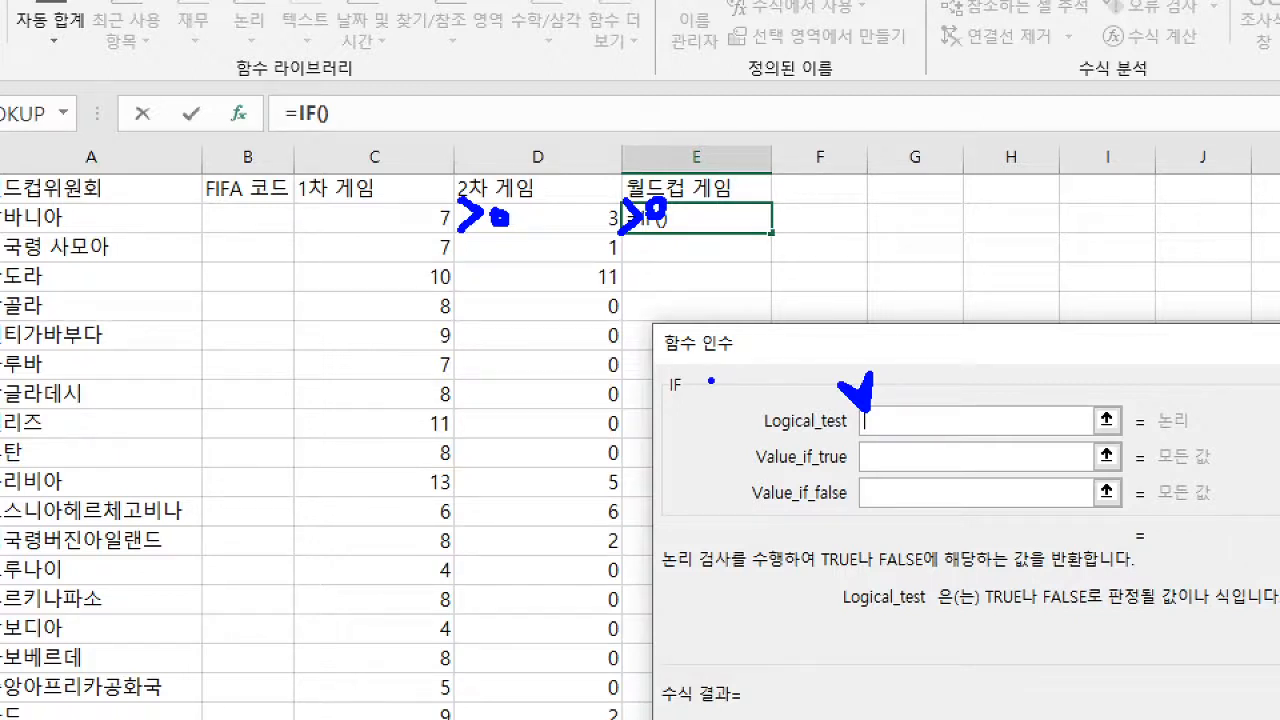
left_click_drag(751, 478, 1014, 480)
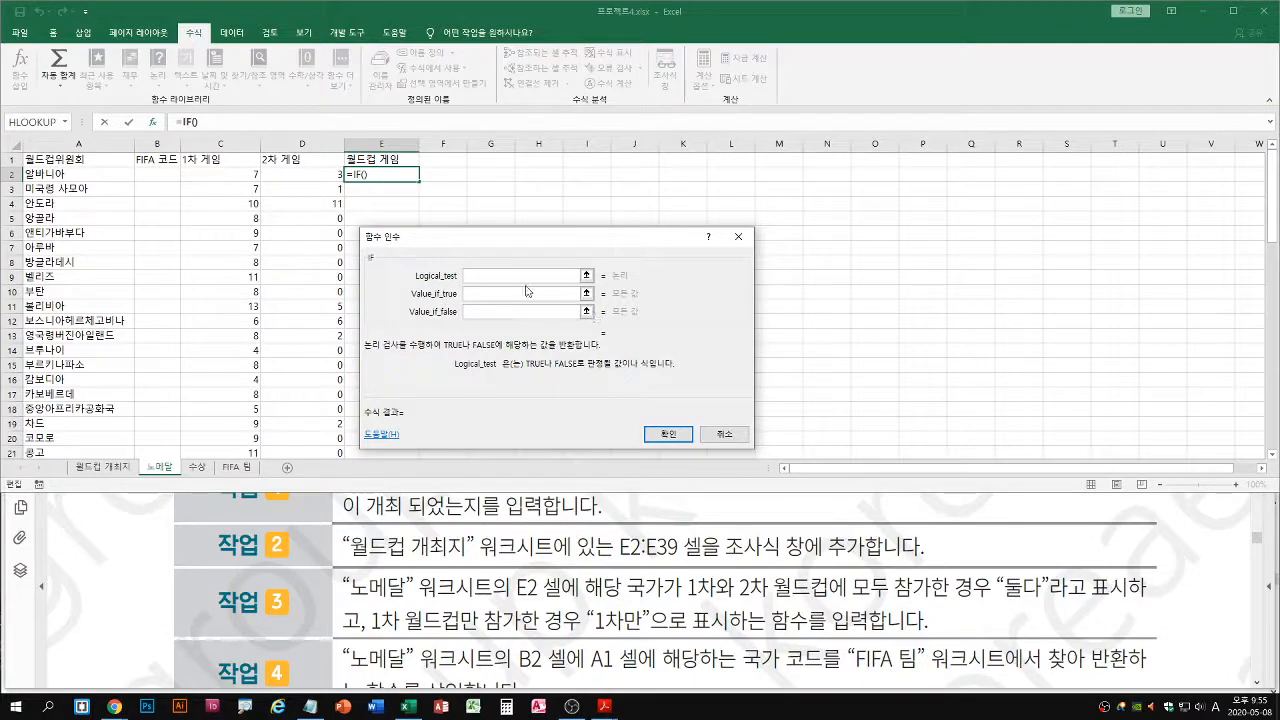
Set the IF function's logical test to and(C2>0,D2>0), using the 1차 게임 and 2차 게임 values of row 2
type("and(")
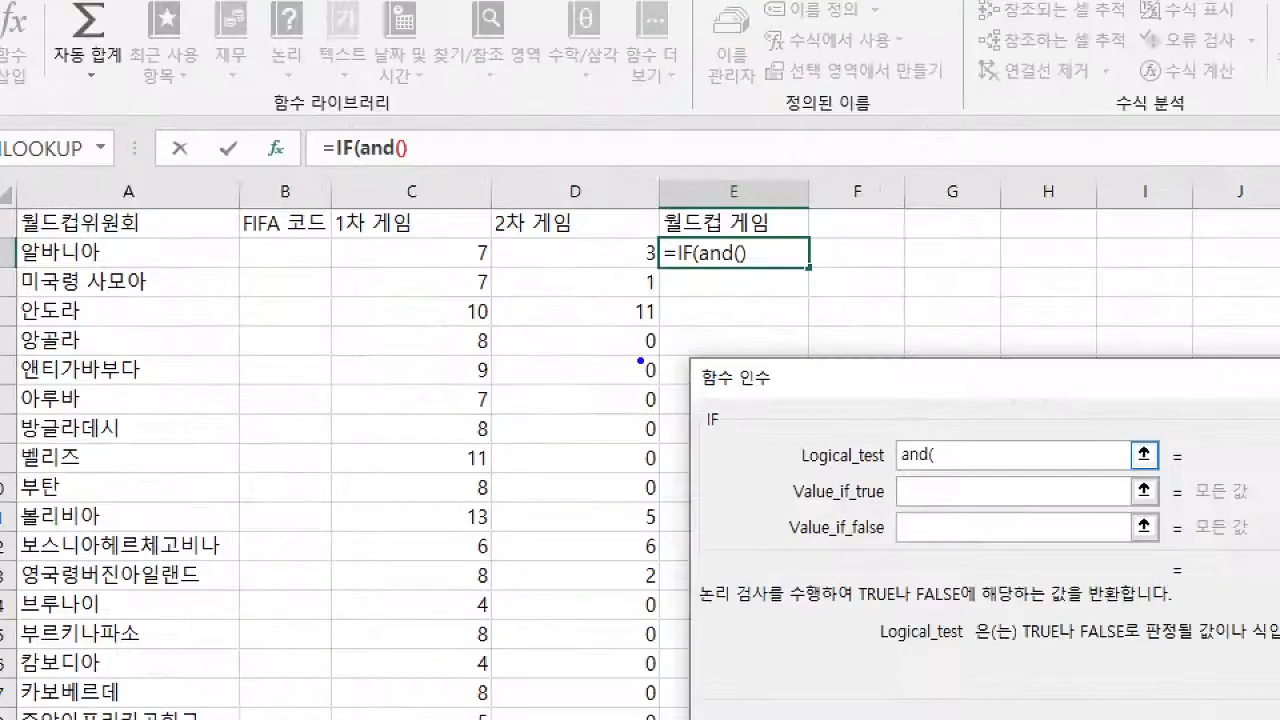
left_click_drag(944, 467, 985, 467)
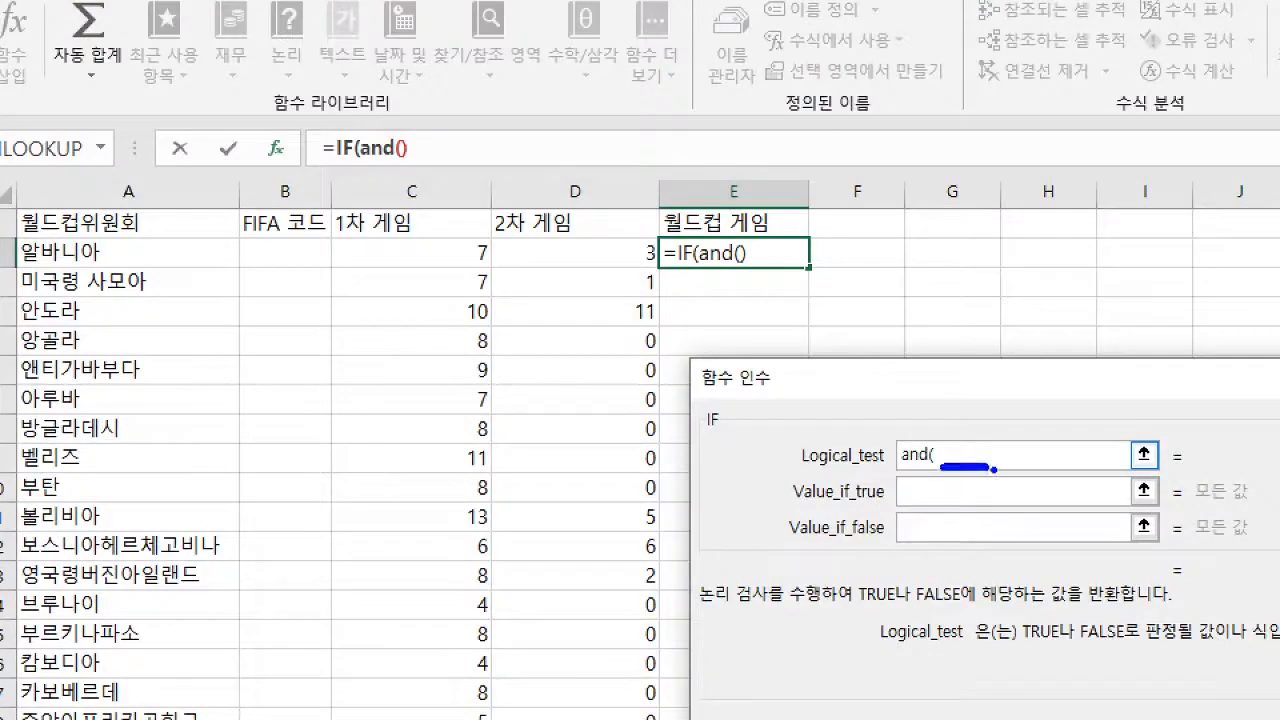
left_click_drag(443, 264, 398, 288)
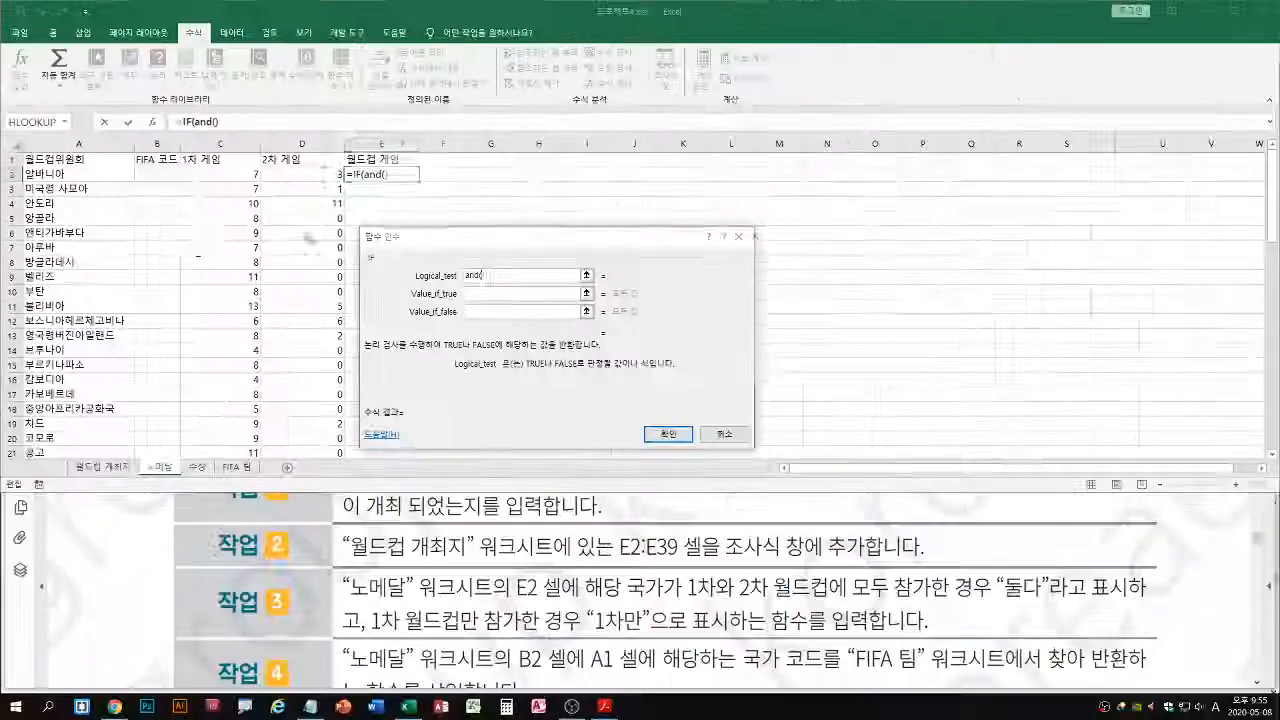
left_click(446, 250)
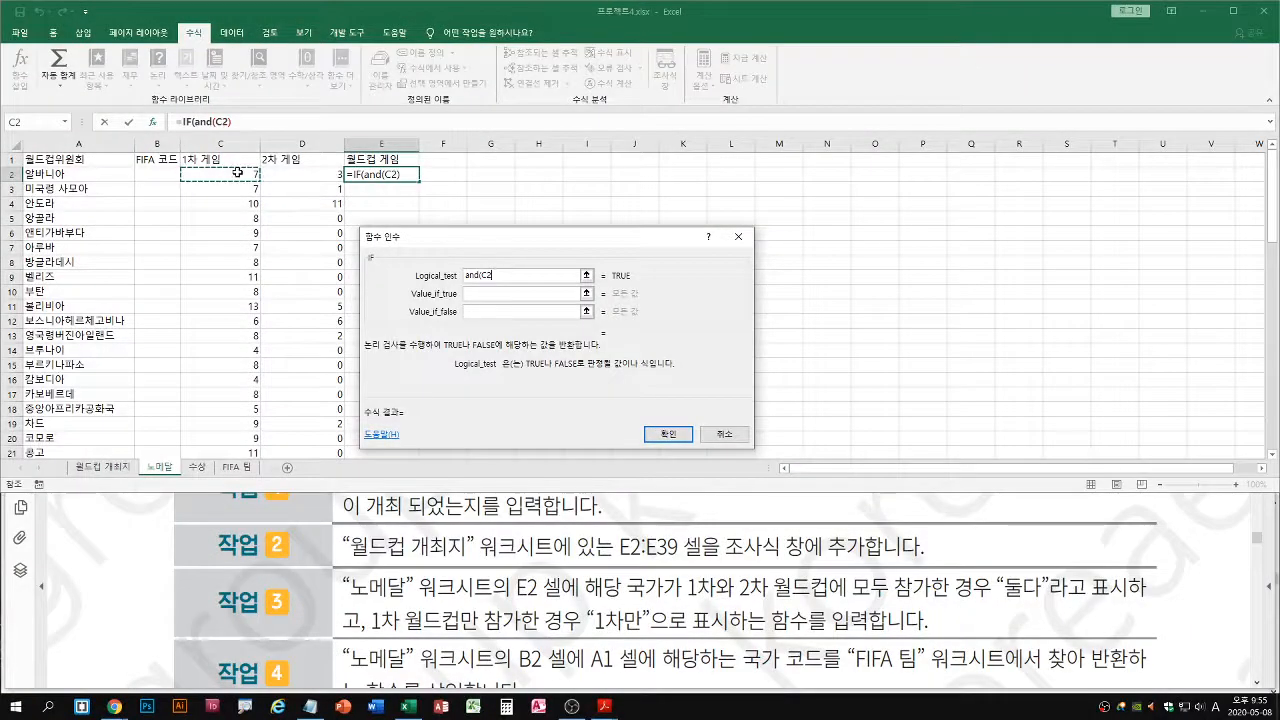
type(">0,")
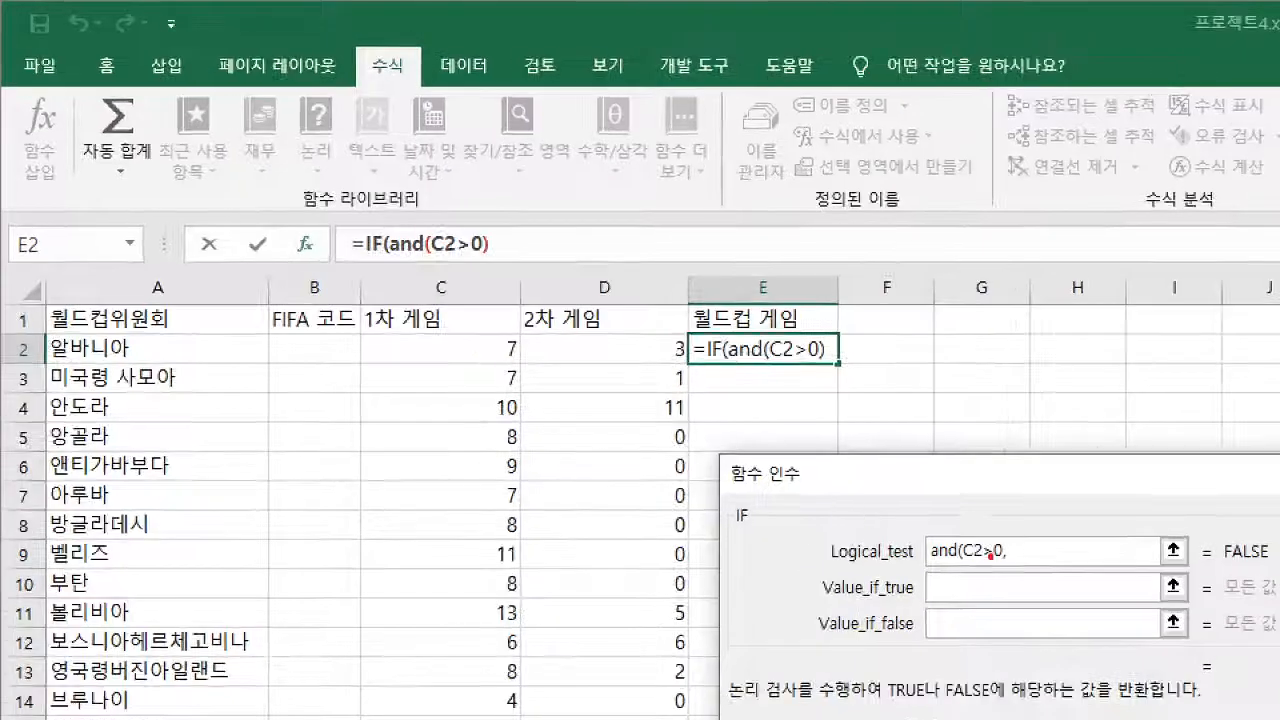
left_click_drag(998, 551, 1003, 576)
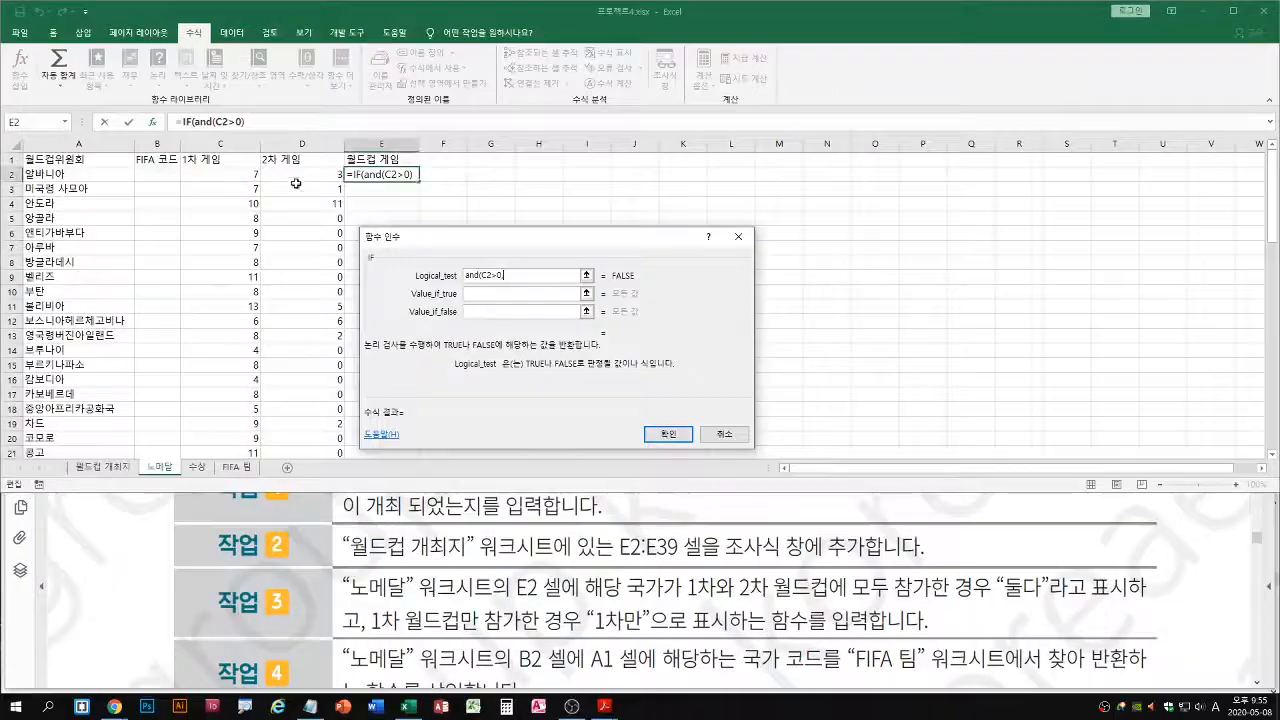
left_click(636, 354)
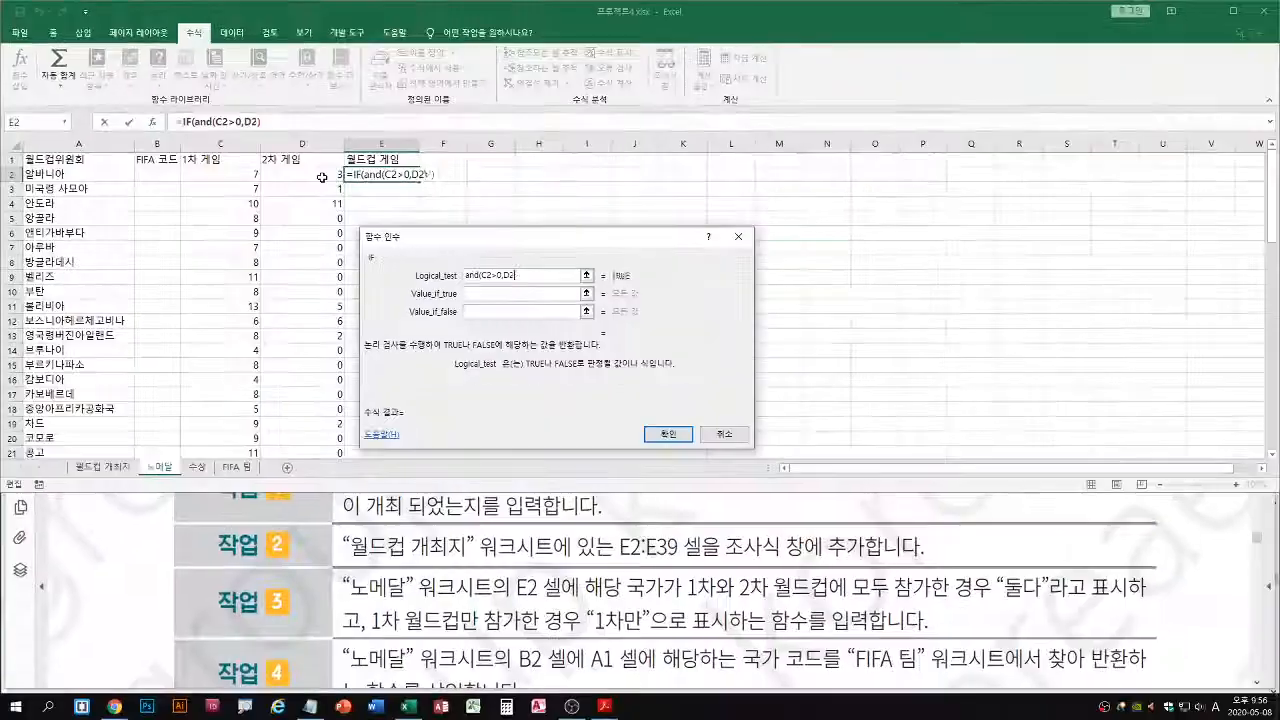
type(">0")
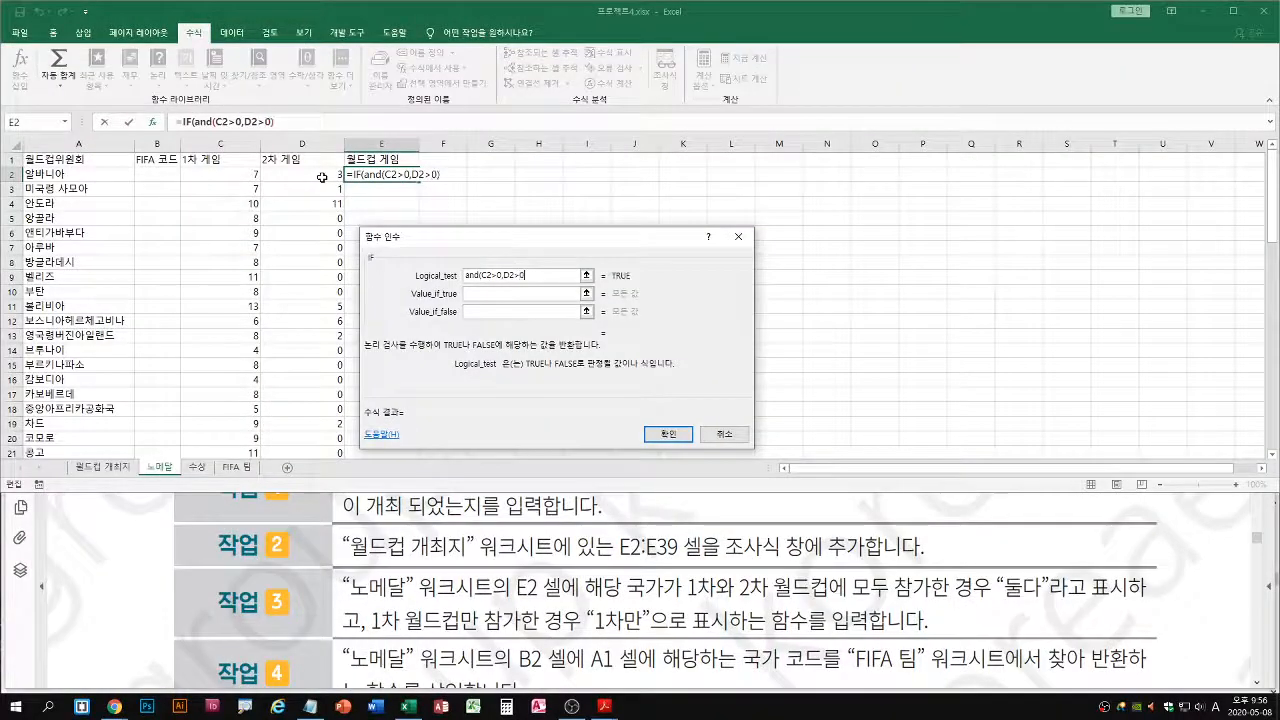
type(")")
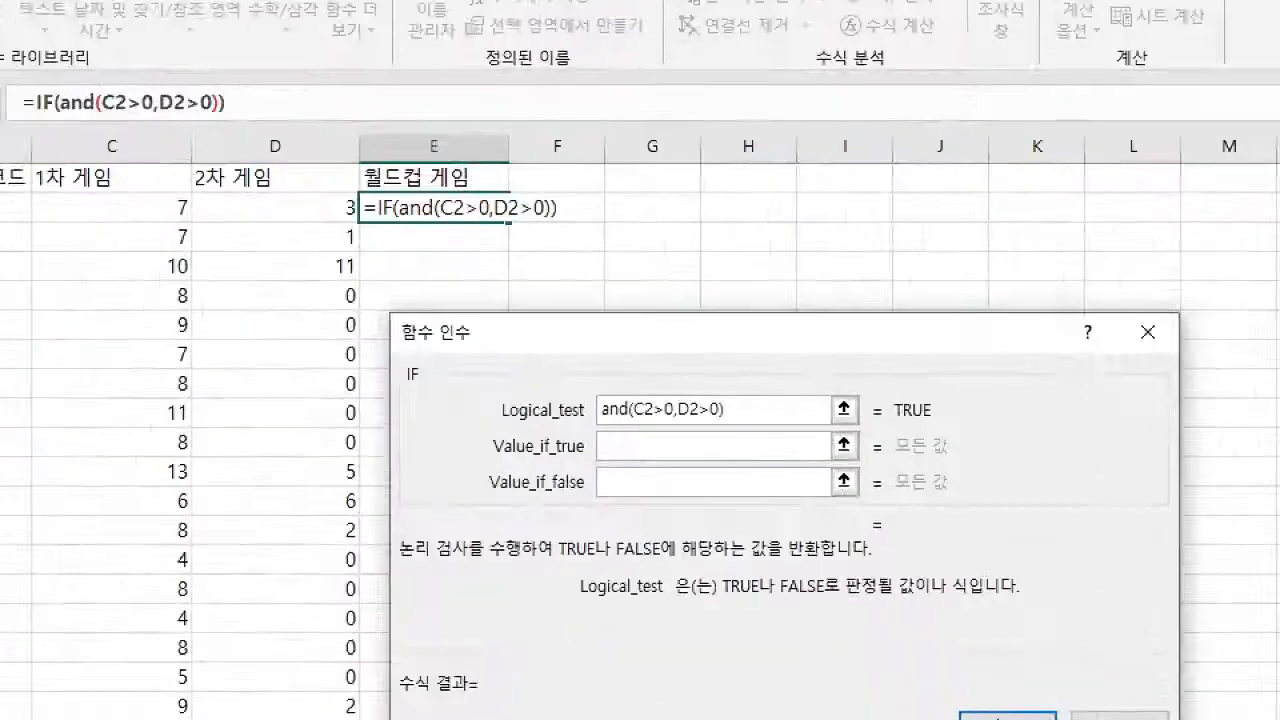
left_click_drag(636, 420, 714, 420)
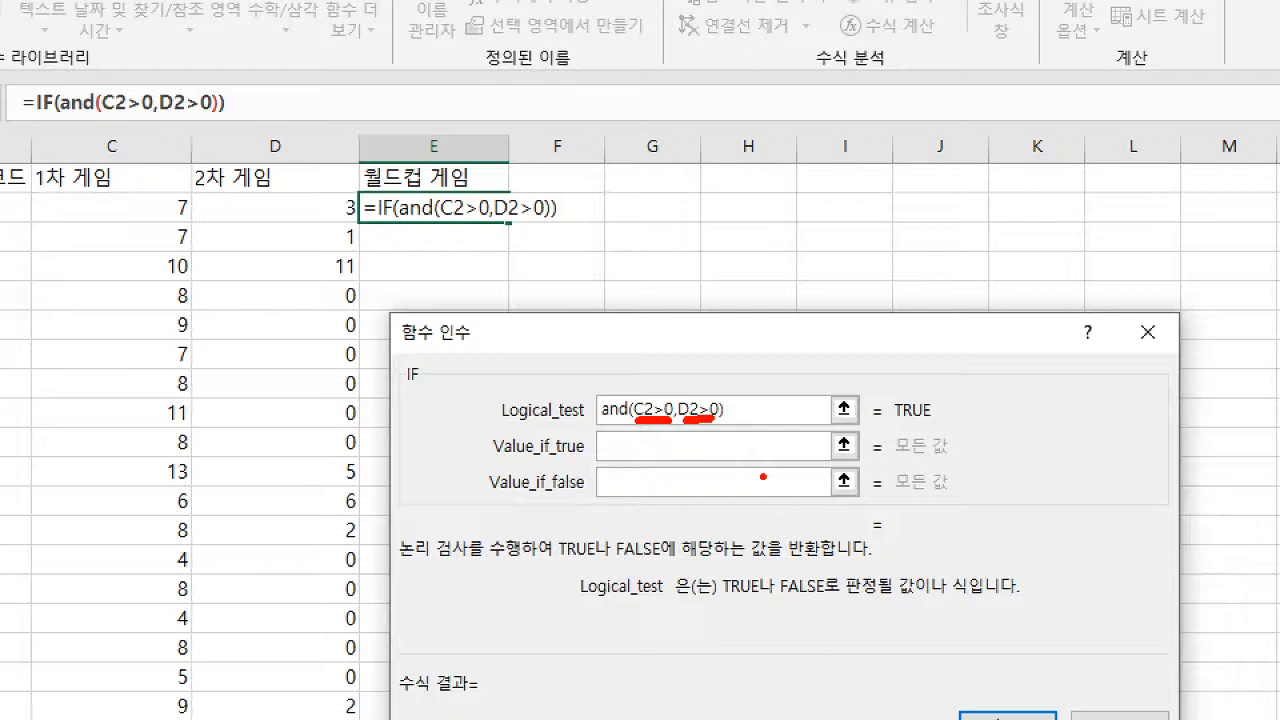
key("e")
key("b")
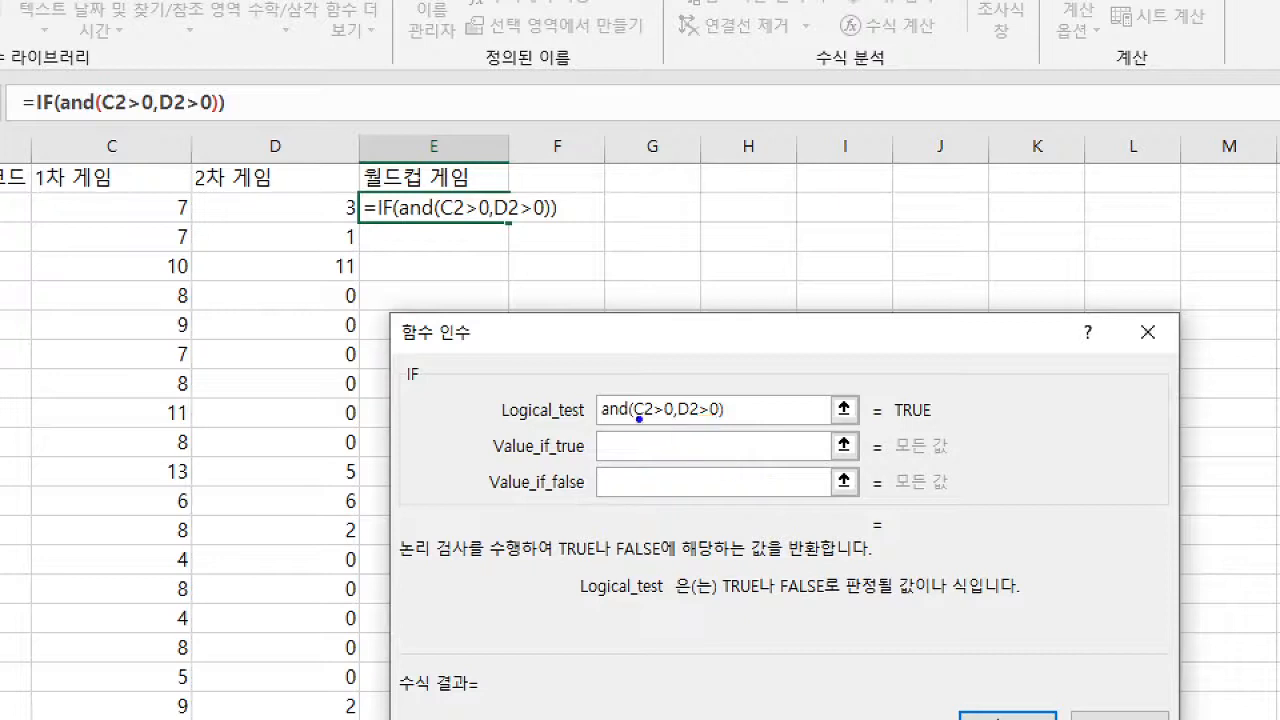
left_click_drag(632, 423, 720, 423)
left_click_drag(896, 426, 934, 426)
key("r")
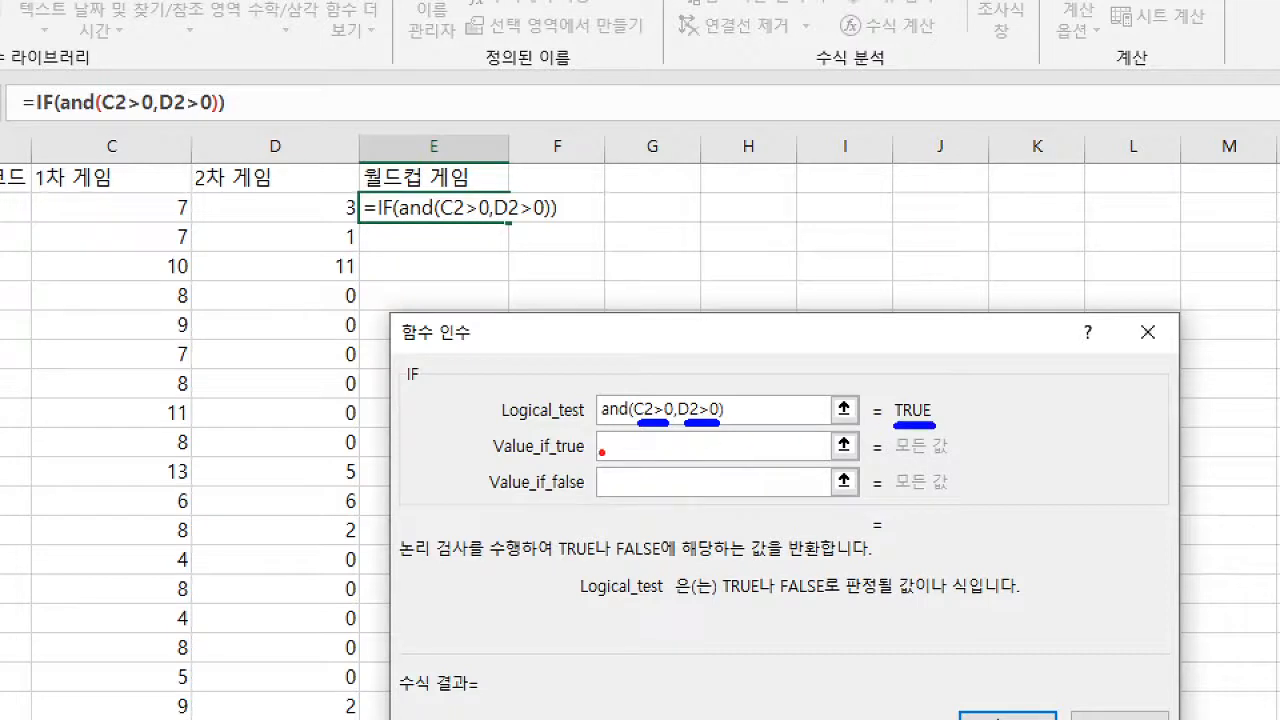
mouse_move(604, 452)
left_mouse_down()
mouse_move(582, 478)
mouse_move(694, 464)
left_mouse_up()
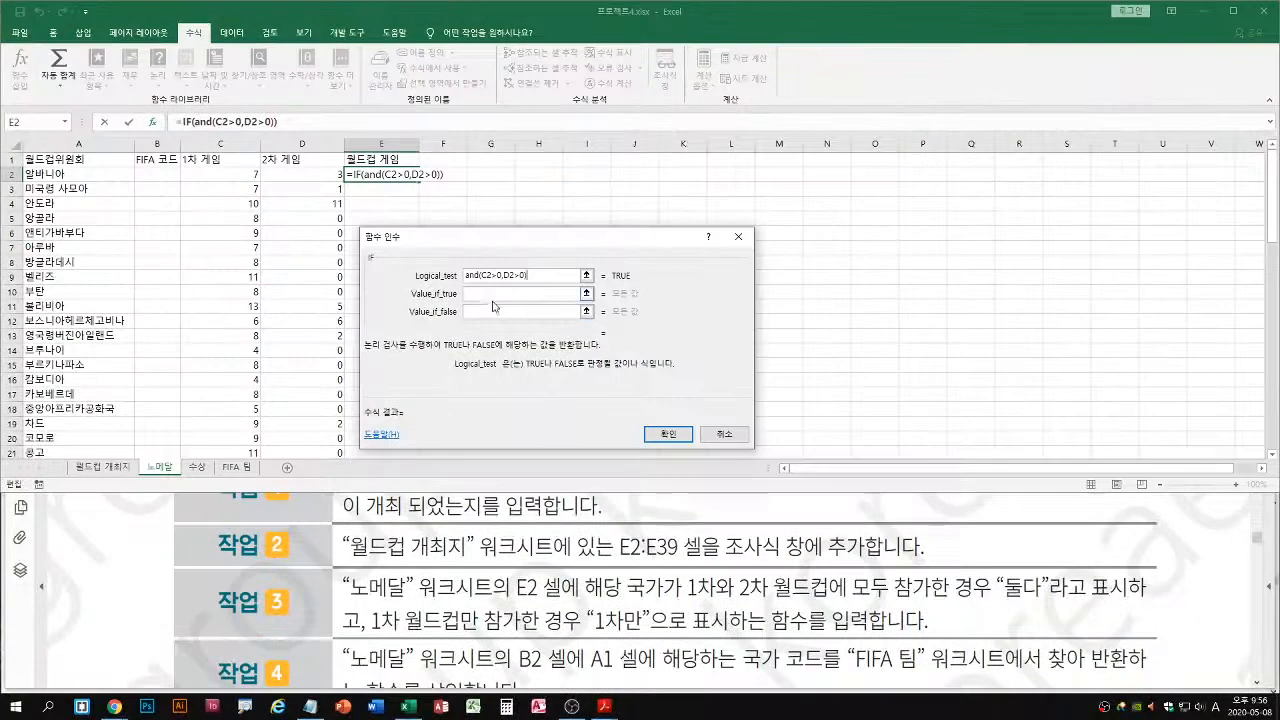
Return "둘다" when the test is true and "1차만" when it is false, and complete the IF function
left_click(675, 448)
type("둘다")
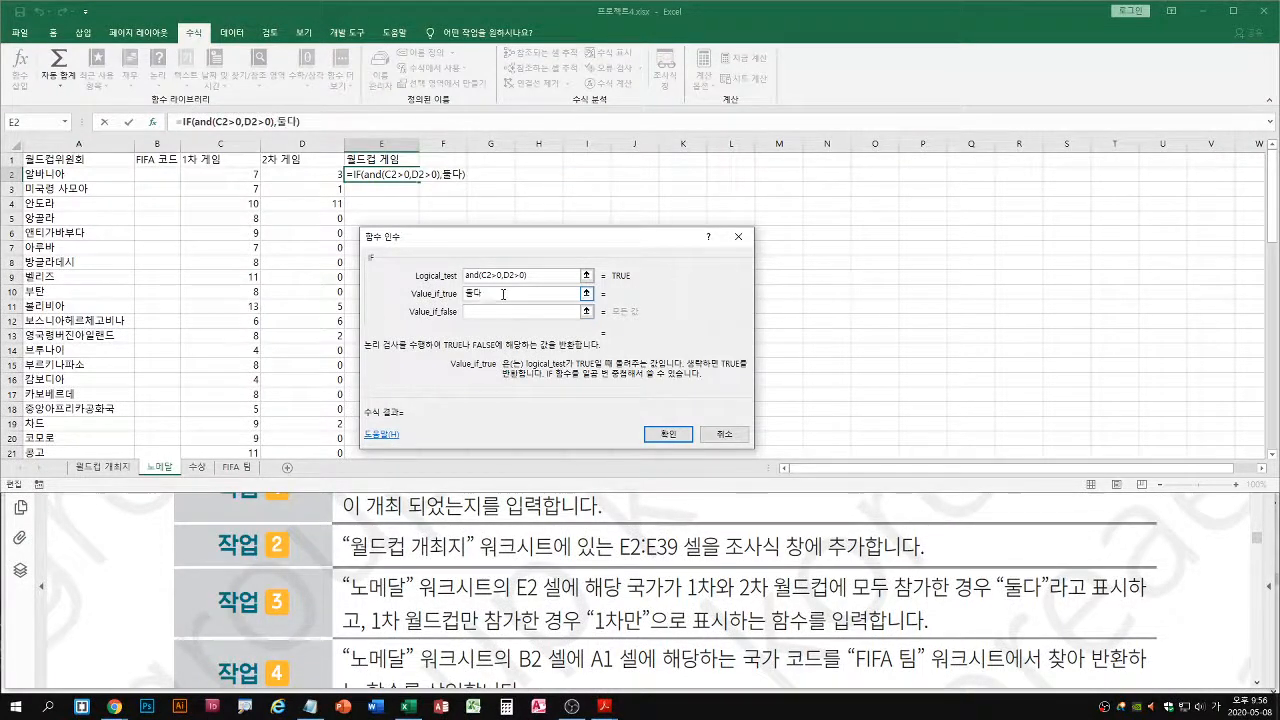
key("Tab")
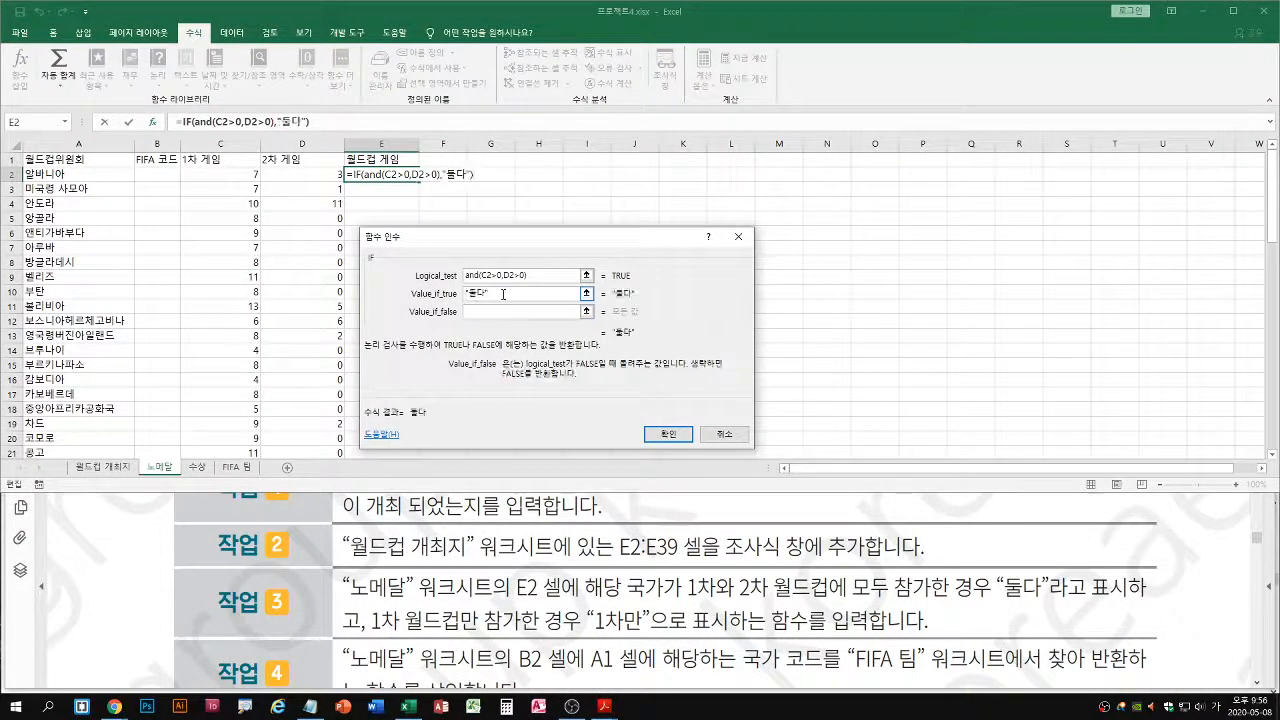
type("1차만")
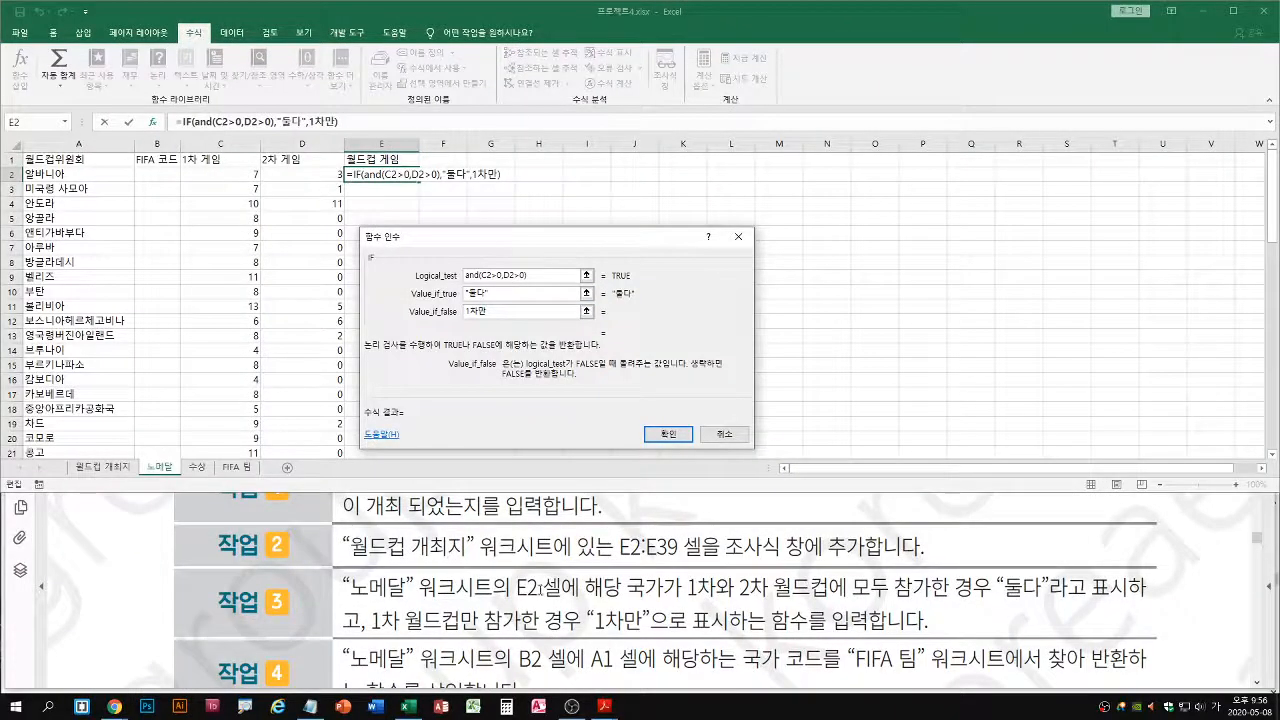
left_click_drag(519, 604, 562, 603)
key("Escape")
left_click(672, 436)
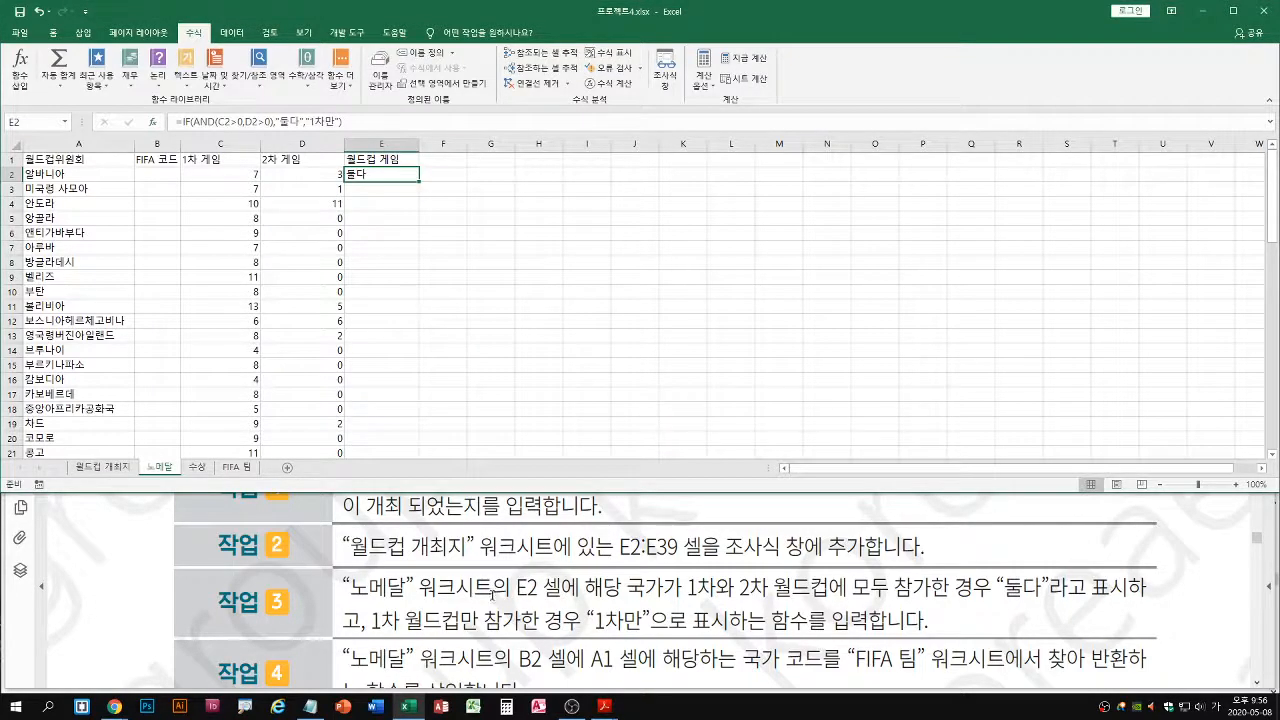
Switch to the 4월25일_Excel_수업.txt notes in Notepad and read the 카카오TV and MOS 2016 자료 entries near the beginning
left_click(308, 712)
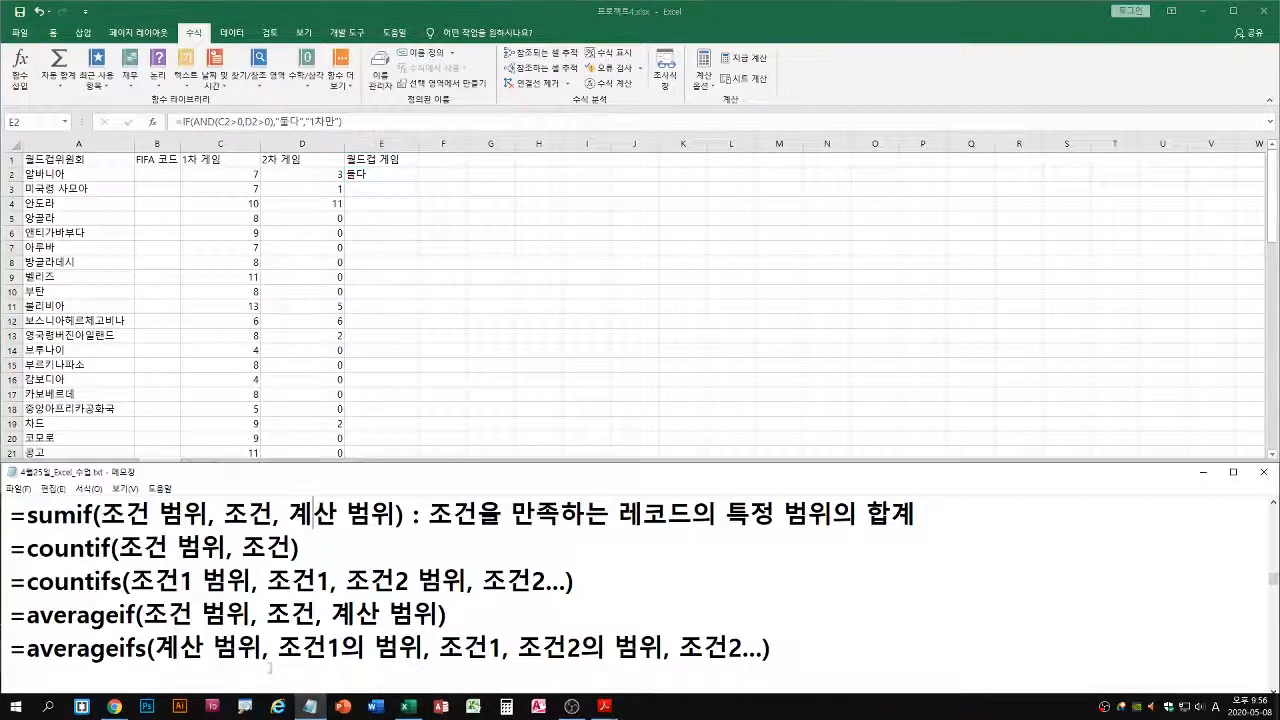
scroll(292, 598, "up", 10)
scroll(121, 612, "up", 5)
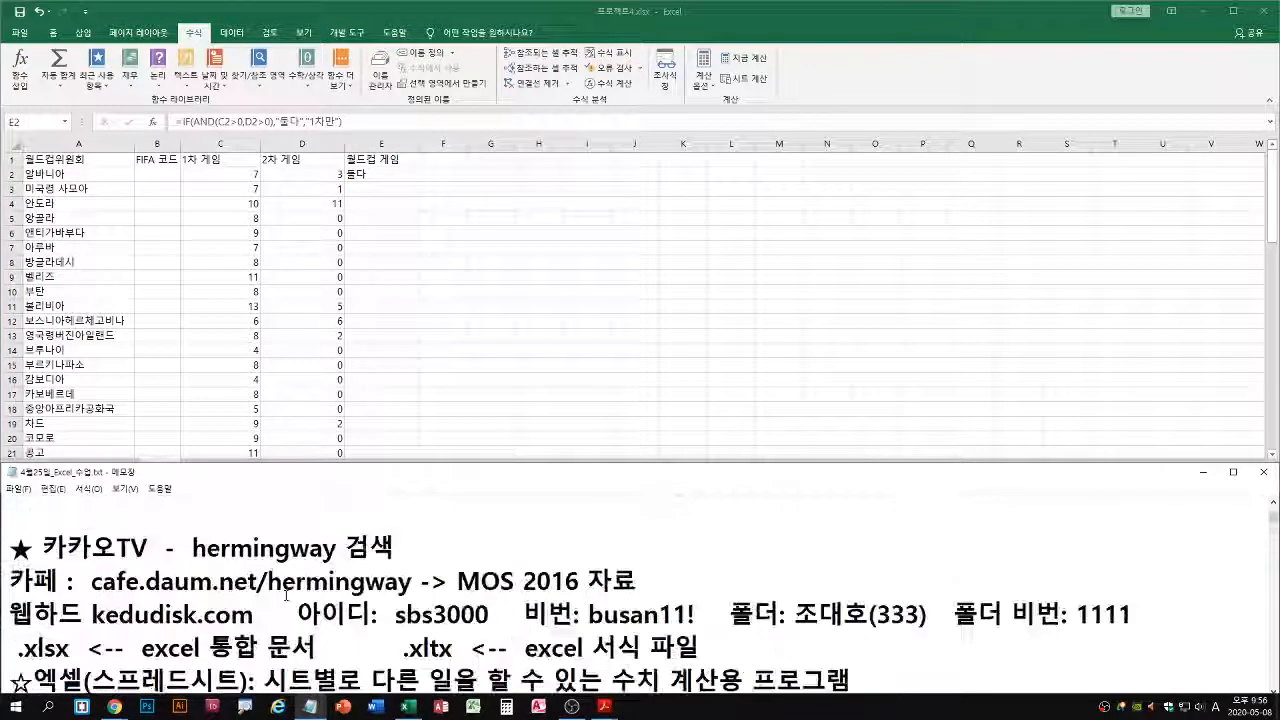
left_click_drag(92, 600, 636, 598)
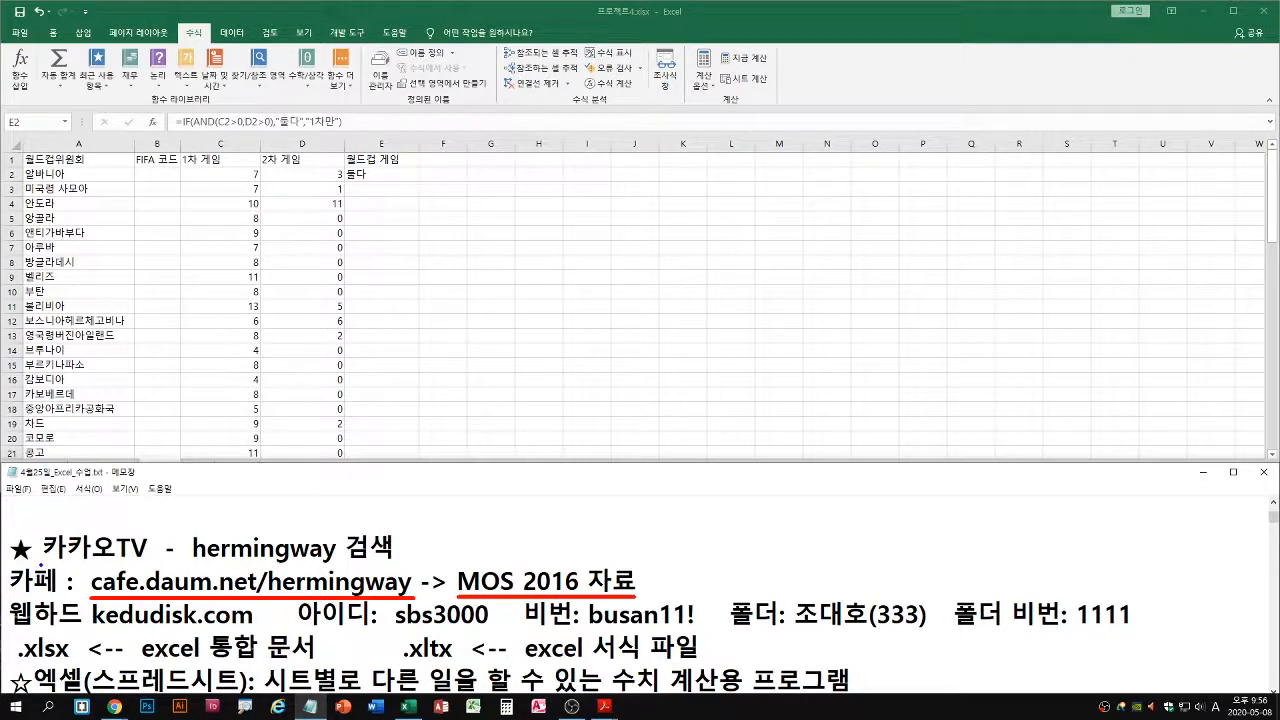
left_click_drag(40, 563, 388, 564)
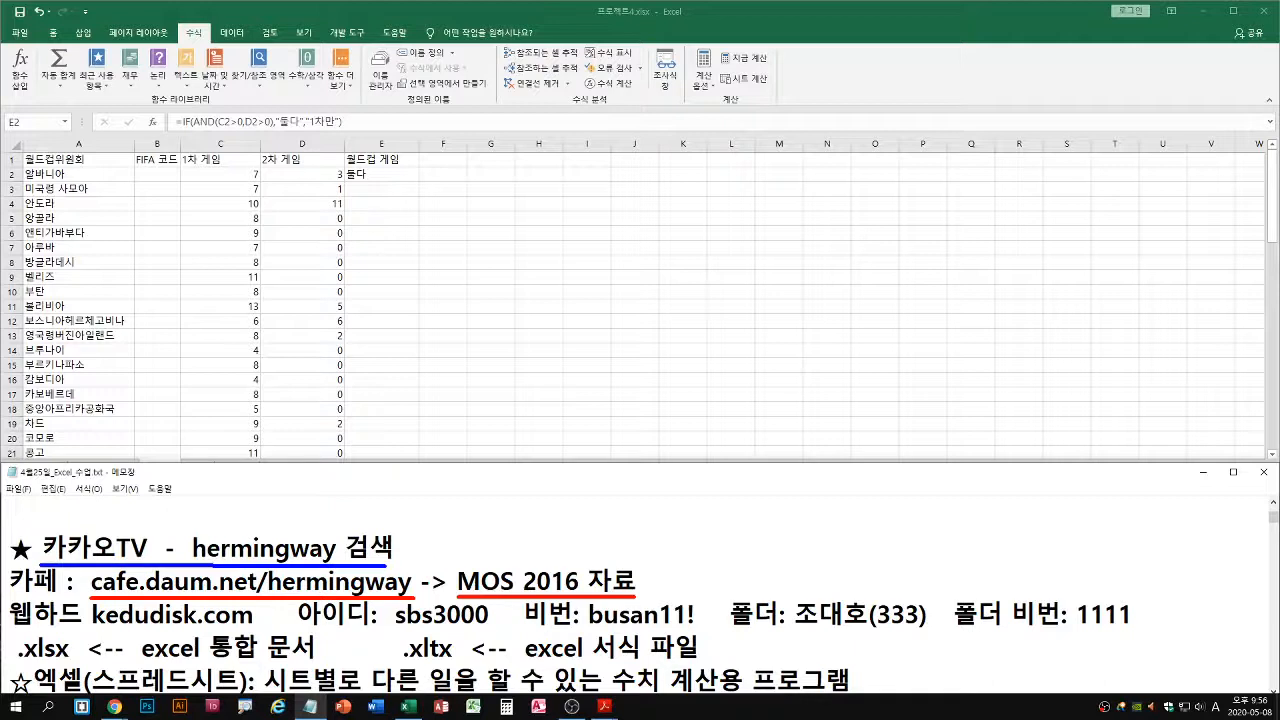